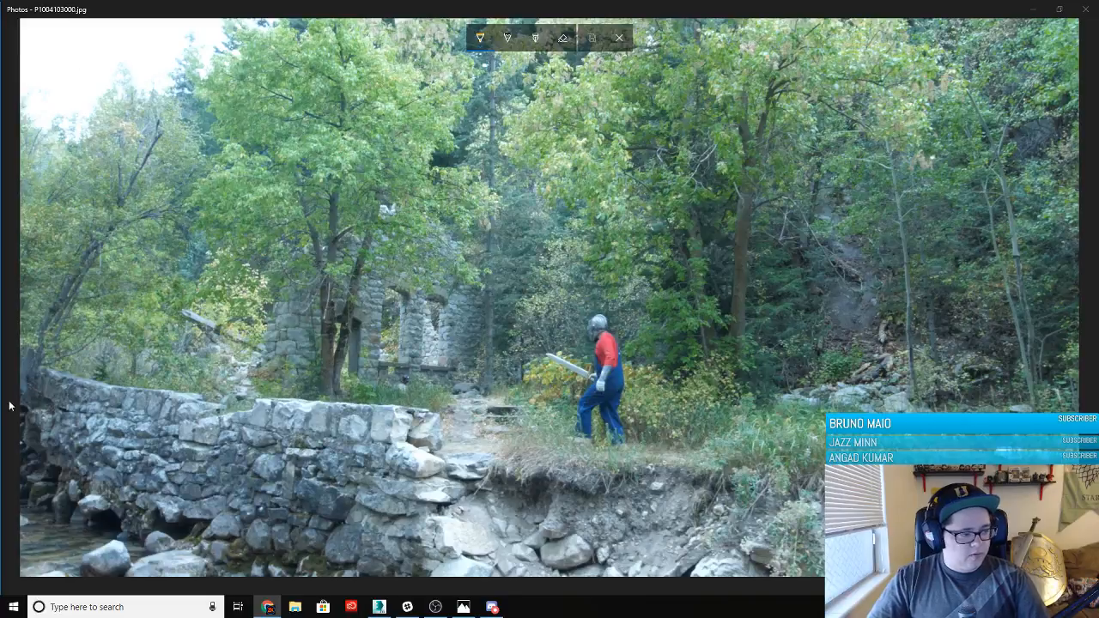
Draw an orange square with a question mark beside the stone ruin and a small block above the stone wall's far end
{"action": "left_click", "coordinate": [468, 270]}
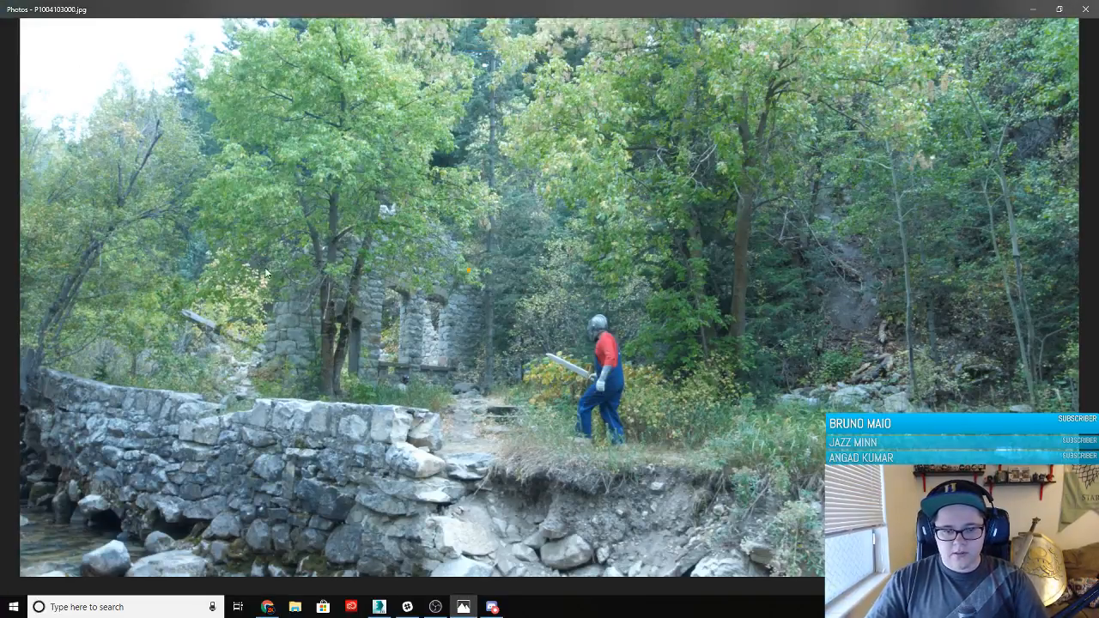
{"action": "left_click", "coordinate": [480, 39]}
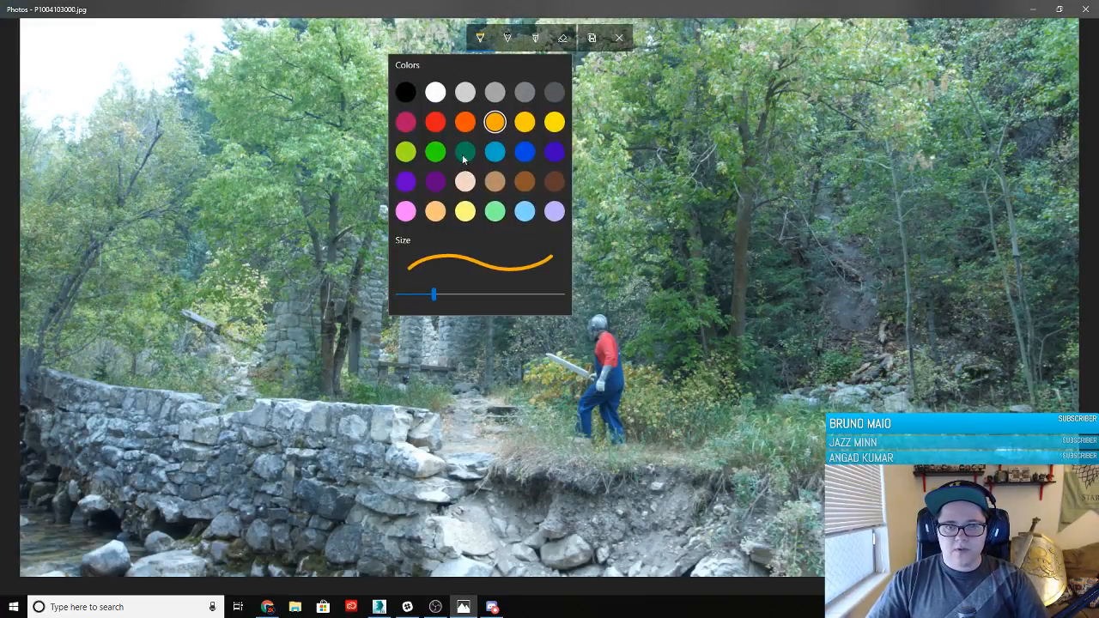
{"action": "left_click", "coordinate": [235, 313]}
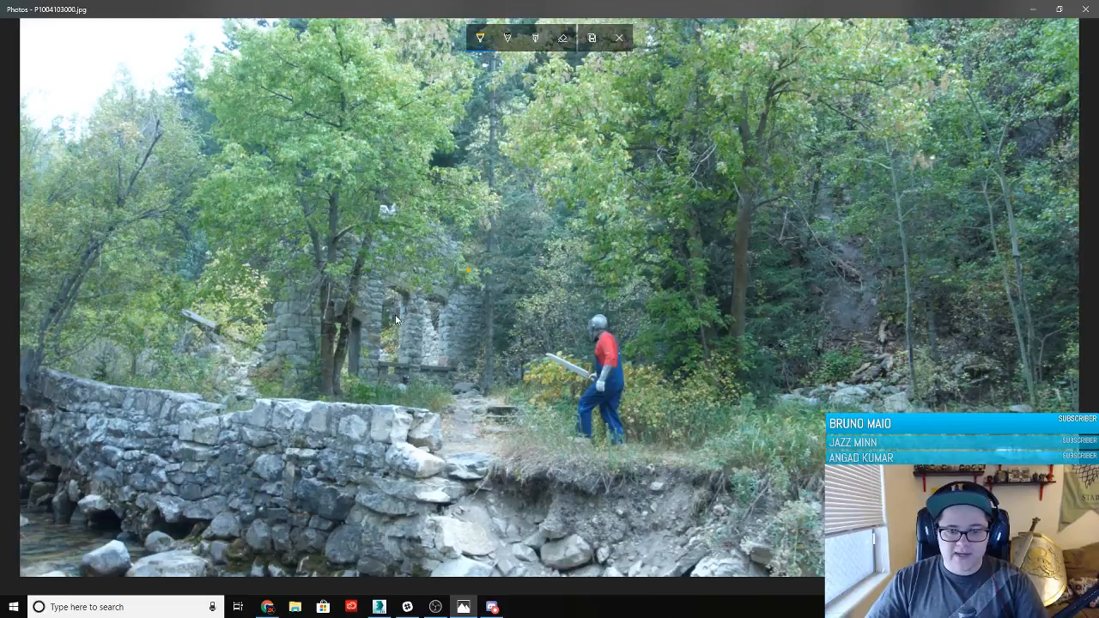
{"action": "mouse_move", "coordinate": [395, 320]}
{"action": "left_mouse_down"}
{"action": "mouse_move", "coordinate": [394, 353]}
{"action": "mouse_move", "coordinate": [394, 333]}
{"action": "mouse_move", "coordinate": [357, 318]}
{"action": "mouse_move", "coordinate": [366, 354]}
{"action": "mouse_move", "coordinate": [394, 354]}
{"action": "mouse_move", "coordinate": [372, 338]}
{"action": "left_mouse_up"}
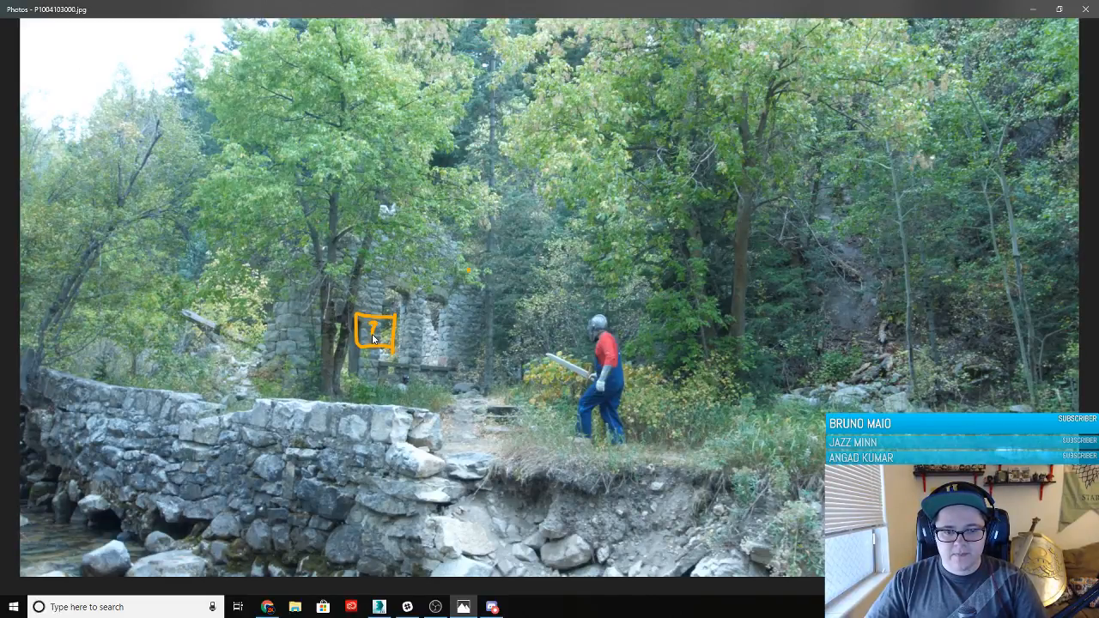
{"action": "left_click", "coordinate": [373, 336]}
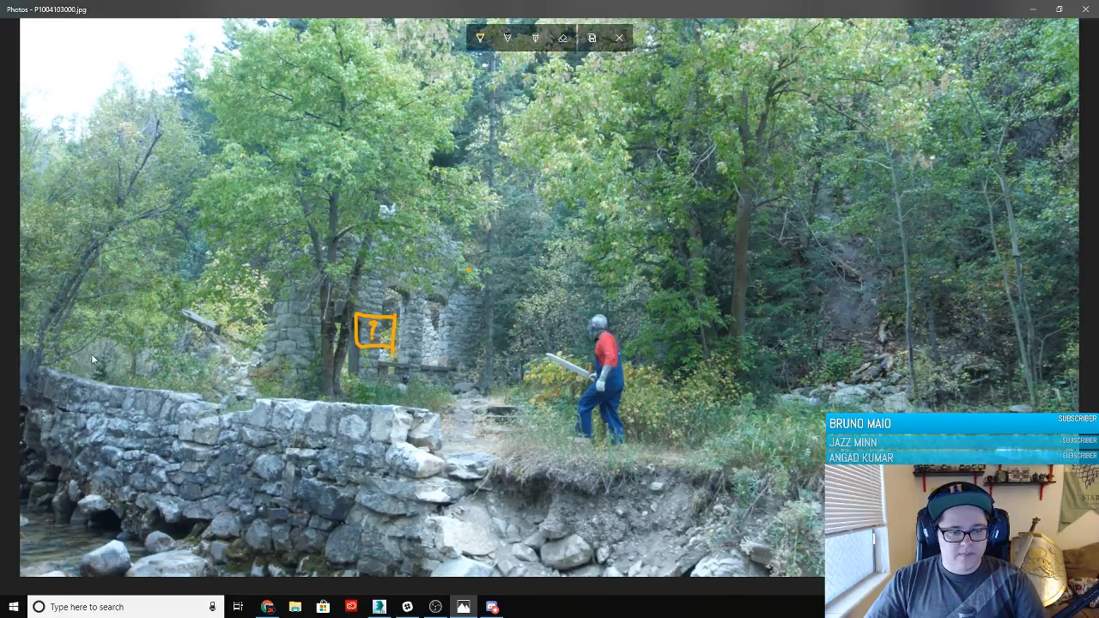
{"action": "mouse_move", "coordinate": [112, 333]}
{"action": "left_mouse_down"}
{"action": "mouse_move", "coordinate": [137, 319]}
{"action": "mouse_move", "coordinate": [128, 337]}
{"action": "mouse_move", "coordinate": [115, 336]}
{"action": "mouse_move", "coordinate": [125, 328]}
{"action": "left_mouse_up"}
{"action": "left_click", "coordinate": [125, 331]}
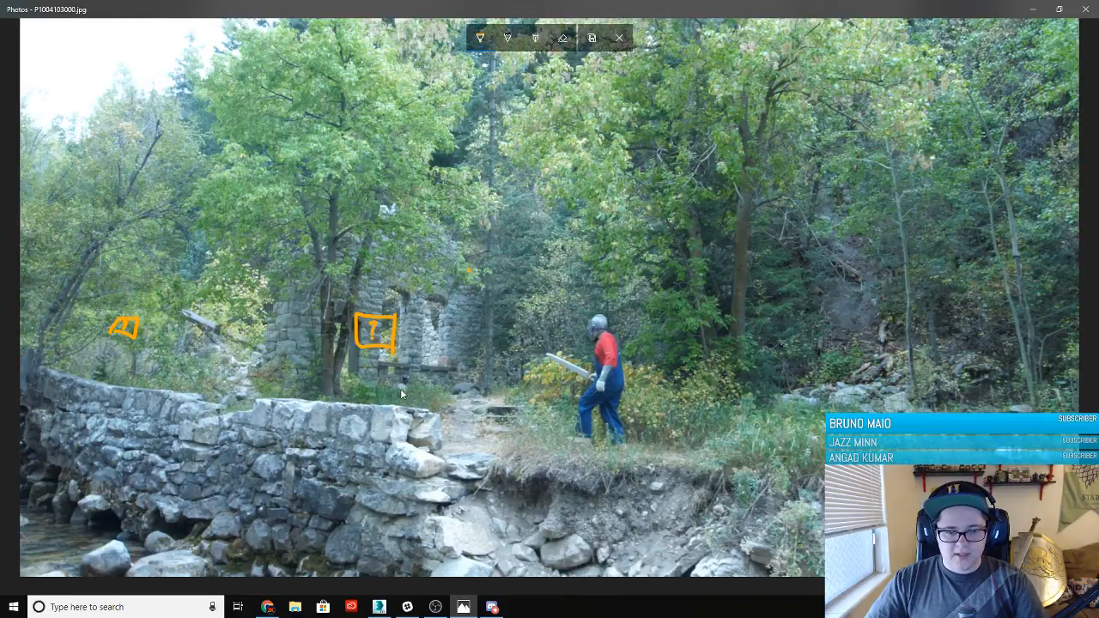
Sketch two long orange rectangles along the top of the stone wall and divide them into rows of bricks
{"action": "mouse_move", "coordinate": [396, 371]}
{"action": "left_mouse_down"}
{"action": "mouse_move", "coordinate": [250, 371]}
{"action": "mouse_move", "coordinate": [312, 403]}
{"action": "mouse_move", "coordinate": [395, 404]}
{"action": "left_mouse_up"}
{"action": "mouse_move", "coordinate": [197, 367]}
{"action": "left_mouse_down"}
{"action": "mouse_move", "coordinate": [62, 354]}
{"action": "mouse_move", "coordinate": [61, 376]}
{"action": "mouse_move", "coordinate": [185, 392]}
{"action": "mouse_move", "coordinate": [197, 375]}
{"action": "mouse_move", "coordinate": [197, 398]}
{"action": "left_mouse_up"}
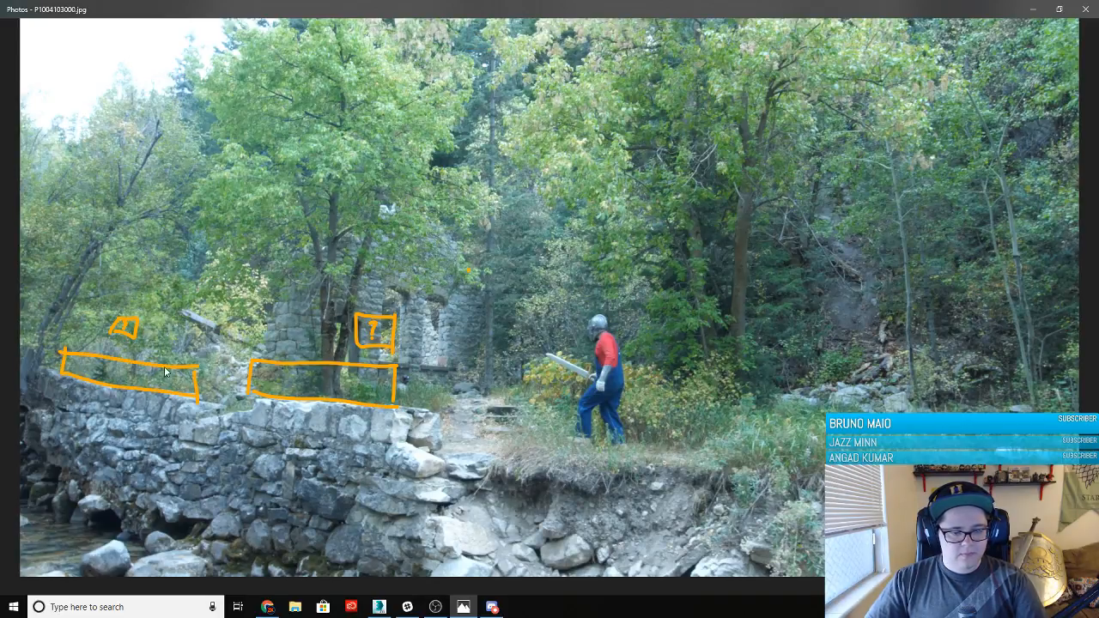
{"action": "mouse_move", "coordinate": [158, 367]}
{"action": "left_mouse_down"}
{"action": "mouse_move", "coordinate": [155, 394]}
{"action": "mouse_move", "coordinate": [74, 385]}
{"action": "left_mouse_up"}
{"action": "left_click_drag", "start_coordinate": [286, 366], "coordinate": [283, 402]}
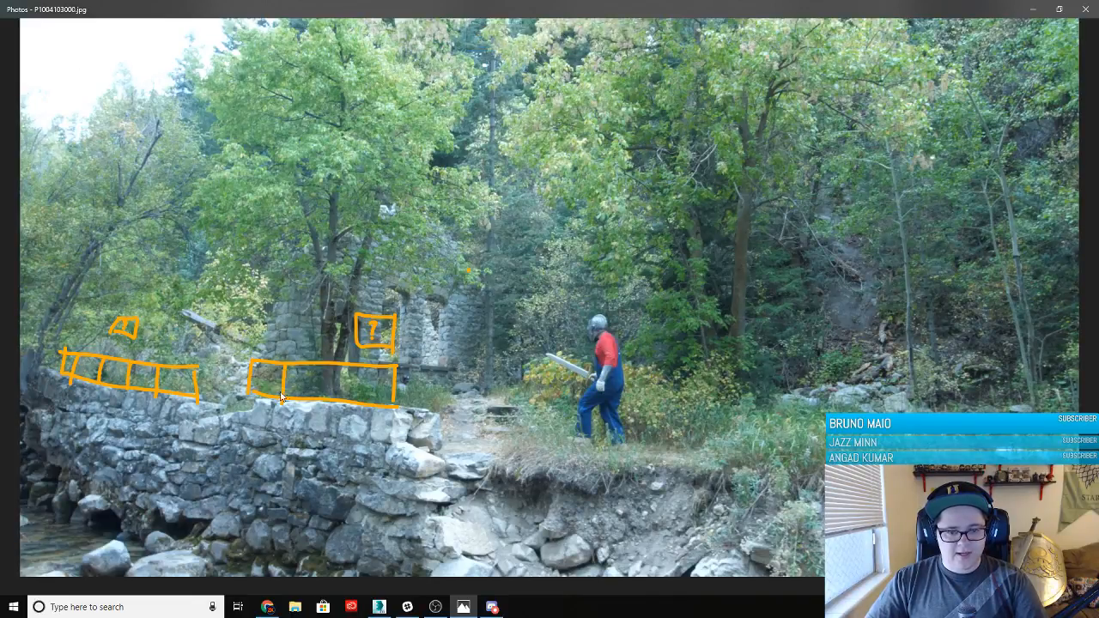
{"action": "mouse_move", "coordinate": [342, 365]}
{"action": "left_mouse_down"}
{"action": "mouse_move", "coordinate": [341, 401]}
{"action": "mouse_move", "coordinate": [364, 375]}
{"action": "mouse_move", "coordinate": [364, 403]}
{"action": "mouse_move", "coordinate": [307, 378]}
{"action": "mouse_move", "coordinate": [292, 386]}
{"action": "mouse_move", "coordinate": [305, 387]}
{"action": "mouse_move", "coordinate": [302, 401]}
{"action": "mouse_move", "coordinate": [265, 372]}
{"action": "mouse_move", "coordinate": [263, 396]}
{"action": "left_mouse_up"}
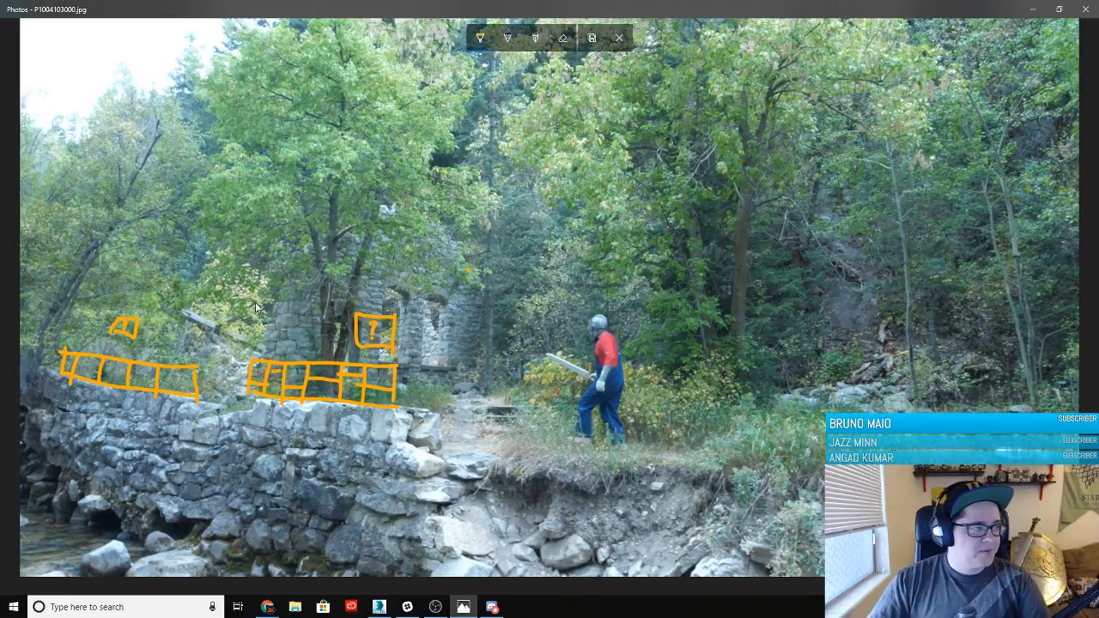
Switch to 3ds Max and create a box about 5.66 long, 5.82 wide and 4.75 high on the perspective grid
{"action": "key", "text": "alt+Tab"}
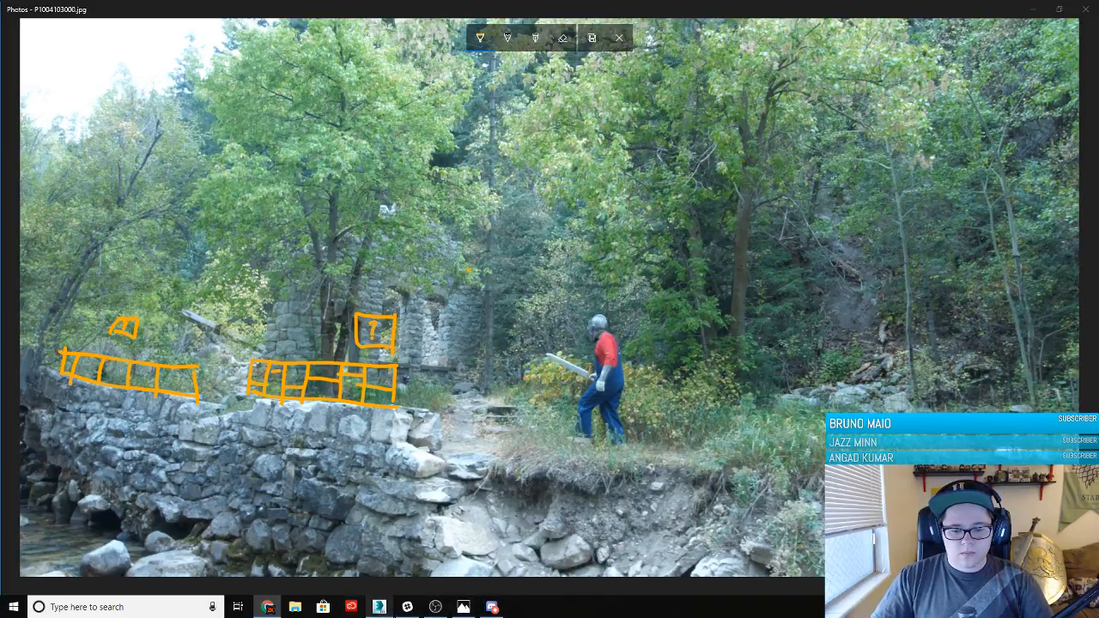
{"action": "left_click", "coordinate": [375, 608]}
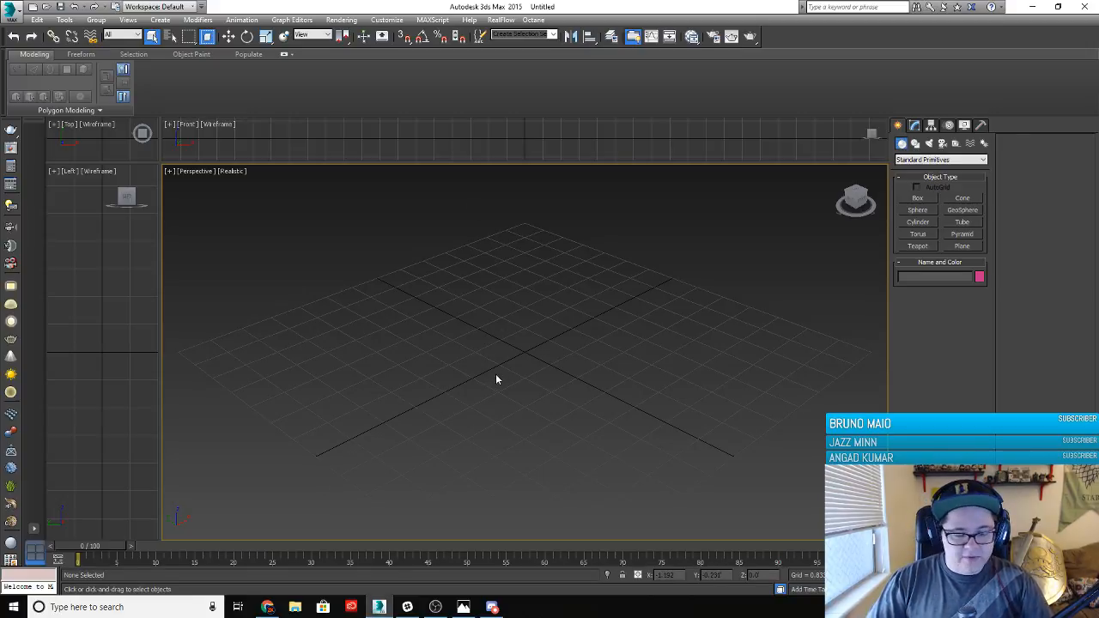
{"action": "mouse_move", "coordinate": [496, 380]}
{"action": "middle_mouse_down", "text": "alt"}
{"action": "mouse_move", "coordinate": [521, 343]}
{"action": "mouse_move", "coordinate": [522, 321]}
{"action": "mouse_move", "coordinate": [508, 345]}
{"action": "mouse_move", "coordinate": [549, 363]}
{"action": "mouse_move", "coordinate": [564, 387]}
{"action": "mouse_move", "coordinate": [569, 375]}
{"action": "mouse_move", "coordinate": [498, 397]}
{"action": "middle_mouse_up", "text": "alt"}
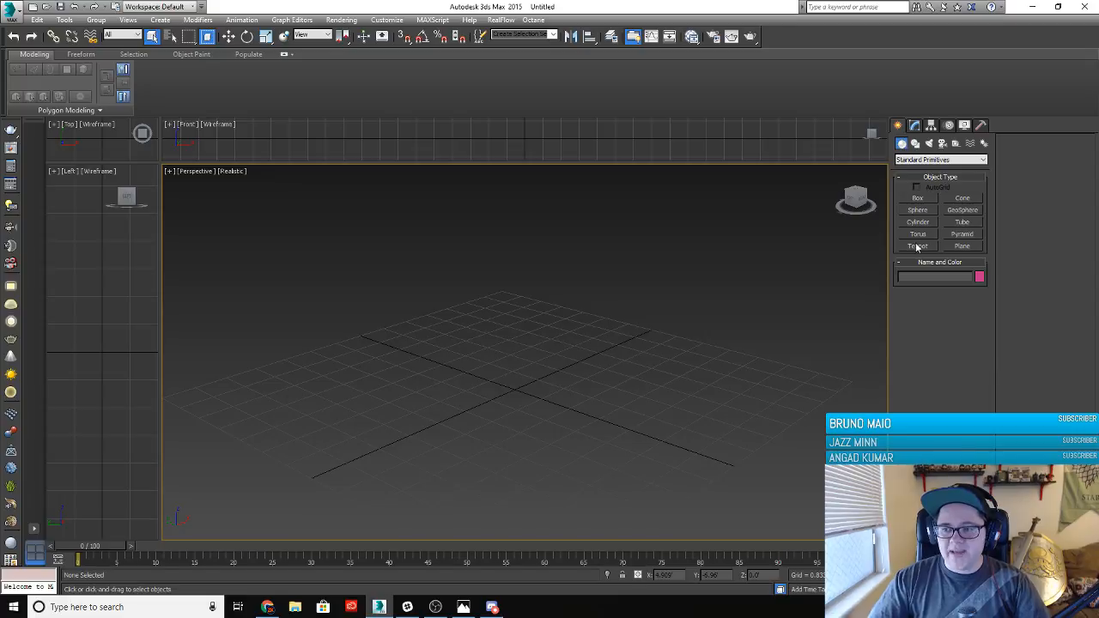
{"action": "left_click", "coordinate": [934, 201]}
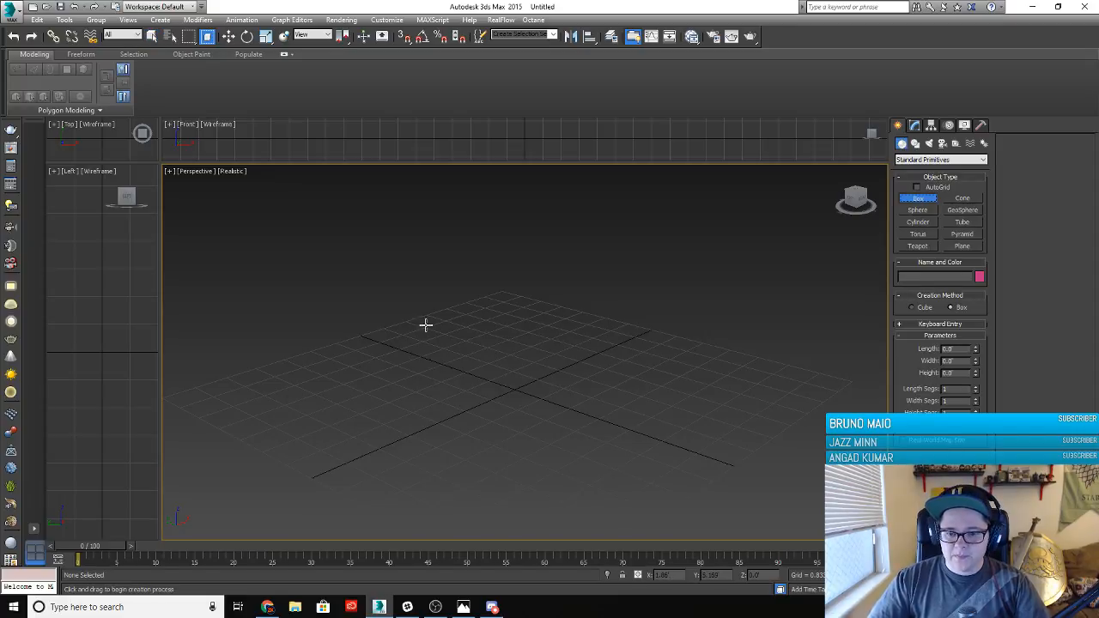
{"action": "left_click_drag", "start_coordinate": [425, 324], "coordinate": [419, 466]}
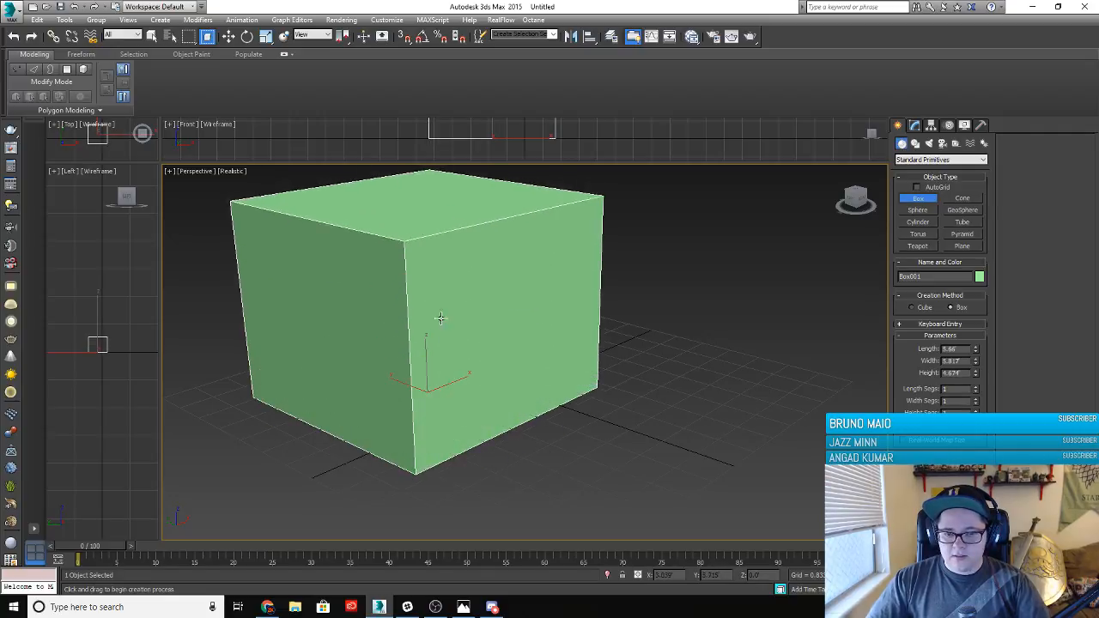
{"action": "left_click", "coordinate": [433, 313]}
{"action": "scroll", "coordinate": [595, 380], "scroll_direction": "down", "scroll_amount": 4}
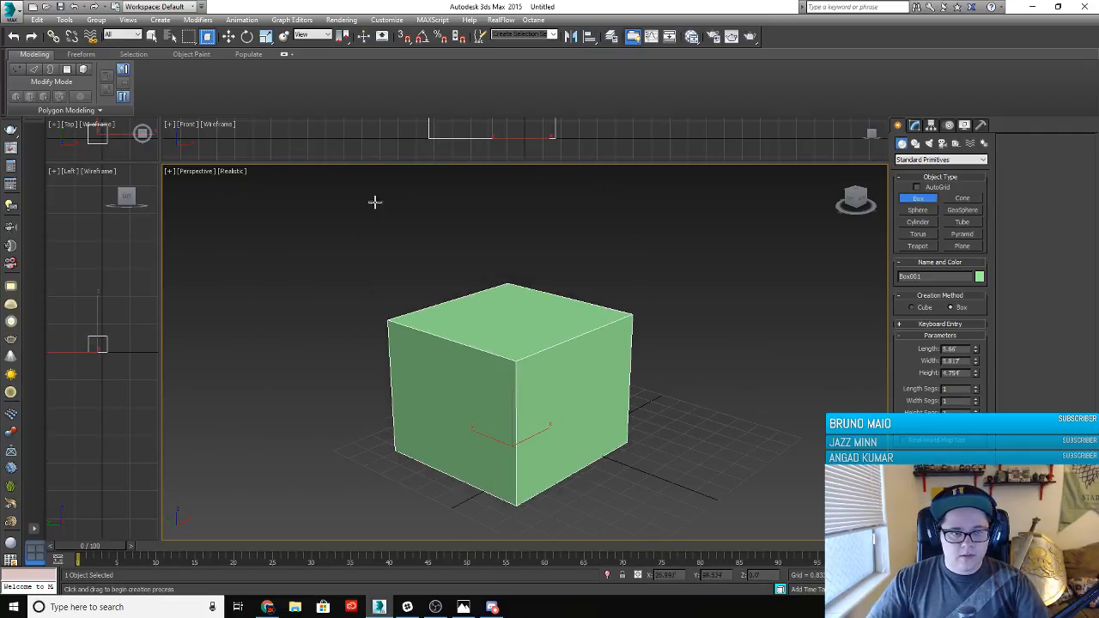
Move the box toward the grid's centre and open its length parameter for editing
{"action": "key", "text": "w"}
{"action": "left_click_drag", "start_coordinate": [512, 437], "coordinate": [590, 432]}
{"action": "middle_click_drag", "start_coordinate": [695, 432], "coordinate": [639, 421]}
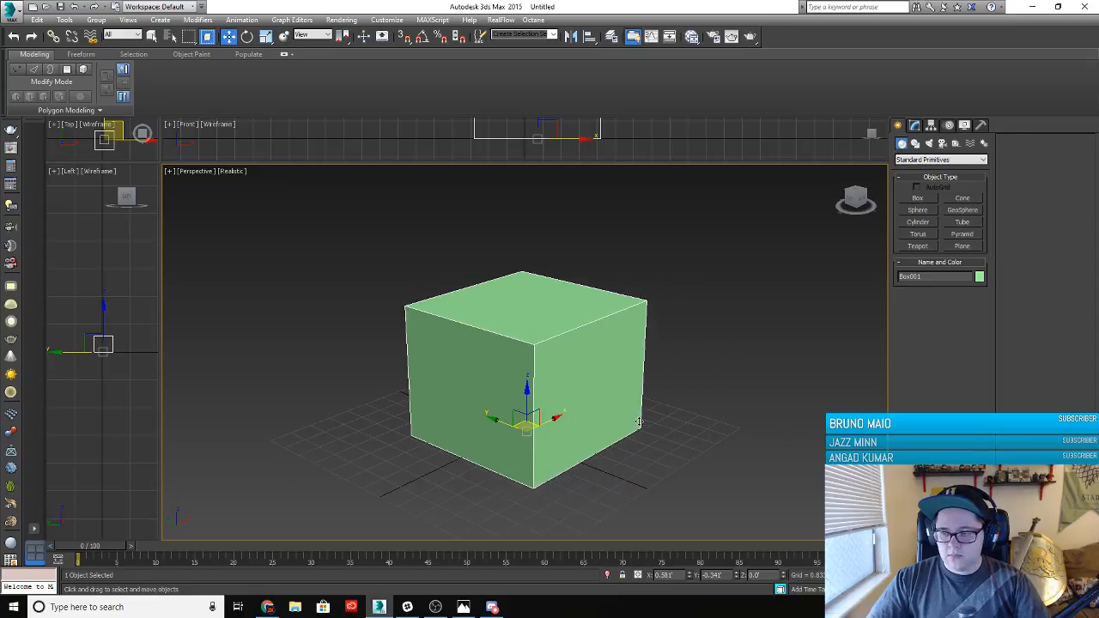
{"action": "left_click", "coordinate": [915, 125]}
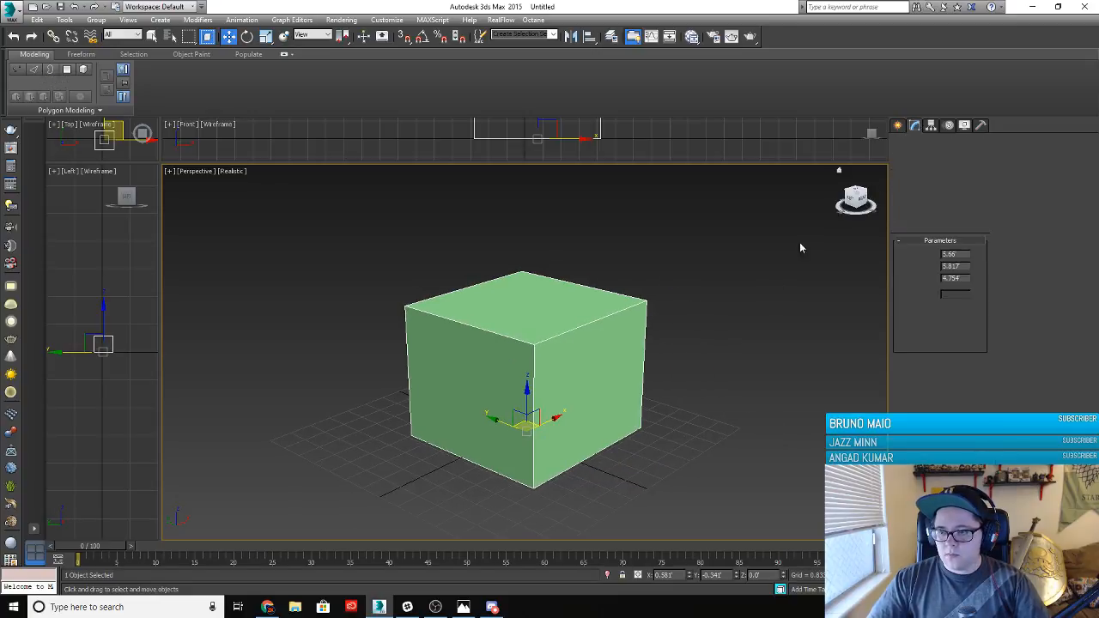
{"action": "double_click", "coordinate": [954, 254]}
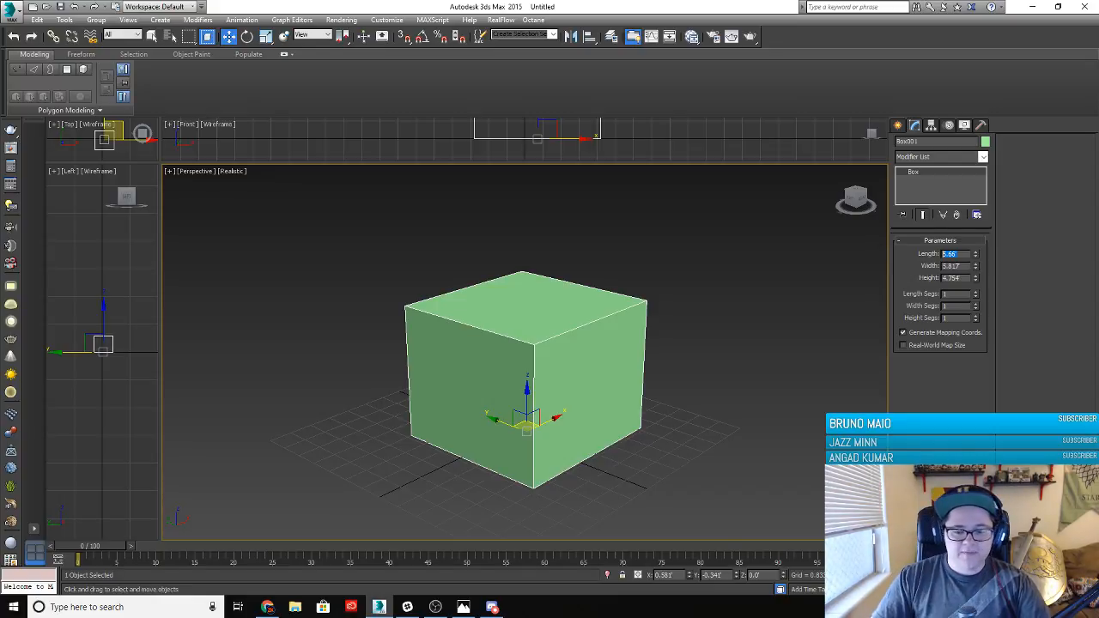
Switch to the Photos app and sketch an orange block just above the figure's sword
{"action": "left_click", "coordinate": [464, 607]}
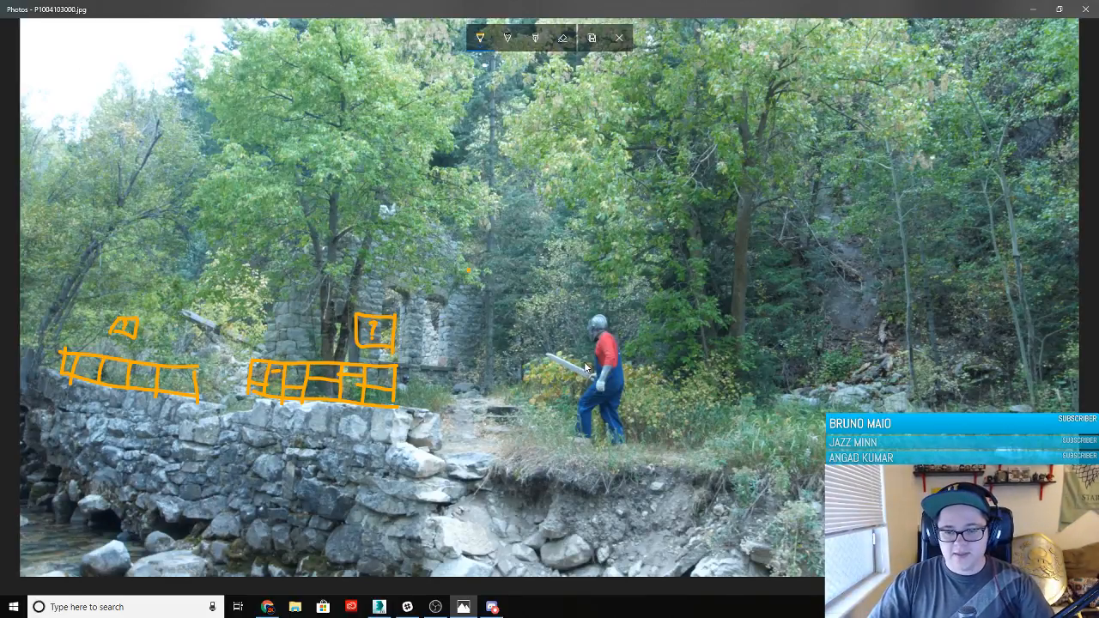
{"action": "mouse_move", "coordinate": [587, 367]}
{"action": "left_mouse_down"}
{"action": "mouse_move", "coordinate": [546, 346]}
{"action": "mouse_move", "coordinate": [555, 348]}
{"action": "mouse_move", "coordinate": [546, 358]}
{"action": "left_mouse_up"}
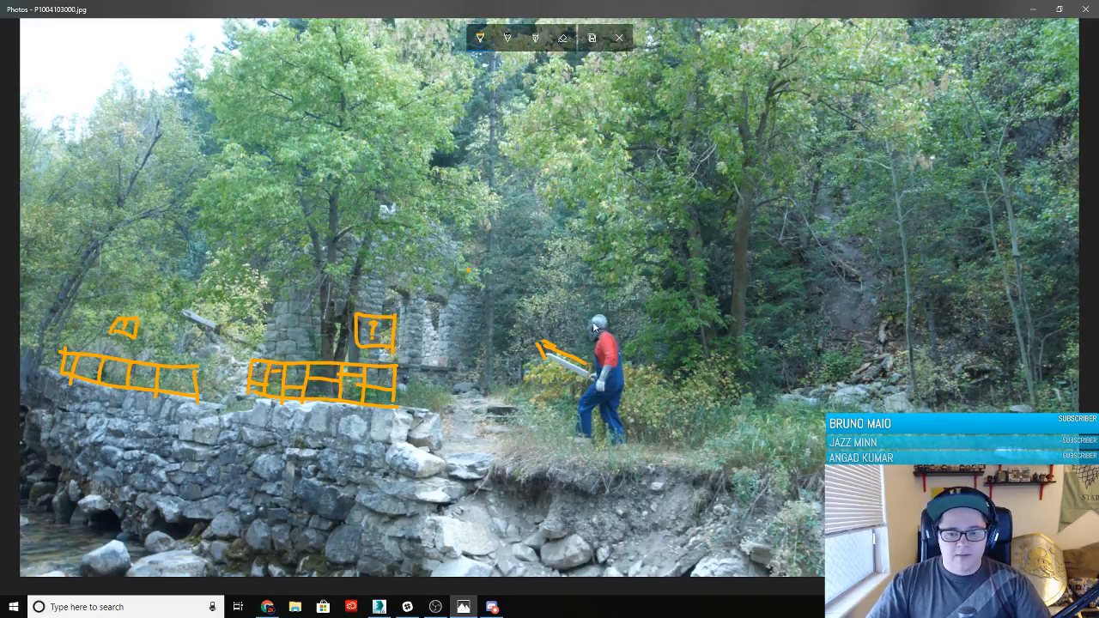
{"action": "mouse_move", "coordinate": [570, 335]}
{"action": "left_mouse_down"}
{"action": "mouse_move", "coordinate": [568, 359]}
{"action": "mouse_move", "coordinate": [548, 322]}
{"action": "mouse_move", "coordinate": [542, 352]}
{"action": "mouse_move", "coordinate": [572, 357]}
{"action": "left_mouse_up"}
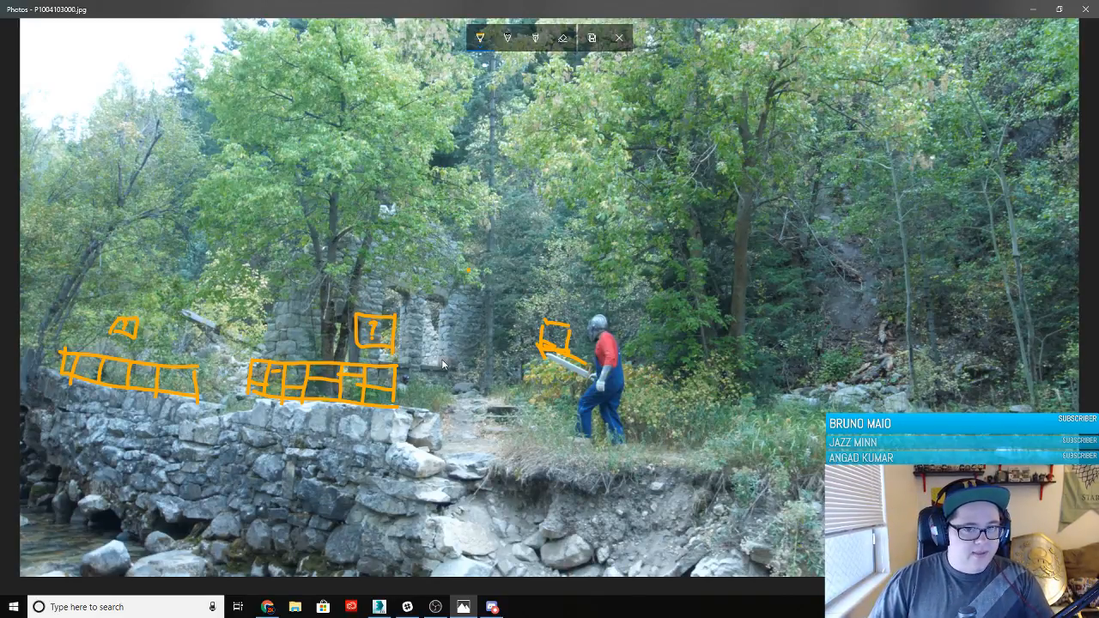
Switch back to 3ds Max and set the box's length, width and height to 1.2 each
{"action": "left_click", "coordinate": [381, 608]}
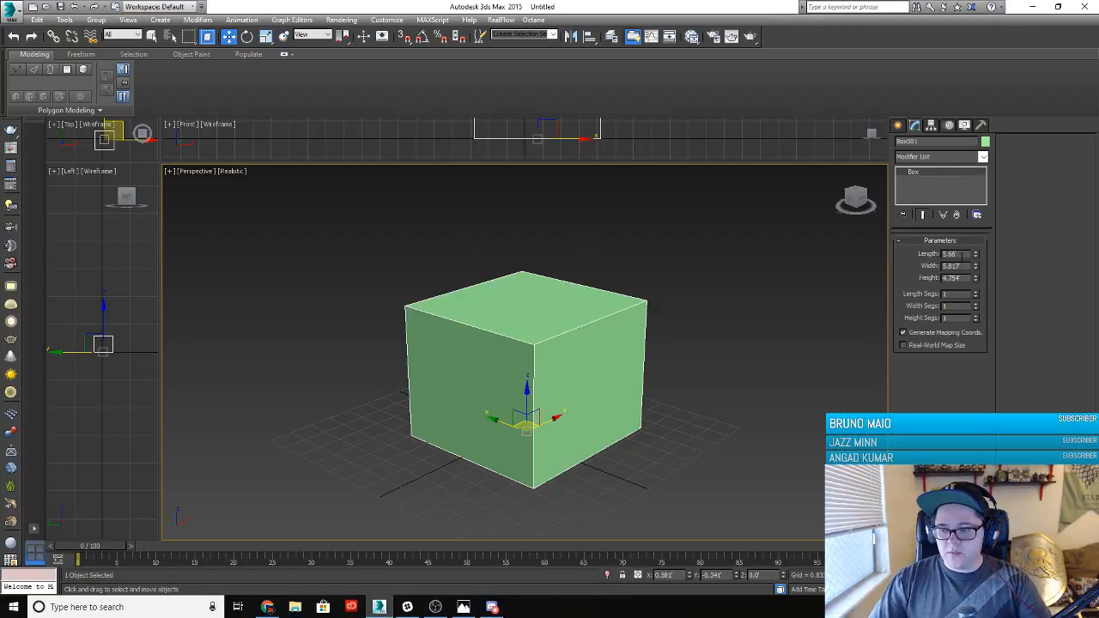
{"action": "left_click_drag", "start_coordinate": [962, 255], "coordinate": [850, 250]}
{"action": "type", "text": "1.2"}
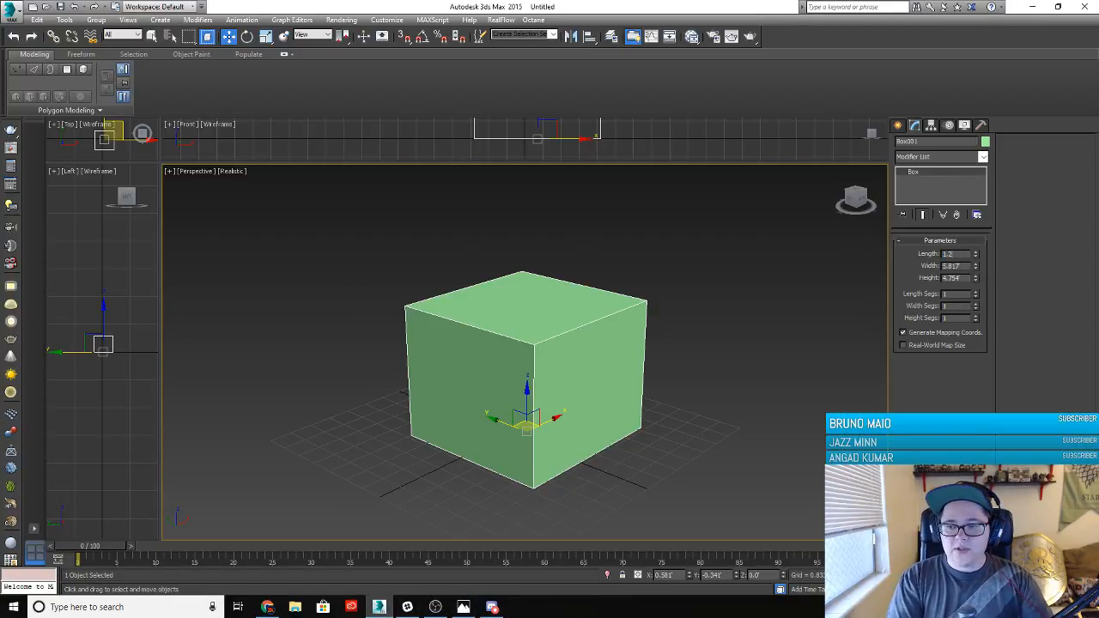
{"action": "key", "text": "Return"}
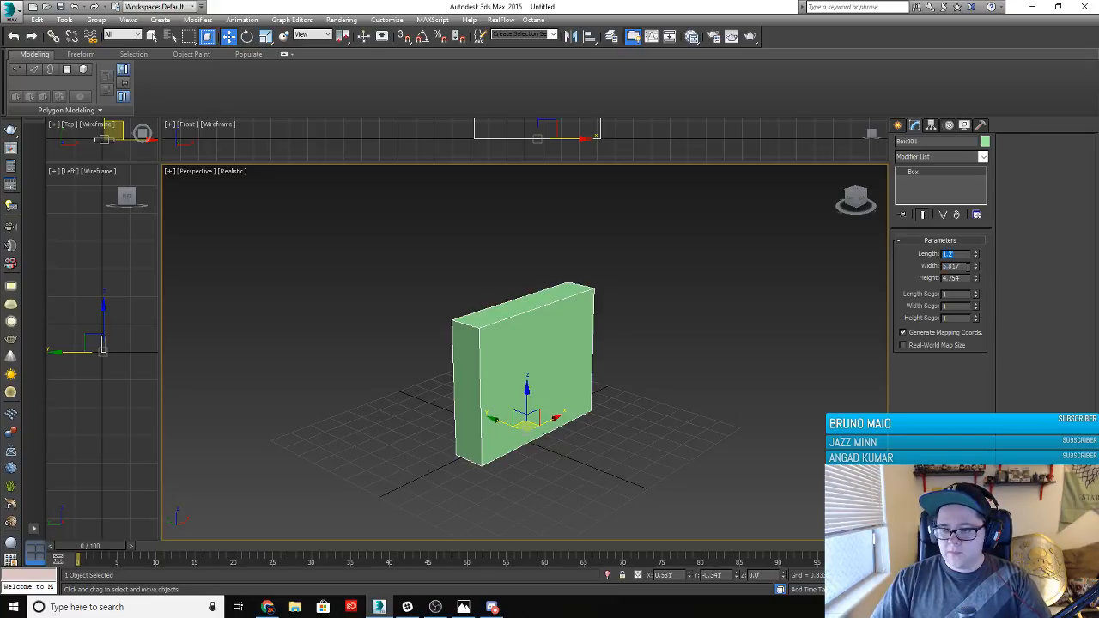
{"action": "double_click", "coordinate": [969, 267]}
{"action": "type", "text": "1"}
{"action": "key", "text": "Return"}
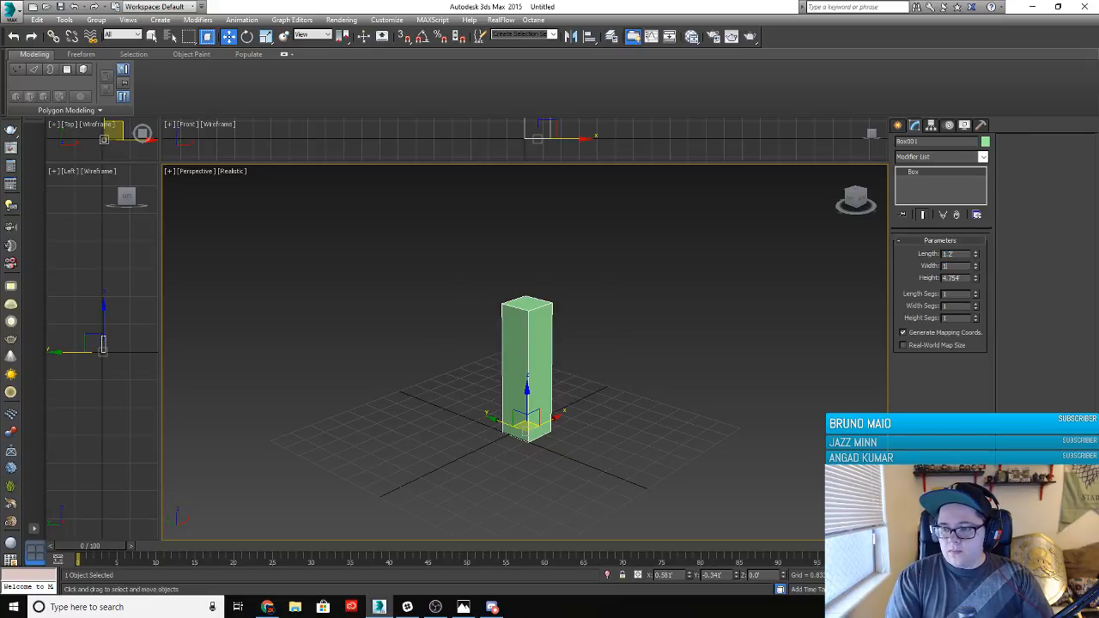
{"action": "key", "text": "Tab"}
{"action": "type", "text": "1.2"}
{"action": "key", "text": "Return"}
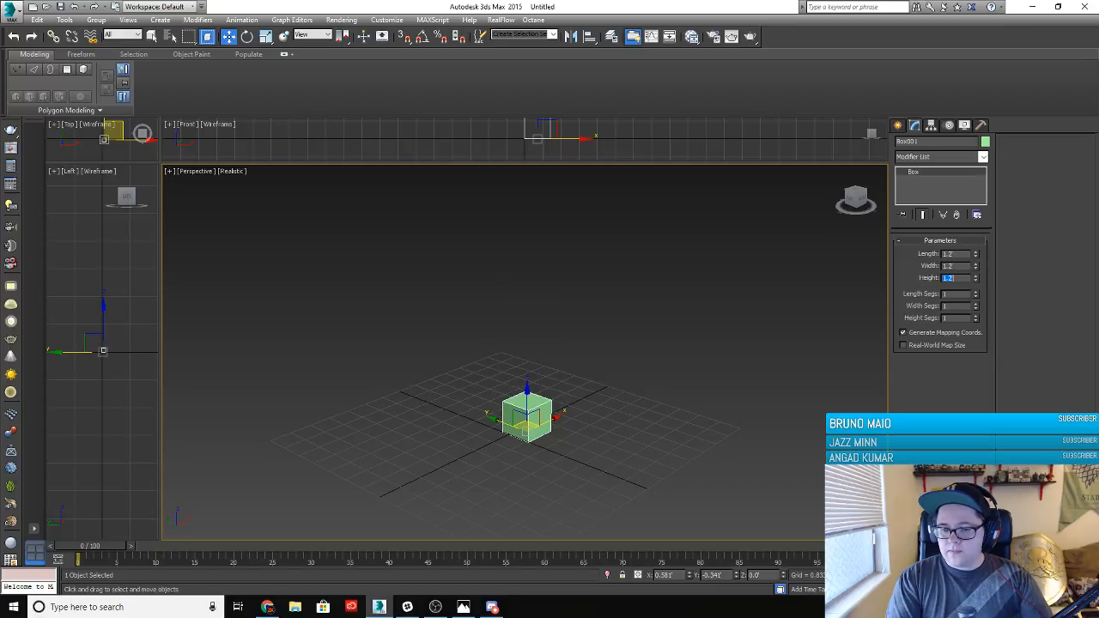
Reposition the box at the grid origin by setting its X and Y coordinates to 0
{"action": "key", "text": "z"}
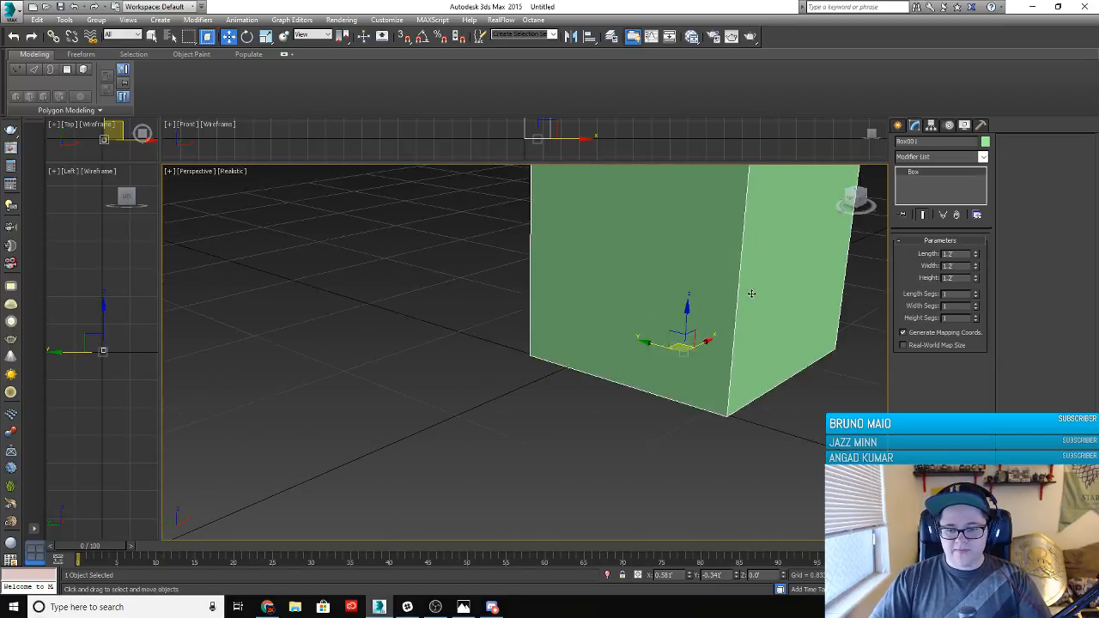
{"action": "scroll", "coordinate": [446, 360], "scroll_direction": "up", "scroll_amount": 2}
{"action": "scroll", "coordinate": [446, 360], "scroll_direction": "down", "scroll_amount": 2}
{"action": "mouse_move", "coordinate": [446, 361]}
{"action": "middle_mouse_down", "text": "alt"}
{"action": "mouse_move", "coordinate": [483, 380]}
{"action": "mouse_move", "coordinate": [400, 363]}
{"action": "mouse_move", "coordinate": [431, 355]}
{"action": "middle_mouse_up", "text": "alt"}
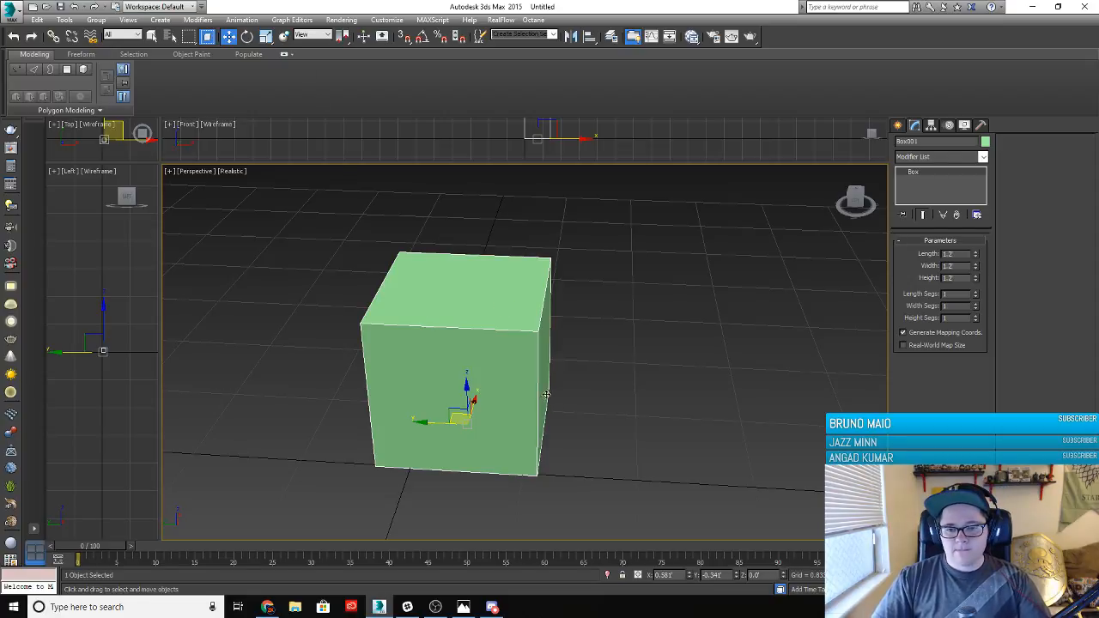
{"action": "left_click_drag", "start_coordinate": [546, 394], "coordinate": [549, 394]}
{"action": "left_click_drag", "start_coordinate": [450, 416], "coordinate": [354, 490]}
{"action": "left_click_drag", "start_coordinate": [679, 575], "coordinate": [575, 572]}
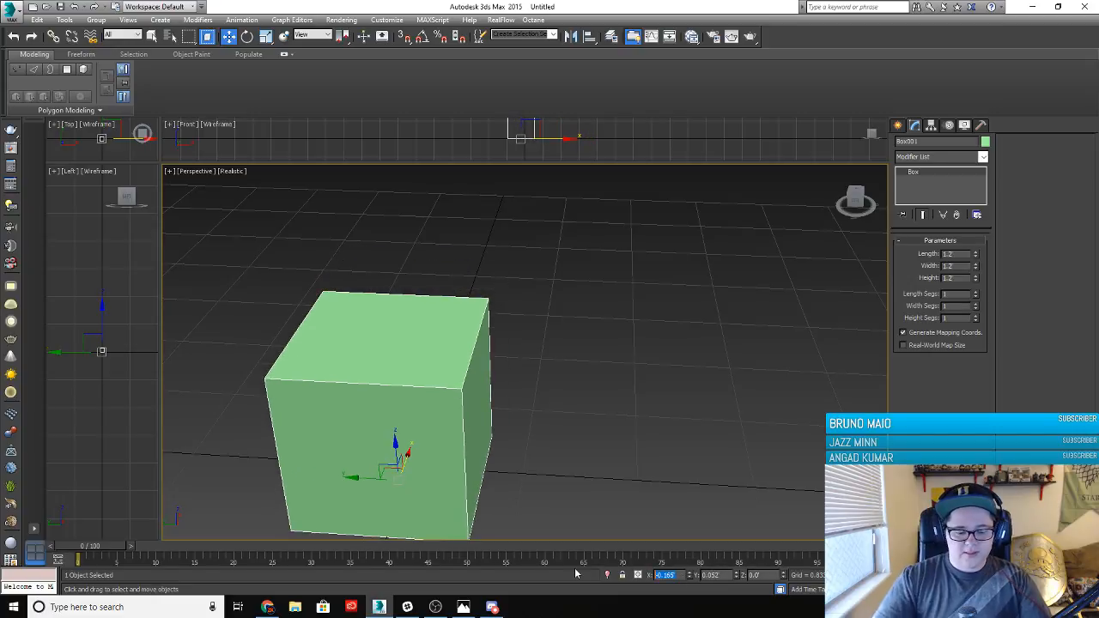
{"action": "type", "text": "0"}
{"action": "key", "text": "Tab"}
{"action": "type", "text": "0"}
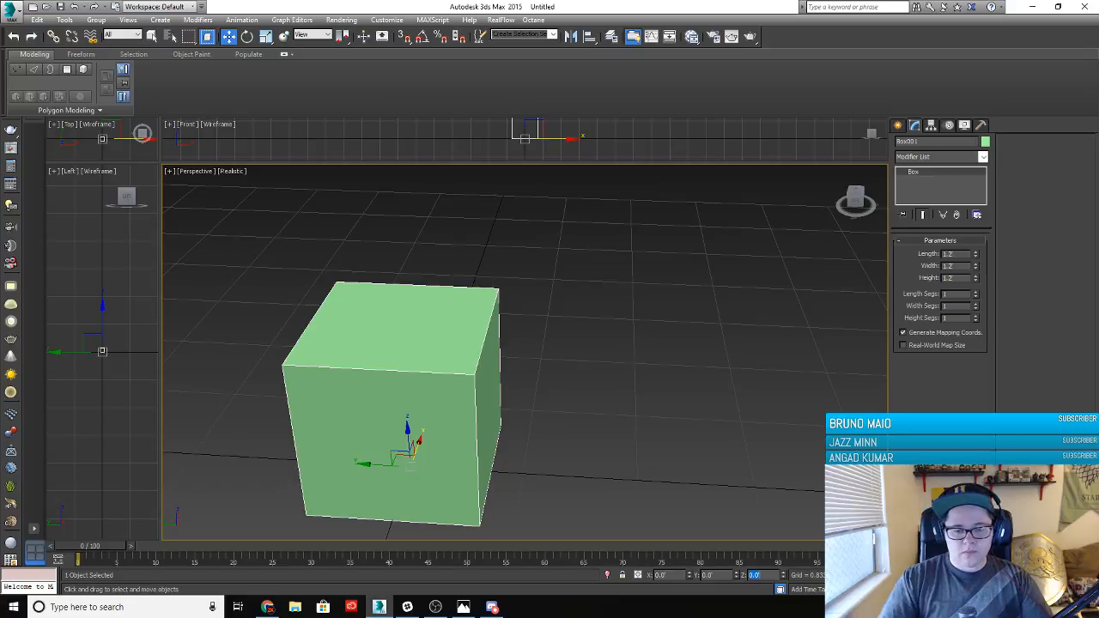
Switch to Chrome, examine the MarioWiki Question Block image in the "mario question block" results, and return to 3ds Max
{"action": "key", "text": "alt+Tab"}
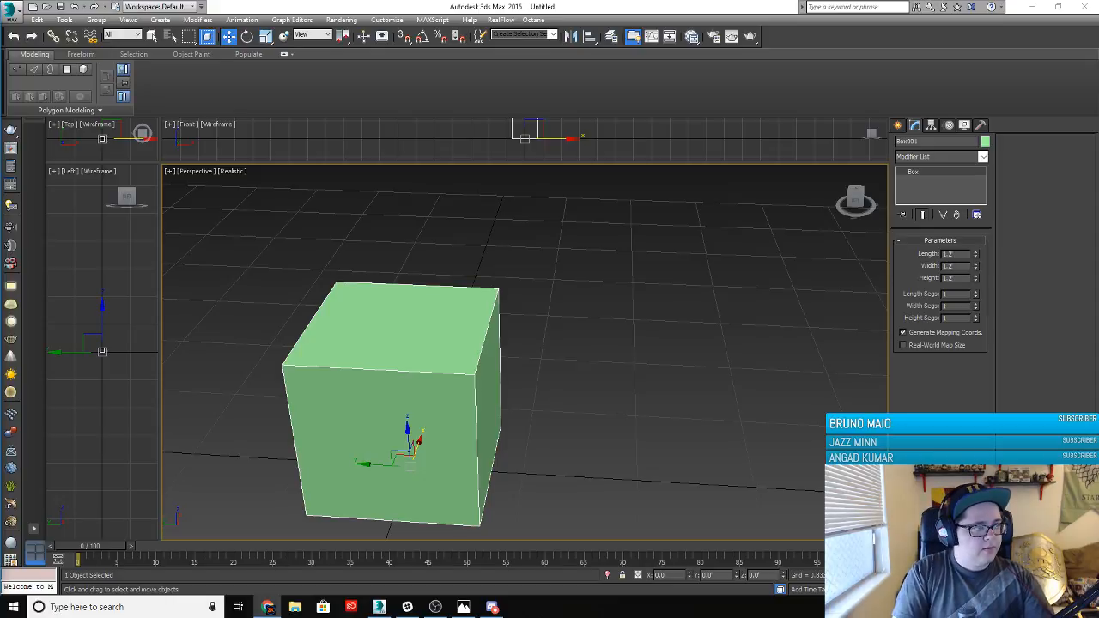
{"action": "left_click_drag", "start_coordinate": [0, 129], "coordinate": [484, 92]}
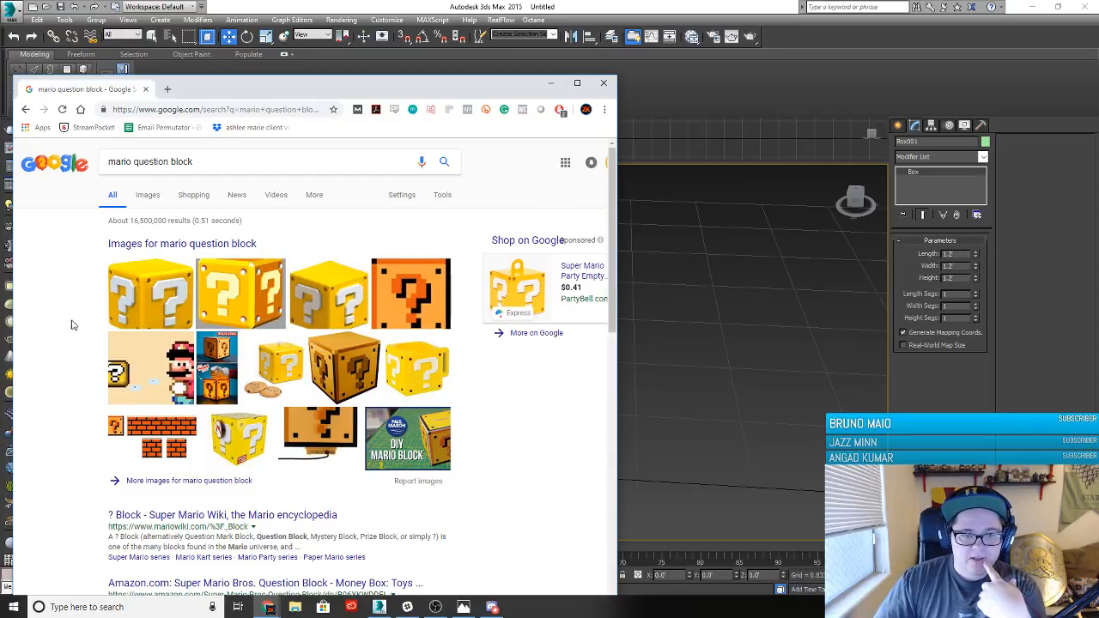
{"action": "left_click", "coordinate": [156, 300]}
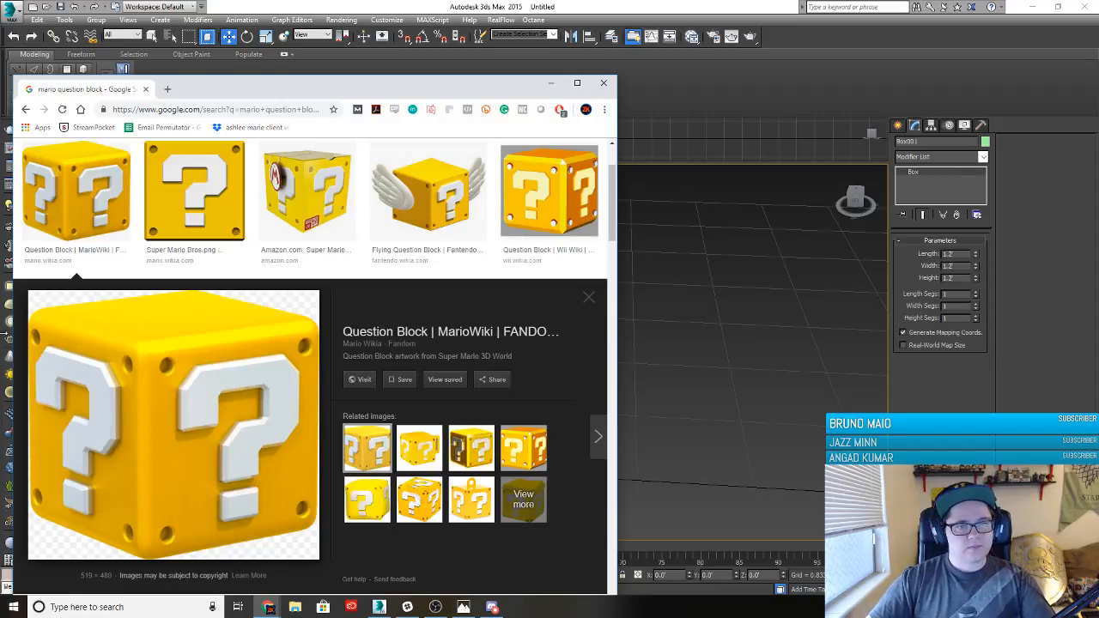
{"action": "left_click_drag", "start_coordinate": [495, 75], "coordinate": [93, 90]}
{"action": "left_click_drag", "start_coordinate": [409, 101], "coordinate": [0, 101]}
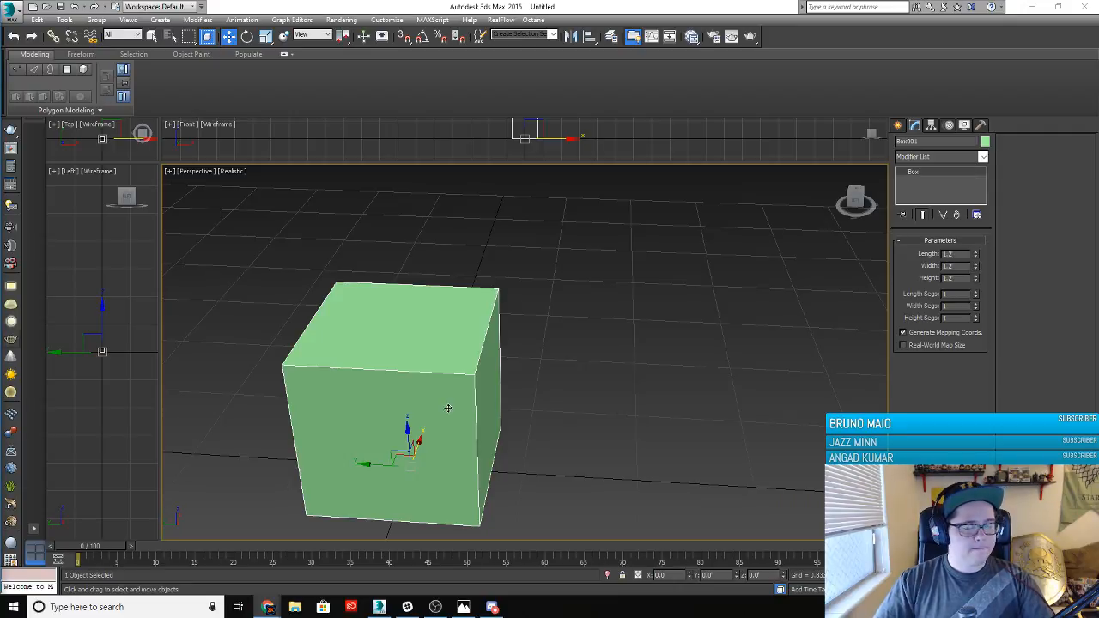
{"action": "left_click", "coordinate": [377, 352]}
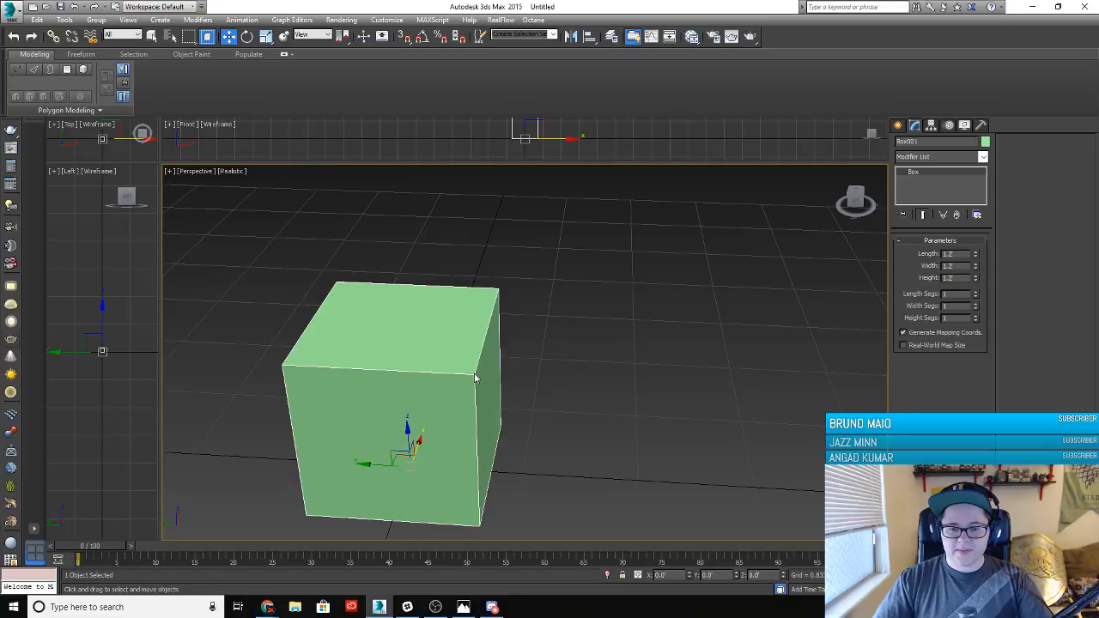
Convert the box to an Editable Poly
{"action": "left_click", "coordinate": [899, 126]}
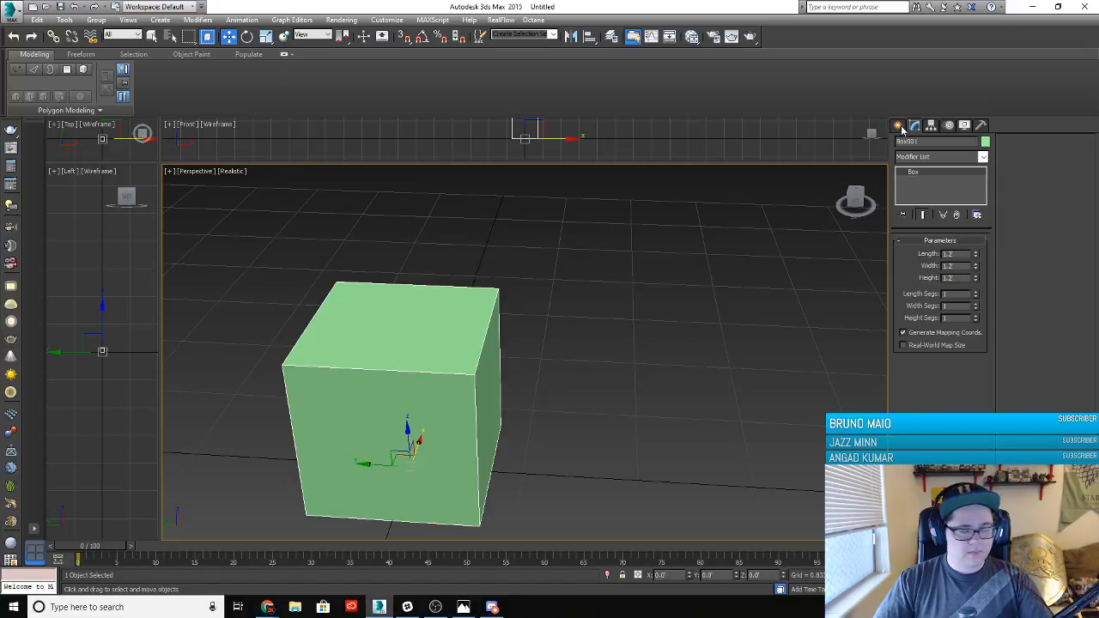
{"action": "right_click", "coordinate": [427, 375]}
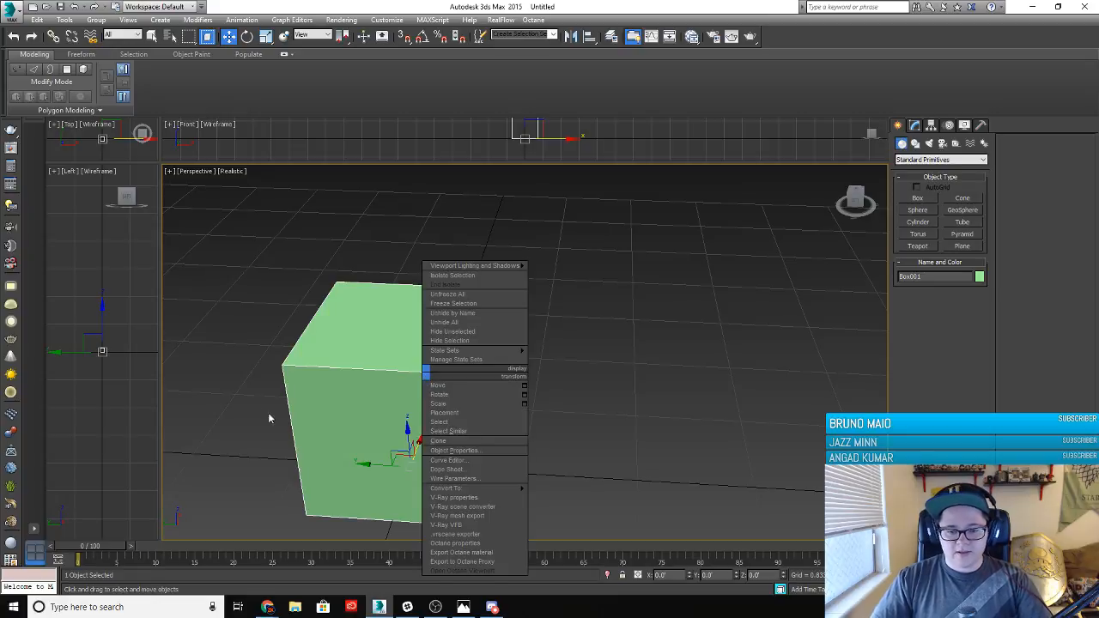
{"action": "mouse_move", "coordinate": [485, 488]}
{"action": "left_click", "coordinate": [540, 497]}
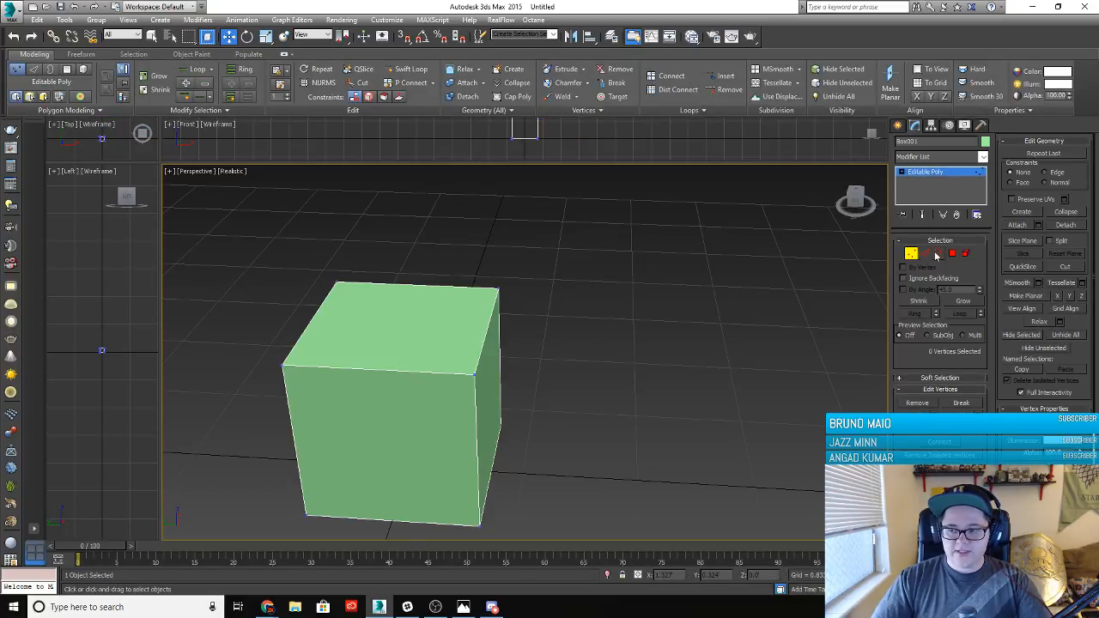
Try moving one of the box's upper corner vertices, and undo the move
{"action": "left_click", "coordinate": [472, 376]}
{"action": "left_click_drag", "start_coordinate": [465, 369], "coordinate": [438, 369]}
{"action": "key", "text": "ctrl+z"}
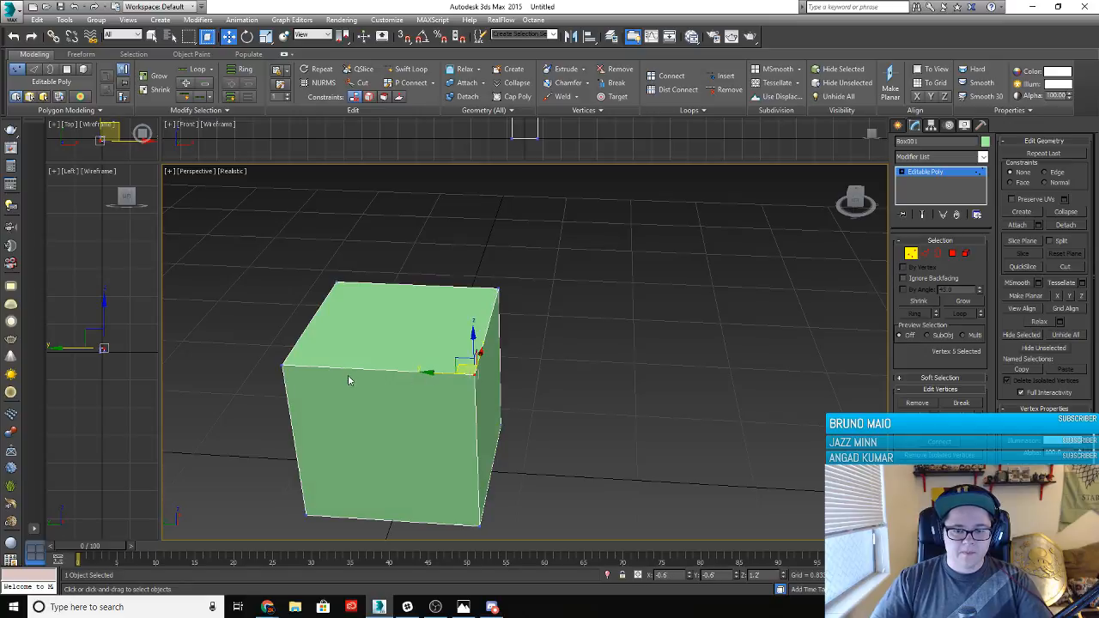
{"action": "mouse_move", "coordinate": [348, 398]}
{"action": "middle_mouse_down"}
{"action": "mouse_move", "coordinate": [491, 358]}
{"action": "mouse_move", "coordinate": [456, 412]}
{"action": "mouse_move", "coordinate": [503, 409]}
{"action": "mouse_move", "coordinate": [355, 414]}
{"action": "middle_mouse_up"}
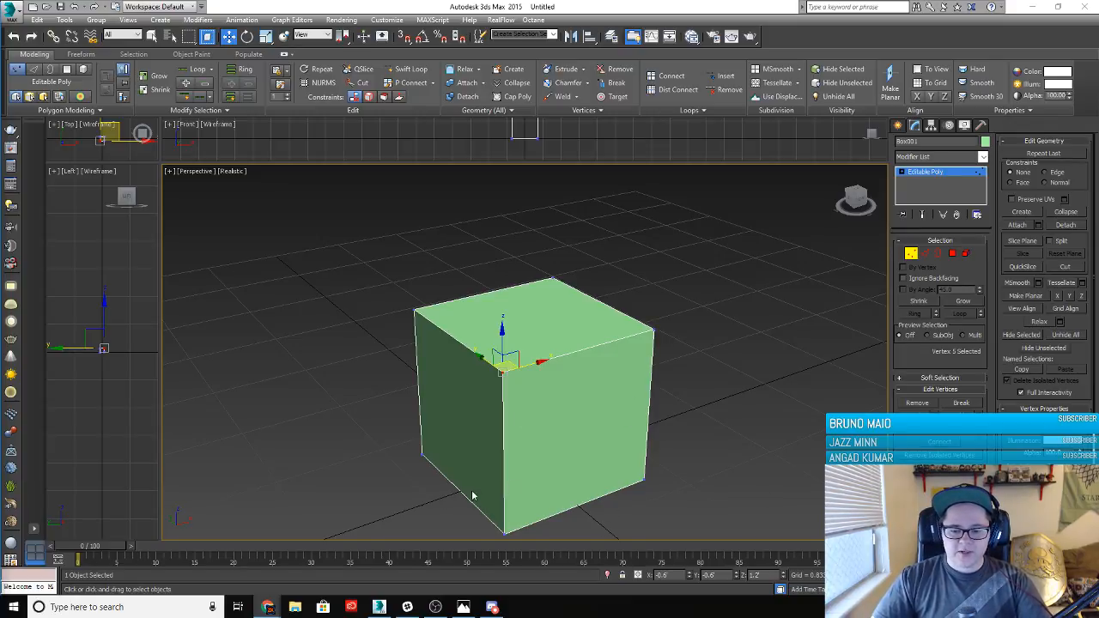
Switch to Chrome, examine the edges of the MarioWiki Question Block image, and move the browser window out of the way
{"action": "left_click_drag", "start_coordinate": [0, 249], "coordinate": [2, 100]}
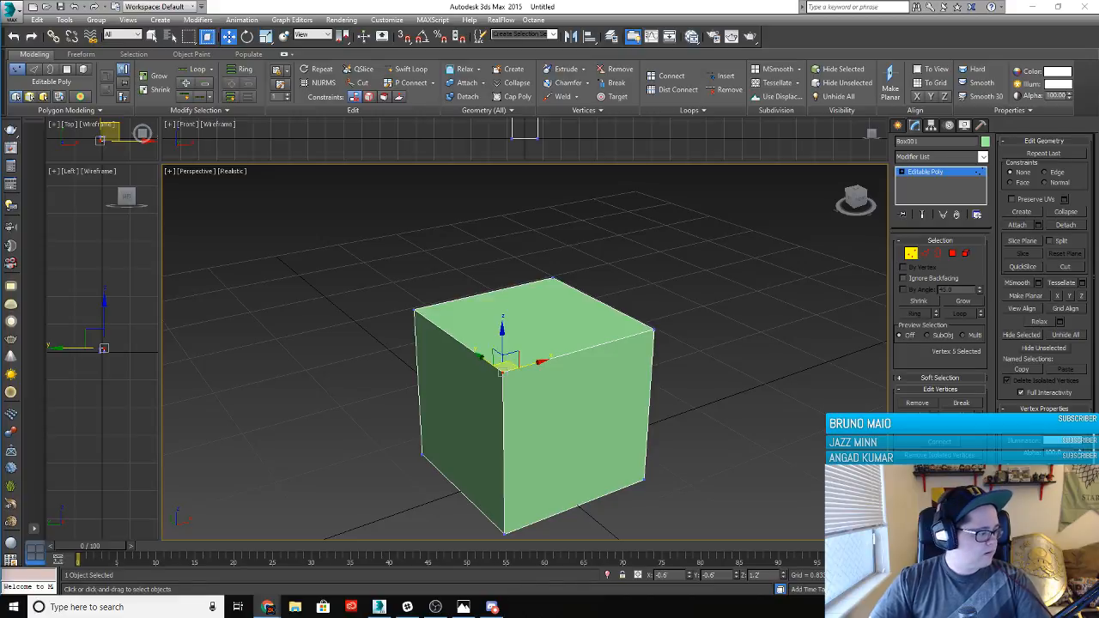
{"action": "left_click", "coordinate": [268, 607]}
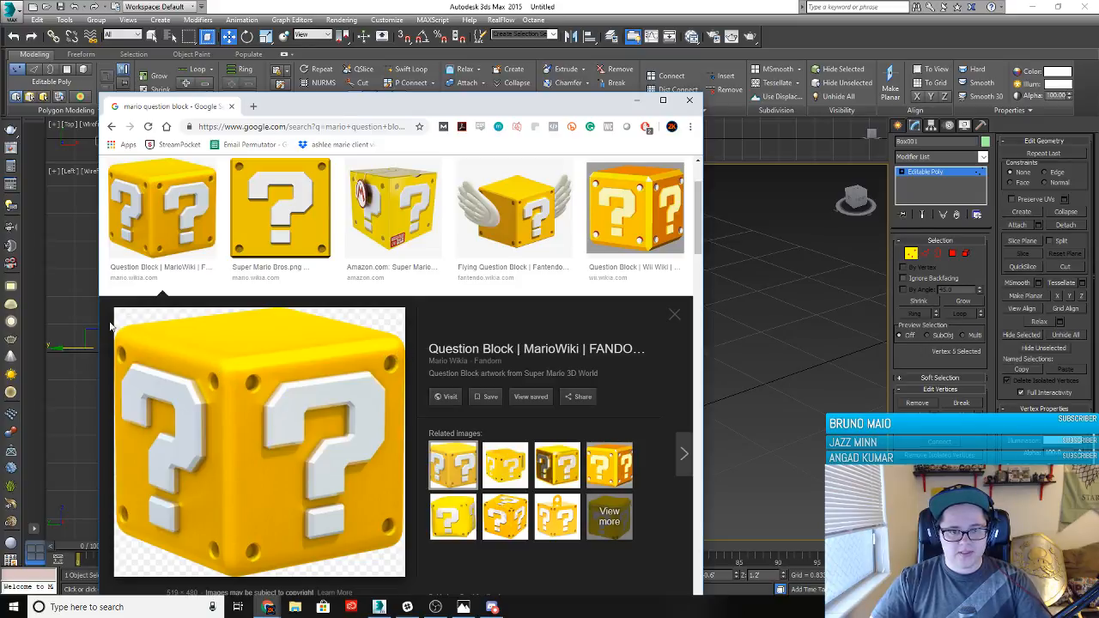
{"action": "left_click_drag", "start_coordinate": [563, 105], "coordinate": [0, 107]}
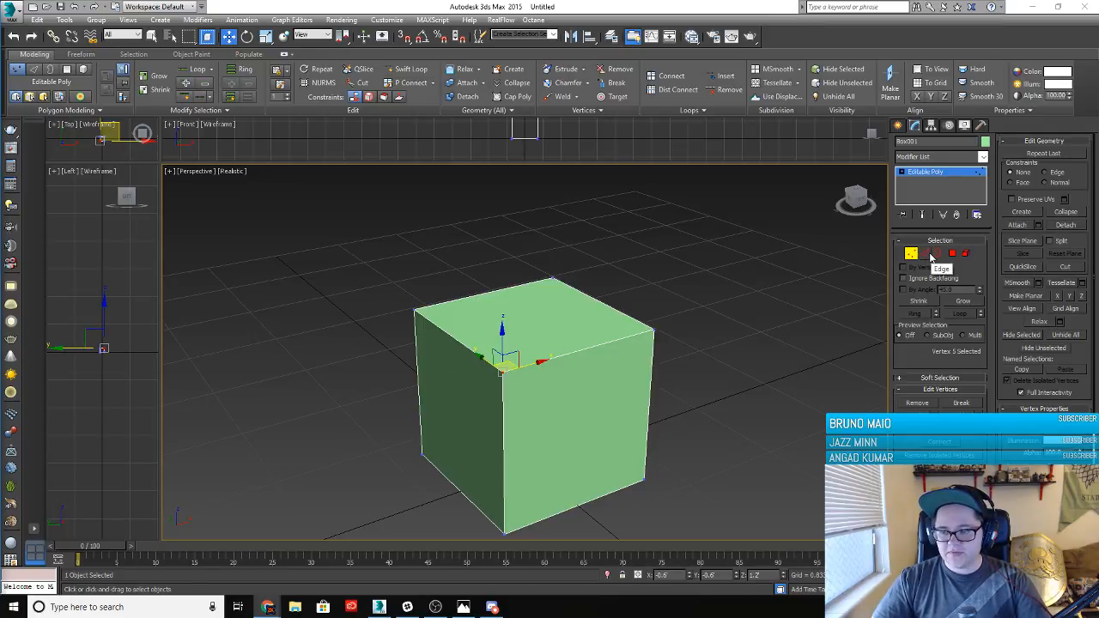
Select all the edges of the box at the Edge sub-object level
{"action": "left_click", "coordinate": [911, 254]}
{"action": "left_click", "coordinate": [925, 253]}
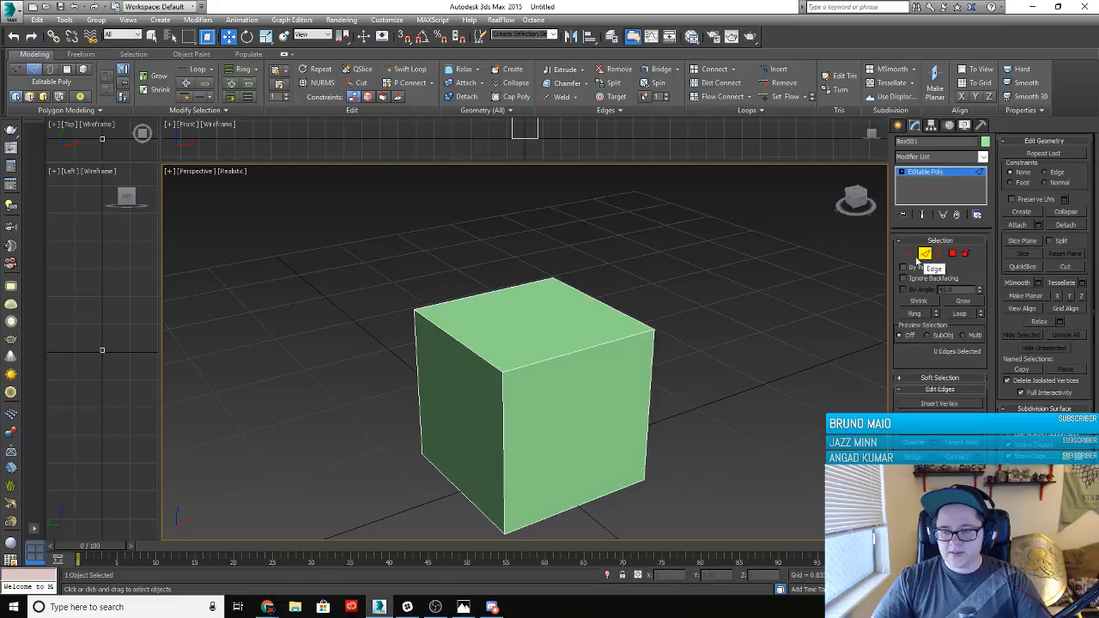
{"action": "scroll", "coordinate": [786, 296], "scroll_direction": "down", "scroll_amount": 4}
{"action": "left_click_drag", "start_coordinate": [491, 285], "coordinate": [724, 451]}
{"action": "middle_click_drag", "start_coordinate": [626, 382], "coordinate": [399, 338]}
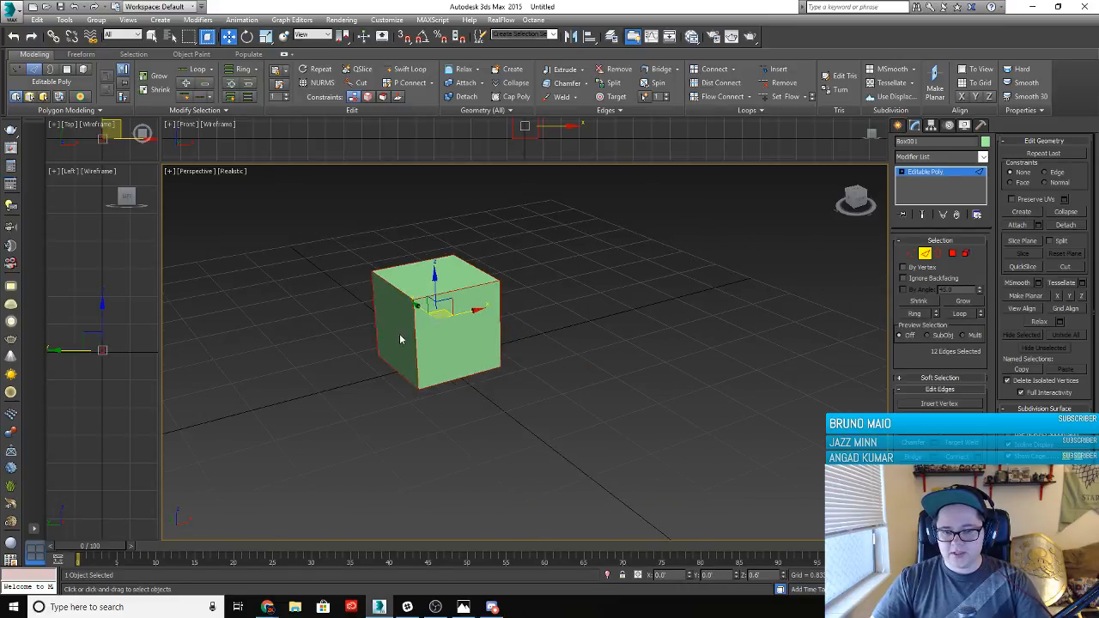
{"action": "middle_click_drag", "start_coordinate": [393, 384], "coordinate": [364, 422]}
{"action": "scroll", "coordinate": [478, 417], "scroll_direction": "up", "scroll_amount": 3}
{"action": "middle_click_drag", "start_coordinate": [478, 417], "coordinate": [598, 470]}
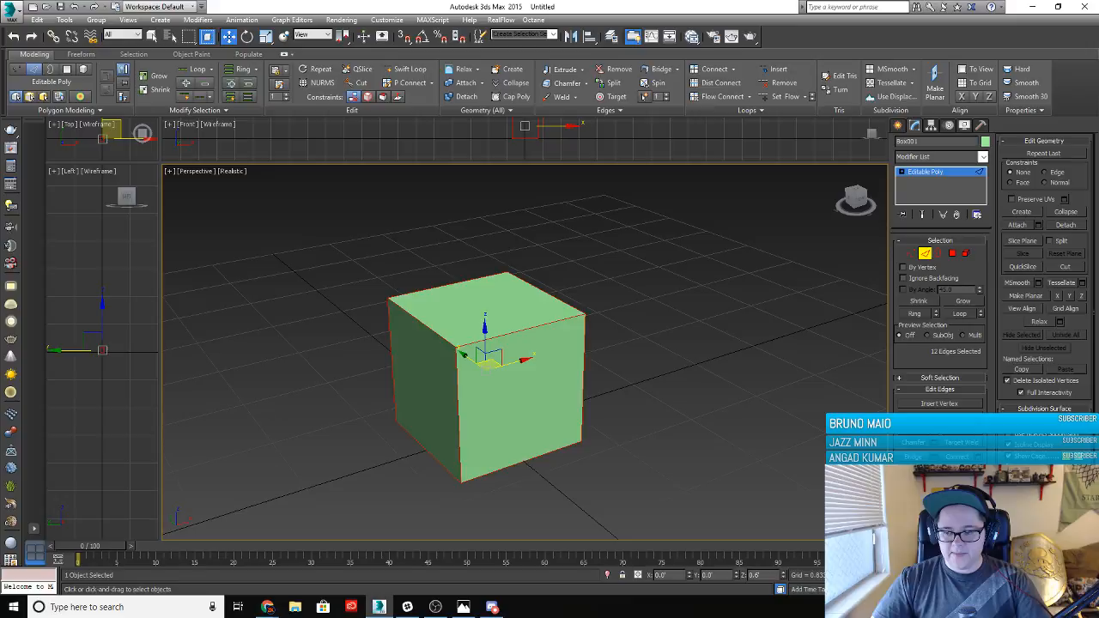
Open the Chamfer settings for the selected edges and preview the chamfer with 2 connecting segments
{"action": "left_click", "coordinate": [933, 445]}
{"action": "scroll", "coordinate": [438, 352], "scroll_direction": "up", "scroll_amount": 2}
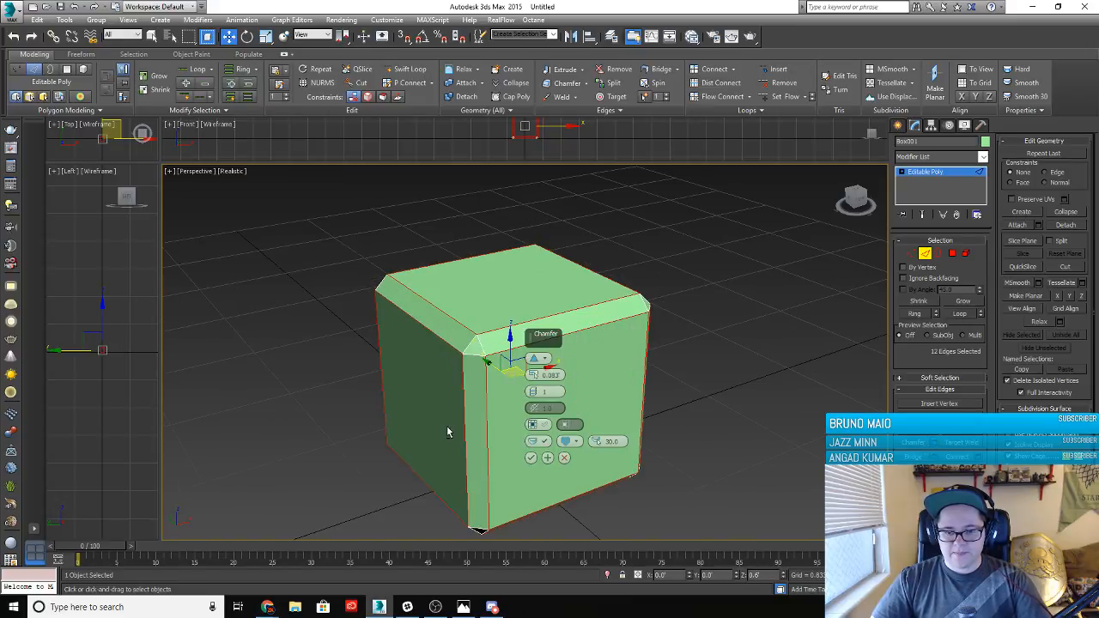
{"action": "middle_click_drag", "start_coordinate": [446, 428], "coordinate": [425, 406], "text": "alt"}
{"action": "left_click", "coordinate": [533, 391]}
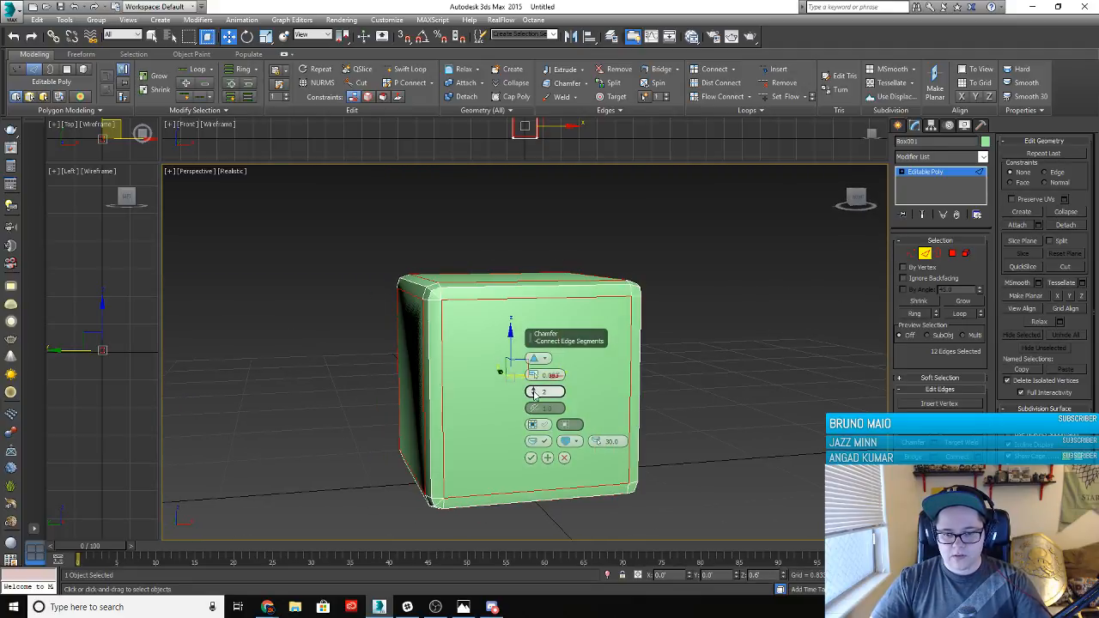
{"action": "middle_click_drag", "start_coordinate": [333, 376], "coordinate": [367, 407], "text": "alt"}
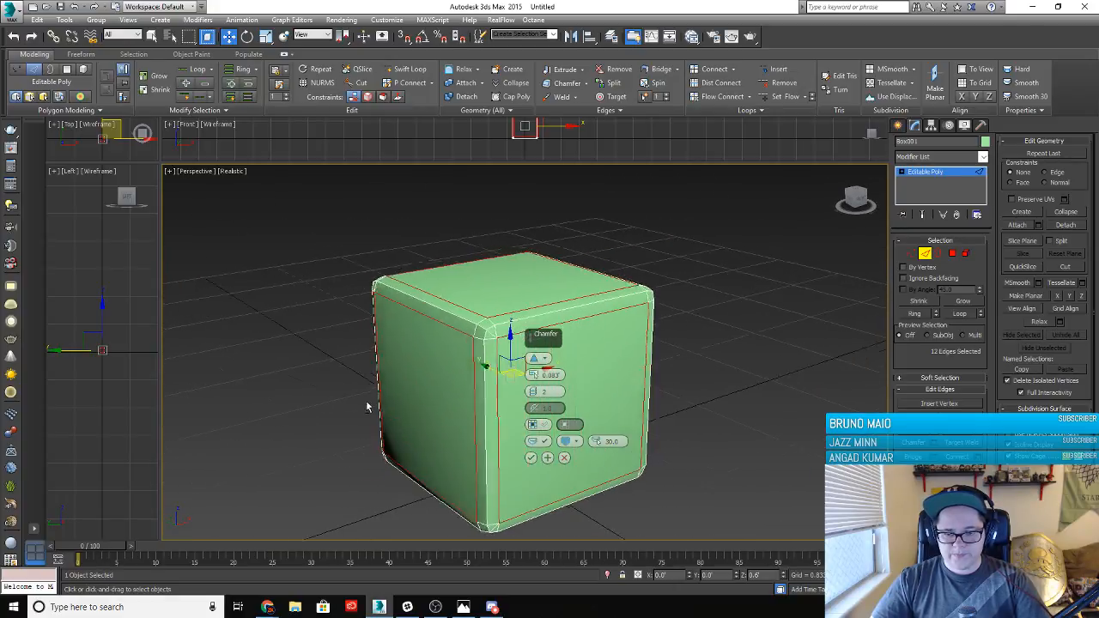
Compare the chamfer preview with 3, 2 and 1 connecting edge segments
{"action": "left_click_drag", "start_coordinate": [533, 392], "coordinate": [533, 386]}
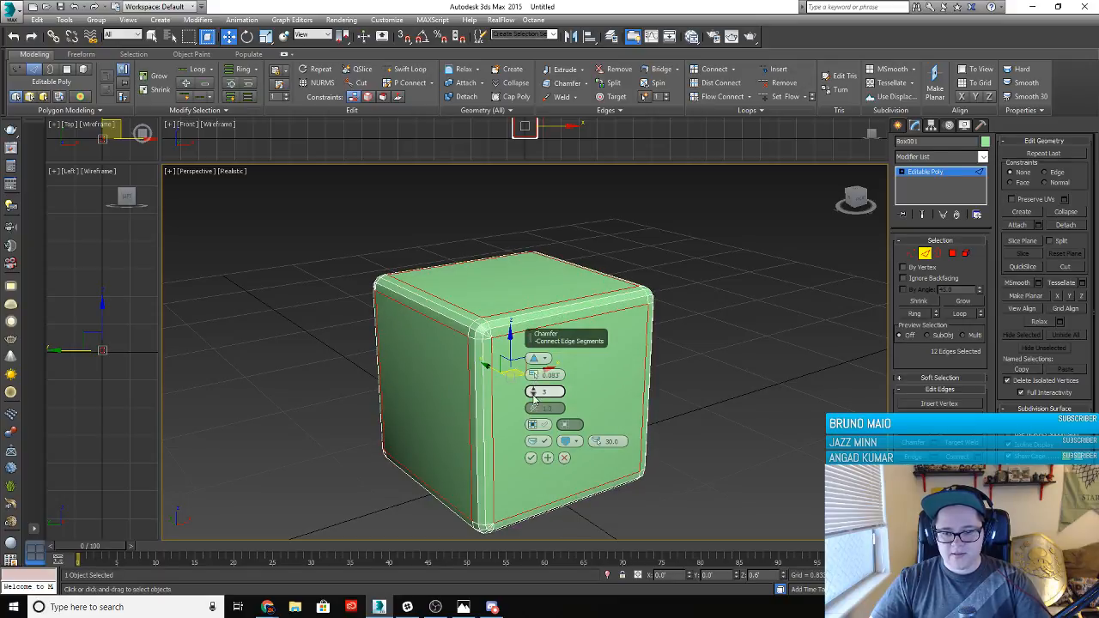
{"action": "left_click", "coordinate": [533, 394]}
{"action": "left_click", "coordinate": [533, 394]}
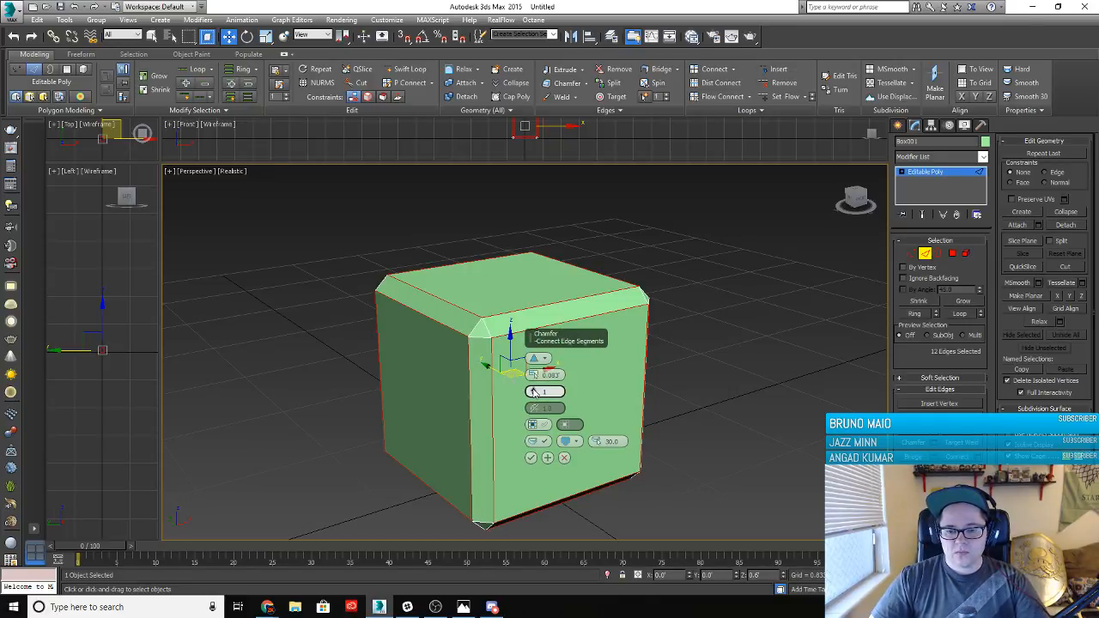
{"action": "left_click", "coordinate": [533, 389]}
{"action": "mouse_move", "coordinate": [450, 428]}
{"action": "middle_mouse_down", "text": "alt"}
{"action": "mouse_move", "coordinate": [420, 413]}
{"action": "mouse_move", "coordinate": [347, 418]}
{"action": "mouse_move", "coordinate": [435, 432]}
{"action": "middle_mouse_up", "text": "alt"}
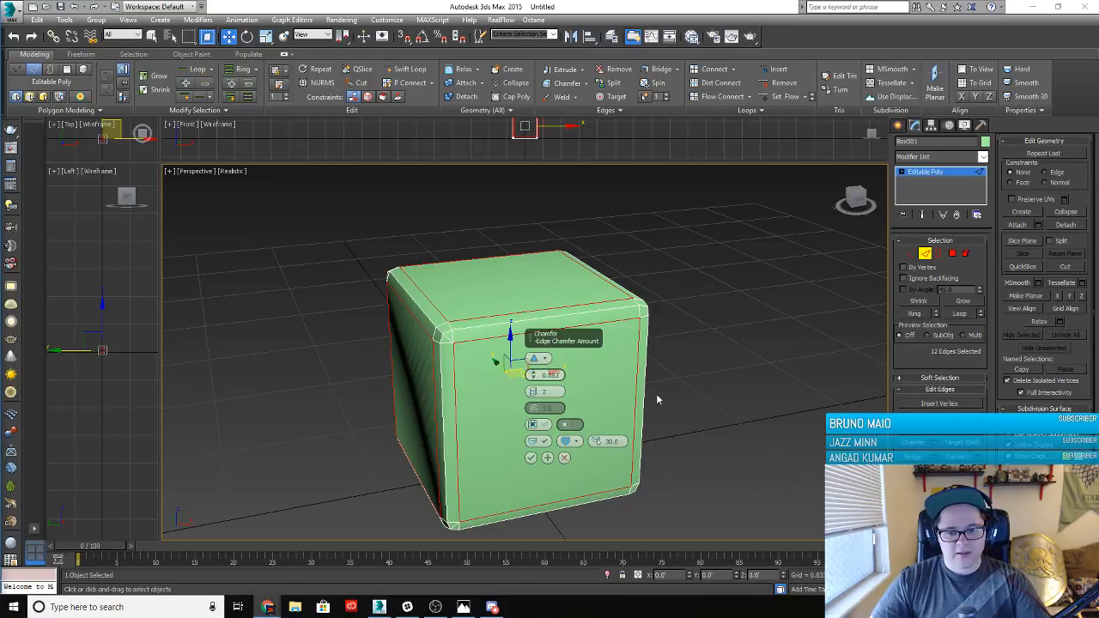
{"action": "left_click", "coordinate": [535, 396]}
{"action": "middle_click_drag", "start_coordinate": [535, 395], "coordinate": [274, 436], "text": "alt"}
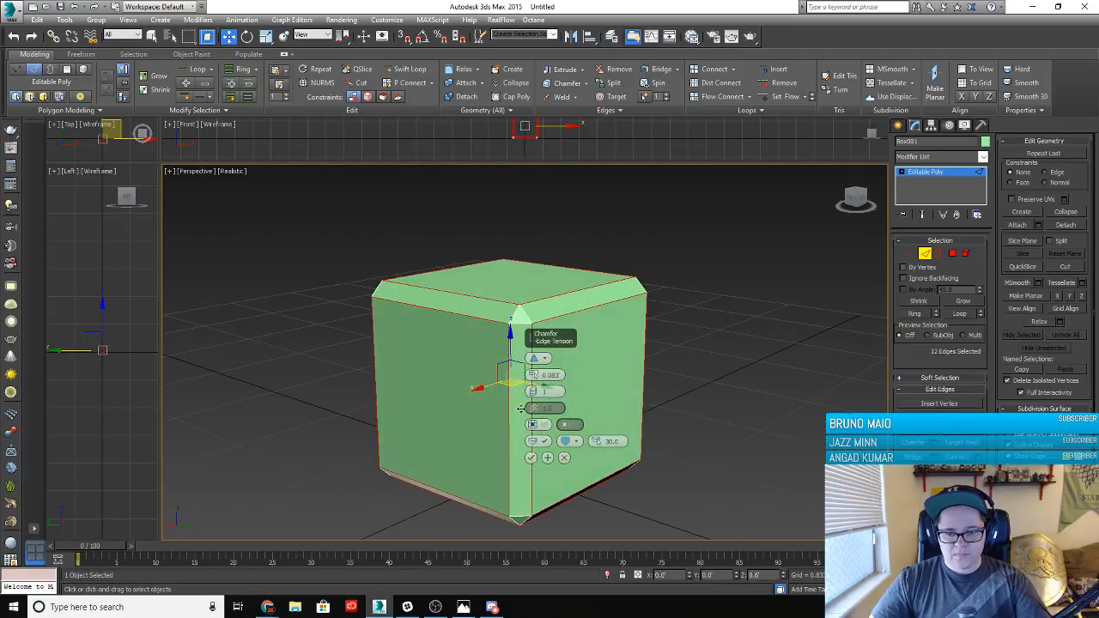
Try a chamfer amount of 0.051' with 2 segments and reselect all the box's edges
{"action": "mouse_move", "coordinate": [533, 379]}
{"action": "left_mouse_down"}
{"action": "mouse_move", "coordinate": [533, 365]}
{"action": "mouse_move", "coordinate": [533, 391]}
{"action": "left_mouse_up"}
{"action": "left_click", "coordinate": [274, 387]}
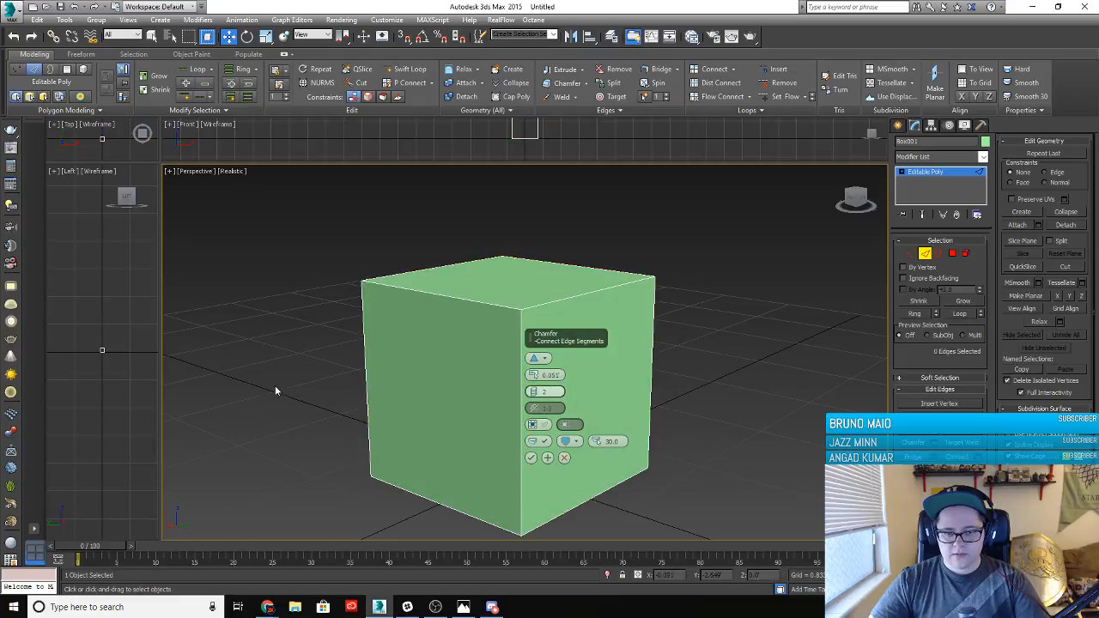
{"action": "left_click_drag", "start_coordinate": [283, 189], "coordinate": [731, 550]}
{"action": "mouse_move", "coordinate": [436, 425]}
{"action": "middle_mouse_down", "text": "alt"}
{"action": "mouse_move", "coordinate": [327, 429]}
{"action": "mouse_move", "coordinate": [464, 427]}
{"action": "mouse_move", "coordinate": [431, 435]}
{"action": "middle_mouse_up", "text": "alt"}
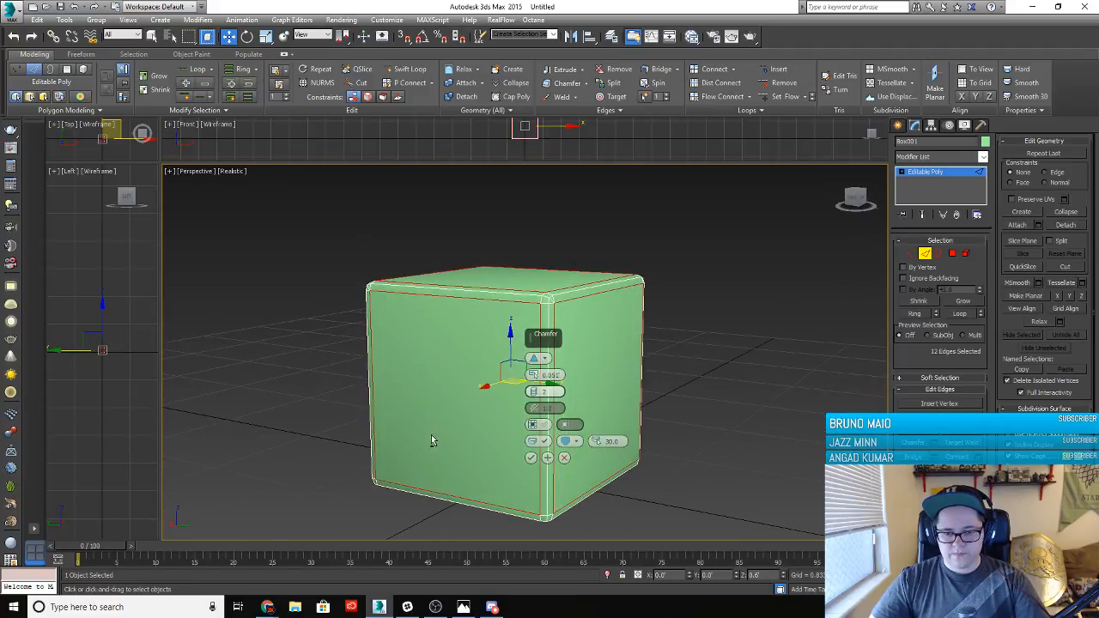
Chamfer all the box's edges by 0.064' with a single segment
{"action": "left_click", "coordinate": [535, 394]}
{"action": "left_click_drag", "start_coordinate": [534, 378], "coordinate": [533, 370]}
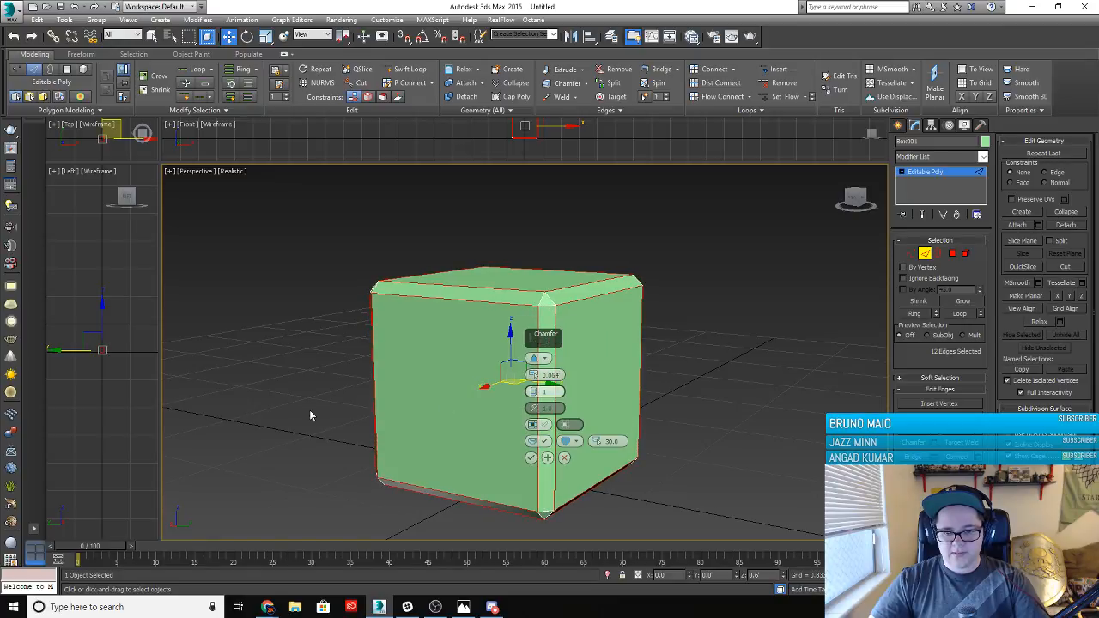
{"action": "left_click", "coordinate": [548, 457]}
Try stacking further chamfers with 3 segments on the already chamfered edges, and undo them back to the single chamfer
{"action": "middle_click_drag", "start_coordinate": [662, 454], "coordinate": [622, 453], "text": "alt"}
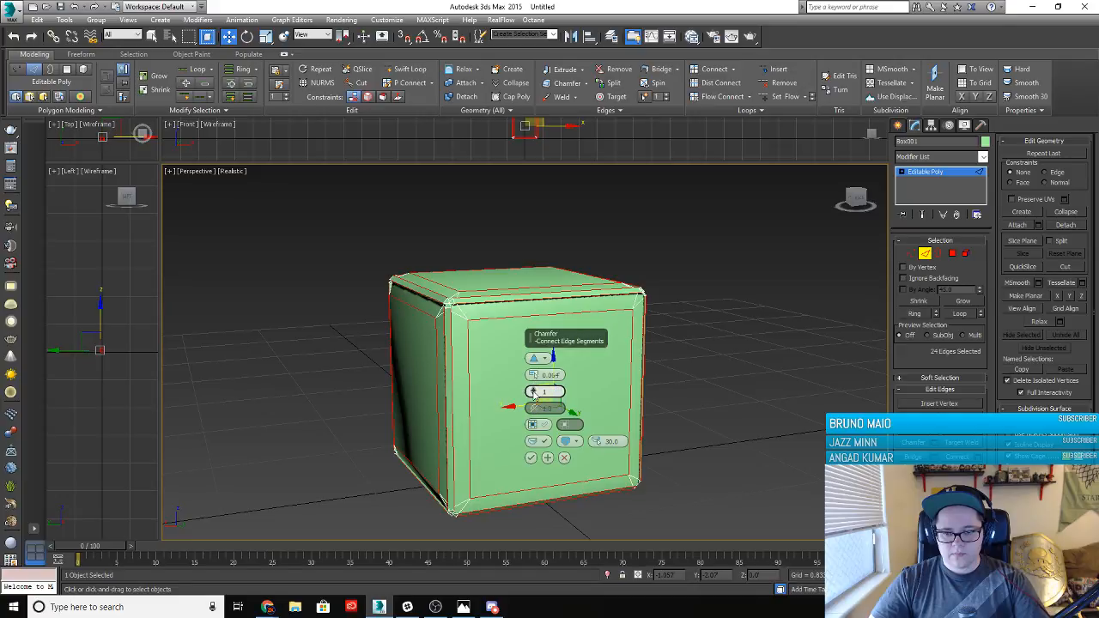
{"action": "left_click_drag", "start_coordinate": [533, 392], "coordinate": [533, 389]}
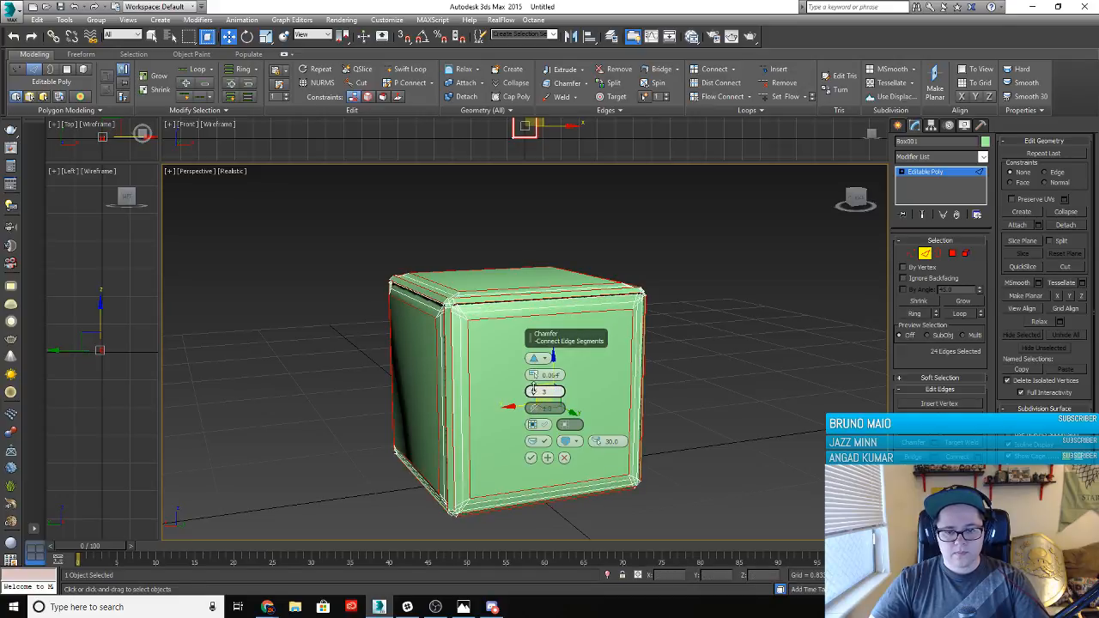
{"action": "left_click", "coordinate": [547, 457]}
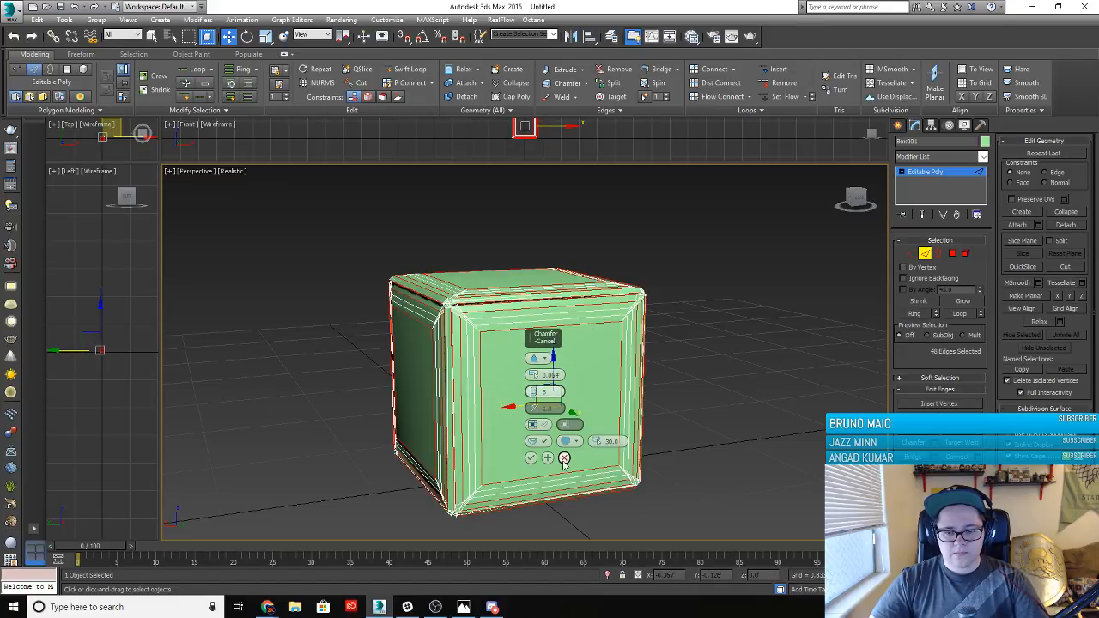
{"action": "left_click", "coordinate": [564, 459]}
{"action": "key", "text": "ctrl+z"}
{"action": "key", "text": "ctrl+z"}
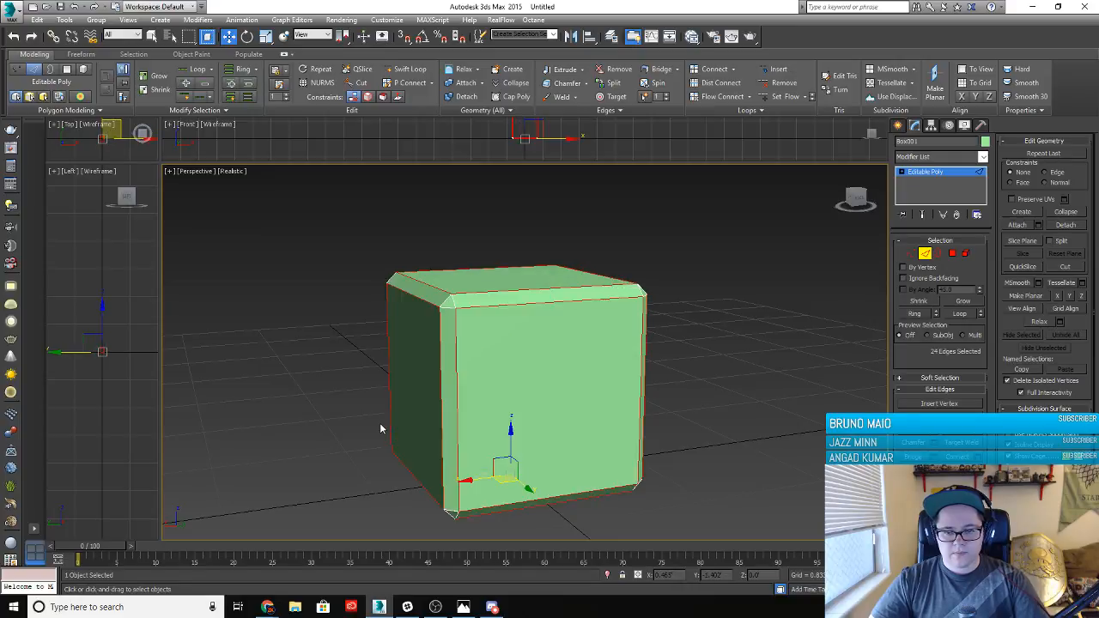
Clear the edge selection and inspect the chamfered block from several sides
{"action": "middle_click_drag", "start_coordinate": [380, 429], "coordinate": [416, 409], "text": "alt"}
{"action": "left_click", "coordinate": [331, 418]}
{"action": "middle_click_drag", "start_coordinate": [331, 418], "coordinate": [476, 425], "text": "alt"}
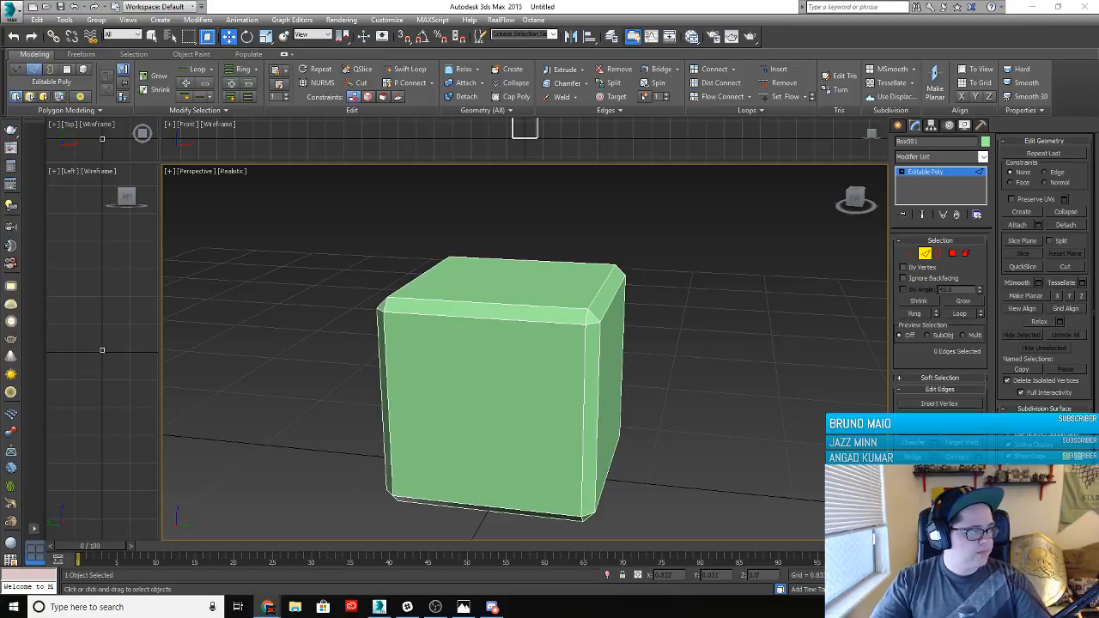
Switch to Chrome, compare the MarioWiki Question Block with the related "Immagine - Blocco Punto Interrogativ…" image, and return to 3ds Max
{"action": "left_click_drag", "start_coordinate": [459, 617], "coordinate": [442, 50]}
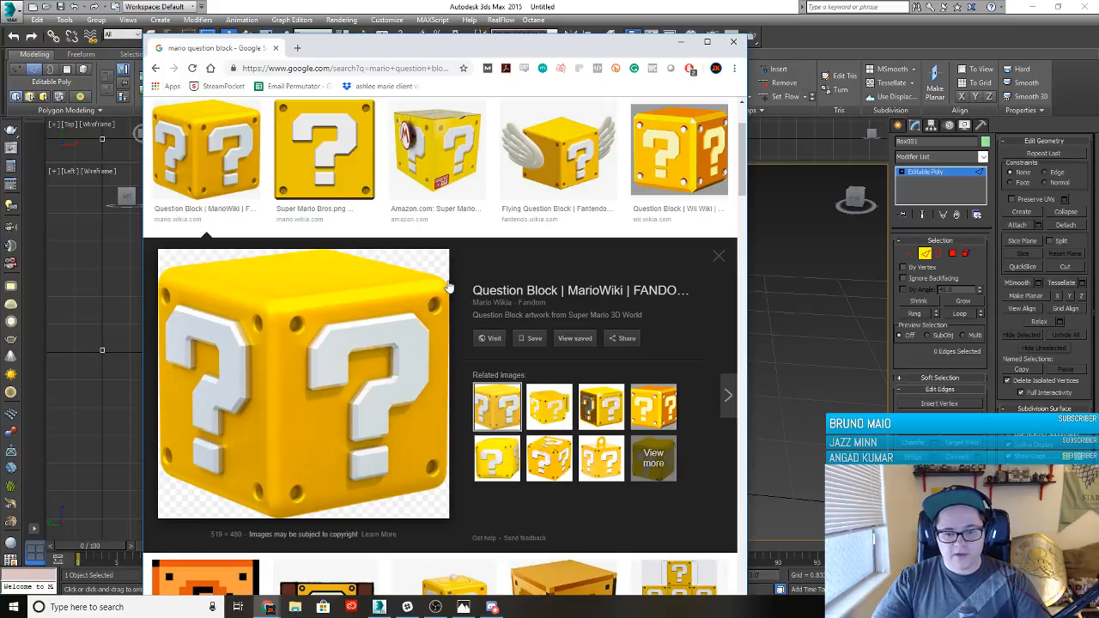
{"action": "left_click", "coordinate": [654, 403]}
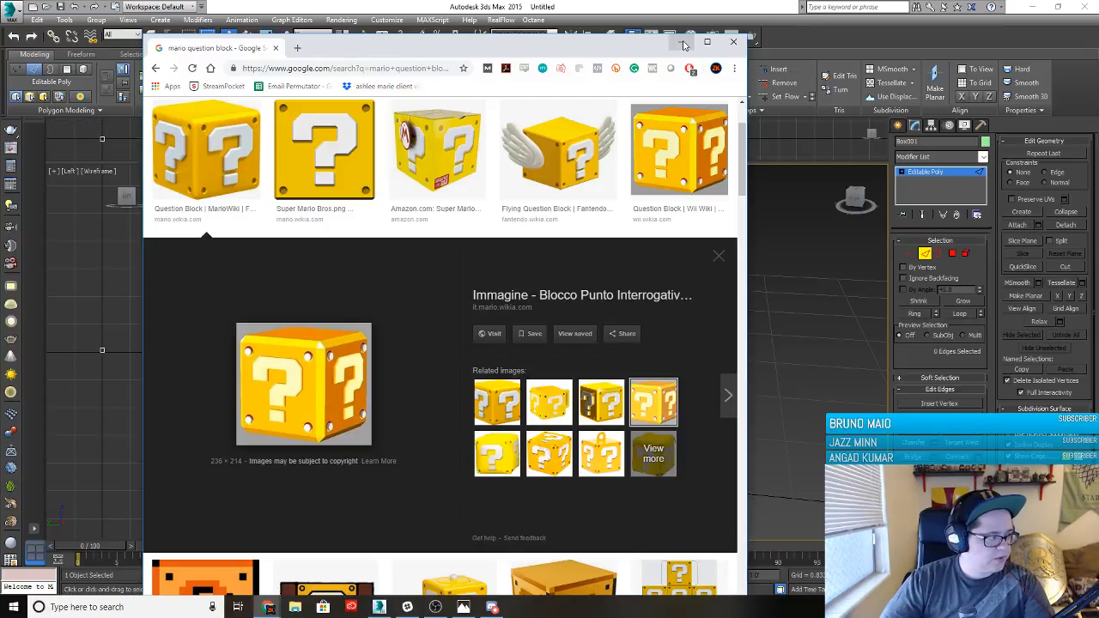
{"action": "left_click", "coordinate": [683, 43]}
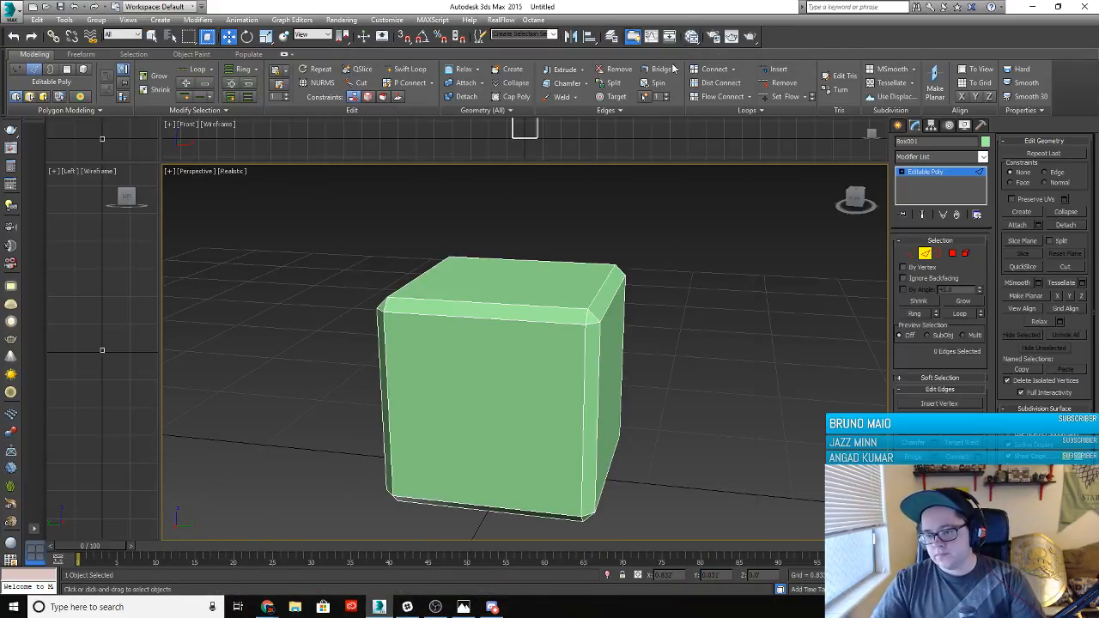
Deselect the block and place a question mark Text spline in Arial, size 8.333', on the grid beside it
{"action": "left_click", "coordinate": [897, 125]}
{"action": "left_click", "coordinate": [625, 404]}
{"action": "middle_click_drag", "start_coordinate": [625, 404], "coordinate": [811, 277], "text": "alt"}
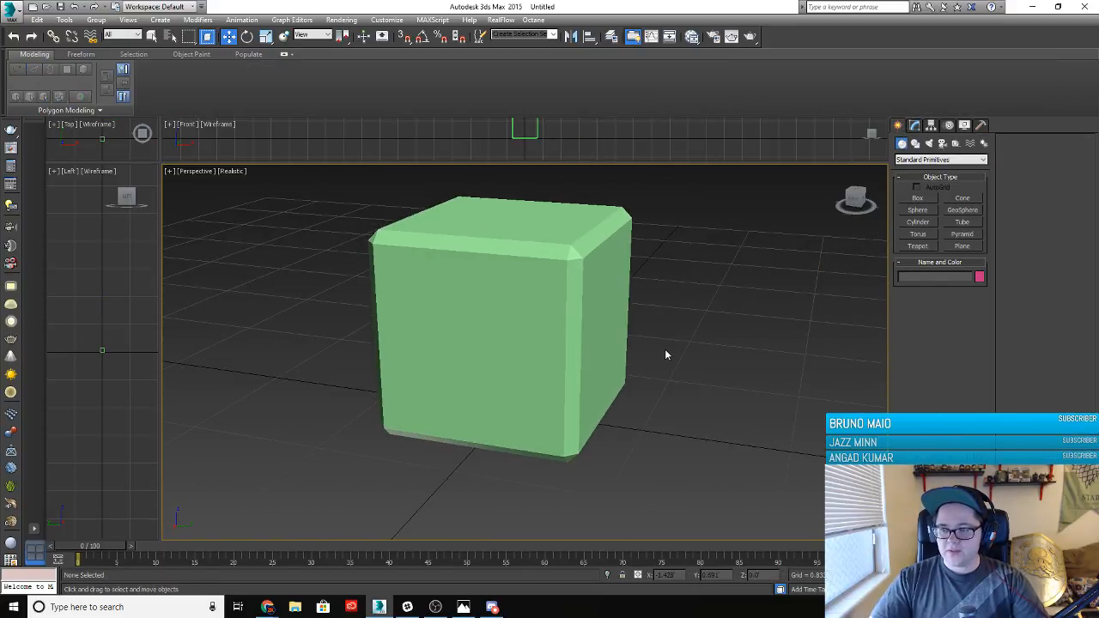
{"action": "left_click", "coordinate": [915, 144]}
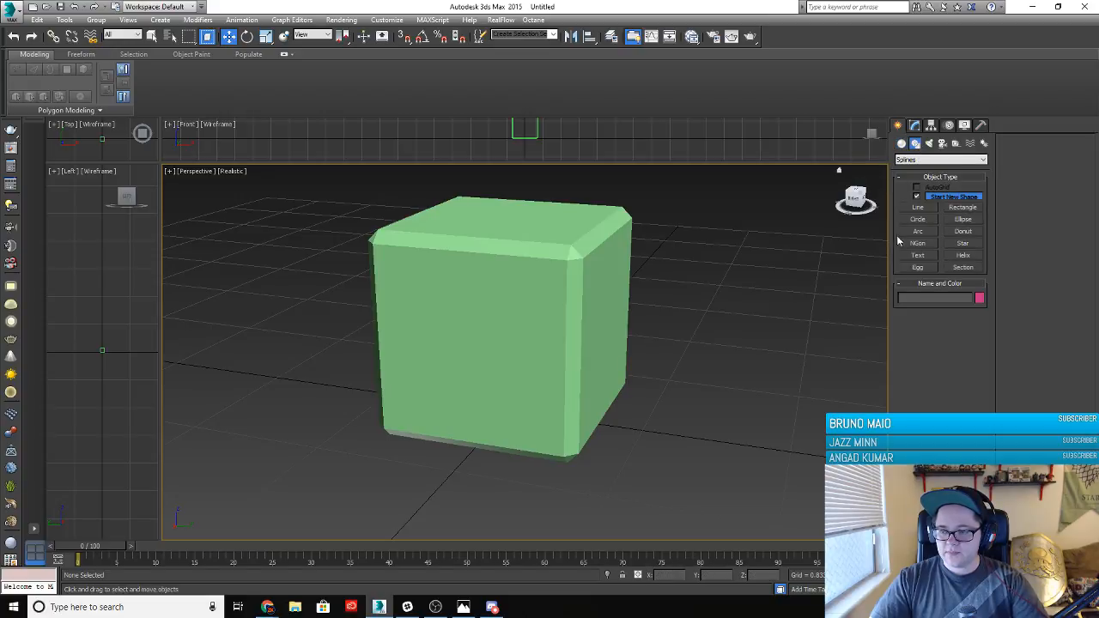
{"action": "left_click", "coordinate": [917, 255]}
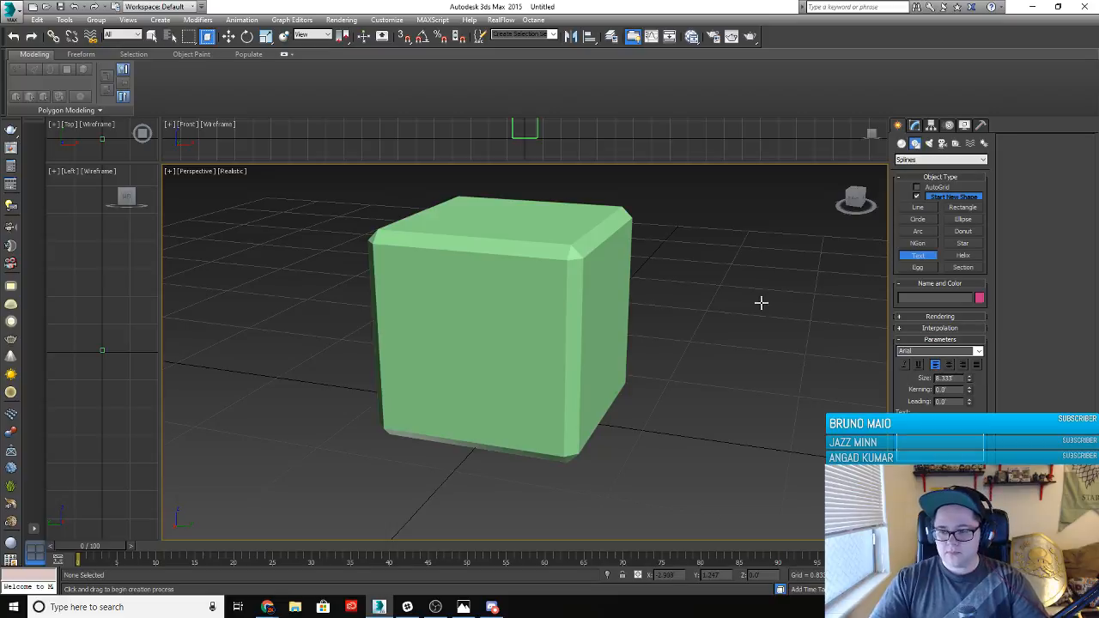
{"action": "left_click_drag", "start_coordinate": [760, 301], "coordinate": [631, 423]}
Set the question mark text's font to Super Mario World Text Box
{"action": "scroll", "coordinate": [749, 428], "scroll_direction": "down", "scroll_amount": 5}
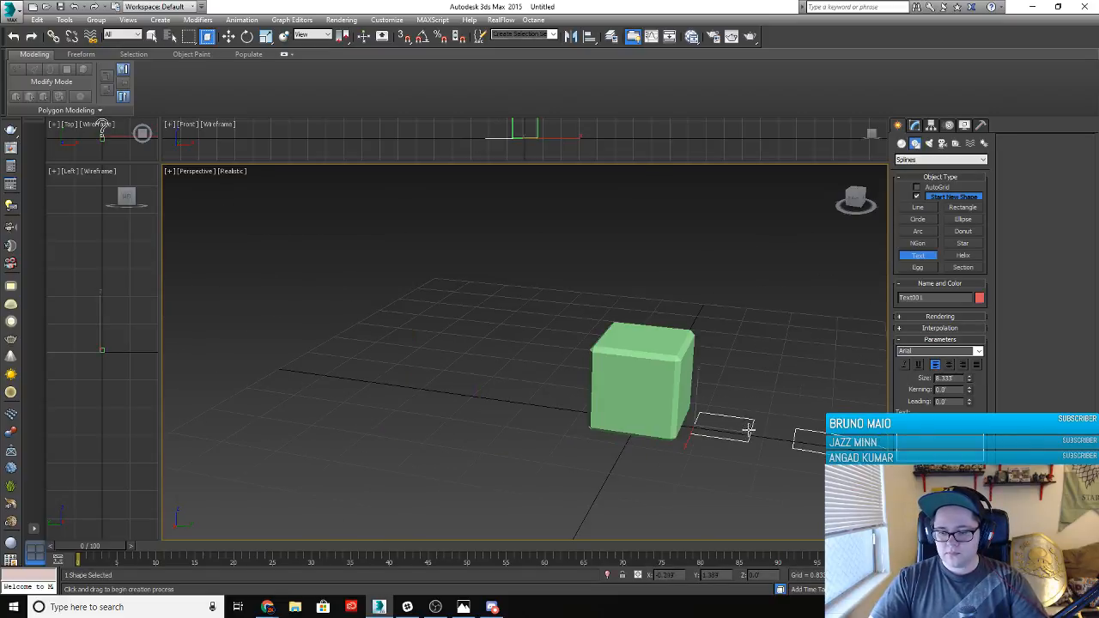
{"action": "middle_click_drag", "start_coordinate": [749, 428], "coordinate": [505, 390]}
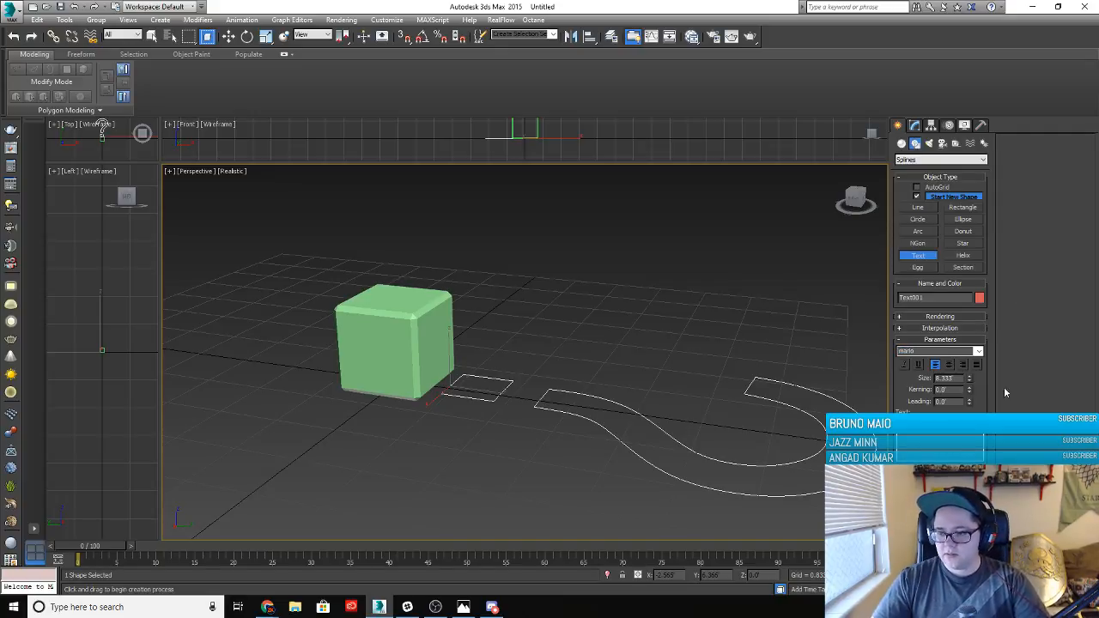
{"action": "left_click", "coordinate": [979, 352]}
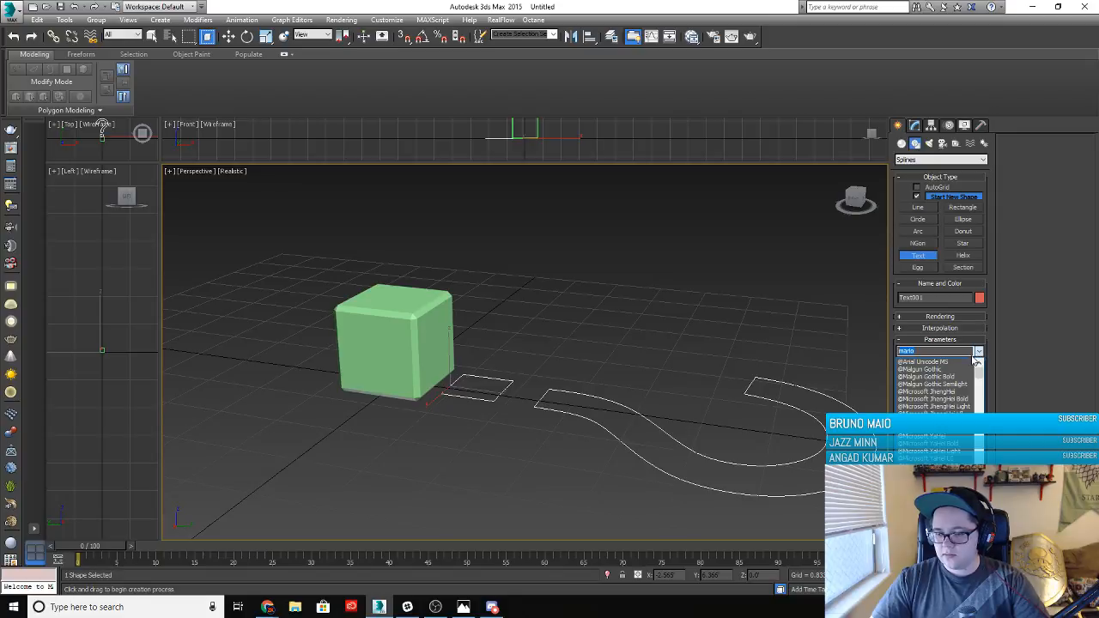
{"action": "scroll", "coordinate": [936, 386], "scroll_direction": "down", "scroll_amount": 10}
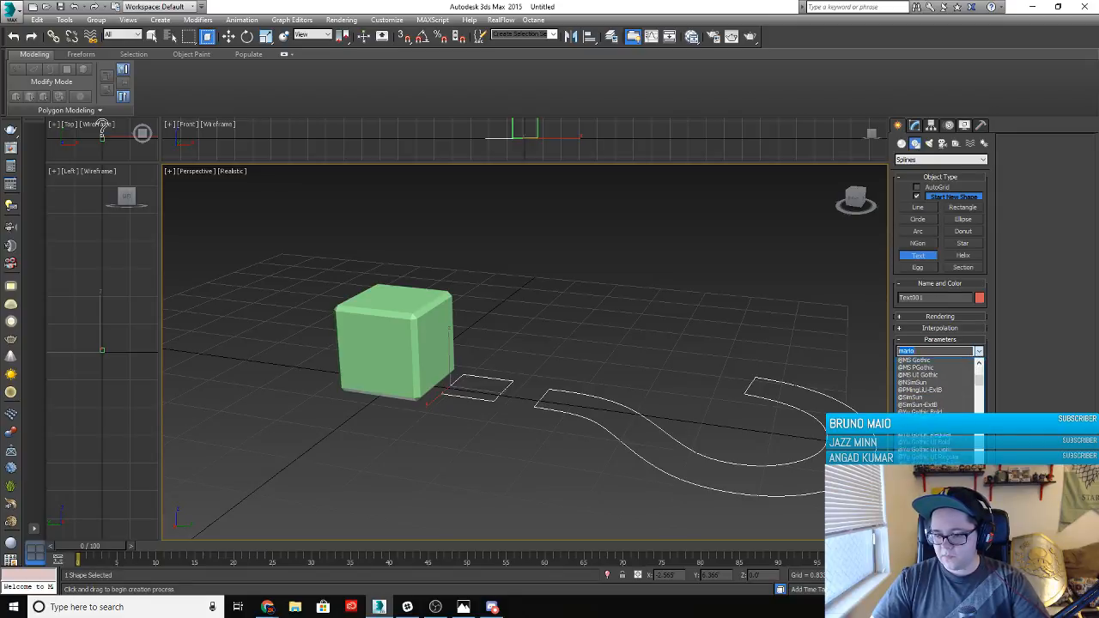
{"action": "type", "text": "mm"}
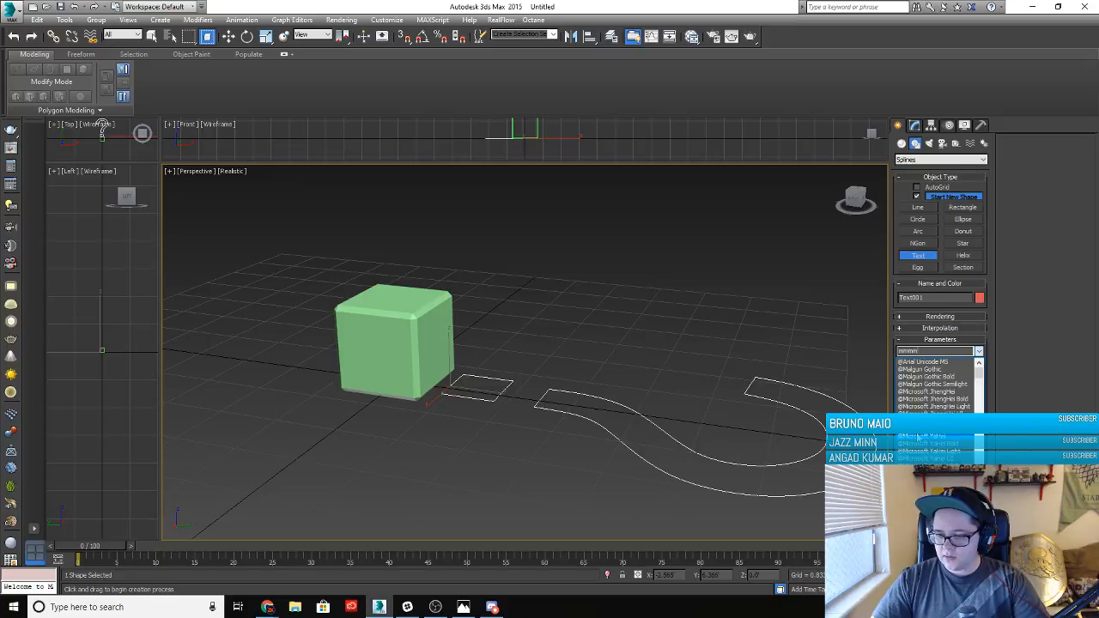
{"action": "type", "text": "m"}
{"action": "key", "text": "BackSpace"}
{"action": "key", "text": "BackSpace"}
{"action": "key", "text": "BackSpace"}
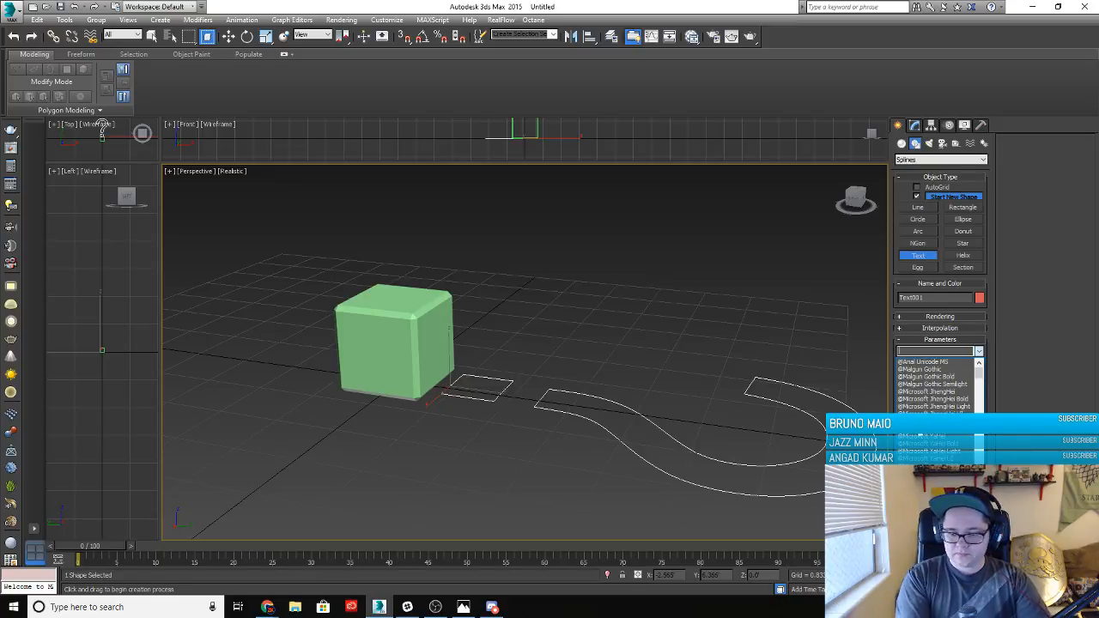
{"action": "type", "text": "super"}
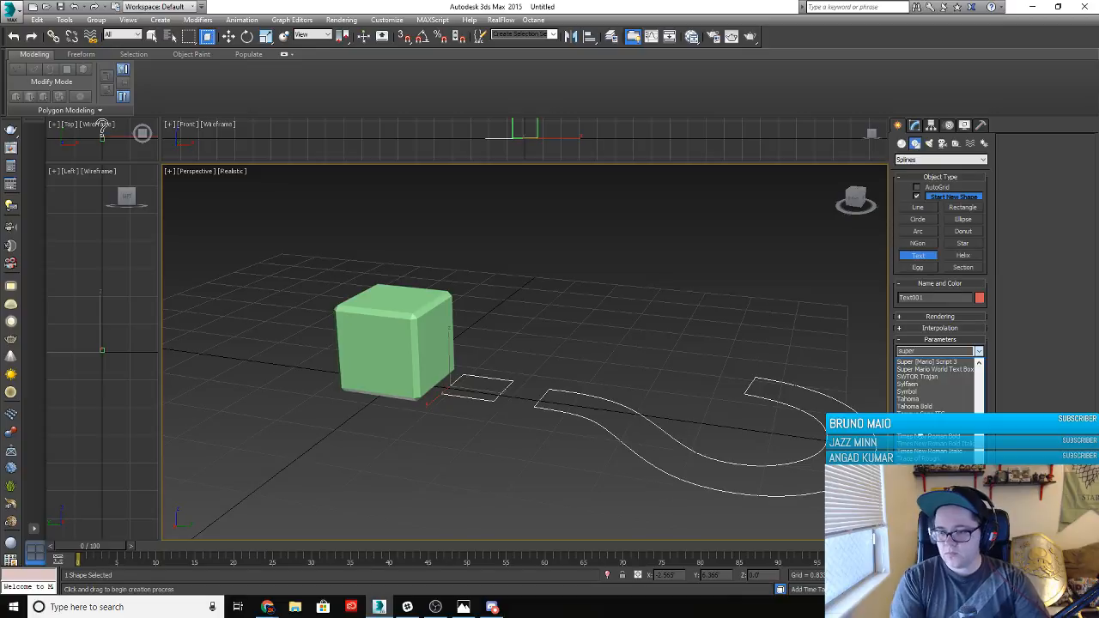
{"action": "left_click", "coordinate": [942, 370]}
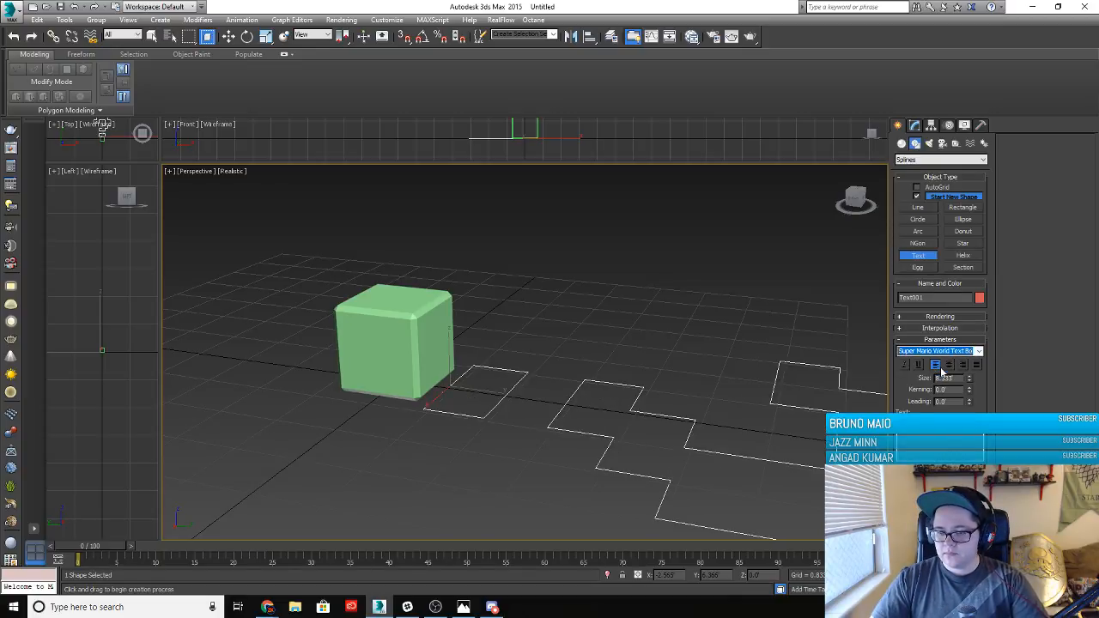
{"action": "middle_click_drag", "start_coordinate": [661, 441], "coordinate": [326, 220]}
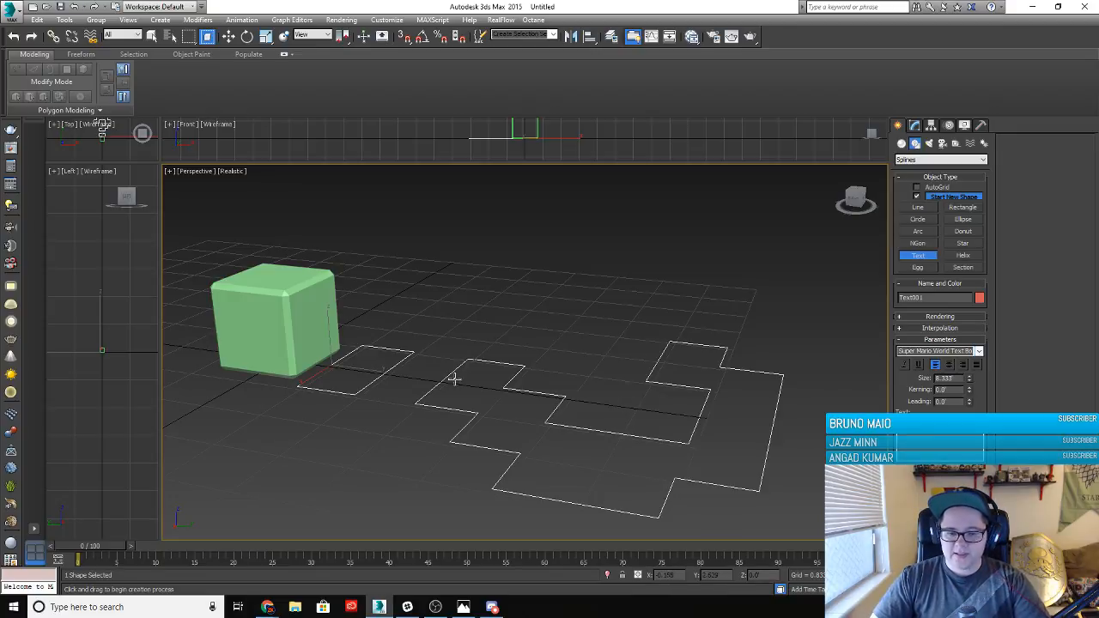
Scale the question mark shape down to about 75% in X and Y and about 94% in Z
{"action": "key", "text": "w"}
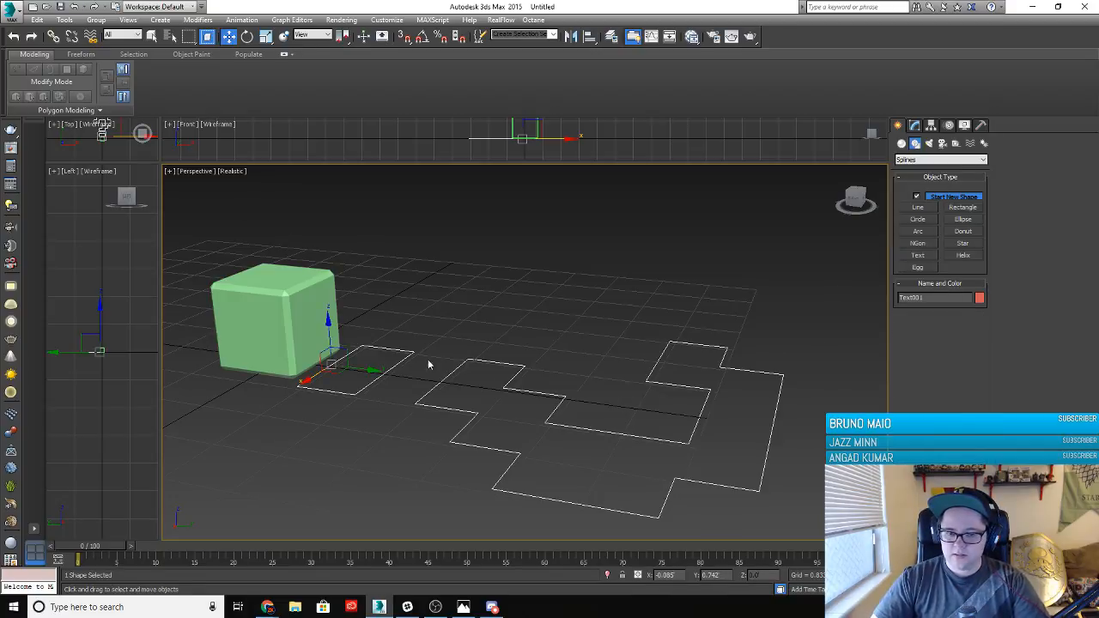
{"action": "key", "text": "r"}
{"action": "key", "text": "t"}
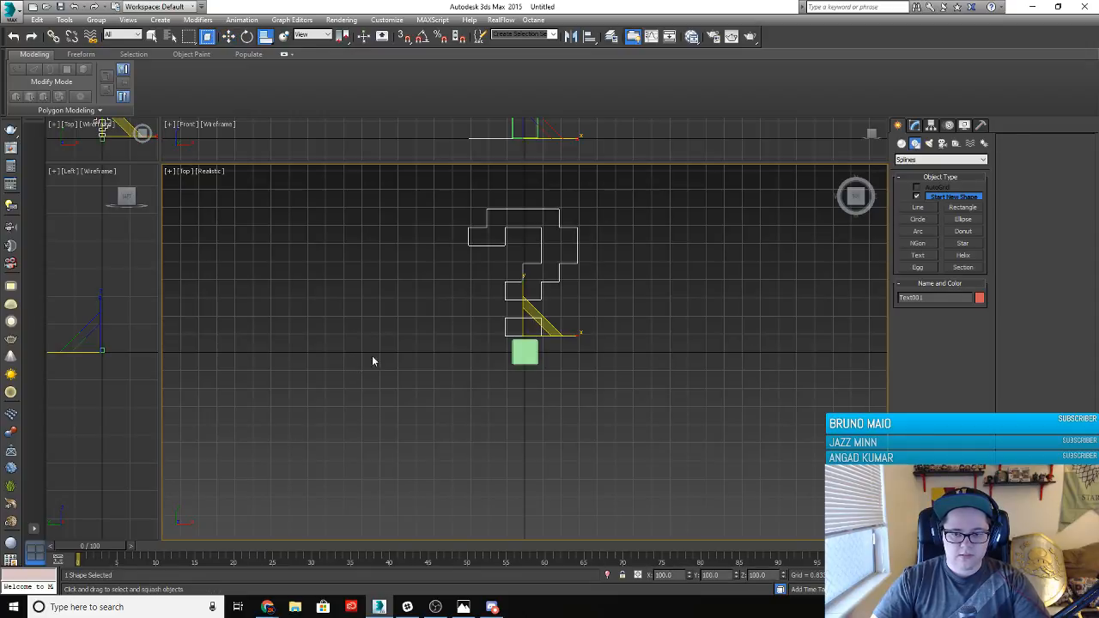
{"action": "middle_click_drag", "start_coordinate": [492, 328], "coordinate": [492, 357]}
{"action": "scroll", "coordinate": [496, 364], "scroll_direction": "up", "scroll_amount": 4}
{"action": "scroll", "coordinate": [501, 369], "scroll_direction": "down", "scroll_amount": 2}
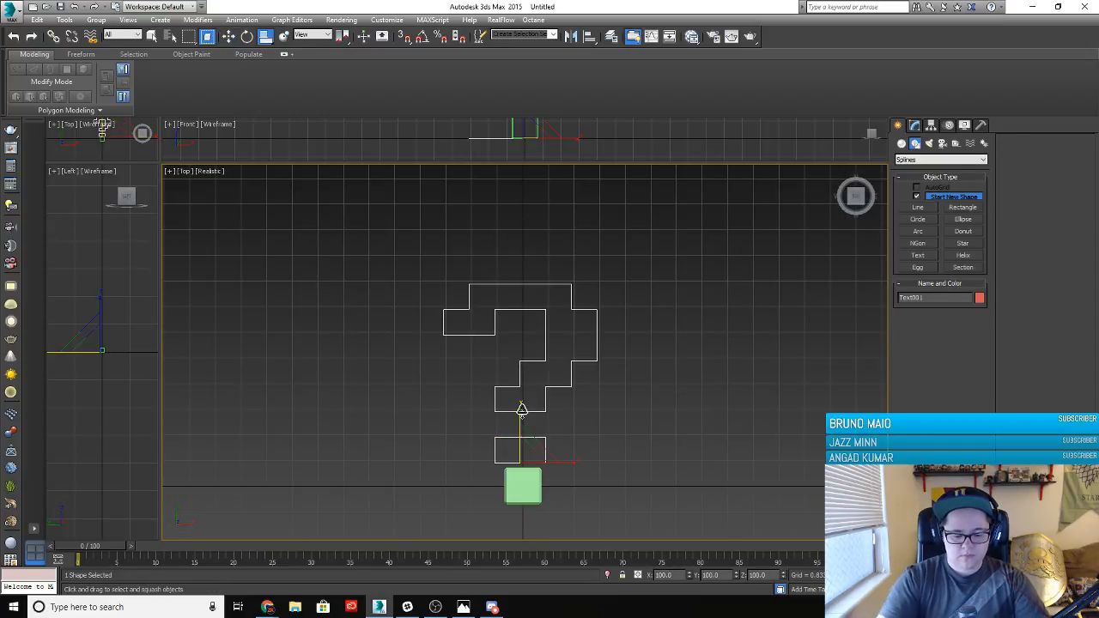
{"action": "key", "text": "p"}
{"action": "scroll", "coordinate": [522, 410], "scroll_direction": "up", "scroll_amount": 4}
{"action": "scroll", "coordinate": [522, 410], "scroll_direction": "down", "scroll_amount": 4}
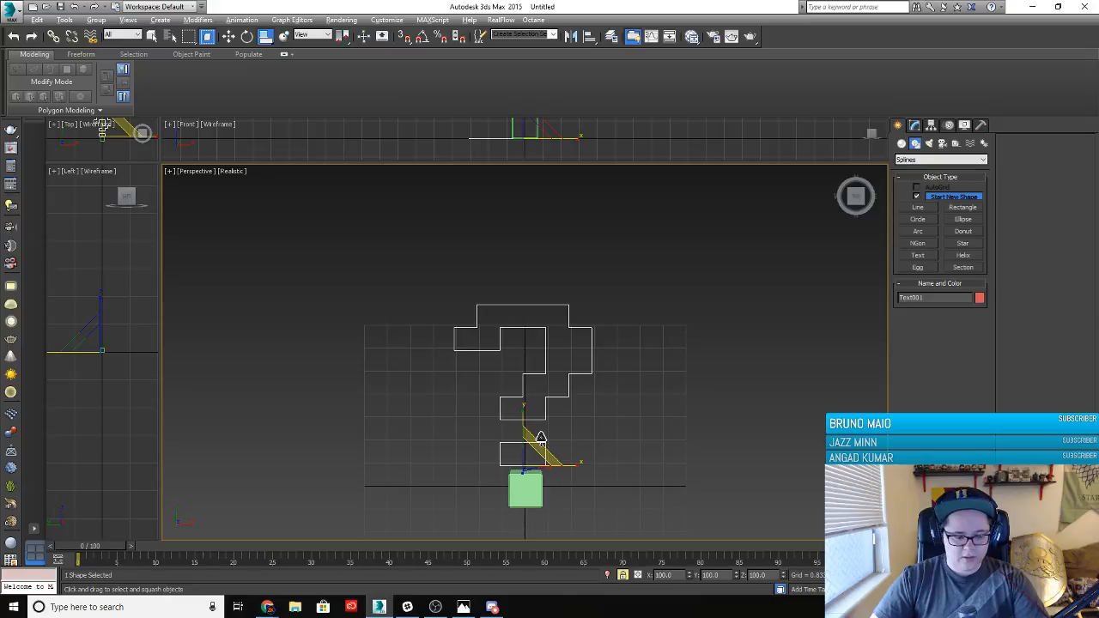
{"action": "key", "text": "c"}
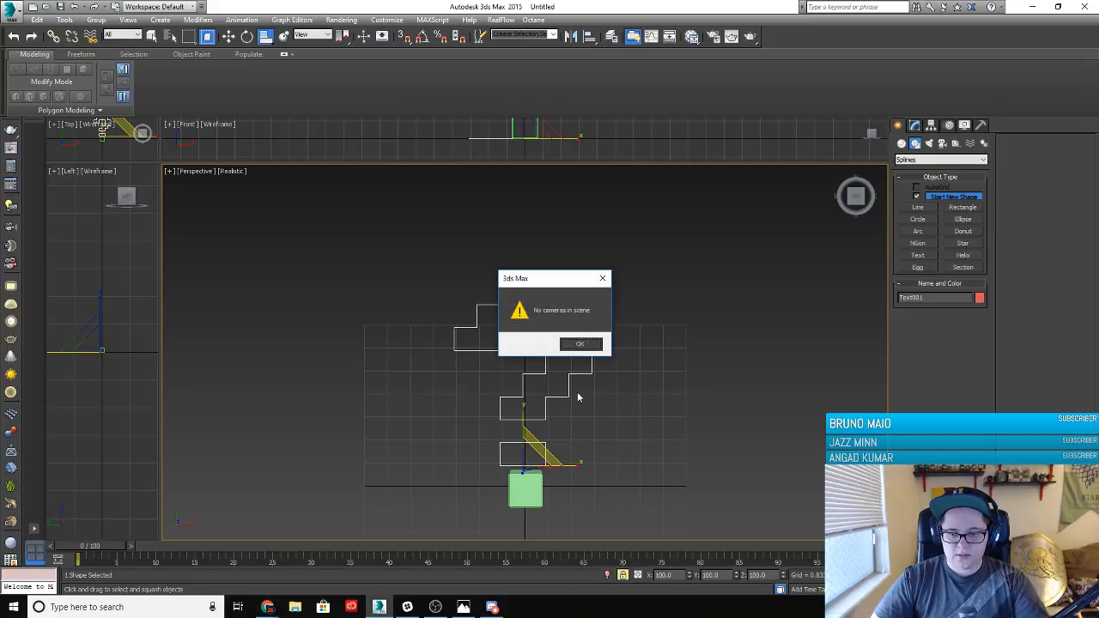
{"action": "left_click", "coordinate": [587, 347]}
{"action": "middle_click_drag", "start_coordinate": [572, 400], "coordinate": [455, 400], "text": "alt"}
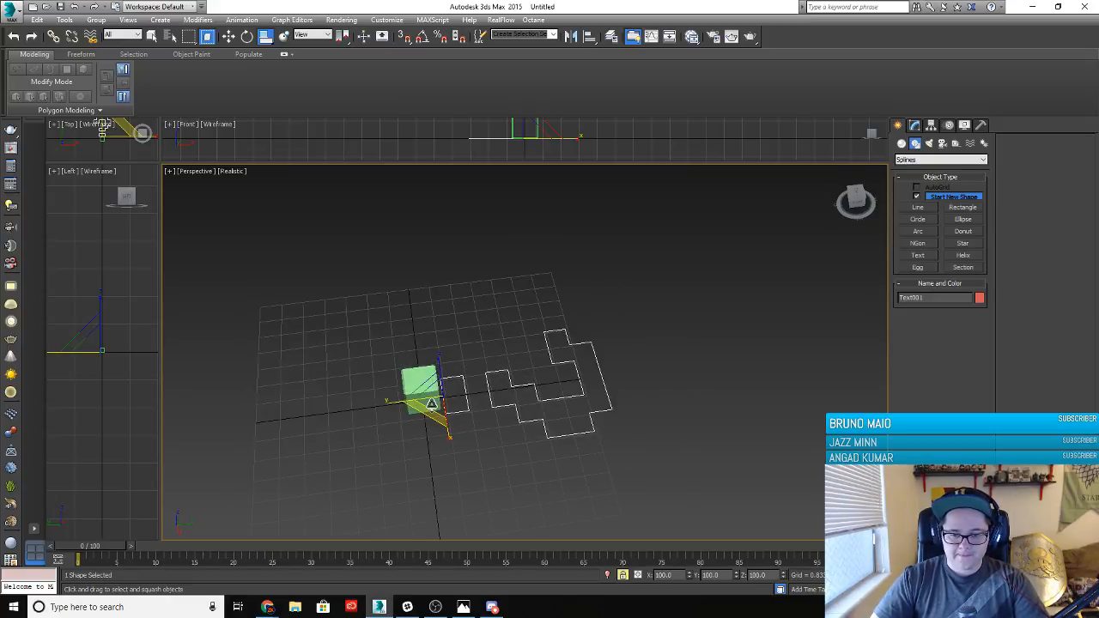
{"action": "left_click_drag", "start_coordinate": [442, 400], "coordinate": [825, 363]}
{"action": "scroll", "coordinate": [510, 398], "scroll_direction": "up", "scroll_amount": 4}
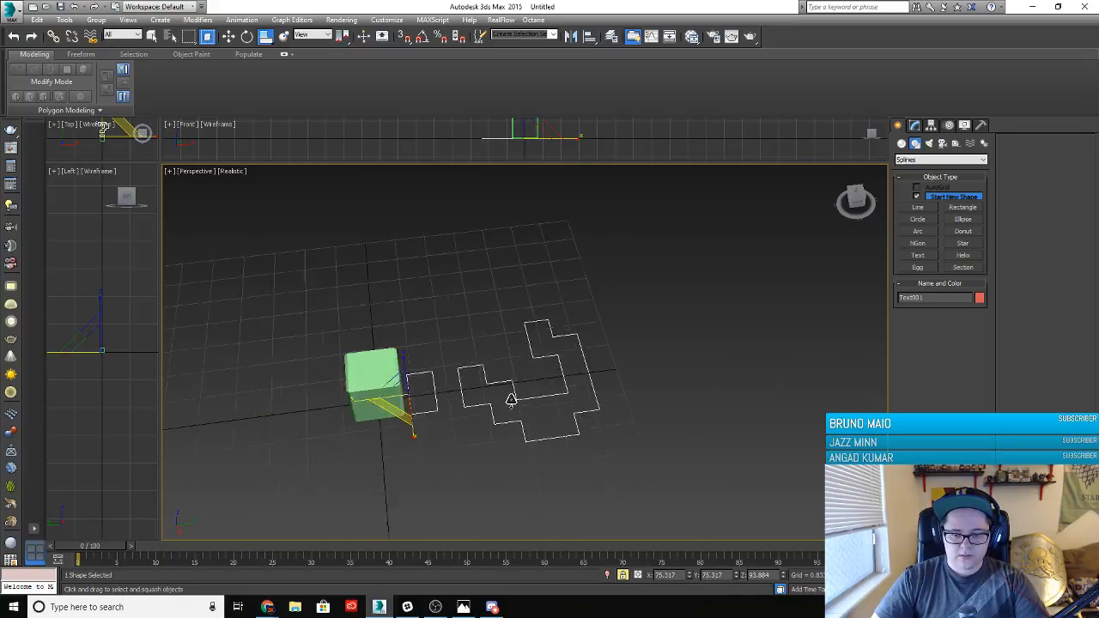
Rotate the question mark 90 degrees about the X axis with angle snap on, standing it upright
{"action": "middle_click_drag", "start_coordinate": [371, 461], "coordinate": [449, 451], "text": "alt"}
{"action": "key", "text": "e"}
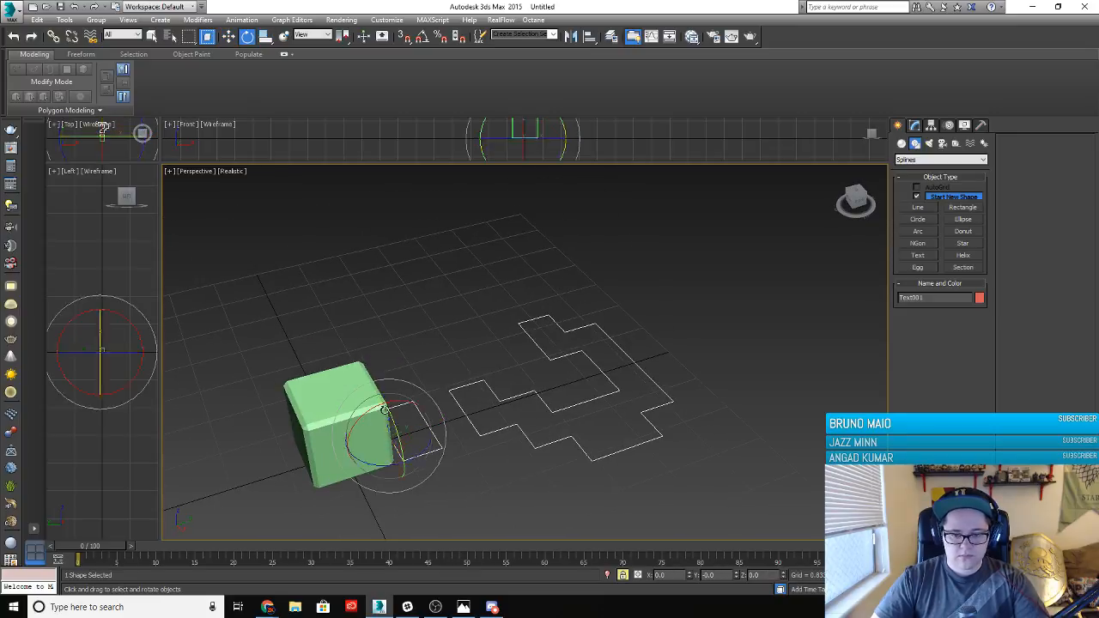
{"action": "key", "text": "a"}
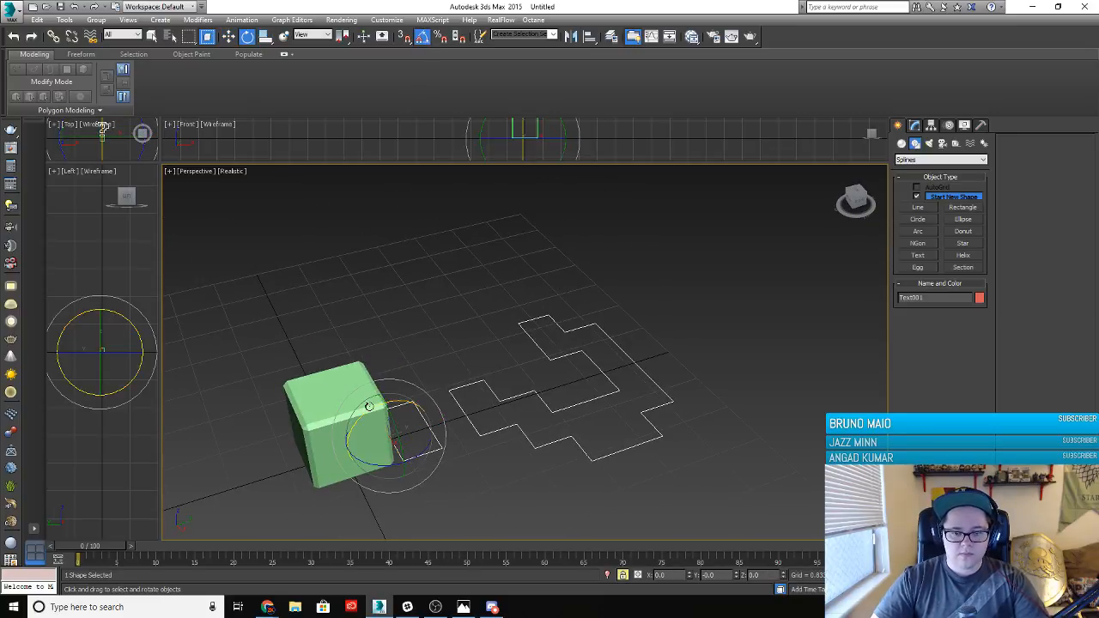
{"action": "left_click_drag", "start_coordinate": [369, 407], "coordinate": [322, 431]}
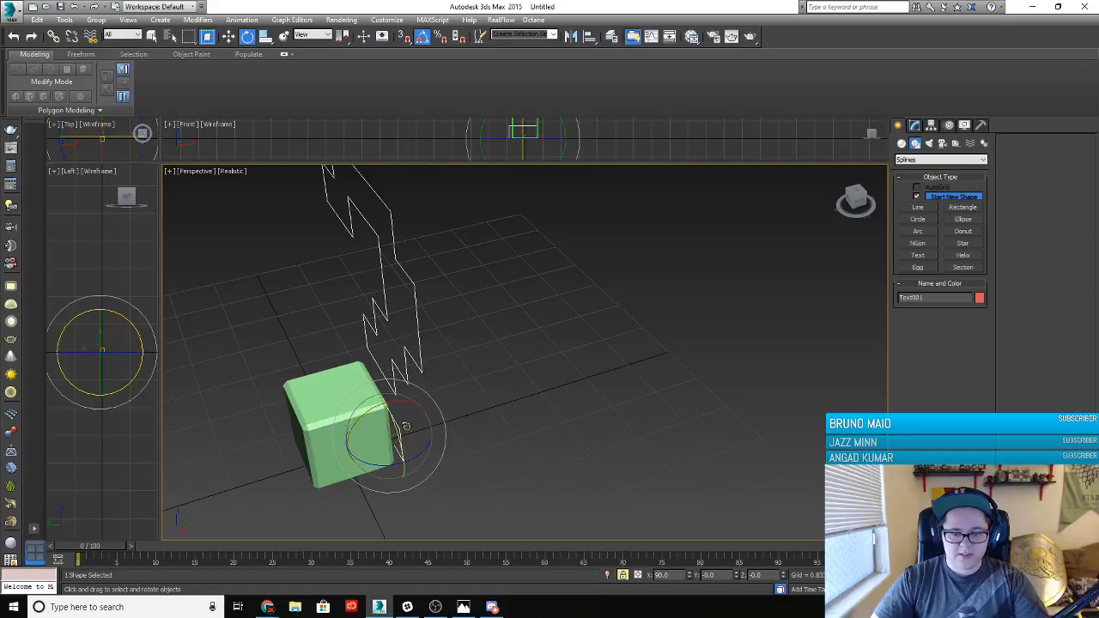
Move the upright question mark out of the block to beside it, at about X 2.337' and Z -0.524'
{"action": "middle_click_drag", "start_coordinate": [389, 471], "coordinate": [474, 464], "text": "alt"}
{"action": "key", "text": "w"}
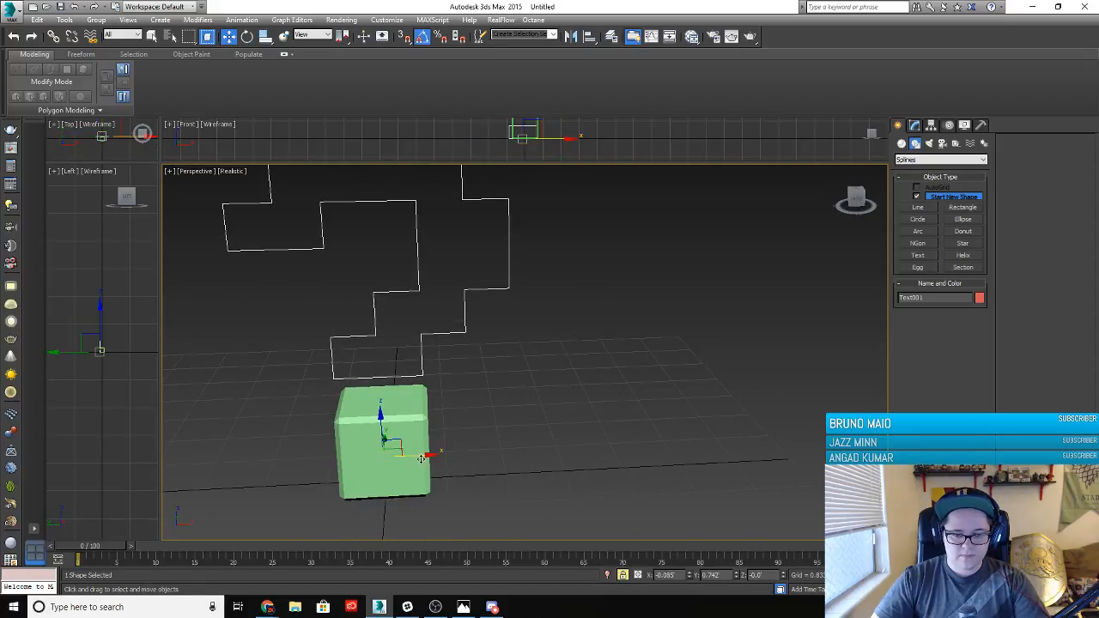
{"action": "left_click_drag", "start_coordinate": [399, 448], "coordinate": [565, 474]}
{"action": "middle_click_drag", "start_coordinate": [660, 426], "coordinate": [579, 448]}
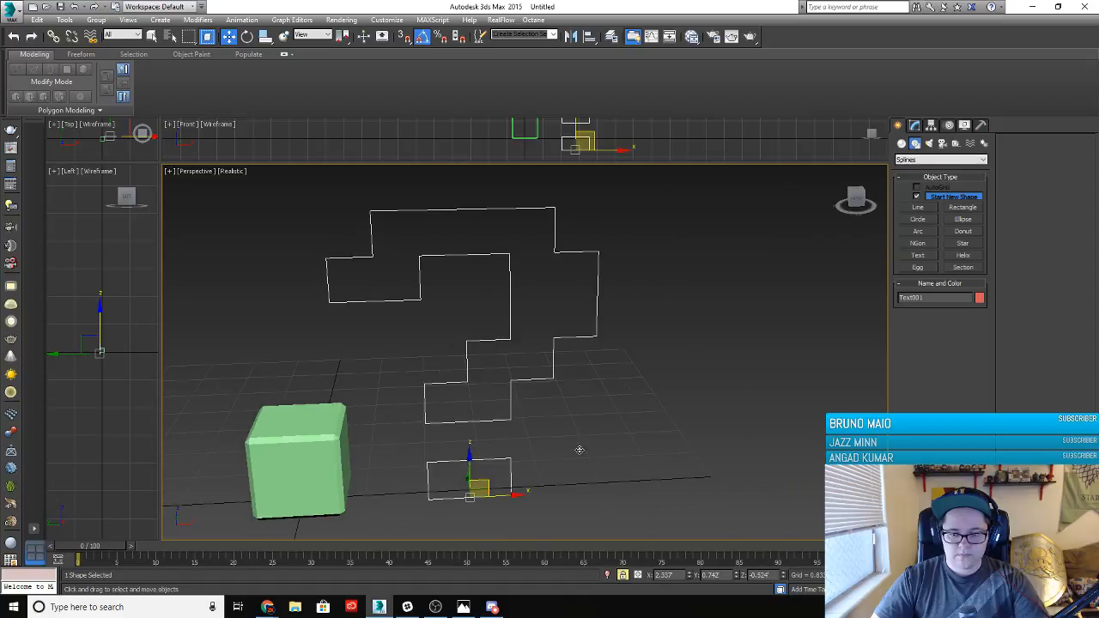
Scale the upright question mark down to roughly the size of the block
{"action": "key", "text": "e"}
{"action": "key", "text": "r"}
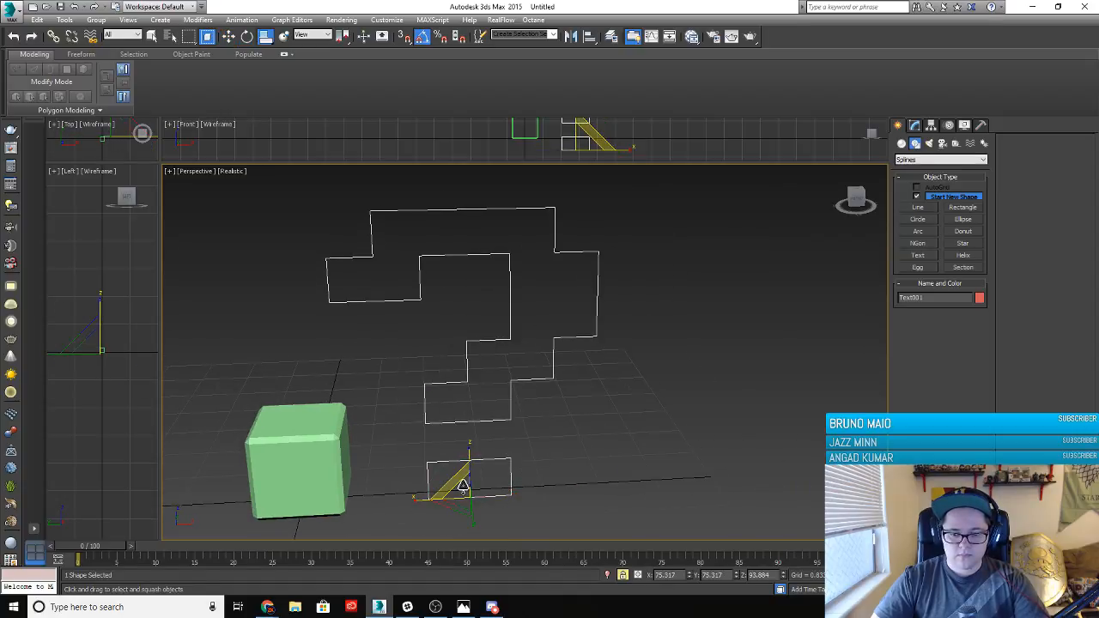
{"action": "key", "text": "r"}
{"action": "left_click_drag", "start_coordinate": [463, 488], "coordinate": [493, 541]}
{"action": "key", "text": "w"}
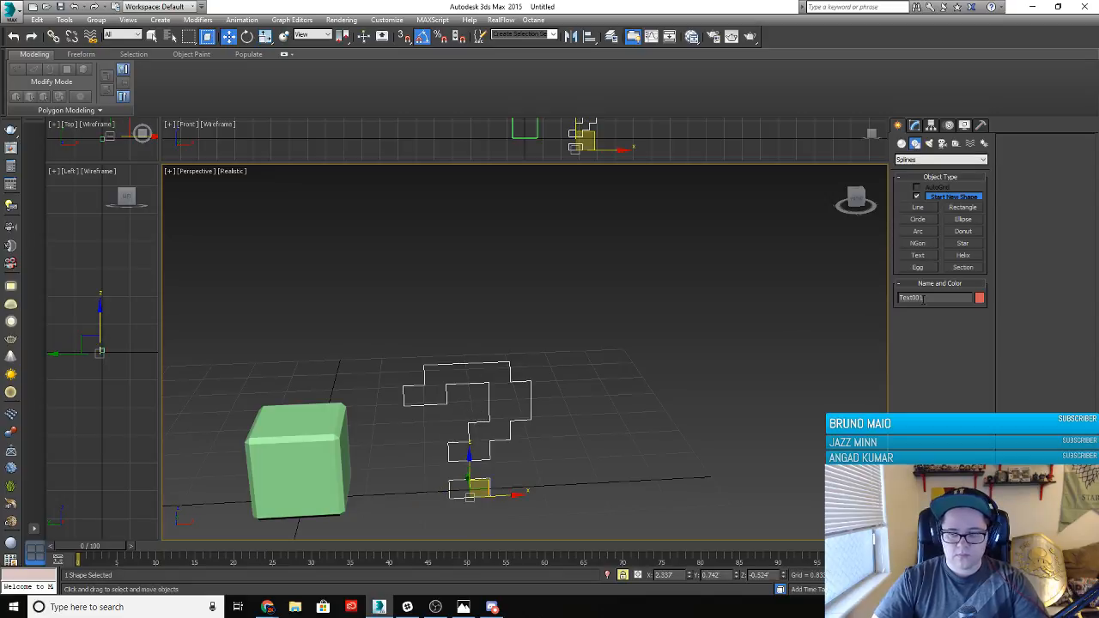
Change the question mark text's font to Super [Mario] Script 3
{"action": "left_click", "coordinate": [914, 125]}
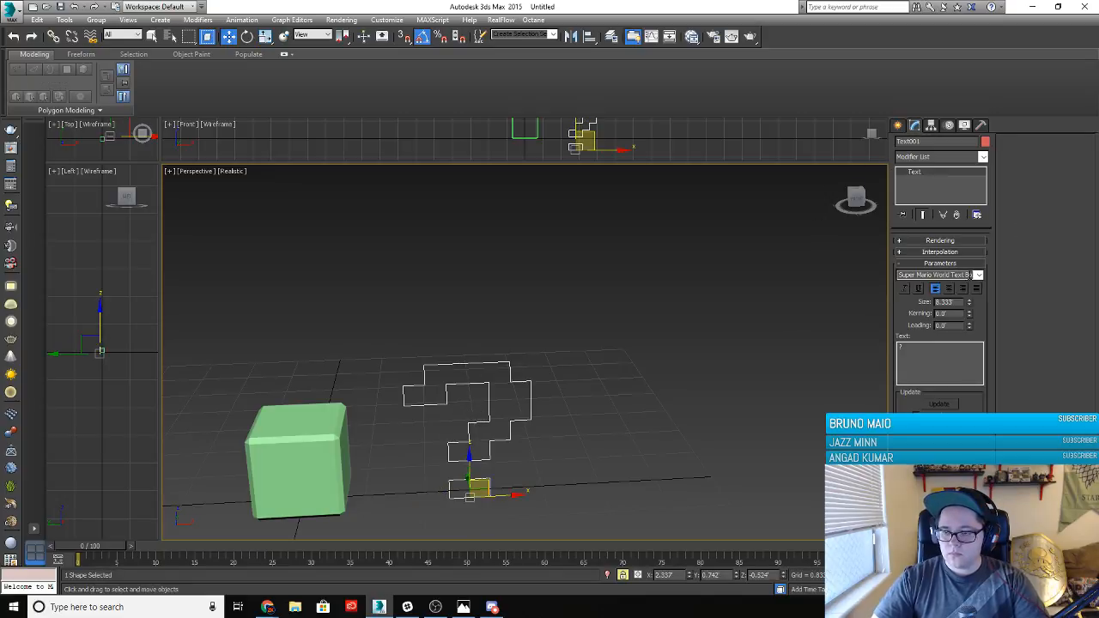
{"action": "left_click", "coordinate": [978, 274]}
{"action": "scroll", "coordinate": [934, 306], "scroll_direction": "up", "scroll_amount": 1}
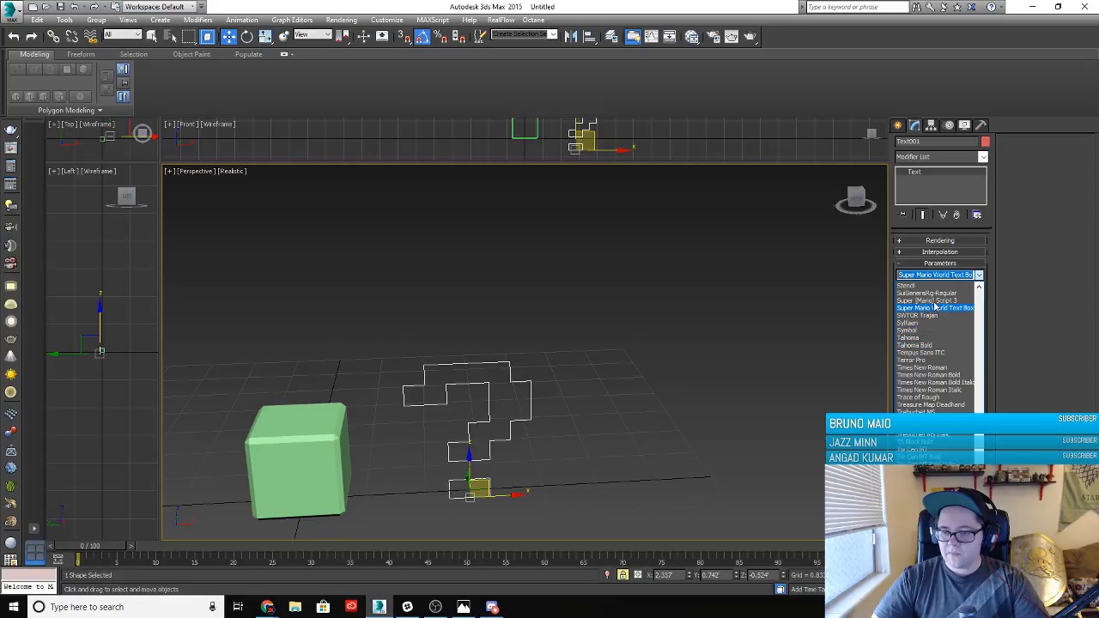
{"action": "left_click", "coordinate": [928, 300]}
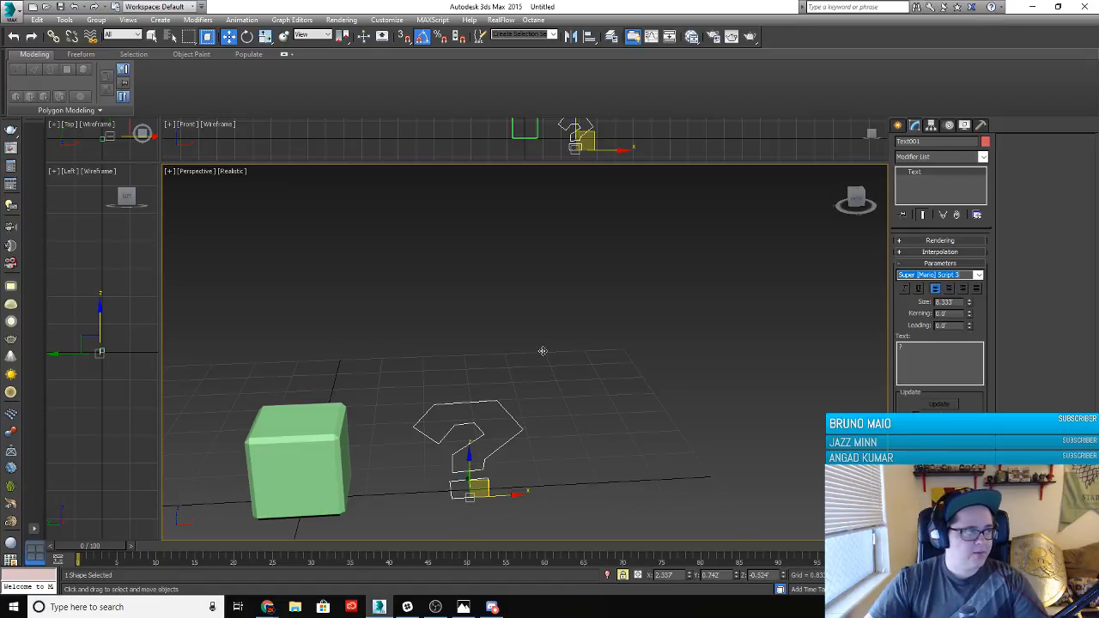
Switch to Chrome and examine the question mark shapes in the mario question block image results
{"action": "left_click", "coordinate": [267, 607]}
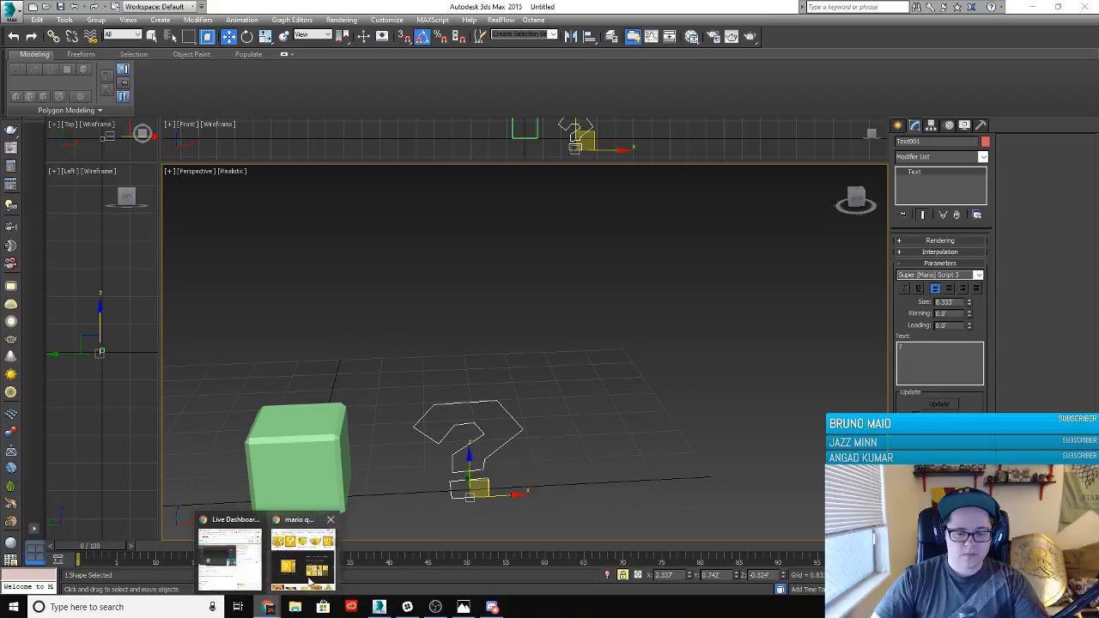
{"action": "left_click", "coordinate": [302, 562]}
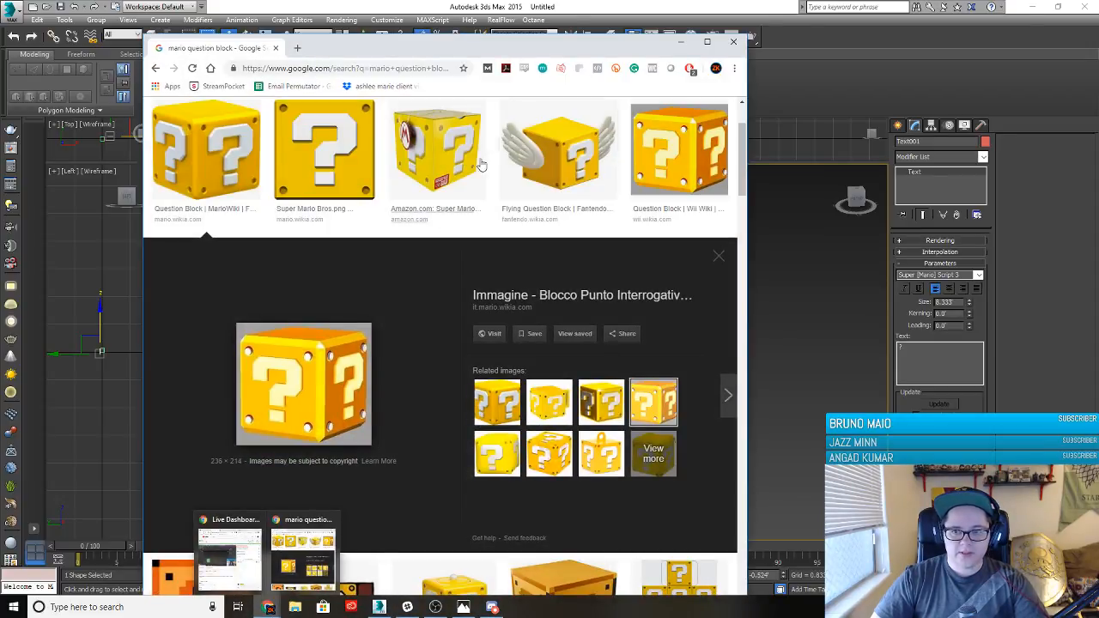
{"action": "left_click_drag", "start_coordinate": [523, 47], "coordinate": [496, 30]}
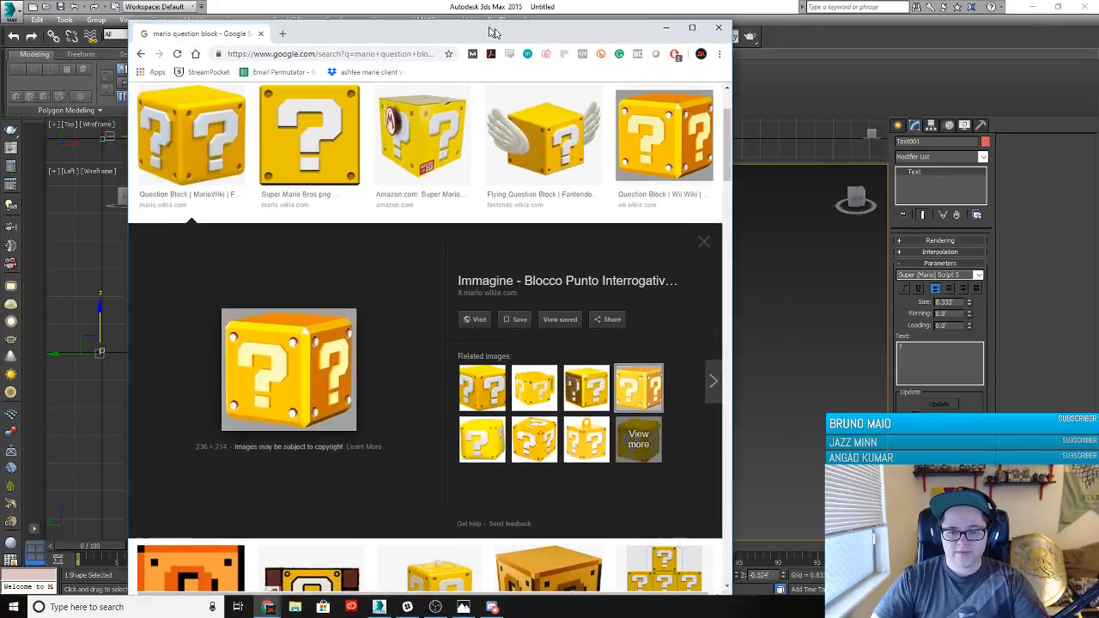
{"action": "scroll", "coordinate": [313, 298], "scroll_direction": "down", "scroll_amount": 3}
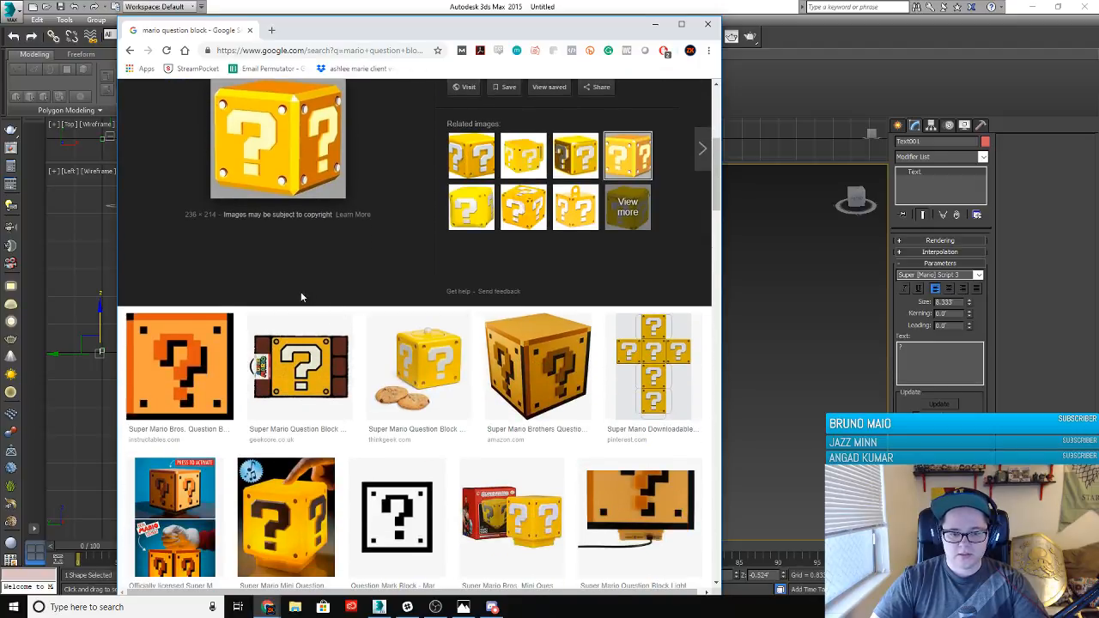
{"action": "scroll", "coordinate": [301, 293], "scroll_direction": "down", "scroll_amount": 3}
{"action": "scroll", "coordinate": [436, 313], "scroll_direction": "down", "scroll_amount": 4}
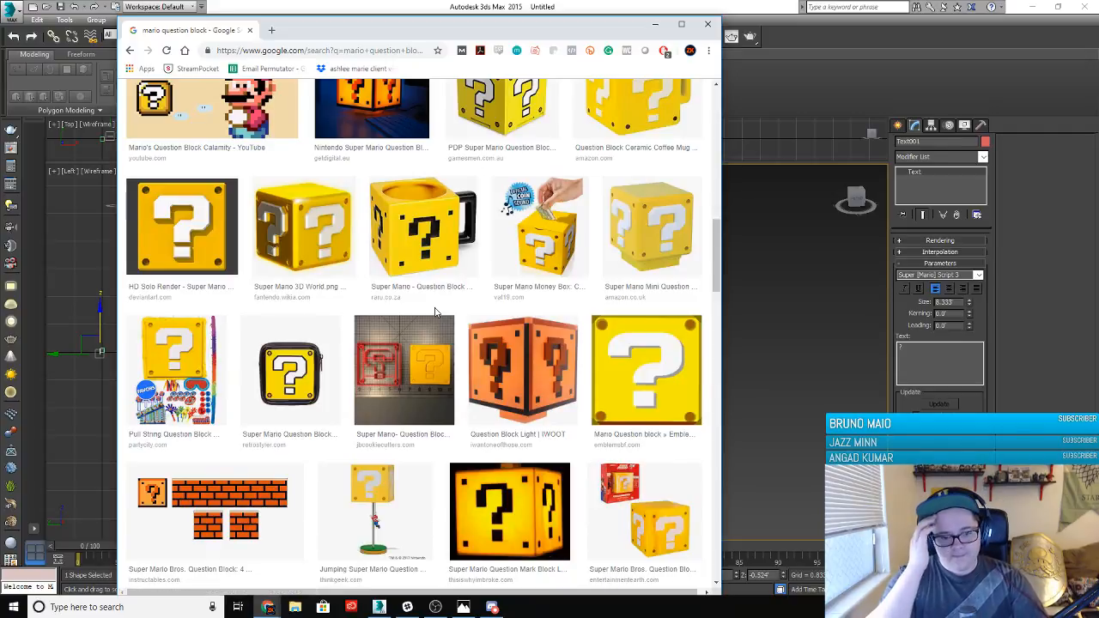
{"action": "scroll", "coordinate": [625, 304], "scroll_direction": "up", "scroll_amount": 10}
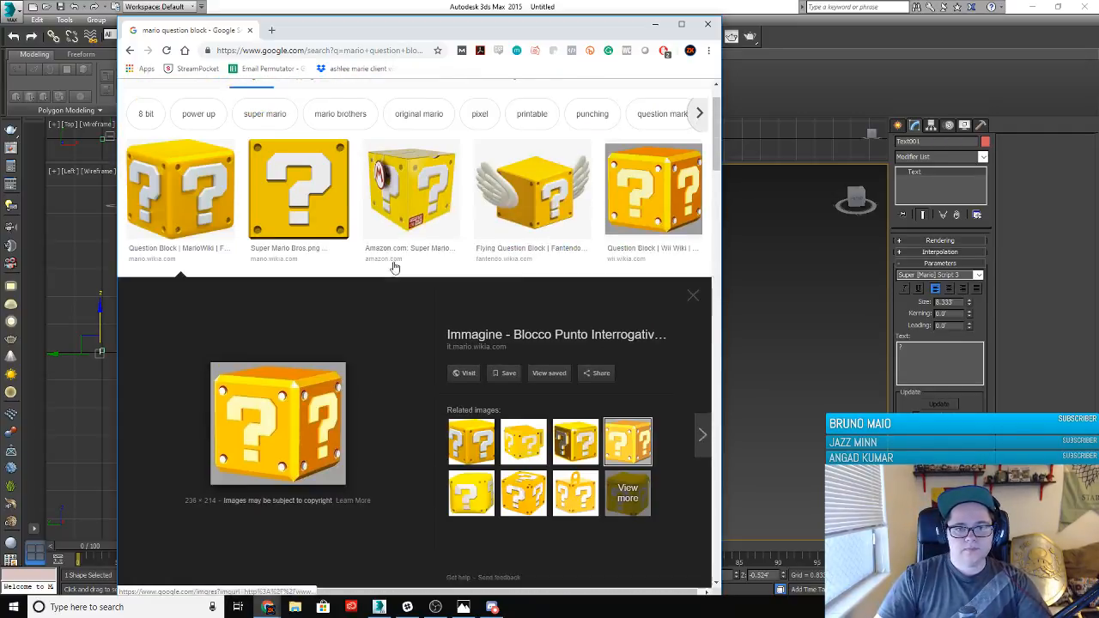
Search Google Images for "dark souls font" and look through the results
{"action": "left_click_drag", "start_coordinate": [310, 103], "coordinate": [40, 99]}
{"action": "type", "text": "dark souls font"}
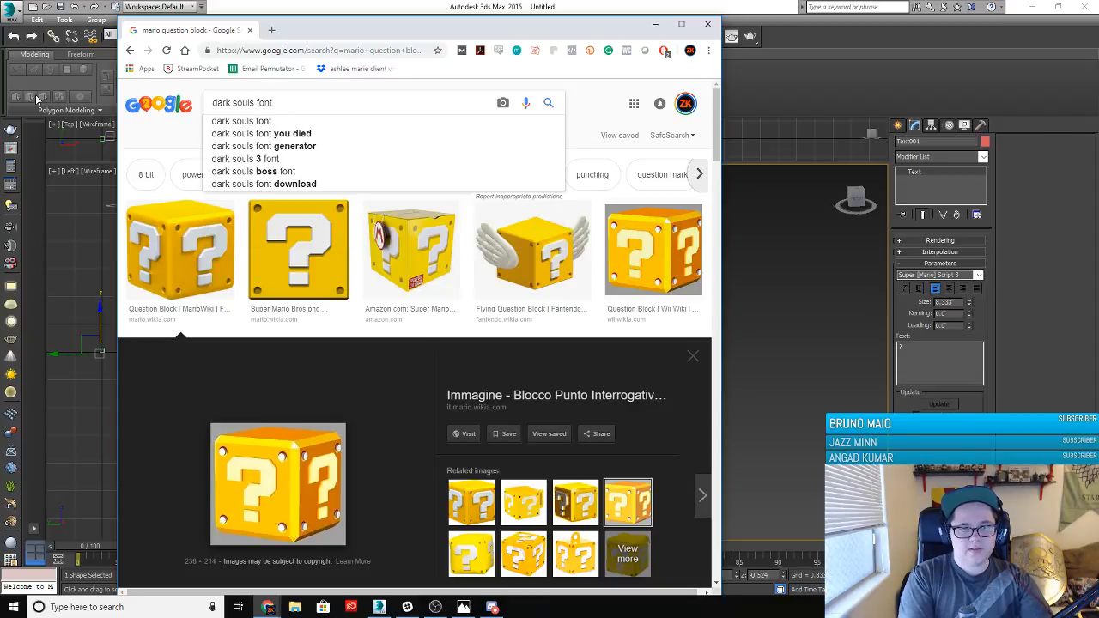
{"action": "key", "text": "Return"}
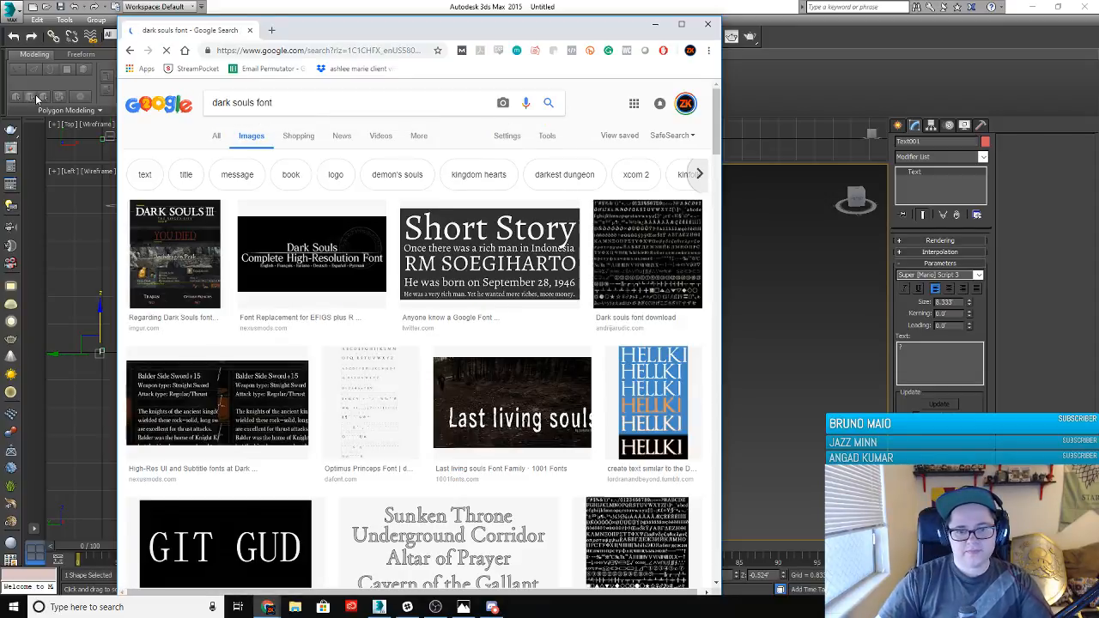
{"action": "scroll", "coordinate": [412, 280], "scroll_direction": "down", "scroll_amount": 2}
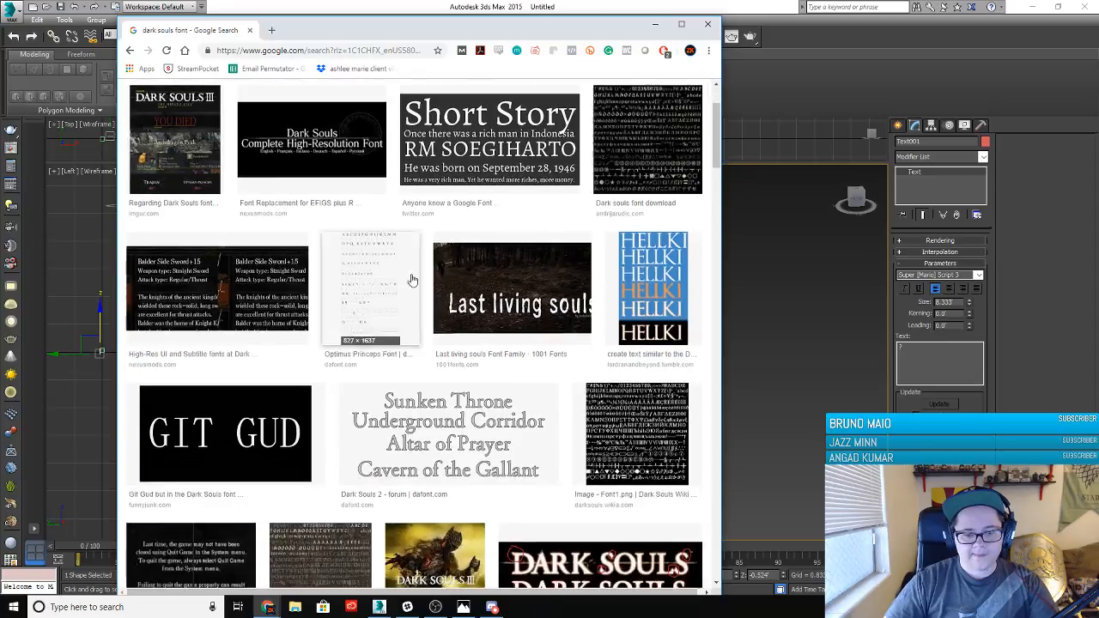
Look further through the dark souls font images, and return to the mario question block results before switching to 3ds Max
{"action": "scroll", "coordinate": [412, 280], "scroll_direction": "down", "scroll_amount": 2}
{"action": "scroll", "coordinate": [380, 271], "scroll_direction": "down", "scroll_amount": 3}
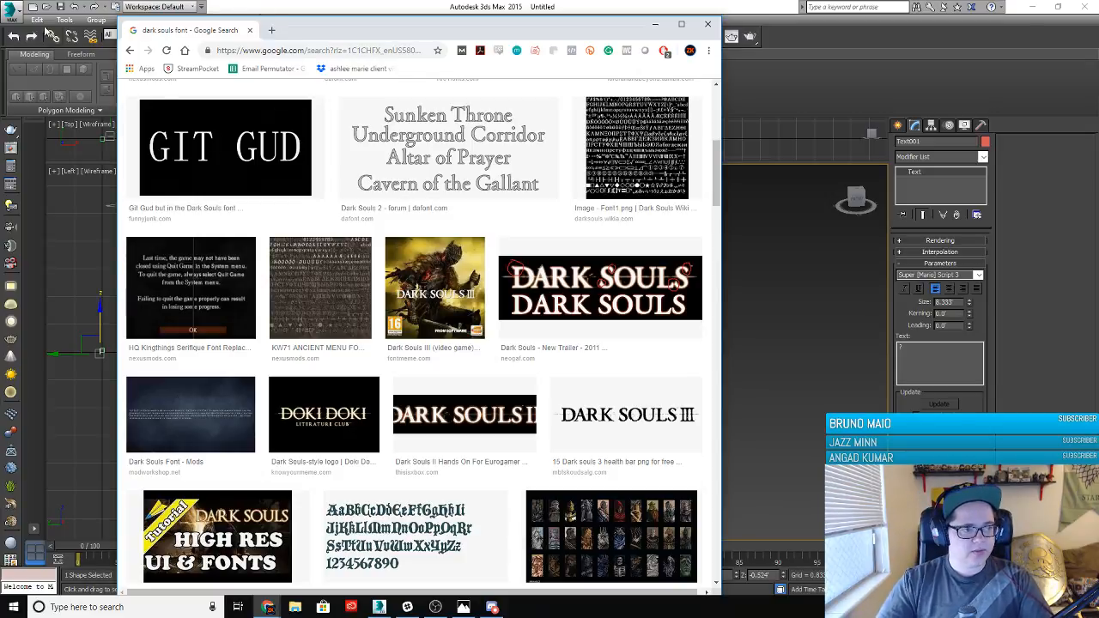
{"action": "left_click_drag", "start_coordinate": [341, 30], "coordinate": [242, 53]}
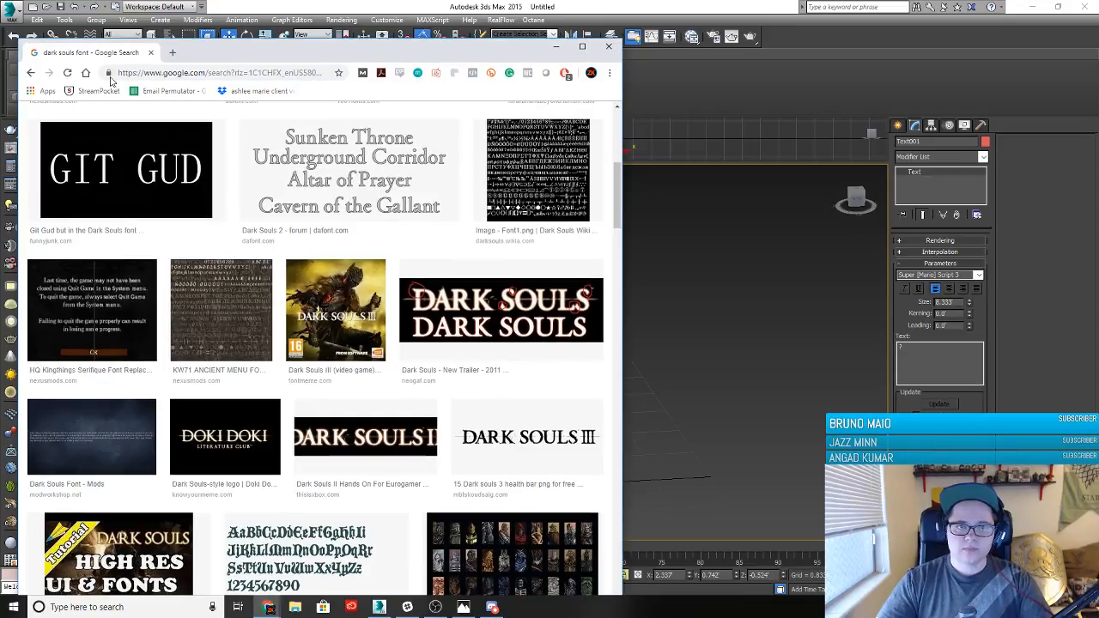
{"action": "left_click", "coordinate": [32, 76]}
{"action": "left_click", "coordinate": [555, 47]}
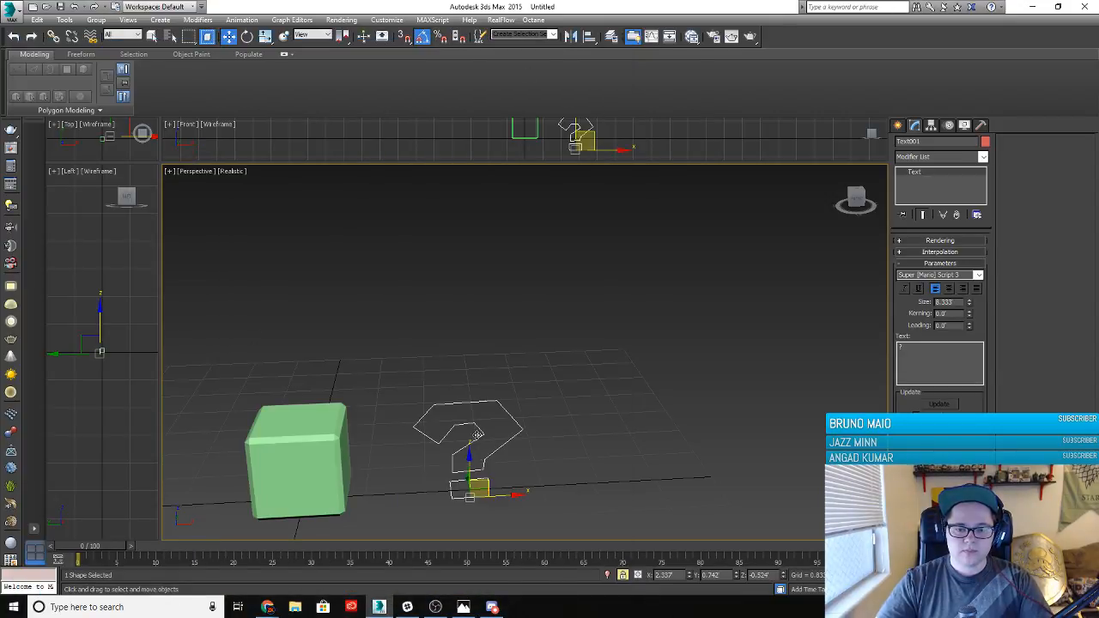
Move the question mark text over to the block and align it with the block so it stands centred at the front face
{"action": "middle_click_drag", "start_coordinate": [385, 395], "coordinate": [413, 415], "text": "alt"}
{"action": "key", "text": "e"}
{"action": "key", "text": "r"}
{"action": "left_click_drag", "start_coordinate": [481, 492], "coordinate": [324, 482]}
{"action": "key", "text": "w"}
{"action": "middle_click_drag", "start_coordinate": [324, 482], "coordinate": [251, 488], "text": "alt"}
{"action": "middle_click_drag", "start_coordinate": [233, 498], "coordinate": [360, 394]}
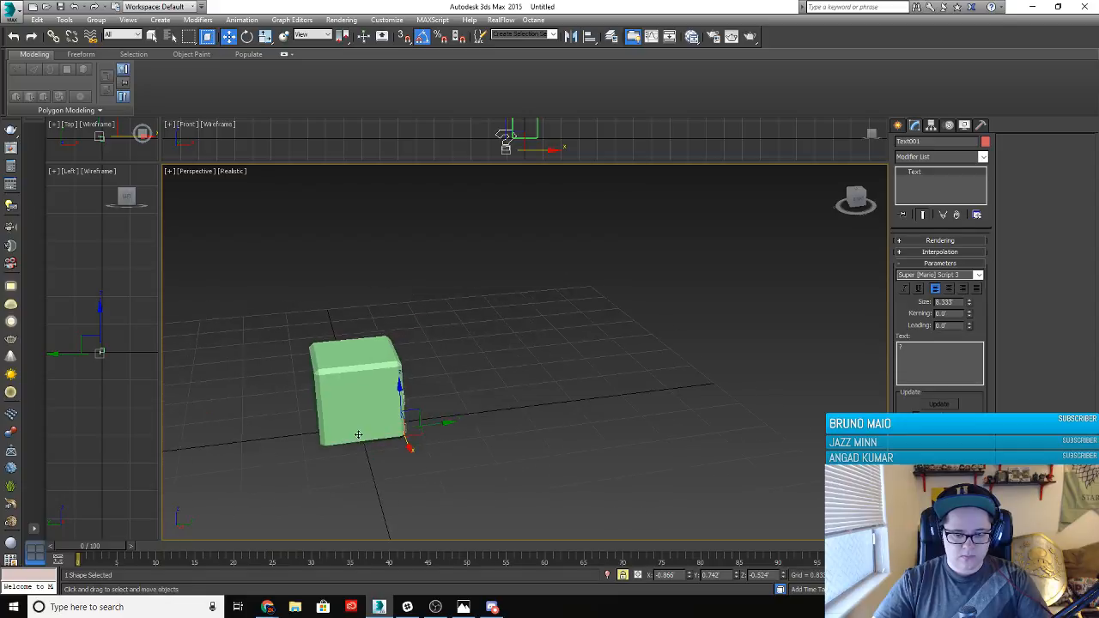
{"action": "key", "text": "alt+a"}
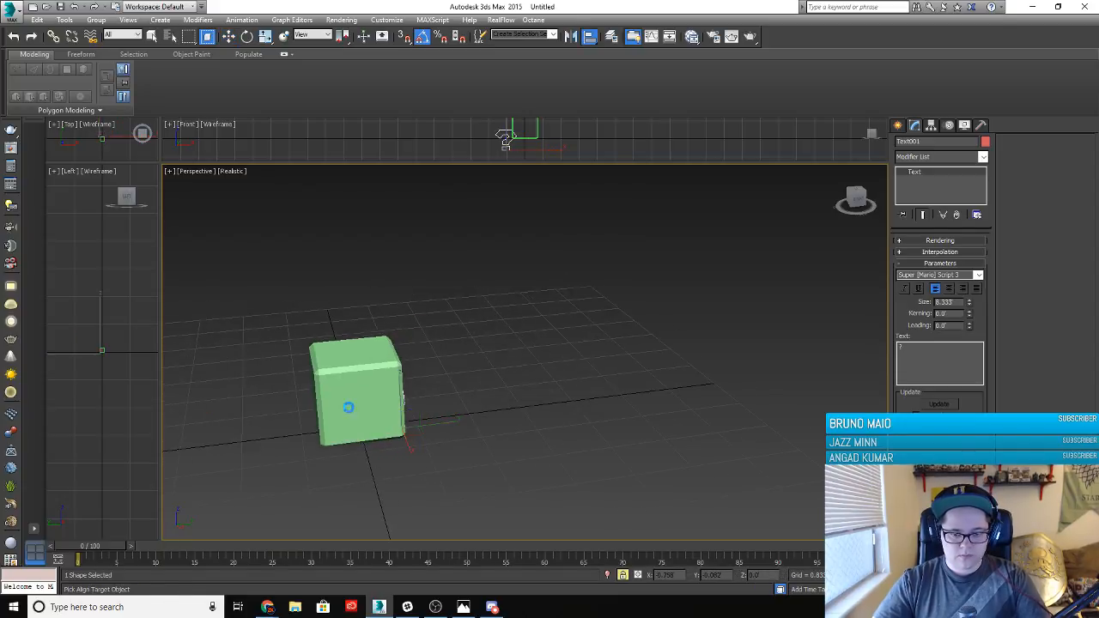
{"action": "left_click", "coordinate": [505, 138]}
{"action": "left_click", "coordinate": [551, 397]}
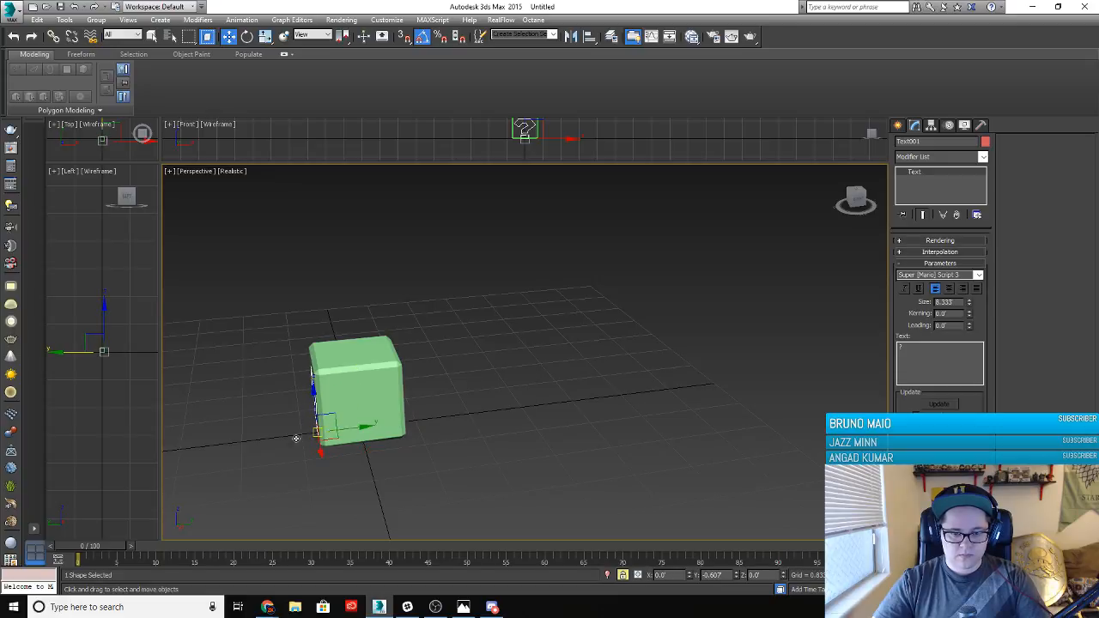
{"action": "middle_click_drag", "start_coordinate": [343, 430], "coordinate": [436, 425], "text": "alt"}
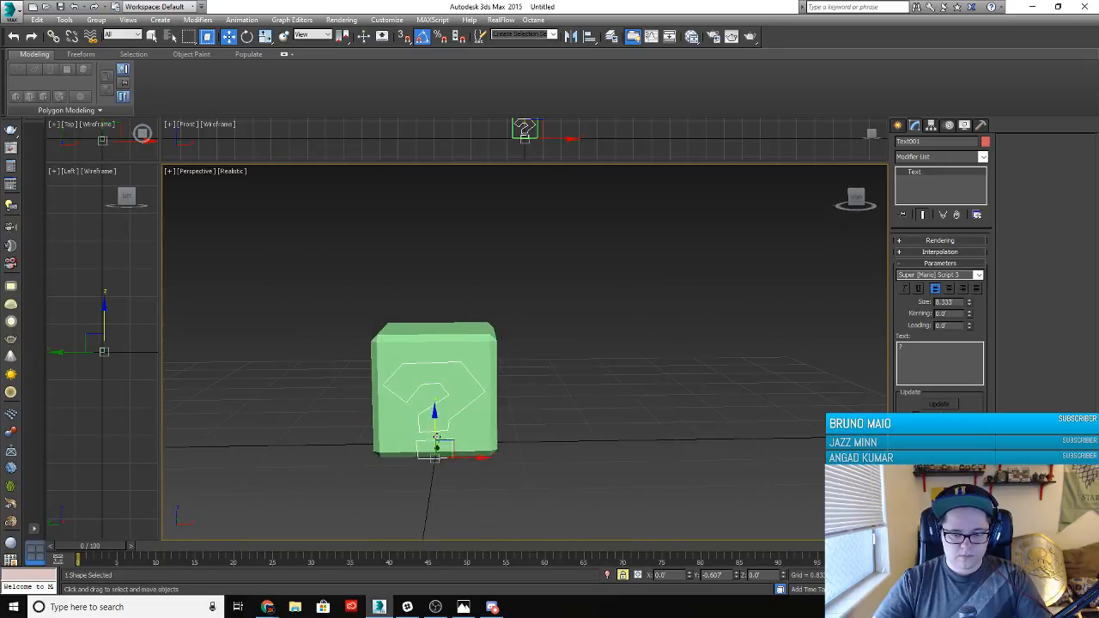
Scale the question mark down to about 15% and raise it to about Z 0.304' to fit within the block's front face
{"action": "scroll", "coordinate": [436, 427], "scroll_direction": "up", "scroll_amount": 3}
{"action": "left_click_drag", "start_coordinate": [437, 455], "coordinate": [433, 400]}
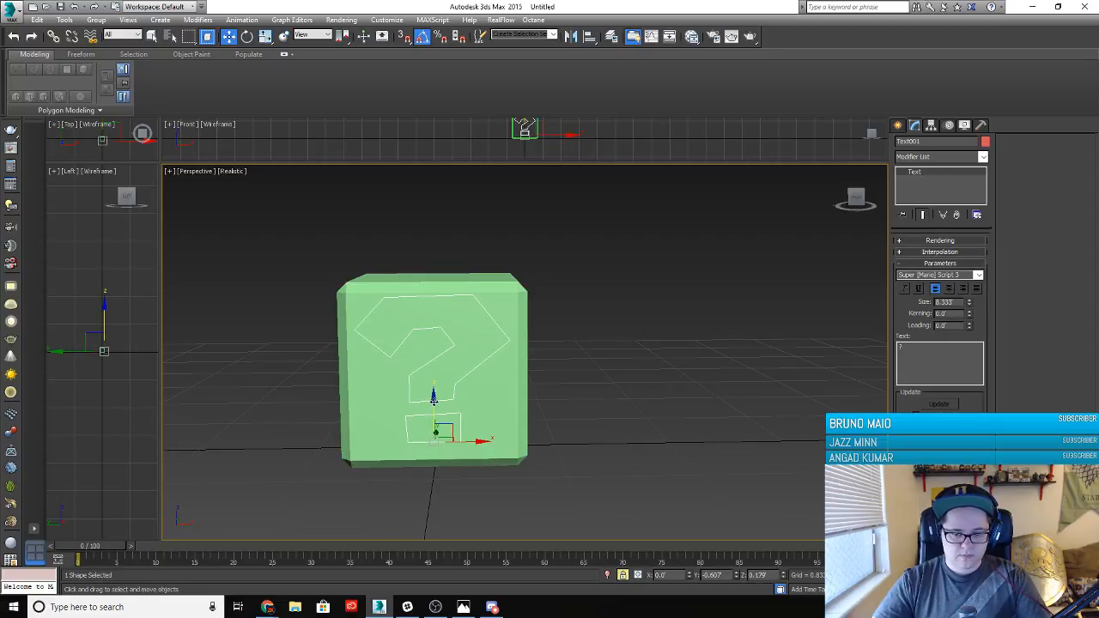
{"action": "key", "text": "r"}
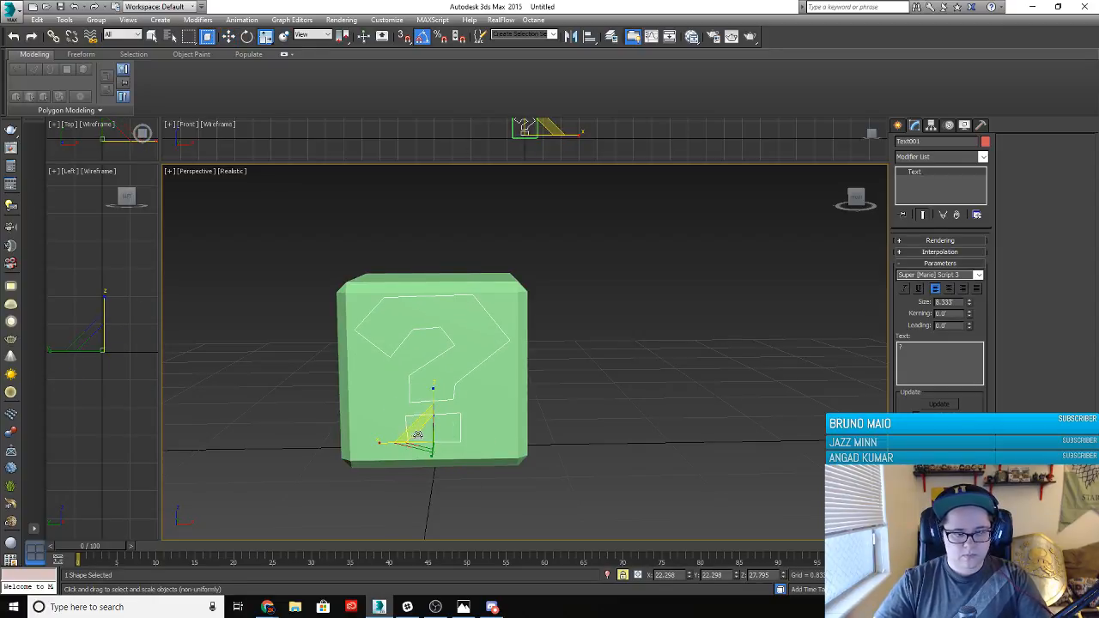
{"action": "left_click_drag", "start_coordinate": [422, 434], "coordinate": [426, 455]}
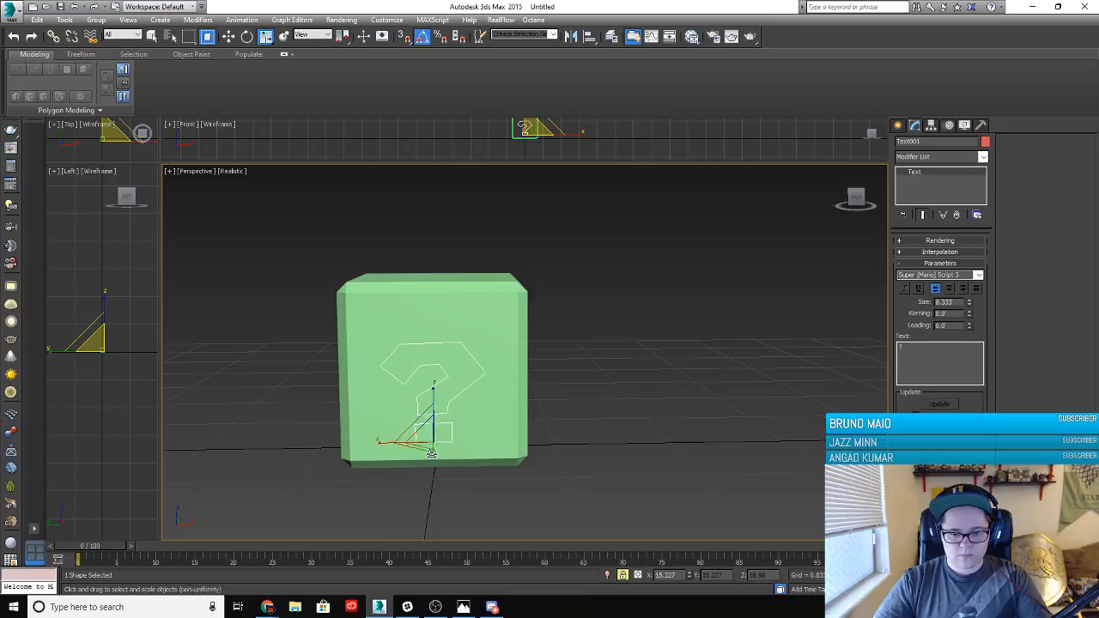
{"action": "key", "text": "w"}
{"action": "left_click_drag", "start_coordinate": [433, 383], "coordinate": [434, 380]}
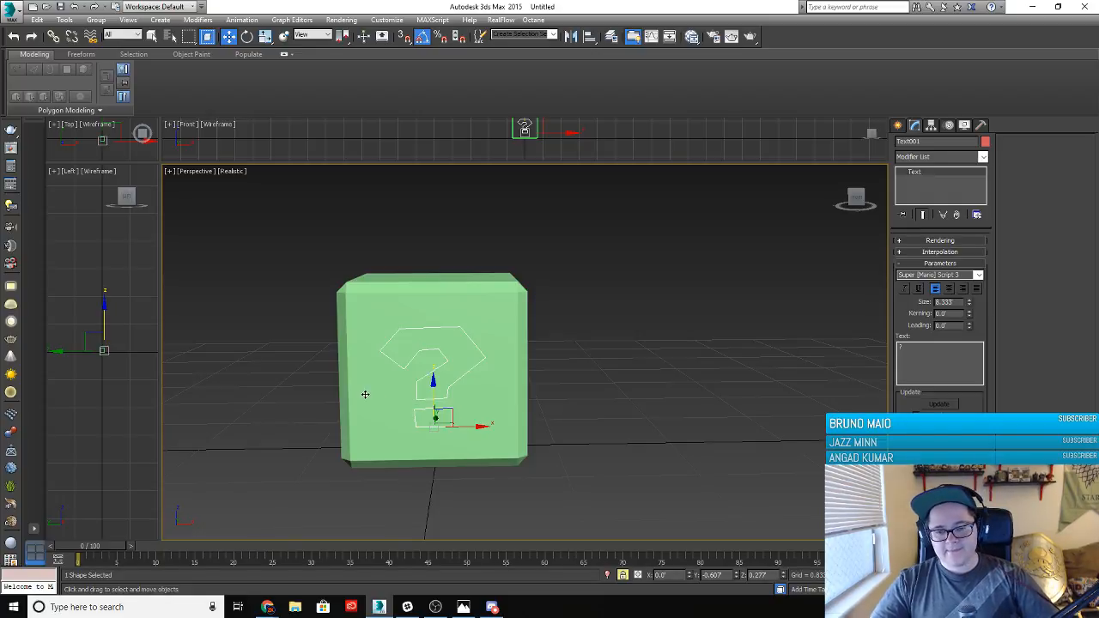
{"action": "middle_click_drag", "start_coordinate": [503, 407], "coordinate": [435, 392], "text": "alt"}
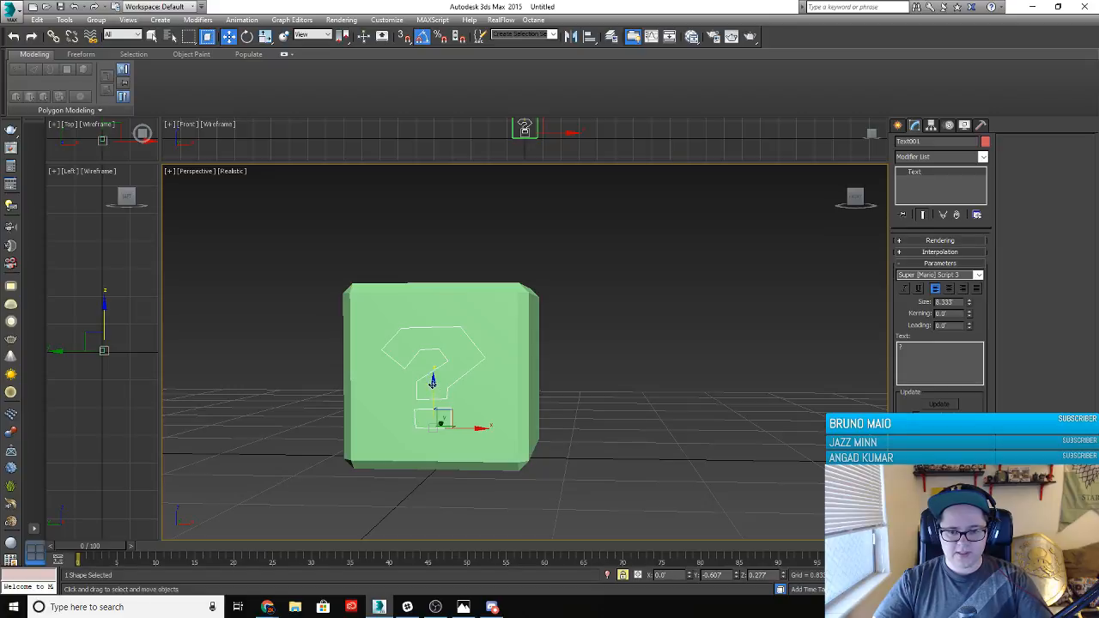
{"action": "left_click_drag", "start_coordinate": [432, 383], "coordinate": [432, 378]}
{"action": "middle_click_drag", "start_coordinate": [559, 444], "coordinate": [562, 448], "text": "alt"}
Check the question block reference image in Chrome, and enlarge the question mark slightly and lower it to about Z 0.26' to match
{"action": "mouse_move", "coordinate": [267, 607]}
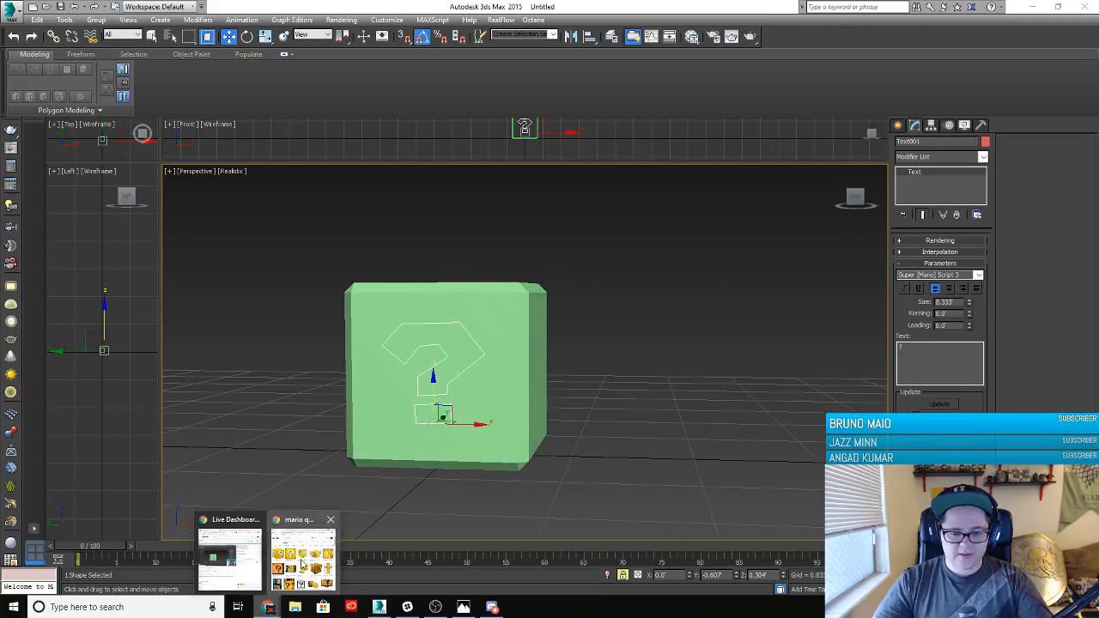
{"action": "left_click", "coordinate": [302, 554]}
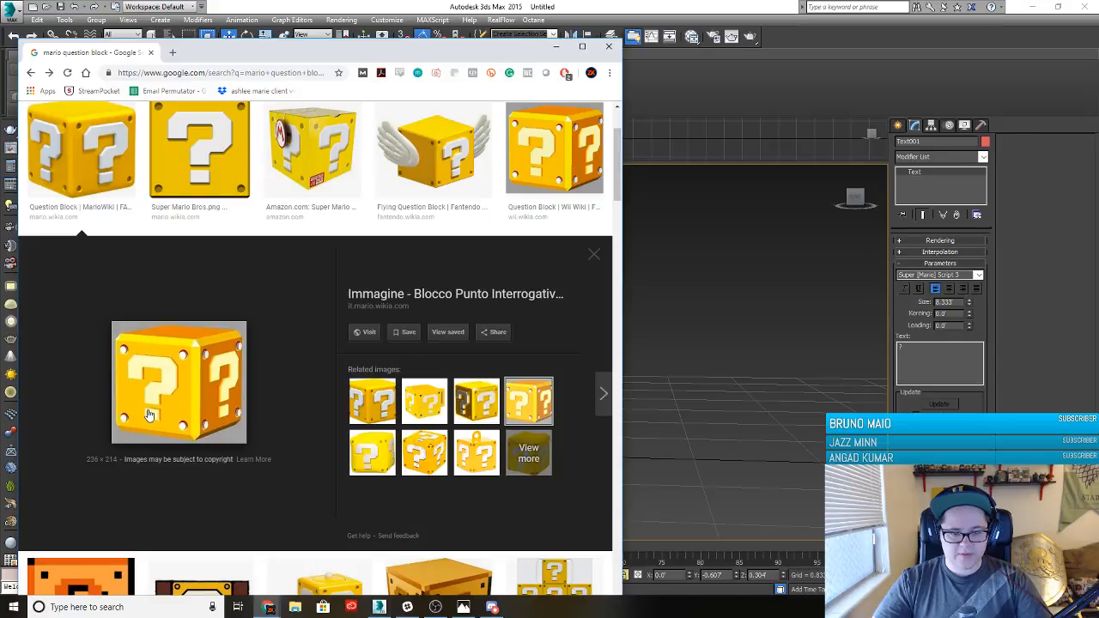
{"action": "left_click", "coordinate": [634, 6]}
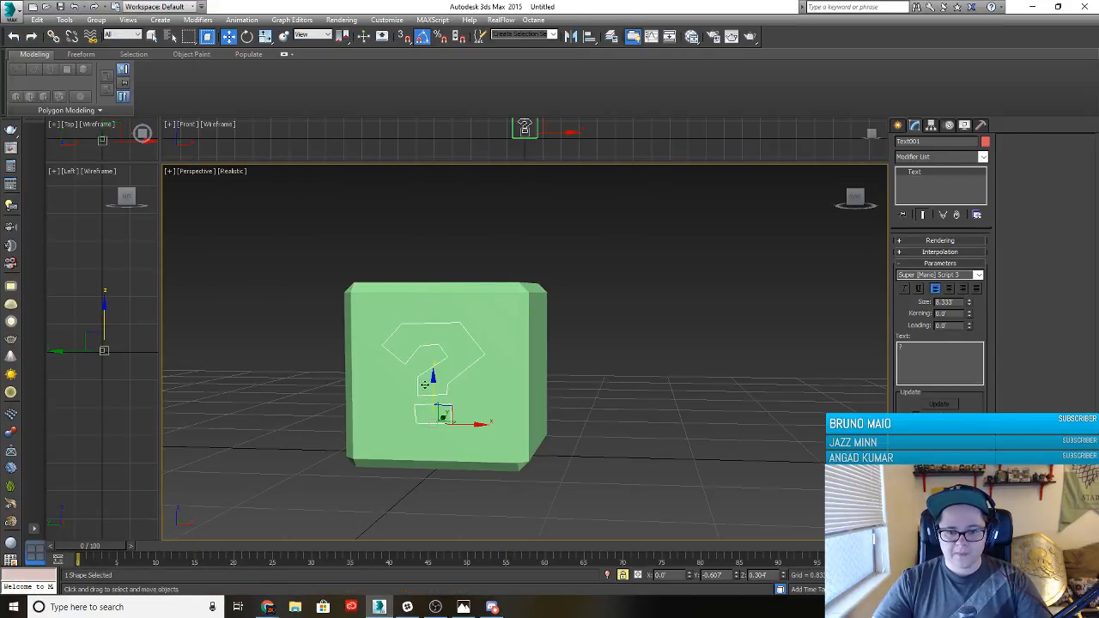
{"action": "key", "text": "e"}
{"action": "key", "text": "r"}
{"action": "left_click_drag", "start_coordinate": [439, 415], "coordinate": [432, 383]}
{"action": "key", "text": "w"}
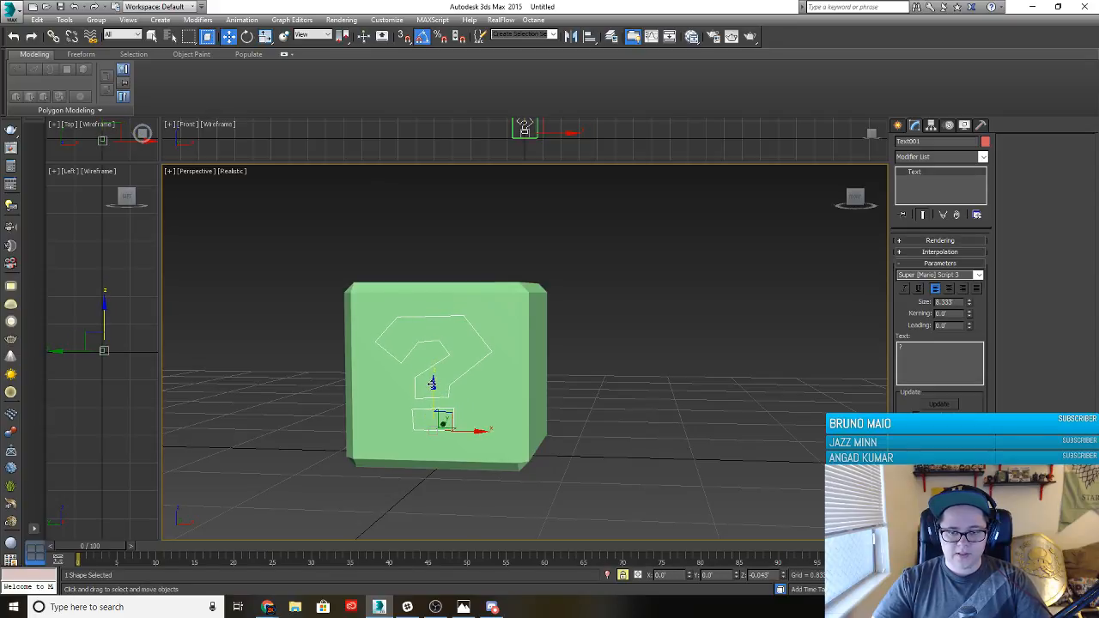
{"action": "middle_click_drag", "start_coordinate": [452, 440], "coordinate": [431, 465], "text": "alt"}
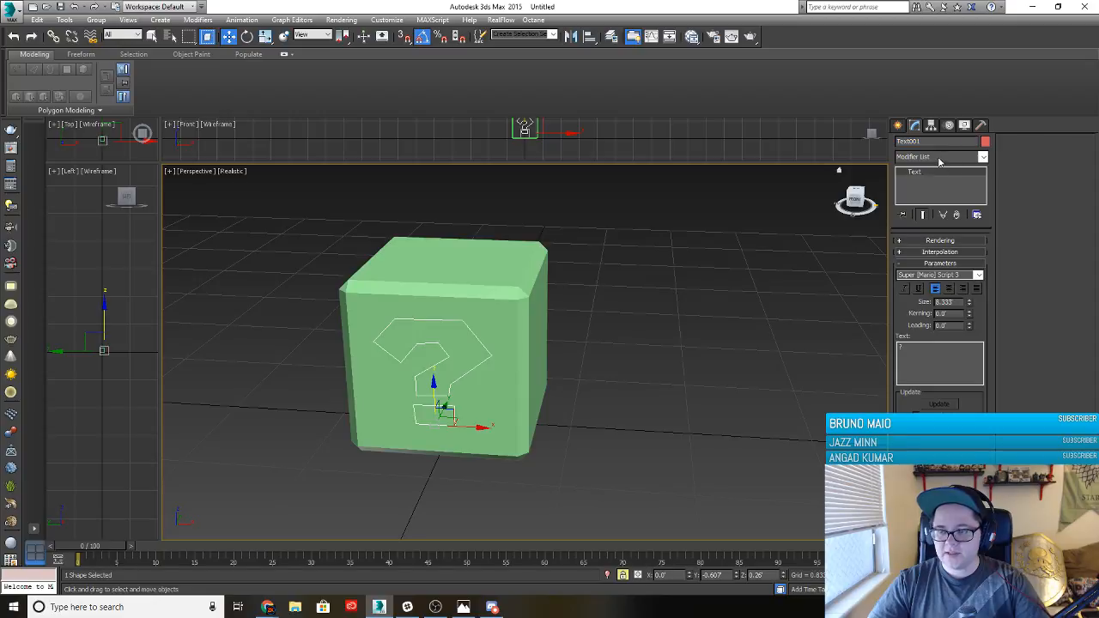
Apply an Extrude modifier to the question mark text with an amount of 0.25'
{"action": "left_click", "coordinate": [982, 158]}
{"action": "scroll", "coordinate": [945, 348], "scroll_direction": "down", "scroll_amount": 4}
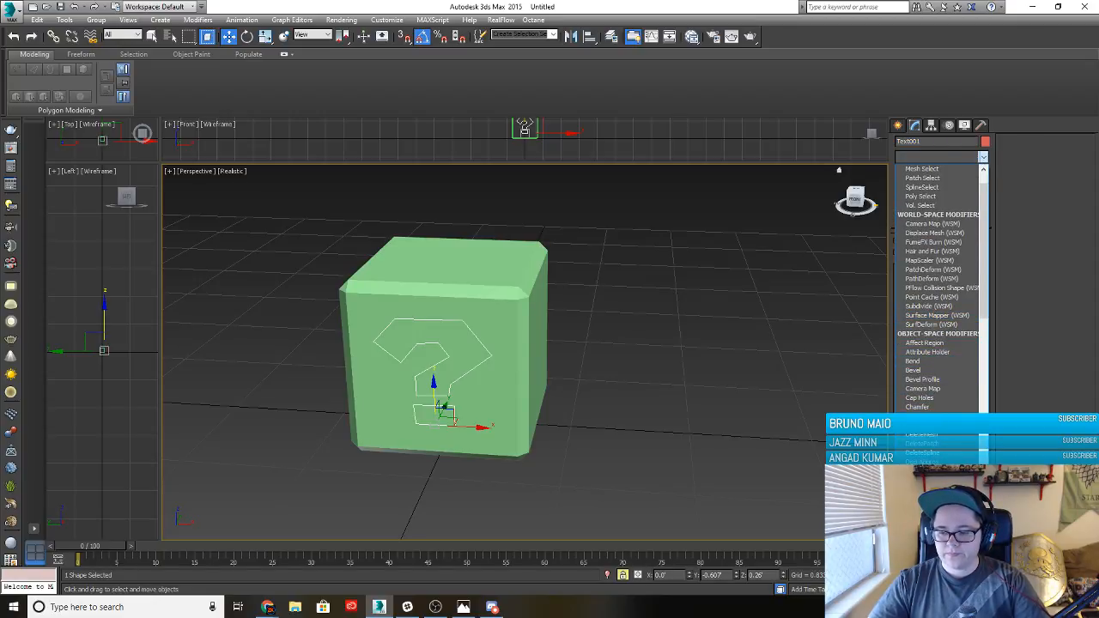
{"action": "left_click", "coordinate": [923, 526]}
{"action": "middle_click_drag", "start_coordinate": [521, 431], "coordinate": [615, 417], "text": "alt"}
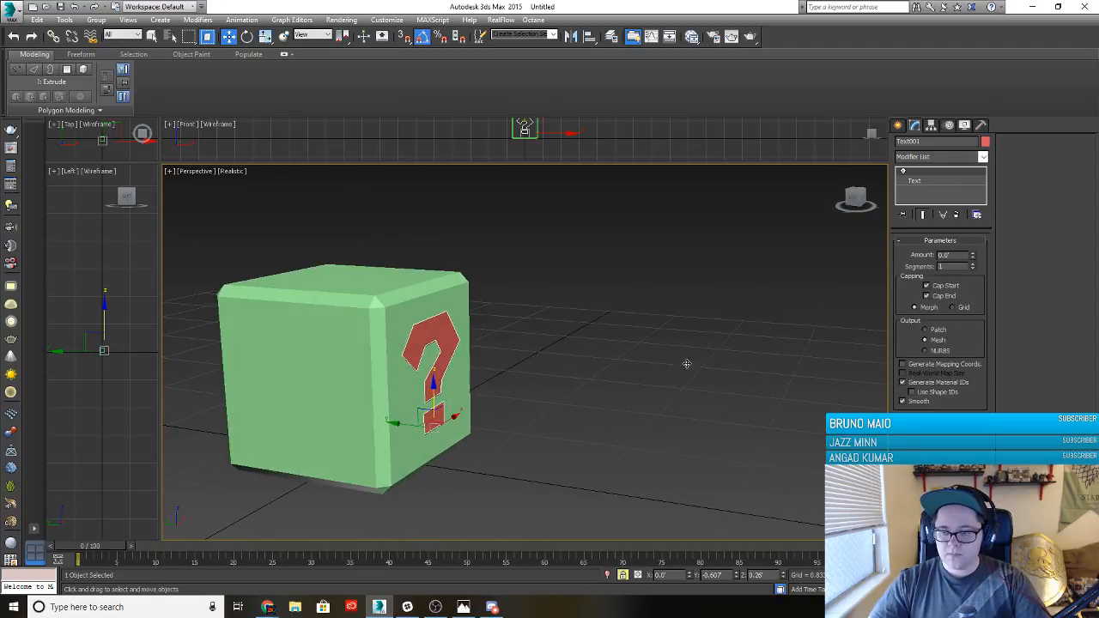
{"action": "left_click_drag", "start_coordinate": [973, 257], "coordinate": [973, 248]}
{"action": "mouse_move", "coordinate": [591, 349]}
{"action": "middle_mouse_down", "text": "alt"}
{"action": "mouse_move", "coordinate": [477, 352]}
{"action": "mouse_move", "coordinate": [562, 346]}
{"action": "mouse_move", "coordinate": [579, 421]}
{"action": "mouse_move", "coordinate": [572, 387]}
{"action": "mouse_move", "coordinate": [601, 343]}
{"action": "mouse_move", "coordinate": [597, 353]}
{"action": "middle_mouse_up", "text": "alt"}
{"action": "left_click_drag", "start_coordinate": [392, 427], "coordinate": [389, 427]}
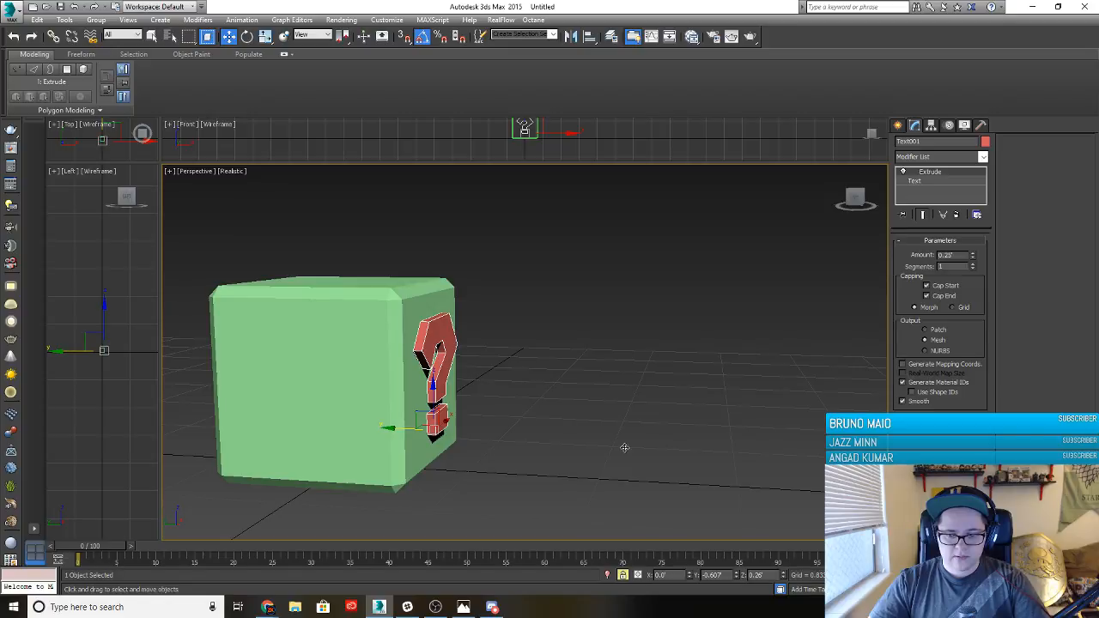
{"action": "middle_click_drag", "start_coordinate": [467, 409], "coordinate": [361, 439], "text": "alt"}
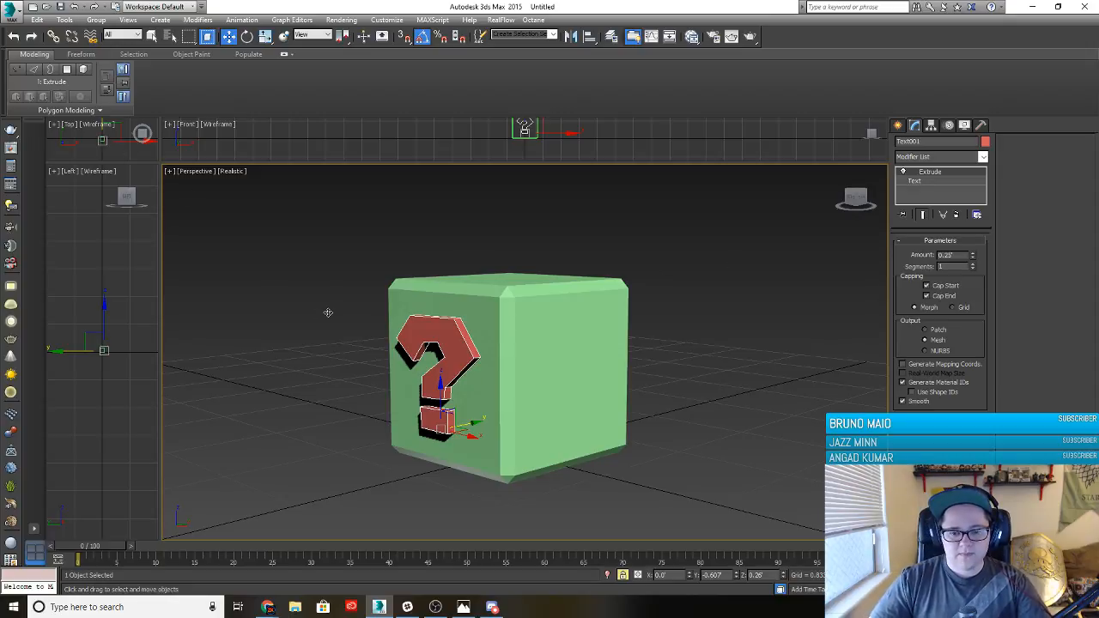
Make a copy of the extruded question mark along the X axis, placed beside the block at about X 1.363'
{"action": "left_click", "coordinate": [898, 126]}
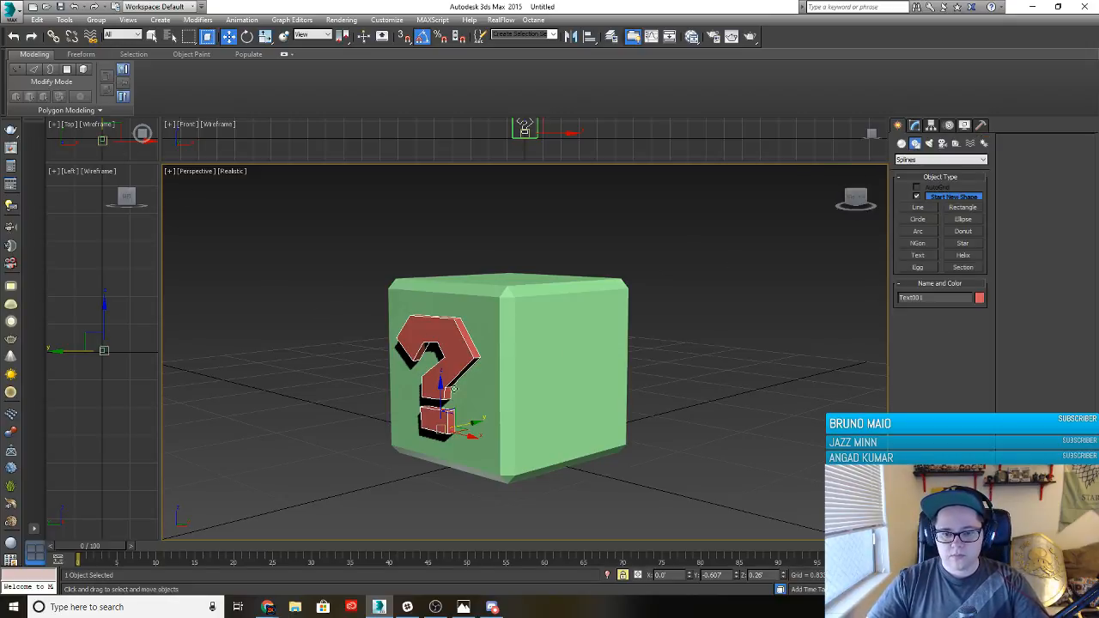
{"action": "middle_click_drag", "start_coordinate": [341, 467], "coordinate": [396, 470], "text": "alt"}
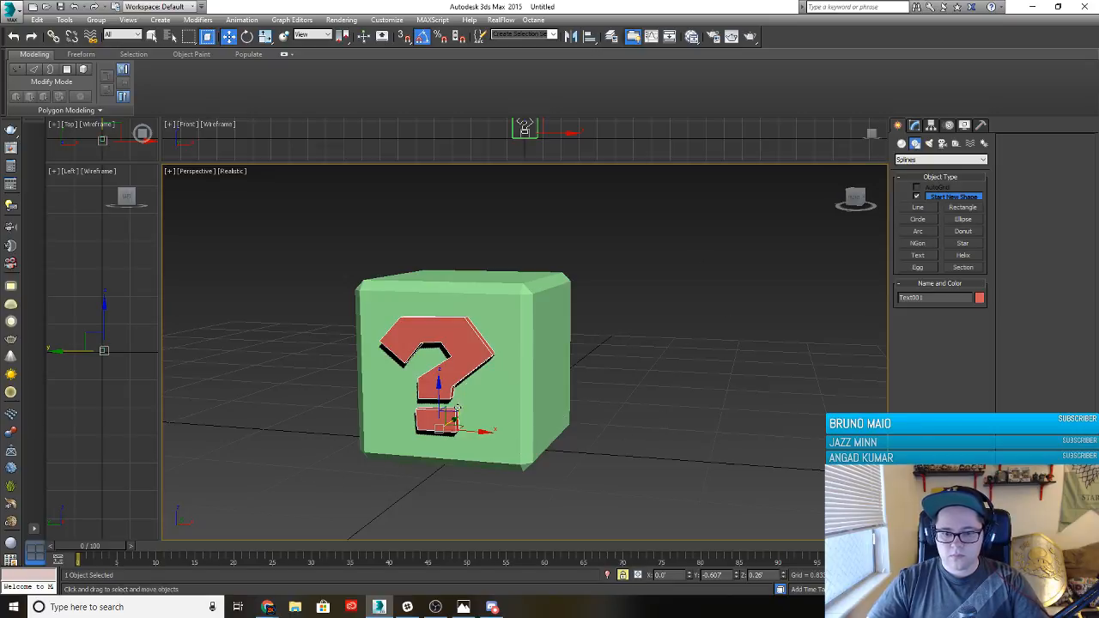
{"action": "left_click_drag", "start_coordinate": [482, 432], "coordinate": [700, 445], "text": "shift"}
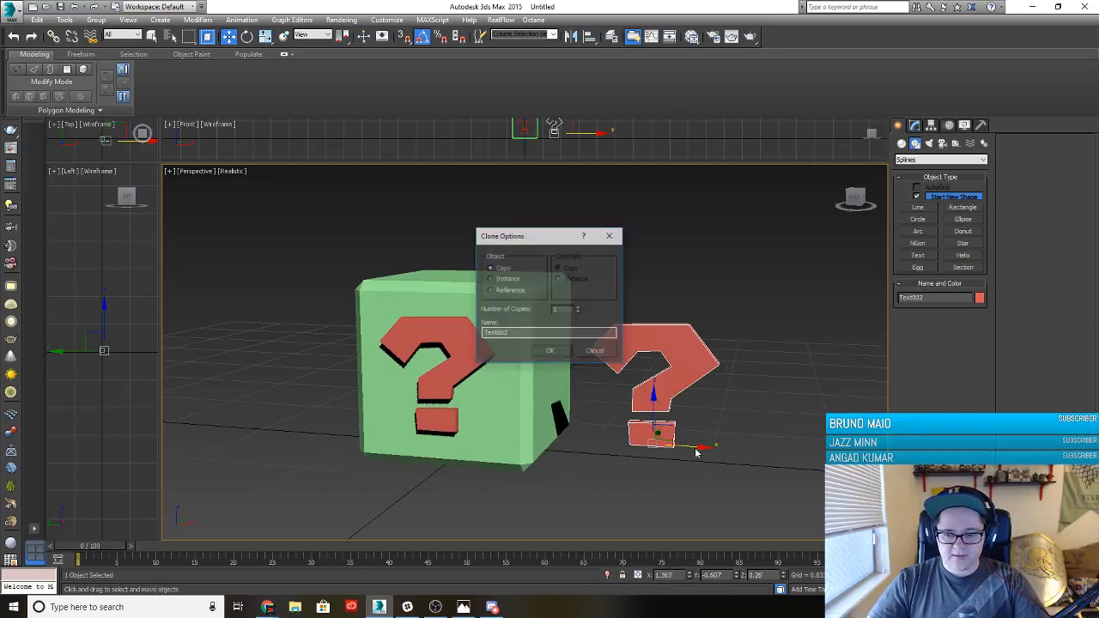
{"action": "left_click", "coordinate": [550, 351]}
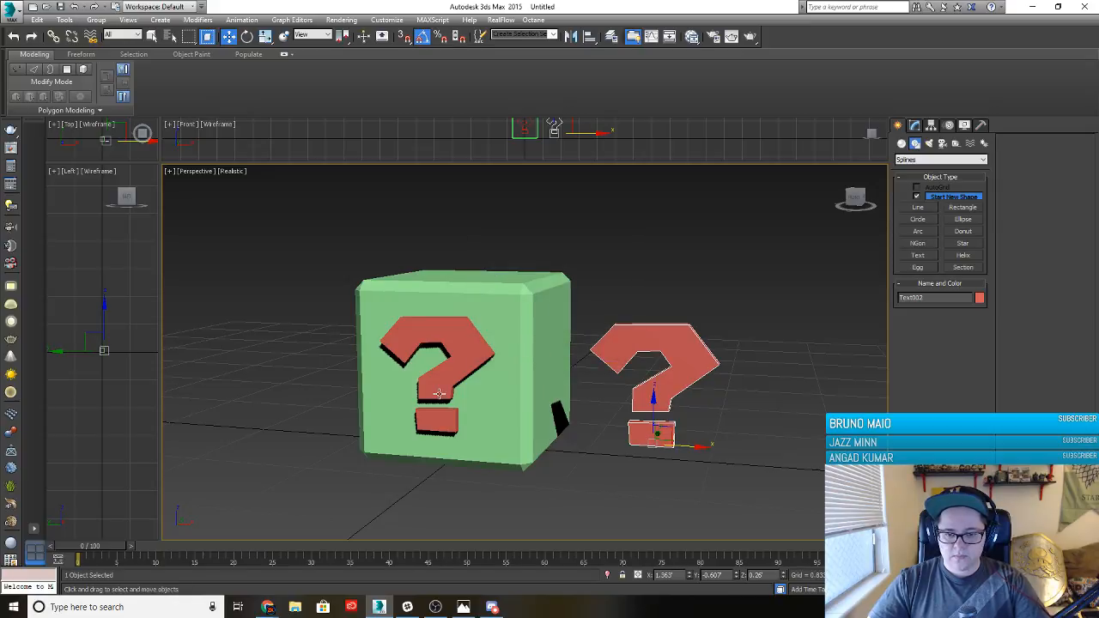
Rename the front question mark as question mark 1 and its copy beside the block as question mark 2
{"action": "left_click", "coordinate": [452, 374]}
{"action": "left_click", "coordinate": [914, 125]}
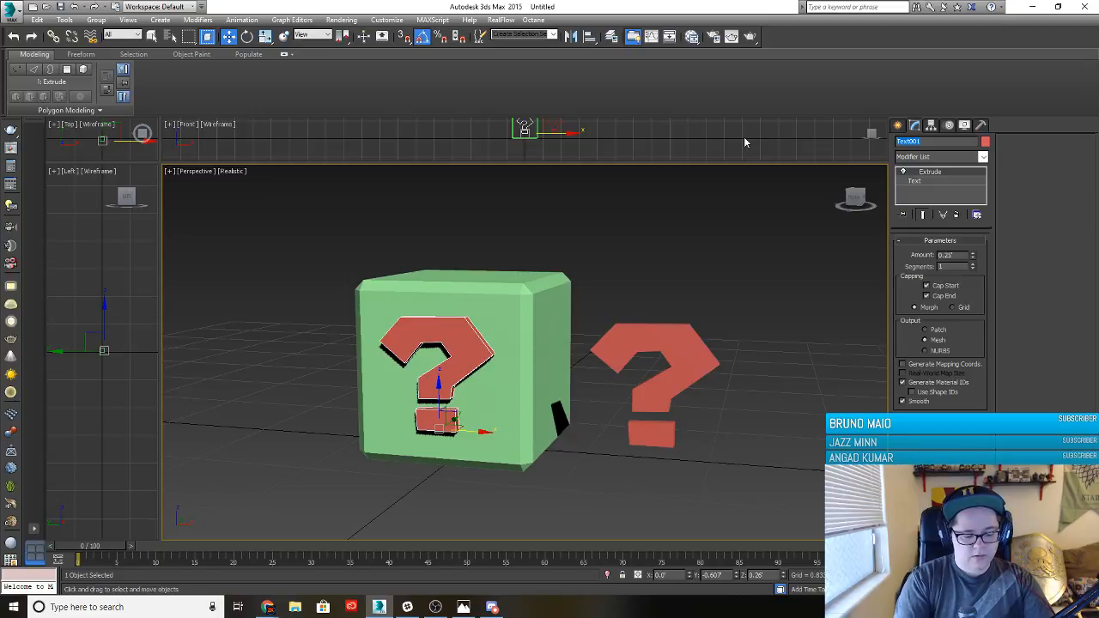
{"action": "type", "text": "question mark 1"}
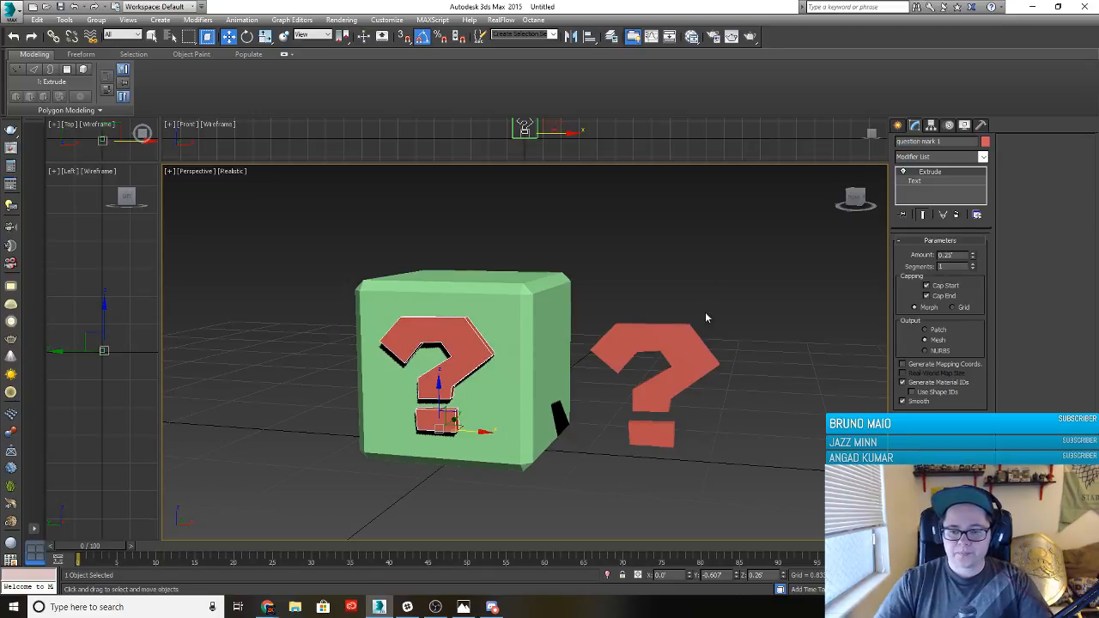
{"action": "left_click", "coordinate": [658, 434]}
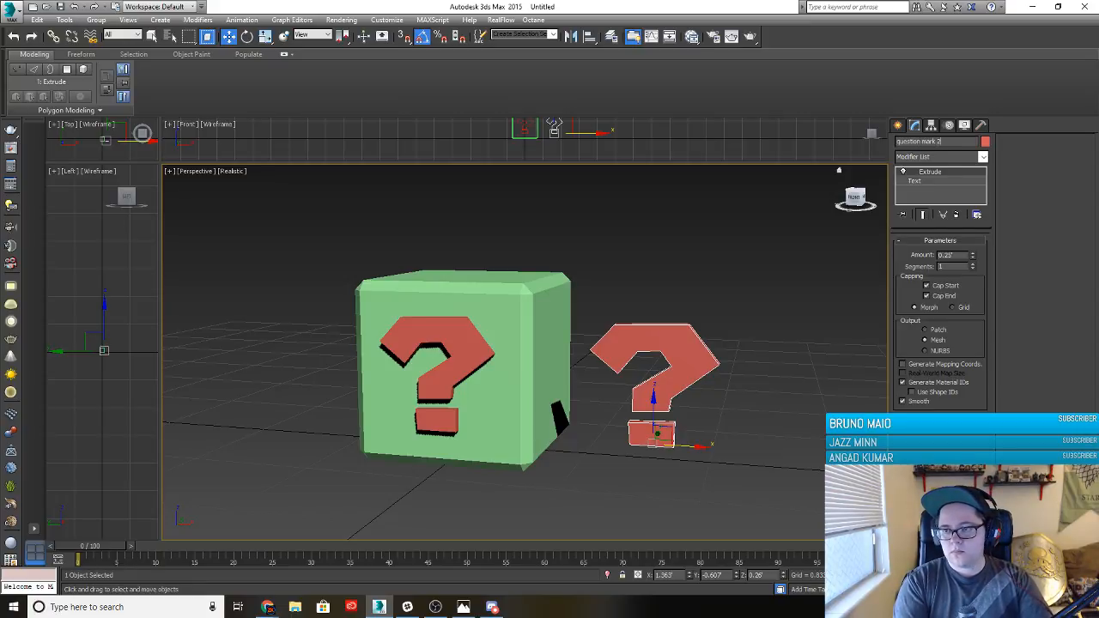
{"action": "left_click", "coordinate": [550, 428]}
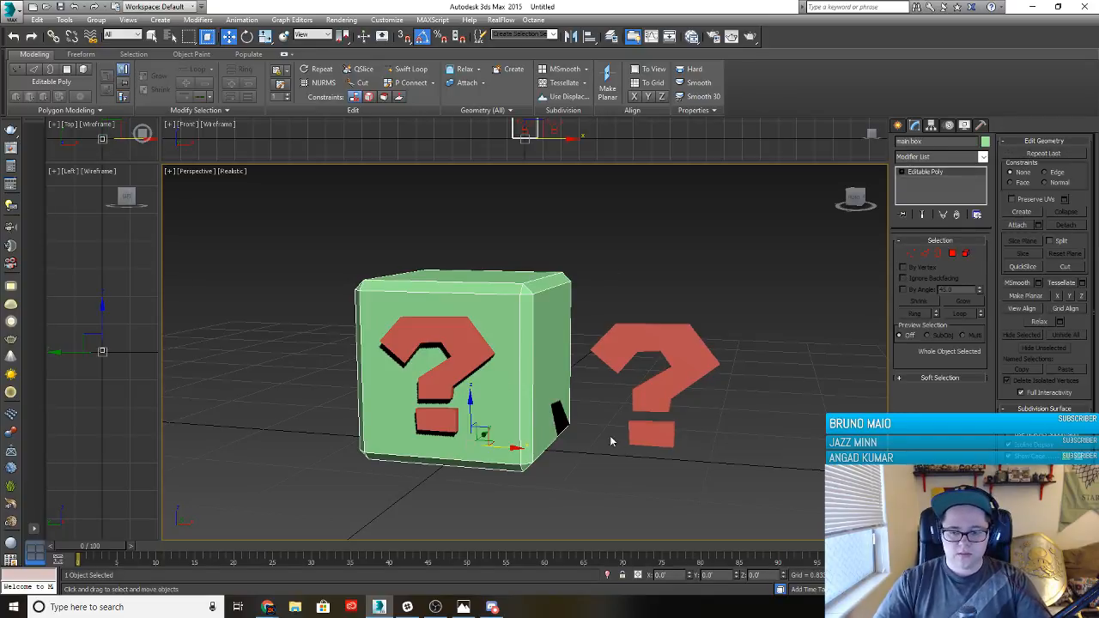
Rotate question mark 2 a quarter turn about the vertical axis and move it onto the block's adjacent side face, at about X 0.59'
{"action": "left_click", "coordinate": [640, 394]}
{"action": "key", "text": "e"}
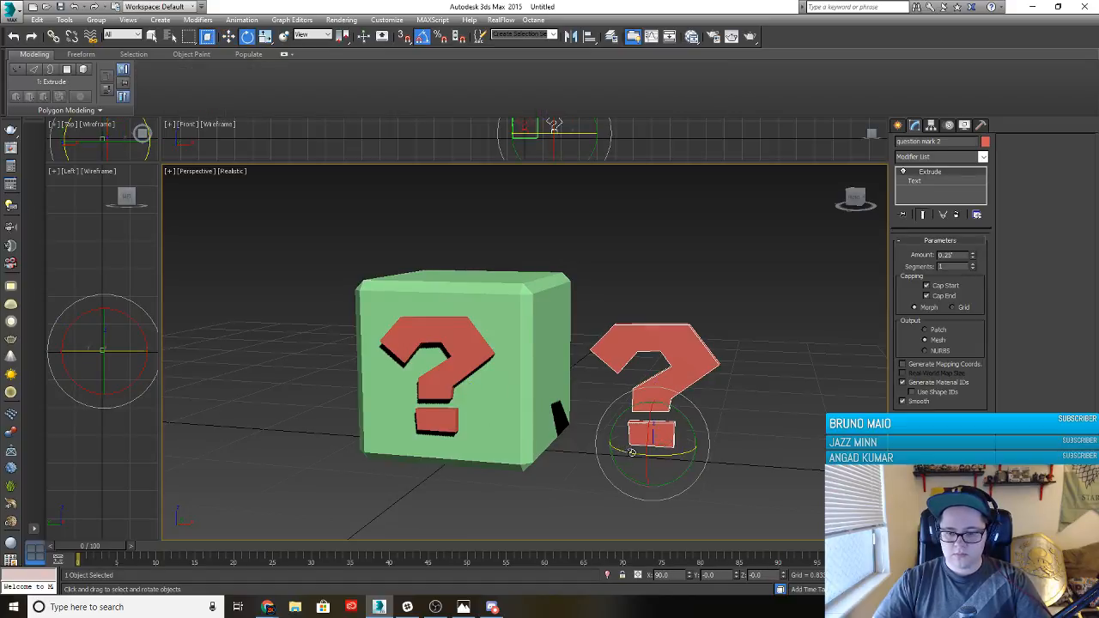
{"action": "left_click_drag", "start_coordinate": [630, 453], "coordinate": [576, 440]}
{"action": "key", "text": "w"}
{"action": "middle_click_drag", "start_coordinate": [576, 439], "coordinate": [656, 425], "text": "alt"}
{"action": "left_click_drag", "start_coordinate": [656, 426], "coordinate": [654, 425]}
{"action": "middle_click_drag", "start_coordinate": [670, 446], "coordinate": [614, 442], "text": "alt"}
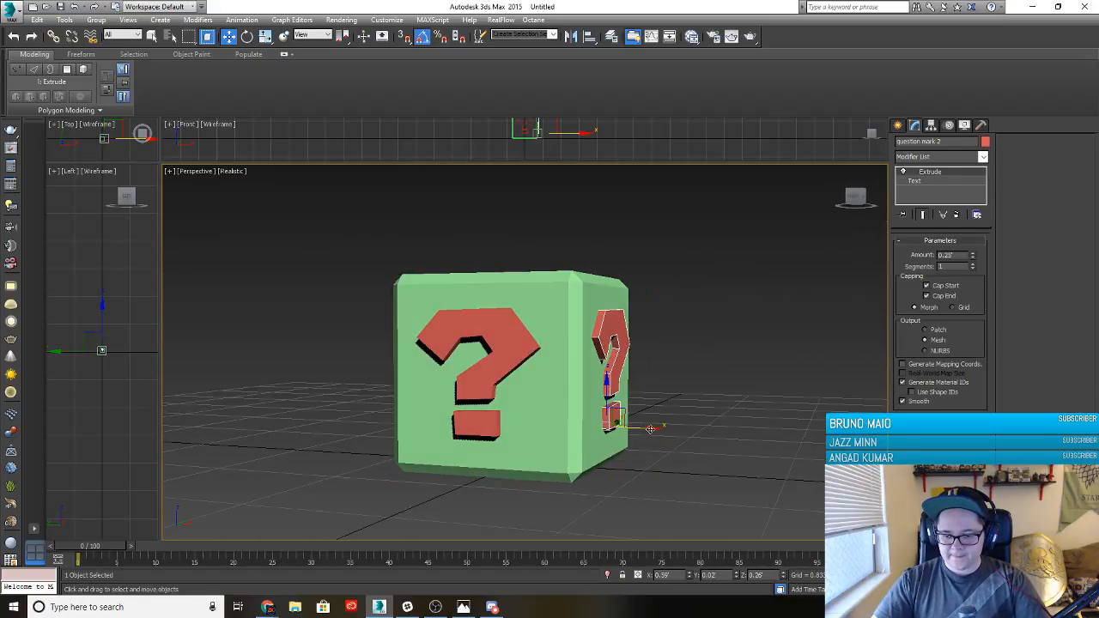
{"action": "left_click_drag", "start_coordinate": [650, 429], "coordinate": [651, 429]}
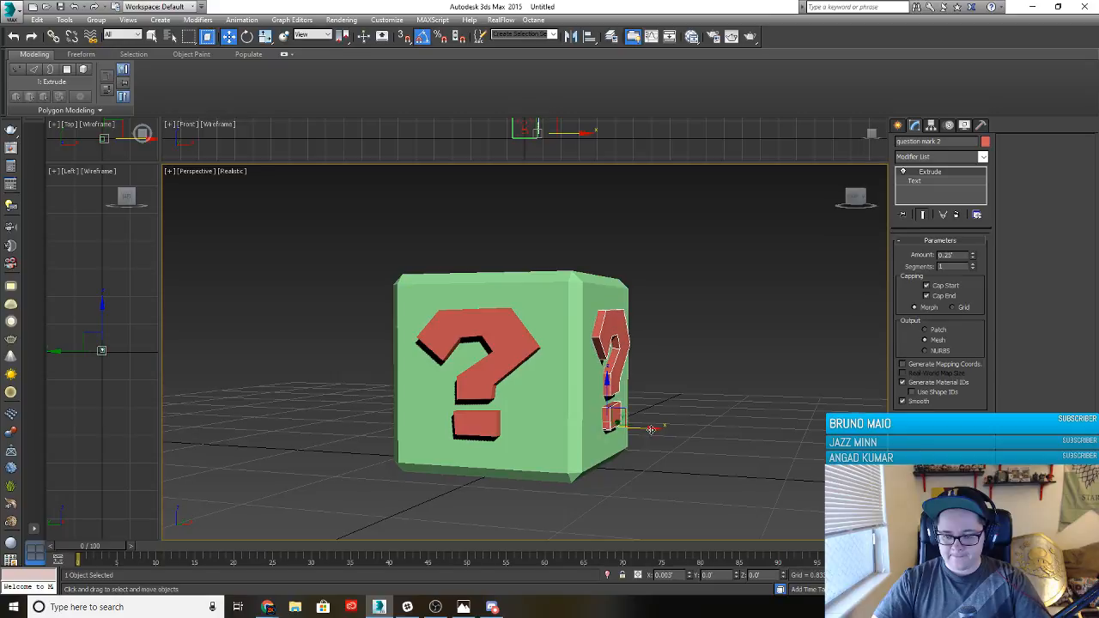
Move question mark 1 slightly inward along the Y axis so it sits deeper in the block's front face
{"action": "left_click", "coordinate": [473, 421]}
{"action": "middle_click_drag", "start_coordinate": [473, 421], "coordinate": [526, 431], "text": "alt"}
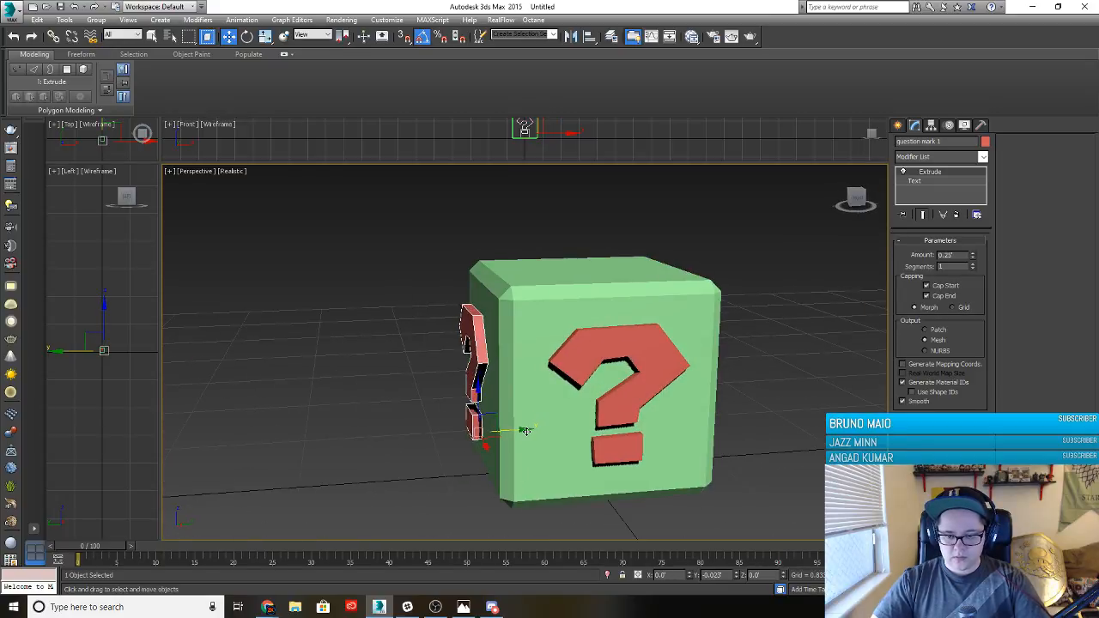
{"action": "left_click_drag", "start_coordinate": [525, 431], "coordinate": [531, 432]}
{"action": "left_click", "coordinate": [487, 465]}
{"action": "middle_click_drag", "start_coordinate": [486, 464], "coordinate": [433, 406], "text": "alt"}
Make a copy of question mark 1 along the Y axis, placed beyond the block's opposite face
{"action": "left_click", "coordinate": [473, 384]}
{"action": "left_click_drag", "start_coordinate": [533, 417], "coordinate": [759, 421], "text": "shift"}
{"action": "left_click", "coordinate": [550, 351]}
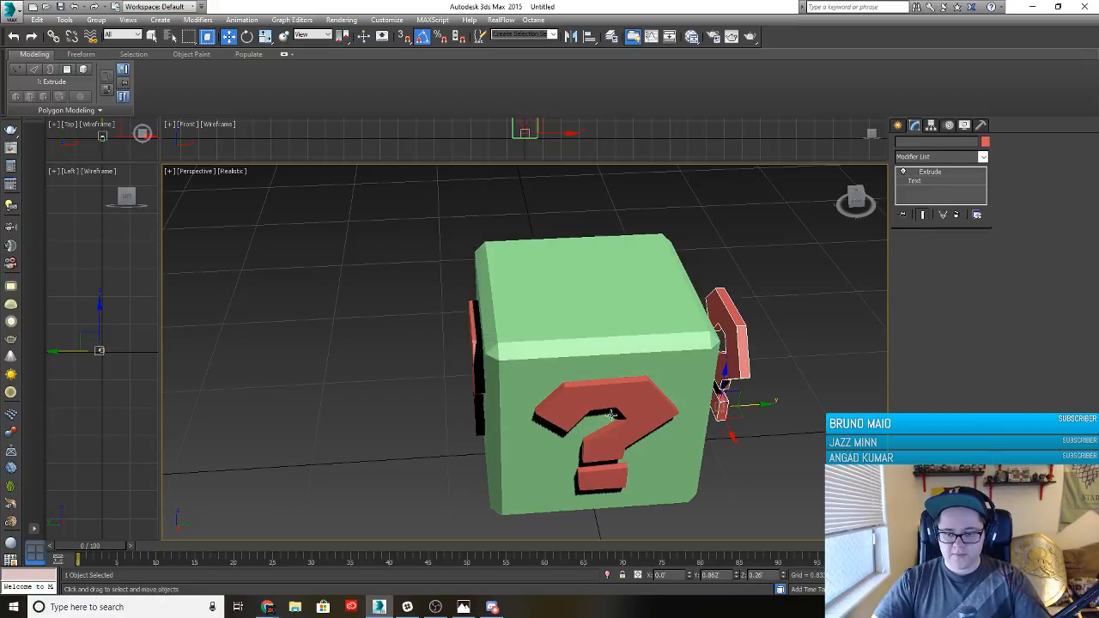
{"action": "middle_click_drag", "start_coordinate": [551, 360], "coordinate": [473, 439], "text": "alt"}
Rotate the new question mark a half turn about the vertical axis and move it along Y onto the block's back face
{"action": "key", "text": "e"}
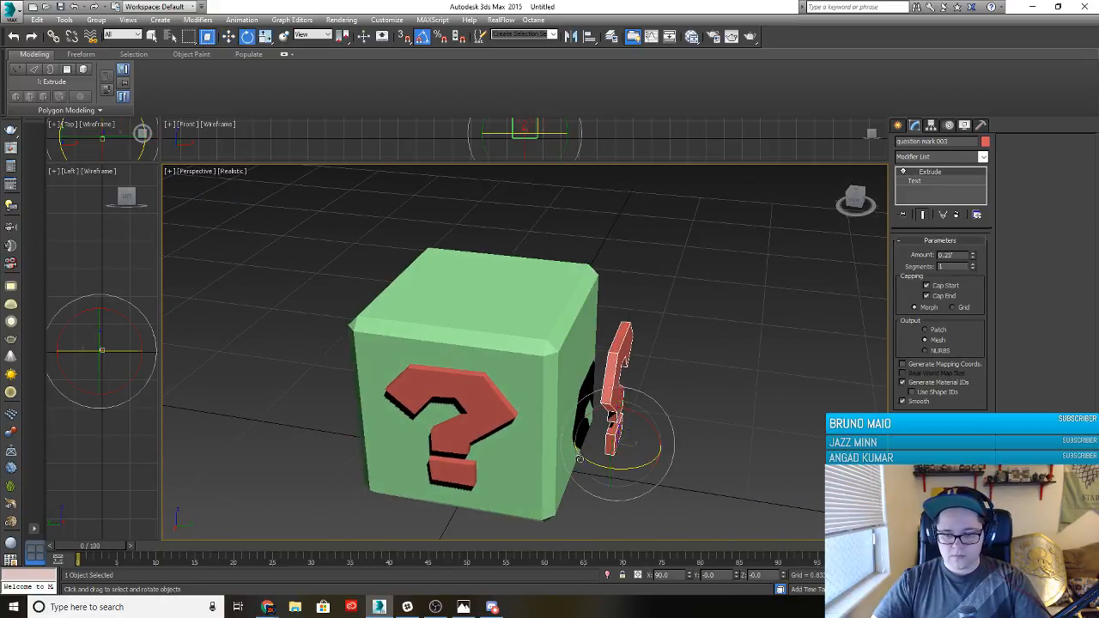
{"action": "left_click_drag", "start_coordinate": [649, 464], "coordinate": [537, 473]}
{"action": "left_click", "coordinate": [721, 430]}
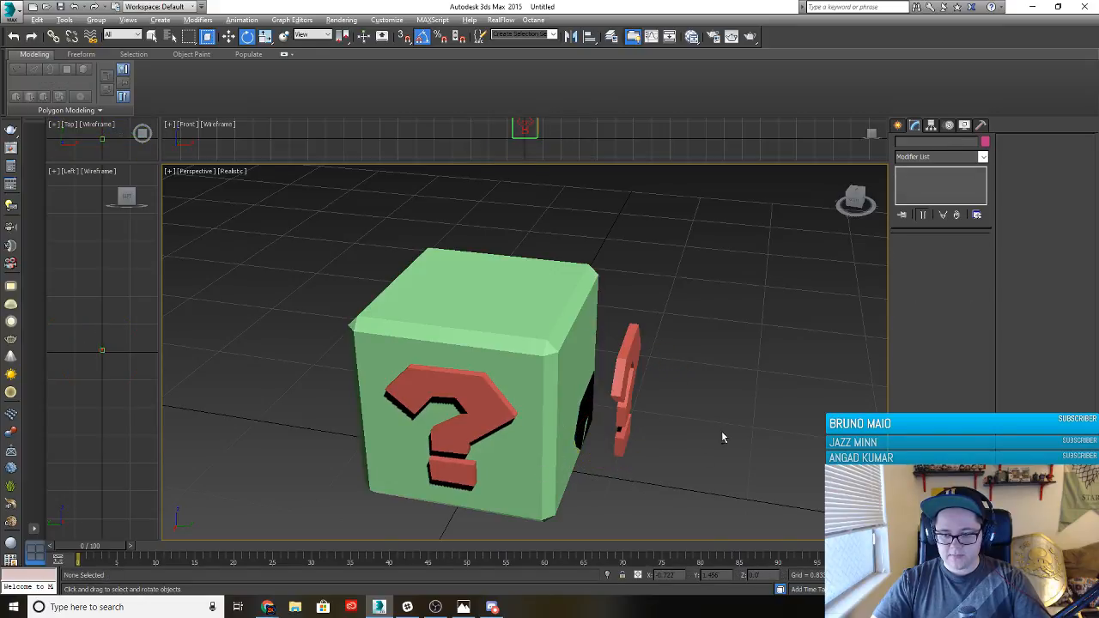
{"action": "middle_click_drag", "start_coordinate": [721, 430], "coordinate": [771, 402], "text": "alt"}
{"action": "left_click", "coordinate": [634, 438]}
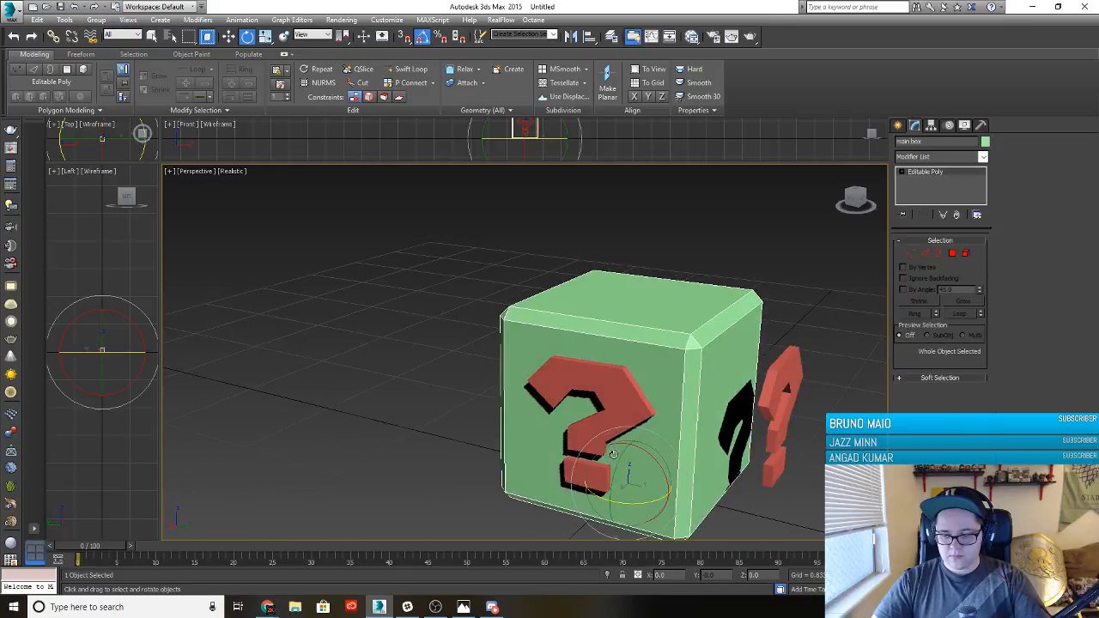
{"action": "key", "text": "w"}
{"action": "left_click", "coordinate": [775, 395]}
{"action": "middle_click_drag", "start_coordinate": [667, 495], "coordinate": [572, 479], "text": "alt"}
{"action": "left_click_drag", "start_coordinate": [695, 482], "coordinate": [648, 476]}
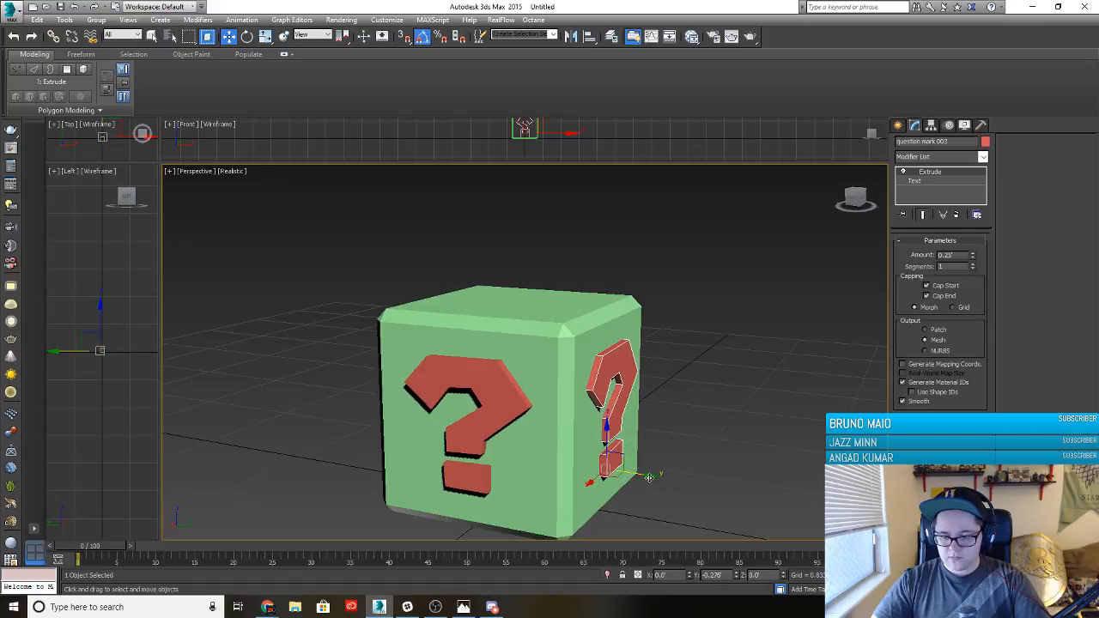
{"action": "left_click", "coordinate": [692, 428]}
Make a copy of question mark 2 along the X axis, placed beyond the block's remaining bare side face at about X -0.842'
{"action": "middle_click_drag", "start_coordinate": [713, 416], "coordinate": [592, 455], "text": "alt"}
{"action": "left_click", "coordinate": [510, 410]}
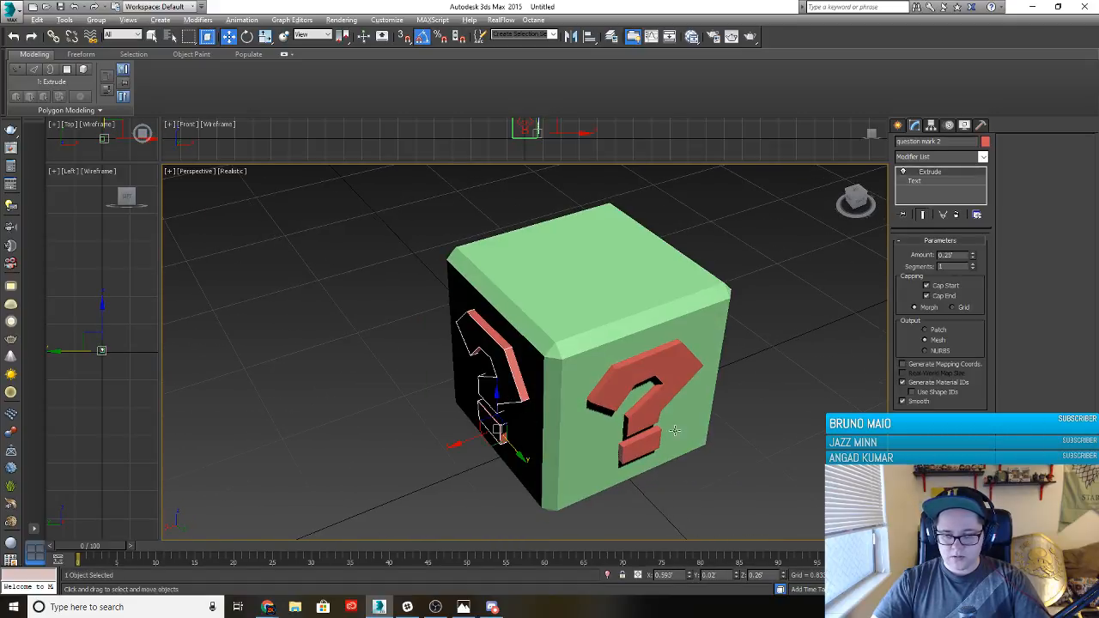
{"action": "middle_click_drag", "start_coordinate": [593, 404], "coordinate": [552, 438], "text": "alt"}
{"action": "left_click_drag", "start_coordinate": [482, 415], "coordinate": [730, 467], "text": "shift"}
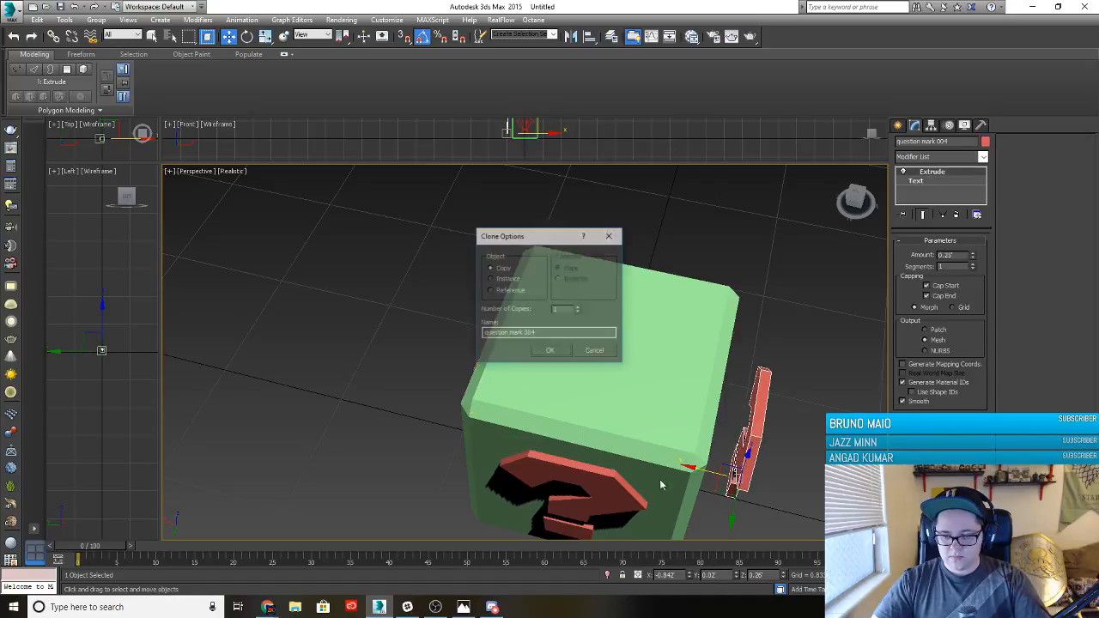
{"action": "left_click", "coordinate": [552, 357]}
{"action": "middle_click_drag", "start_coordinate": [555, 351], "coordinate": [459, 369], "text": "alt"}
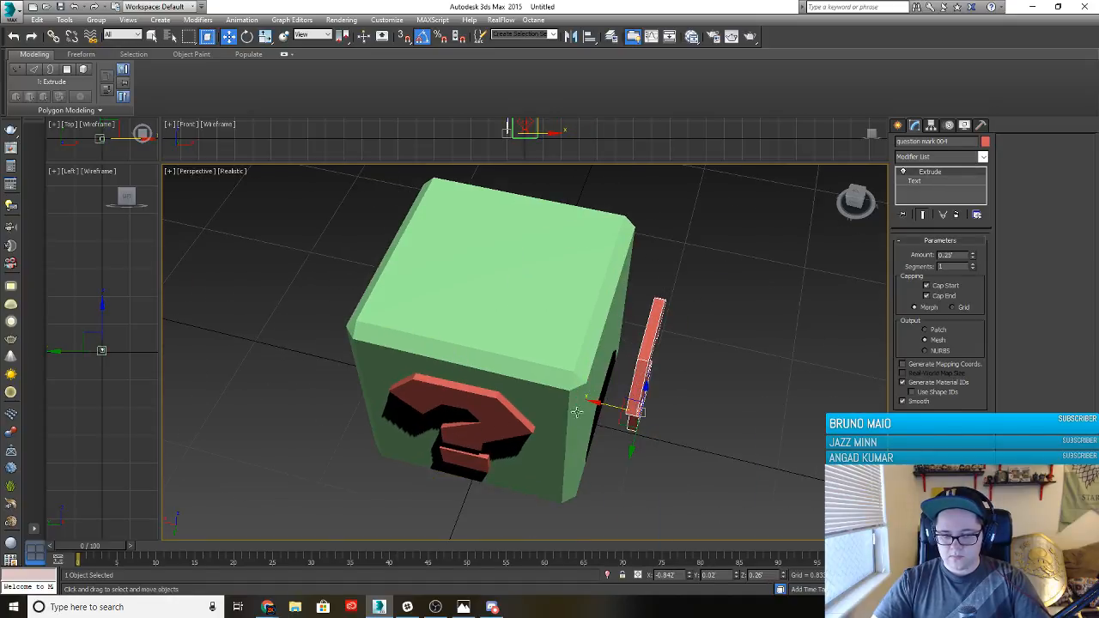
Rotate the copied question mark a half turn to Z -90° and move it along X onto the block's last bare side face
{"action": "key", "text": "e"}
{"action": "left_click_drag", "start_coordinate": [657, 448], "coordinate": [553, 449]}
{"action": "key", "text": "w"}
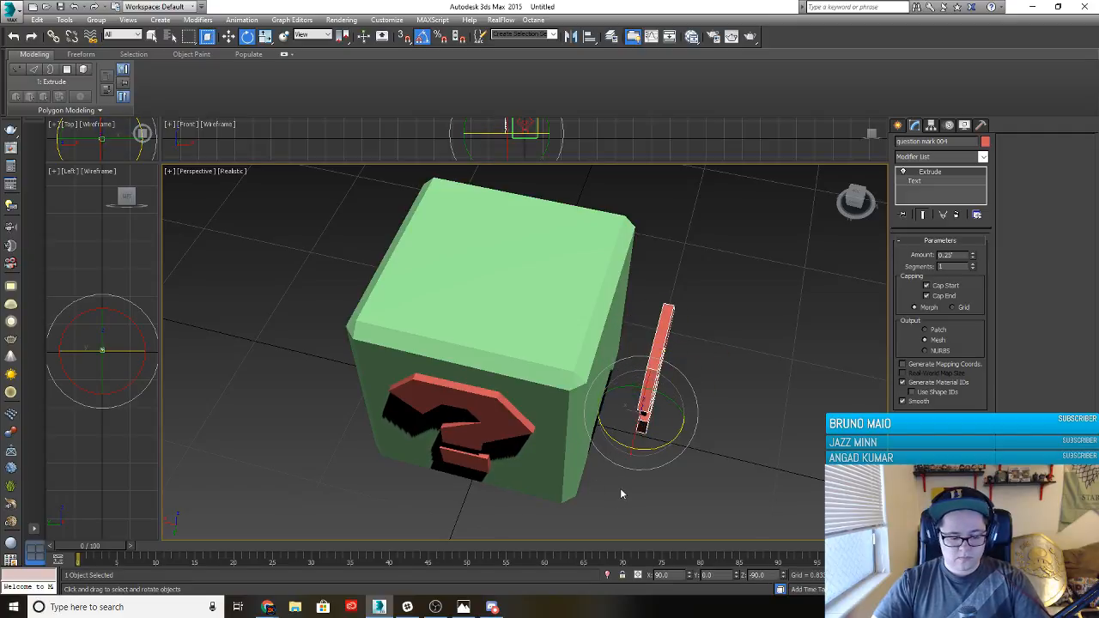
{"action": "left_click_drag", "start_coordinate": [596, 404], "coordinate": [550, 409]}
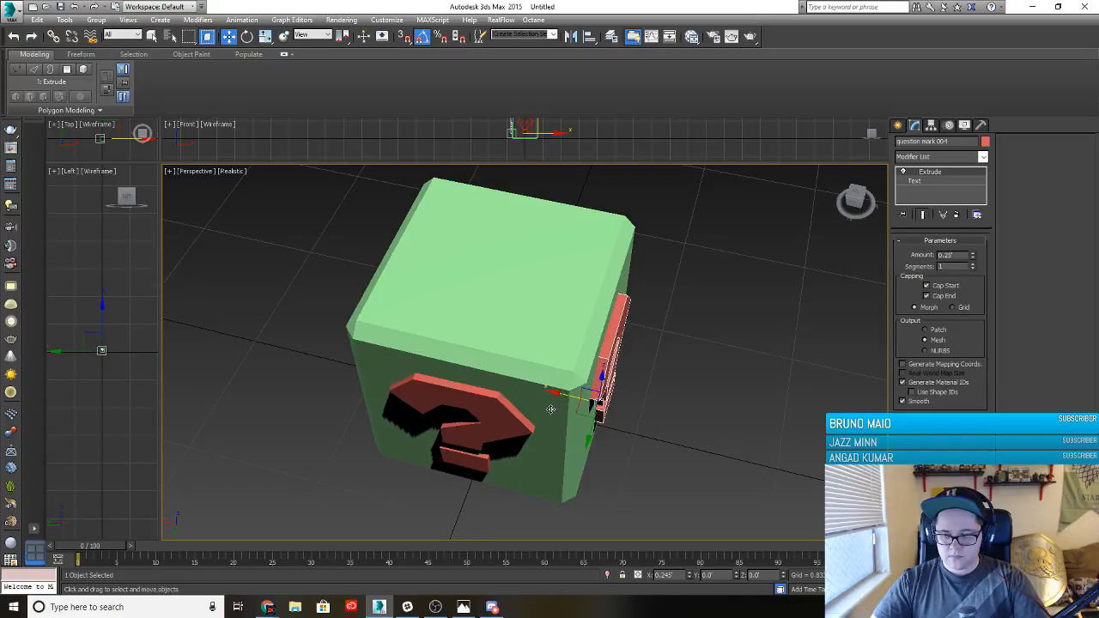
{"action": "left_click", "coordinate": [685, 492]}
{"action": "middle_click_drag", "start_coordinate": [686, 492], "coordinate": [393, 292], "text": "alt"}
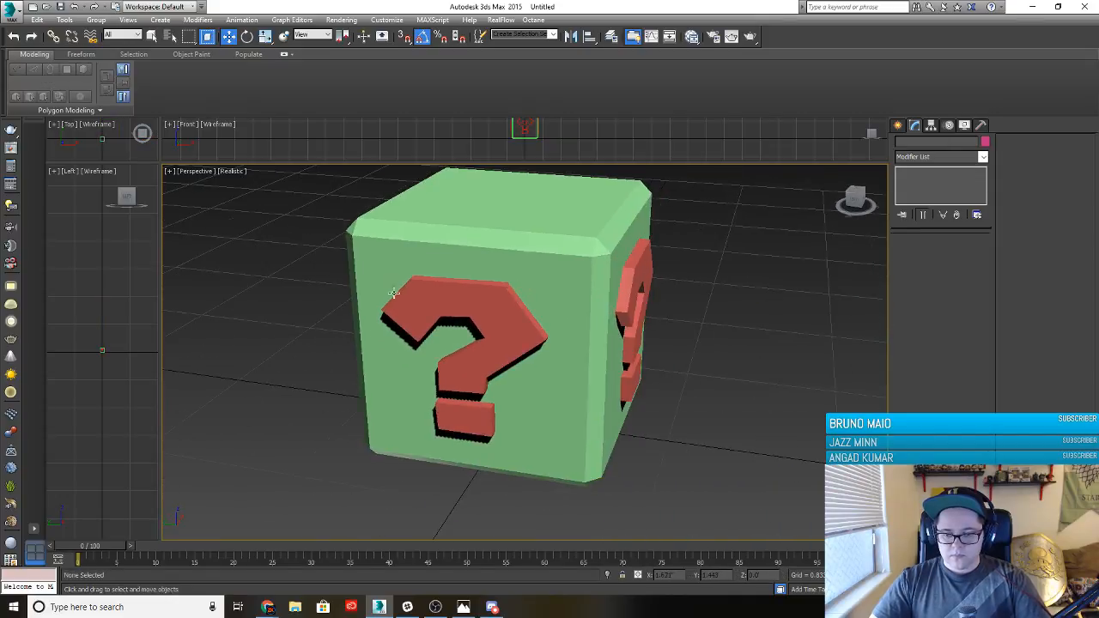
Make a copy of the block with its four question marks along the Y axis, well clear of the original
{"action": "scroll", "coordinate": [430, 326], "scroll_direction": "down", "scroll_amount": 6}
{"action": "middle_click_drag", "start_coordinate": [461, 361], "coordinate": [463, 426]}
{"action": "left_click_drag", "start_coordinate": [378, 325], "coordinate": [566, 478]}
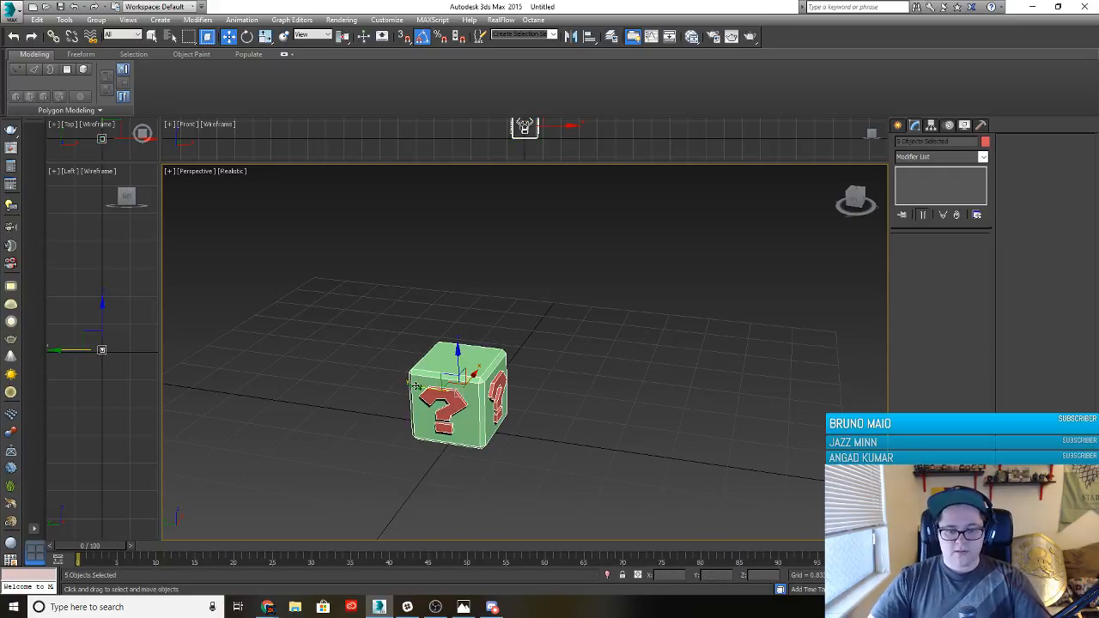
{"action": "mouse_move", "coordinate": [416, 390]}
{"action": "left_mouse_down", "text": "shift"}
{"action": "mouse_move", "coordinate": [723, 406]}
{"action": "mouse_move", "coordinate": [681, 418]}
{"action": "mouse_move", "coordinate": [690, 427]}
{"action": "left_mouse_up", "text": "shift"}
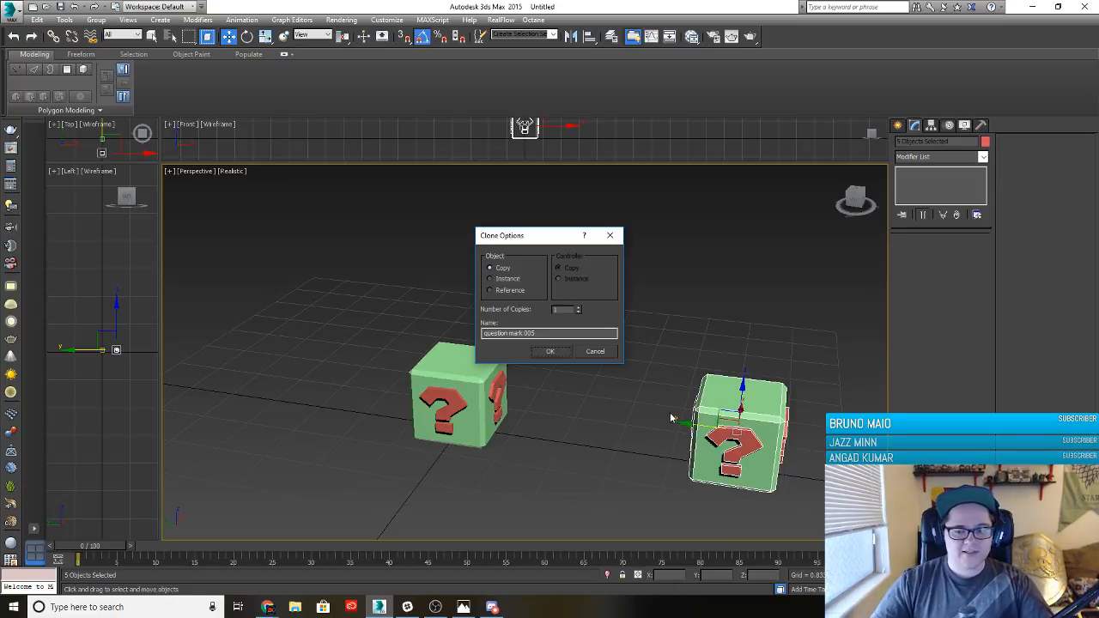
{"action": "left_click", "coordinate": [550, 350]}
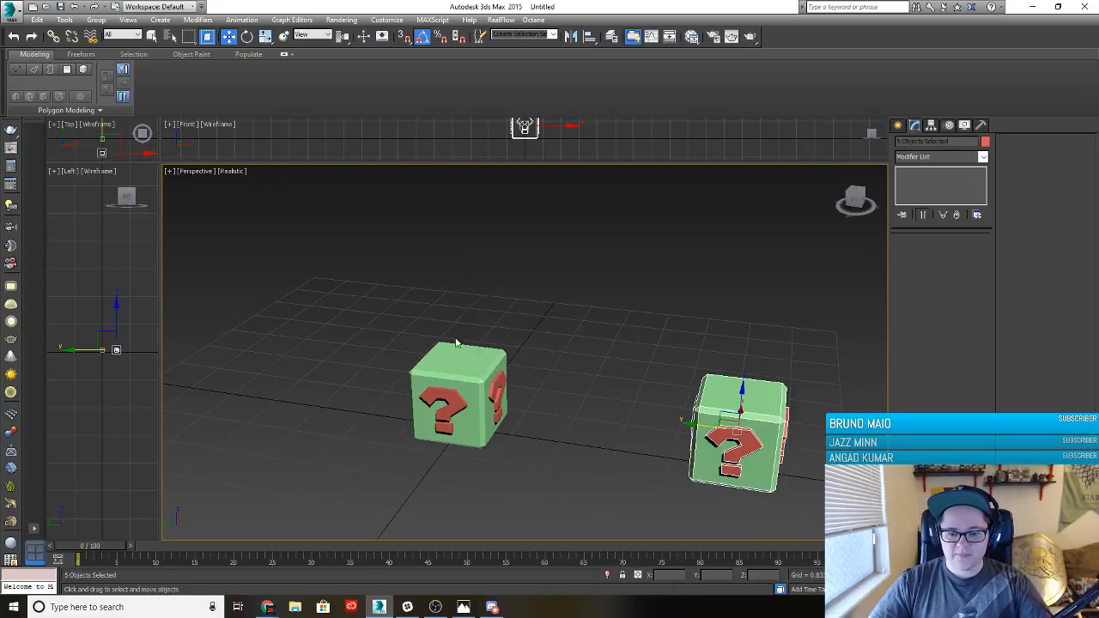
Group the copied block and its four question marks under the name Question mark 1
{"action": "left_click", "coordinate": [377, 399]}
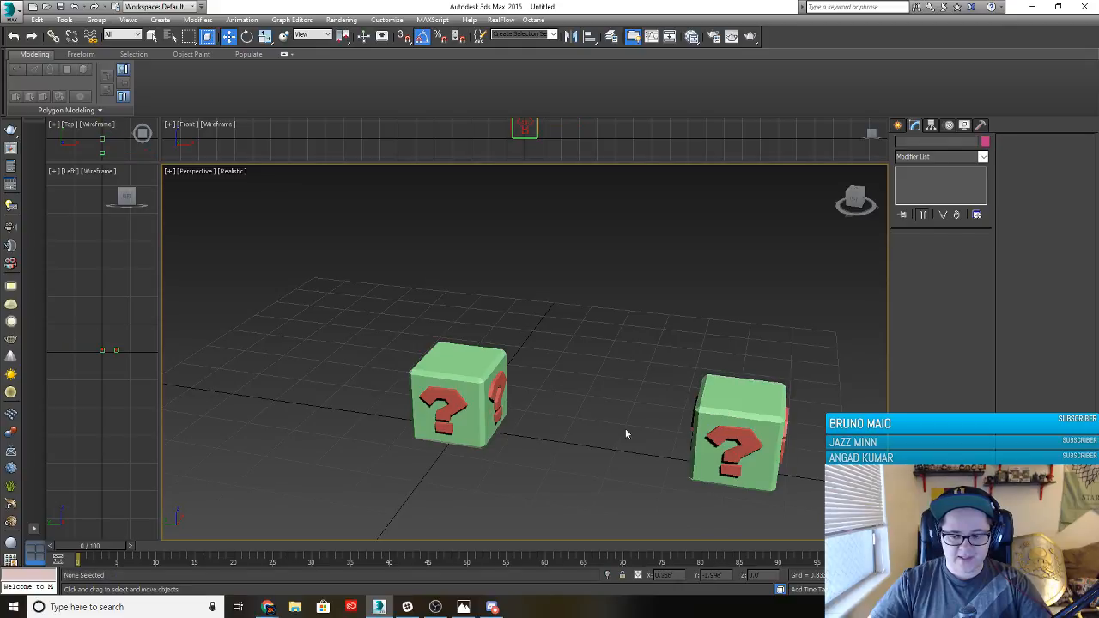
{"action": "left_click_drag", "start_coordinate": [642, 515], "coordinate": [644, 515]}
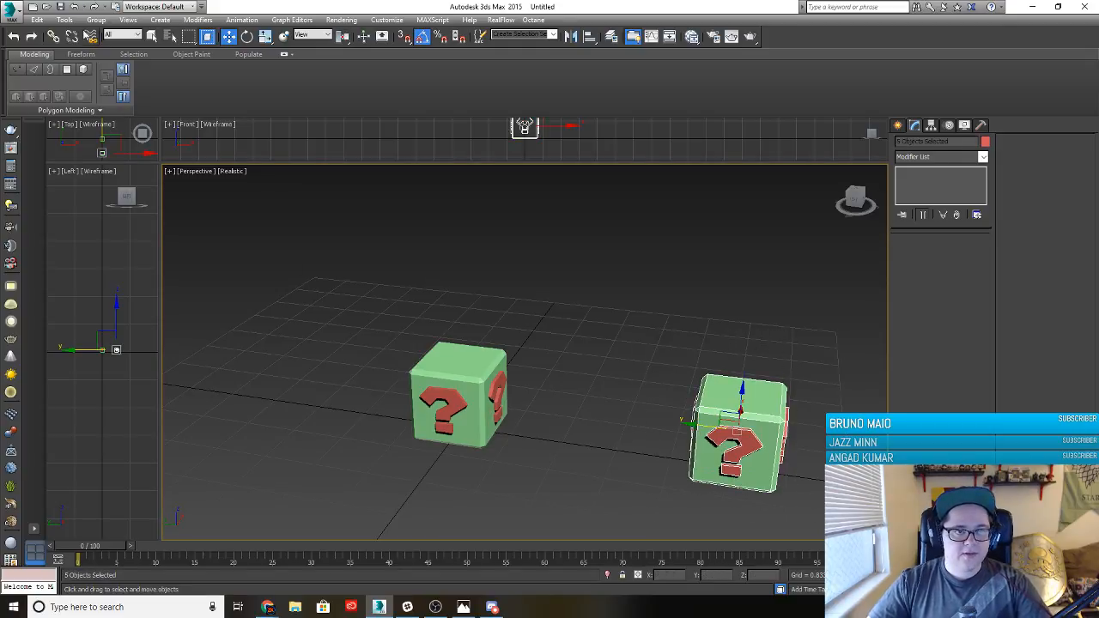
{"action": "left_click", "coordinate": [96, 20]}
{"action": "left_click", "coordinate": [111, 33]}
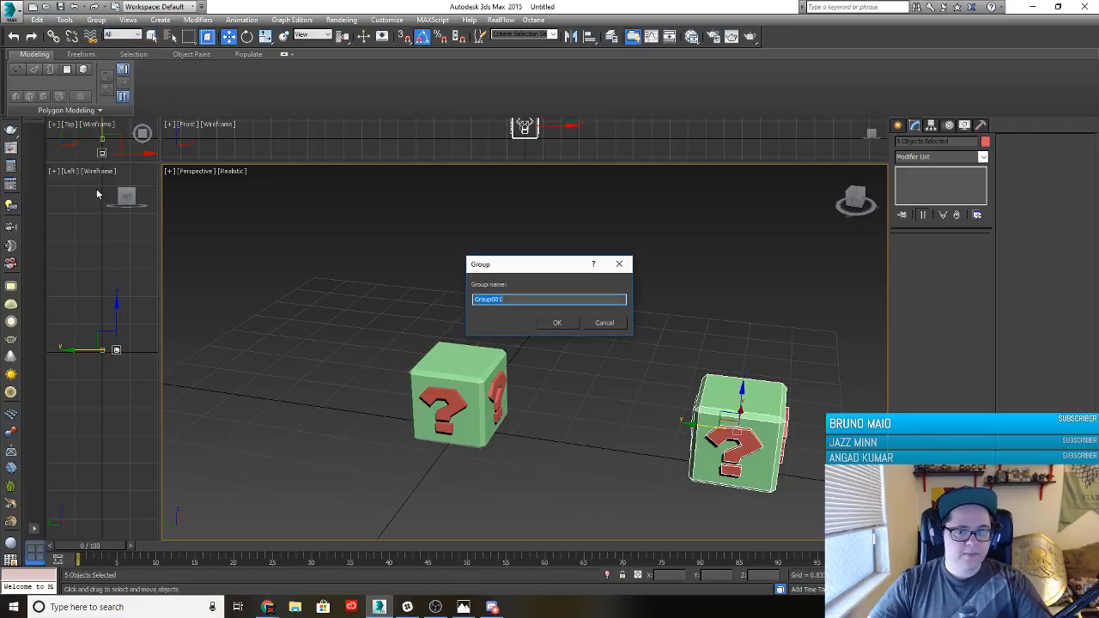
{"action": "type", "text": "Question"}
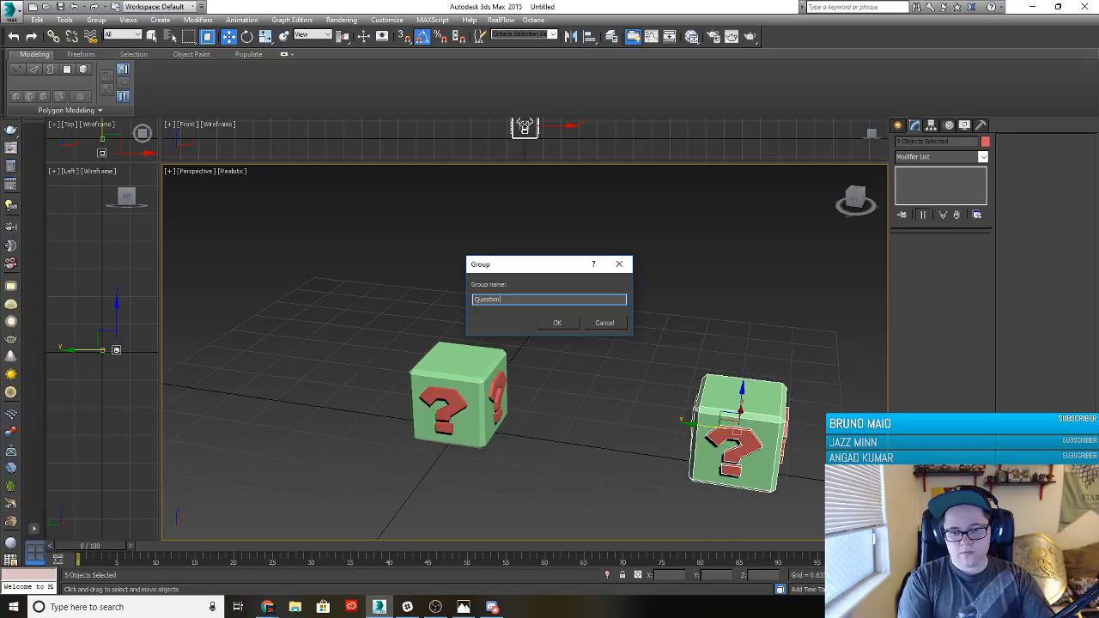
{"action": "type", "text": " mark 1"}
{"action": "left_click", "coordinate": [551, 327]}
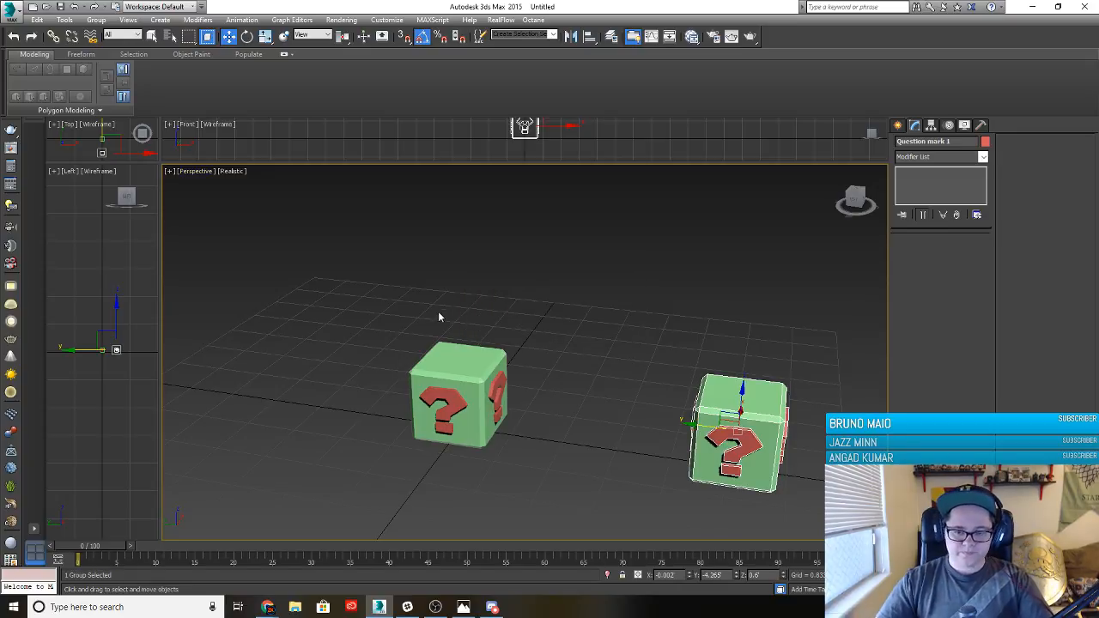
{"action": "left_click", "coordinate": [634, 457]}
Examine the grouped copy and the original block from several angles, including the original's plain top face
{"action": "middle_click_drag", "start_coordinate": [634, 459], "coordinate": [584, 364]}
{"action": "scroll", "coordinate": [689, 397], "scroll_direction": "up", "scroll_amount": 3}
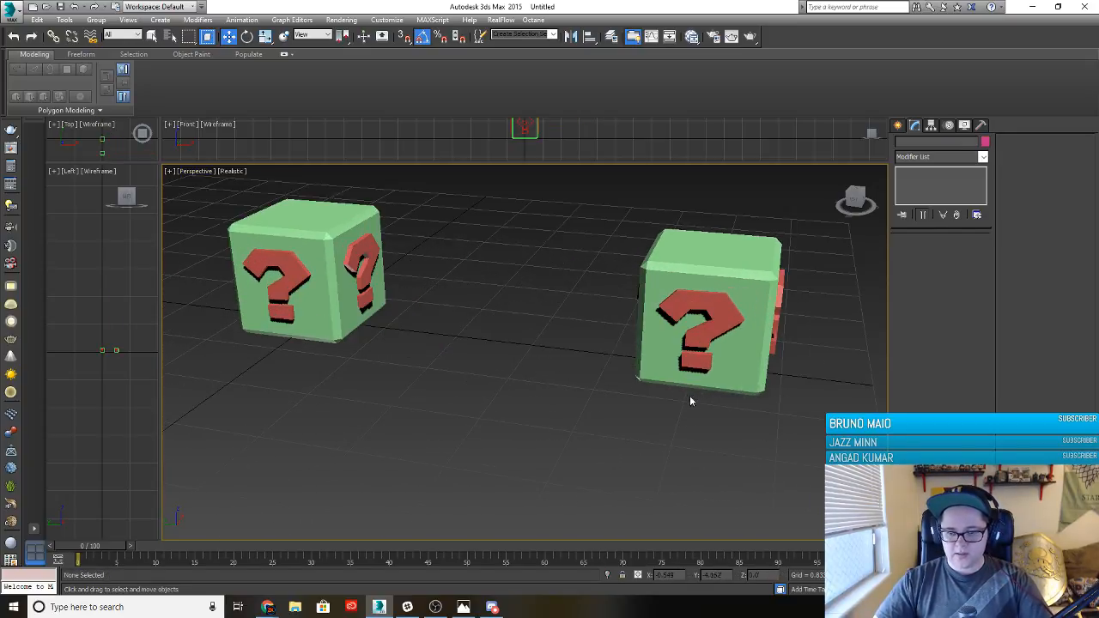
{"action": "middle_click_drag", "start_coordinate": [690, 397], "coordinate": [638, 391], "text": "alt"}
{"action": "left_click", "coordinate": [638, 390]}
{"action": "middle_click_drag", "start_coordinate": [456, 375], "coordinate": [489, 431], "text": "alt"}
{"action": "scroll", "coordinate": [491, 431], "scroll_direction": "down", "scroll_amount": 4}
{"action": "middle_click_drag", "start_coordinate": [326, 377], "coordinate": [491, 371]}
{"action": "scroll", "coordinate": [492, 370], "scroll_direction": "up", "scroll_amount": 2}
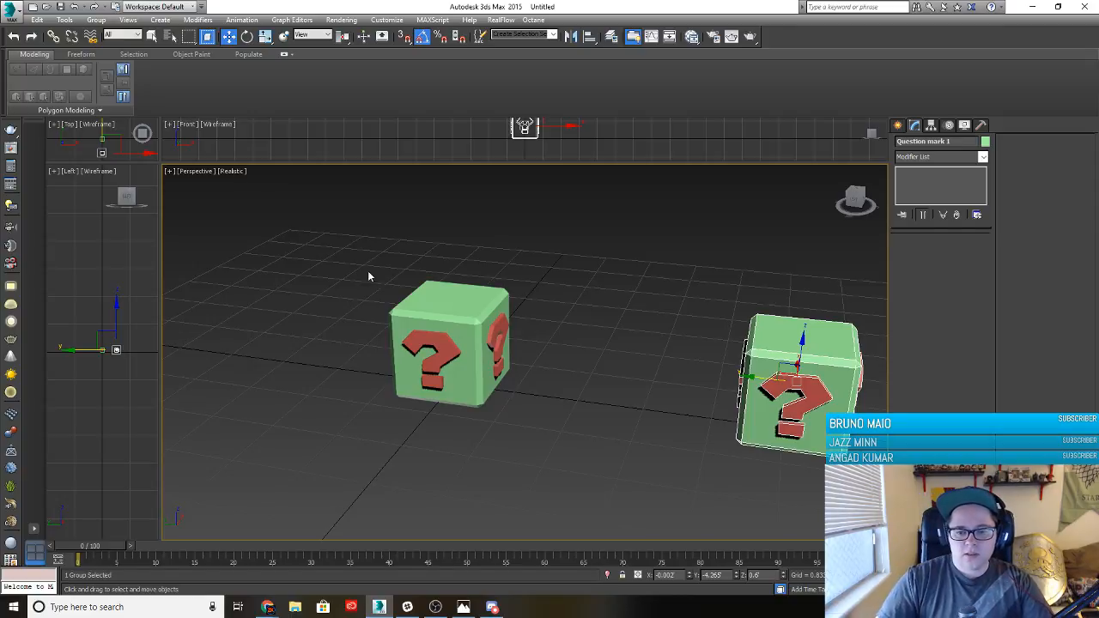
{"action": "scroll", "coordinate": [357, 369], "scroll_direction": "up", "scroll_amount": 4}
{"action": "middle_click_drag", "start_coordinate": [357, 381], "coordinate": [430, 350], "text": "alt"}
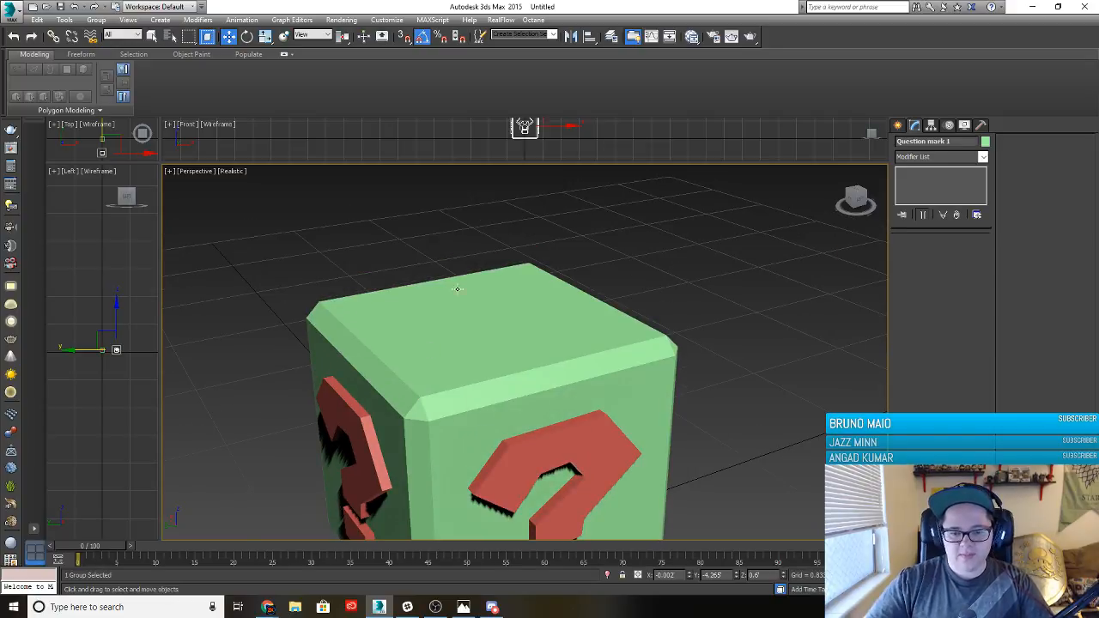
{"action": "scroll", "coordinate": [457, 290], "scroll_direction": "down", "scroll_amount": 3}
{"action": "middle_click_drag", "start_coordinate": [457, 289], "coordinate": [564, 296]}
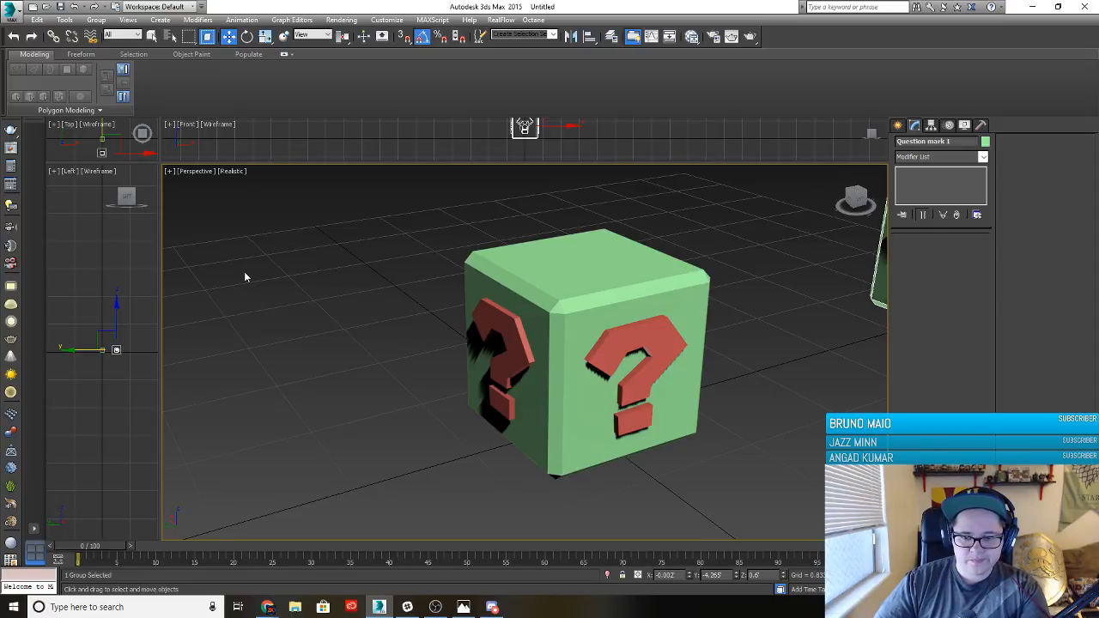
Start the Cone tool from the standard primitives
{"action": "left_click", "coordinate": [897, 124]}
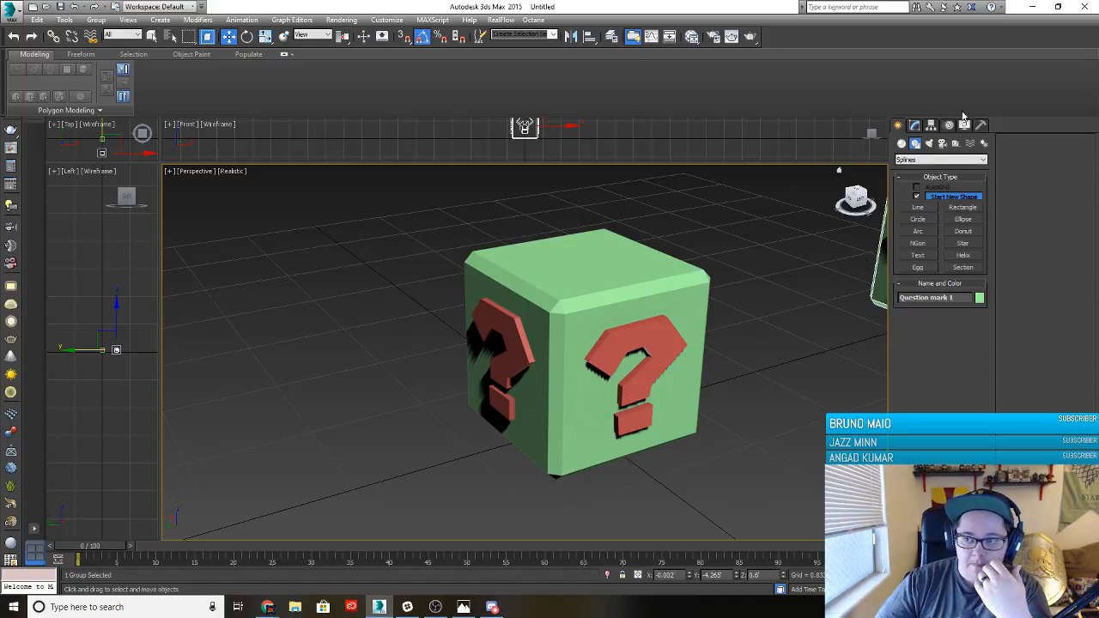
{"action": "left_click", "coordinate": [901, 144]}
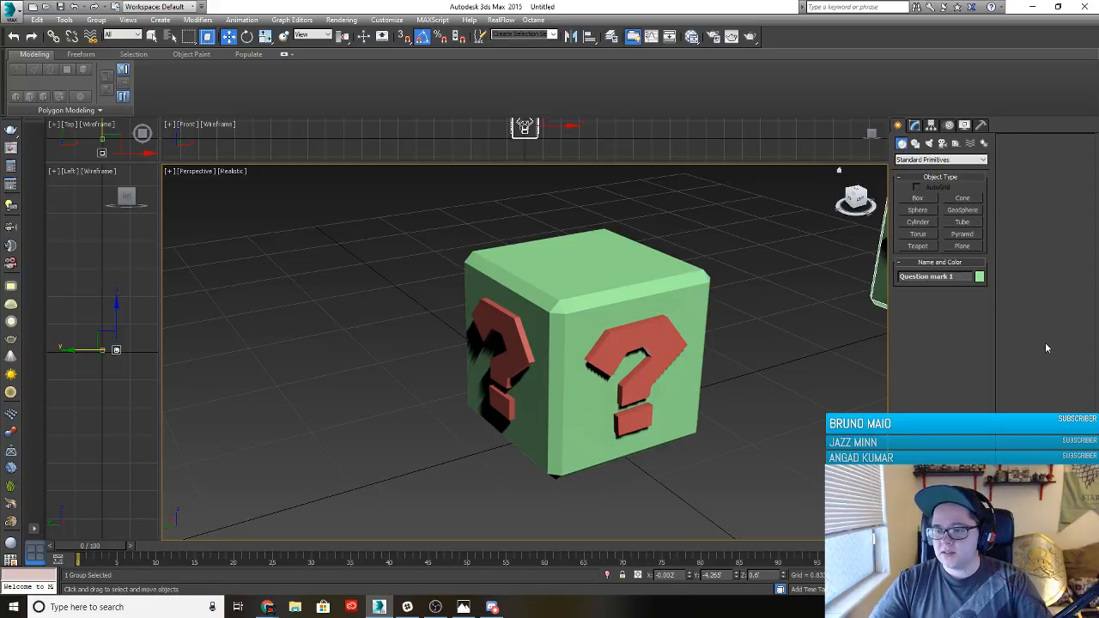
{"action": "left_click", "coordinate": [963, 199]}
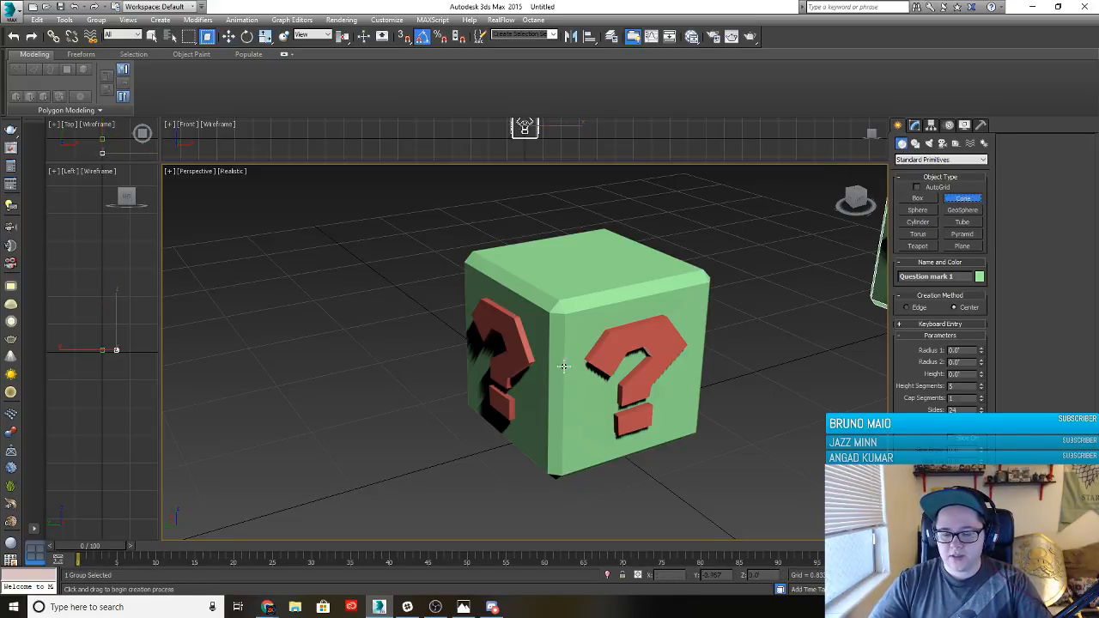
{"action": "mouse_move", "coordinate": [297, 419]}
{"action": "left_mouse_down"}
{"action": "mouse_move", "coordinate": [273, 456]}
{"action": "mouse_move", "coordinate": [281, 432]}
{"action": "left_mouse_up"}
{"action": "left_click", "coordinate": [284, 348]}
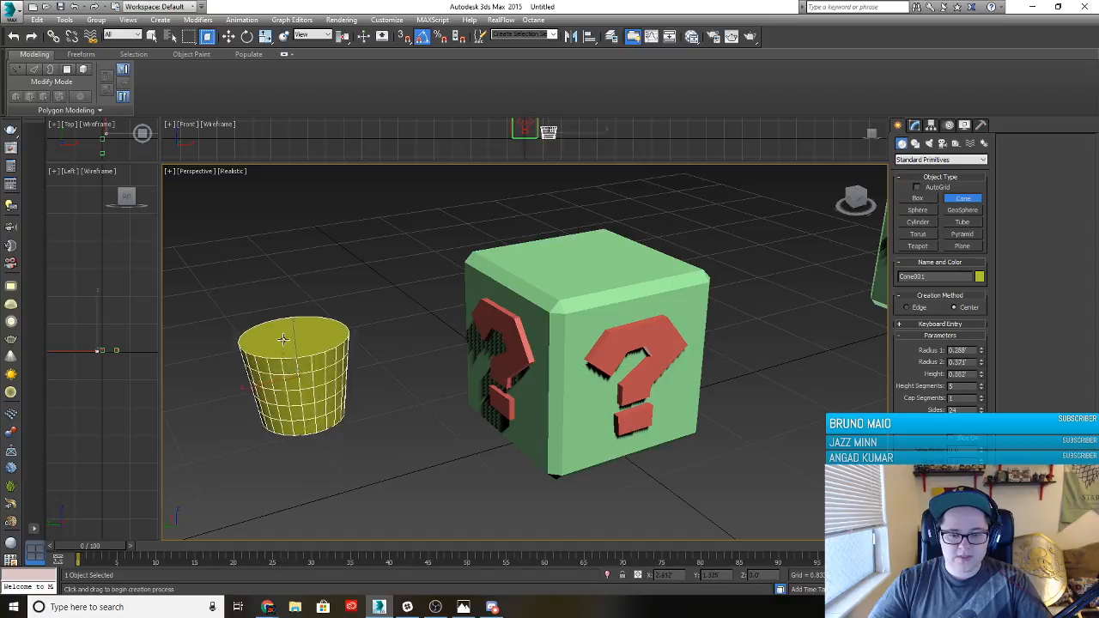
{"action": "right_click", "coordinate": [358, 408]}
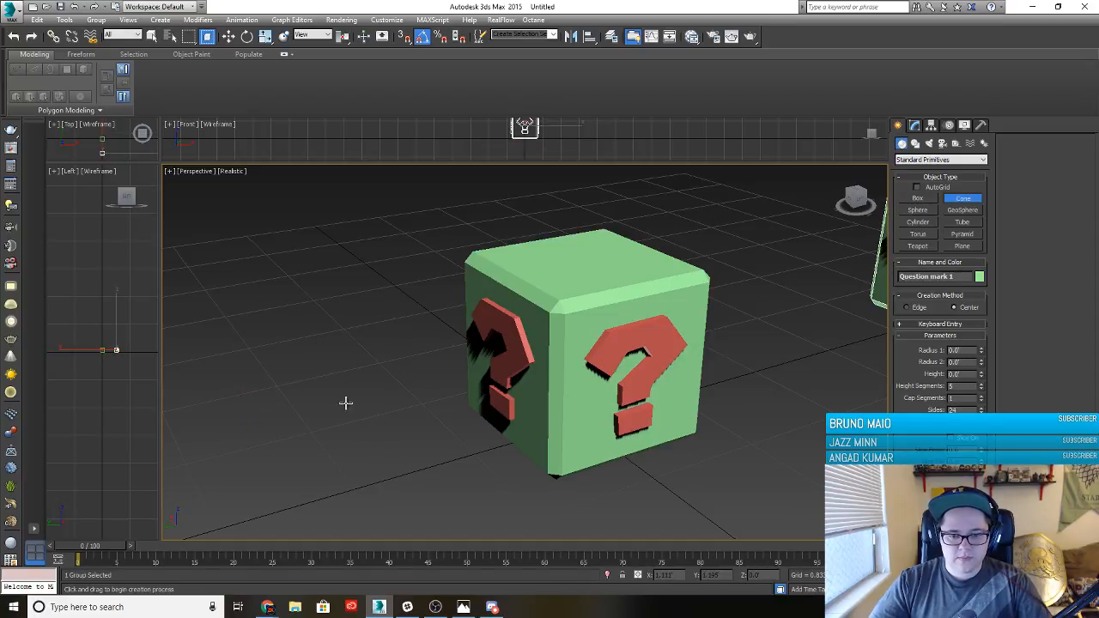
Draw a pointed cone beside the original block with a base radius of about 0.208' and reduce its height to about 0.441'
{"action": "left_click_drag", "start_coordinate": [319, 422], "coordinate": [296, 434]}
{"action": "left_click", "coordinate": [298, 421]}
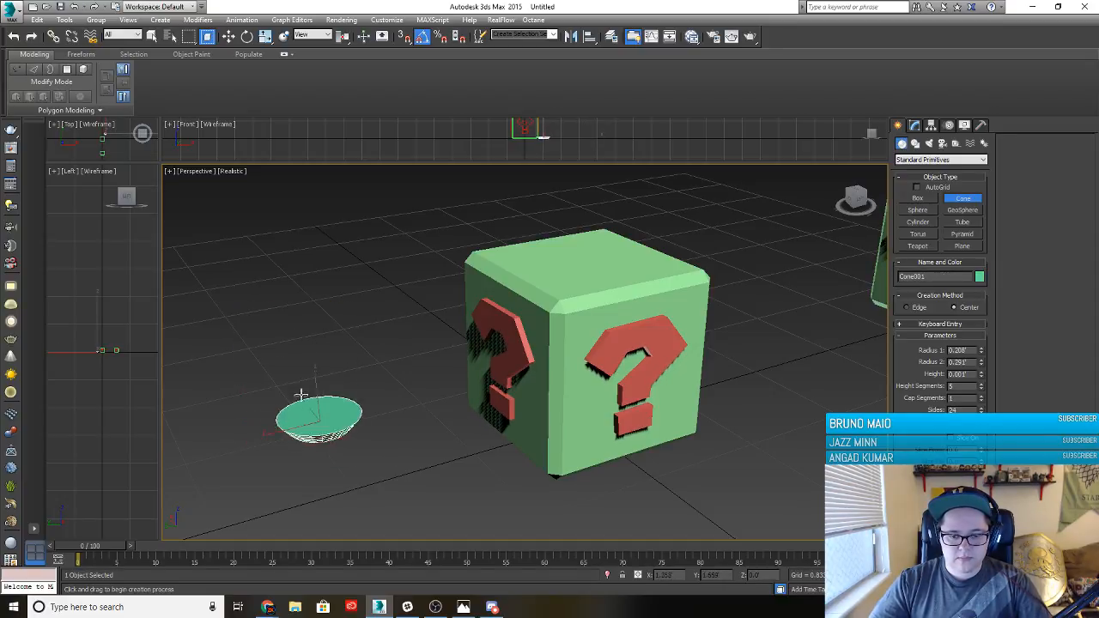
{"action": "left_click", "coordinate": [291, 280]}
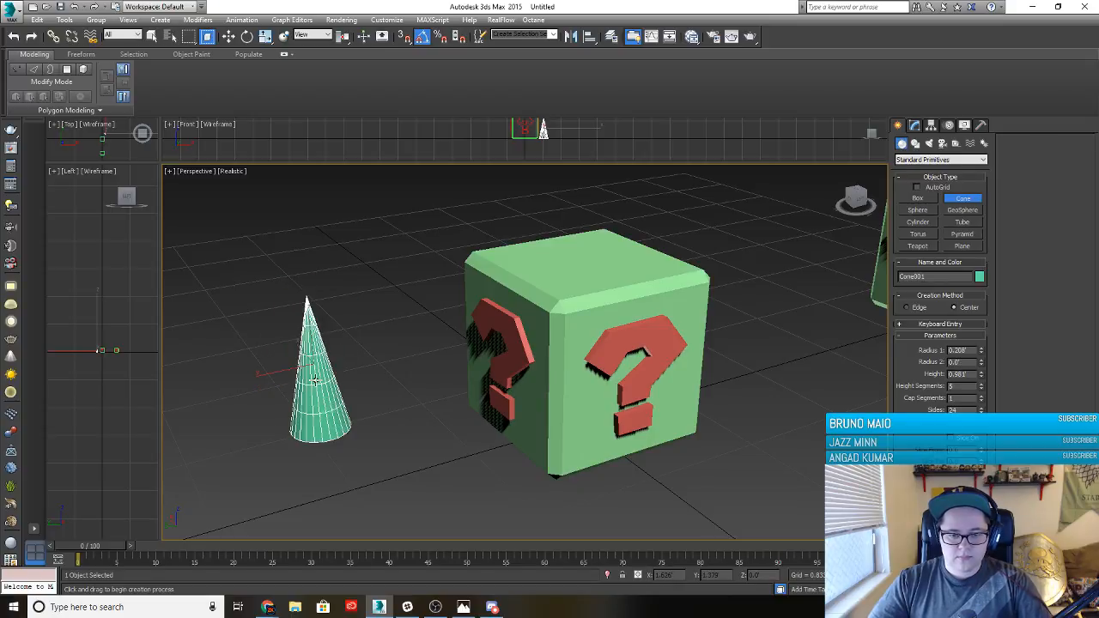
{"action": "middle_click_drag", "start_coordinate": [282, 421], "coordinate": [378, 444], "text": "alt"}
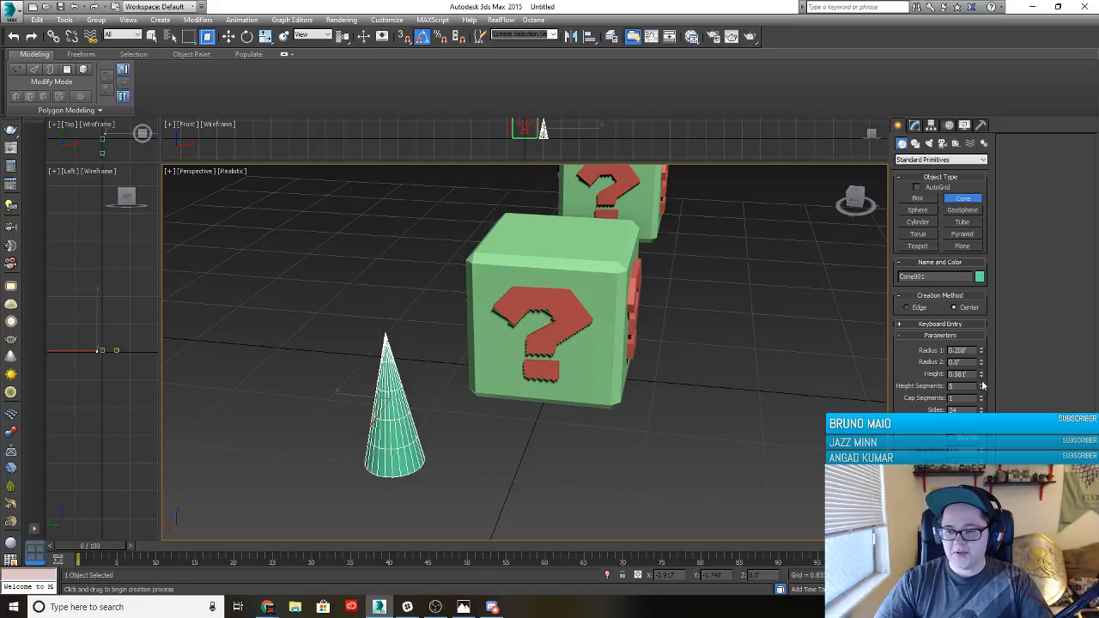
{"action": "left_click_drag", "start_coordinate": [981, 376], "coordinate": [992, 407]}
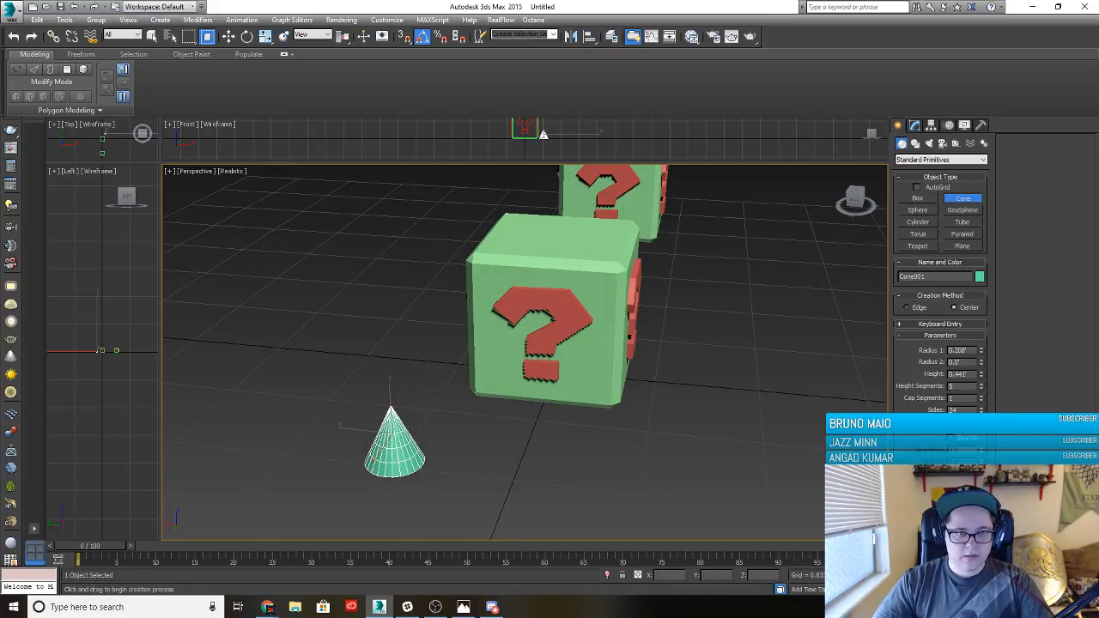
Move the cone to the ground close in front of the original block and scale it uniformly to about 32.264 percent
{"action": "key", "text": "w"}
{"action": "left_click_drag", "start_coordinate": [242, 356], "coordinate": [461, 484]}
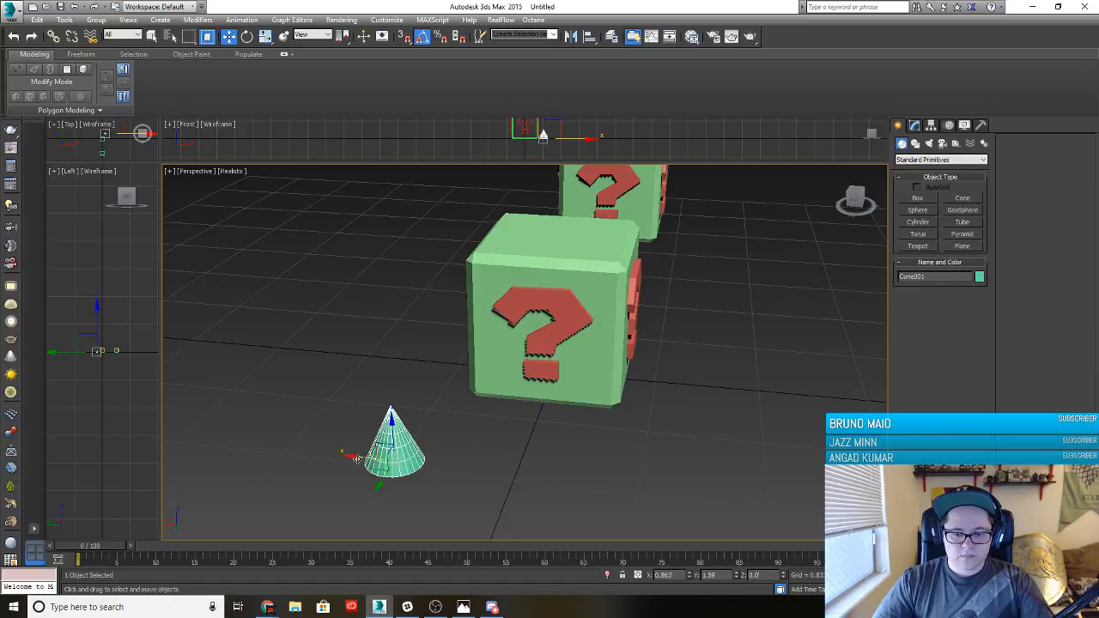
{"action": "left_click_drag", "start_coordinate": [397, 470], "coordinate": [614, 522]}
{"action": "key", "text": "r"}
{"action": "scroll", "coordinate": [574, 464], "scroll_direction": "up", "scroll_amount": 4}
{"action": "scroll", "coordinate": [541, 451], "scroll_direction": "up", "scroll_amount": 4}
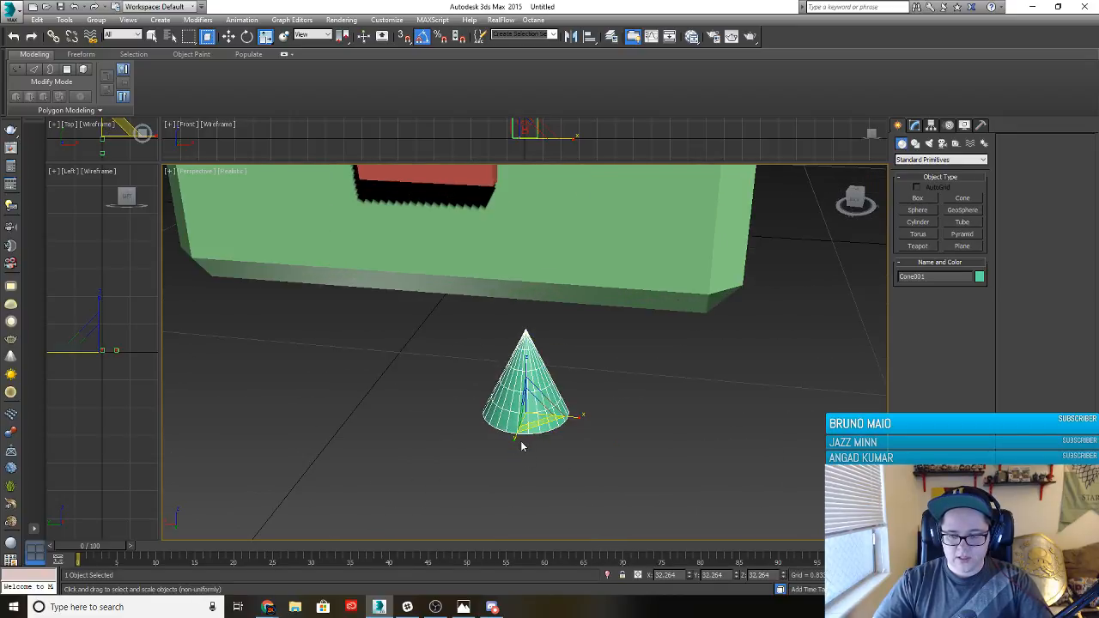
Reduce the cone's number of sides to 12
{"action": "left_click", "coordinate": [915, 126]}
{"action": "scroll", "coordinate": [684, 400], "scroll_direction": "up", "scroll_amount": 4}
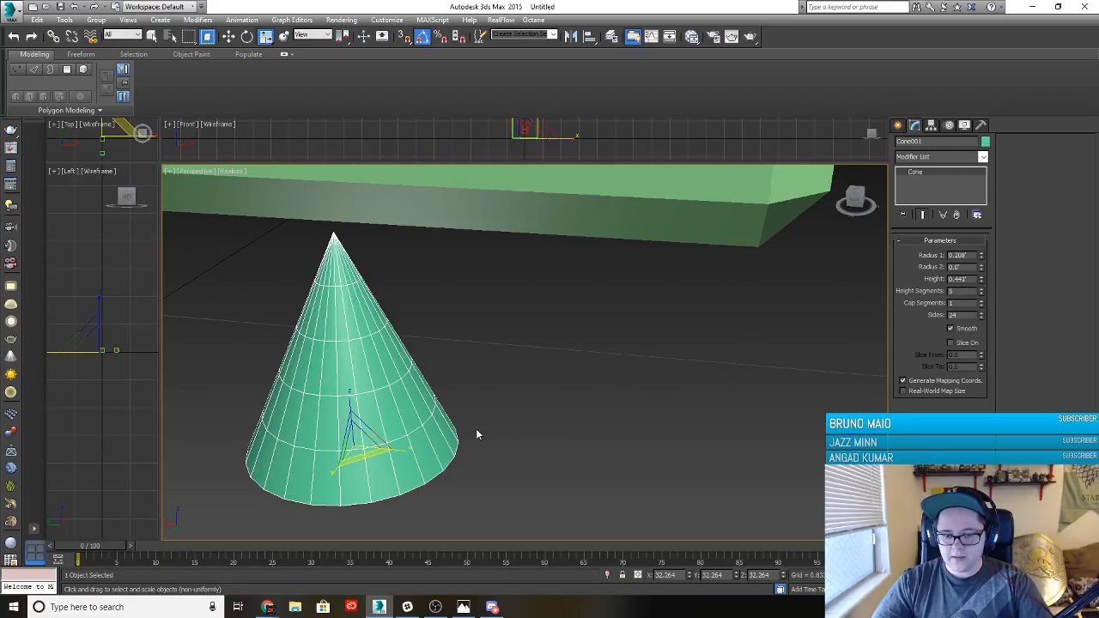
{"action": "middle_click_drag", "start_coordinate": [411, 446], "coordinate": [470, 416], "text": "alt"}
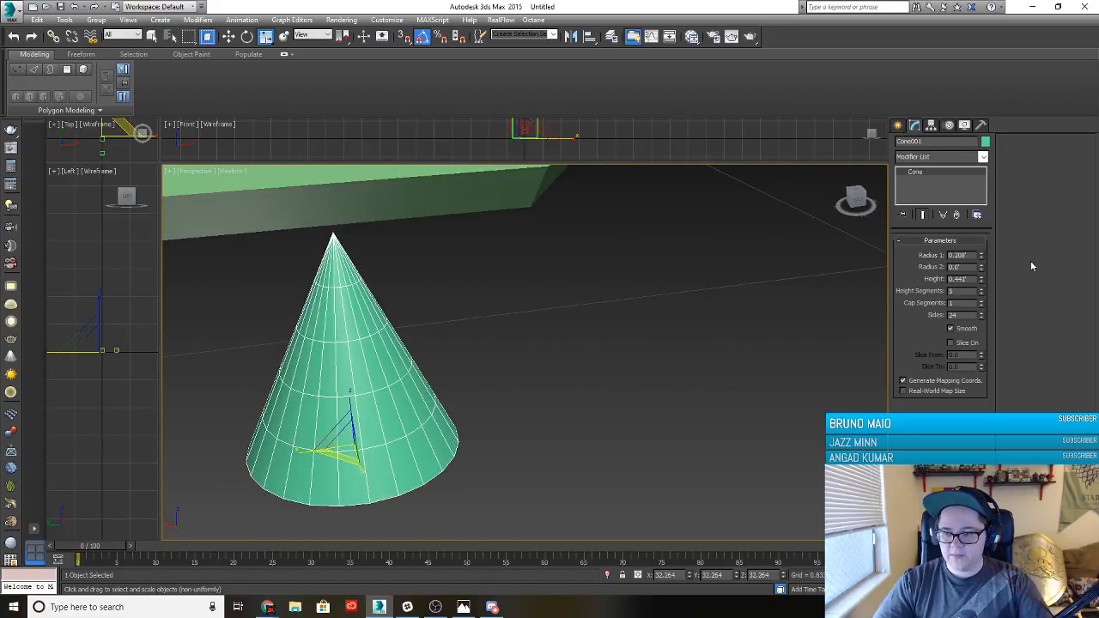
{"action": "left_click", "coordinate": [981, 317]}
{"action": "left_click", "coordinate": [982, 317]}
{"action": "left_click", "coordinate": [982, 317]}
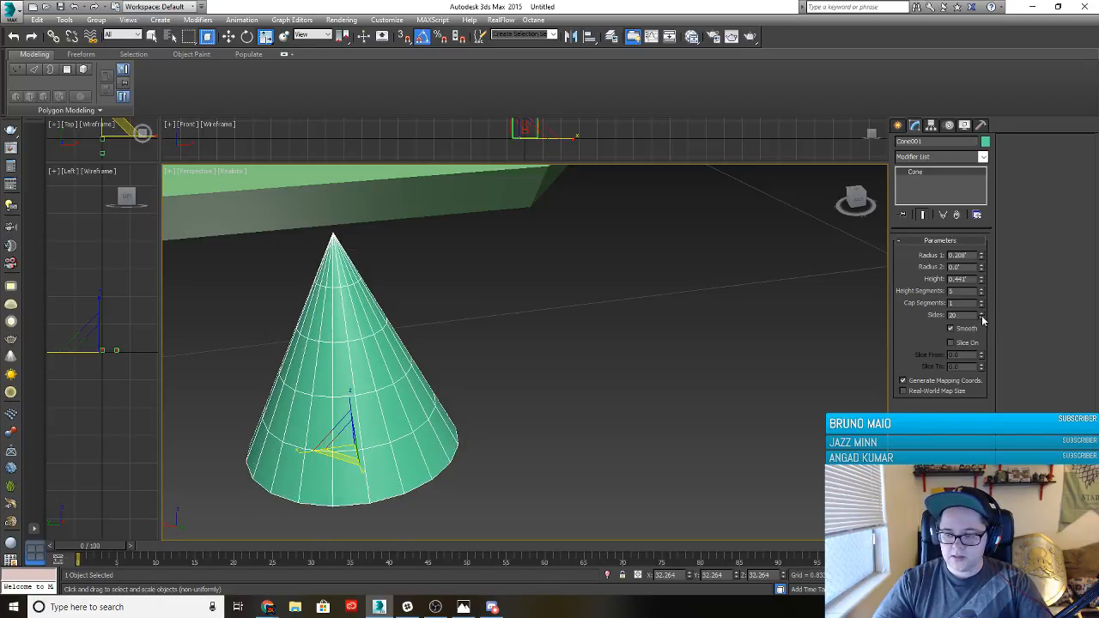
{"action": "left_click", "coordinate": [981, 316]}
{"action": "left_click", "coordinate": [982, 316]}
{"action": "left_click", "coordinate": [981, 317]}
{"action": "left_click", "coordinate": [981, 316]}
{"action": "left_click", "coordinate": [981, 316]}
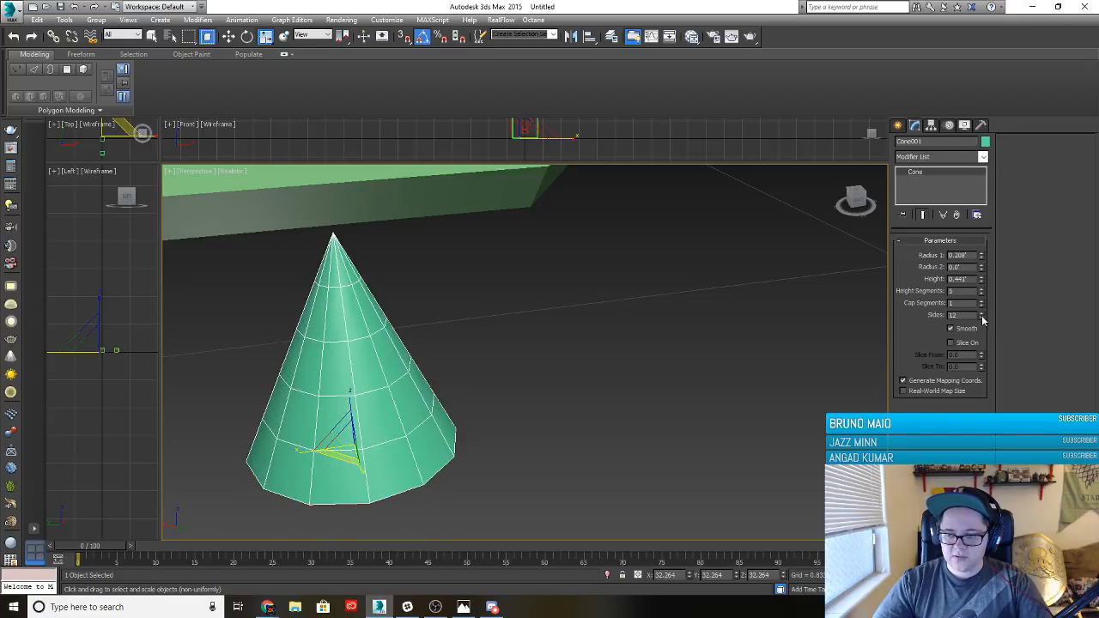
Reduce the cone's height segments to 1
{"action": "middle_click_drag", "start_coordinate": [423, 394], "coordinate": [371, 415], "text": "alt"}
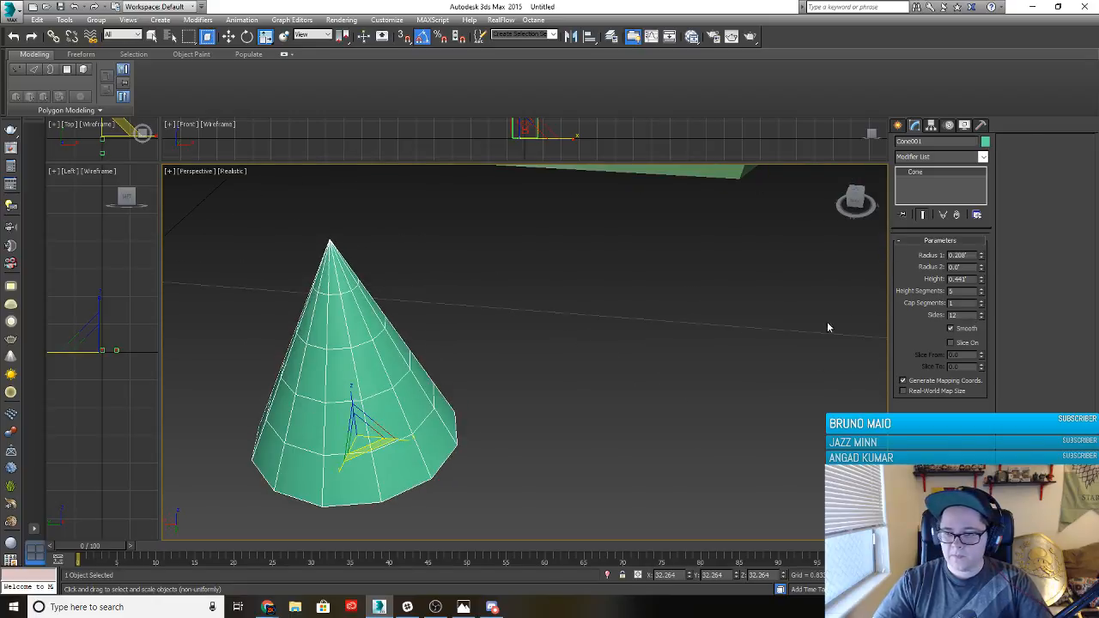
{"action": "left_click", "coordinate": [981, 294]}
{"action": "left_click", "coordinate": [981, 293]}
{"action": "left_click", "coordinate": [981, 294]}
{"action": "left_click", "coordinate": [982, 293]}
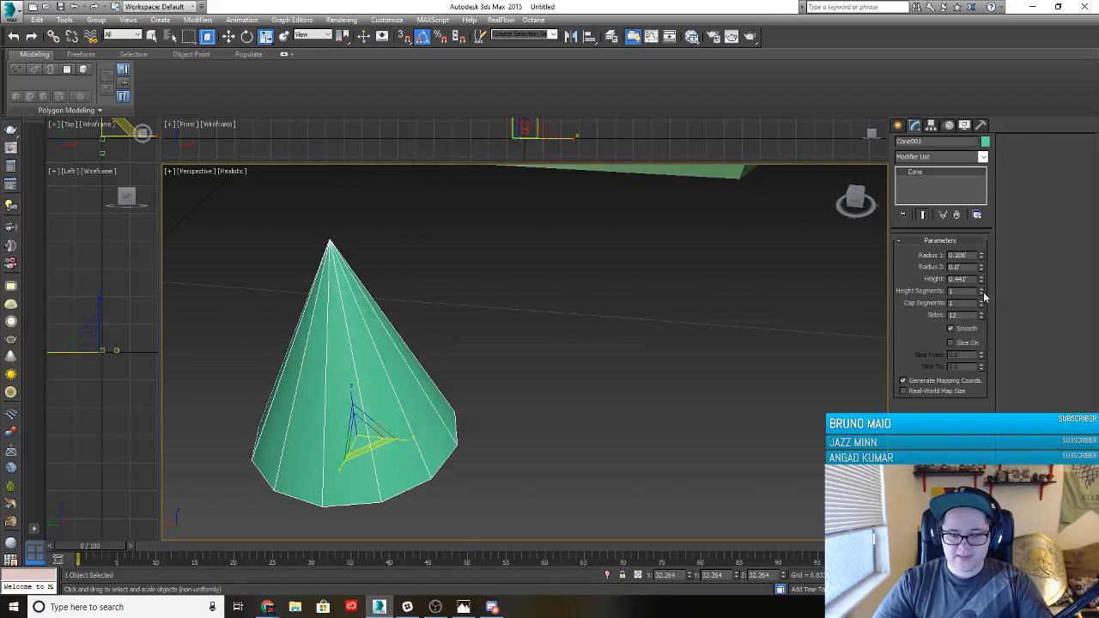
{"action": "middle_click_drag", "start_coordinate": [496, 377], "coordinate": [400, 378], "text": "alt"}
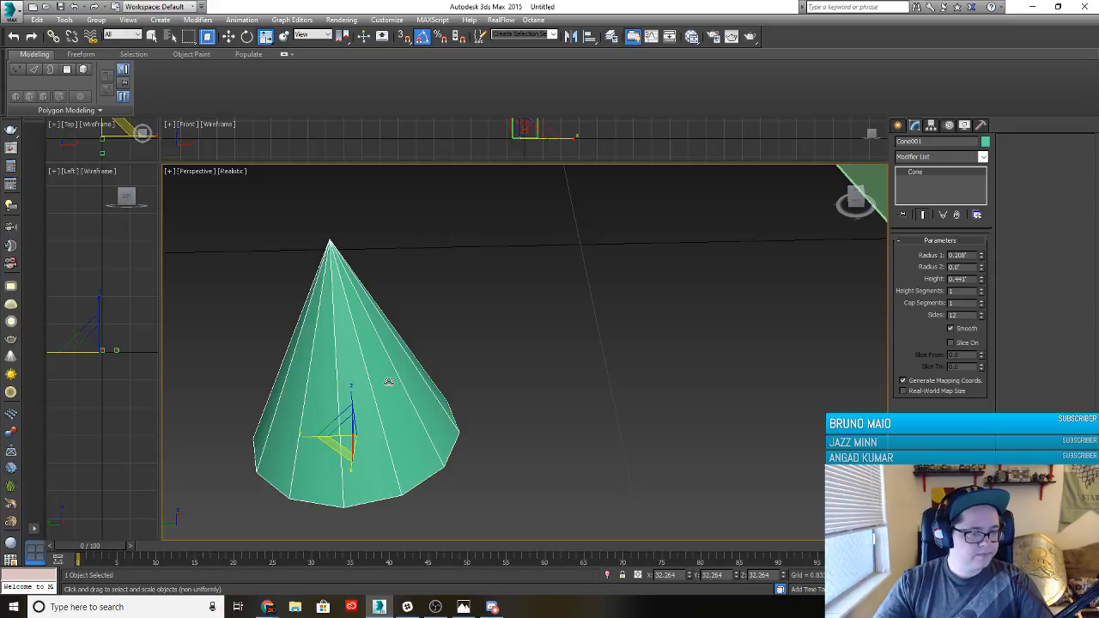
Move the cone close in front of the block's question mark face, near a lower corner, at about X -0.393', Y 0.691', Z 0.189'
{"action": "scroll", "coordinate": [382, 351], "scroll_direction": "down", "scroll_amount": 4}
{"action": "key", "text": "w"}
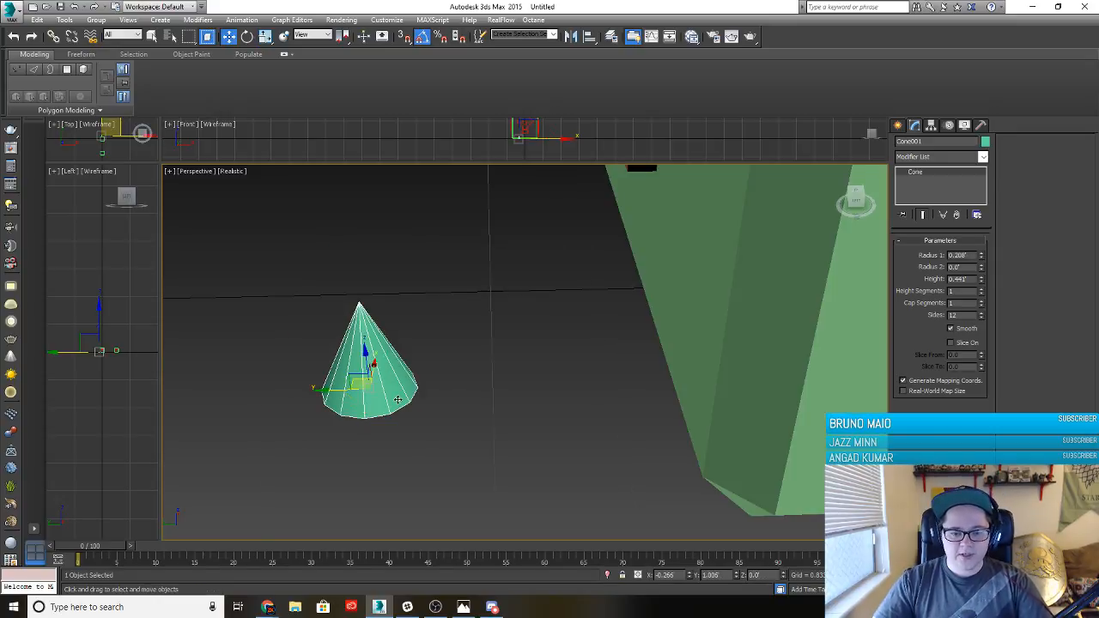
{"action": "middle_click_drag", "start_coordinate": [352, 412], "coordinate": [340, 432], "text": "alt"}
{"action": "scroll", "coordinate": [340, 431], "scroll_direction": "down", "scroll_amount": 2}
{"action": "left_click_drag", "start_coordinate": [344, 396], "coordinate": [490, 386]}
{"action": "mouse_move", "coordinate": [494, 386]}
{"action": "middle_mouse_down", "text": "alt"}
{"action": "mouse_move", "coordinate": [543, 352]}
{"action": "mouse_move", "coordinate": [511, 374]}
{"action": "middle_mouse_up", "text": "alt"}
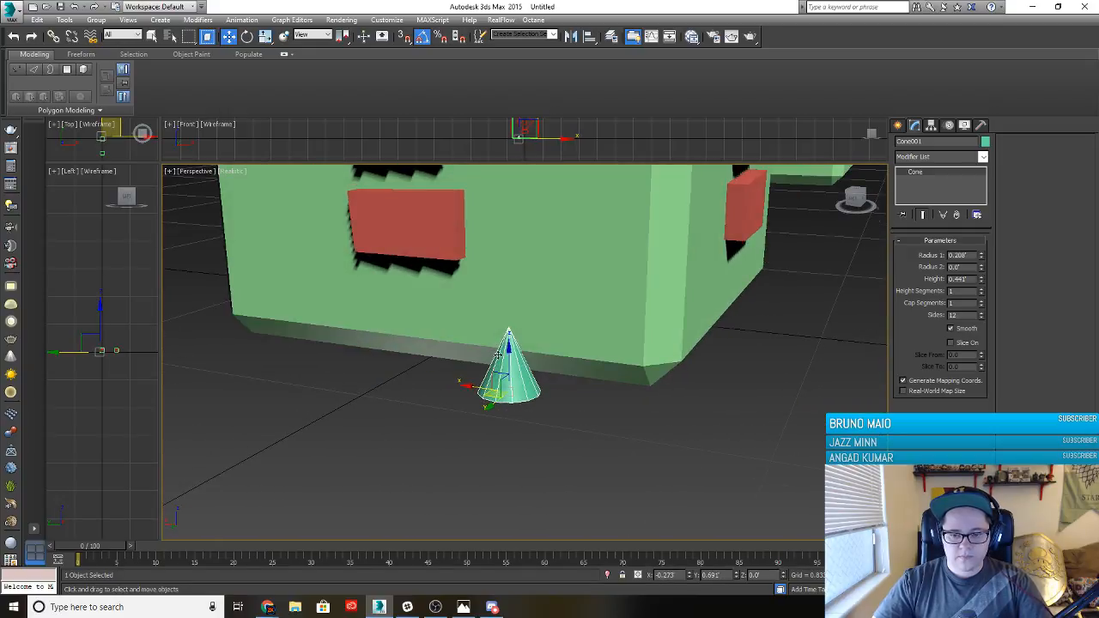
{"action": "left_click_drag", "start_coordinate": [508, 349], "coordinate": [508, 259]}
{"action": "middle_click_drag", "start_coordinate": [459, 376], "coordinate": [494, 358], "text": "alt"}
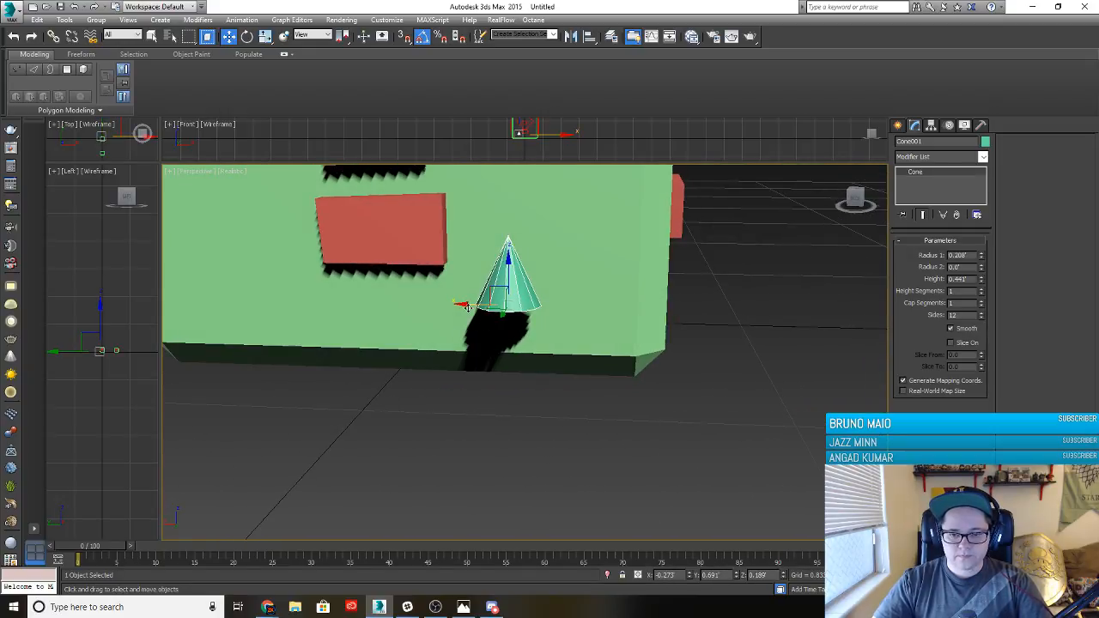
{"action": "left_click_drag", "start_coordinate": [464, 306], "coordinate": [559, 346]}
Rotate the cone about the X axis so its tip points away from the block, and nudge it to about X -0.409', Z 0.218'
{"action": "key", "text": "e"}
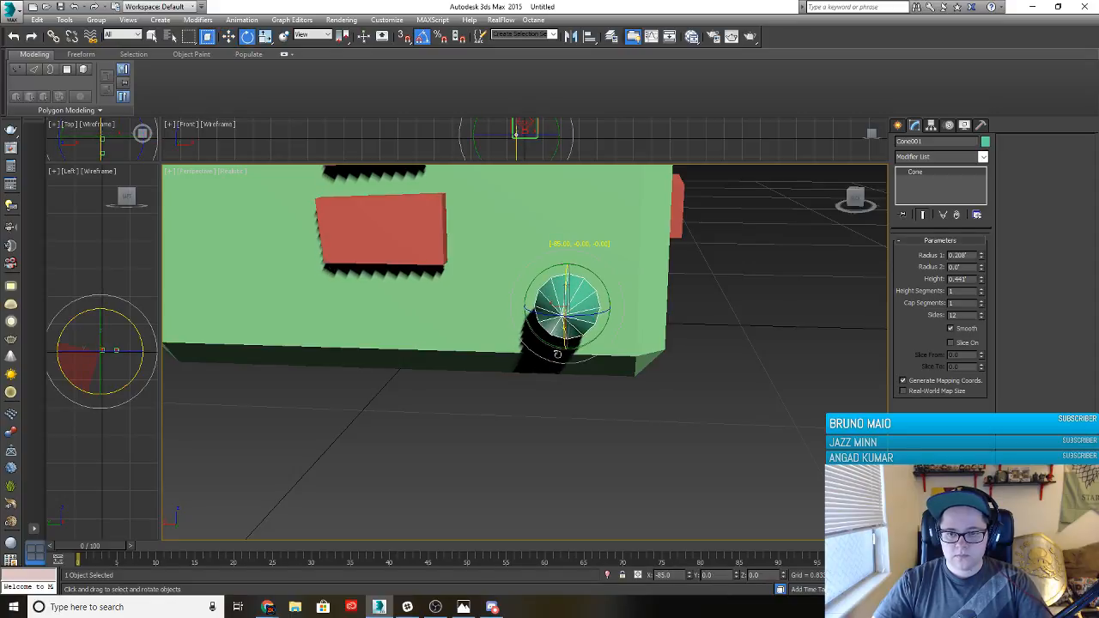
{"action": "left_click", "coordinate": [596, 368]}
{"action": "middle_click_drag", "start_coordinate": [595, 369], "coordinate": [564, 371], "text": "alt"}
{"action": "left_click", "coordinate": [562, 377]}
{"action": "key", "text": "w"}
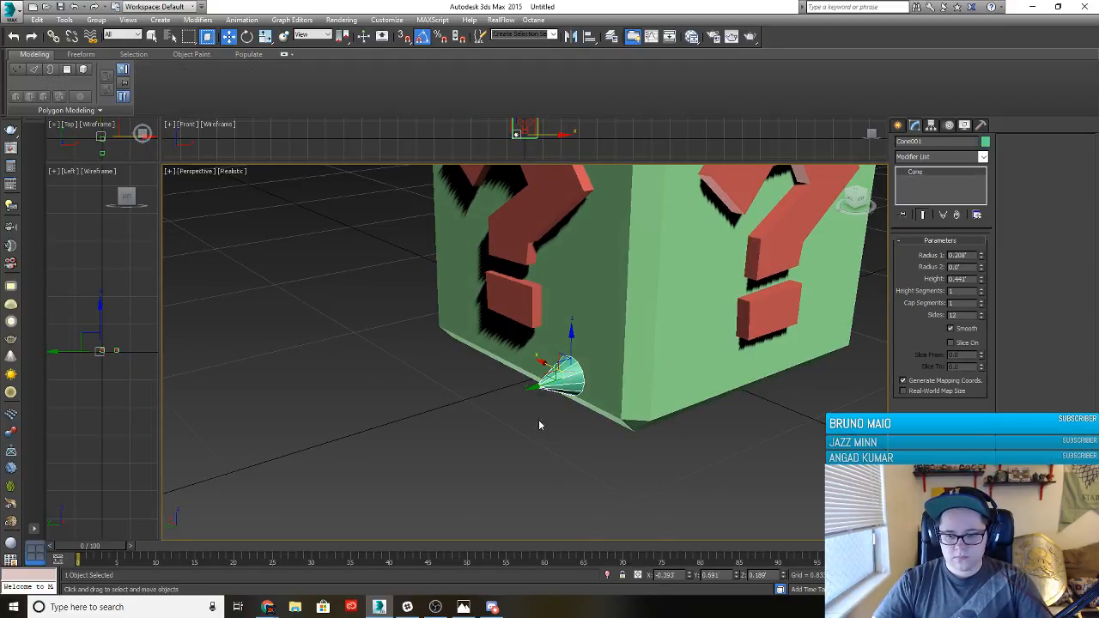
{"action": "middle_click_drag", "start_coordinate": [539, 424], "coordinate": [565, 421], "text": "alt"}
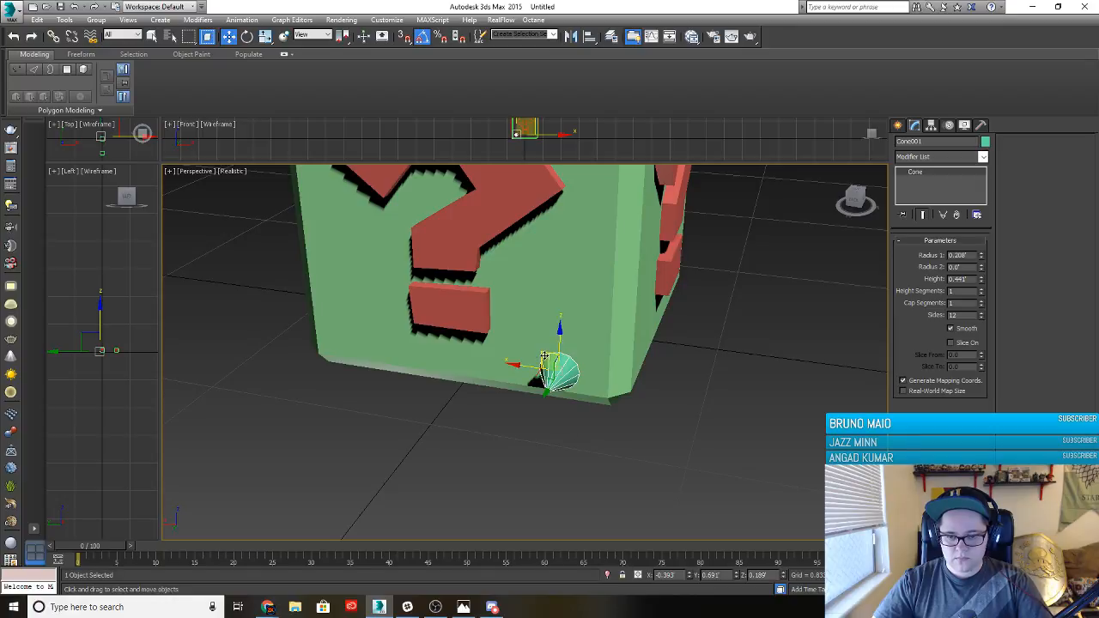
Examine the cone's position relative to the block in the front, left, bottom and perspective views
{"action": "key", "text": "f"}
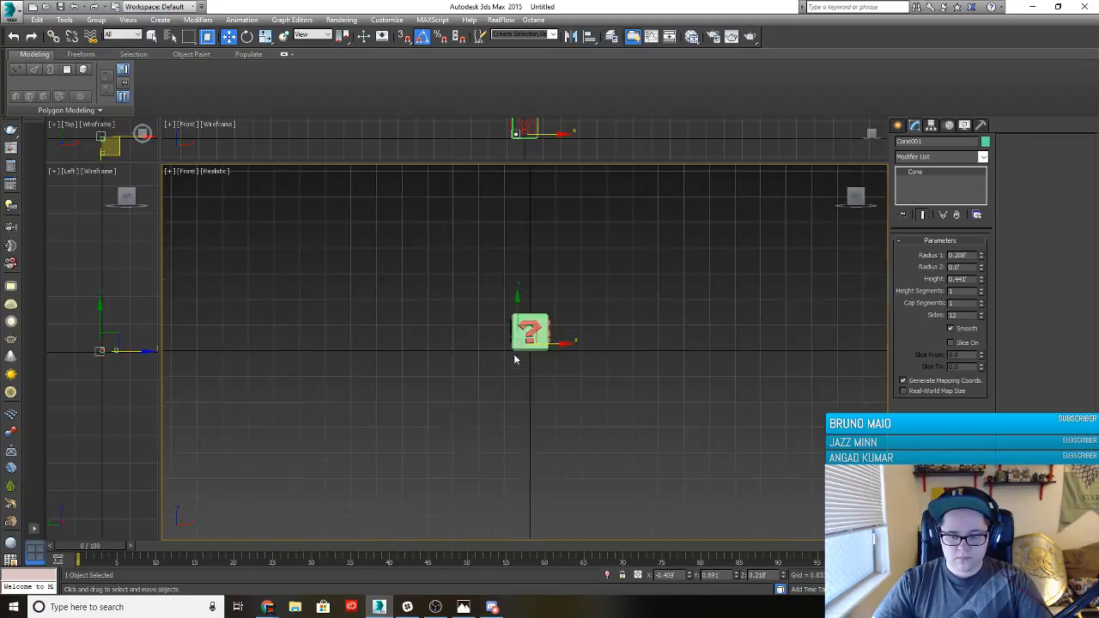
{"action": "scroll", "coordinate": [514, 355], "scroll_direction": "up", "scroll_amount": 5}
{"action": "key", "text": "l"}
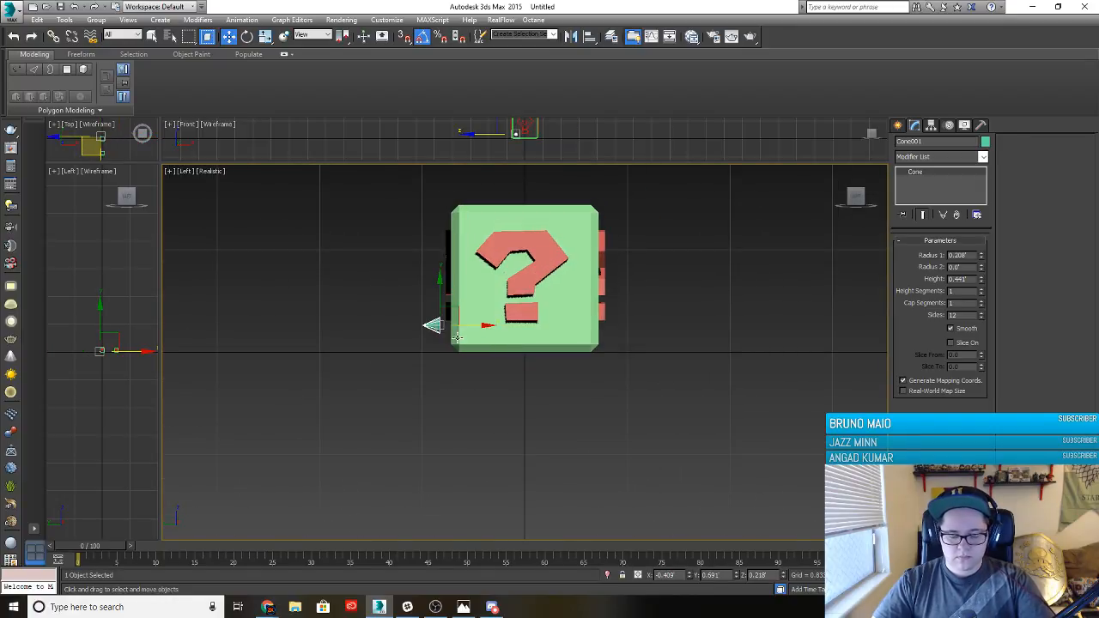
{"action": "key", "text": "r"}
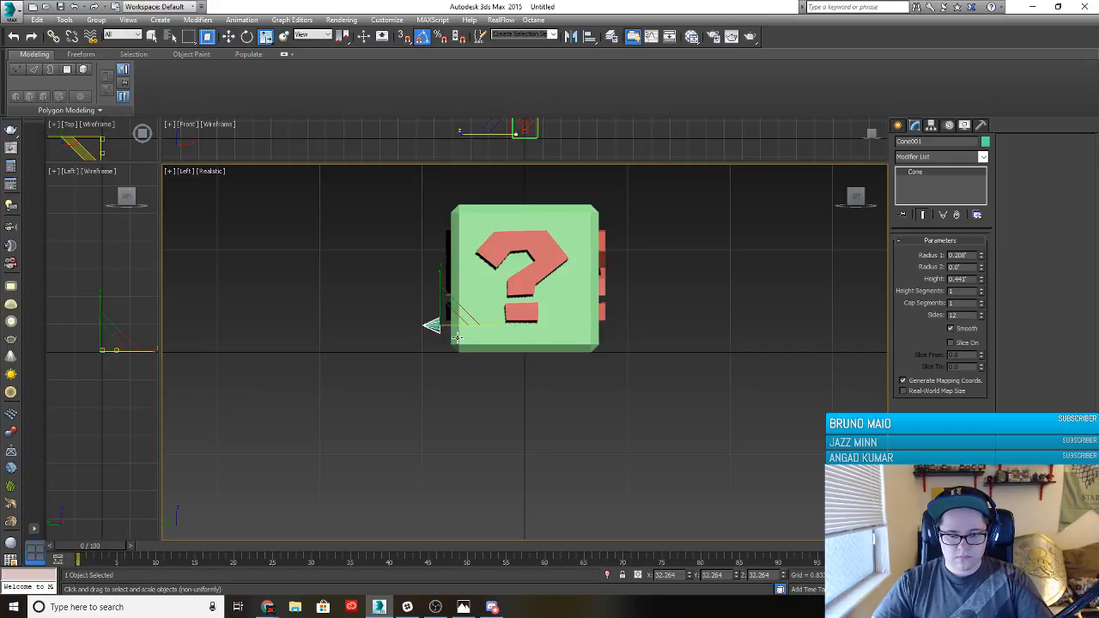
{"action": "key", "text": "b"}
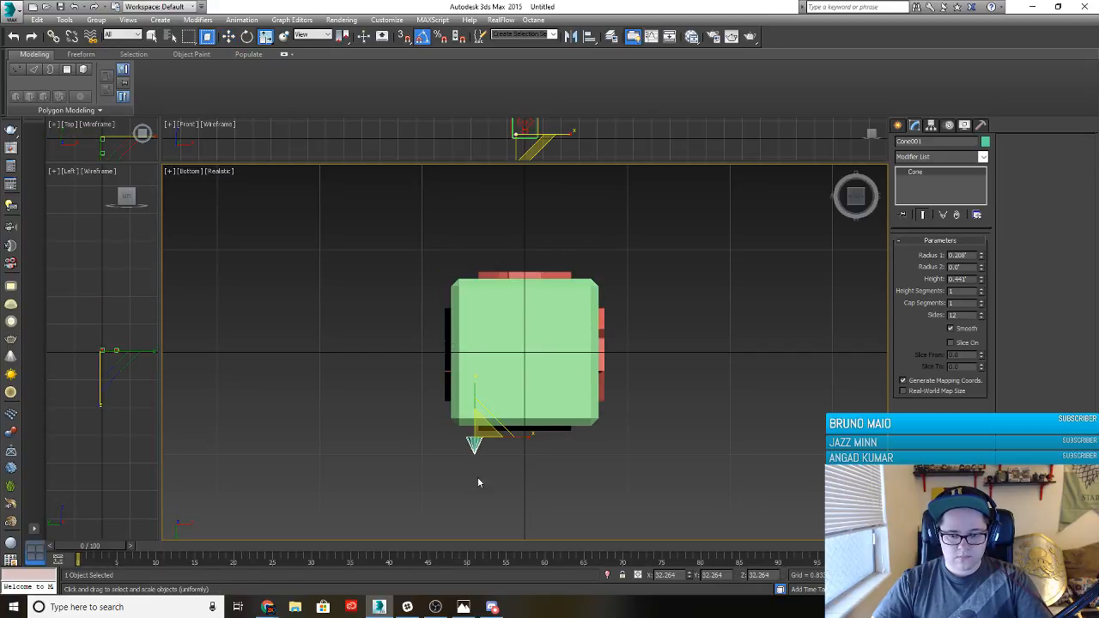
{"action": "key", "text": "p"}
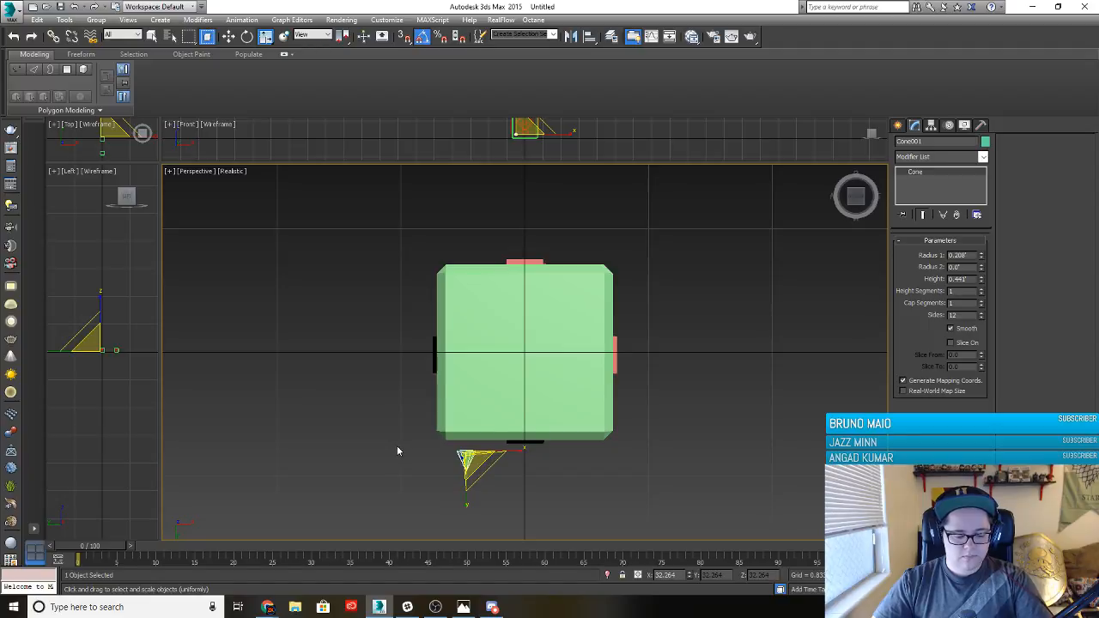
{"action": "key", "text": "z"}
{"action": "scroll", "coordinate": [530, 422], "scroll_direction": "down", "scroll_amount": 8}
{"action": "middle_click_drag", "start_coordinate": [529, 363], "coordinate": [479, 458], "text": "alt"}
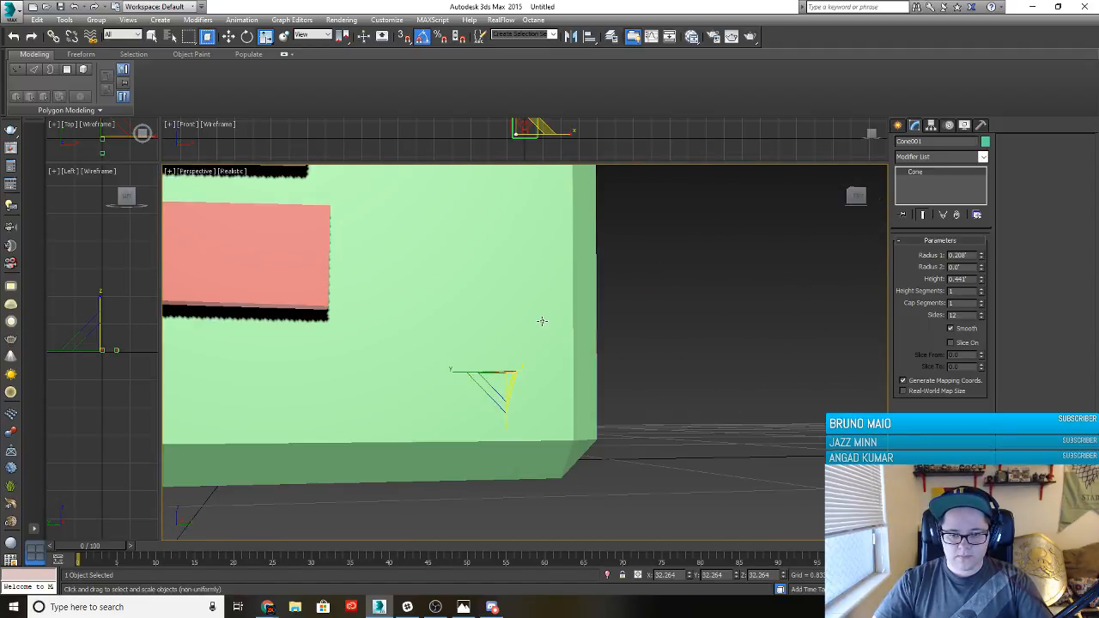
{"action": "middle_click_drag", "start_coordinate": [542, 322], "coordinate": [326, 370], "text": "alt"}
Move the cone along Y to about 0.598' so its base sits against the block's face
{"action": "key", "text": "w"}
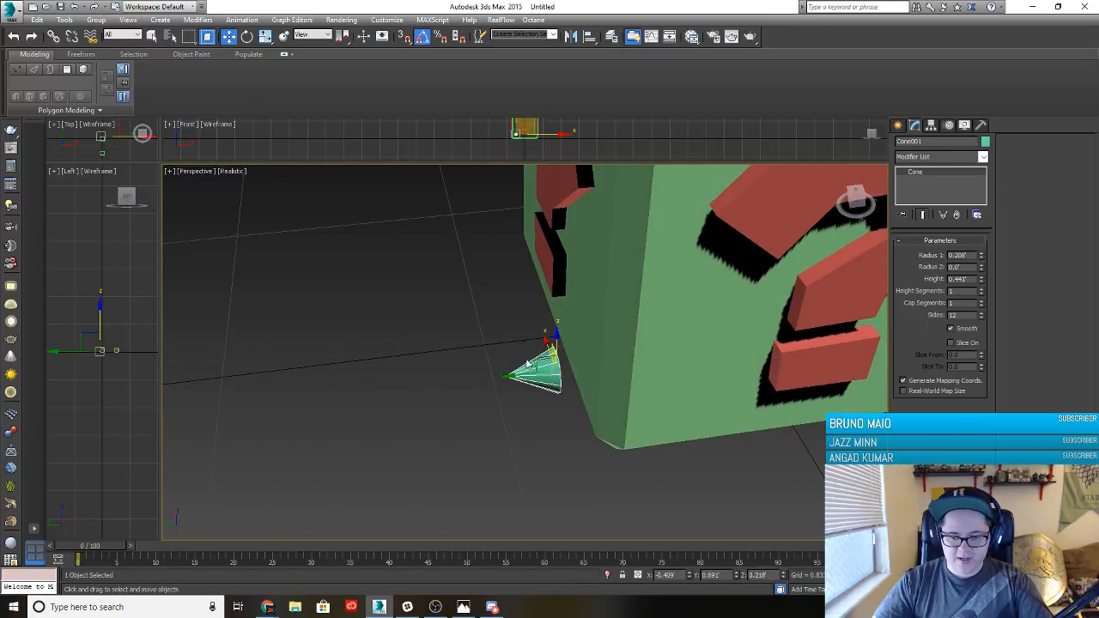
{"action": "left_click_drag", "start_coordinate": [528, 365], "coordinate": [540, 378]}
{"action": "scroll", "coordinate": [524, 403], "scroll_direction": "down", "scroll_amount": 5}
{"action": "left_click", "coordinate": [516, 416]}
{"action": "middle_click_drag", "start_coordinate": [506, 419], "coordinate": [467, 384], "text": "alt"}
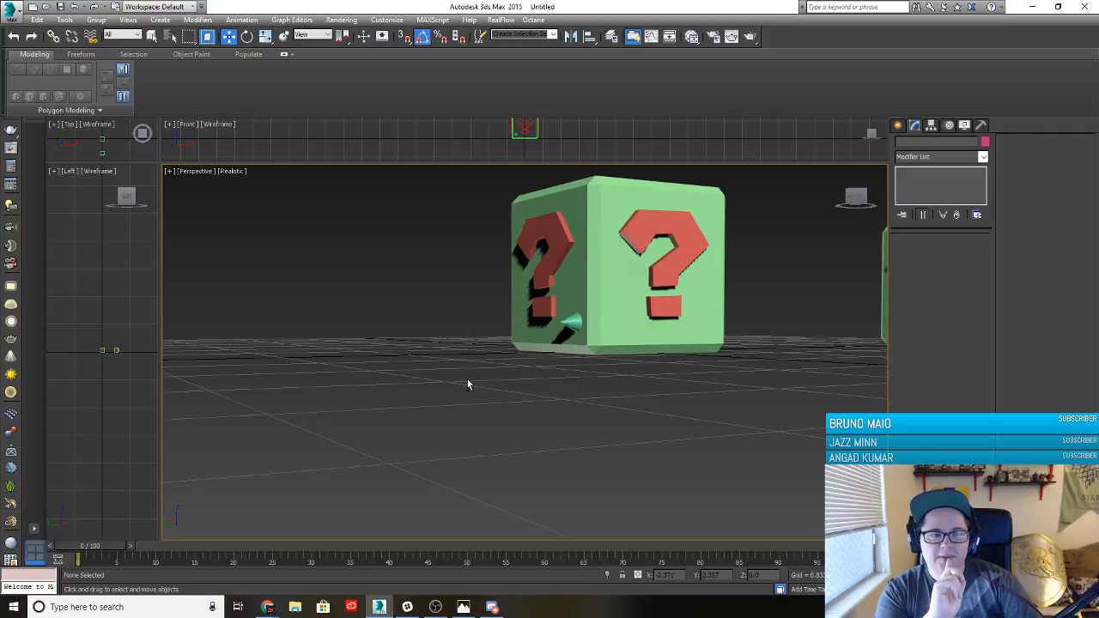
Adjust the cone within the lower corner of the face to about X -0.398', Z 0.189'
{"action": "middle_click_drag", "start_coordinate": [486, 349], "coordinate": [516, 344], "text": "alt"}
{"action": "scroll", "coordinate": [520, 349], "scroll_direction": "up", "scroll_amount": 3}
{"action": "left_click", "coordinate": [631, 345]}
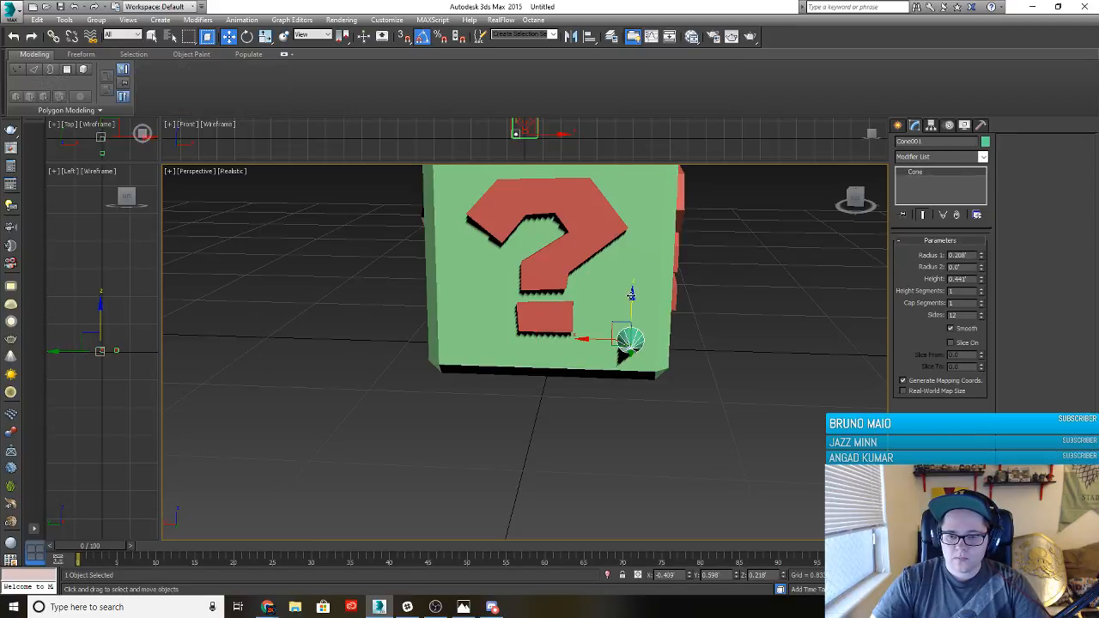
{"action": "left_click_drag", "start_coordinate": [632, 297], "coordinate": [631, 303]}
{"action": "left_click_drag", "start_coordinate": [586, 344], "coordinate": [583, 345]}
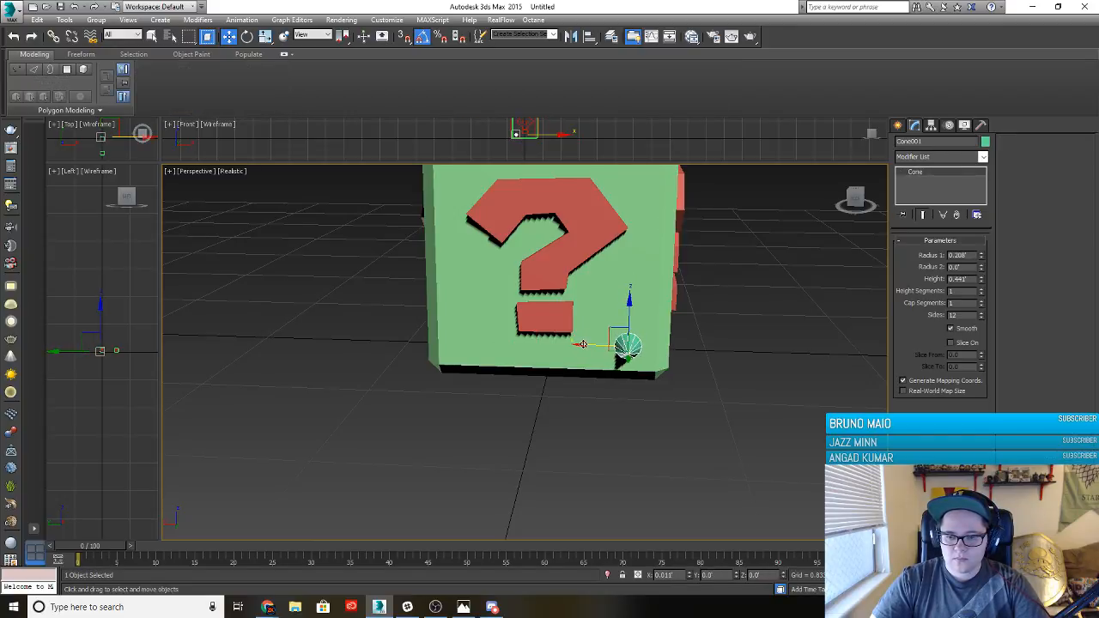
{"action": "left_click", "coordinate": [634, 425]}
{"action": "left_click", "coordinate": [631, 337]}
{"action": "left_click", "coordinate": [644, 435]}
{"action": "middle_click_drag", "start_coordinate": [645, 439], "coordinate": [583, 419], "text": "alt"}
{"action": "left_click", "coordinate": [618, 354]}
{"action": "left_click", "coordinate": [620, 353]}
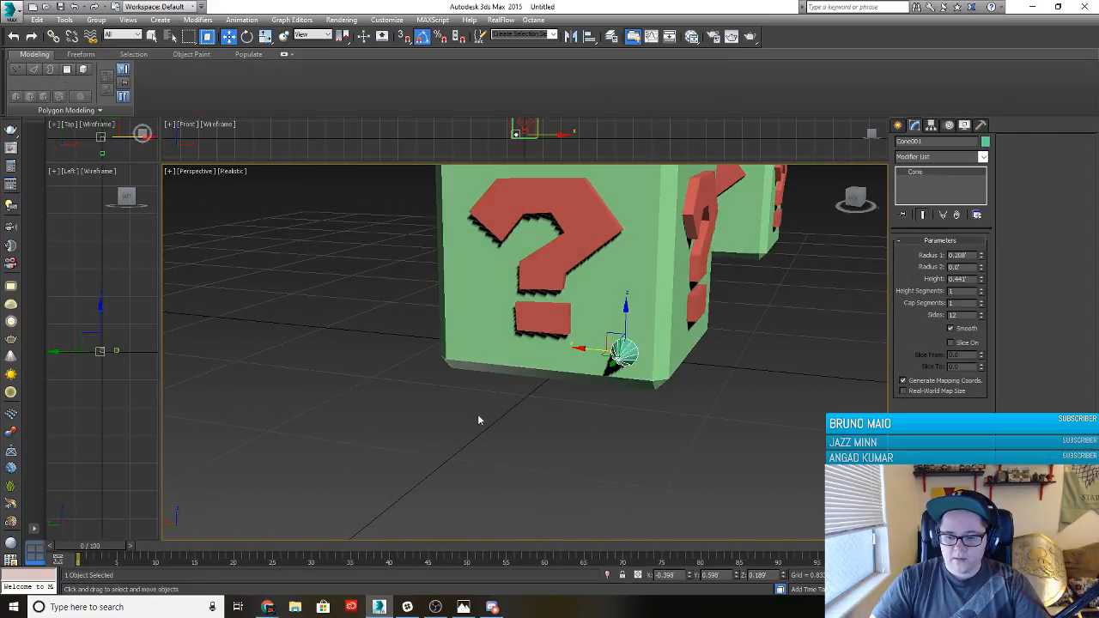
Clone the cone as a copy to the opposite lower corner of the face and set the copy's X position to 0.398'
{"action": "middle_click_drag", "start_coordinate": [541, 461], "coordinate": [592, 448], "text": "alt"}
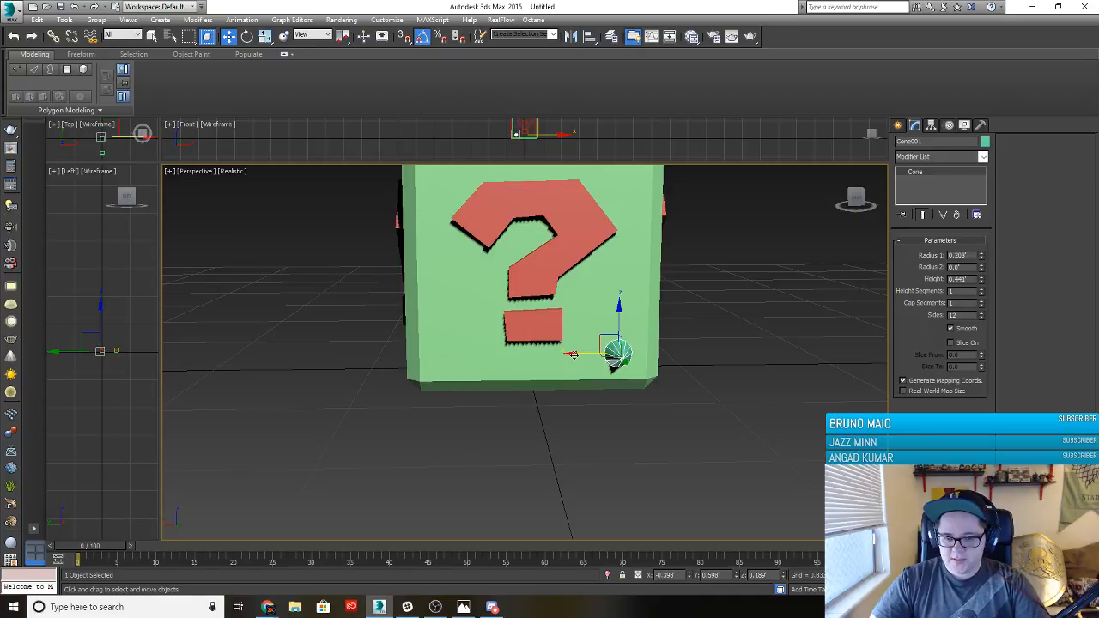
{"action": "left_click_drag", "start_coordinate": [571, 354], "coordinate": [401, 355], "text": "shift"}
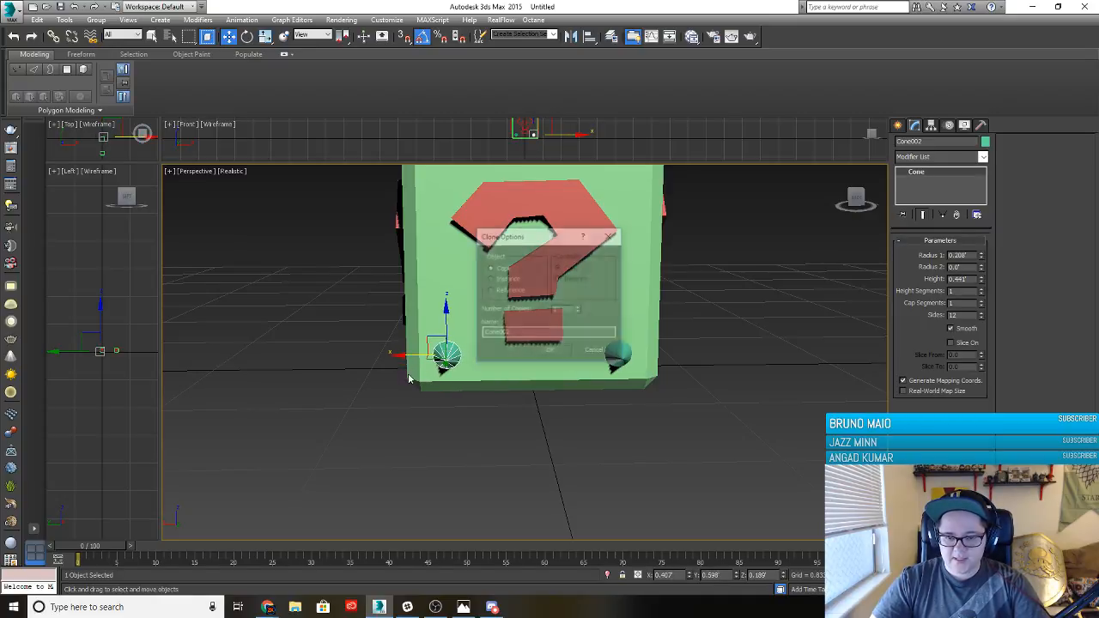
{"action": "left_click", "coordinate": [551, 353]}
{"action": "left_click", "coordinate": [617, 354]}
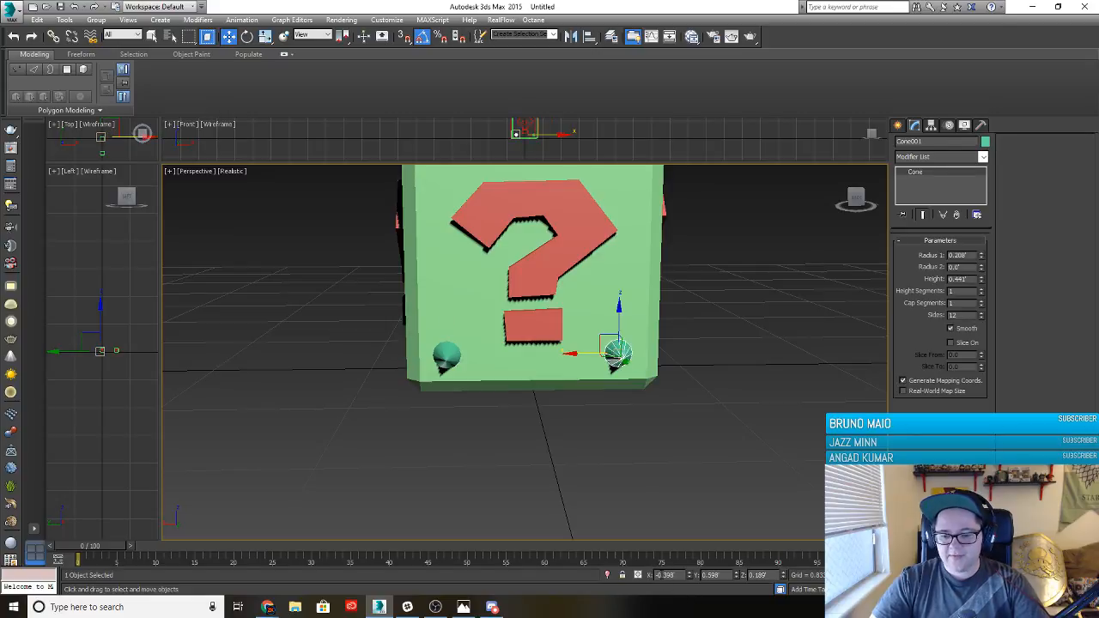
{"action": "left_click", "coordinate": [446, 353]}
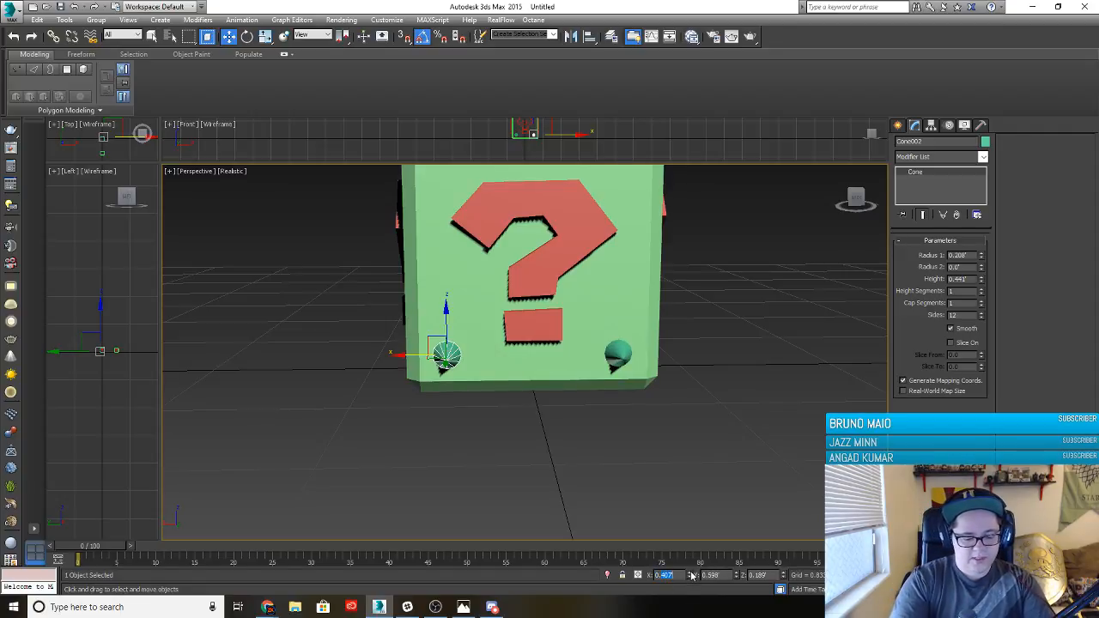
{"action": "key", "text": "Return"}
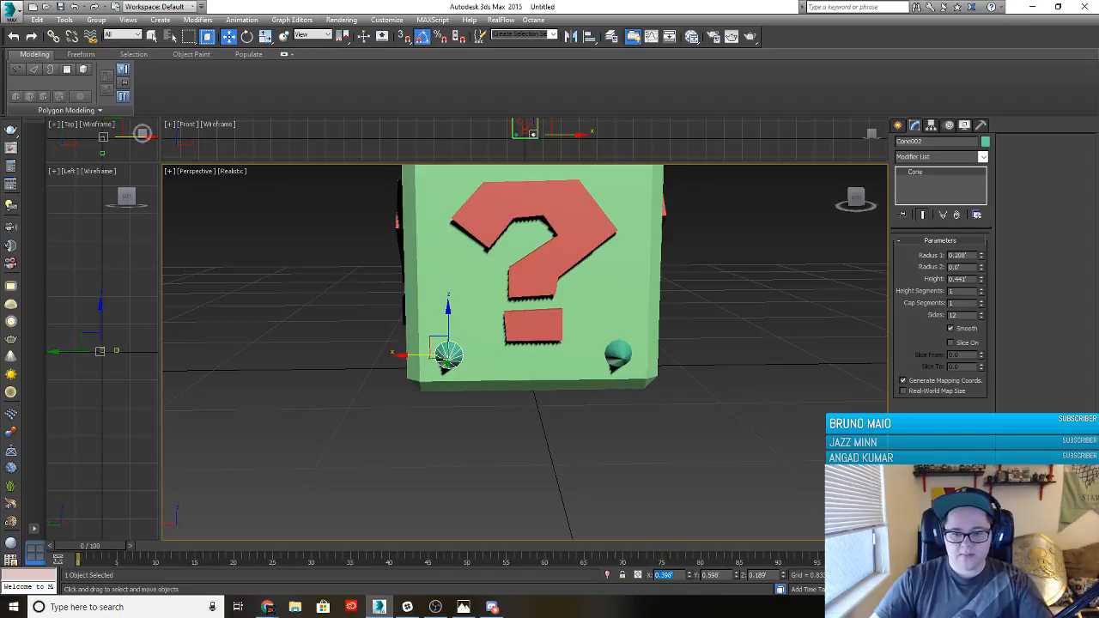
Clone both lower cones as copies about 0.845' upward into the two upper corners of the face
{"action": "middle_click_drag", "start_coordinate": [434, 427], "coordinate": [351, 499]}
{"action": "left_click", "coordinate": [350, 494]}
{"action": "left_click", "coordinate": [363, 402]}
{"action": "left_click", "coordinate": [538, 406]}
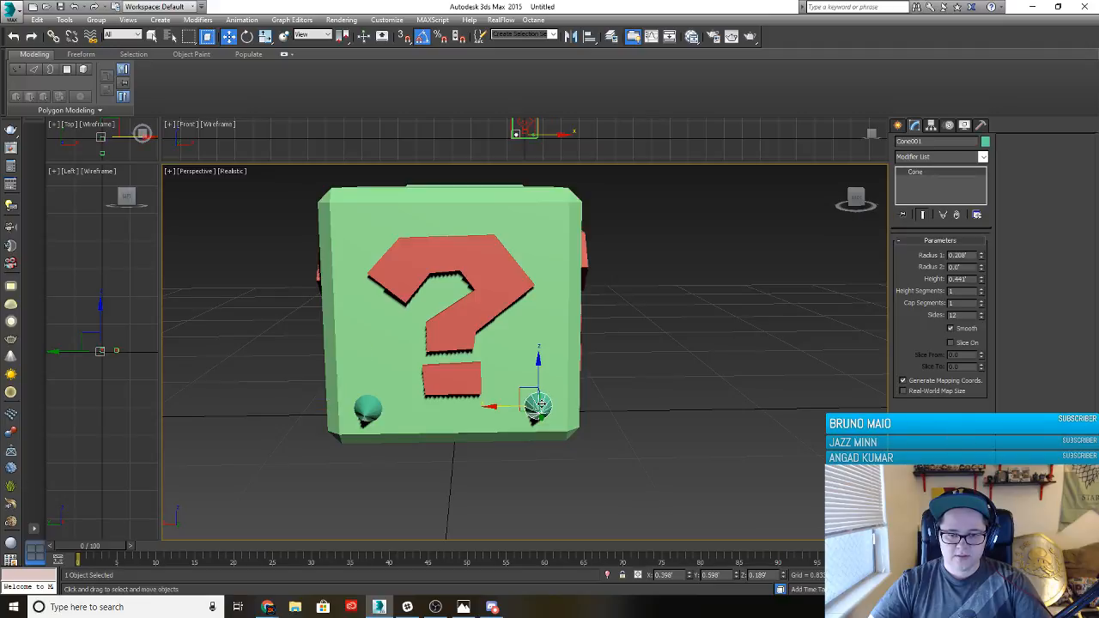
{"action": "left_click", "coordinate": [374, 406], "text": "ctrl"}
{"action": "left_click_drag", "start_coordinate": [454, 360], "coordinate": [461, 184], "text": "shift"}
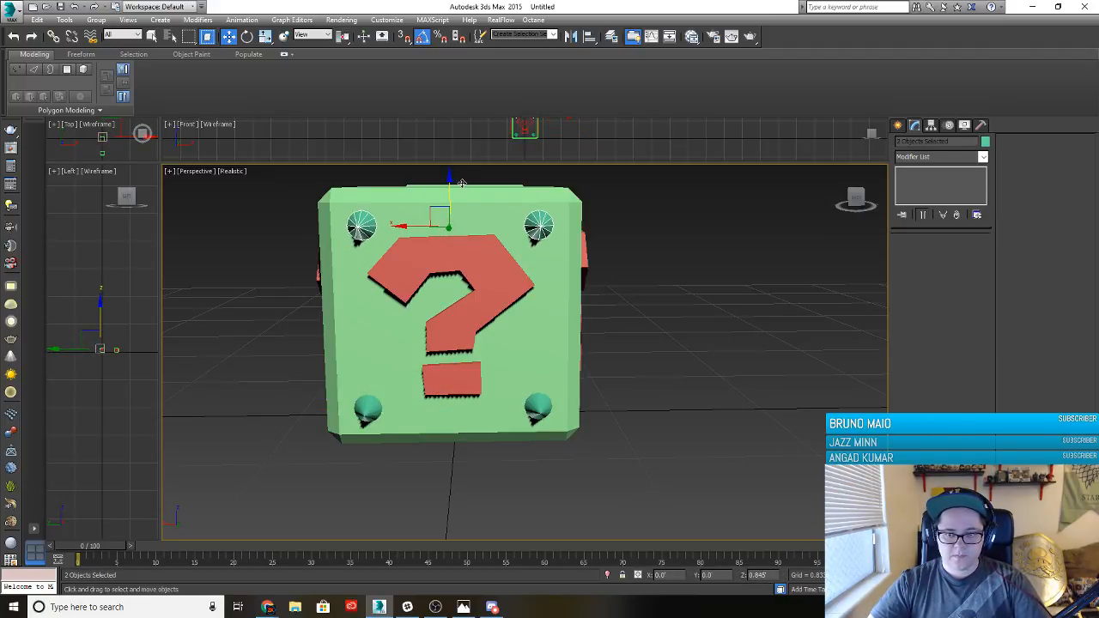
{"action": "left_click", "coordinate": [554, 353]}
{"action": "left_click", "coordinate": [692, 403]}
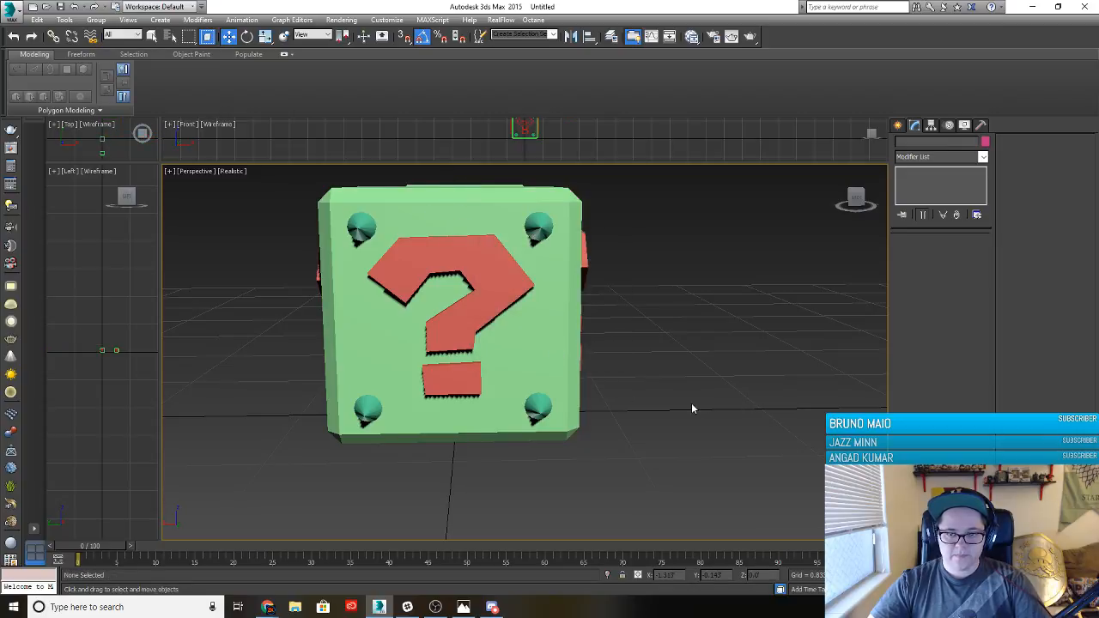
Select the four cones on the block's front face and group them under the name Spikes
{"action": "middle_click_drag", "start_coordinate": [691, 402], "coordinate": [669, 393], "text": "alt"}
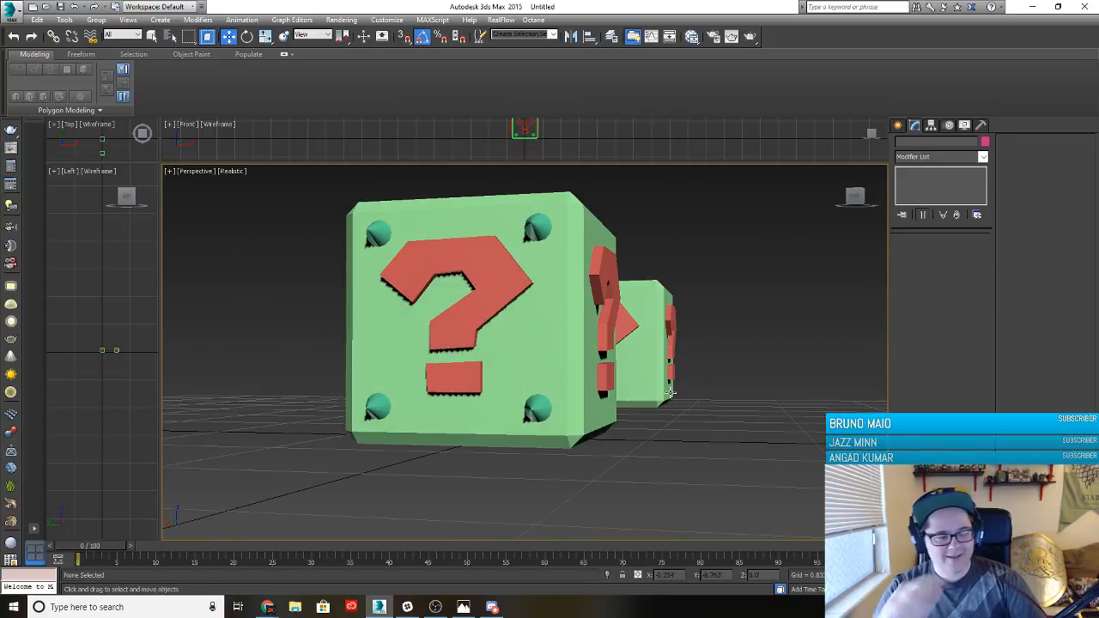
{"action": "left_click", "coordinate": [375, 409]}
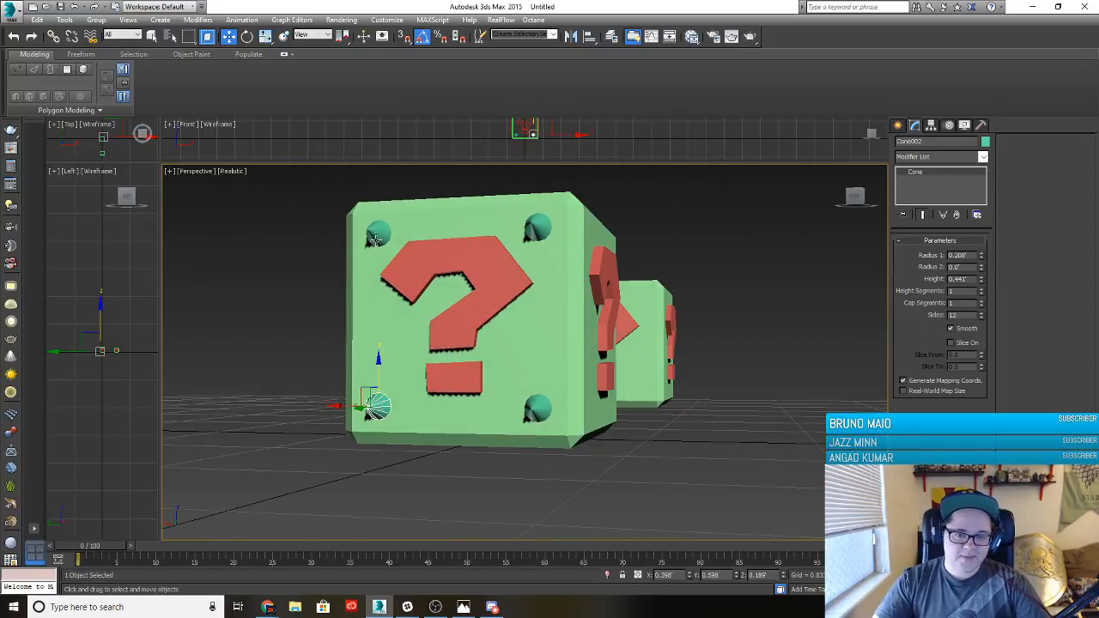
{"action": "left_click", "coordinate": [375, 240], "text": "ctrl"}
{"action": "left_click", "coordinate": [544, 224], "text": "ctrl"}
{"action": "left_click", "coordinate": [541, 406], "text": "ctrl"}
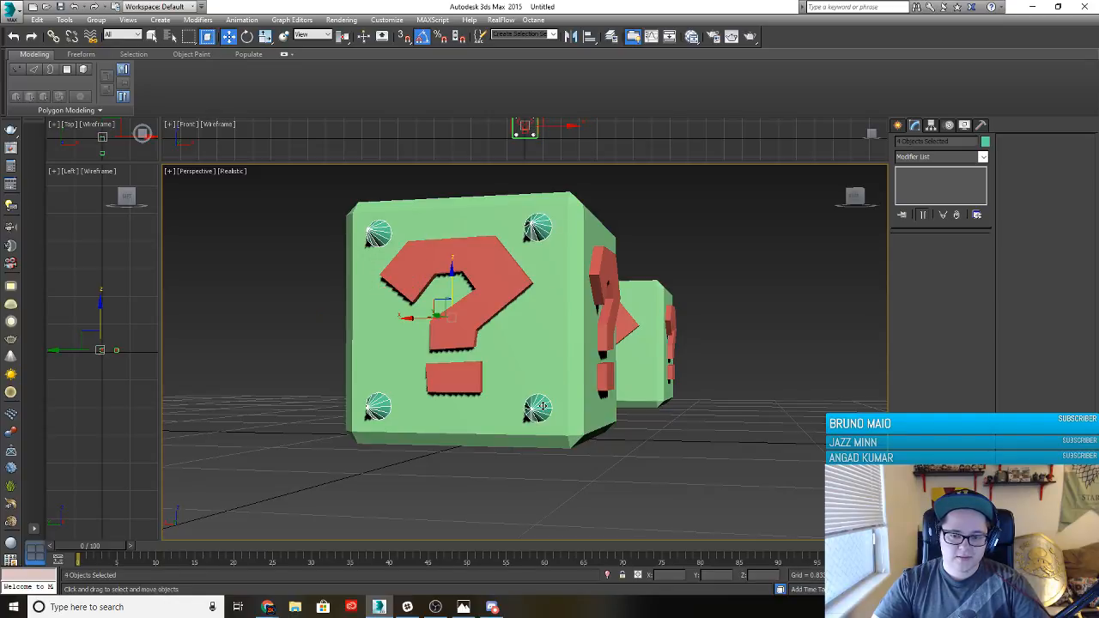
{"action": "left_click", "coordinate": [96, 19]}
{"action": "left_click", "coordinate": [108, 35]}
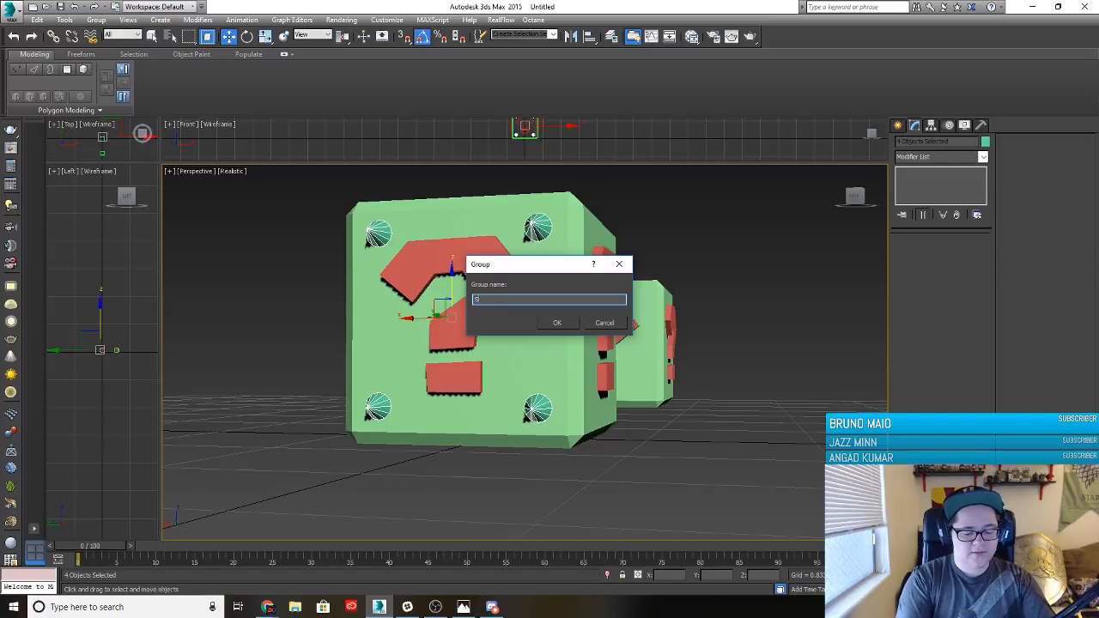
{"action": "key", "text": "Return"}
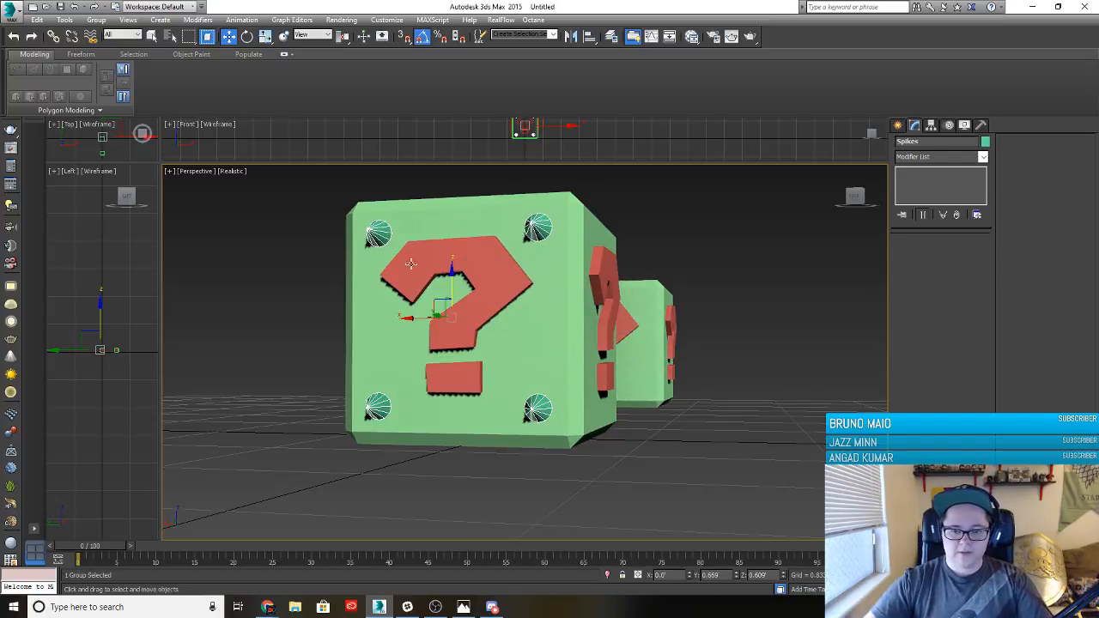
Clone the Spikes group along X to a spot beside the block, at about X -1.162'
{"action": "middle_click_drag", "start_coordinate": [321, 455], "coordinate": [360, 471], "text": "alt"}
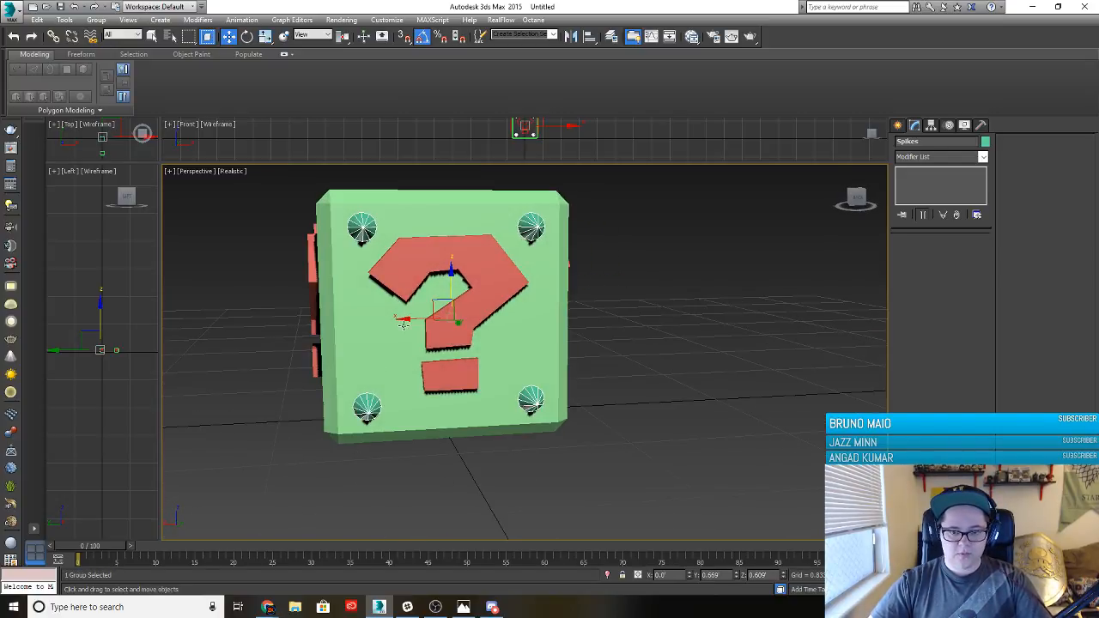
{"action": "left_click_drag", "start_coordinate": [403, 318], "coordinate": [644, 312], "text": "shift"}
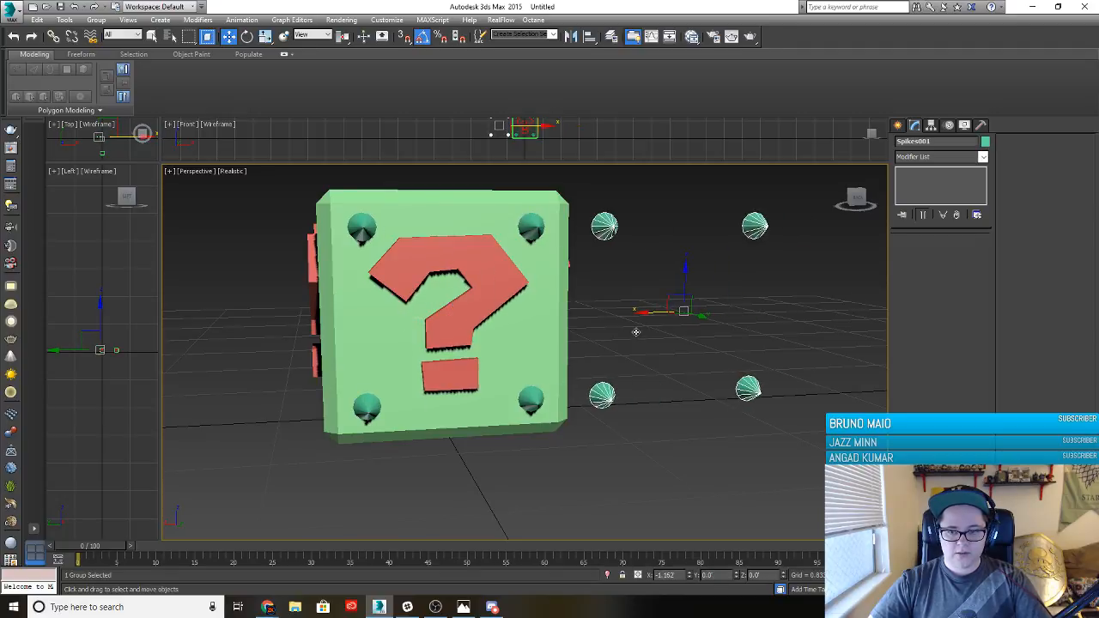
{"action": "left_click", "coordinate": [537, 347]}
Rotate the cloned spikes group 90 degrees about Z so its points face outward from the adjacent side
{"action": "key", "text": "r"}
{"action": "key", "text": "t"}
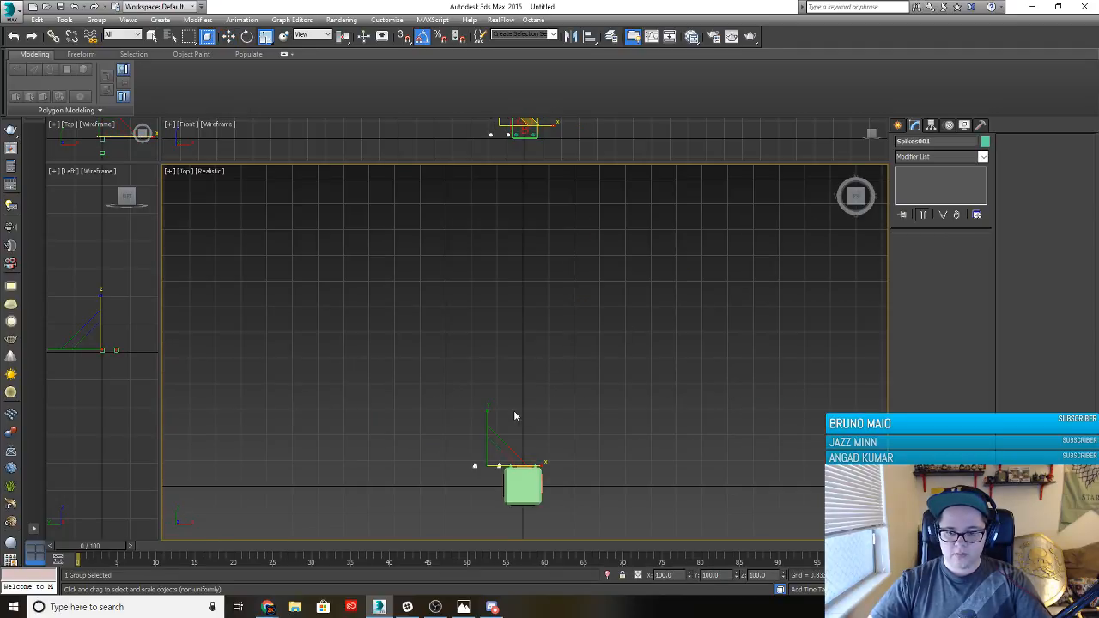
{"action": "key", "text": "p"}
{"action": "key", "text": "z"}
{"action": "scroll", "coordinate": [541, 427], "scroll_direction": "down", "scroll_amount": 4}
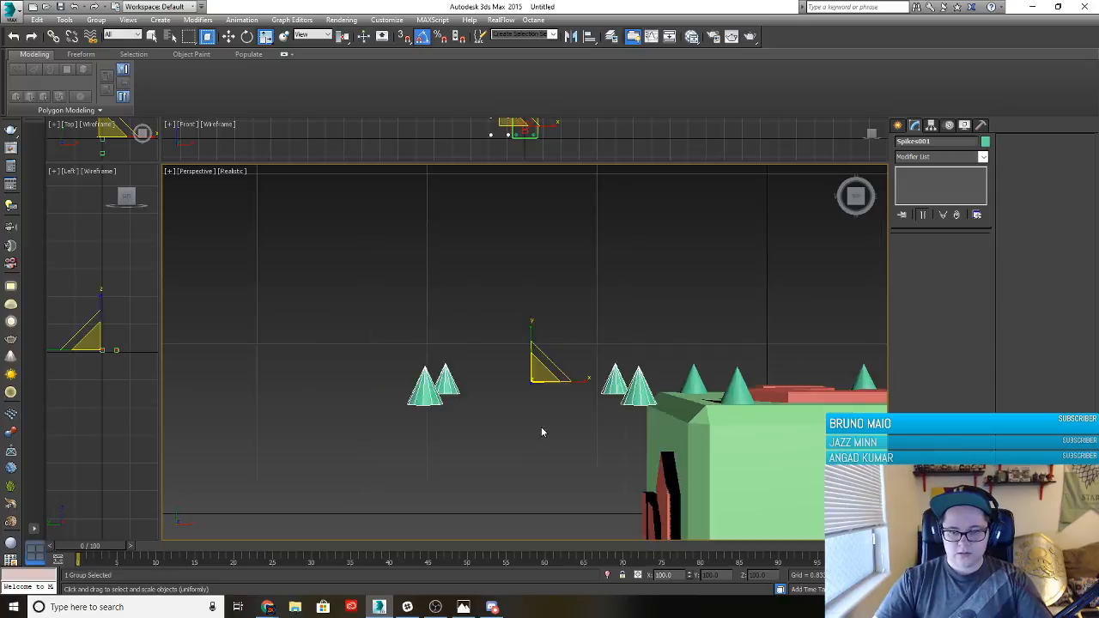
{"action": "middle_click_drag", "start_coordinate": [541, 432], "coordinate": [673, 376], "text": "alt"}
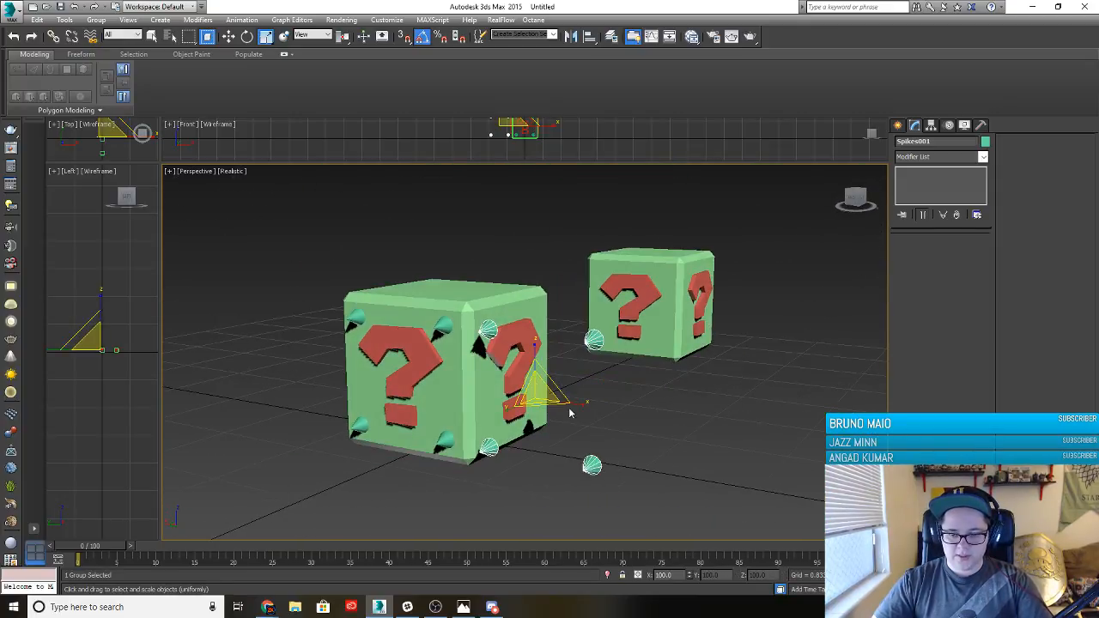
{"action": "key", "text": "e"}
{"action": "key", "text": "r"}
{"action": "key", "text": "w"}
{"action": "key", "text": "e"}
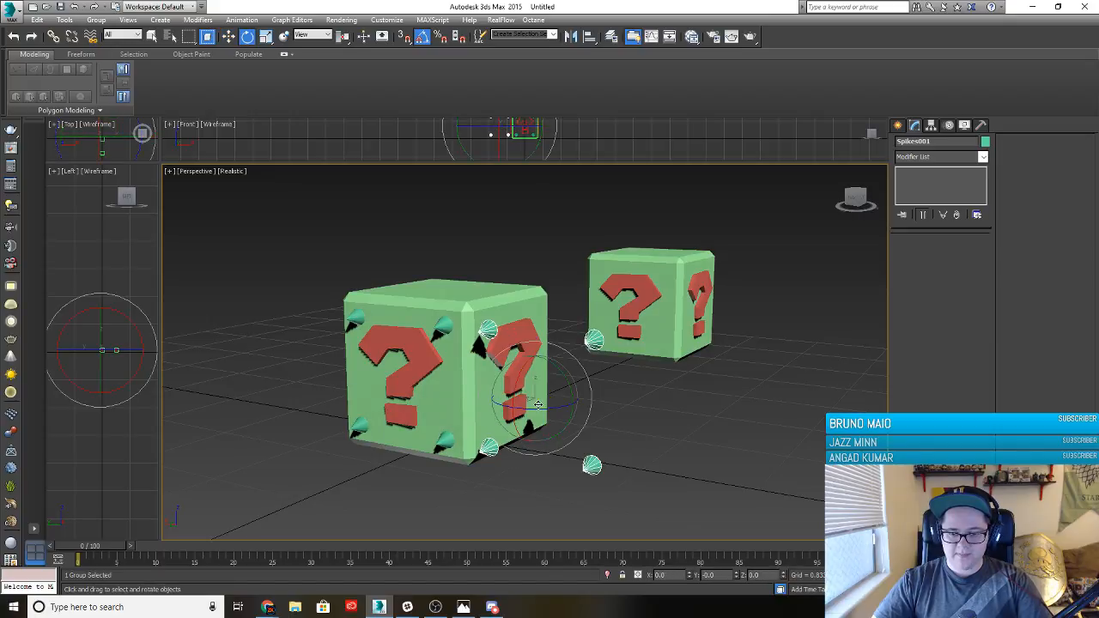
{"action": "left_click_drag", "start_coordinate": [538, 403], "coordinate": [580, 415]}
{"action": "left_click_drag", "start_coordinate": [584, 416], "coordinate": [584, 416]}
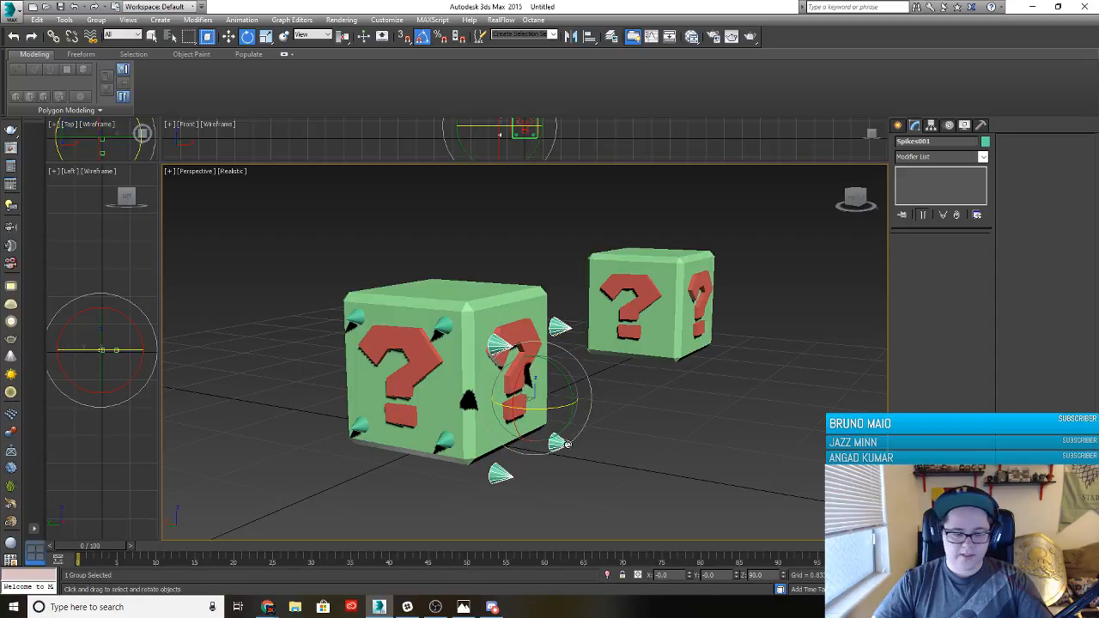
Move the rotated spikes group to about Y 0.037' and X -0.664' so it sits against the block's side face
{"action": "key", "text": "w"}
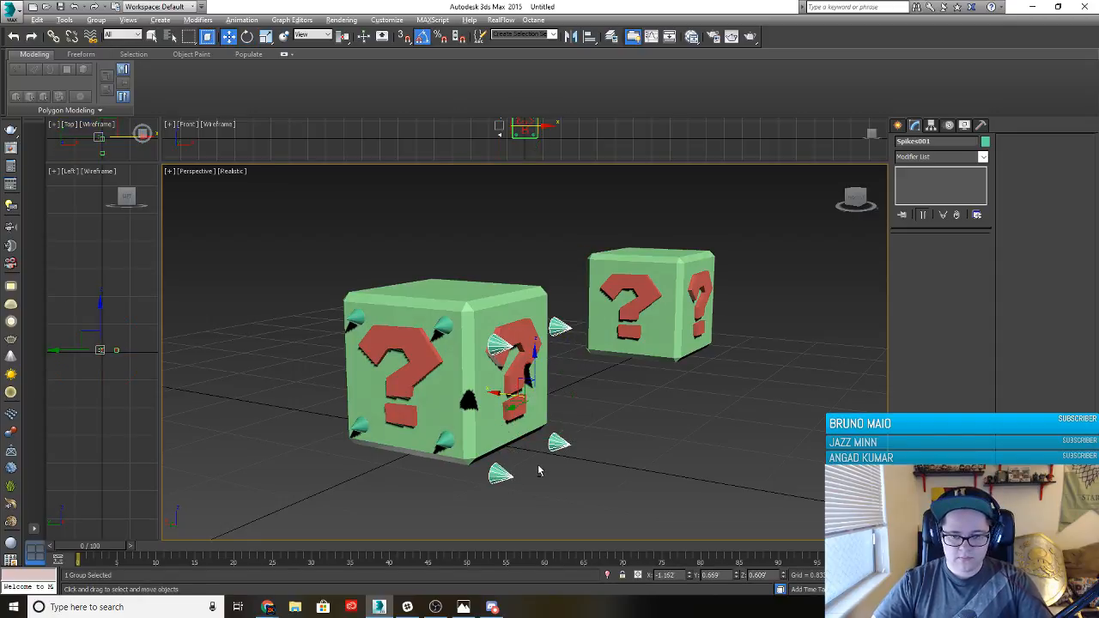
{"action": "middle_click_drag", "start_coordinate": [540, 469], "coordinate": [492, 484], "text": "alt"}
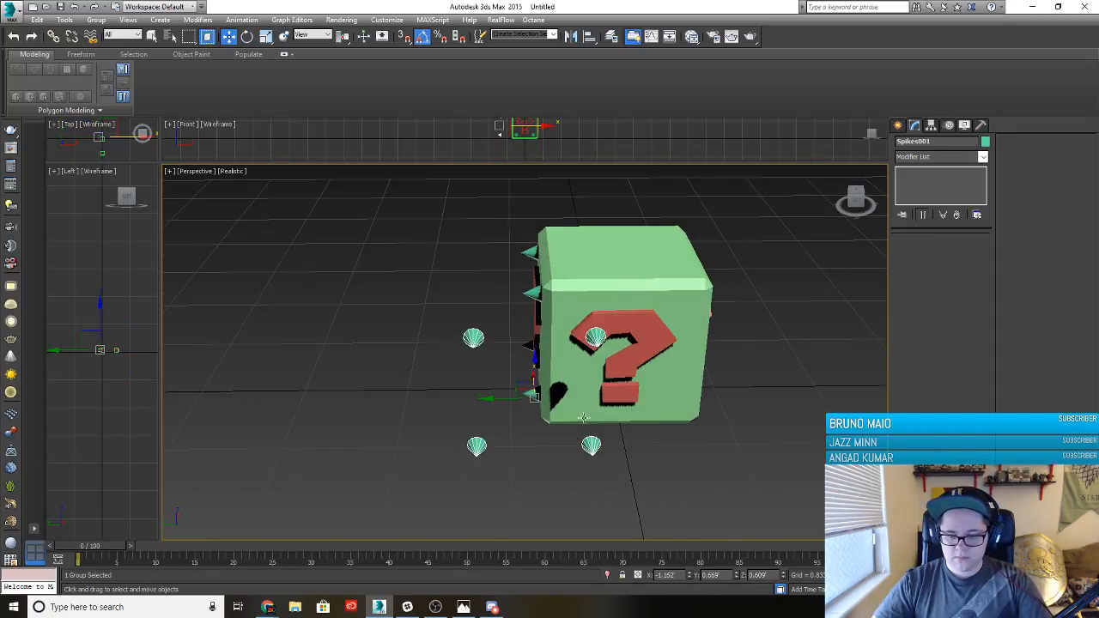
{"action": "left_click_drag", "start_coordinate": [488, 399], "coordinate": [587, 398]}
{"action": "middle_click_drag", "start_coordinate": [692, 453], "coordinate": [602, 458], "text": "alt"}
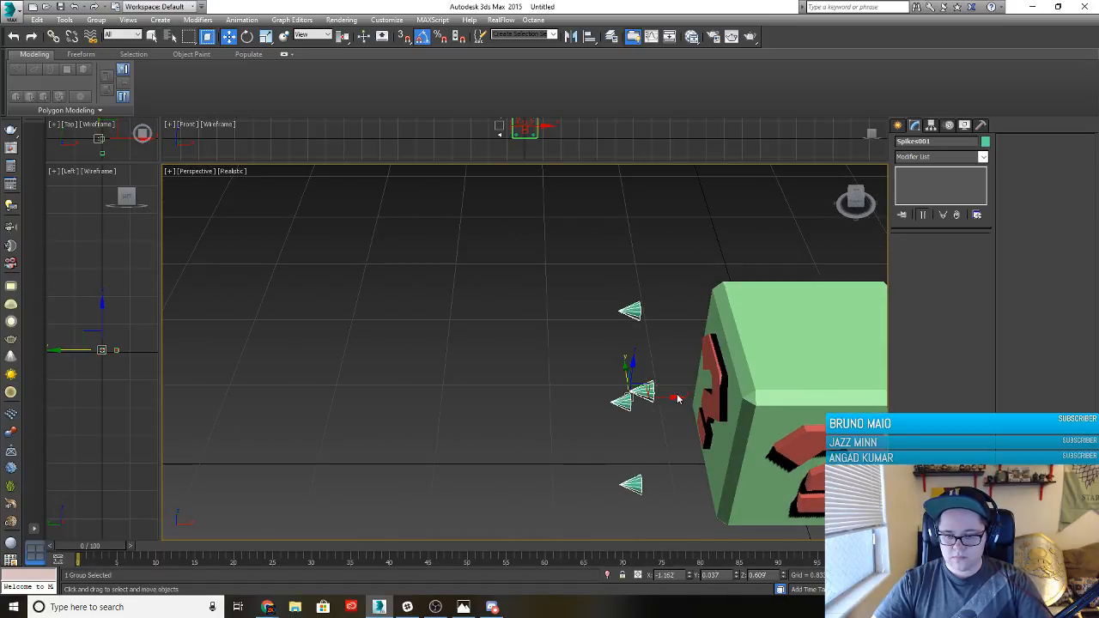
{"action": "left_click_drag", "start_coordinate": [677, 398], "coordinate": [746, 414]}
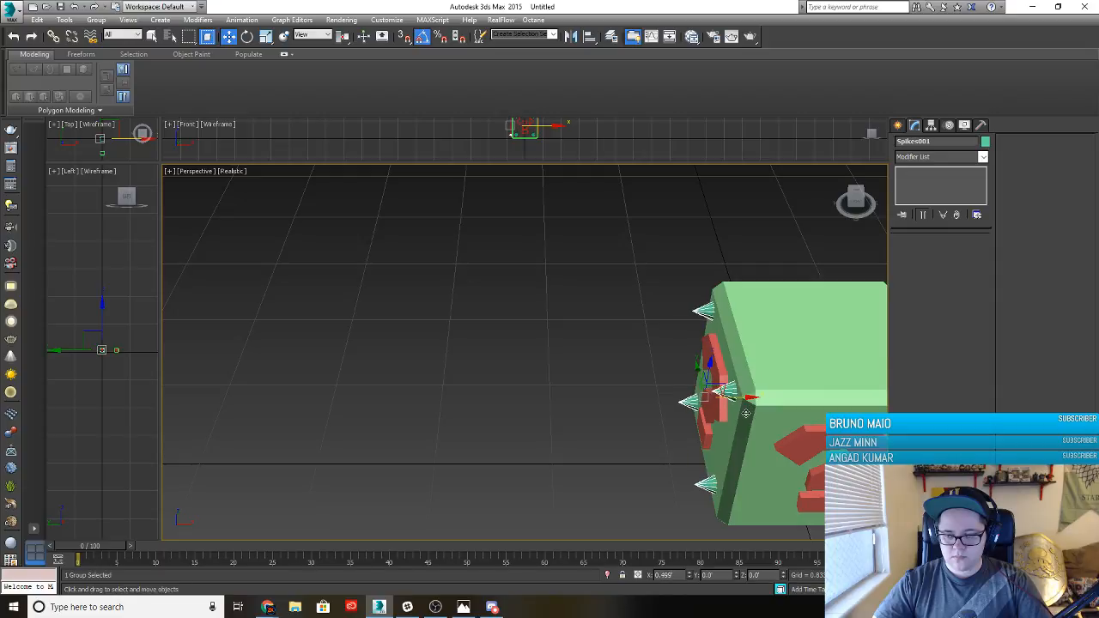
Nudge the side spikes group along Y to about -0.007' to centre it on the face, and deselect it
{"action": "middle_click_drag", "start_coordinate": [678, 461], "coordinate": [528, 427], "text": "alt"}
{"action": "scroll", "coordinate": [564, 408], "scroll_direction": "up", "scroll_amount": 3}
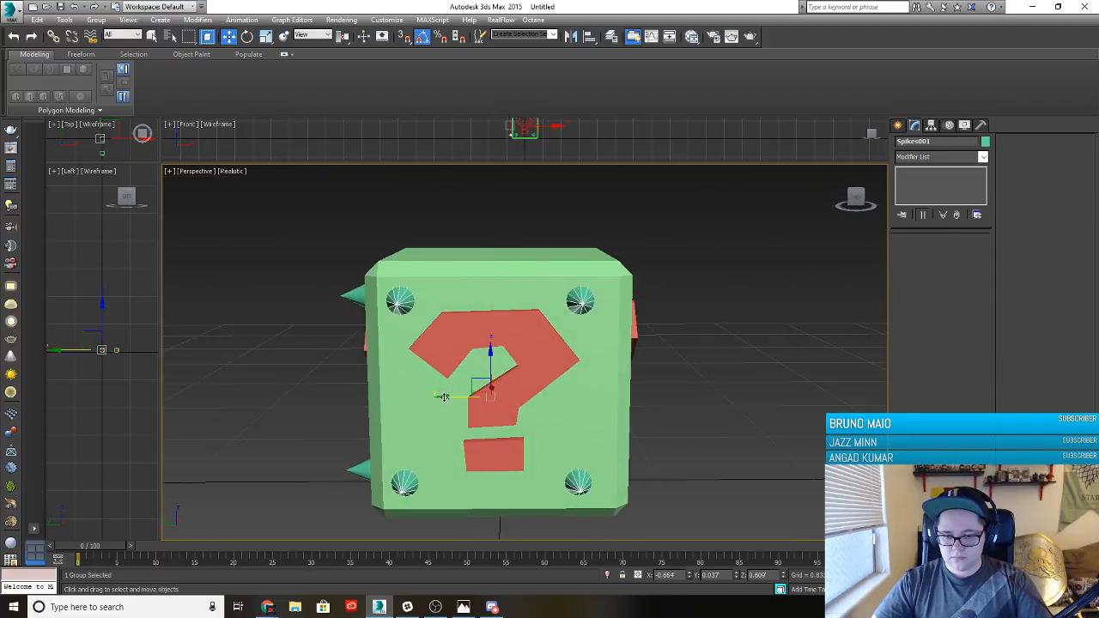
{"action": "left_click_drag", "start_coordinate": [445, 399], "coordinate": [453, 396]}
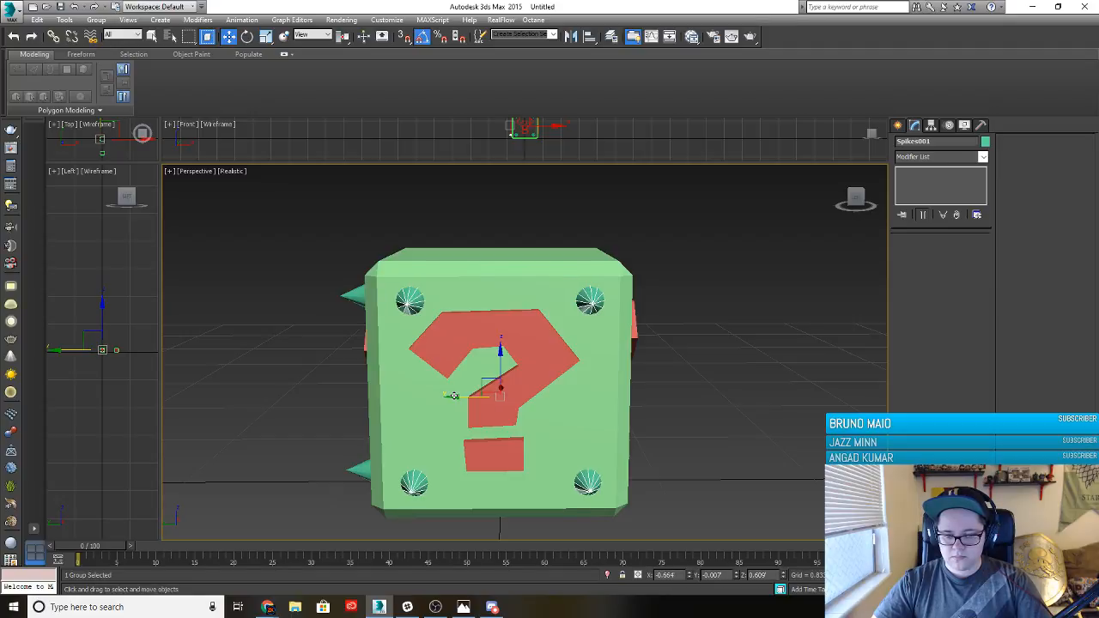
{"action": "middle_click_drag", "start_coordinate": [454, 396], "coordinate": [460, 394], "text": "alt"}
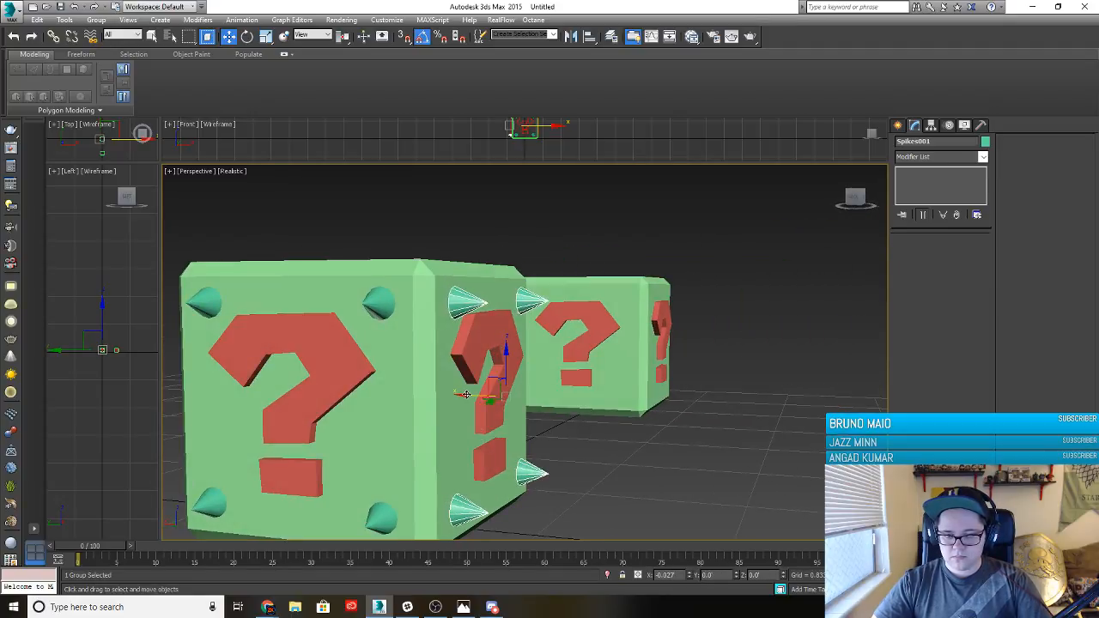
{"action": "left_click", "coordinate": [630, 436]}
{"action": "middle_click_drag", "start_coordinate": [630, 439], "coordinate": [503, 461], "text": "alt"}
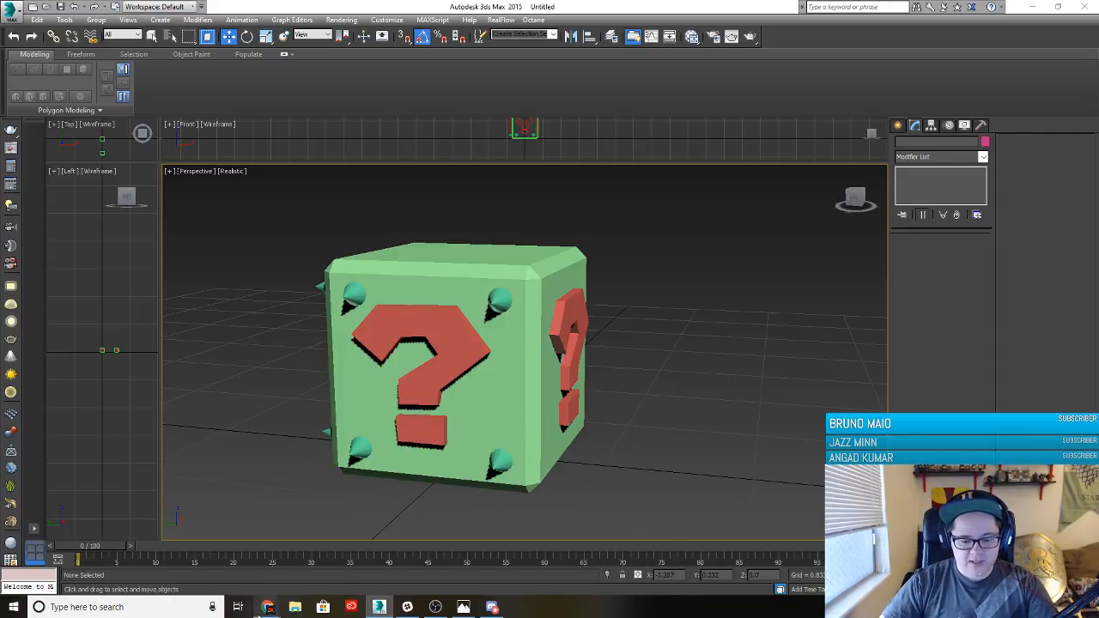
Switch to the browser to check the question block reference image, and return to 3ds Max
{"action": "mouse_move", "coordinate": [268, 607]}
{"action": "left_click", "coordinate": [289, 566]}
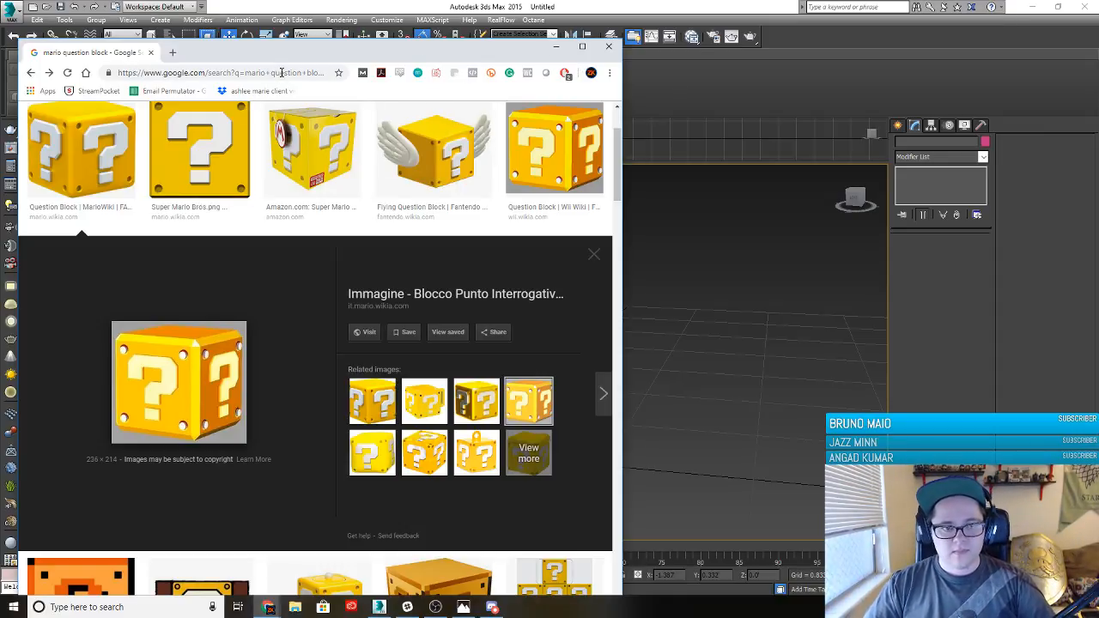
{"action": "left_click", "coordinate": [557, 47]}
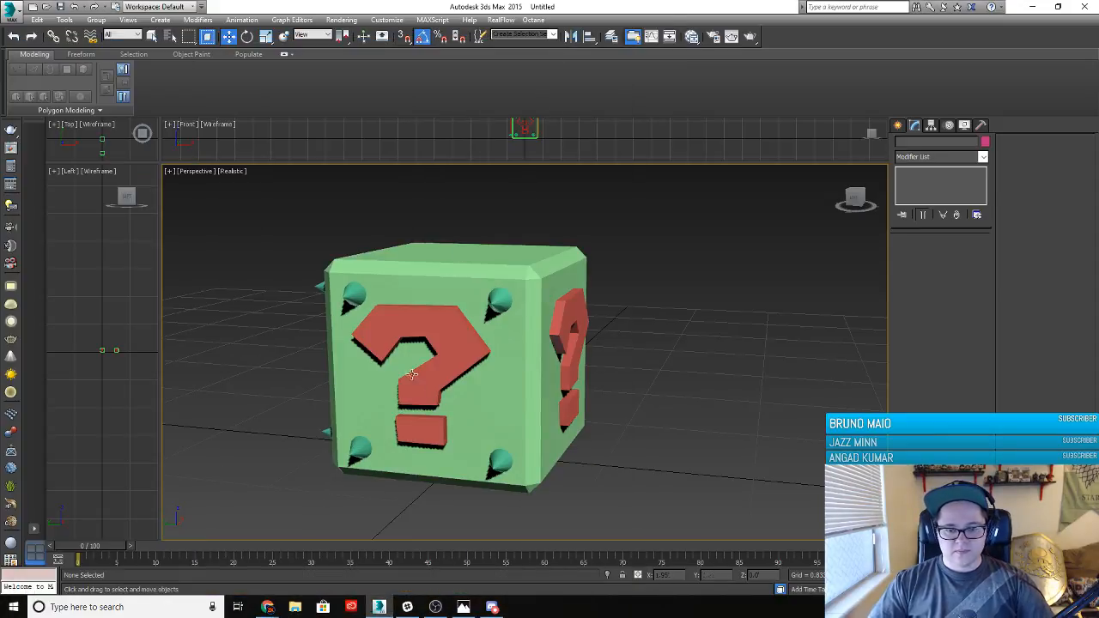
Clone the side spikes group along X past the block's opposite side and rotate the copy about Z to point outward
{"action": "middle_click_drag", "start_coordinate": [468, 381], "coordinate": [461, 405], "text": "alt"}
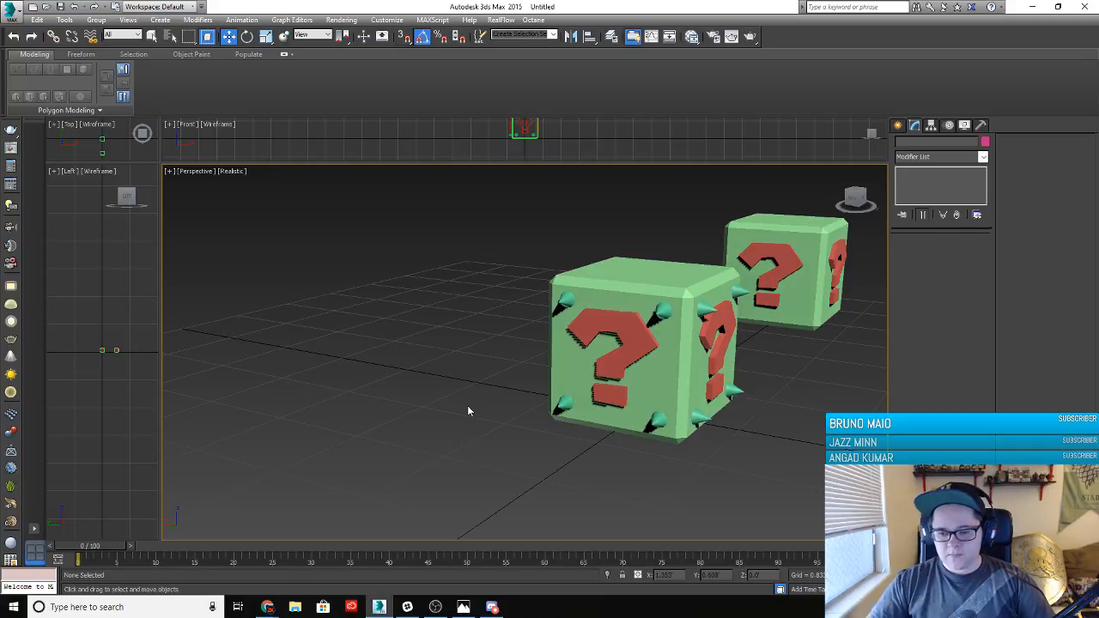
{"action": "left_click", "coordinate": [698, 419]}
{"action": "middle_click_drag", "start_coordinate": [523, 433], "coordinate": [680, 377], "text": "alt"}
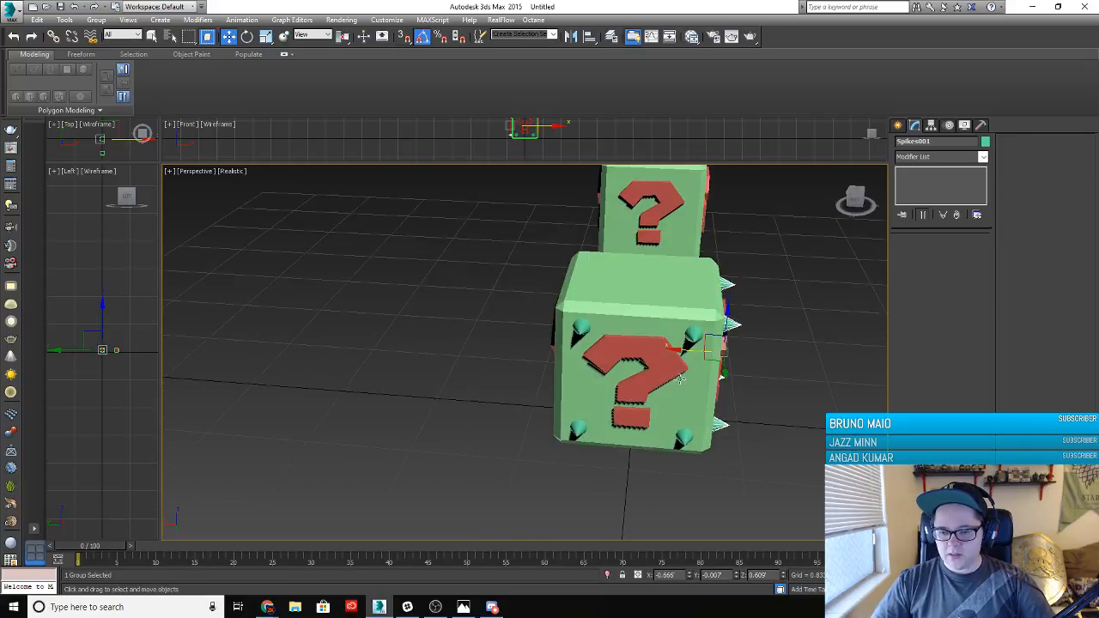
{"action": "mouse_move", "coordinate": [678, 352]}
{"action": "left_mouse_down", "text": "shift"}
{"action": "mouse_move", "coordinate": [449, 351]}
{"action": "mouse_move", "coordinate": [565, 378]}
{"action": "left_mouse_up", "text": "shift"}
{"action": "left_click", "coordinate": [544, 351]}
{"action": "key", "text": "e"}
{"action": "left_click", "coordinate": [500, 455]}
{"action": "middle_click_drag", "start_coordinate": [498, 458], "coordinate": [338, 469]}
Match the copied spikes group to the first side group's distance by setting its X position to 0.666' on the opposite face
{"action": "left_click", "coordinate": [564, 337]}
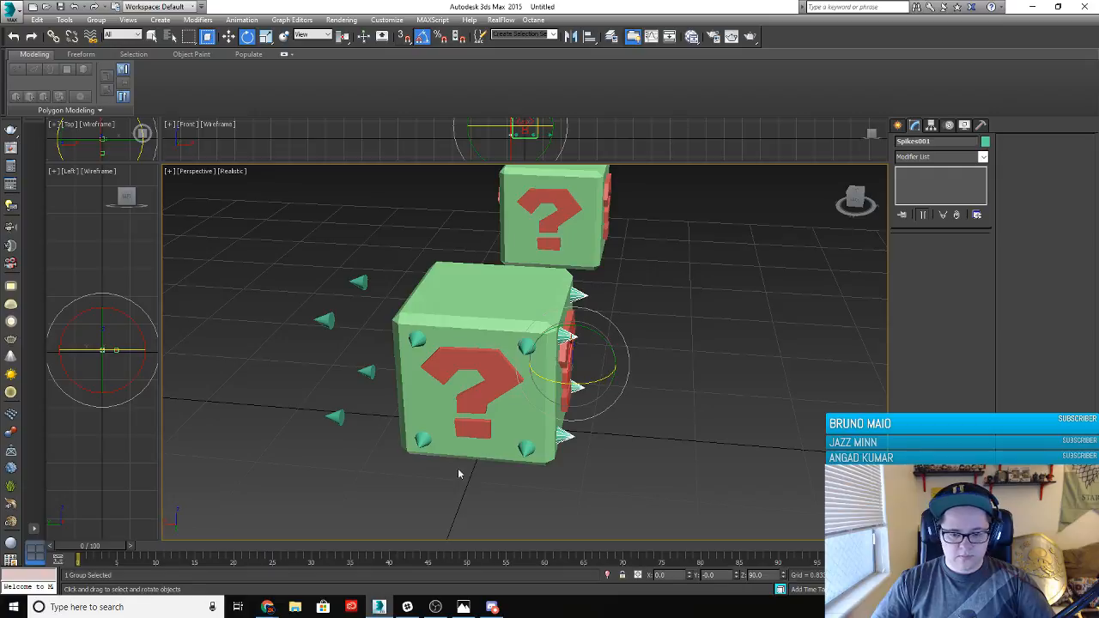
{"action": "key", "text": "w"}
{"action": "mouse_move", "coordinate": [530, 360]}
{"action": "left_mouse_down"}
{"action": "mouse_move", "coordinate": [549, 363]}
{"action": "mouse_move", "coordinate": [536, 363]}
{"action": "left_mouse_up"}
{"action": "key", "text": "ctrl+z"}
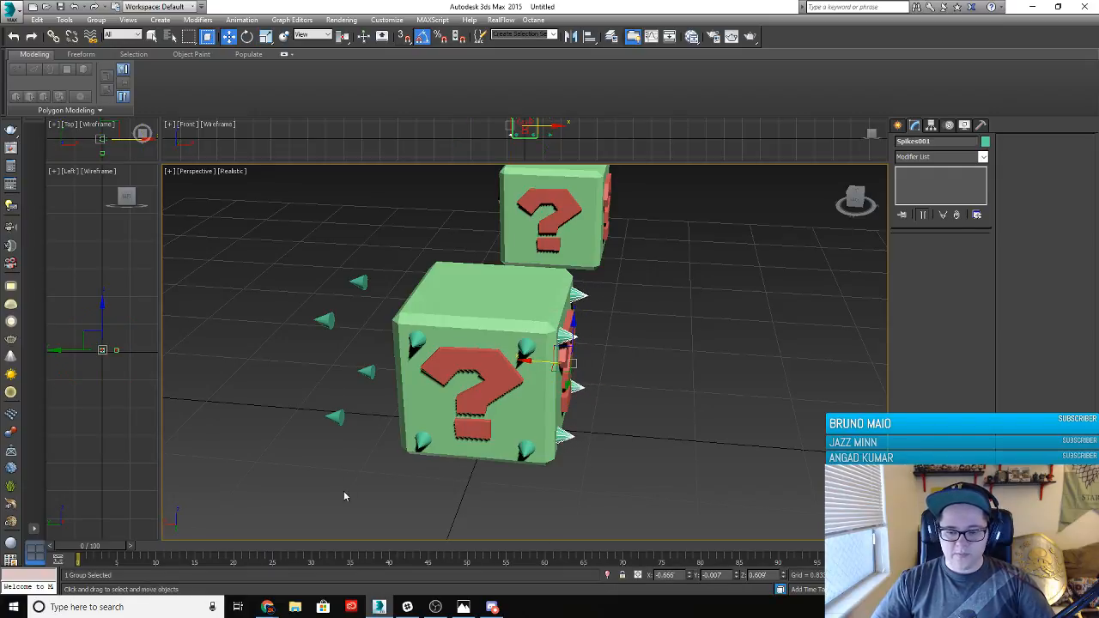
{"action": "left_click", "coordinate": [332, 326]}
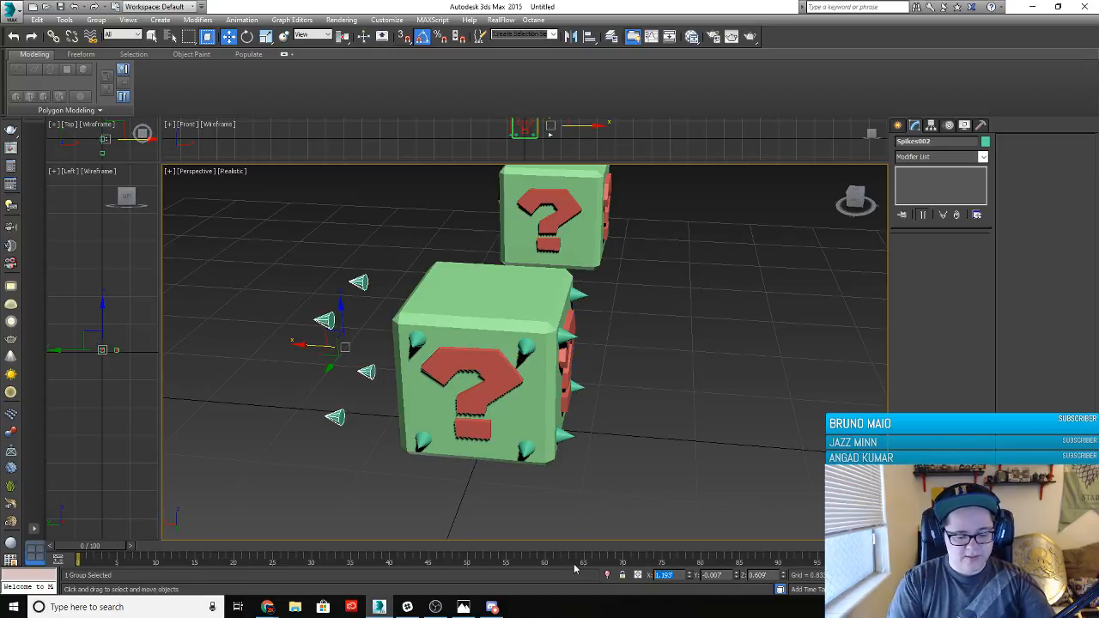
{"action": "type", "text": "-0.666"}
{"action": "key", "text": "Return"}
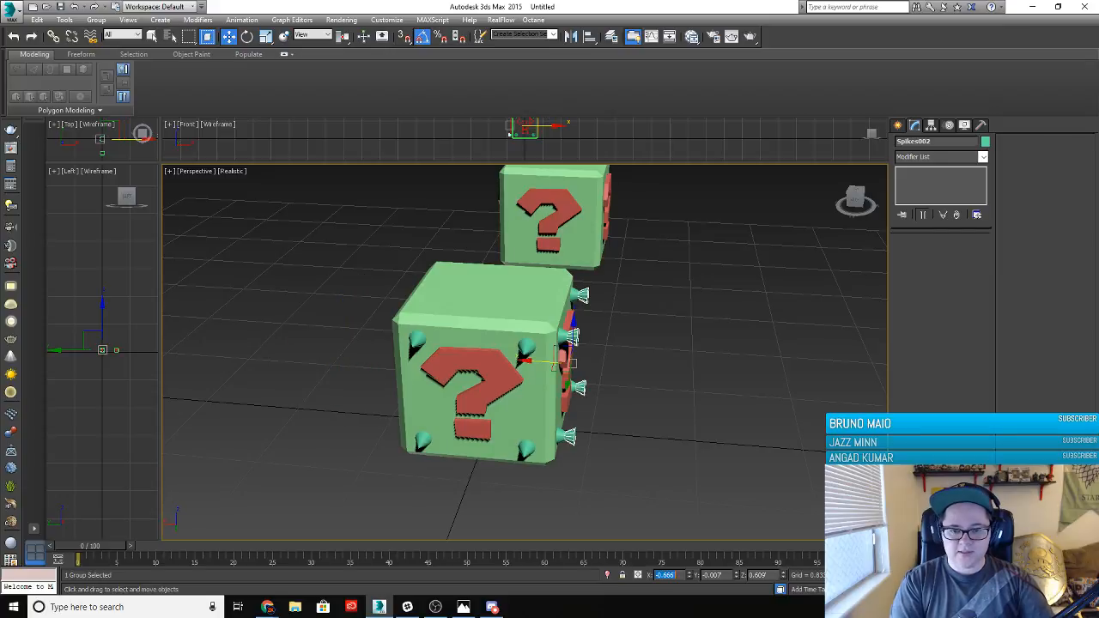
{"action": "left_click", "coordinate": [660, 575]}
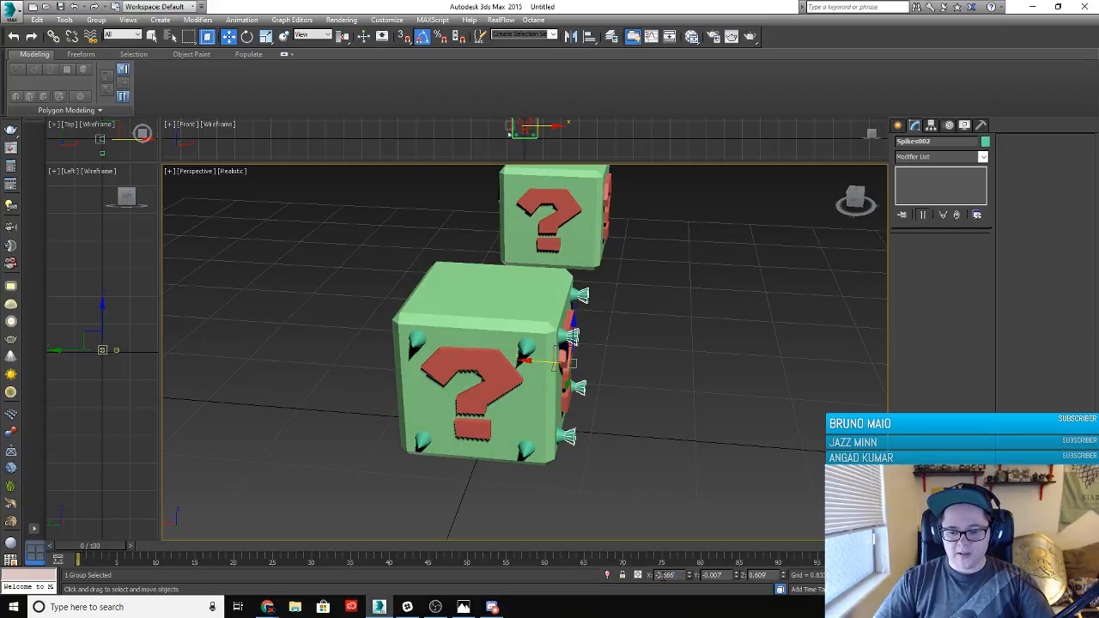
{"action": "key", "text": "Delete"}
{"action": "key", "text": "Return"}
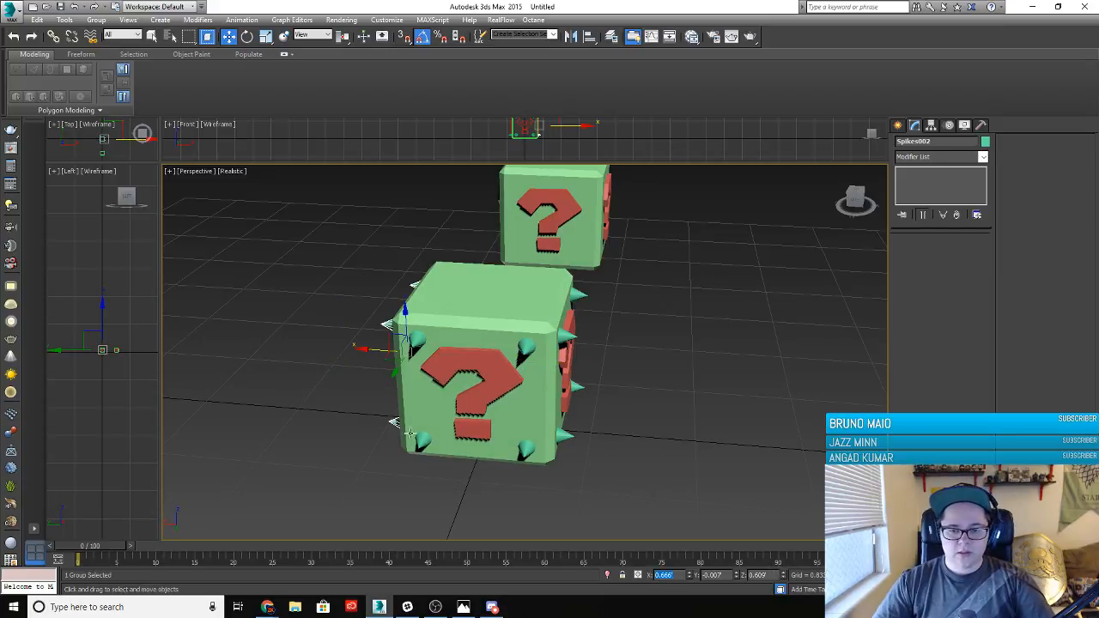
Clone the original front Spikes group along Y to the block's back side and rotate the copy about Z to point outward
{"action": "left_click", "coordinate": [340, 413]}
{"action": "middle_click_drag", "start_coordinate": [338, 414], "coordinate": [500, 385], "text": "alt"}
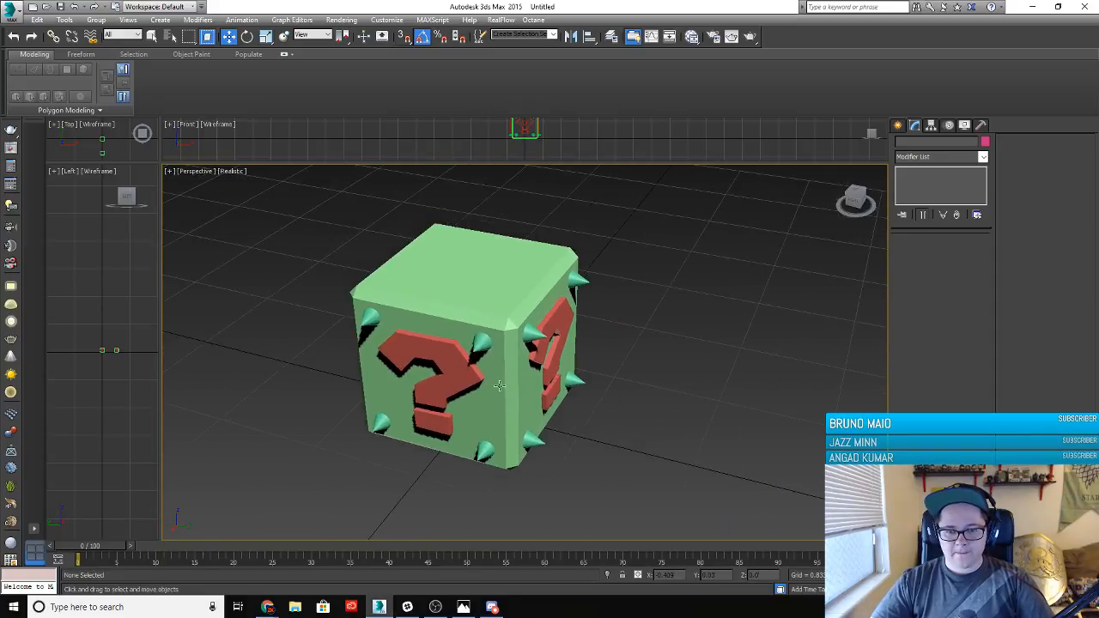
{"action": "middle_click_drag", "start_coordinate": [502, 425], "coordinate": [532, 364], "text": "alt"}
{"action": "left_click", "coordinate": [534, 336]}
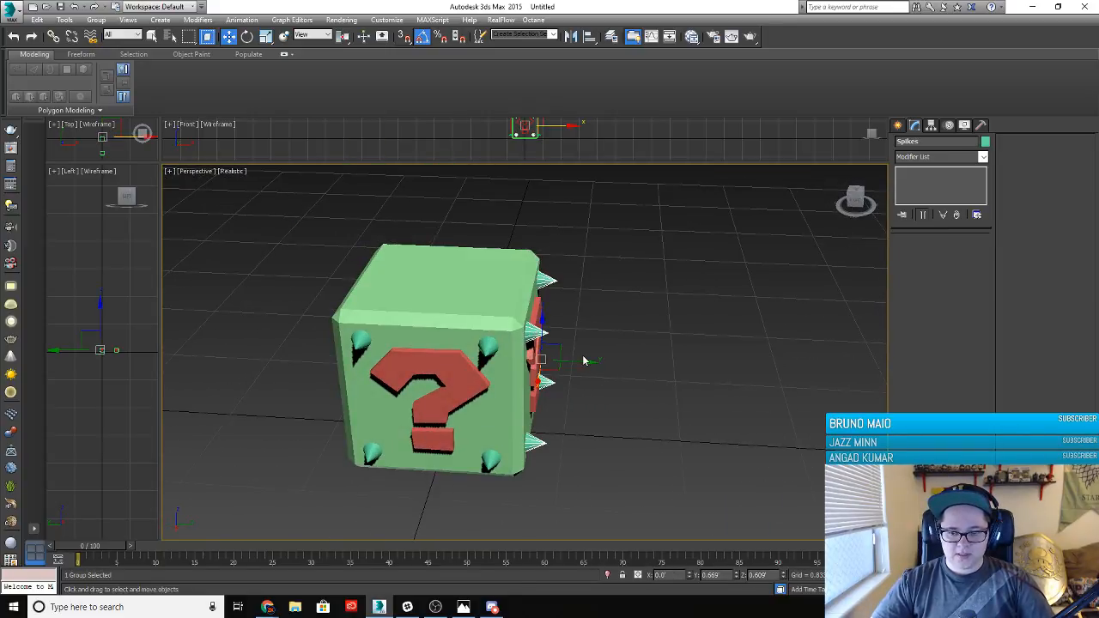
{"action": "mouse_move", "coordinate": [583, 361]}
{"action": "left_mouse_down", "text": "shift"}
{"action": "mouse_move", "coordinate": [384, 357]}
{"action": "mouse_move", "coordinate": [249, 385]}
{"action": "left_mouse_up", "text": "shift"}
{"action": "left_click", "coordinate": [550, 351]}
{"action": "key", "text": "e"}
{"action": "left_click", "coordinate": [277, 454]}
Match the Spikes003 group's distance from the block to the opposite Spikes group by setting its Y position to -0.669'
{"action": "left_click", "coordinate": [532, 445]}
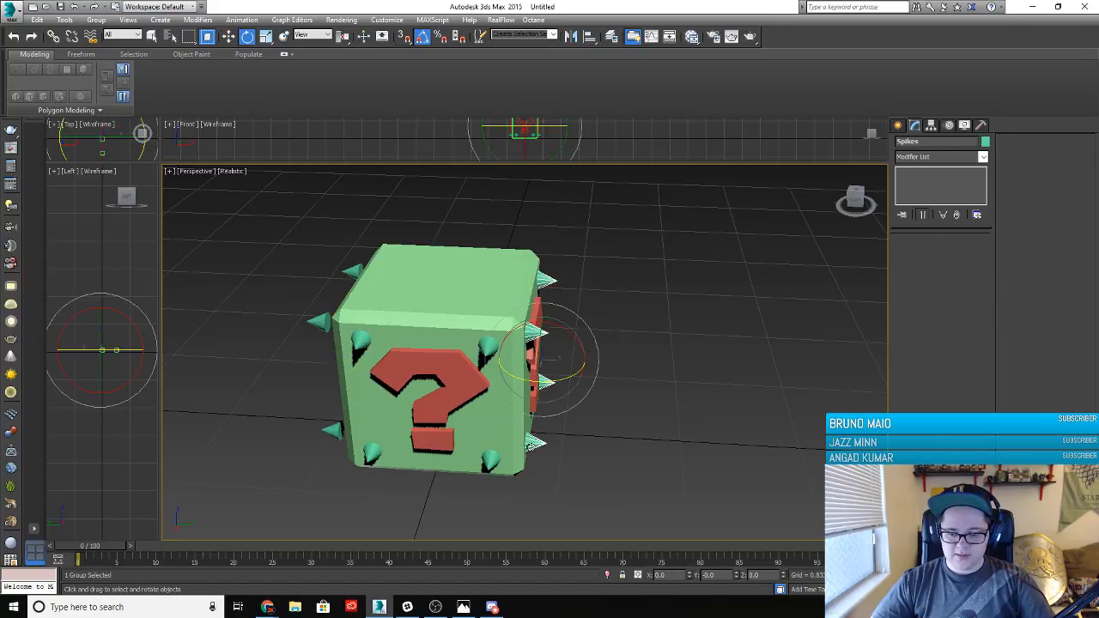
{"action": "key", "text": "w"}
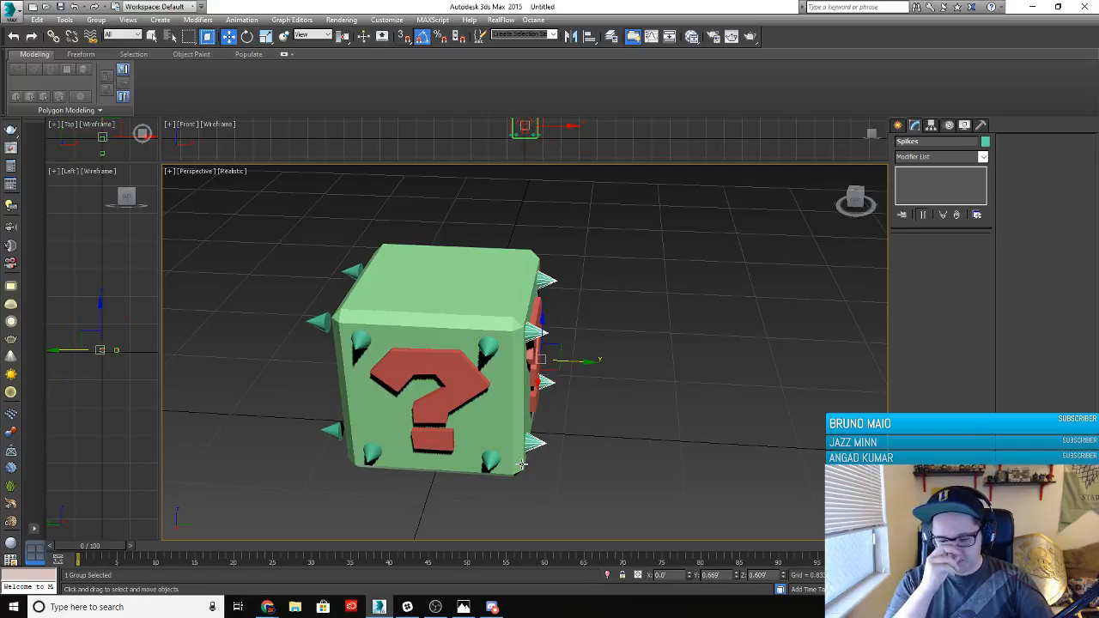
{"action": "middle_click_drag", "start_coordinate": [370, 403], "coordinate": [561, 448]}
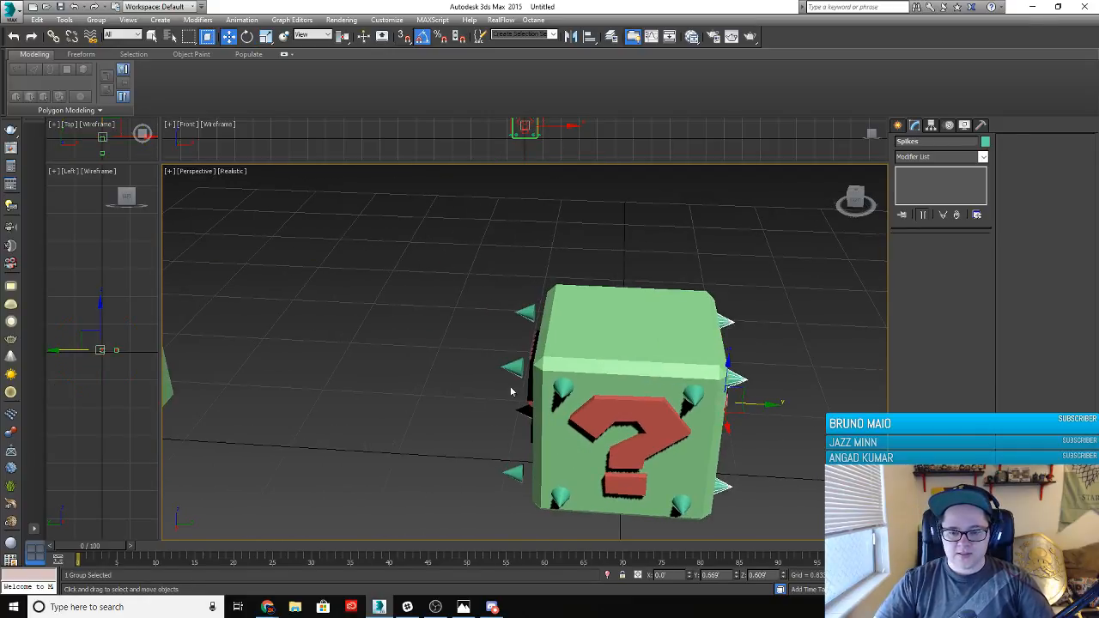
{"action": "left_click", "coordinate": [513, 372]}
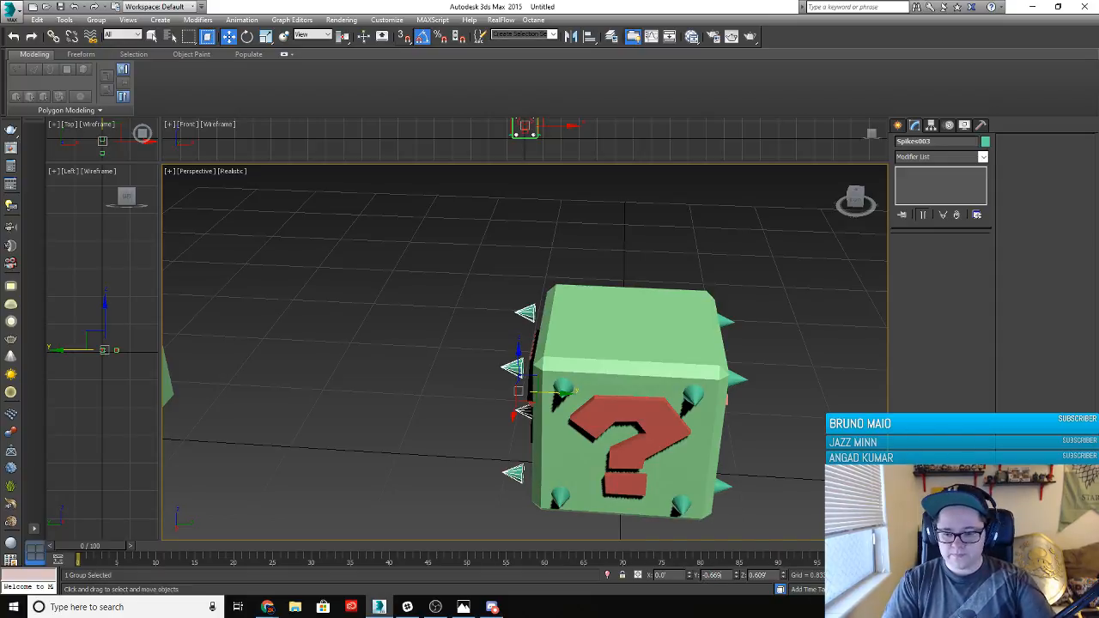
{"action": "key", "text": "Tab"}
{"action": "left_click", "coordinate": [400, 424]}
{"action": "middle_click_drag", "start_coordinate": [400, 423], "coordinate": [486, 421], "text": "alt"}
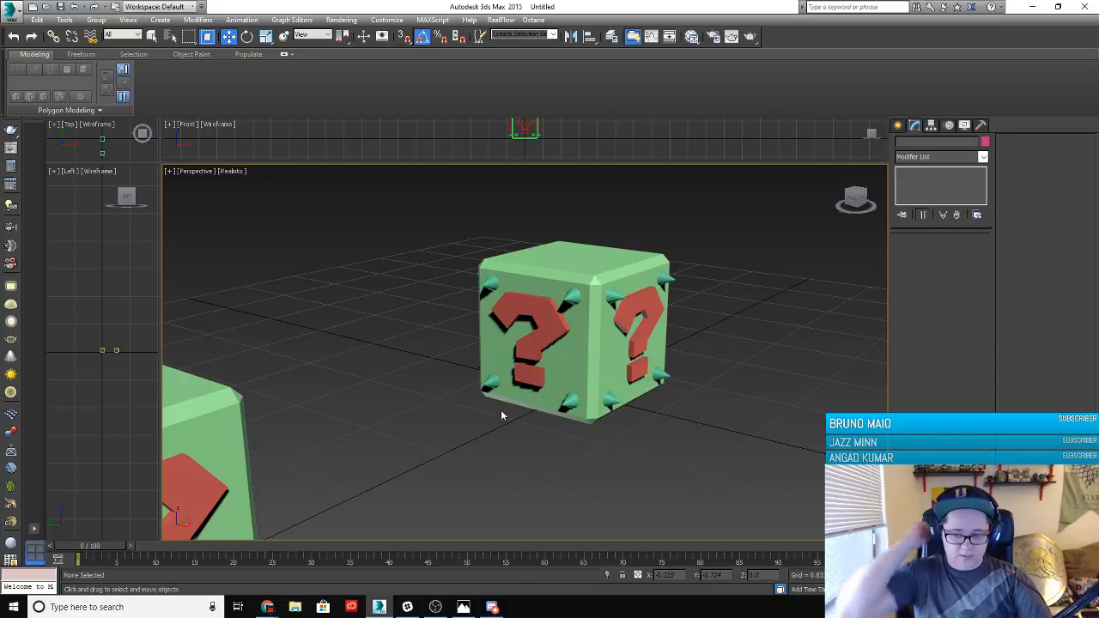
Change the object color of the Spikes002 and Spikes003 groups to golden yellow
{"action": "left_click", "coordinate": [618, 298]}
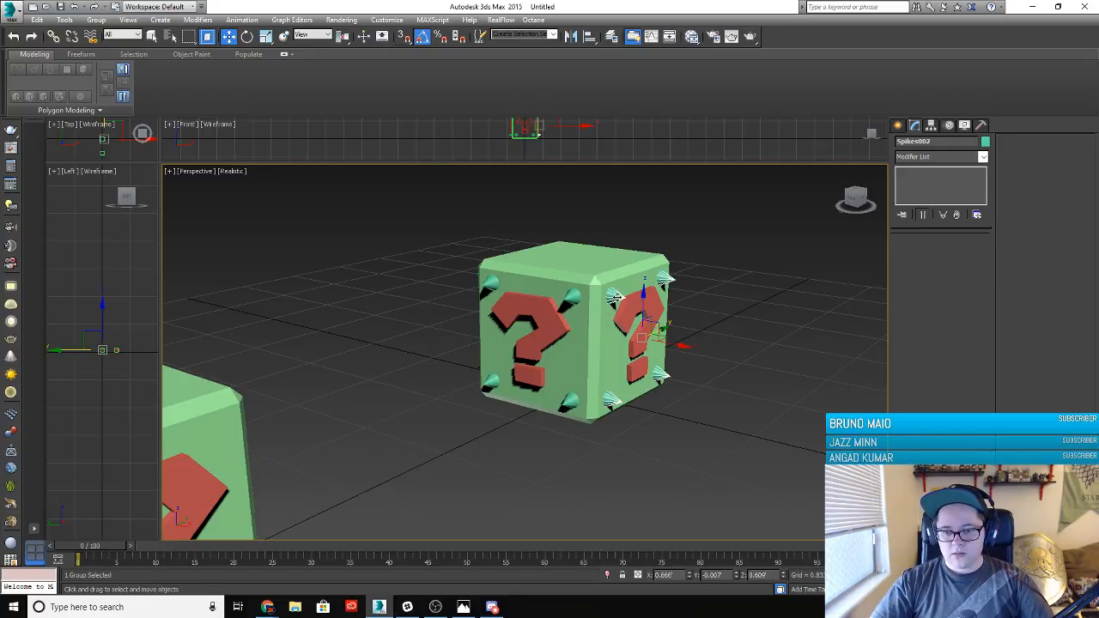
{"action": "middle_click_drag", "start_coordinate": [719, 368], "coordinate": [770, 238], "text": "alt"}
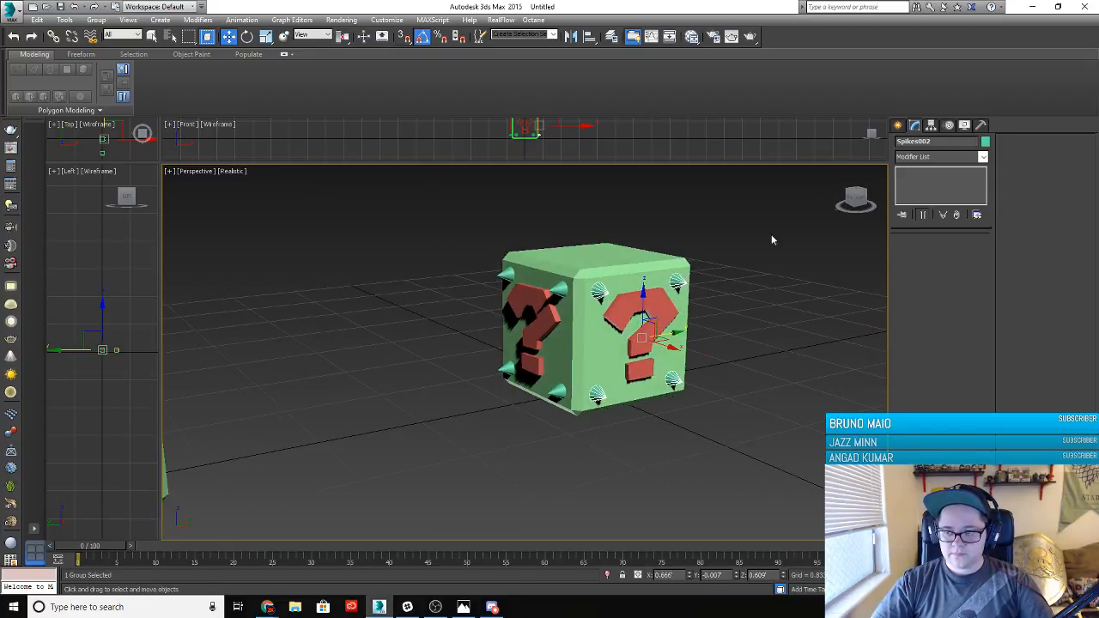
{"action": "left_click", "coordinate": [984, 143]}
{"action": "left_click", "coordinate": [489, 298]}
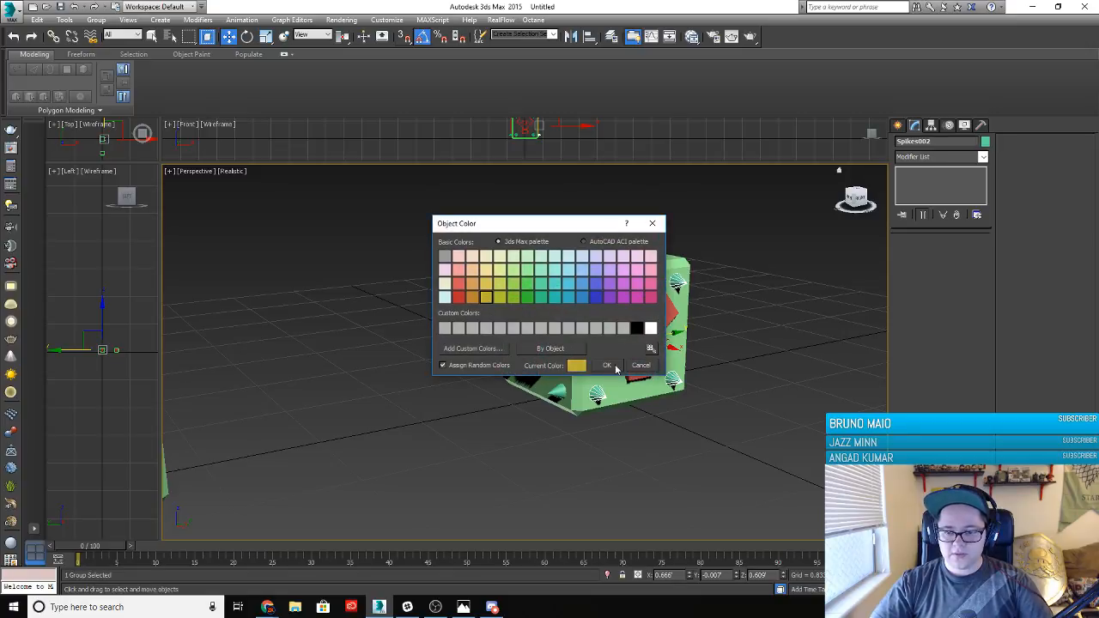
{"action": "left_click", "coordinate": [606, 365]}
{"action": "left_click", "coordinate": [556, 392]}
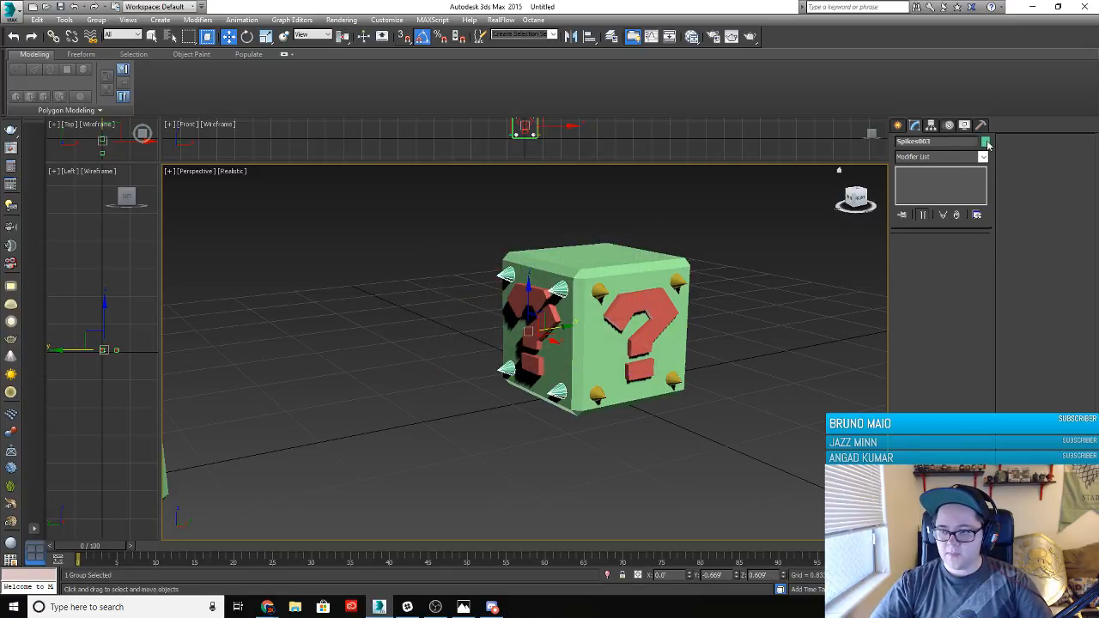
{"action": "left_click", "coordinate": [985, 142]}
{"action": "left_click", "coordinate": [473, 297]}
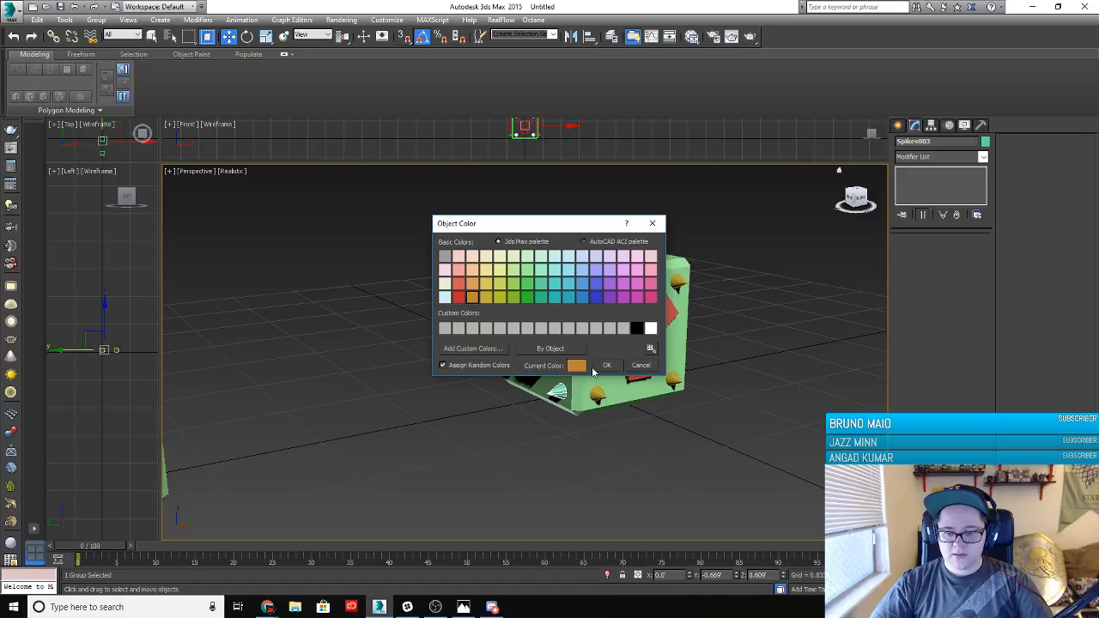
{"action": "left_click", "coordinate": [606, 365]}
{"action": "left_click", "coordinate": [509, 446]}
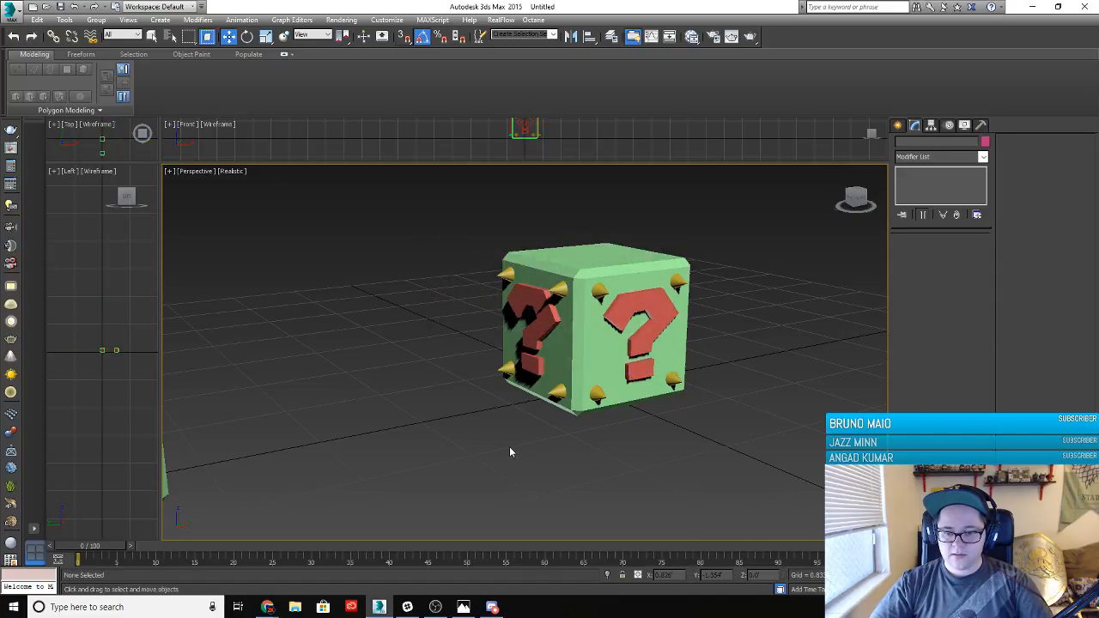
{"action": "middle_click_drag", "start_coordinate": [507, 443], "coordinate": [572, 434], "text": "alt"}
Set the object color of the Spikes003 group to the basic gray
{"action": "left_click", "coordinate": [540, 298]}
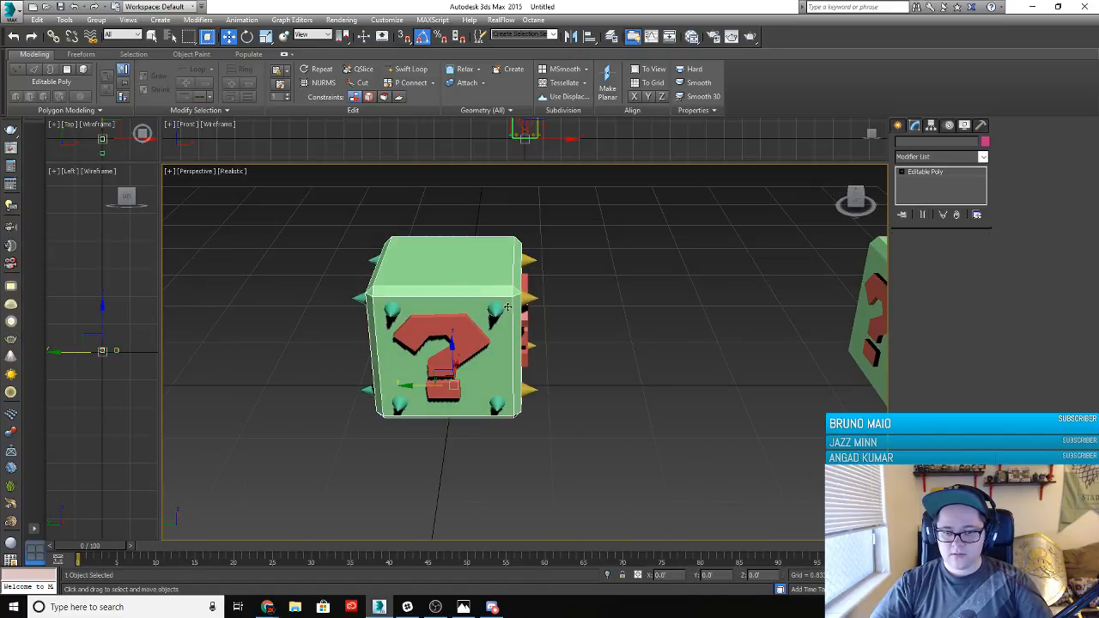
{"action": "left_click", "coordinate": [495, 310]}
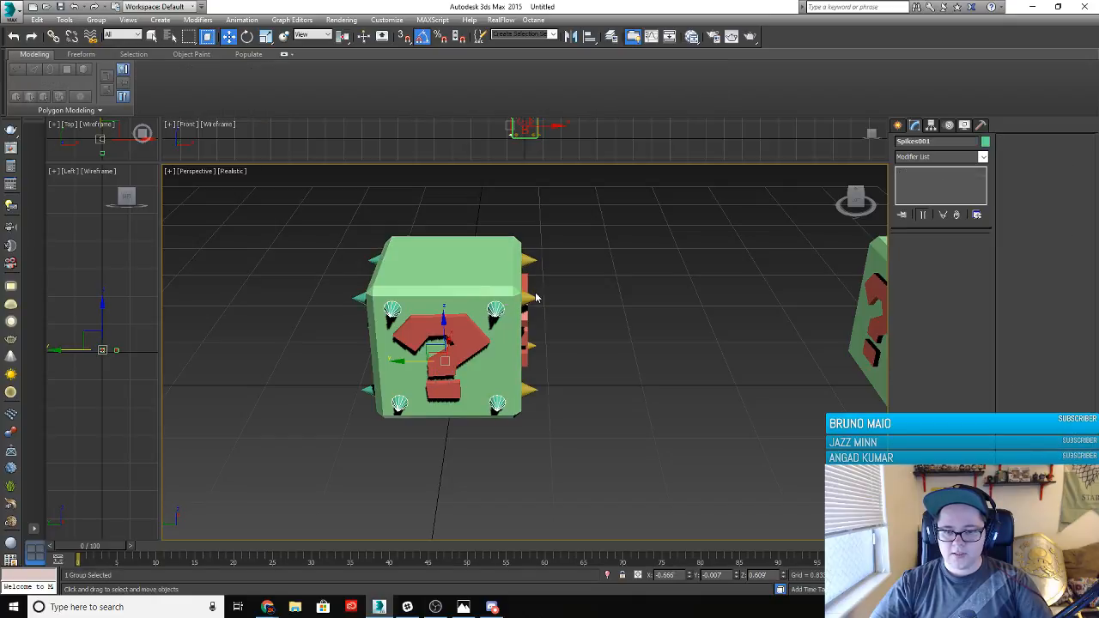
{"action": "left_click", "coordinate": [531, 298]}
{"action": "left_click", "coordinate": [985, 141]}
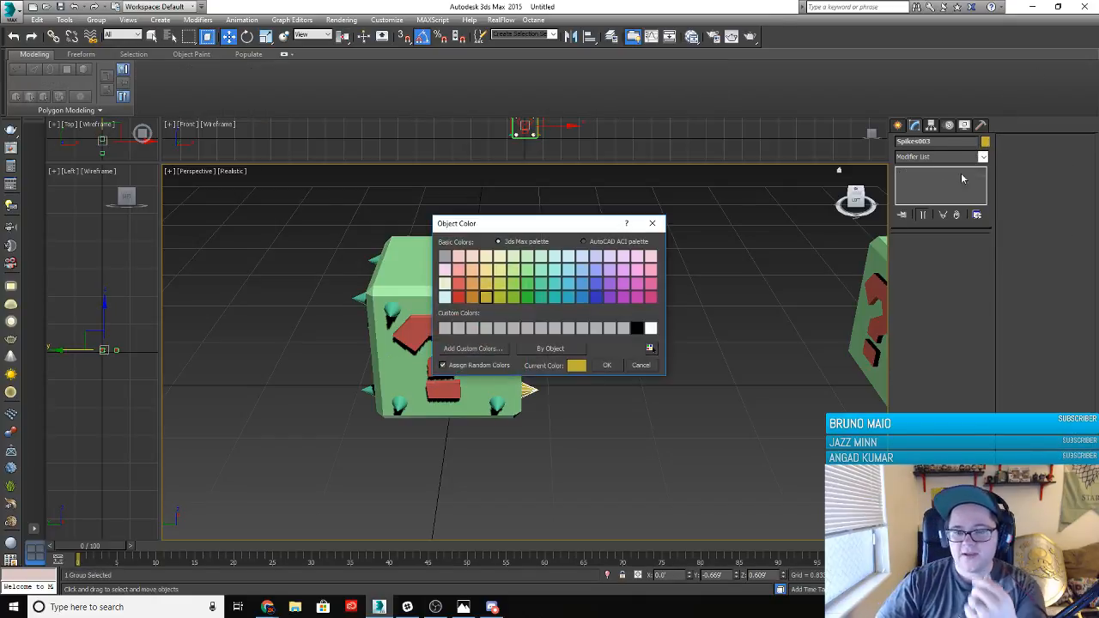
{"action": "left_click", "coordinate": [444, 255]}
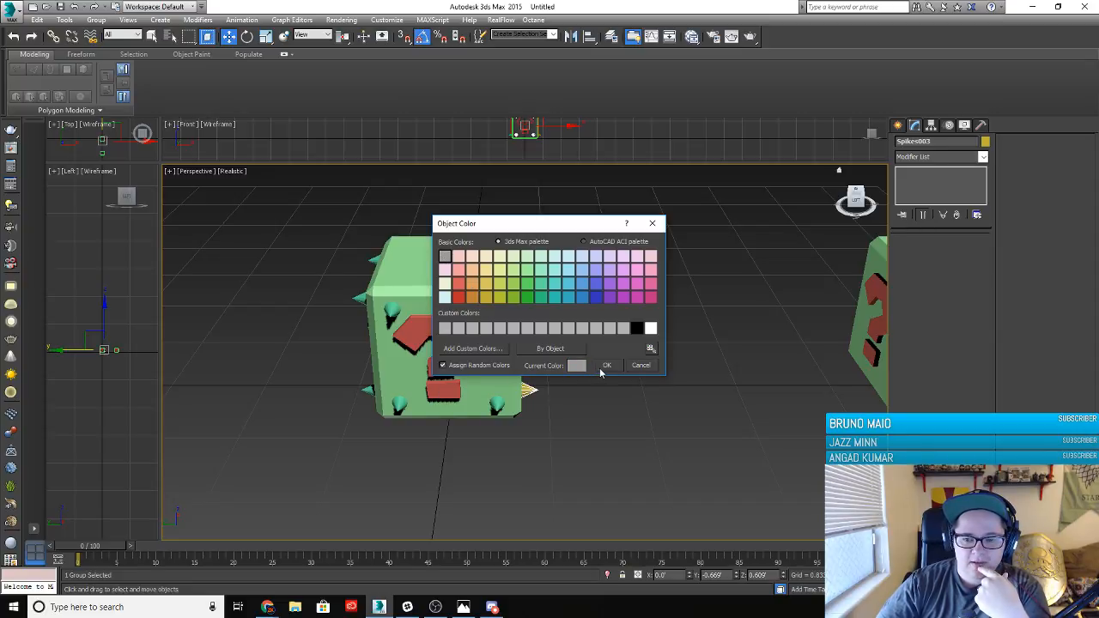
{"action": "left_click", "coordinate": [606, 365]}
Recolor the Spikes001 group with the same basic gray
{"action": "left_click", "coordinate": [496, 310]}
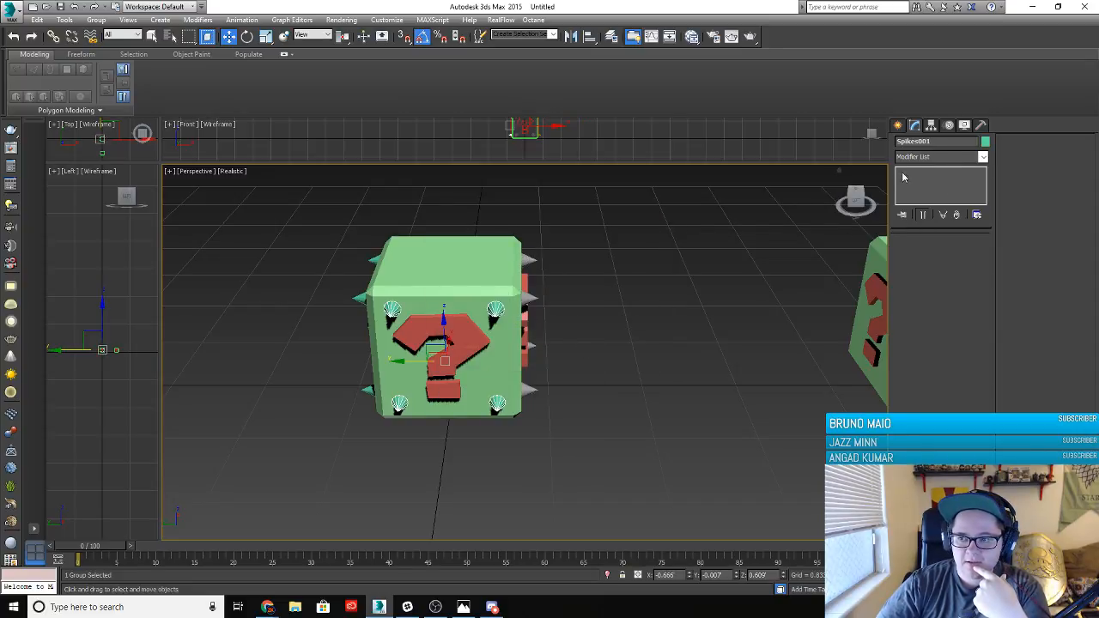
{"action": "left_click", "coordinate": [984, 141]}
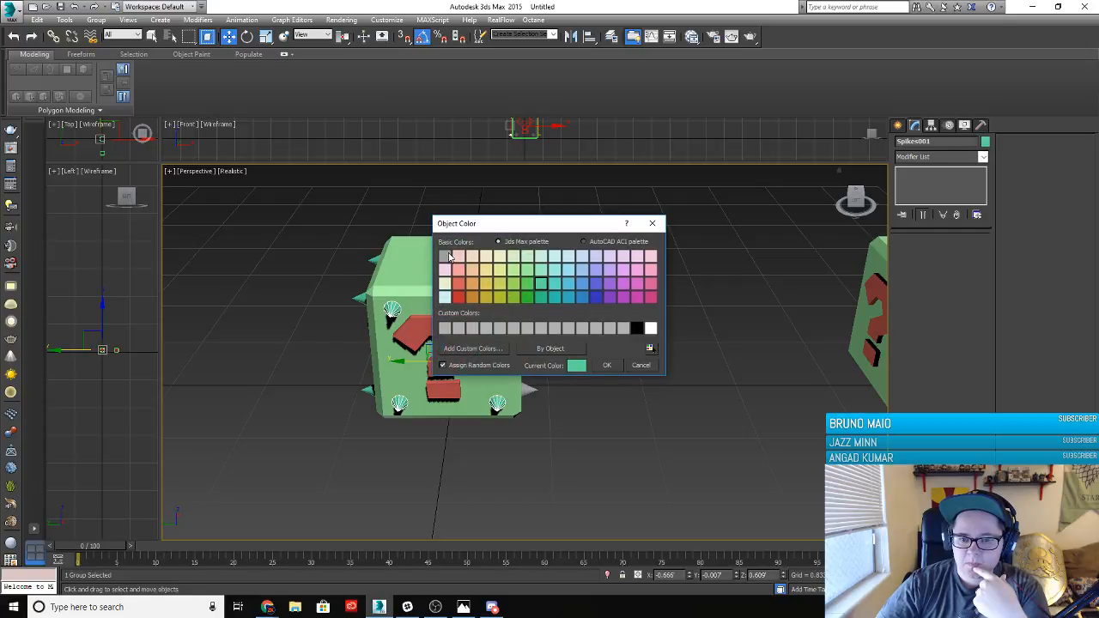
{"action": "left_click", "coordinate": [444, 256]}
{"action": "left_click", "coordinate": [606, 365]}
{"action": "left_click", "coordinate": [334, 425]}
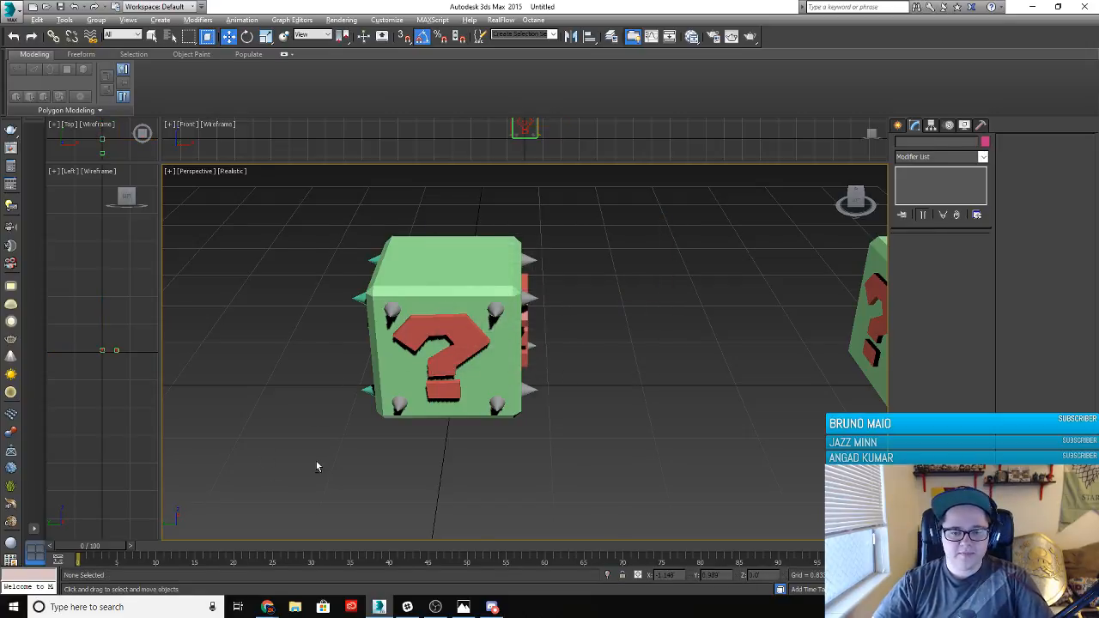
Change the original Spikes group's object color to the basic gray
{"action": "middle_click_drag", "start_coordinate": [316, 462], "coordinate": [415, 371], "text": "alt"}
{"action": "left_click", "coordinate": [431, 307]}
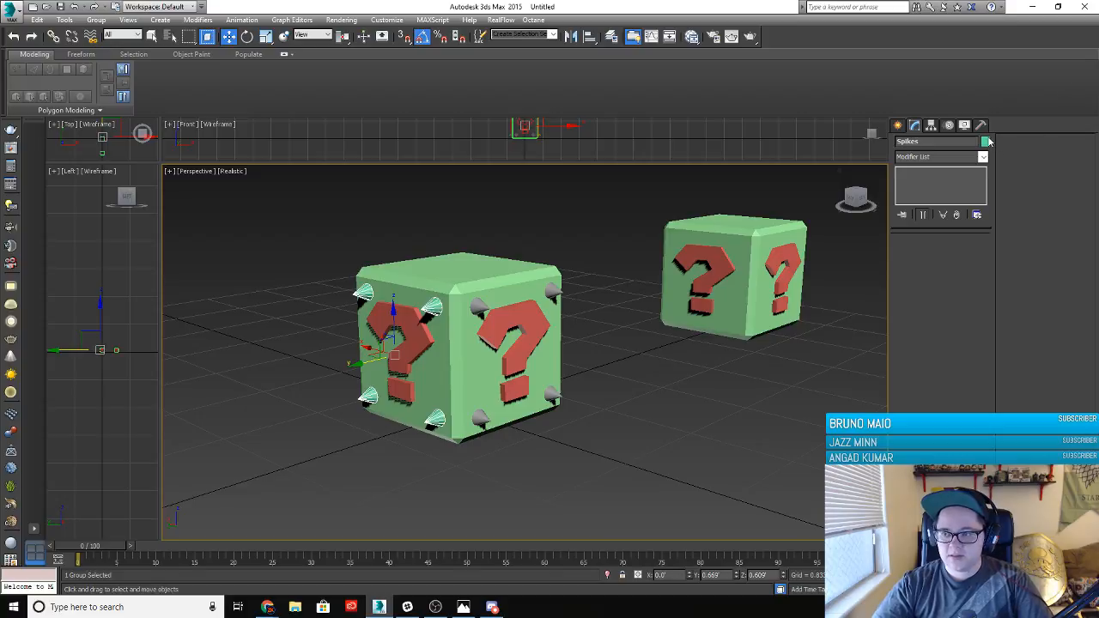
{"action": "left_click", "coordinate": [986, 140]}
{"action": "left_click", "coordinate": [443, 256]}
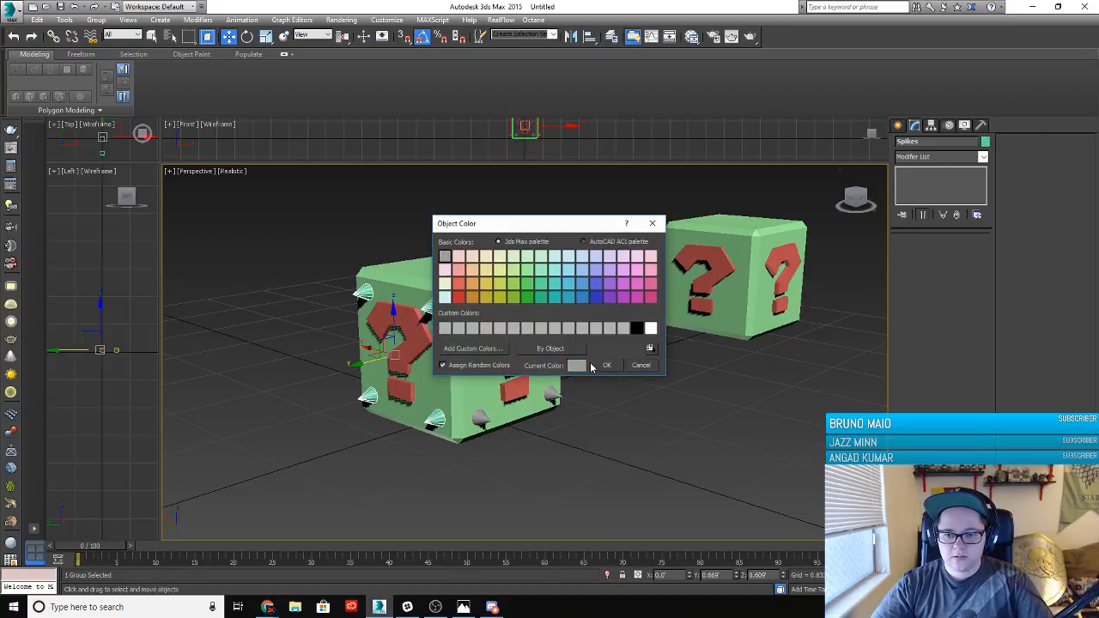
{"action": "left_click", "coordinate": [606, 365]}
{"action": "left_click", "coordinate": [320, 371]}
Recolor the yellow Spikes002 group to gray to match the other spikes
{"action": "middle_click_drag", "start_coordinate": [292, 341], "coordinate": [372, 361], "text": "alt"}
{"action": "left_click", "coordinate": [372, 361]}
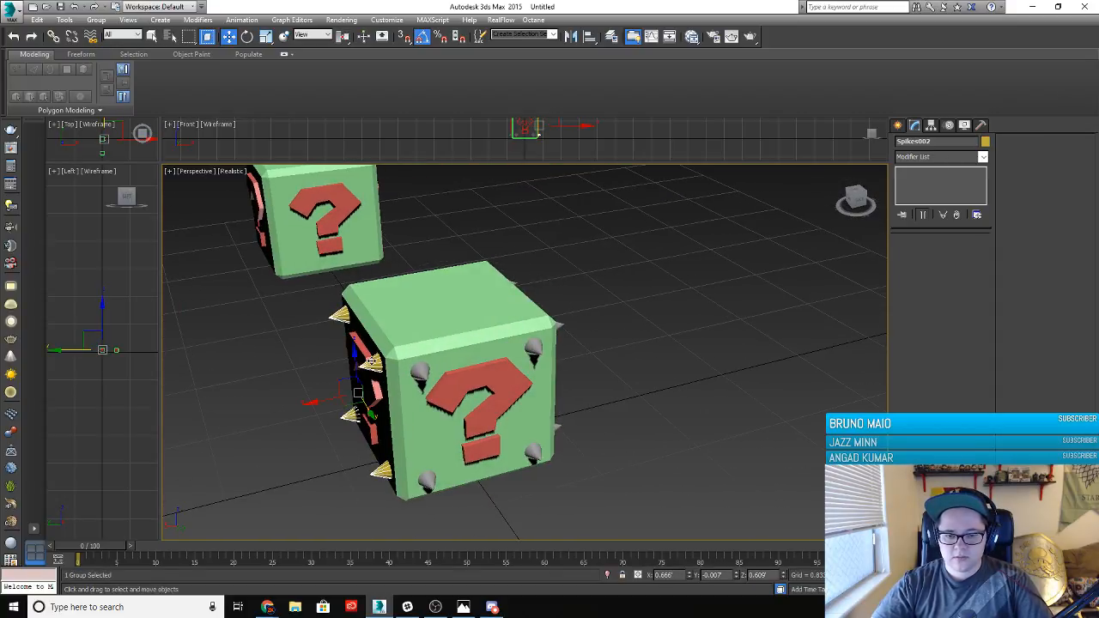
{"action": "left_click", "coordinate": [985, 142]}
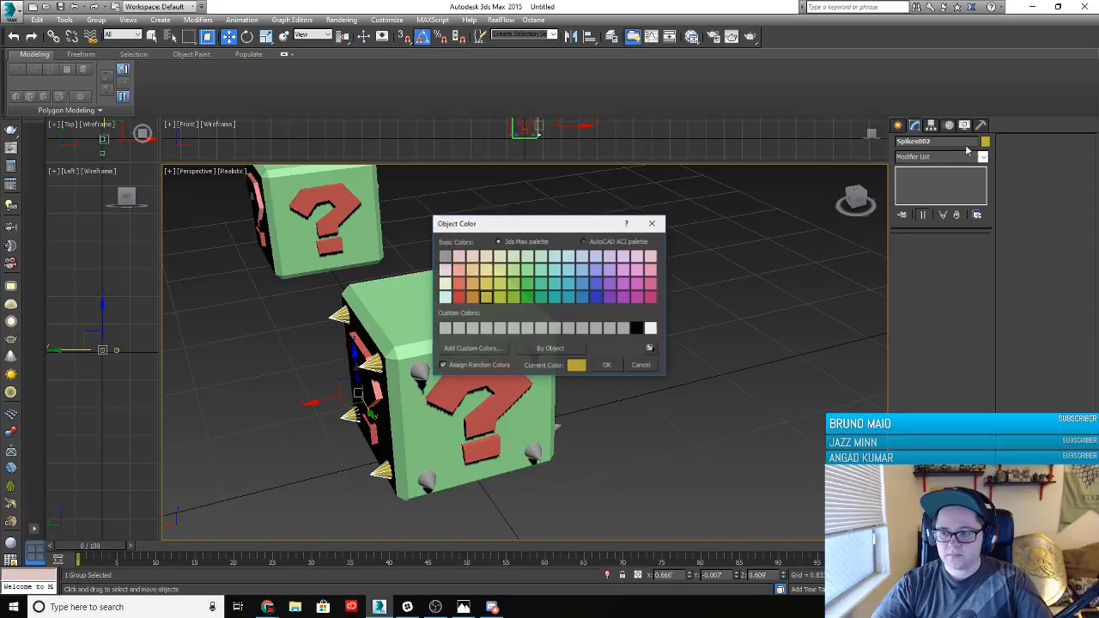
{"action": "left_click", "coordinate": [606, 366]}
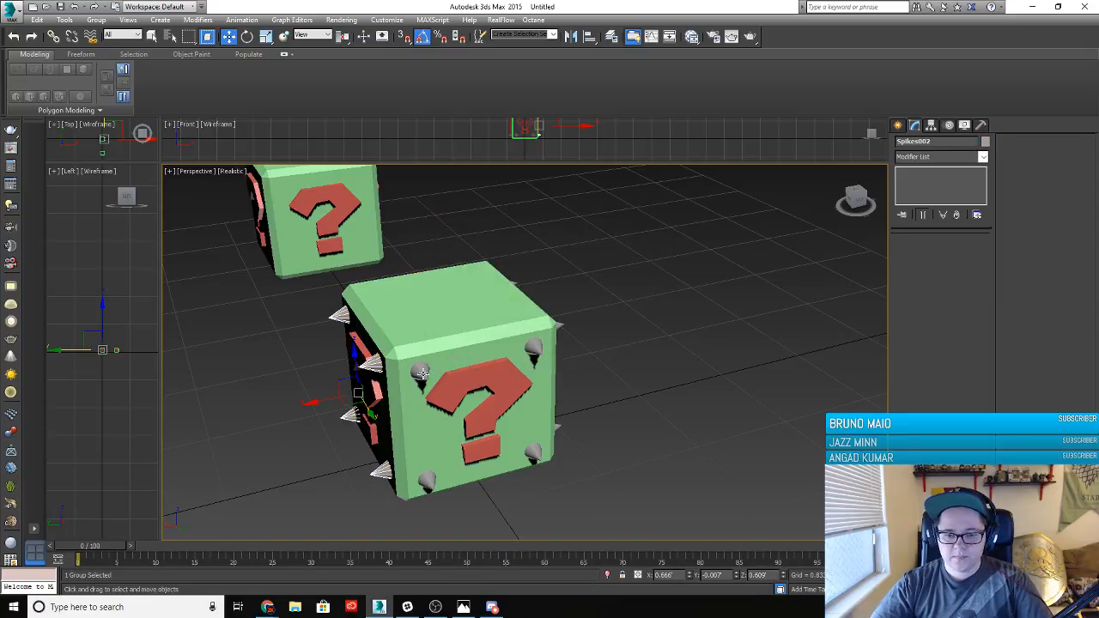
Set the object color of the main box to golden yellow
{"action": "left_click", "coordinate": [508, 330]}
{"action": "left_click", "coordinate": [985, 142]}
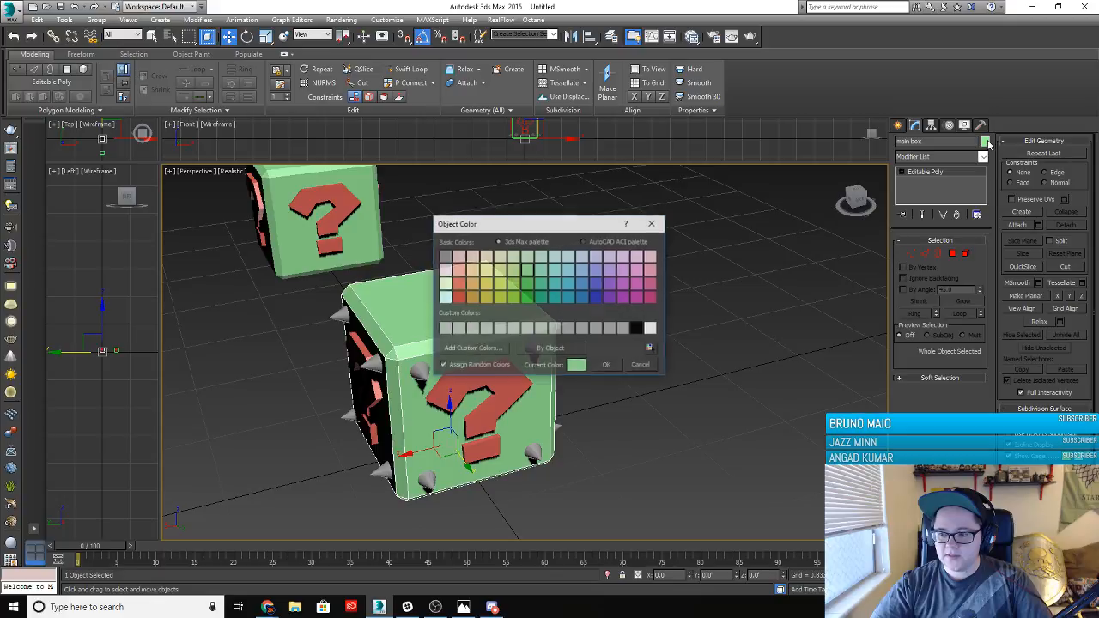
{"action": "left_click", "coordinate": [486, 296]}
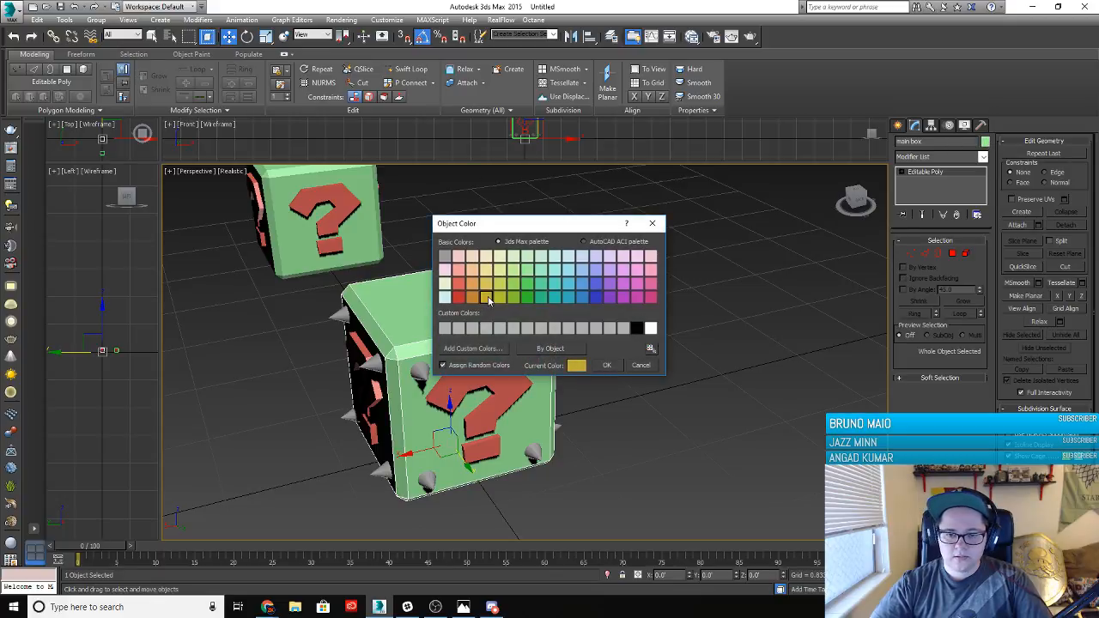
{"action": "left_click", "coordinate": [607, 367]}
{"action": "left_click", "coordinate": [576, 319]}
{"action": "middle_click_drag", "start_coordinate": [576, 318], "coordinate": [459, 308], "text": "alt"}
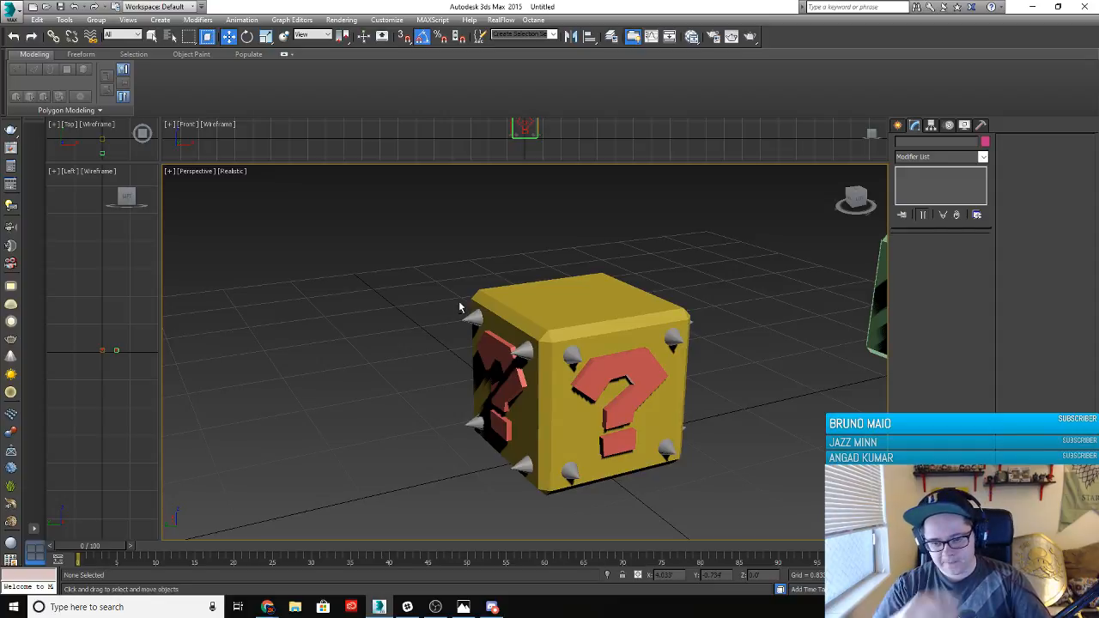
Change the object color of question mark 004 to the basic gray
{"action": "left_click", "coordinate": [631, 389]}
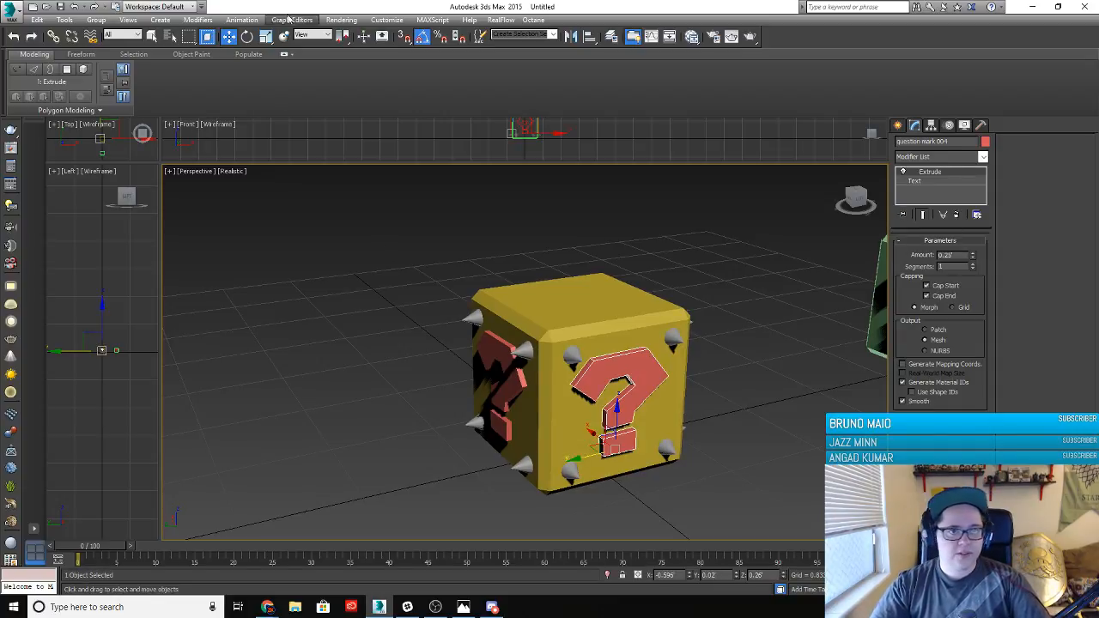
{"action": "left_click", "coordinate": [985, 142]}
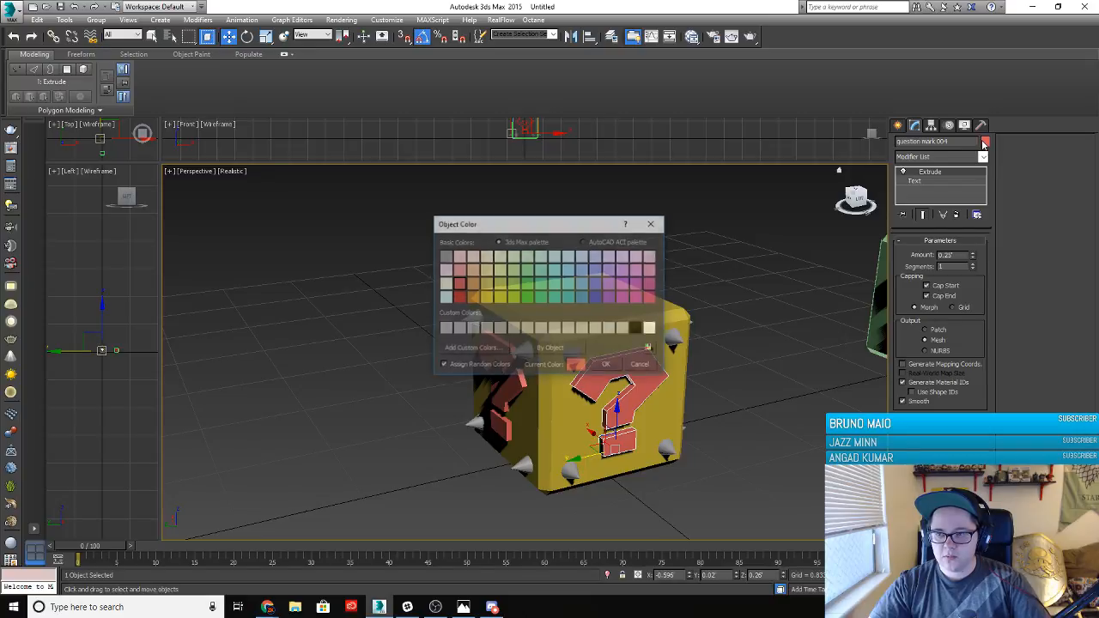
{"action": "left_click", "coordinate": [445, 256]}
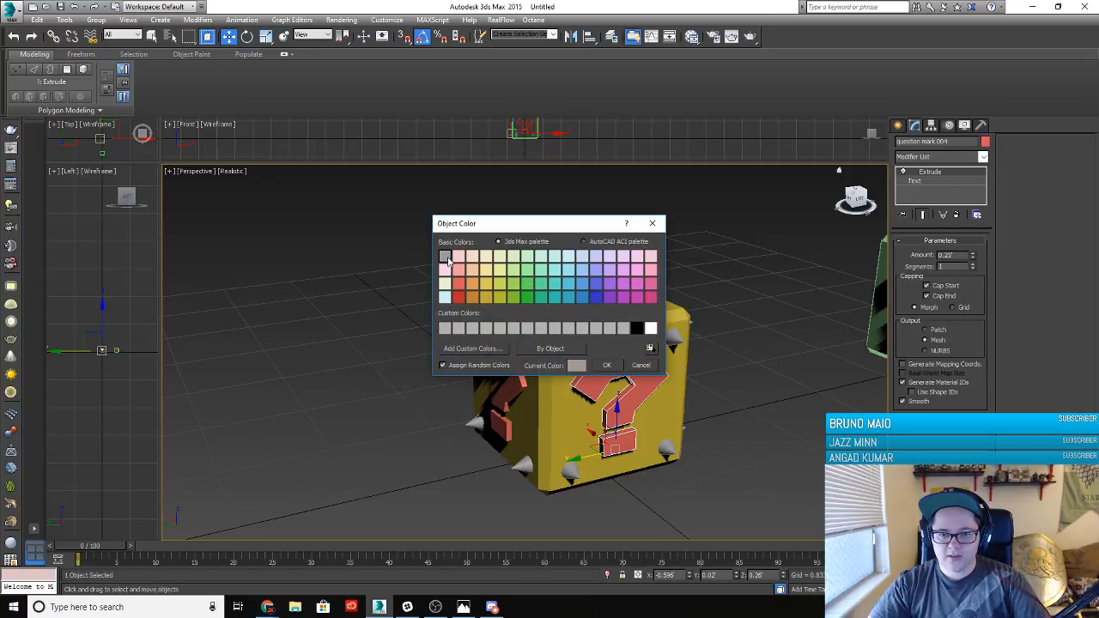
{"action": "left_click", "coordinate": [606, 365]}
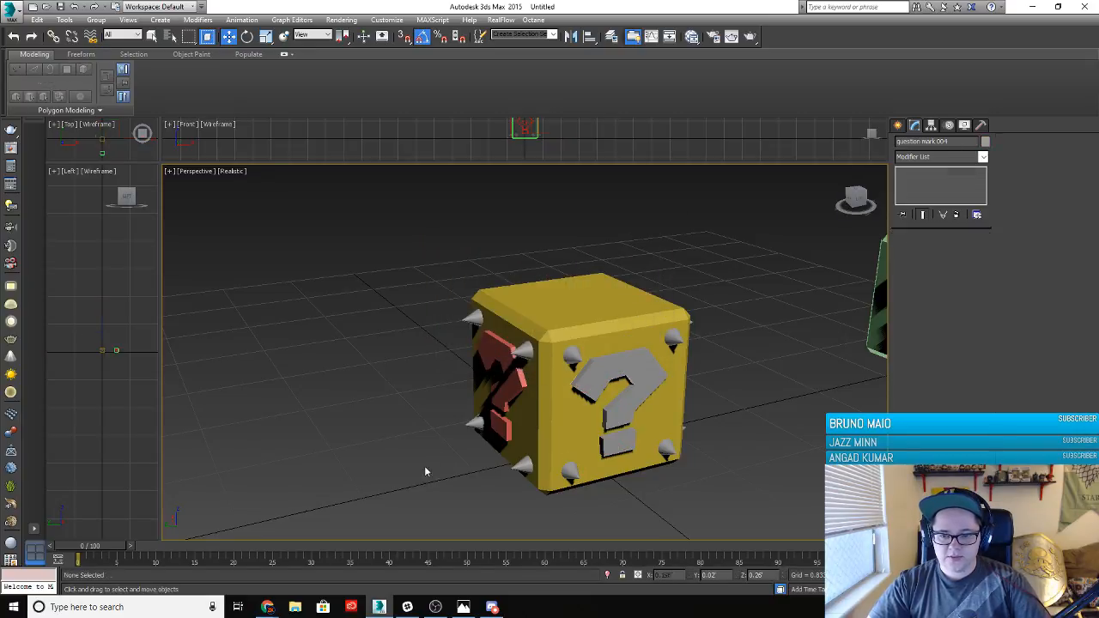
Recolor question mark 003 on the adjacent side face to the basic gray
{"action": "left_click", "coordinate": [504, 393]}
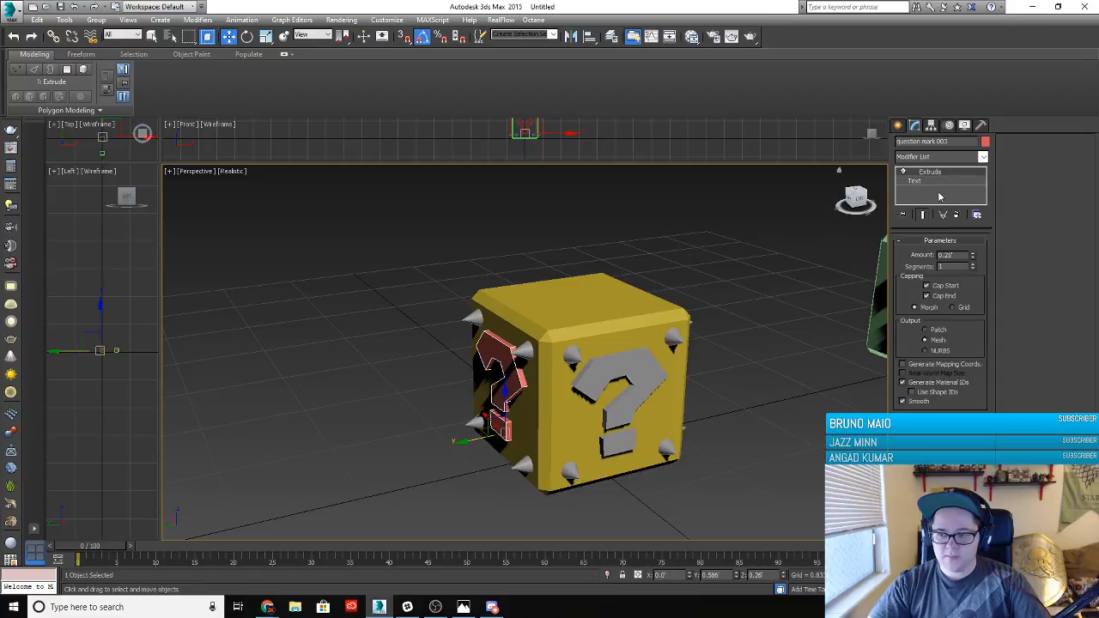
{"action": "left_click", "coordinate": [985, 141]}
{"action": "left_click", "coordinate": [445, 257]}
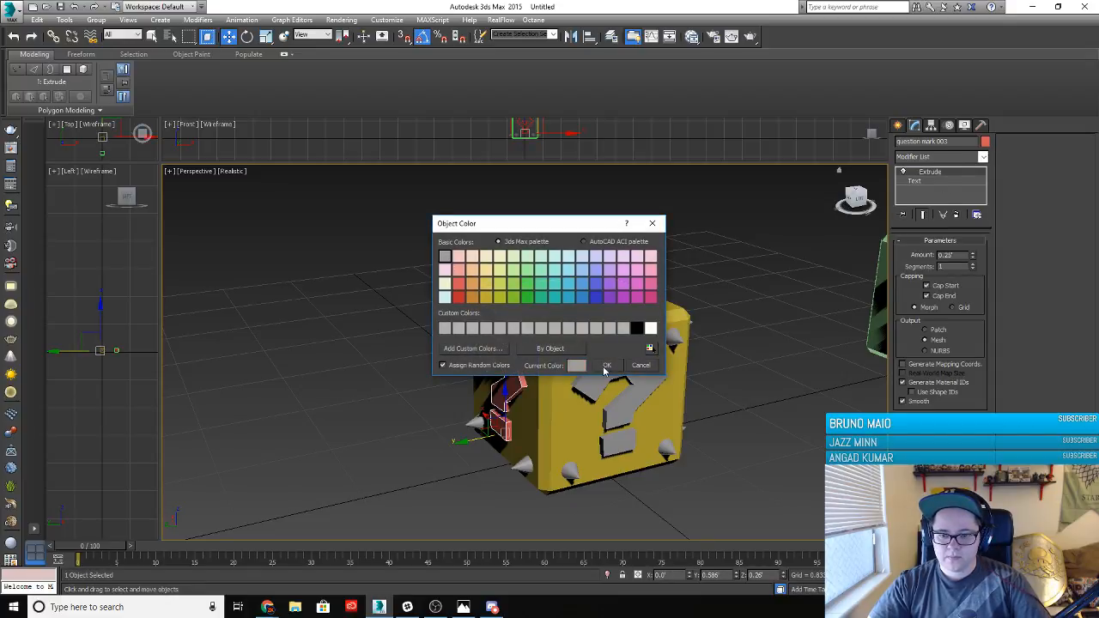
{"action": "left_click", "coordinate": [607, 365]}
{"action": "left_click", "coordinate": [386, 396]}
Set the object color of question mark 2 on the spiked block to the basic gray
{"action": "middle_click_drag", "start_coordinate": [387, 396], "coordinate": [567, 331], "text": "alt"}
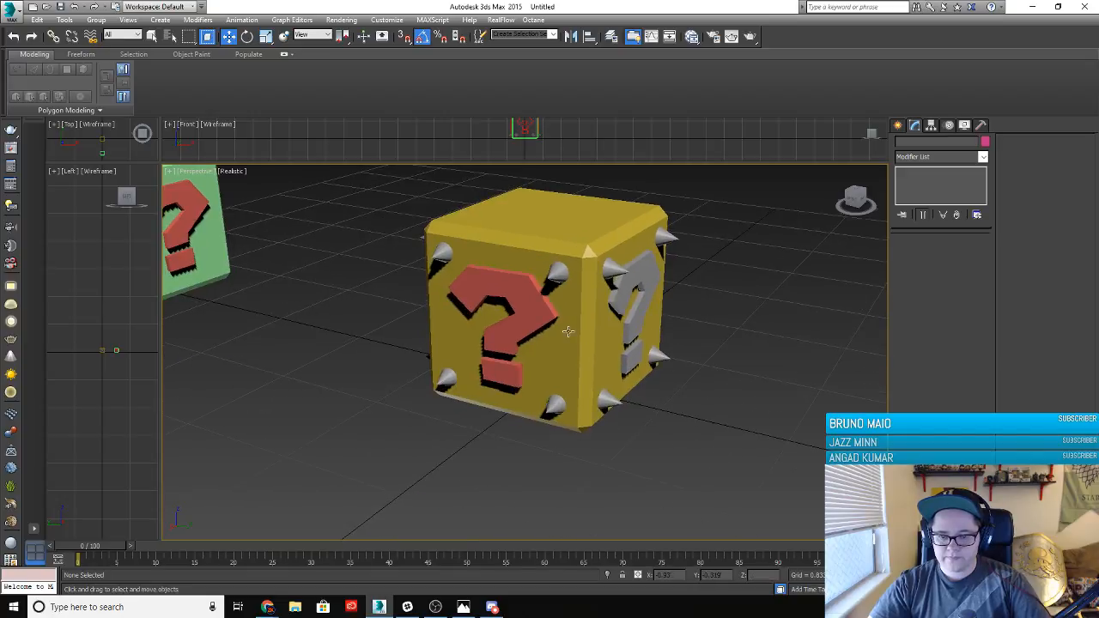
{"action": "left_click", "coordinate": [550, 318]}
{"action": "left_click", "coordinate": [985, 141]}
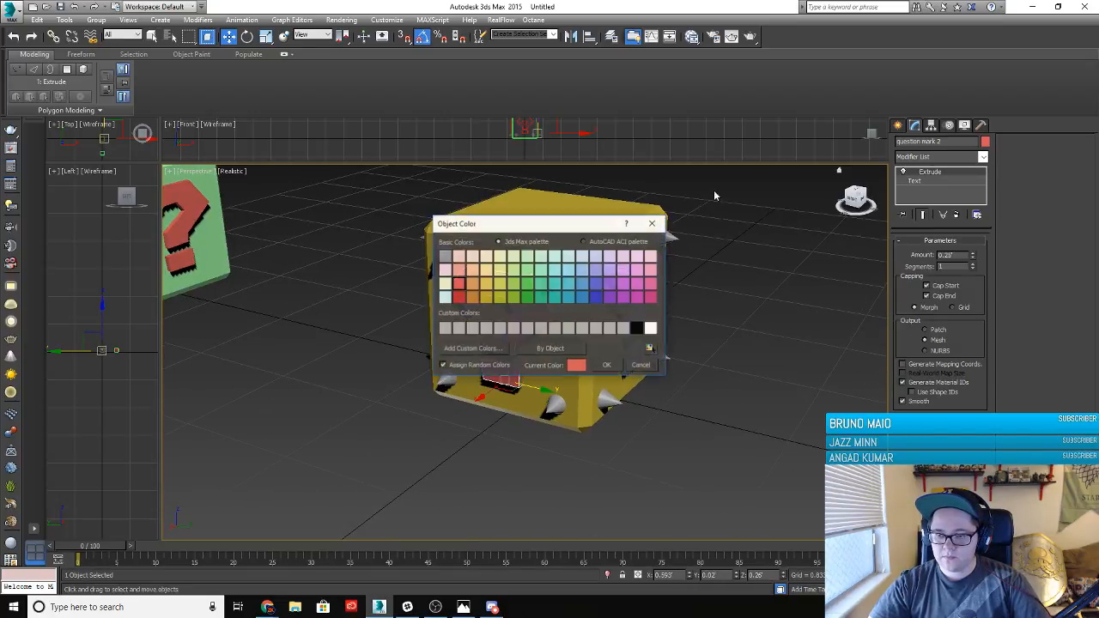
{"action": "left_click", "coordinate": [446, 256]}
{"action": "left_click", "coordinate": [608, 366]}
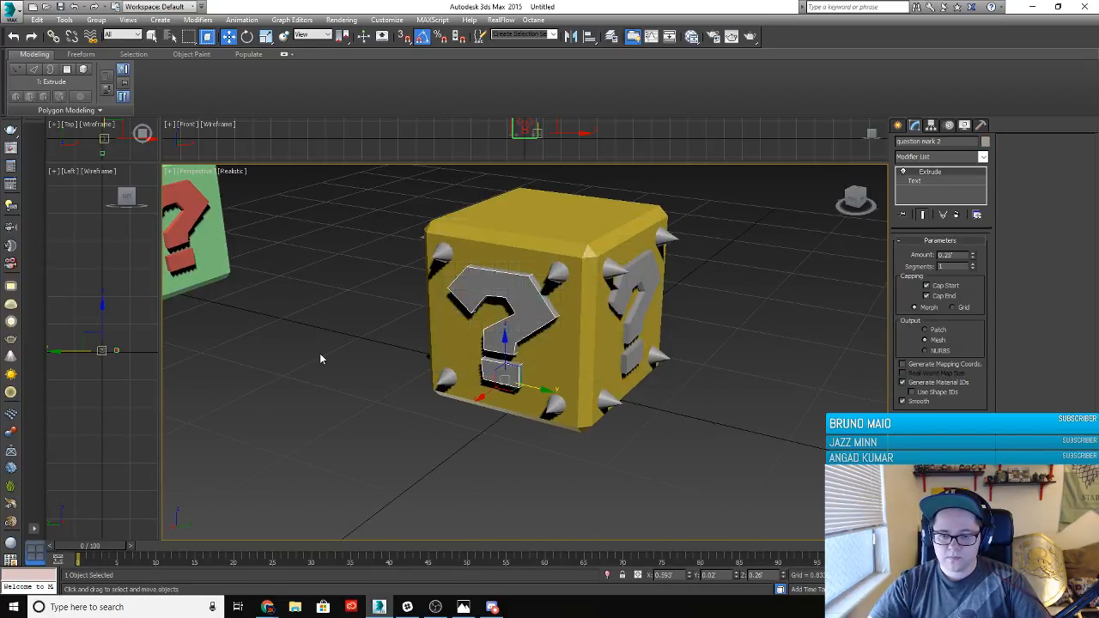
Set the object color of question mark 1 on the spiked block to the basic gray
{"action": "left_click", "coordinate": [320, 355]}
{"action": "middle_click_drag", "start_coordinate": [319, 355], "coordinate": [546, 350], "text": "alt"}
{"action": "left_click", "coordinate": [398, 360]}
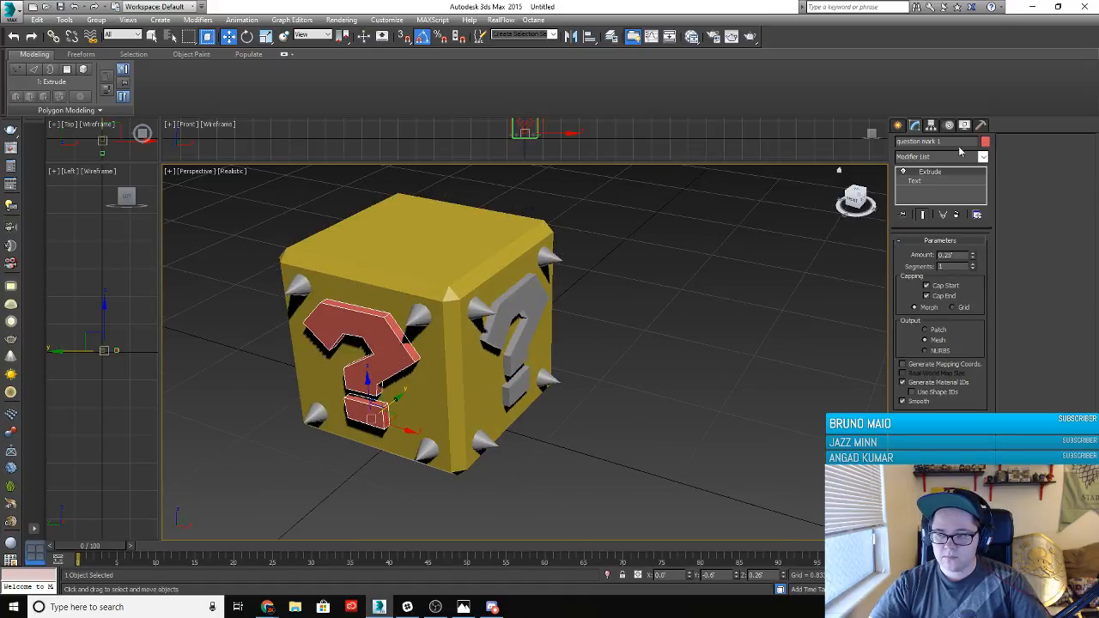
{"action": "left_click", "coordinate": [986, 141]}
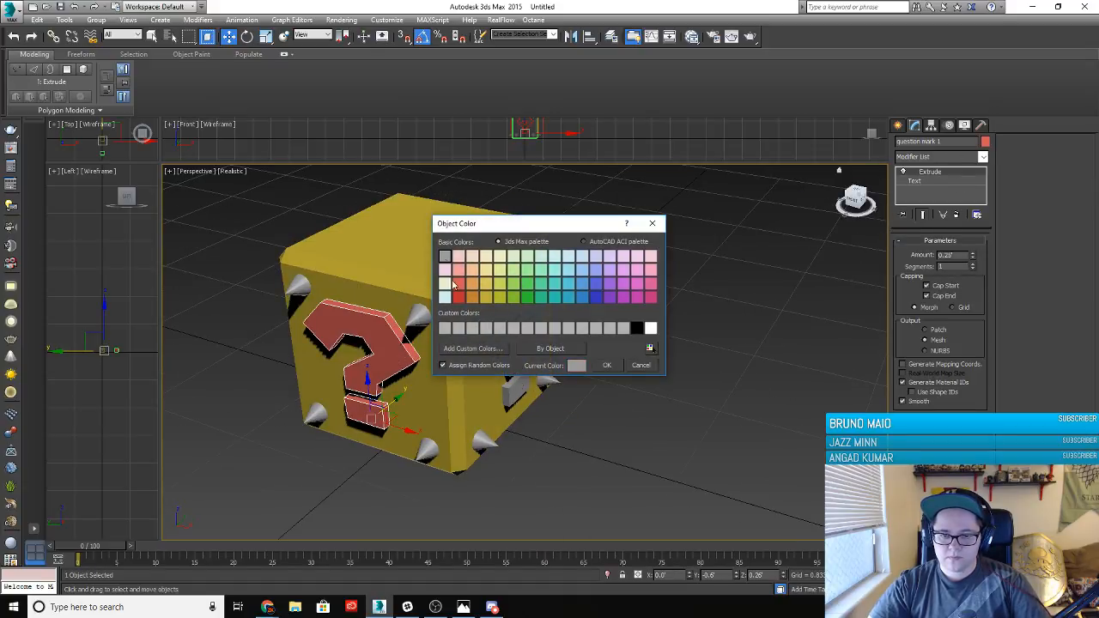
{"action": "left_click", "coordinate": [606, 367]}
{"action": "left_click", "coordinate": [668, 406]}
{"action": "middle_click_drag", "start_coordinate": [671, 432], "coordinate": [553, 382], "text": "alt"}
{"action": "scroll", "coordinate": [574, 389], "scroll_direction": "down", "scroll_amount": 5}
{"action": "scroll", "coordinate": [608, 396], "scroll_direction": "up", "scroll_amount": 2}
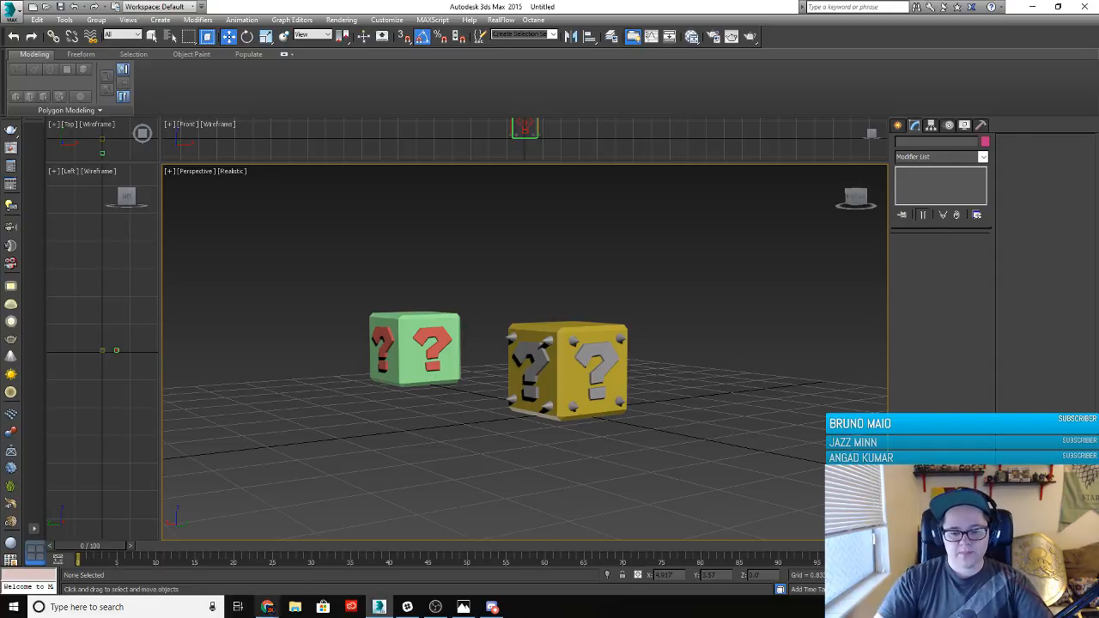
Switch to Chrome to compare the model with the question block reference image, then return to 3ds Max
{"action": "mouse_move", "coordinate": [268, 607]}
{"action": "left_click", "coordinate": [308, 562]}
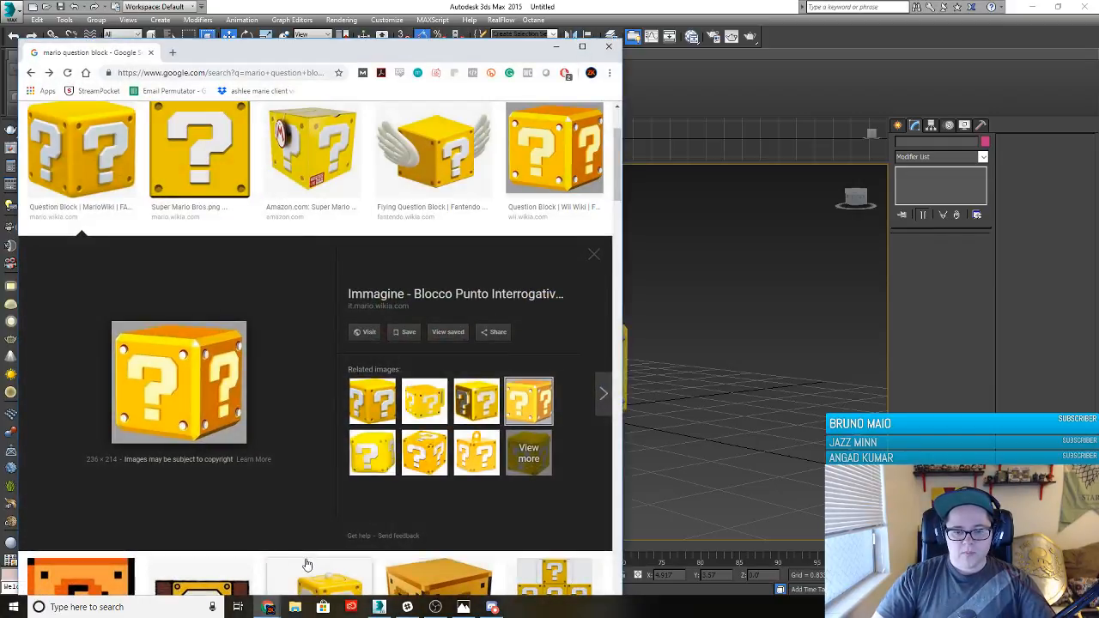
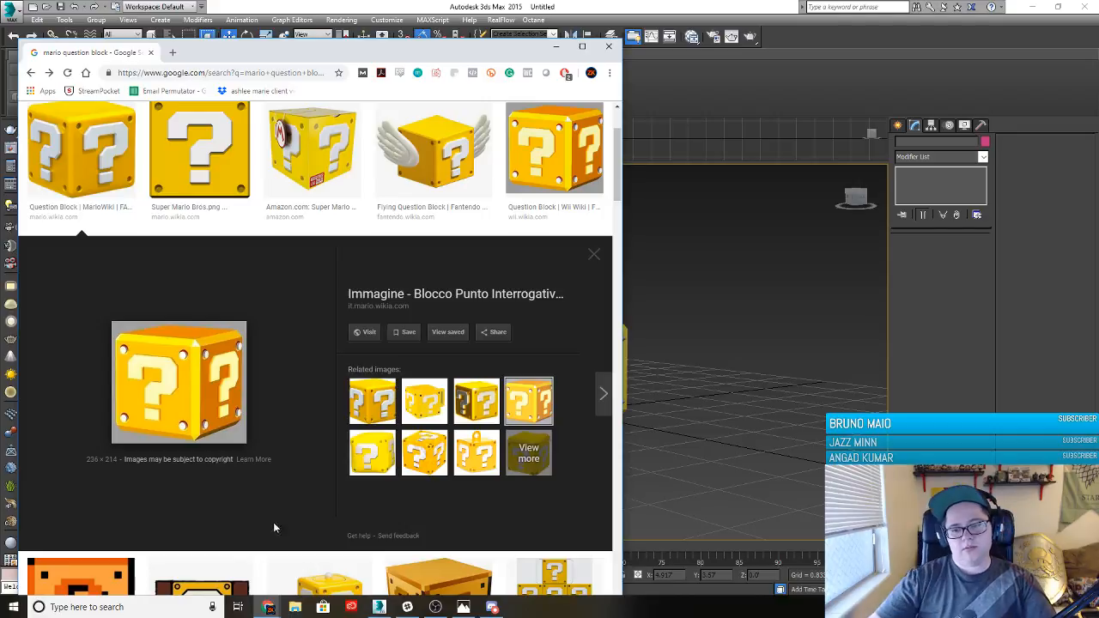
{"action": "left_click", "coordinate": [749, 247]}
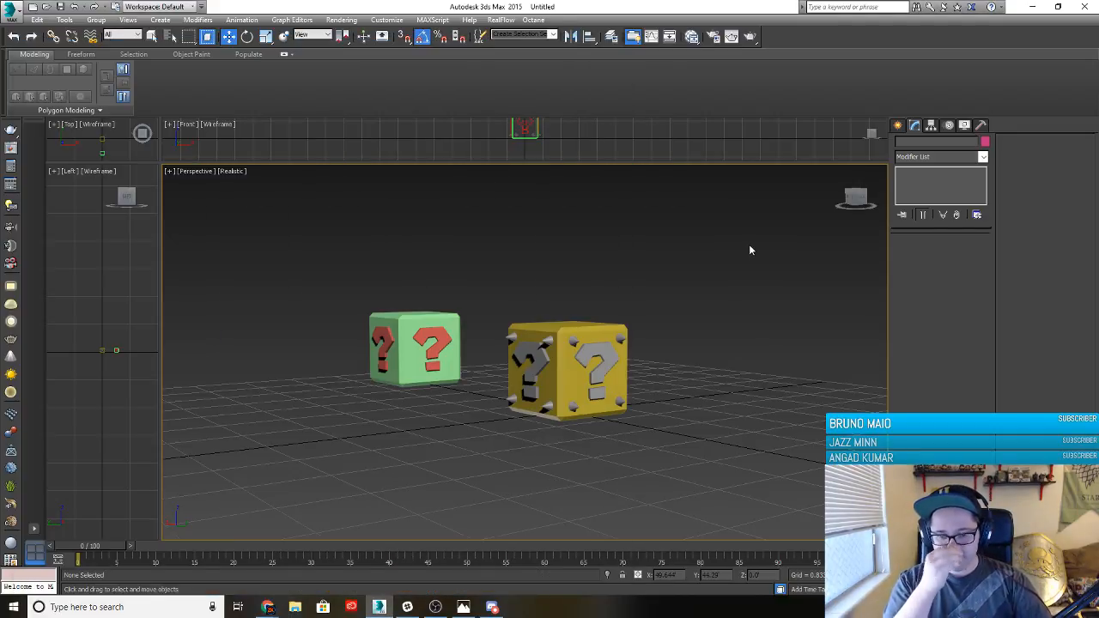
Hide the green question block group so only the yellow spiked block is displayed
{"action": "middle_click_drag", "start_coordinate": [601, 326], "coordinate": [355, 246], "text": "alt"}
{"action": "left_click", "coordinate": [442, 365]}
{"action": "right_click", "coordinate": [420, 326]}
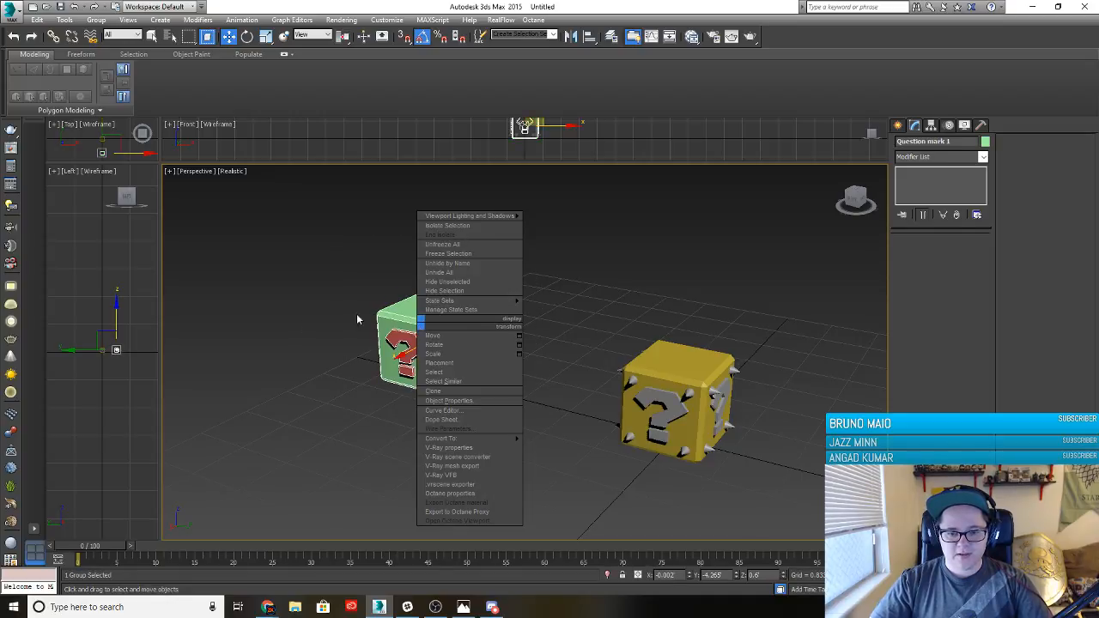
{"action": "left_click", "coordinate": [455, 291]}
{"action": "mouse_move", "coordinate": [458, 387]}
{"action": "middle_mouse_down", "text": "alt"}
{"action": "mouse_move", "coordinate": [578, 448]}
{"action": "mouse_move", "coordinate": [372, 400]}
{"action": "mouse_move", "coordinate": [444, 407]}
{"action": "mouse_move", "coordinate": [447, 372]}
{"action": "middle_mouse_up", "text": "alt"}
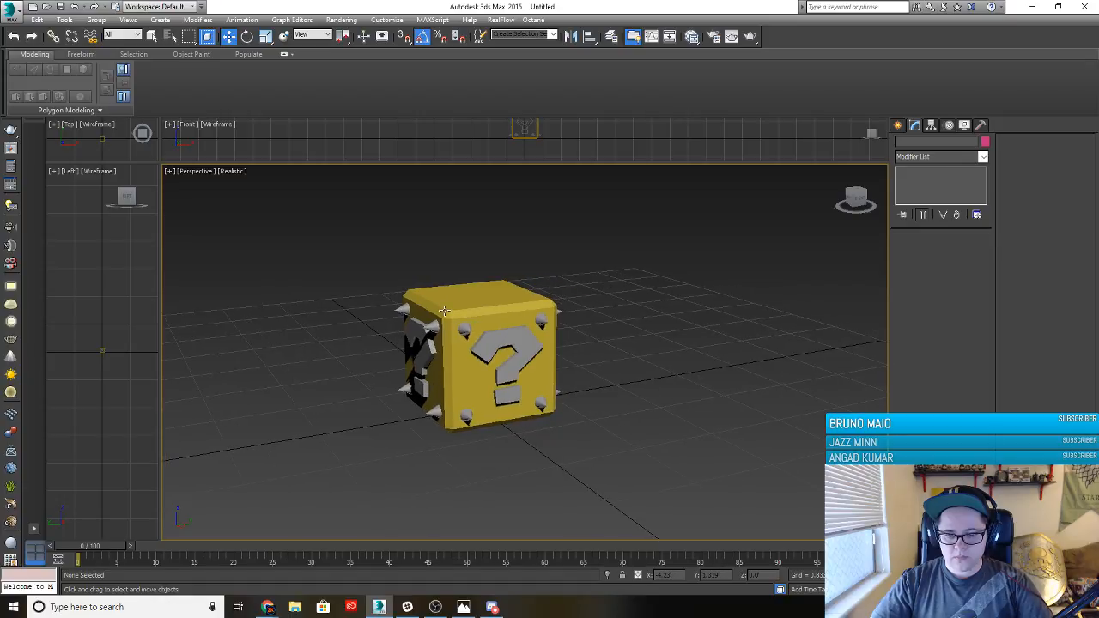
{"action": "left_click", "coordinate": [444, 311]}
{"action": "left_click", "coordinate": [639, 212]}
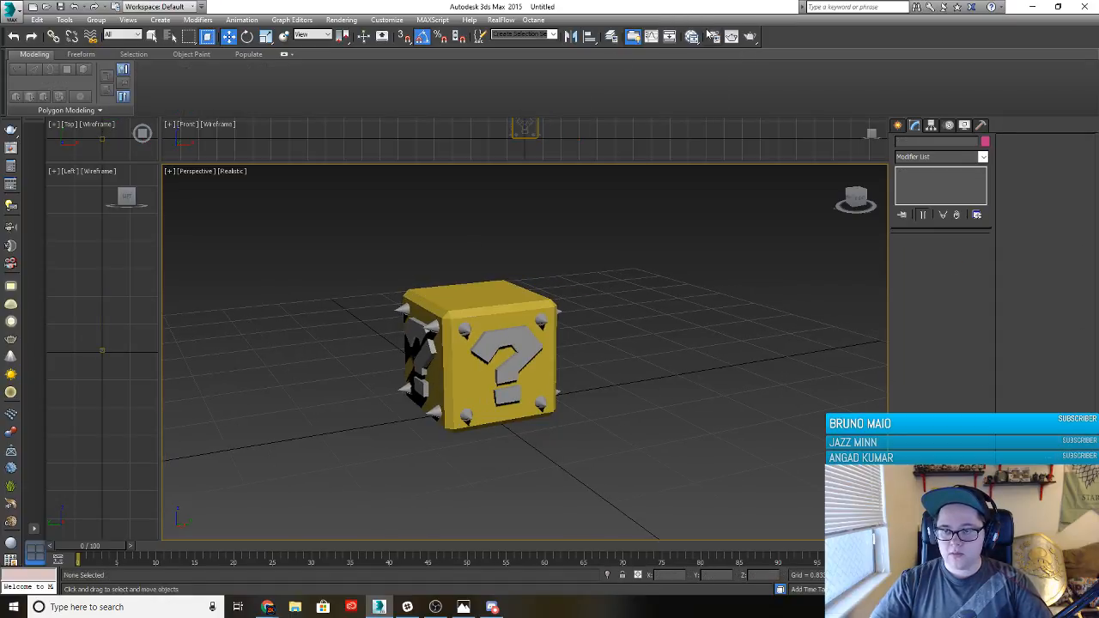
Assign OctaneRender 3.08.2 - 5.12 as the production renderer in Render Setup and move the dialog clear of the block
{"action": "left_click", "coordinate": [713, 37]}
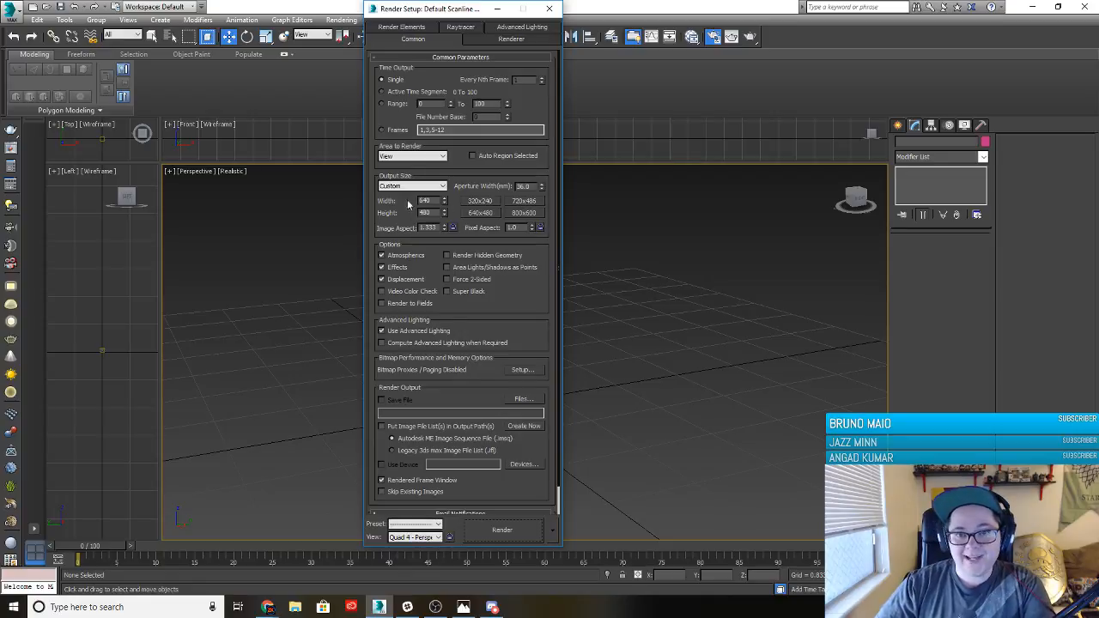
{"action": "left_click", "coordinate": [495, 40]}
{"action": "left_click", "coordinate": [382, 43]}
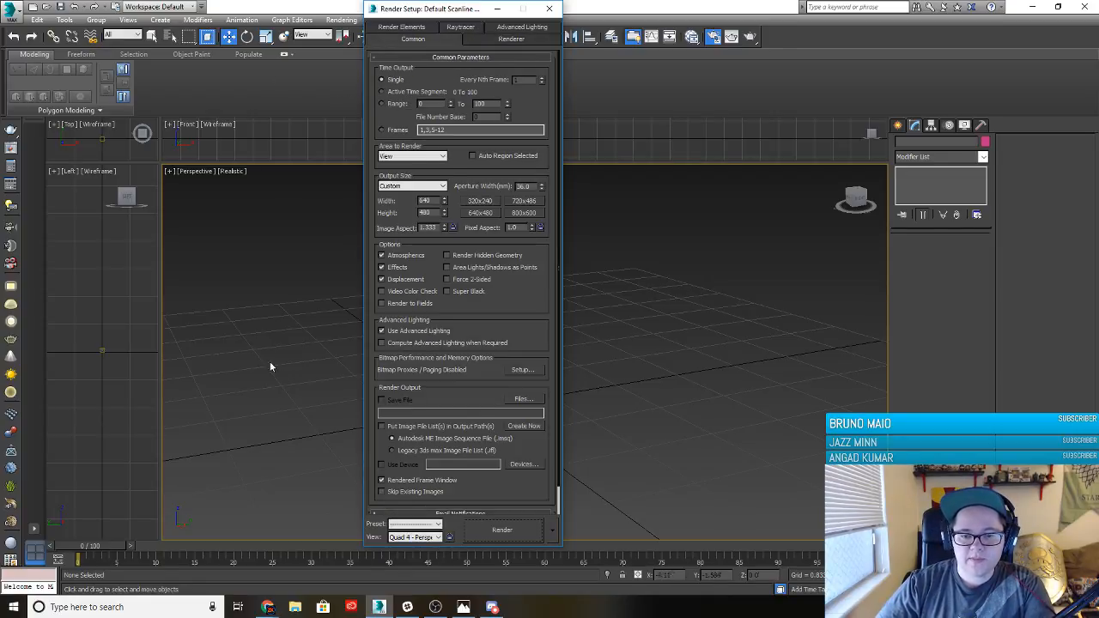
{"action": "scroll", "coordinate": [440, 483], "scroll_direction": "down", "scroll_amount": 2}
{"action": "left_click", "coordinate": [460, 508]}
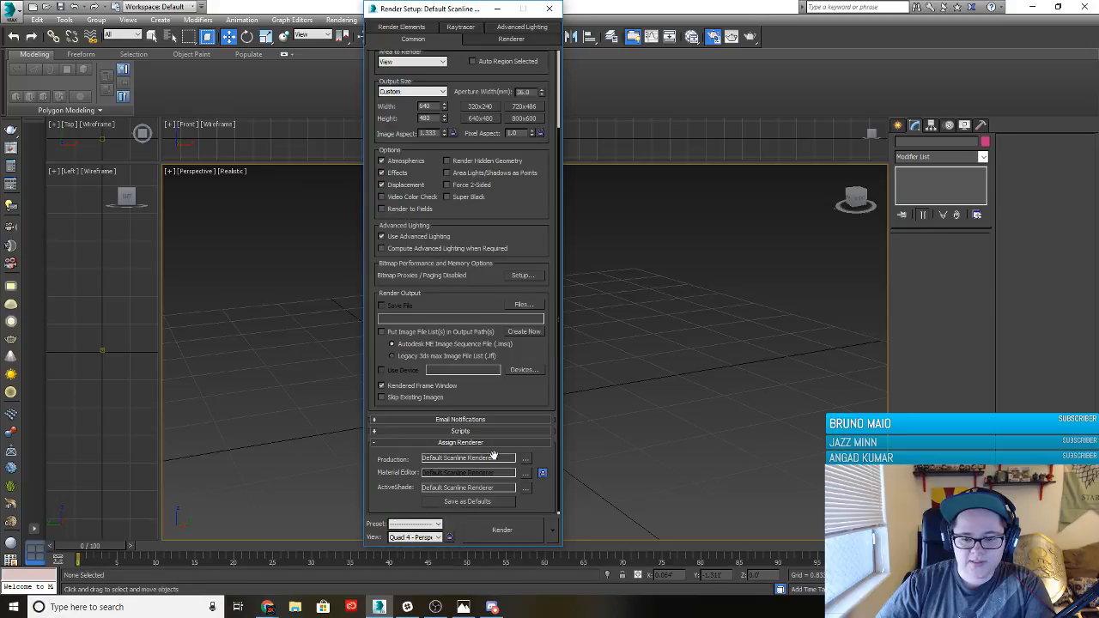
{"action": "scroll", "coordinate": [515, 463], "scroll_direction": "down", "scroll_amount": 2}
{"action": "left_click", "coordinate": [526, 456]}
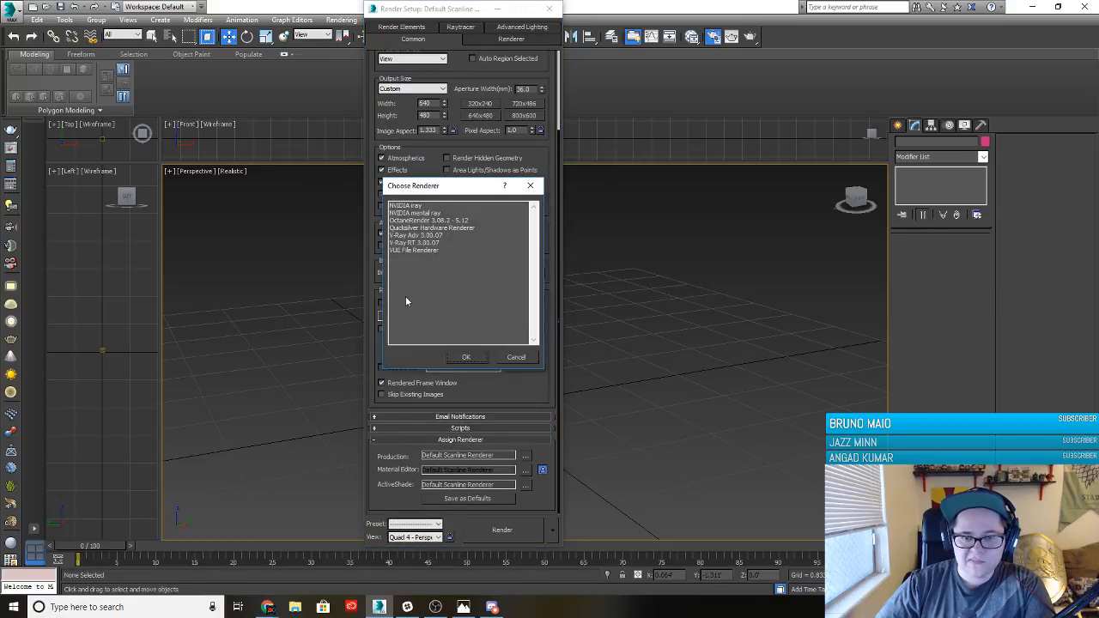
{"action": "left_click", "coordinate": [412, 220]}
{"action": "left_click", "coordinate": [470, 358]}
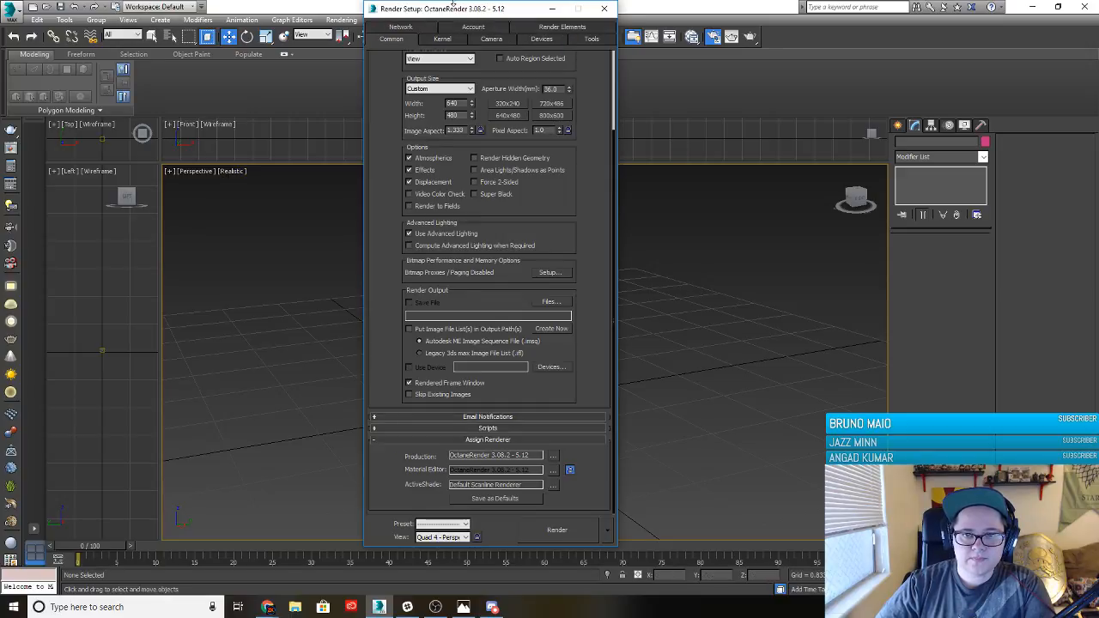
{"action": "left_click_drag", "start_coordinate": [473, 12], "coordinate": [186, 28]}
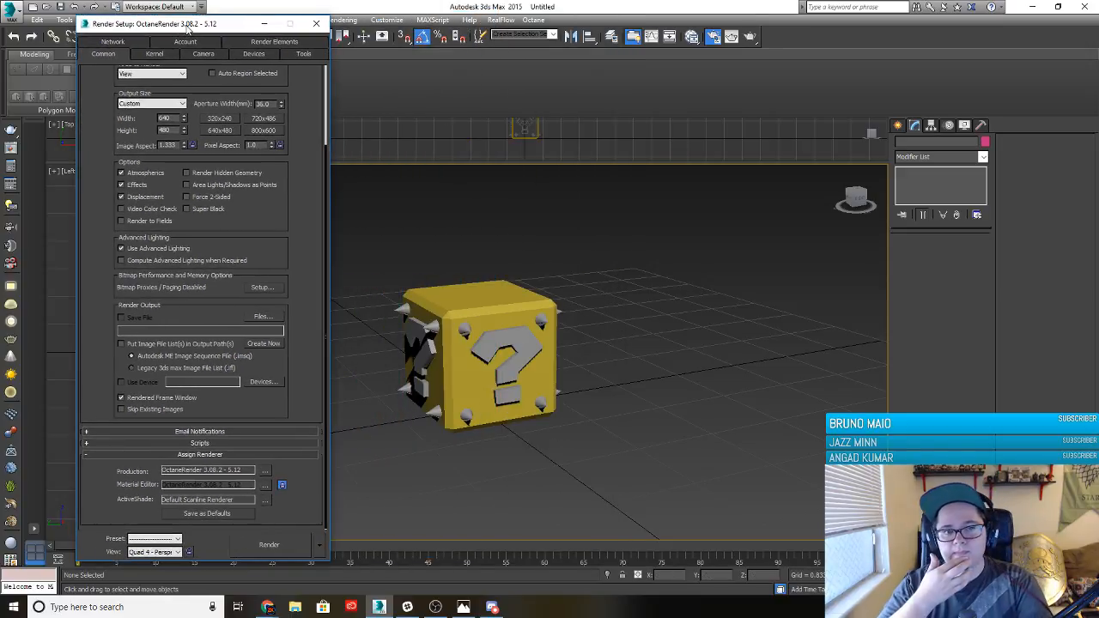
Open the OctaneRender viewport from the kernel settings and move its window off the modeling area
{"action": "left_click", "coordinate": [166, 55]}
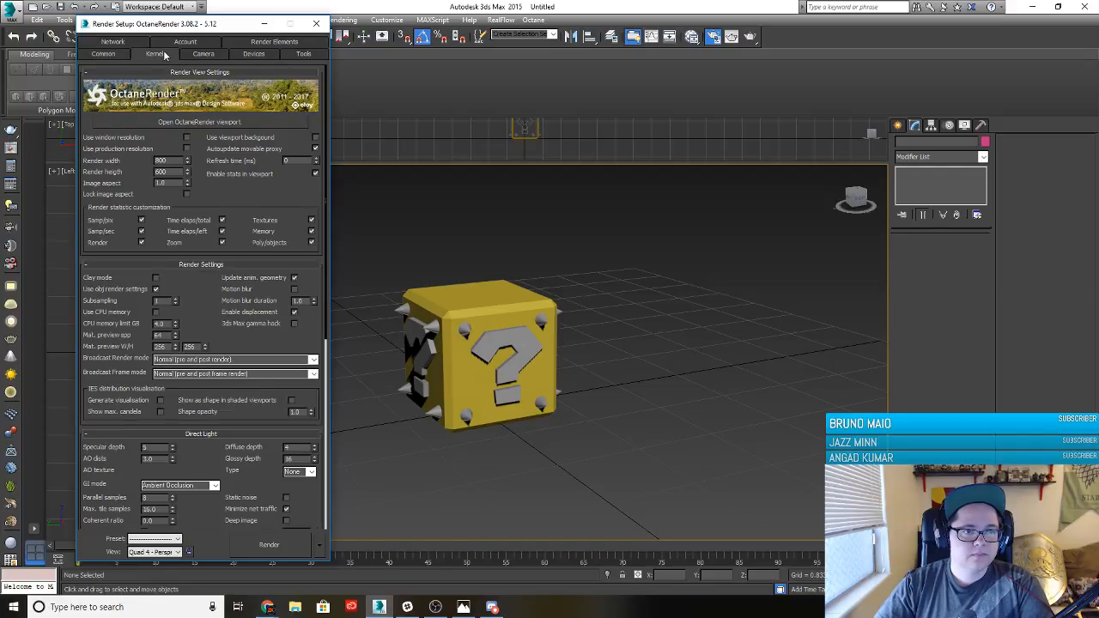
{"action": "left_click", "coordinate": [230, 125]}
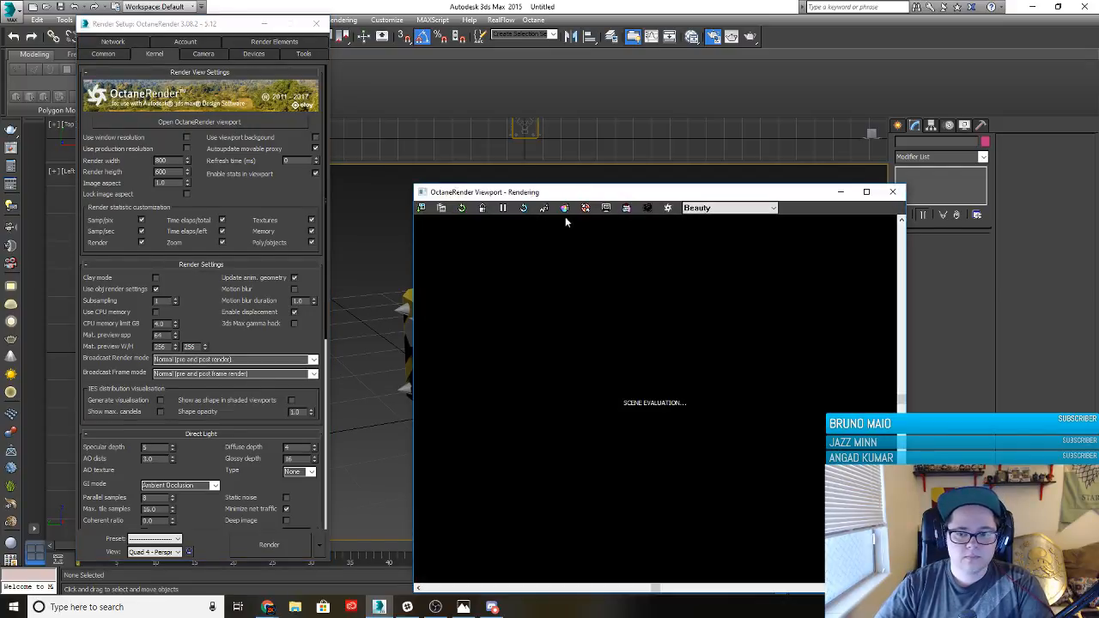
{"action": "left_click_drag", "start_coordinate": [566, 194], "coordinate": [0, 111]}
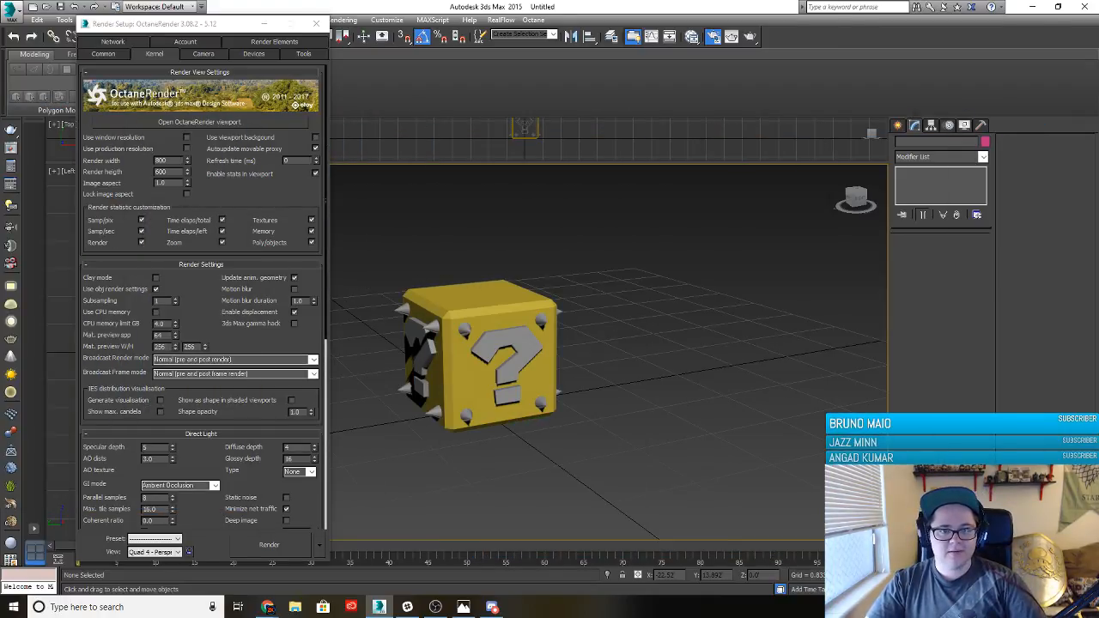
Review the OctaneRender kernel settings down to the Kernel Type section and close Render Setup
{"action": "left_click_drag", "start_coordinate": [227, 23], "coordinate": [421, 21]}
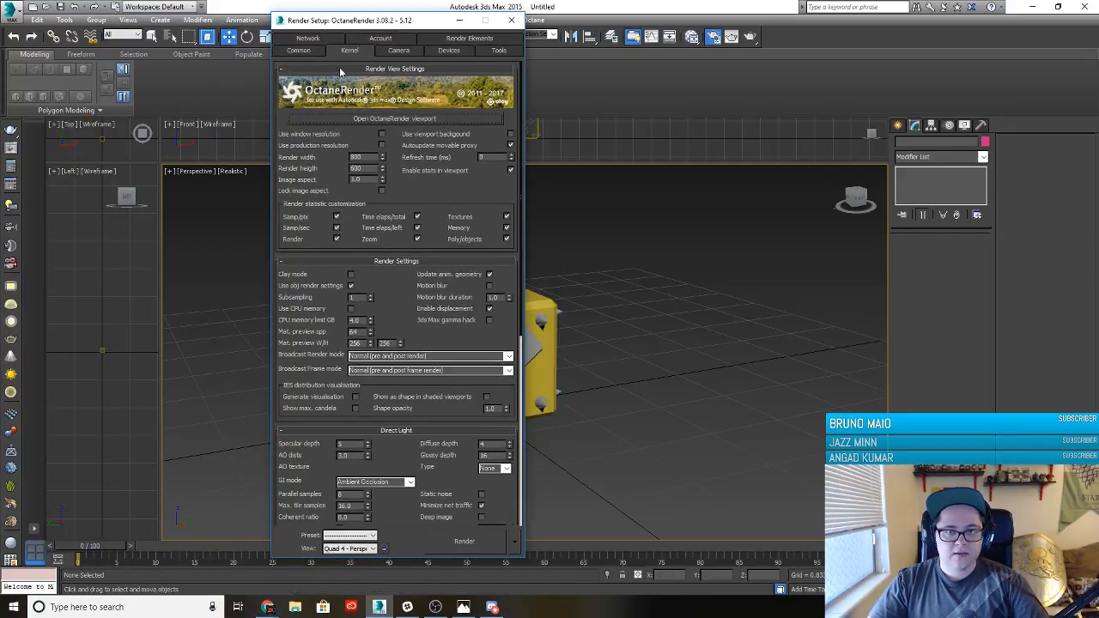
{"action": "scroll", "coordinate": [400, 461], "scroll_direction": "down", "scroll_amount": 5}
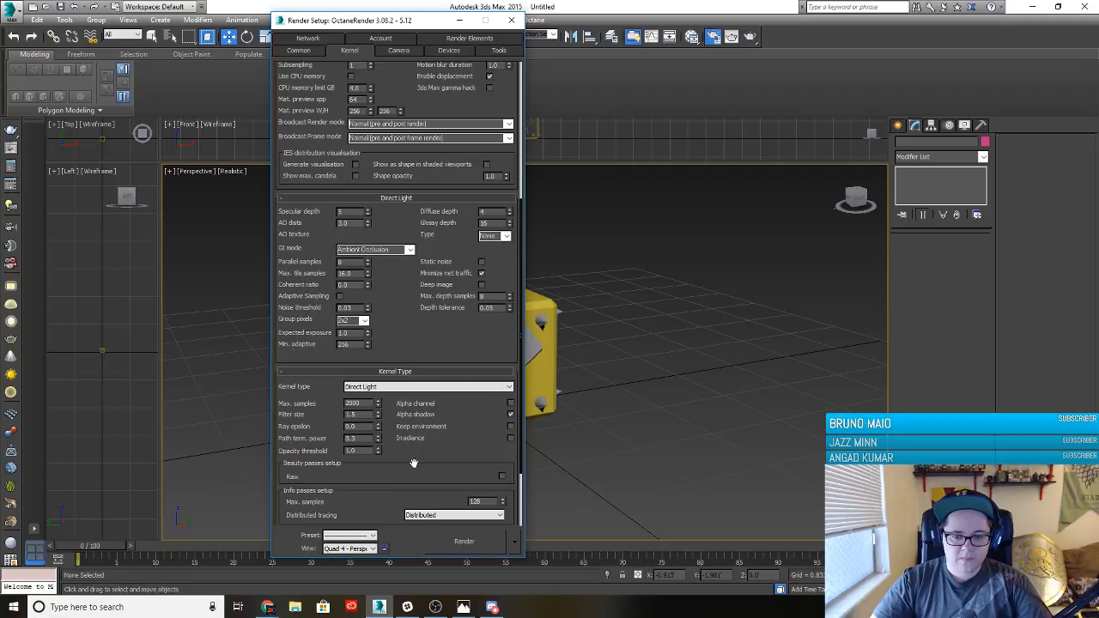
{"action": "left_click_drag", "start_coordinate": [382, 23], "coordinate": [117, 15]}
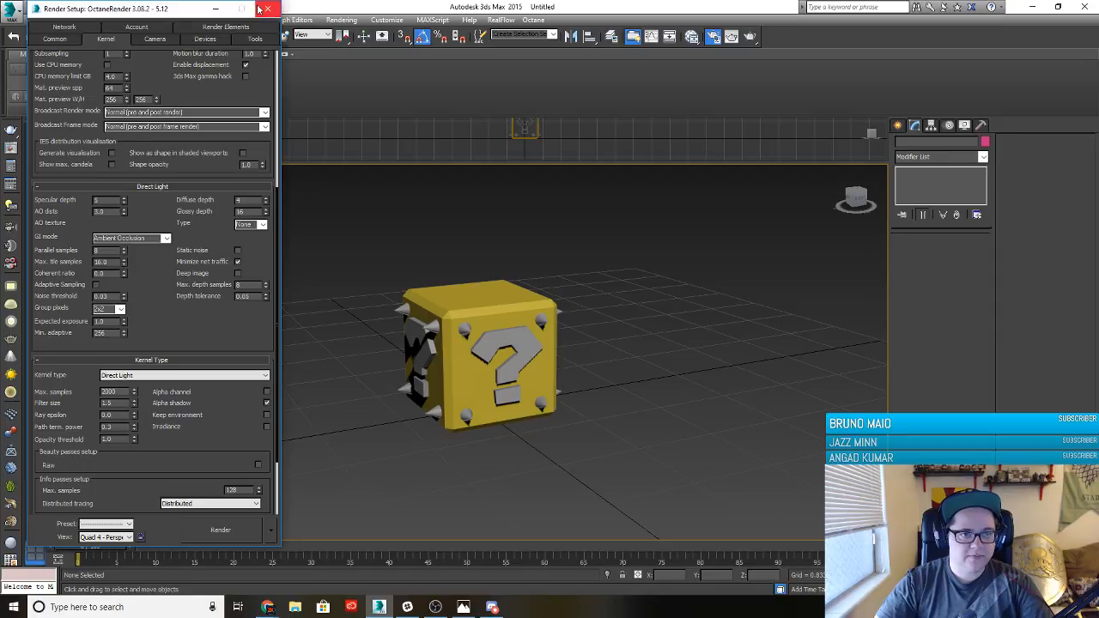
{"action": "left_click", "coordinate": [259, 8]}
Create a standard primitive plane about 4.6' long and 9.9' wide on the grid beside the yellow block
{"action": "scroll", "coordinate": [496, 294], "scroll_direction": "down", "scroll_amount": 5}
{"action": "middle_click_drag", "start_coordinate": [468, 314], "coordinate": [466, 353]}
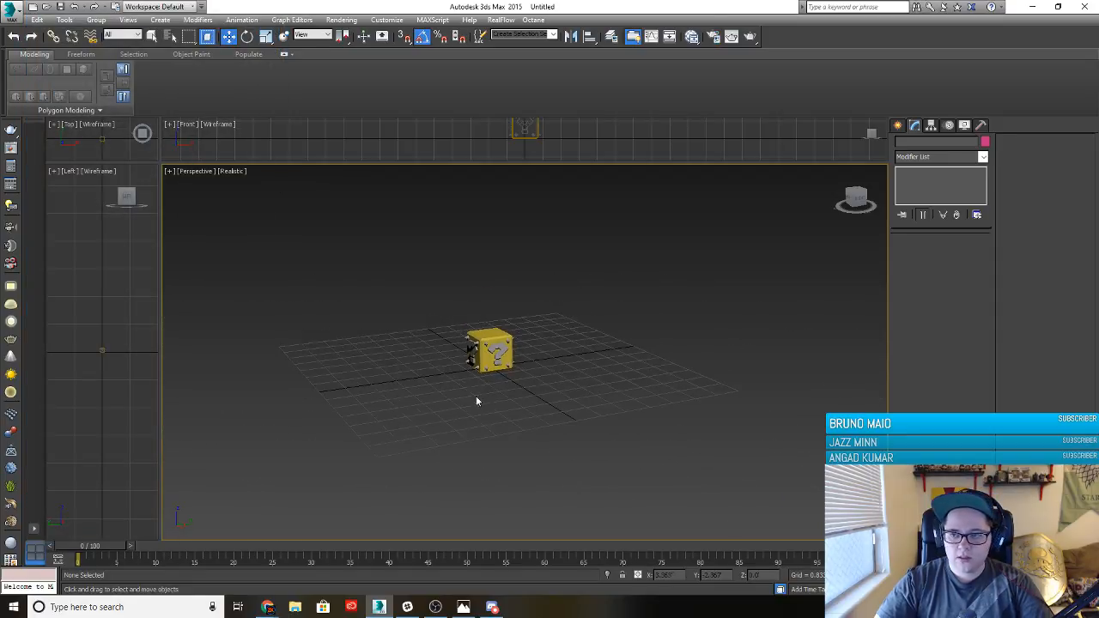
{"action": "left_click", "coordinate": [899, 127]}
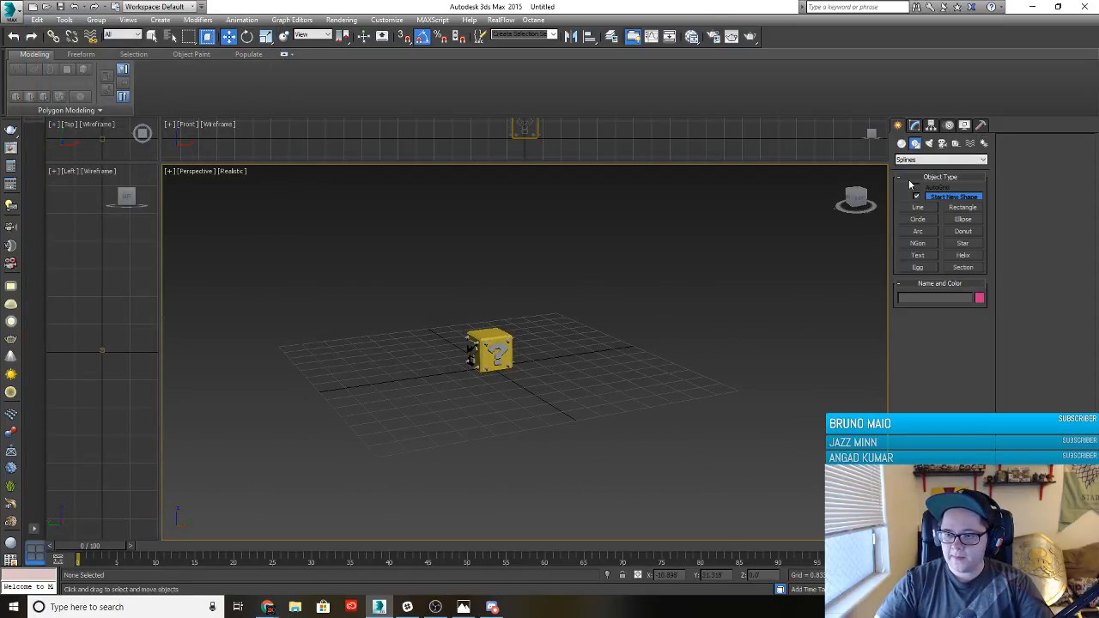
{"action": "left_click", "coordinate": [901, 143]}
{"action": "left_click", "coordinate": [962, 246]}
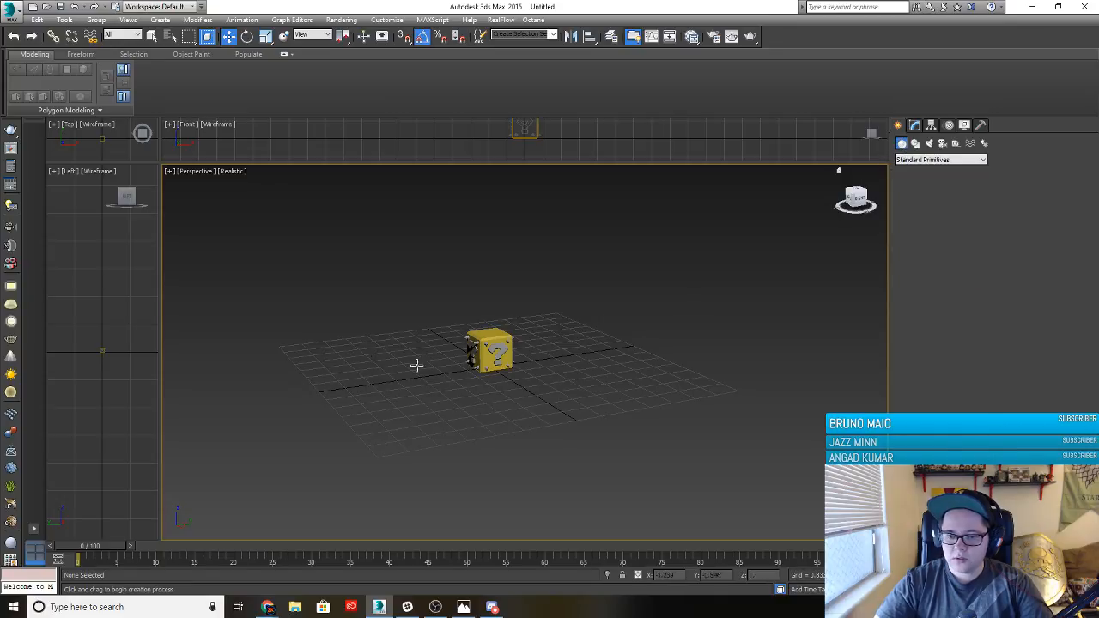
{"action": "left_click_drag", "start_coordinate": [344, 298], "coordinate": [445, 365]}
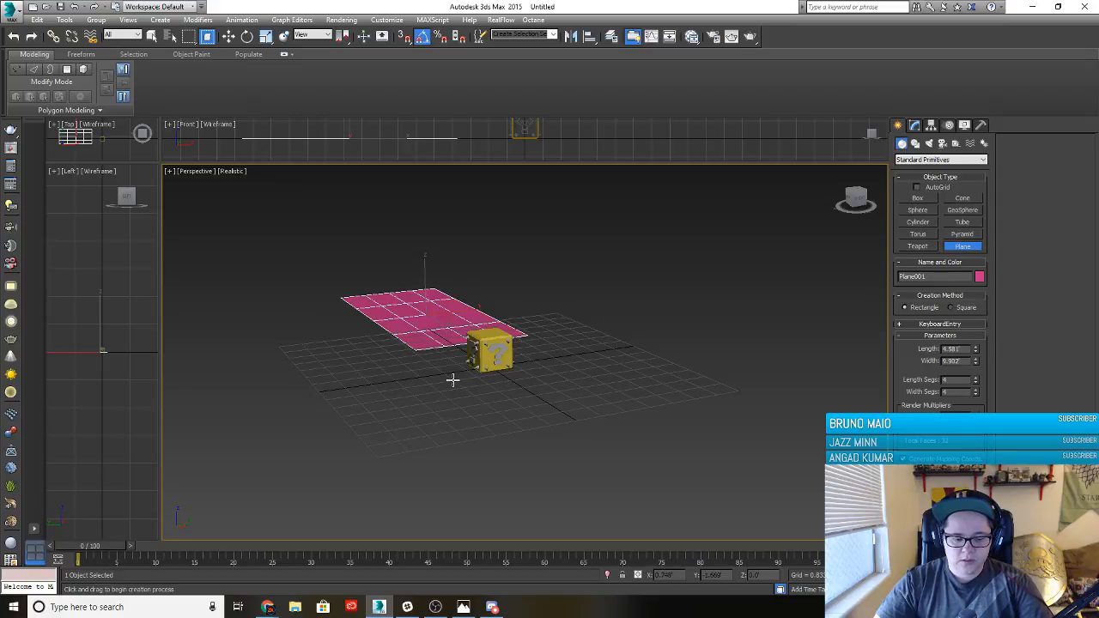
Align the plane to the main box pivot to pivot on X, Y and Z, and lower it to about Z -0.15'
{"action": "key", "text": "w"}
{"action": "key", "text": "alt+a"}
{"action": "left_click", "coordinate": [486, 357]}
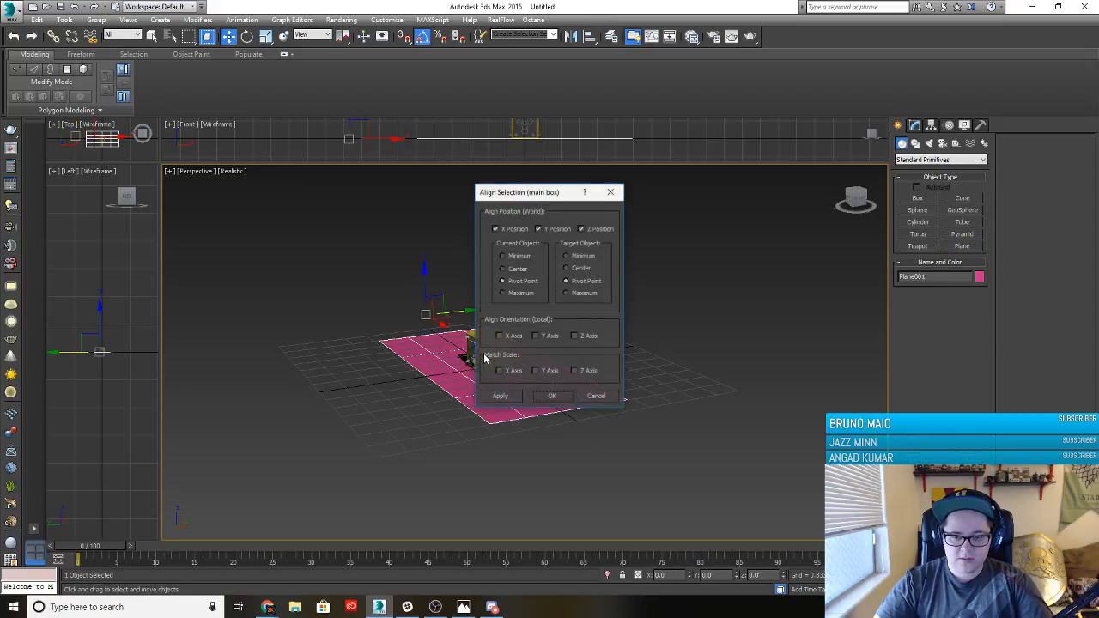
{"action": "left_click", "coordinate": [552, 396]}
{"action": "left_click_drag", "start_coordinate": [489, 329], "coordinate": [488, 331]}
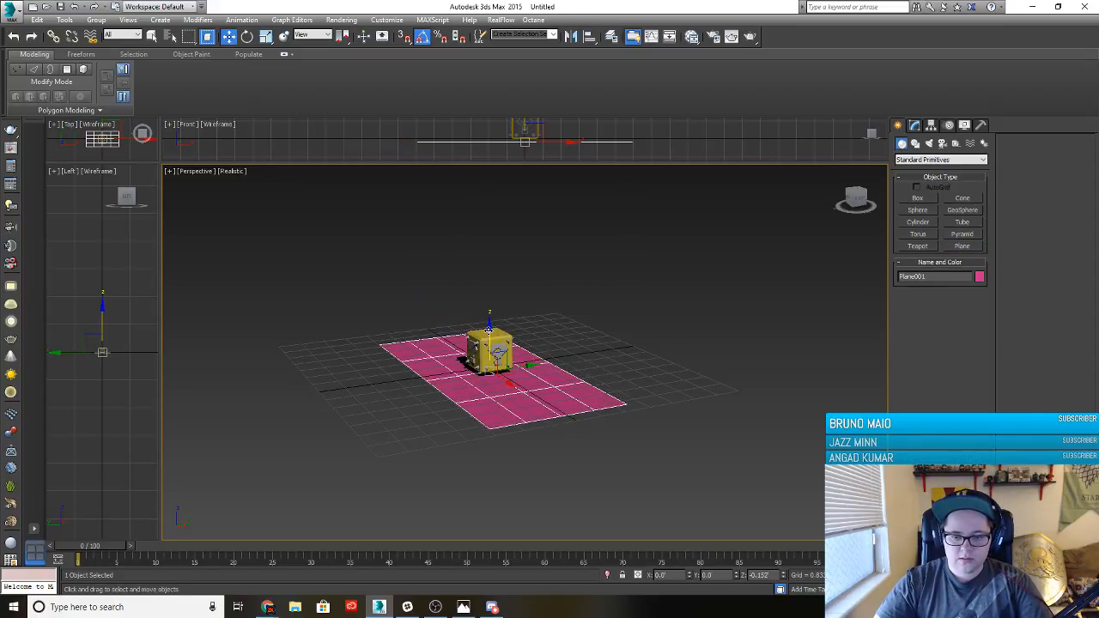
Select all parts of the yellow block and raise them together along Z so the block floats above the plane
{"action": "scroll", "coordinate": [473, 374], "scroll_direction": "up", "scroll_amount": 5}
{"action": "middle_click_drag", "start_coordinate": [510, 395], "coordinate": [450, 292], "text": "alt"}
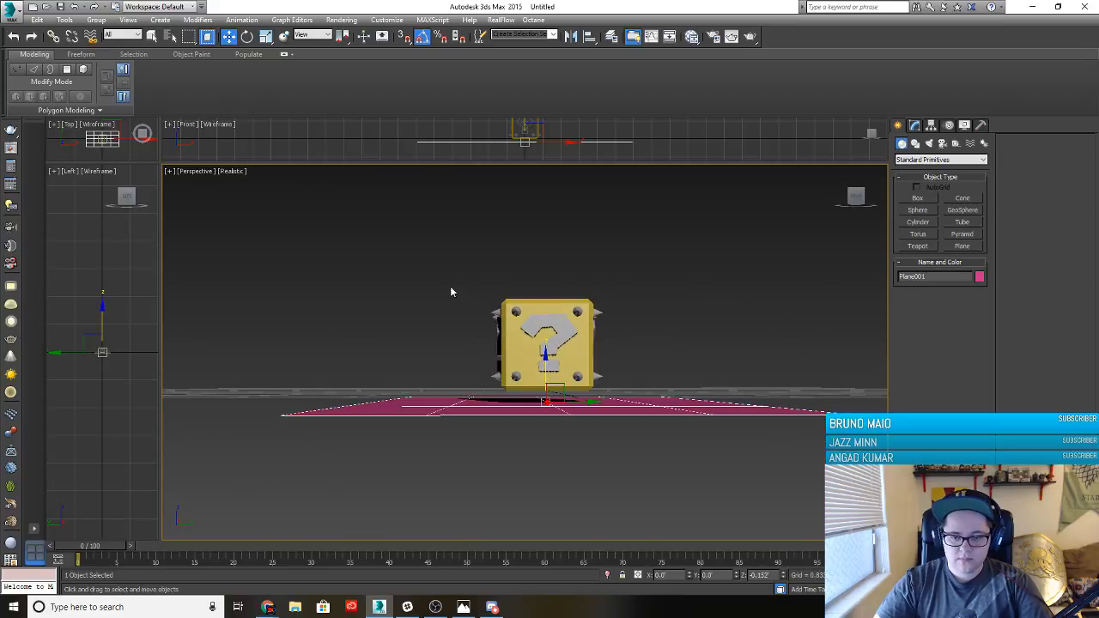
{"action": "left_click_drag", "start_coordinate": [649, 371], "coordinate": [651, 397]}
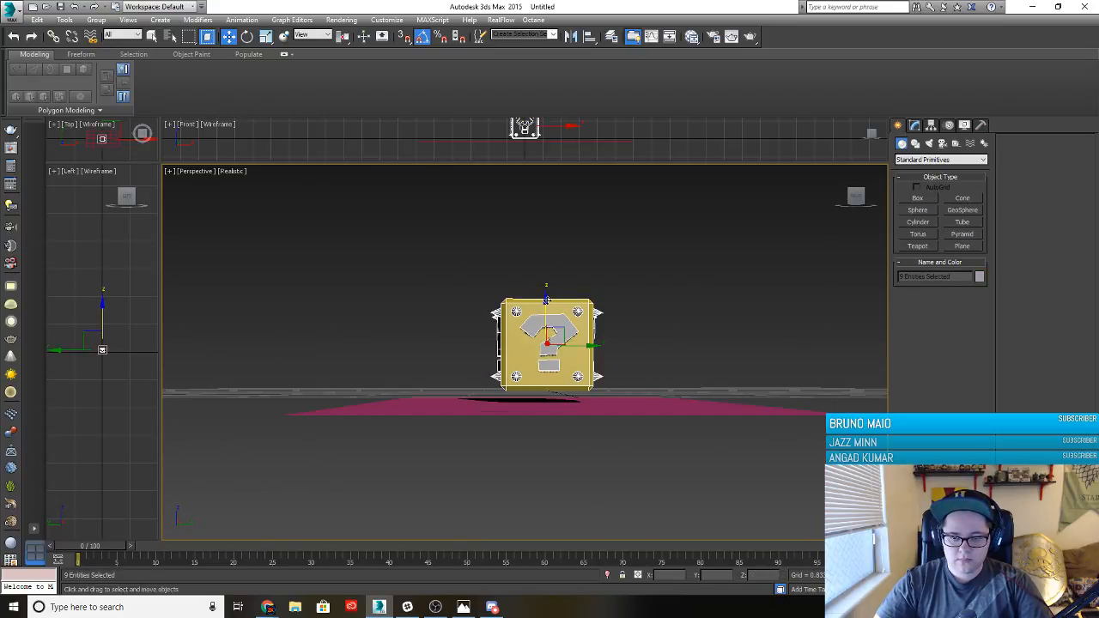
{"action": "left_click_drag", "start_coordinate": [547, 295], "coordinate": [548, 242]}
{"action": "left_click", "coordinate": [452, 321]}
Increase the ground plane's length until it forms a roughly square floor beneath the block
{"action": "mouse_move", "coordinate": [453, 321]}
{"action": "middle_mouse_down", "text": "alt"}
{"action": "mouse_move", "coordinate": [493, 309]}
{"action": "mouse_move", "coordinate": [448, 305]}
{"action": "middle_mouse_up", "text": "alt"}
{"action": "scroll", "coordinate": [473, 360], "scroll_direction": "down", "scroll_amount": 3}
{"action": "middle_click_drag", "start_coordinate": [473, 360], "coordinate": [437, 378], "text": "alt"}
{"action": "left_click", "coordinate": [437, 378]}
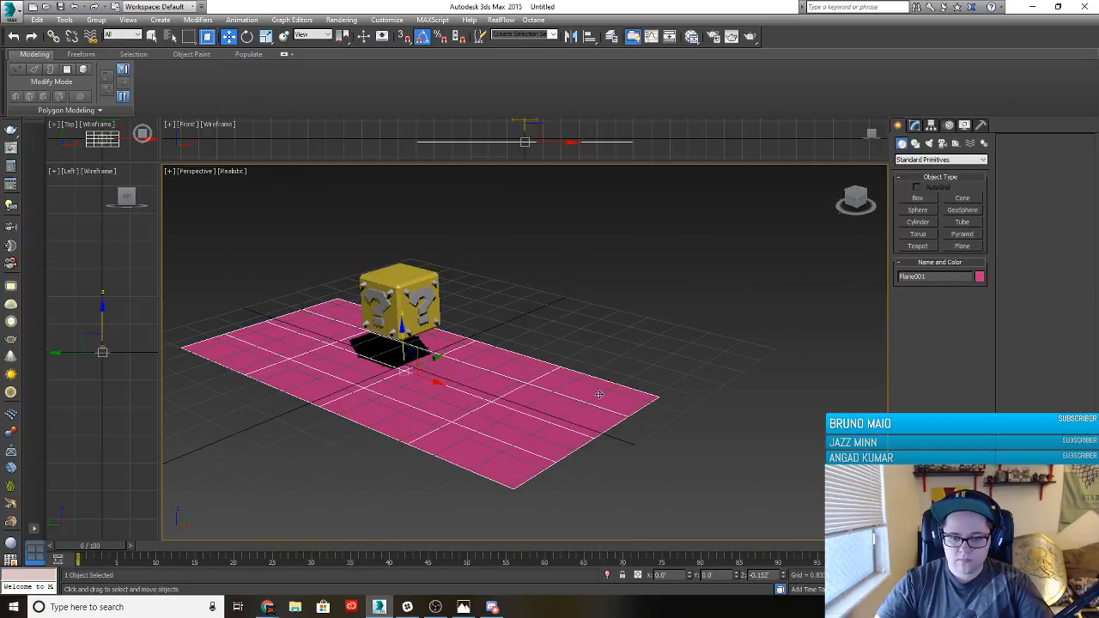
{"action": "left_click", "coordinate": [914, 125]}
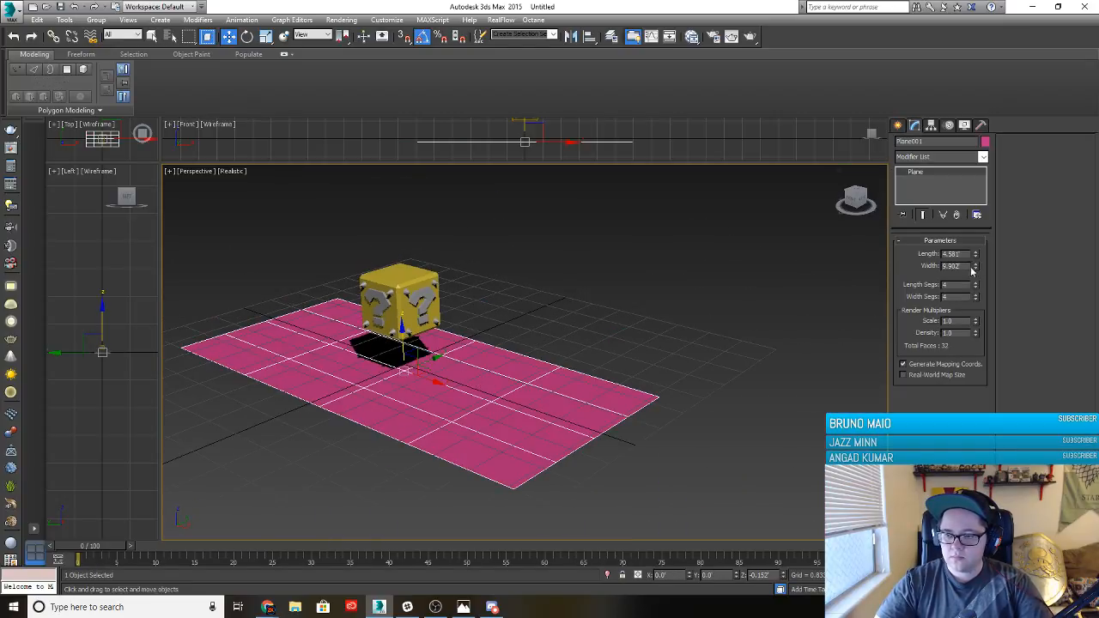
{"action": "left_click_drag", "start_coordinate": [976, 259], "coordinate": [975, 248]}
{"action": "left_click", "coordinate": [755, 300]}
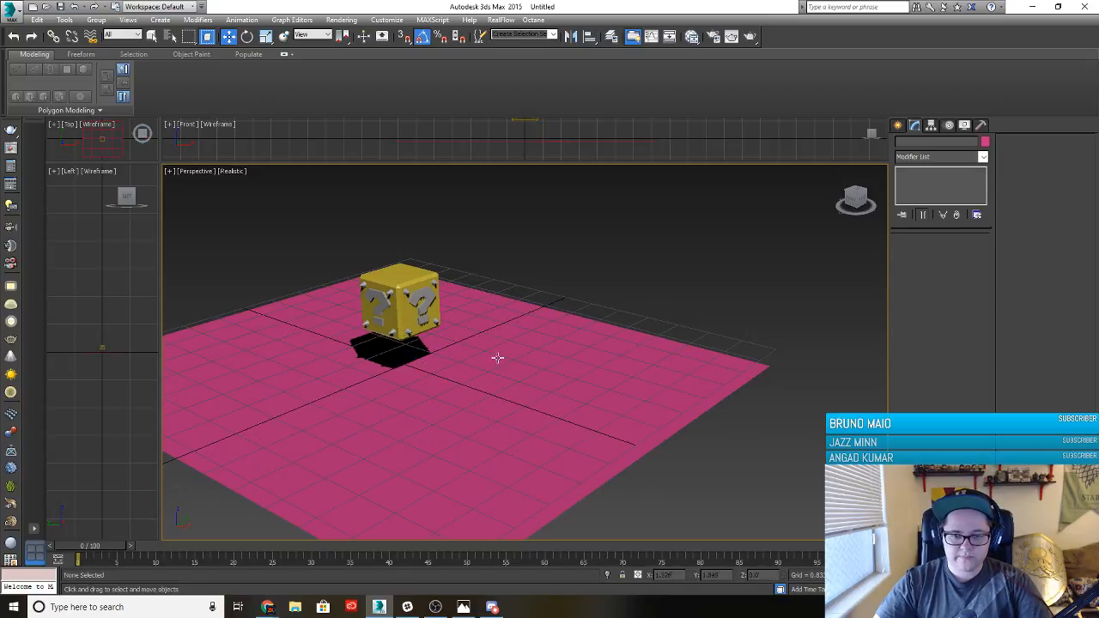
{"action": "middle_click_drag", "start_coordinate": [453, 385], "coordinate": [506, 326], "text": "alt"}
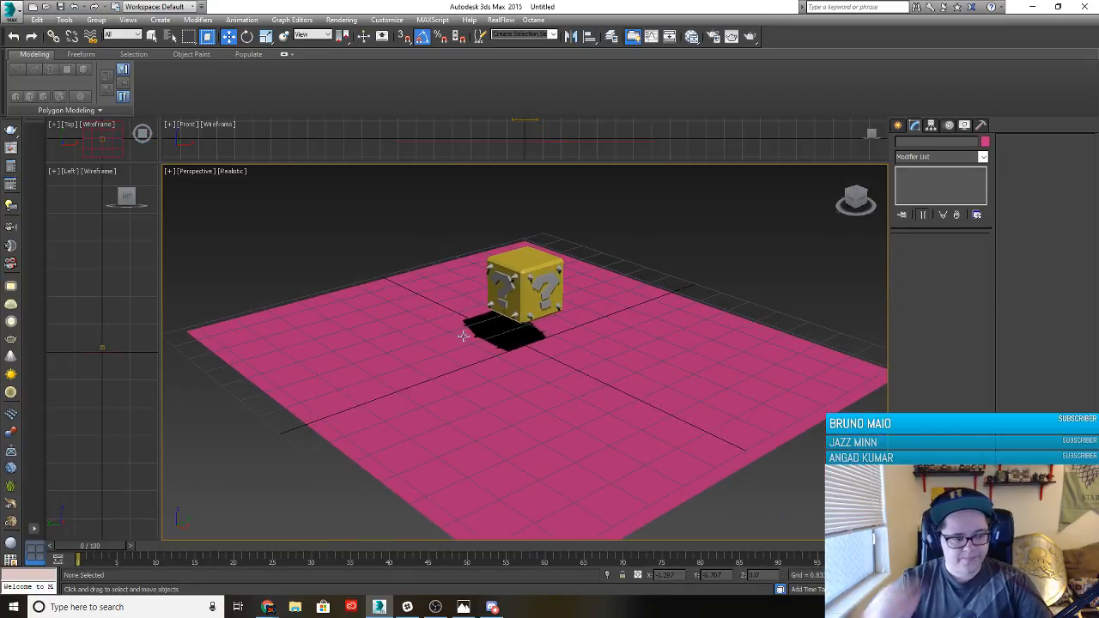
Create an Octane DayLight in the front view about 10' up, directly above the block and targeted at it
{"action": "left_click", "coordinate": [898, 125]}
{"action": "left_click", "coordinate": [931, 144]}
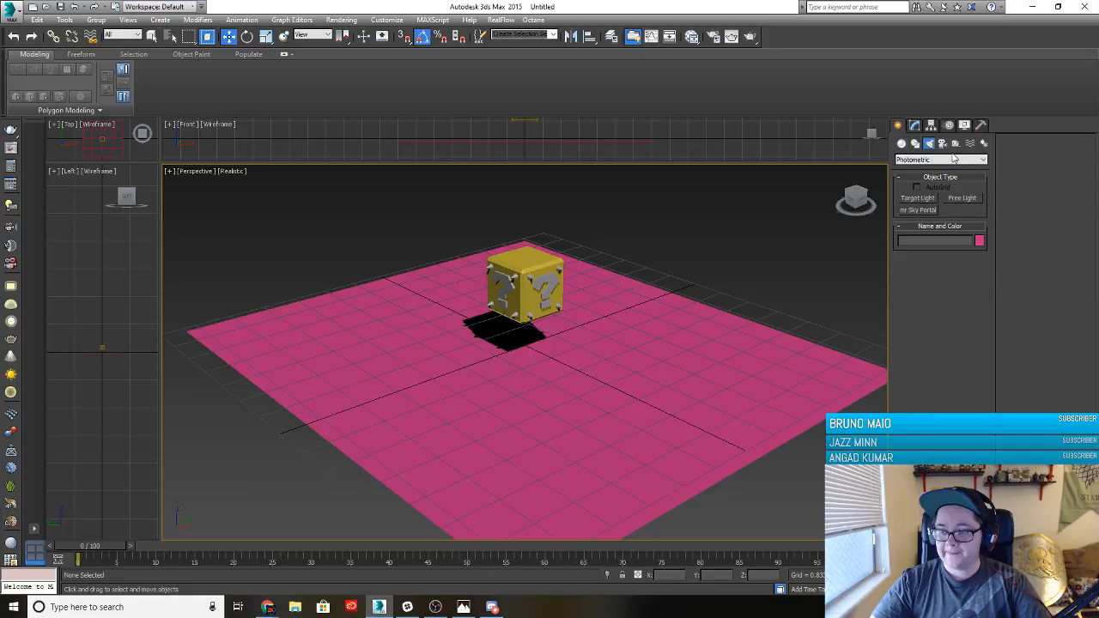
{"action": "left_click", "coordinate": [962, 160]}
{"action": "left_click", "coordinate": [925, 185]}
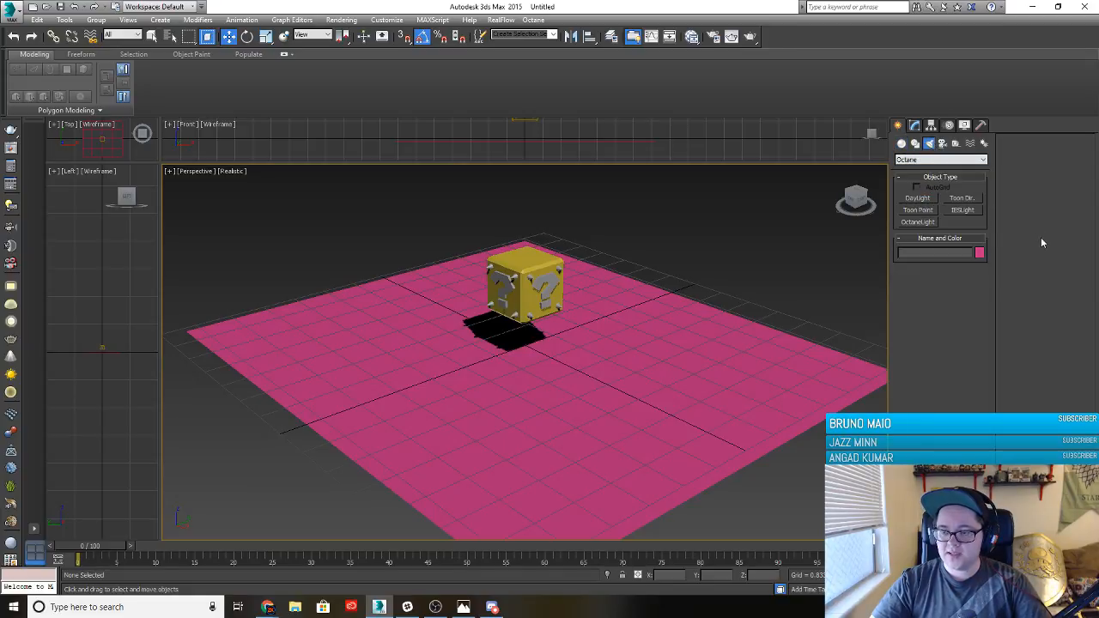
{"action": "left_click", "coordinate": [916, 198]}
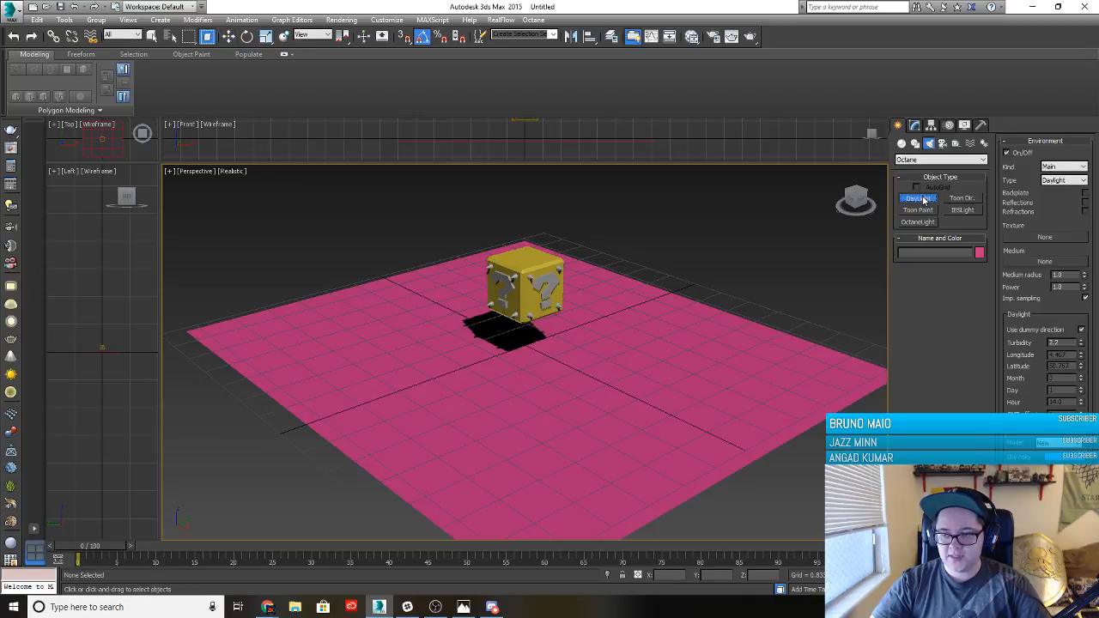
{"action": "middle_click_drag", "start_coordinate": [724, 270], "coordinate": [667, 323]}
{"action": "key", "text": "f"}
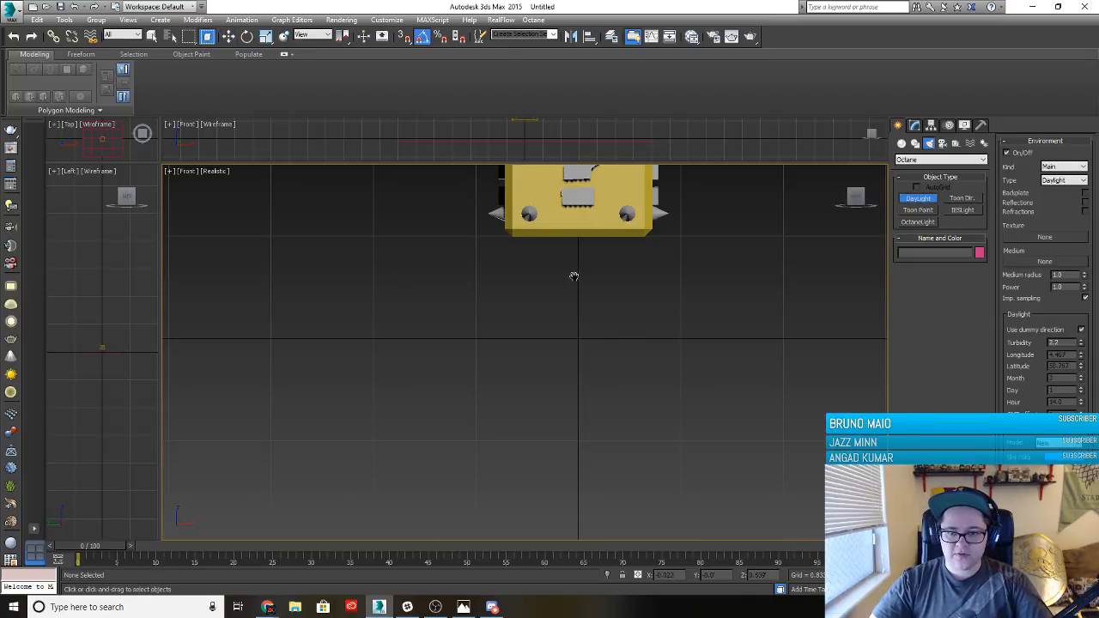
{"action": "scroll", "coordinate": [572, 275], "scroll_direction": "down", "scroll_amount": 6}
{"action": "left_click_drag", "start_coordinate": [524, 267], "coordinate": [522, 398]}
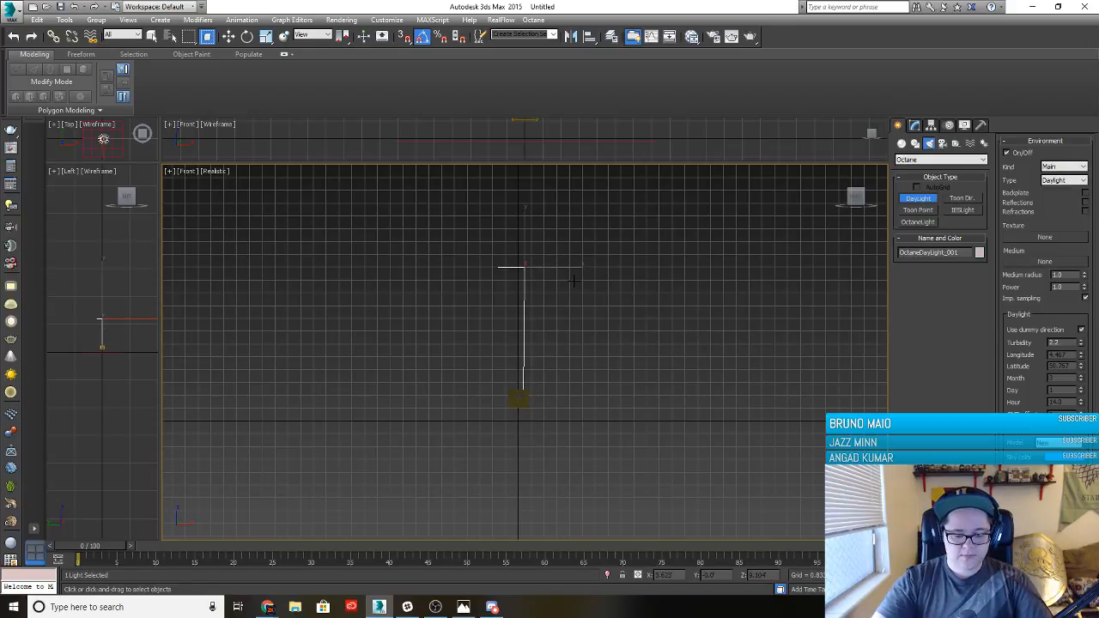
Move the daylight sideways along X to about 5.5' so it shines on the block at an angle
{"action": "key", "text": "p"}
{"action": "scroll", "coordinate": [574, 280], "scroll_direction": "down", "scroll_amount": 3}
{"action": "middle_click_drag", "start_coordinate": [621, 324], "coordinate": [606, 378], "text": "alt"}
{"action": "key", "text": "w"}
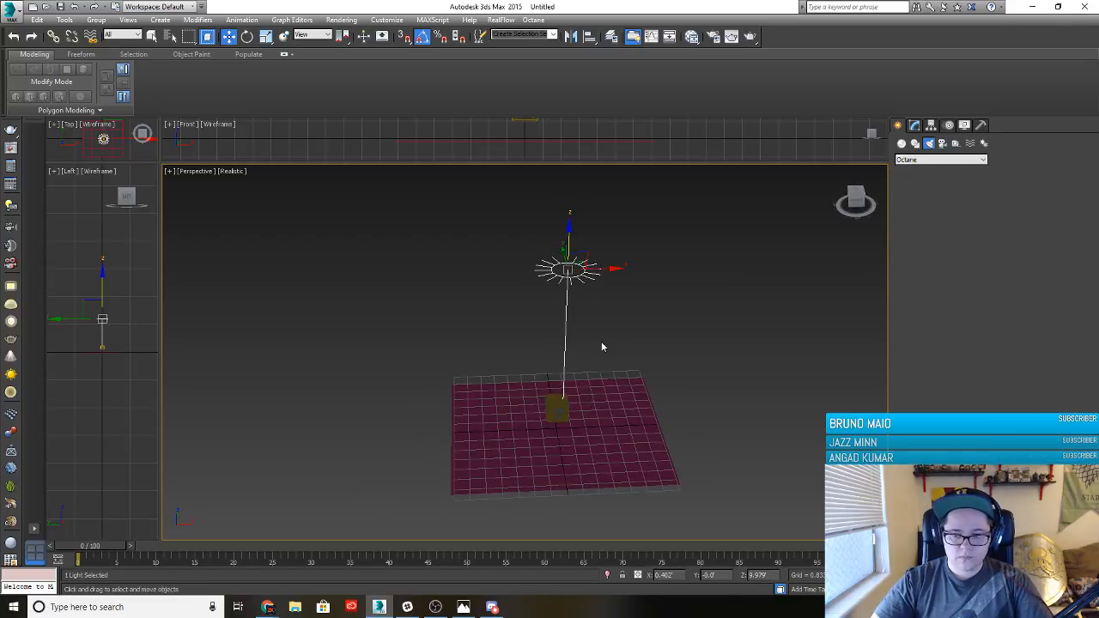
{"action": "left_click_drag", "start_coordinate": [614, 270], "coordinate": [706, 286]}
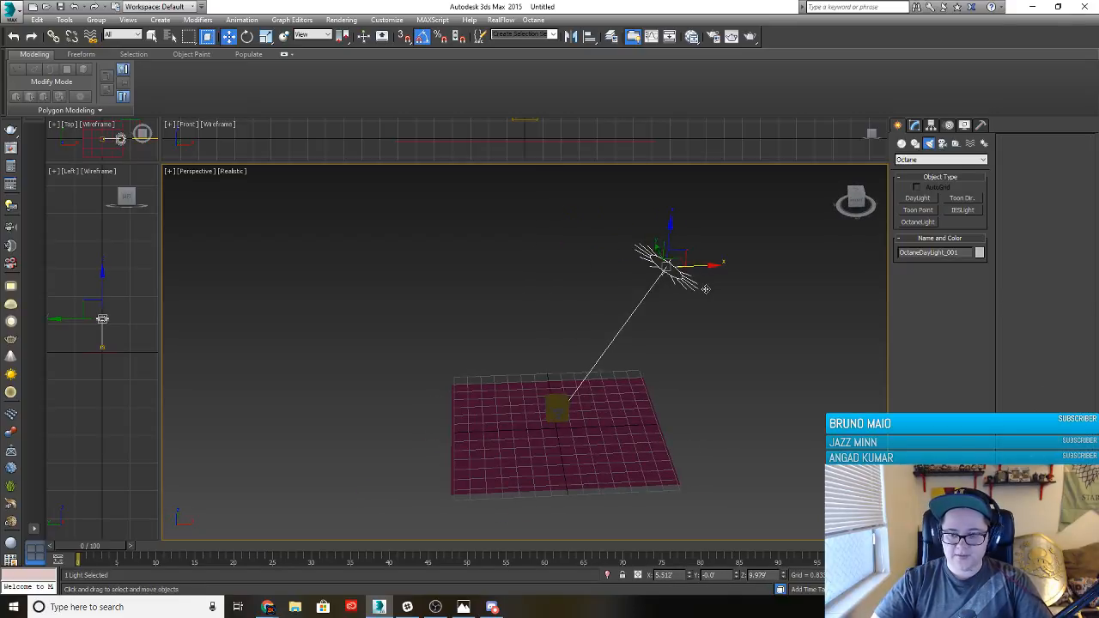
Frame the block in the perspective view and examine its daylight shading in an OctaneRender viewport preview
{"action": "middle_click_drag", "start_coordinate": [573, 381], "coordinate": [455, 357], "text": "alt"}
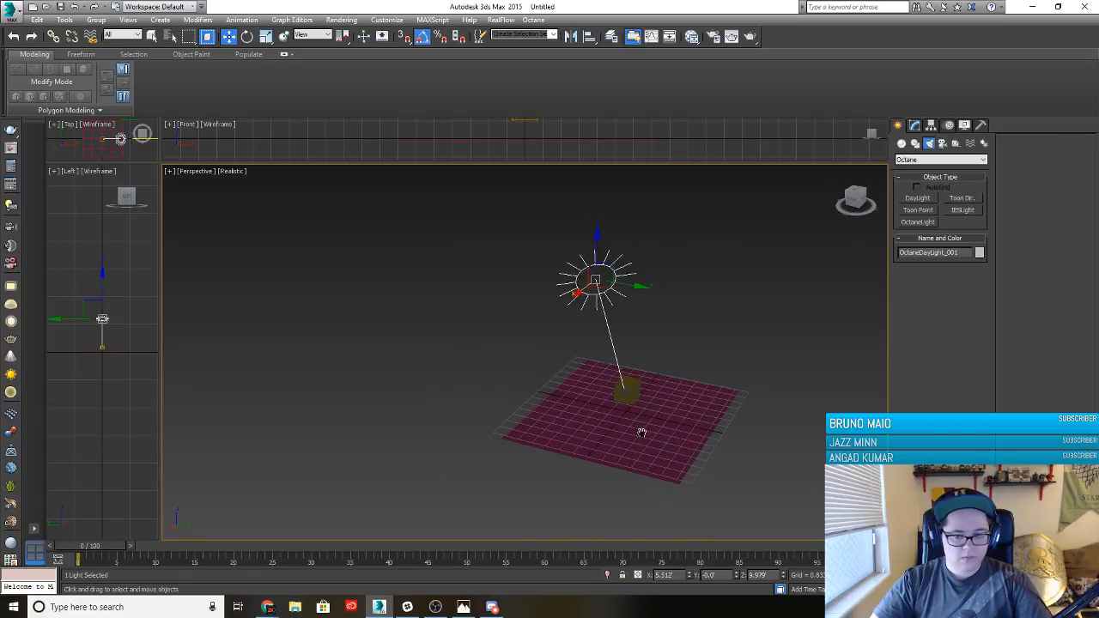
{"action": "scroll", "coordinate": [519, 378], "scroll_direction": "up", "scroll_amount": 5}
{"action": "scroll", "coordinate": [507, 408], "scroll_direction": "down", "scroll_amount": 5}
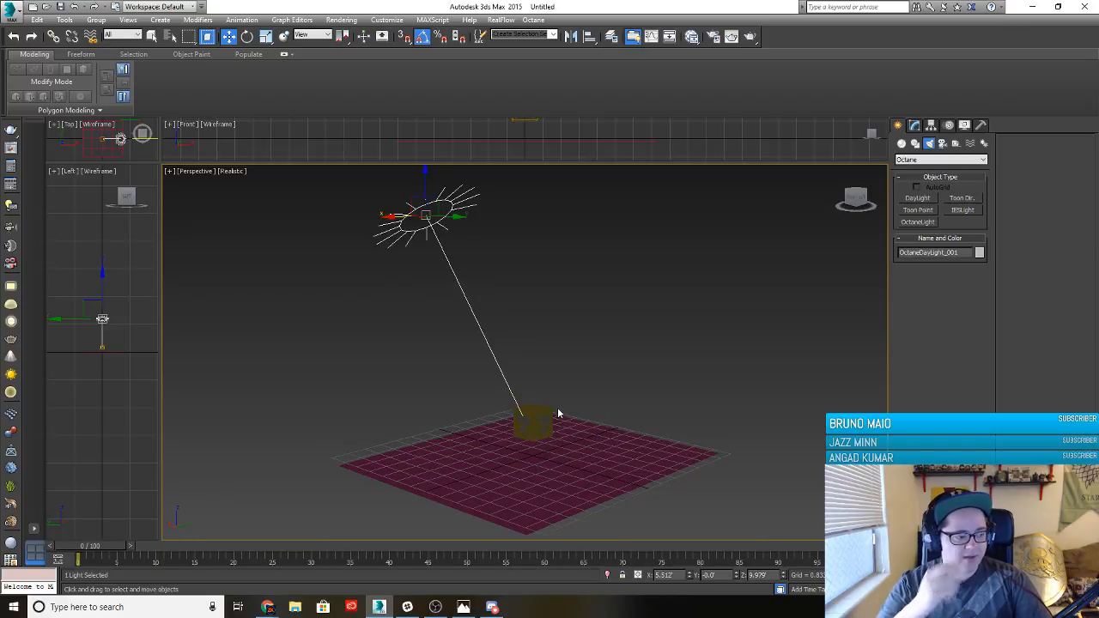
{"action": "scroll", "coordinate": [510, 444], "scroll_direction": "up", "scroll_amount": 5}
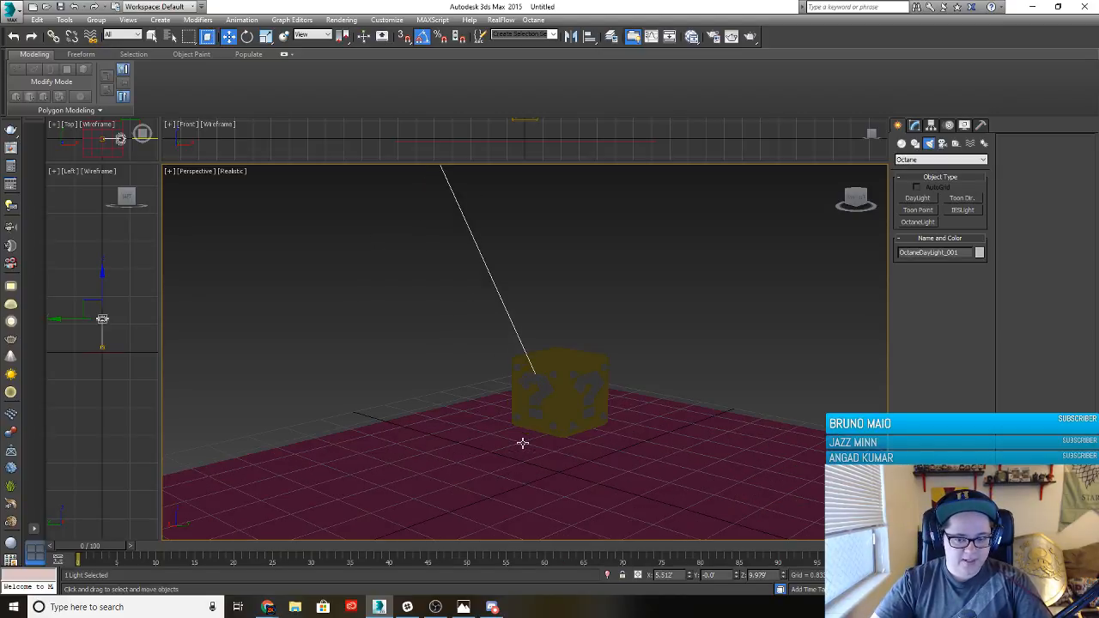
{"action": "middle_click_drag", "start_coordinate": [530, 453], "coordinate": [483, 398]}
{"action": "scroll", "coordinate": [475, 362], "scroll_direction": "up", "scroll_amount": 3}
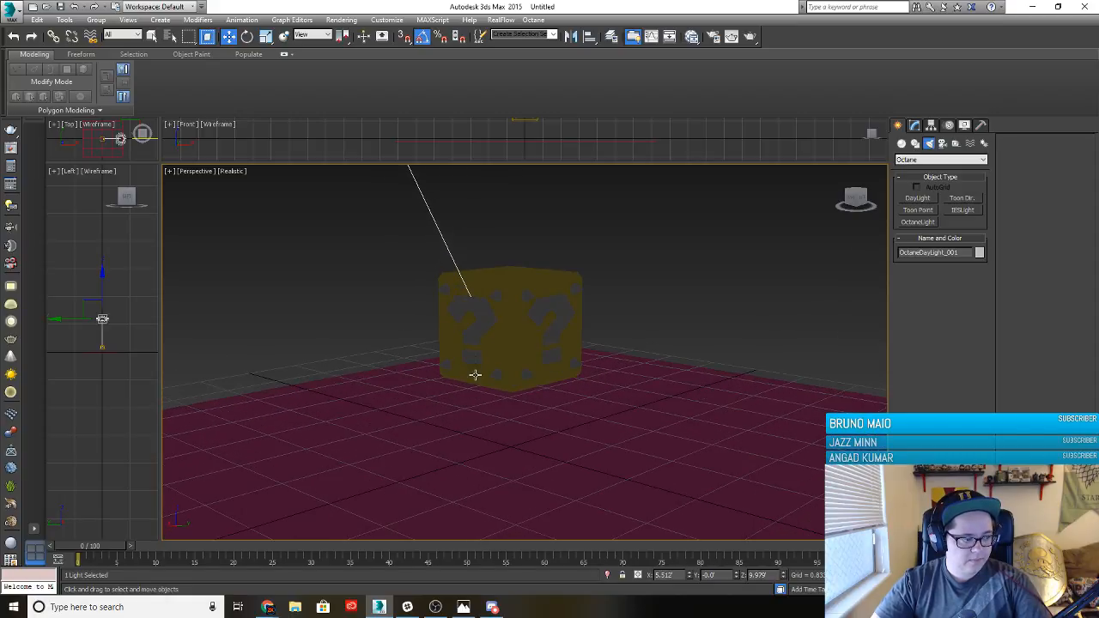
{"action": "scroll", "coordinate": [474, 374], "scroll_direction": "up", "scroll_amount": 2}
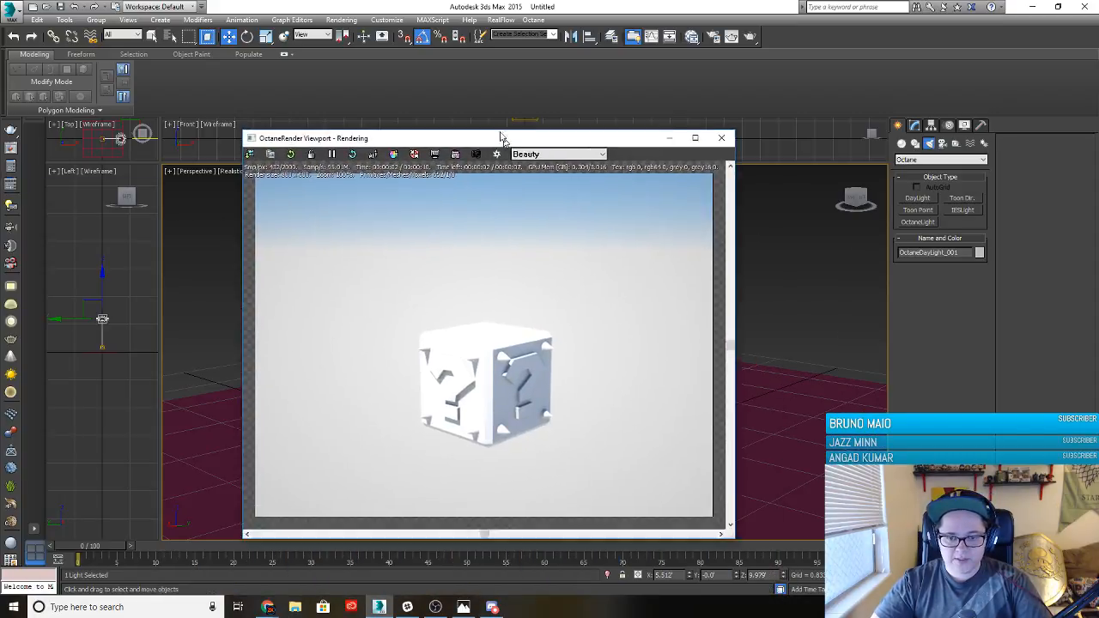
{"action": "left_click_drag", "start_coordinate": [507, 143], "coordinate": [487, 120]}
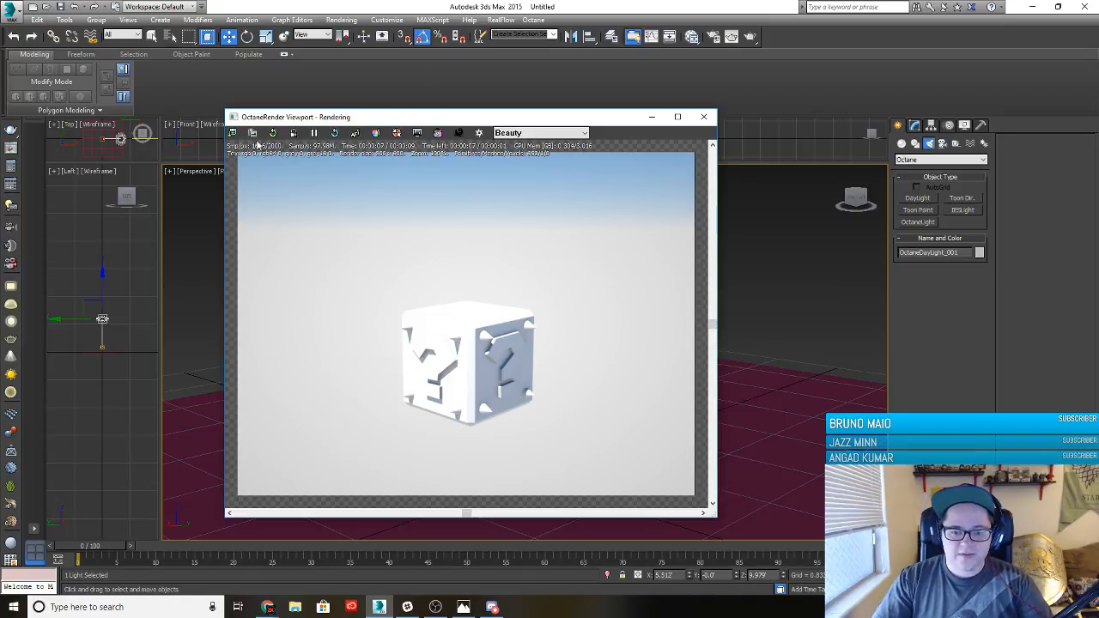
{"action": "scroll", "coordinate": [485, 369], "scroll_direction": "up", "scroll_amount": 2}
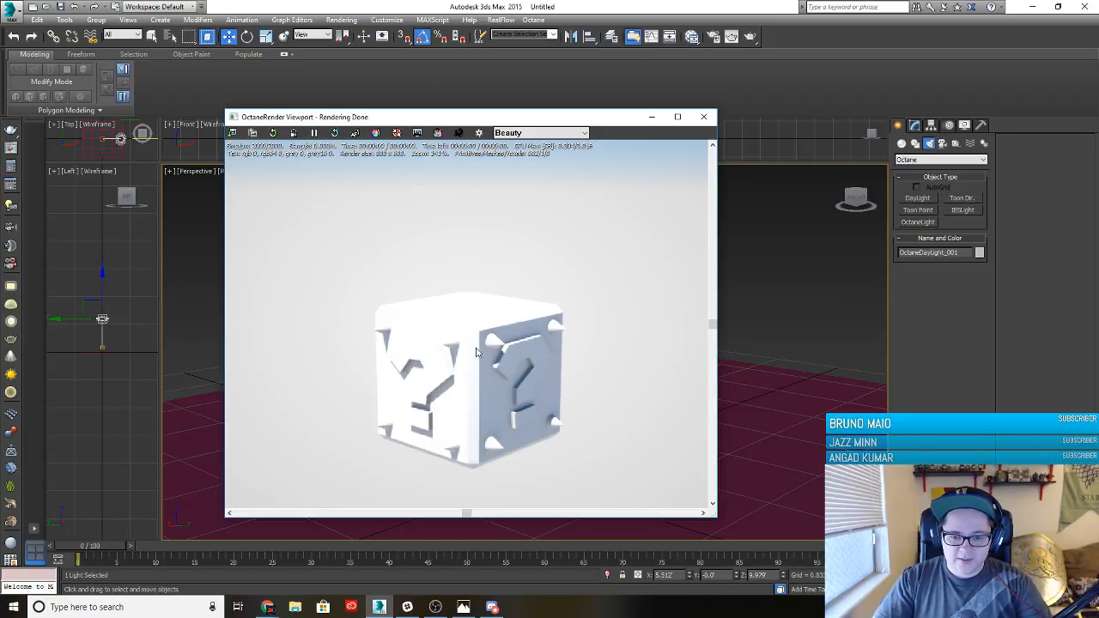
{"action": "scroll", "coordinate": [405, 371], "scroll_direction": "down", "scroll_amount": 1}
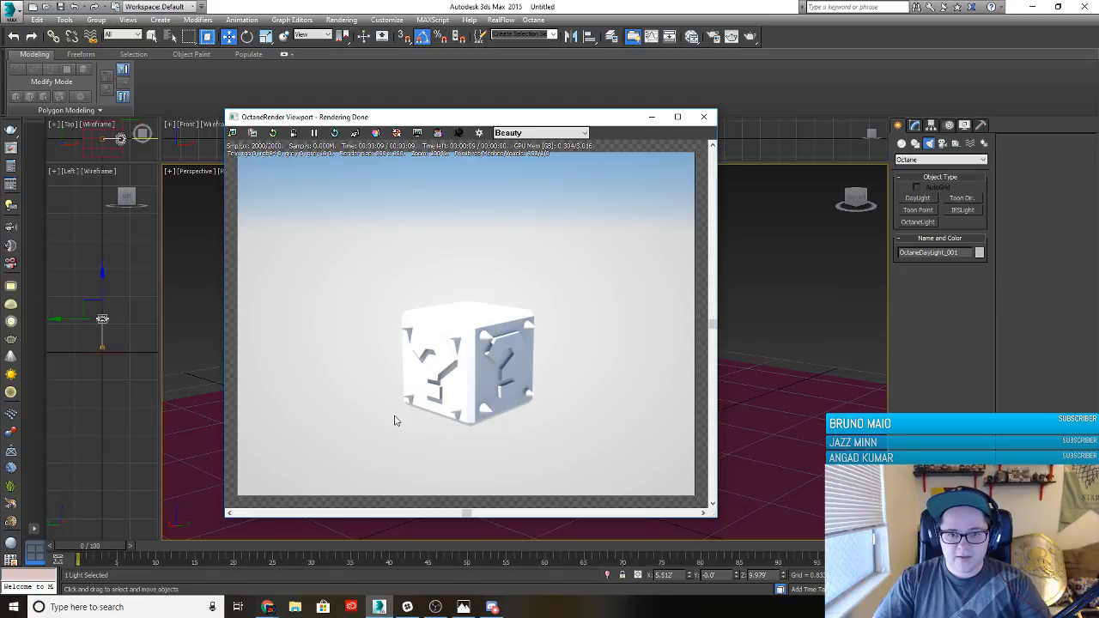
{"action": "scroll", "coordinate": [396, 420], "scroll_direction": "down", "scroll_amount": 1}
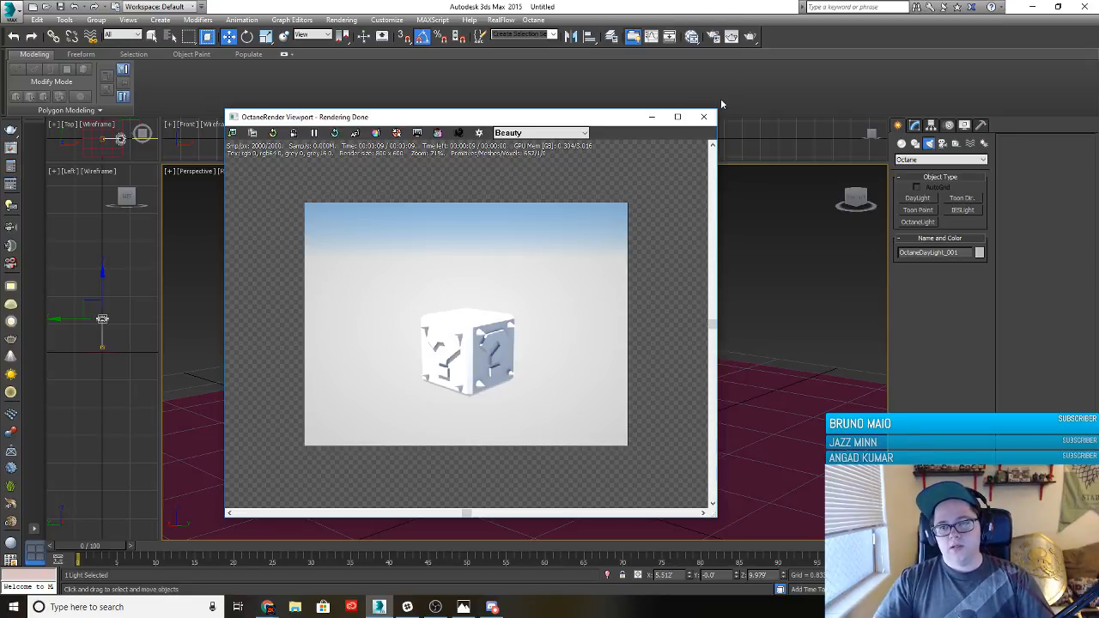
{"action": "left_click", "coordinate": [704, 121]}
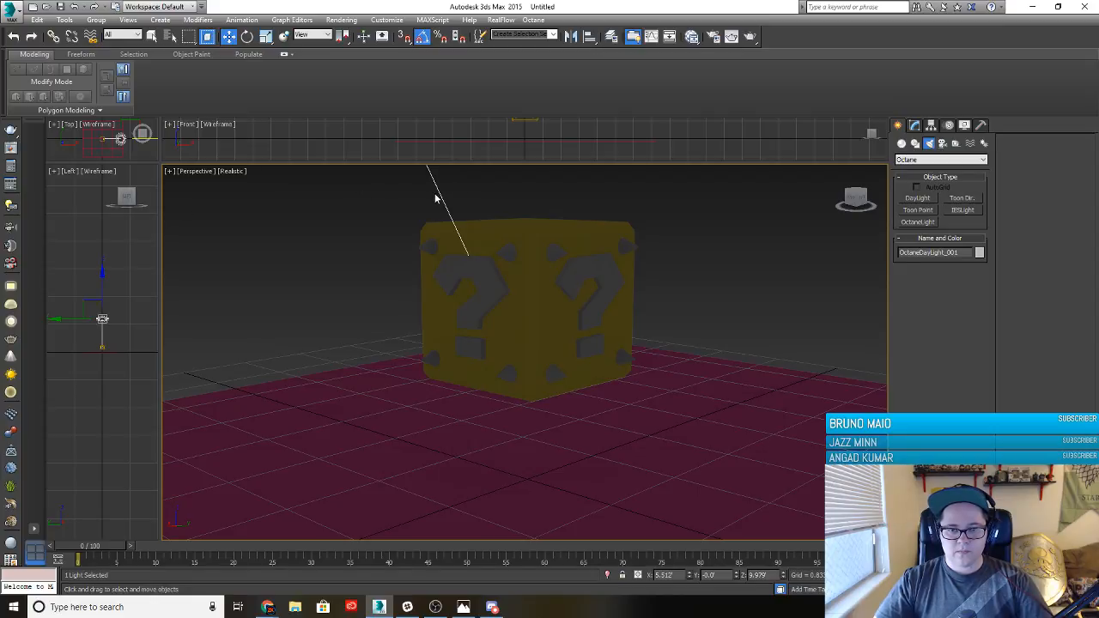
{"action": "middle_click_drag", "start_coordinate": [347, 275], "coordinate": [353, 313]}
{"action": "scroll", "coordinate": [354, 313], "scroll_direction": "down", "scroll_amount": 6}
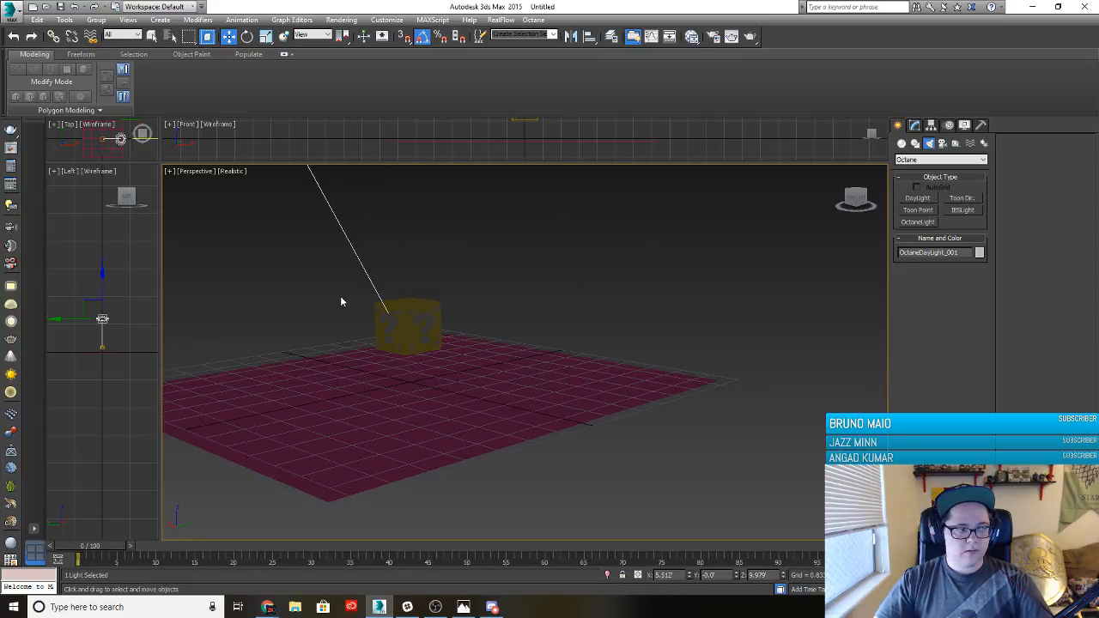
{"action": "middle_click_drag", "start_coordinate": [280, 275], "coordinate": [420, 300]}
{"action": "scroll", "coordinate": [447, 271], "scroll_direction": "down", "scroll_amount": 3}
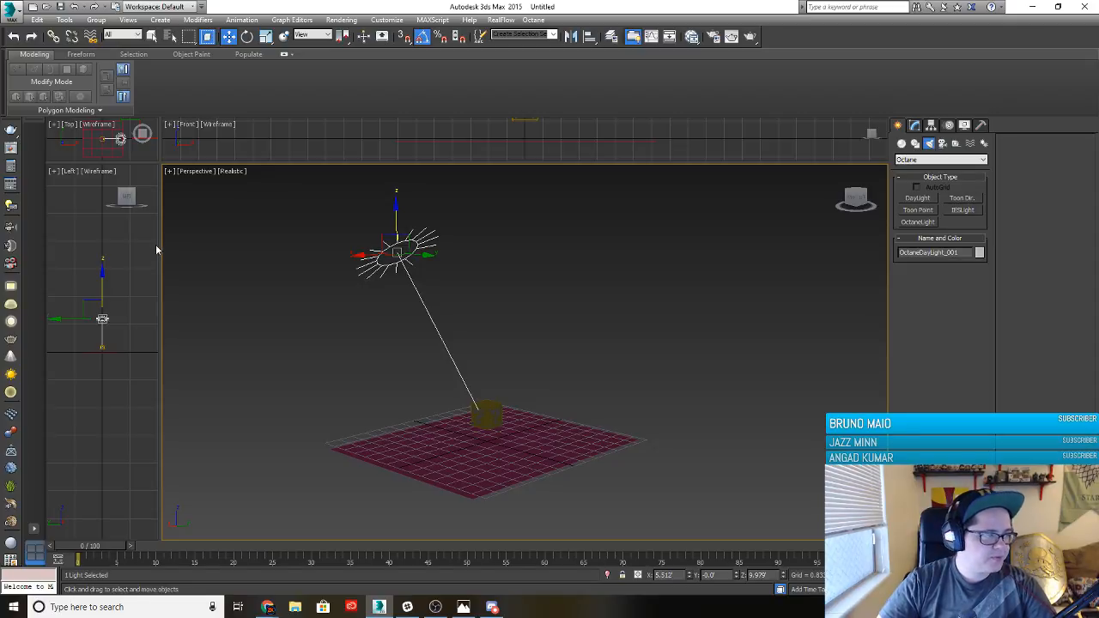
{"action": "left_click_drag", "start_coordinate": [0, 164], "coordinate": [0, 132]}
{"action": "scroll", "coordinate": [488, 285], "scroll_direction": "up", "scroll_amount": 2}
{"action": "scroll", "coordinate": [487, 285], "scroll_direction": "down", "scroll_amount": 2}
{"action": "middle_click_drag", "start_coordinate": [487, 285], "coordinate": [489, 336]}
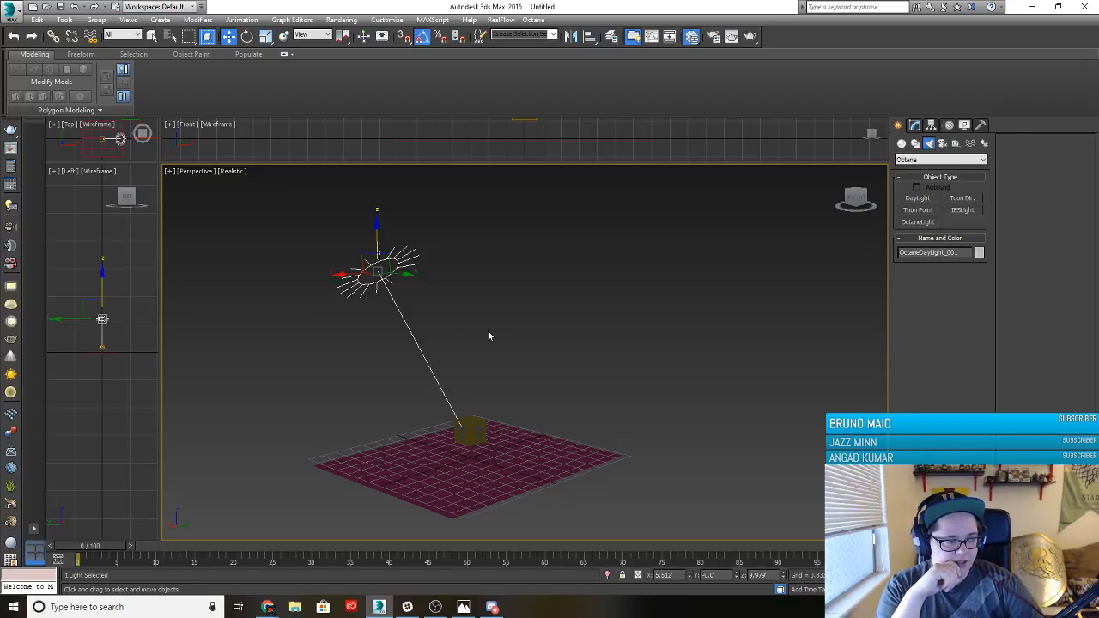
Add an OctaneRender Diffuse material to the Slate Material Editor and open its parameters
{"action": "key", "text": "m"}
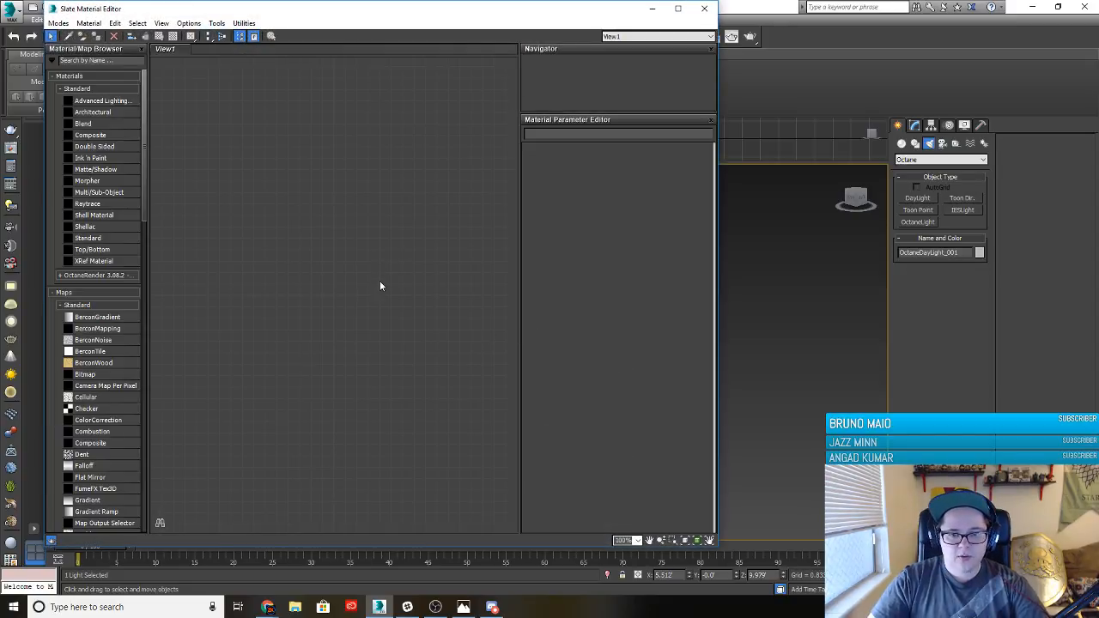
{"action": "right_click", "coordinate": [376, 279]}
{"action": "mouse_move", "coordinate": [412, 286]}
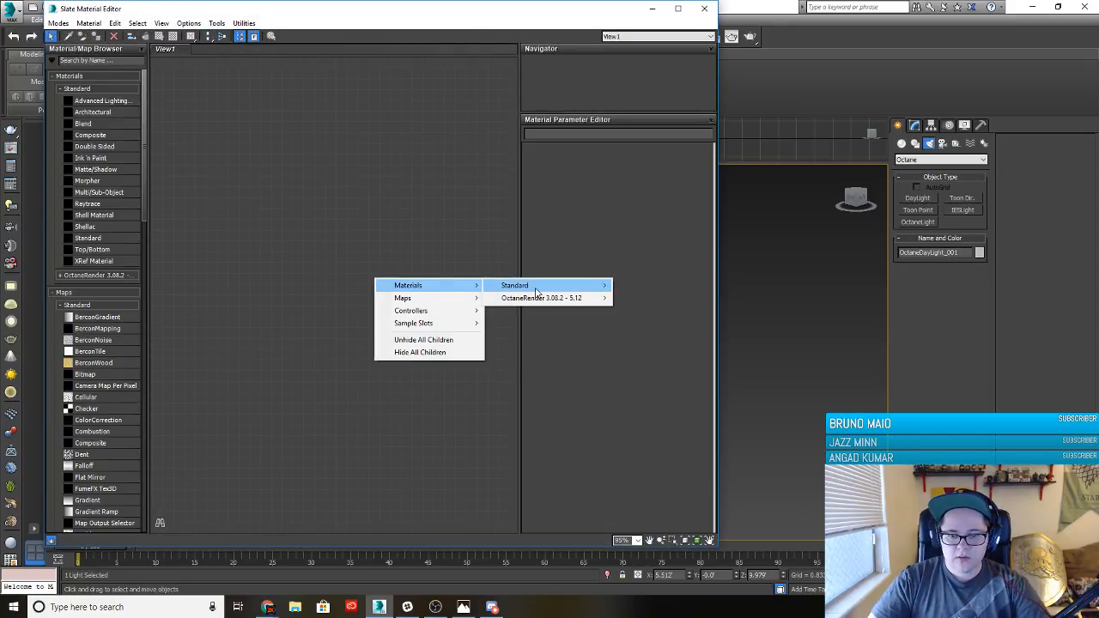
{"action": "mouse_move", "coordinate": [539, 298]}
{"action": "left_click", "coordinate": [657, 298]}
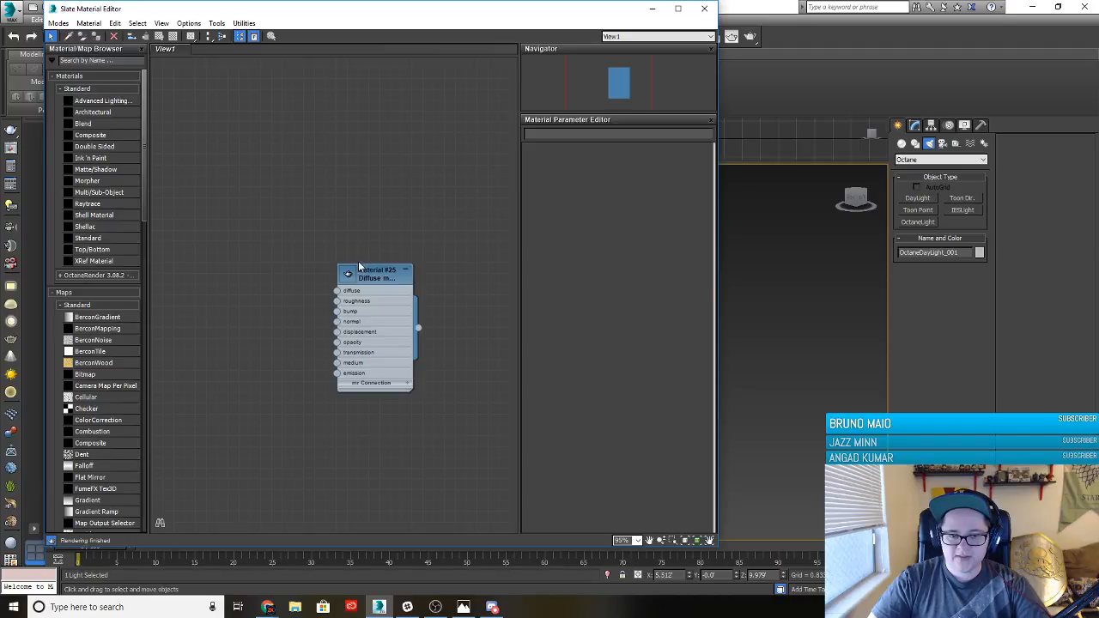
{"action": "left_click_drag", "start_coordinate": [378, 280], "coordinate": [410, 282]}
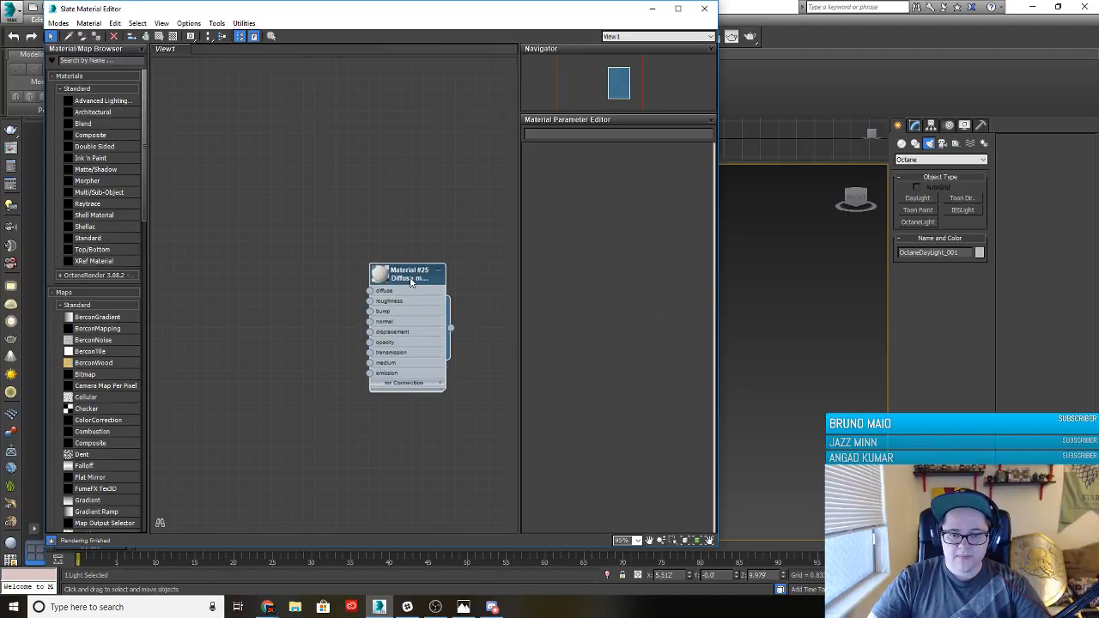
{"action": "double_click", "coordinate": [411, 282]}
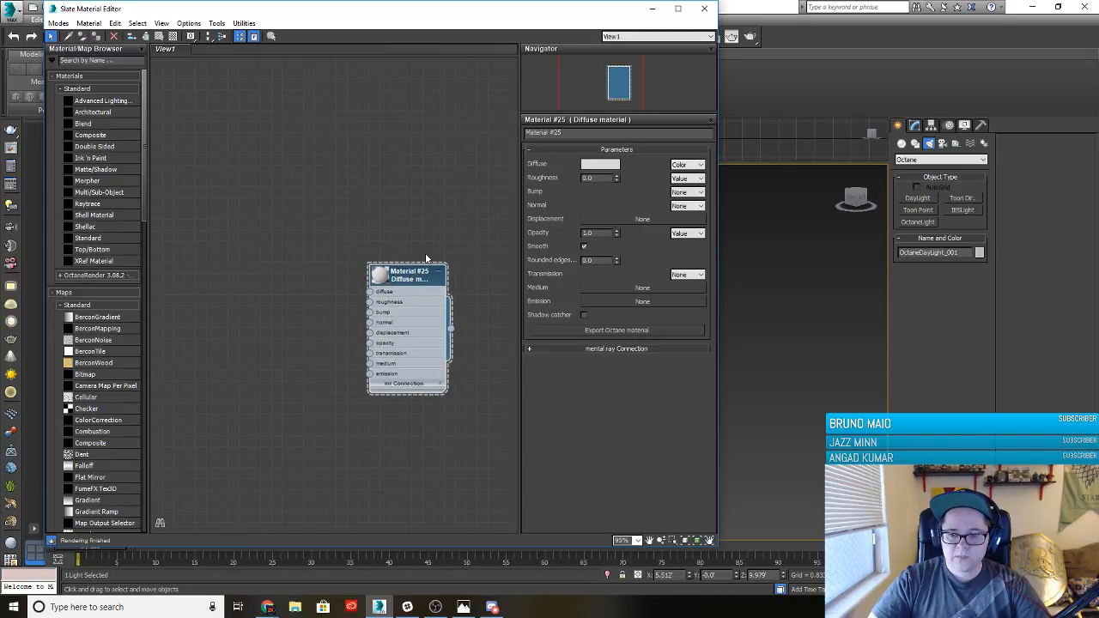
Rename the diffuse material as Box Materials and reposition its node higher in the material graph
{"action": "right_click", "coordinate": [407, 279]}
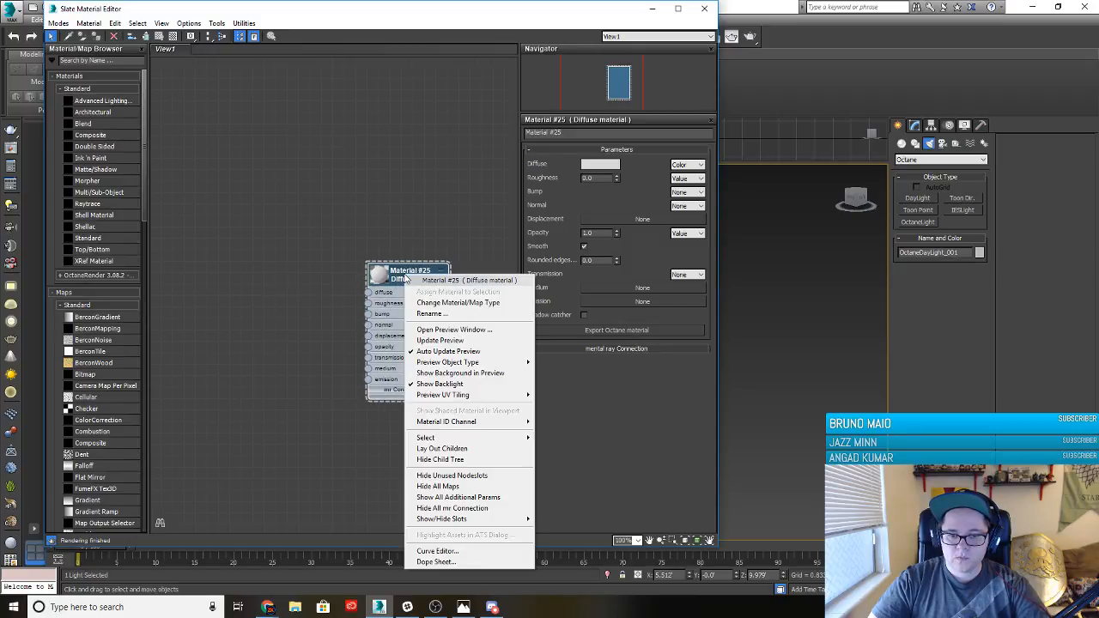
{"action": "left_click", "coordinate": [432, 314]}
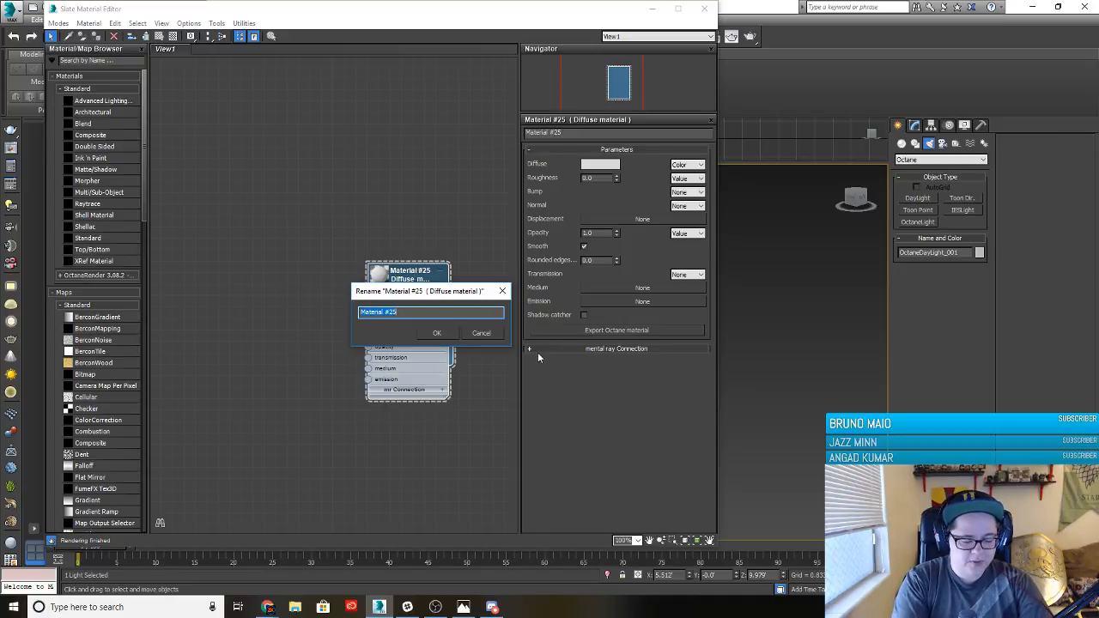
{"action": "type", "text": "Box Materials"}
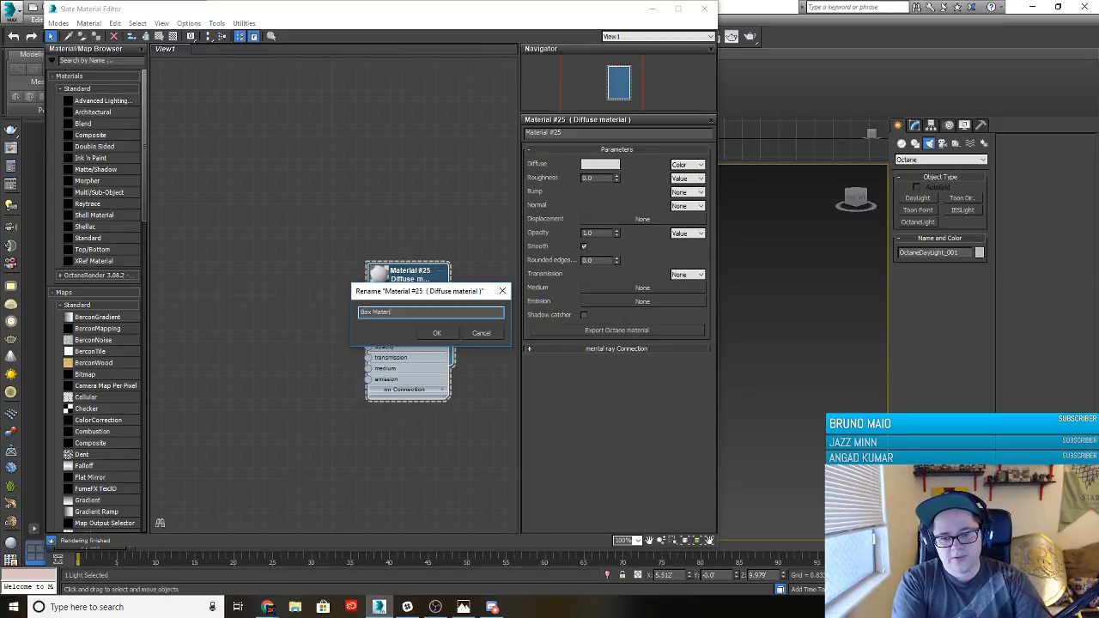
{"action": "key", "text": "Return"}
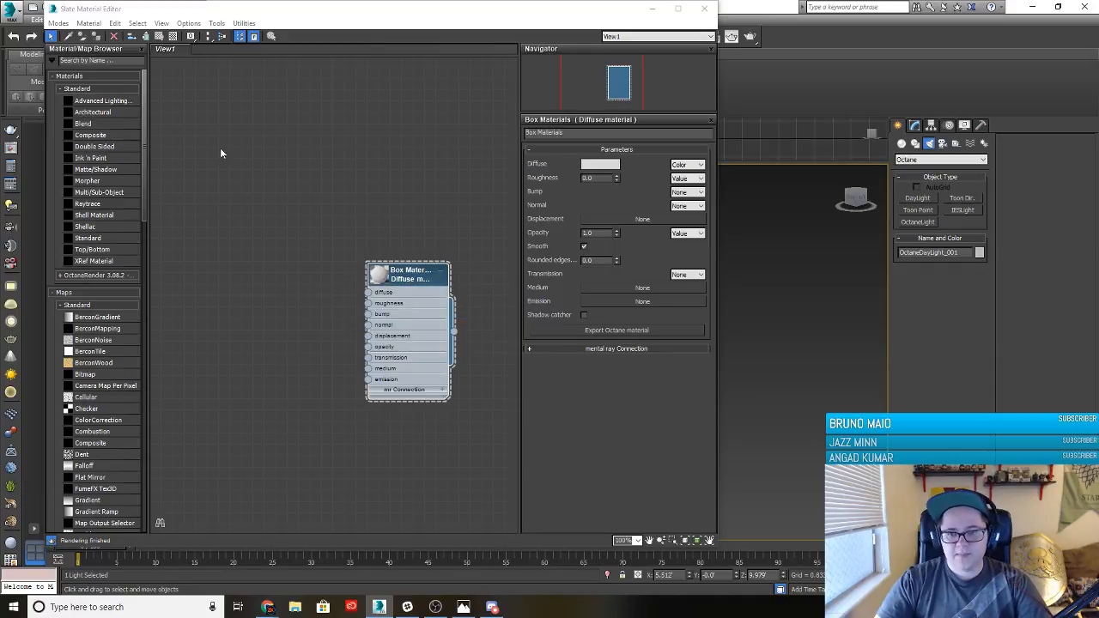
{"action": "left_click_drag", "start_coordinate": [411, 272], "coordinate": [378, 204]}
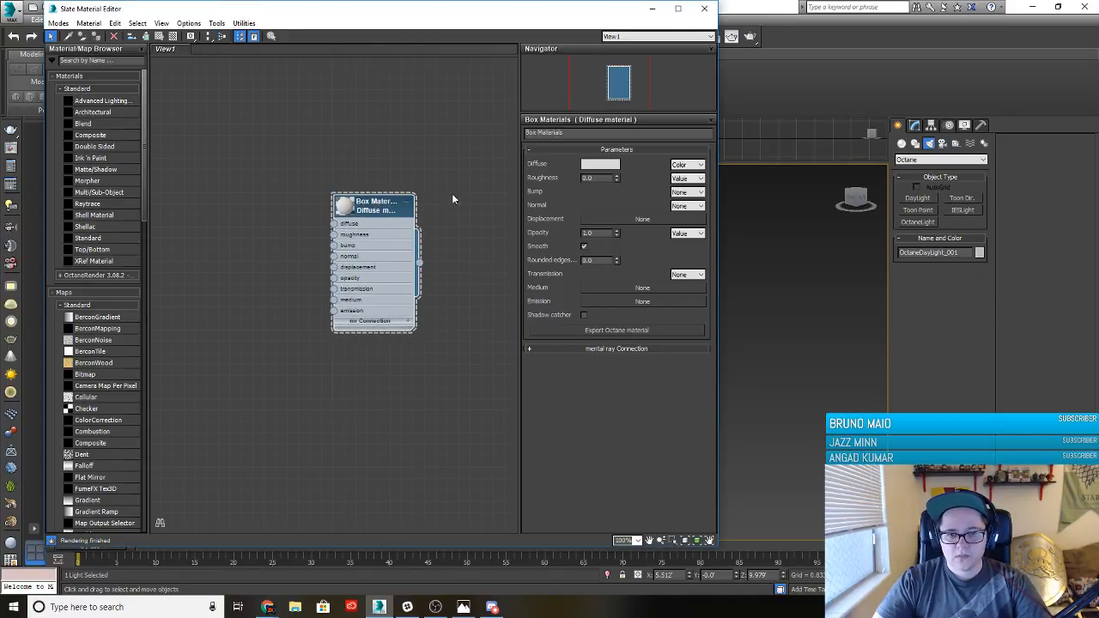
Set the Box Materials diffuse color to a dark gold with RGB values of about 101, 64, 0
{"action": "left_click", "coordinate": [599, 164]}
{"action": "left_click_drag", "start_coordinate": [265, 130], "coordinate": [247, 86]}
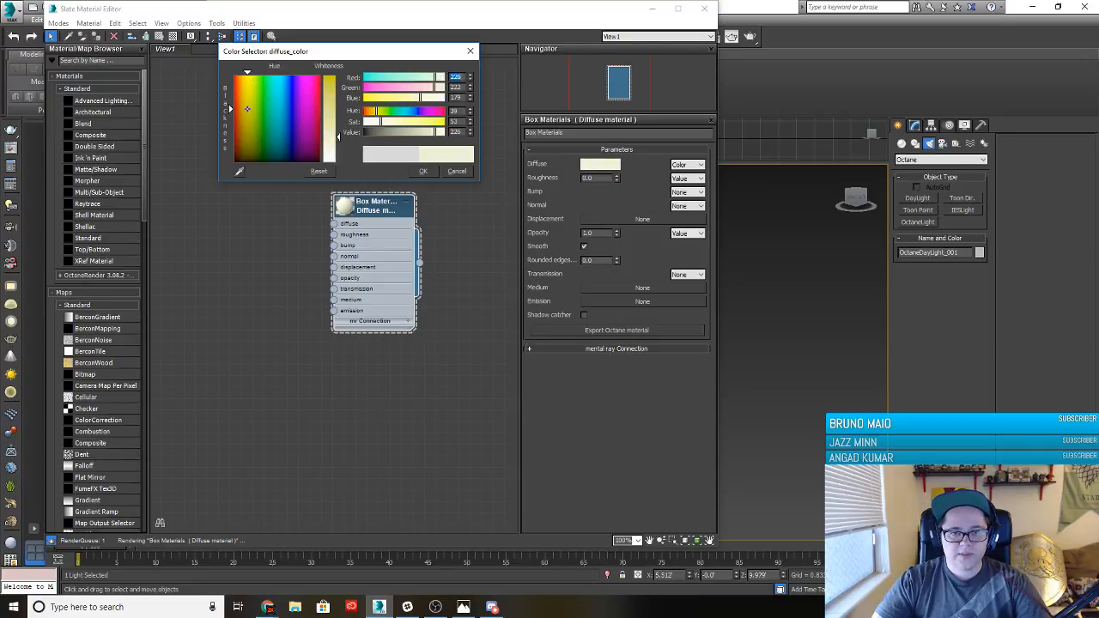
{"action": "left_click_drag", "start_coordinate": [338, 136], "coordinate": [338, 77]}
{"action": "left_click_drag", "start_coordinate": [440, 131], "coordinate": [402, 132]}
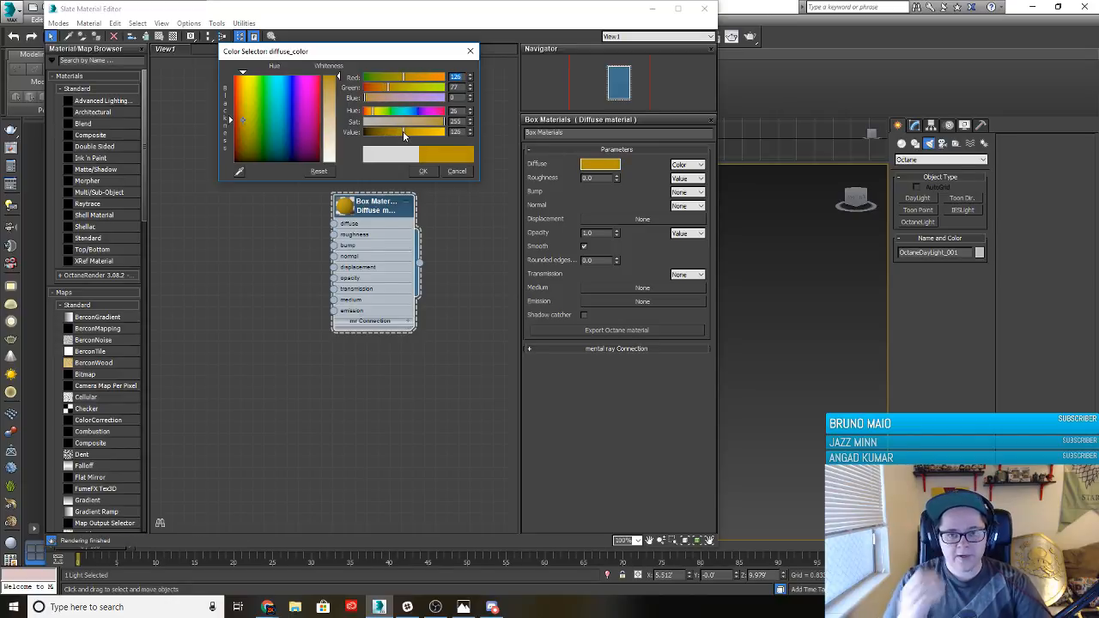
{"action": "left_click_drag", "start_coordinate": [246, 123], "coordinate": [247, 136]}
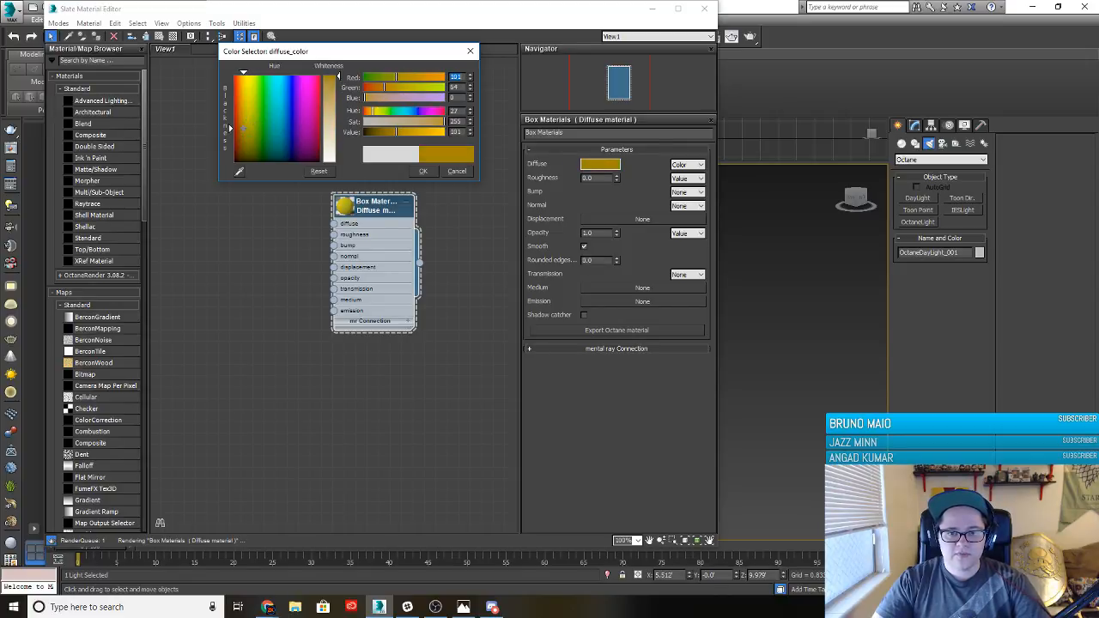
{"action": "left_click", "coordinate": [420, 171]}
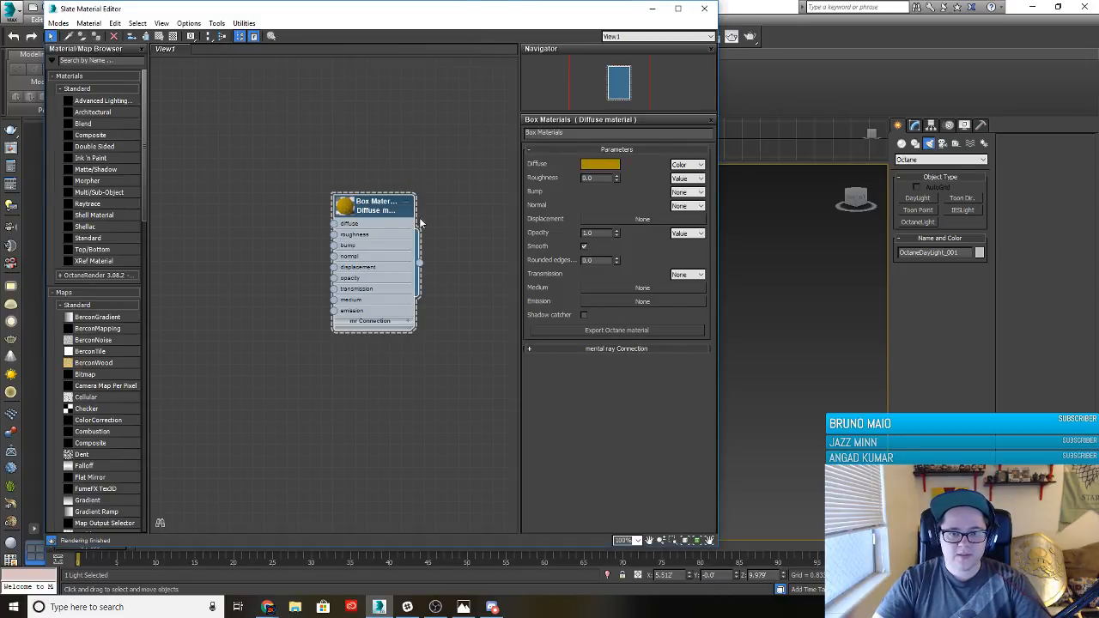
Assign the Box Materials material to the box in the Perspective view
{"action": "left_click_drag", "start_coordinate": [512, 12], "coordinate": [986, 56]}
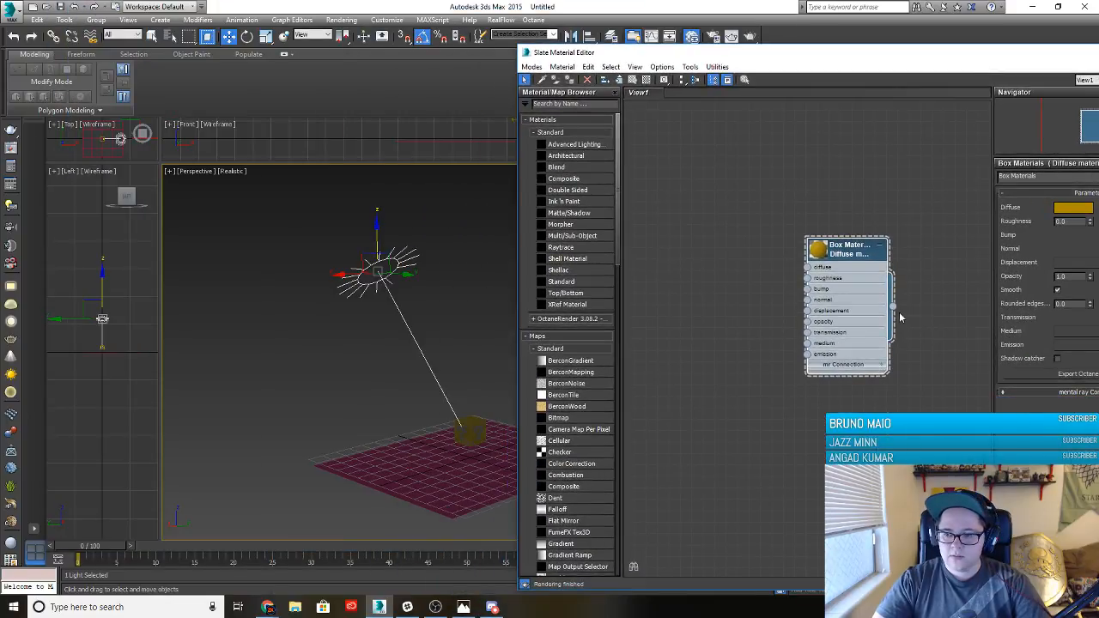
{"action": "left_click_drag", "start_coordinate": [893, 307], "coordinate": [472, 424]}
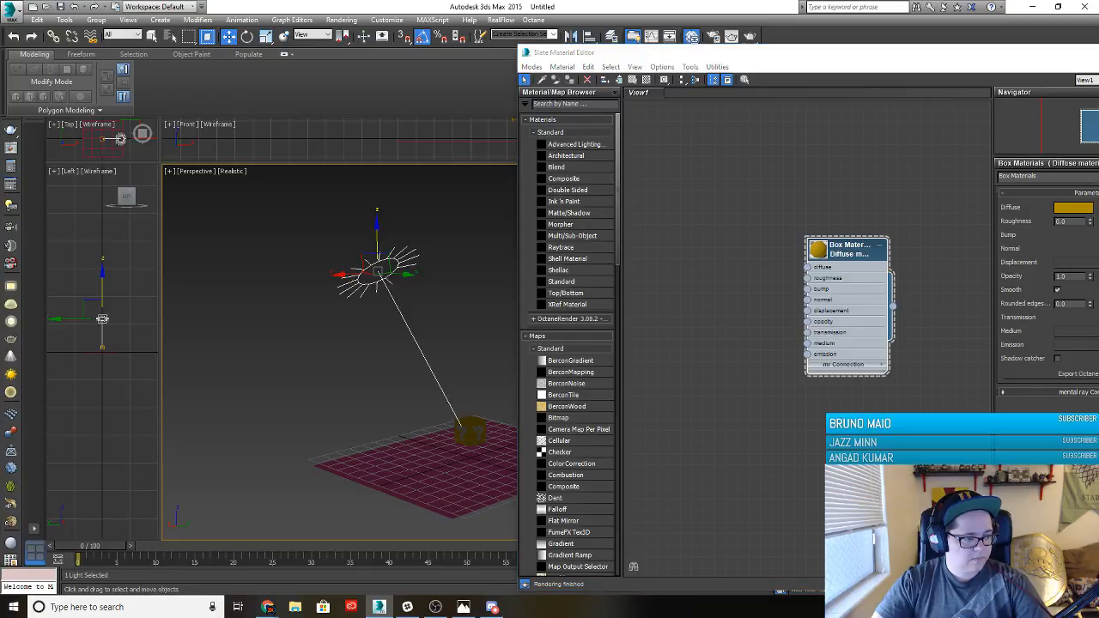
{"action": "left_click_drag", "start_coordinate": [884, 57], "coordinate": [670, 51]}
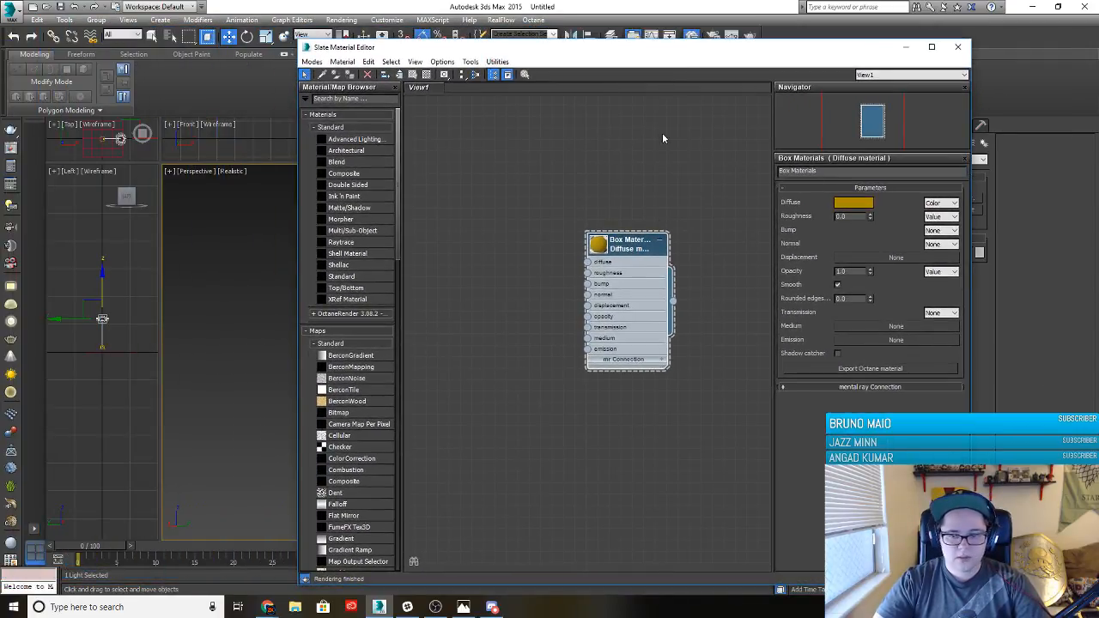
Add an OctaneRender Metallic material node and place it directly below the Box Materials node
{"action": "left_click_drag", "start_coordinate": [645, 247], "coordinate": [539, 225]}
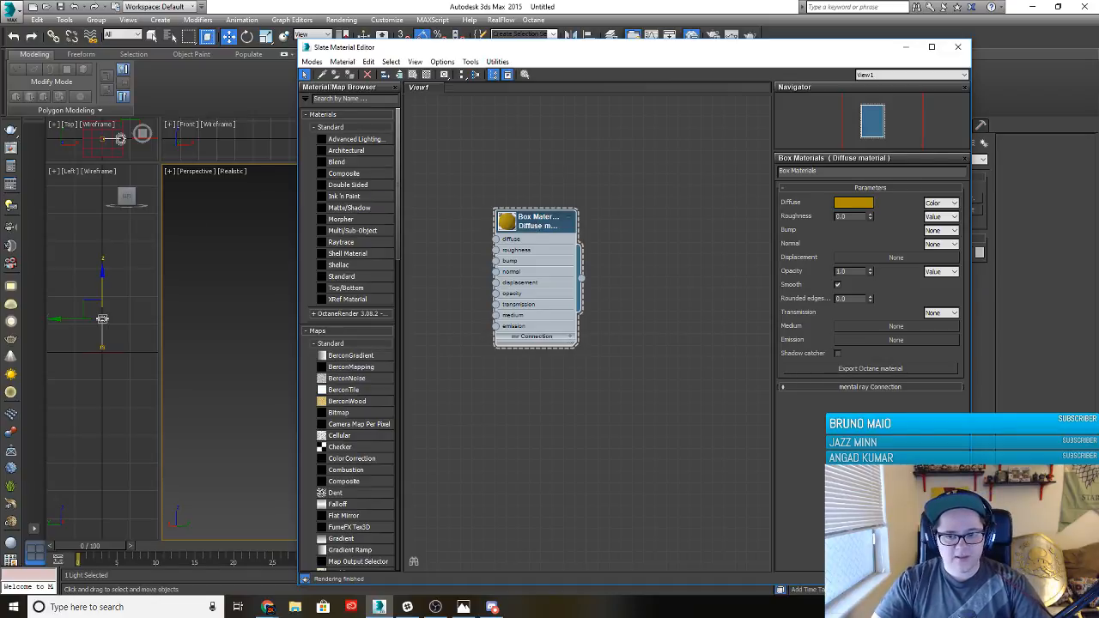
{"action": "right_click", "coordinate": [581, 396]}
{"action": "mouse_move", "coordinate": [628, 403]}
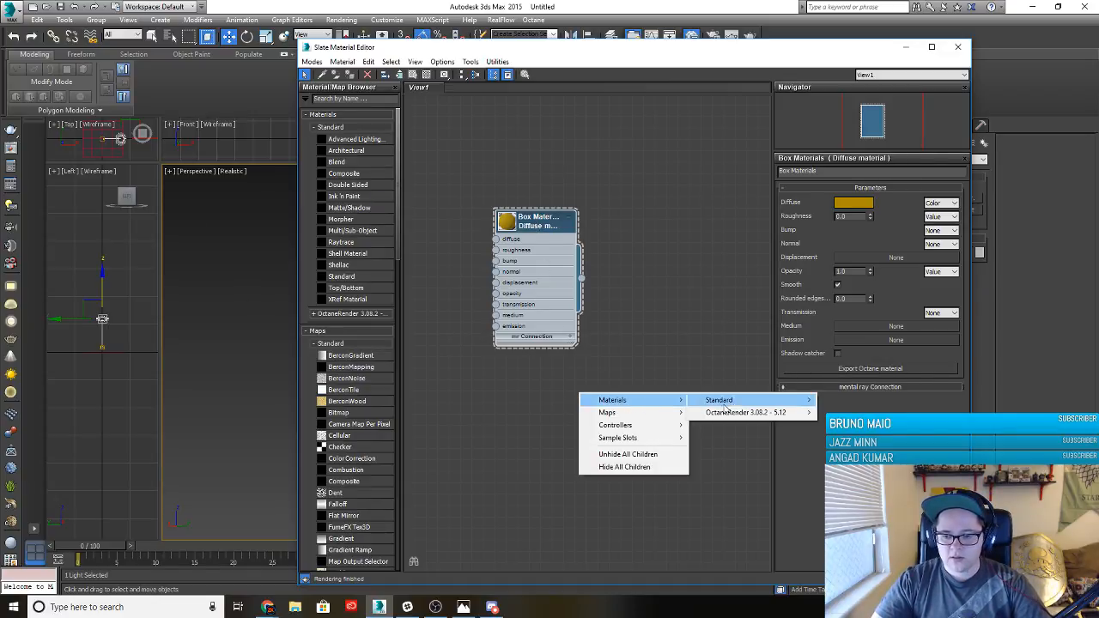
{"action": "mouse_move", "coordinate": [738, 415]}
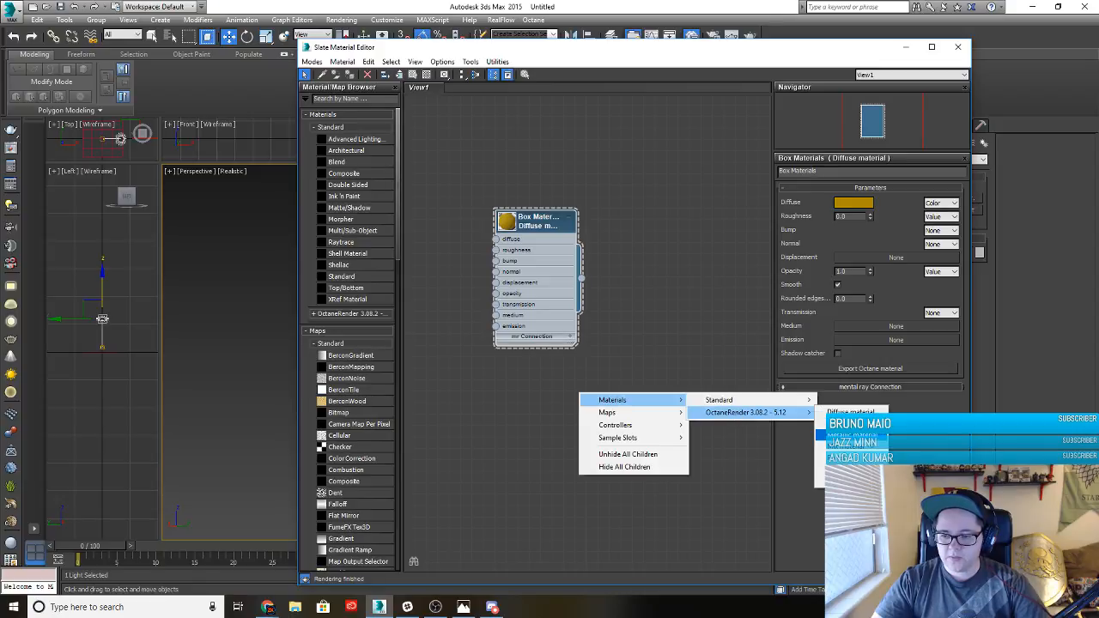
{"action": "left_click", "coordinate": [850, 436]}
{"action": "left_click_drag", "start_coordinate": [589, 398], "coordinate": [542, 385]}
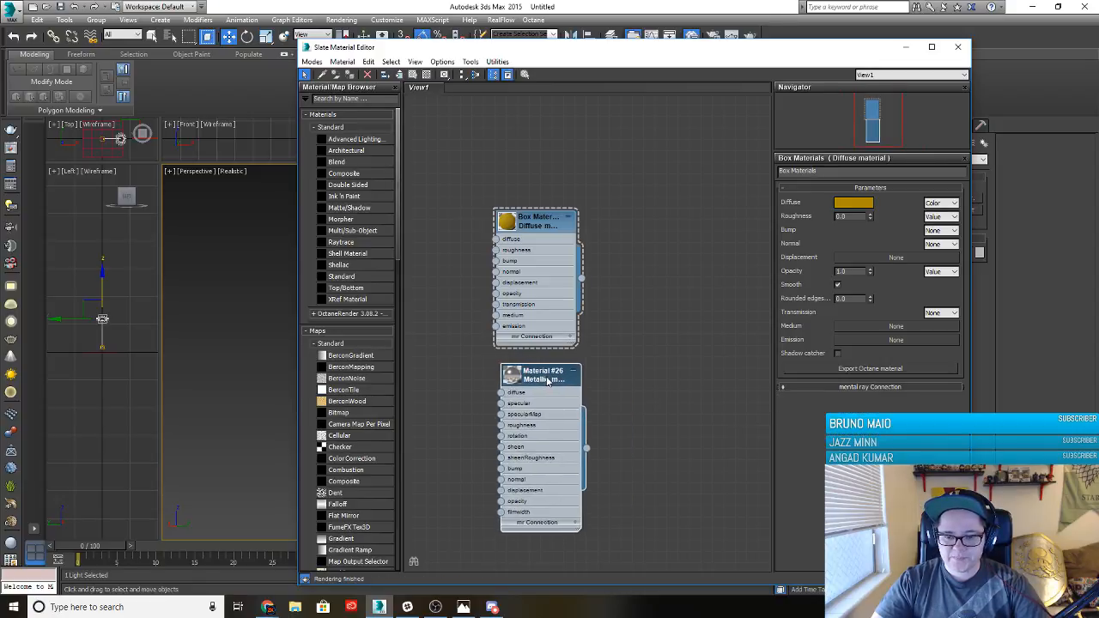
Rename the new metallic material as Metal Box material
{"action": "left_click", "coordinate": [765, 253]}
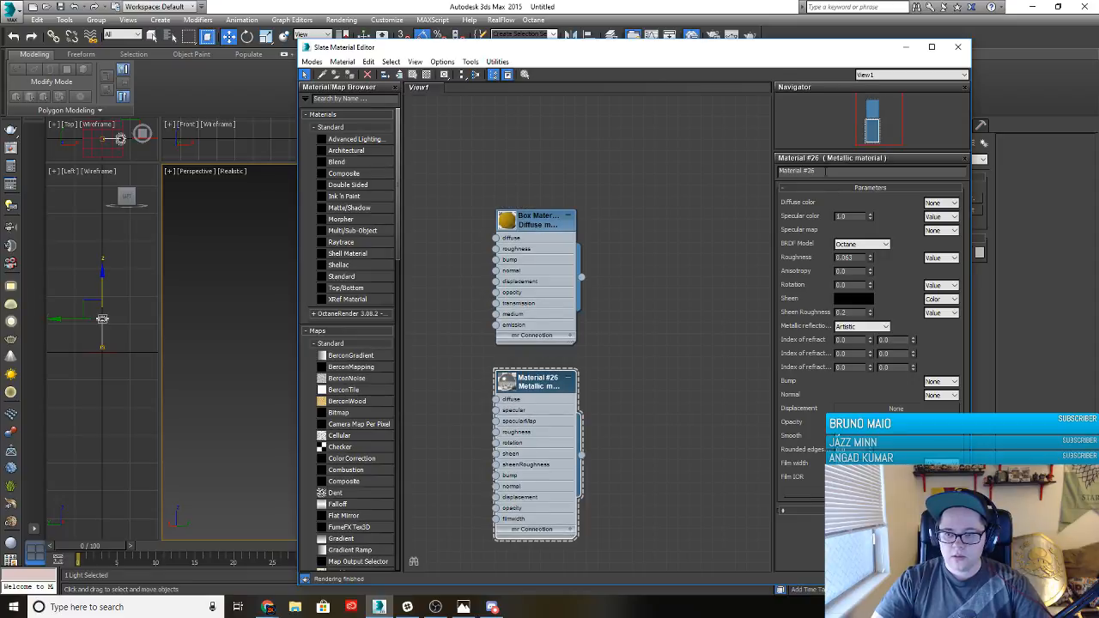
{"action": "left_click_drag", "start_coordinate": [826, 171], "coordinate": [627, 147]}
{"action": "type", "text": "Spike Matr"}
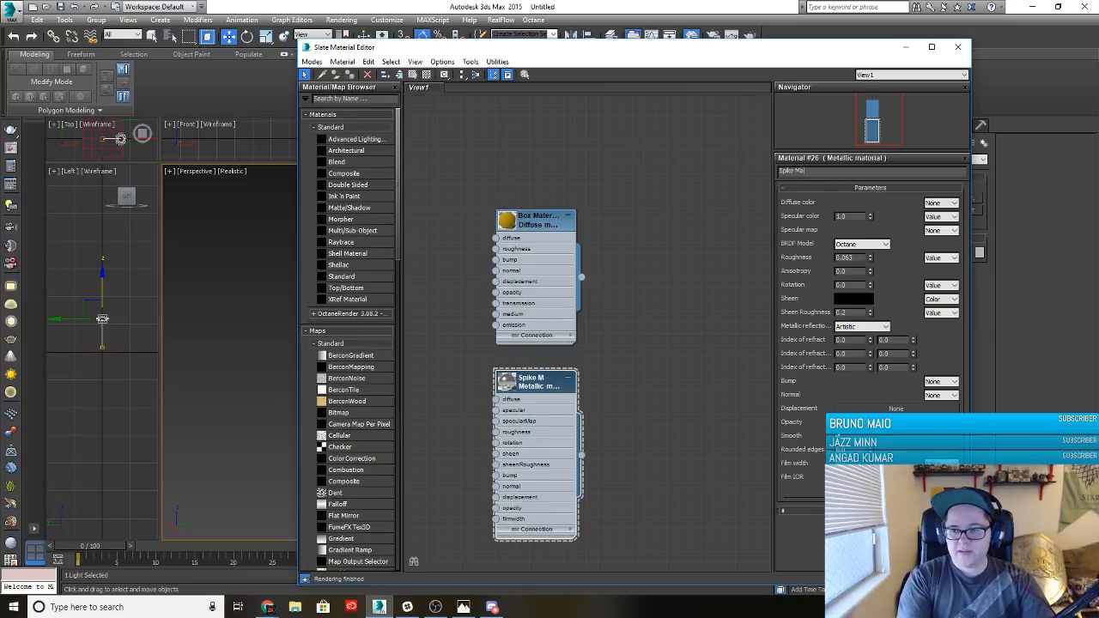
{"action": "key", "text": "BackSpace"}
{"action": "key", "text": "BackSpace"}
{"action": "key", "text": "BackSpace"}
{"action": "key", "text": "BackSpace"}
{"action": "key", "text": "BackSpace"}
{"action": "key", "text": "BackSpace"}
{"action": "key", "text": "BackSpace"}
{"action": "key", "text": "BackSpace"}
{"action": "key", "text": "BackSpace"}
{"action": "key", "text": "BackSpace"}
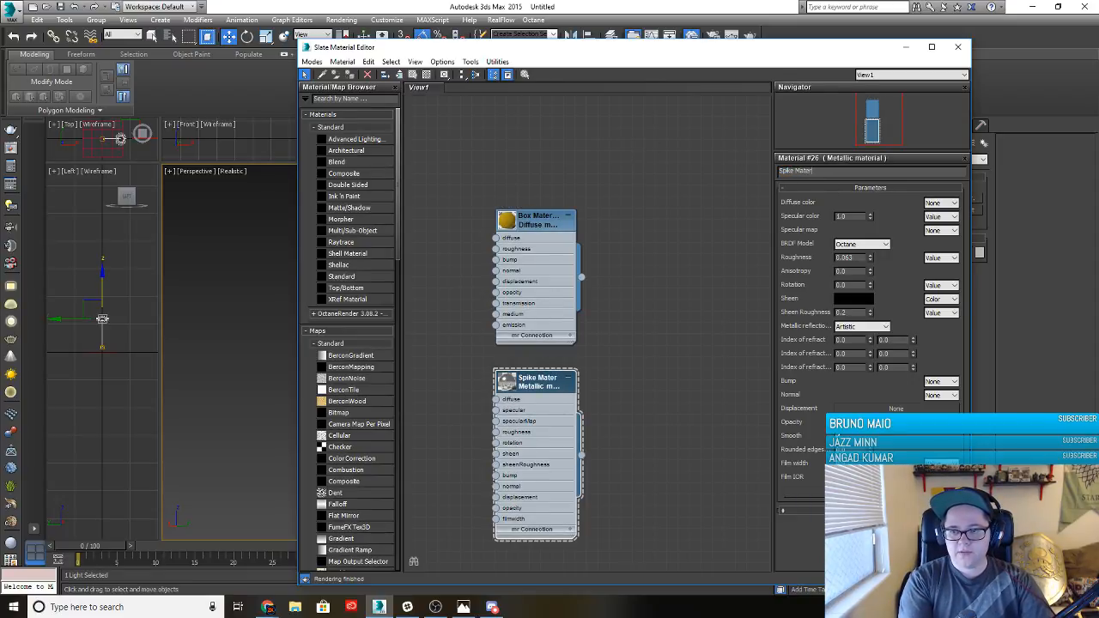
{"action": "type", "text": "Metal"}
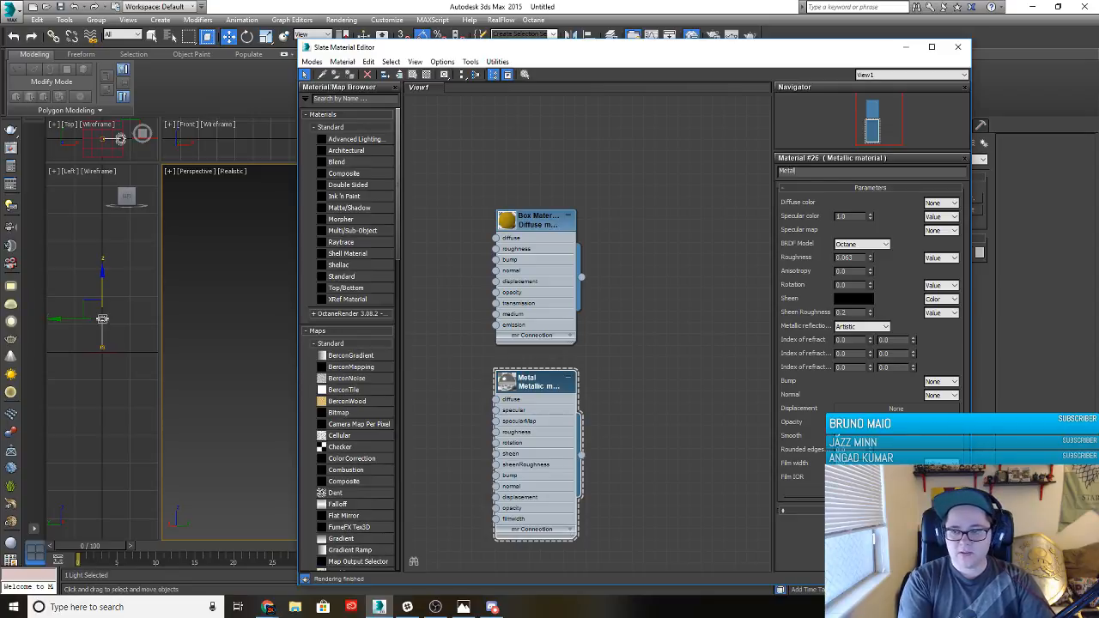
{"action": "type", "text": " Box material"}
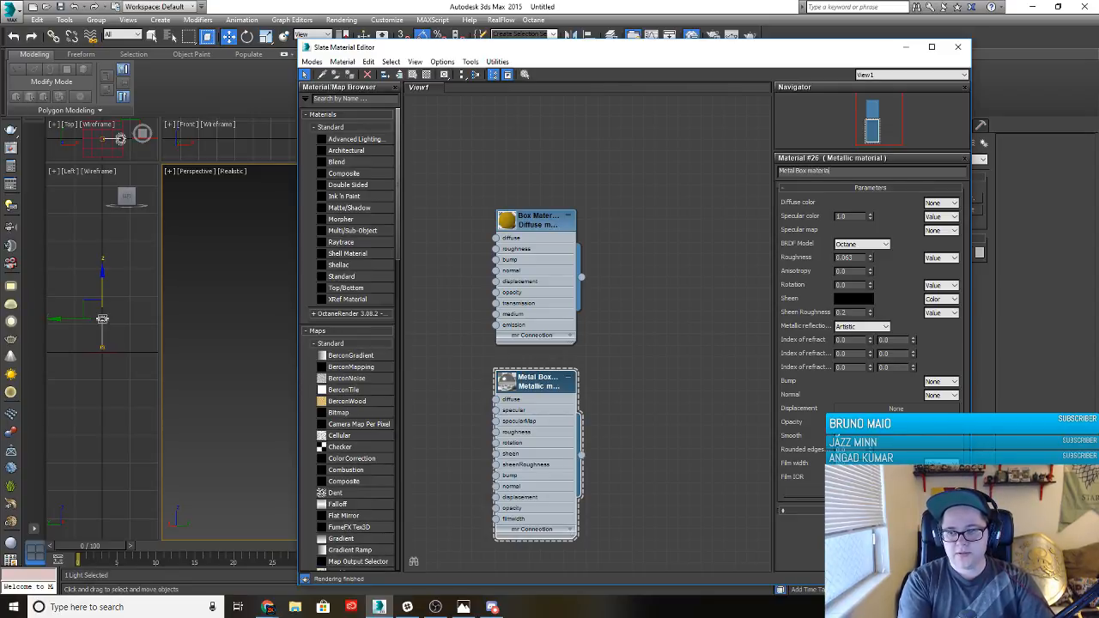
{"action": "key", "text": "Return"}
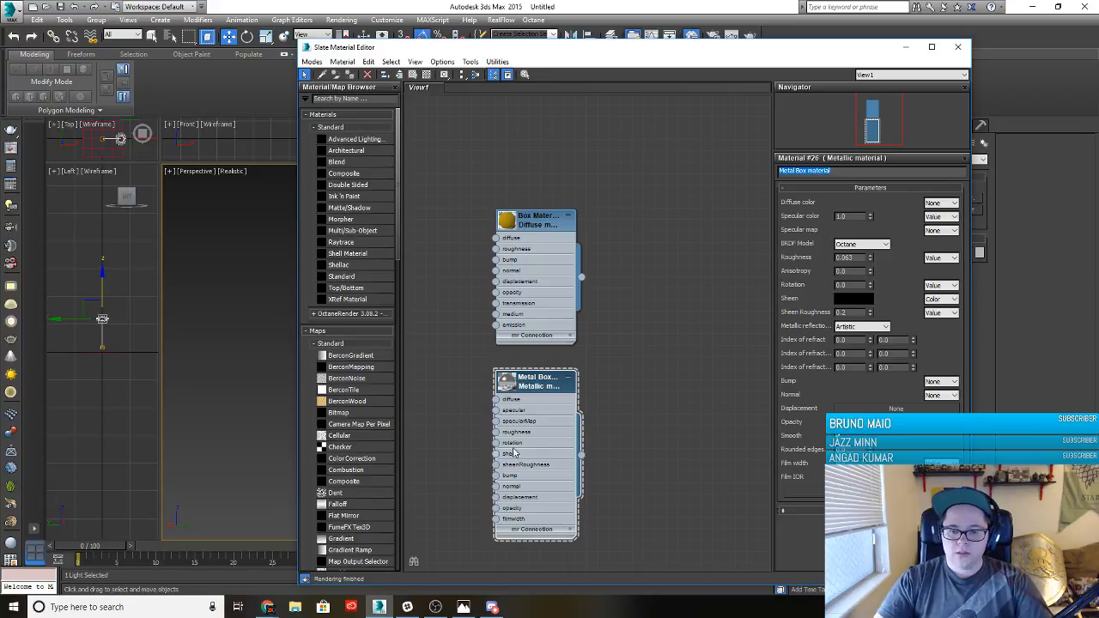
Assign the Metal Box material to the question mark and the four corner spikes on the box's left visible face
{"action": "left_click_drag", "start_coordinate": [534, 388], "coordinate": [545, 376]}
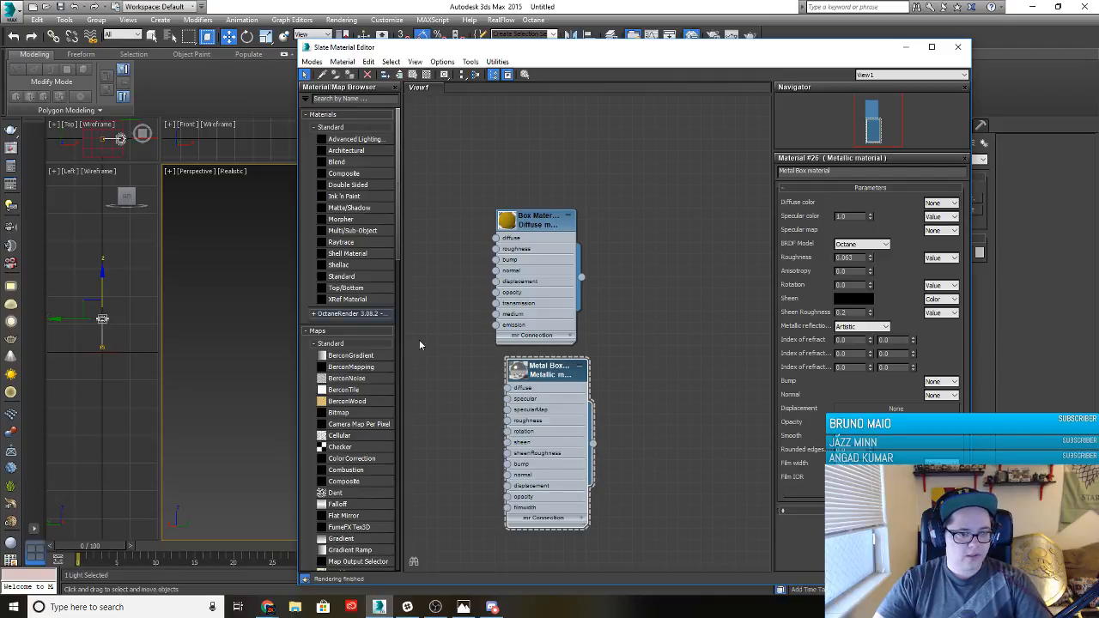
{"action": "left_click_drag", "start_coordinate": [666, 48], "coordinate": [0, 75]}
{"action": "scroll", "coordinate": [441, 420], "scroll_direction": "up", "scroll_amount": 5}
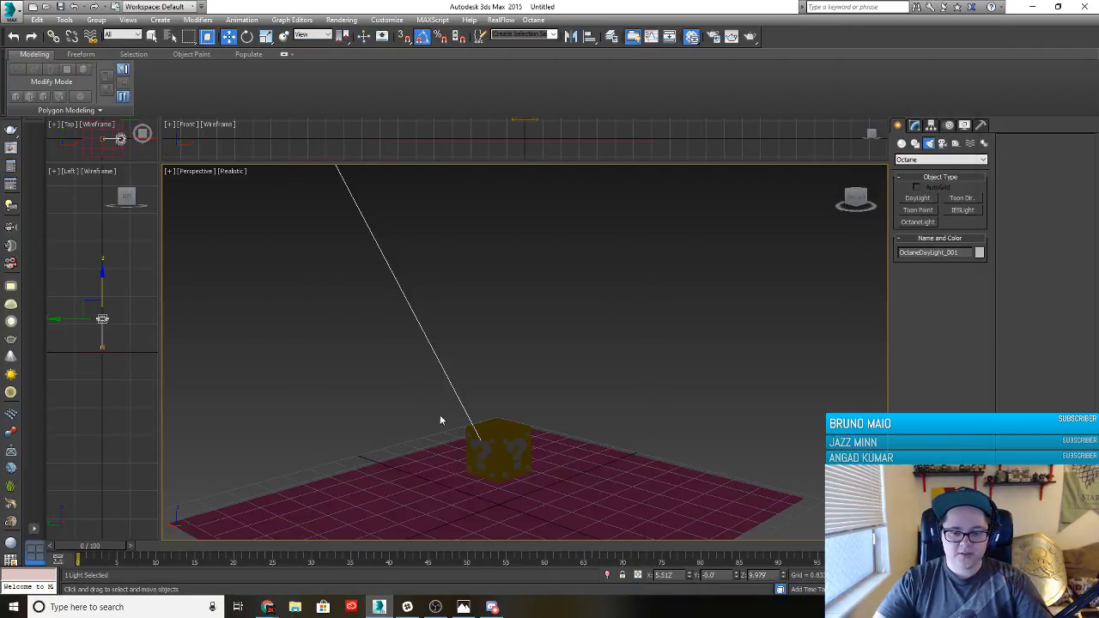
{"action": "middle_click_drag", "start_coordinate": [456, 464], "coordinate": [510, 369]}
{"action": "scroll", "coordinate": [473, 327], "scroll_direction": "up", "scroll_amount": 4}
{"action": "scroll", "coordinate": [516, 297], "scroll_direction": "up", "scroll_amount": 4}
{"action": "middle_click_drag", "start_coordinate": [515, 297], "coordinate": [484, 428]}
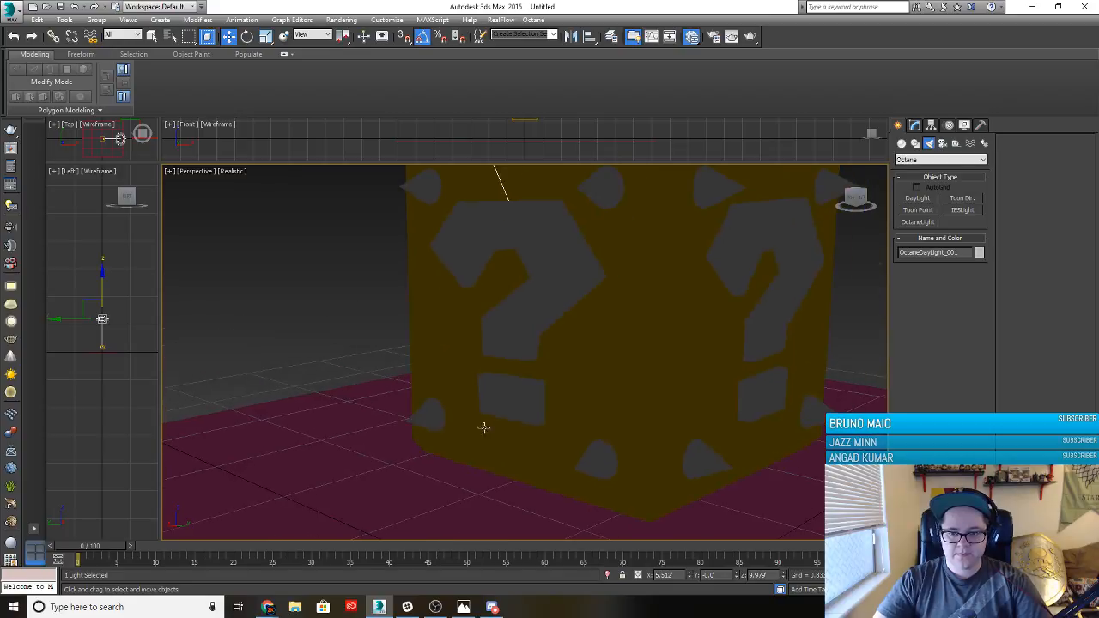
{"action": "scroll", "coordinate": [484, 428], "scroll_direction": "down", "scroll_amount": 3}
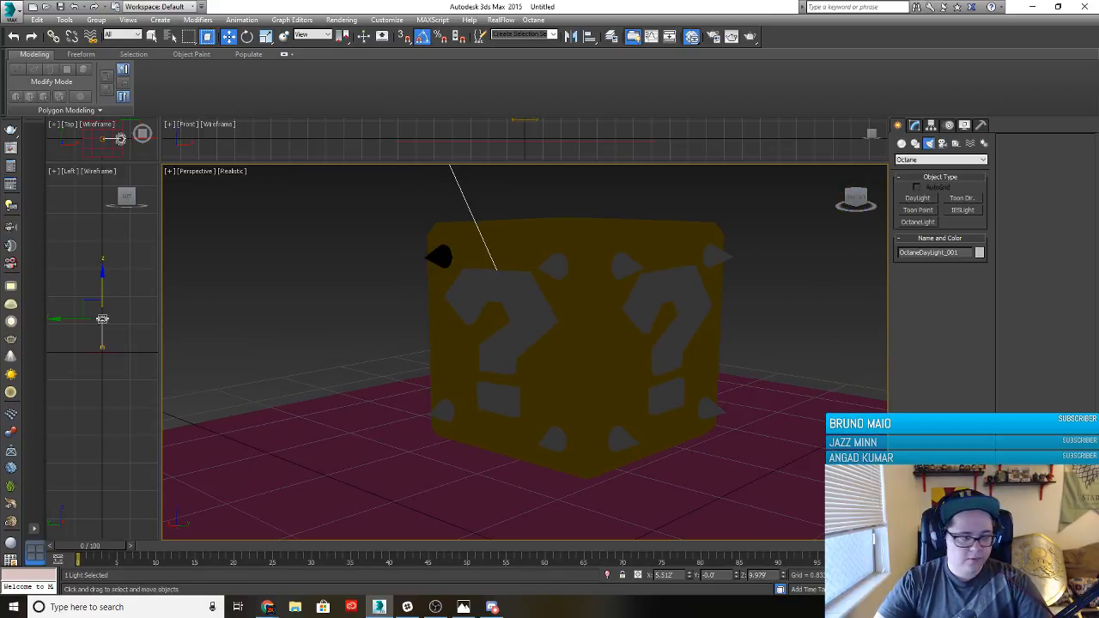
{"action": "left_click_drag", "start_coordinate": [473, 365], "coordinate": [500, 309]}
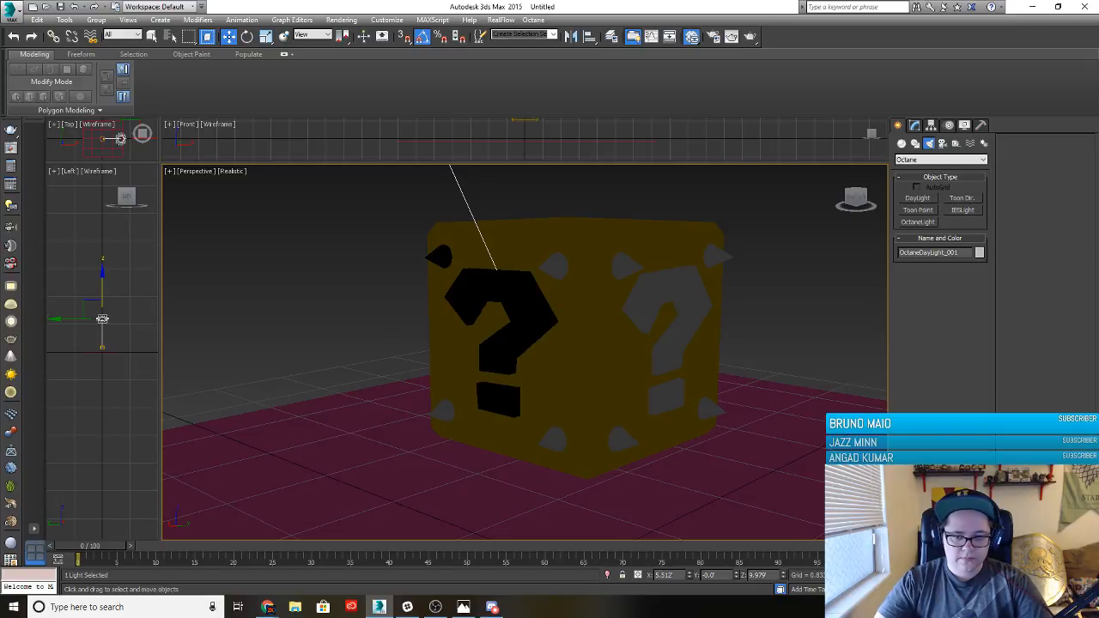
{"action": "mouse_move", "coordinate": [101, 510]}
{"action": "left_mouse_down"}
{"action": "mouse_move", "coordinate": [448, 457]}
{"action": "mouse_move", "coordinate": [443, 414]}
{"action": "left_mouse_up"}
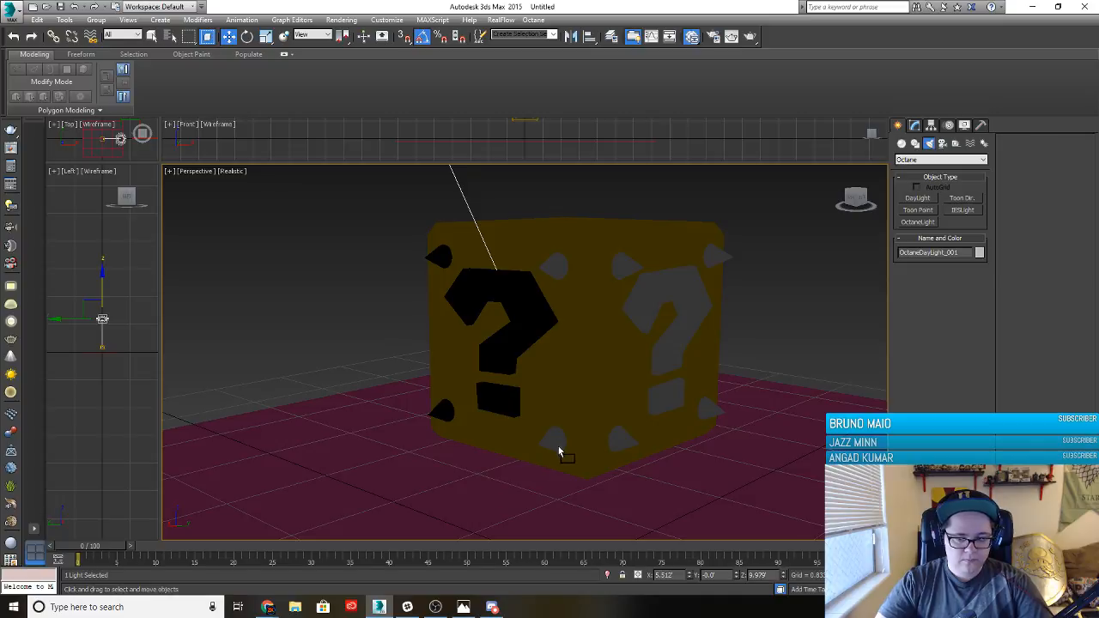
{"action": "left_click_drag", "start_coordinate": [558, 446], "coordinate": [556, 444]}
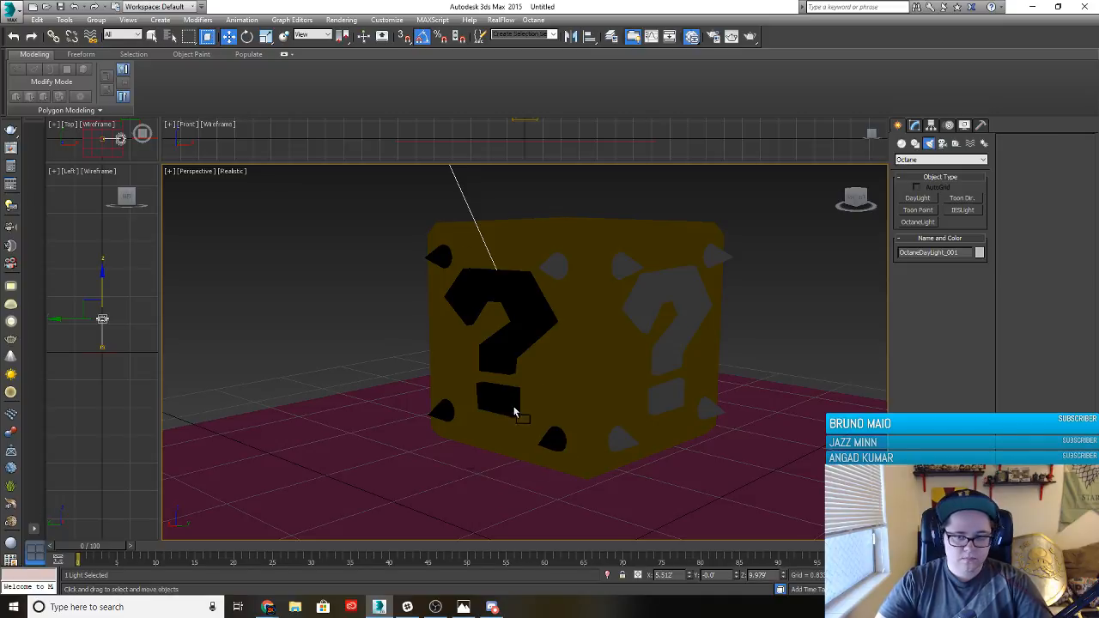
{"action": "left_click_drag", "start_coordinate": [552, 273], "coordinate": [554, 268]}
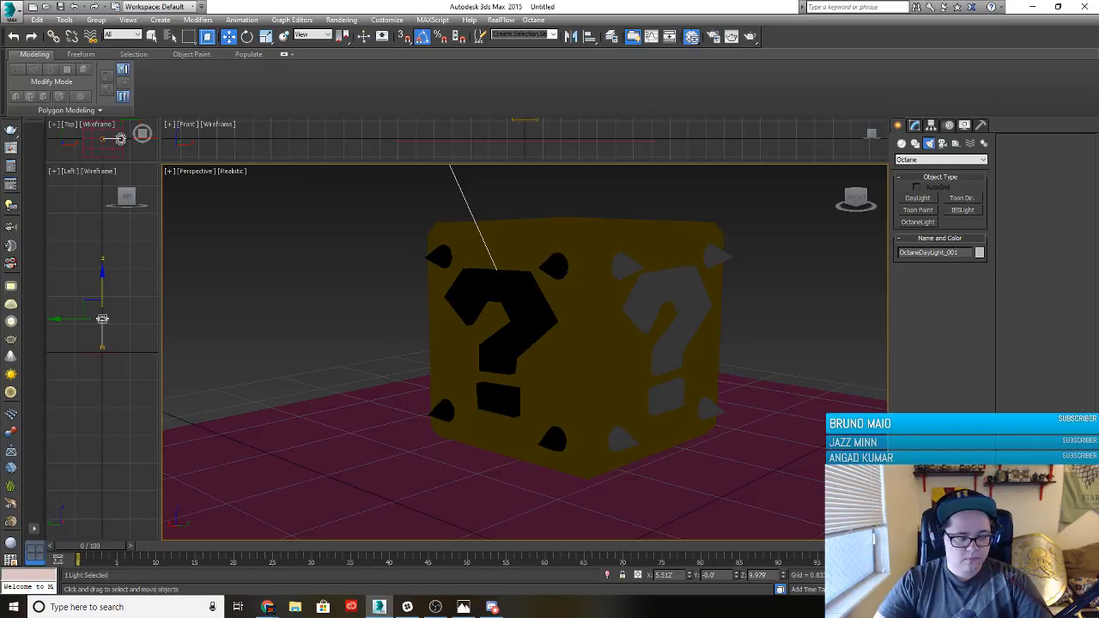
Assign the Metal Box material to the question mark and corner spikes on the box's right visible face
{"action": "left_click_drag", "start_coordinate": [628, 266], "coordinate": [641, 303]}
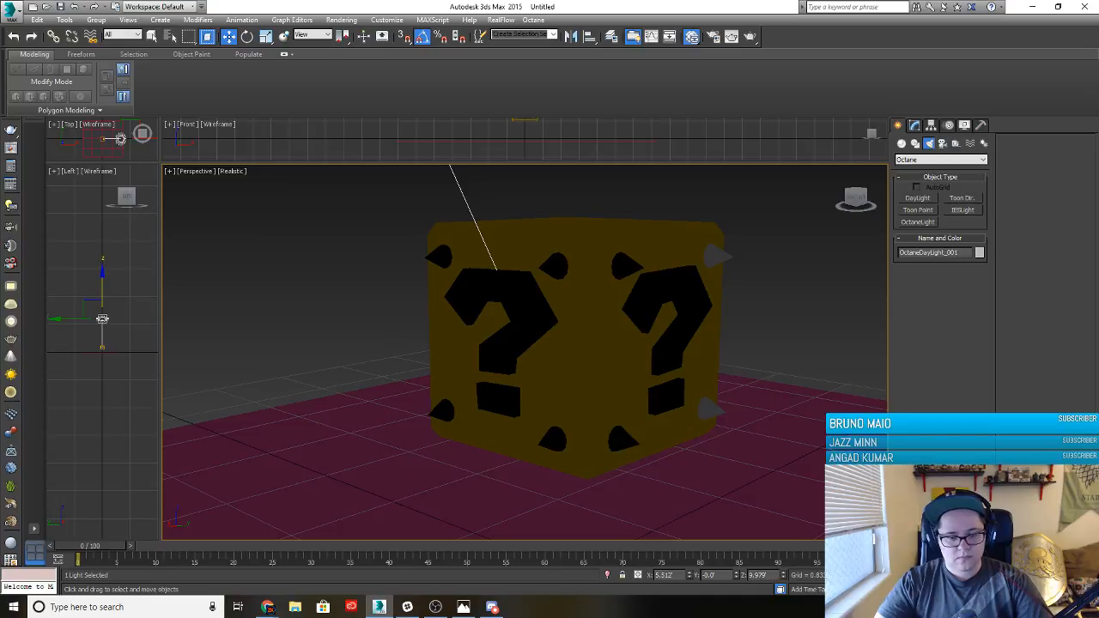
{"action": "left_click_drag", "start_coordinate": [714, 438], "coordinate": [717, 256]}
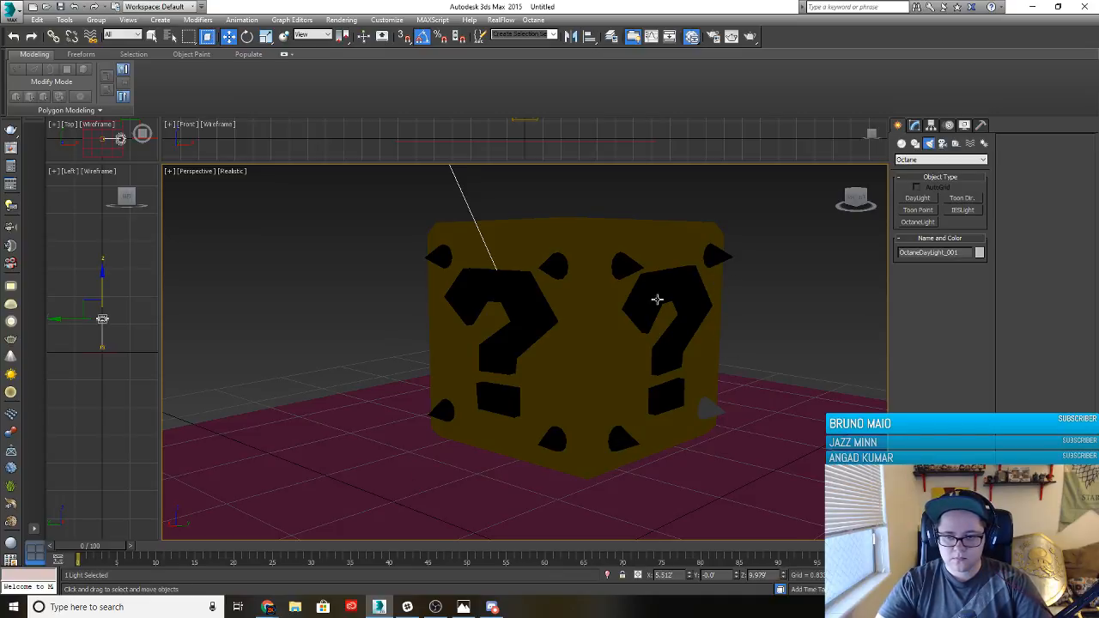
{"action": "left_click_drag", "start_coordinate": [741, 486], "coordinate": [709, 414]}
Select the spike groups and question marks on the box's remaining two sides together and give them the Metal Box material
{"action": "scroll", "coordinate": [696, 441], "scroll_direction": "up", "scroll_amount": 3}
{"action": "middle_click_drag", "start_coordinate": [696, 471], "coordinate": [343, 397], "text": "alt"}
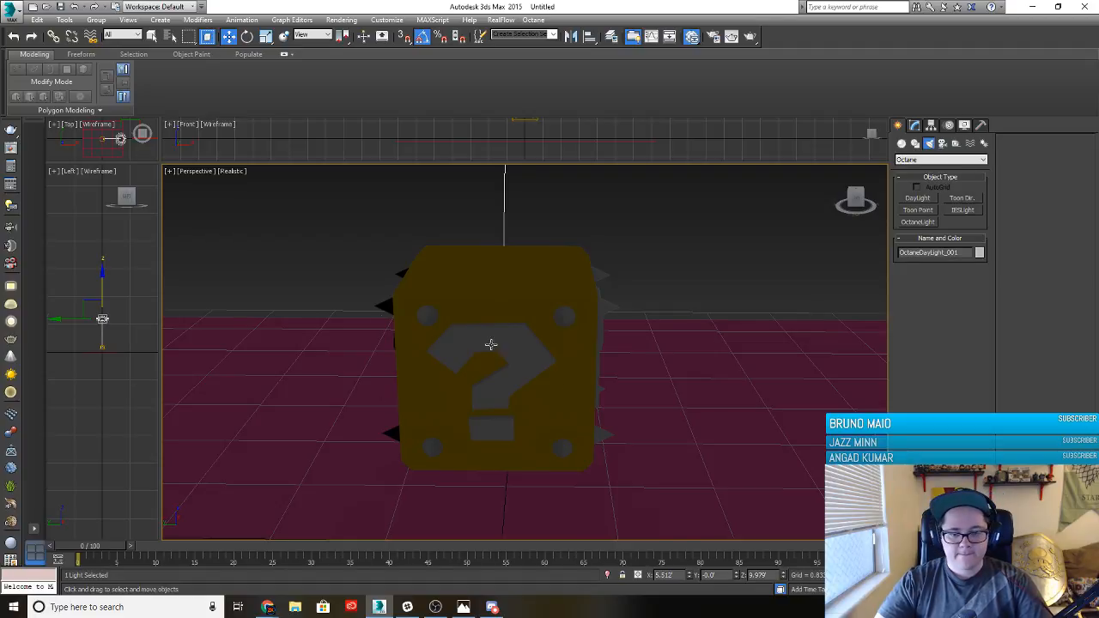
{"action": "left_click", "coordinate": [426, 315]}
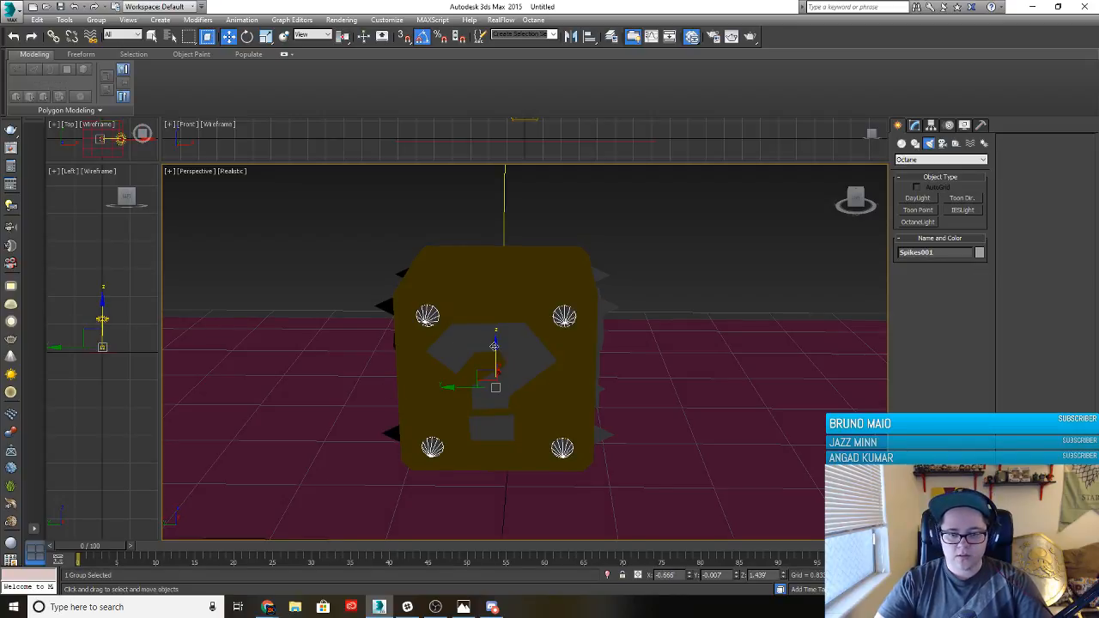
{"action": "left_click", "coordinate": [481, 346]}
{"action": "left_click", "coordinate": [434, 451], "text": "ctrl"}
{"action": "middle_click_drag", "start_coordinate": [434, 451], "coordinate": [369, 433], "text": "alt"}
{"action": "left_click", "coordinate": [547, 342], "text": "ctrl"}
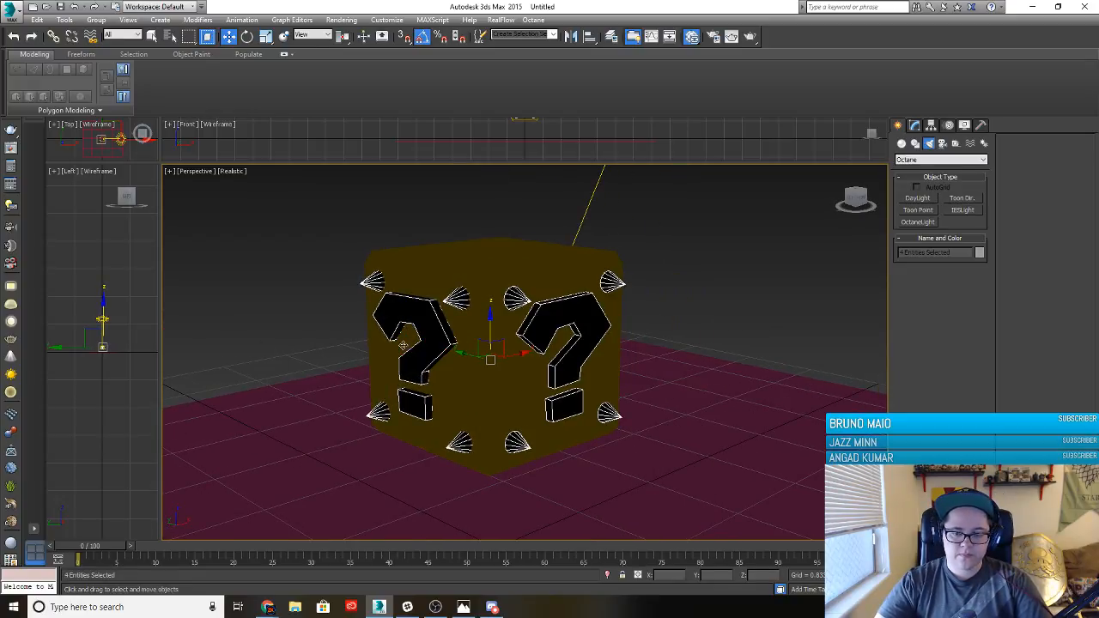
{"action": "left_click", "coordinate": [379, 387]}
{"action": "middle_click_drag", "start_coordinate": [379, 388], "coordinate": [446, 388], "text": "alt"}
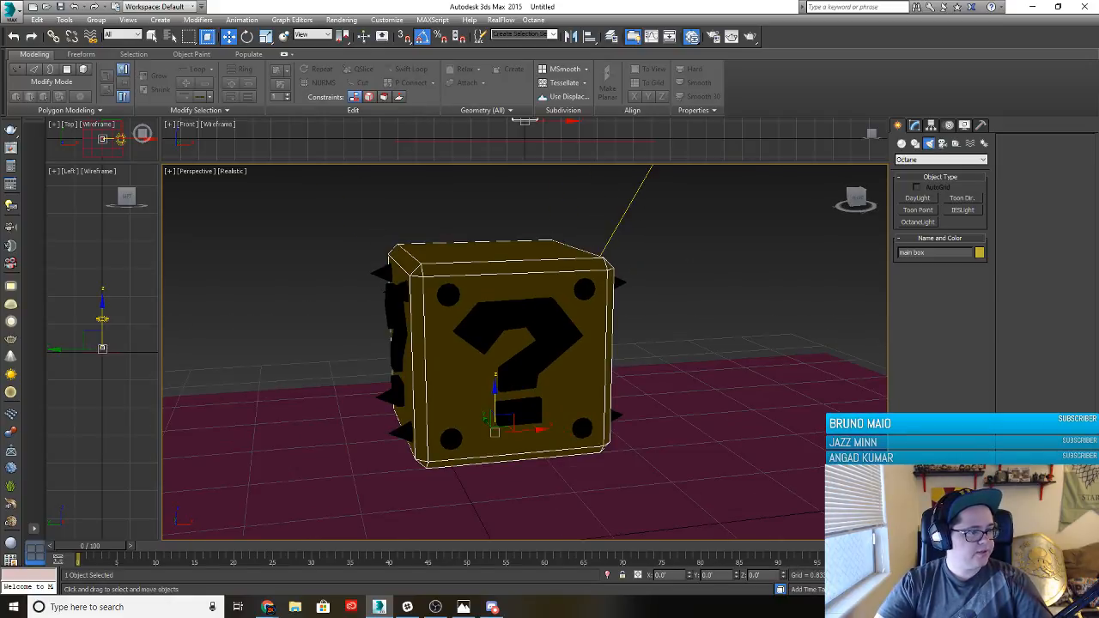
Place the live Octane render of the whole box beside the scene, then frame the front question mark for a close look
{"action": "scroll", "coordinate": [502, 309], "scroll_direction": "down", "scroll_amount": 3}
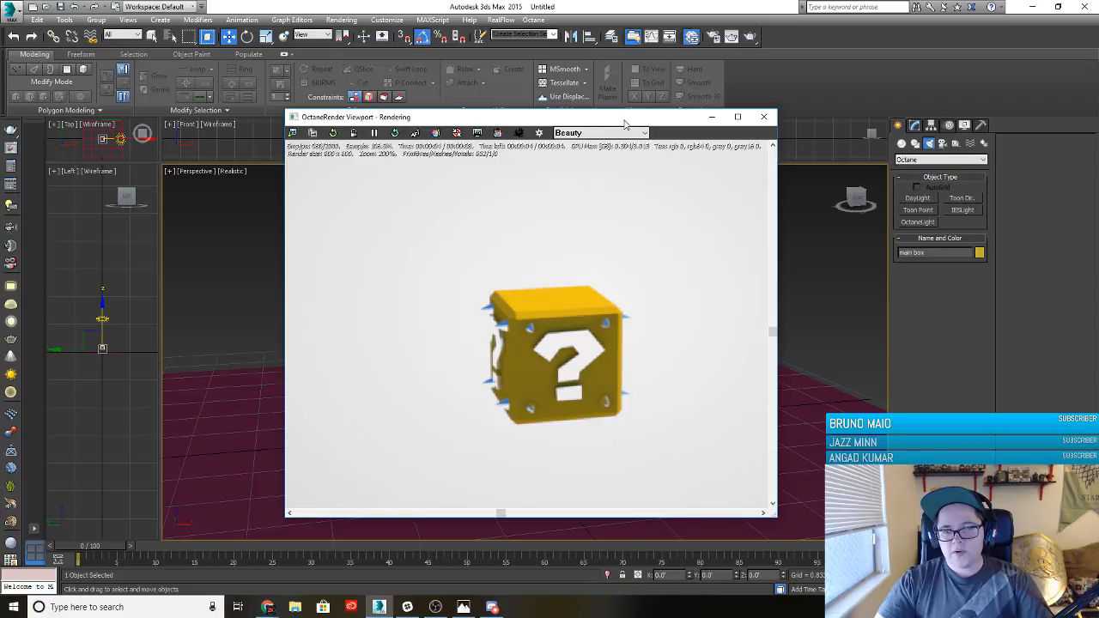
{"action": "left_click_drag", "start_coordinate": [623, 120], "coordinate": [910, 103]}
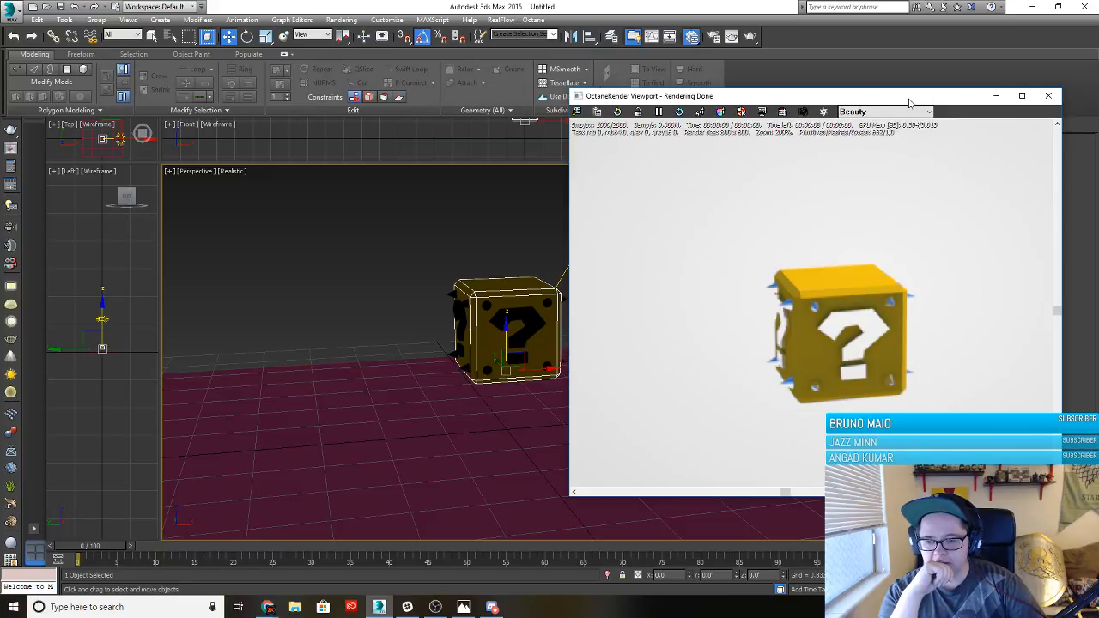
{"action": "left_click", "coordinate": [534, 310]}
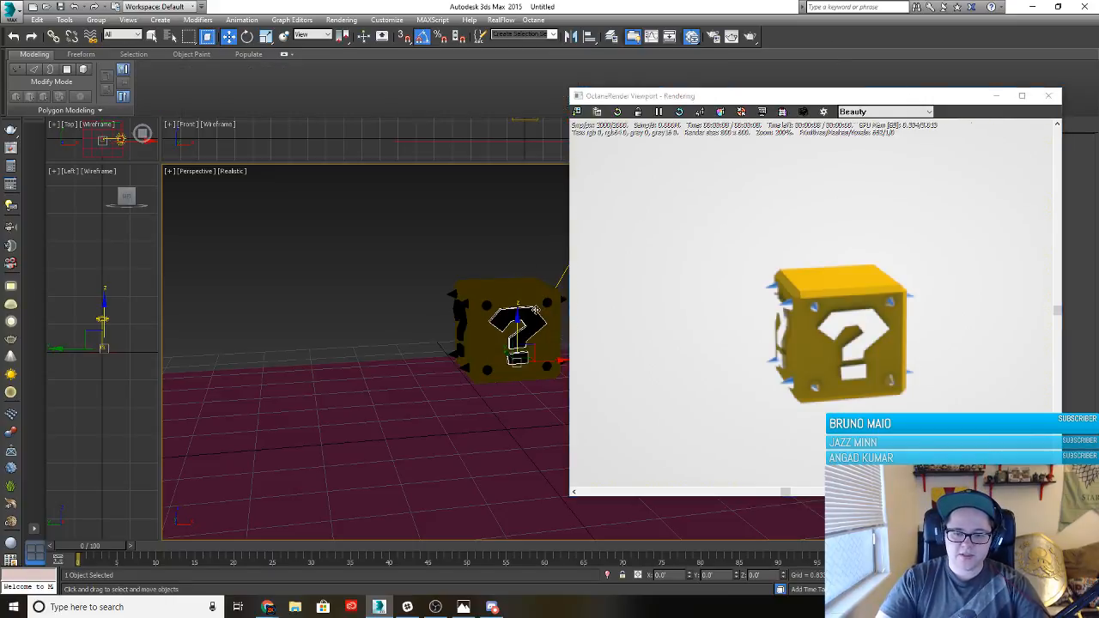
{"action": "key", "text": "z"}
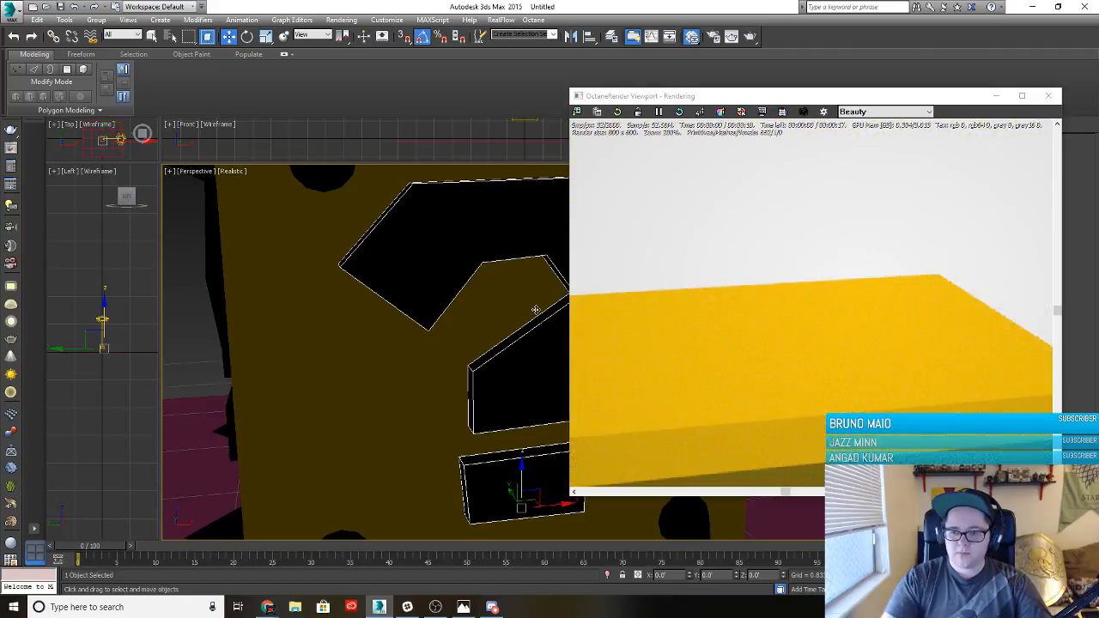
Frame the whole box from a corner showing two faces and open the Material Editor beside the live Octane render
{"action": "scroll", "coordinate": [449, 287], "scroll_direction": "down", "scroll_amount": 10}
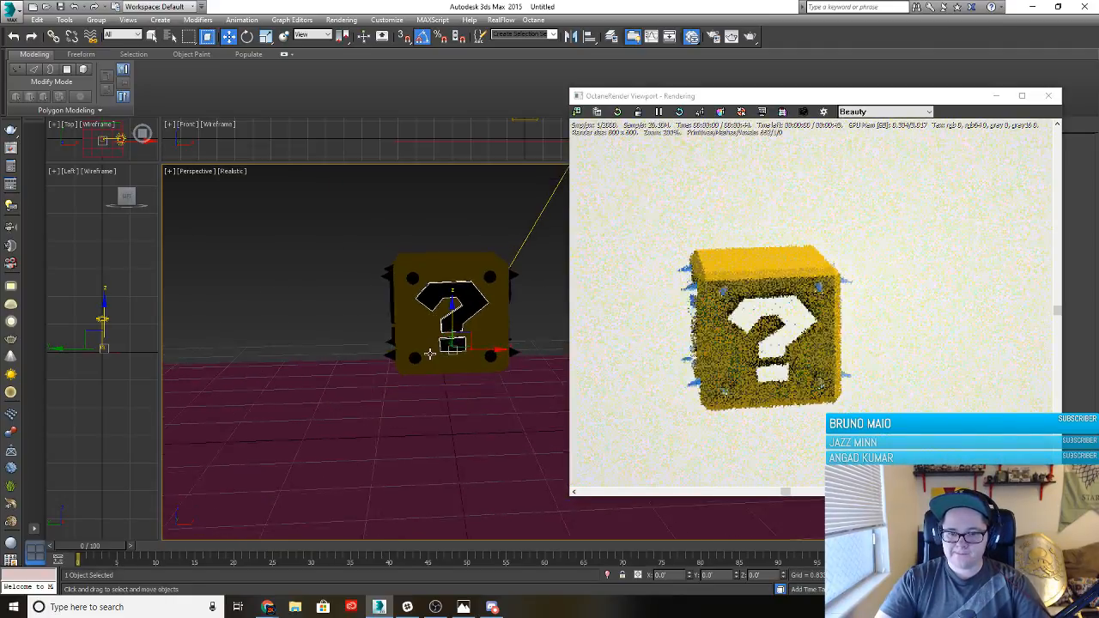
{"action": "middle_click_drag", "start_coordinate": [412, 352], "coordinate": [362, 374], "text": "alt"}
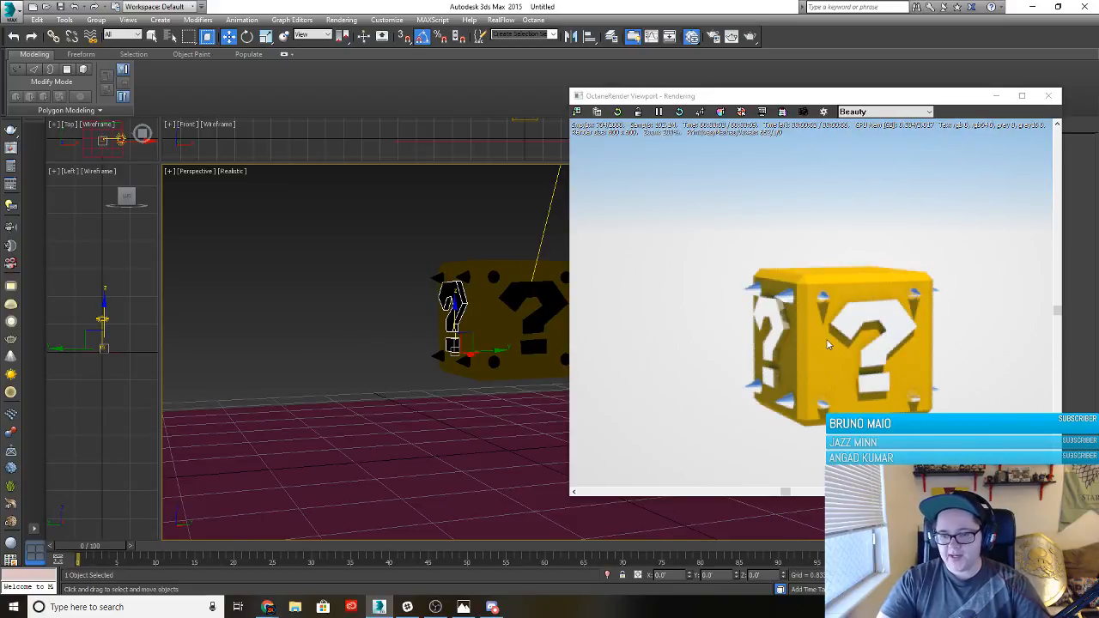
{"action": "scroll", "coordinate": [760, 357], "scroll_direction": "up", "scroll_amount": 1}
{"action": "scroll", "coordinate": [736, 335], "scroll_direction": "down", "scroll_amount": 1}
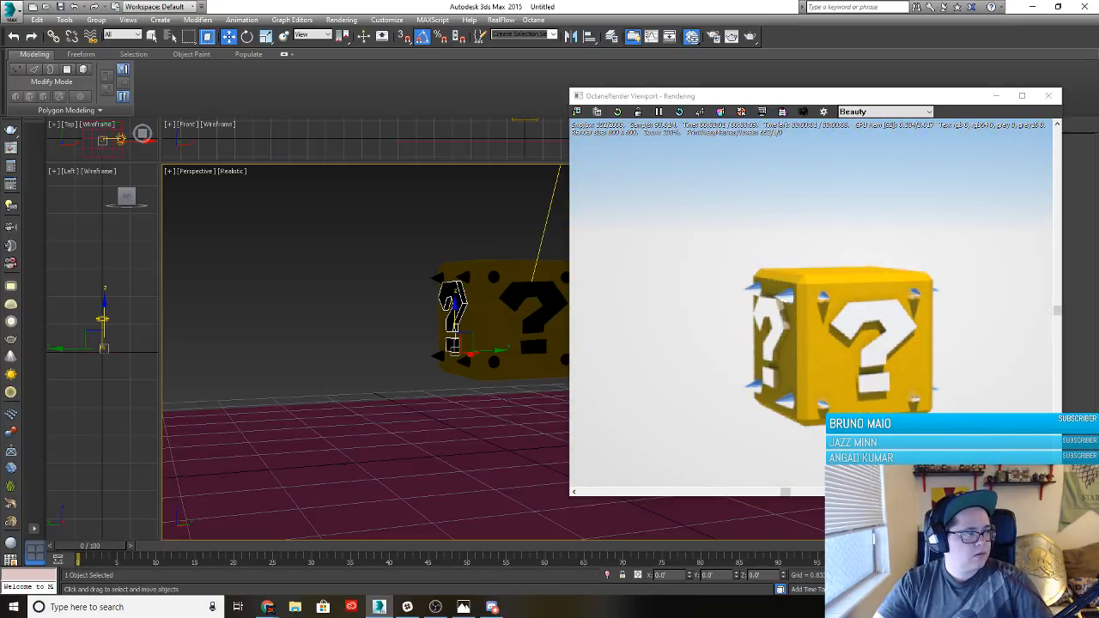
{"action": "key", "text": "m"}
{"action": "left_click_drag", "start_coordinate": [271, 136], "coordinate": [266, 60]}
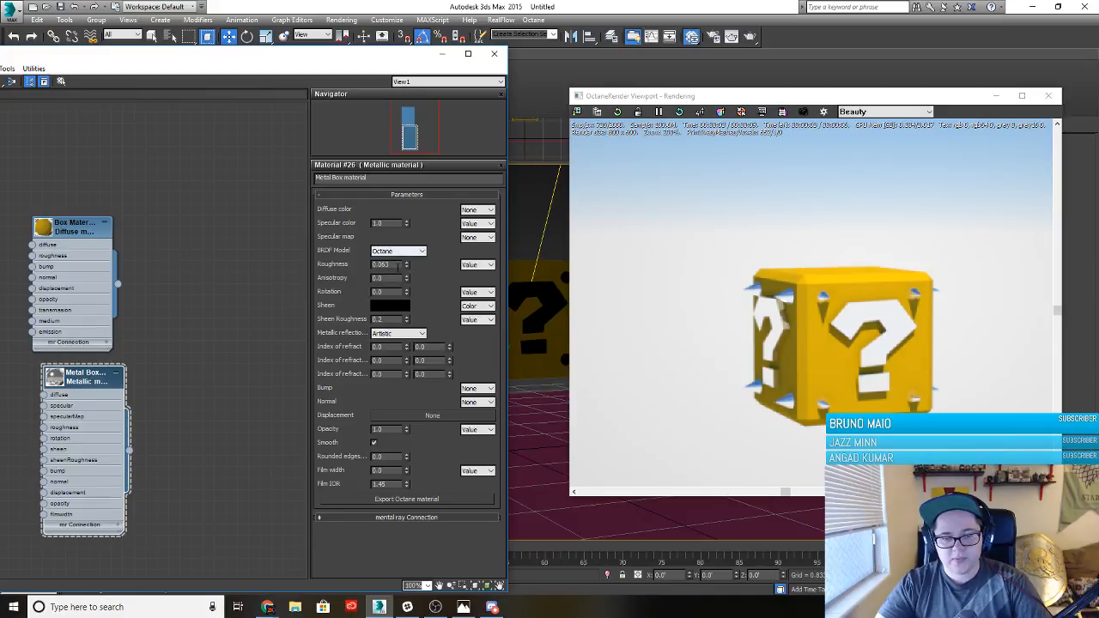
Try a roughness of 2 on the Metal Box material
{"action": "double_click", "coordinate": [391, 264]}
{"action": "type", "text": "2"}
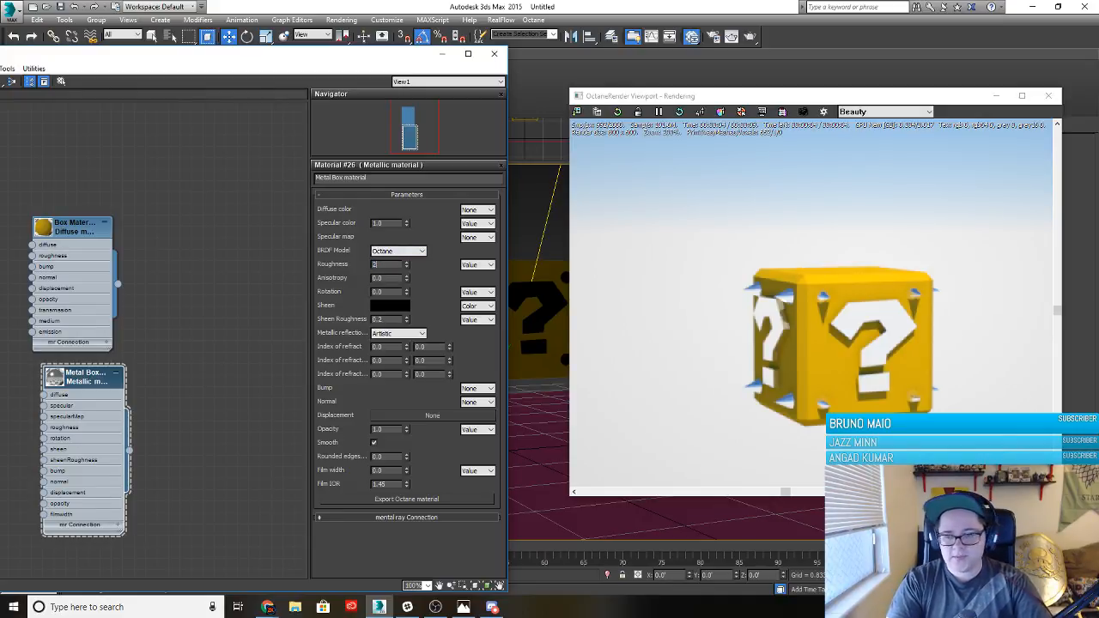
{"action": "key", "text": "Return"}
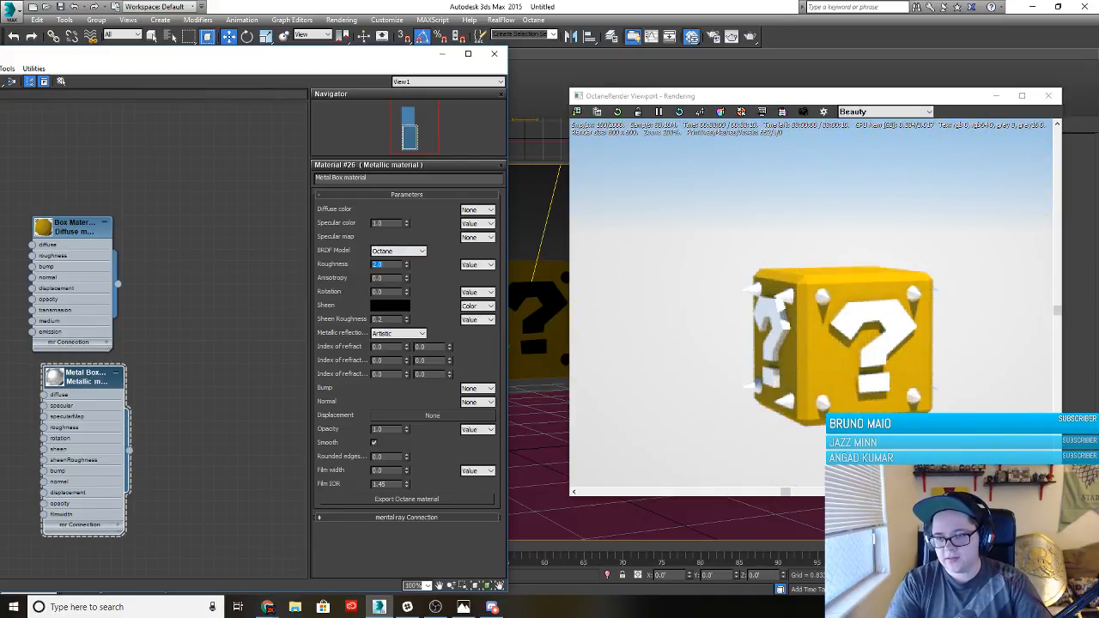
Set the Metal Box material's roughness to 0.3 and its anisotropy to the maximum of 1.0
{"action": "left_click", "coordinate": [395, 265]}
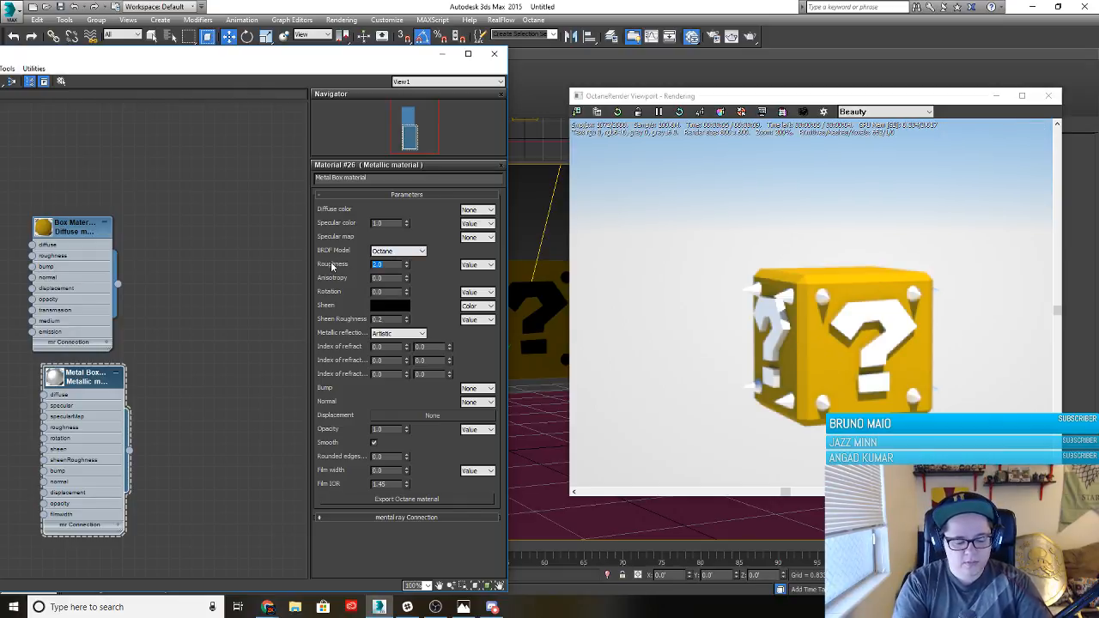
{"action": "type", "text": "."}
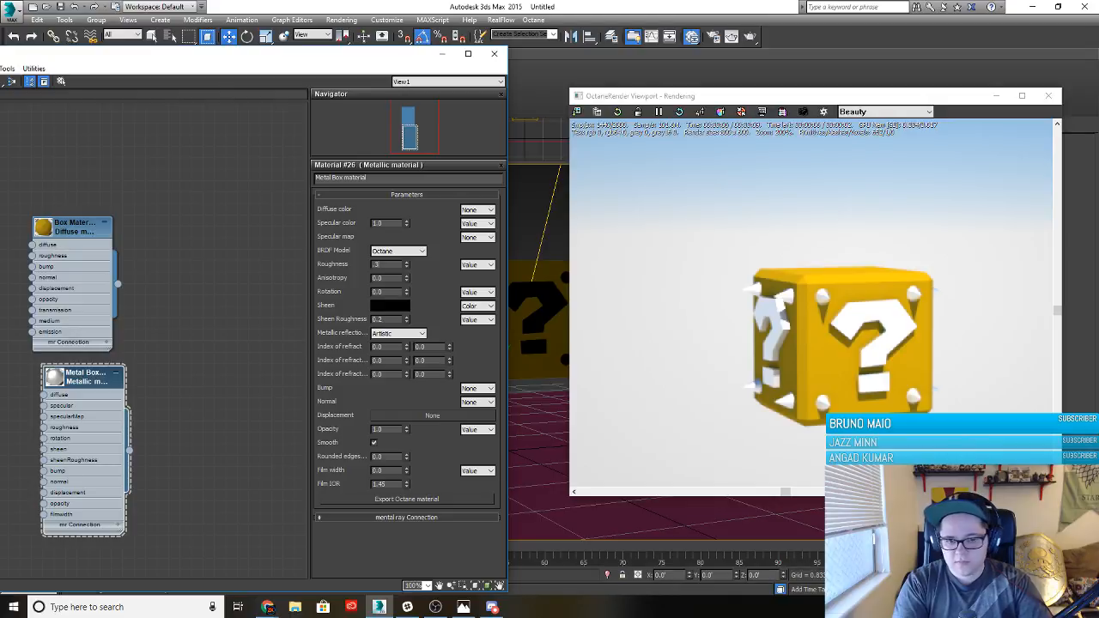
{"action": "type", "text": "3"}
{"action": "key", "text": "Return"}
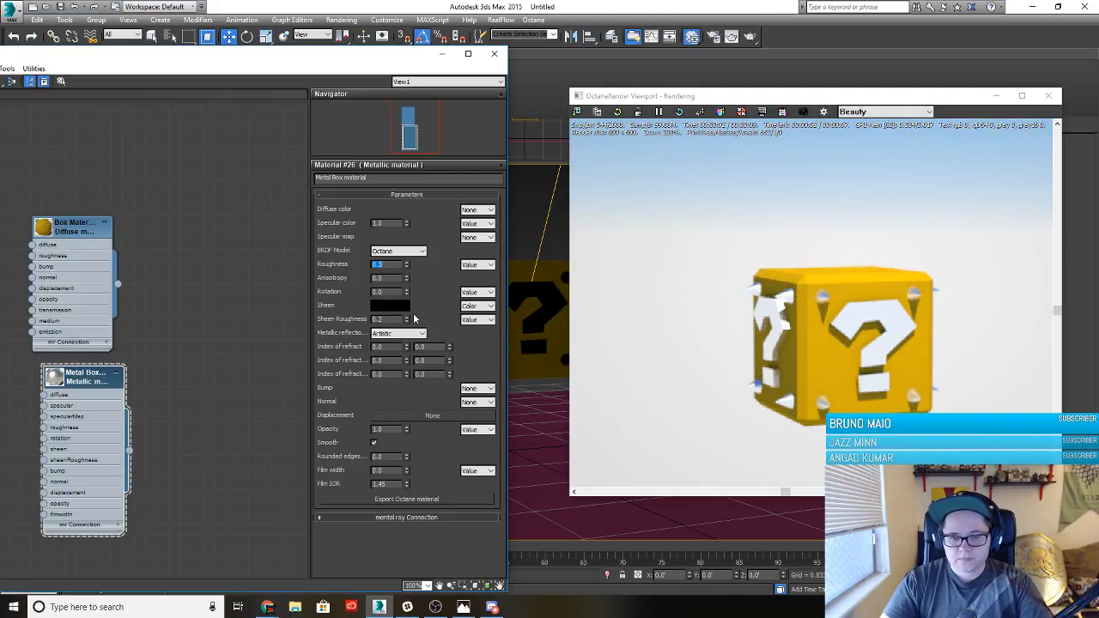
{"action": "key", "text": "Tab"}
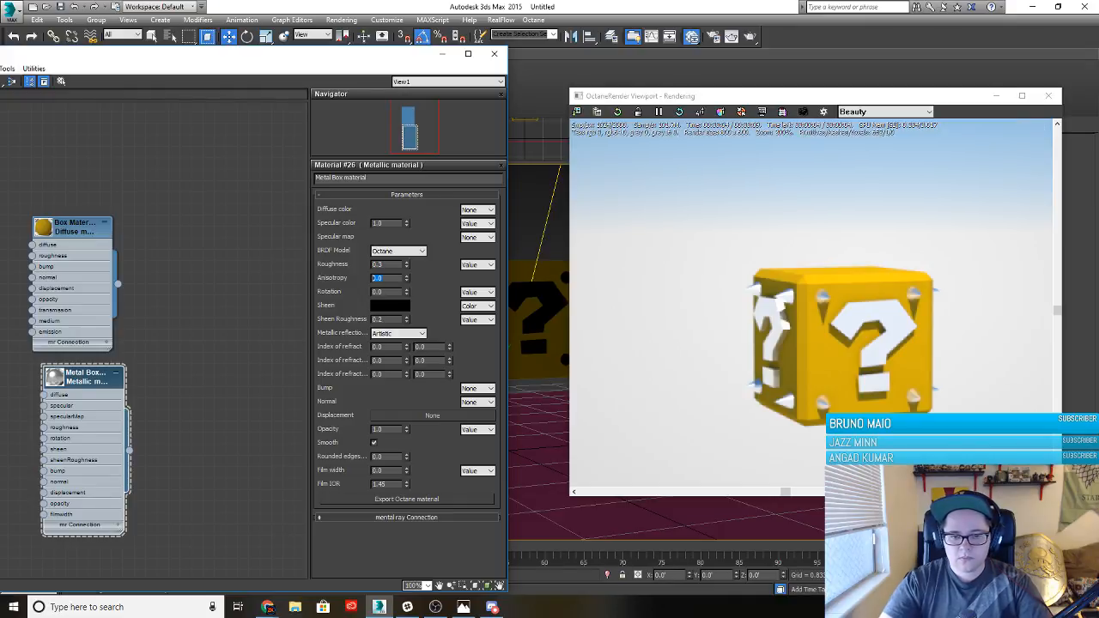
{"action": "type", "text": "2"}
{"action": "key", "text": "Return"}
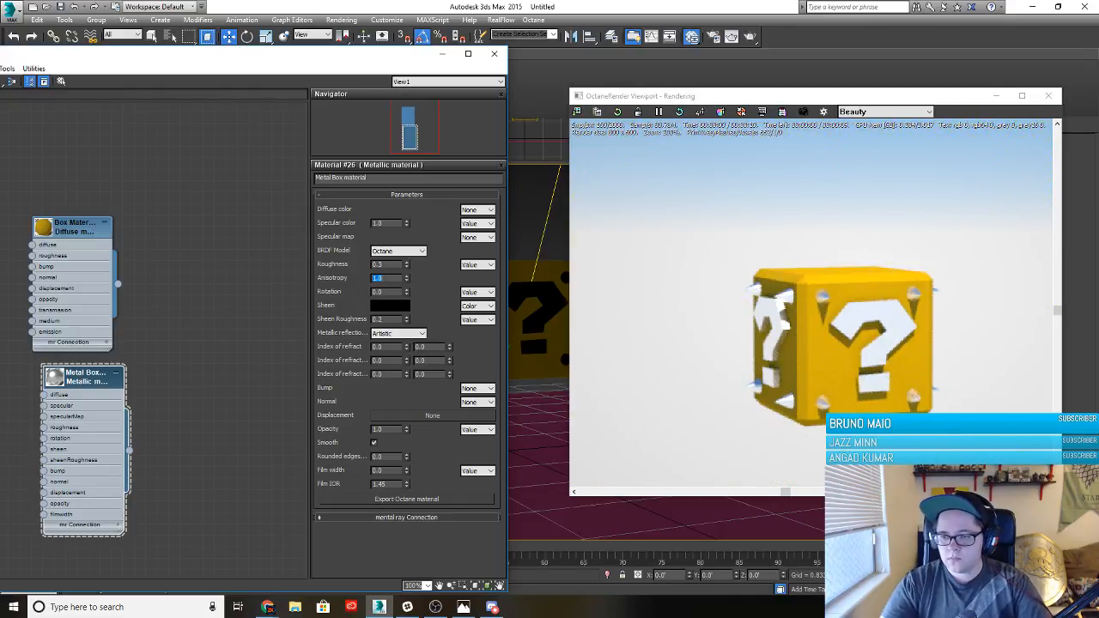
Fit the whole box in the Octane render view and raise the Metal Box material's sheen roughness to about 1.228
{"action": "scroll", "coordinate": [860, 334], "scroll_direction": "up", "scroll_amount": 1}
{"action": "scroll", "coordinate": [864, 341], "scroll_direction": "down", "scroll_amount": 2}
{"action": "left_click_drag", "start_coordinate": [867, 349], "coordinate": [831, 346]}
{"action": "scroll", "coordinate": [822, 350], "scroll_direction": "up", "scroll_amount": 1}
{"action": "scroll", "coordinate": [824, 345], "scroll_direction": "down", "scroll_amount": 1}
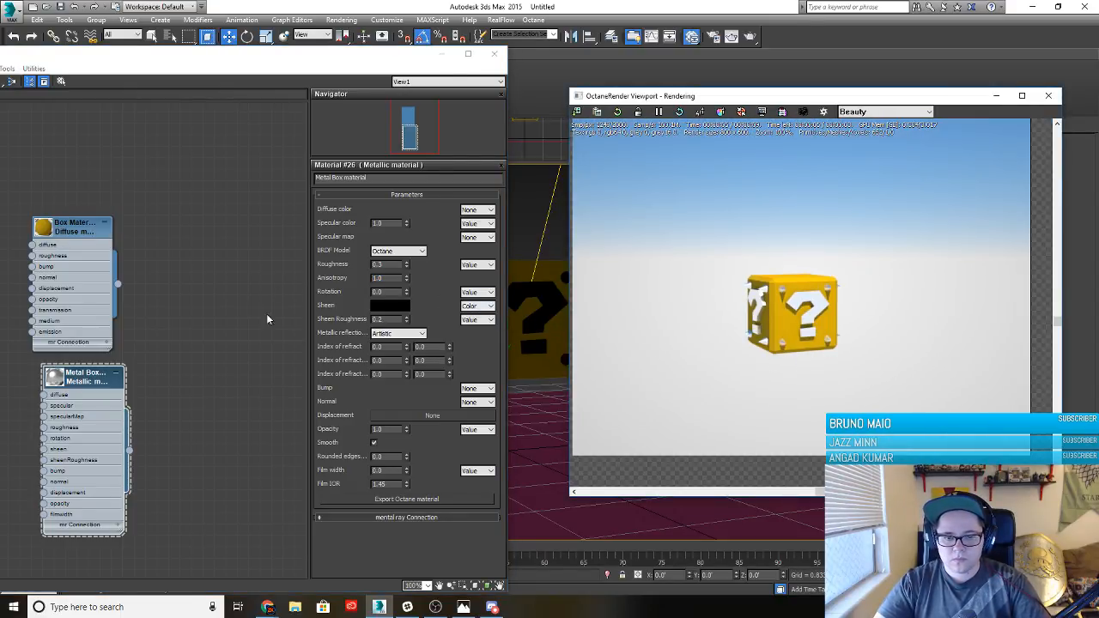
{"action": "left_click_drag", "start_coordinate": [407, 319], "coordinate": [414, 353]}
Compare the Beckmann, GGX and Ward BRDF models on the Metal Box material, then return it to Octane
{"action": "left_click", "coordinate": [412, 251]}
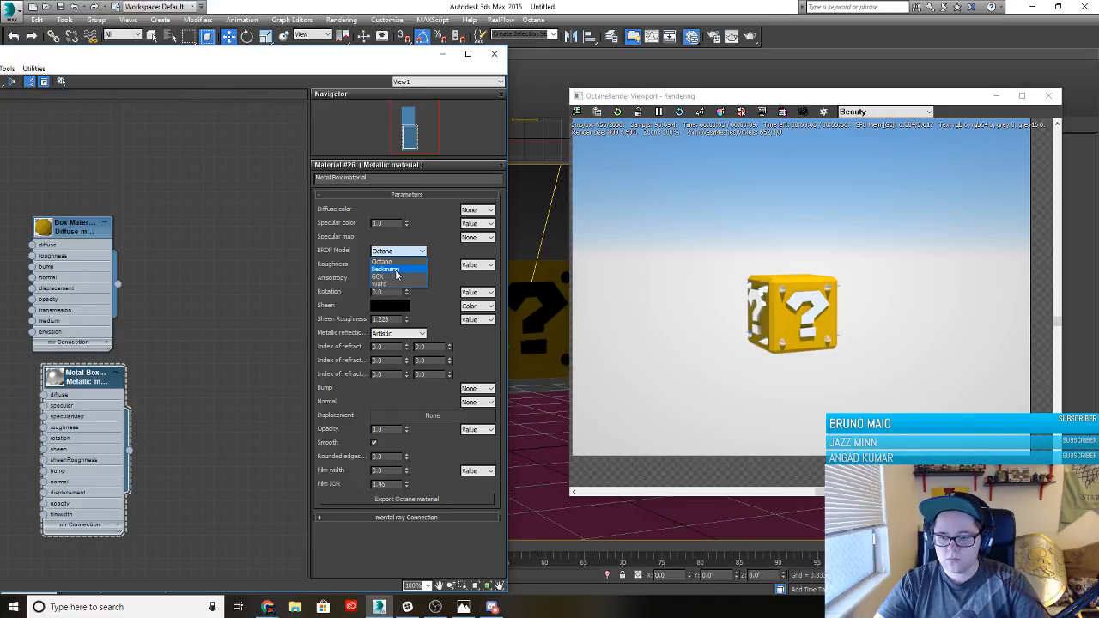
{"action": "left_click", "coordinate": [396, 270]}
{"action": "left_click", "coordinate": [404, 254]}
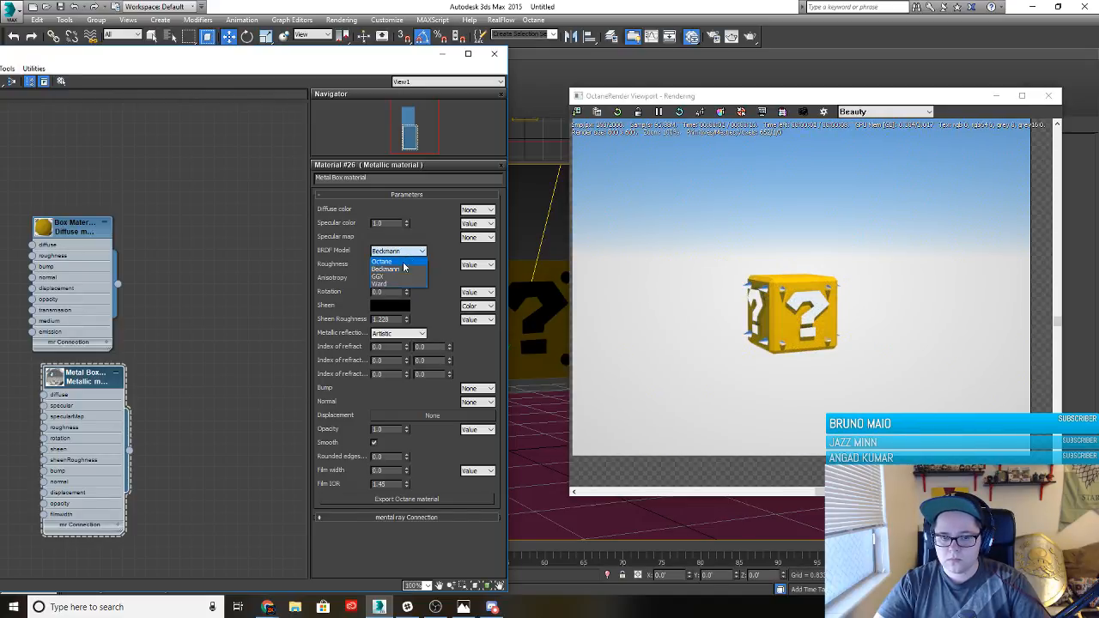
{"action": "left_click", "coordinate": [393, 276]}
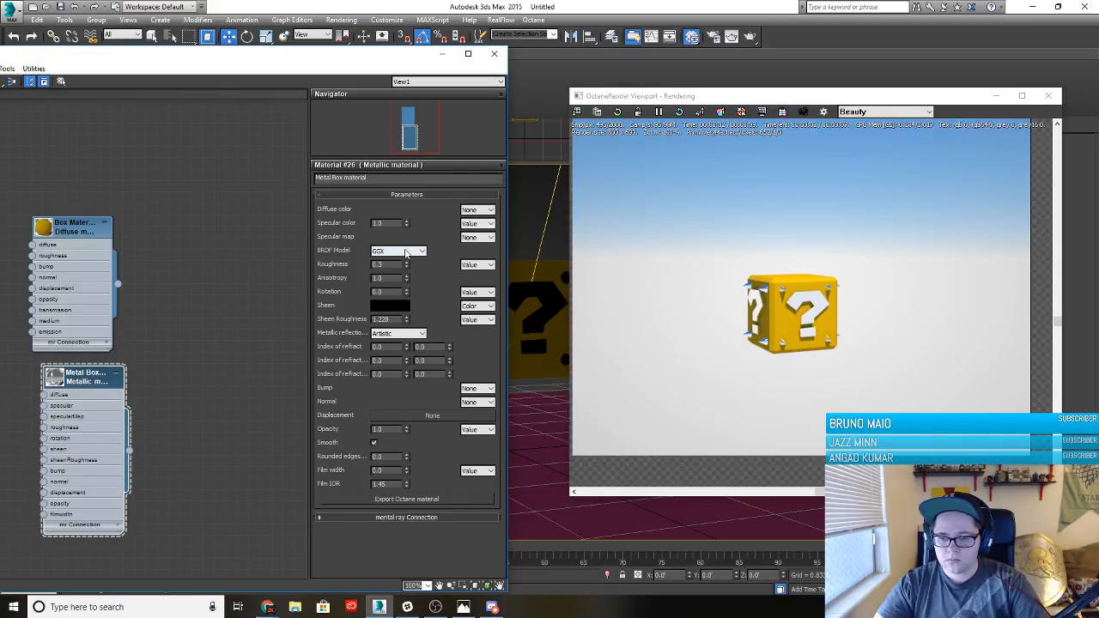
{"action": "left_click", "coordinate": [406, 253]}
{"action": "left_click", "coordinate": [388, 288]}
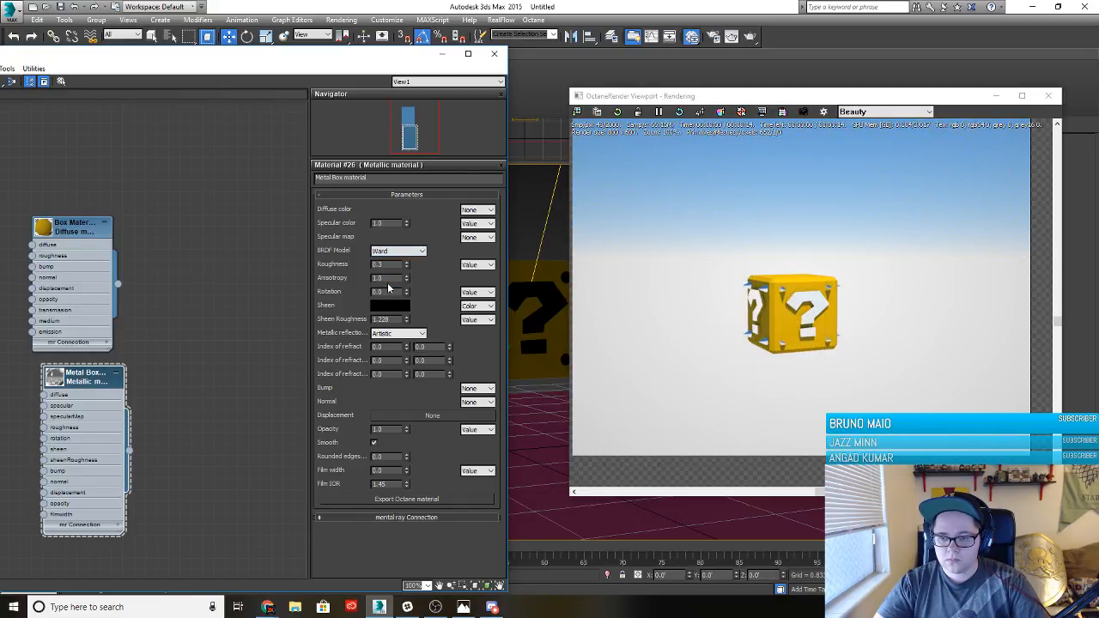
{"action": "left_click", "coordinate": [396, 251]}
{"action": "left_click", "coordinate": [386, 261]}
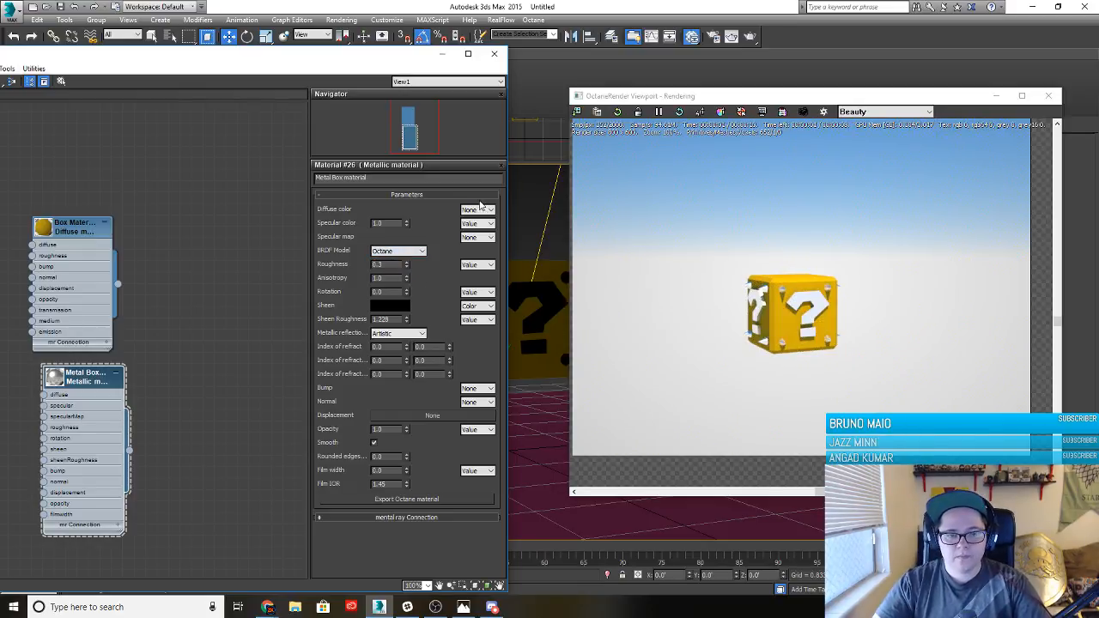
Lower the Metal Box material's specular value to 0.56 and check the metal from other angles in the render
{"action": "left_click_drag", "start_coordinate": [407, 226], "coordinate": [409, 253]}
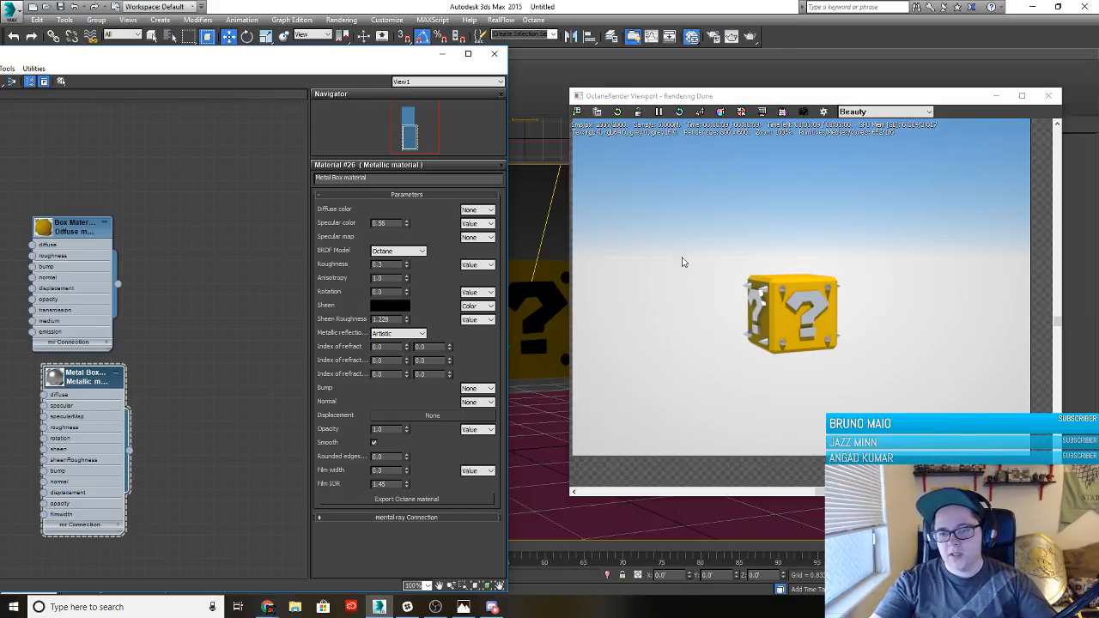
{"action": "left_click_drag", "start_coordinate": [740, 328], "coordinate": [740, 353]}
{"action": "middle_click_drag", "start_coordinate": [520, 451], "coordinate": [567, 420], "text": "alt"}
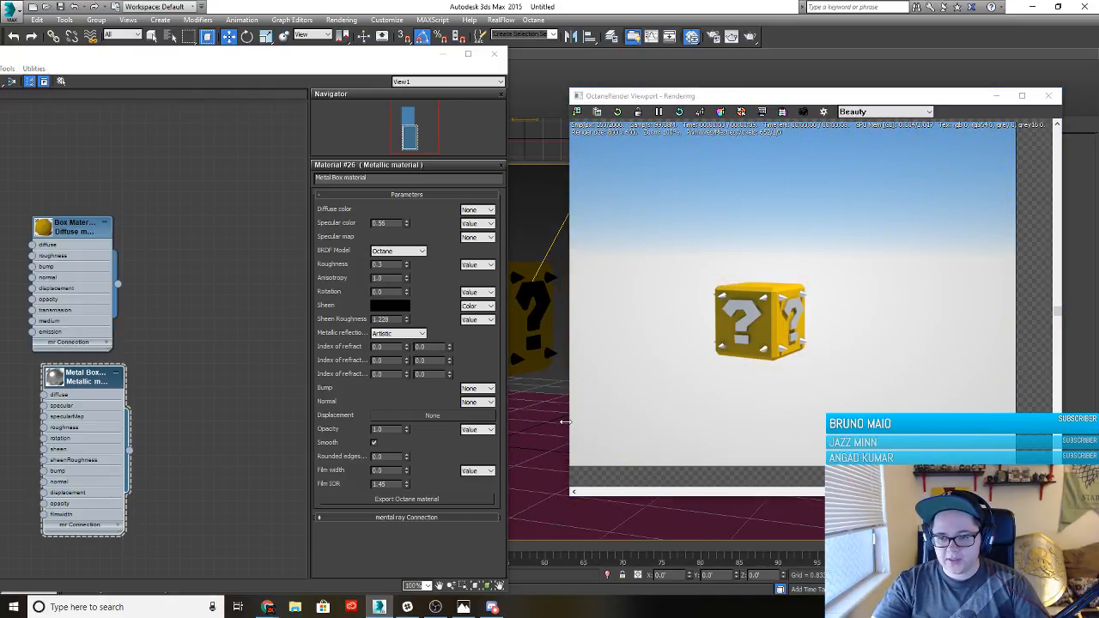
{"action": "middle_click_drag", "start_coordinate": [534, 369], "coordinate": [652, 362], "text": "alt"}
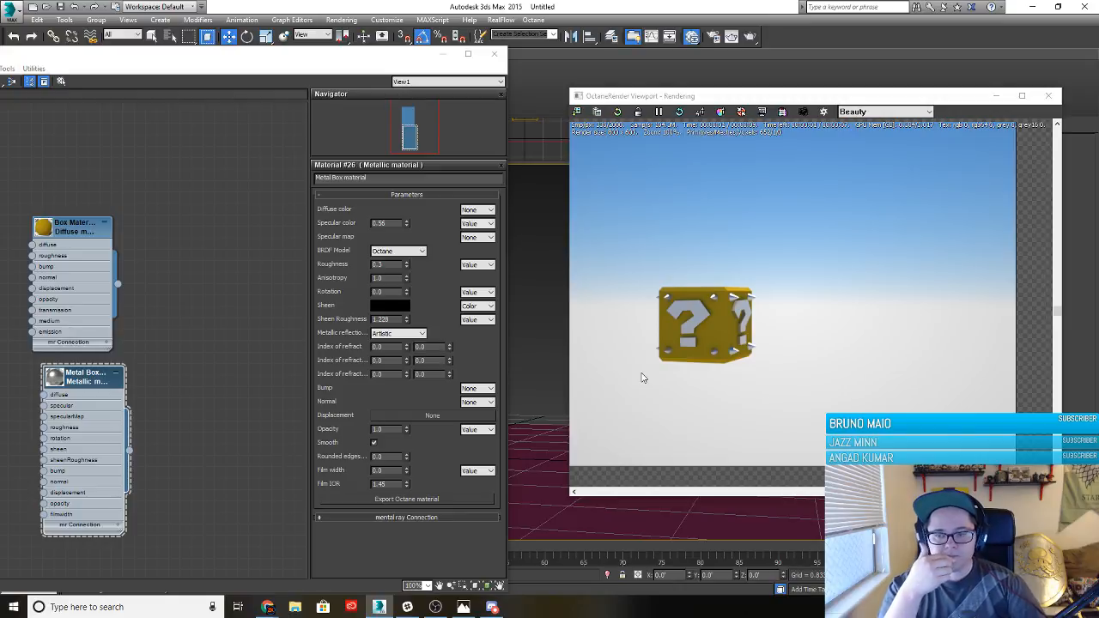
Darken the Box Materials diffuse colour slightly to a value of 104 and inspect the box closely in the render
{"action": "left_click", "coordinate": [94, 236]}
{"action": "double_click", "coordinate": [82, 263]}
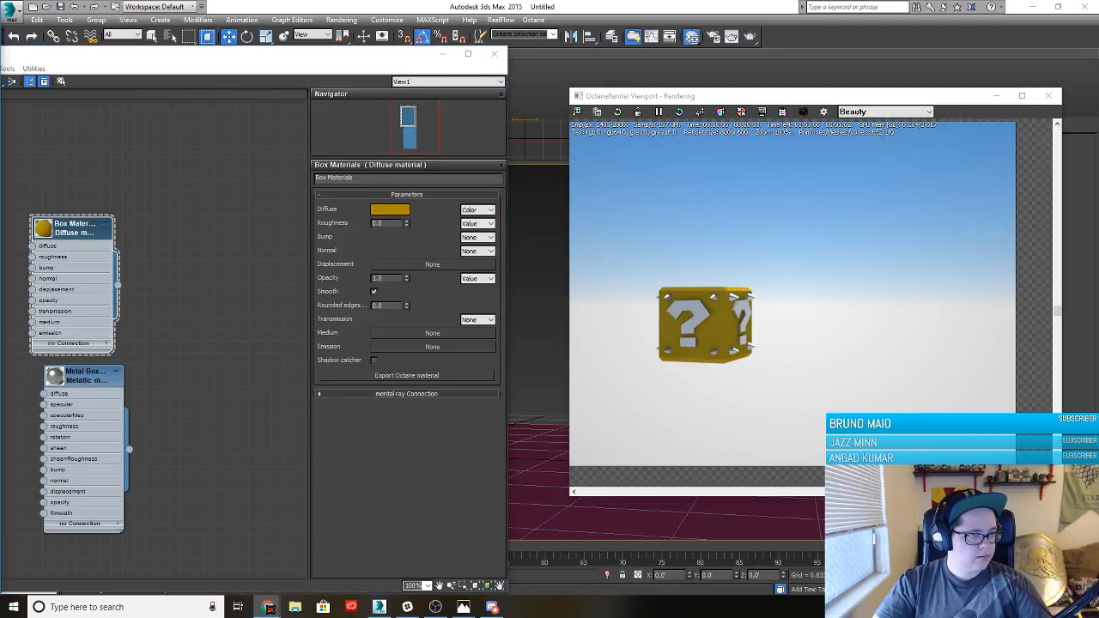
{"action": "left_click", "coordinate": [249, 69]}
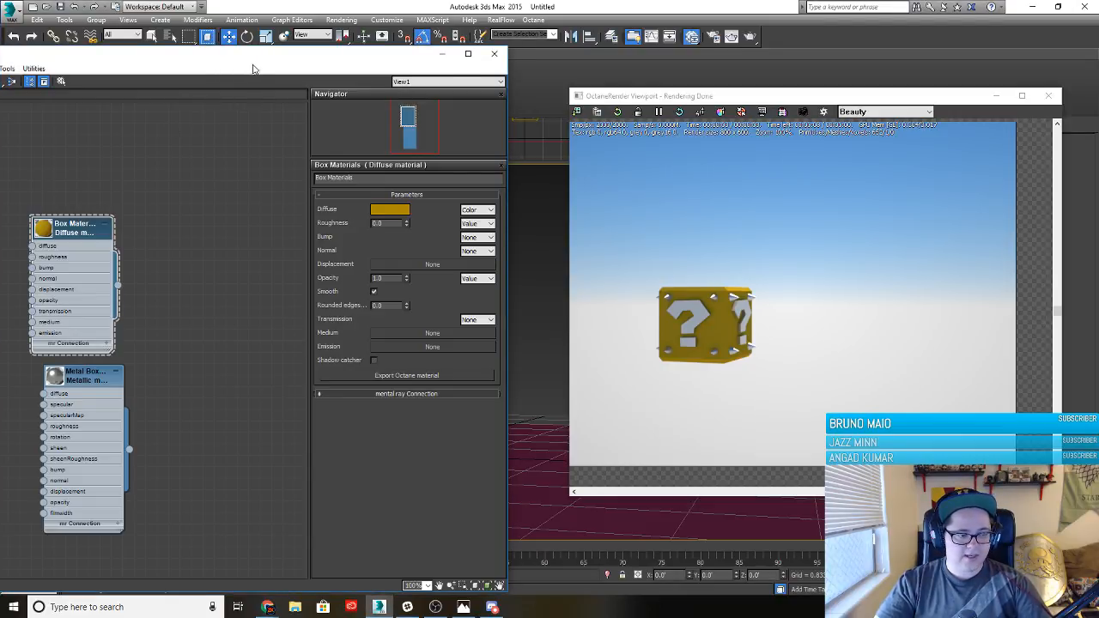
{"action": "middle_click_drag", "start_coordinate": [166, 323], "coordinate": [245, 296]}
{"action": "left_click", "coordinate": [386, 210]}
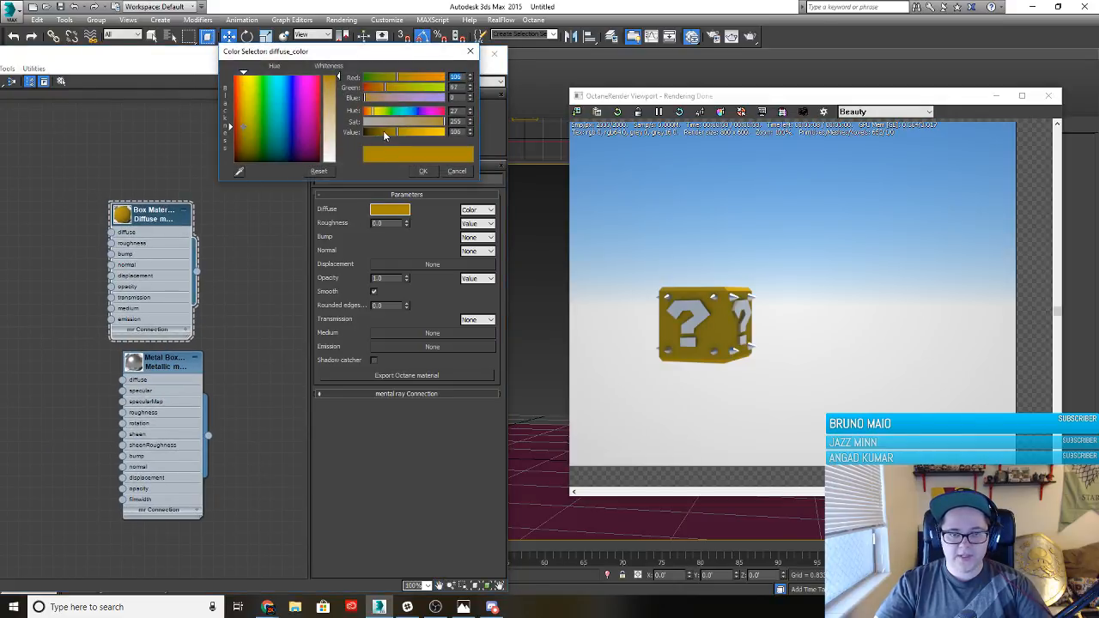
{"action": "left_click_drag", "start_coordinate": [383, 130], "coordinate": [396, 133]}
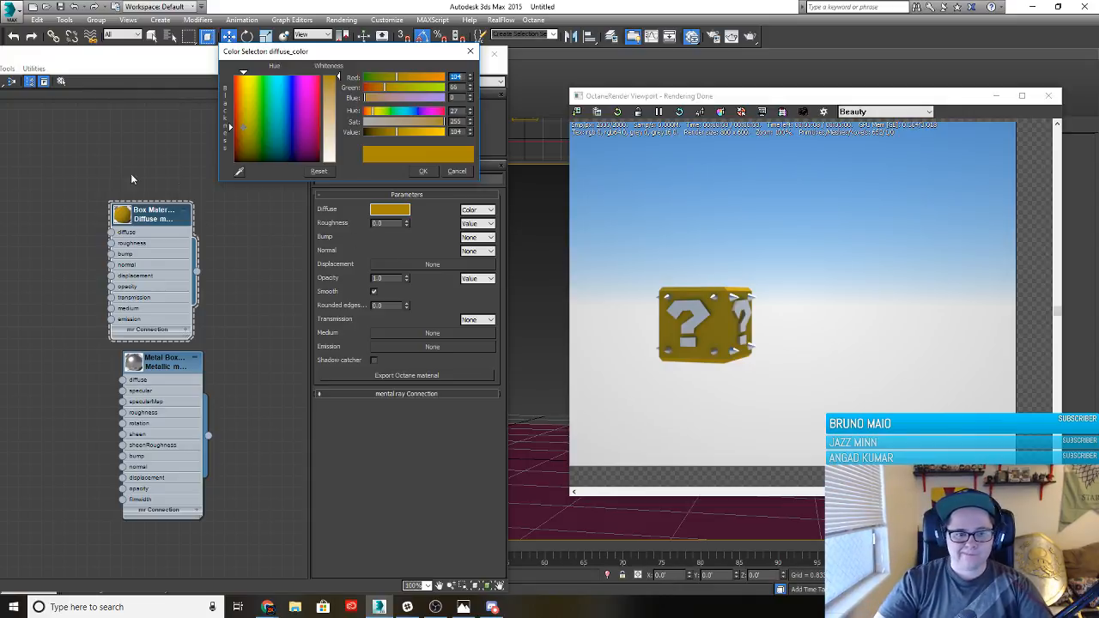
{"action": "scroll", "coordinate": [714, 310], "scroll_direction": "up", "scroll_amount": 2}
{"action": "left_click_drag", "start_coordinate": [679, 333], "coordinate": [737, 341]}
{"action": "scroll", "coordinate": [811, 333], "scroll_direction": "down", "scroll_amount": 2}
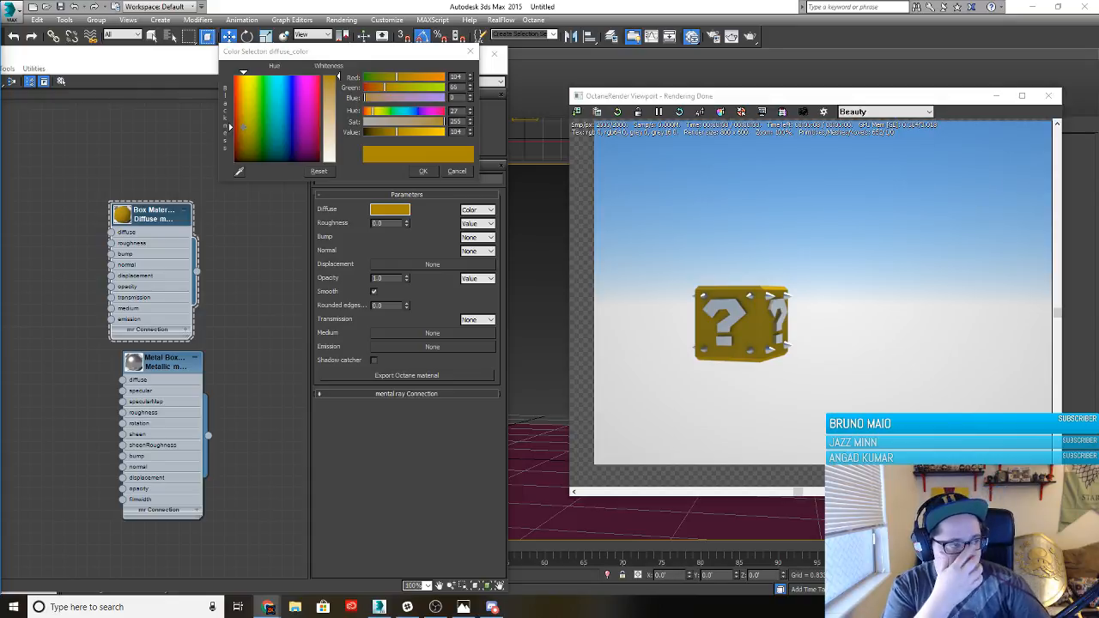
Switch to Chrome and look through the image results for "metal normal map" for a suitable metal surface texture
{"action": "left_click_drag", "start_coordinate": [1098, 214], "coordinate": [482, 29]}
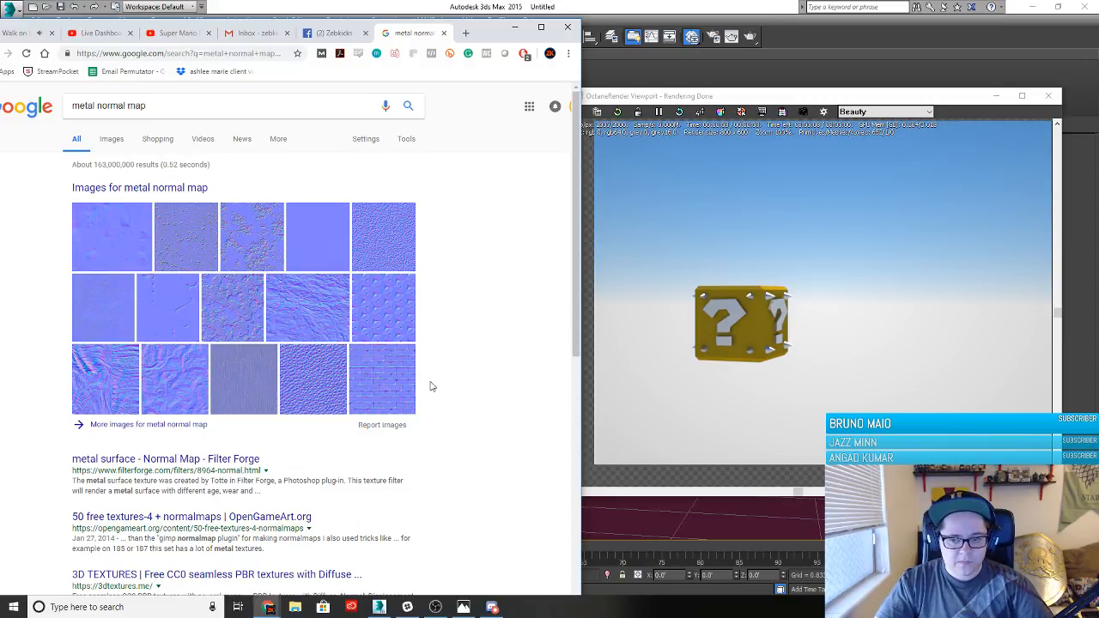
{"action": "left_click", "coordinate": [388, 388]}
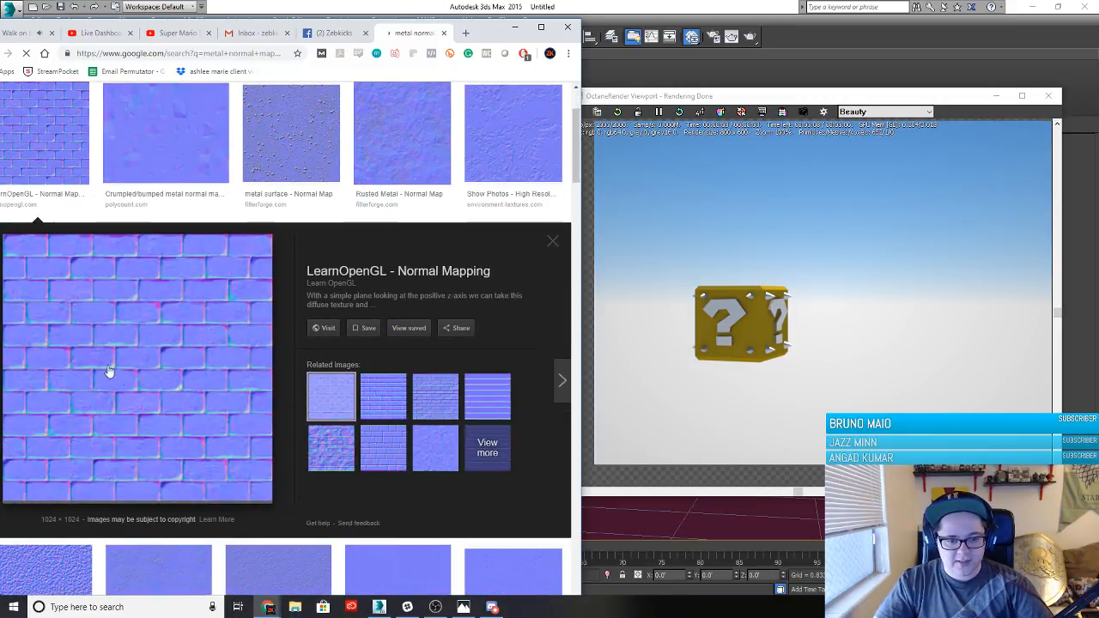
{"action": "scroll", "coordinate": [265, 314], "scroll_direction": "up", "scroll_amount": 2}
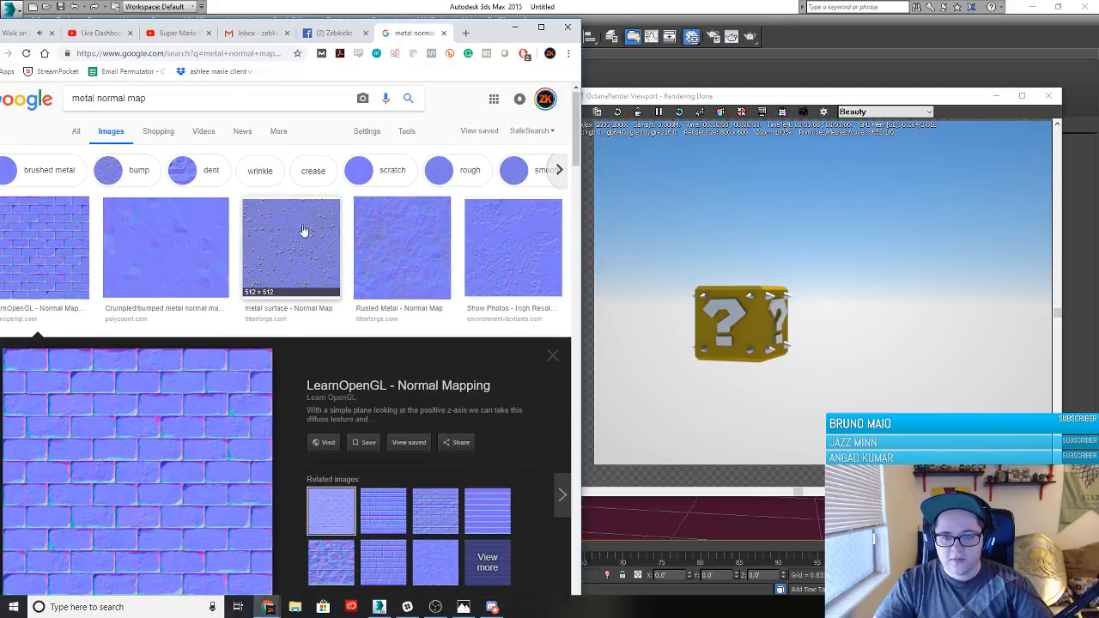
{"action": "scroll", "coordinate": [383, 248], "scroll_direction": "down", "scroll_amount": 4}
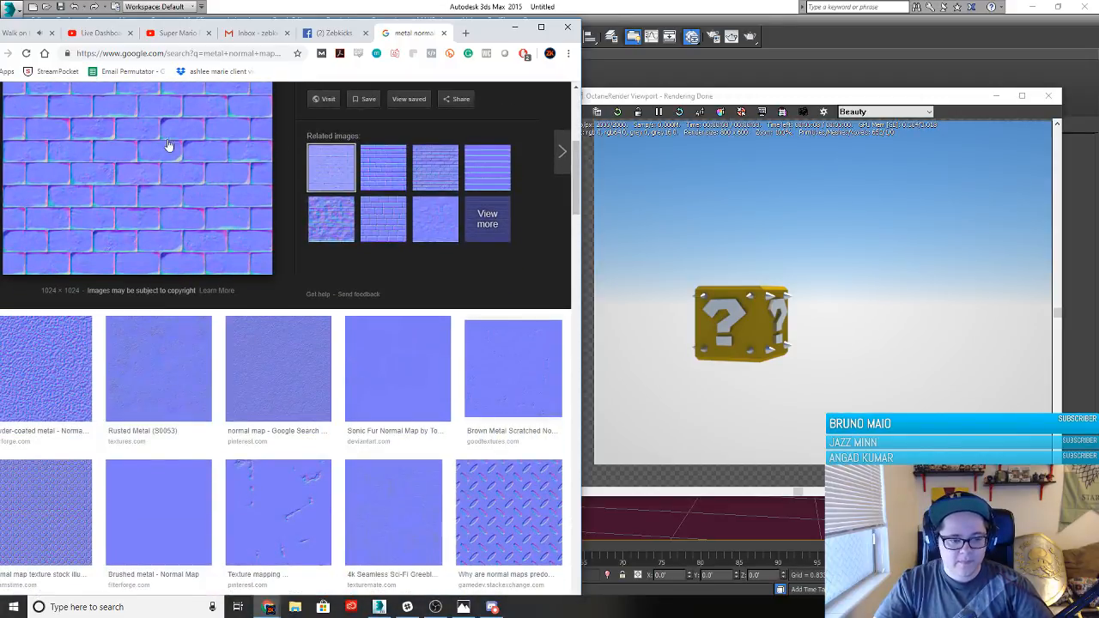
{"action": "double_click", "coordinate": [483, 34]}
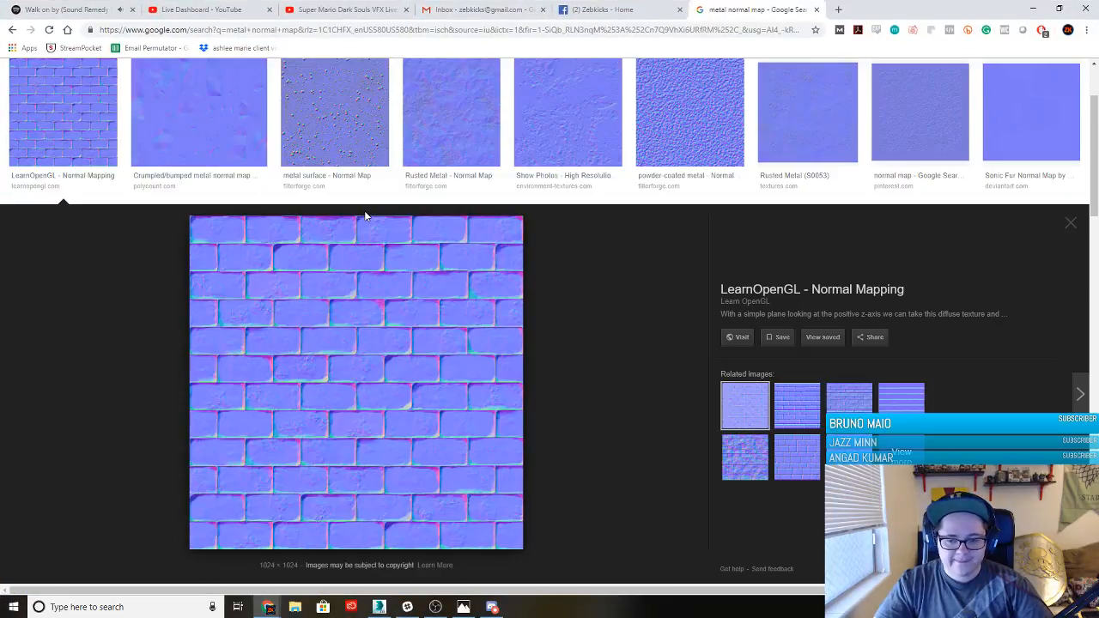
{"action": "scroll", "coordinate": [380, 243], "scroll_direction": "down", "scroll_amount": 6}
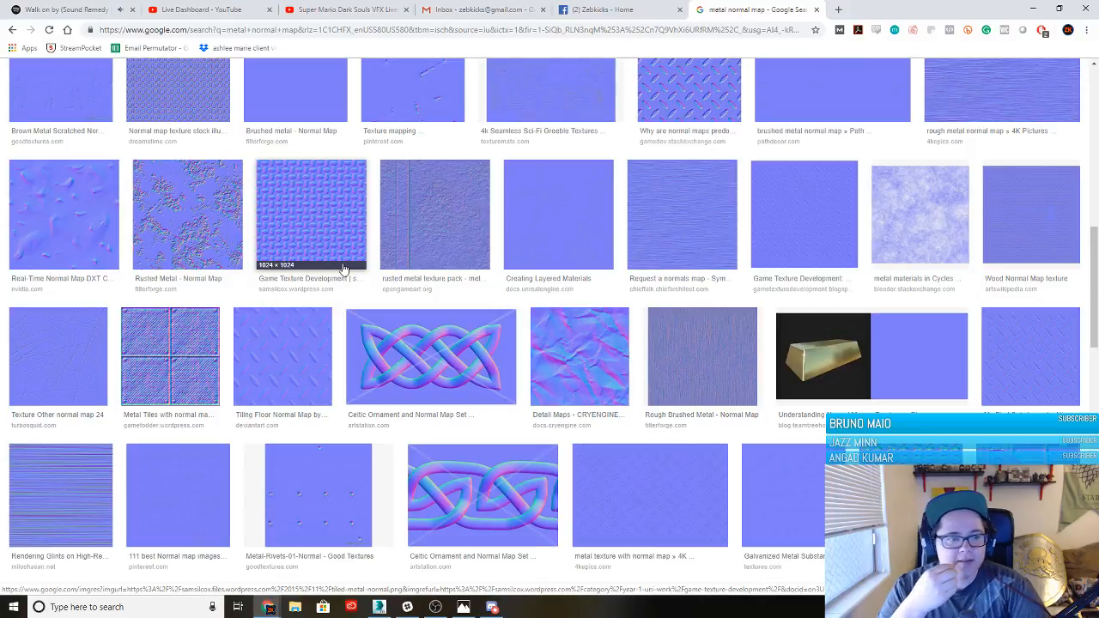
{"action": "left_click", "coordinate": [342, 269]}
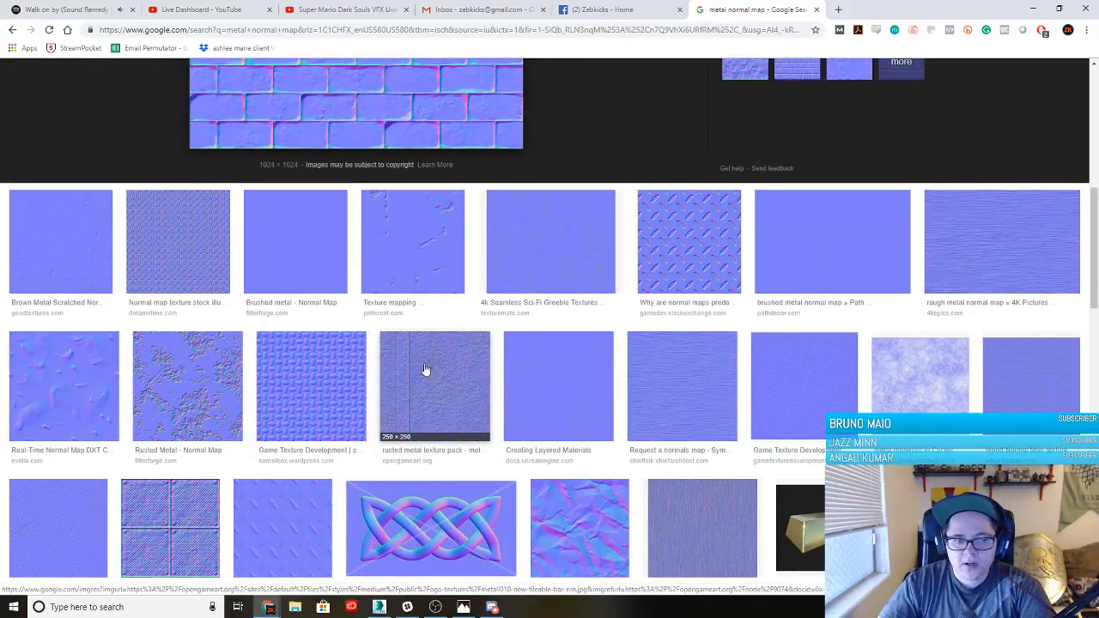
{"action": "scroll", "coordinate": [389, 377], "scroll_direction": "down", "scroll_amount": 8}
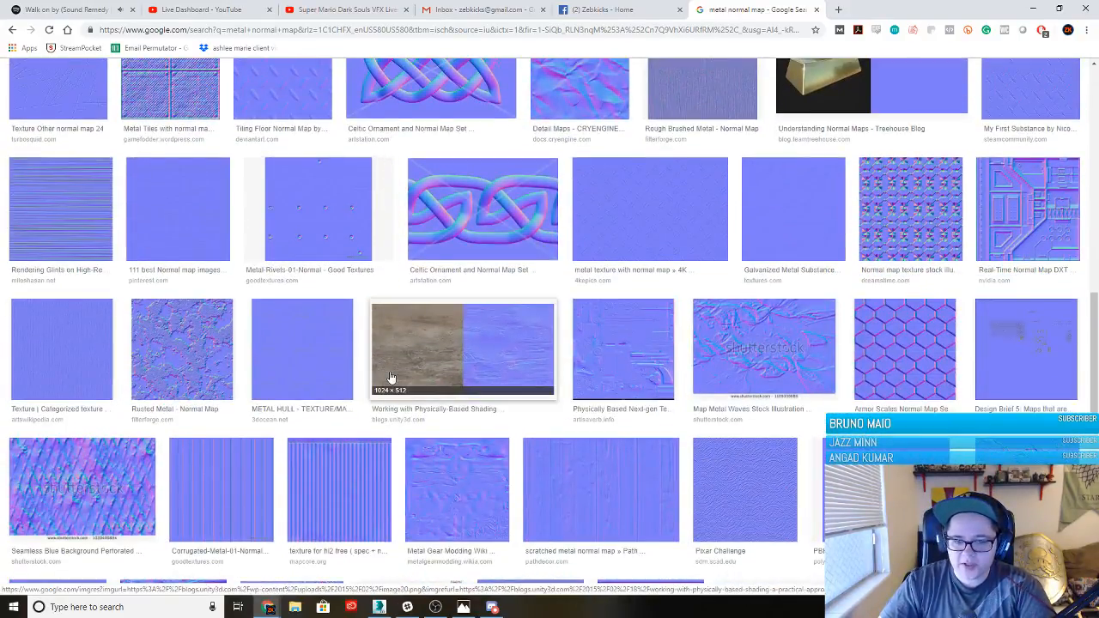
{"action": "scroll", "coordinate": [318, 283], "scroll_direction": "up", "scroll_amount": 10}
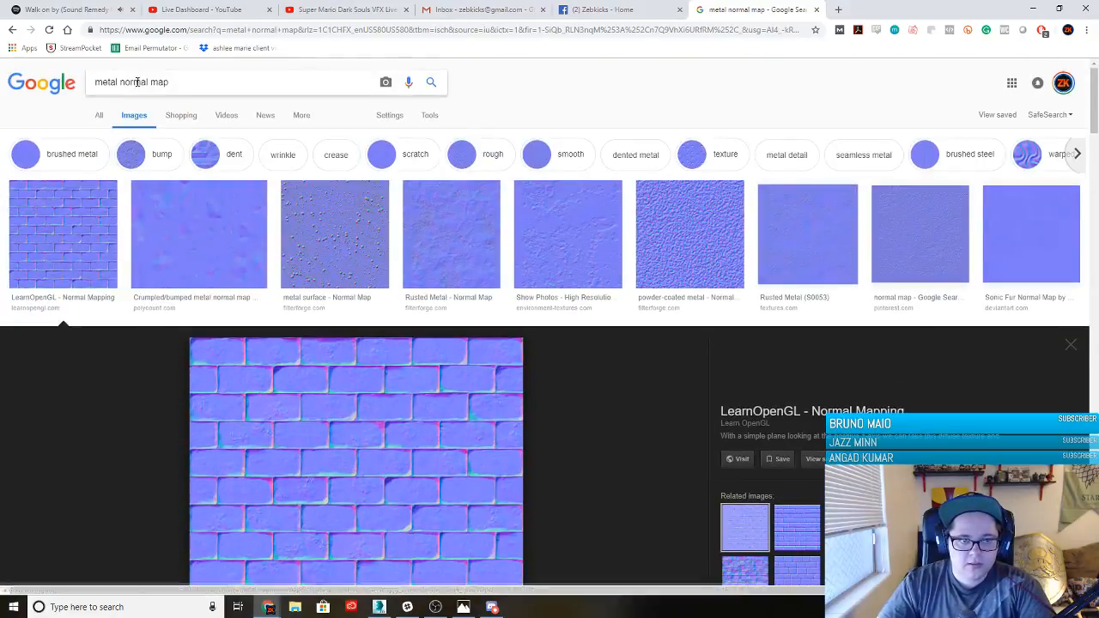
Search Google Images for "grungy normal map", look through the results and preview the Pinterest rough-surface normal map
{"action": "left_click_drag", "start_coordinate": [170, 81], "coordinate": [5, 67]}
{"action": "type", "text": "grungy normal"}
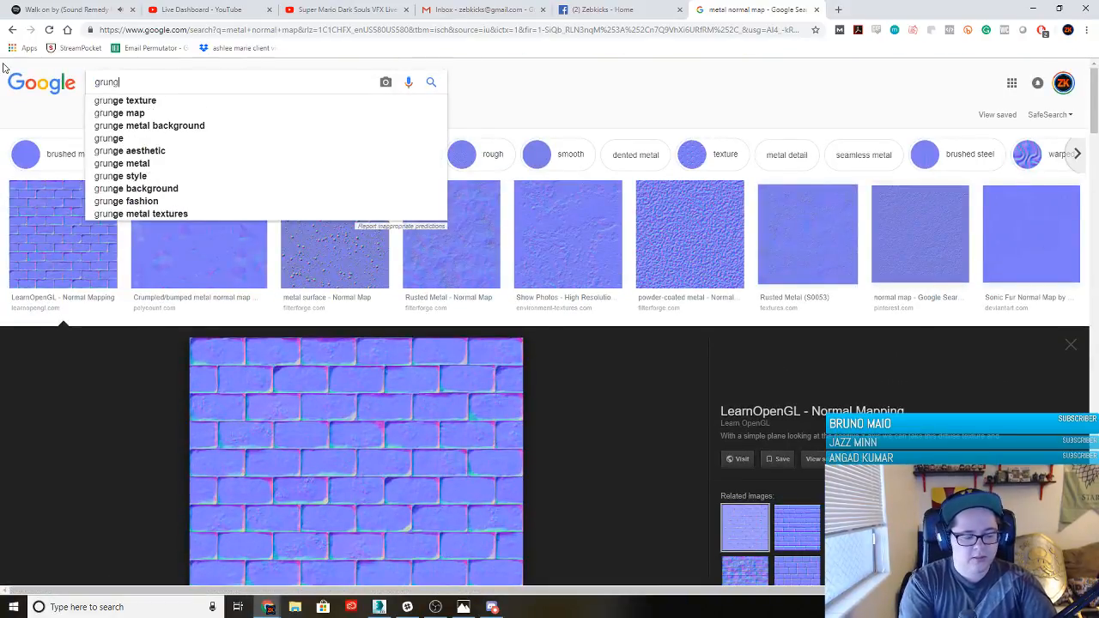
{"action": "type", "text": " map"}
{"action": "key", "text": "Return"}
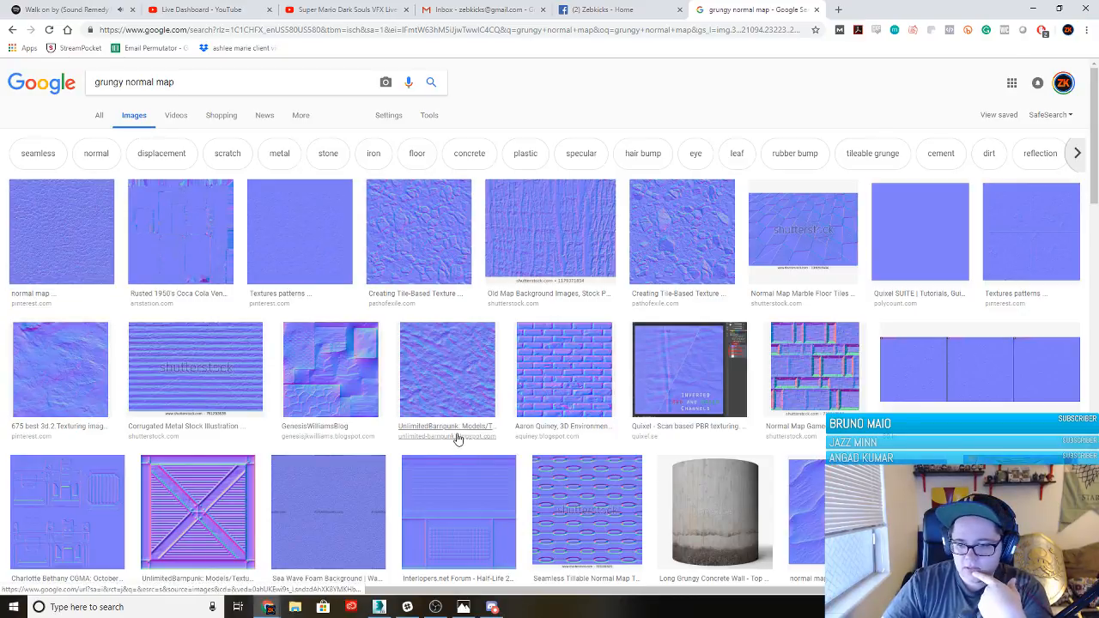
{"action": "scroll", "coordinate": [455, 438], "scroll_direction": "down", "scroll_amount": 2}
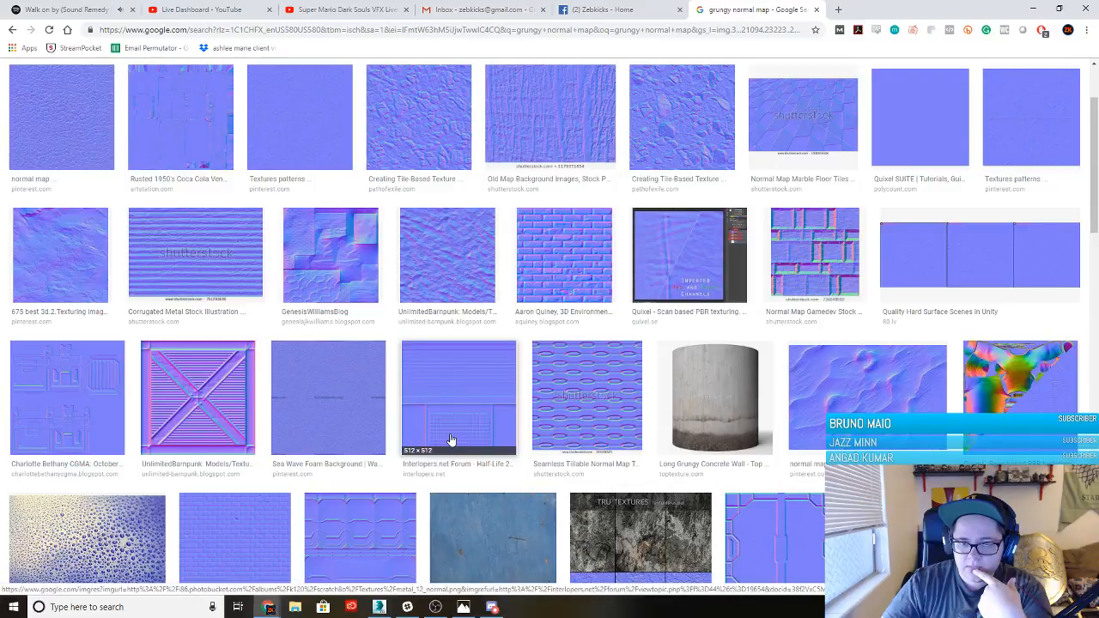
{"action": "scroll", "coordinate": [451, 439], "scroll_direction": "up", "scroll_amount": 2}
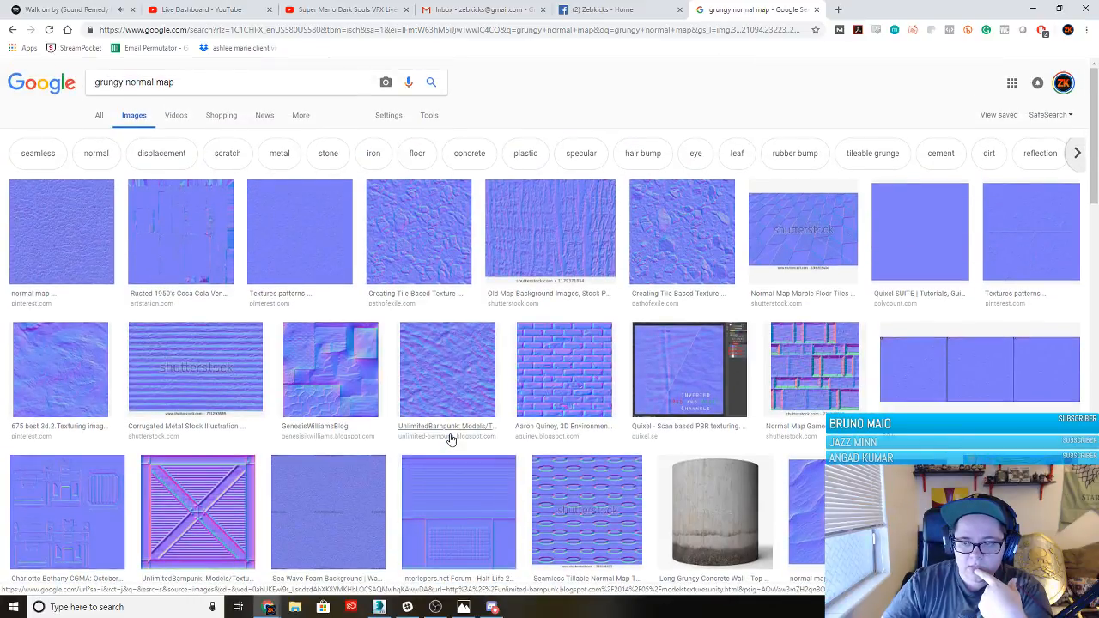
{"action": "left_click", "coordinate": [85, 368]}
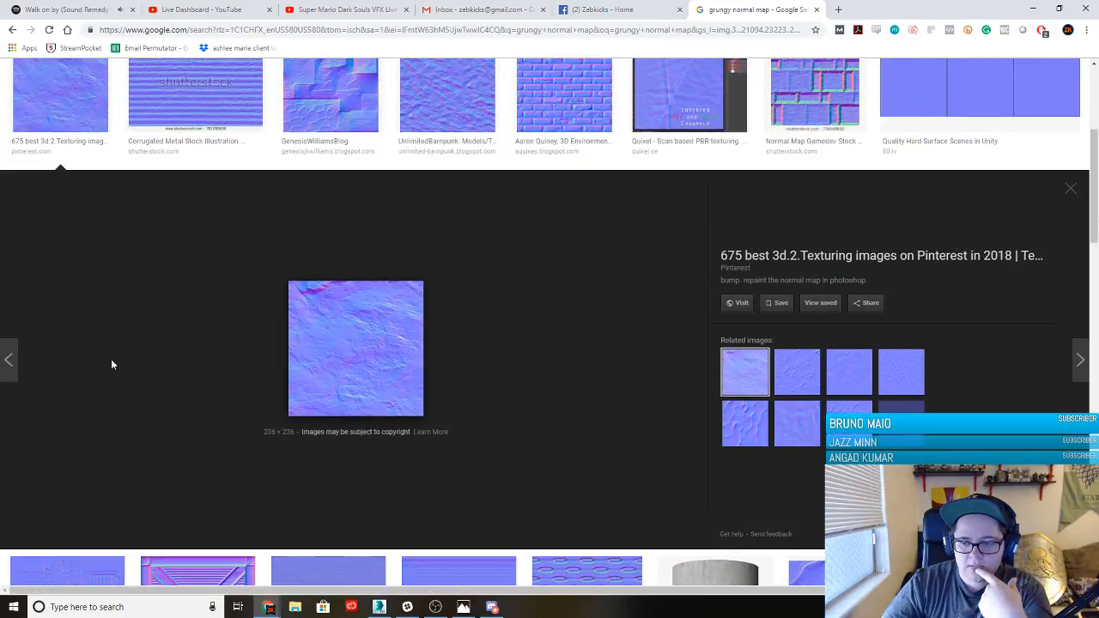
{"action": "scroll", "coordinate": [386, 340], "scroll_direction": "up", "scroll_amount": 3}
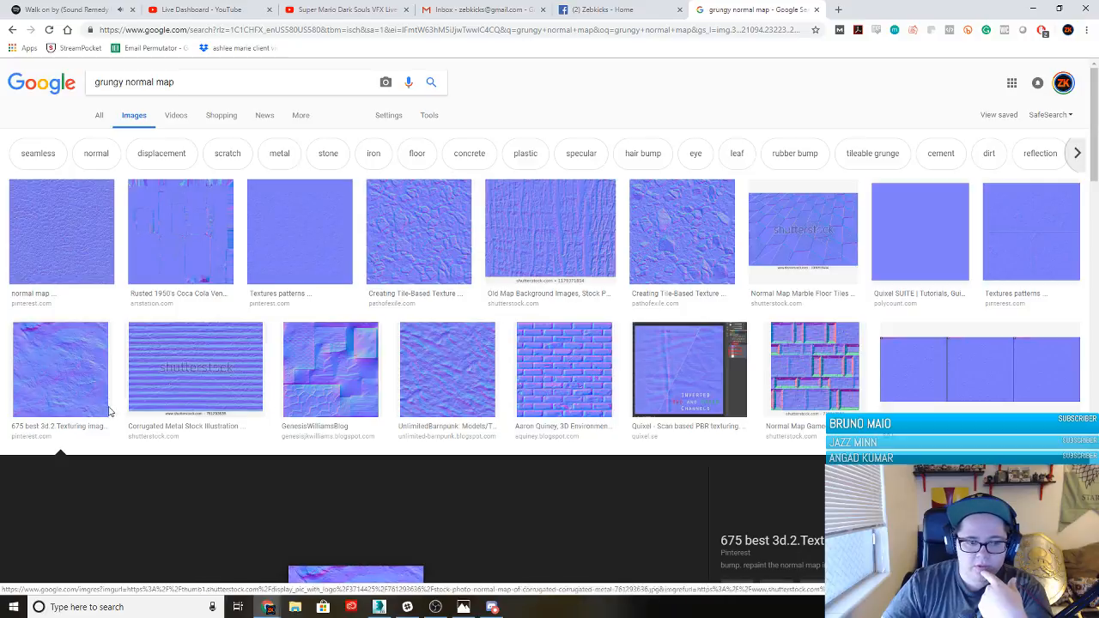
{"action": "scroll", "coordinate": [381, 416], "scroll_direction": "down", "scroll_amount": 3}
{"action": "right_click", "coordinate": [381, 417]}
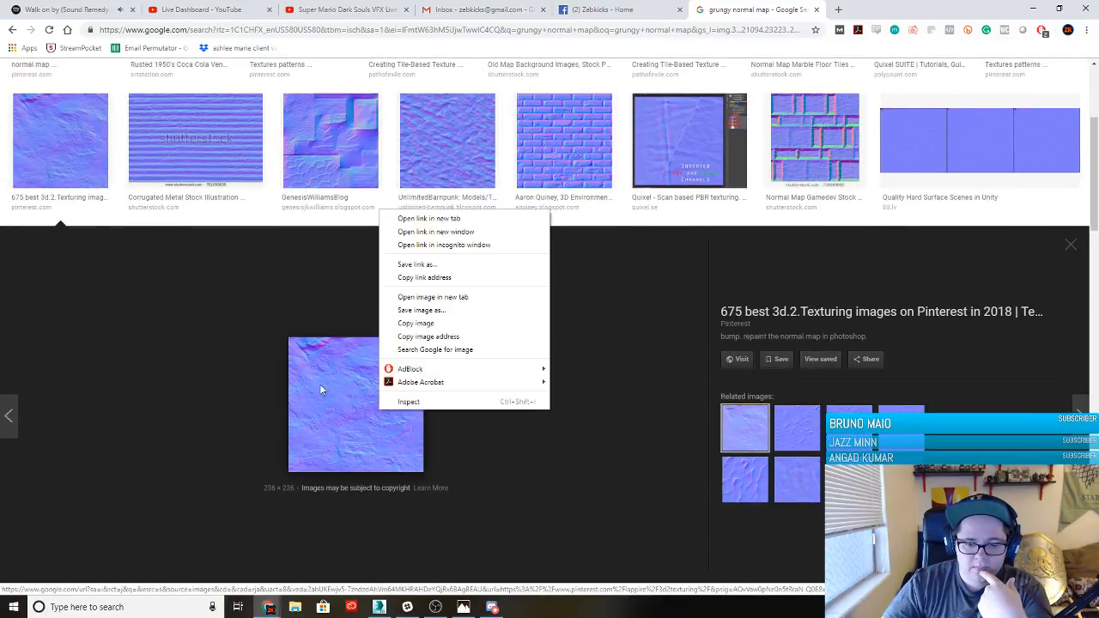
{"action": "left_click", "coordinate": [408, 263]}
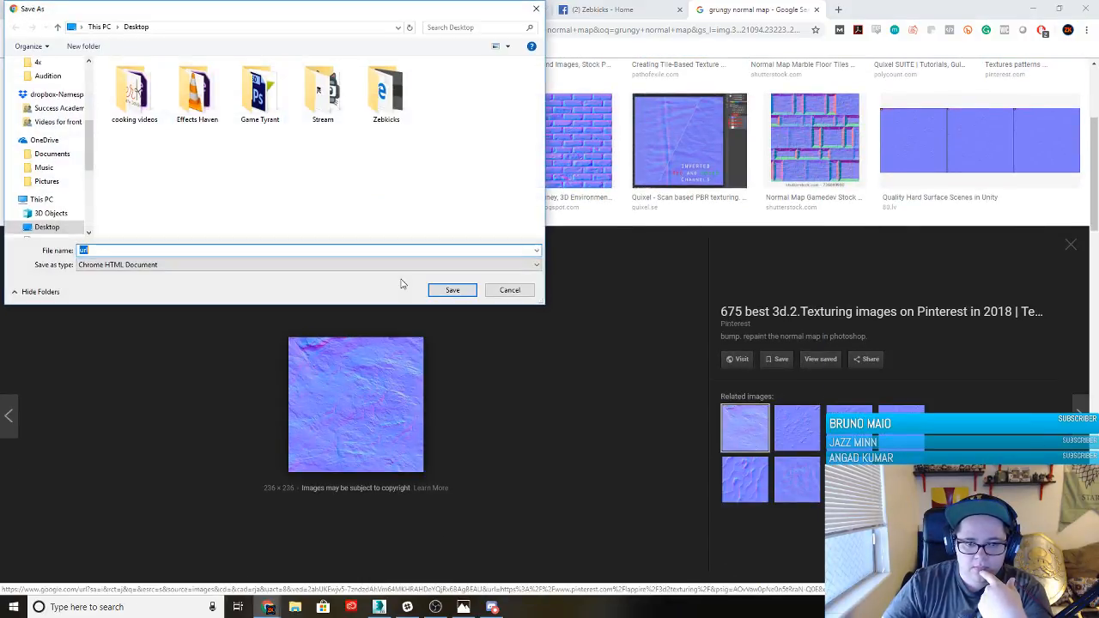
{"action": "left_click", "coordinate": [510, 290]}
Save the Path of Exile tile-based normal map image as PNG "normal map" in the Super Mario Dark Souls folder under Videos
{"action": "scroll", "coordinate": [434, 333], "scroll_direction": "up", "scroll_amount": 2}
{"action": "left_click", "coordinate": [404, 209]}
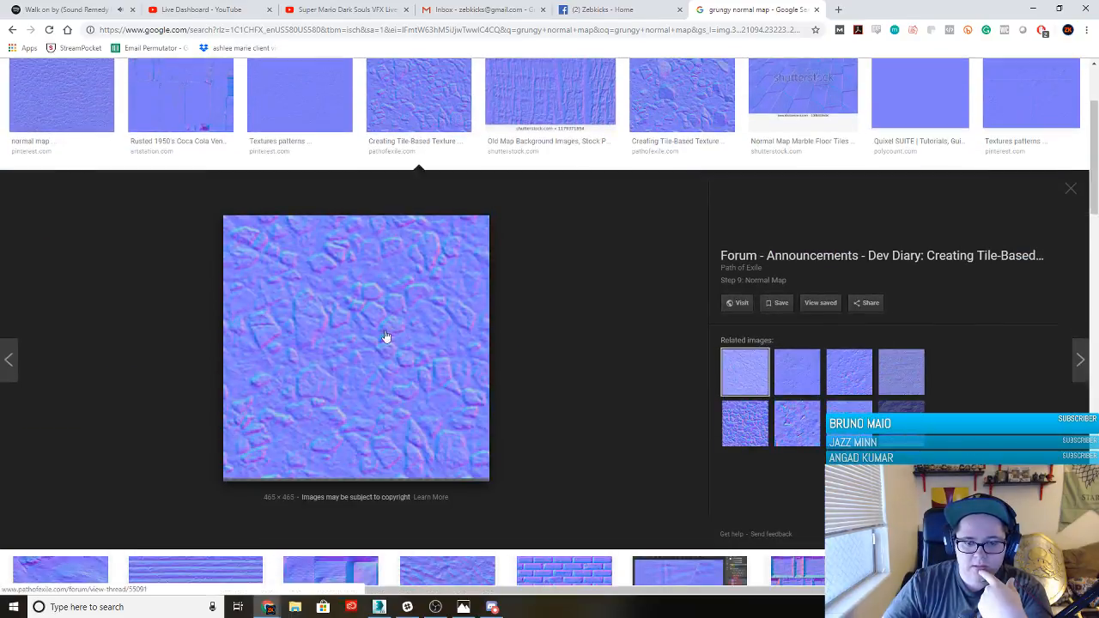
{"action": "right_click", "coordinate": [336, 372]}
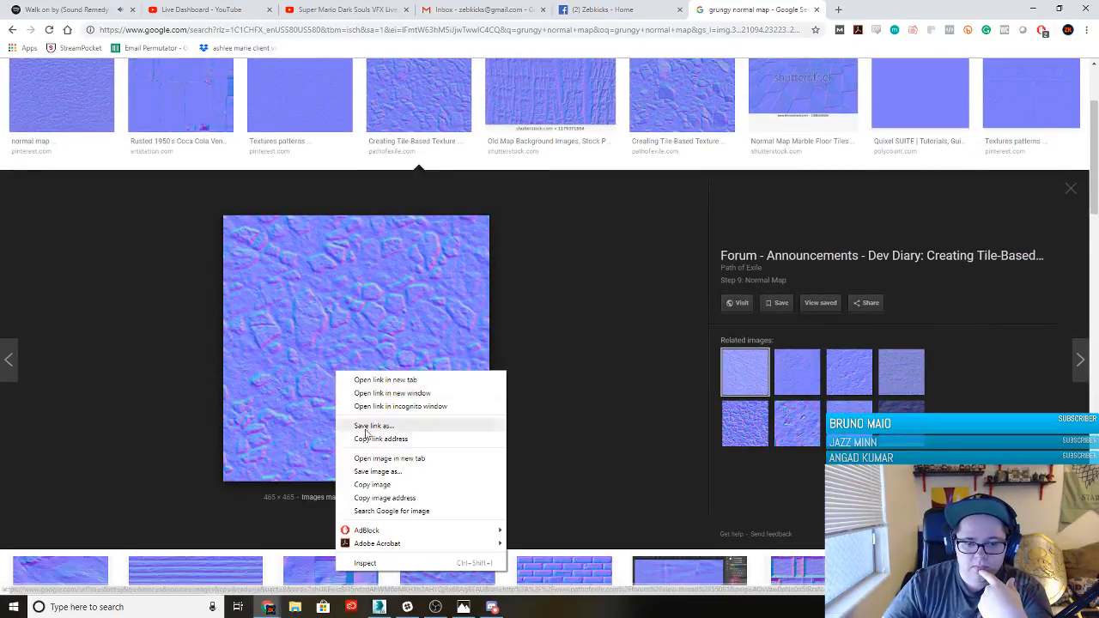
{"action": "left_click", "coordinate": [376, 472]}
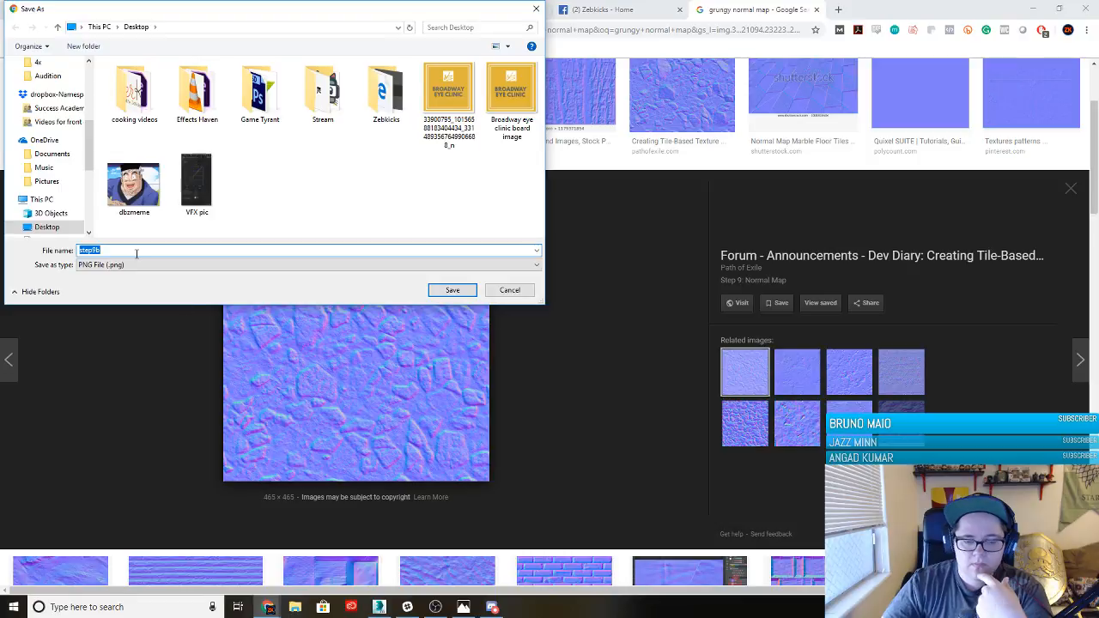
{"action": "double_click", "coordinate": [385, 93]}
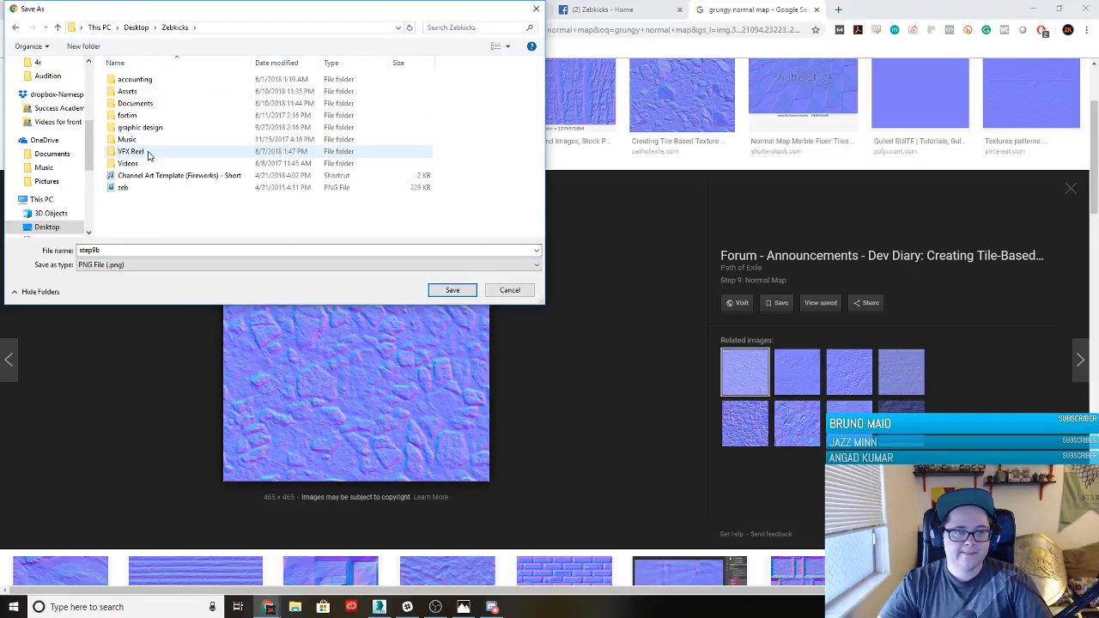
{"action": "double_click", "coordinate": [137, 164]}
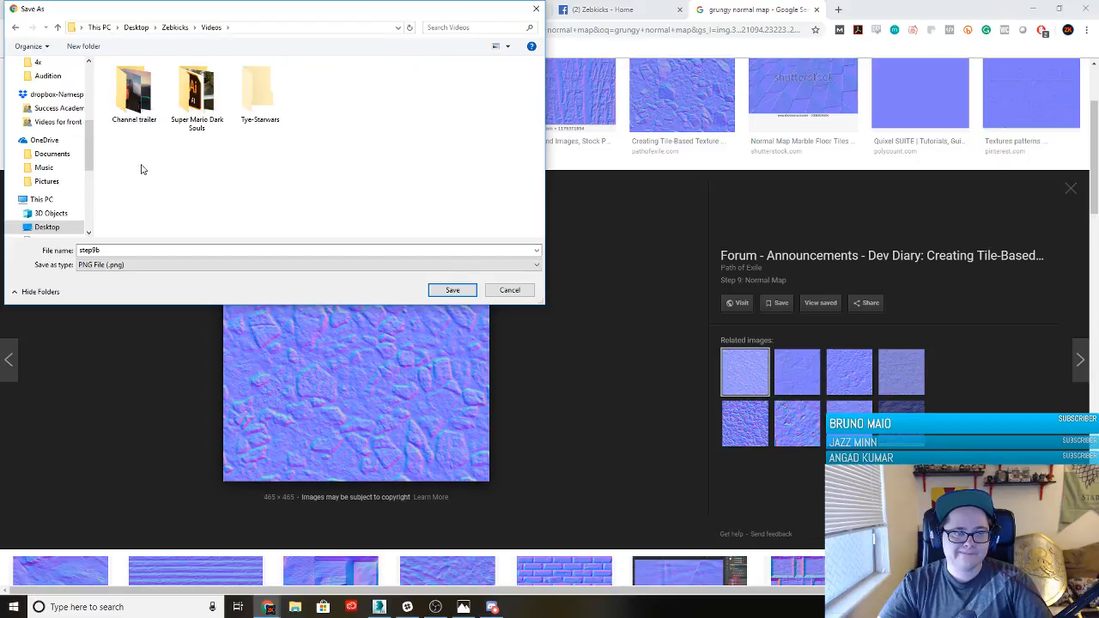
{"action": "double_click", "coordinate": [184, 100]}
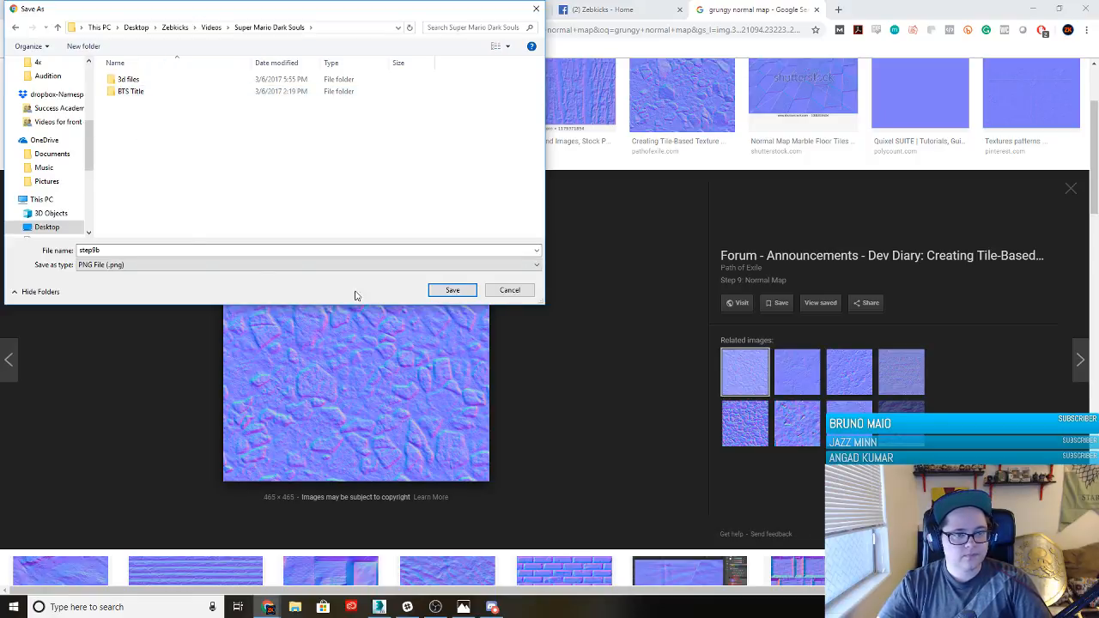
{"action": "double_click", "coordinate": [184, 246]}
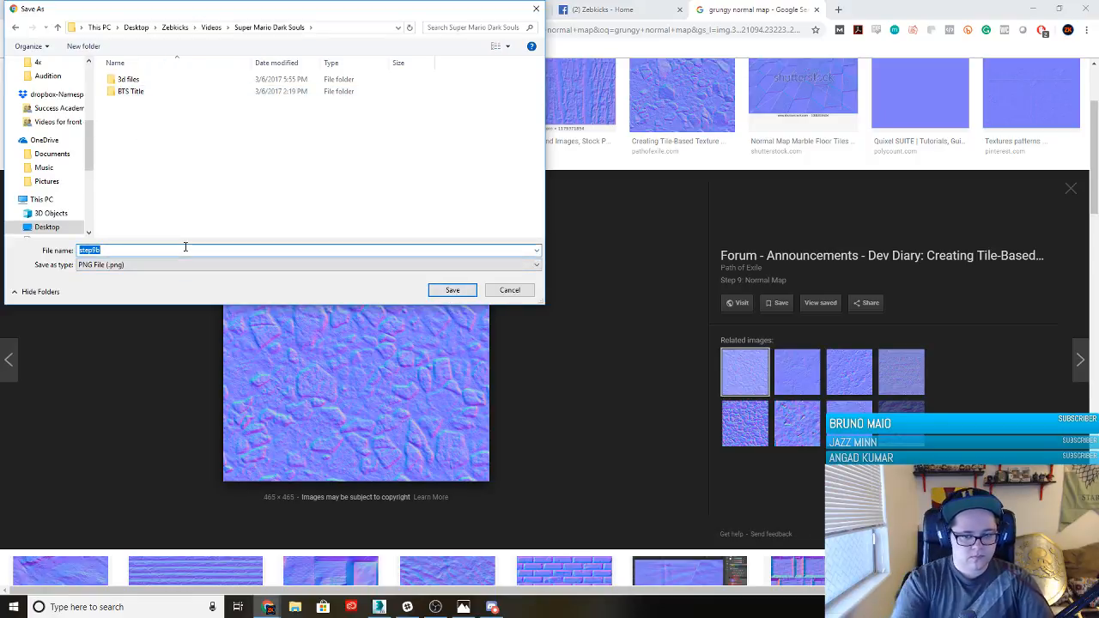
{"action": "type", "text": "normal map"}
{"action": "key", "text": "Return"}
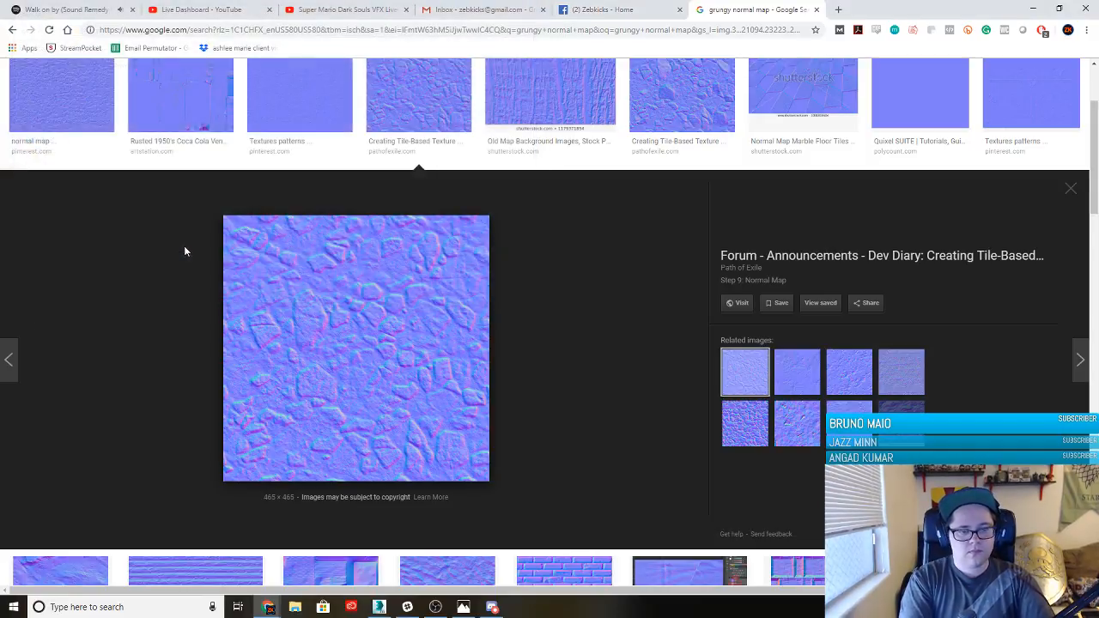
Switch to 3ds Max, close the diffuse colour selector and move the Slate Material Editor so its node view is fully accessible
{"action": "left_click", "coordinate": [1034, 8]}
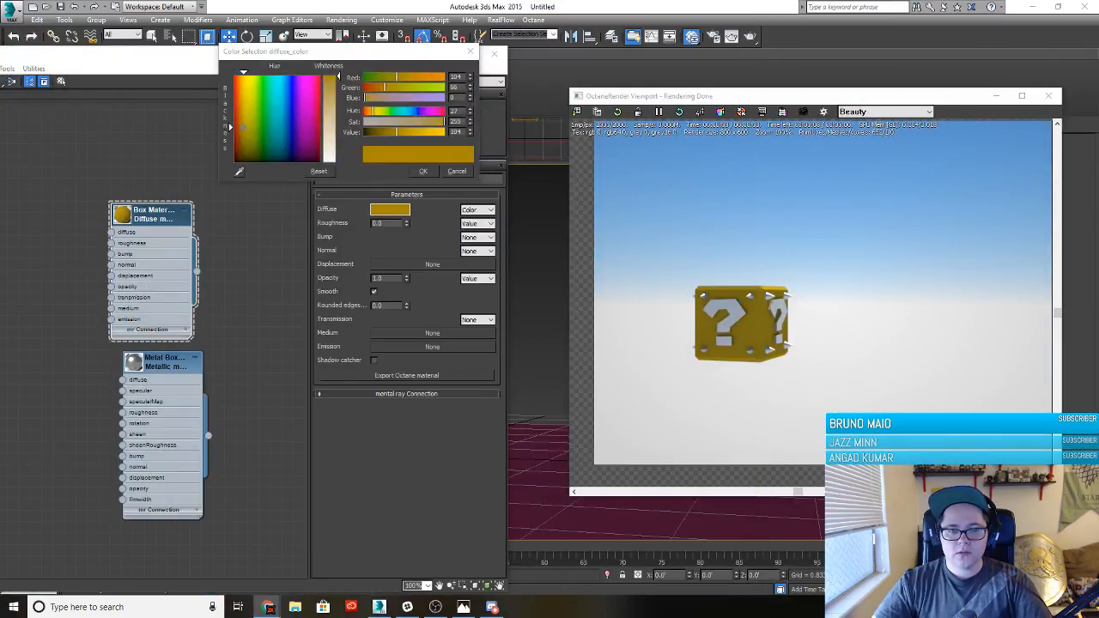
{"action": "left_click_drag", "start_coordinate": [407, 51], "coordinate": [288, 115]}
{"action": "left_click", "coordinate": [351, 115]}
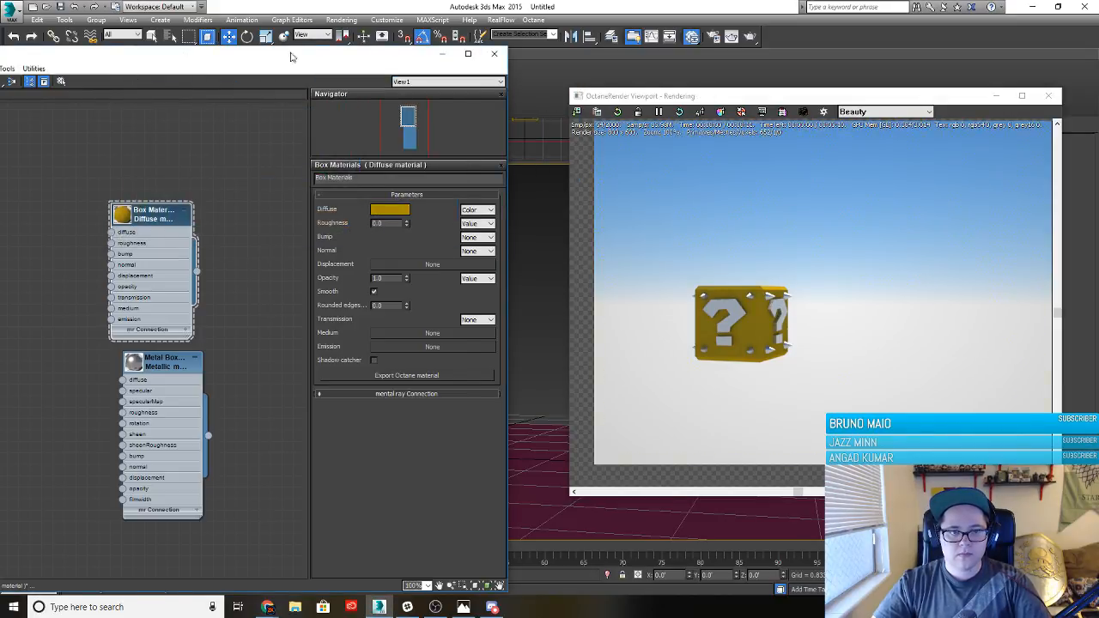
{"action": "left_click_drag", "start_coordinate": [292, 57], "coordinate": [334, 57]}
{"action": "right_click", "coordinate": [169, 254]}
{"action": "mouse_move", "coordinate": [200, 257]}
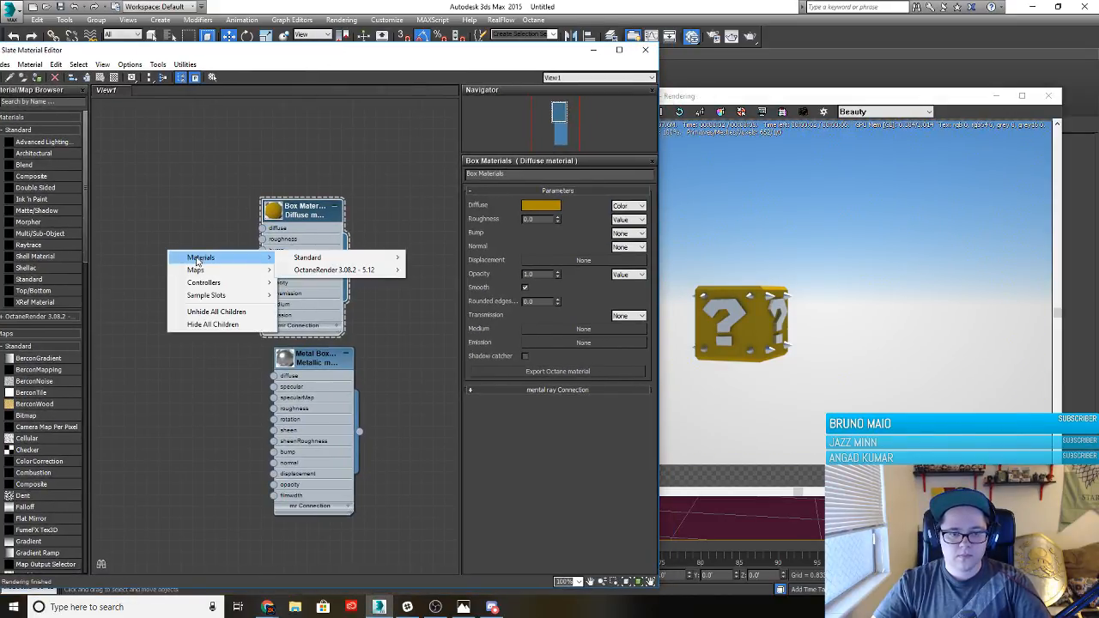
{"action": "mouse_move", "coordinate": [306, 258]}
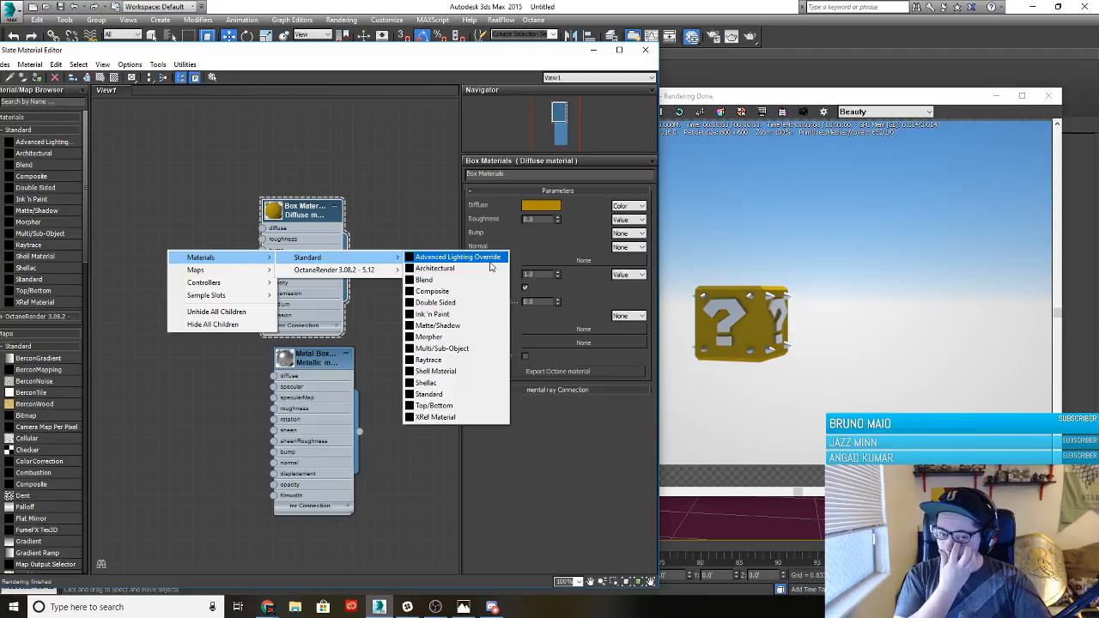
{"action": "mouse_move", "coordinate": [234, 271]}
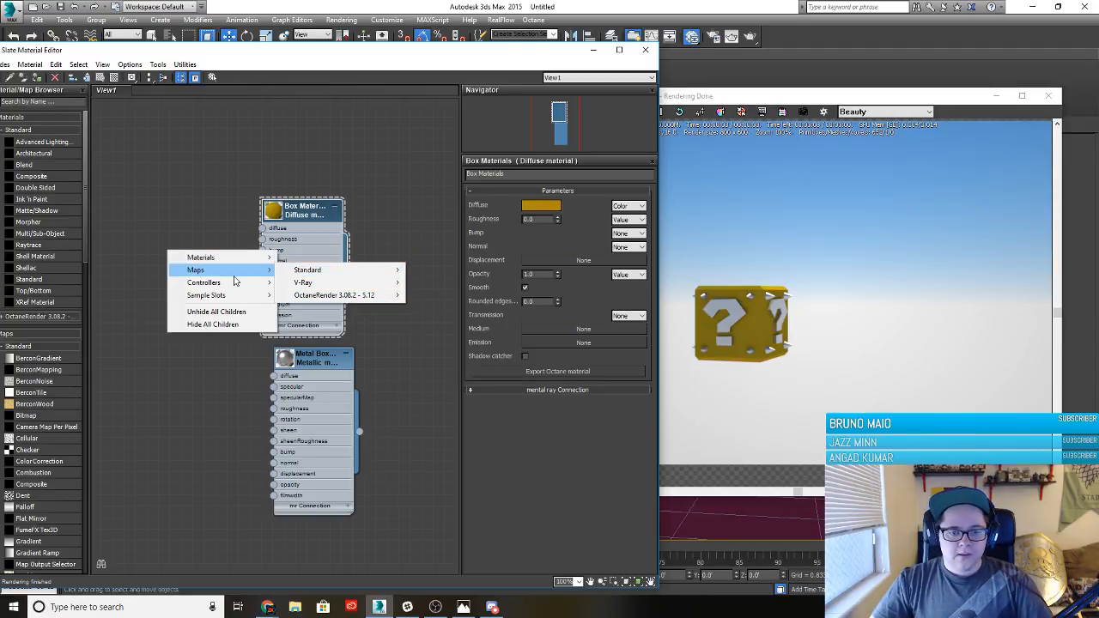
{"action": "mouse_move", "coordinate": [334, 276]}
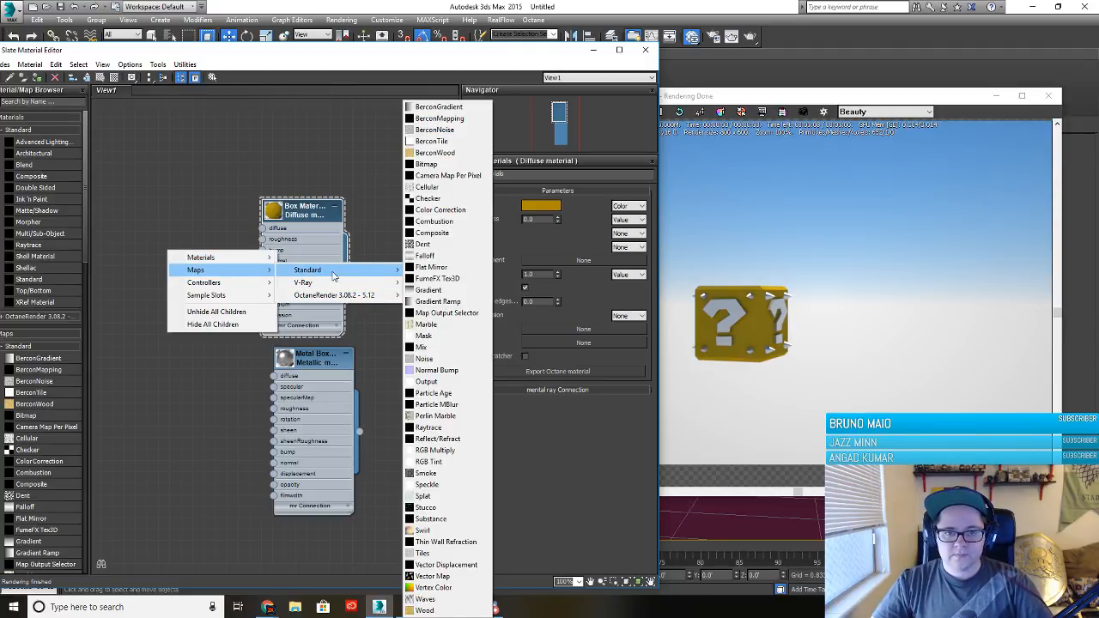
{"action": "mouse_move", "coordinate": [340, 295]}
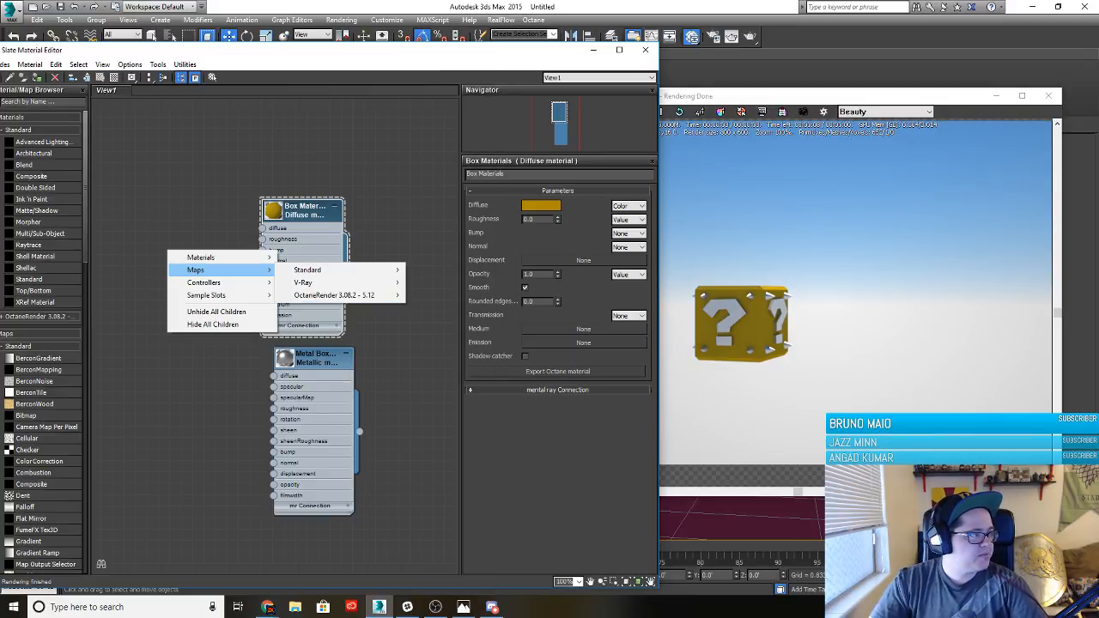
{"action": "key", "text": "alt+Tab"}
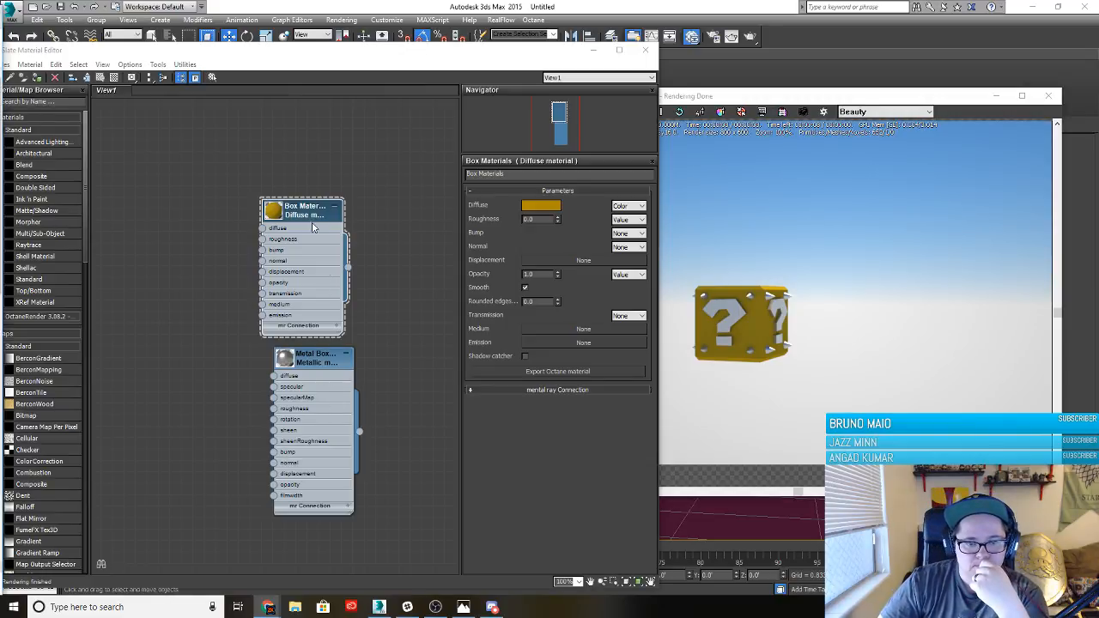
Add an OctaneRender Noise texture beside the Box Materials node and set its noise type to Circular
{"action": "right_click", "coordinate": [267, 232]}
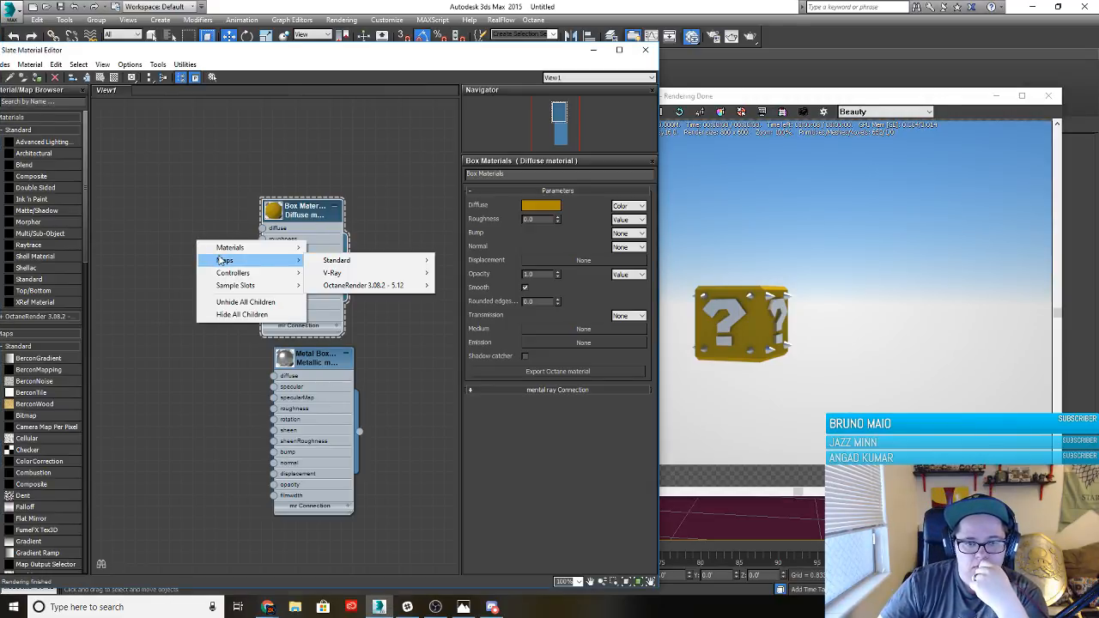
{"action": "mouse_move", "coordinate": [377, 290]}
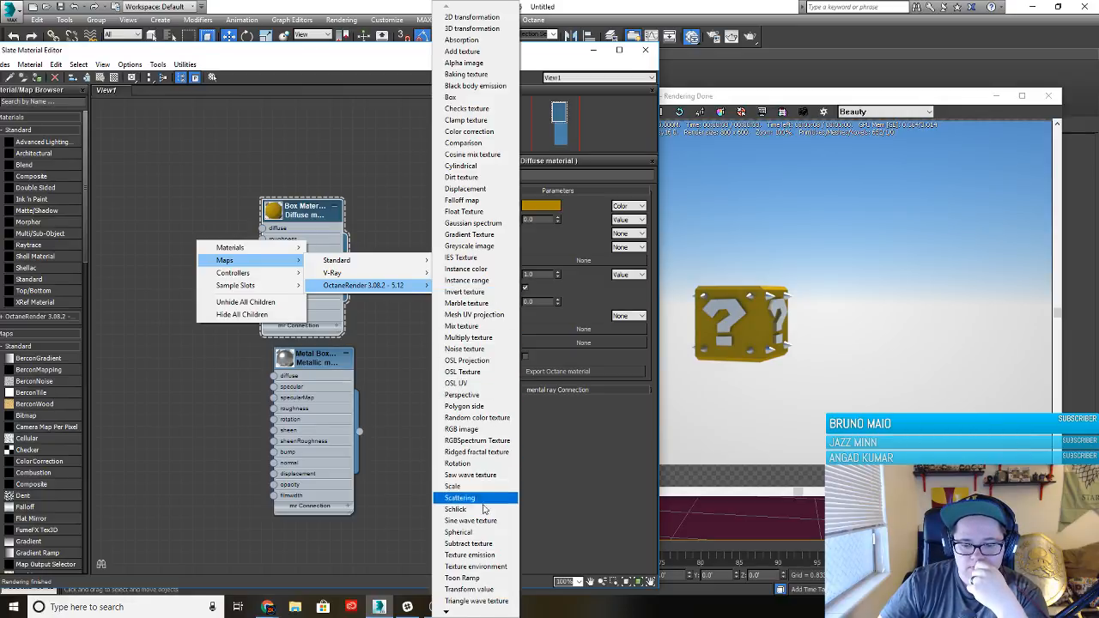
{"action": "mouse_move", "coordinate": [447, 611]}
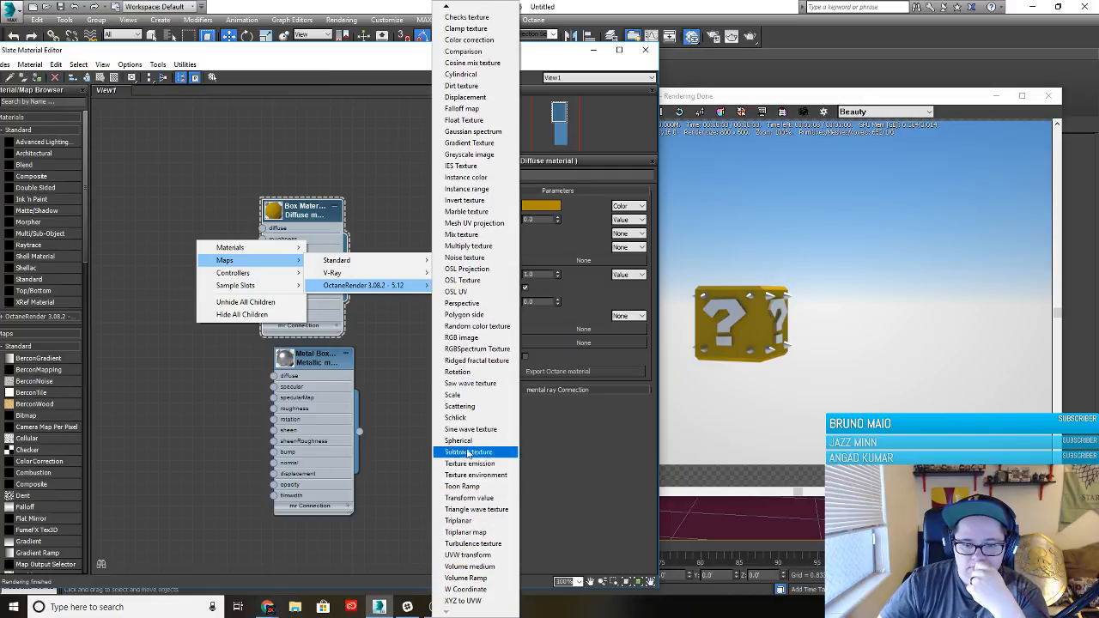
{"action": "left_click", "coordinate": [464, 258]}
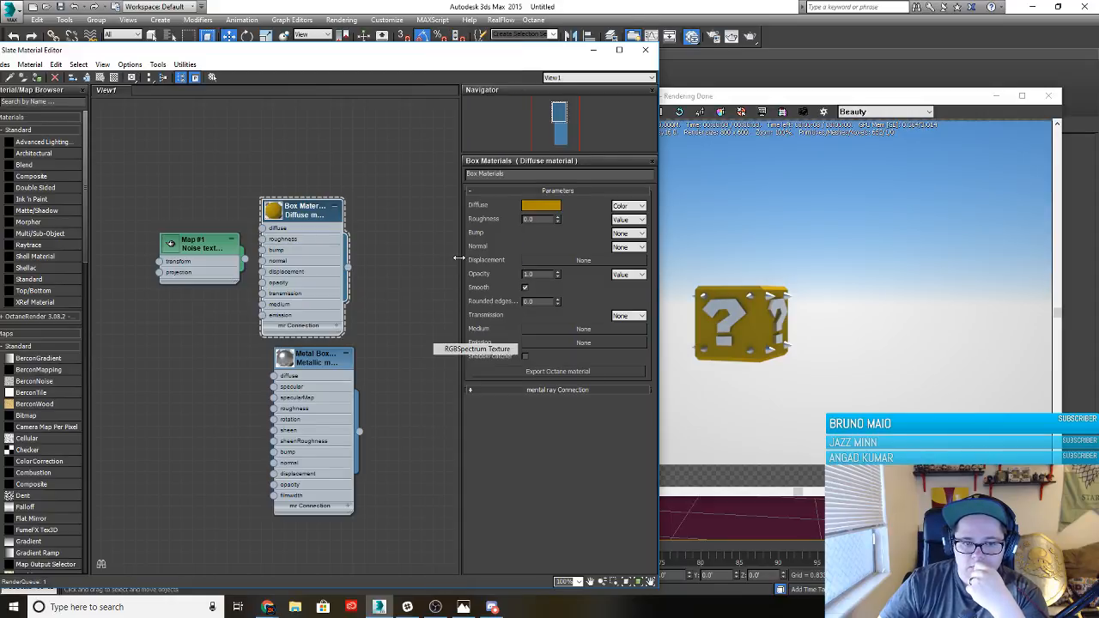
{"action": "double_click", "coordinate": [212, 246]}
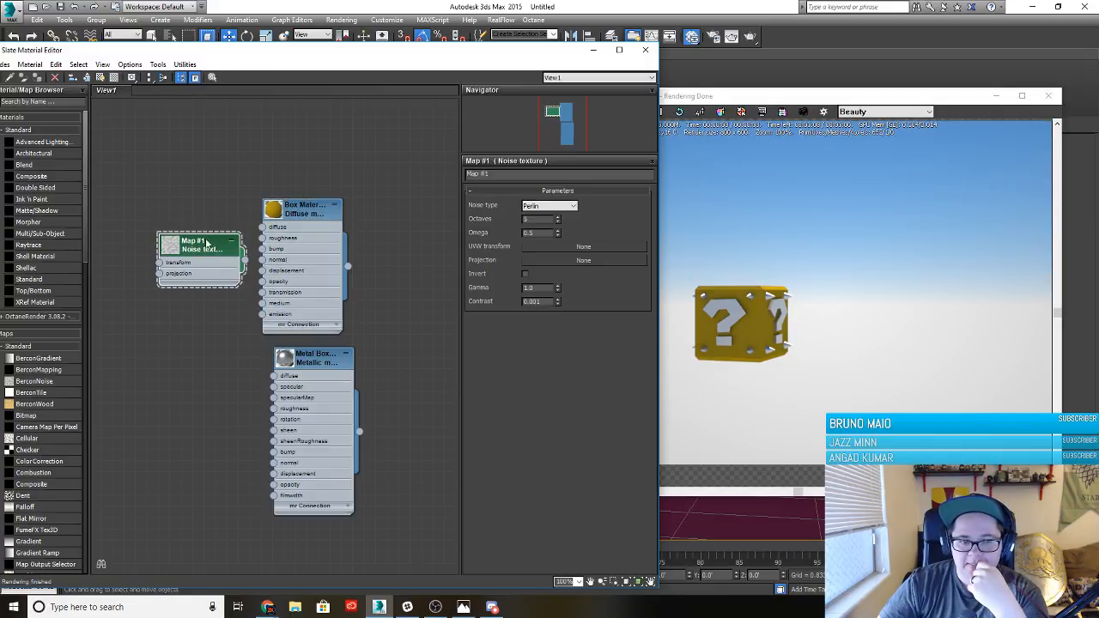
{"action": "left_click_drag", "start_coordinate": [206, 244], "coordinate": [184, 278]}
{"action": "left_click", "coordinate": [558, 208]}
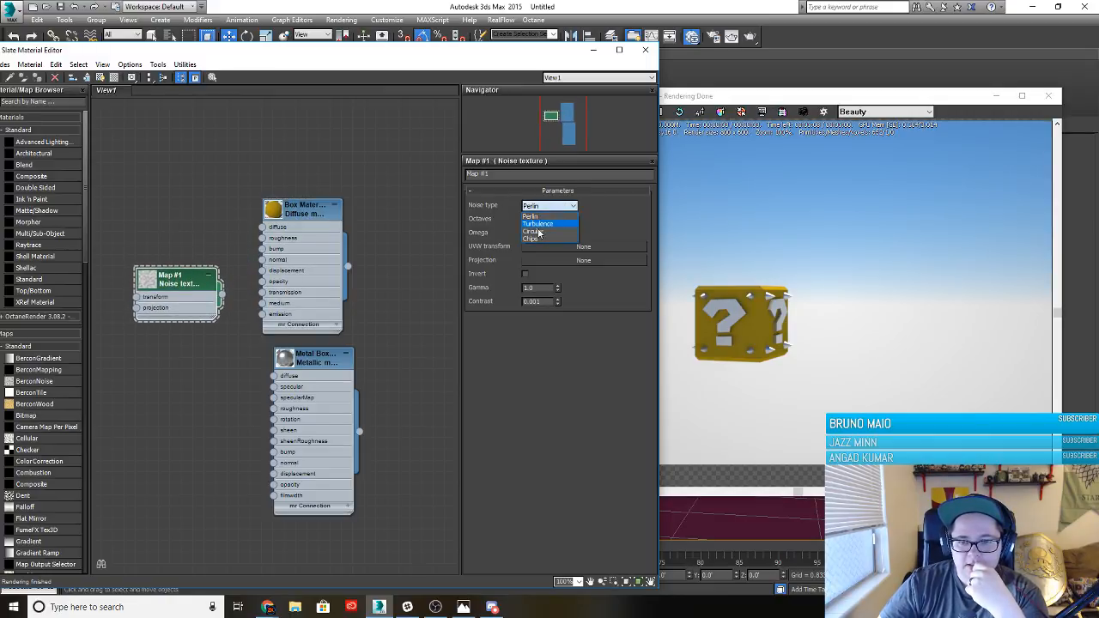
{"action": "left_click", "coordinate": [538, 231]}
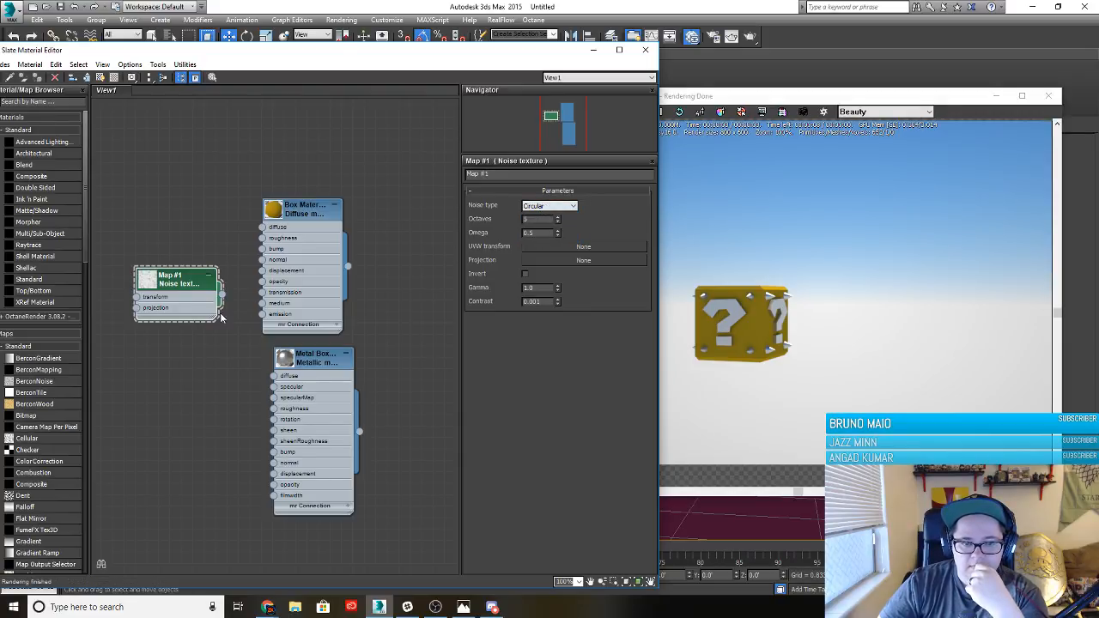
Try the Noise texture as the normal input of Box Materials, then inspect the box in the render and the material's parameters
{"action": "left_click_drag", "start_coordinate": [221, 297], "coordinate": [262, 261]}
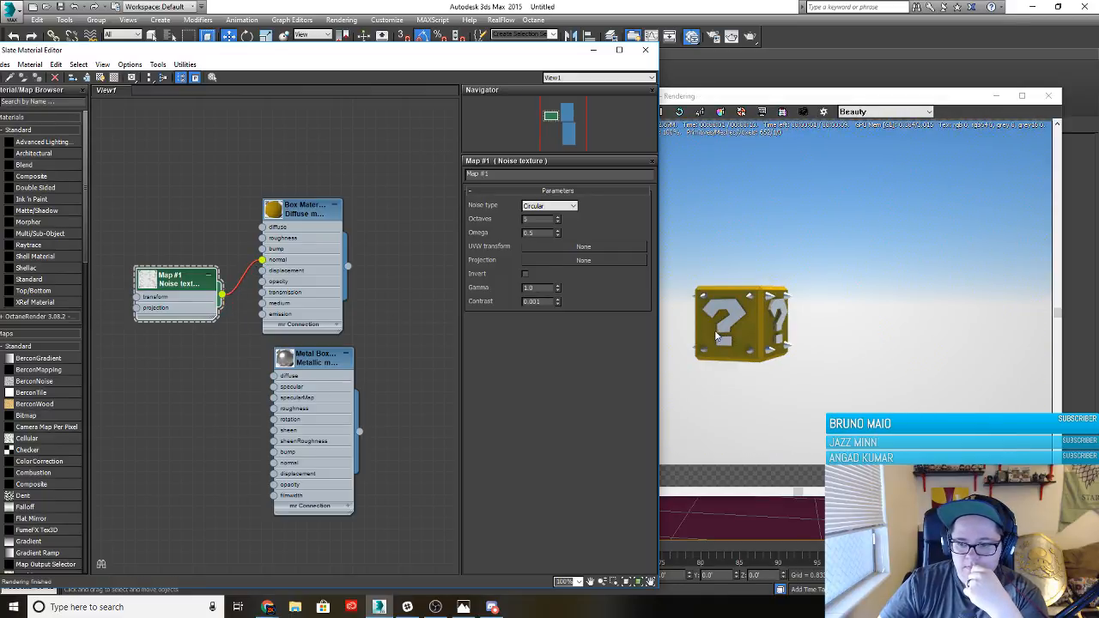
{"action": "scroll", "coordinate": [740, 499], "scroll_direction": "up", "scroll_amount": 1}
{"action": "middle_click_drag", "start_coordinate": [719, 524], "coordinate": [850, 503]}
{"action": "left_click", "coordinate": [299, 212]}
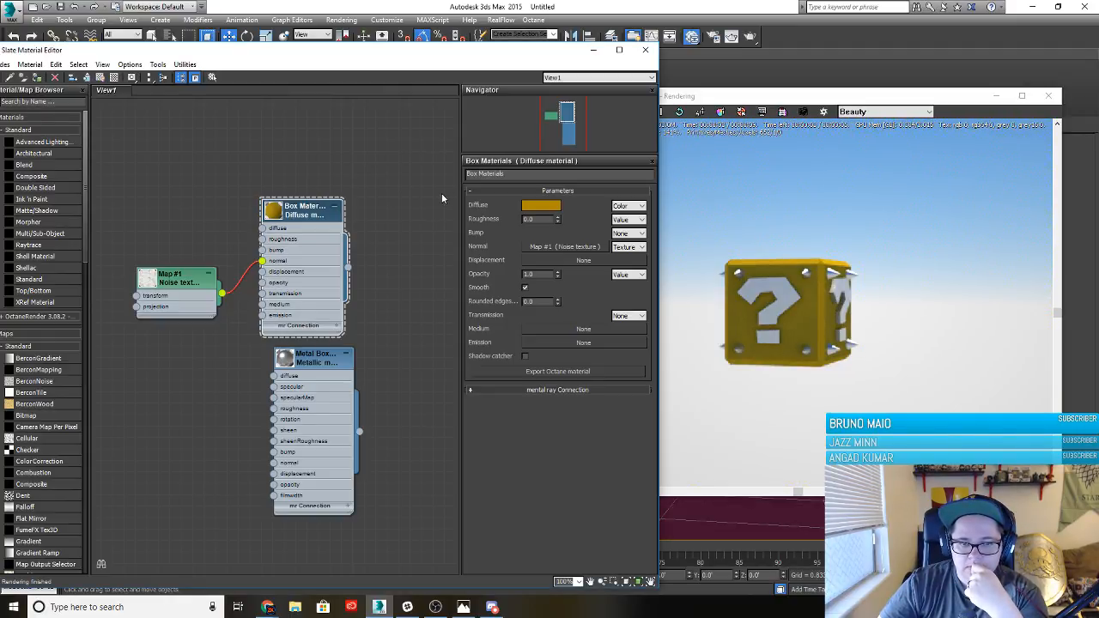
{"action": "left_click", "coordinate": [470, 390]}
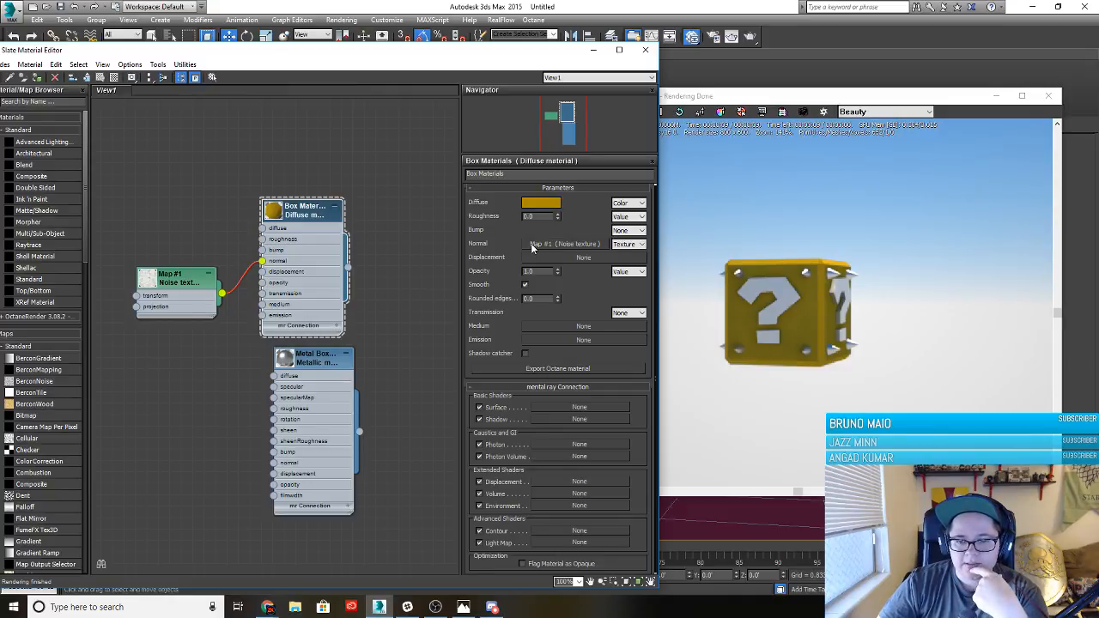
Disconnect the Noise texture from the Box Materials normal input and delete its node
{"action": "left_click_drag", "start_coordinate": [264, 261], "coordinate": [237, 271]}
{"action": "left_click", "coordinate": [182, 299]}
{"action": "key", "text": "Delete"}
{"action": "right_click", "coordinate": [199, 255]}
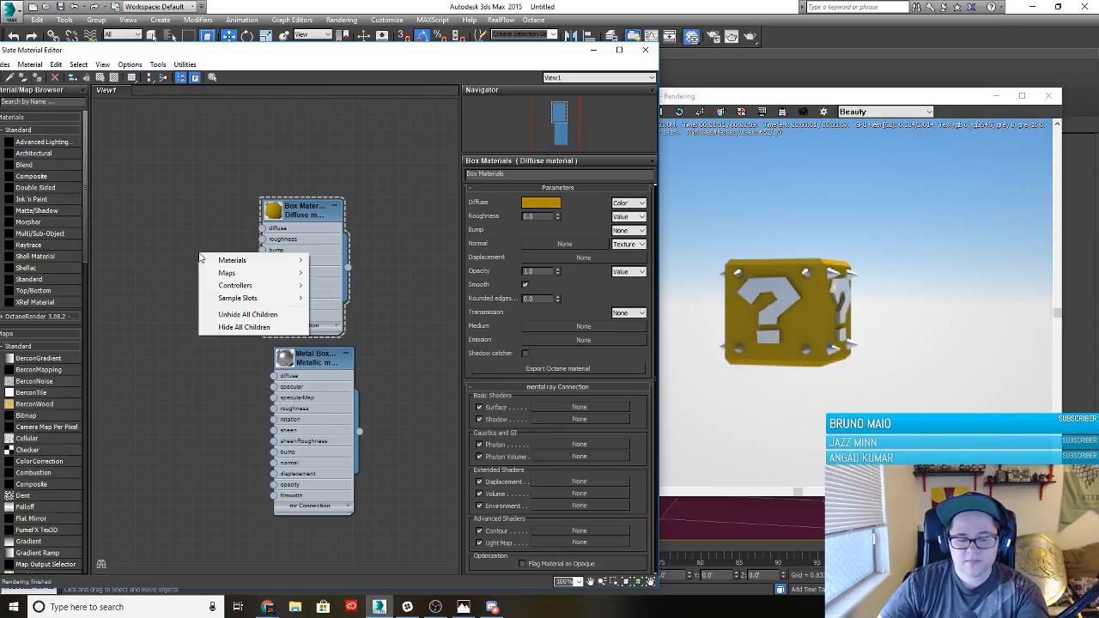
{"action": "mouse_move", "coordinate": [242, 267]}
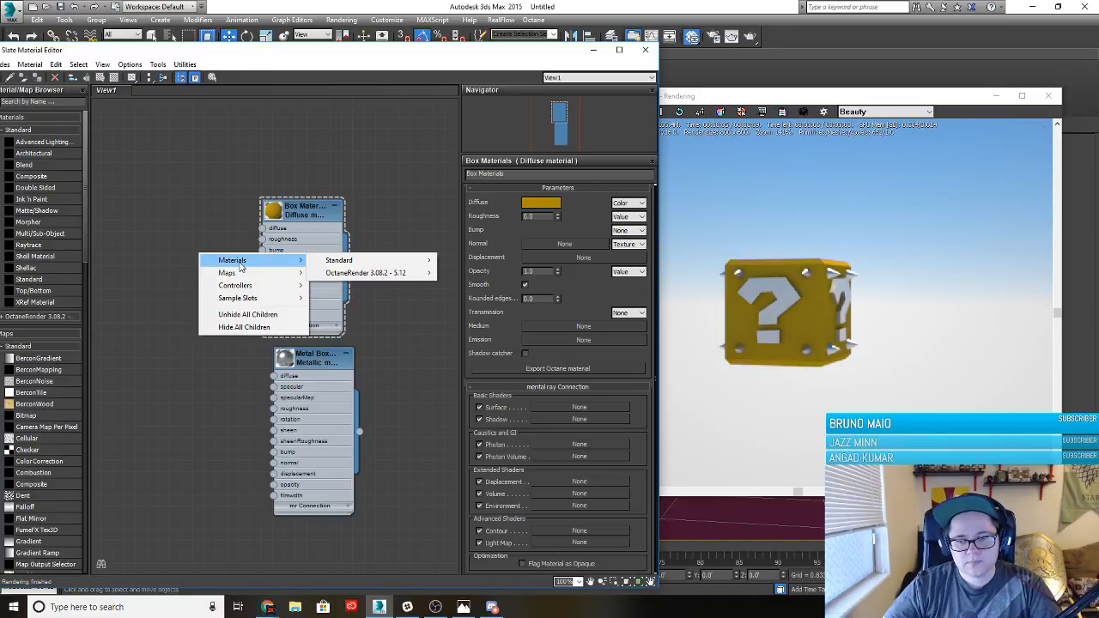
{"action": "left_click", "coordinate": [243, 180]}
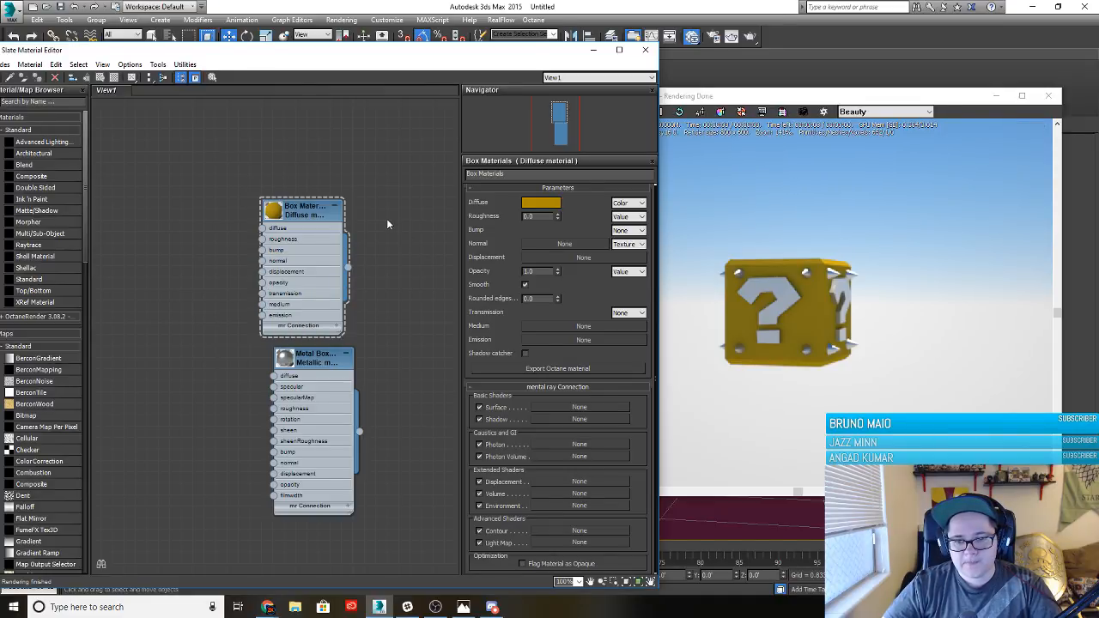
Try an OctaneRender Marble texture as the normal input of Box Materials
{"action": "left_click", "coordinate": [558, 244]}
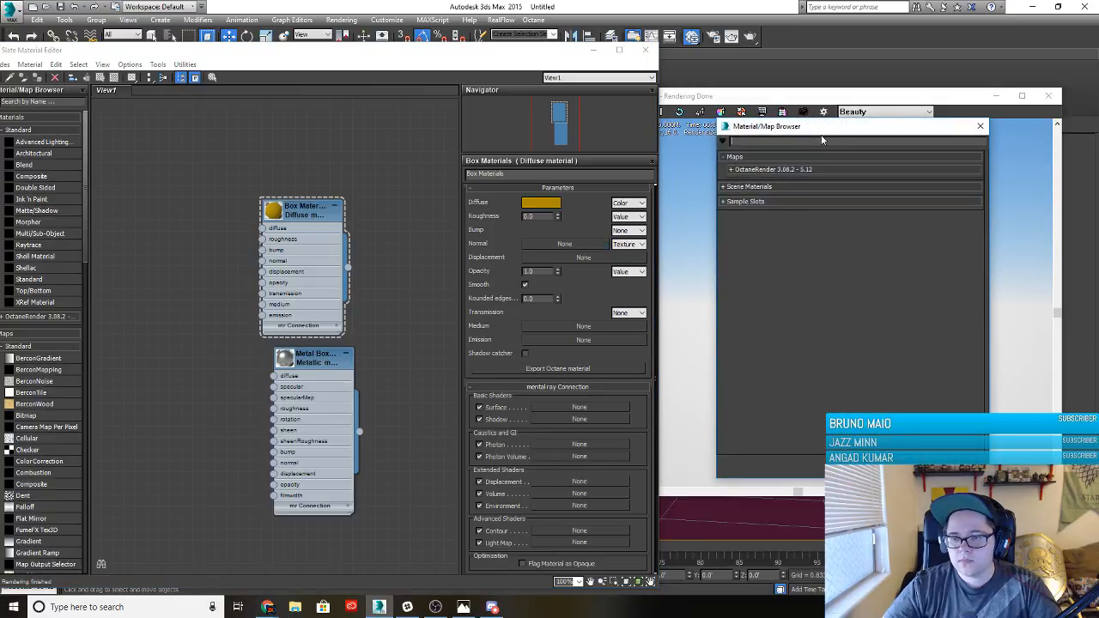
{"action": "left_click_drag", "start_coordinate": [811, 129], "coordinate": [268, 152]}
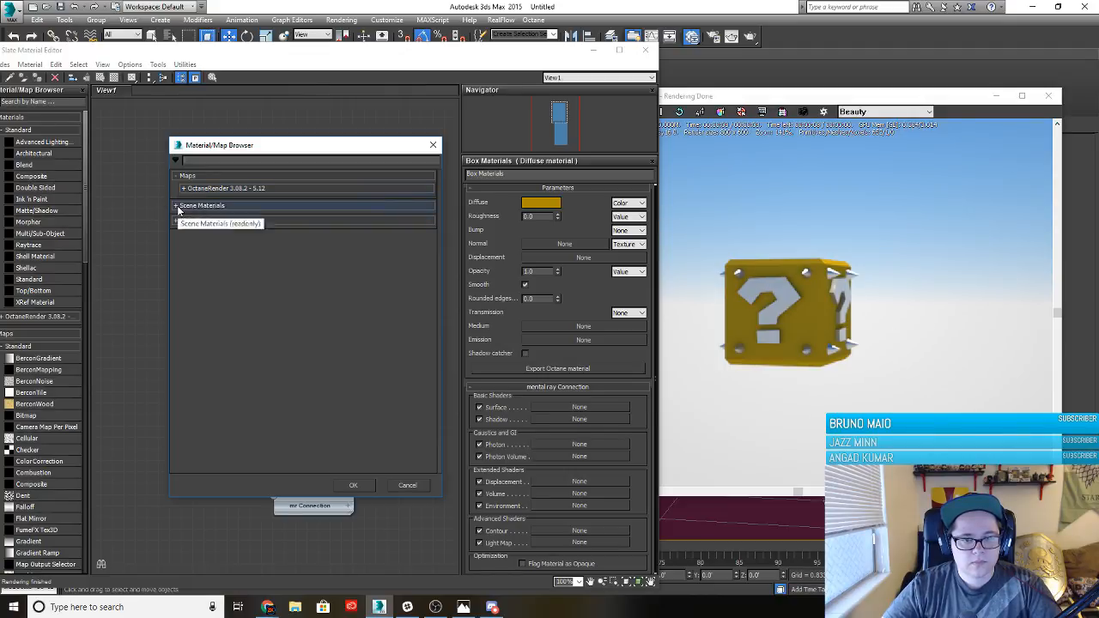
{"action": "left_click", "coordinate": [183, 189]}
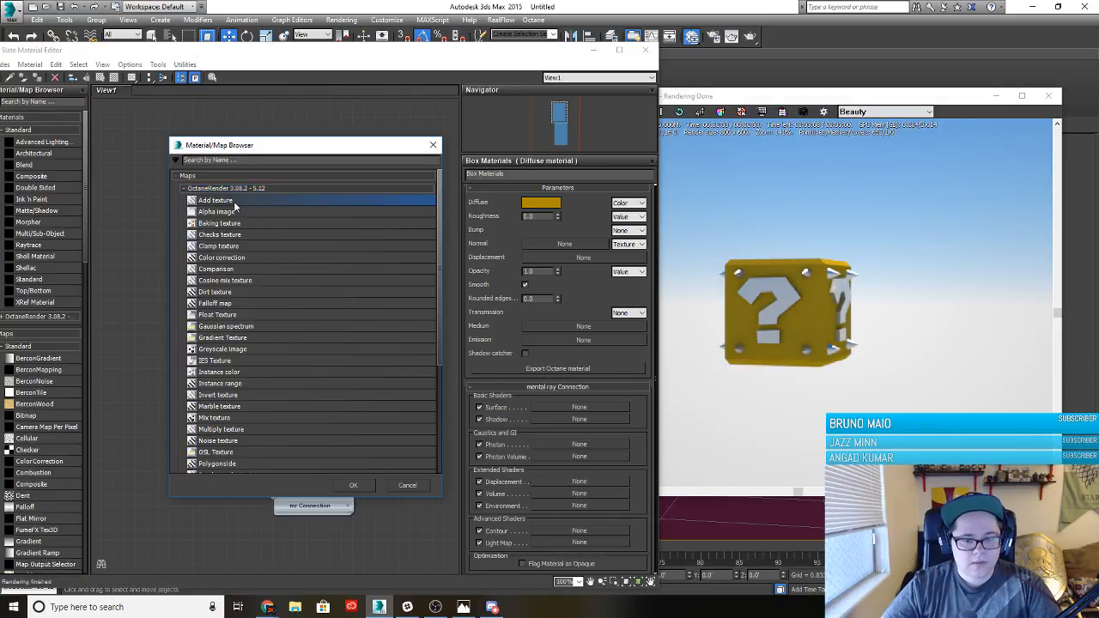
{"action": "scroll", "coordinate": [278, 245], "scroll_direction": "down", "scroll_amount": 1}
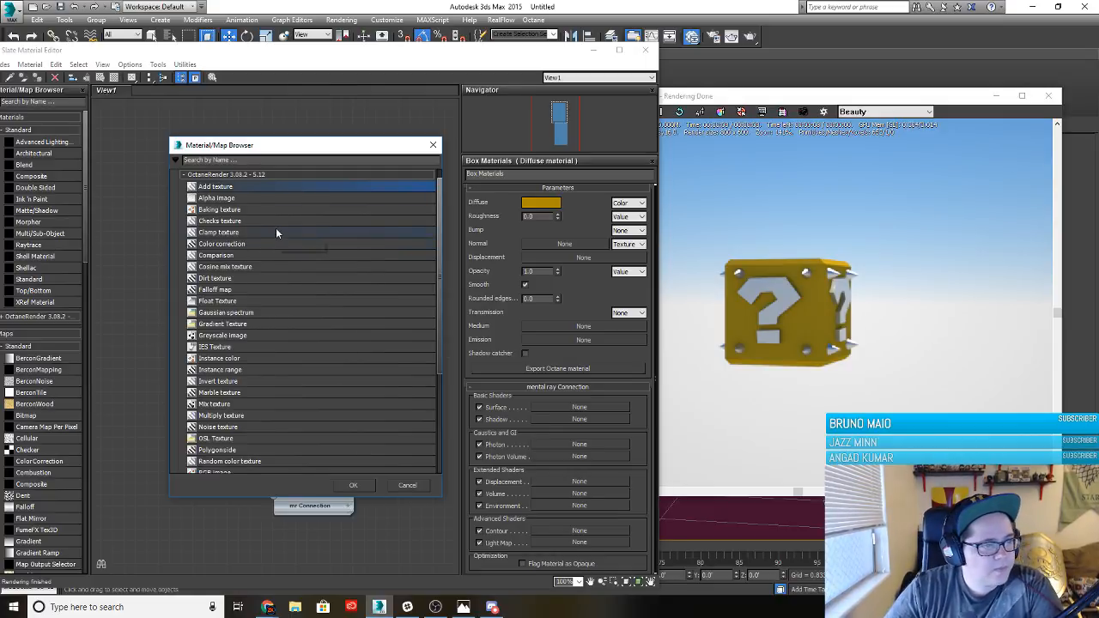
{"action": "scroll", "coordinate": [275, 233], "scroll_direction": "down", "scroll_amount": 2}
{"action": "scroll", "coordinate": [283, 234], "scroll_direction": "down", "scroll_amount": 1}
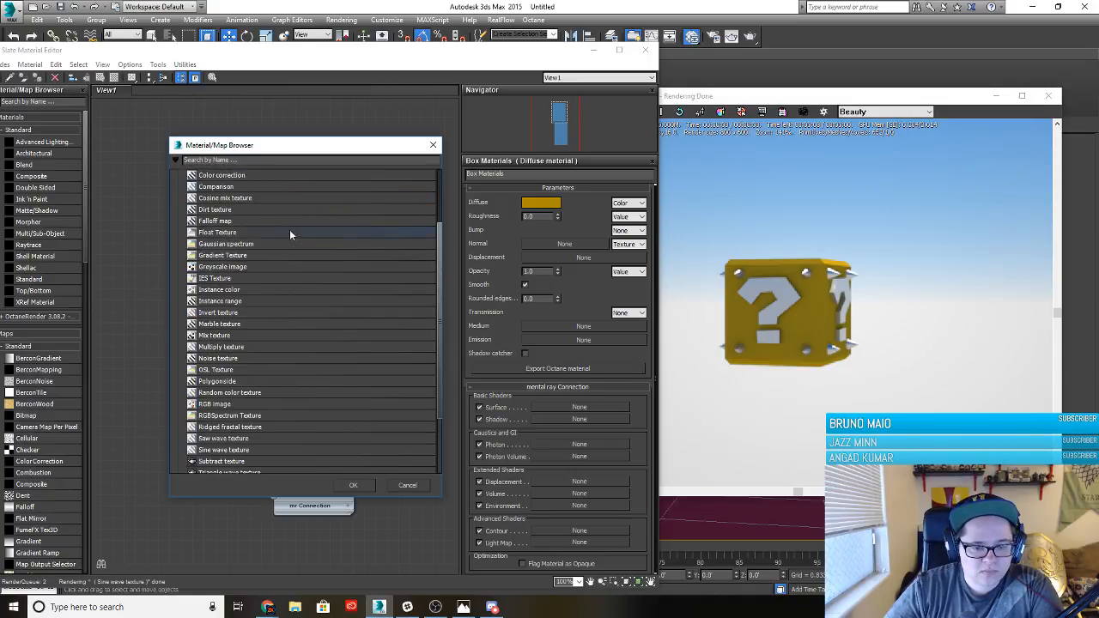
{"action": "left_click", "coordinate": [214, 324]}
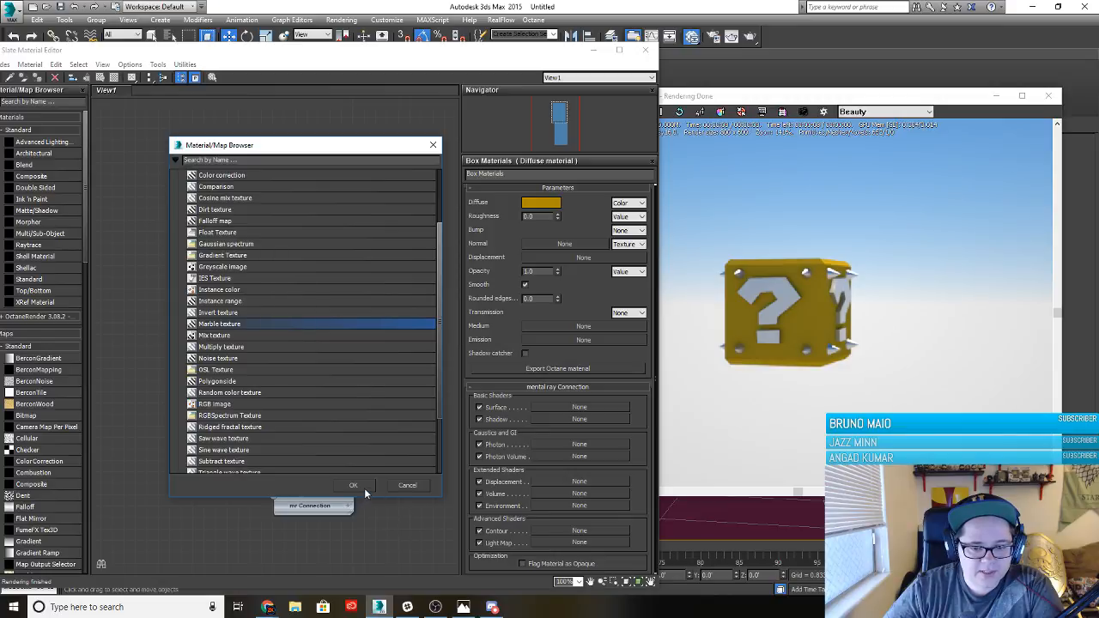
{"action": "left_click", "coordinate": [361, 485]}
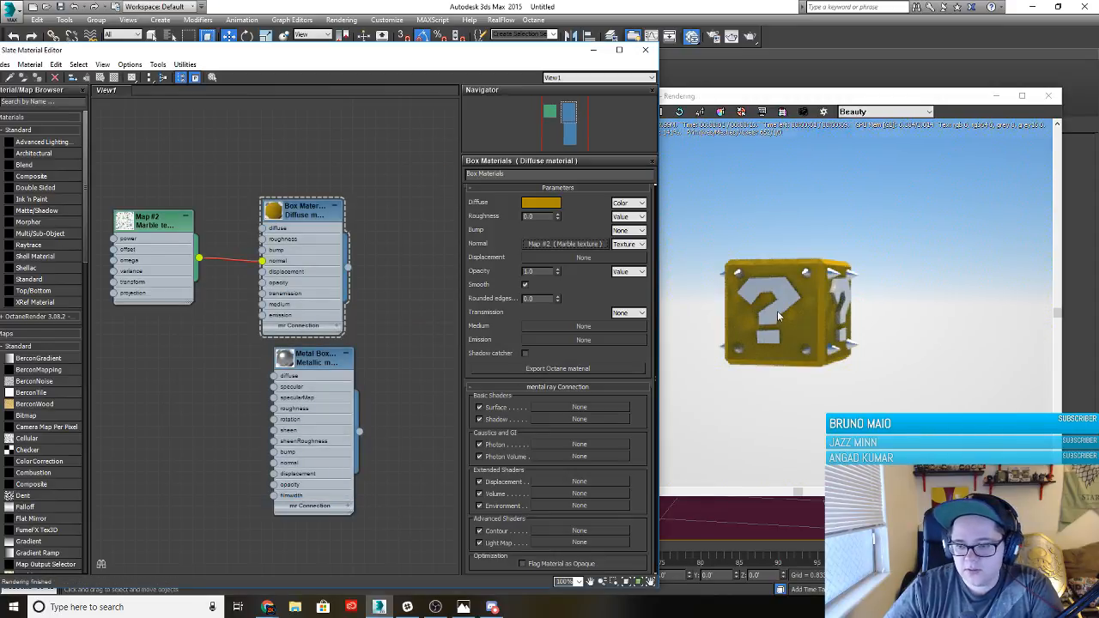
Set the Marble texture's Offset to 1.81, Octaves to 10, Omega to 0.711, Variance to 2.06 and Power to 0.79
{"action": "left_click_drag", "start_coordinate": [166, 222], "coordinate": [176, 233]}
{"action": "double_click", "coordinate": [176, 234]}
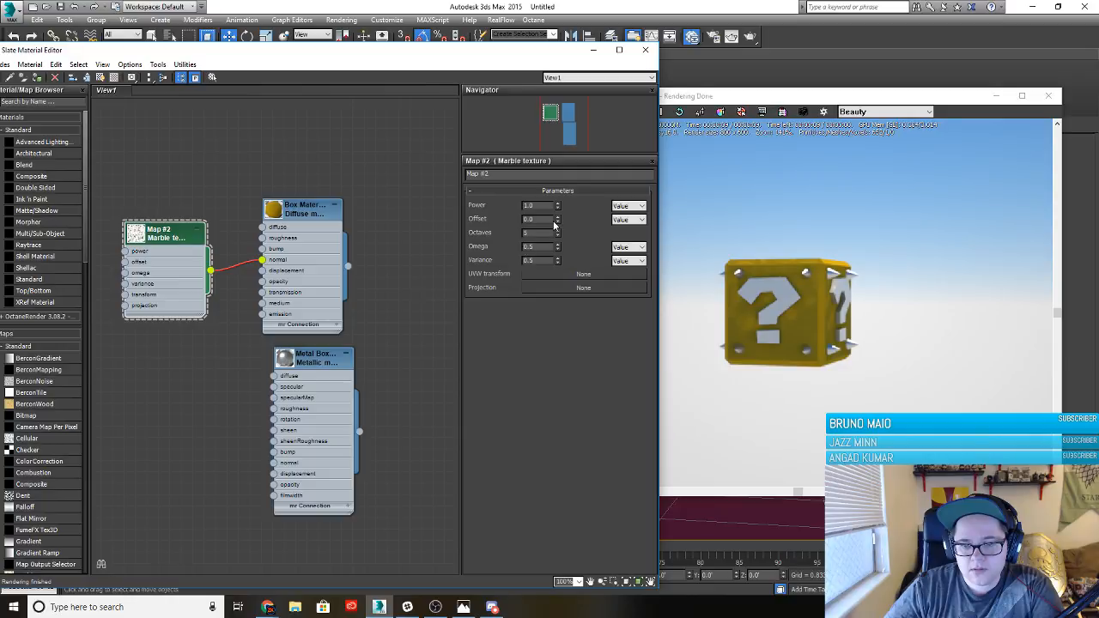
{"action": "left_click_drag", "start_coordinate": [557, 219], "coordinate": [563, 120]}
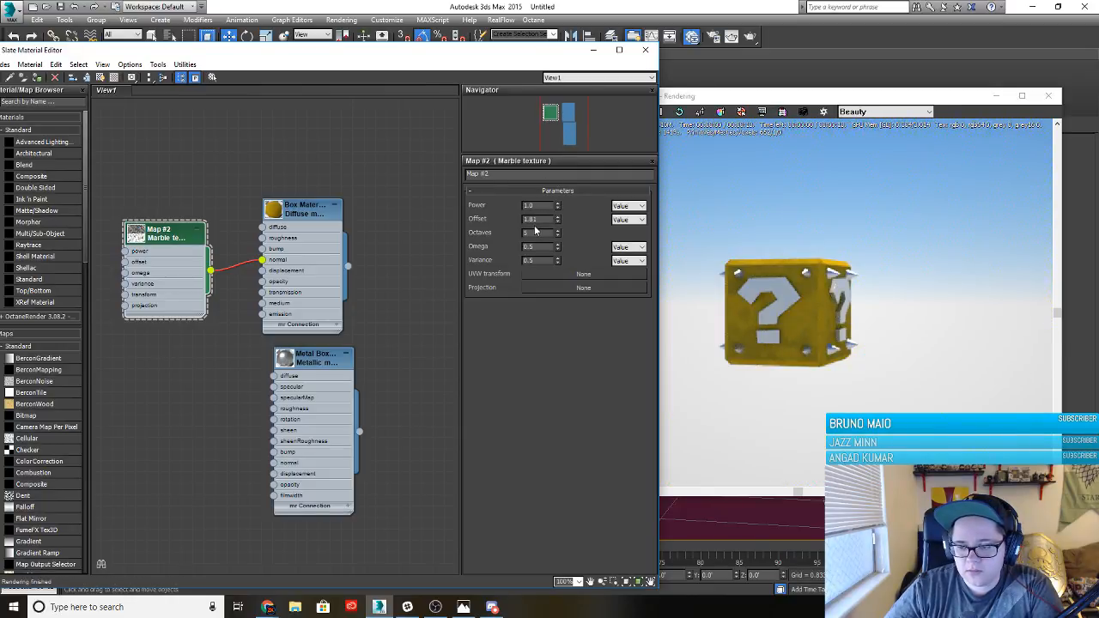
{"action": "left_click_drag", "start_coordinate": [558, 233], "coordinate": [557, 178]}
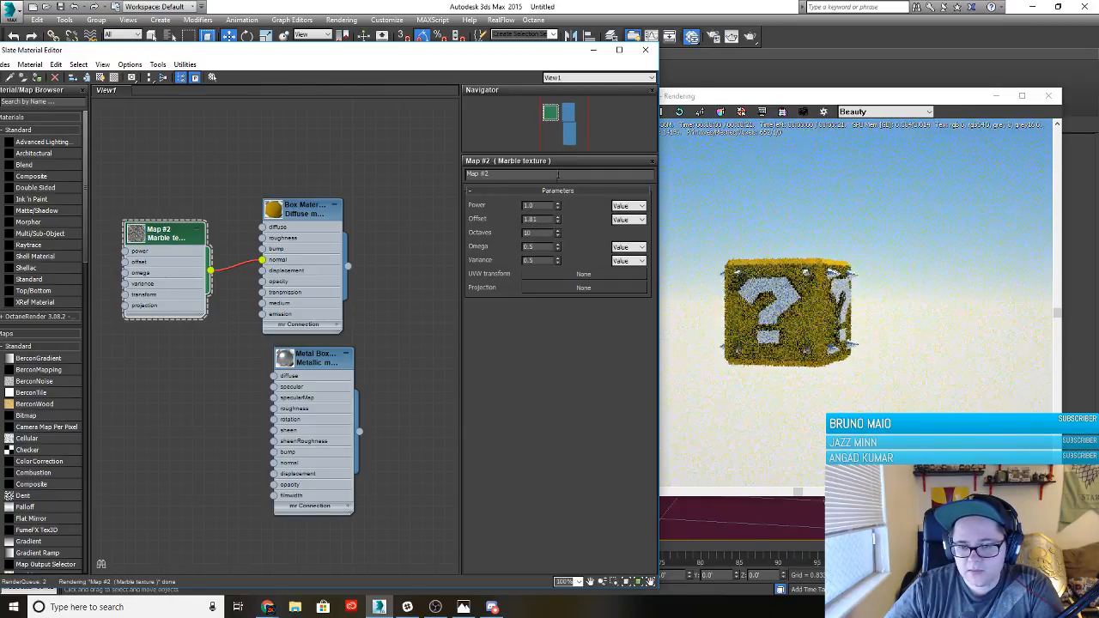
{"action": "left_click_drag", "start_coordinate": [558, 245], "coordinate": [563, 136]}
{"action": "left_click_drag", "start_coordinate": [557, 246], "coordinate": [572, 297]}
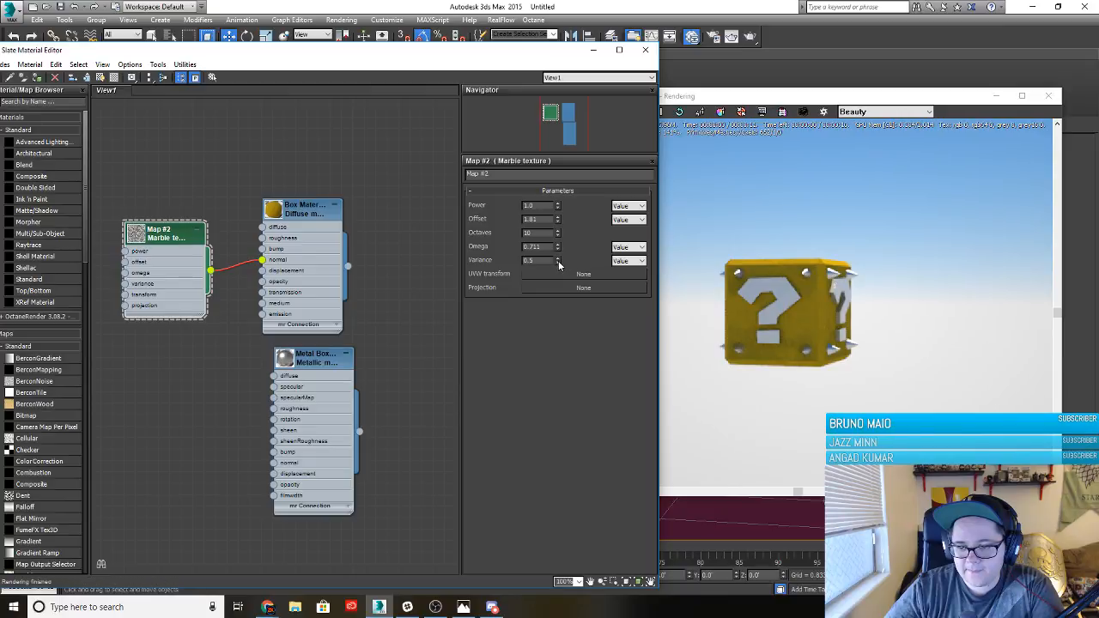
{"action": "left_click_drag", "start_coordinate": [558, 262], "coordinate": [560, 185]}
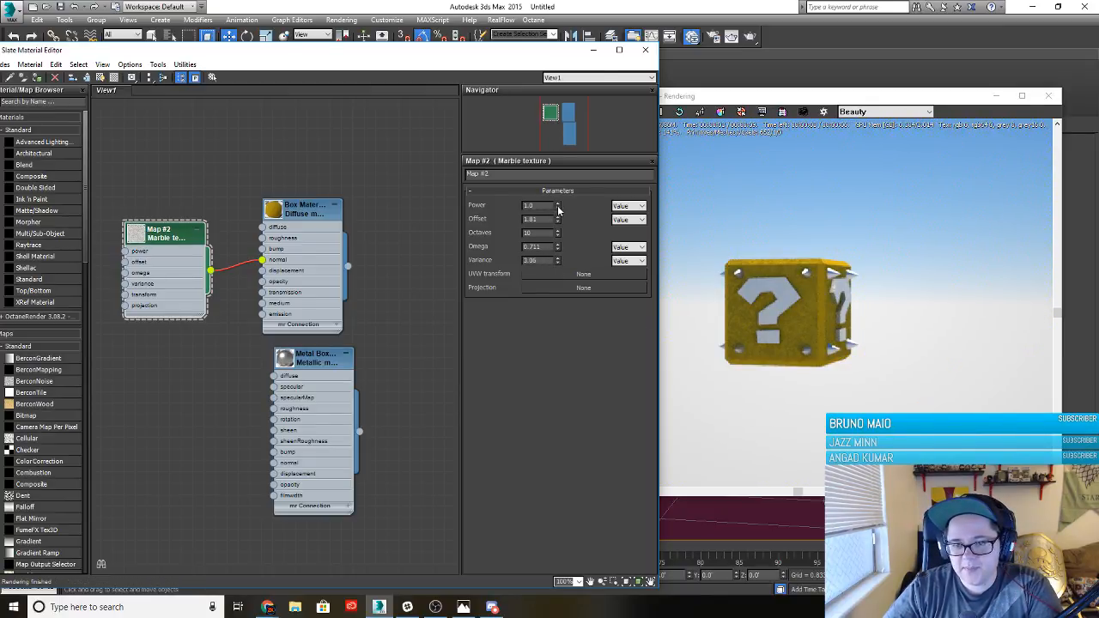
{"action": "left_click_drag", "start_coordinate": [558, 209], "coordinate": [558, 225]}
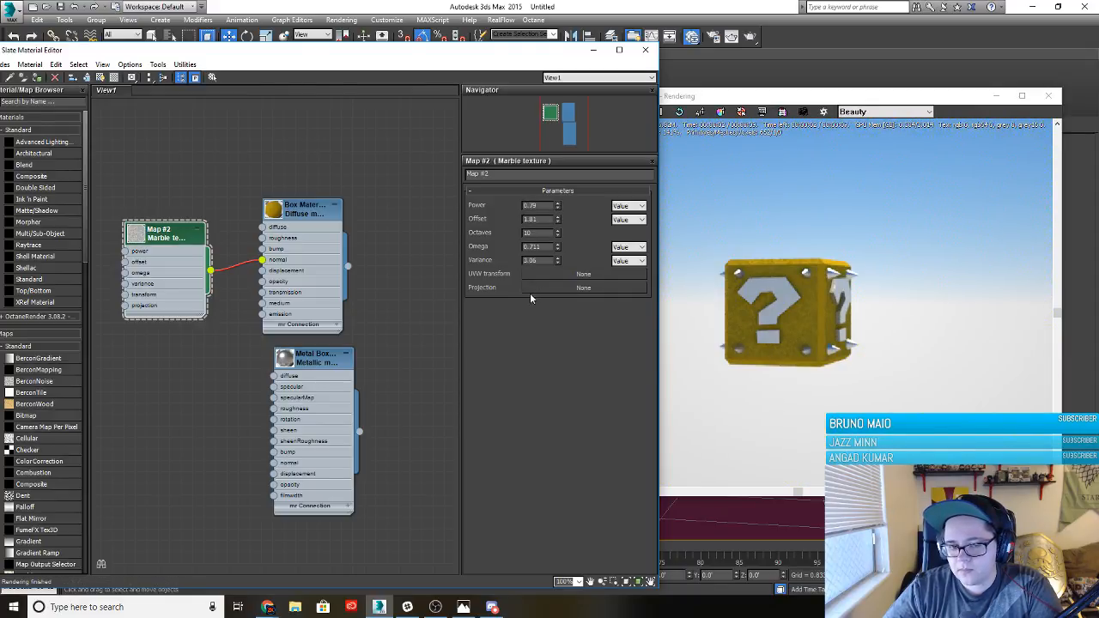
Disconnect the Marble texture from the Box Materials normal input and delete its node
{"action": "left_click_drag", "start_coordinate": [262, 259], "coordinate": [178, 235]}
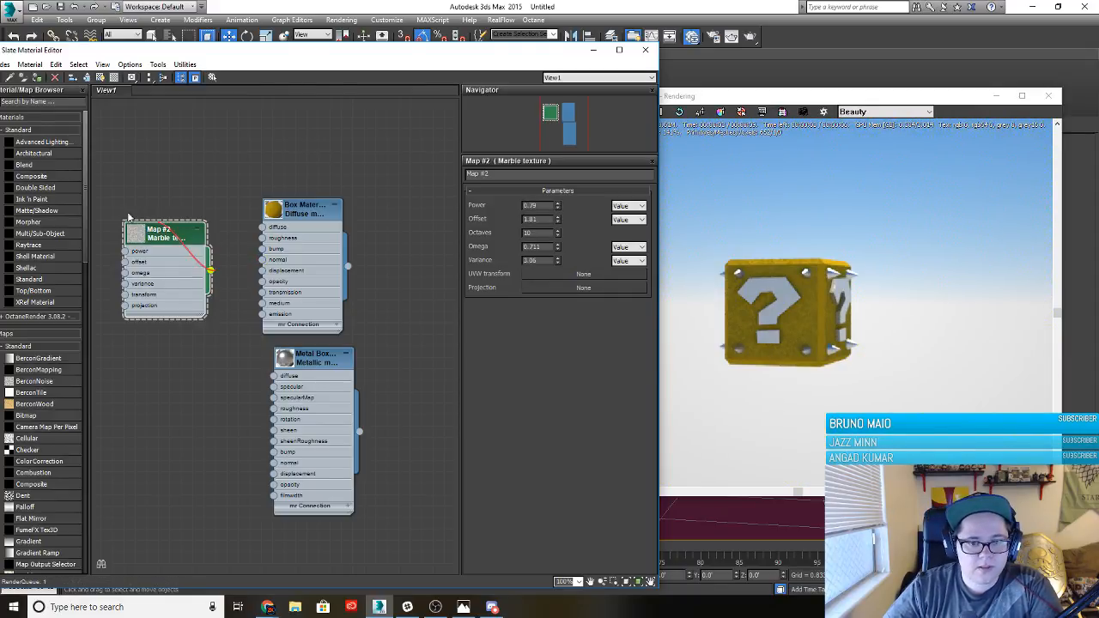
{"action": "key", "text": "Delete"}
{"action": "right_click", "coordinate": [182, 253]}
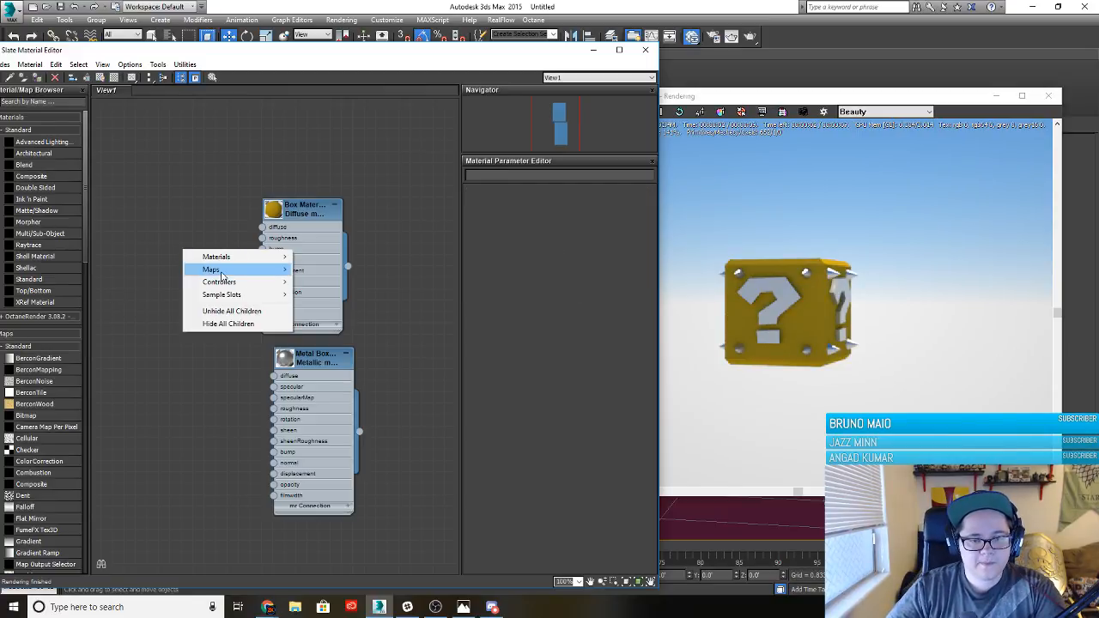
{"action": "left_click", "coordinate": [318, 215]}
Try an OctaneRender Dirt texture as the normal input of Box Materials, looking through the other available texture types before confirming
{"action": "left_click", "coordinate": [317, 215]}
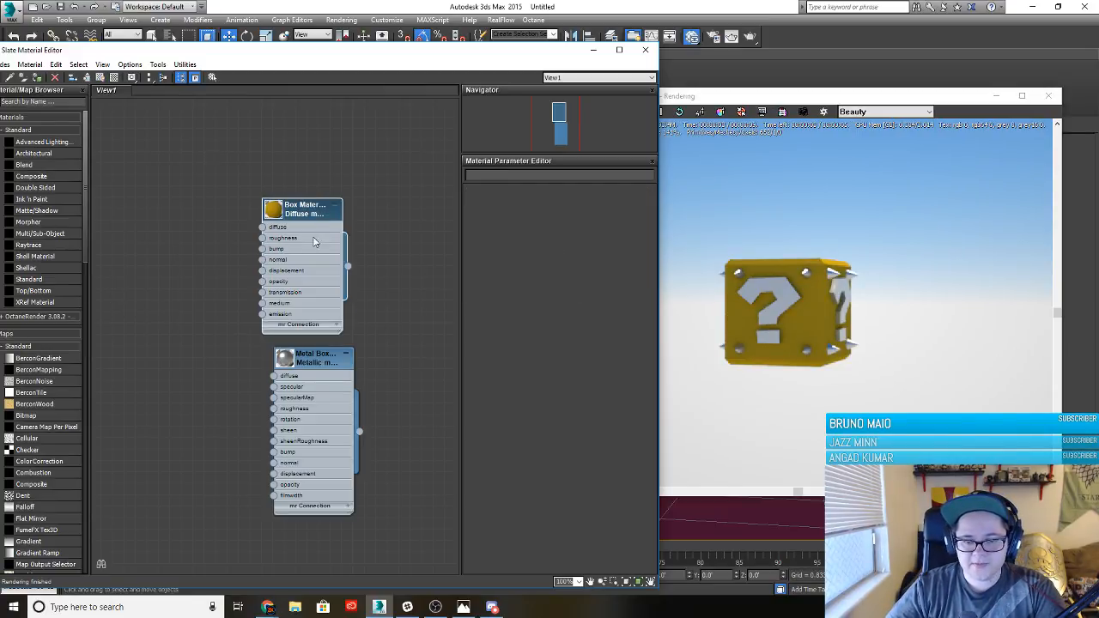
{"action": "double_click", "coordinate": [314, 242]}
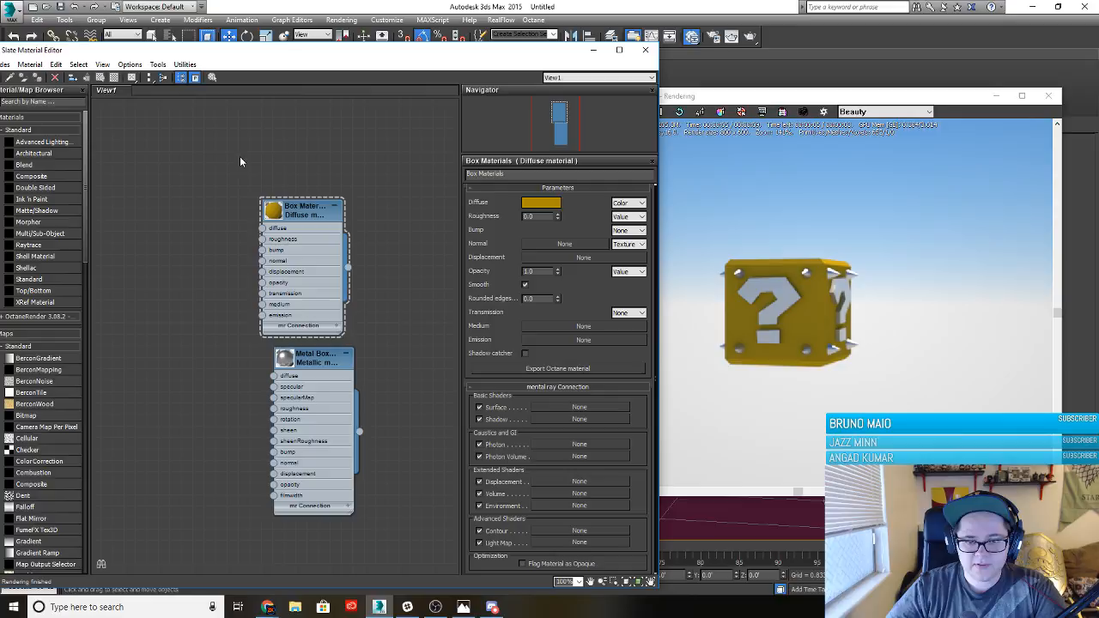
{"action": "left_click", "coordinate": [547, 244]}
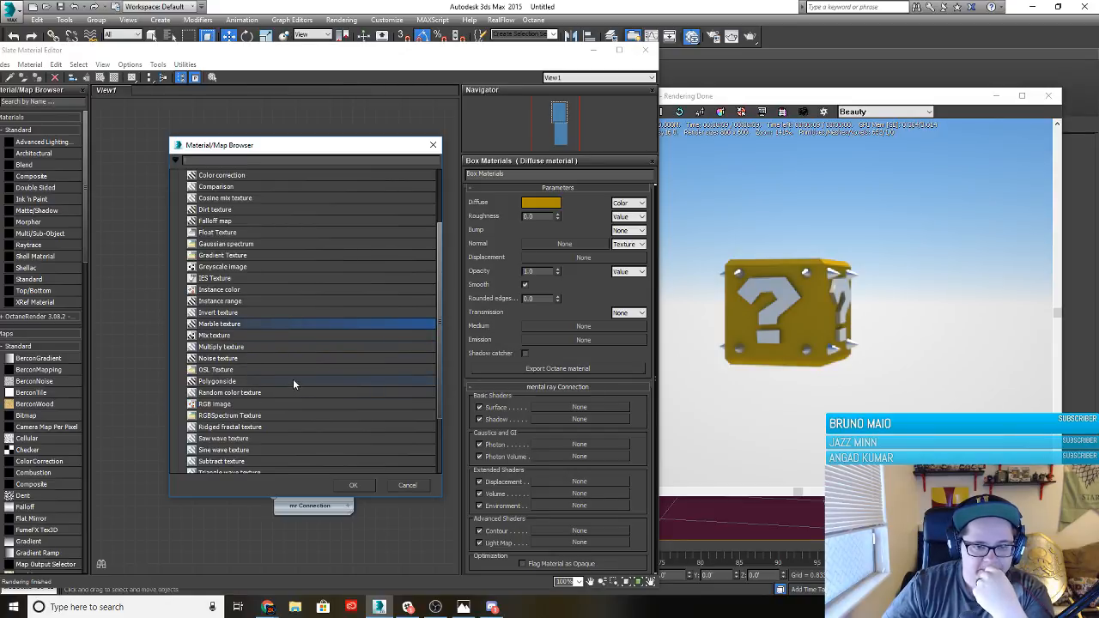
{"action": "left_click", "coordinate": [230, 210]}
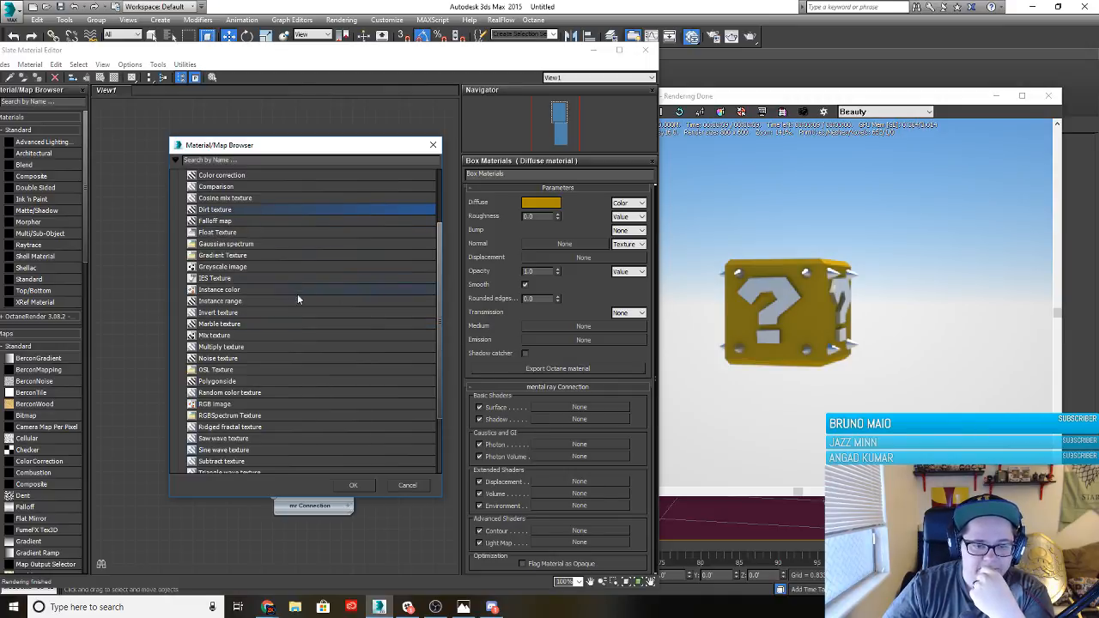
{"action": "scroll", "coordinate": [298, 309], "scroll_direction": "down", "scroll_amount": 2}
{"action": "scroll", "coordinate": [297, 309], "scroll_direction": "down", "scroll_amount": 2}
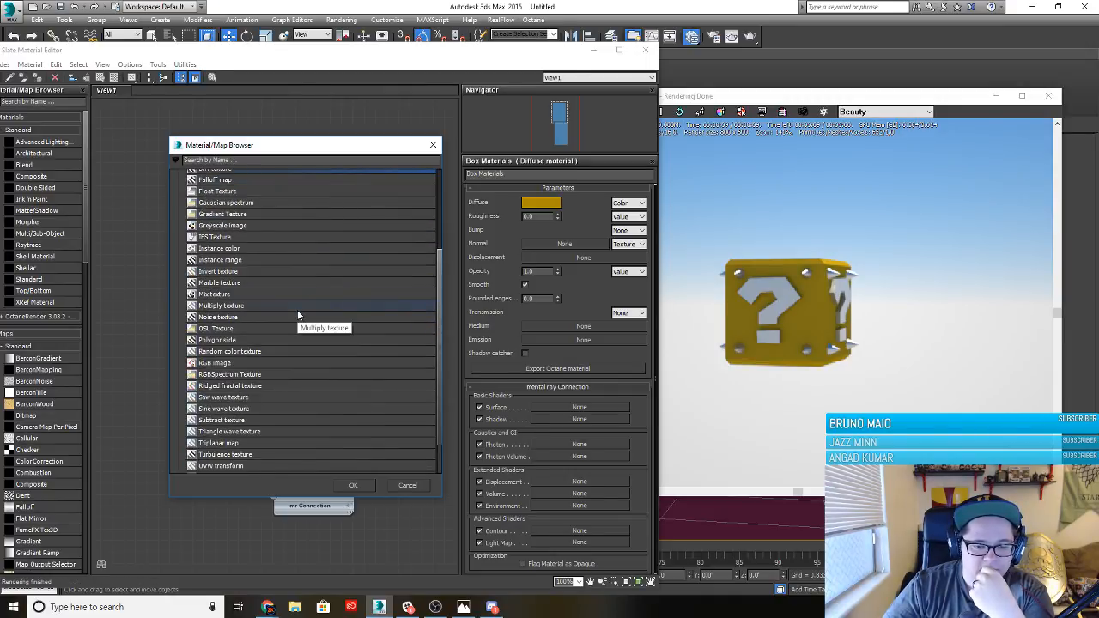
{"action": "scroll", "coordinate": [296, 308], "scroll_direction": "down", "scroll_amount": 2}
{"action": "scroll", "coordinate": [309, 312], "scroll_direction": "up", "scroll_amount": 5}
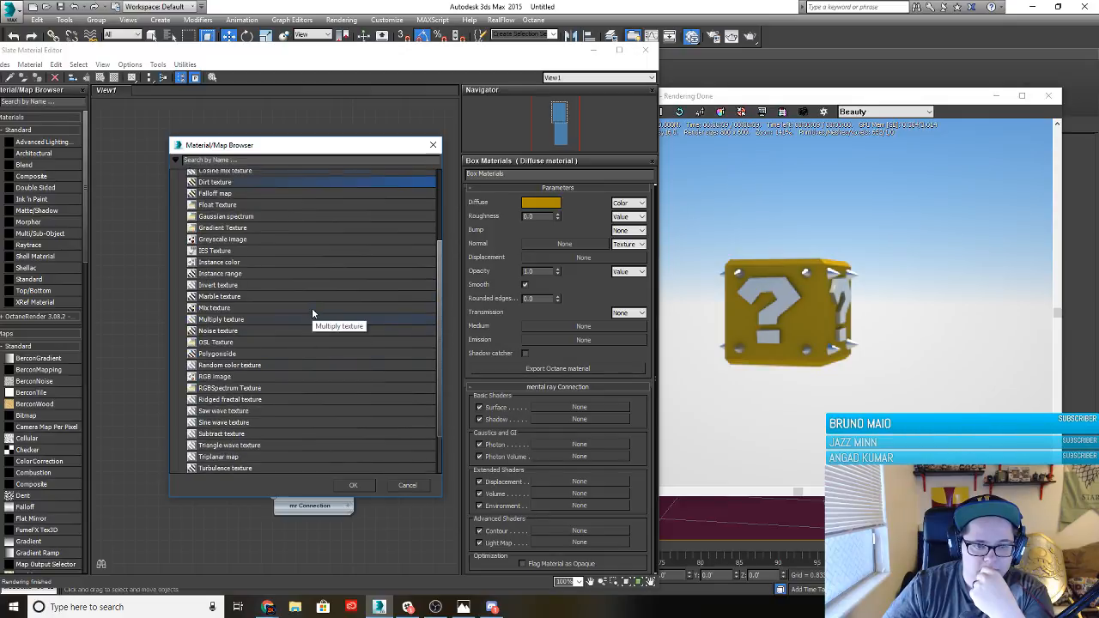
{"action": "scroll", "coordinate": [312, 314], "scroll_direction": "up", "scroll_amount": 1}
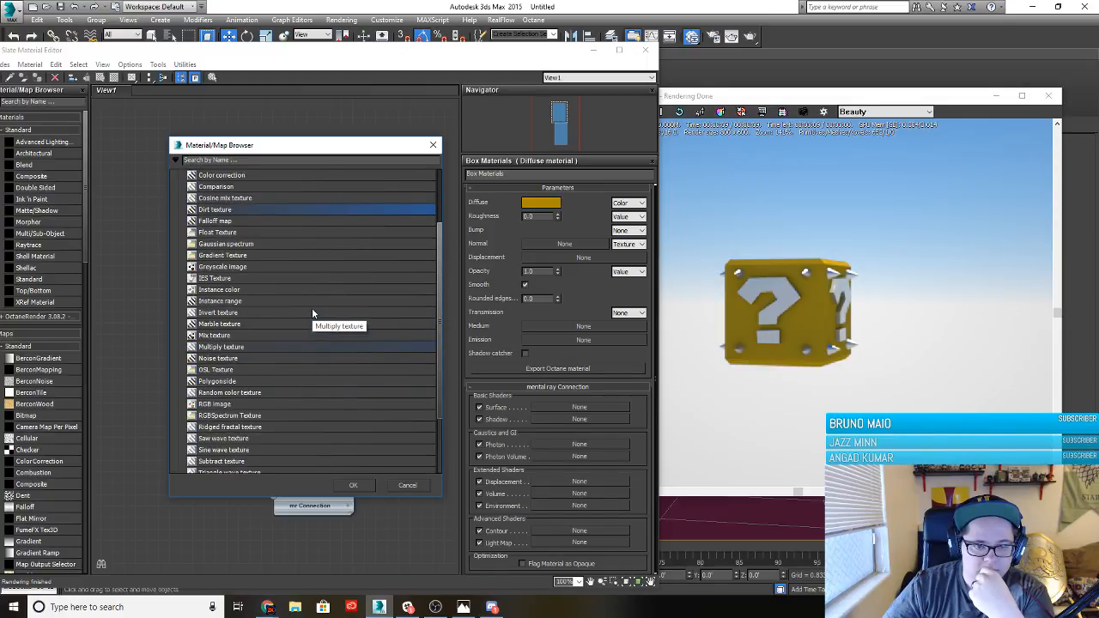
{"action": "scroll", "coordinate": [312, 313], "scroll_direction": "up", "scroll_amount": 2}
{"action": "scroll", "coordinate": [312, 314], "scroll_direction": "up", "scroll_amount": 3}
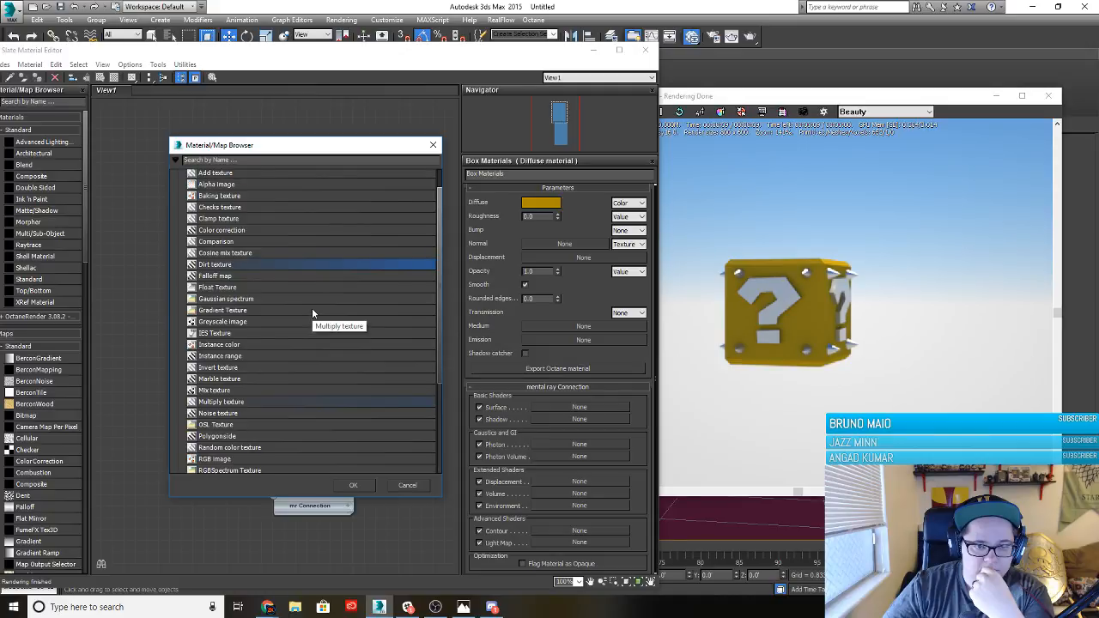
{"action": "scroll", "coordinate": [312, 313], "scroll_direction": "up", "scroll_amount": 1}
{"action": "left_click", "coordinate": [366, 486]}
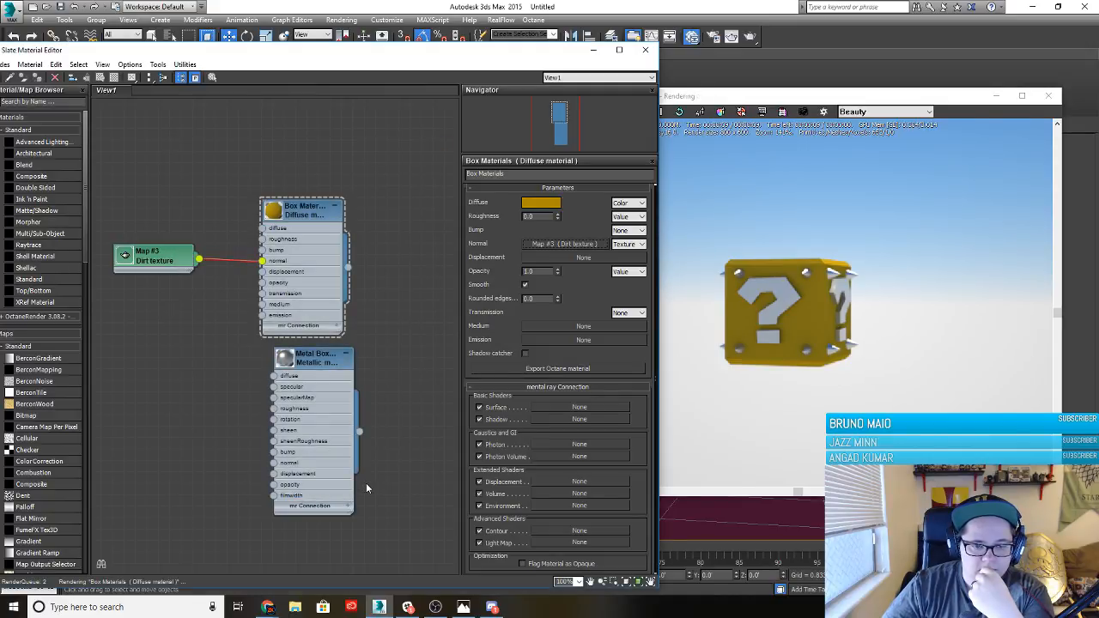
Try the Dirt texture with Strength 2.84, Details 2.51, Radius 3.25 and Tolerance 0.3, and delete its node
{"action": "double_click", "coordinate": [163, 258]}
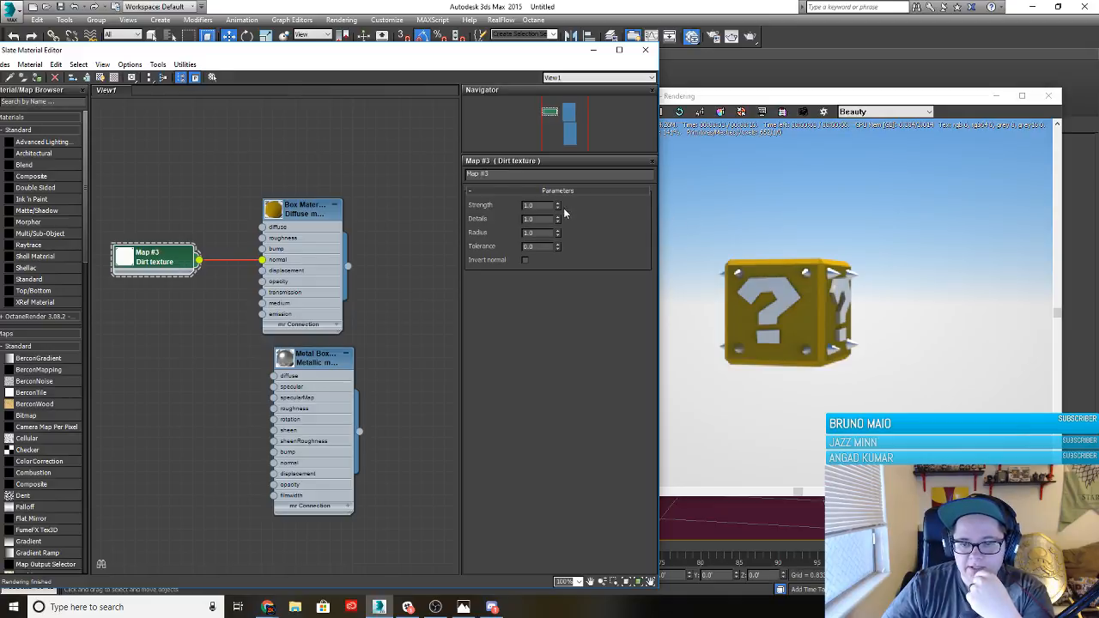
{"action": "left_click_drag", "start_coordinate": [558, 205], "coordinate": [566, 99]}
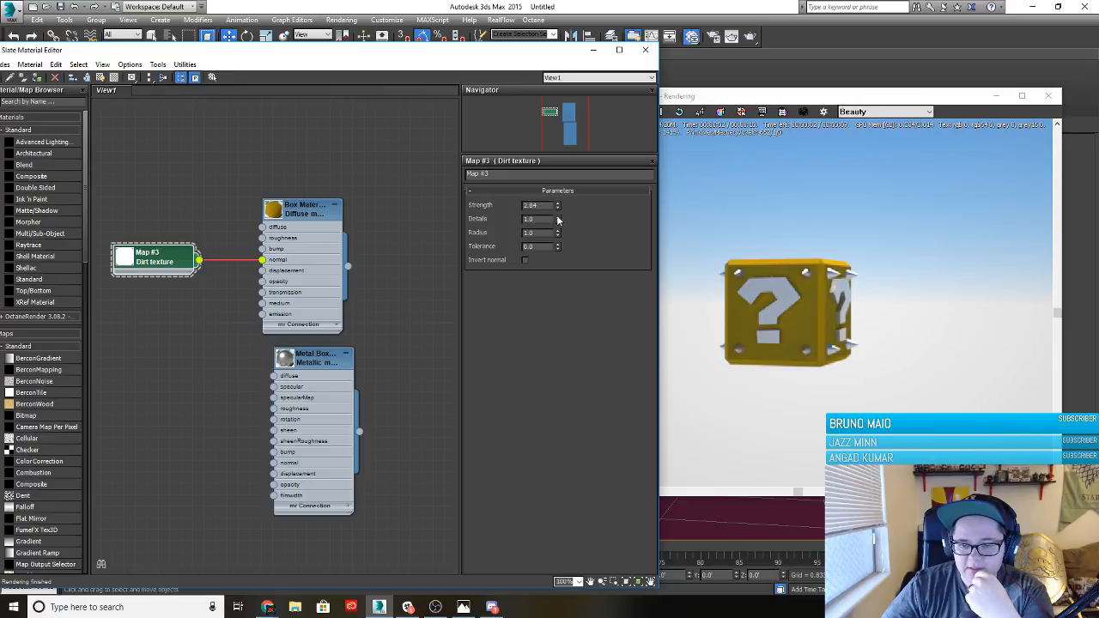
{"action": "left_click_drag", "start_coordinate": [558, 219], "coordinate": [555, 135]}
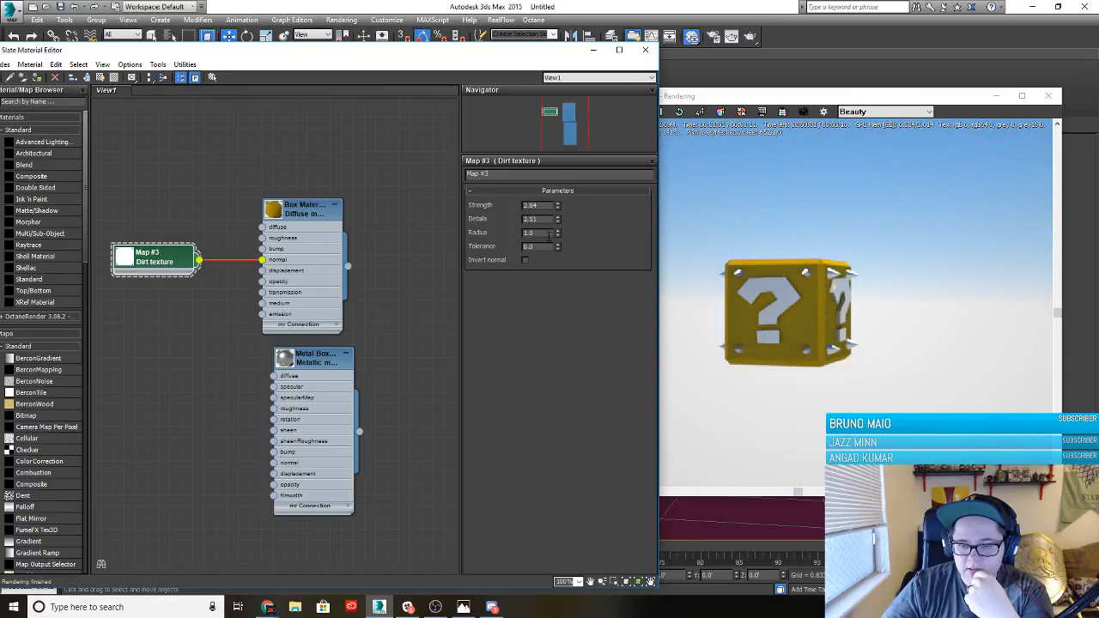
{"action": "left_click_drag", "start_coordinate": [558, 233], "coordinate": [559, 105]}
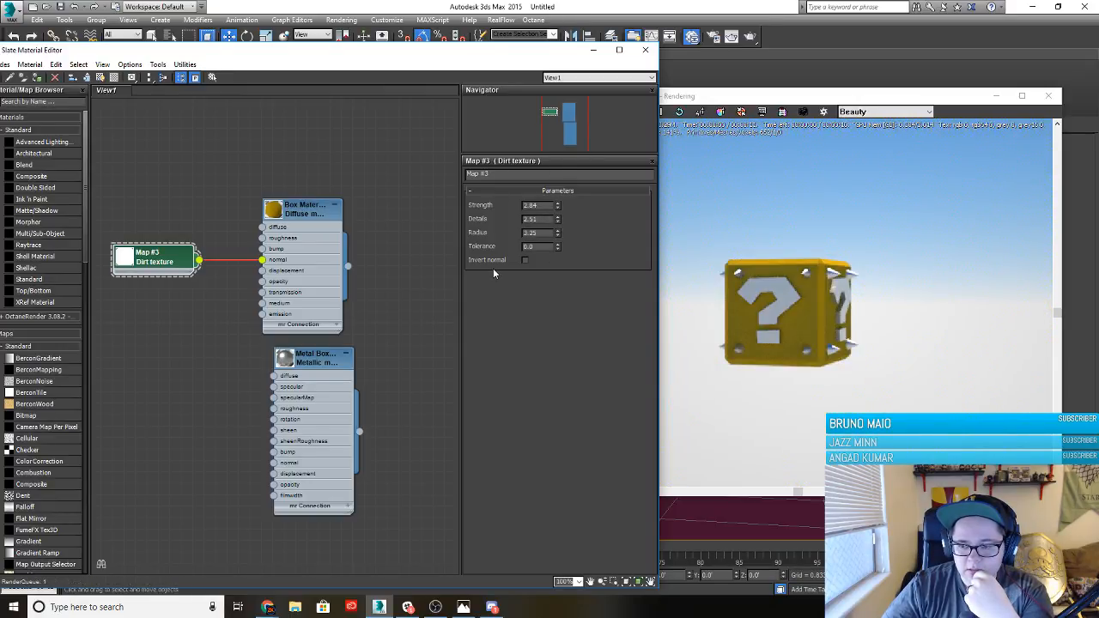
{"action": "left_click_drag", "start_coordinate": [558, 247], "coordinate": [567, 121]}
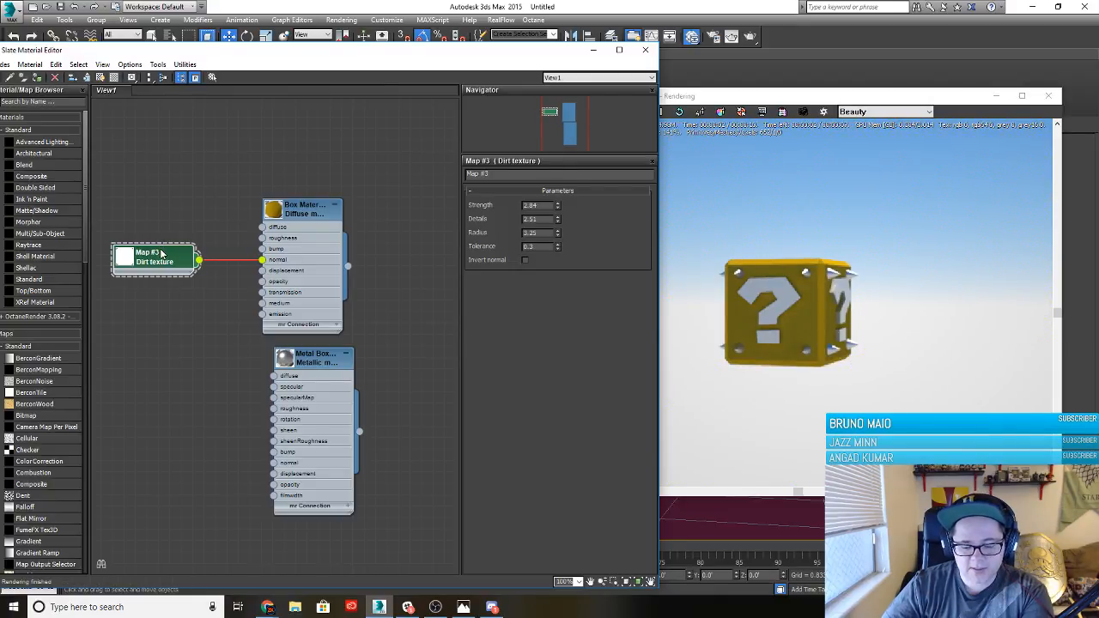
{"action": "key", "text": "Delete"}
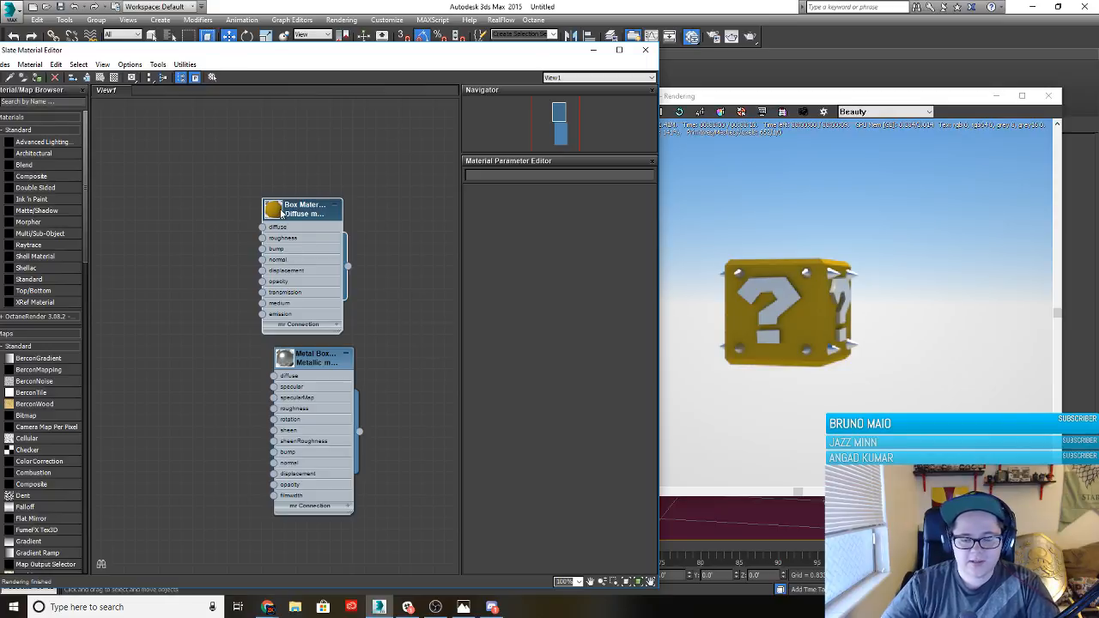
Try an OctaneRender Add texture as the normal input of Box Materials and open its parameters
{"action": "double_click", "coordinate": [281, 212]}
{"action": "left_click", "coordinate": [554, 245]}
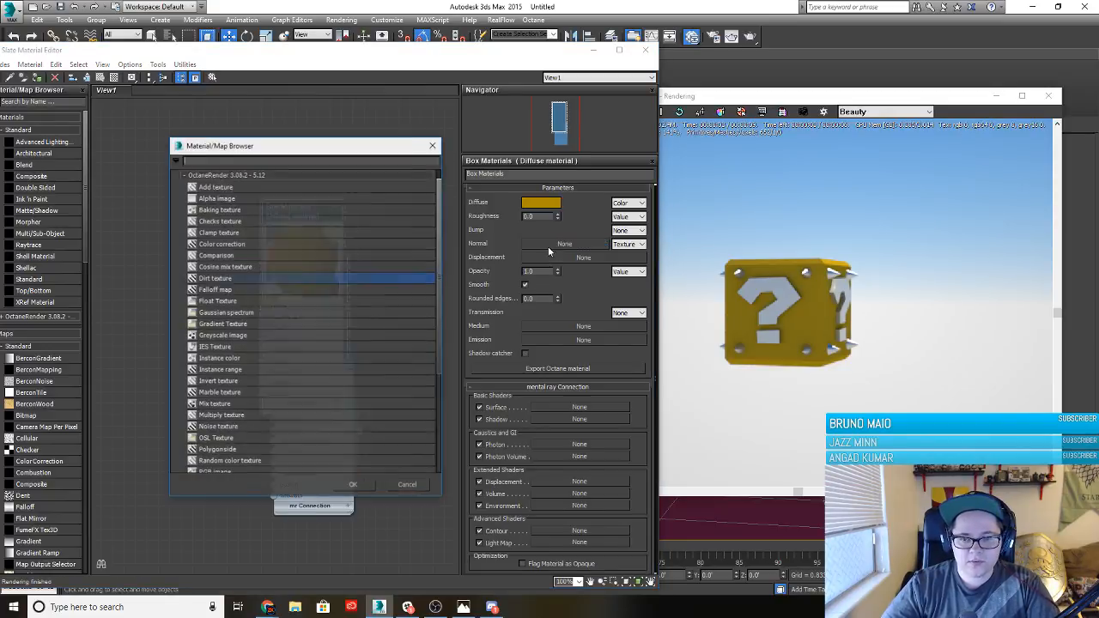
{"action": "left_click", "coordinate": [228, 201]}
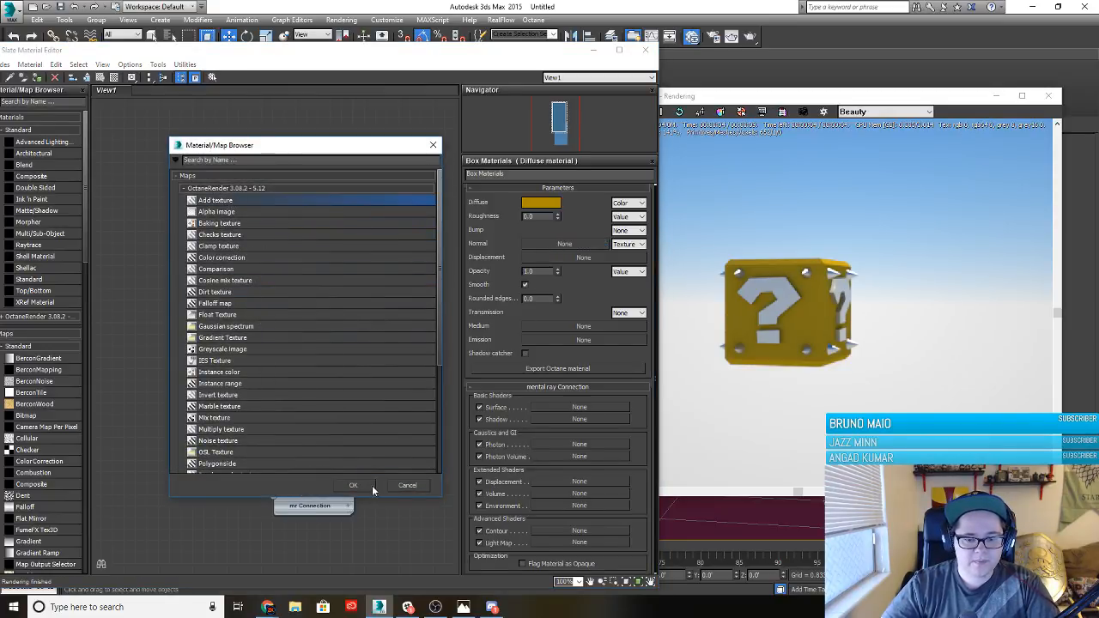
{"action": "left_click", "coordinate": [371, 485]}
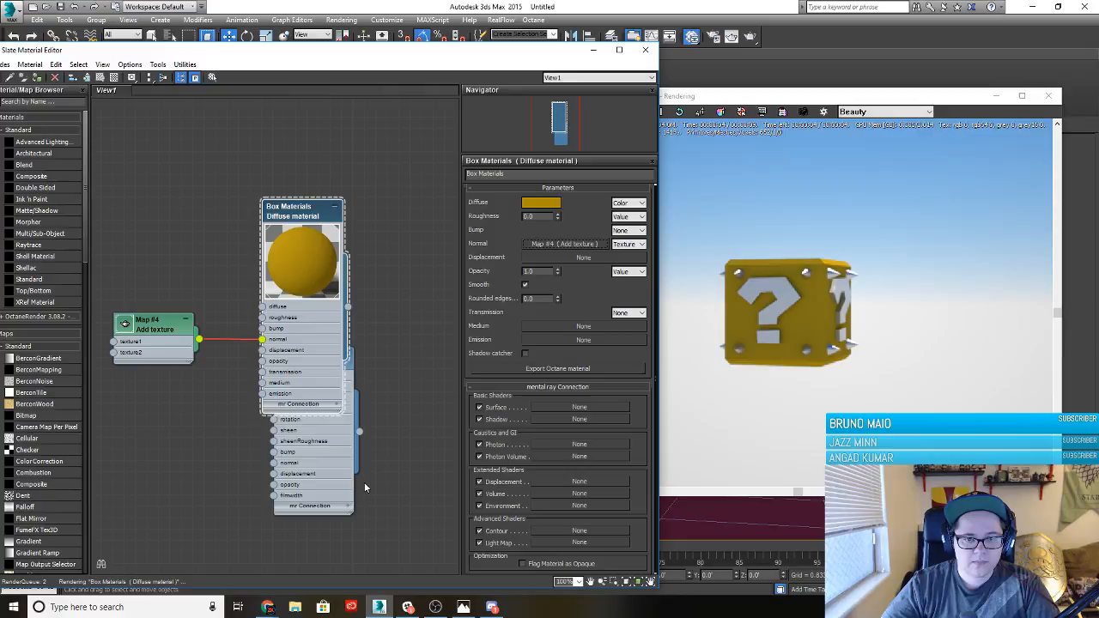
{"action": "double_click", "coordinate": [167, 325]}
{"action": "middle_click_drag", "start_coordinate": [167, 258], "coordinate": [294, 255]}
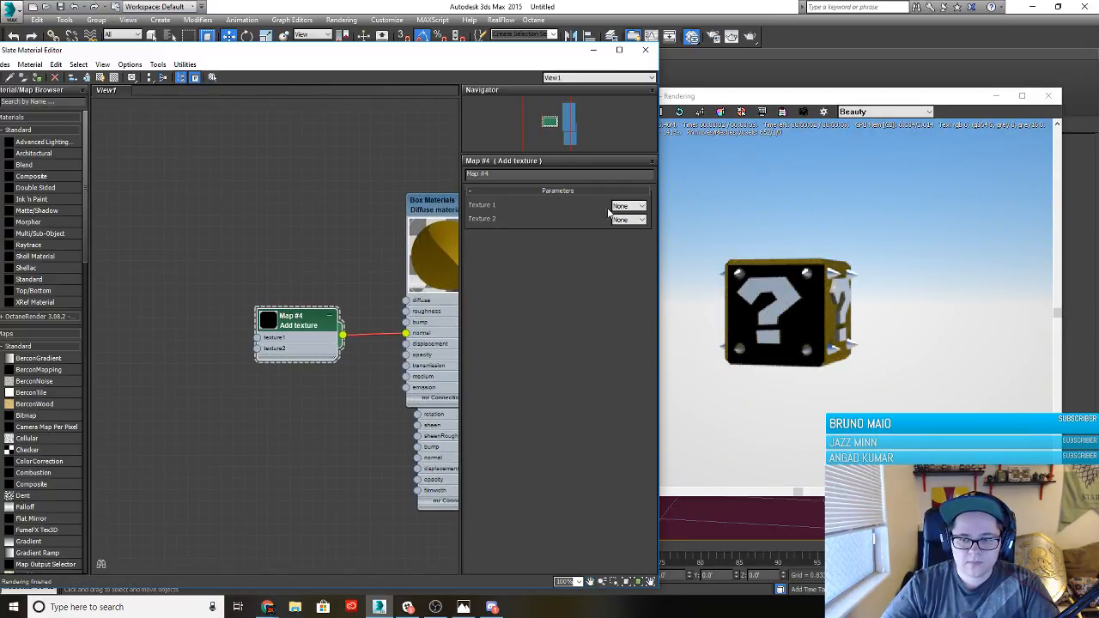
Set the Add texture's Texture 1 type to Texture and browse the available maps for it
{"action": "left_click", "coordinate": [628, 206]}
{"action": "left_click", "coordinate": [624, 231]}
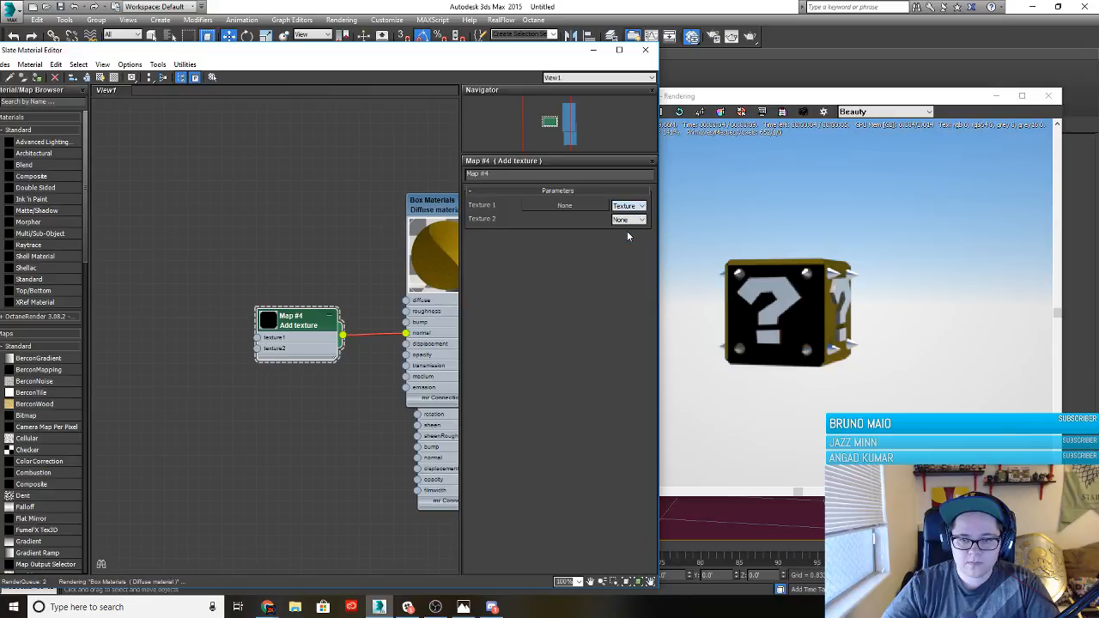
{"action": "left_click", "coordinate": [549, 207]}
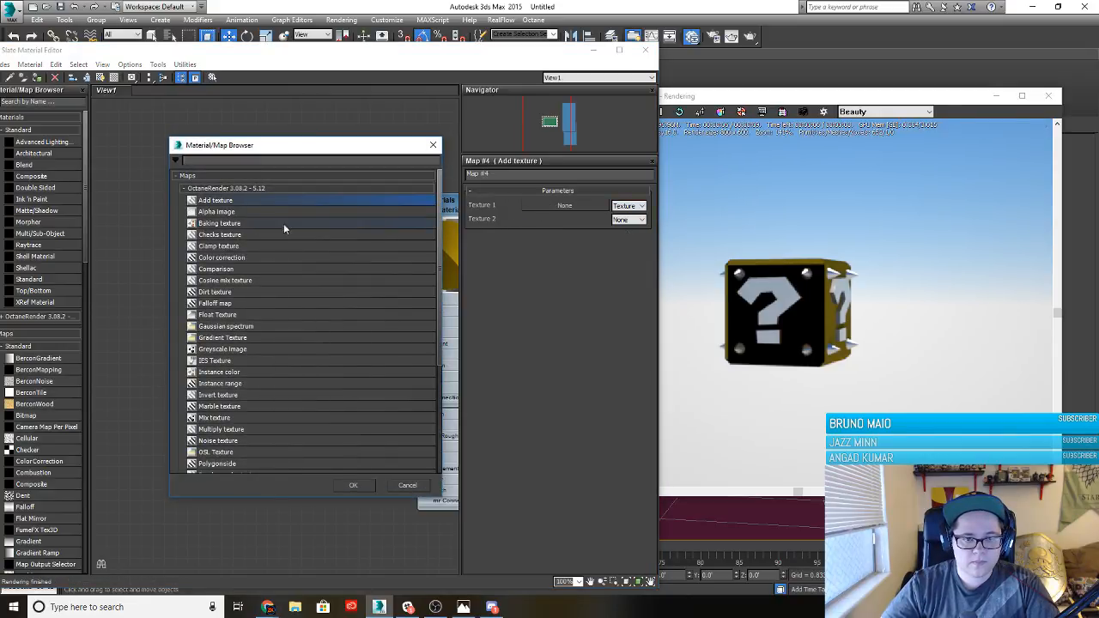
{"action": "left_click", "coordinate": [174, 177]}
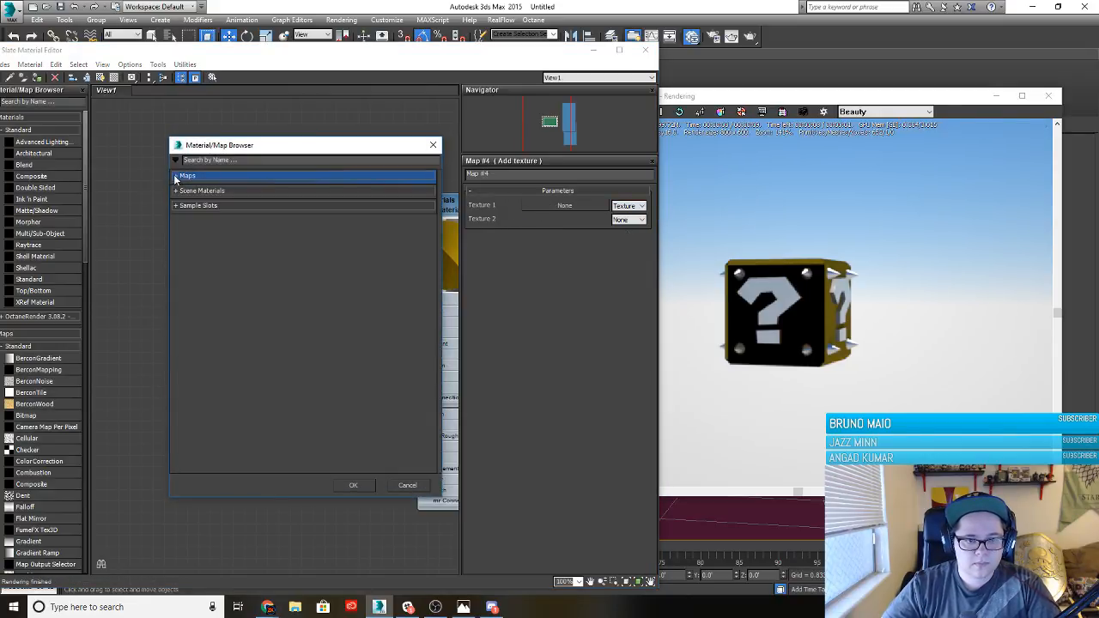
{"action": "left_click", "coordinate": [174, 205]}
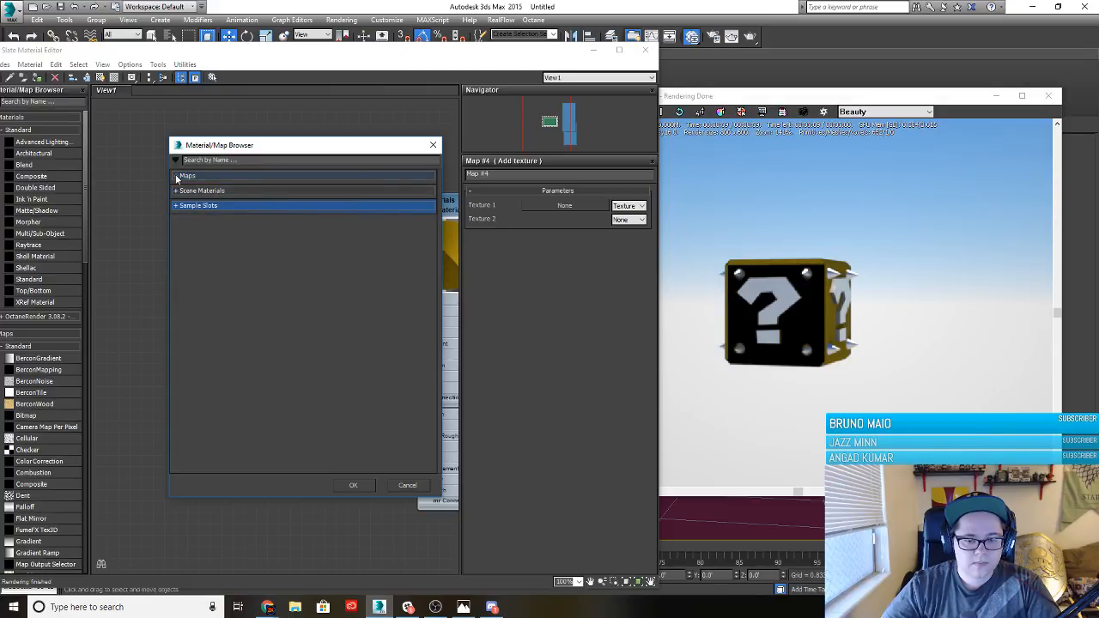
{"action": "left_click", "coordinate": [176, 177]}
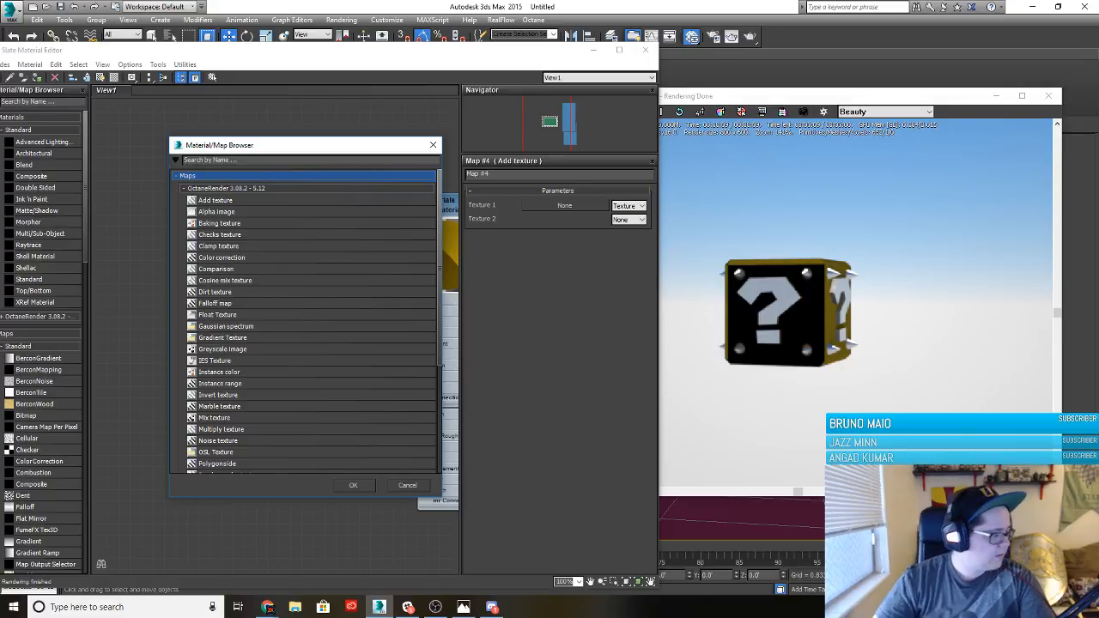
Open a File Explorer window, close the map browser, and start adding a standard Bitmap map to the node graph
{"action": "key", "text": "super+e"}
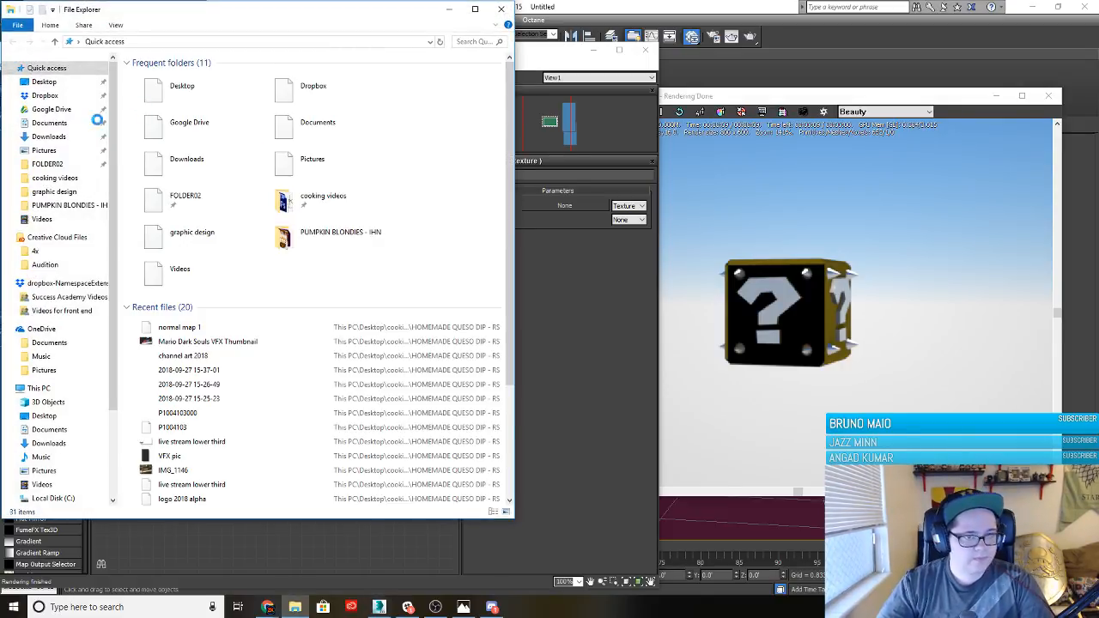
{"action": "left_click_drag", "start_coordinate": [229, 12], "coordinate": [0, 76]}
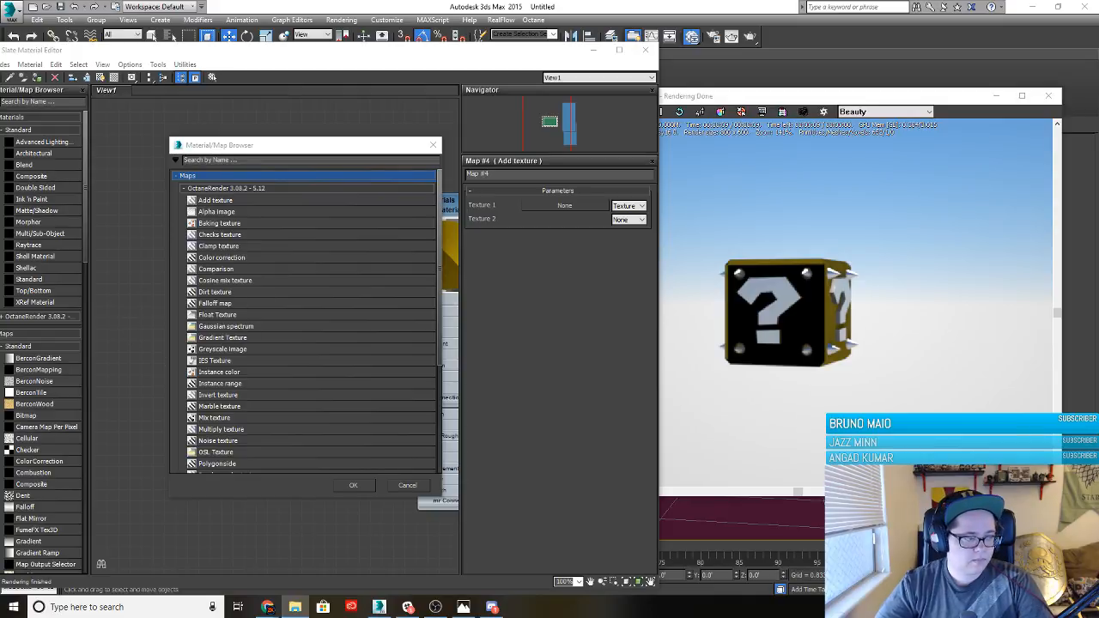
{"action": "right_click", "coordinate": [239, 244]}
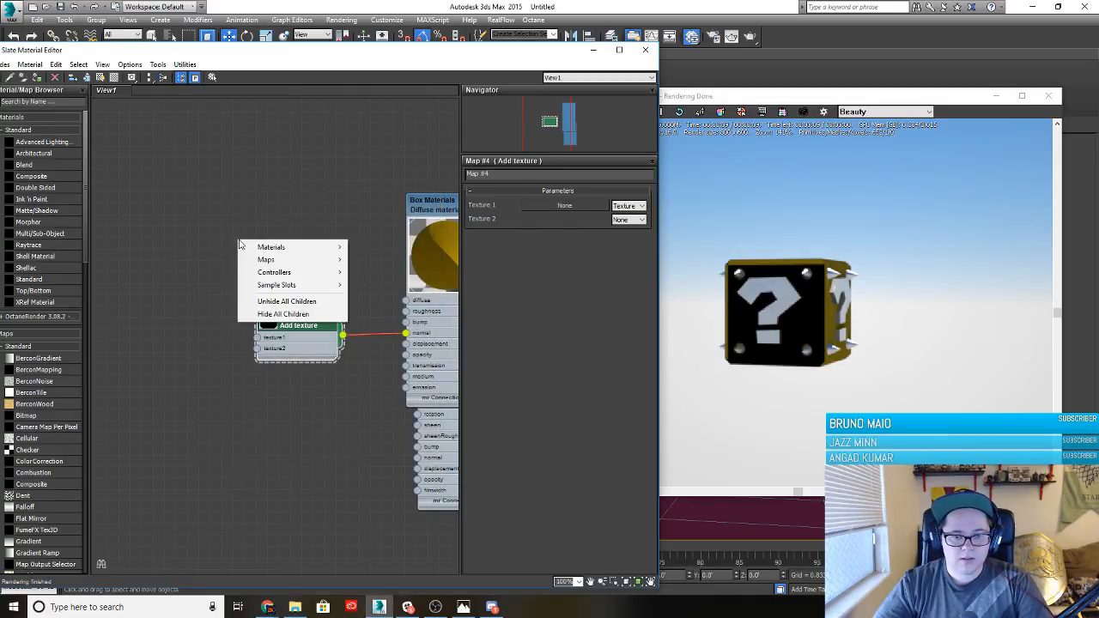
{"action": "mouse_move", "coordinate": [275, 247]}
{"action": "mouse_move", "coordinate": [425, 253]}
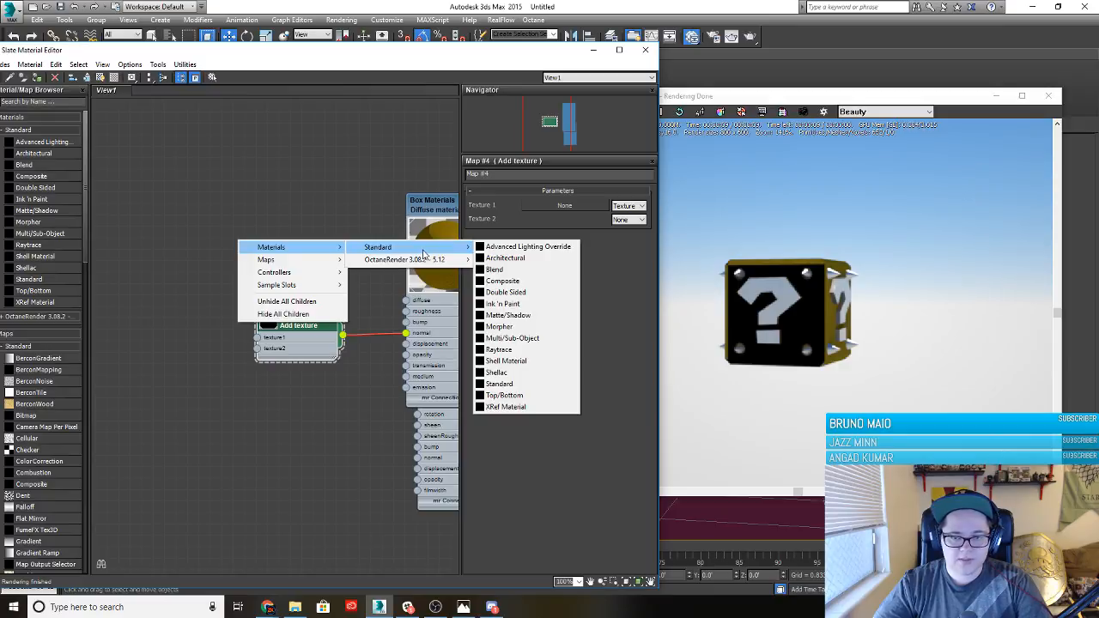
{"action": "mouse_move", "coordinate": [324, 259]}
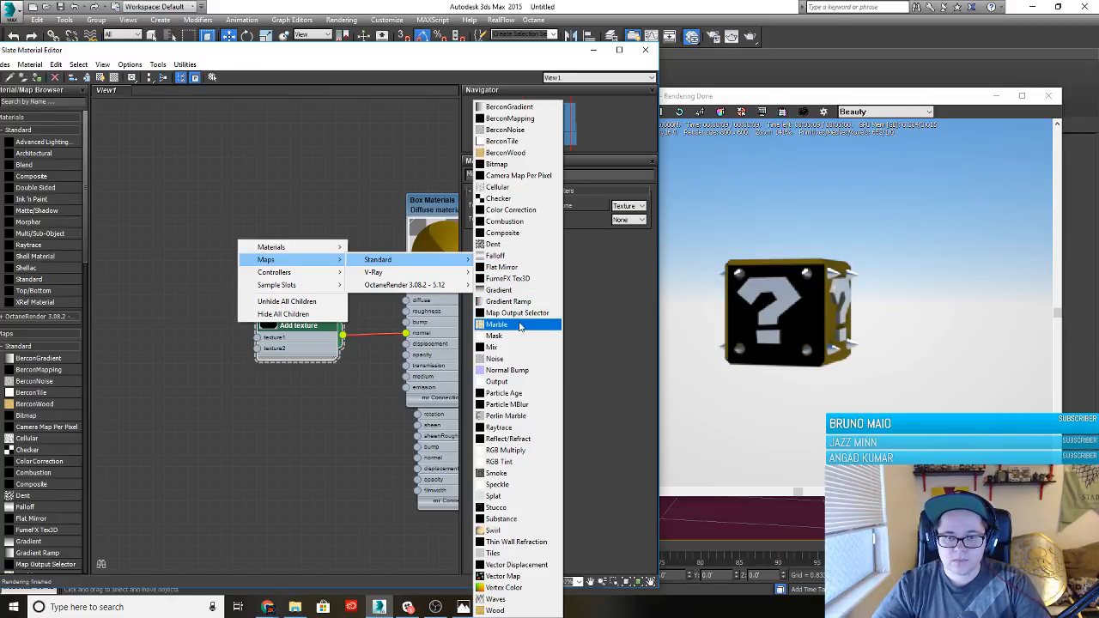
{"action": "left_click", "coordinate": [498, 164]}
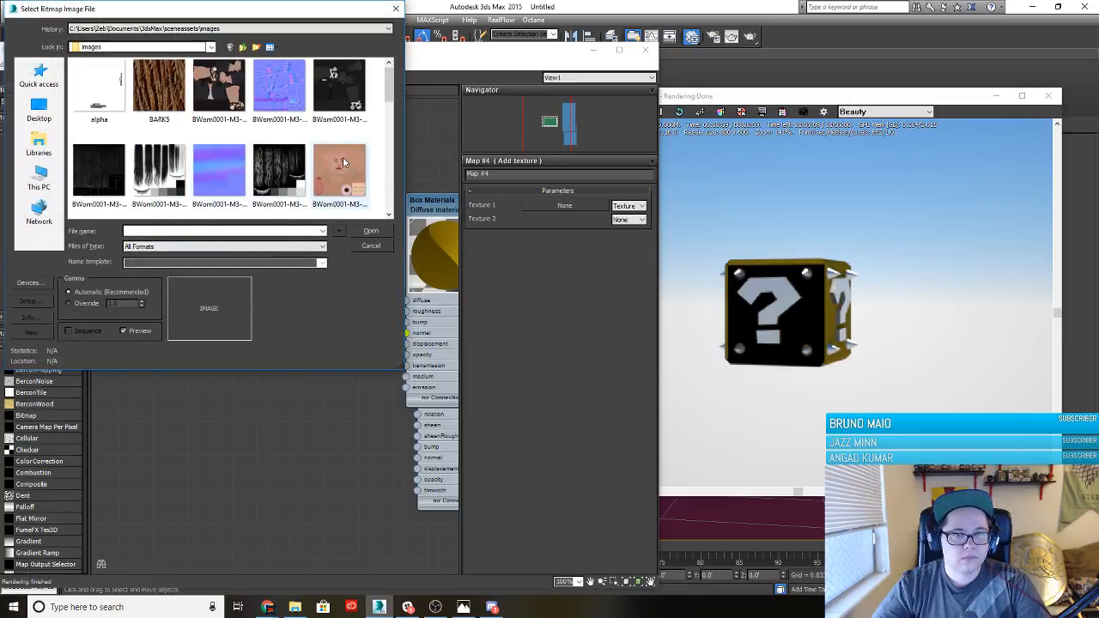
Load the image "normal map 1" from the Super Mario Dark Souls folder under Videos into the new Bitmap map
{"action": "left_click", "coordinate": [51, 105]}
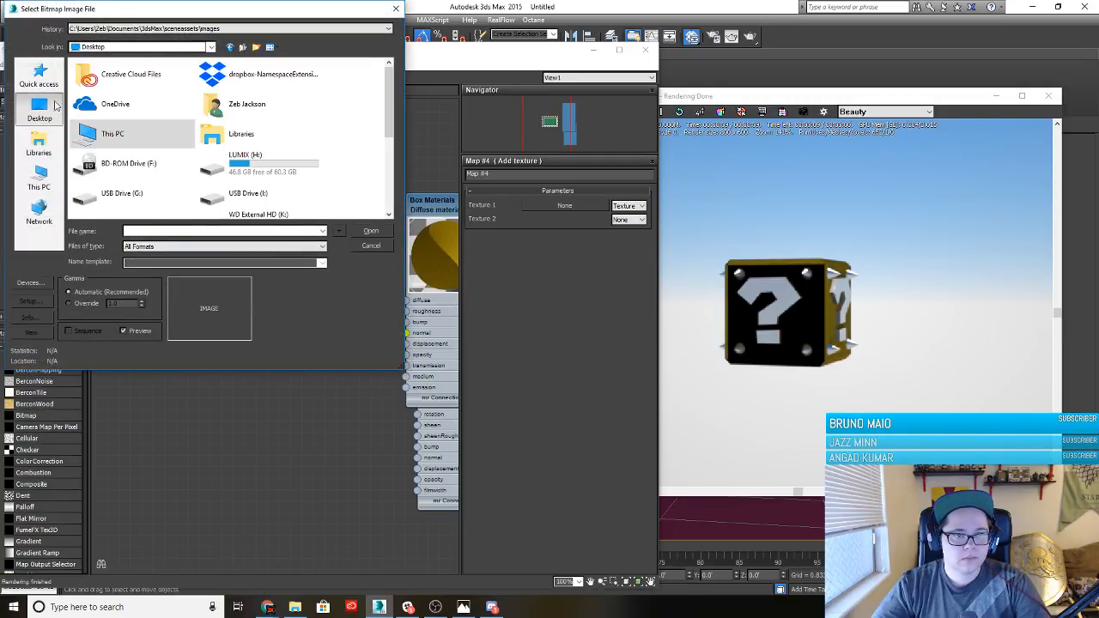
{"action": "scroll", "coordinate": [279, 172], "scroll_direction": "down", "scroll_amount": 4}
{"action": "double_click", "coordinate": [240, 149]}
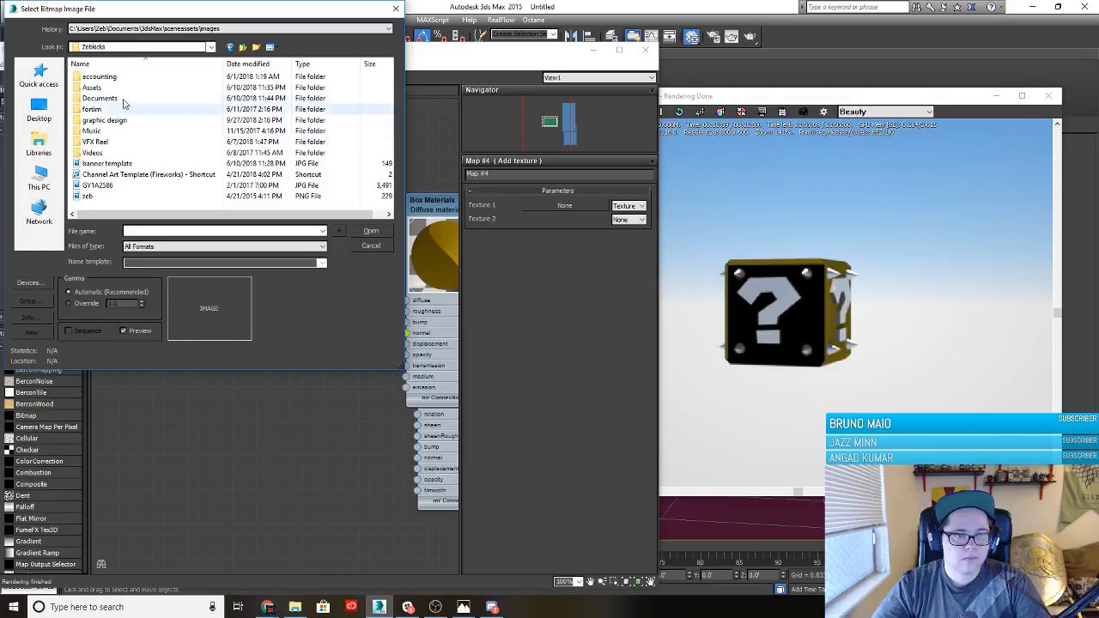
{"action": "double_click", "coordinate": [113, 153]}
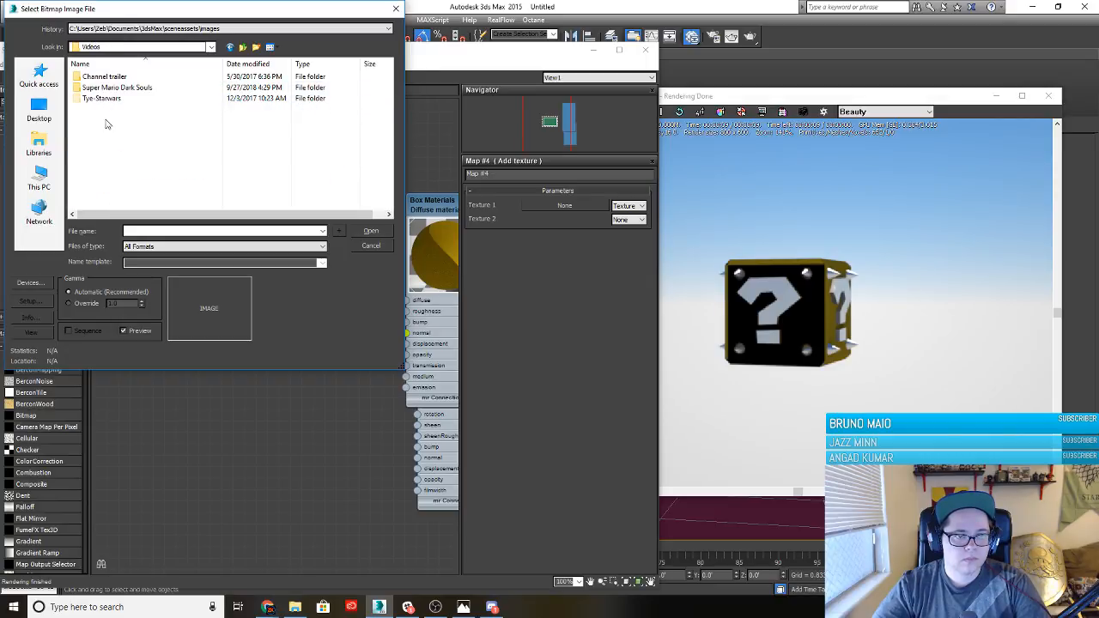
{"action": "double_click", "coordinate": [170, 89]}
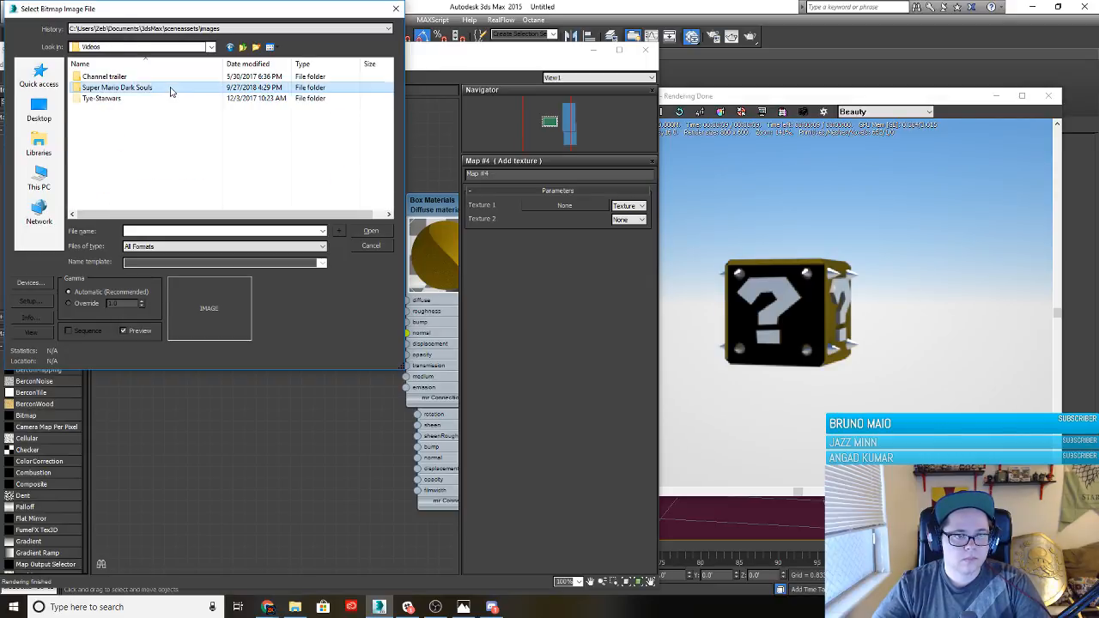
{"action": "left_click", "coordinate": [298, 96]}
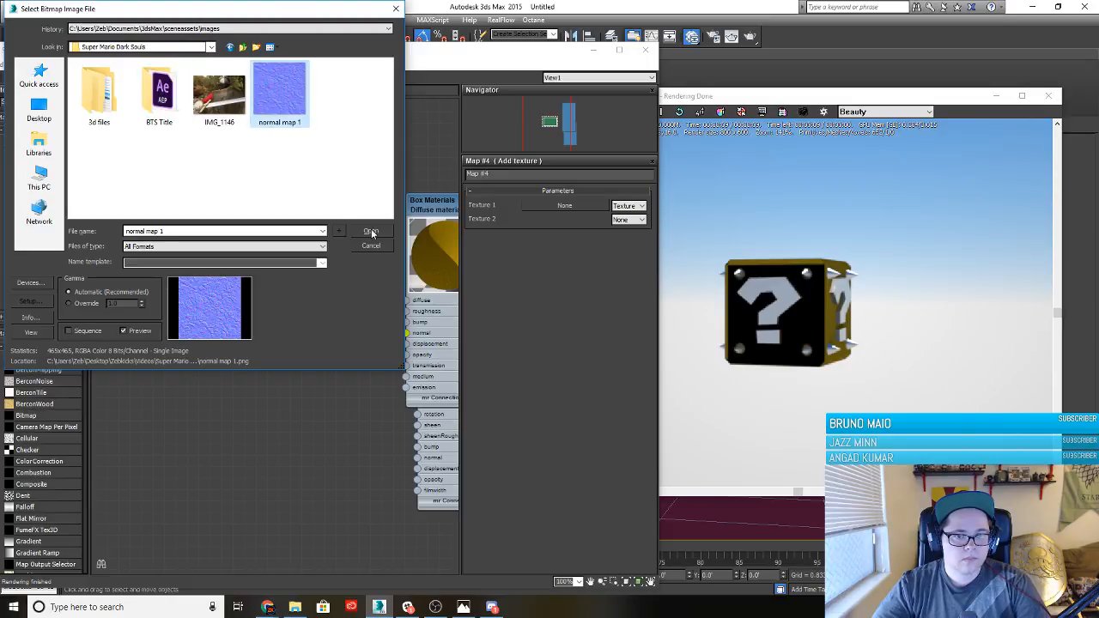
{"action": "left_click", "coordinate": [371, 231]}
{"action": "middle_click_drag", "start_coordinate": [219, 221], "coordinate": [210, 260]}
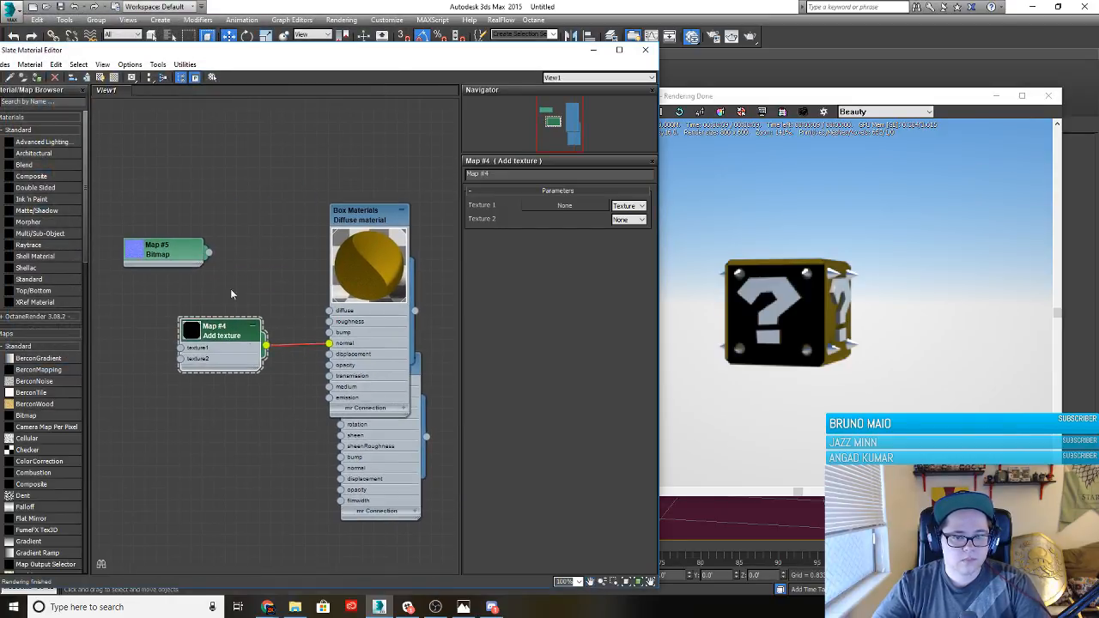
Move the Box Materials node clear of the metallic material node and delete the Add texture node
{"action": "left_click_drag", "start_coordinate": [224, 344], "coordinate": [212, 331]}
{"action": "left_click_drag", "start_coordinate": [367, 216], "coordinate": [365, 139]}
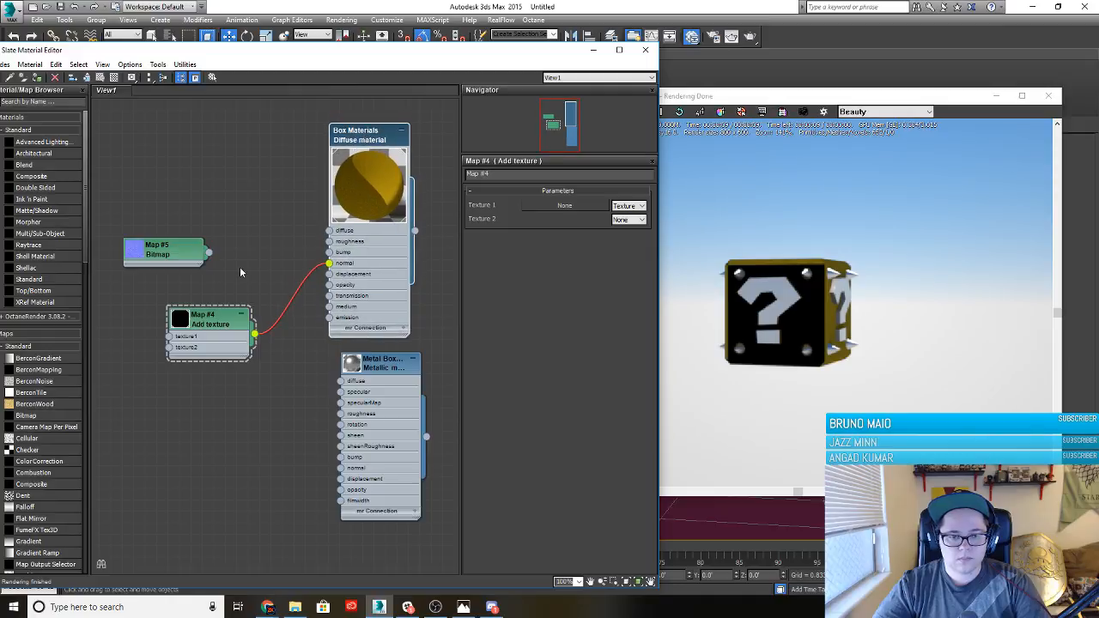
{"action": "left_click", "coordinate": [187, 315]}
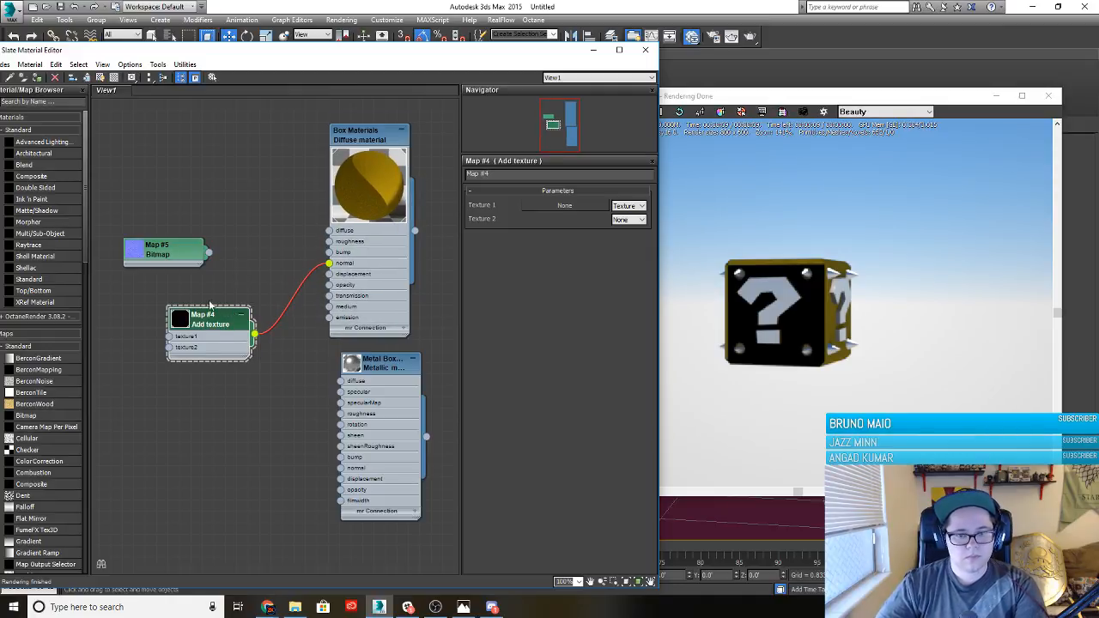
{"action": "key", "text": "Delete"}
Try to wire the Bitmap into the normal input of Box Materials, choosing Add texture as the connecting map
{"action": "left_click_drag", "start_coordinate": [211, 258], "coordinate": [326, 268]}
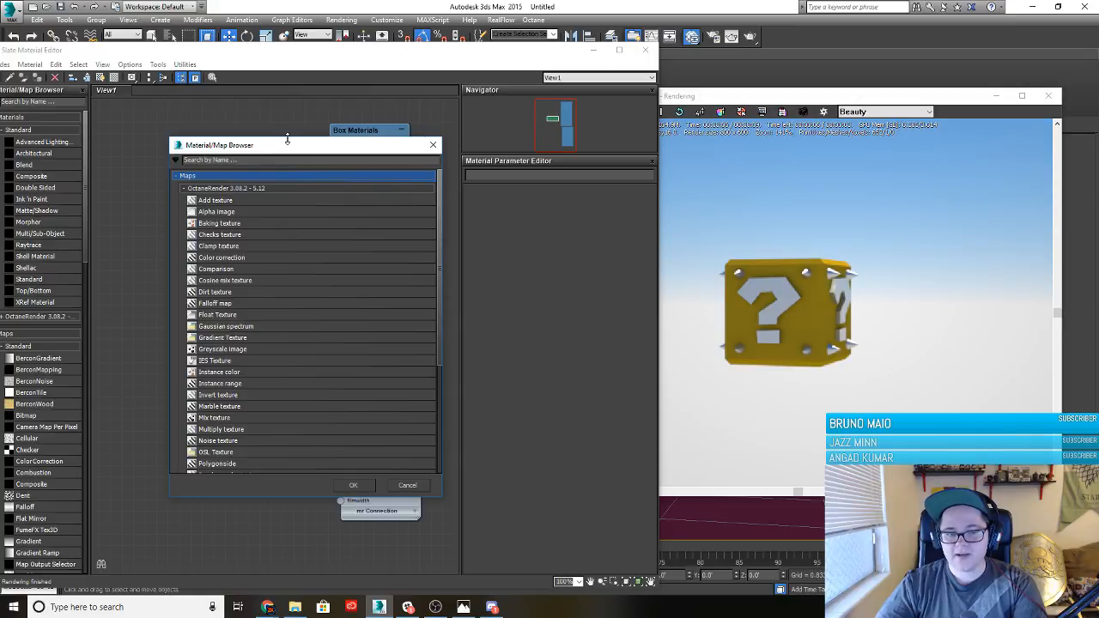
{"action": "left_click", "coordinate": [200, 200]}
{"action": "left_click", "coordinate": [353, 485]}
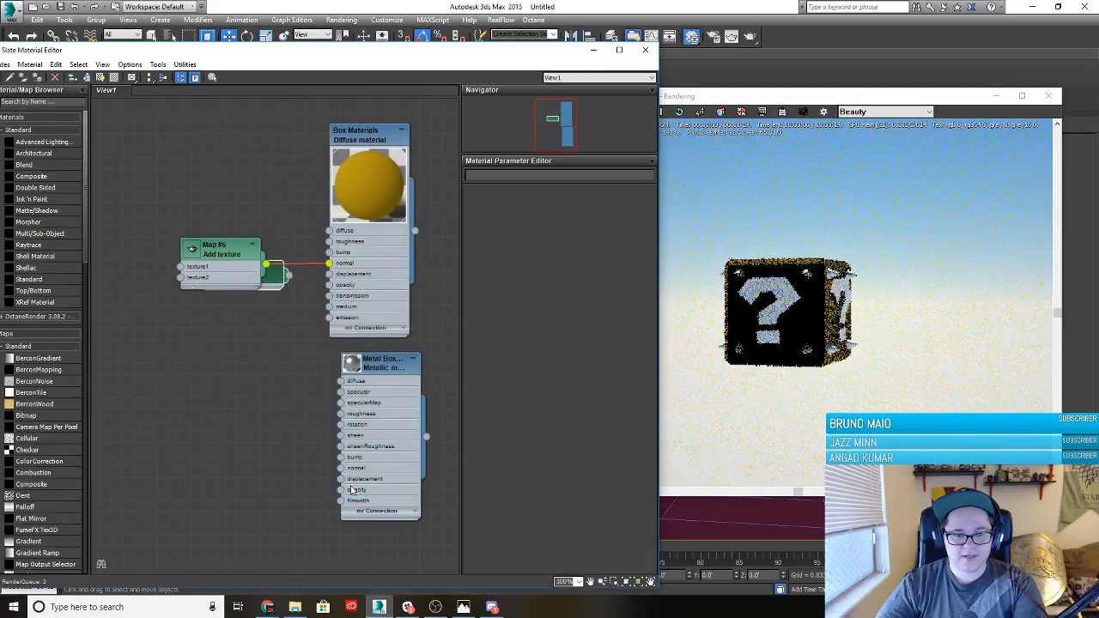
{"action": "left_click_drag", "start_coordinate": [90, 279], "coordinate": [161, 237]}
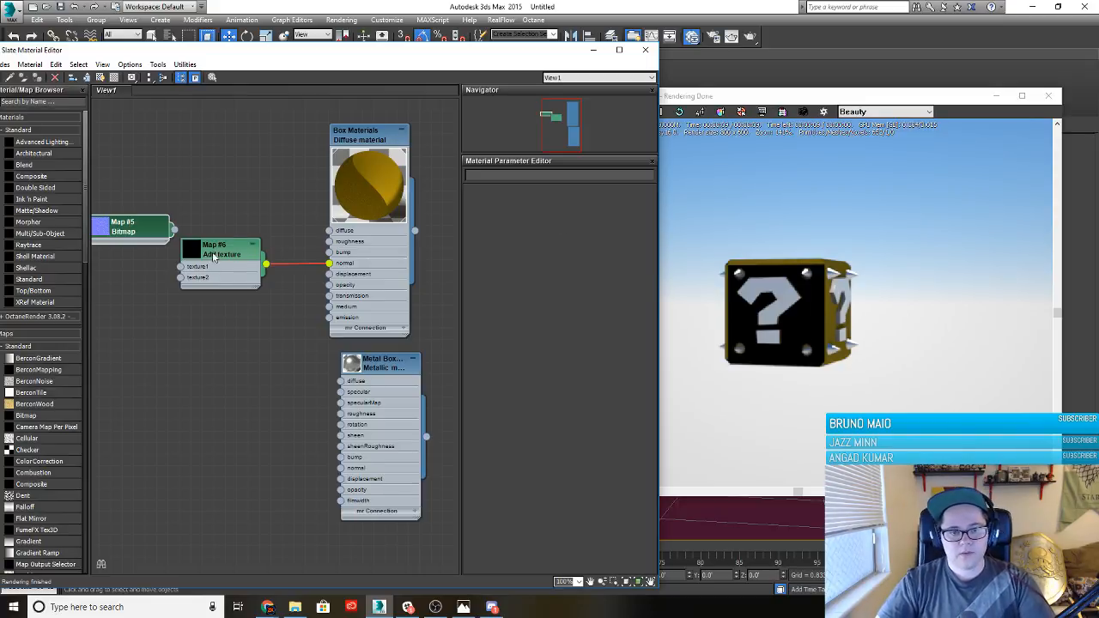
Delete the second Add texture node and the normal map's Bitmap node
{"action": "left_click", "coordinate": [213, 256]}
{"action": "key", "text": "Delete"}
{"action": "left_click", "coordinate": [132, 239]}
{"action": "key", "text": "Delete"}
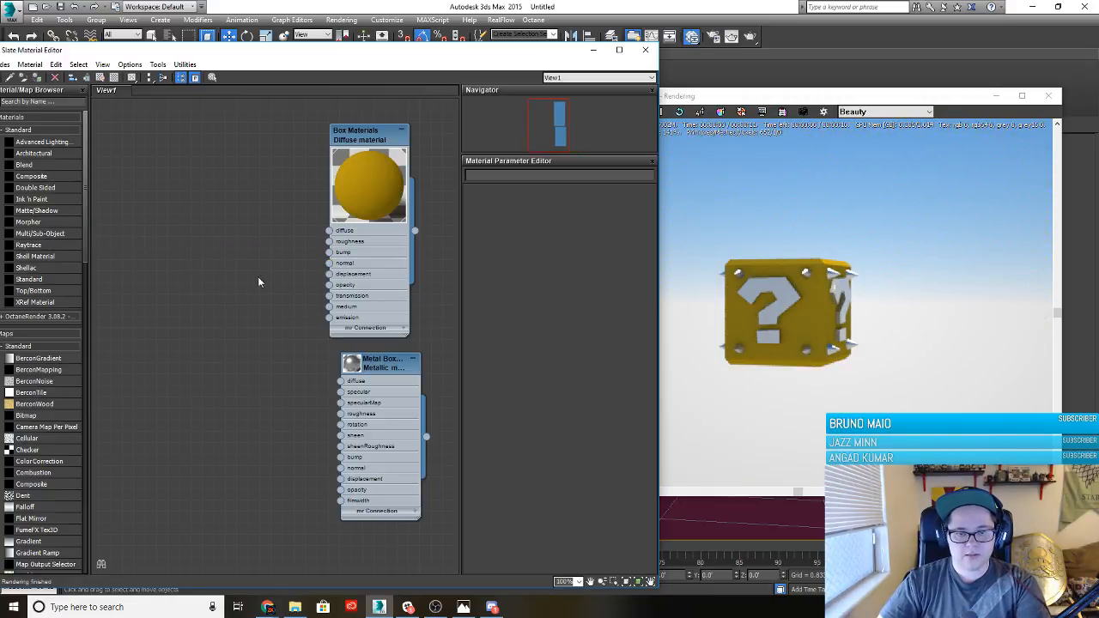
Assign an OctaneRender RGB image texture to the normal input of Box Materials and open the RGB image's parameters
{"action": "left_click", "coordinate": [354, 139]}
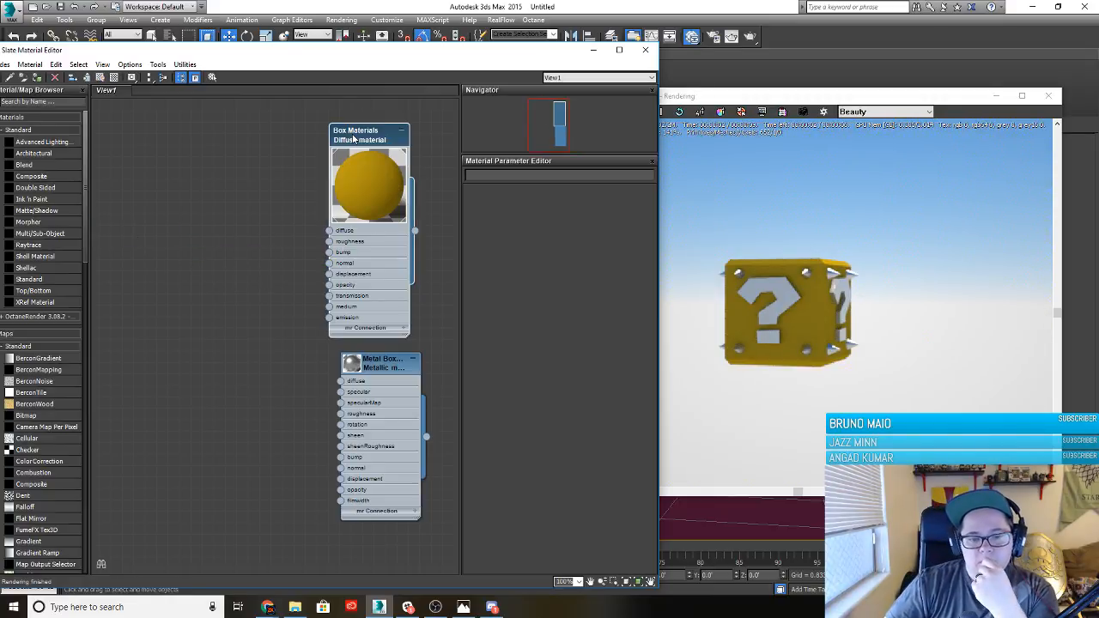
{"action": "double_click", "coordinate": [351, 144]}
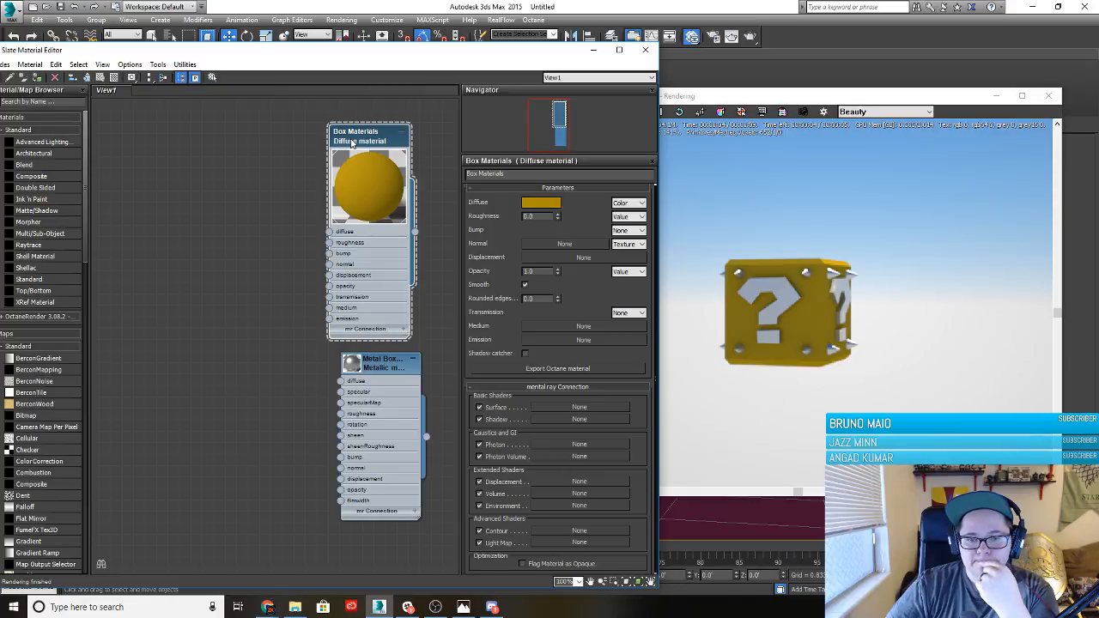
{"action": "left_click", "coordinate": [565, 244]}
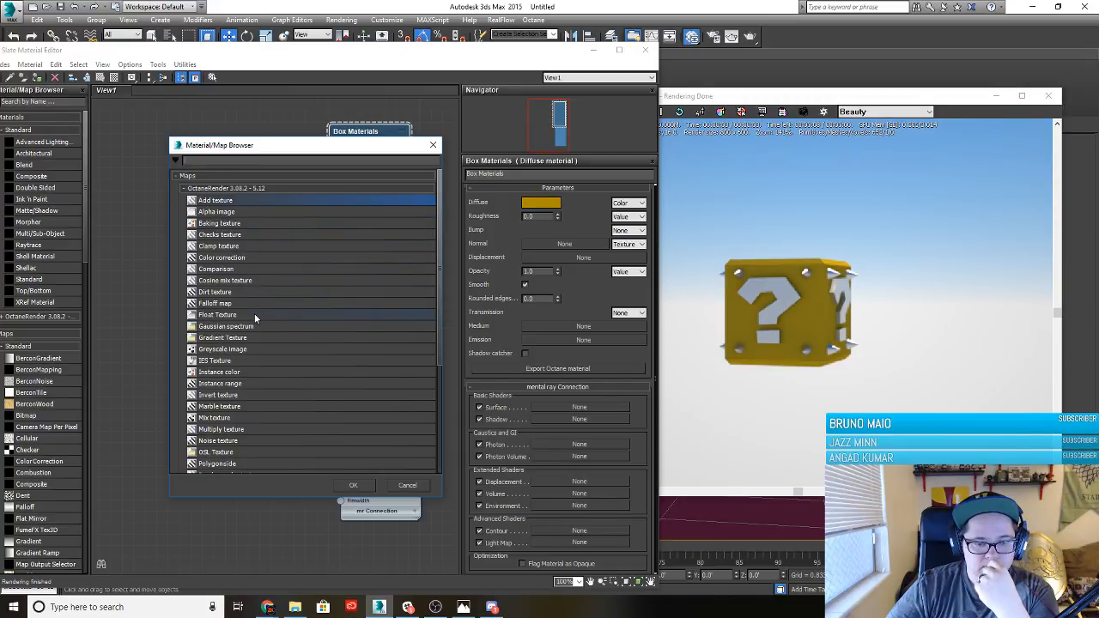
{"action": "scroll", "coordinate": [255, 314], "scroll_direction": "down", "scroll_amount": 3}
{"action": "scroll", "coordinate": [255, 320], "scroll_direction": "down", "scroll_amount": 3}
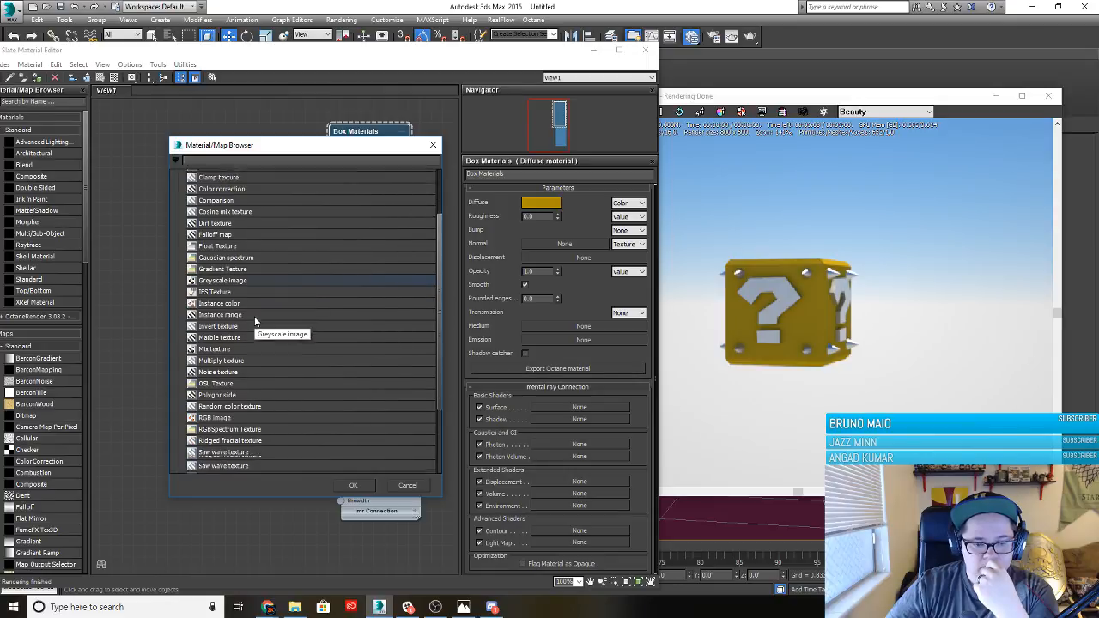
{"action": "scroll", "coordinate": [259, 325], "scroll_direction": "down", "scroll_amount": 1}
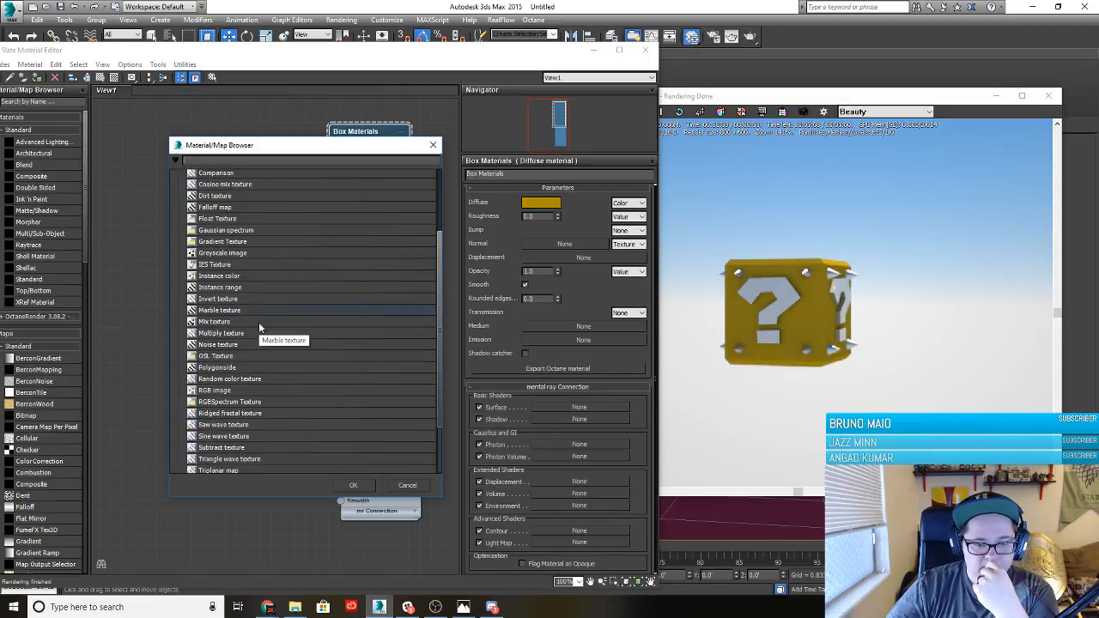
{"action": "left_click", "coordinate": [247, 392]}
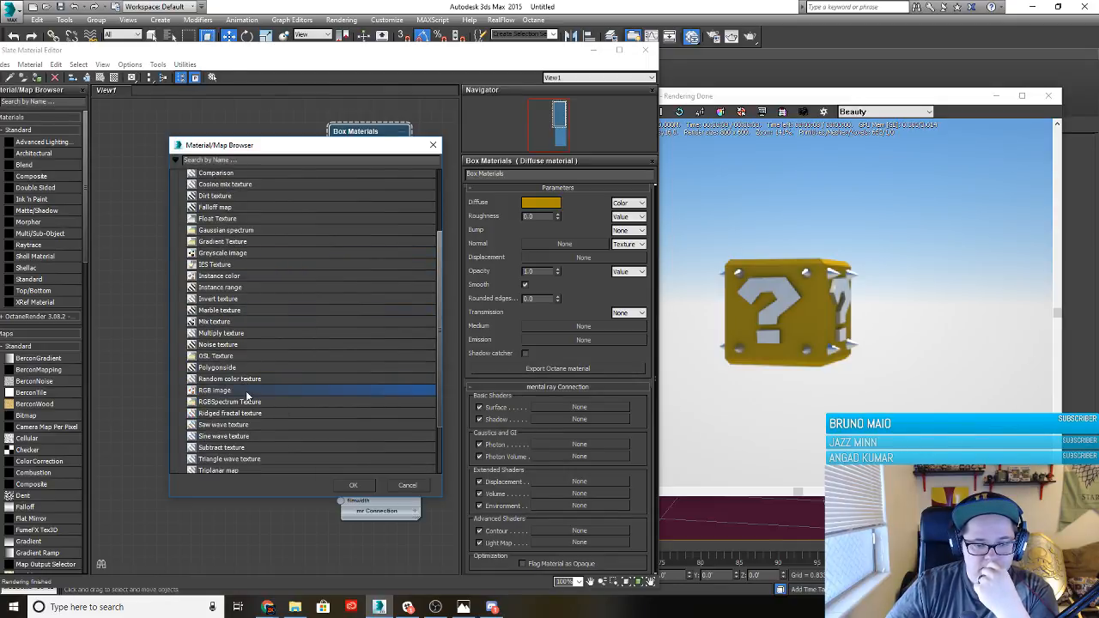
{"action": "left_click", "coordinate": [352, 485]}
{"action": "middle_click_drag", "start_coordinate": [184, 337], "coordinate": [271, 387]}
{"action": "left_click", "coordinate": [194, 303]}
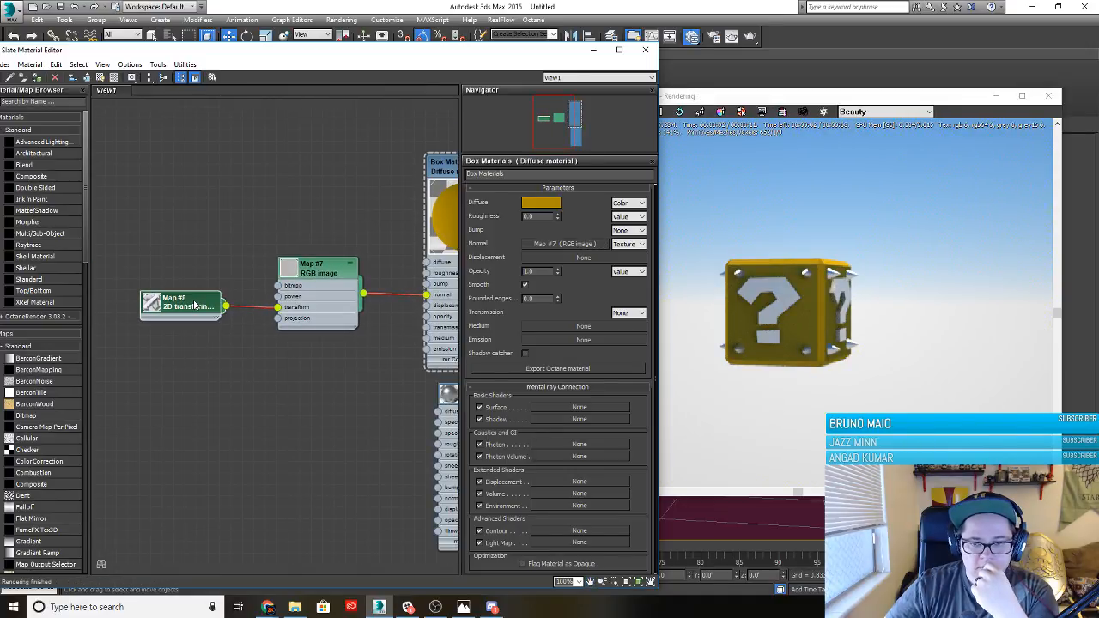
{"action": "left_click", "coordinate": [305, 276]}
{"action": "double_click", "coordinate": [305, 275]}
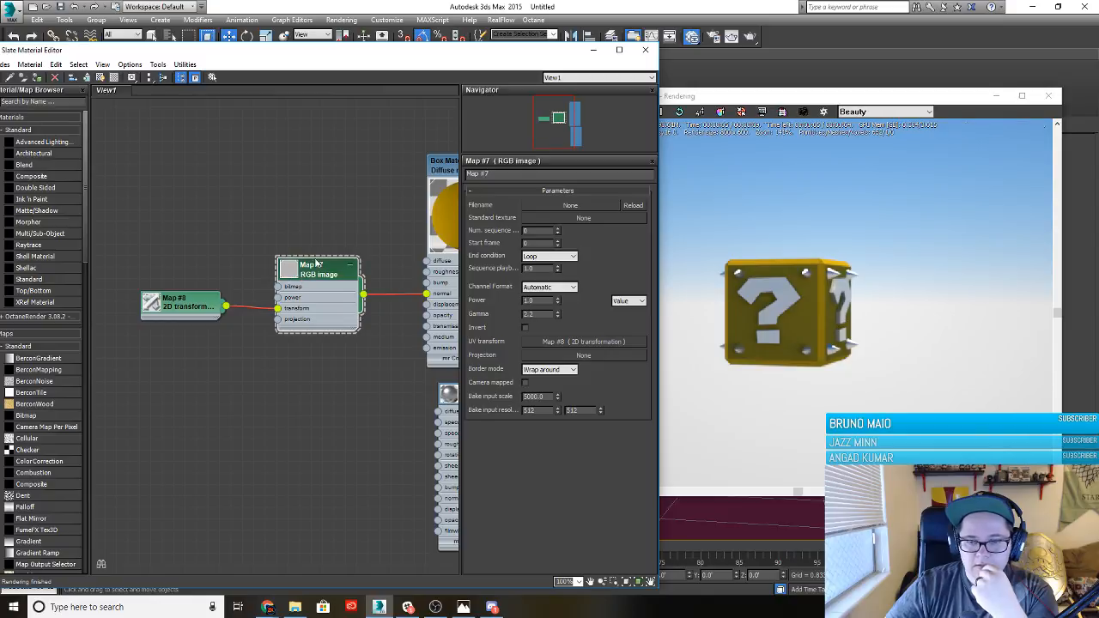
Load the image file normal map 1 into the RGB image node that feeds the normal input of Box Materials
{"action": "left_click", "coordinate": [570, 205]}
{"action": "left_click", "coordinate": [270, 156]}
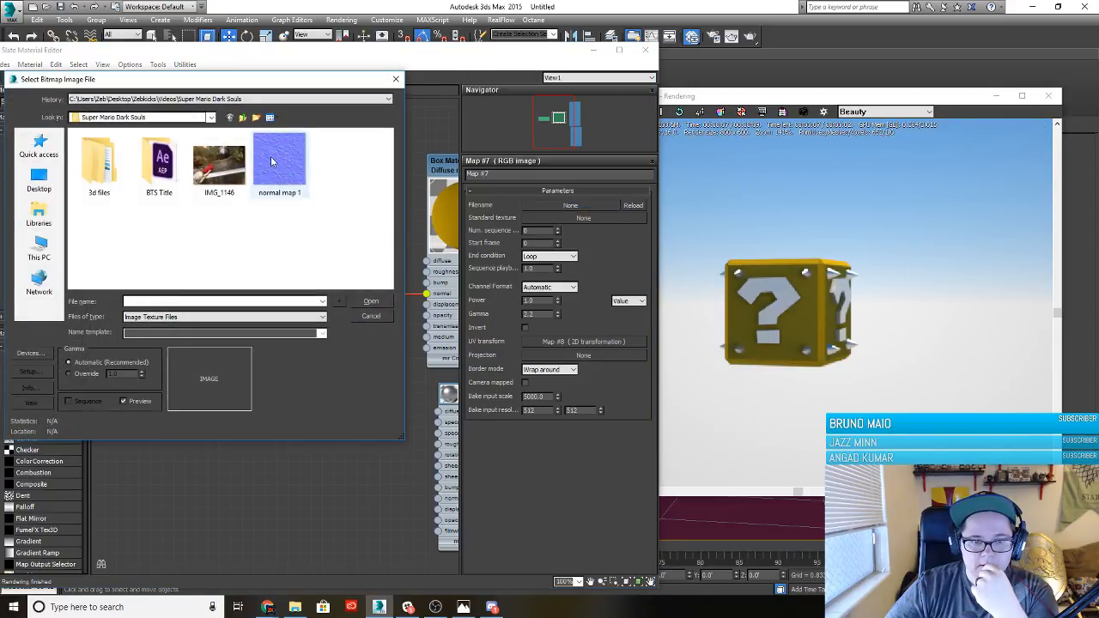
{"action": "left_click", "coordinate": [357, 302]}
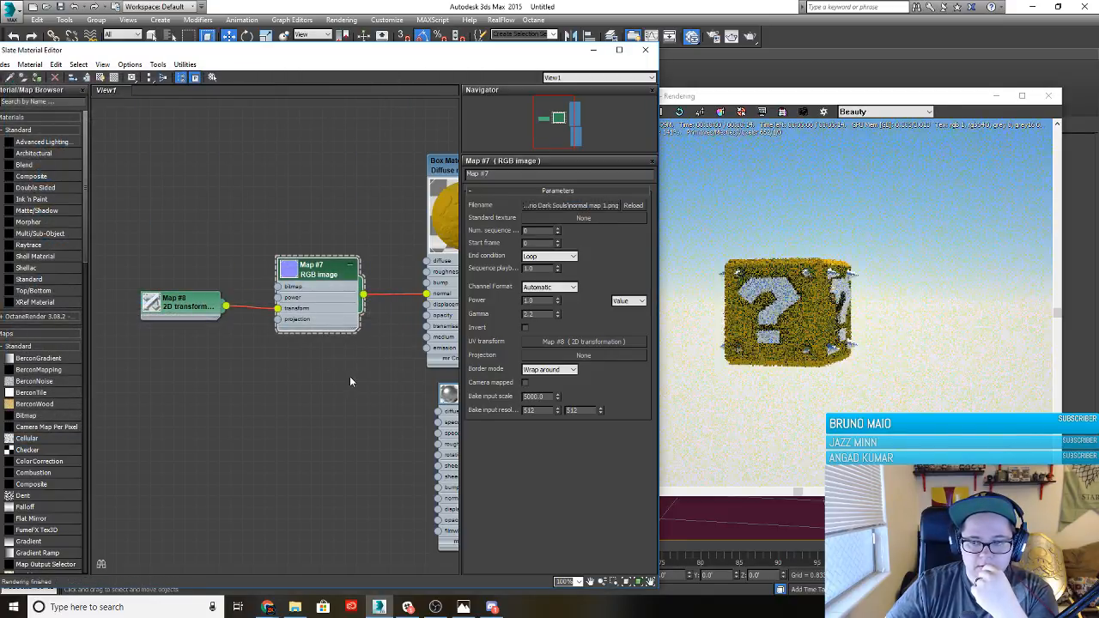
{"action": "middle_click_drag", "start_coordinate": [358, 378], "coordinate": [293, 365]}
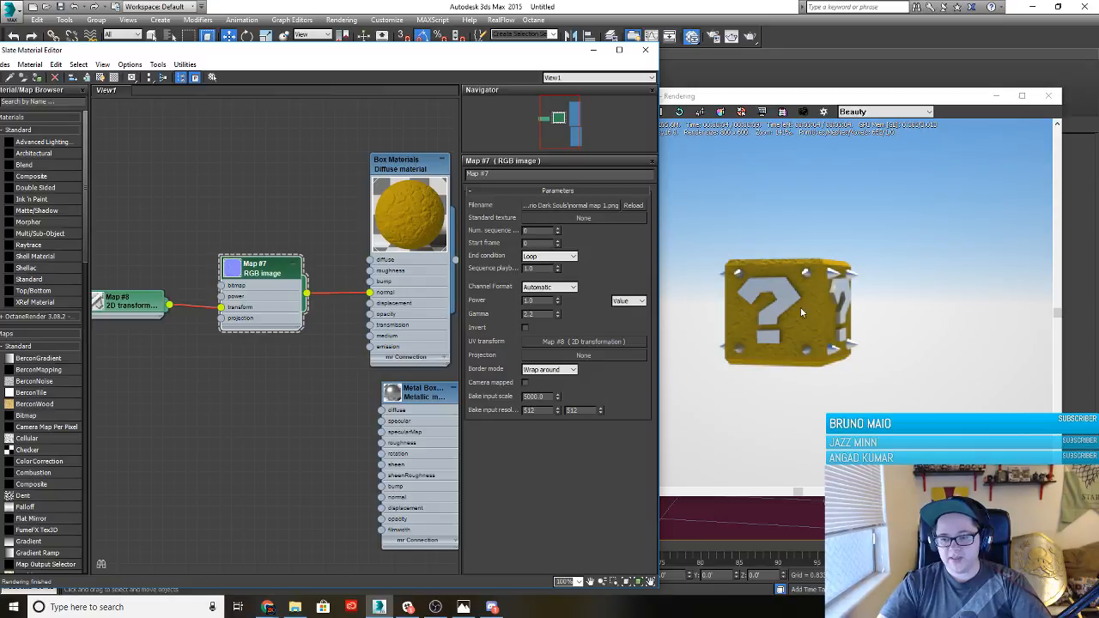
Try a power of 5.0 on the RGB image node and check the box's surface in the render from different sides
{"action": "scroll", "coordinate": [797, 279], "scroll_direction": "down", "scroll_amount": 2}
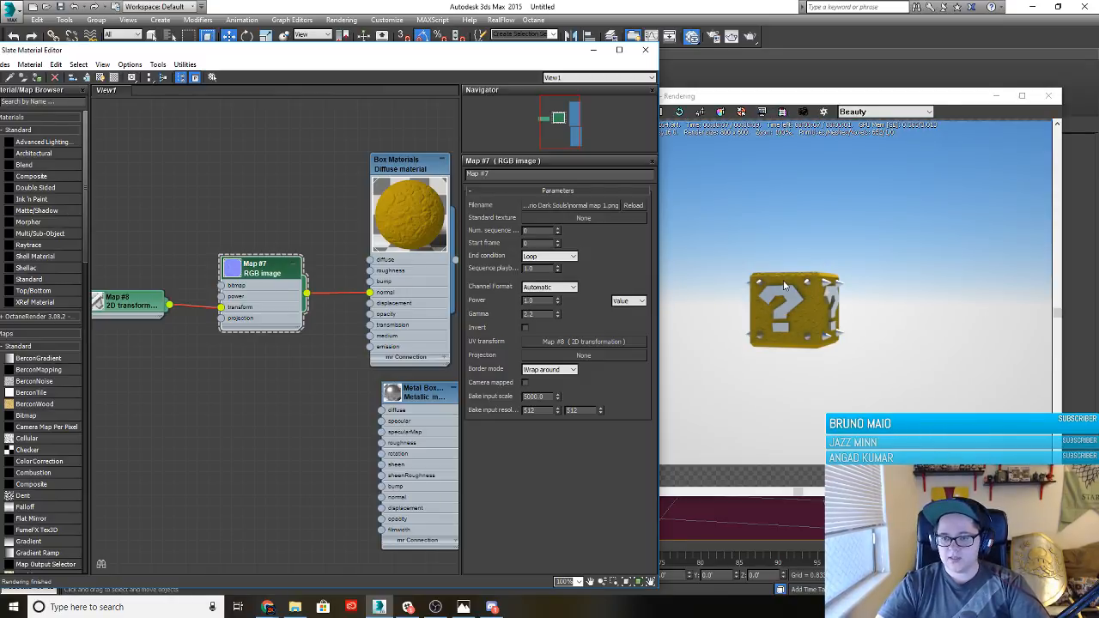
{"action": "scroll", "coordinate": [785, 337], "scroll_direction": "up", "scroll_amount": 1}
{"action": "scroll", "coordinate": [794, 338], "scroll_direction": "down", "scroll_amount": 1}
{"action": "left_click_drag", "start_coordinate": [811, 352], "coordinate": [808, 352]}
{"action": "middle_click_drag", "start_coordinate": [752, 522], "coordinate": [699, 513], "text": "alt"}
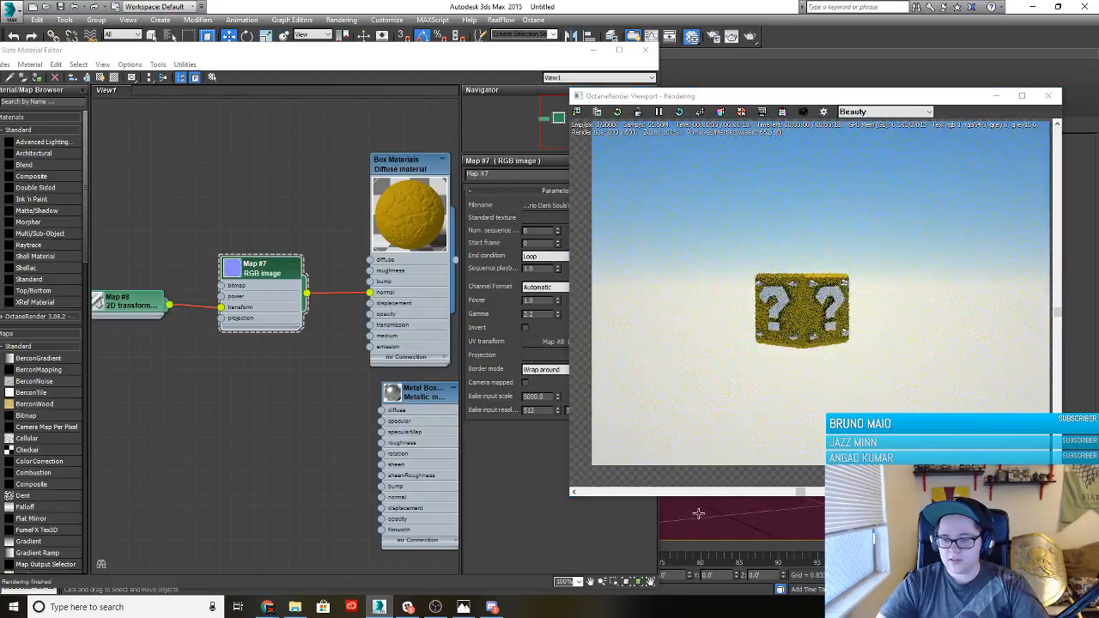
{"action": "scroll", "coordinate": [810, 336], "scroll_direction": "up", "scroll_amount": 2}
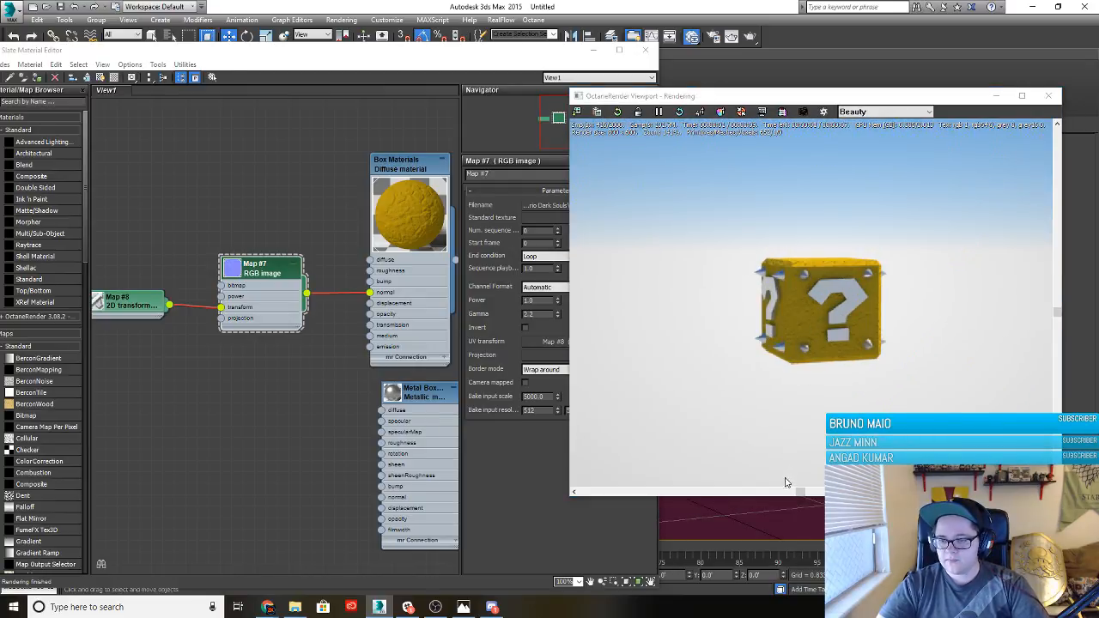
{"action": "left_click", "coordinate": [256, 273]}
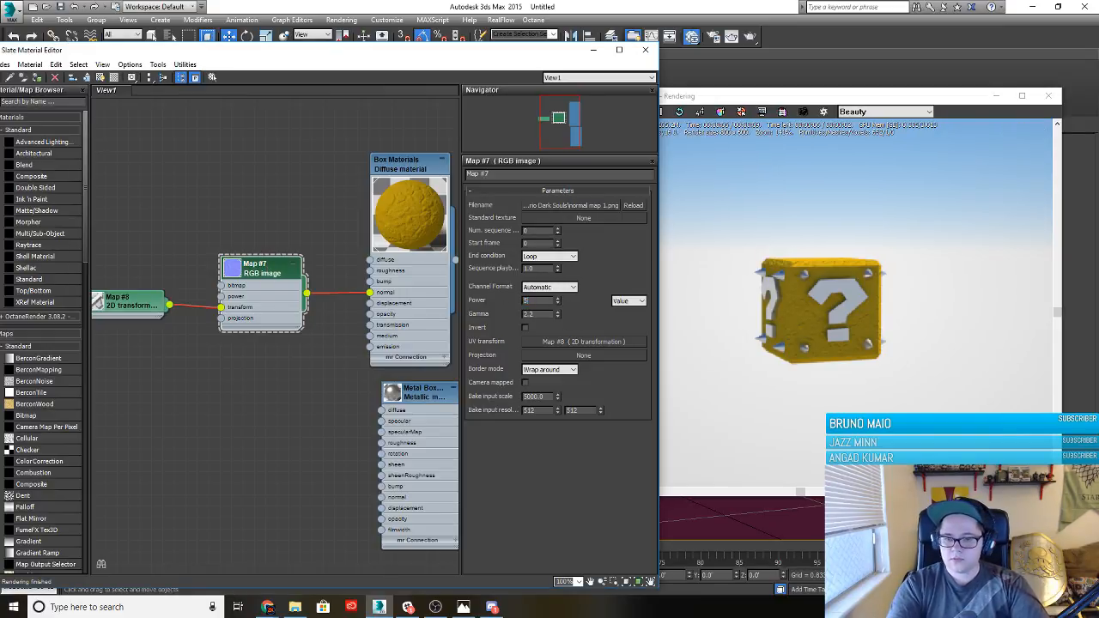
{"action": "key", "text": "Return"}
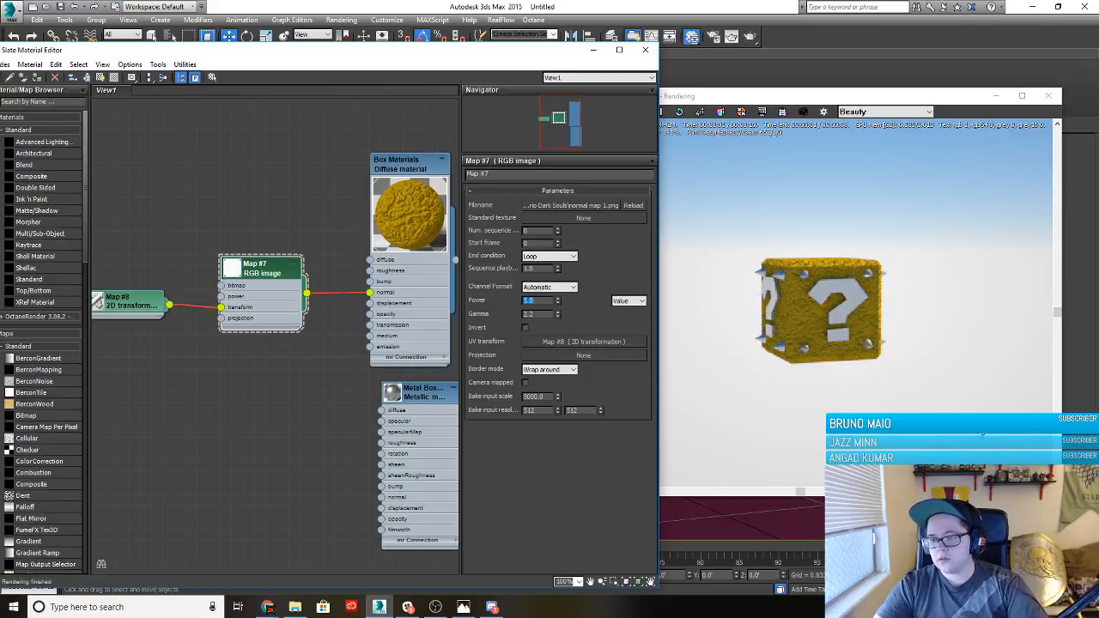
{"action": "middle_click_drag", "start_coordinate": [771, 509], "coordinate": [684, 505], "text": "alt"}
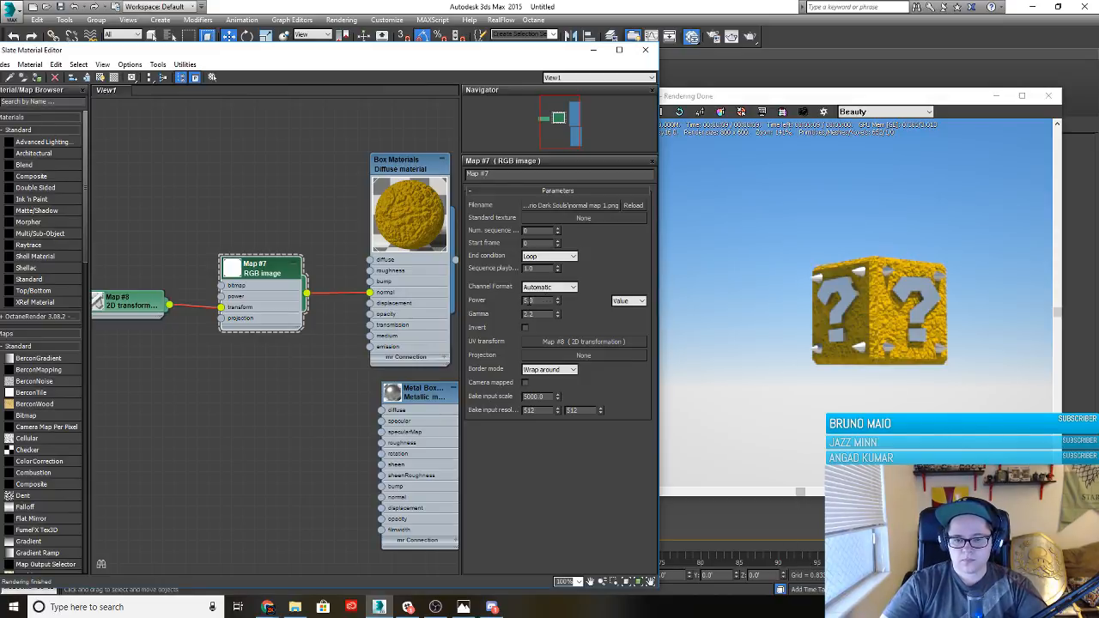
Lower the RGB image's power to 3.0 and fine-tune it down to 1.62
{"action": "left_click_drag", "start_coordinate": [543, 300], "coordinate": [485, 299]}
{"action": "type", "text": "3"}
{"action": "key", "text": "Return"}
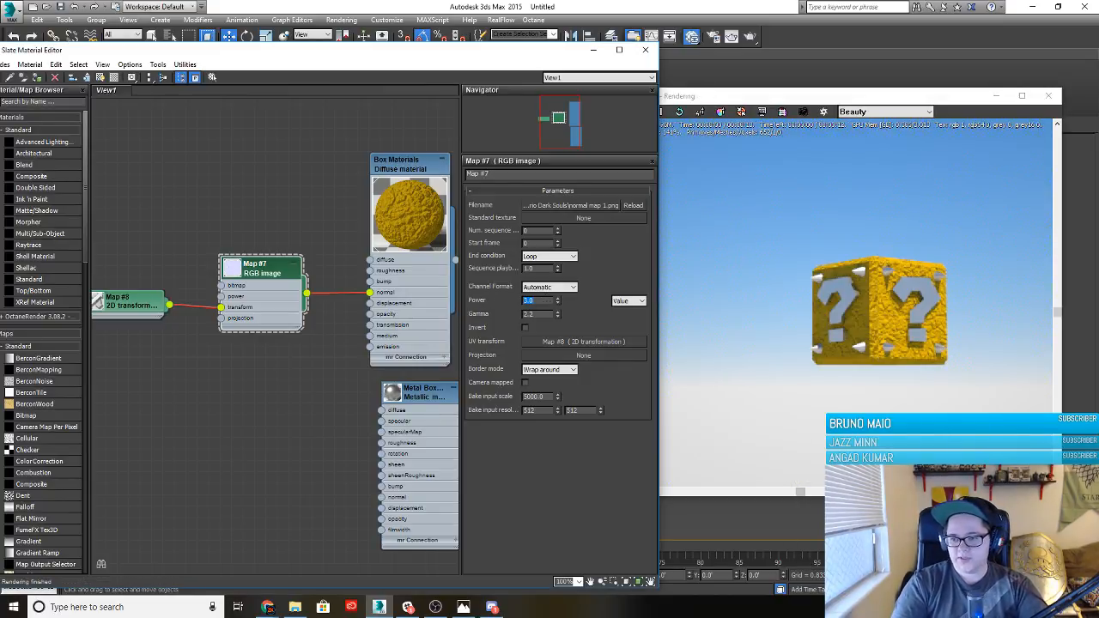
{"action": "left_click_drag", "start_coordinate": [558, 303], "coordinate": [557, 327]}
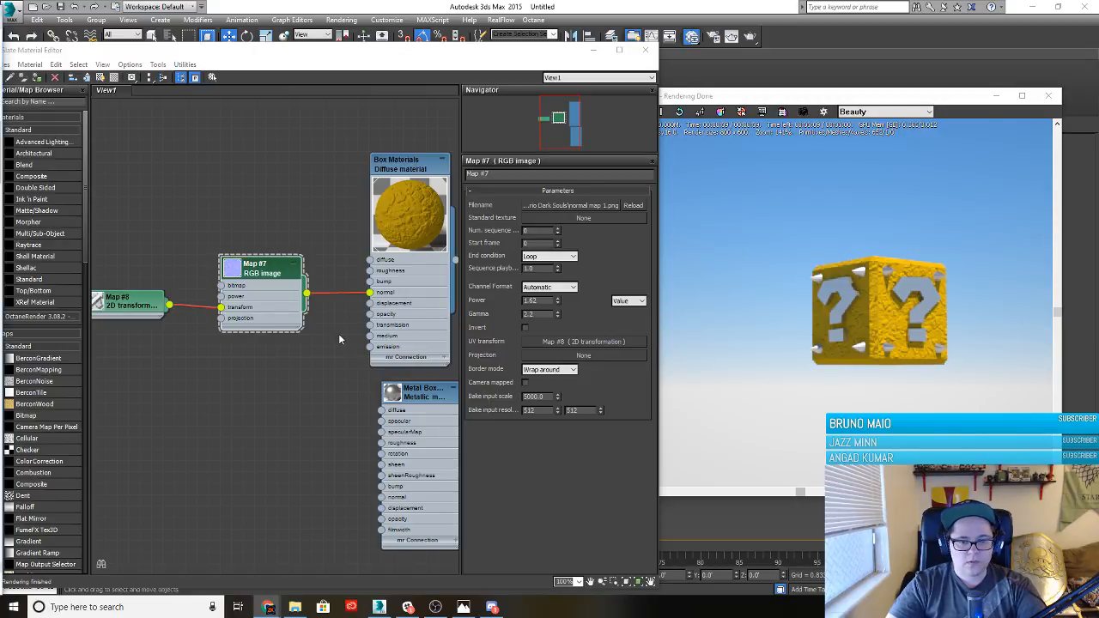
Replace the RGB image's file with 7851-normal, restart the render and check the box from another side
{"action": "left_click", "coordinate": [578, 207]}
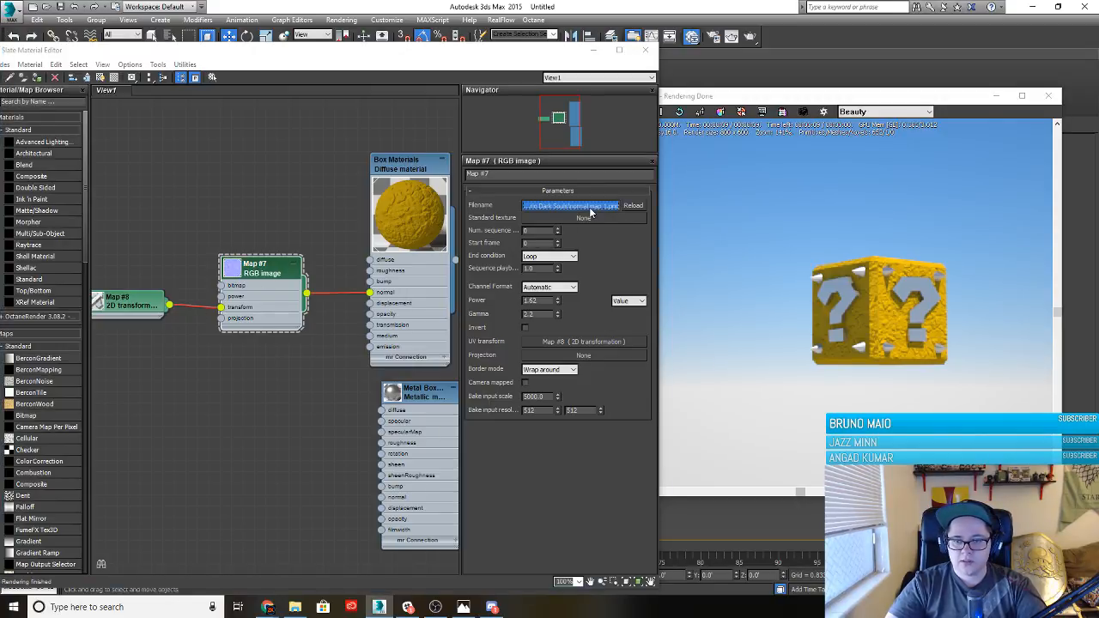
{"action": "left_click", "coordinate": [225, 161]}
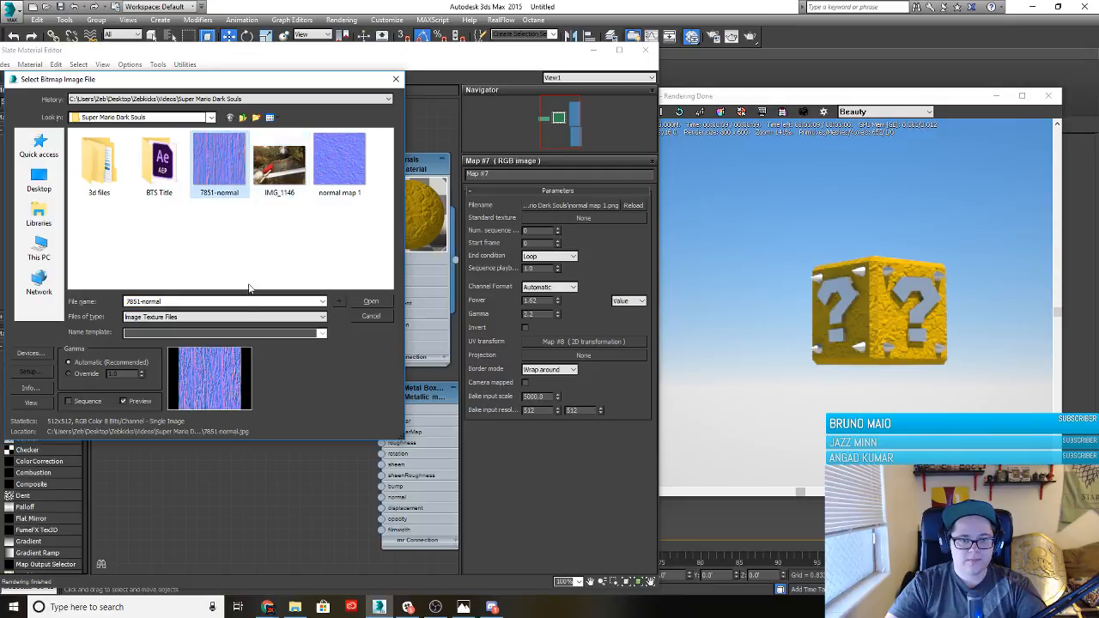
{"action": "left_click", "coordinate": [369, 302]}
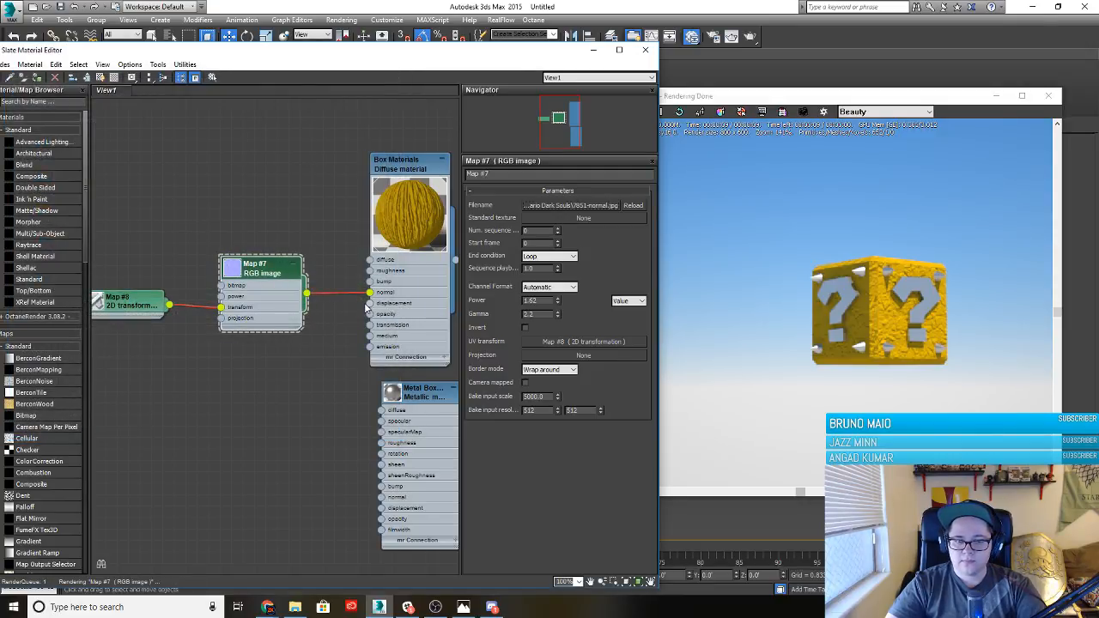
{"action": "middle_click_drag", "start_coordinate": [256, 359], "coordinate": [304, 358]}
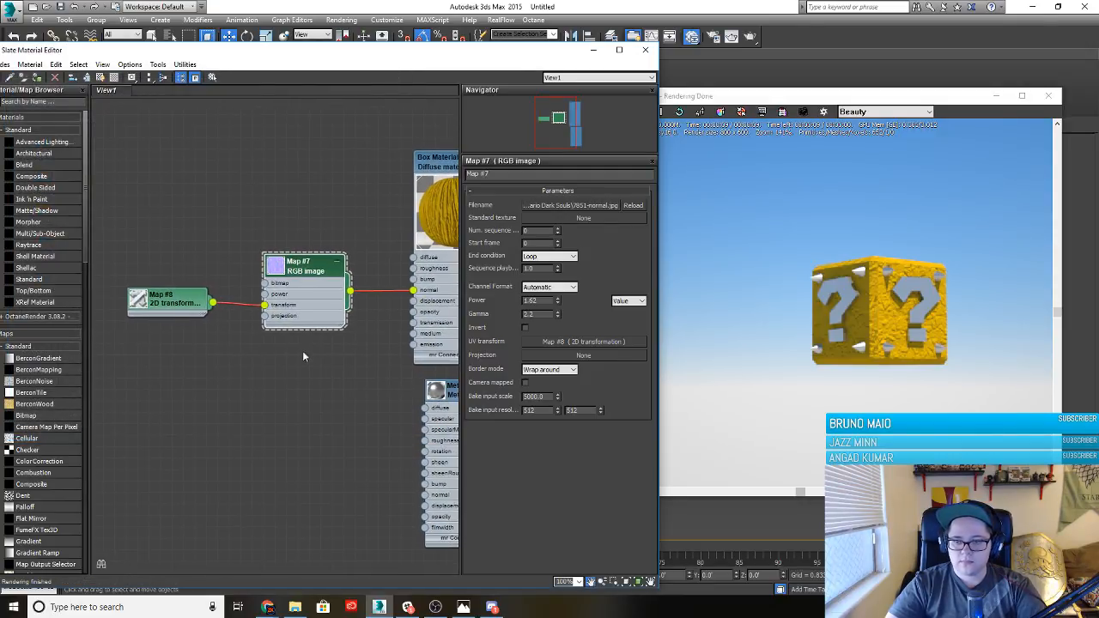
{"action": "left_click", "coordinate": [678, 111]}
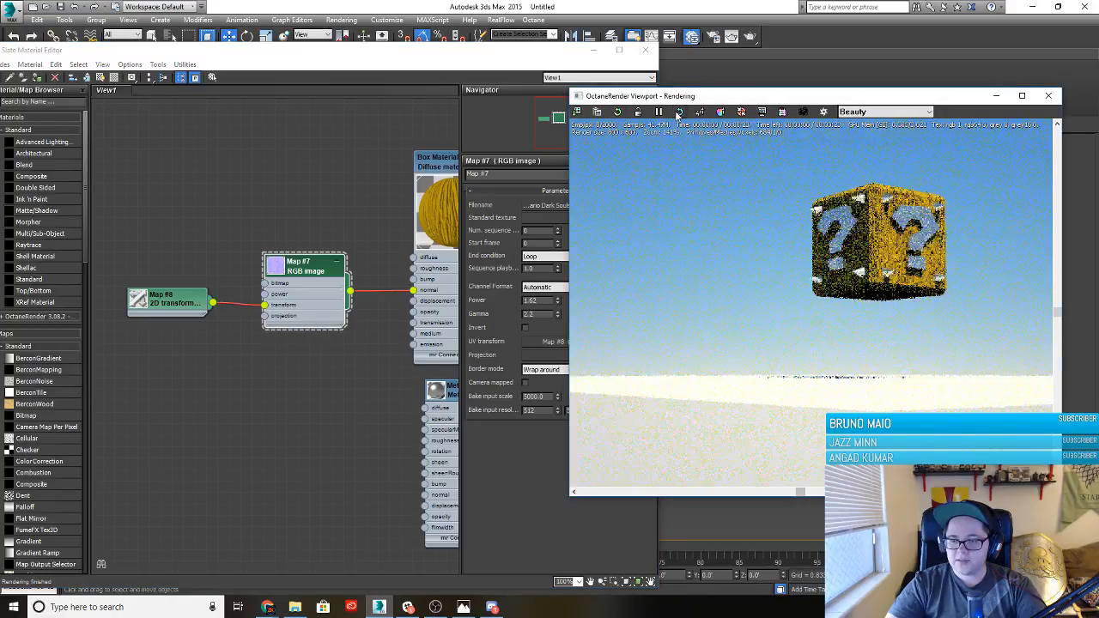
{"action": "middle_click_drag", "start_coordinate": [842, 293], "coordinate": [829, 382]}
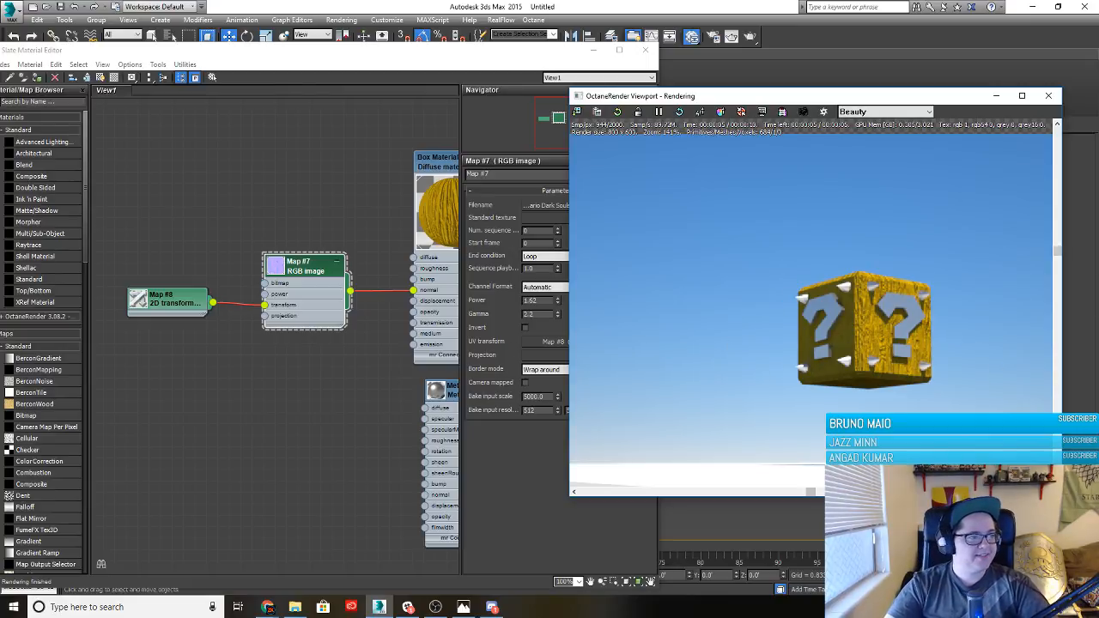
{"action": "left_click", "coordinate": [1, 307]}
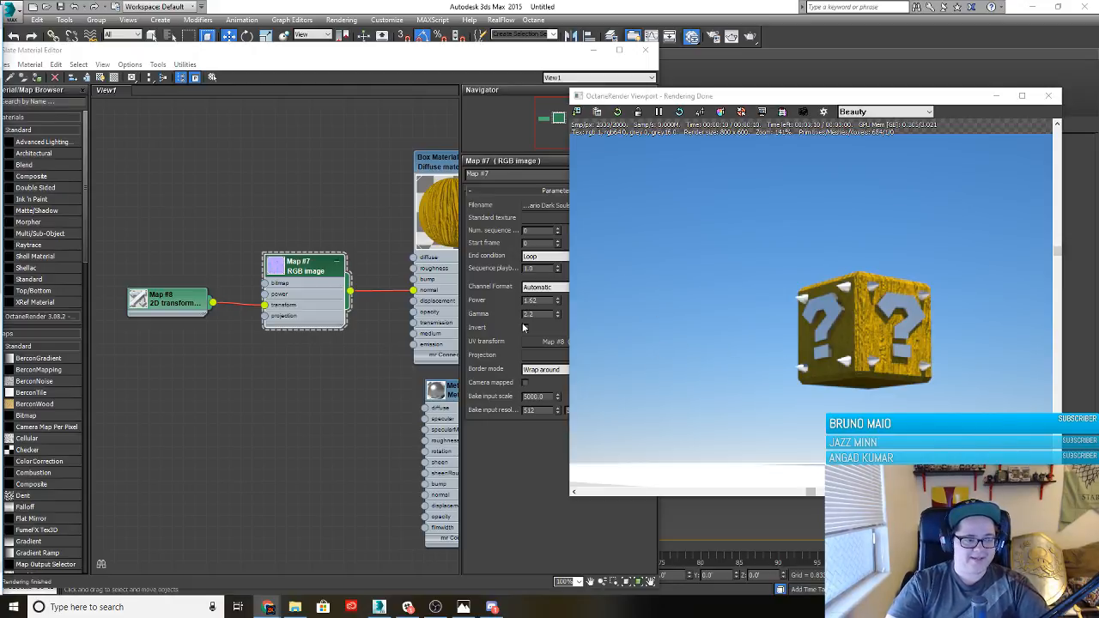
{"action": "middle_click_drag", "start_coordinate": [699, 525], "coordinate": [674, 544], "text": "alt"}
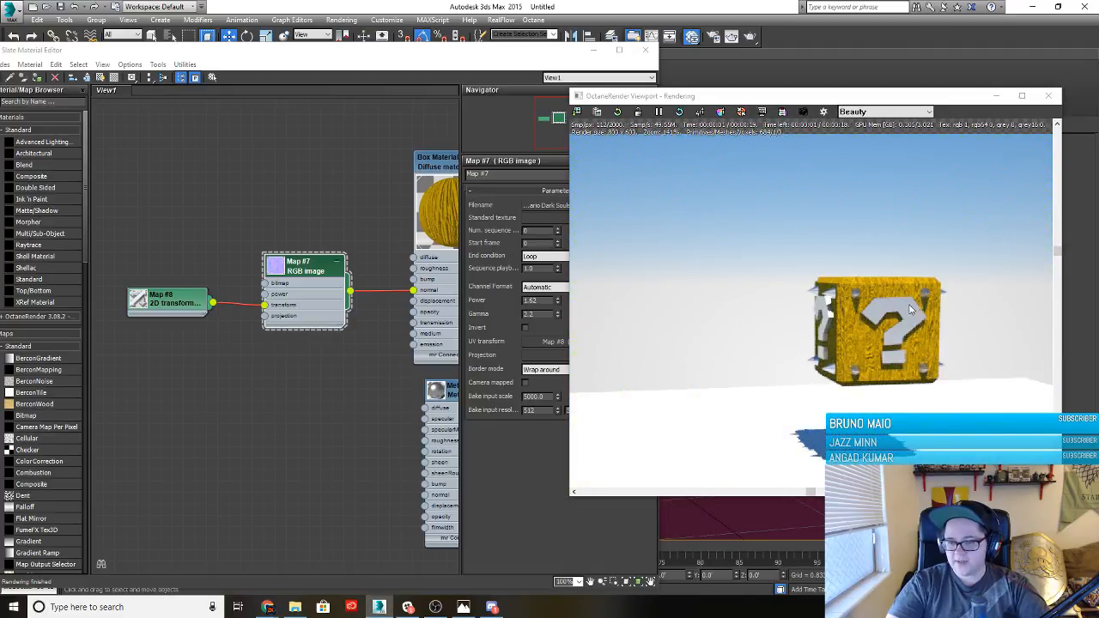
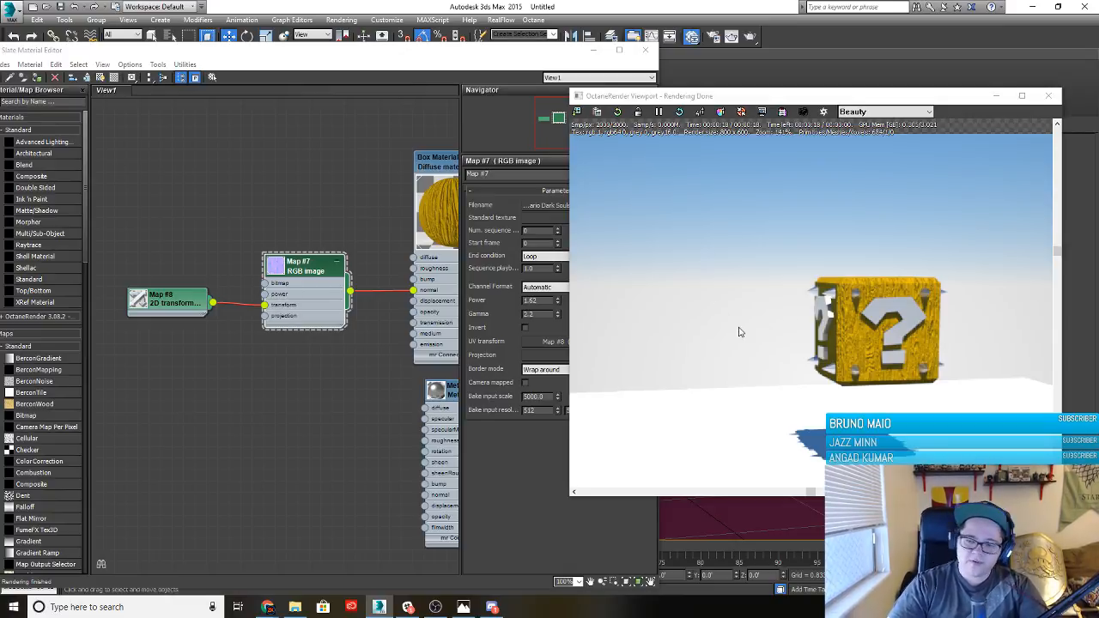
Pause the render, uncover the perspective view by moving the render window, and restart the render with the box seen corner-on
{"action": "left_click", "coordinate": [659, 112]}
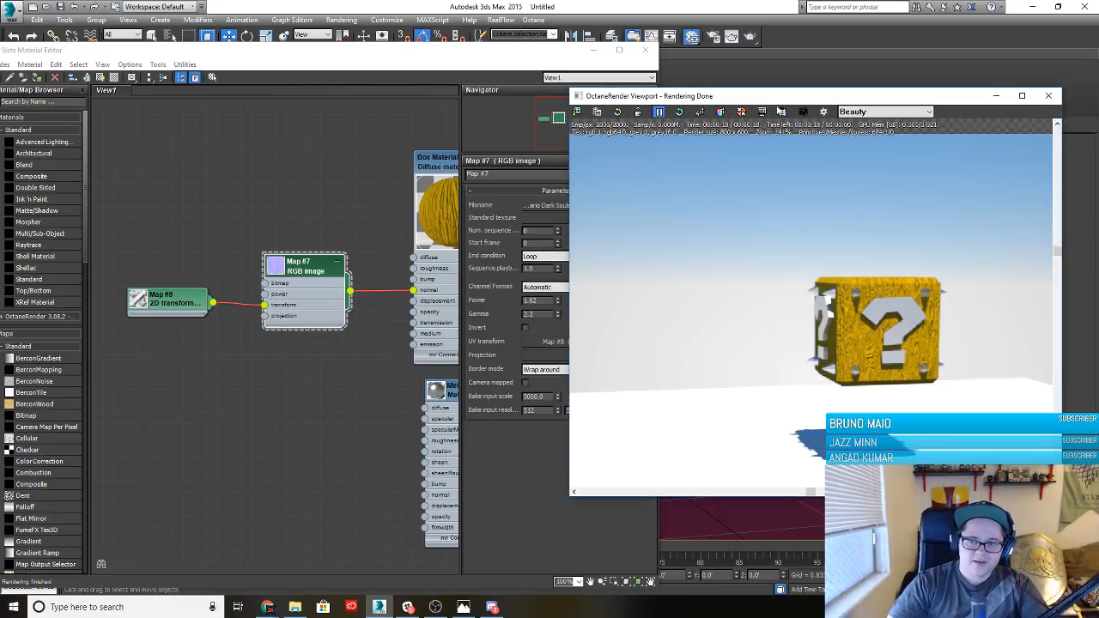
{"action": "left_click_drag", "start_coordinate": [792, 103], "coordinate": [298, 96]}
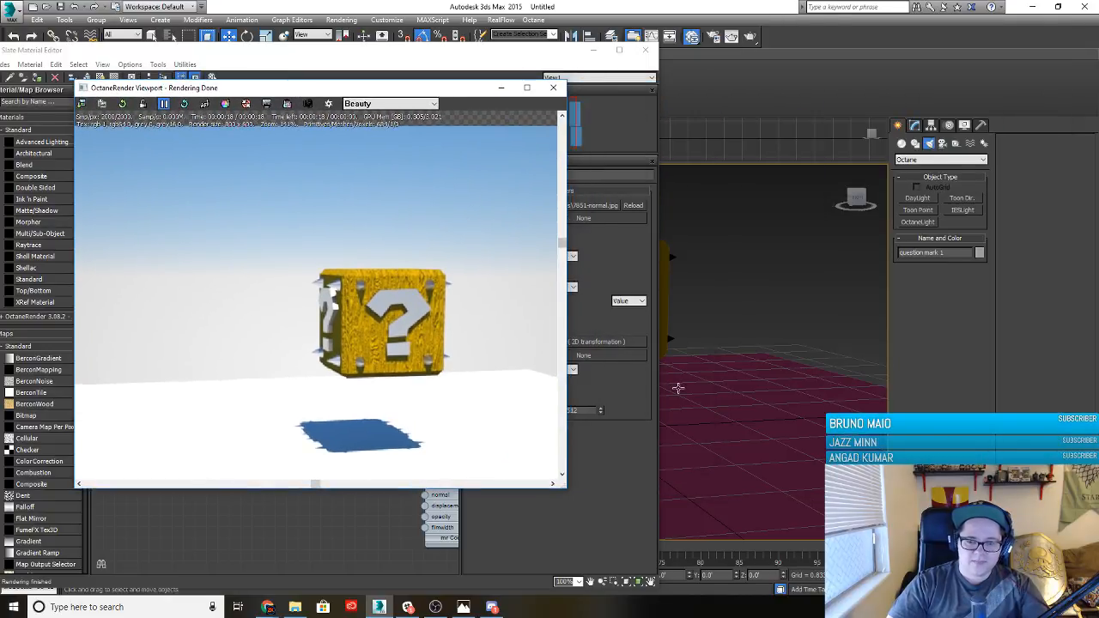
{"action": "middle_click_drag", "start_coordinate": [751, 415], "coordinate": [782, 454]}
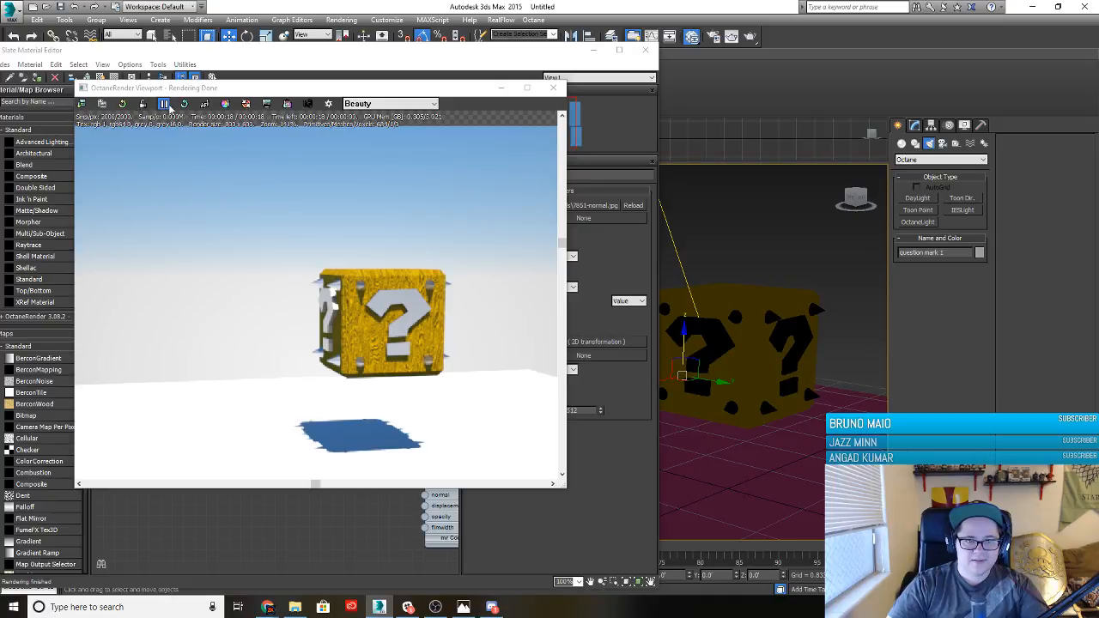
{"action": "left_click", "coordinate": [182, 106]}
{"action": "middle_click_drag", "start_coordinate": [516, 392], "coordinate": [353, 327]}
{"action": "middle_click_drag", "start_coordinate": [740, 370], "coordinate": [652, 373]}
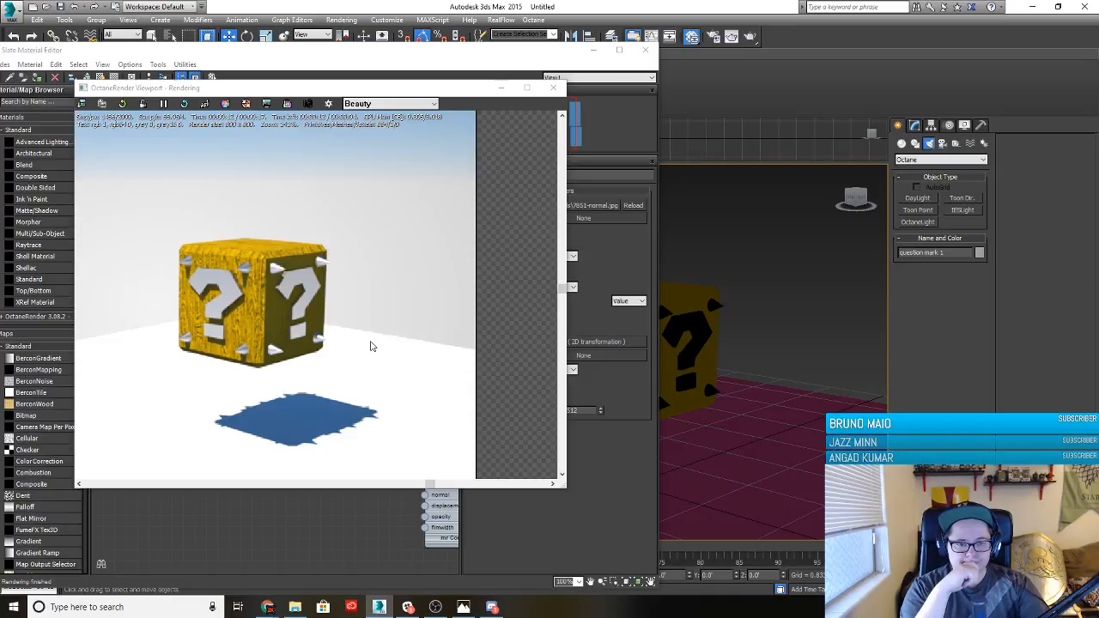
{"action": "scroll", "coordinate": [328, 342], "scroll_direction": "down", "scroll_amount": 1}
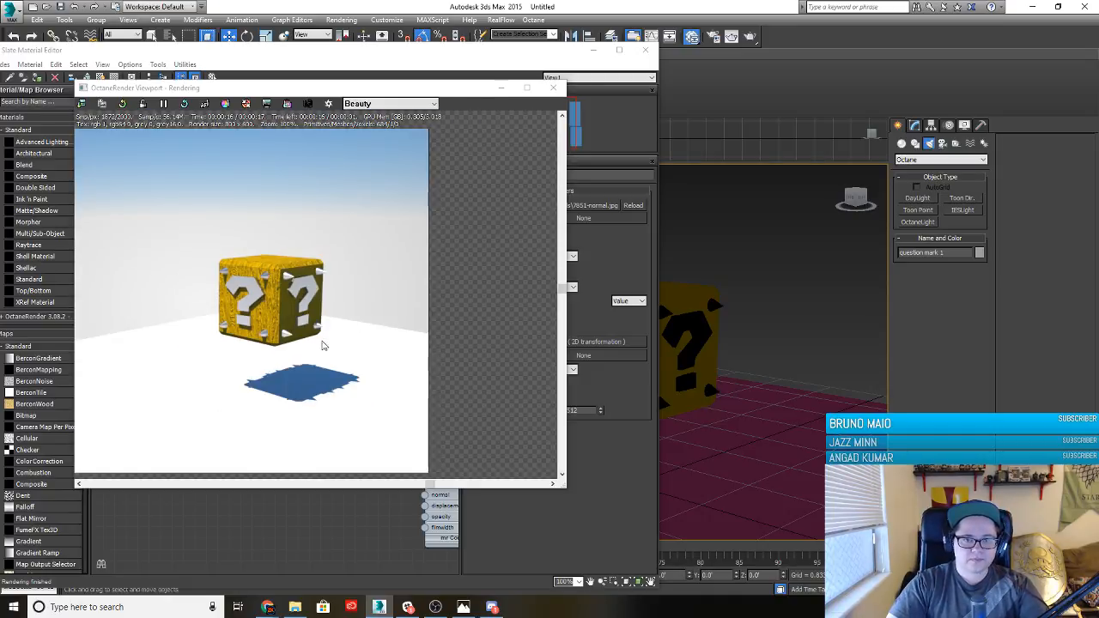
Set the render output size to 1920 × 1080 in Render Setup and reopen the OctaneRender viewport
{"action": "left_click", "coordinate": [553, 88]}
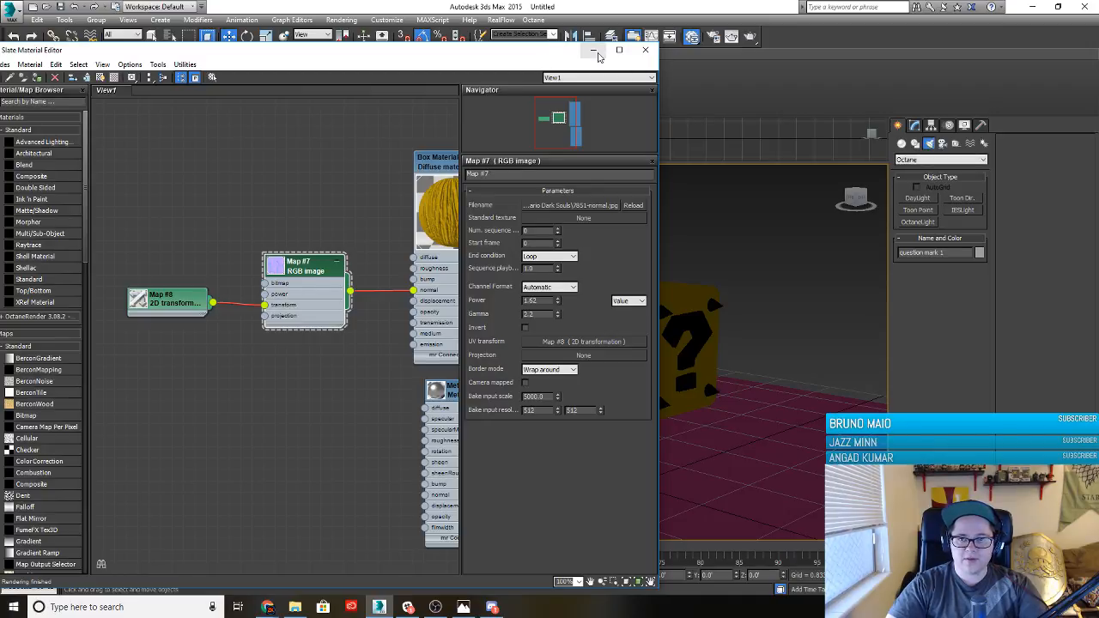
{"action": "left_click", "coordinate": [593, 50]}
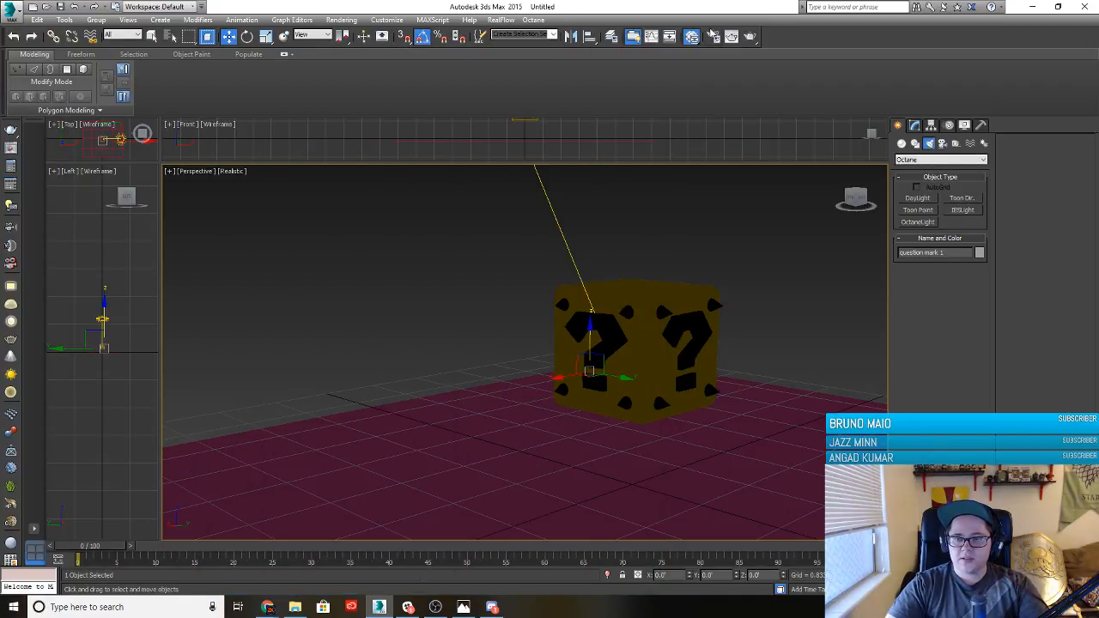
{"action": "left_click", "coordinate": [692, 37]}
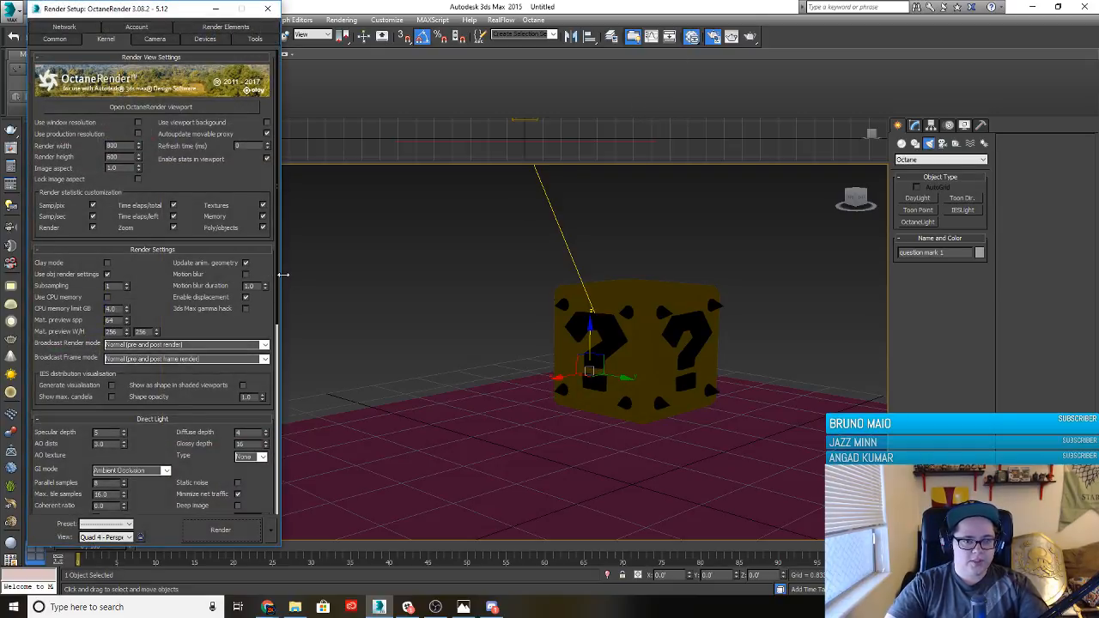
{"action": "left_click", "coordinate": [57, 39]}
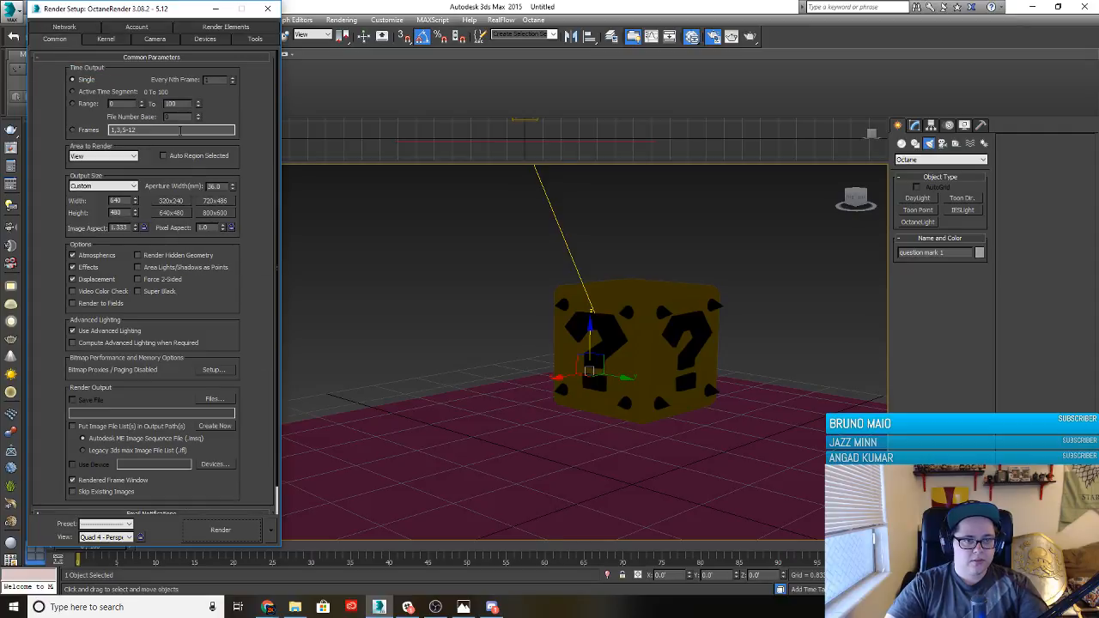
{"action": "left_click_drag", "start_coordinate": [129, 200], "coordinate": [20, 194]}
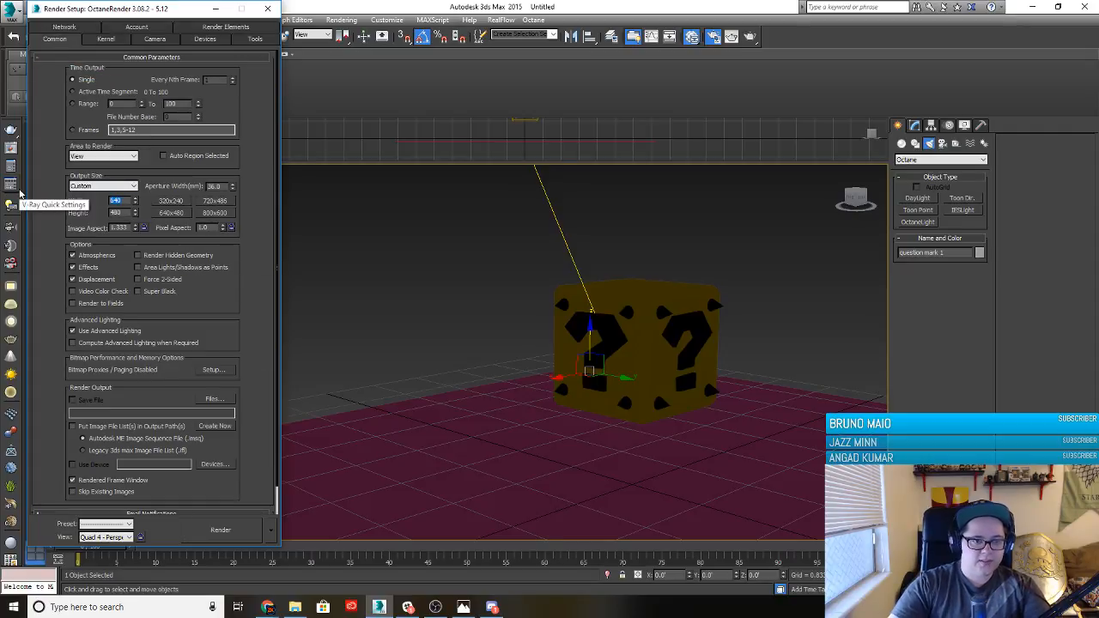
{"action": "type", "text": "1920"}
{"action": "key", "text": "Tab"}
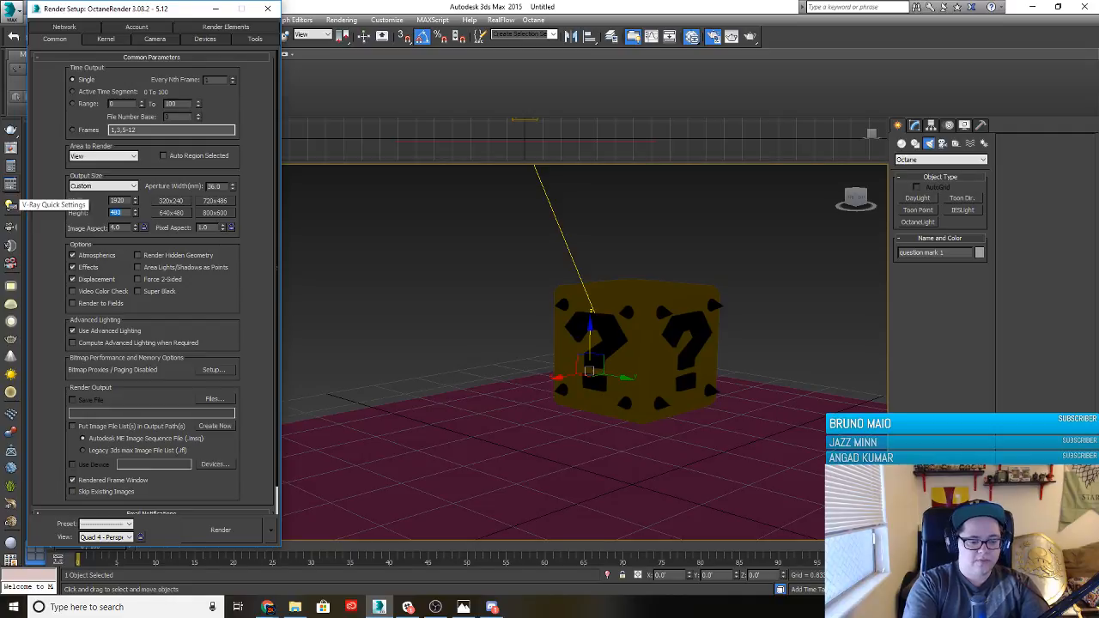
{"action": "type", "text": "1"}
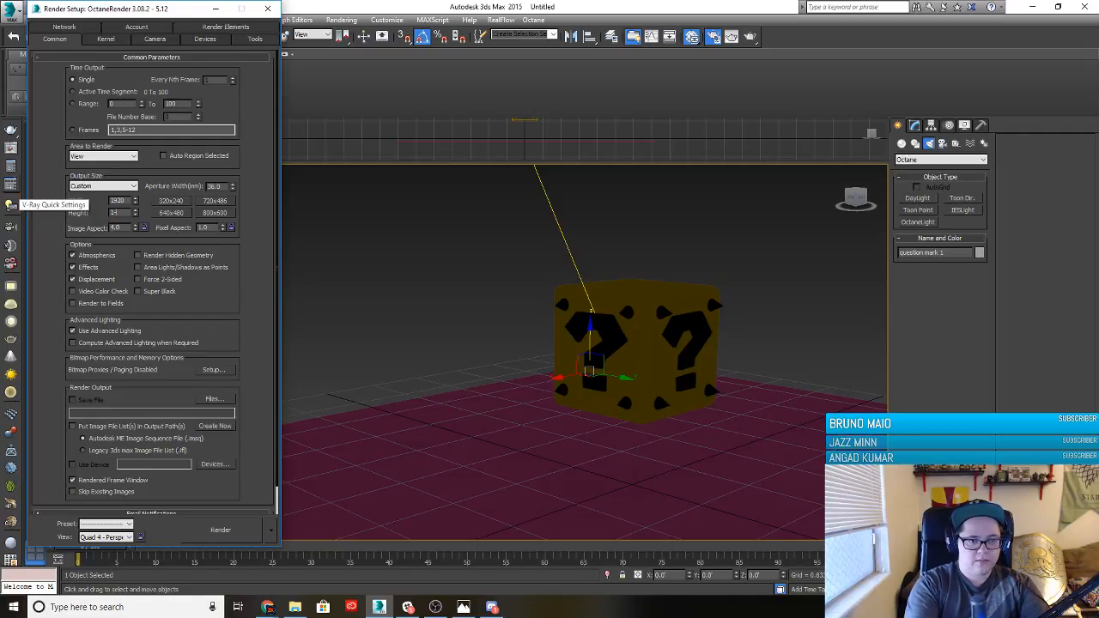
{"action": "type", "text": "080"}
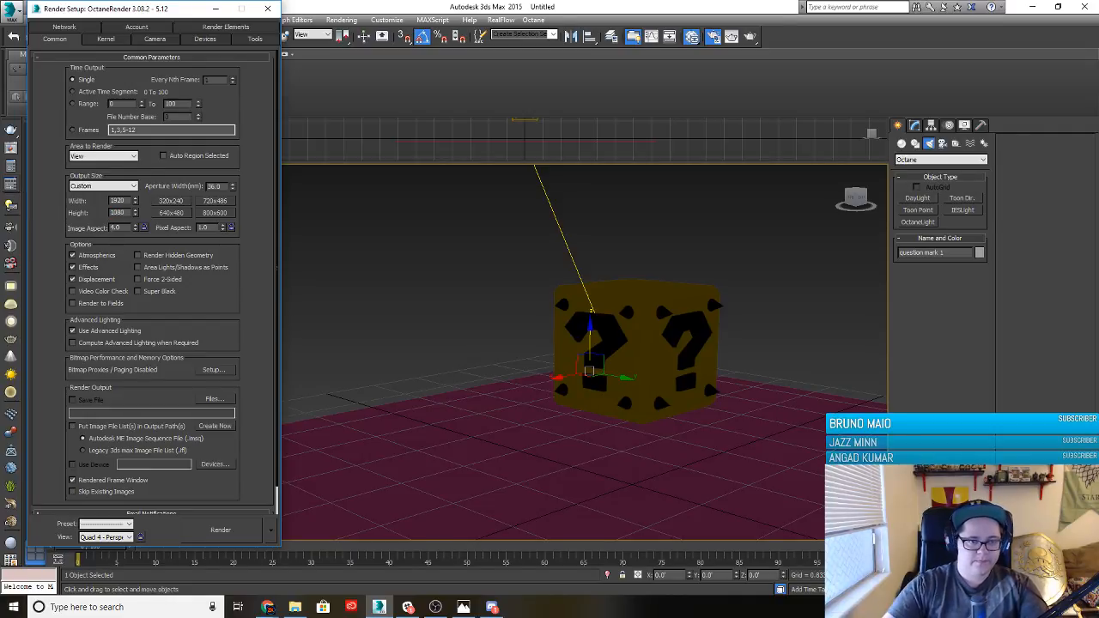
{"action": "key", "text": "Return"}
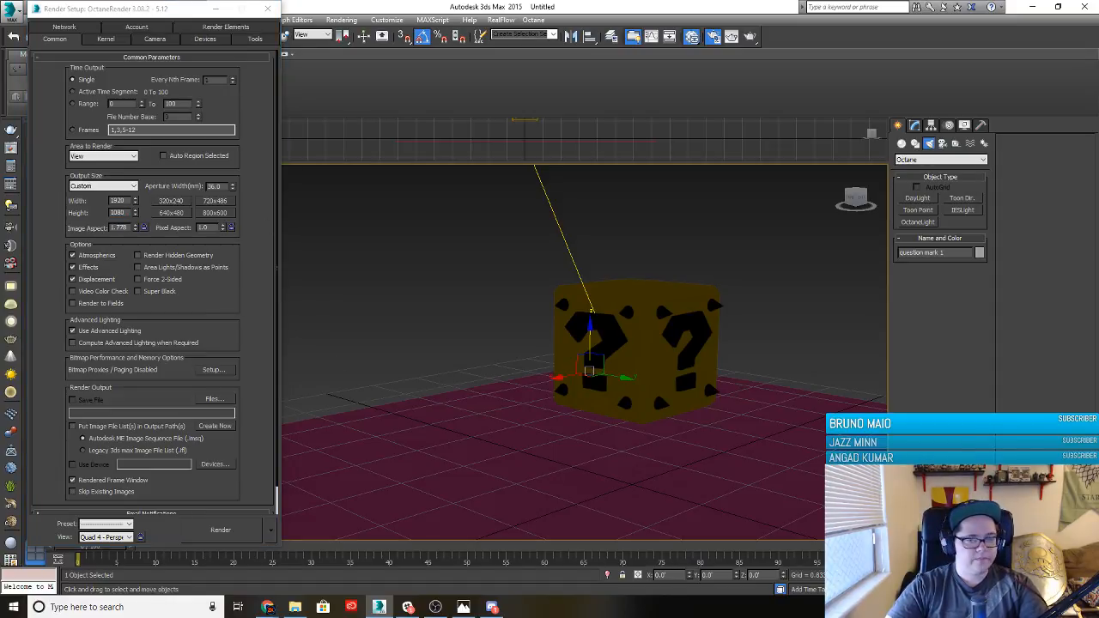
{"action": "left_click", "coordinate": [110, 41]}
{"action": "left_click", "coordinate": [115, 115]}
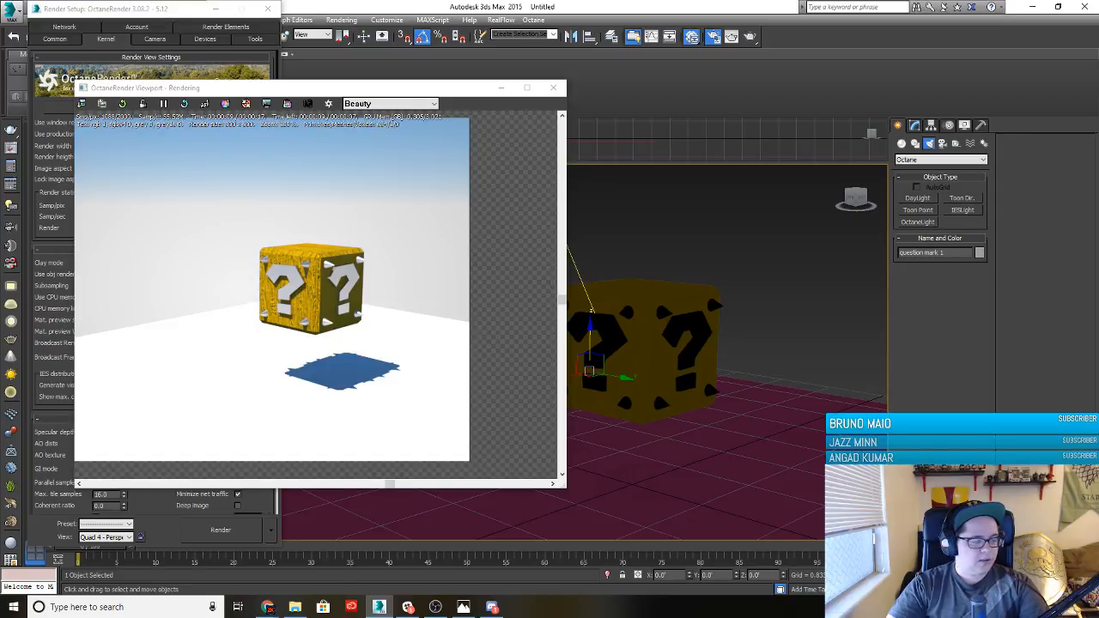
Darken the Box Materials diffuse colour to red 58, green 37, blue 0 in the Slate Material Editor
{"action": "key", "text": "m"}
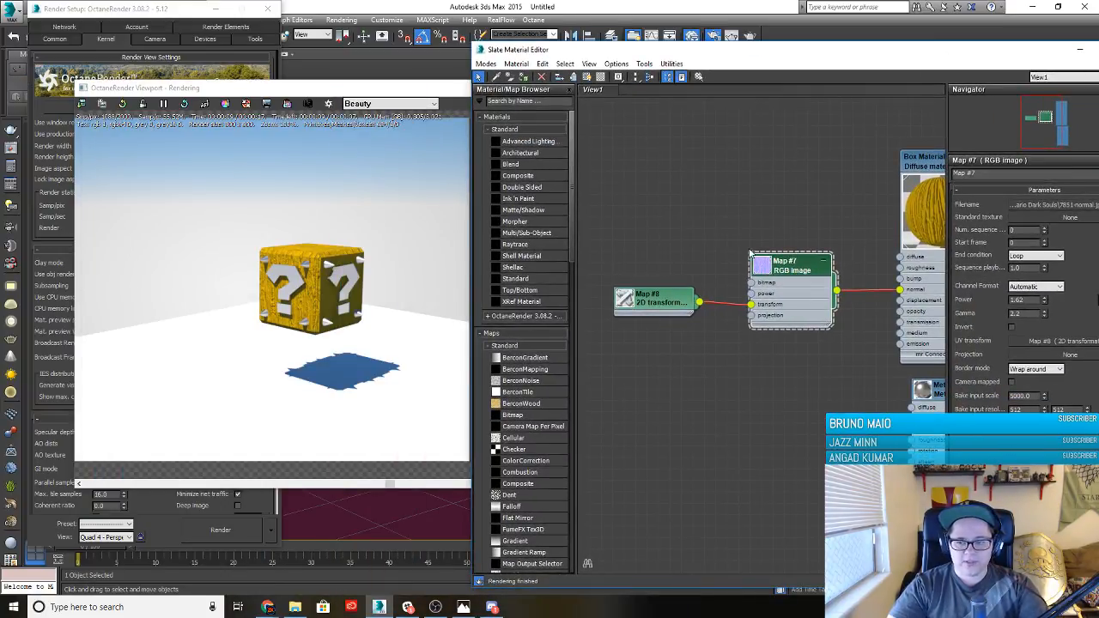
{"action": "middle_click_drag", "start_coordinate": [886, 180], "coordinate": [727, 180]}
{"action": "double_click", "coordinate": [757, 166]}
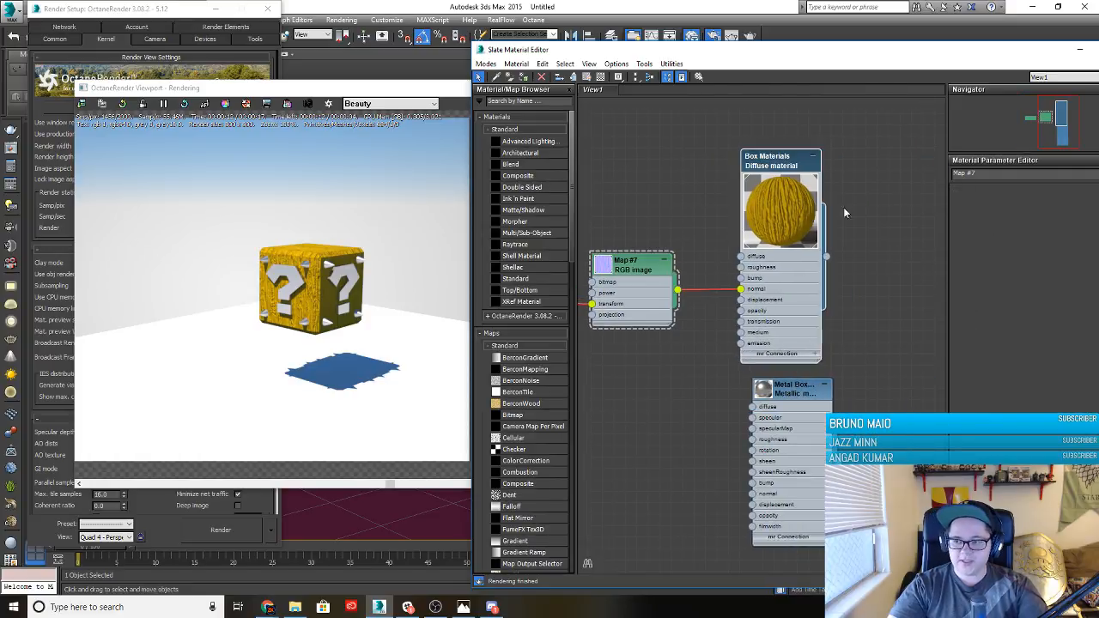
{"action": "left_click", "coordinate": [1037, 205]}
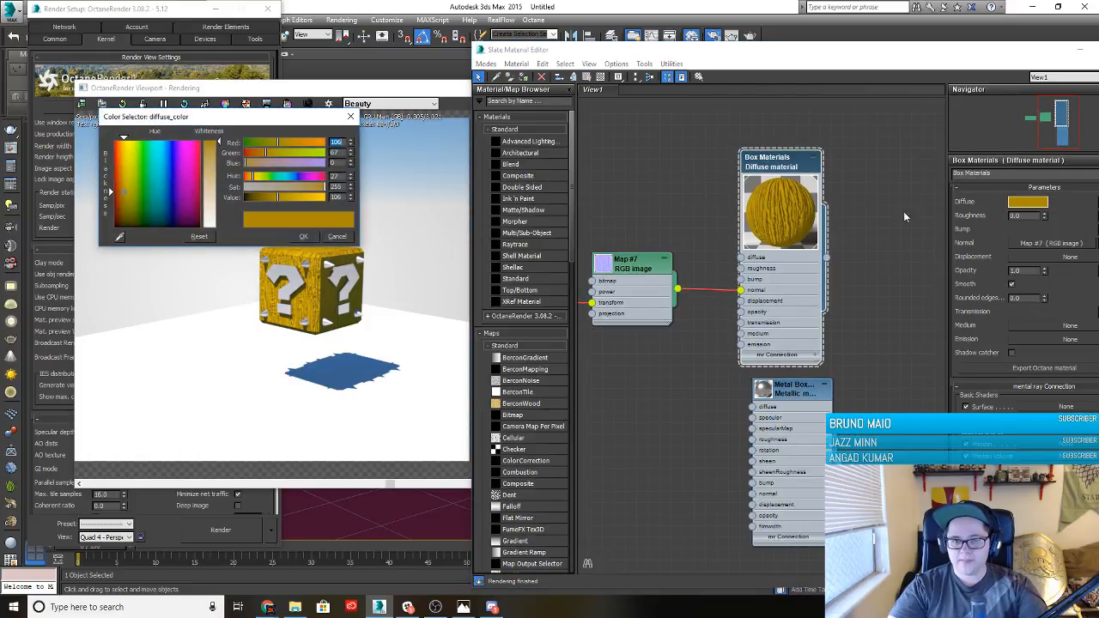
{"action": "left_click_drag", "start_coordinate": [244, 202], "coordinate": [261, 198]}
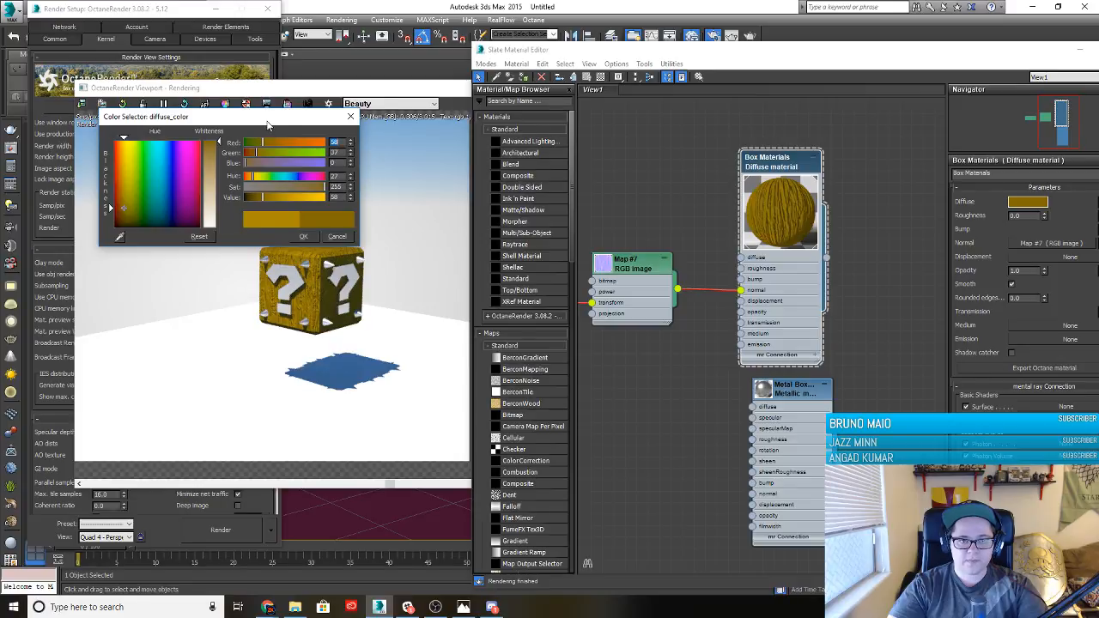
{"action": "left_click_drag", "start_coordinate": [266, 120], "coordinate": [678, 146]}
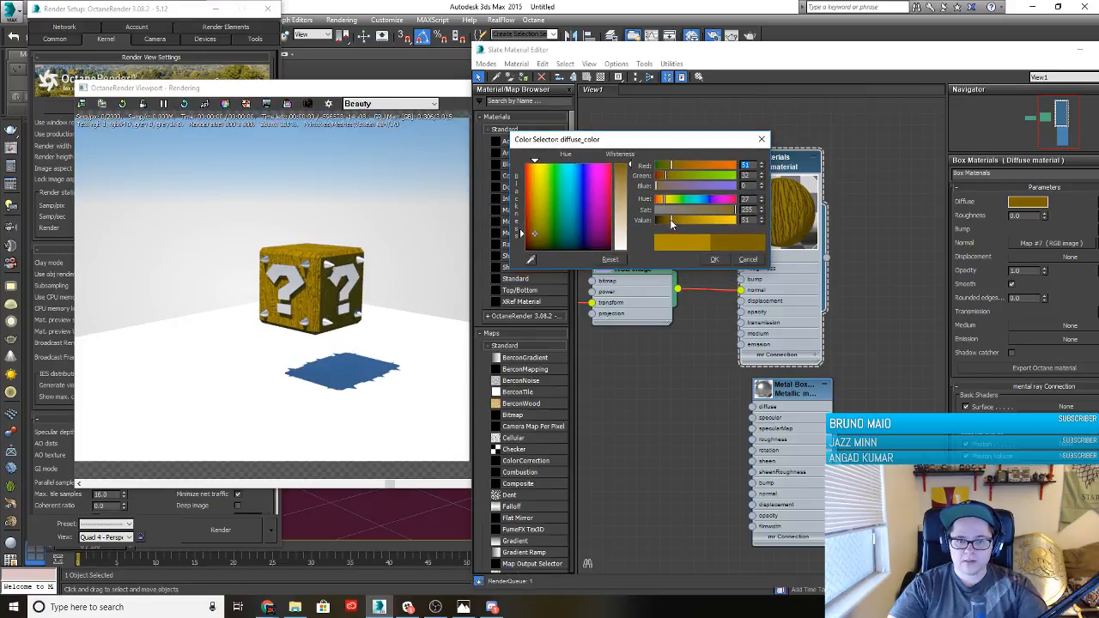
{"action": "left_click_drag", "start_coordinate": [670, 219], "coordinate": [675, 220]}
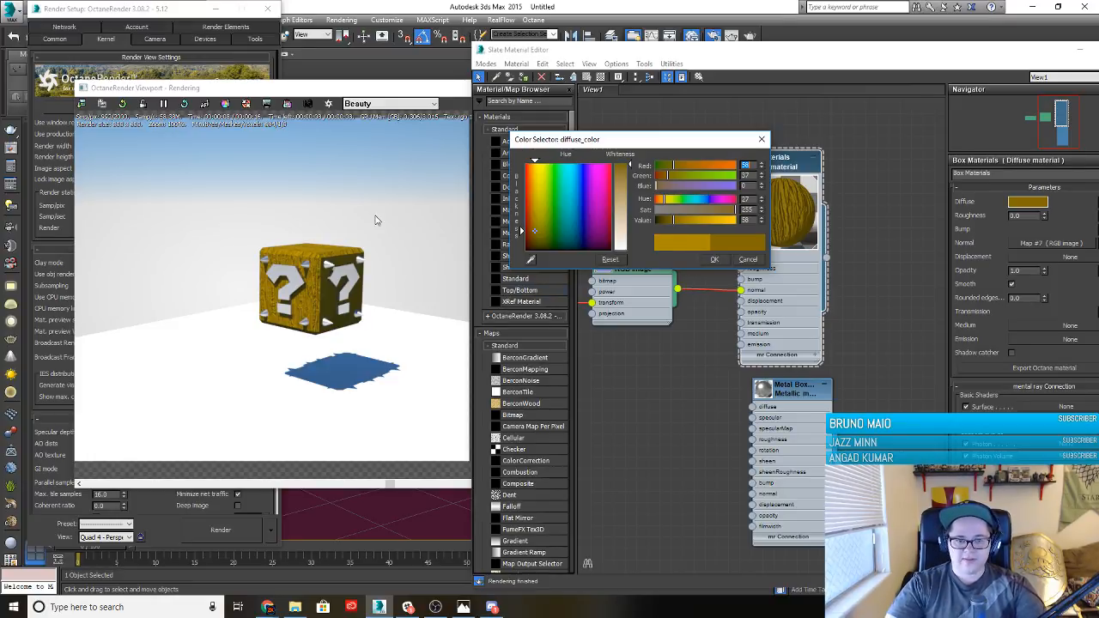
{"action": "left_click", "coordinate": [712, 260]}
Raise the power of the RGB image feeding the box's normal slot to 2.187 and inspect the rendered box
{"action": "left_click", "coordinate": [640, 262]}
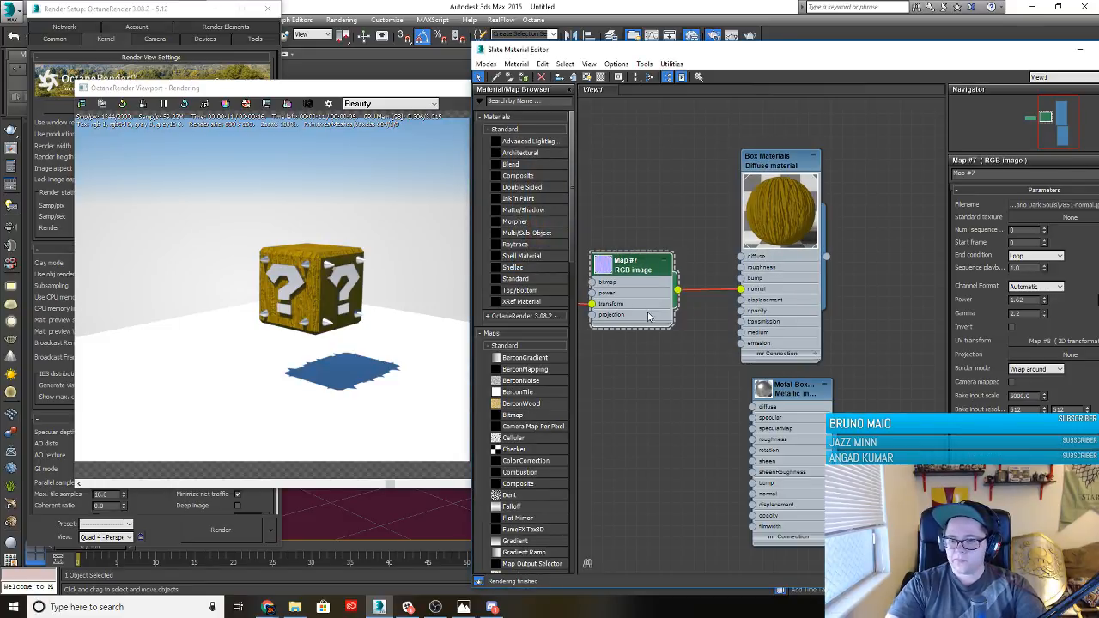
{"action": "middle_click_drag", "start_coordinate": [632, 386], "coordinate": [762, 392]}
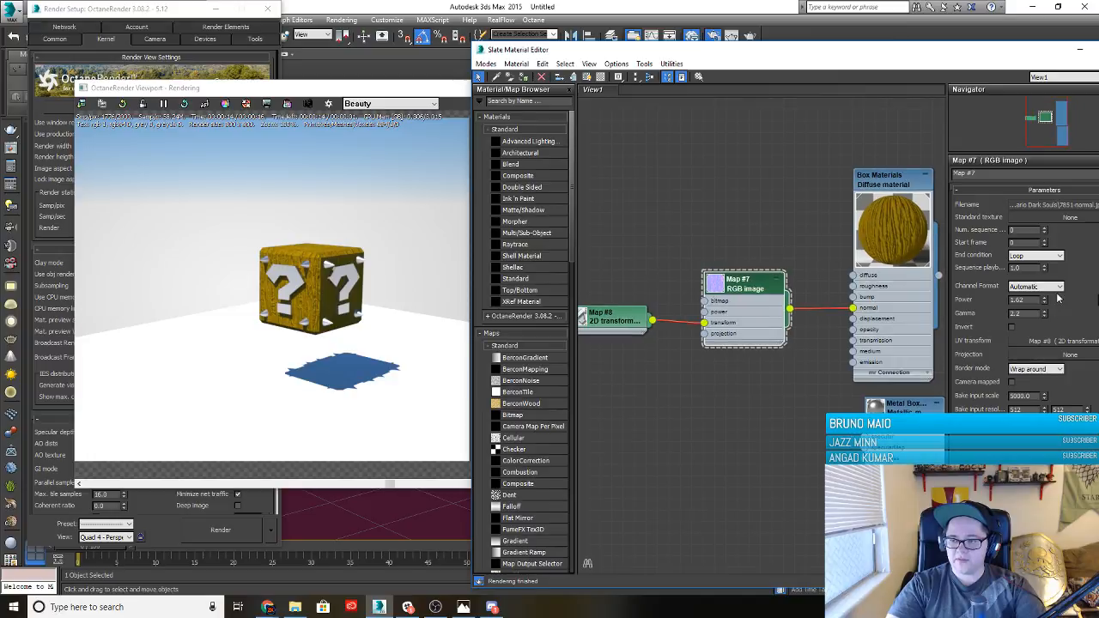
{"action": "left_click_drag", "start_coordinate": [1045, 301], "coordinate": [1045, 287]}
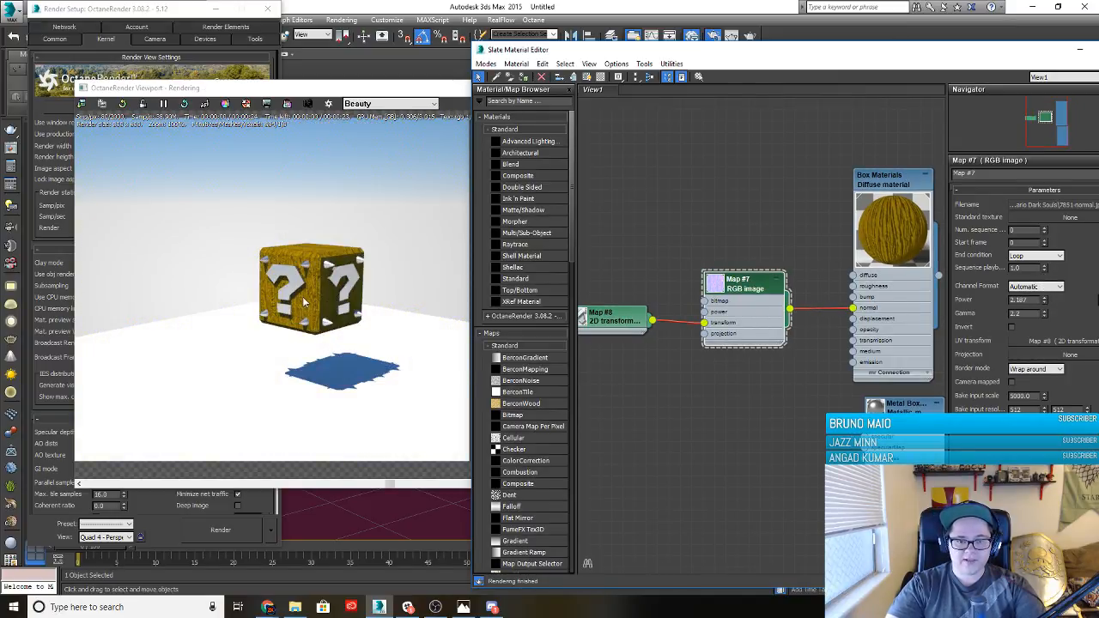
{"action": "scroll", "coordinate": [303, 301], "scroll_direction": "up", "scroll_amount": 2}
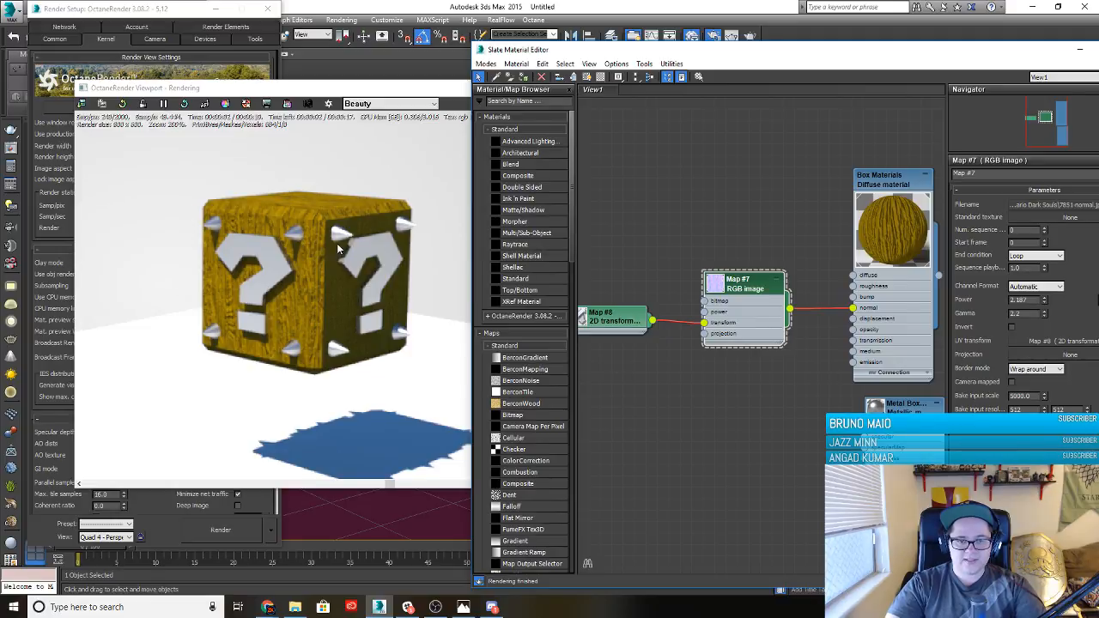
{"action": "scroll", "coordinate": [337, 248], "scroll_direction": "down", "scroll_amount": 2}
{"action": "left_click_drag", "start_coordinate": [340, 251], "coordinate": [287, 286]}
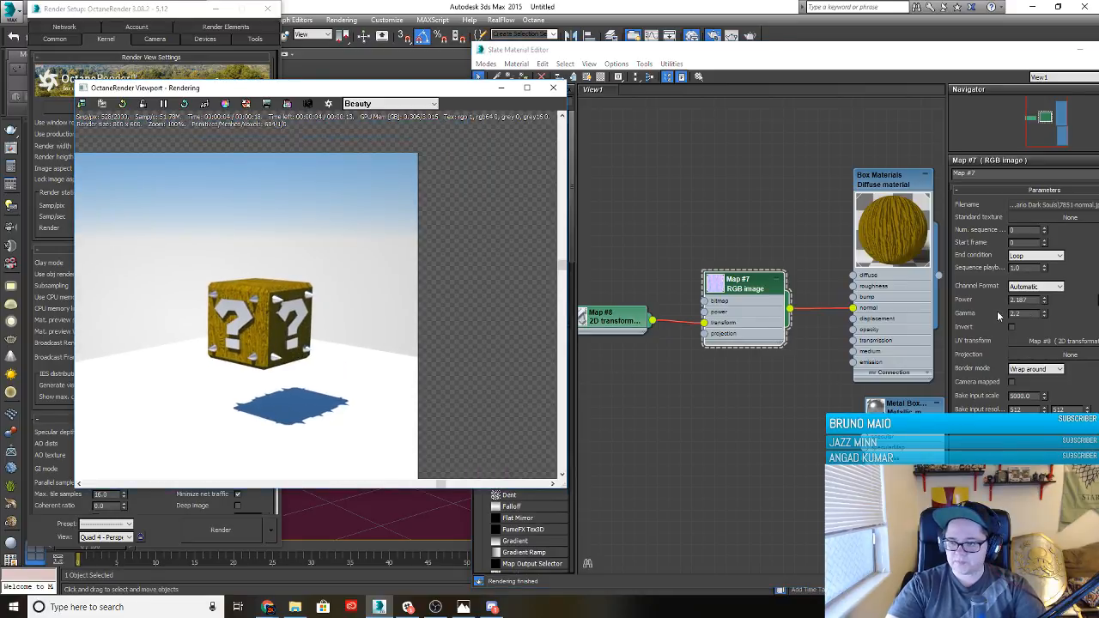
Lower the RGB image's gamma to 2.091 and check the wood grain in the render
{"action": "mouse_move", "coordinate": [1045, 315]}
{"action": "left_mouse_down"}
{"action": "mouse_move", "coordinate": [1044, 297]}
{"action": "mouse_move", "coordinate": [1047, 336]}
{"action": "left_mouse_up"}
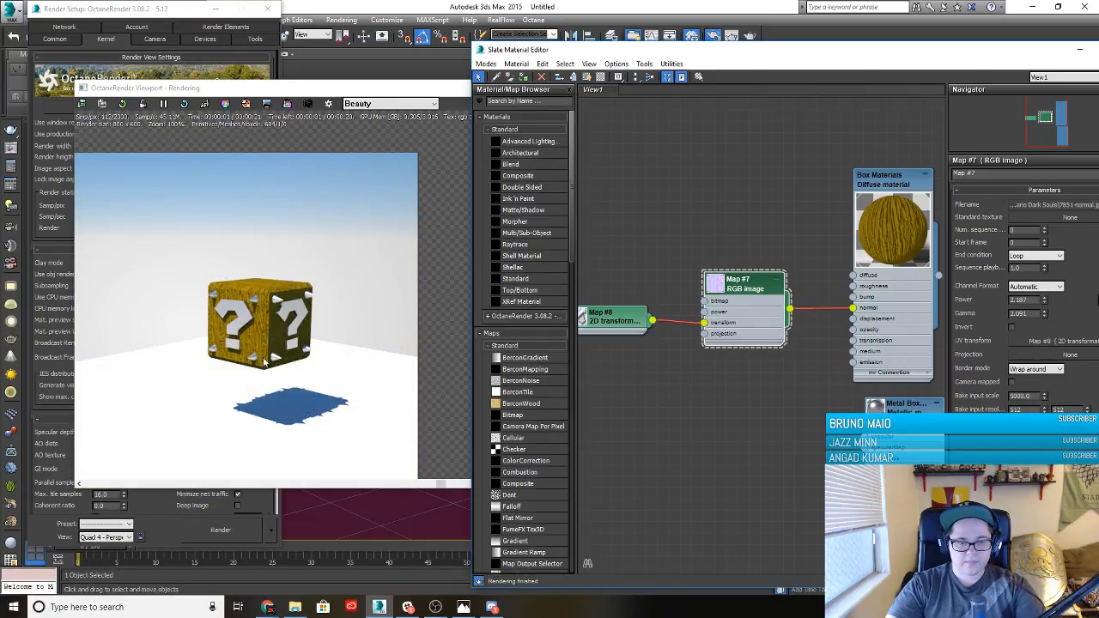
{"action": "scroll", "coordinate": [245, 380], "scroll_direction": "up", "scroll_amount": 2}
{"action": "scroll", "coordinate": [248, 379], "scroll_direction": "down", "scroll_amount": 2}
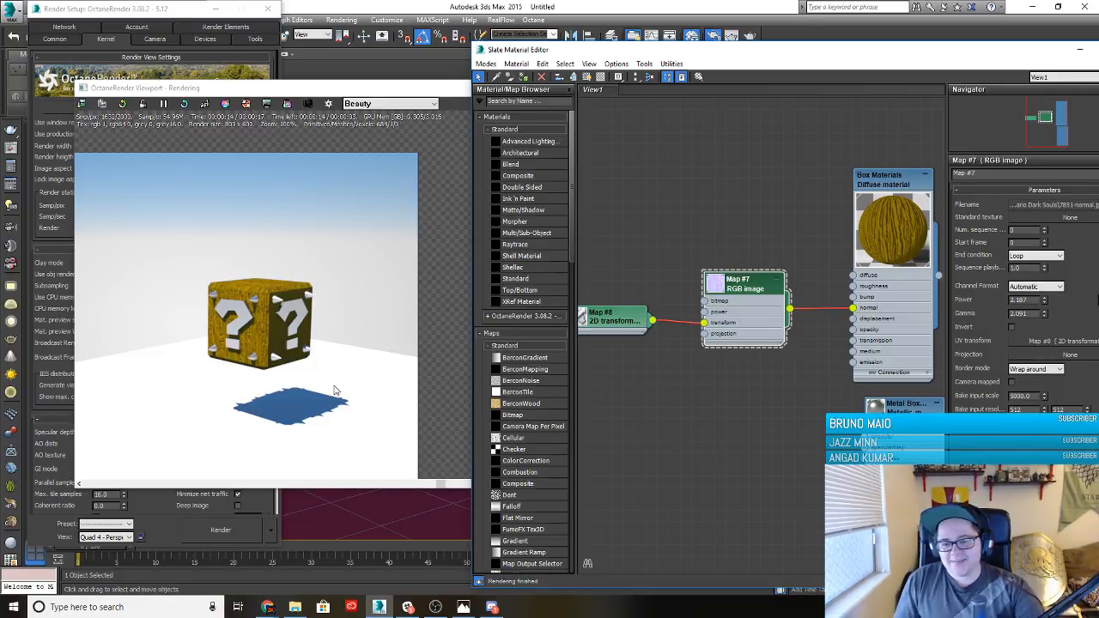
Set the 2D transformation's rotation to 90 and check the grain direction on the rendered box
{"action": "middle_click_drag", "start_coordinate": [646, 259], "coordinate": [689, 250]}
{"action": "double_click", "coordinate": [668, 326]}
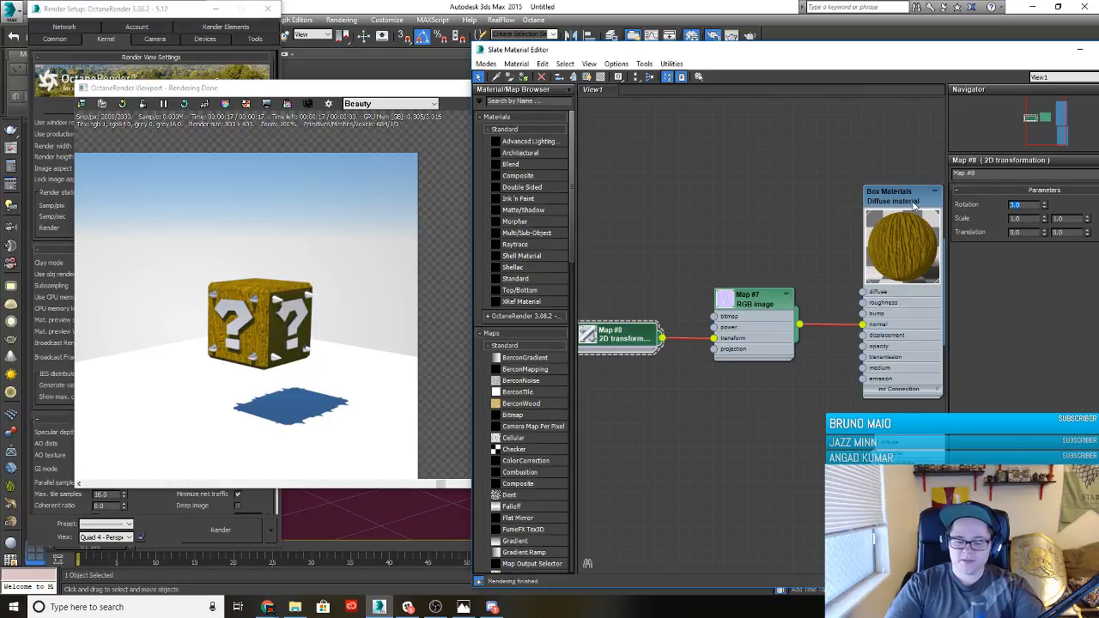
{"action": "type", "text": "90"}
{"action": "key", "text": "Return"}
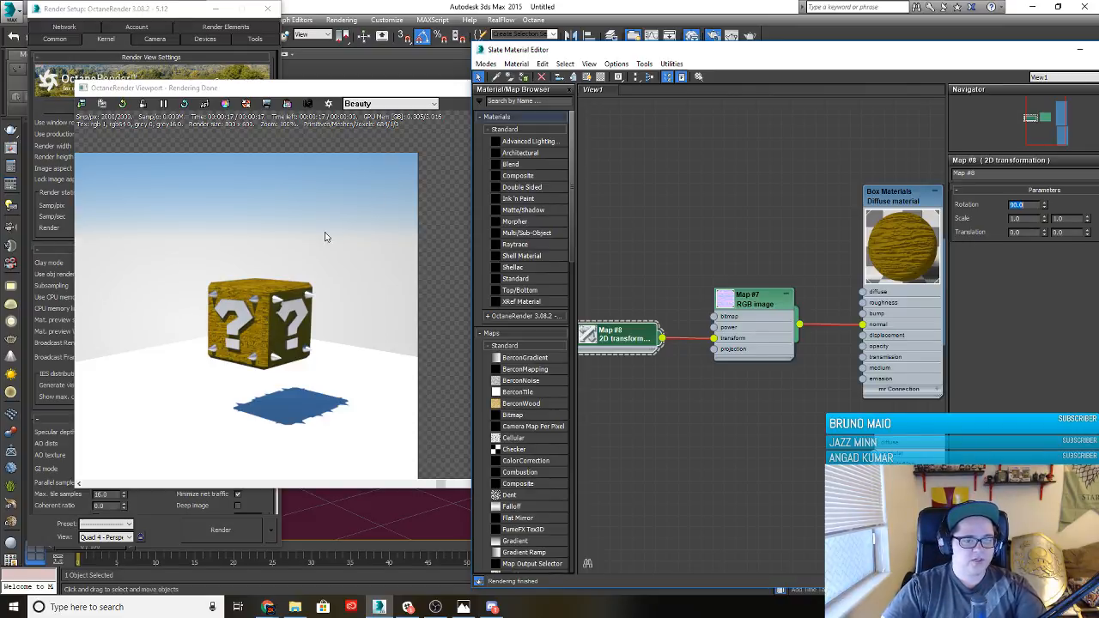
{"action": "scroll", "coordinate": [249, 300], "scroll_direction": "up", "scroll_amount": 3}
{"action": "left_click_drag", "start_coordinate": [227, 314], "coordinate": [345, 298]}
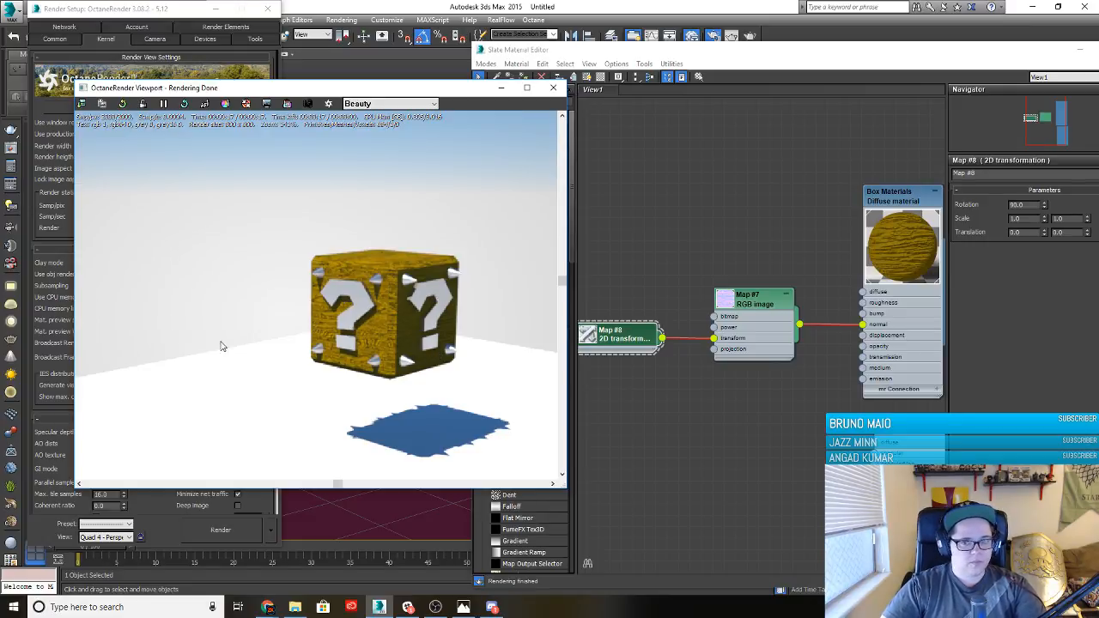
Add an Octane Mix material node in the empty space above Box Materials and show its parameters
{"action": "mouse_move", "coordinate": [729, 252]}
{"action": "middle_mouse_down"}
{"action": "mouse_move", "coordinate": [663, 252]}
{"action": "mouse_move", "coordinate": [731, 248]}
{"action": "middle_mouse_up"}
{"action": "scroll", "coordinate": [759, 276], "scroll_direction": "down", "scroll_amount": 3}
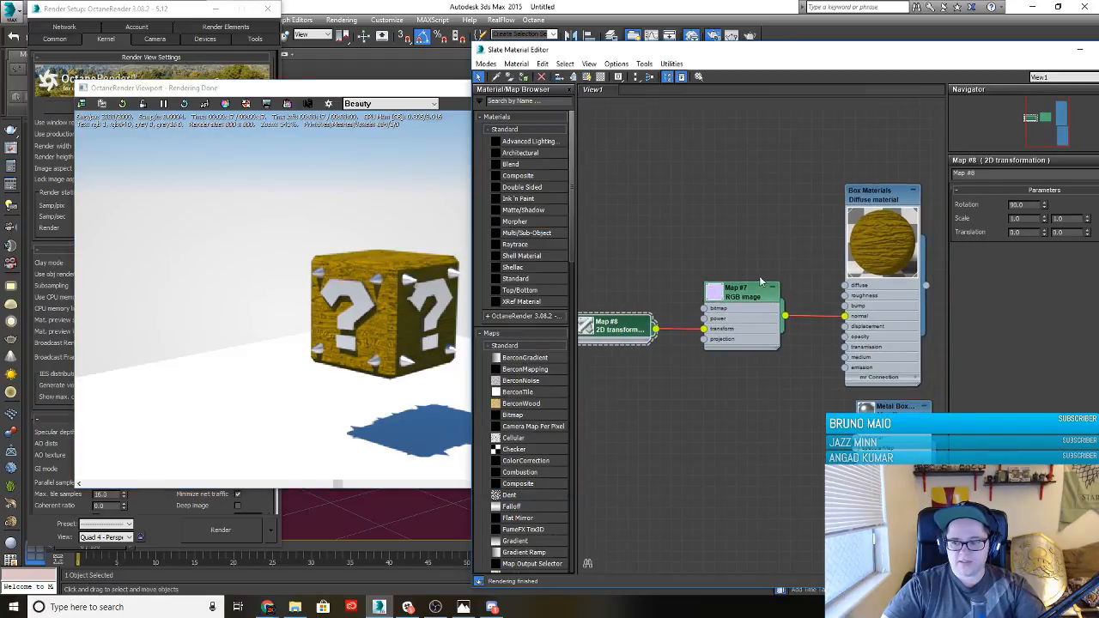
{"action": "middle_click_drag", "start_coordinate": [763, 417], "coordinate": [699, 452]}
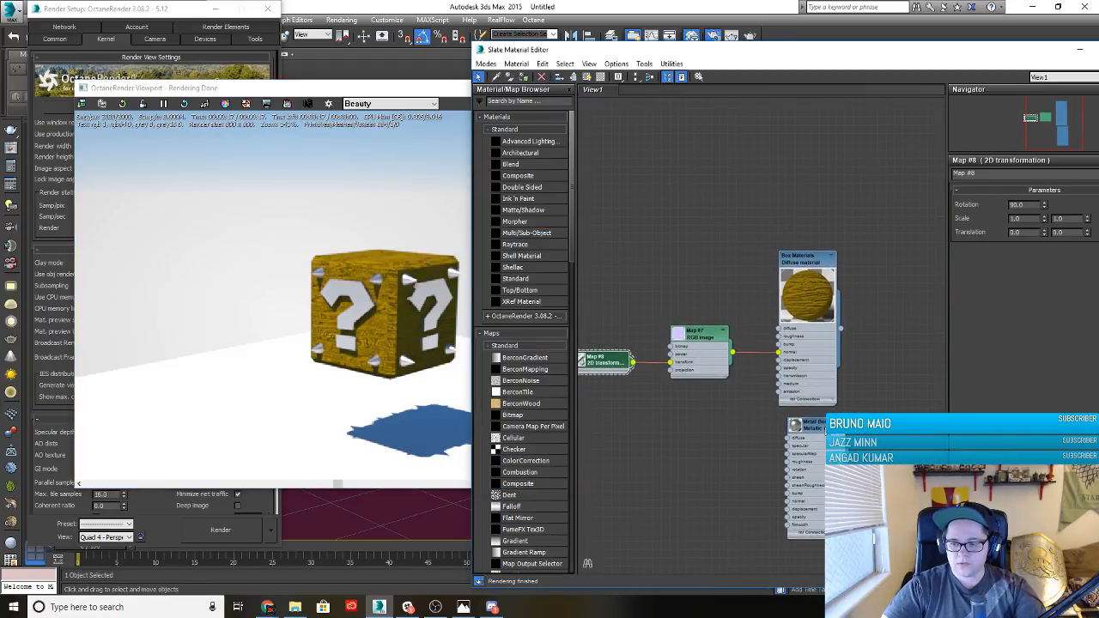
{"action": "middle_click_drag", "start_coordinate": [826, 433], "coordinate": [800, 584]}
{"action": "right_click", "coordinate": [763, 312]}
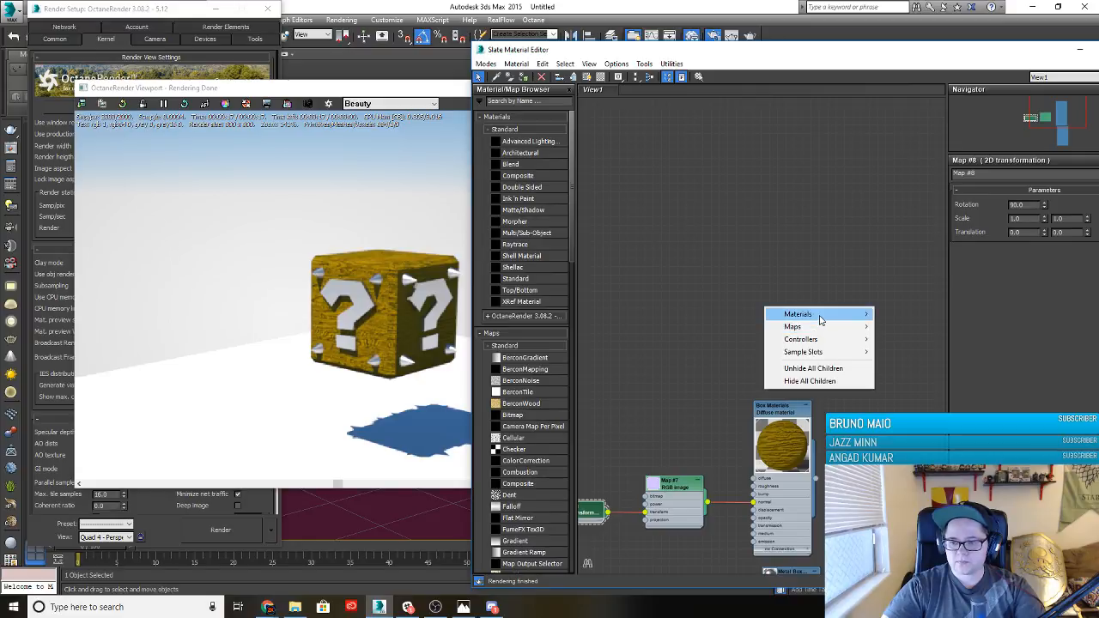
{"action": "mouse_move", "coordinate": [820, 317]}
{"action": "mouse_move", "coordinate": [935, 327]}
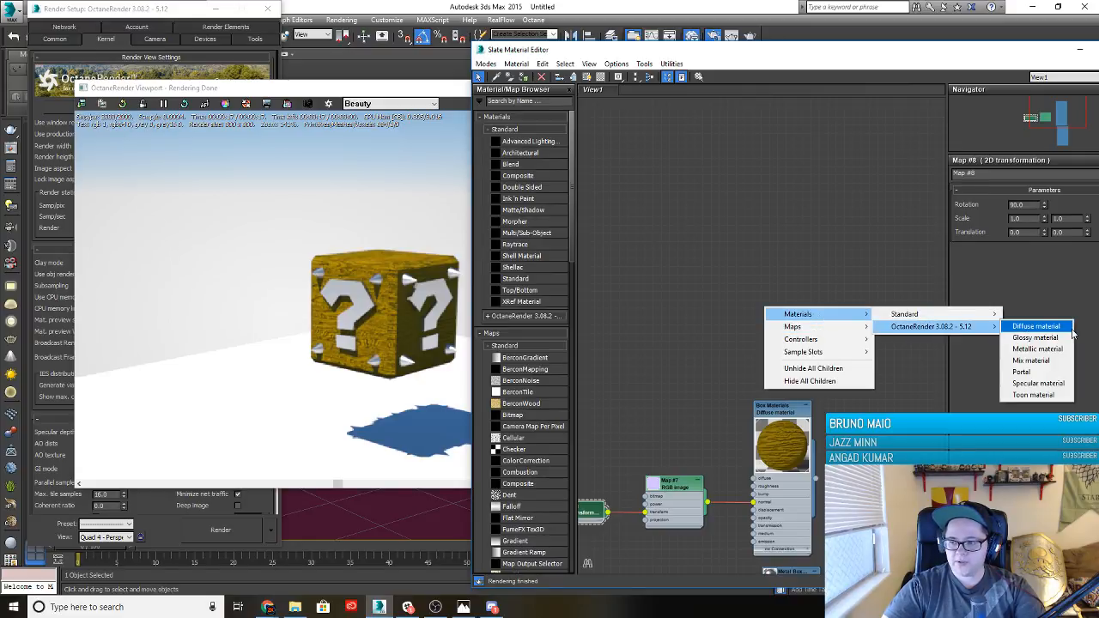
{"action": "left_click", "coordinate": [1030, 361]}
{"action": "left_click_drag", "start_coordinate": [778, 313], "coordinate": [797, 327]}
{"action": "double_click", "coordinate": [783, 320]}
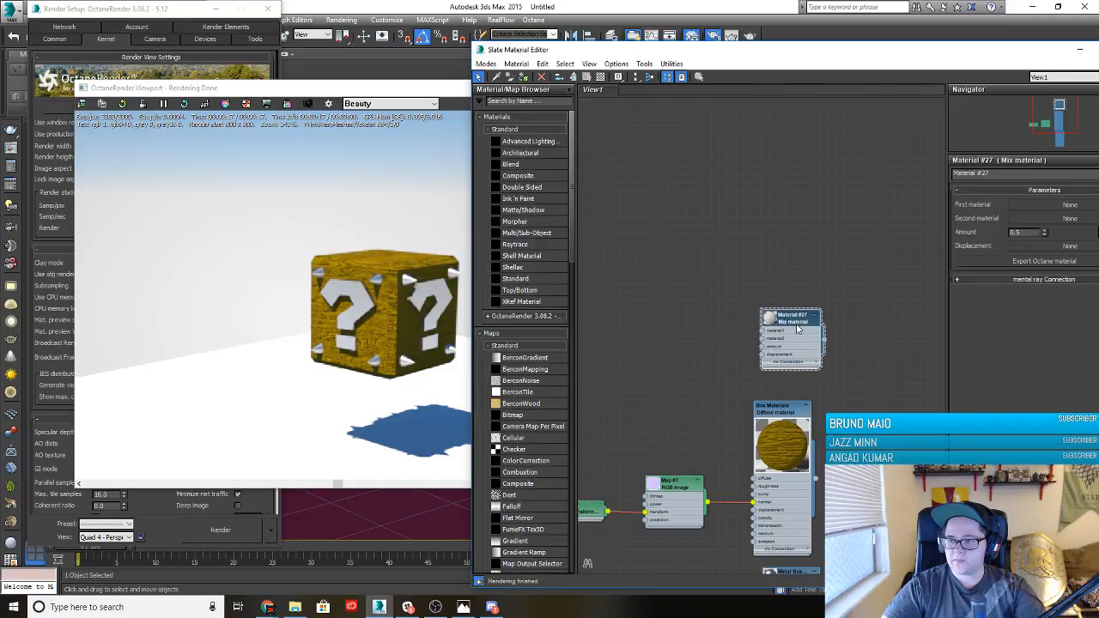
Add an Octane Diffuse material and connect it to the Mix material's first material input
{"action": "right_click", "coordinate": [705, 278]}
{"action": "mouse_move", "coordinate": [736, 285]}
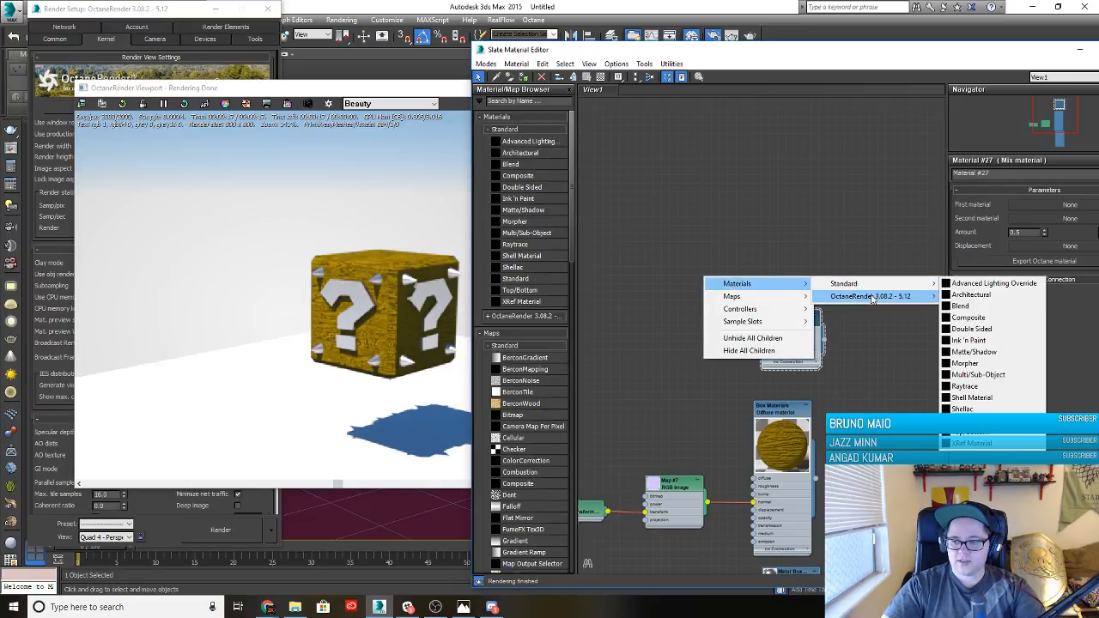
{"action": "mouse_move", "coordinate": [872, 297]}
{"action": "left_click", "coordinate": [975, 296]}
{"action": "left_click_drag", "start_coordinate": [732, 317], "coordinate": [763, 337]}
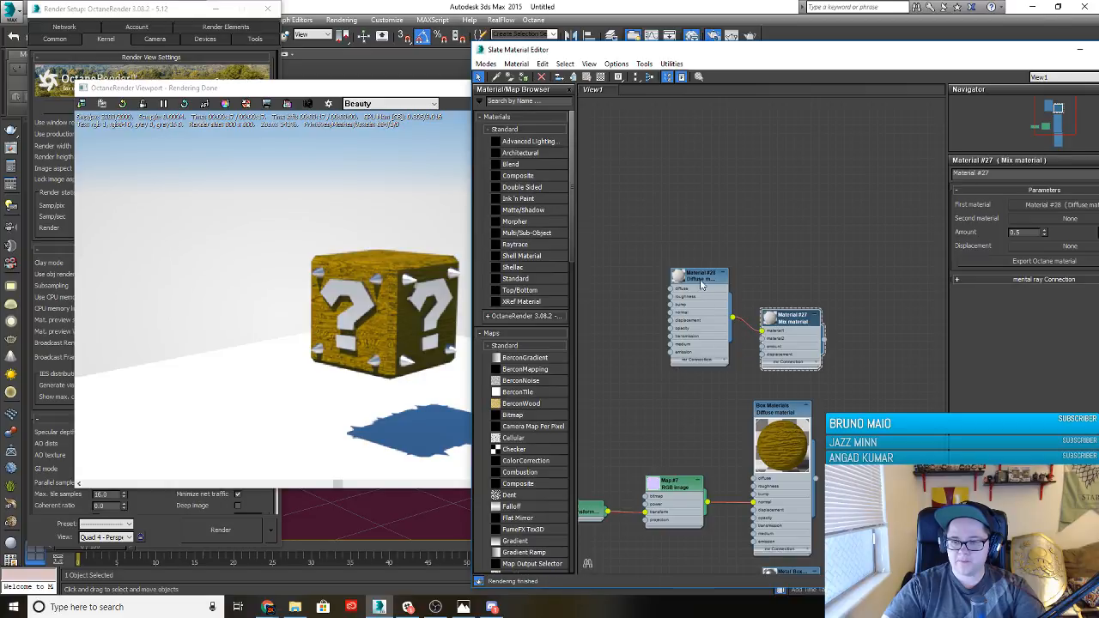
Place the new Diffuse material above and beside the Mix material and rename it Rust Material
{"action": "left_click_drag", "start_coordinate": [700, 285], "coordinate": [692, 245]}
{"action": "double_click", "coordinate": [691, 243]}
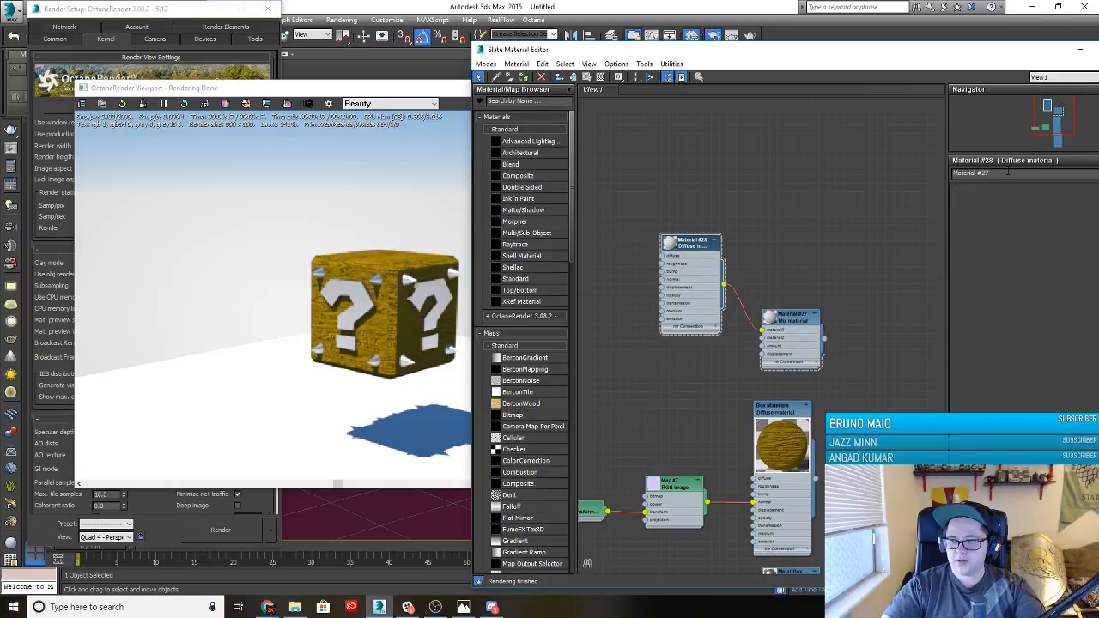
{"action": "type", "text": "S"}
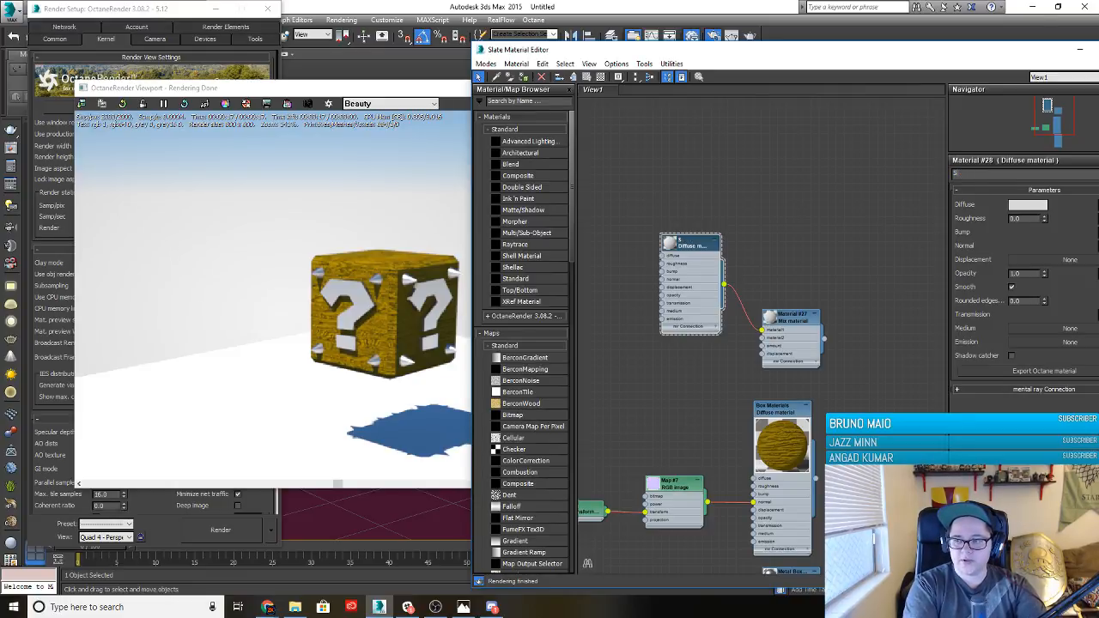
{"action": "type", "text": "ilv M"}
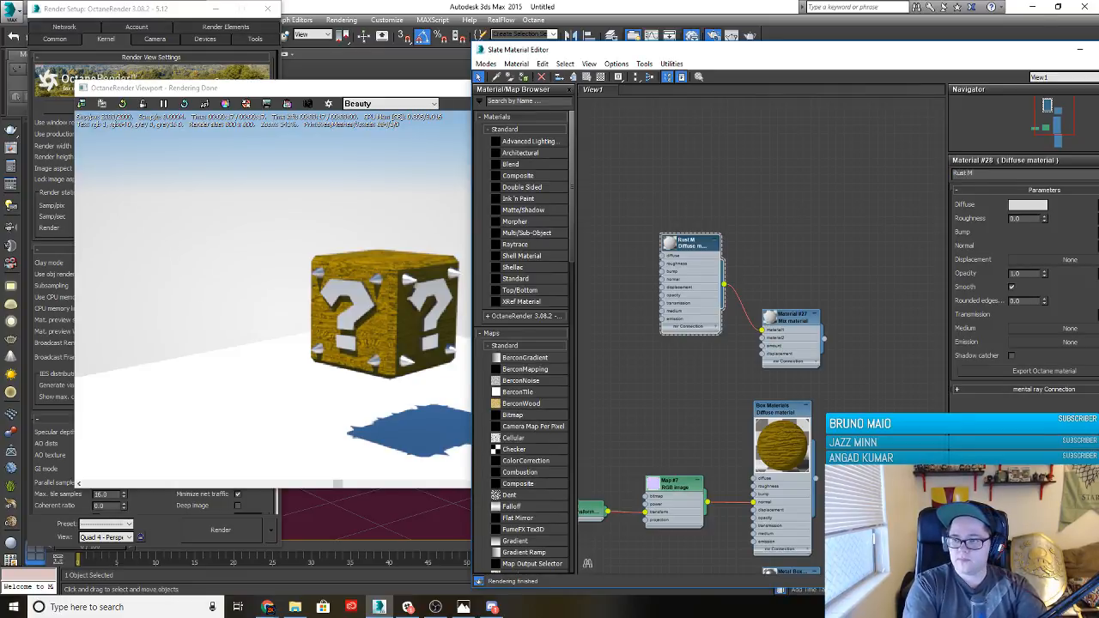
{"action": "type", "text": "atial"}
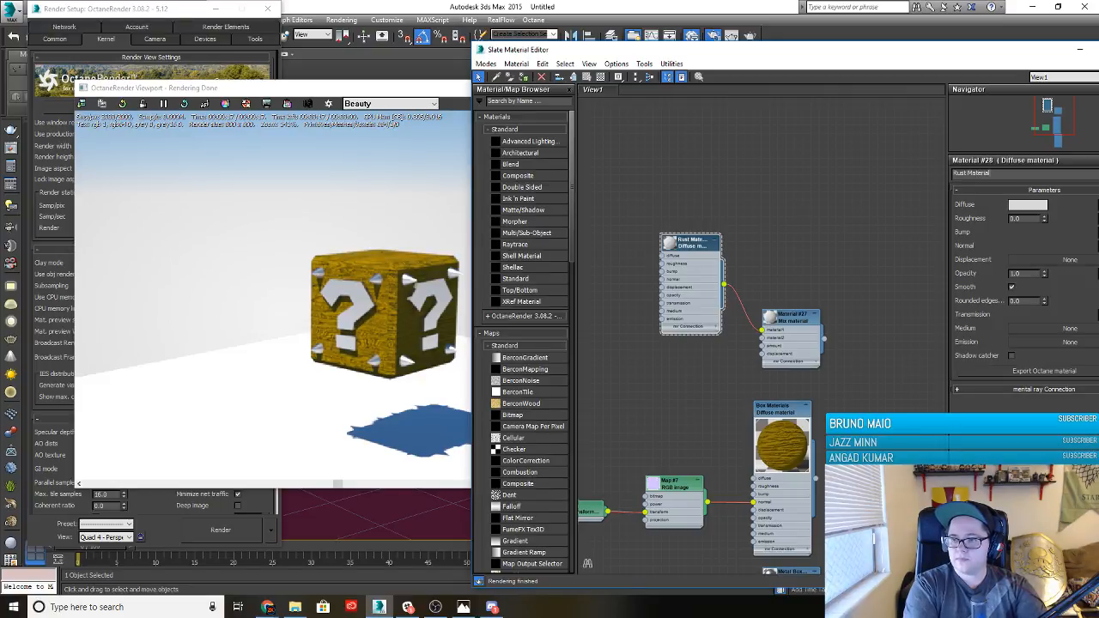
{"action": "key", "text": "Return"}
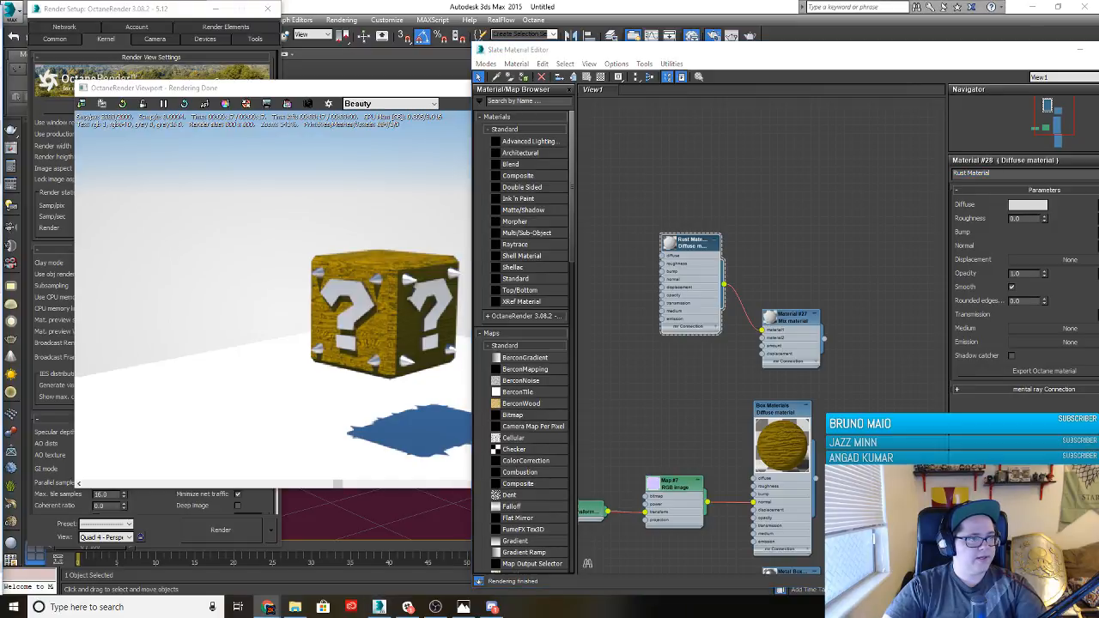
Switch to Chrome, minimize the question-block reference window and search Google for "rust material"
{"action": "left_click_drag", "start_coordinate": [0, 69], "coordinate": [0, 60]}
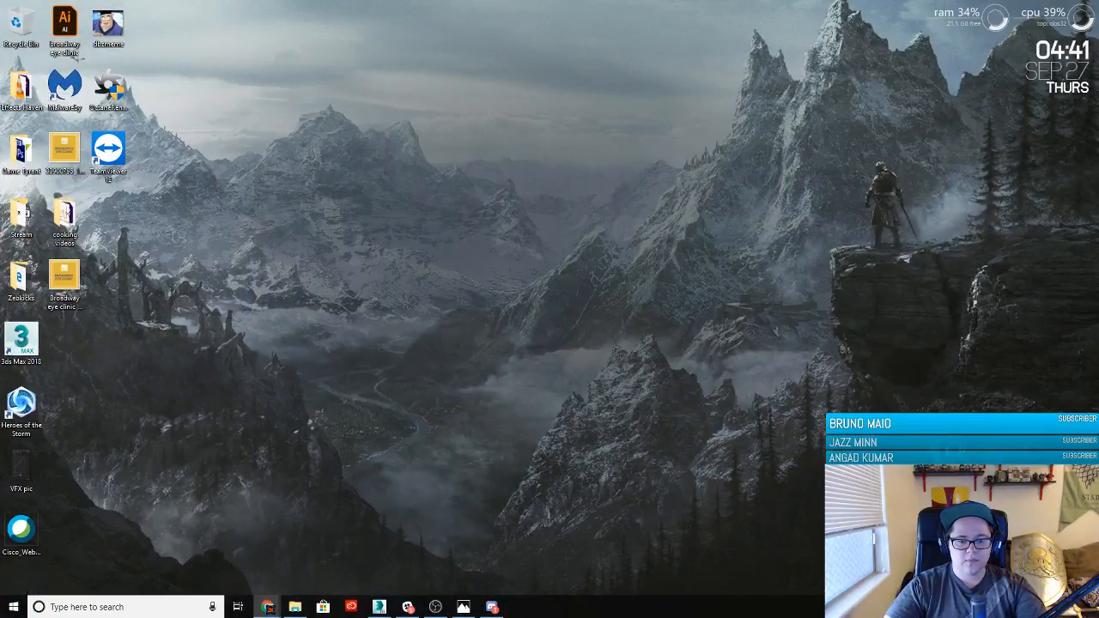
{"action": "left_click", "coordinate": [379, 607]}
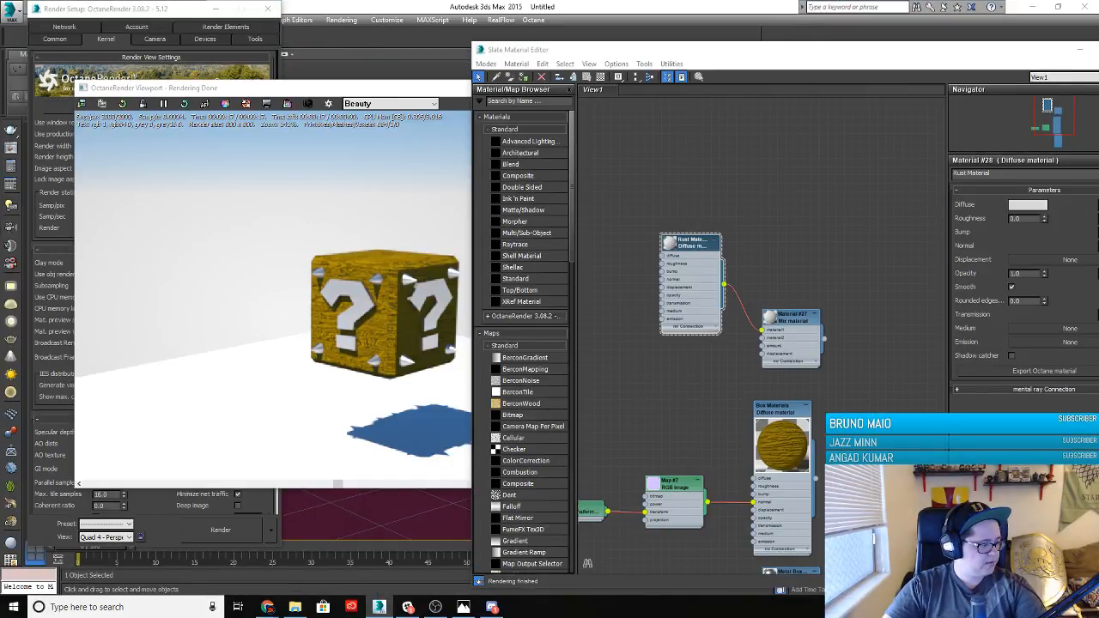
{"action": "left_click", "coordinate": [268, 607]}
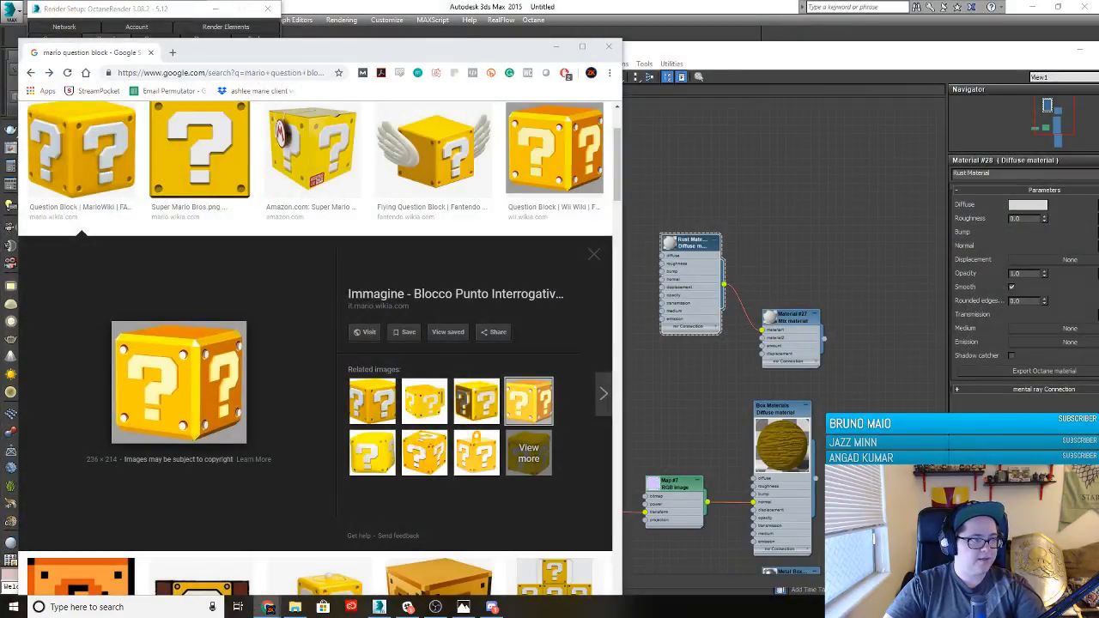
{"action": "left_click_drag", "start_coordinate": [4, 197], "coordinate": [785, 91]}
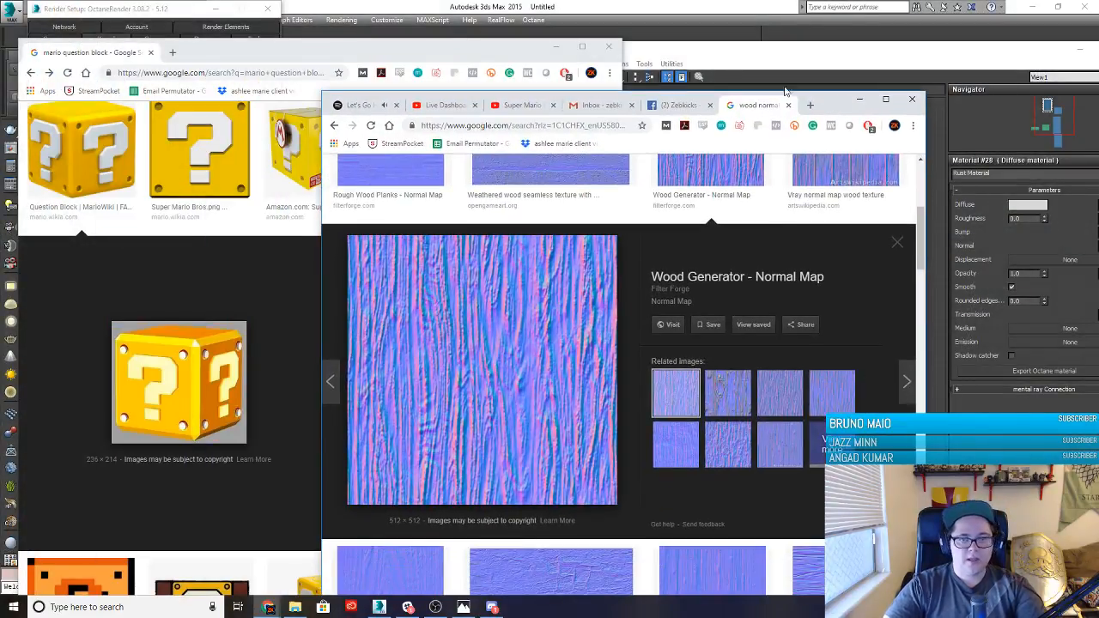
{"action": "left_click", "coordinate": [559, 49]}
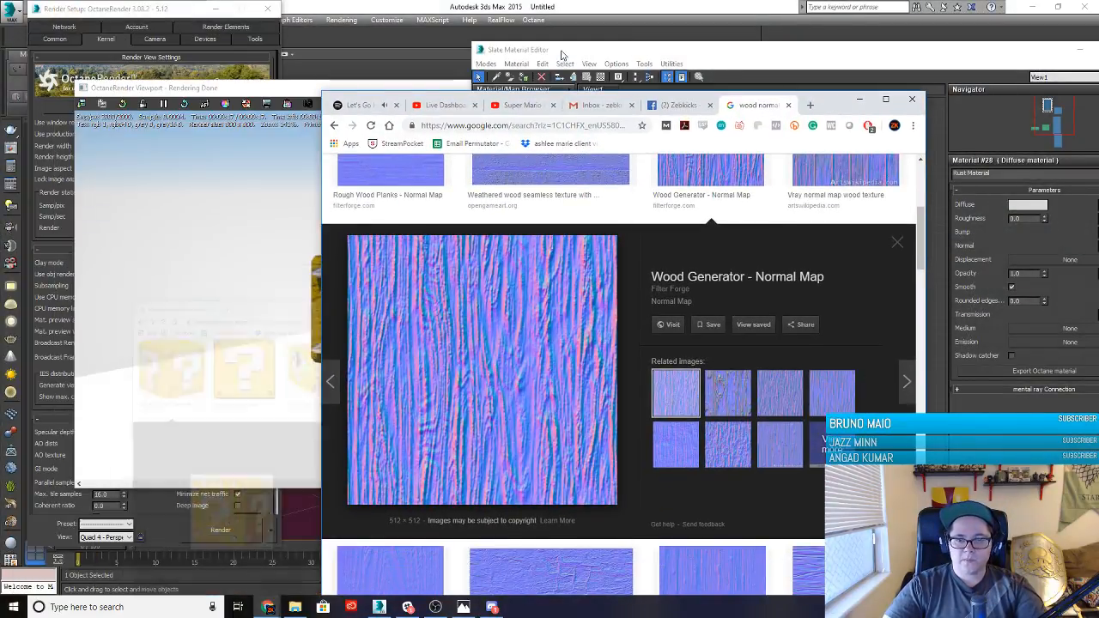
{"action": "left_click", "coordinate": [600, 127]}
{"action": "type", "text": "rust material"}
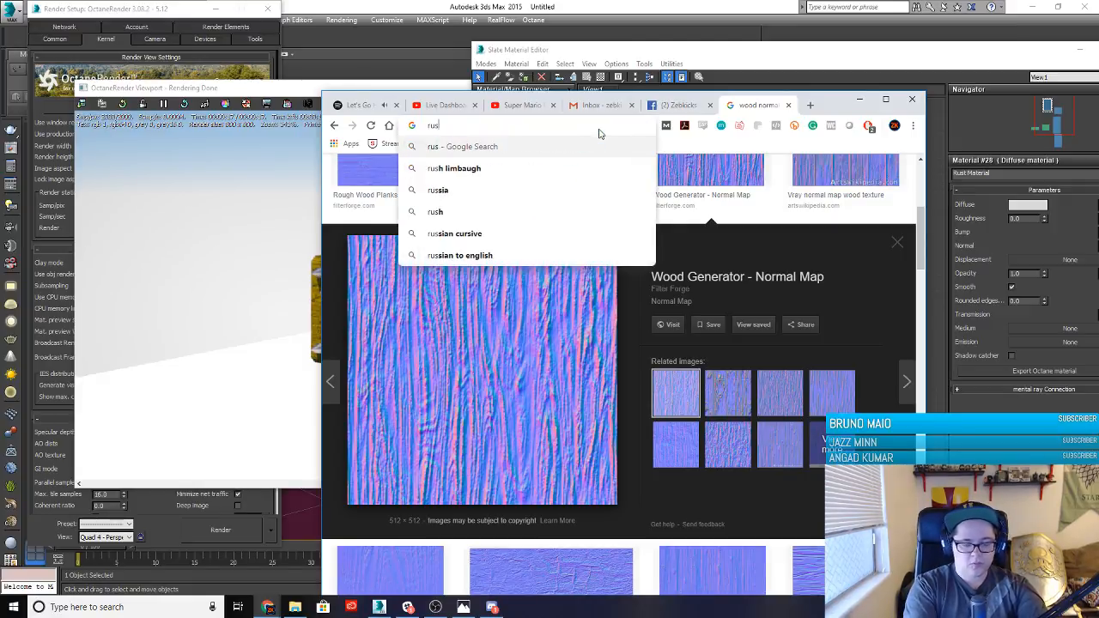
{"action": "key", "text": "Return"}
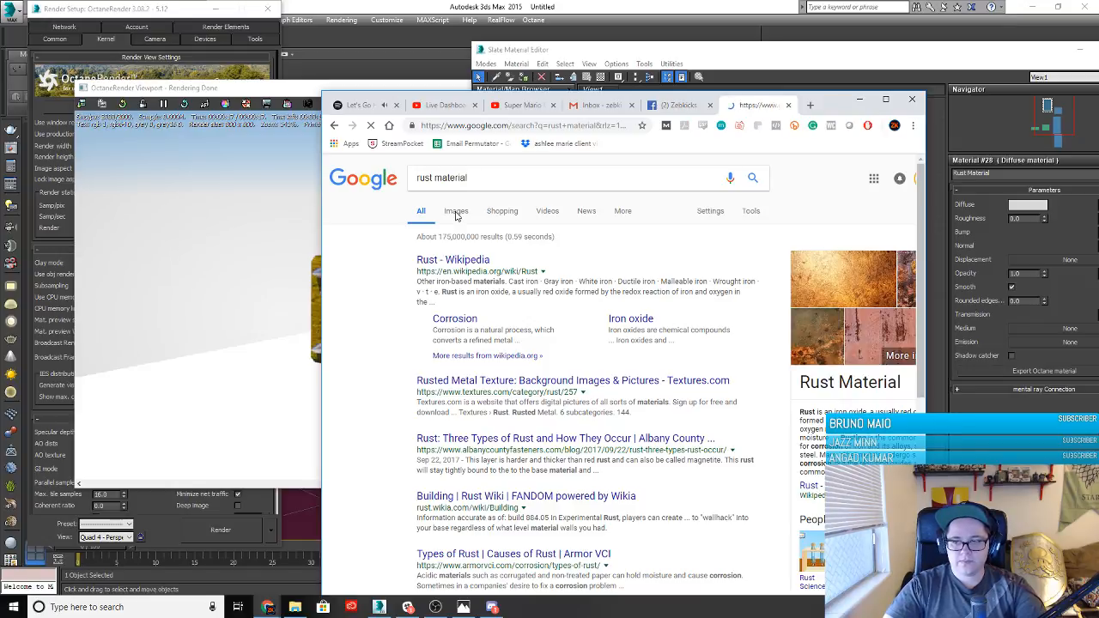
Switch the "rust material" search to image results, reposition the browser window and look through the textures for suitable rust images
{"action": "left_click", "coordinate": [456, 212]}
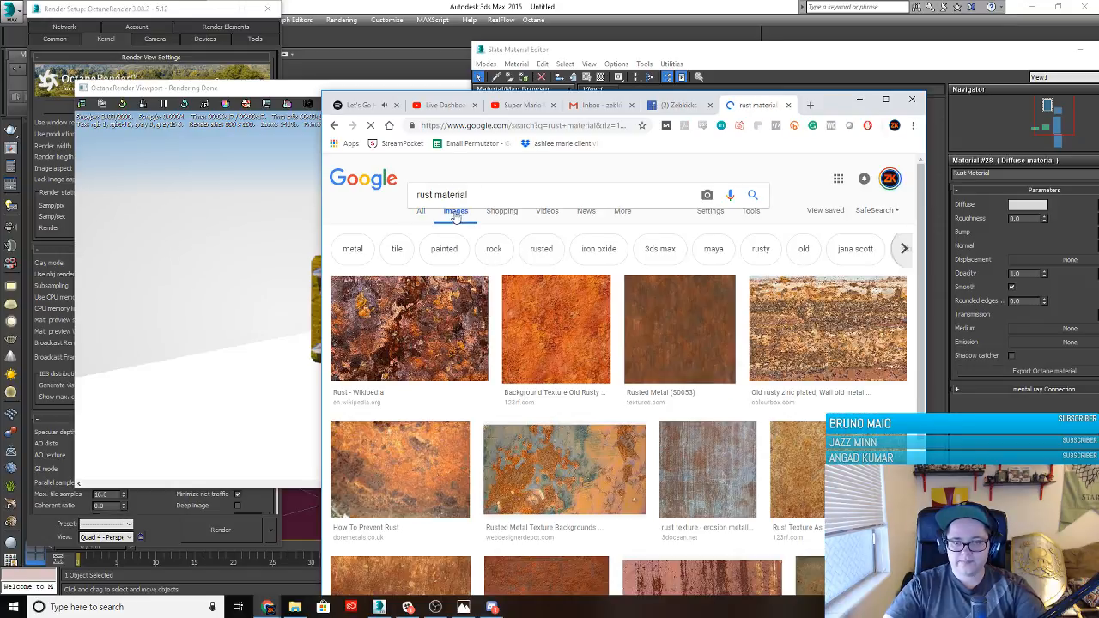
{"action": "left_click_drag", "start_coordinate": [835, 114], "coordinate": [527, 43]}
{"action": "scroll", "coordinate": [477, 319], "scroll_direction": "down", "scroll_amount": 2}
{"action": "scroll", "coordinate": [476, 320], "scroll_direction": "down", "scroll_amount": 1}
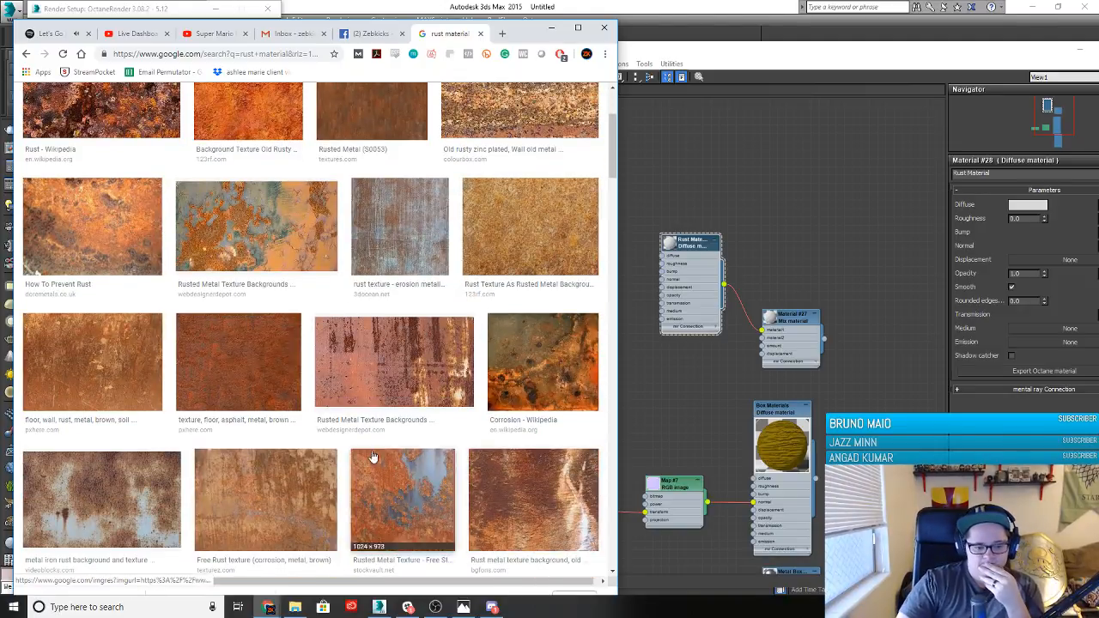
{"action": "scroll", "coordinate": [270, 413], "scroll_direction": "down", "scroll_amount": 4}
{"action": "scroll", "coordinate": [269, 413], "scroll_direction": "down", "scroll_amount": 3}
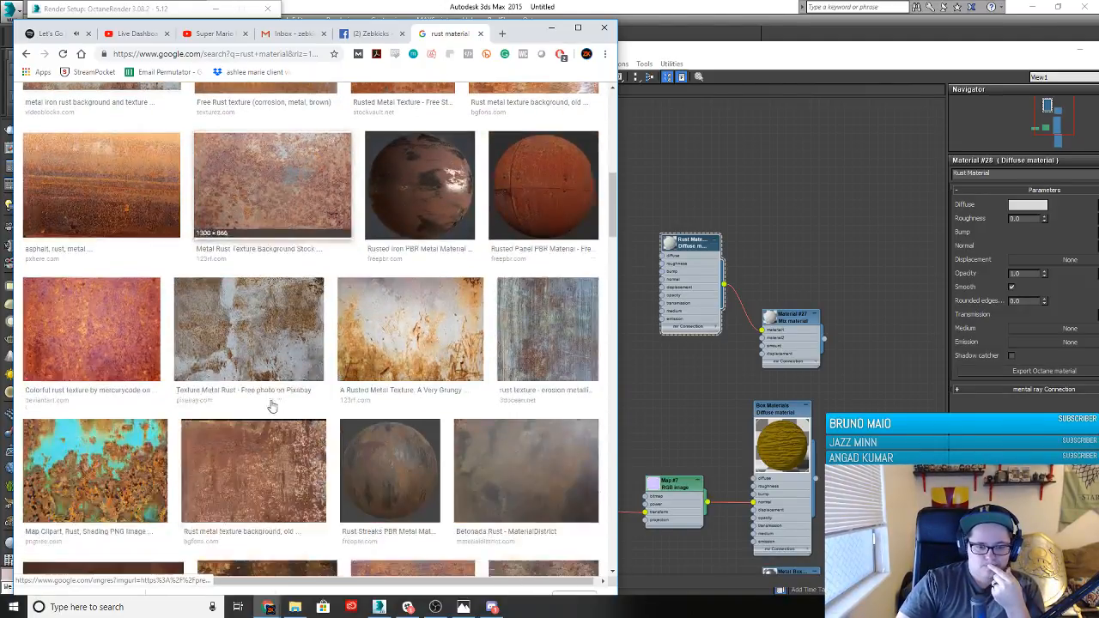
{"action": "scroll", "coordinate": [360, 390], "scroll_direction": "up", "scroll_amount": 1}
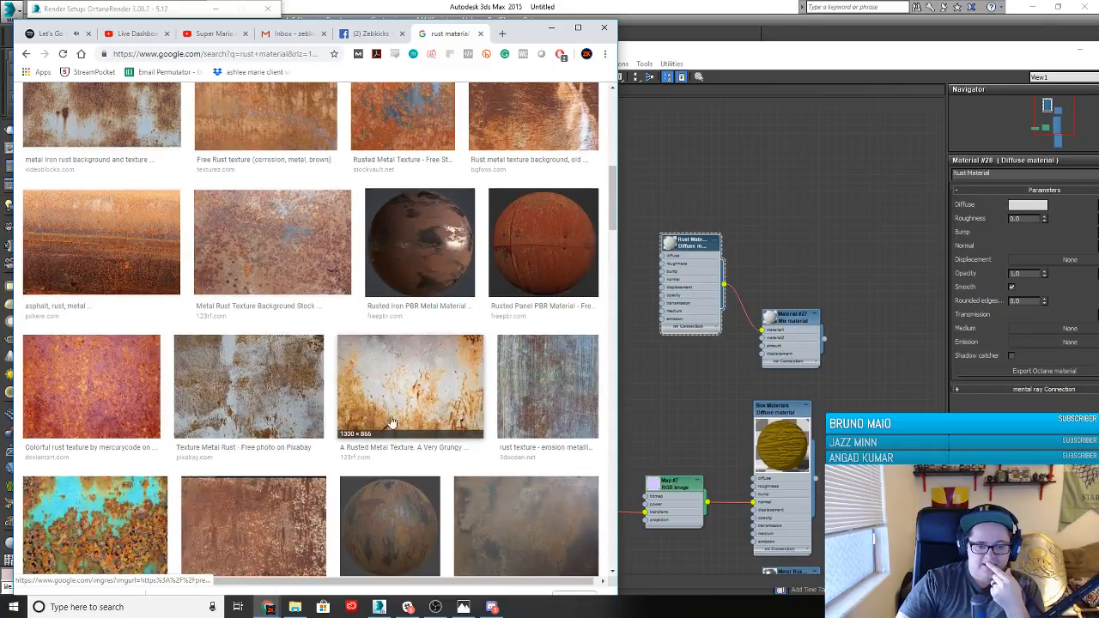
{"action": "scroll", "coordinate": [348, 423], "scroll_direction": "down", "scroll_amount": 5}
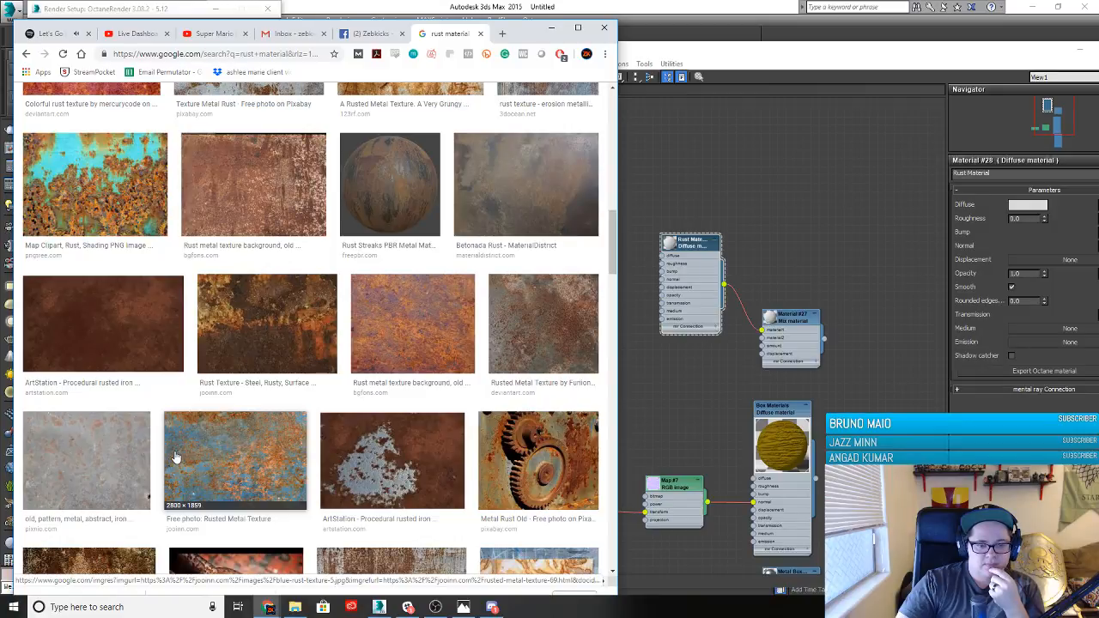
{"action": "scroll", "coordinate": [163, 440], "scroll_direction": "down", "scroll_amount": 2}
{"action": "scroll", "coordinate": [162, 438], "scroll_direction": "down", "scroll_amount": 3}
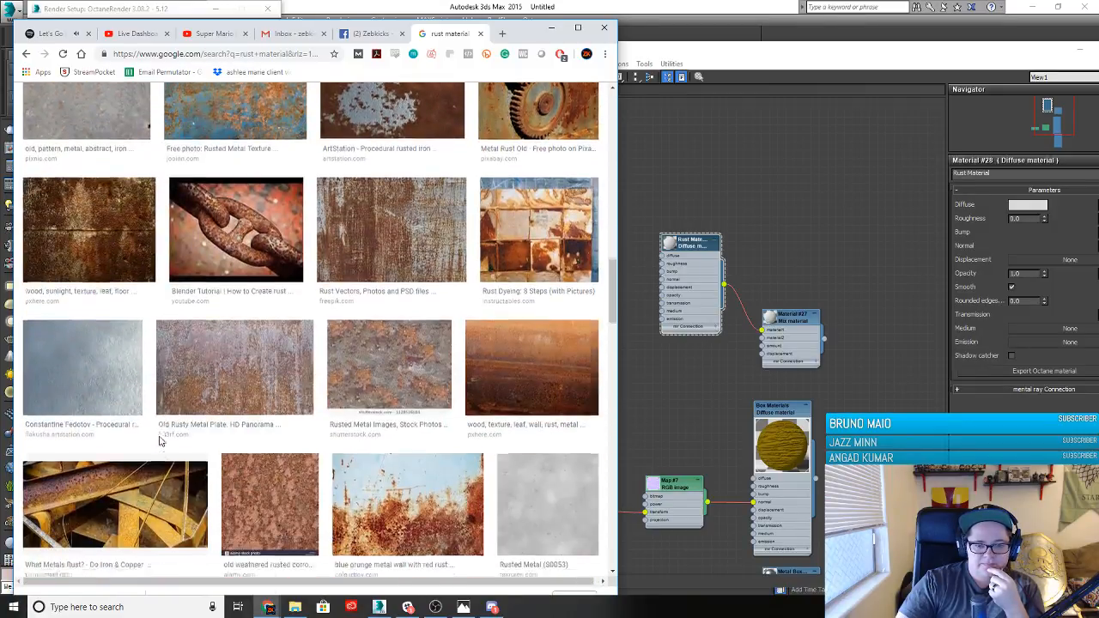
{"action": "scroll", "coordinate": [159, 436], "scroll_direction": "down", "scroll_amount": 3}
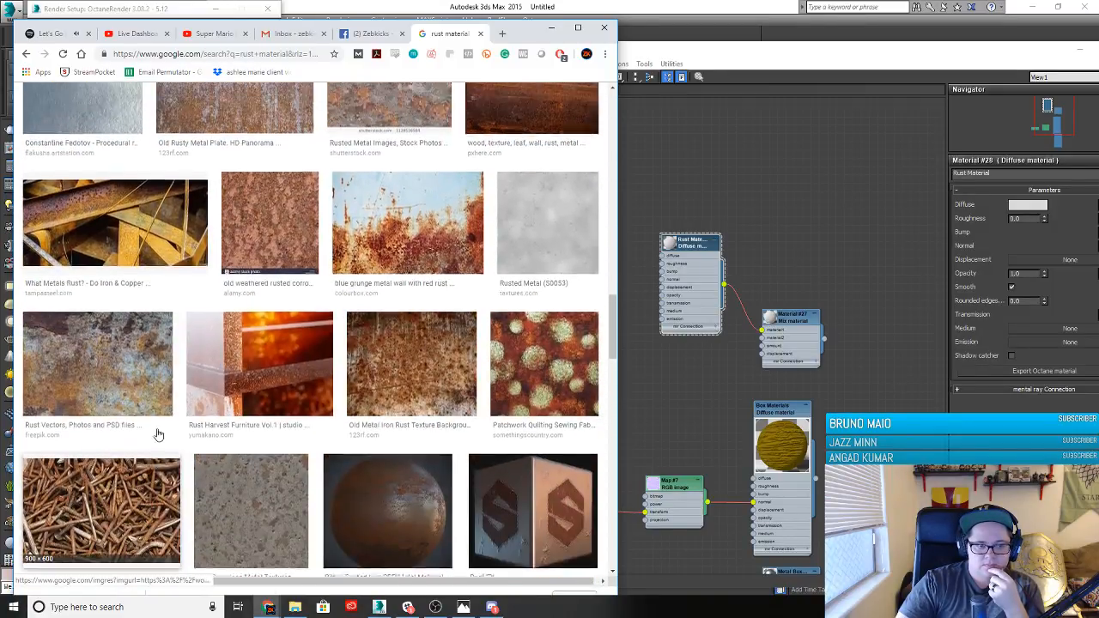
{"action": "scroll", "coordinate": [159, 436], "scroll_direction": "down", "scroll_amount": 10}
{"action": "scroll", "coordinate": [159, 434], "scroll_direction": "up", "scroll_amount": 4}
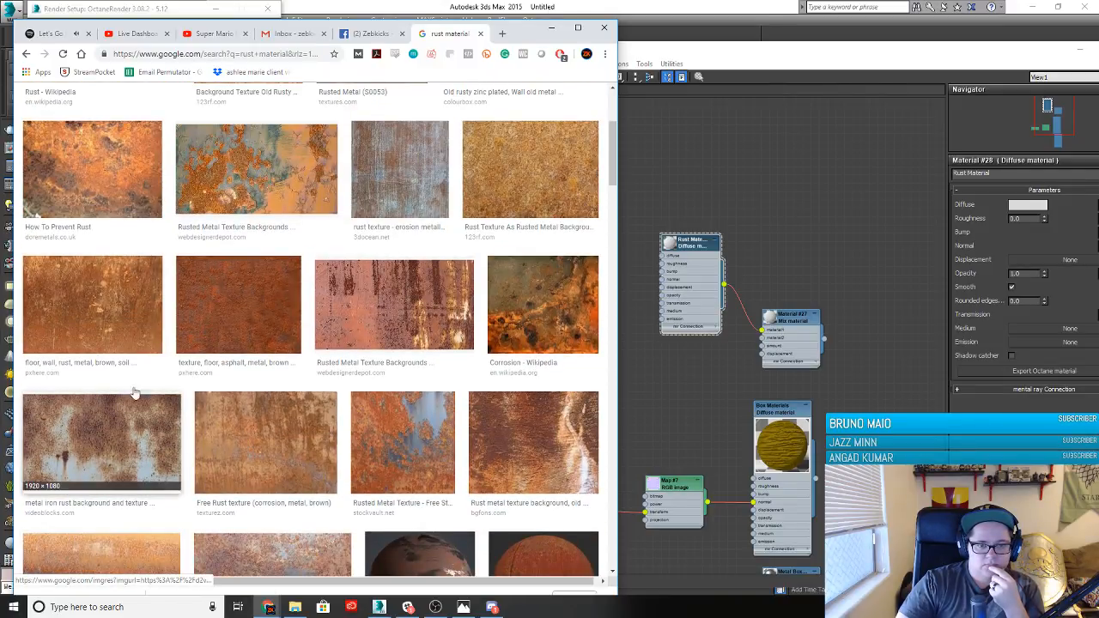
{"action": "scroll", "coordinate": [408, 330], "scroll_direction": "up", "scroll_amount": 1}
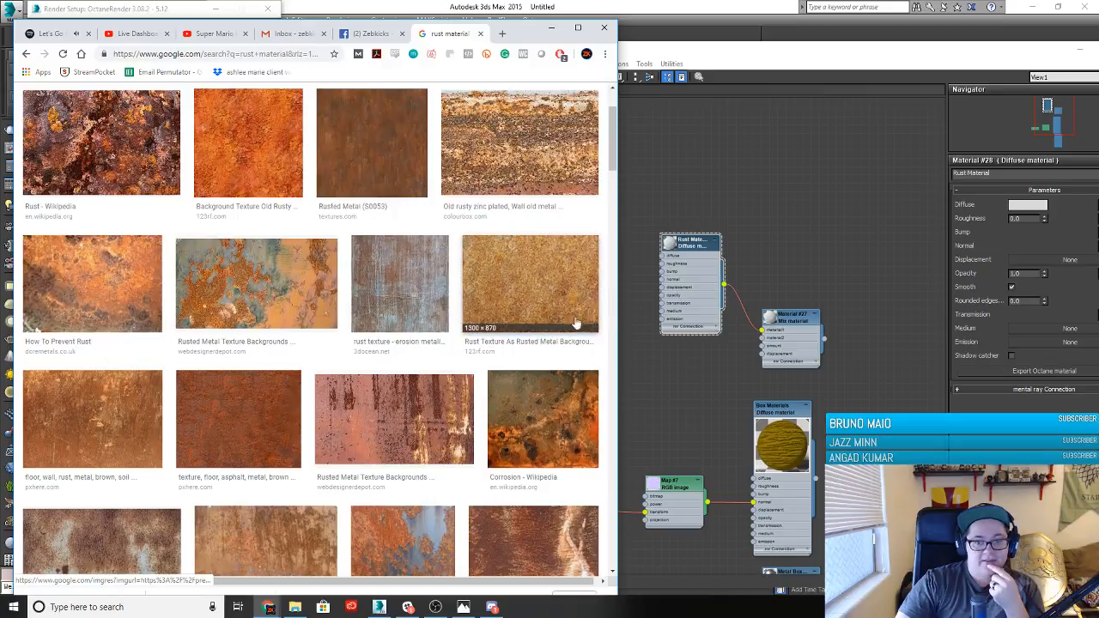
Open the seamless golden-brown rust texture from 123RF and save the image as "rust 1" in the Super Mario Dark Souls folder
{"action": "left_click", "coordinate": [528, 304]}
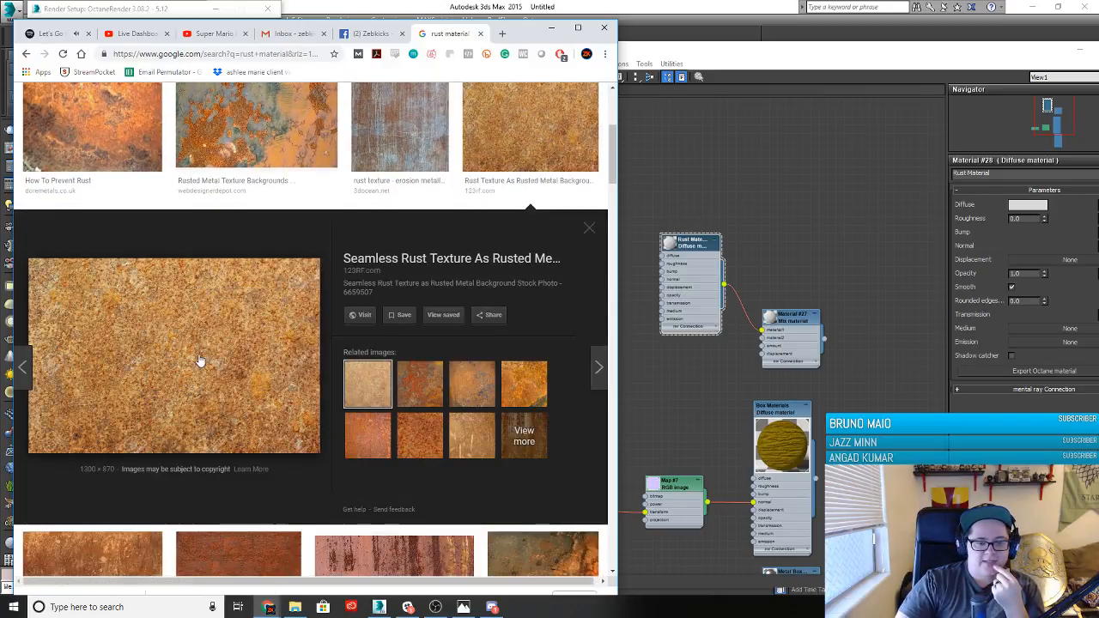
{"action": "right_click", "coordinate": [200, 356]}
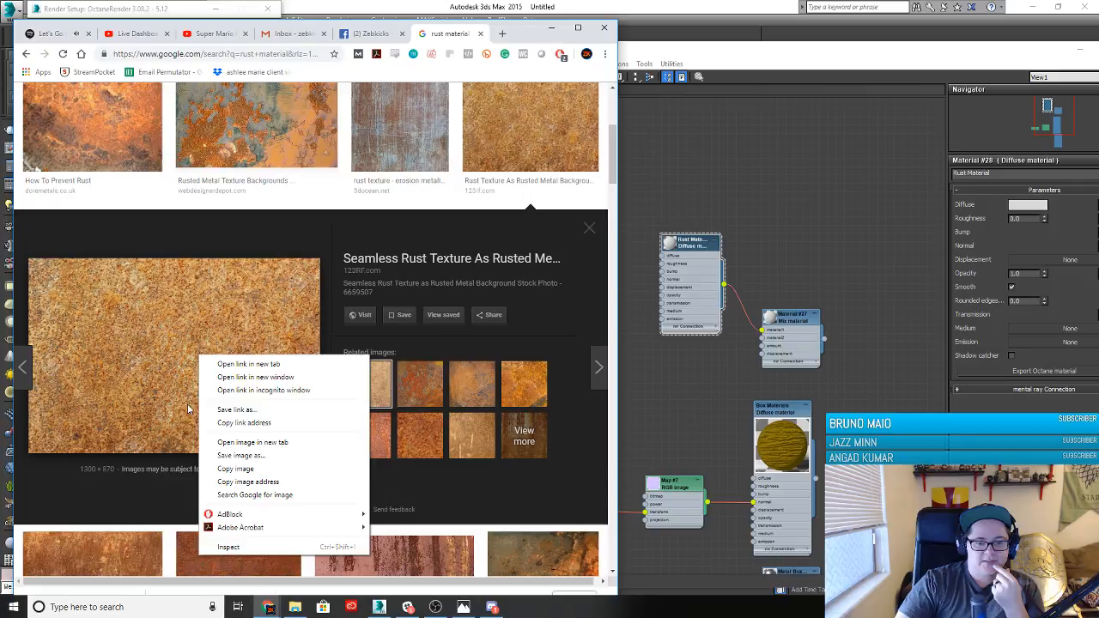
{"action": "left_click", "coordinate": [245, 455]}
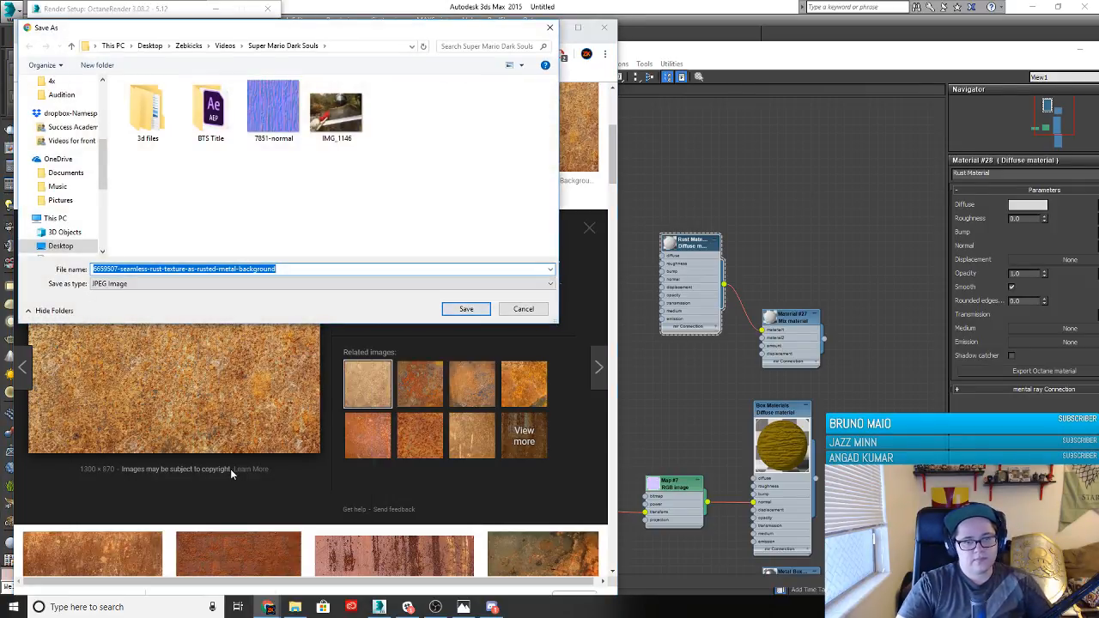
{"action": "type", "text": "rust"}
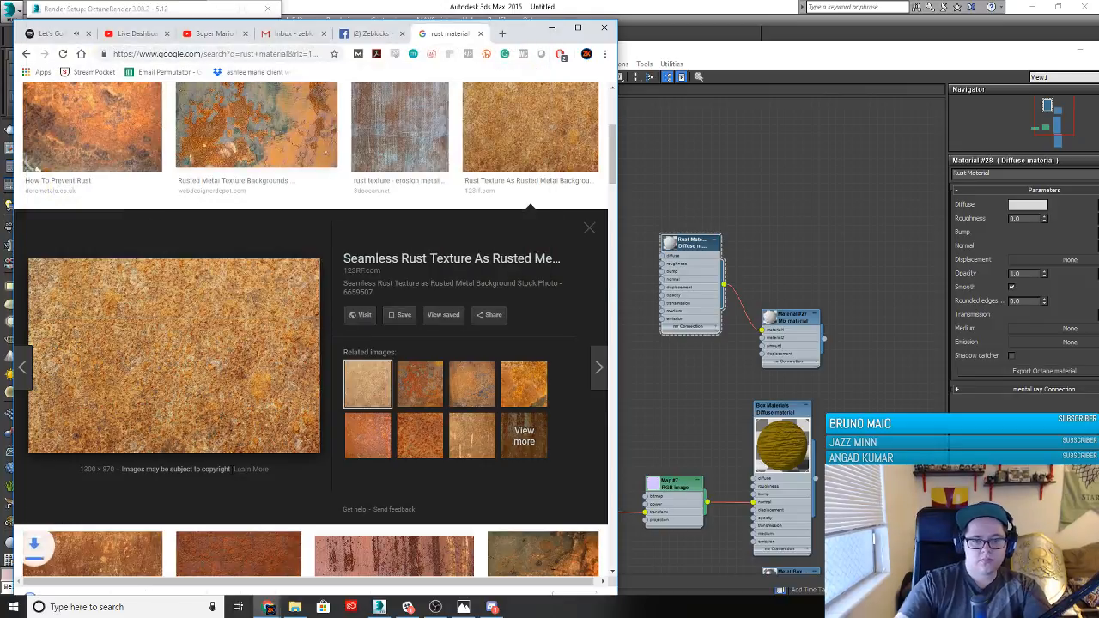
Open the related orange rust texture and save the image as "rust 2" in the Super Mario Dark Souls folder
{"action": "left_click", "coordinate": [514, 400]}
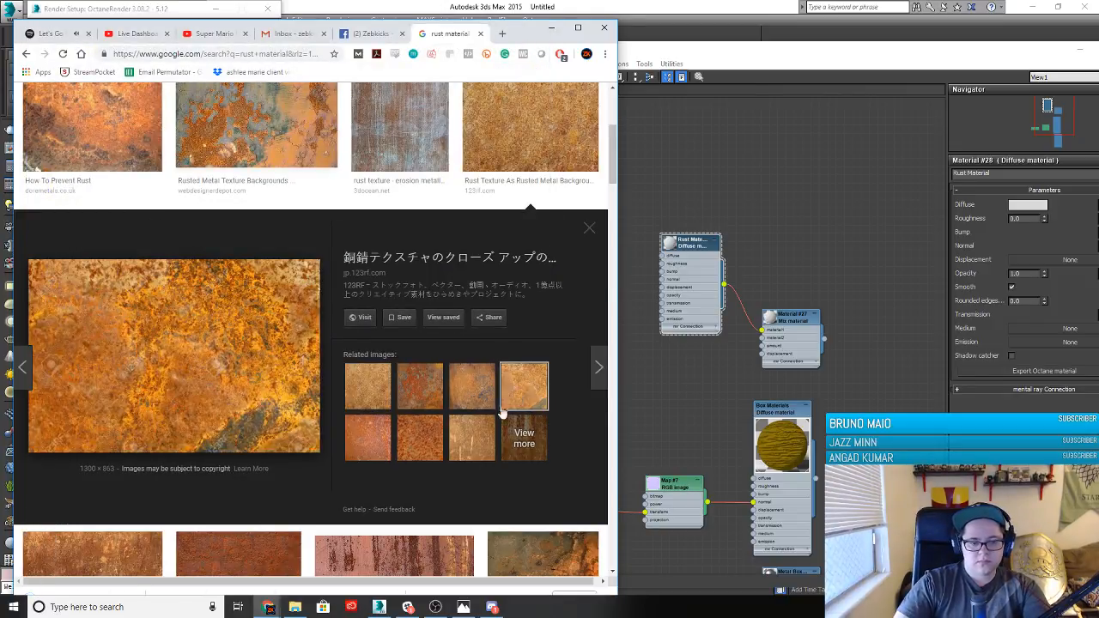
{"action": "right_click", "coordinate": [190, 368]}
{"action": "left_click", "coordinate": [234, 469]}
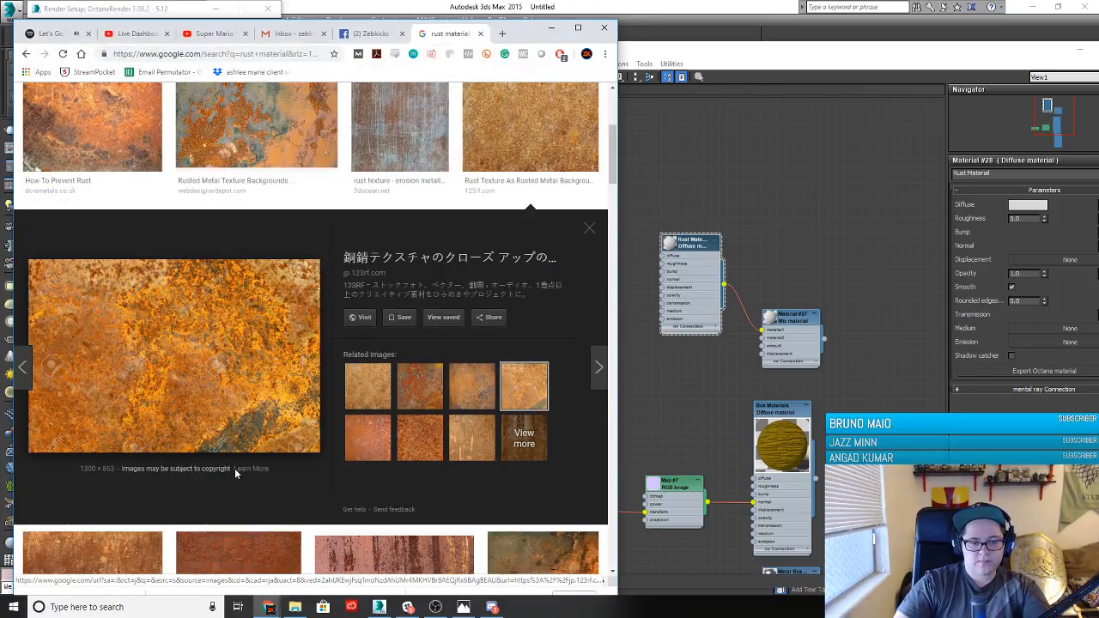
{"action": "type", "text": "rust 2"}
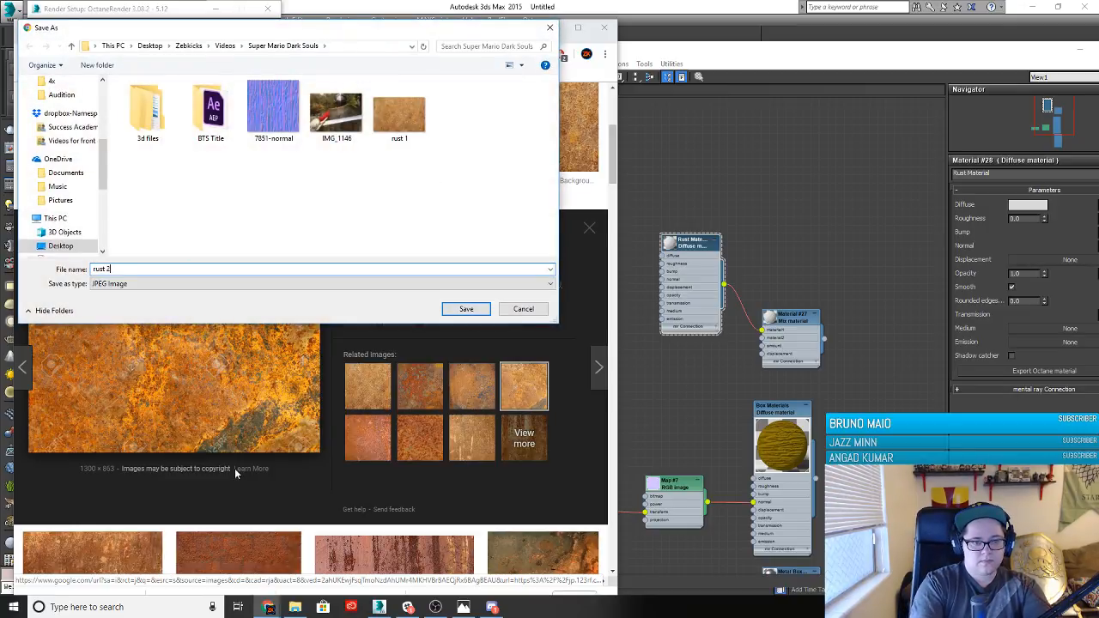
{"action": "key", "text": "Return"}
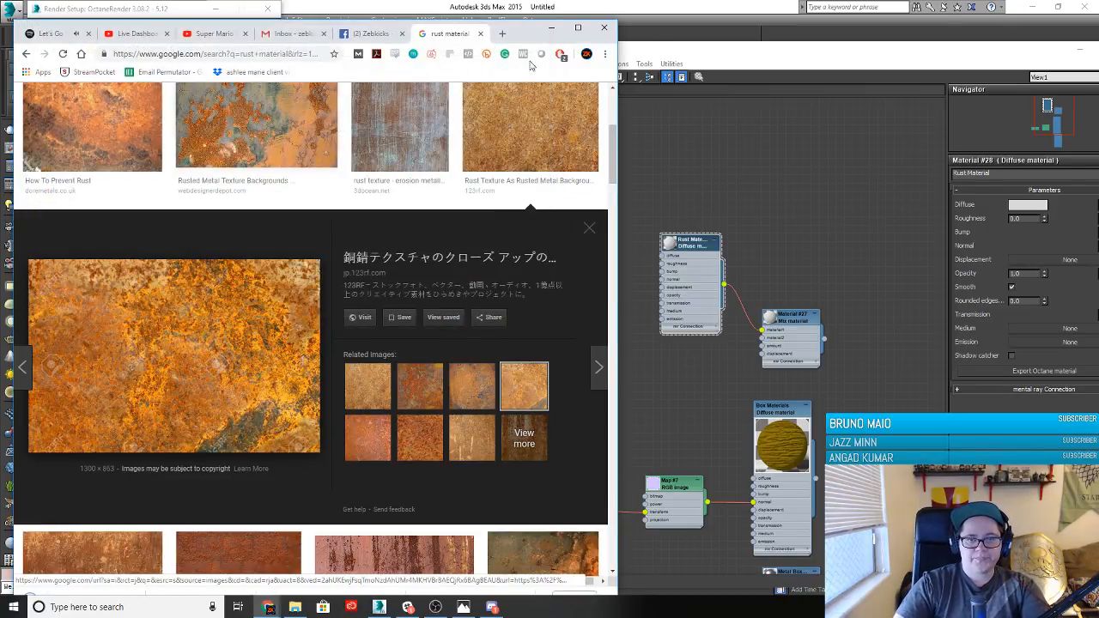
Minimize the browser to return to 3ds Max and shift the Slate Material Editor slightly for better access to its parameters
{"action": "left_click", "coordinate": [551, 28]}
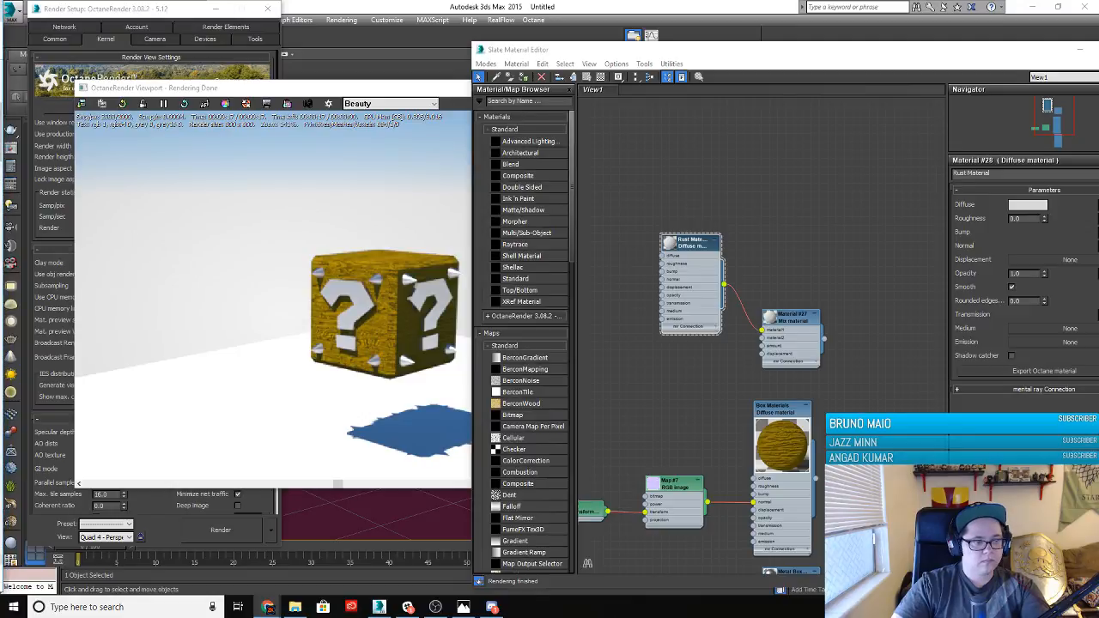
{"action": "left_click_drag", "start_coordinate": [729, 50], "coordinate": [713, 35]}
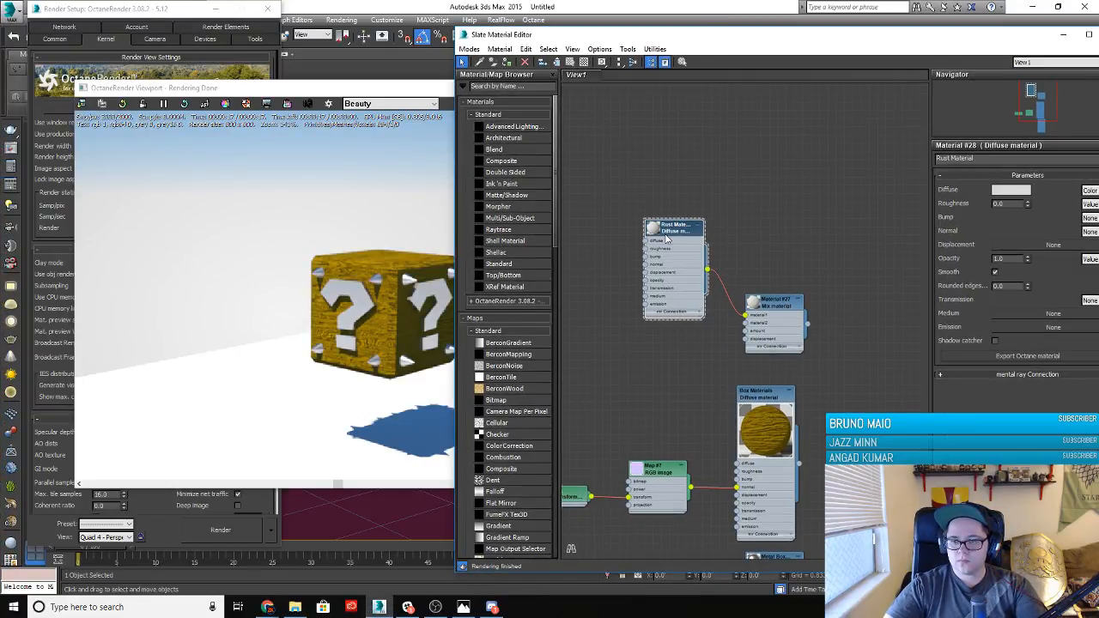
{"action": "middle_click_drag", "start_coordinate": [613, 322], "coordinate": [650, 307]}
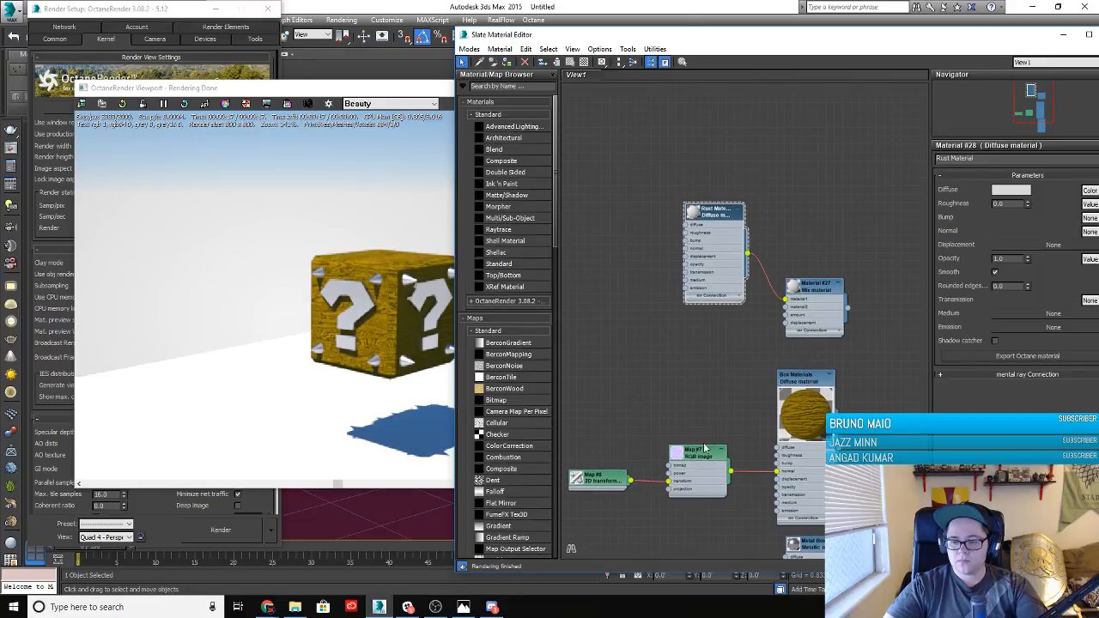
{"action": "left_click_drag", "start_coordinate": [695, 461], "coordinate": [659, 417], "text": "shift"}
{"action": "left_click", "coordinate": [637, 419]}
{"action": "right_click", "coordinate": [632, 482]}
{"action": "left_click", "coordinate": [619, 456]}
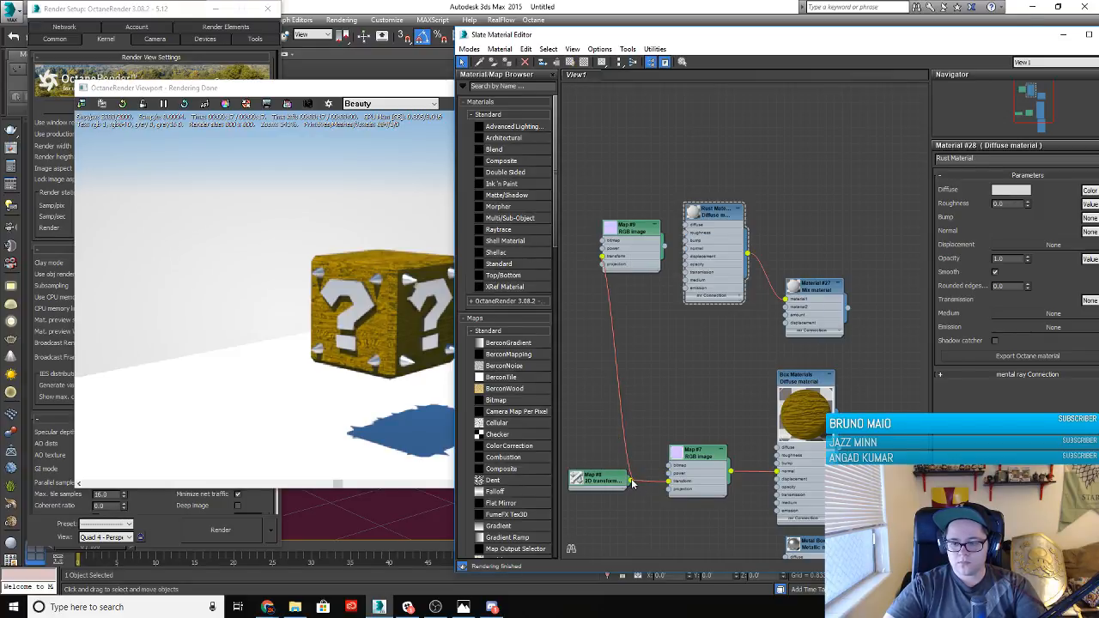
{"action": "left_click_drag", "start_coordinate": [628, 241], "coordinate": [619, 339]}
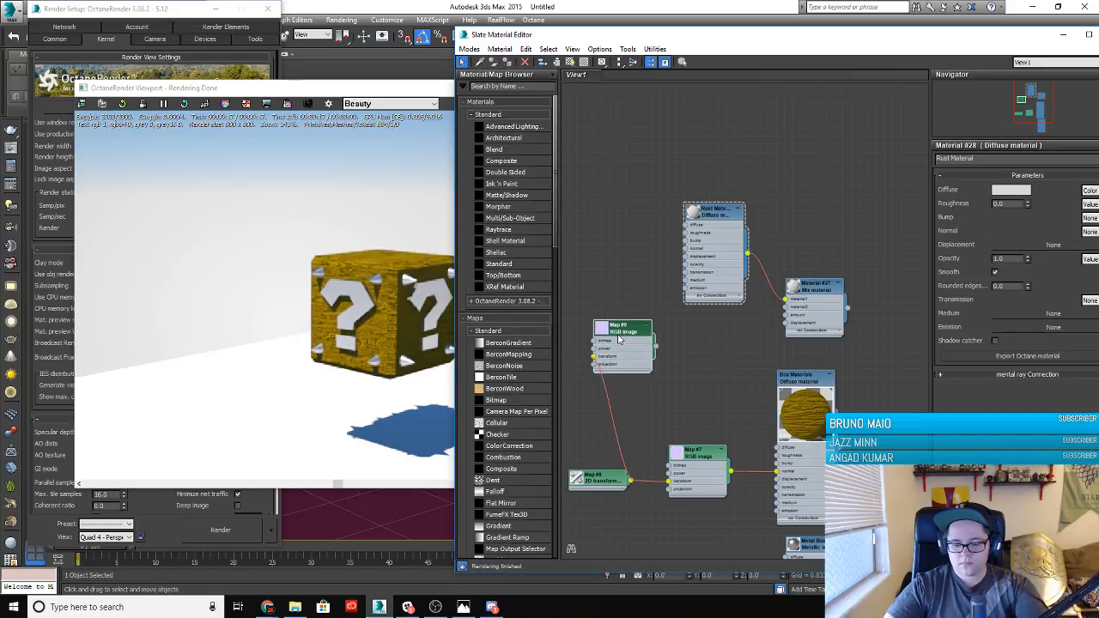
{"action": "key", "text": "Delete"}
{"action": "key", "text": "alt+Tab"}
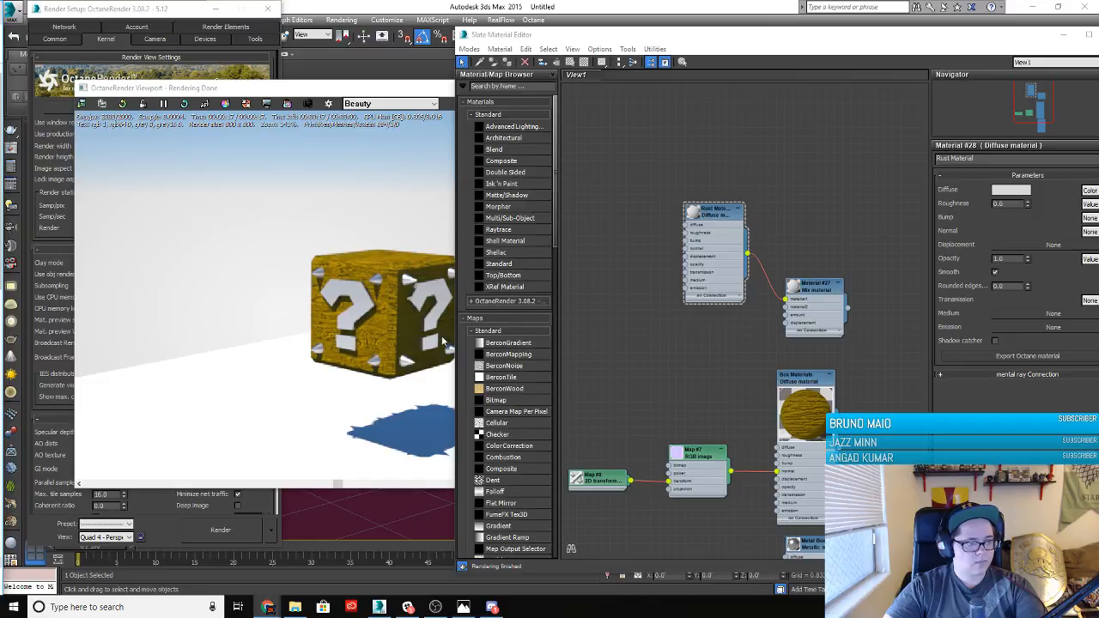
Add an Octane Metallic material node in the empty space below Rust Material
{"action": "left_click", "coordinate": [732, 213]}
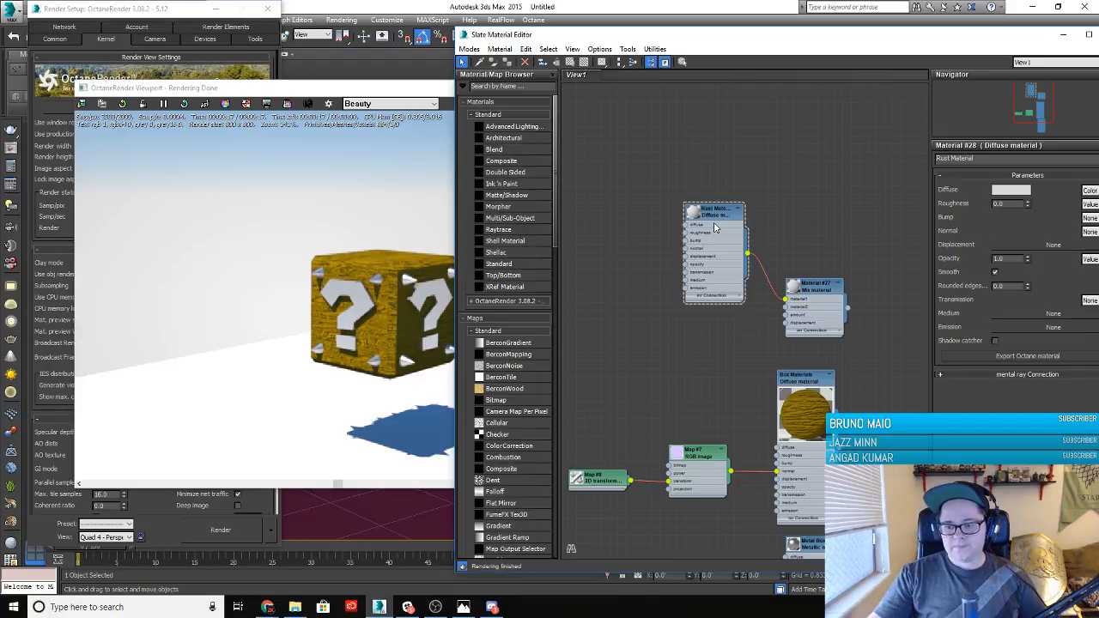
{"action": "middle_click_drag", "start_coordinate": [681, 322], "coordinate": [690, 277]}
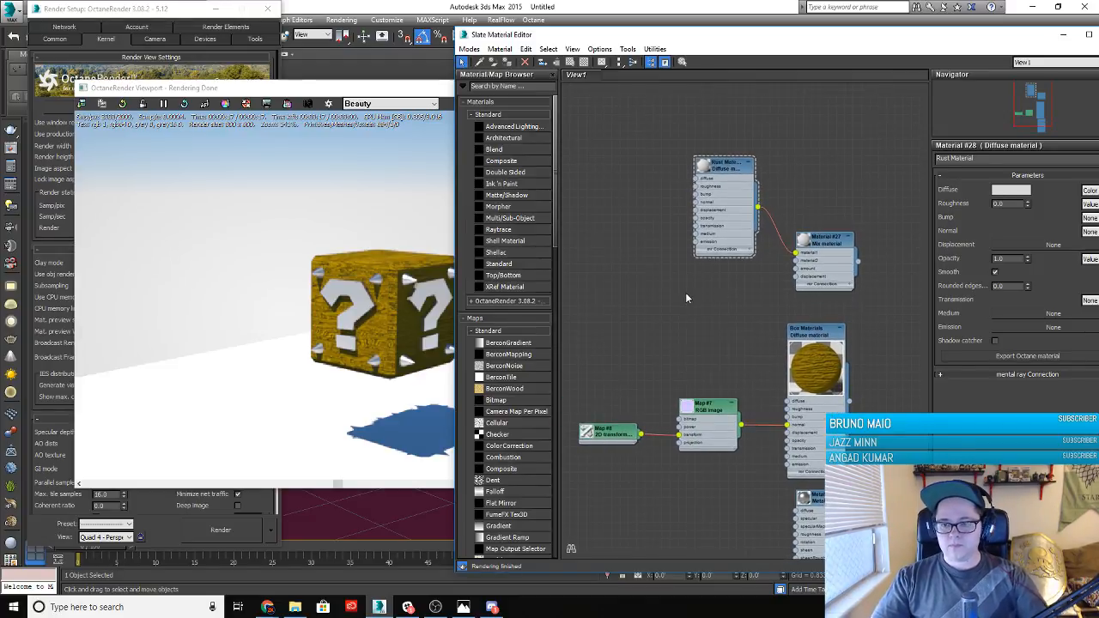
{"action": "right_click", "coordinate": [686, 294]}
{"action": "mouse_move", "coordinate": [707, 306]}
{"action": "mouse_move", "coordinate": [872, 320]}
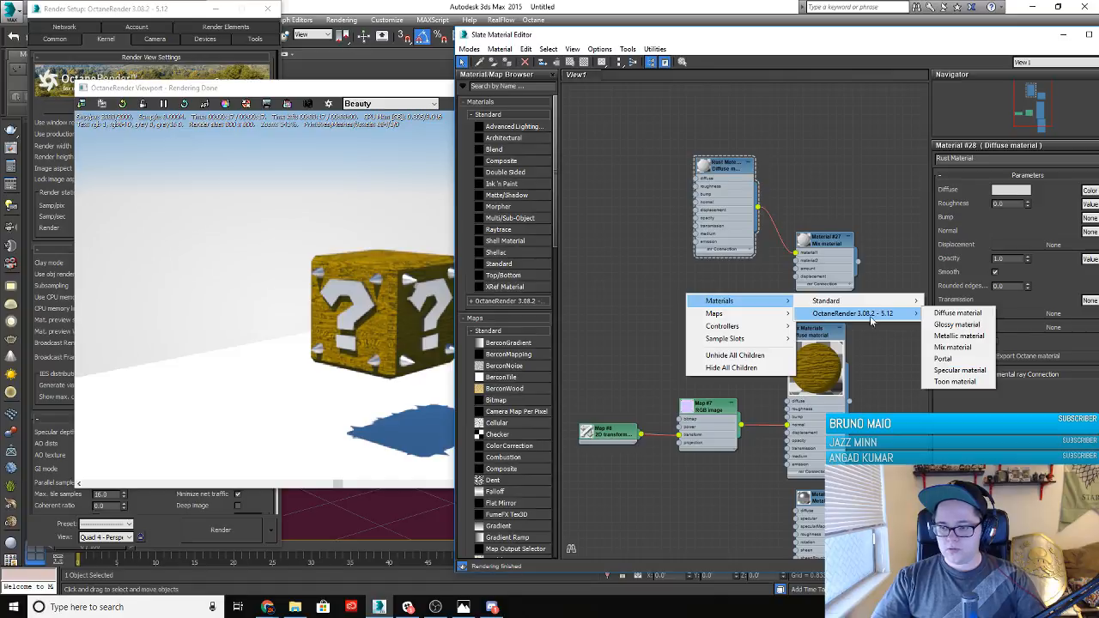
{"action": "left_click", "coordinate": [979, 343]}
{"action": "left_click_drag", "start_coordinate": [686, 300], "coordinate": [657, 273]}
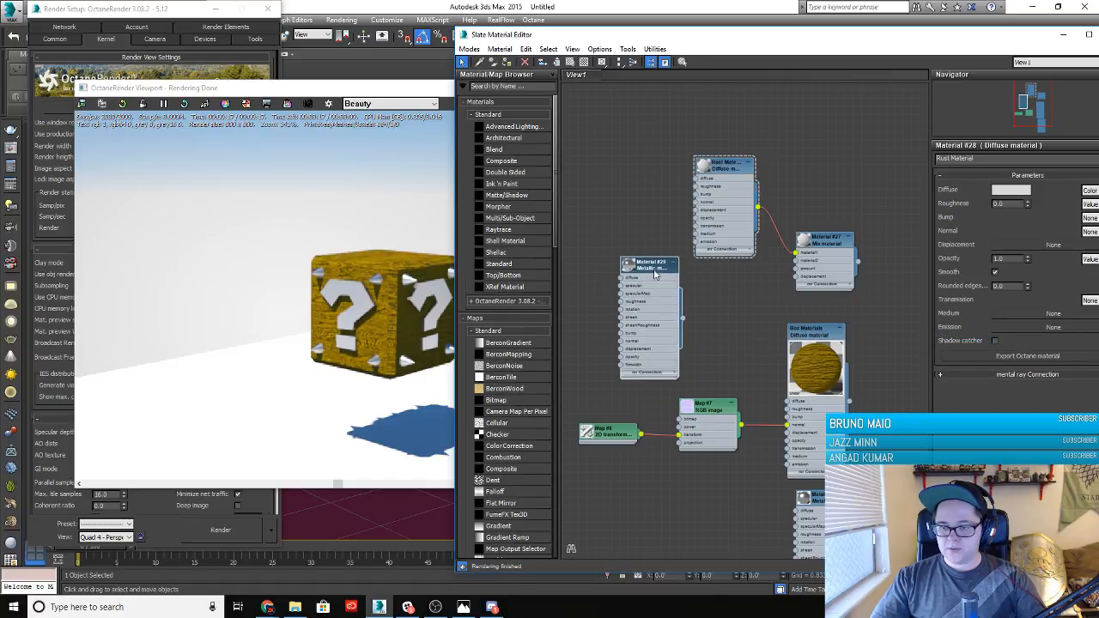
Stack Rust Material above the new Metallic material and connect the Metallic material to the Mix material's second material input
{"action": "left_click_drag", "start_coordinate": [728, 182], "coordinate": [654, 131]}
{"action": "left_click_drag", "start_coordinate": [649, 263], "coordinate": [658, 246]}
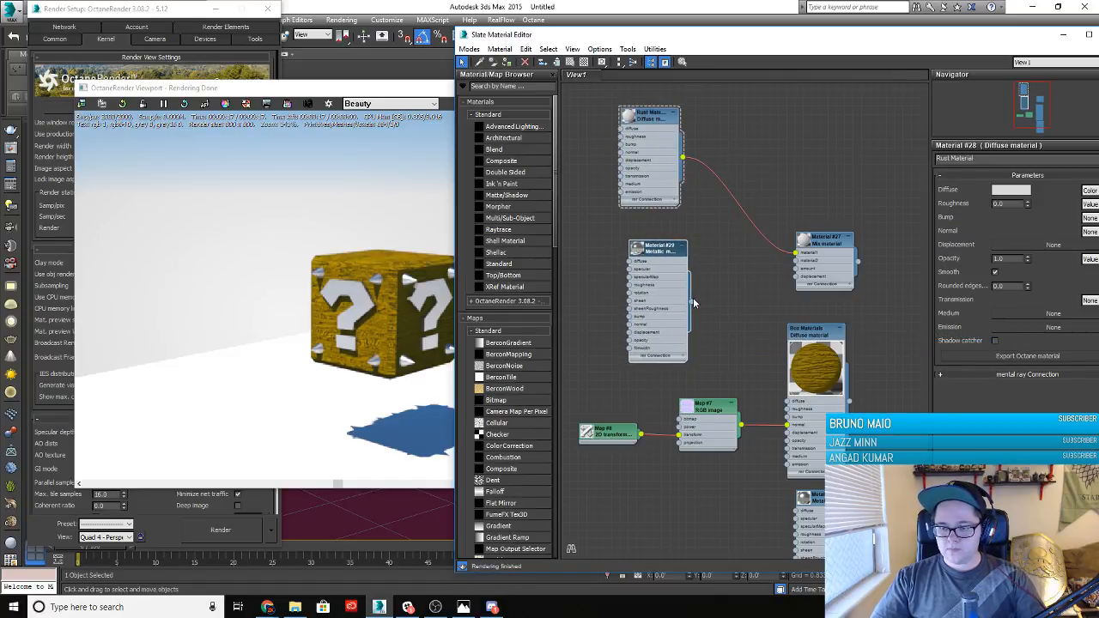
{"action": "left_click_drag", "start_coordinate": [691, 302], "coordinate": [796, 261]}
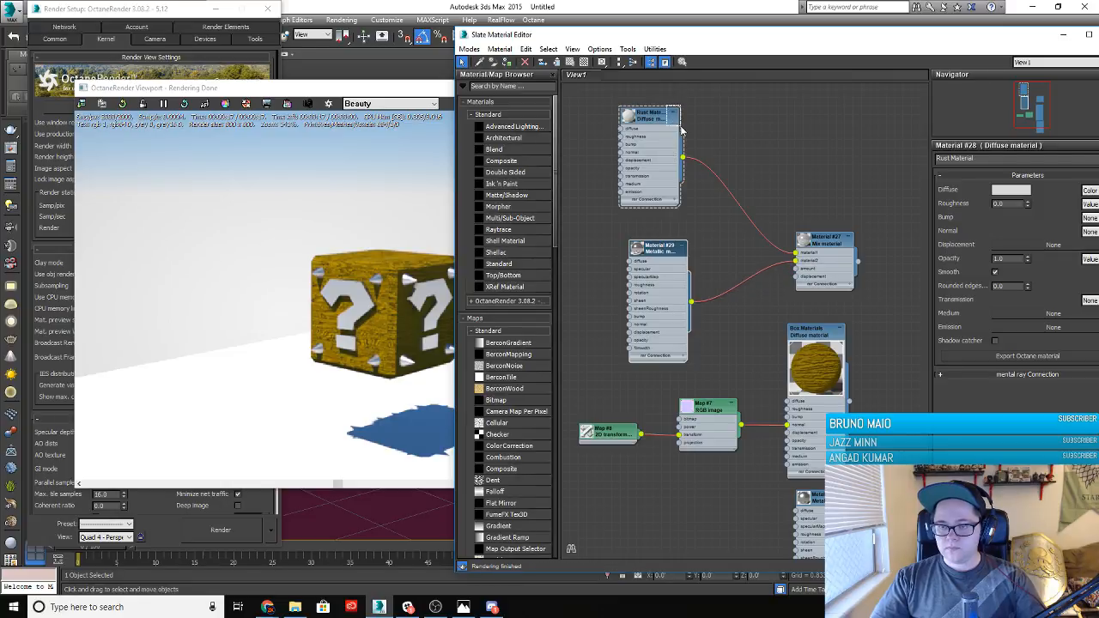
{"action": "left_click_drag", "start_coordinate": [665, 119], "coordinate": [683, 135]}
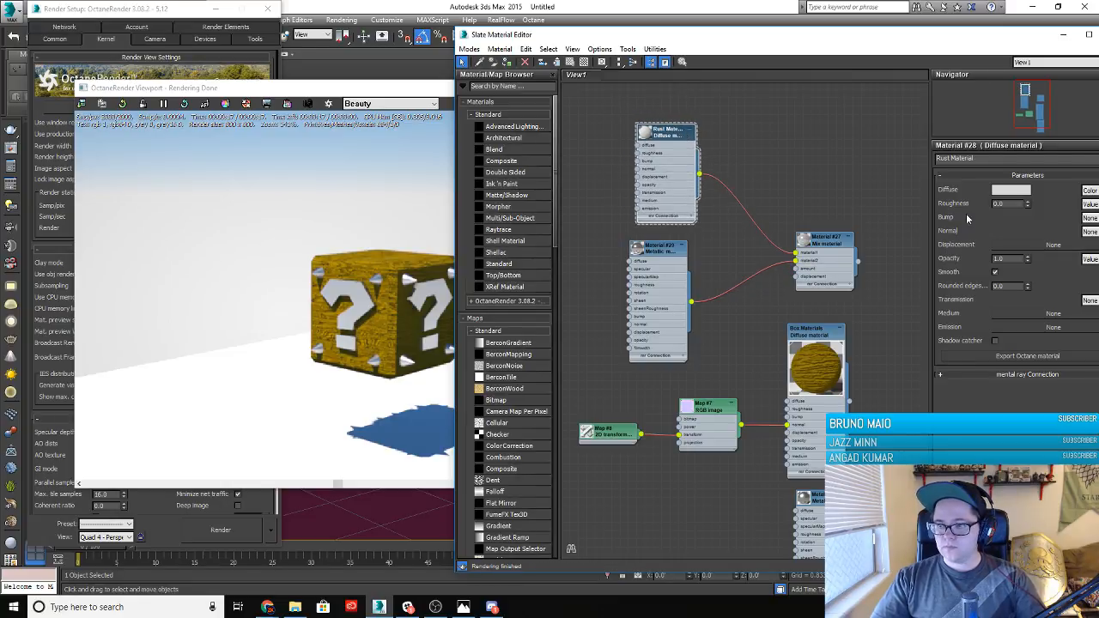
Set Rust Material's Diffuse to a texture using an RGB image map, and adjust the position of its 2D transform node
{"action": "left_click", "coordinate": [1088, 190]}
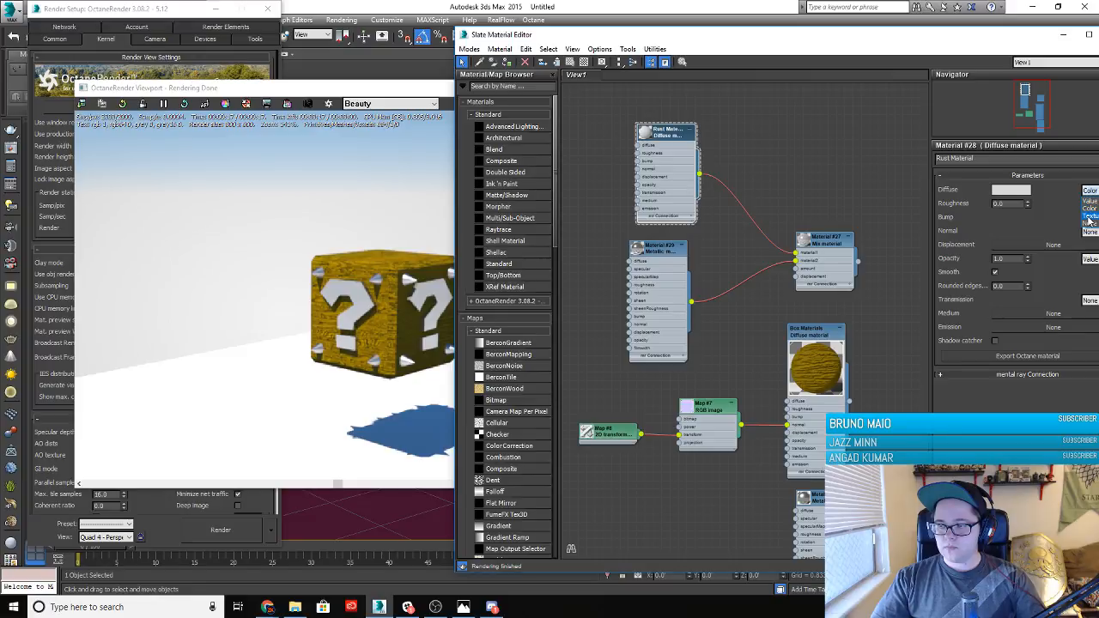
{"action": "left_click", "coordinate": [1089, 222]}
{"action": "left_click", "coordinate": [1034, 191]}
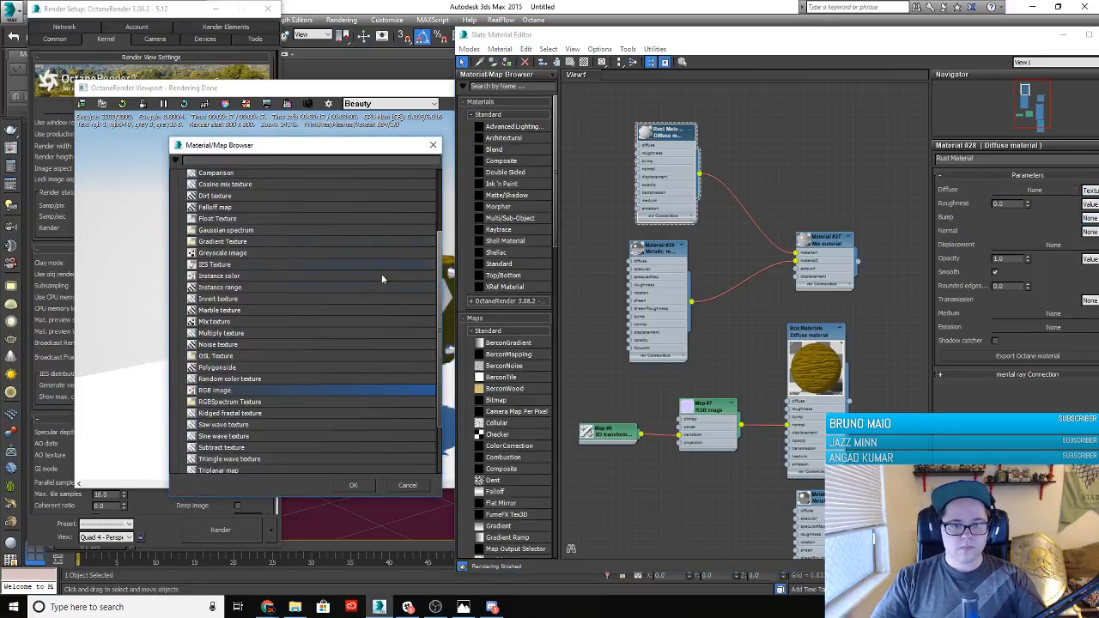
{"action": "scroll", "coordinate": [232, 248], "scroll_direction": "up", "scroll_amount": 3}
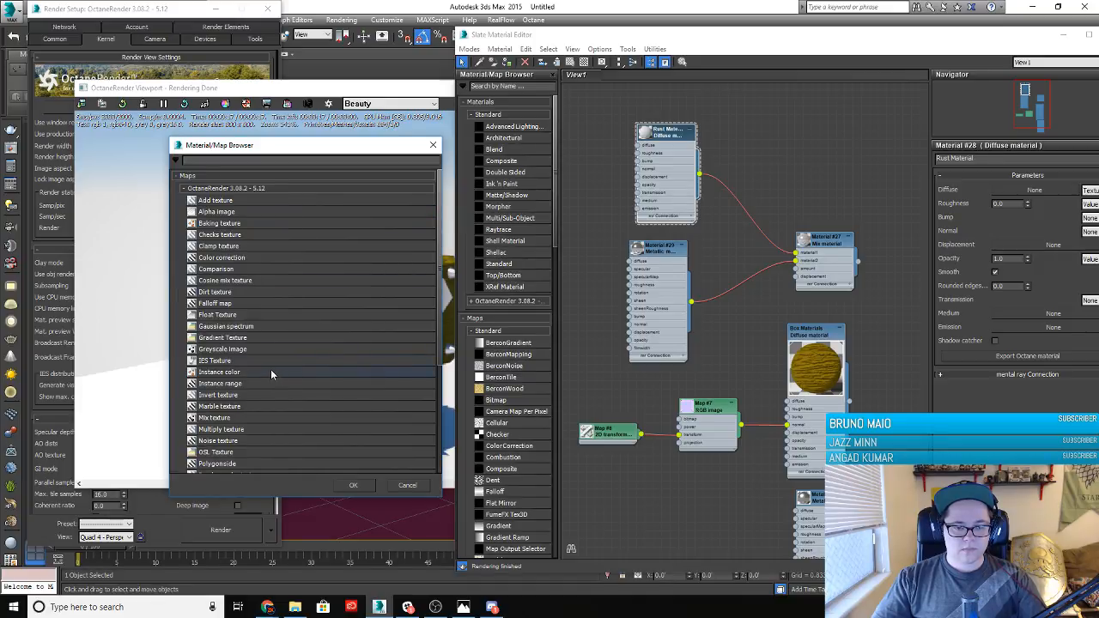
{"action": "scroll", "coordinate": [269, 391], "scroll_direction": "down", "scroll_amount": 2}
{"action": "left_click", "coordinate": [257, 431]}
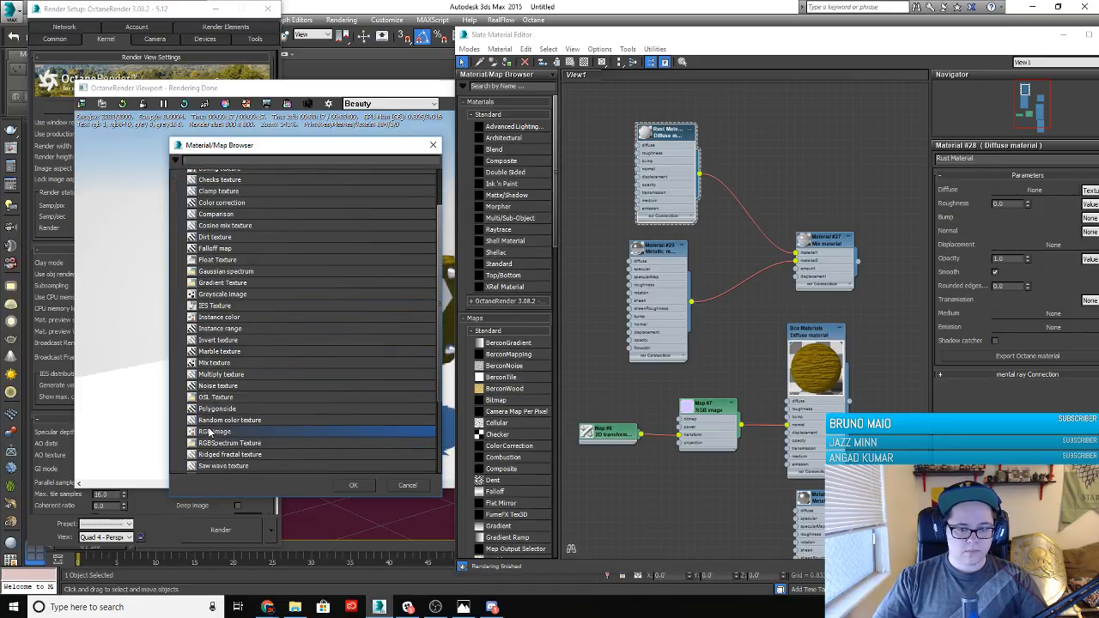
{"action": "left_click", "coordinate": [353, 485]}
{"action": "middle_click_drag", "start_coordinate": [611, 196], "coordinate": [808, 317]}
{"action": "left_click_drag", "start_coordinate": [656, 276], "coordinate": [664, 268]}
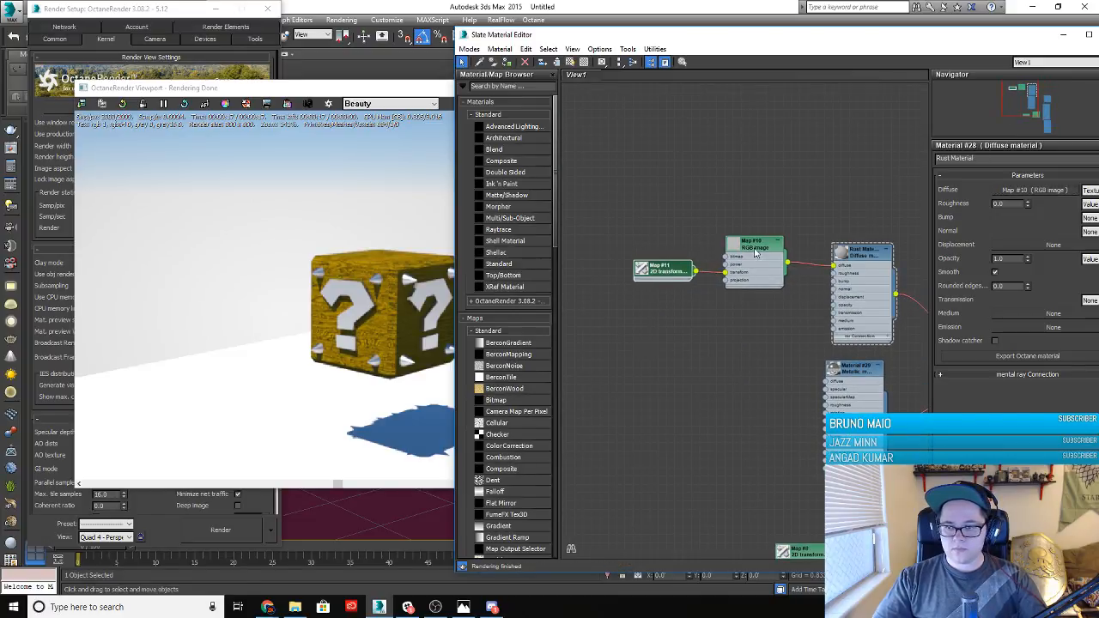
Load rust 2 through a Bitmap as the standard texture of Rust Material's RGB image map, and separate the Bitmap node from its 2D transform
{"action": "left_click", "coordinate": [755, 249]}
{"action": "middle_click_drag", "start_coordinate": [794, 203], "coordinate": [737, 204]}
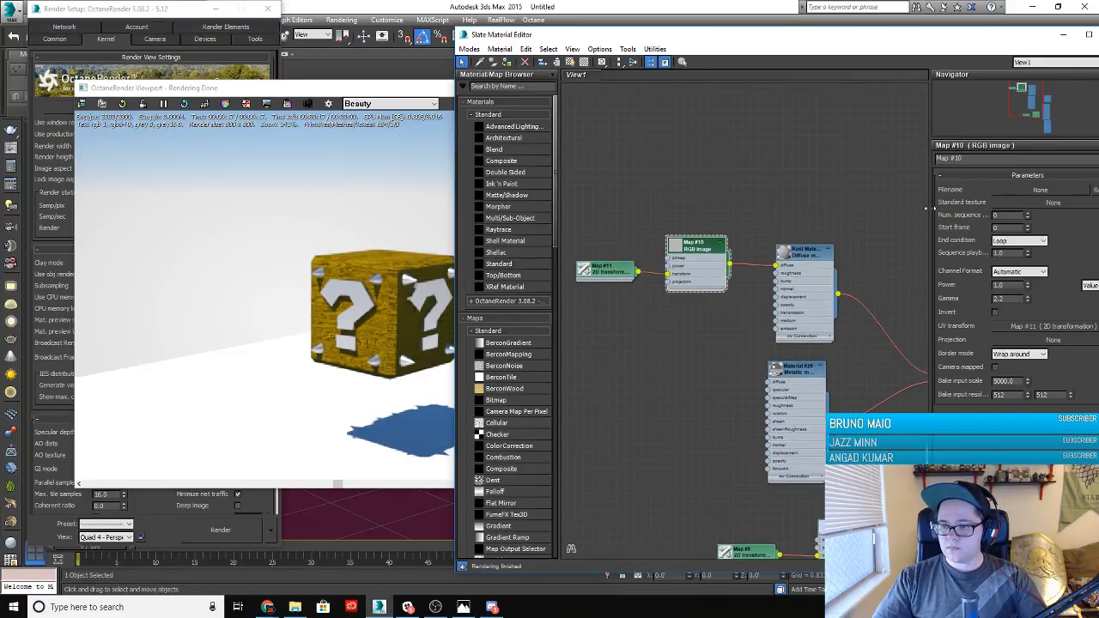
{"action": "left_click", "coordinate": [1040, 189]}
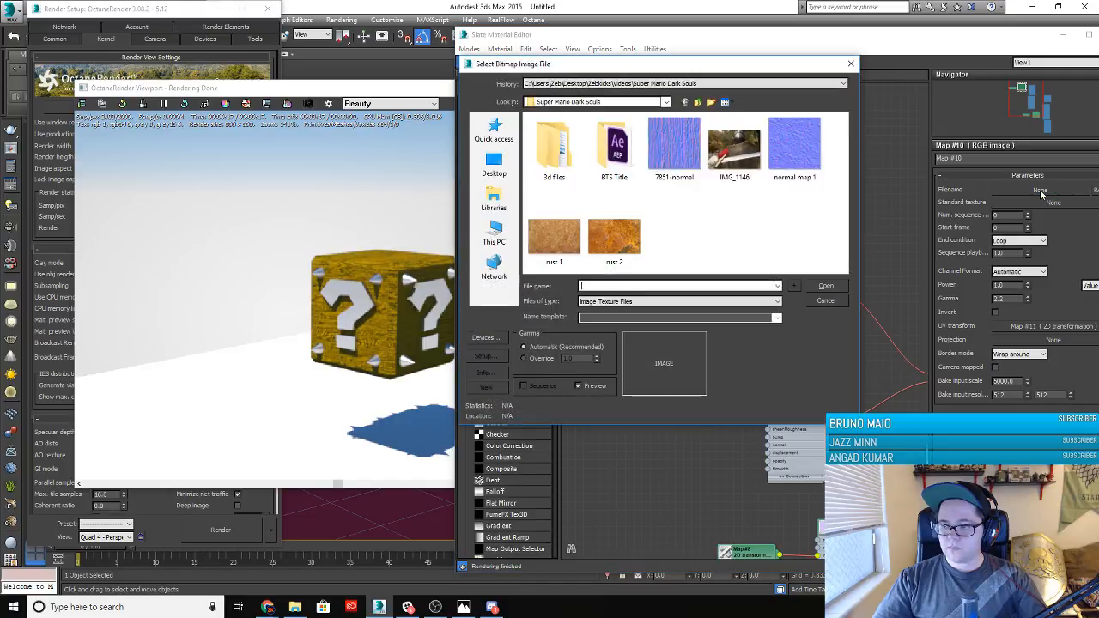
{"action": "left_click", "coordinate": [851, 63]}
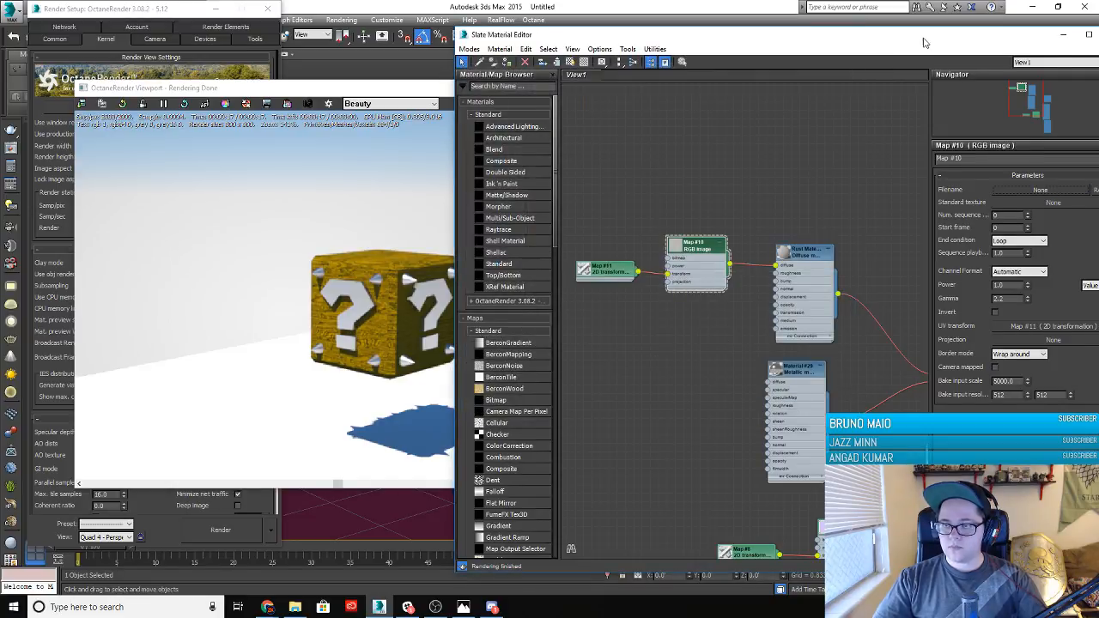
{"action": "left_click_drag", "start_coordinate": [923, 35], "coordinate": [735, 47]}
{"action": "left_click", "coordinate": [865, 207]}
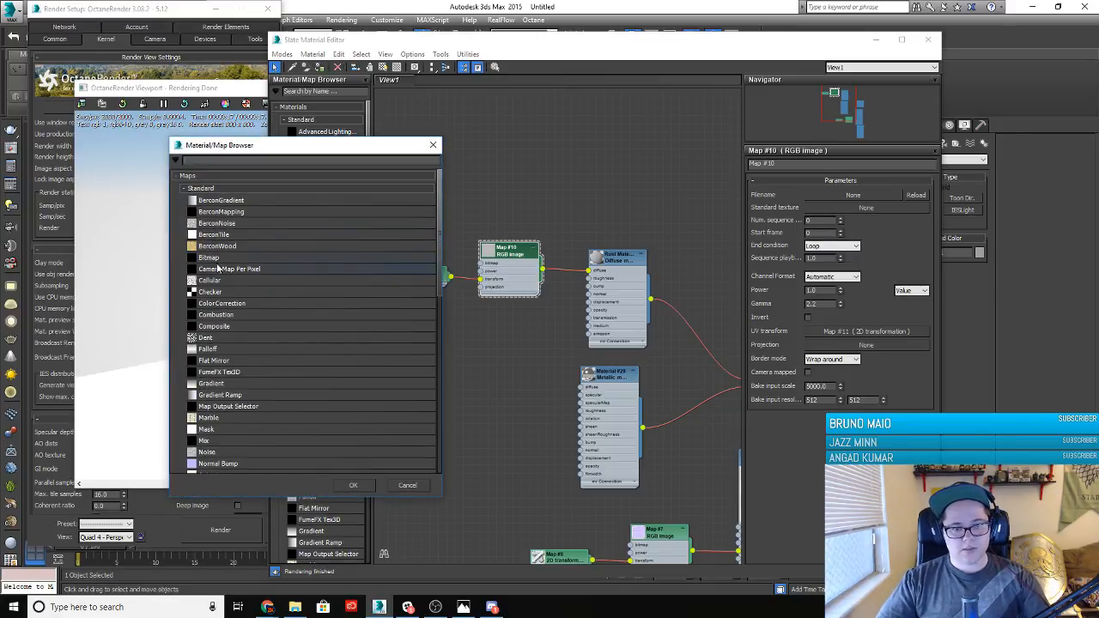
{"action": "left_click", "coordinate": [214, 258]}
{"action": "left_click", "coordinate": [352, 485]}
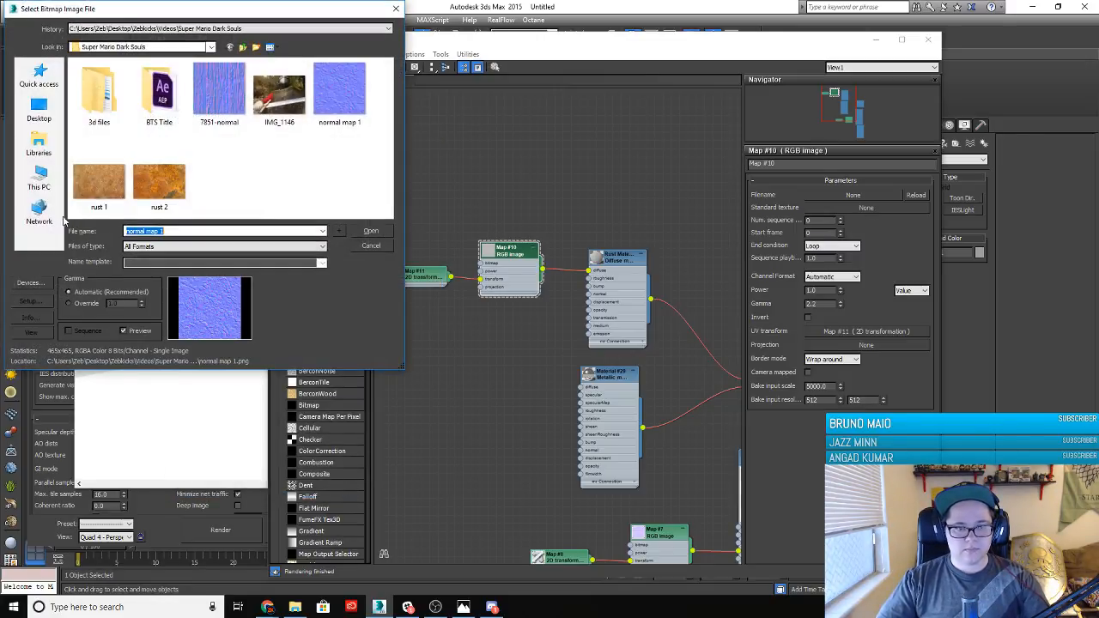
{"action": "left_click", "coordinate": [159, 180]}
{"action": "left_click", "coordinate": [378, 232]}
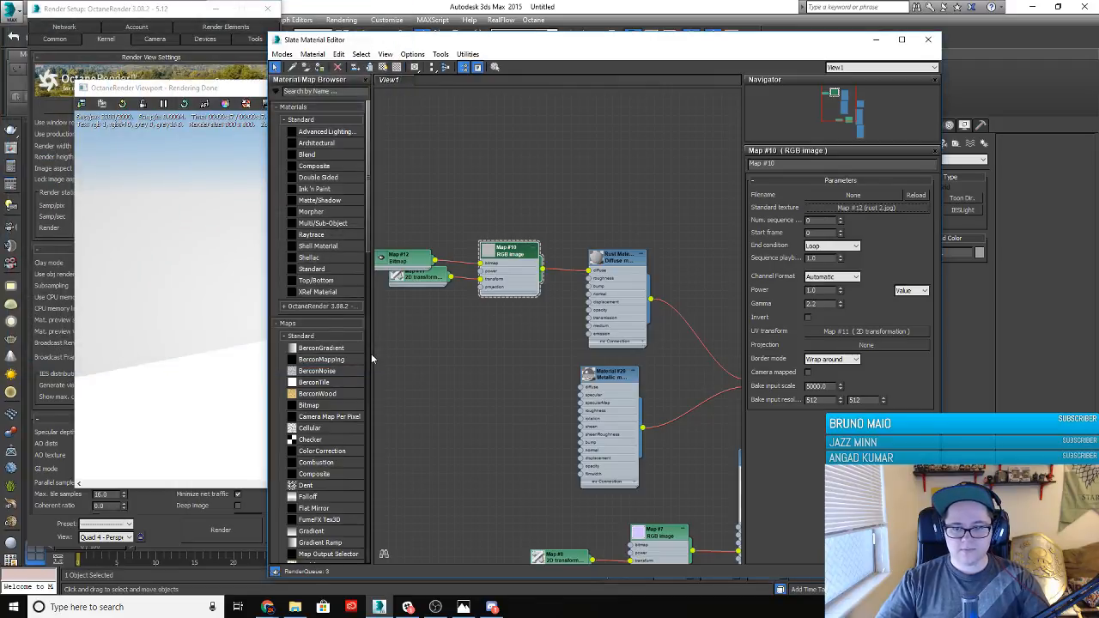
{"action": "left_click_drag", "start_coordinate": [416, 256], "coordinate": [422, 247]}
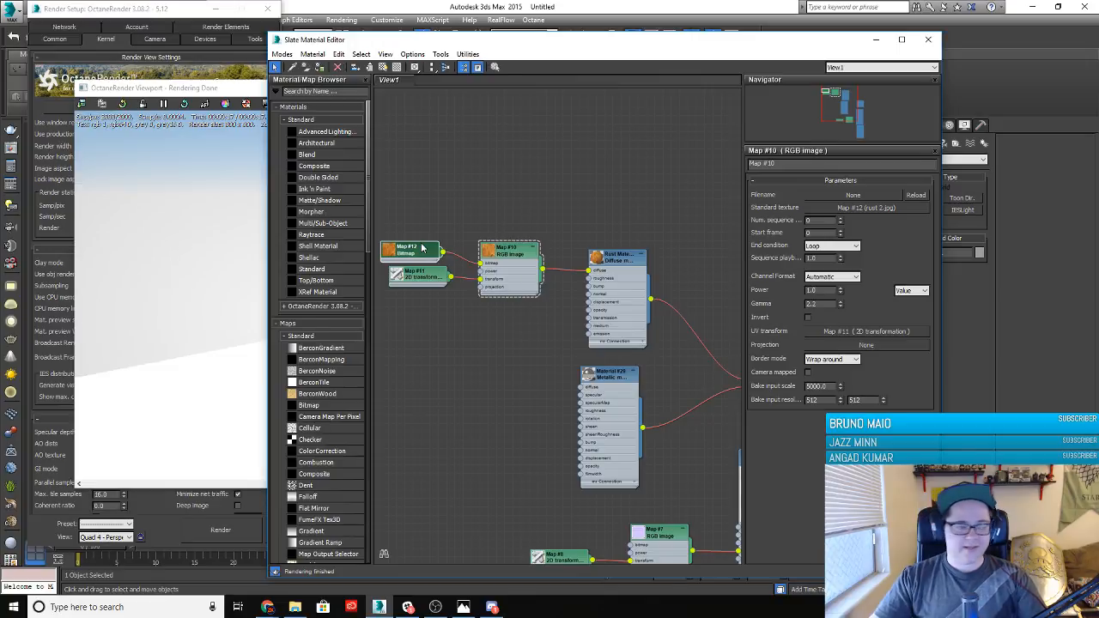
Move the render viewport and material editor off the box, and assign the Mix material to the front question mark
{"action": "left_click_drag", "start_coordinate": [246, 90], "coordinate": [0, 122]}
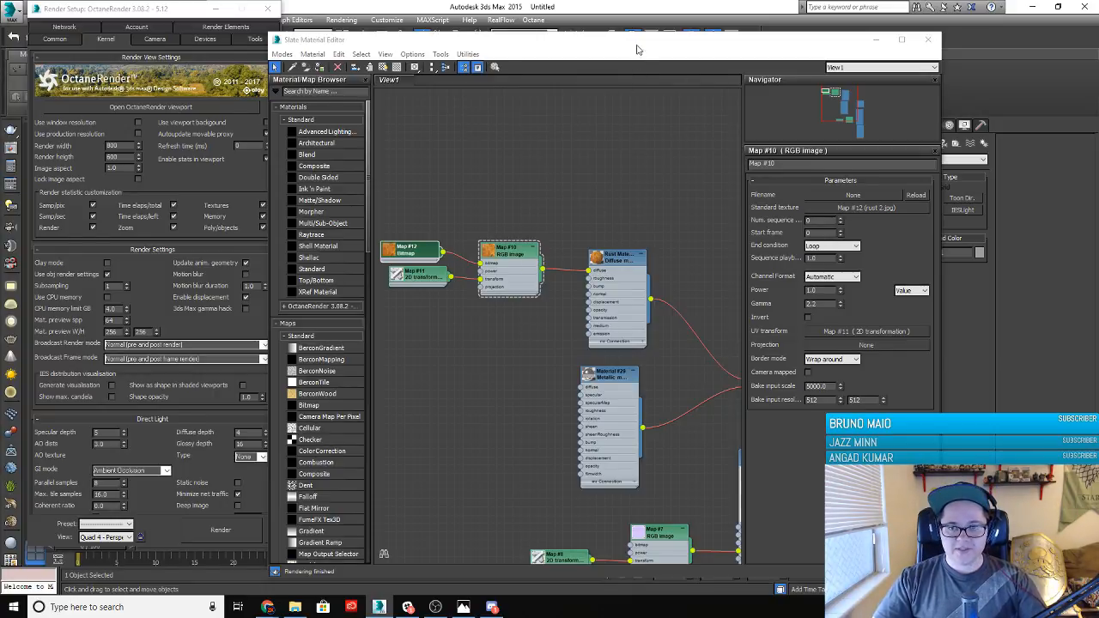
{"action": "left_click_drag", "start_coordinate": [636, 44], "coordinate": [366, 38]}
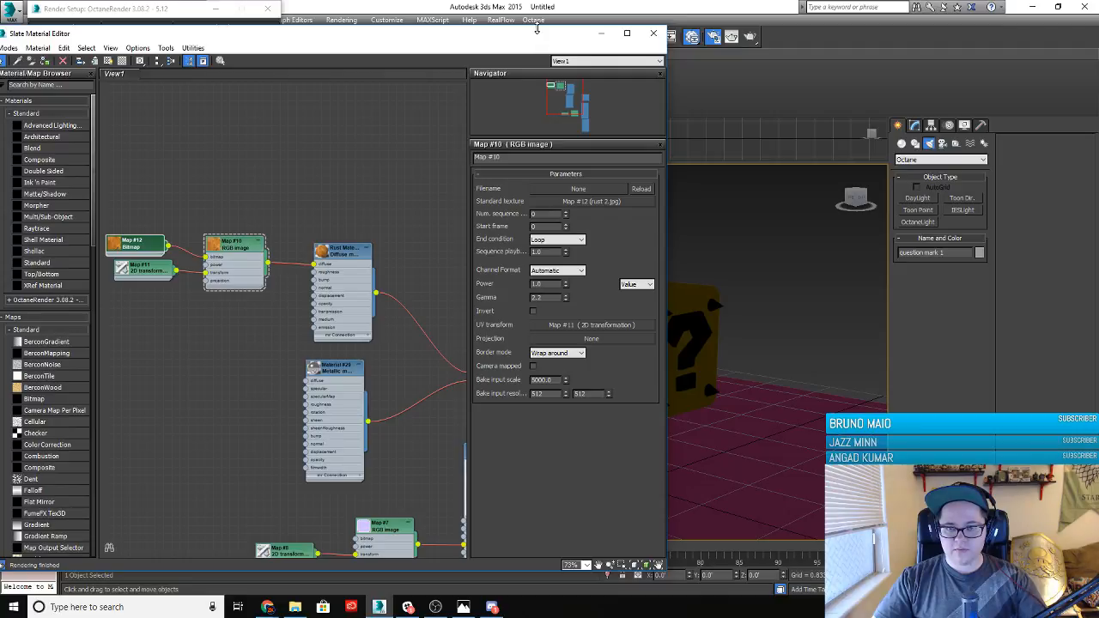
{"action": "left_click_drag", "start_coordinate": [486, 41], "coordinate": [770, 52]}
{"action": "middle_click_drag", "start_coordinate": [618, 182], "coordinate": [510, 61]}
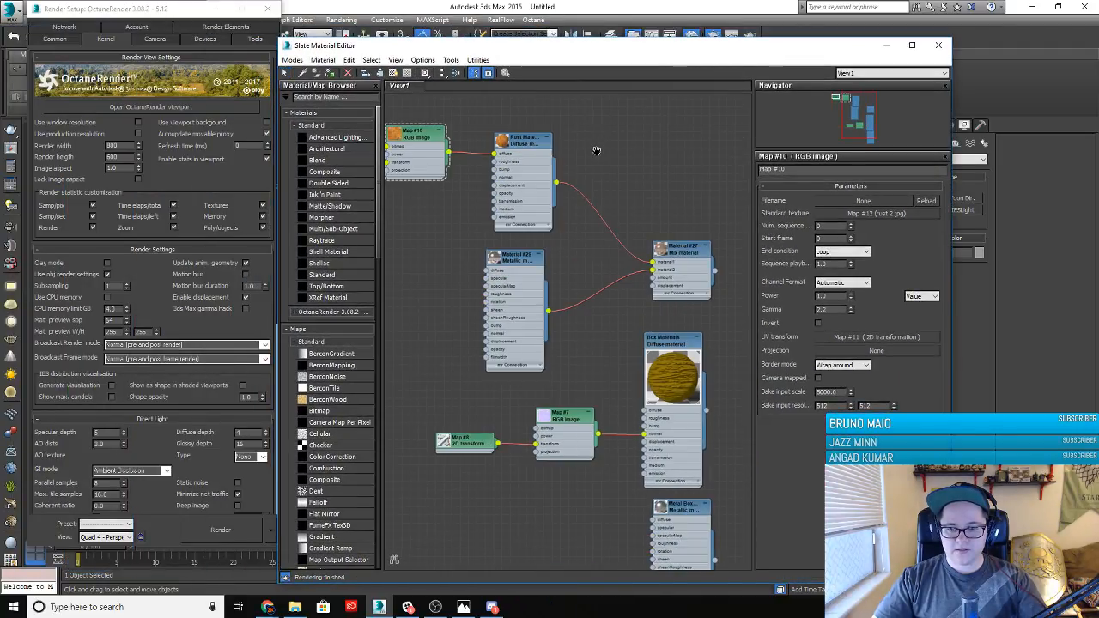
{"action": "double_click", "coordinate": [687, 247]}
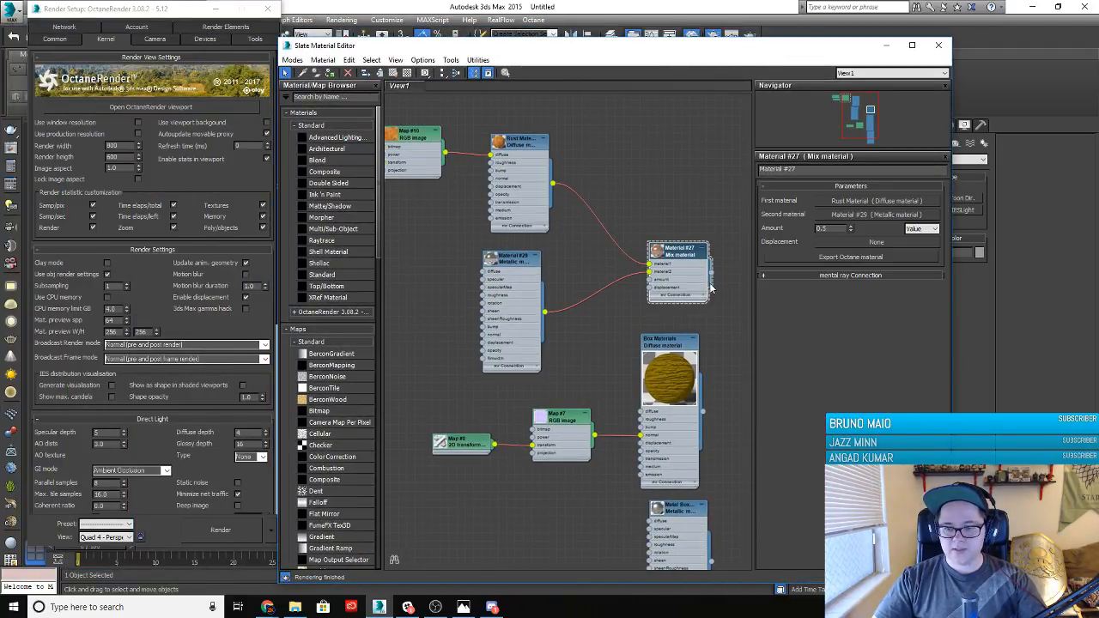
{"action": "left_click_drag", "start_coordinate": [583, 54], "coordinate": [144, 62]}
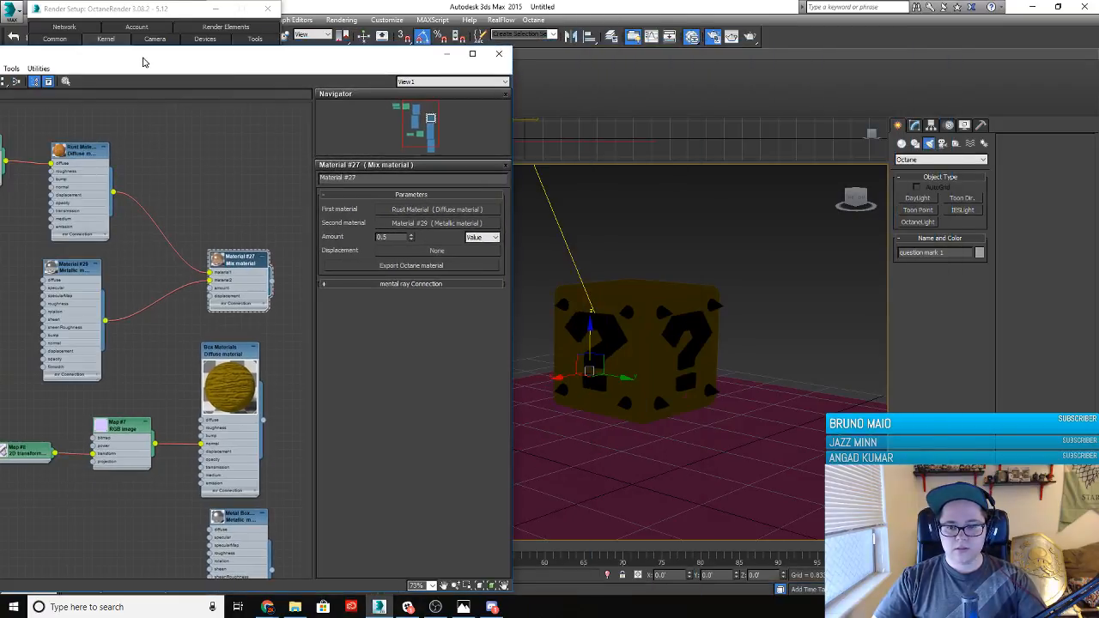
{"action": "left_click_drag", "start_coordinate": [273, 286], "coordinate": [573, 394]}
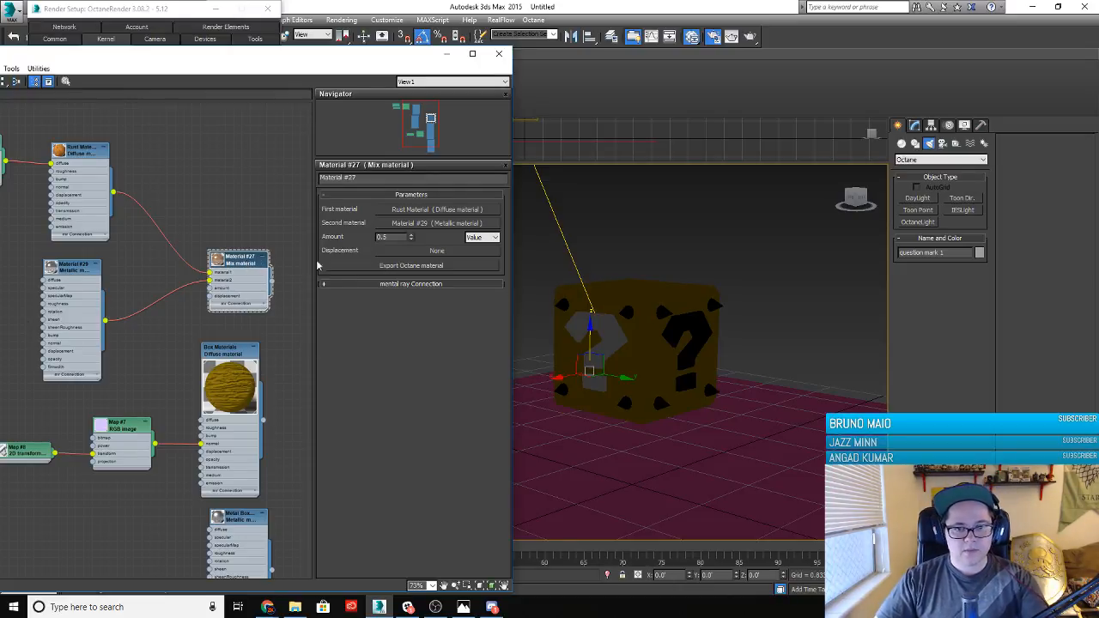
Set the Mix material's Amount to 1.0 and open the parameters of the rust 2 Bitmap
{"action": "left_click", "coordinate": [411, 240]}
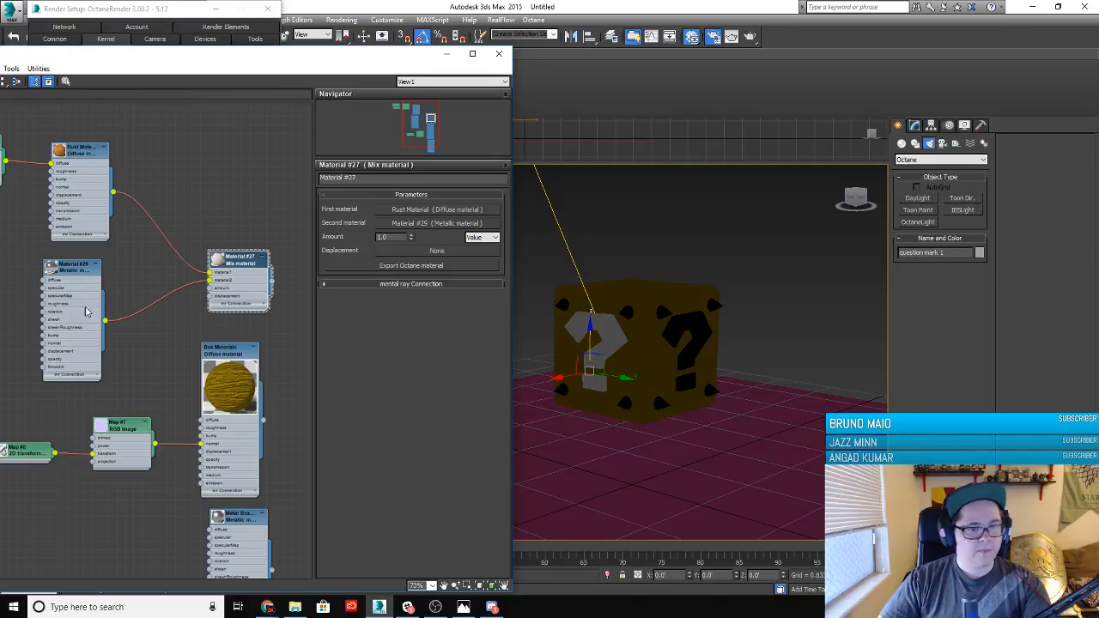
{"action": "middle_click_drag", "start_coordinate": [155, 181], "coordinate": [339, 233]}
{"action": "double_click", "coordinate": [56, 195]}
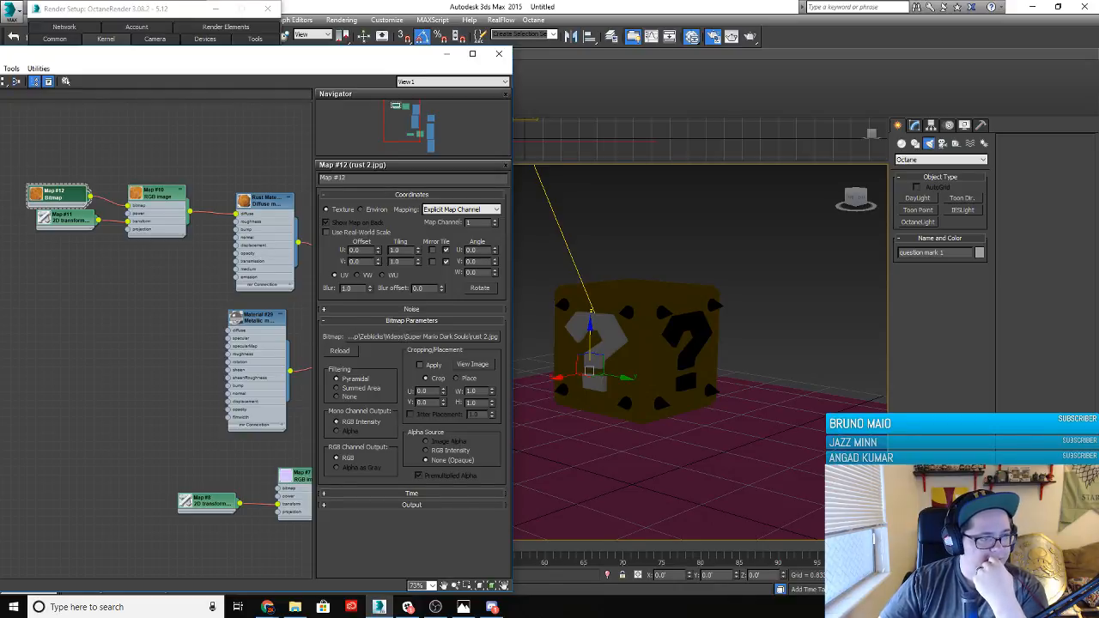
{"action": "key", "text": "alt+Tab"}
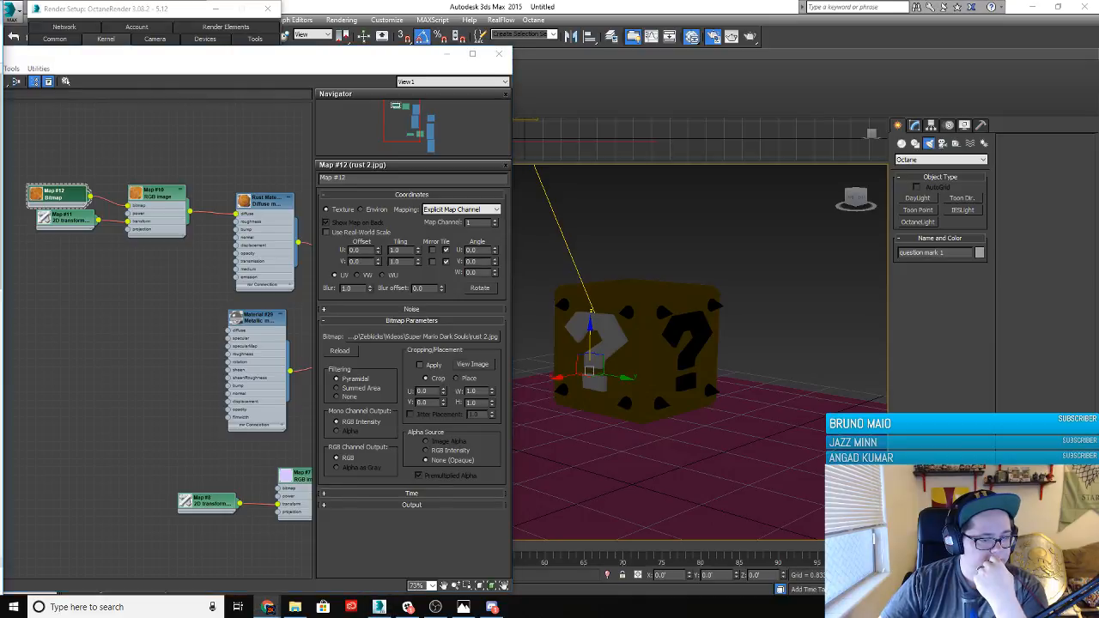
{"action": "key", "text": "alt+Tab"}
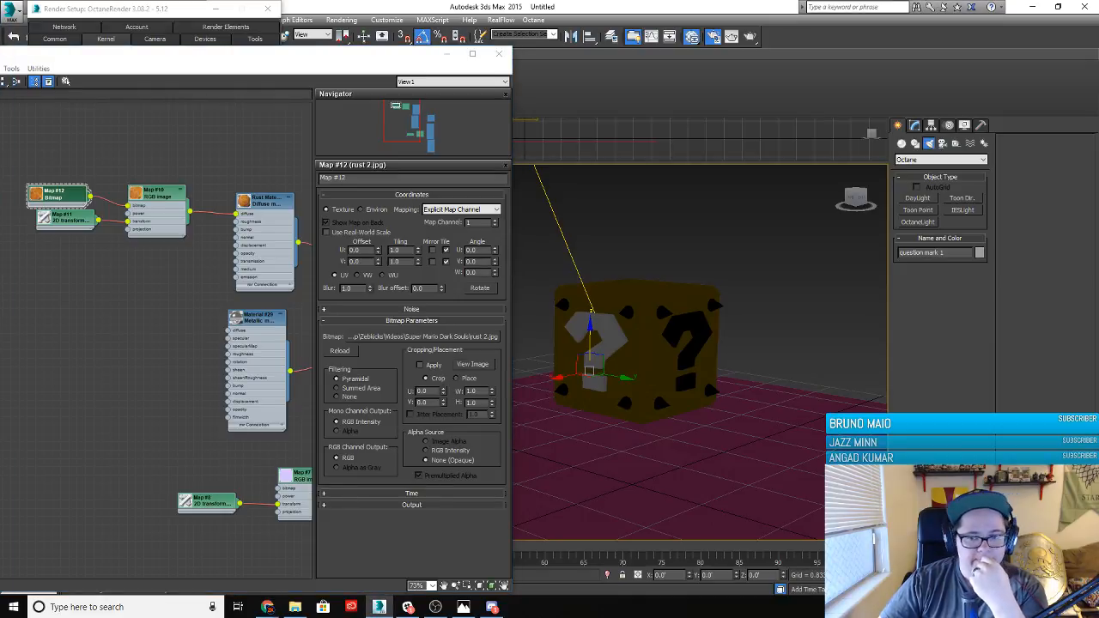
Bring the Octane render viewport back and shrink it clear of the box, and reassign the Mix material to the front question mark
{"action": "left_click_drag", "start_coordinate": [0, 129], "coordinate": [732, 30]}
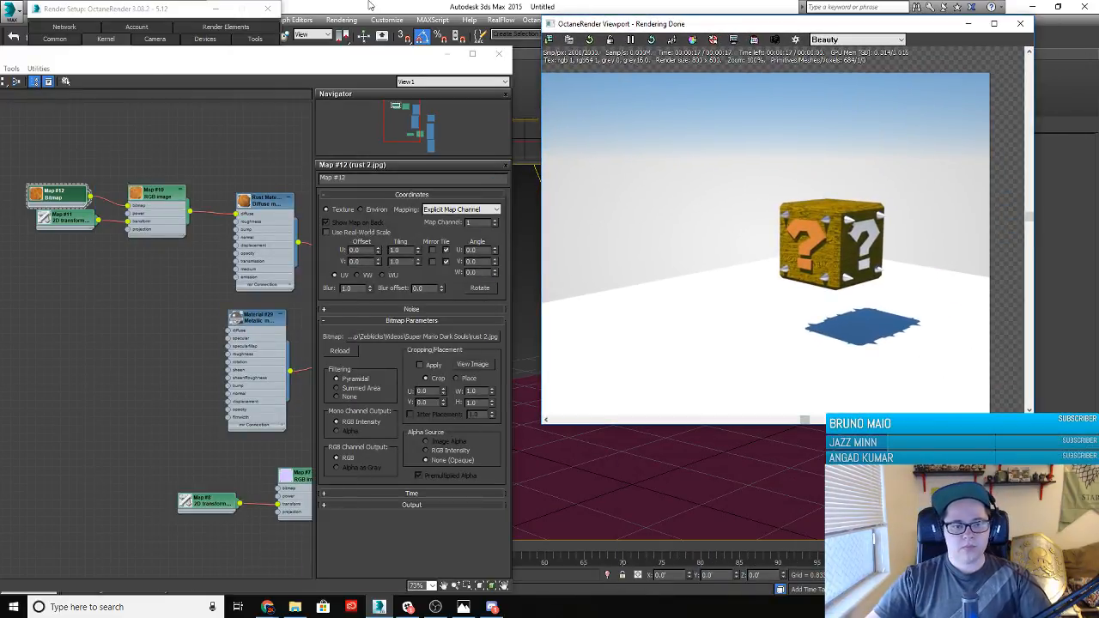
{"action": "middle_click_drag", "start_coordinate": [218, 281], "coordinate": [109, 286]}
{"action": "middle_click_drag", "start_coordinate": [218, 294], "coordinate": [103, 243]}
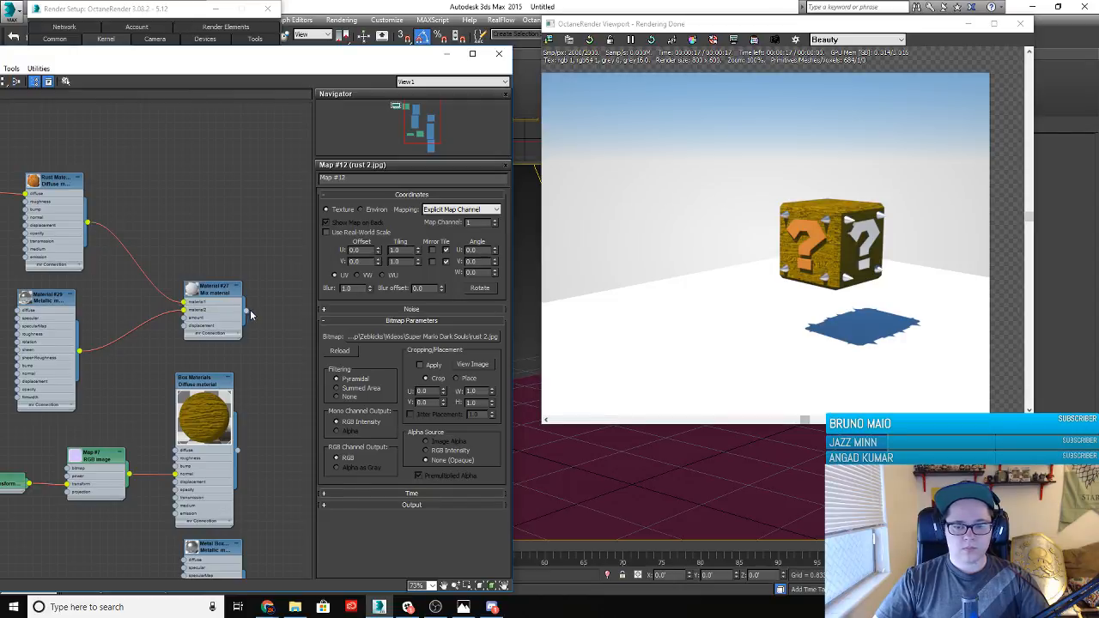
{"action": "left_click_drag", "start_coordinate": [737, 25], "coordinate": [848, 32]}
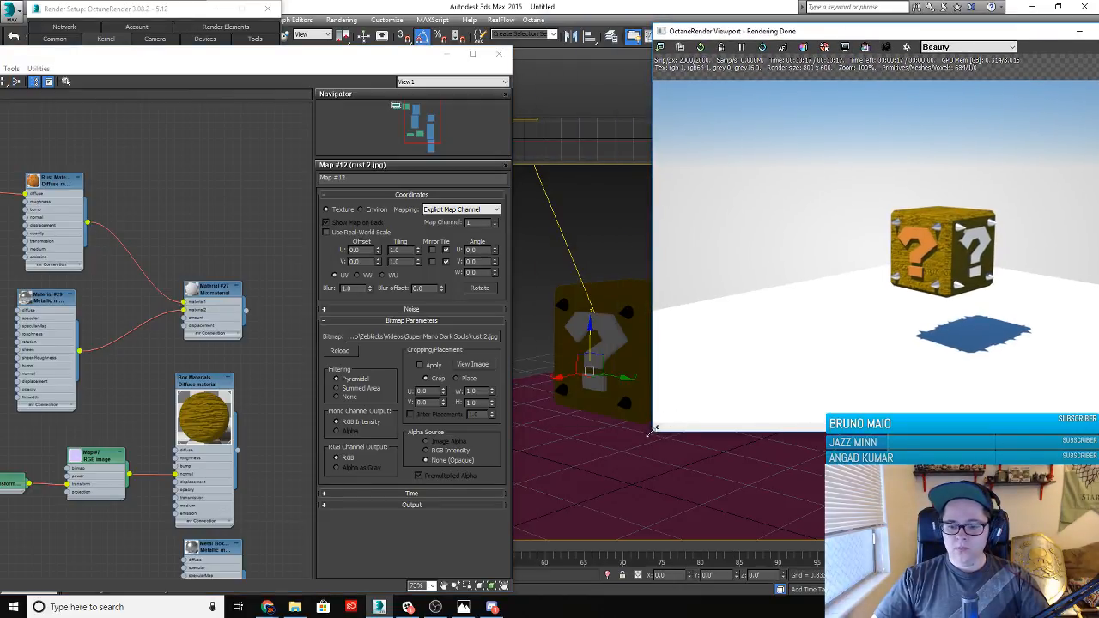
{"action": "left_click_drag", "start_coordinate": [650, 434], "coordinate": [867, 352]}
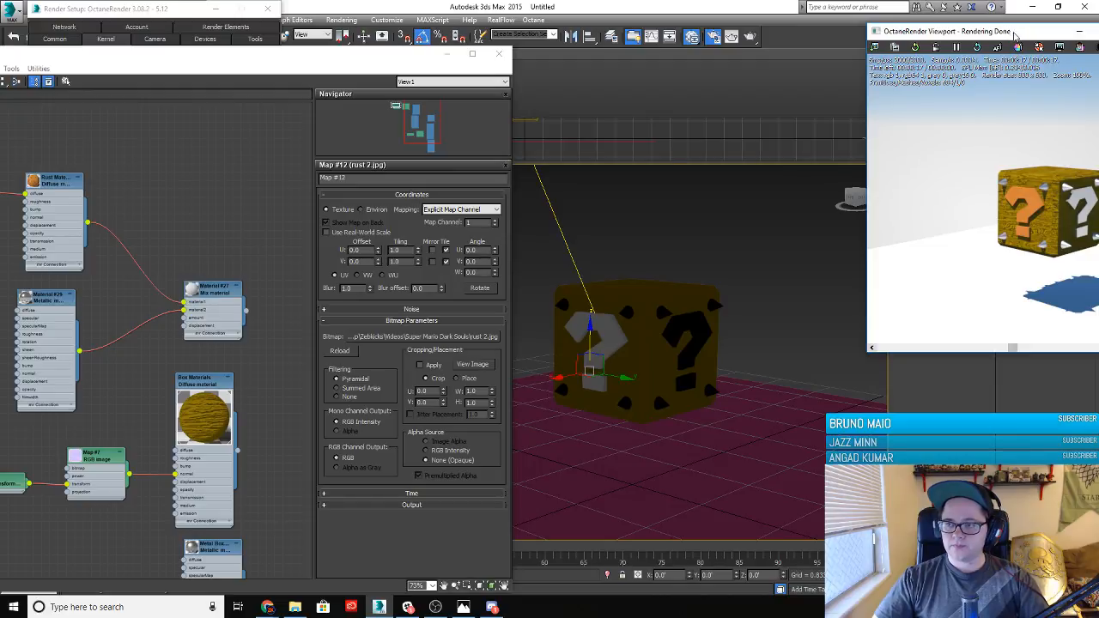
{"action": "left_click_drag", "start_coordinate": [1016, 36], "coordinate": [927, 14]}
{"action": "left_click_drag", "start_coordinate": [247, 311], "coordinate": [613, 345]}
{"action": "left_click_drag", "start_coordinate": [244, 316], "coordinate": [571, 361]}
Set the specular color of the Metallic material feeding the Mix material to 0.0
{"action": "middle_click_drag", "start_coordinate": [247, 243], "coordinate": [308, 229]}
{"action": "middle_click_drag", "start_coordinate": [208, 241], "coordinate": [265, 244]}
{"action": "left_click", "coordinate": [175, 285]}
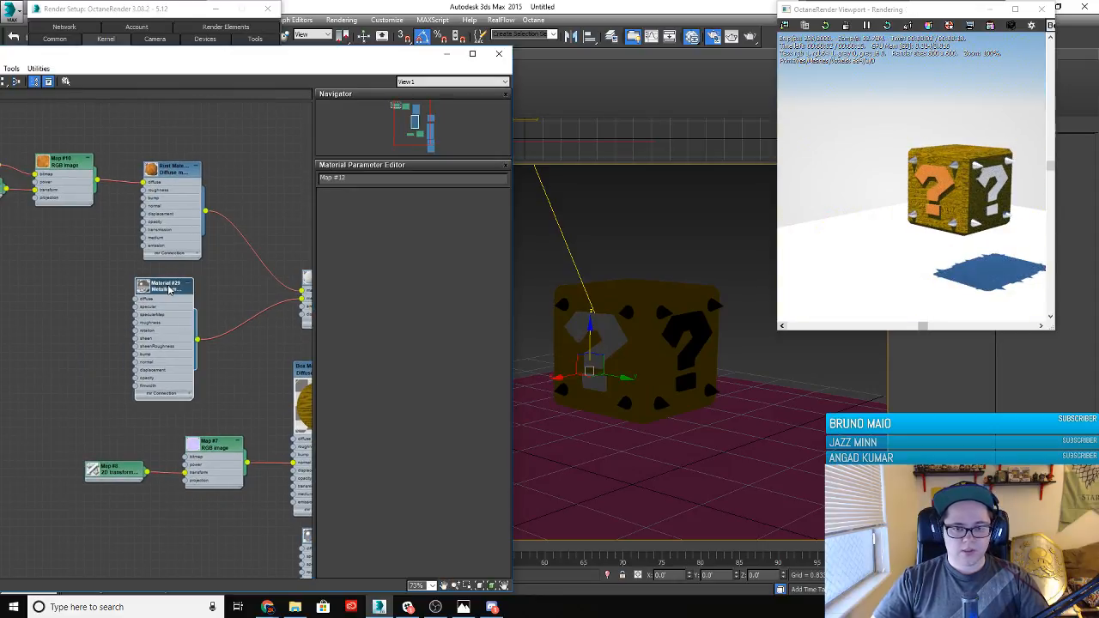
{"action": "double_click", "coordinate": [144, 299]}
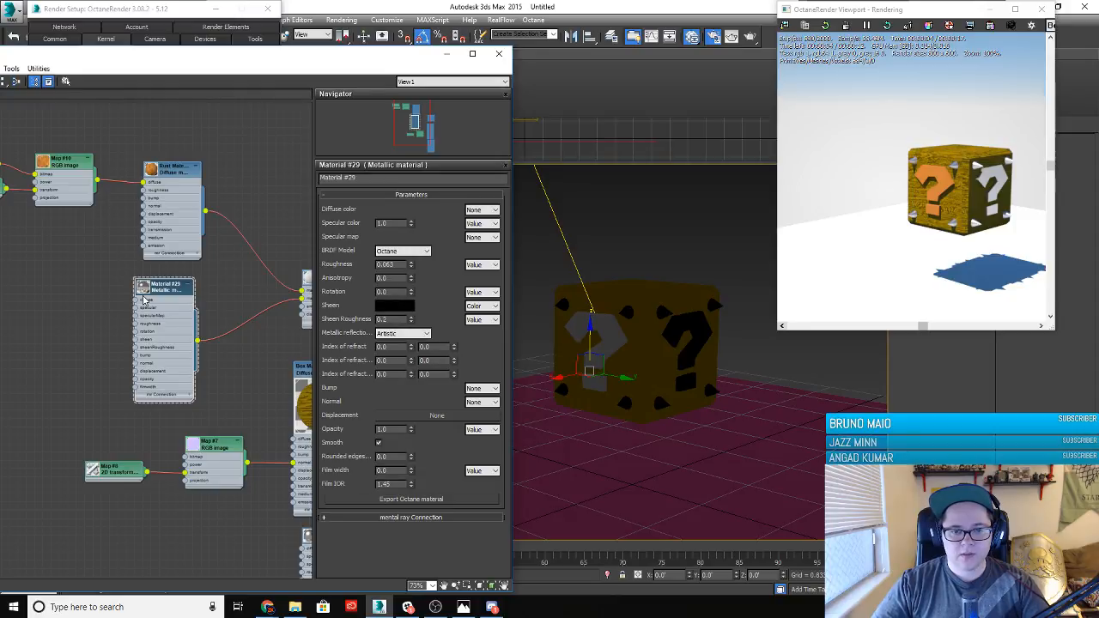
{"action": "left_click_drag", "start_coordinate": [412, 224], "coordinate": [407, 295]}
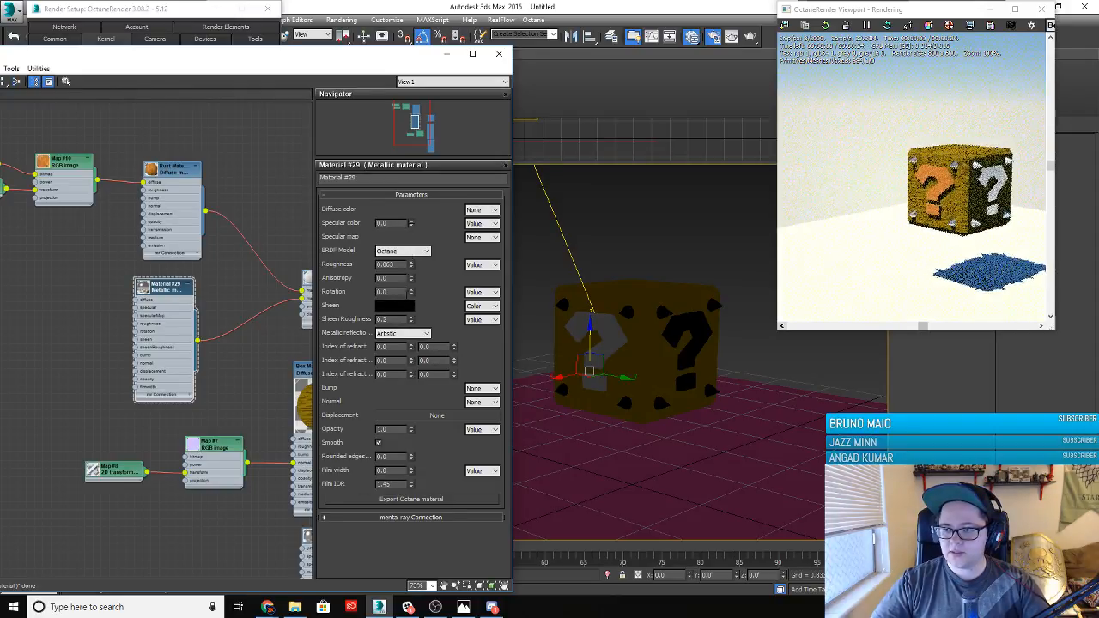
Load rust 2 directly as the image file of Rust Material's RGB image map, and delete the disconnected Bitmap node
{"action": "left_click", "coordinate": [62, 169]}
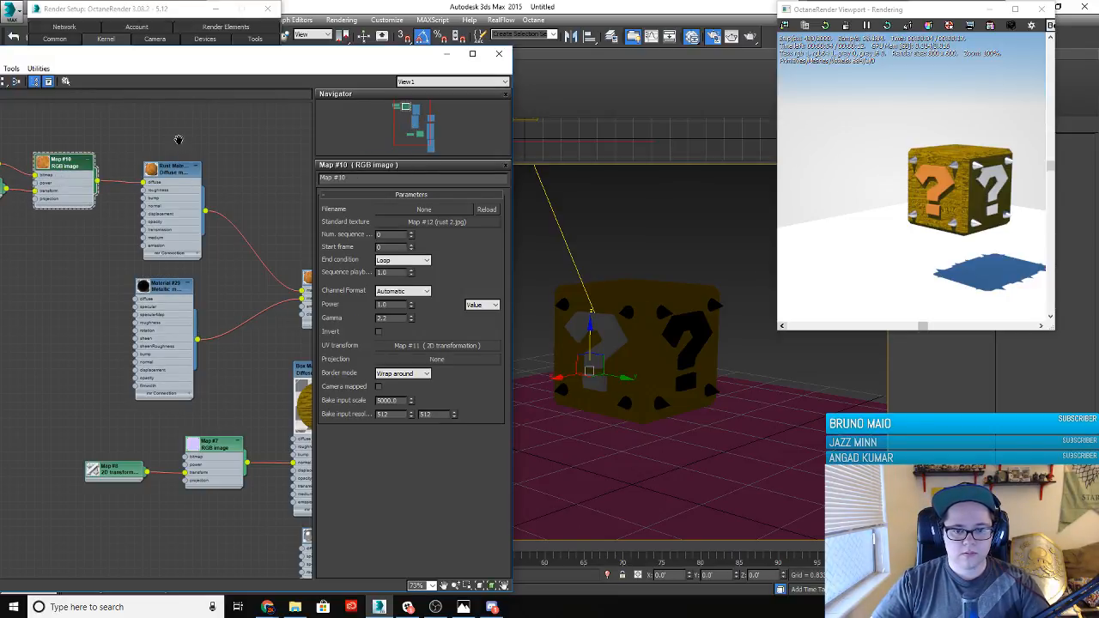
{"action": "middle_click_drag", "start_coordinate": [178, 139], "coordinate": [242, 157]}
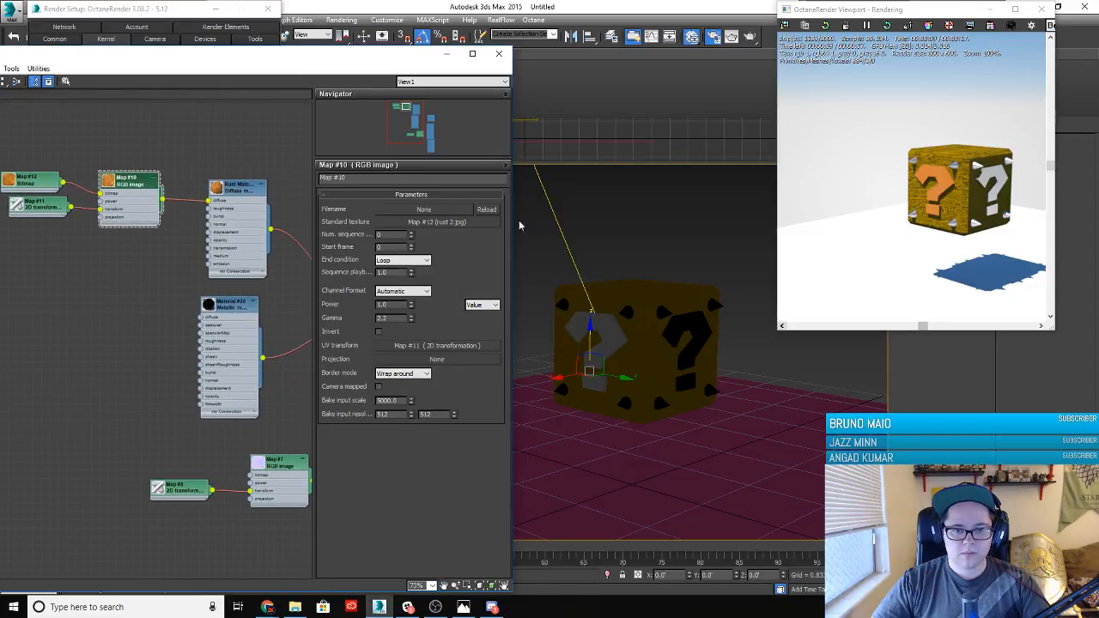
{"action": "left_click", "coordinate": [424, 209]}
{"action": "left_click", "coordinate": [159, 263]}
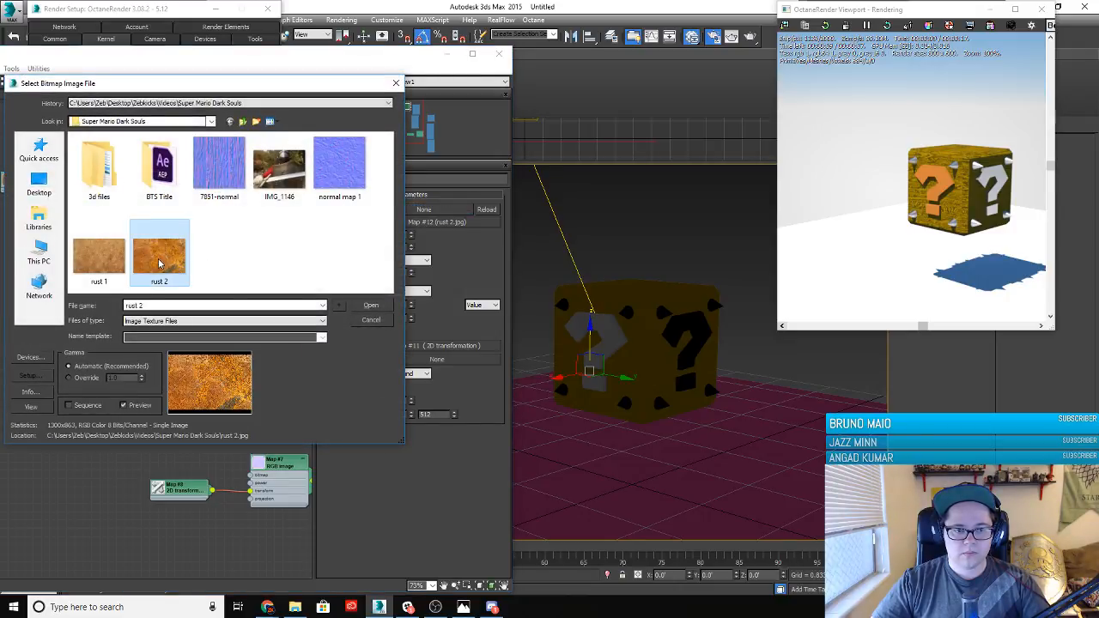
{"action": "left_click", "coordinate": [371, 306]}
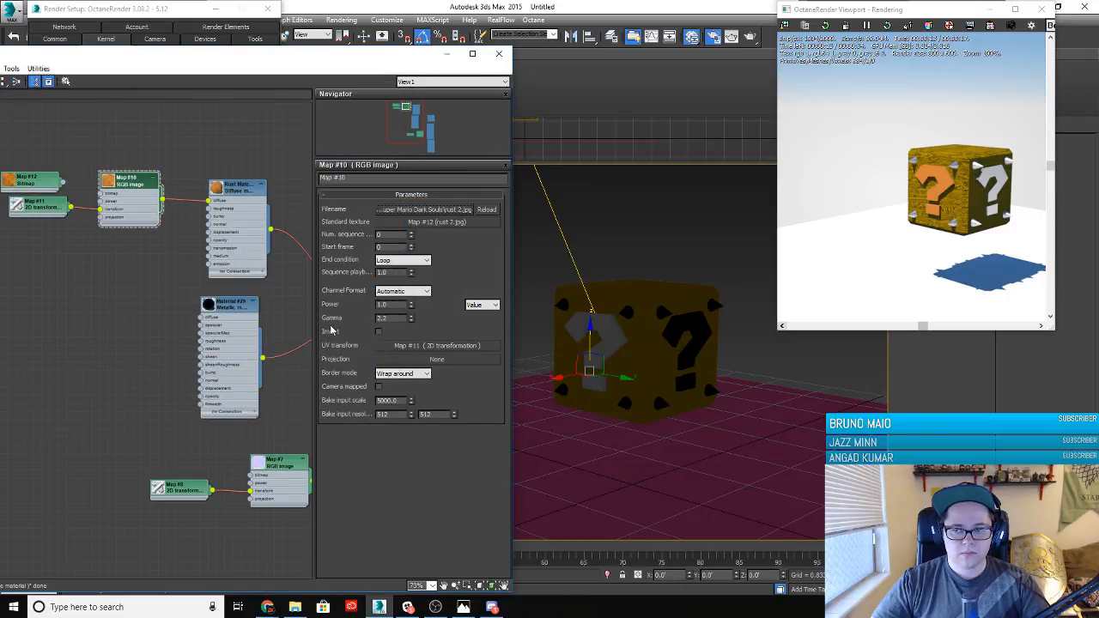
{"action": "middle_click_drag", "start_coordinate": [147, 272], "coordinate": [233, 306]}
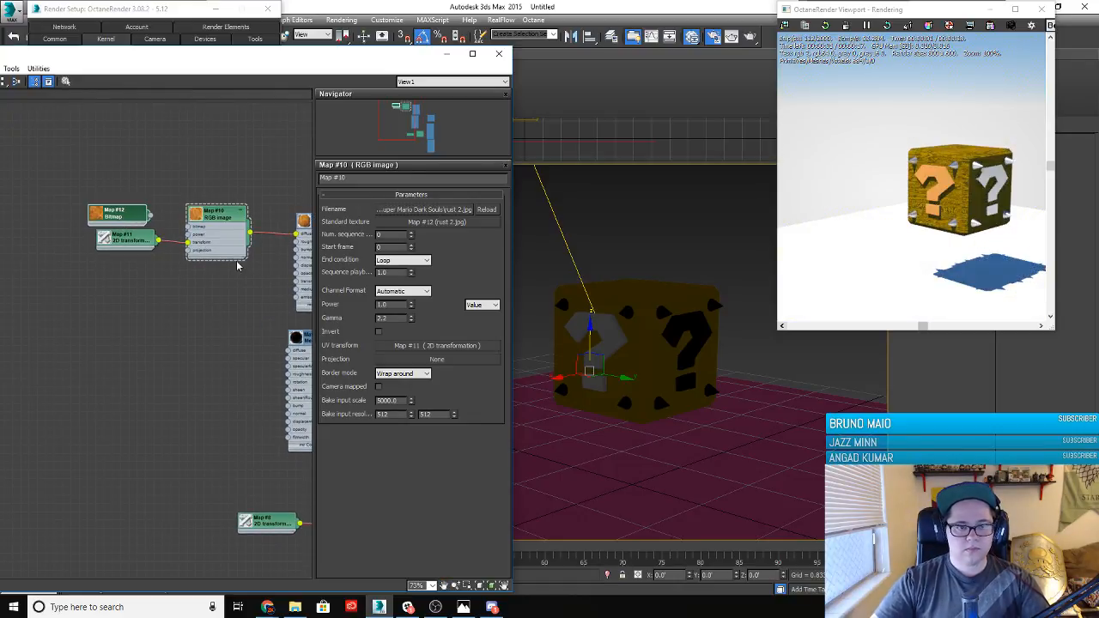
{"action": "key", "text": "Delete"}
Set the first scale value of the rust texture's 2D transformation to 0.05
{"action": "middle_click_drag", "start_coordinate": [215, 319], "coordinate": [163, 289]}
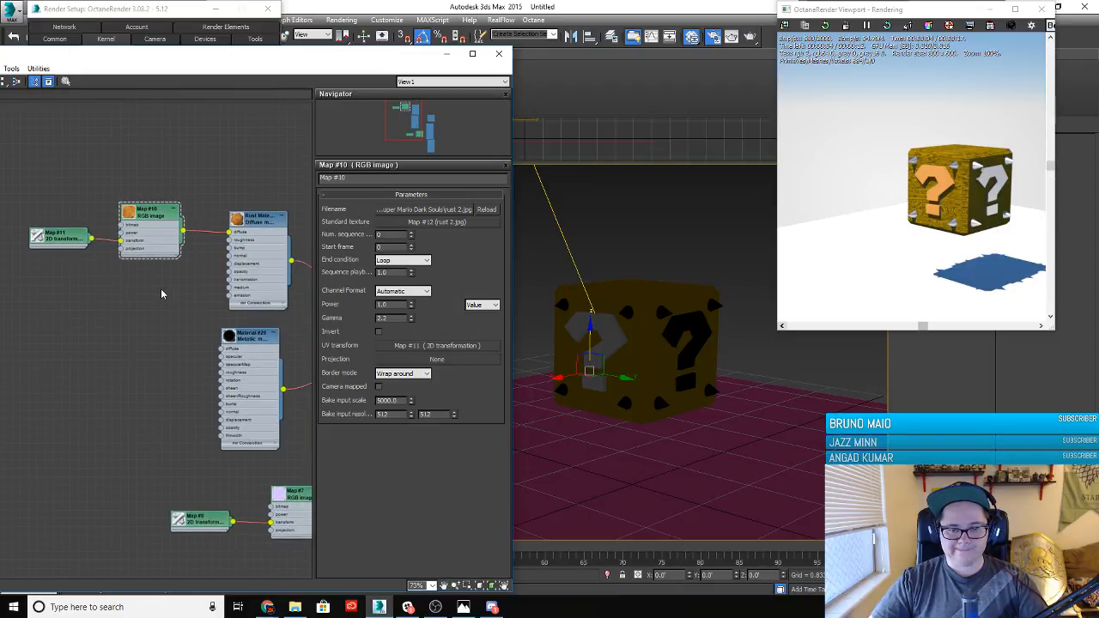
{"action": "left_click", "coordinate": [63, 245]}
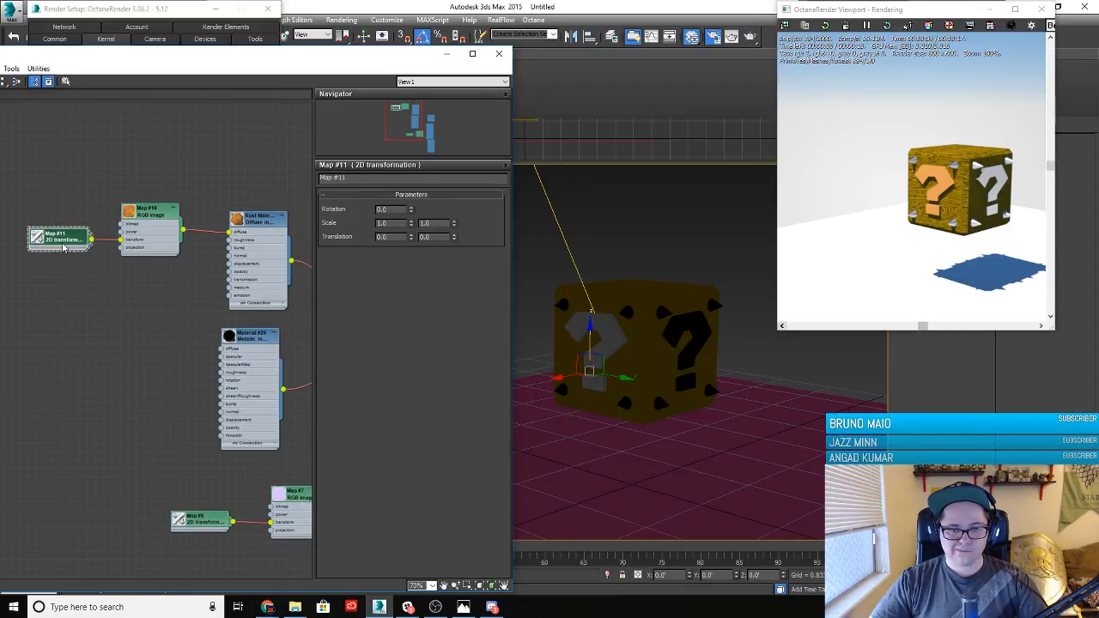
{"action": "left_click_drag", "start_coordinate": [410, 225], "coordinate": [399, 272]}
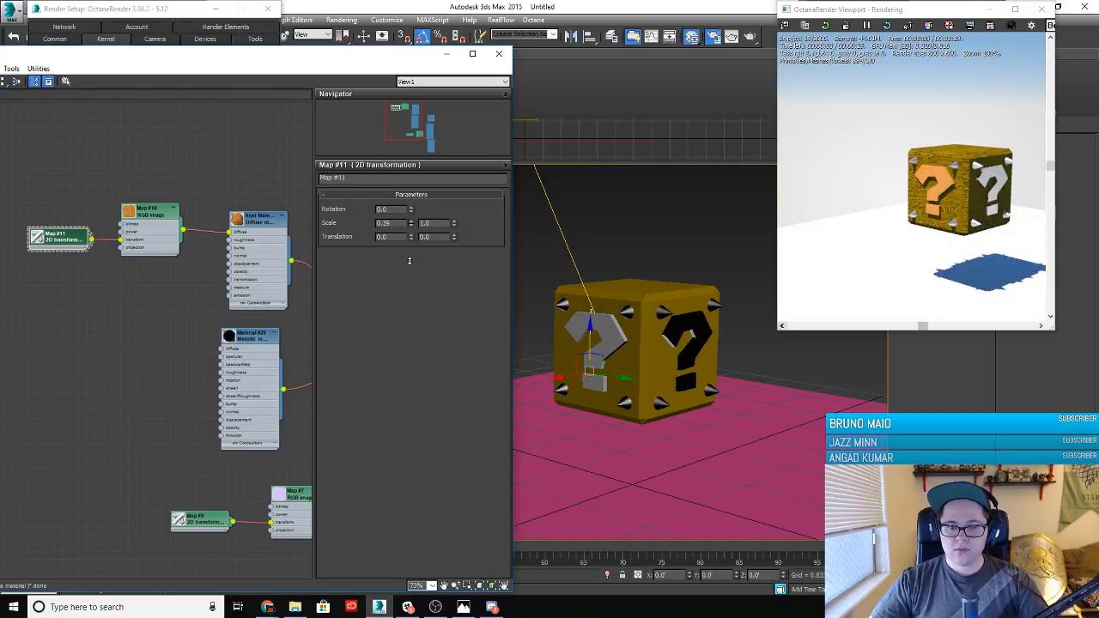
{"action": "left_click_drag", "start_coordinate": [411, 223], "coordinate": [412, 260]}
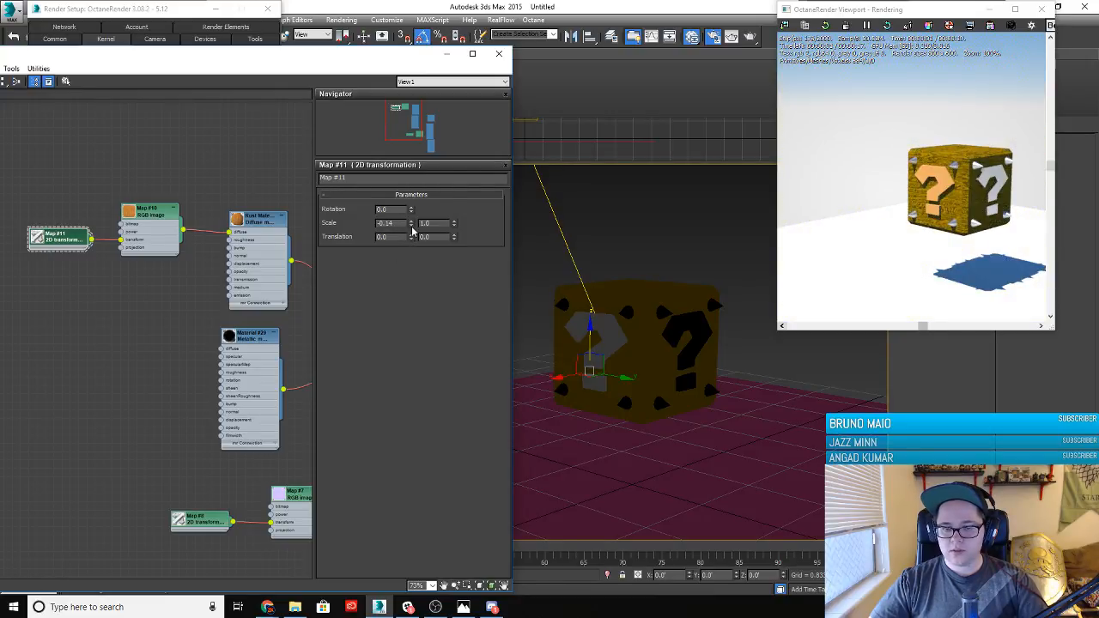
{"action": "left_click", "coordinate": [412, 225]}
{"action": "left_click", "coordinate": [413, 221]}
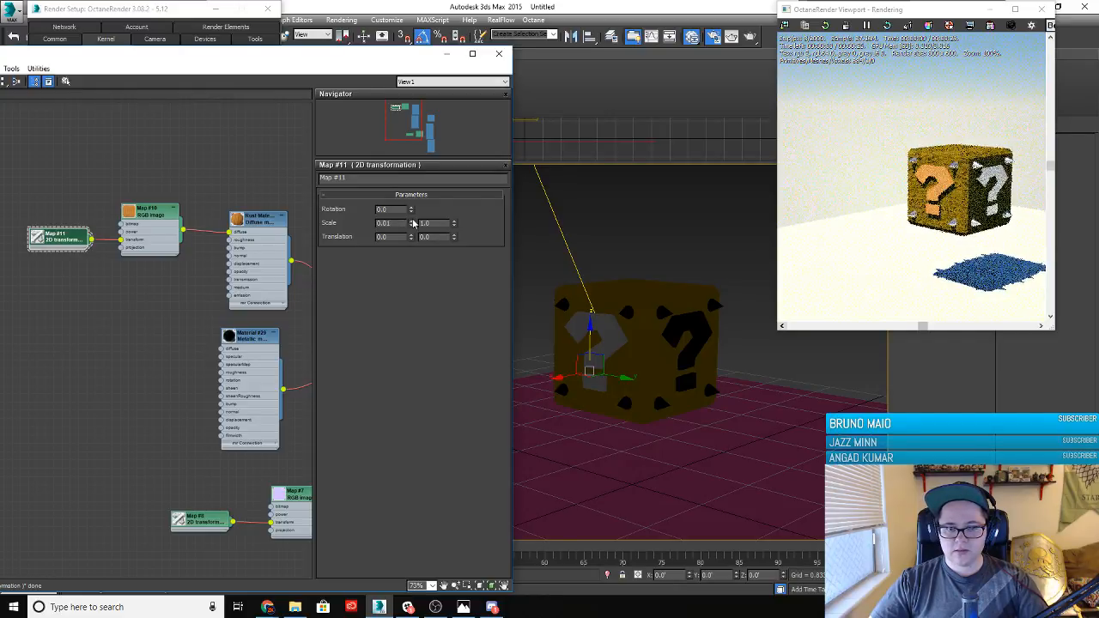
{"action": "left_click", "coordinate": [412, 220]}
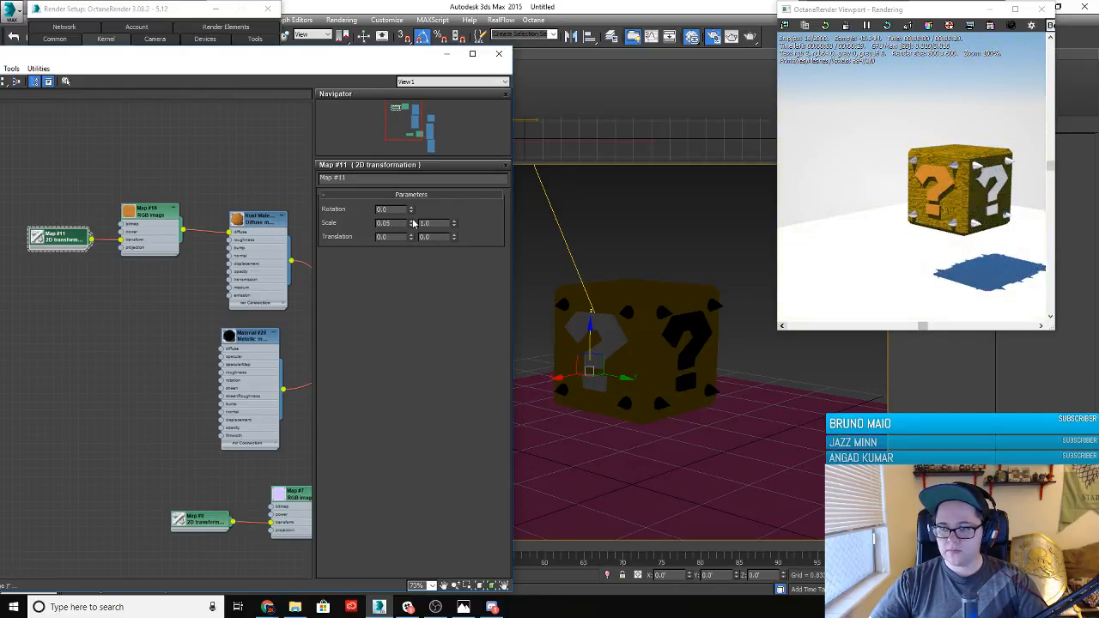
Set both scale values of the rust texture's 2D transformation to 0.2 and its rotation to -0.77
{"action": "left_click", "coordinate": [453, 226]}
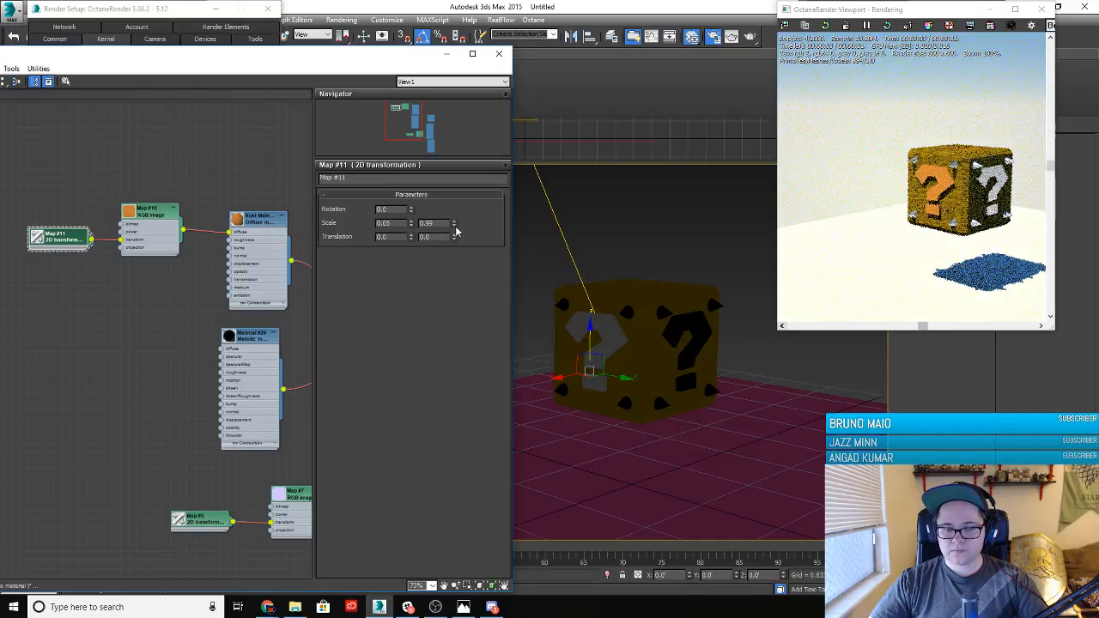
{"action": "left_click", "coordinate": [390, 223]}
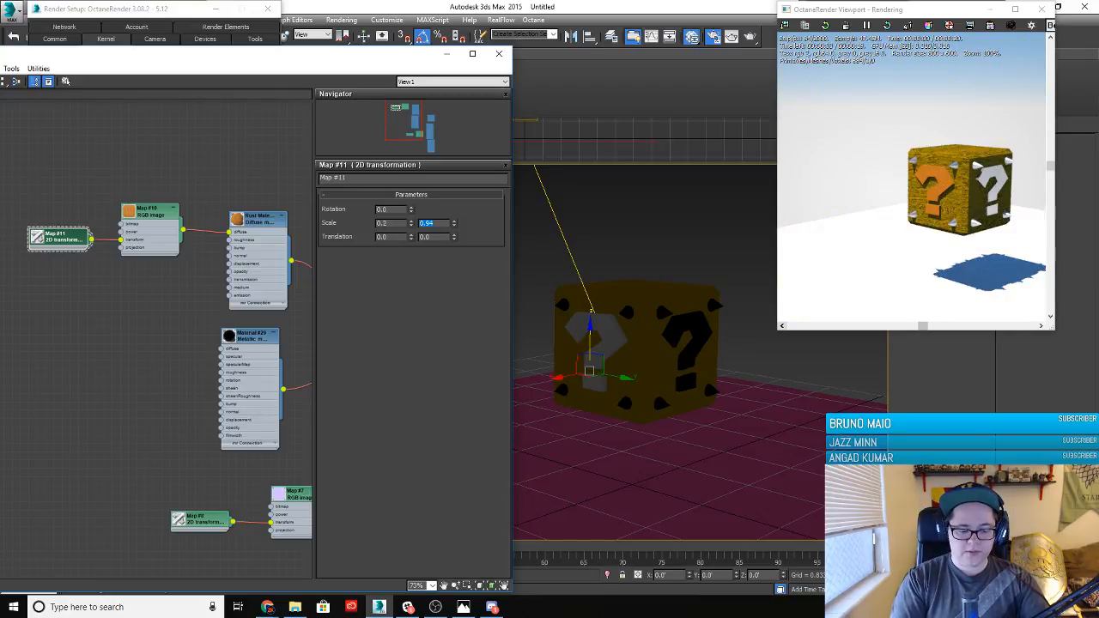
{"action": "key", "text": "Return"}
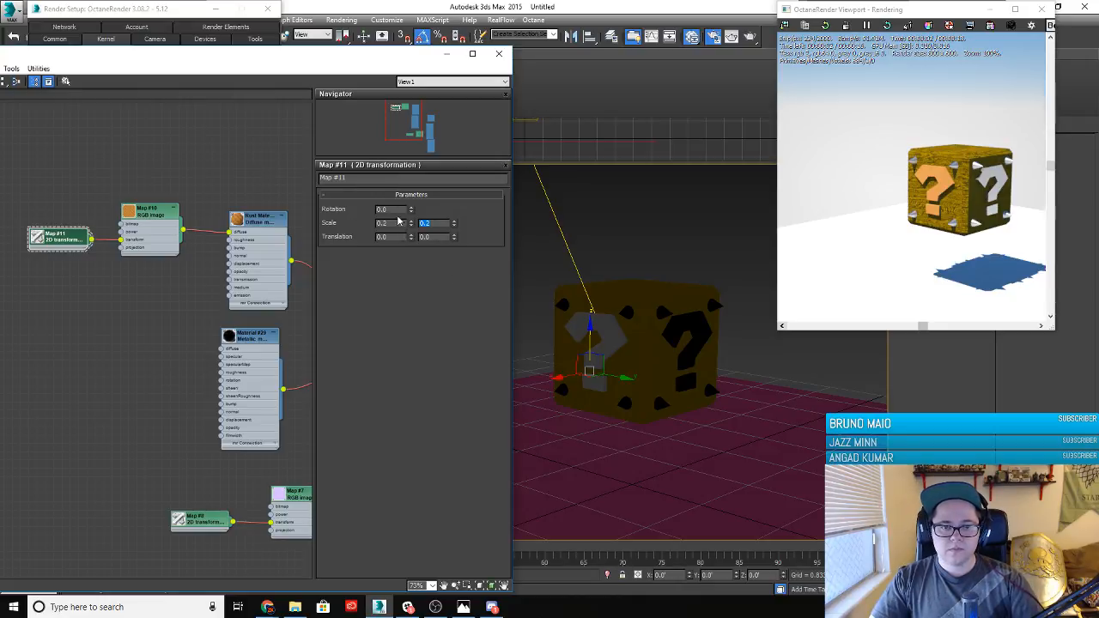
{"action": "left_click_drag", "start_coordinate": [411, 212], "coordinate": [409, 256]}
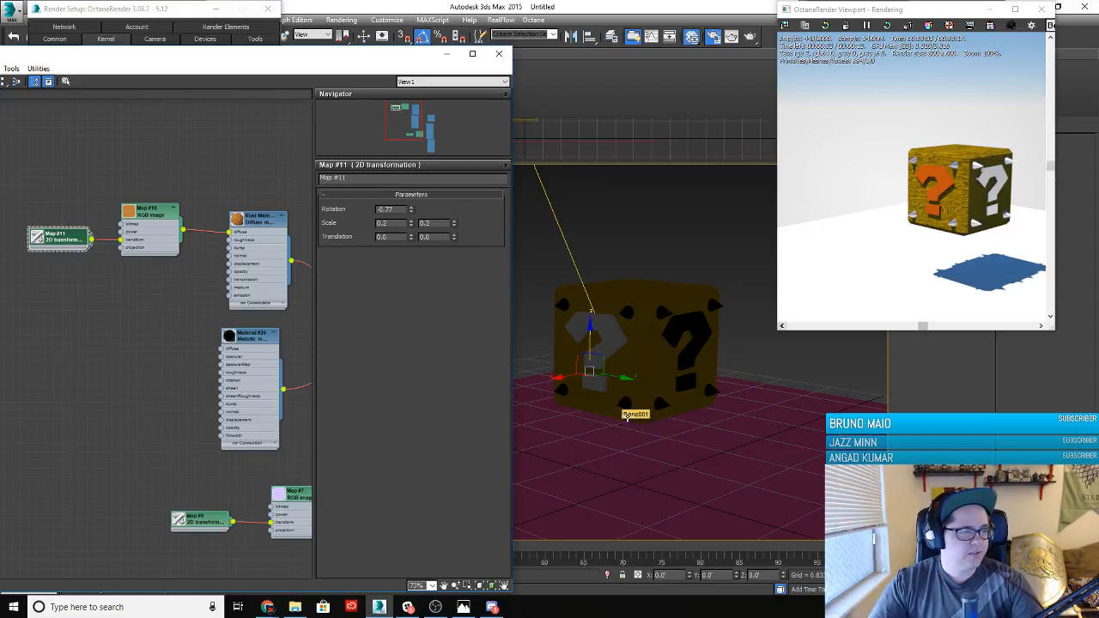
Delete the Mix material and the Metallic material feeding it, keeping Rust Material and its texture nodes
{"action": "left_click_drag", "start_coordinate": [181, 60], "coordinate": [367, 55]}
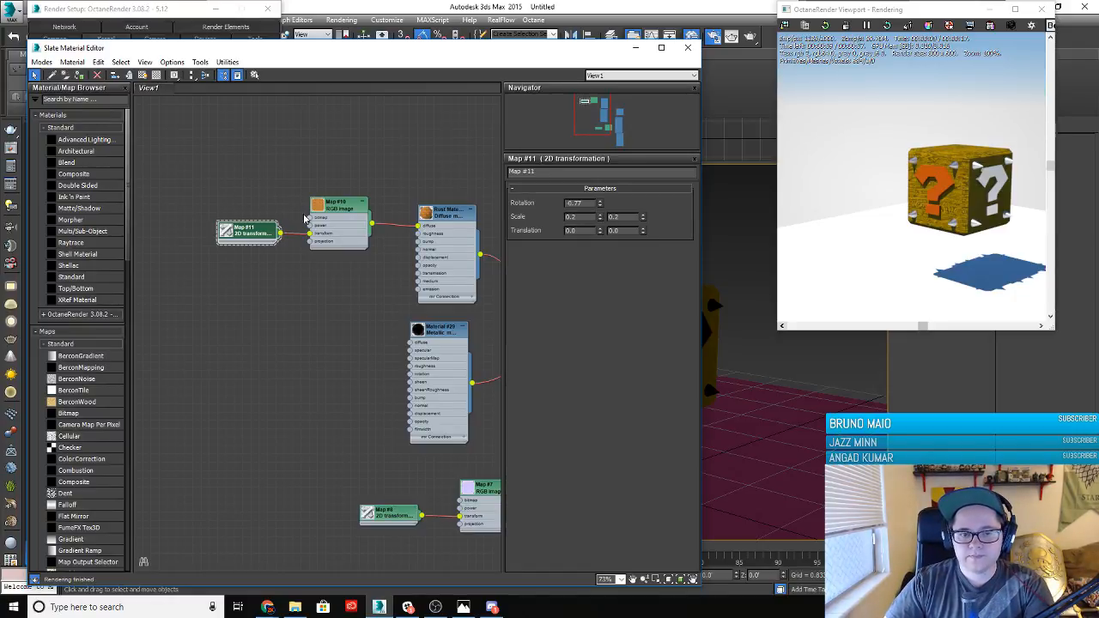
{"action": "middle_click_drag", "start_coordinate": [432, 286], "coordinate": [256, 231]}
{"action": "left_click", "coordinate": [429, 271]}
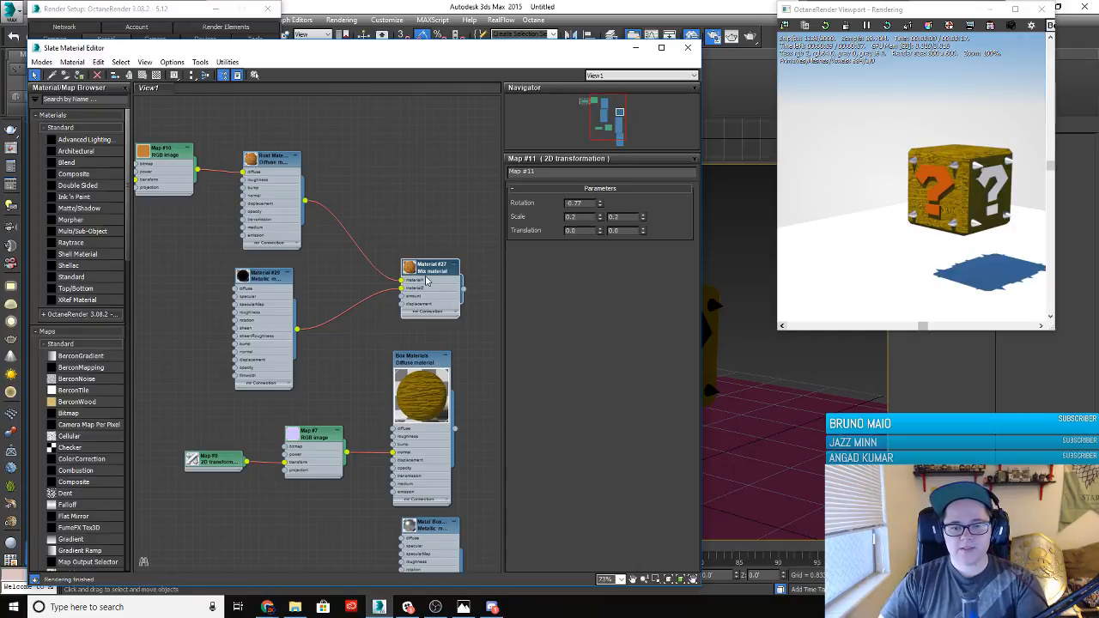
{"action": "key", "text": "Delete"}
{"action": "left_click", "coordinate": [259, 280]}
{"action": "key", "text": "Delete"}
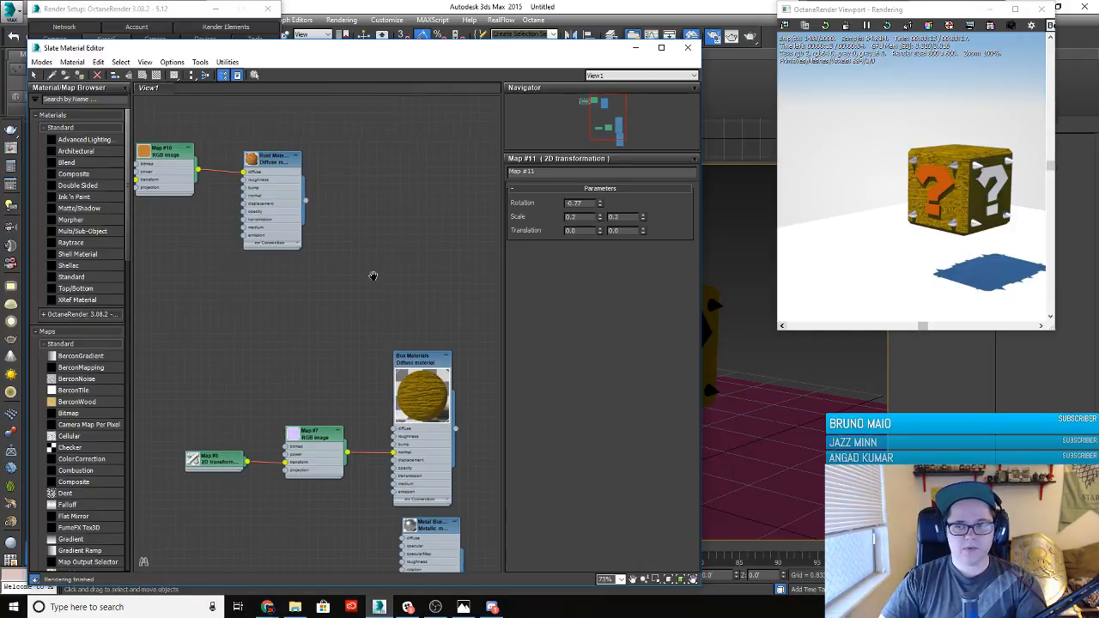
Move Rust Material together with its RGB image and 2D transformation nodes directly above the Box Materials node group
{"action": "middle_click_drag", "start_coordinate": [342, 226], "coordinate": [387, 264]}
{"action": "middle_click_drag", "start_coordinate": [375, 221], "coordinate": [412, 231]}
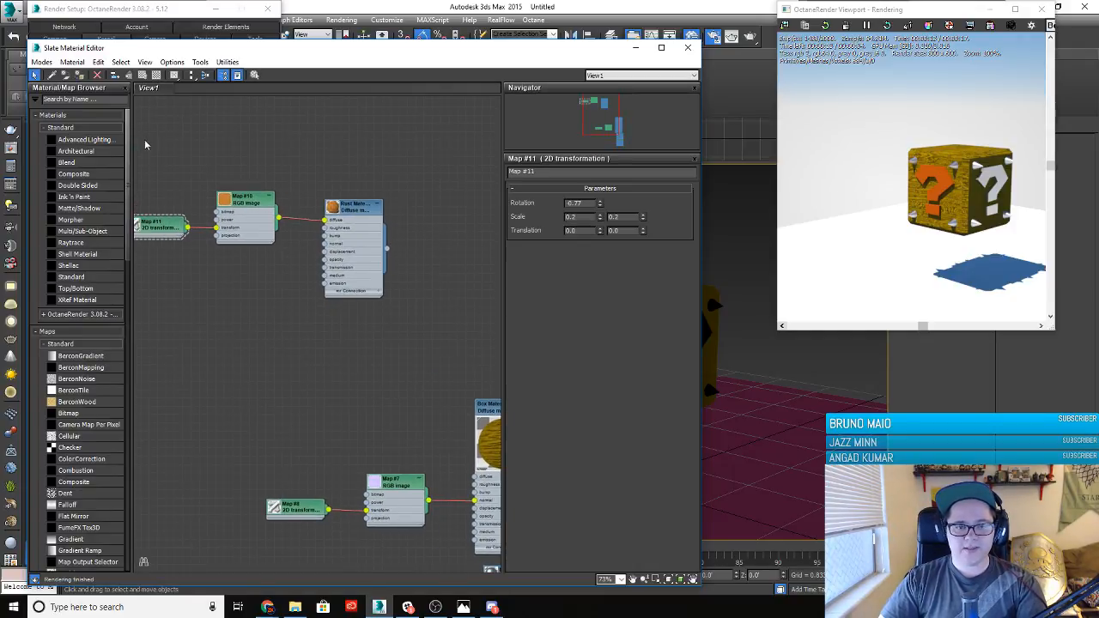
{"action": "left_click_drag", "start_coordinate": [145, 140], "coordinate": [402, 333]}
{"action": "left_click_drag", "start_coordinate": [356, 206], "coordinate": [506, 273]}
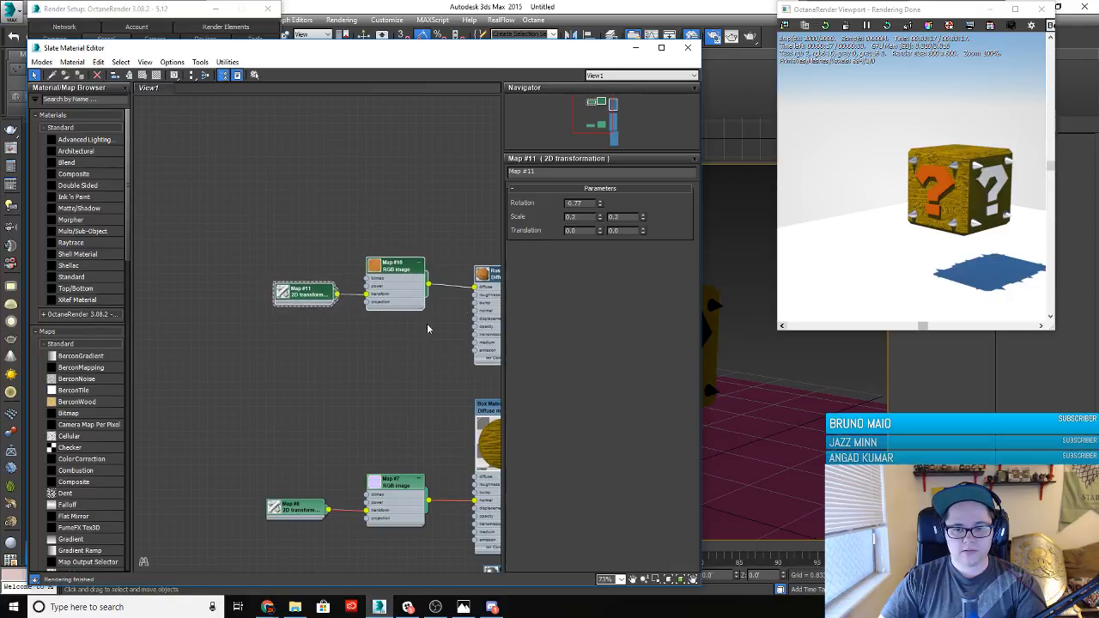
{"action": "middle_click_drag", "start_coordinate": [430, 323], "coordinate": [171, 304]}
{"action": "left_click", "coordinate": [318, 299]}
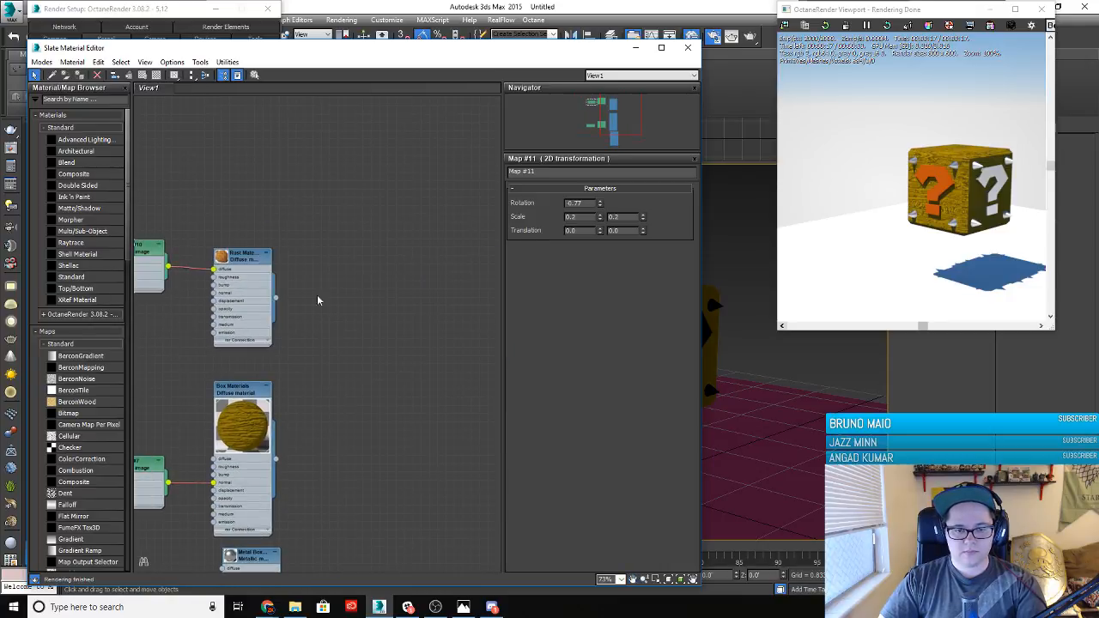
Enlarge Rust Material's preview and shift the node and its RGB image map up, clear of Box Materials
{"action": "left_click", "coordinate": [237, 267]}
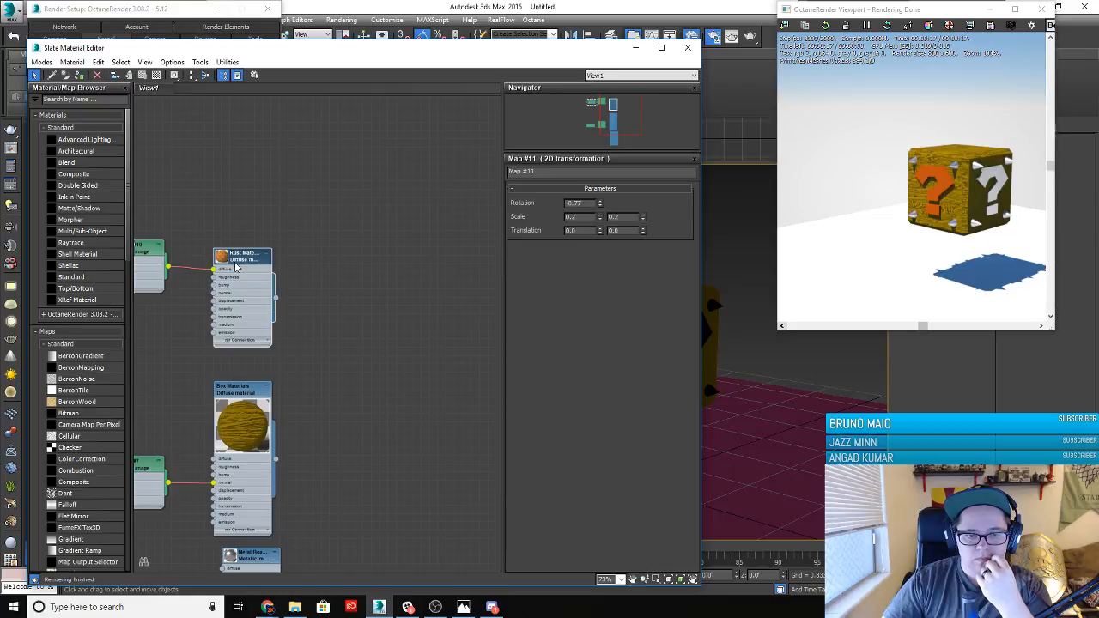
{"action": "double_click", "coordinate": [220, 256]}
{"action": "left_click_drag", "start_coordinate": [230, 250], "coordinate": [229, 221]}
{"action": "left_click_drag", "start_coordinate": [140, 246], "coordinate": [157, 230]}
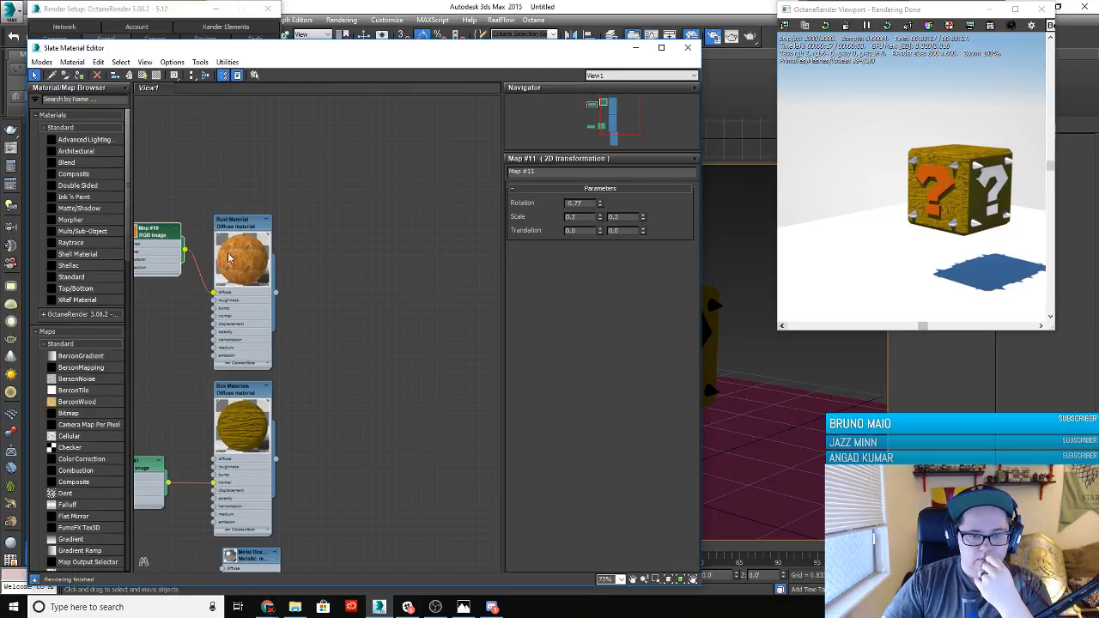
Assign Rust Material to the question mark on the box's side face and bring the box back into the render view
{"action": "left_click_drag", "start_coordinate": [276, 294], "coordinate": [705, 335]}
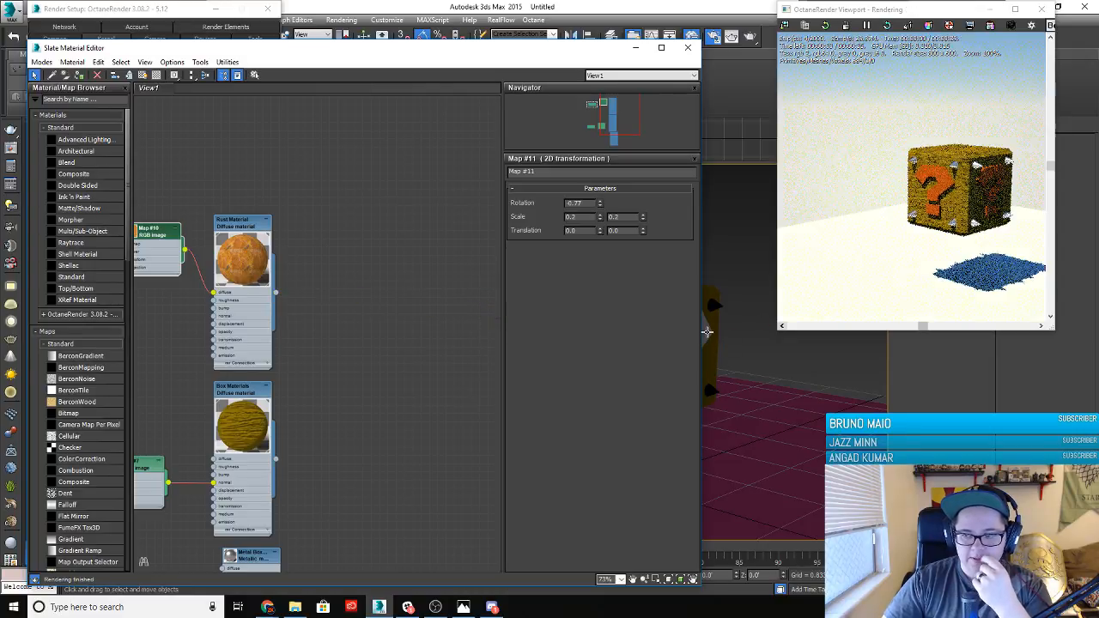
{"action": "middle_click_drag", "start_coordinate": [754, 349], "coordinate": [868, 355]}
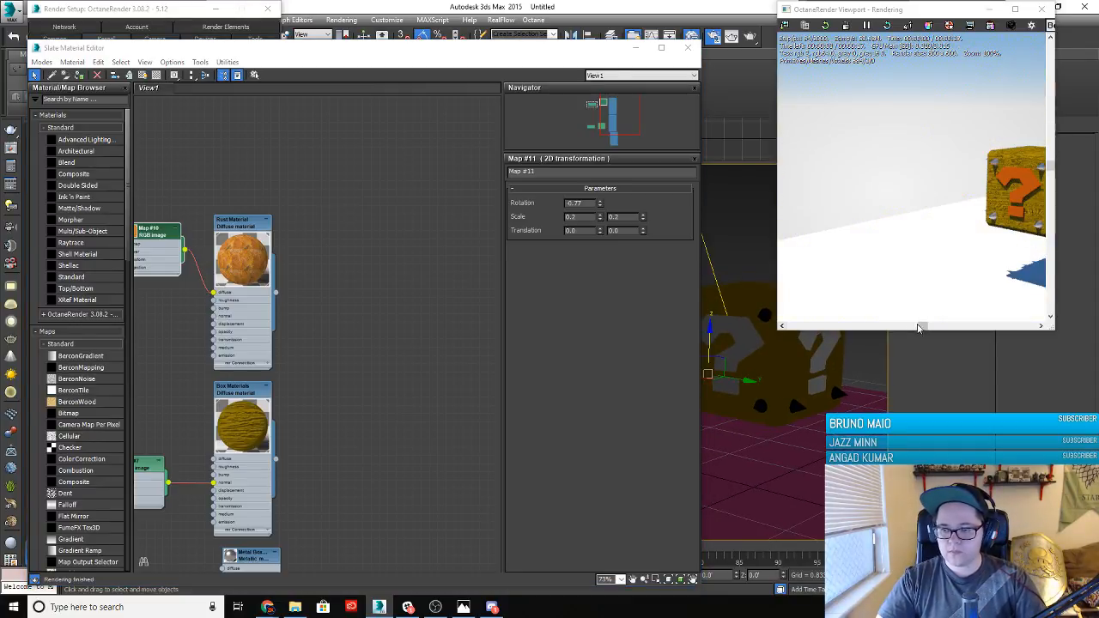
{"action": "left_click_drag", "start_coordinate": [921, 326], "coordinate": [988, 340]}
{"action": "middle_click_drag", "start_coordinate": [774, 417], "coordinate": [791, 412]}
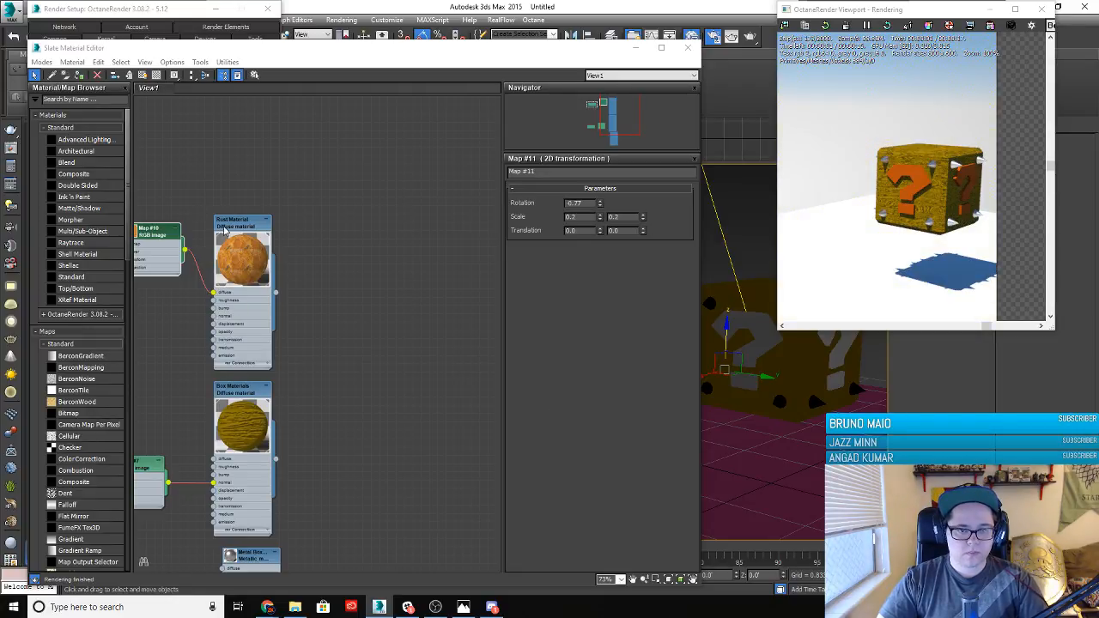
Align the RGB image map with its 2D transformation node and reload its rust 2.jpg image file
{"action": "left_click", "coordinate": [221, 226]}
{"action": "double_click", "coordinate": [233, 247]}
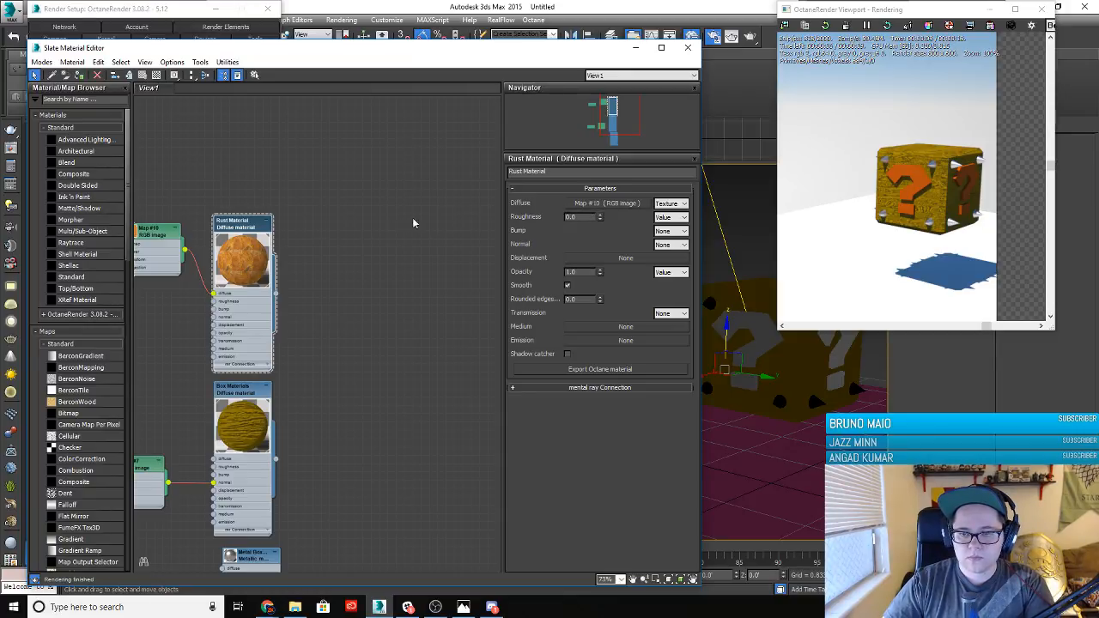
{"action": "middle_click_drag", "start_coordinate": [403, 217], "coordinate": [523, 218]}
{"action": "middle_click_drag", "start_coordinate": [436, 239], "coordinate": [470, 247]}
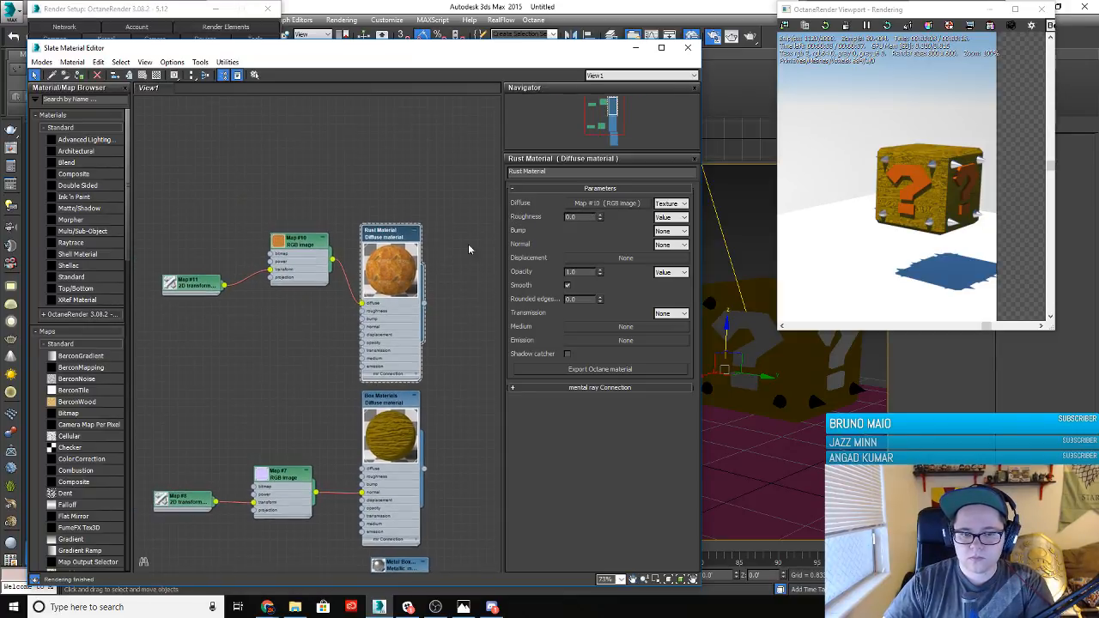
{"action": "mouse_move", "coordinate": [303, 243]}
{"action": "left_mouse_down"}
{"action": "mouse_move", "coordinate": [277, 257]}
{"action": "mouse_move", "coordinate": [295, 260]}
{"action": "left_mouse_up"}
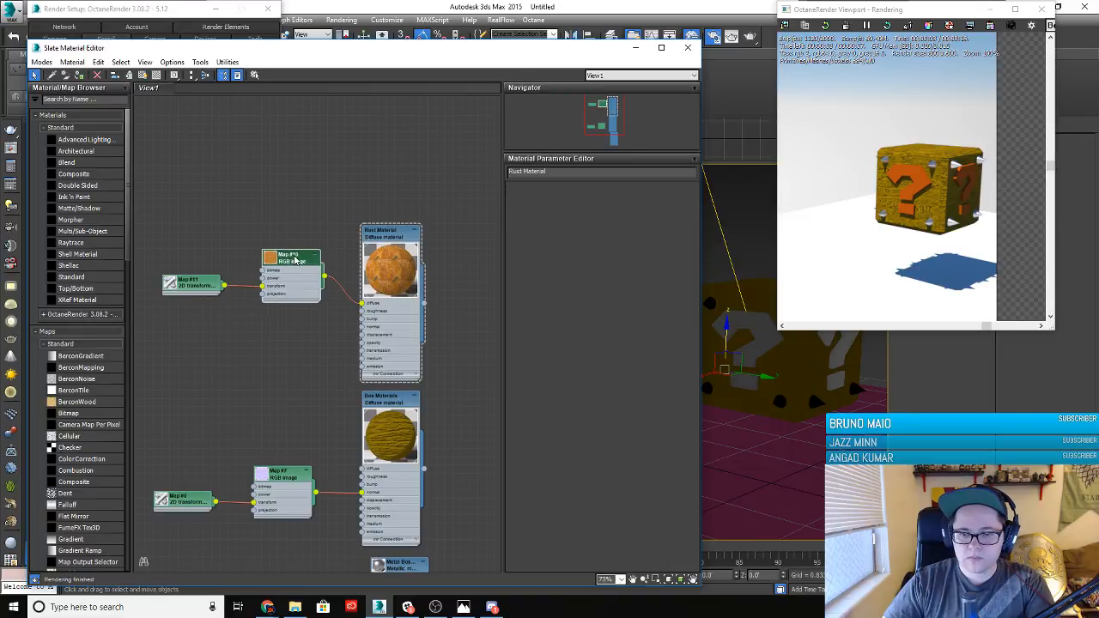
{"action": "double_click", "coordinate": [294, 260]}
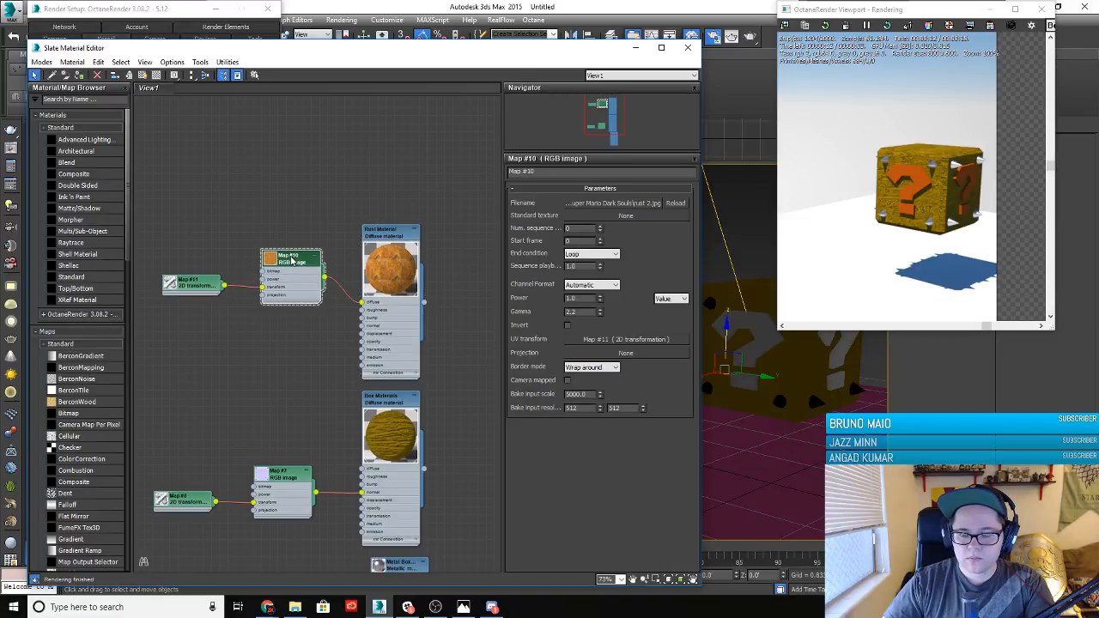
{"action": "left_click", "coordinate": [675, 203]}
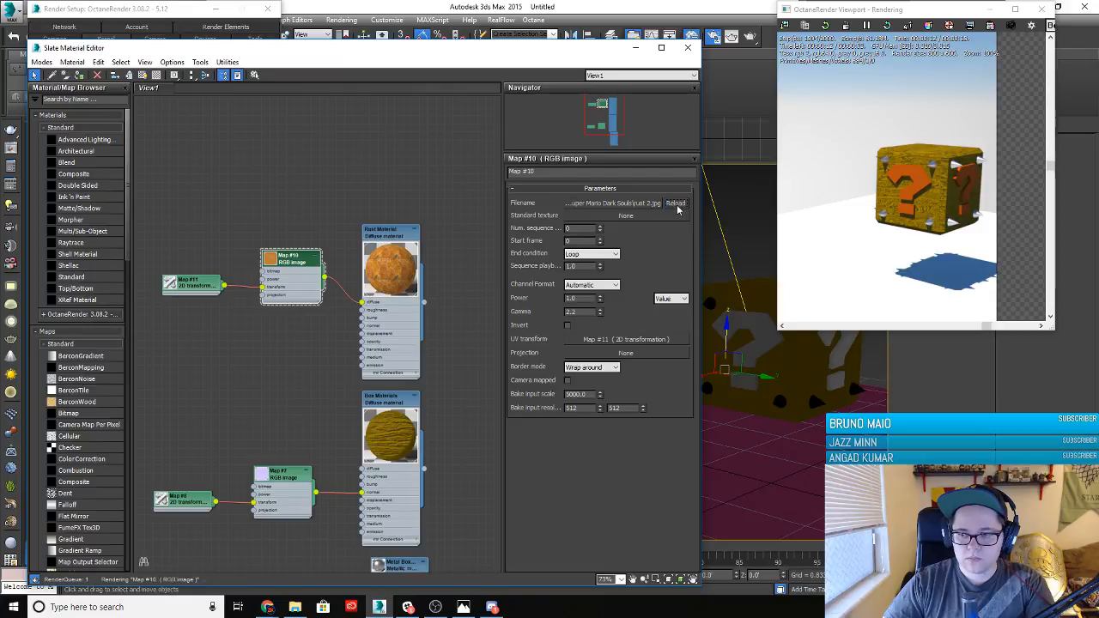
Try the Ping pong and Hold end conditions on the rust RGB image map and return it to Loop
{"action": "left_click", "coordinate": [592, 254]}
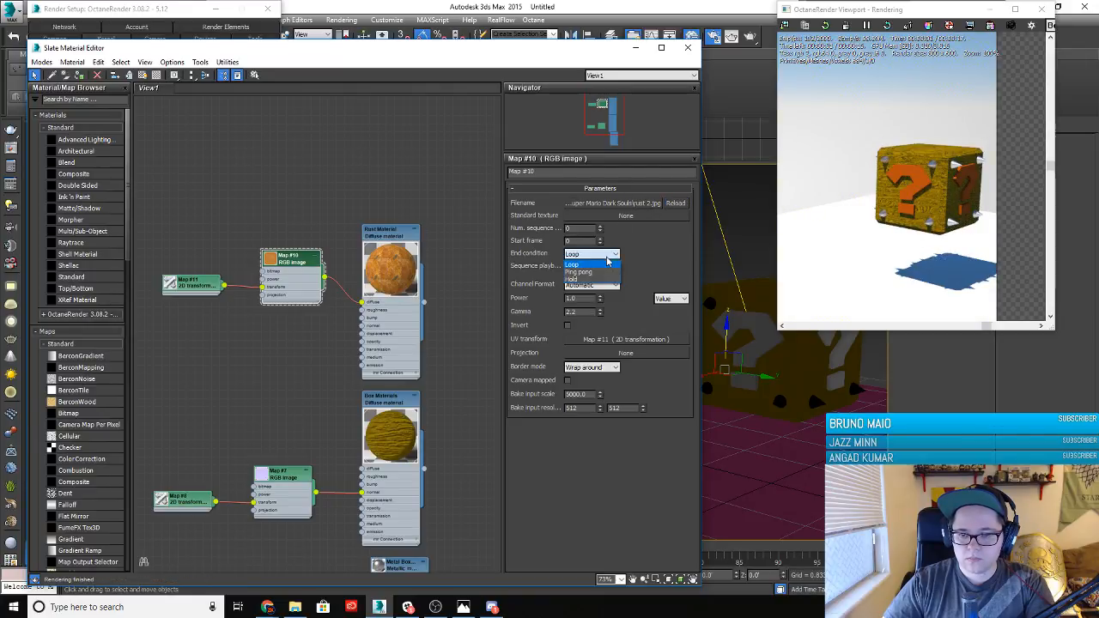
{"action": "left_click", "coordinate": [592, 272]}
{"action": "left_click", "coordinate": [592, 254]}
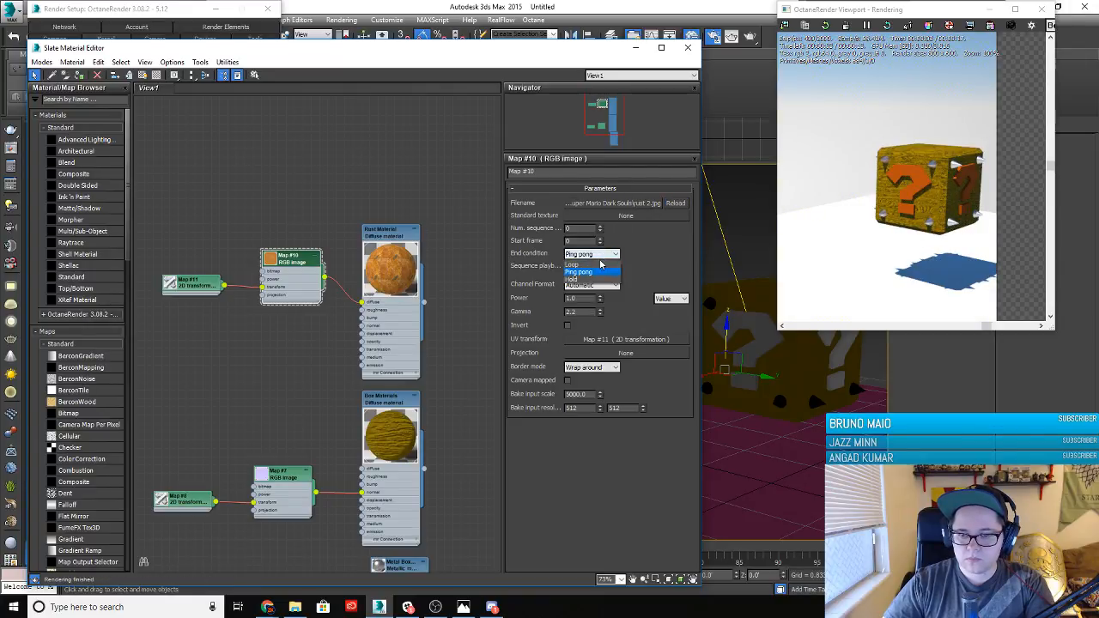
{"action": "left_click", "coordinate": [596, 279]}
{"action": "left_click", "coordinate": [592, 254]}
{"action": "left_click", "coordinate": [591, 265]}
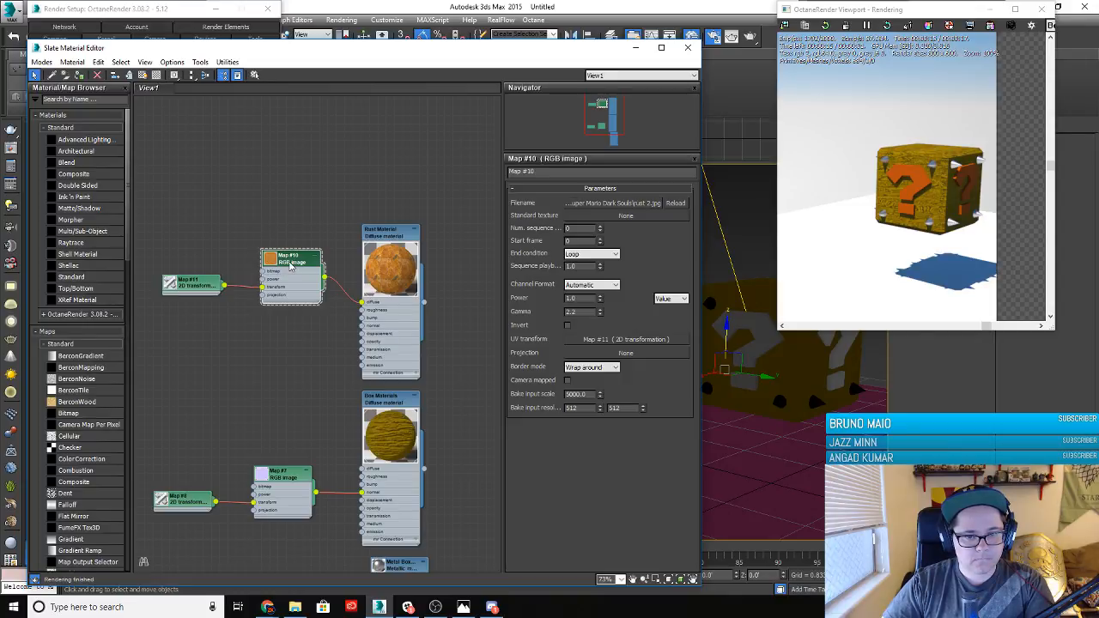
Set the rotation of the 2D transformation feeding the rust image map to 0
{"action": "left_click", "coordinate": [205, 288]}
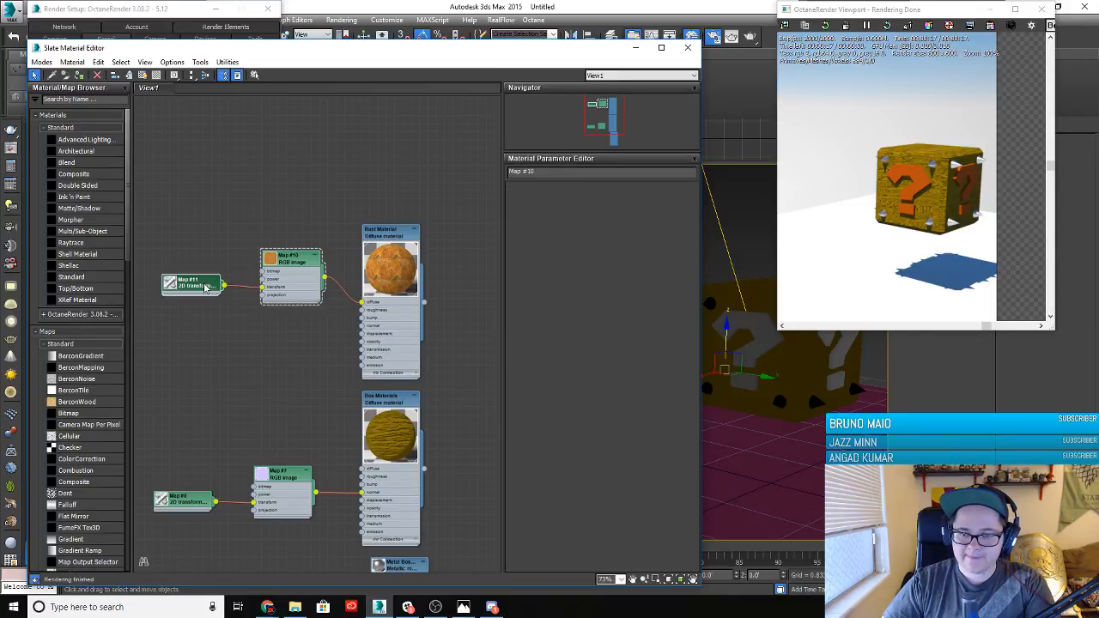
{"action": "double_click", "coordinate": [205, 288]}
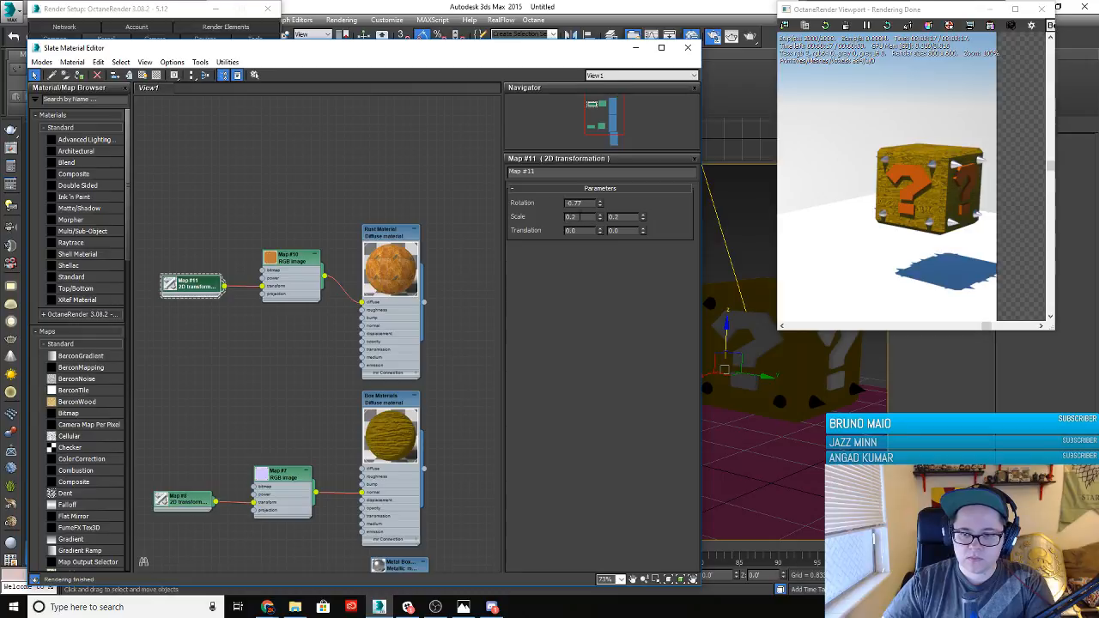
{"action": "left_click_drag", "start_coordinate": [590, 204], "coordinate": [516, 204]}
{"action": "type", "text": "0"}
{"action": "key", "text": "Return"}
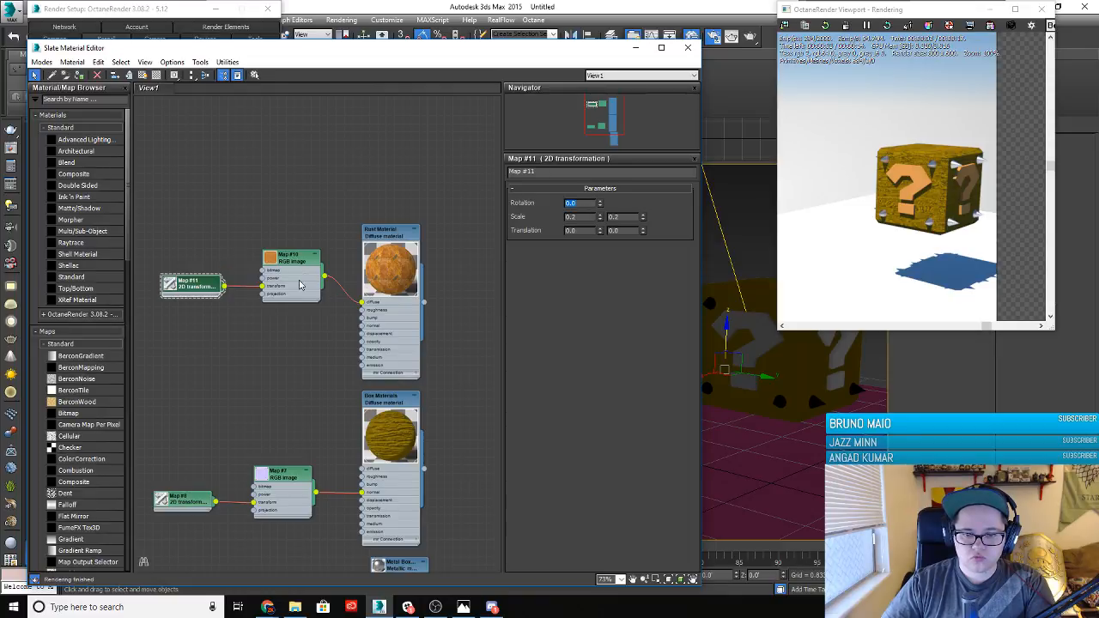
Move the Octane render view and the Slate Material Editor off the main screen to clear the viewport
{"action": "scroll", "coordinate": [719, 434], "scroll_direction": "down", "scroll_amount": 3}
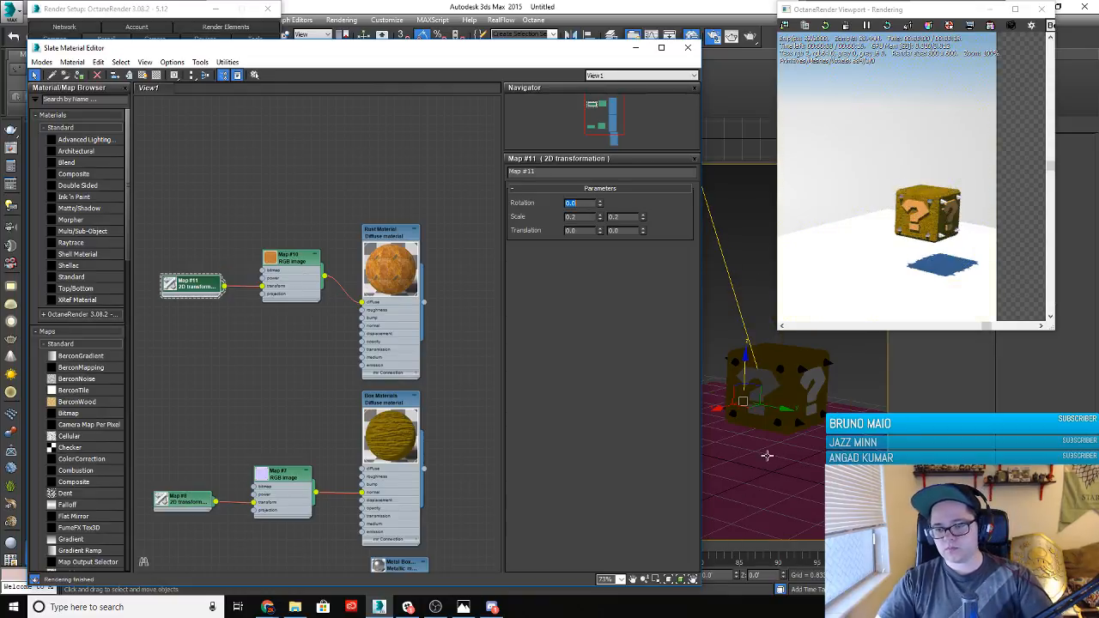
{"action": "middle_click_drag", "start_coordinate": [720, 435], "coordinate": [669, 450]}
{"action": "left_click_drag", "start_coordinate": [920, 10], "coordinate": [0, 159]}
{"action": "left_click_drag", "start_coordinate": [472, 52], "coordinate": [0, 86]}
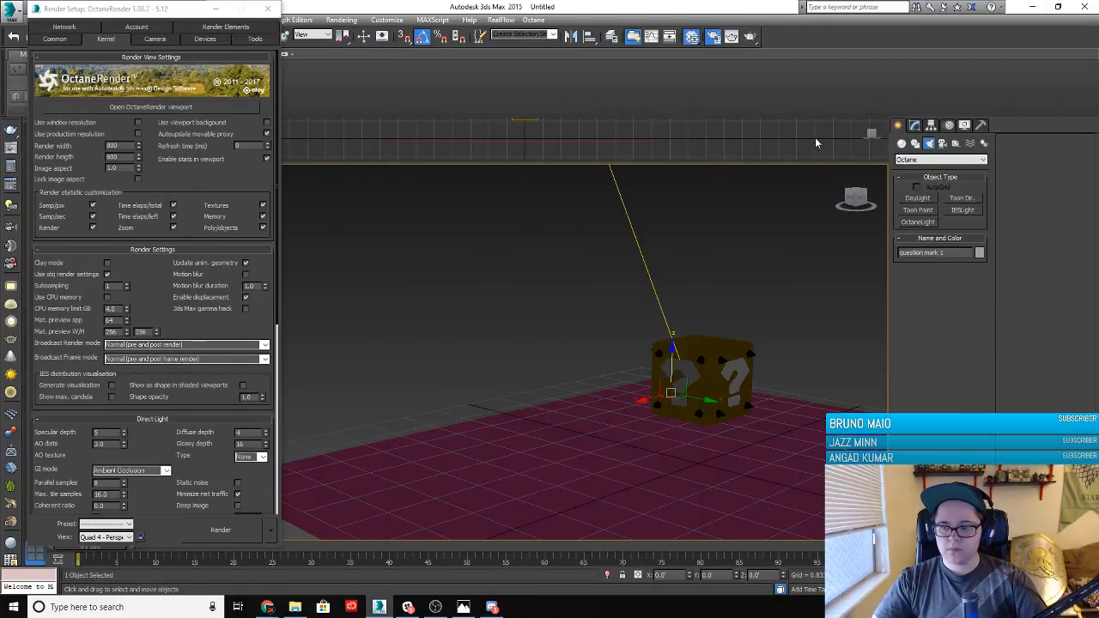
Draw a standard test box beside the ground plane, about 11.93' wide and 11.07' high
{"action": "left_click", "coordinate": [913, 124]}
{"action": "left_click", "coordinate": [897, 124]}
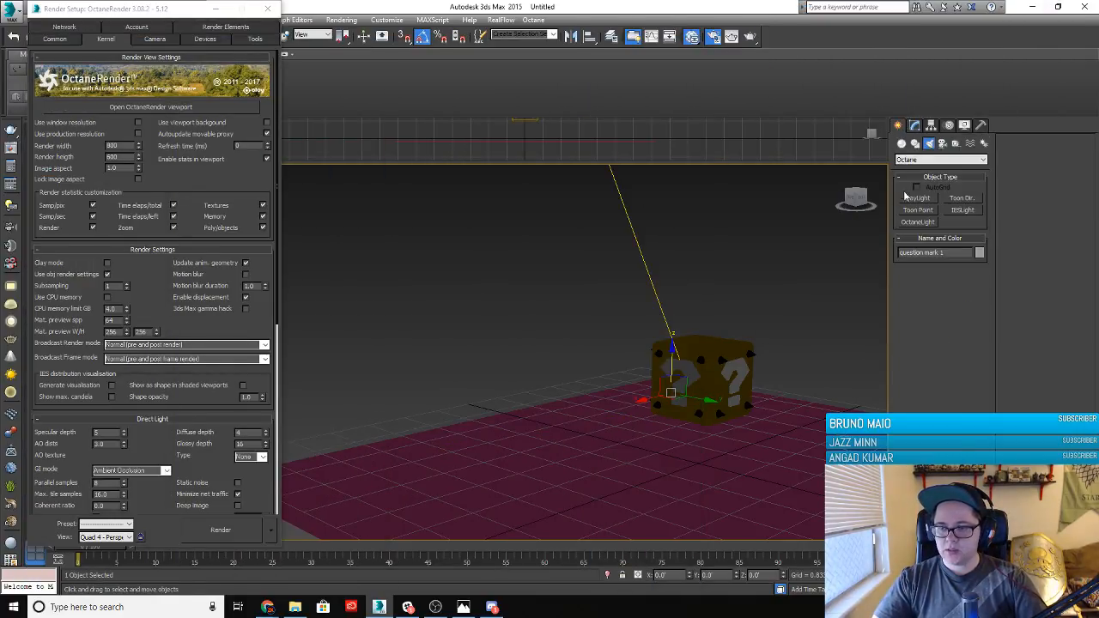
{"action": "left_click", "coordinate": [901, 145]}
{"action": "scroll", "coordinate": [692, 282], "scroll_direction": "down", "scroll_amount": 8}
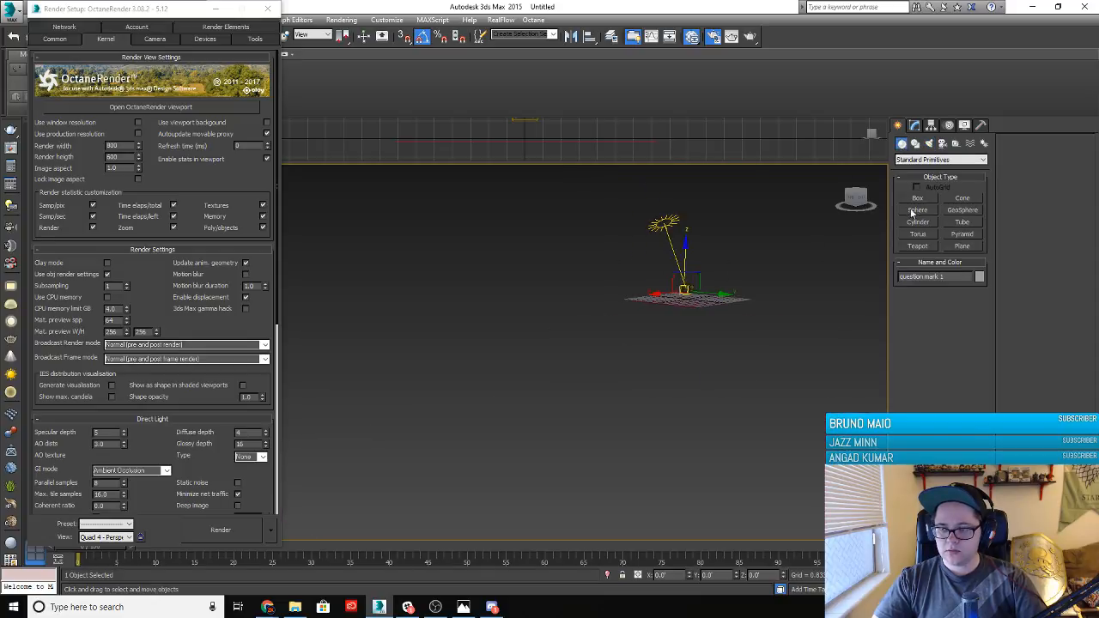
{"action": "left_click", "coordinate": [917, 200]}
{"action": "middle_click_drag", "start_coordinate": [694, 302], "coordinate": [644, 316], "text": "alt"}
{"action": "left_click_drag", "start_coordinate": [639, 318], "coordinate": [756, 316]}
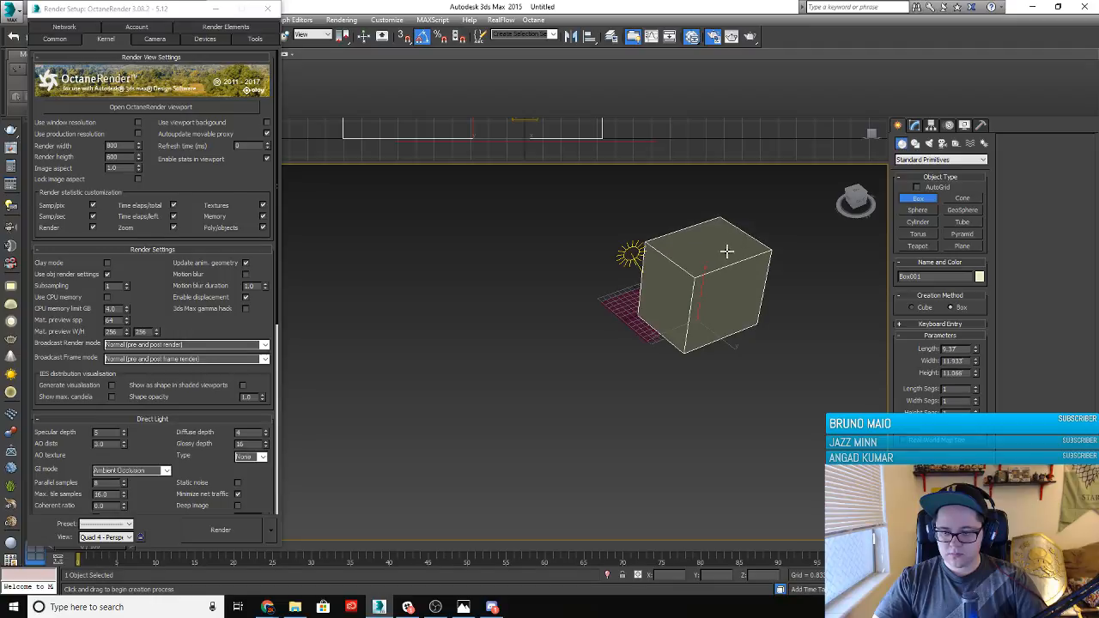
{"action": "left_click", "coordinate": [726, 251]}
{"action": "middle_click_drag", "start_coordinate": [597, 335], "coordinate": [558, 395]}
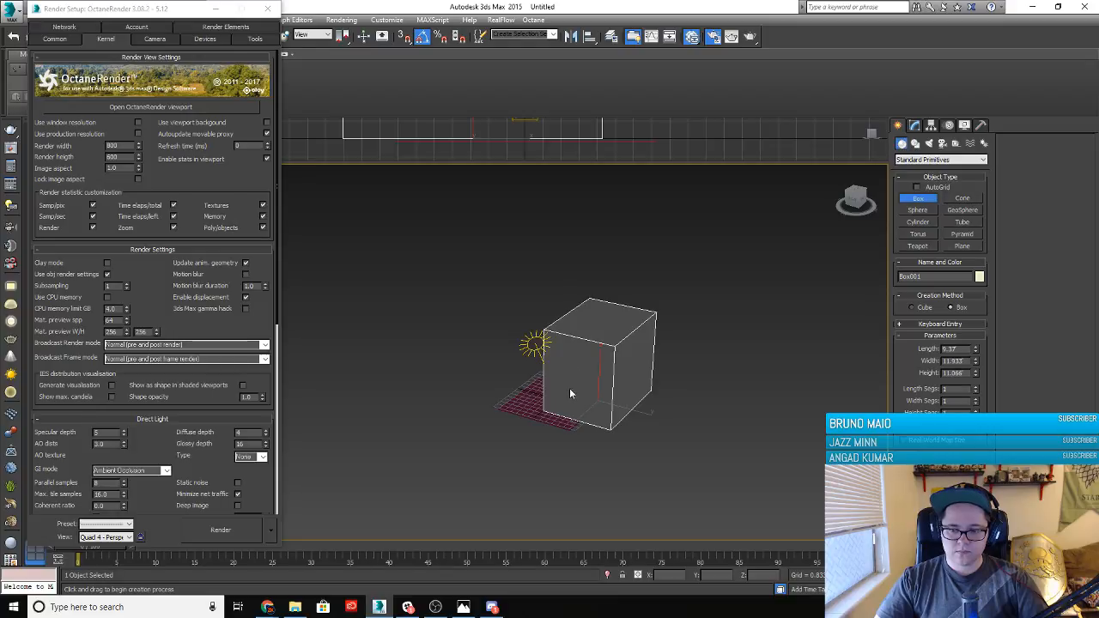
{"action": "key", "text": "F3"}
{"action": "key", "text": "F3"}
{"action": "middle_click_drag", "start_coordinate": [540, 410], "coordinate": [574, 397], "text": "alt"}
{"action": "scroll", "coordinate": [574, 396], "scroll_direction": "up", "scroll_amount": 3}
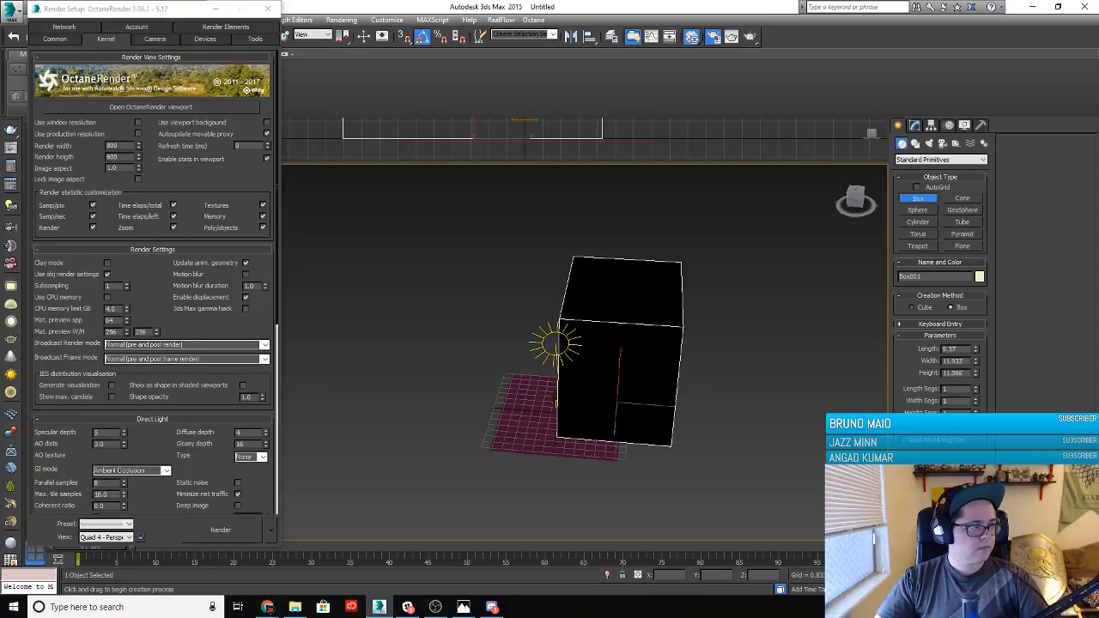
Open the OctaneRender viewport and compare it with the scene at different view distances
{"action": "left_click", "coordinate": [150, 106]}
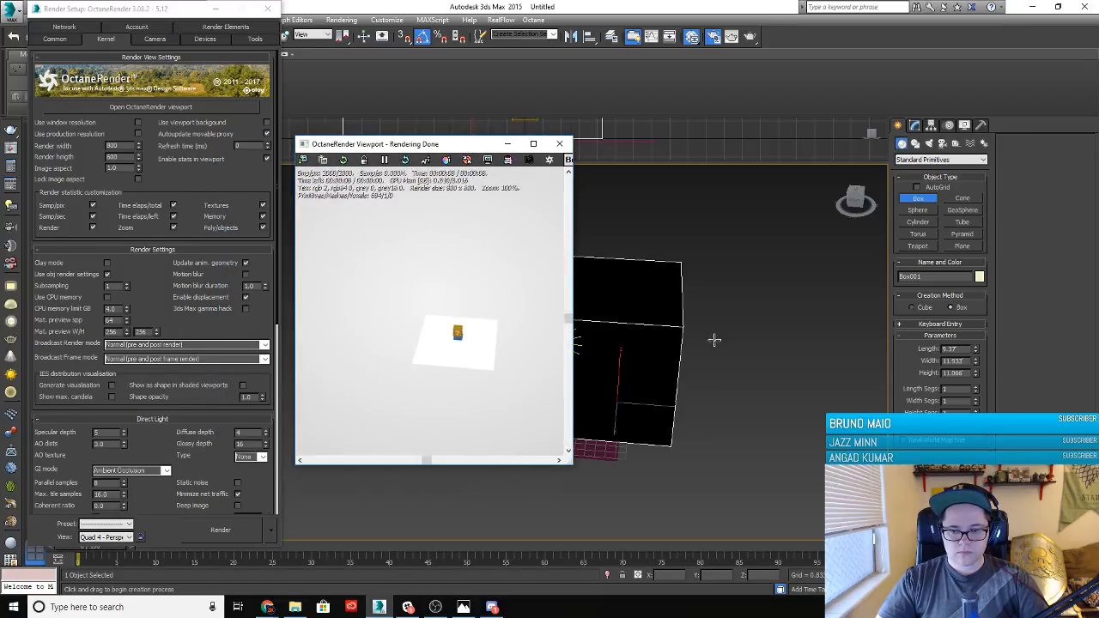
{"action": "scroll", "coordinate": [716, 349], "scroll_direction": "down", "scroll_amount": 5}
{"action": "scroll", "coordinate": [699, 354], "scroll_direction": "up", "scroll_amount": 6}
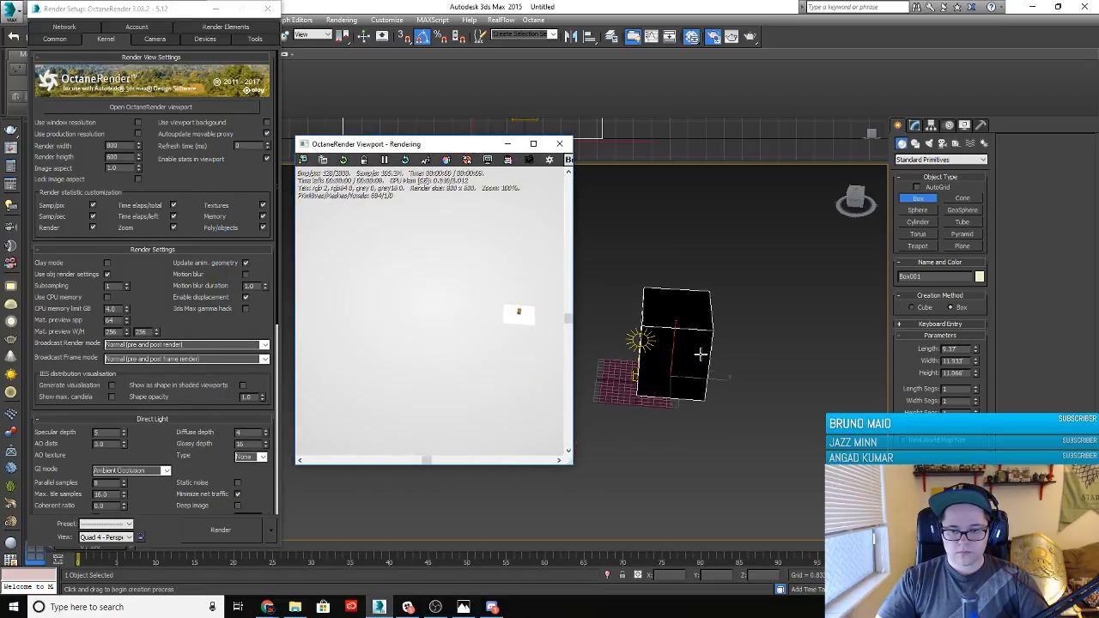
Delete the test box next to the ground plane
{"action": "middle_click", "coordinate": [688, 299]}
{"action": "key", "text": "w"}
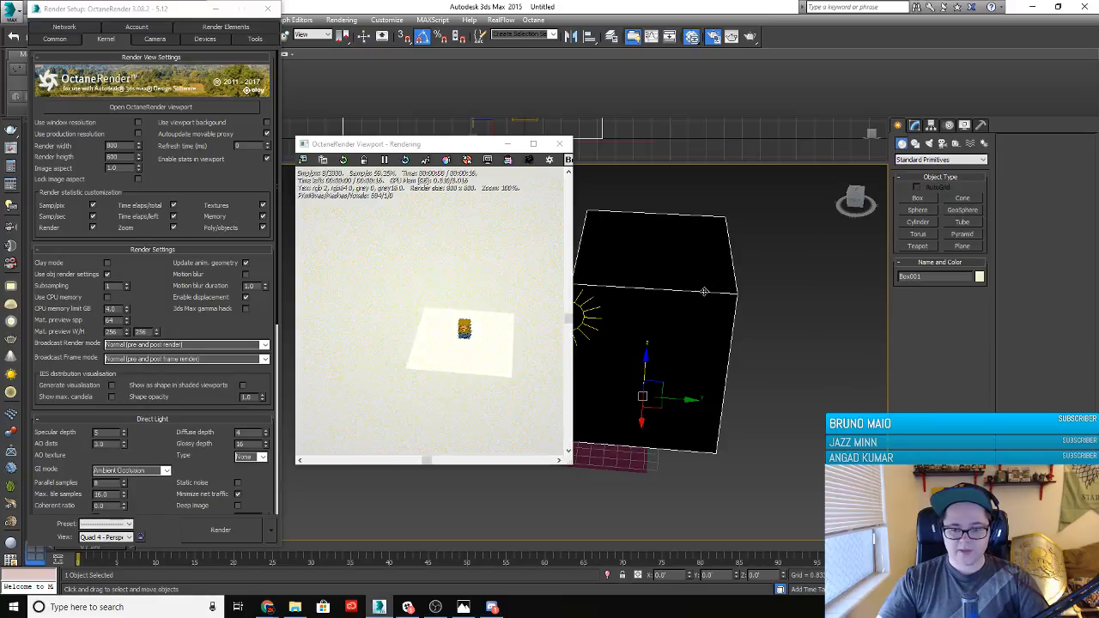
{"action": "key", "text": "Delete"}
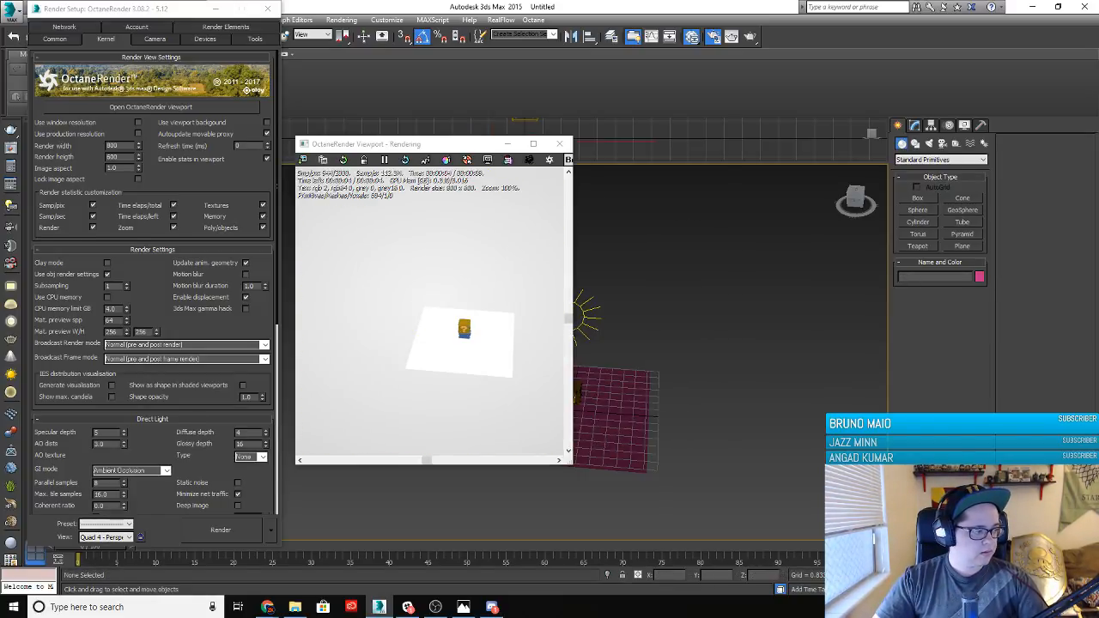
Apply the rust material to the ground plane and check how its texture tiles around the question block in the render
{"action": "left_click_drag", "start_coordinate": [0, 429], "coordinate": [613, 444]}
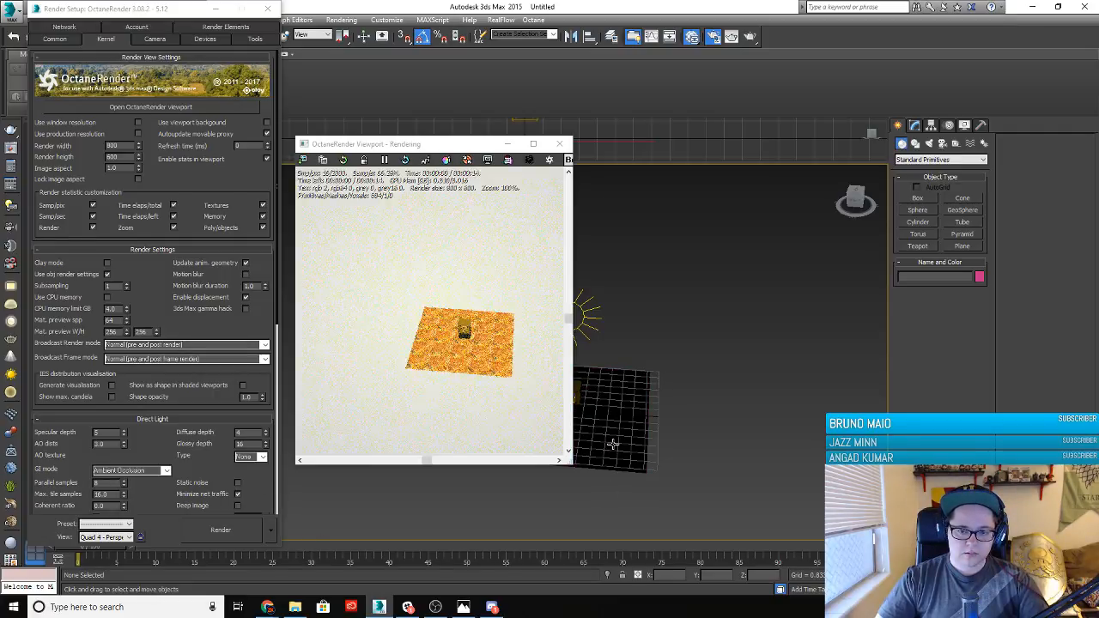
{"action": "scroll", "coordinate": [395, 350], "scroll_direction": "up", "scroll_amount": 5}
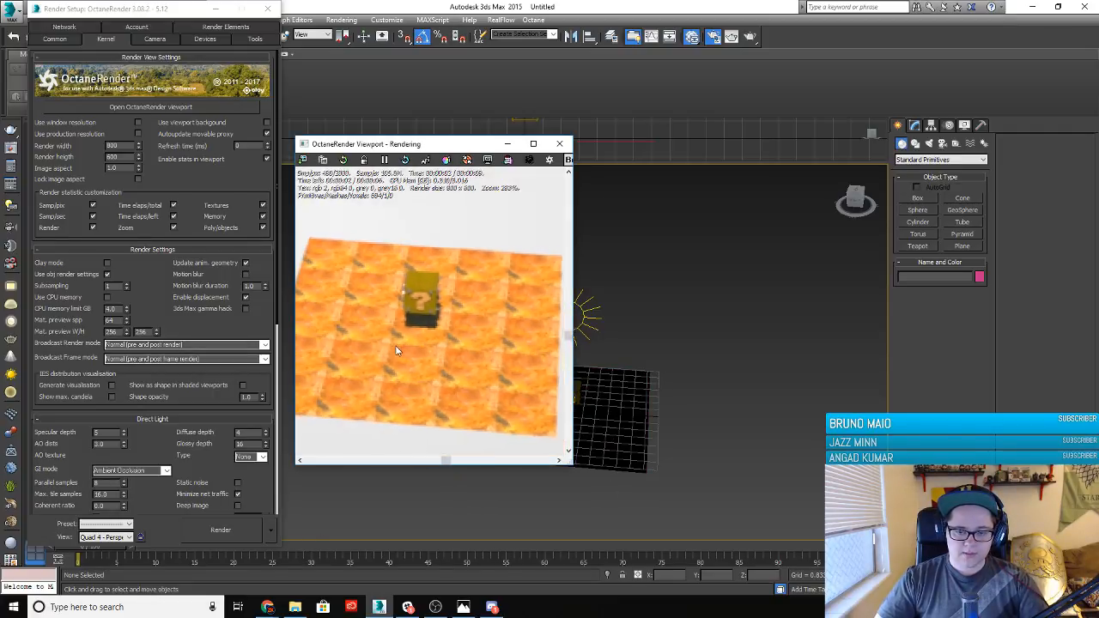
{"action": "scroll", "coordinate": [446, 362], "scroll_direction": "up", "scroll_amount": 2}
{"action": "scroll", "coordinate": [446, 362], "scroll_direction": "down", "scroll_amount": 7}
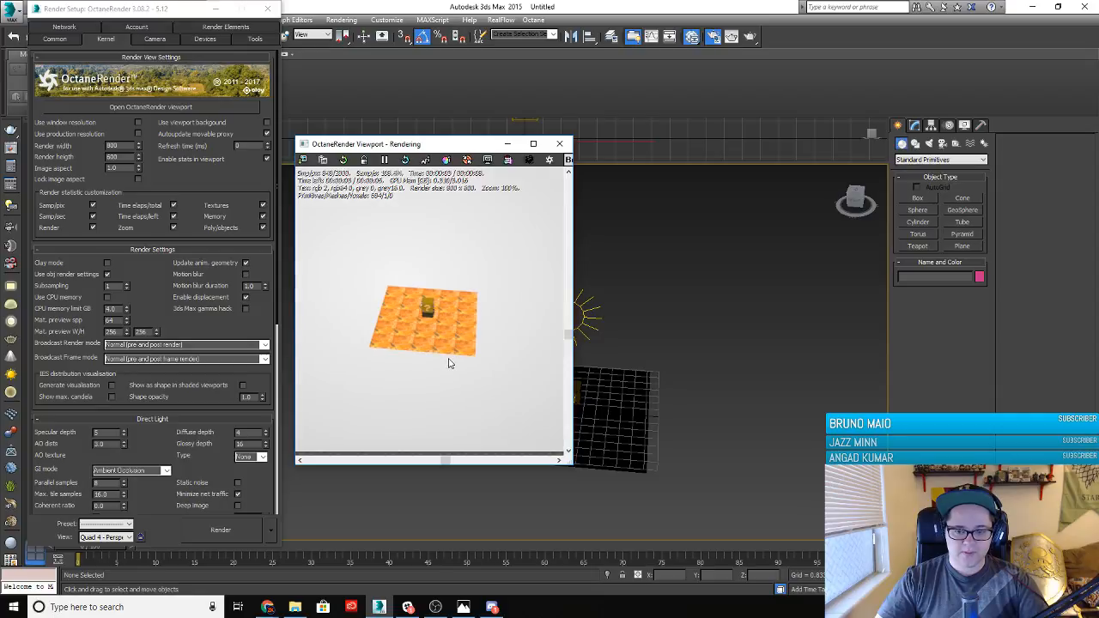
{"action": "scroll", "coordinate": [449, 363], "scroll_direction": "up", "scroll_amount": 1}
{"action": "scroll", "coordinate": [624, 415], "scroll_direction": "up", "scroll_amount": 5}
{"action": "middle_click_drag", "start_coordinate": [627, 418], "coordinate": [694, 419]}
{"action": "scroll", "coordinate": [662, 399], "scroll_direction": "up", "scroll_amount": 5}
{"action": "middle_click_drag", "start_coordinate": [643, 394], "coordinate": [716, 406]}
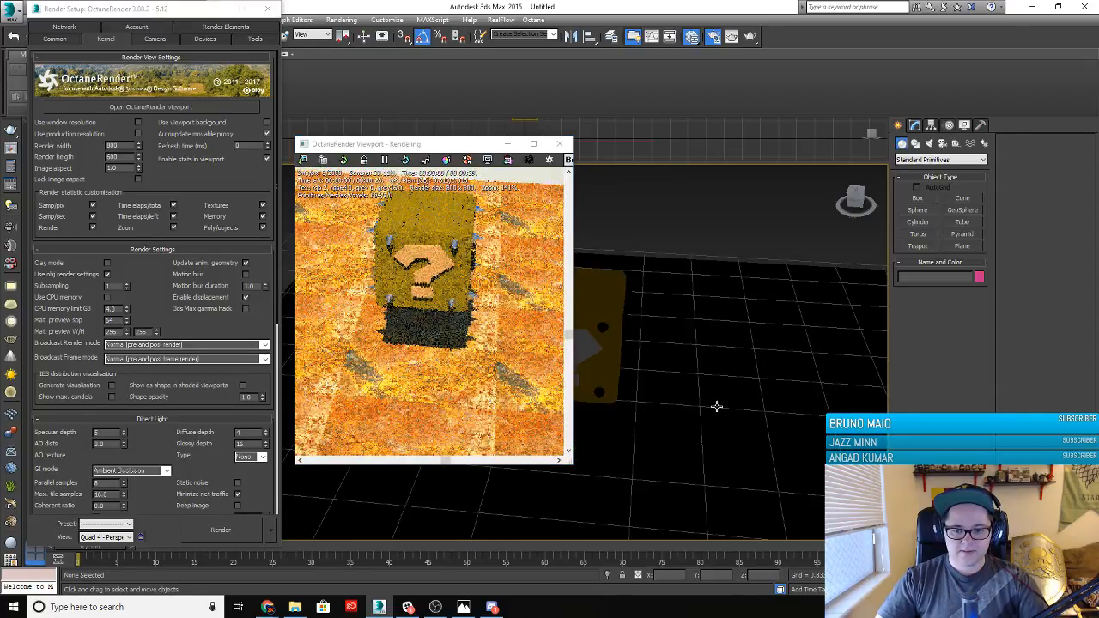
{"action": "middle_click_drag", "start_coordinate": [587, 375], "coordinate": [686, 415]}
{"action": "scroll", "coordinate": [685, 415], "scroll_direction": "up", "scroll_amount": 3}
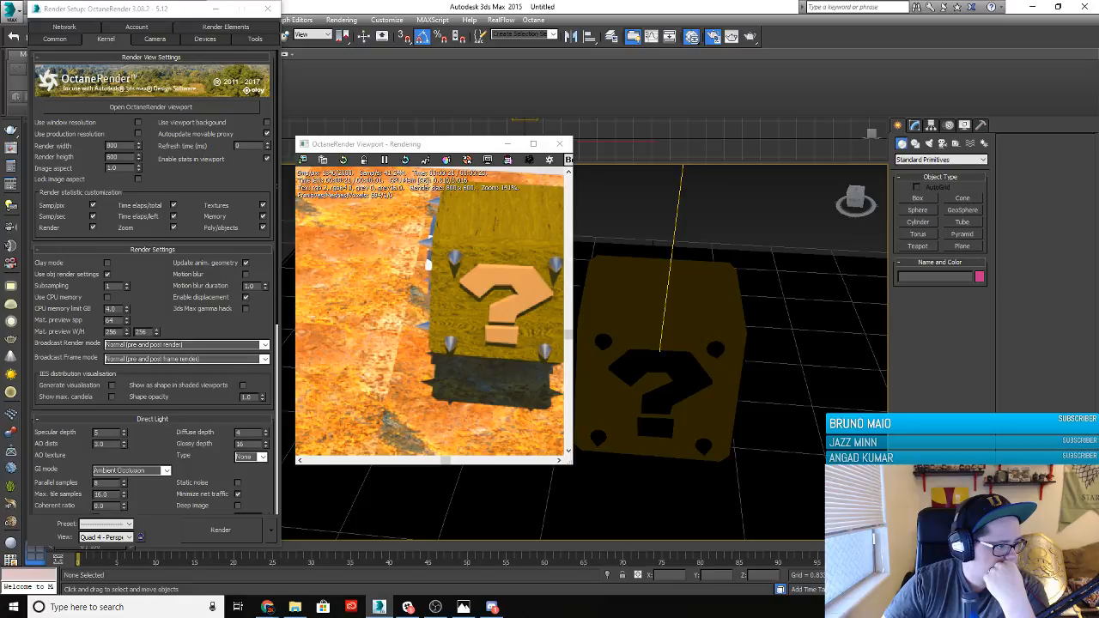
Add an RGB image map for a new texture and apply the material to the ground plane and front question mark
{"action": "left_click", "coordinate": [127, 456]}
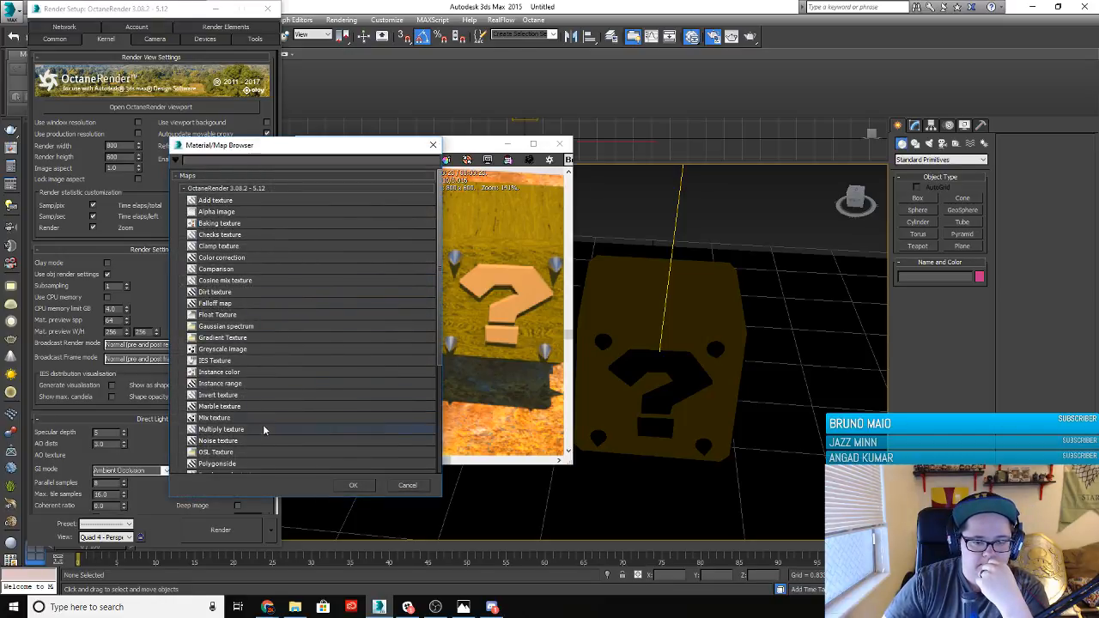
{"action": "scroll", "coordinate": [280, 421], "scroll_direction": "down", "scroll_amount": 2}
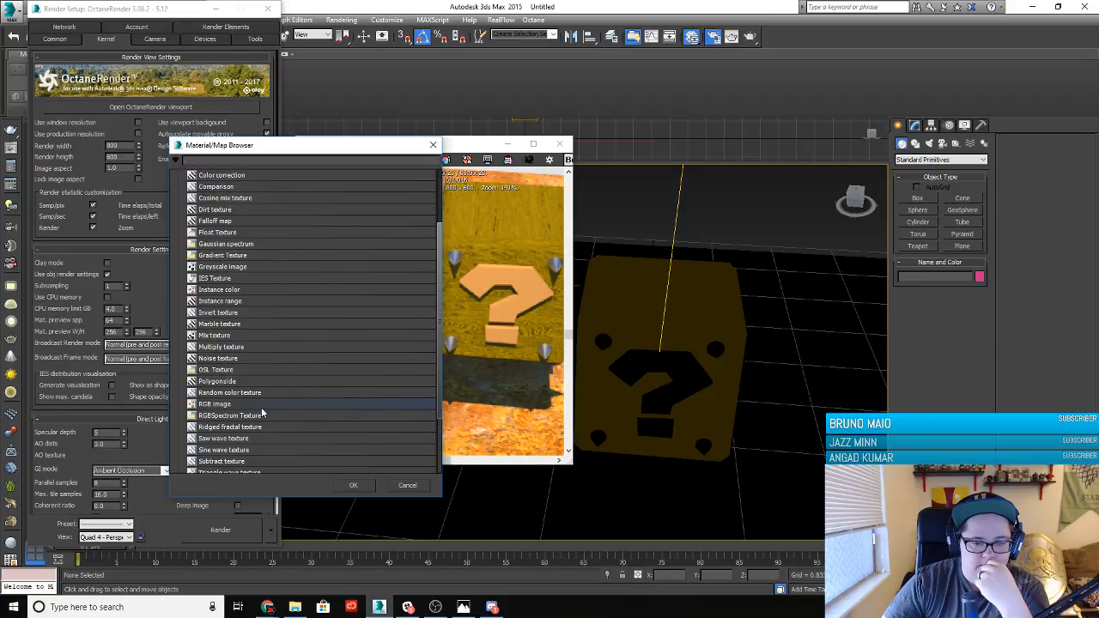
{"action": "left_click", "coordinate": [262, 408]}
{"action": "scroll", "coordinate": [304, 410], "scroll_direction": "down", "scroll_amount": 2}
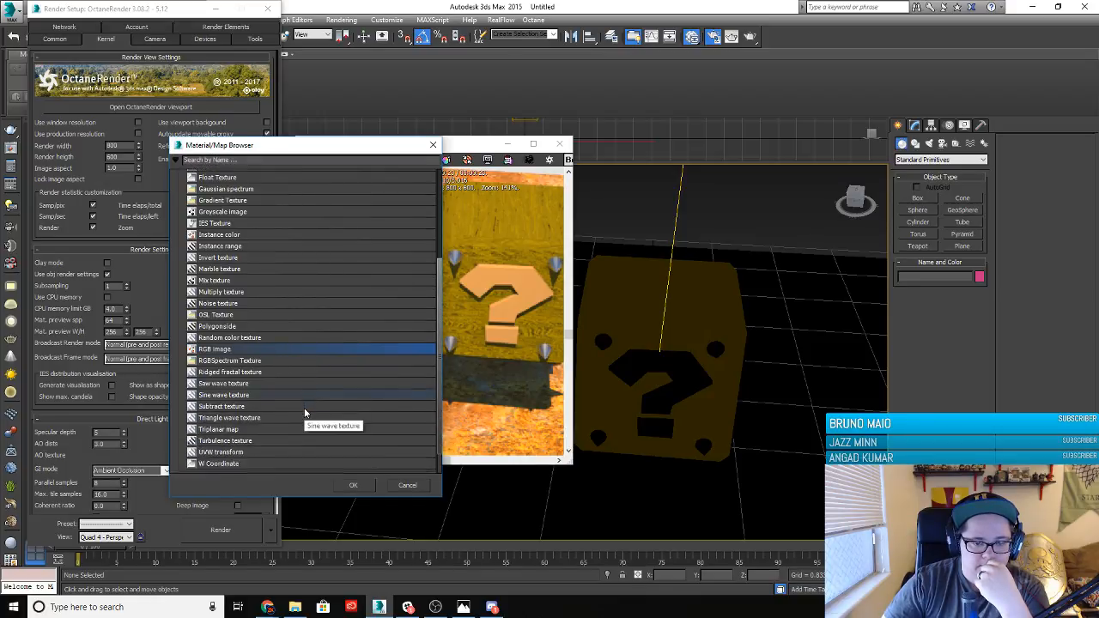
{"action": "left_click", "coordinate": [348, 483]}
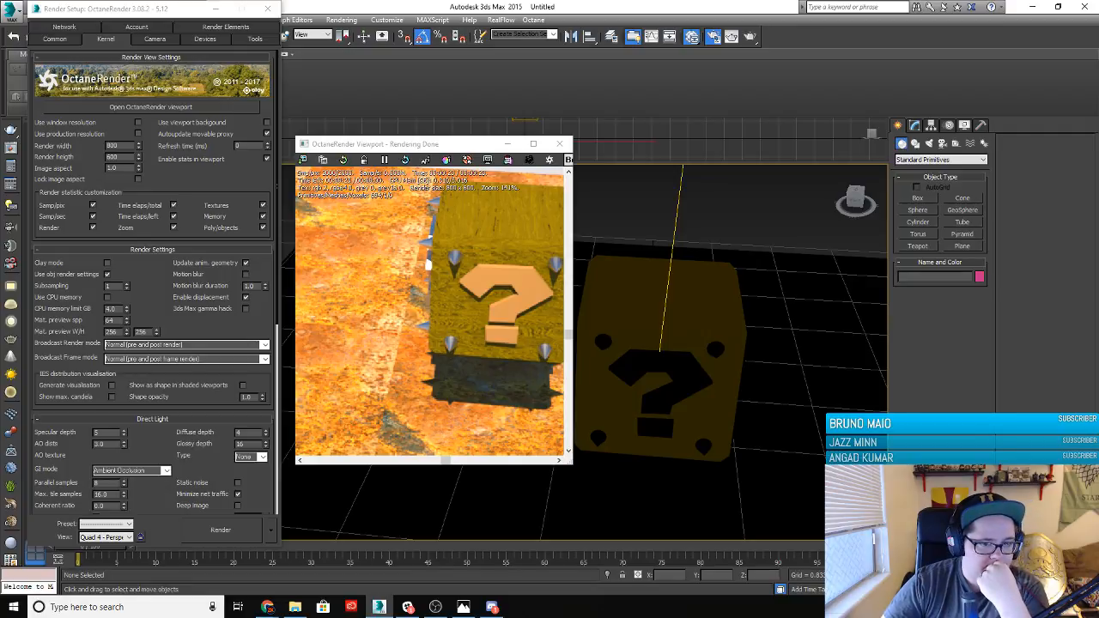
{"action": "left_click_drag", "start_coordinate": [465, 511], "coordinate": [539, 508]}
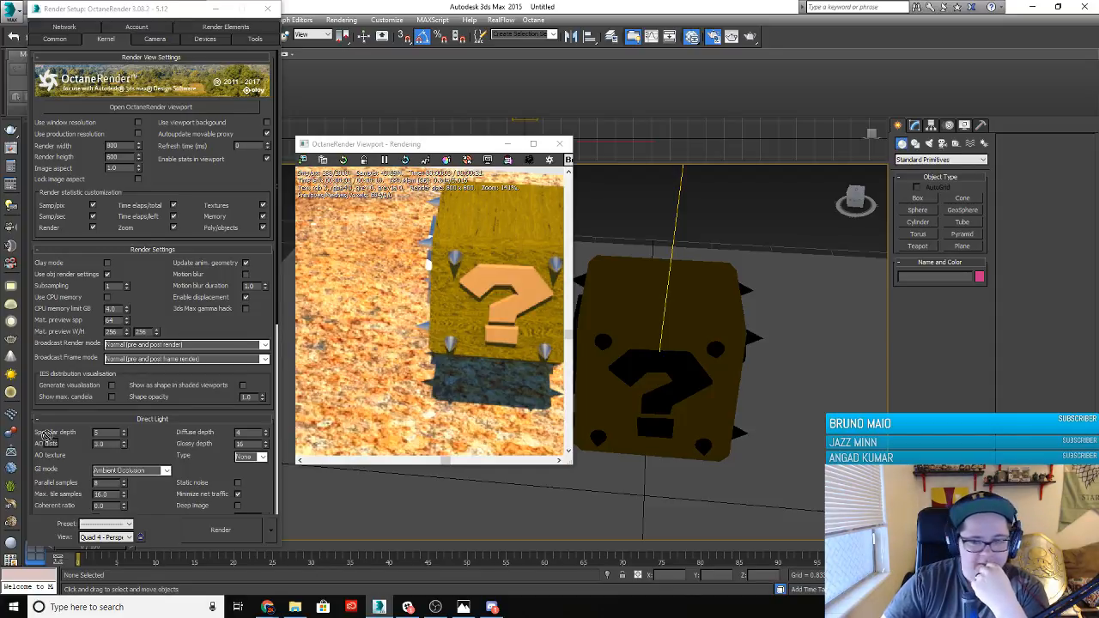
{"action": "left_click_drag", "start_coordinate": [686, 378], "coordinate": [686, 379]}
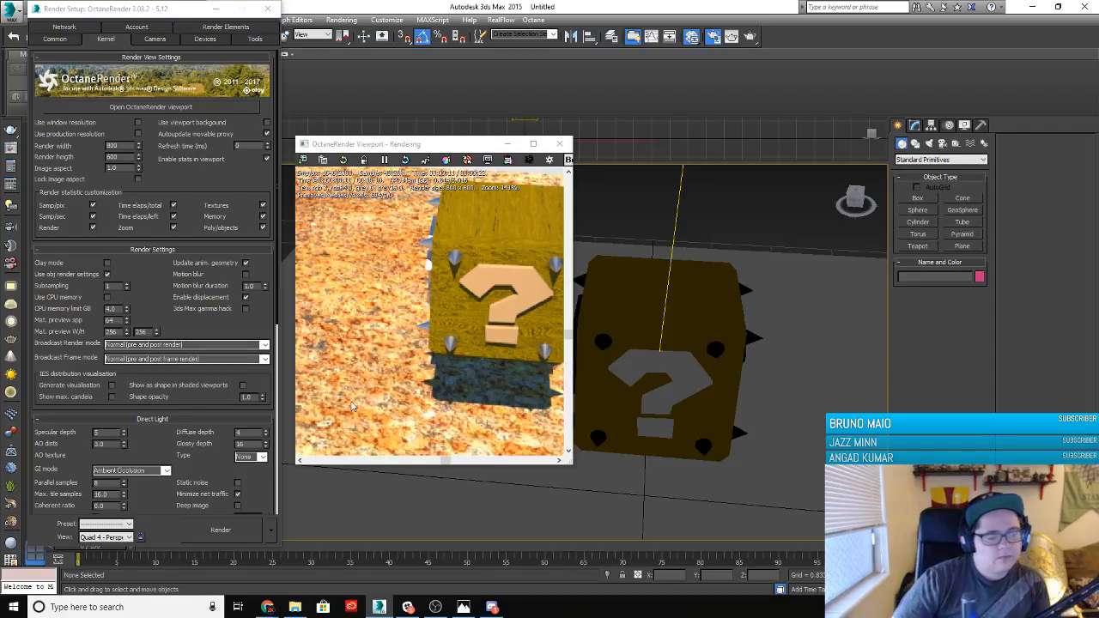
Convert the front question mark to an Editable Poly
{"action": "left_click", "coordinate": [674, 369]}
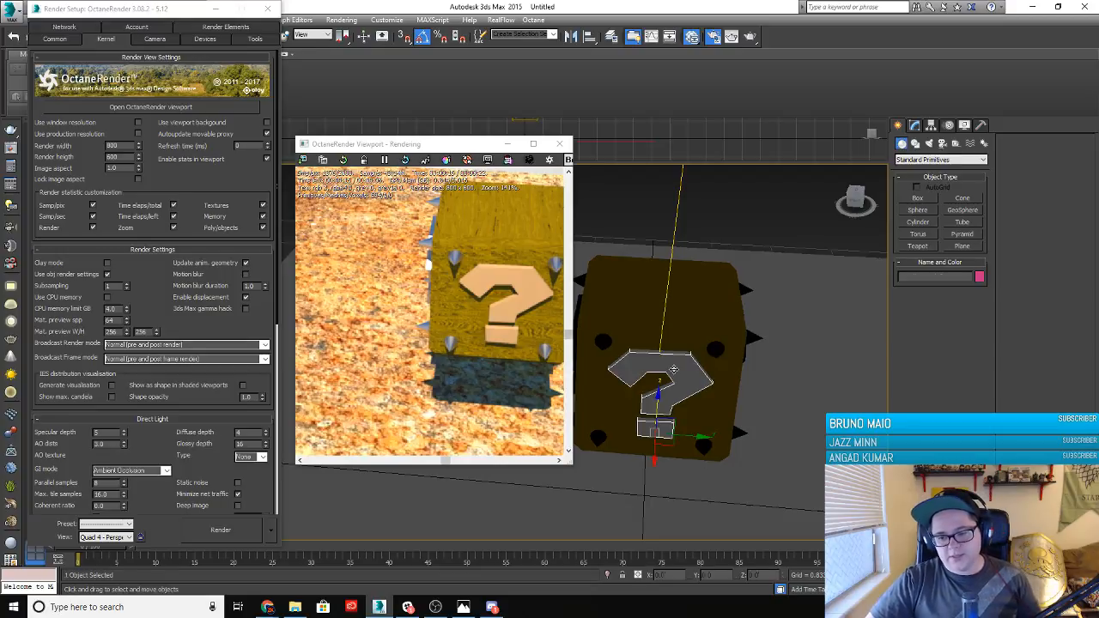
{"action": "right_click", "coordinate": [674, 369]}
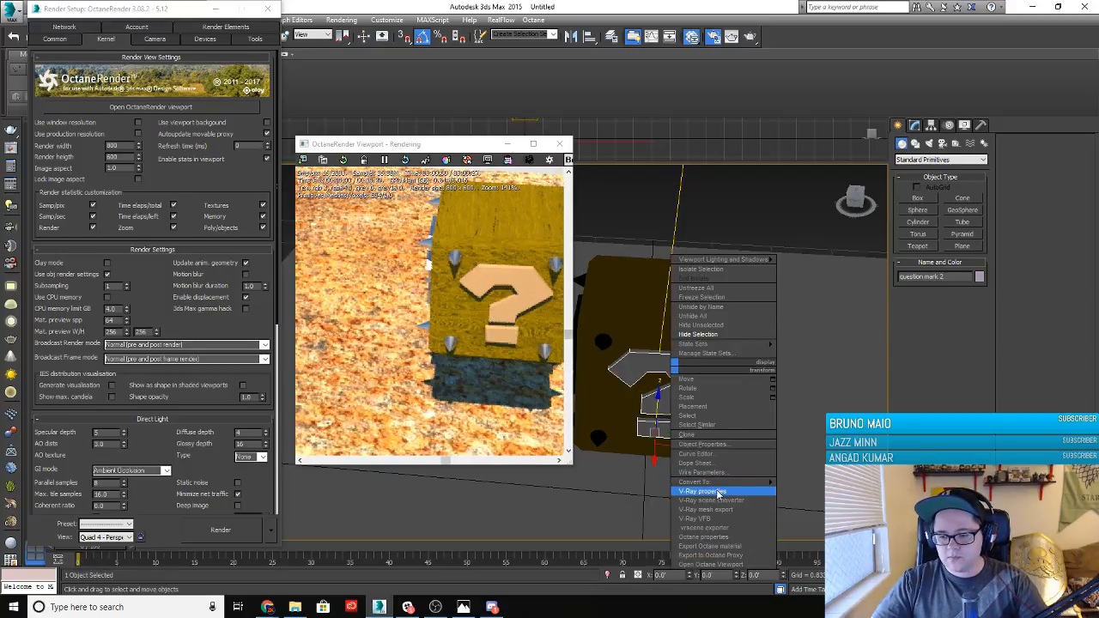
{"action": "mouse_move", "coordinate": [721, 483]}
{"action": "left_click", "coordinate": [803, 491]}
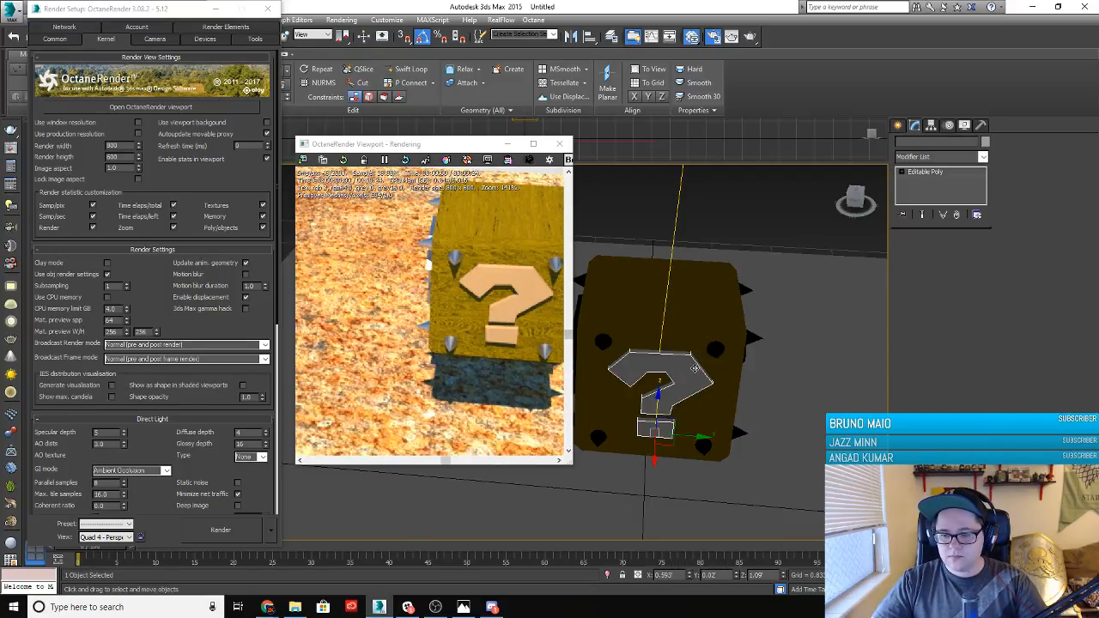
Add an Unwrap UVW modifier to the front question mark and open its UV editor
{"action": "left_click", "coordinate": [939, 157]}
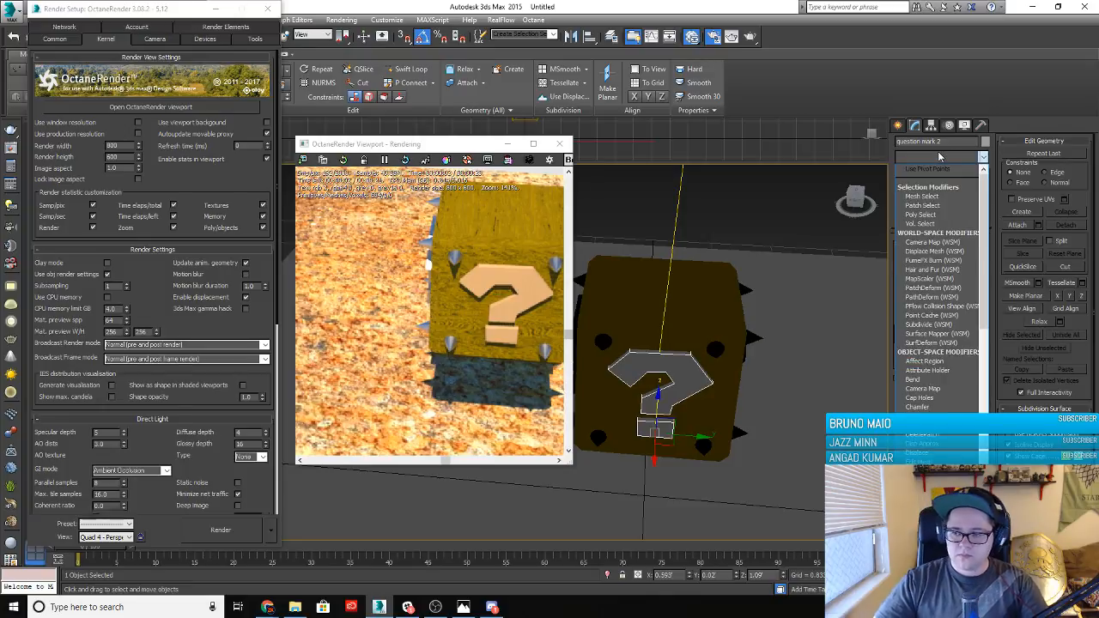
{"action": "key", "text": "u"}
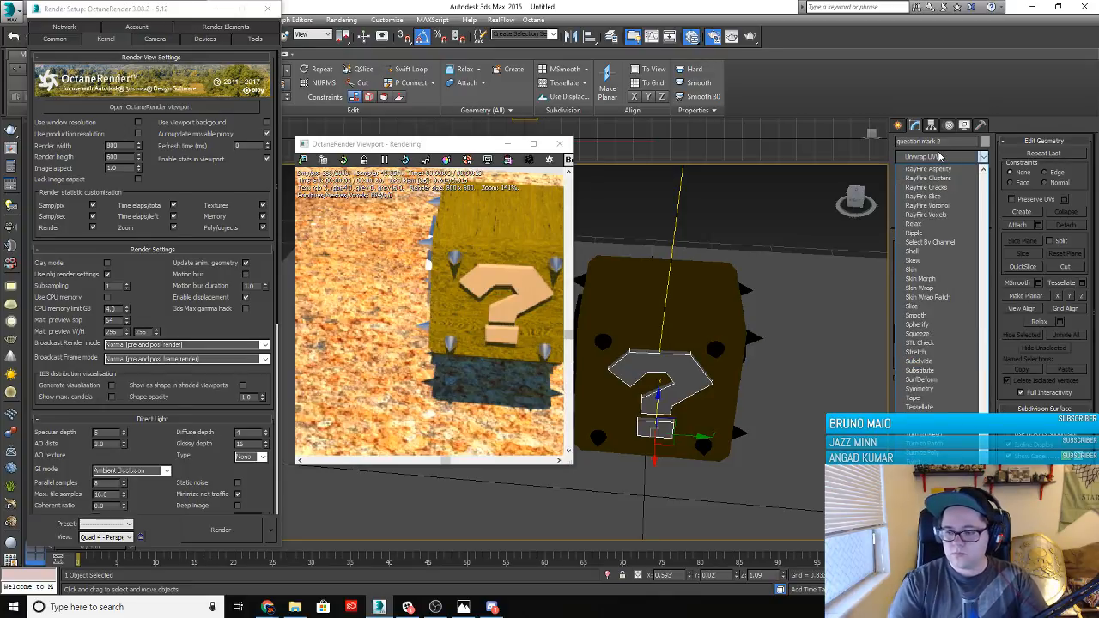
{"action": "left_click", "coordinate": [926, 472]}
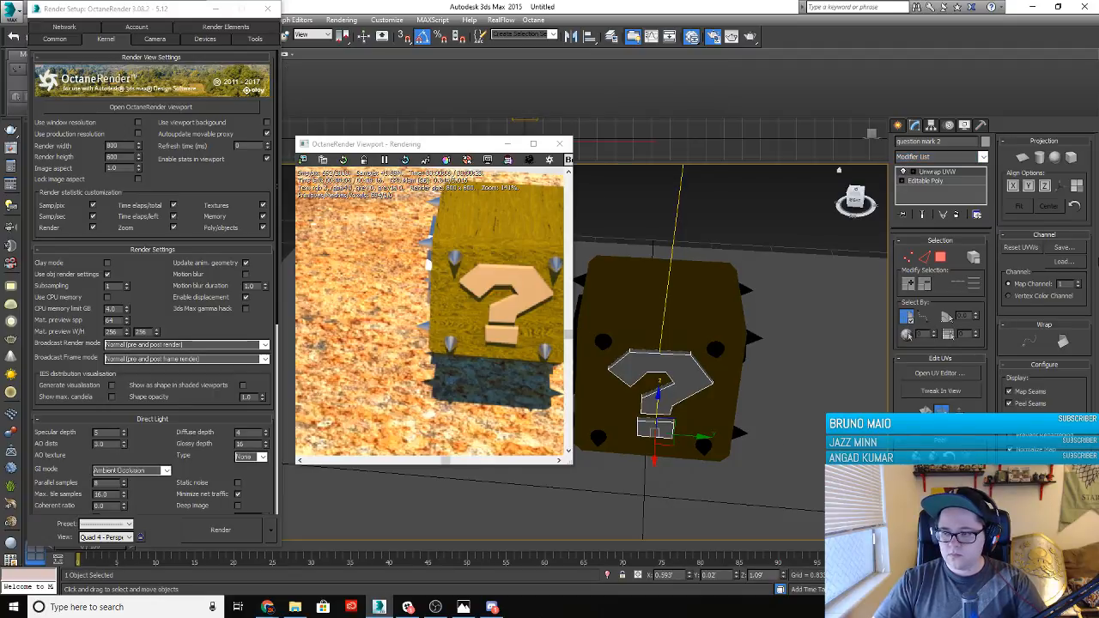
{"action": "left_click", "coordinate": [958, 376]}
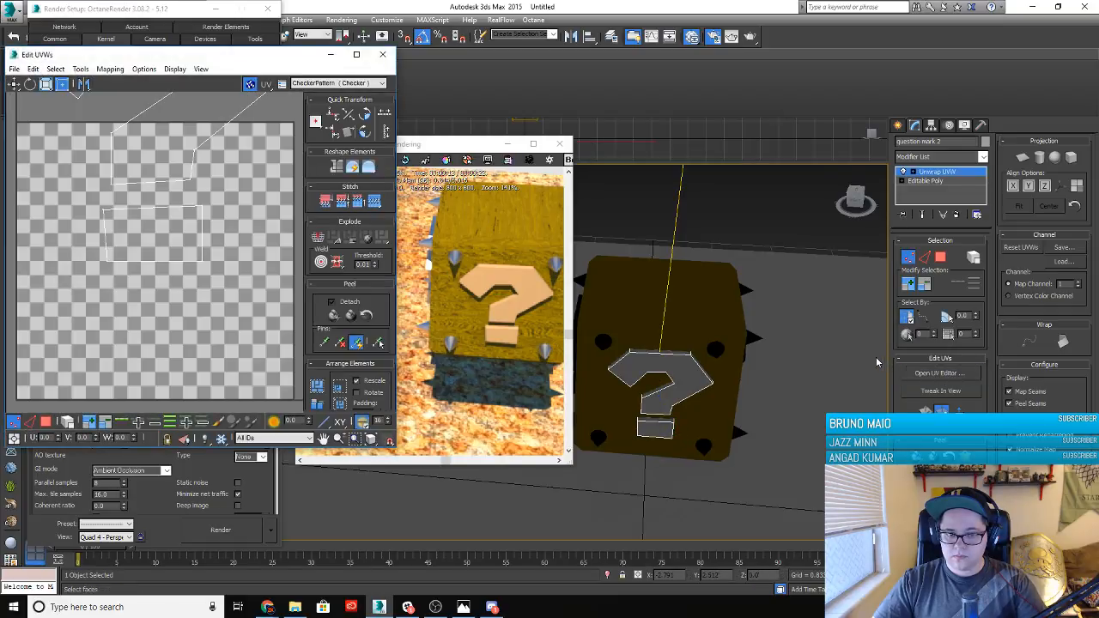
Select all UV vertices of the front question mark and move them down onto the checker tile
{"action": "scroll", "coordinate": [179, 228], "scroll_direction": "down", "scroll_amount": 3}
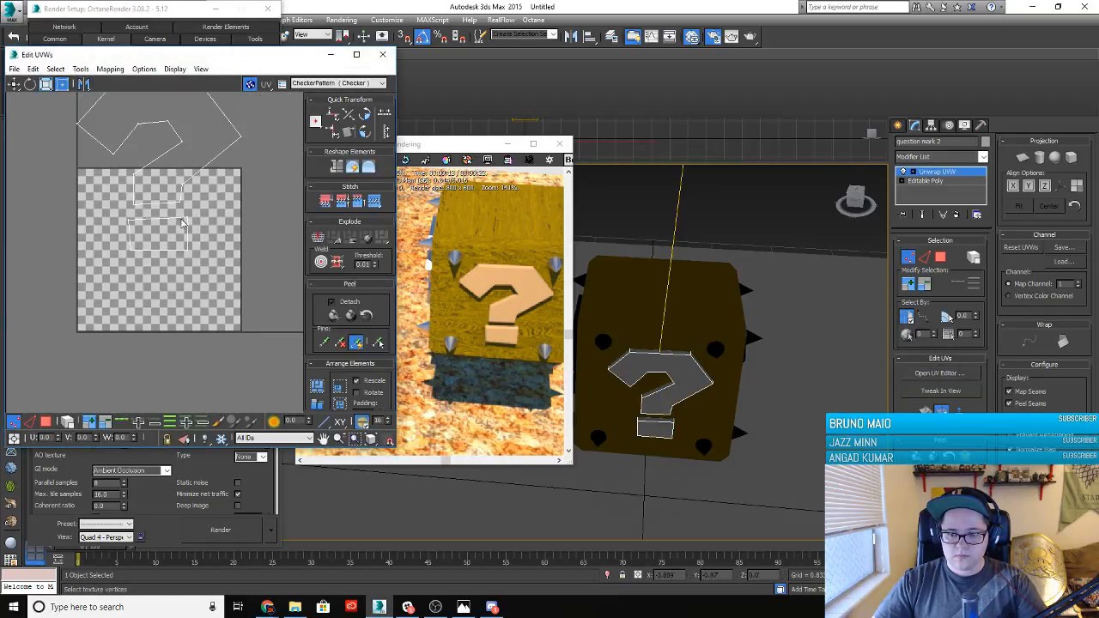
{"action": "middle_click_drag", "start_coordinate": [195, 198], "coordinate": [234, 271]}
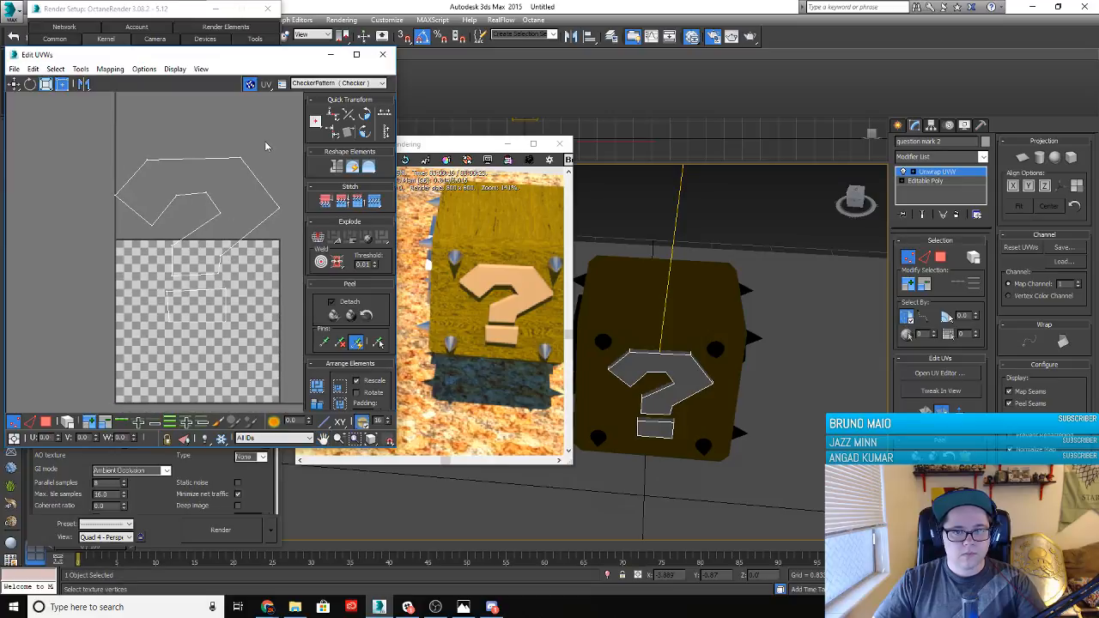
{"action": "left_click_drag", "start_coordinate": [222, 180], "coordinate": [105, 355]}
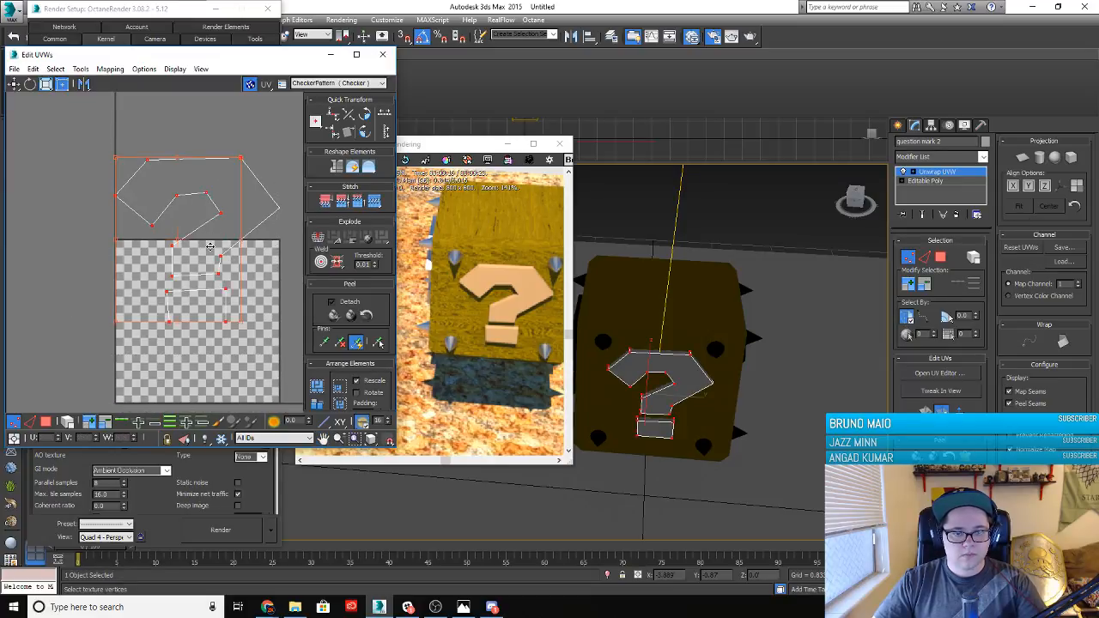
{"action": "left_click_drag", "start_coordinate": [292, 127], "coordinate": [103, 339]}
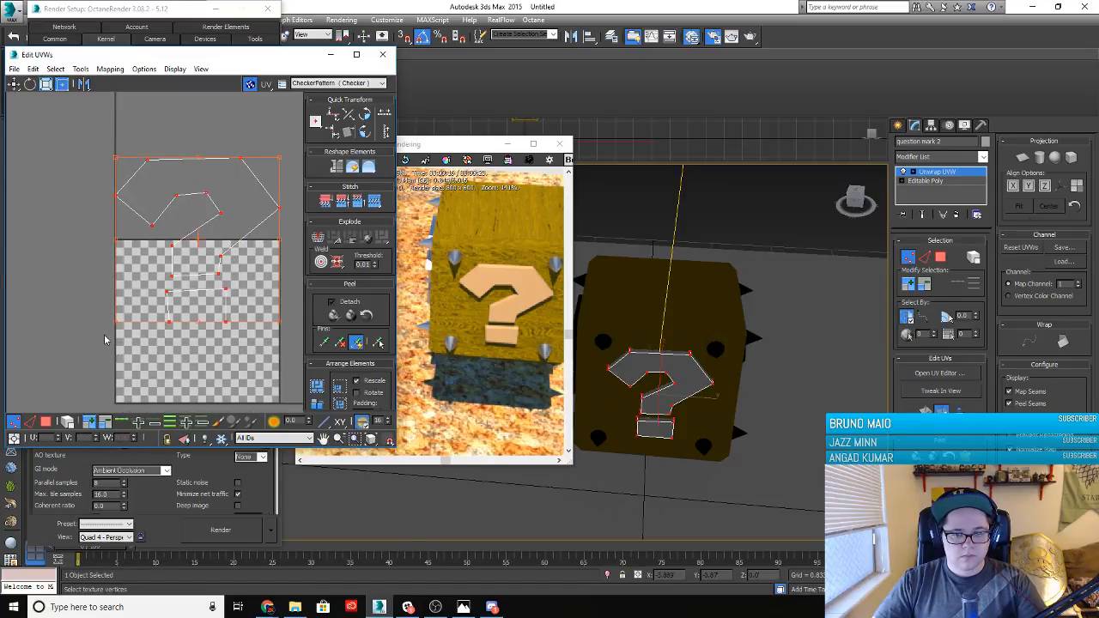
{"action": "left_click_drag", "start_coordinate": [232, 224], "coordinate": [230, 308]}
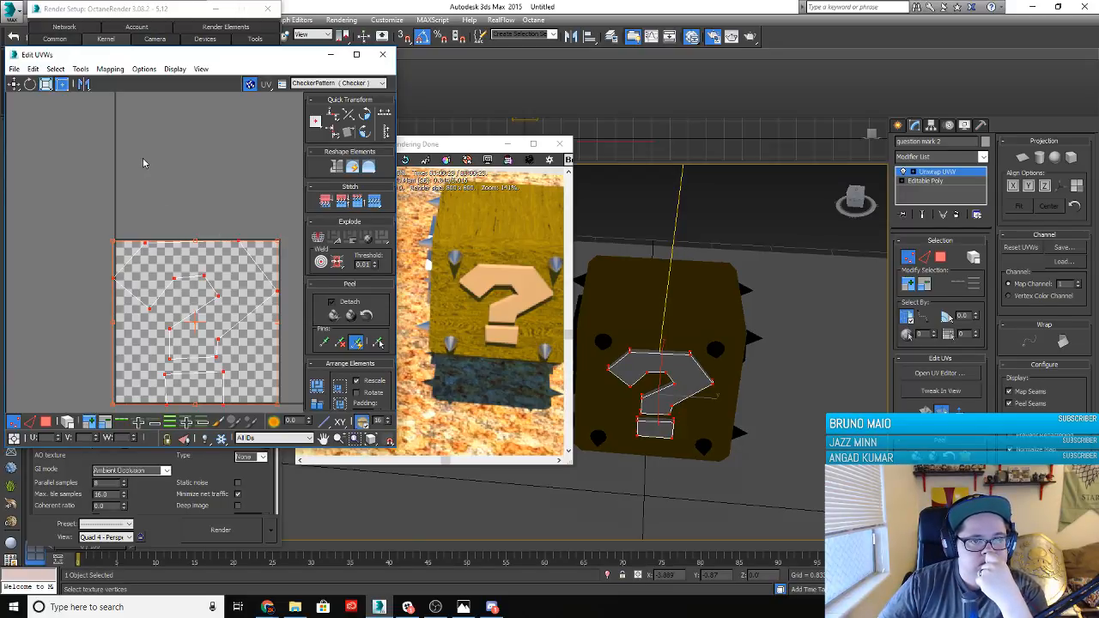
{"action": "left_click", "coordinate": [251, 85]}
{"action": "left_click", "coordinate": [251, 84]}
{"action": "left_click", "coordinate": [209, 133]}
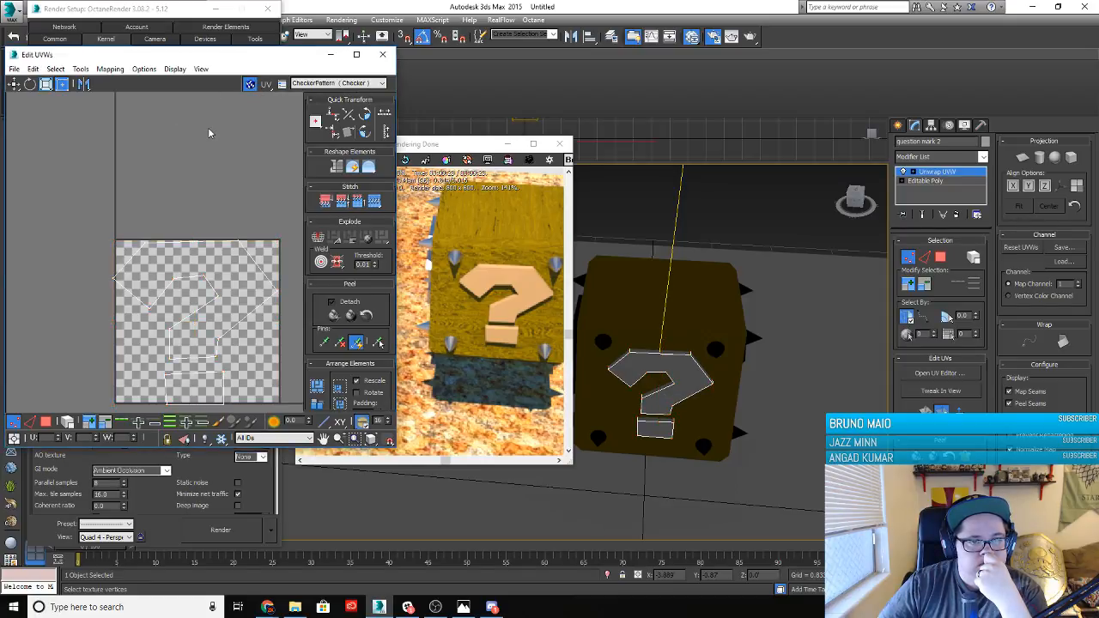
{"action": "left_click", "coordinate": [173, 69]}
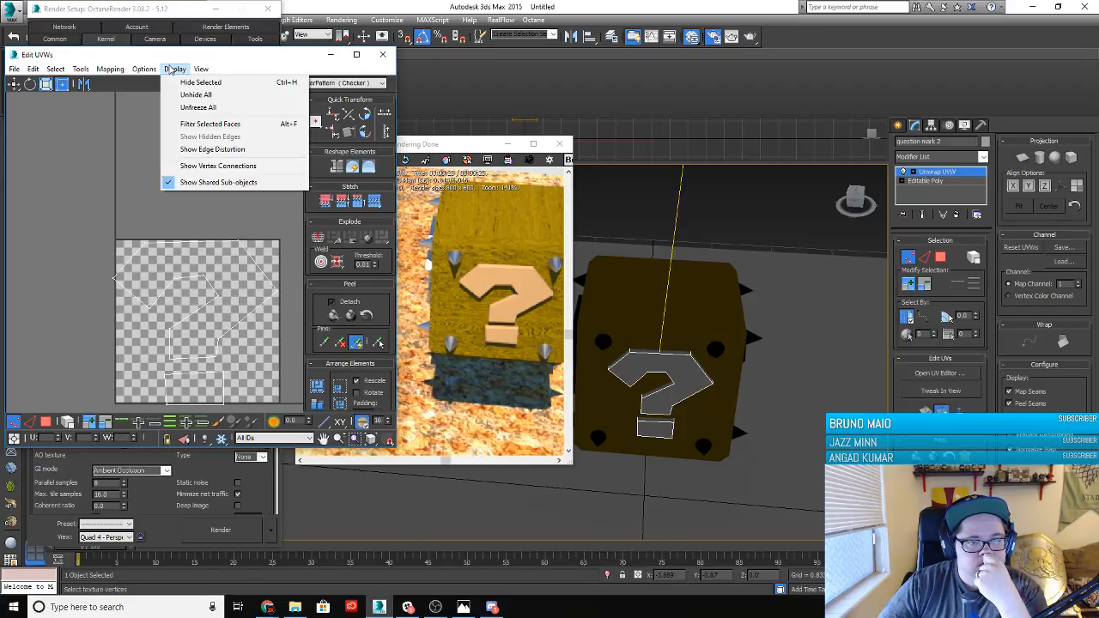
{"action": "mouse_move", "coordinate": [143, 72]}
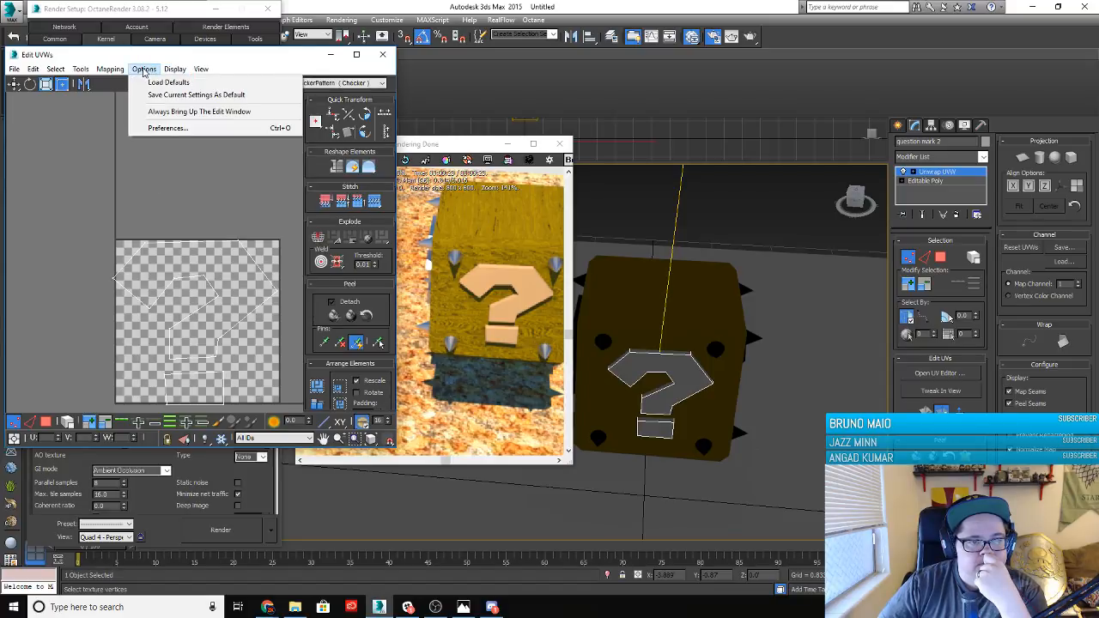
{"action": "mouse_move", "coordinate": [86, 74]}
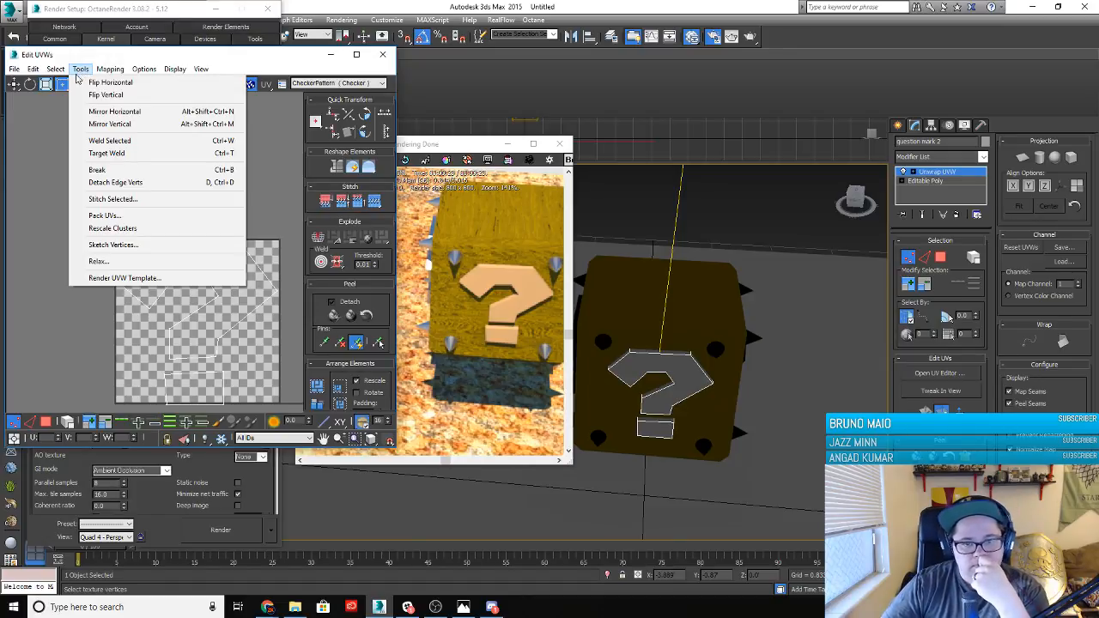
{"action": "left_click", "coordinate": [61, 127]}
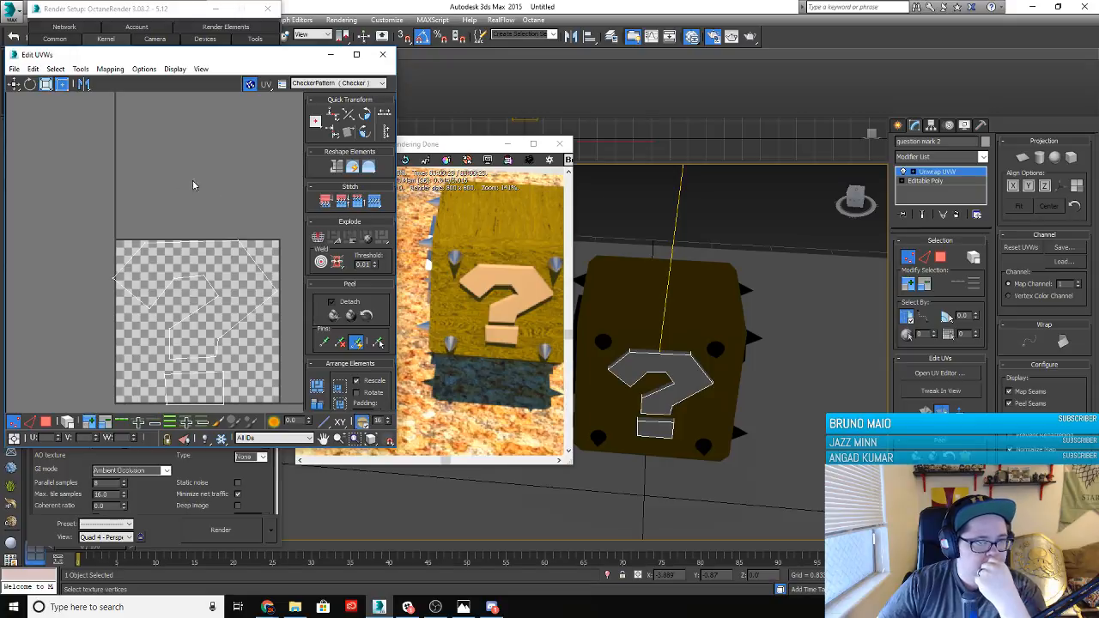
{"action": "left_click", "coordinate": [55, 69]}
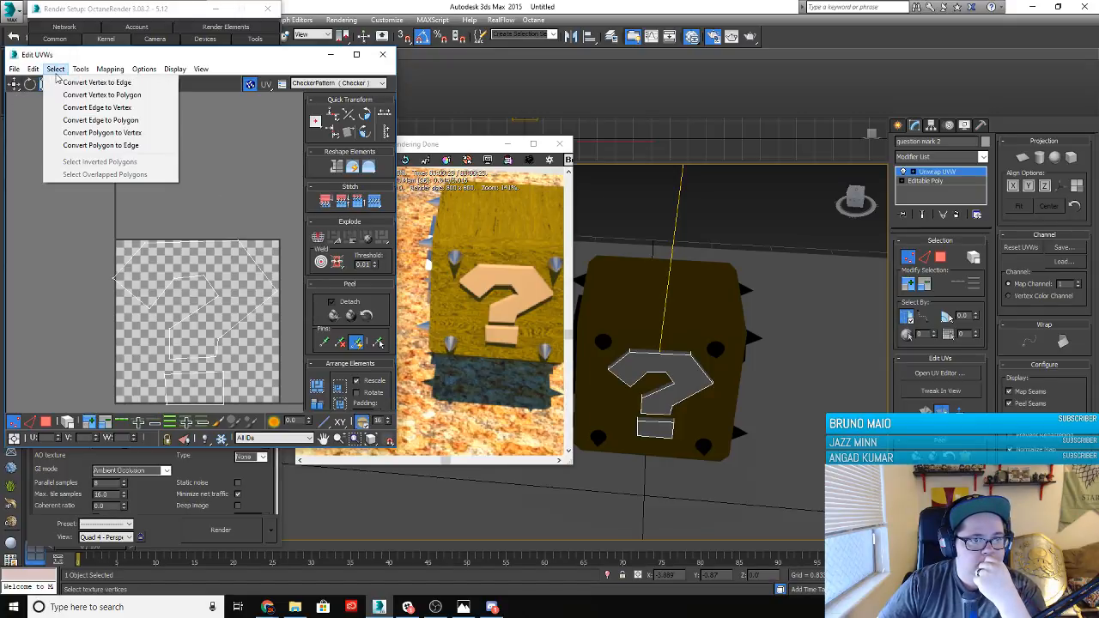
{"action": "left_click", "coordinate": [14, 68]}
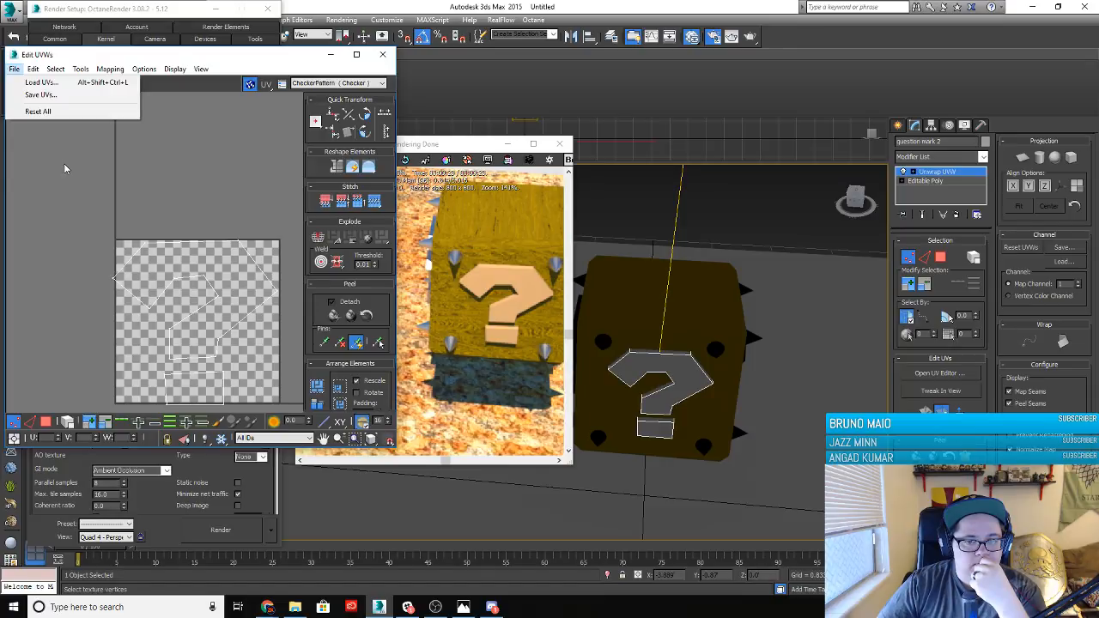
{"action": "left_click", "coordinate": [330, 84]}
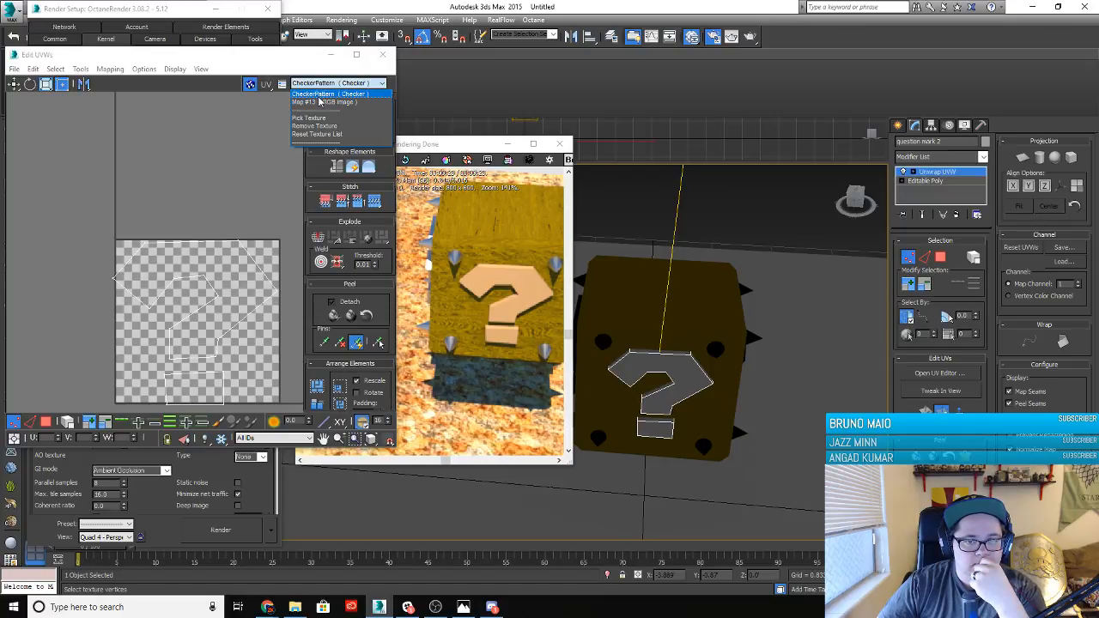
{"action": "left_click", "coordinate": [325, 95]}
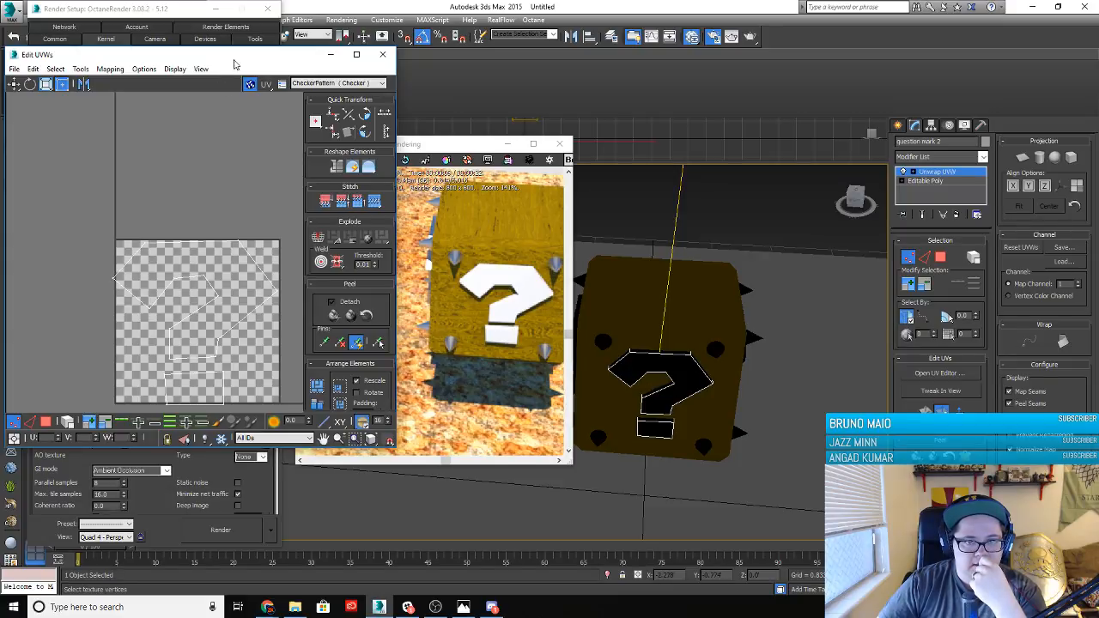
Close the UV editor and leave the sub-object level of the Unwrap UVW modifier
{"action": "left_click", "coordinate": [384, 54]}
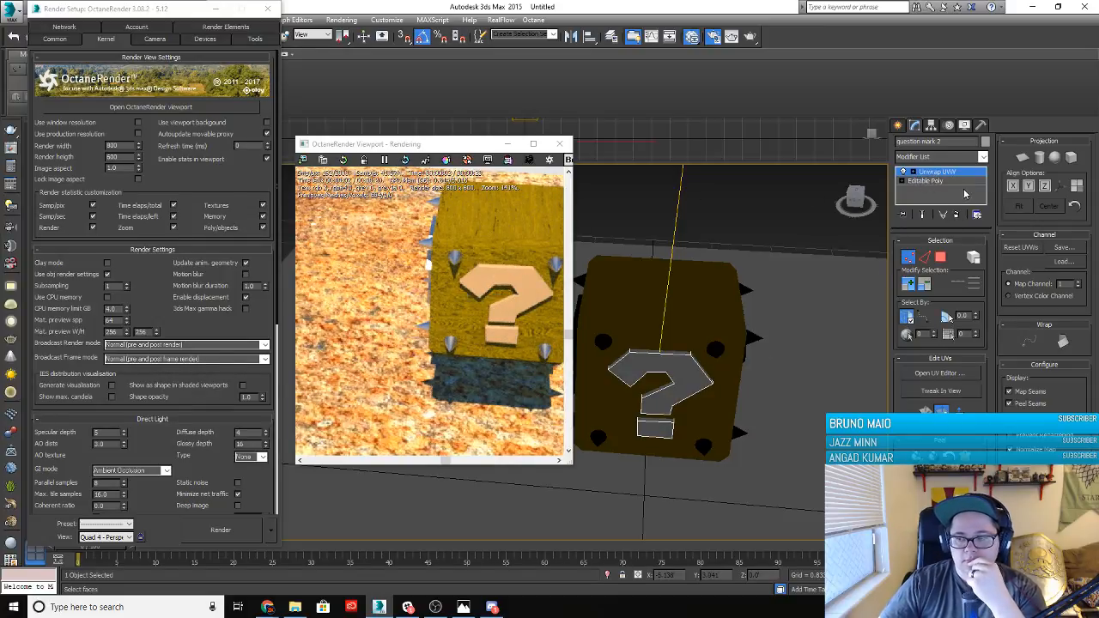
{"action": "left_click", "coordinate": [906, 172]}
{"action": "left_click", "coordinate": [910, 172]}
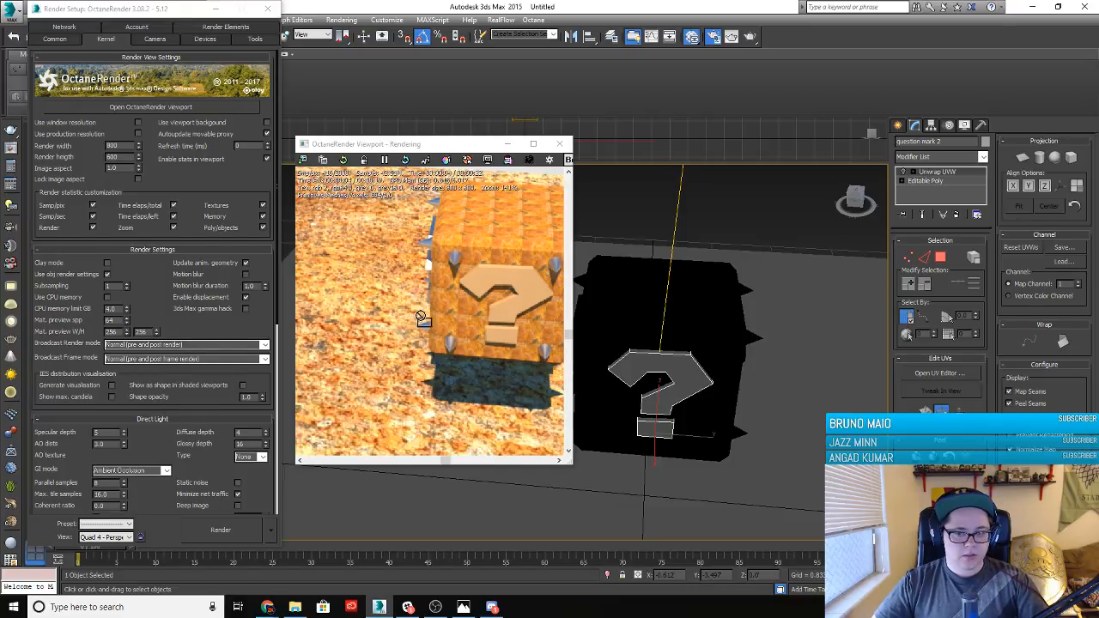
Undo the material change on the block and apply the question-mark material to the adjacent side's question mark
{"action": "key", "text": "ctrl+z"}
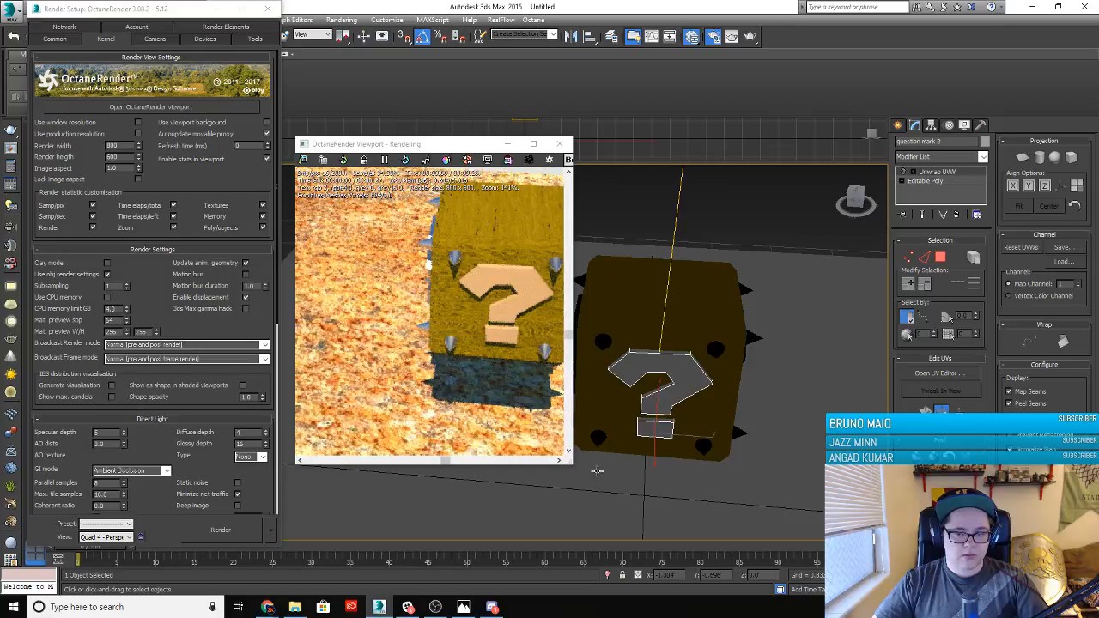
{"action": "middle_click_drag", "start_coordinate": [657, 439], "coordinate": [632, 444], "text": "alt"}
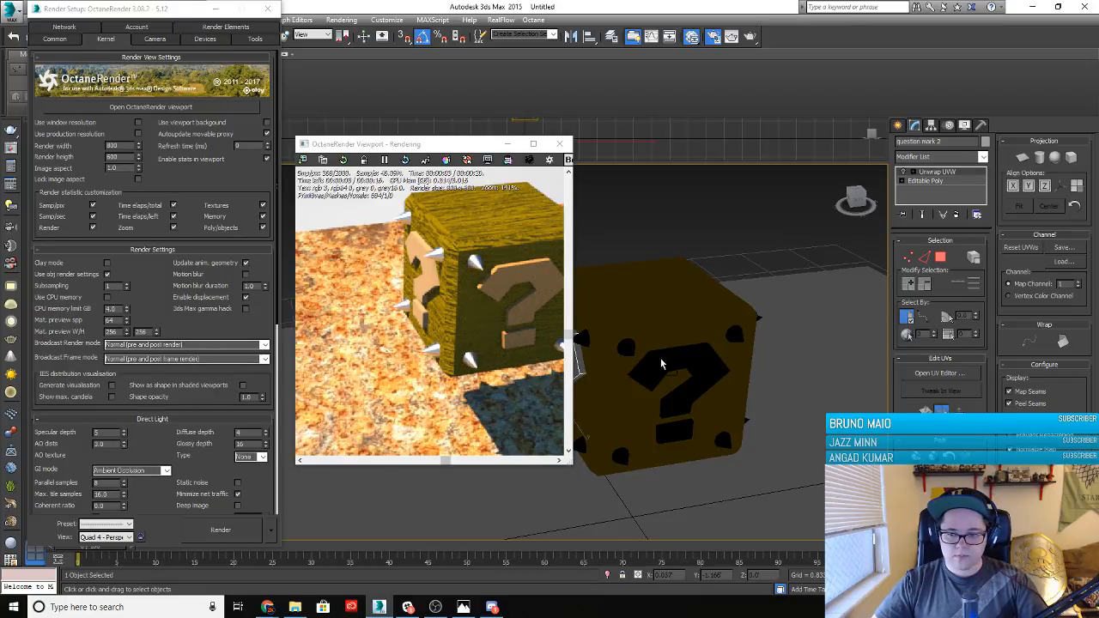
{"action": "left_click_drag", "start_coordinate": [660, 358], "coordinate": [684, 359]}
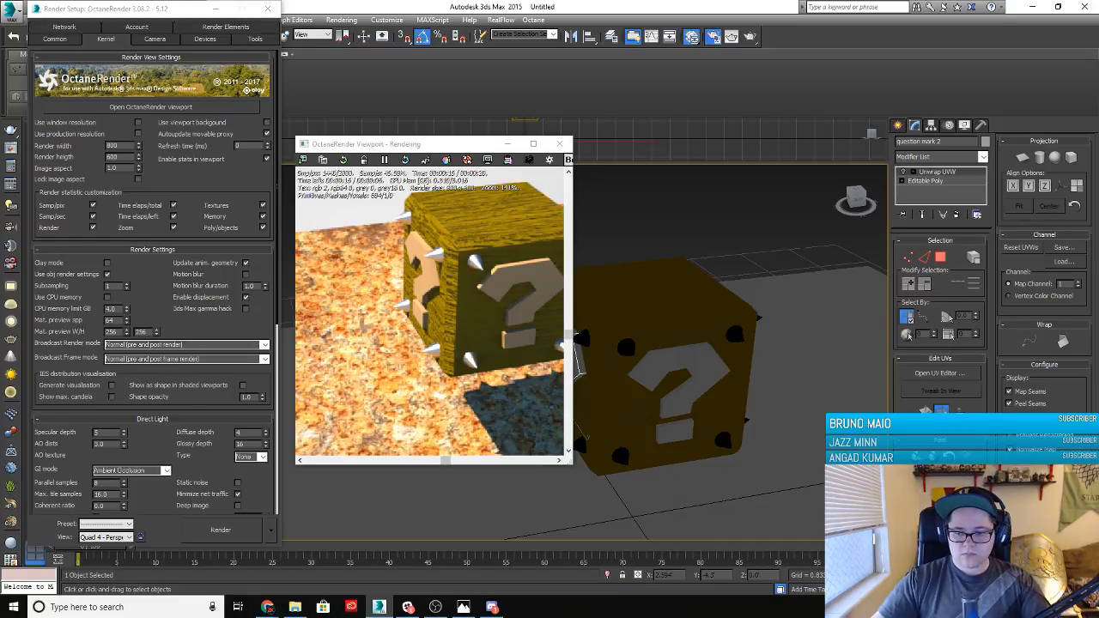
Examine the question block and ground plane in the render from a distance and at a low angle
{"action": "middle_click_drag", "start_coordinate": [437, 329], "coordinate": [410, 364]}
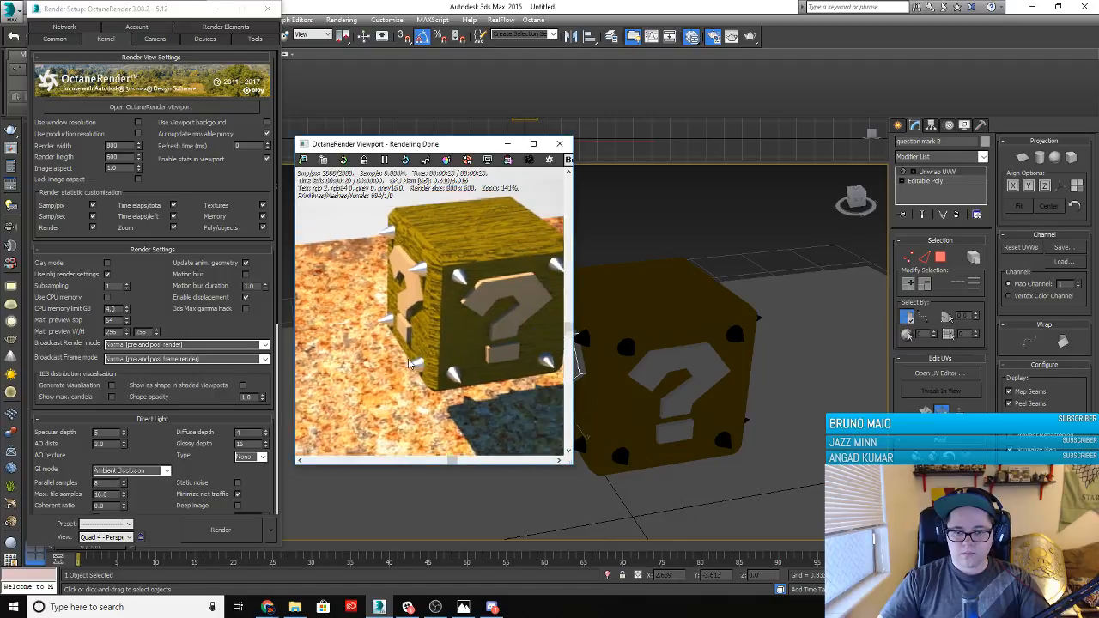
{"action": "scroll", "coordinate": [704, 393], "scroll_direction": "down", "scroll_amount": 5}
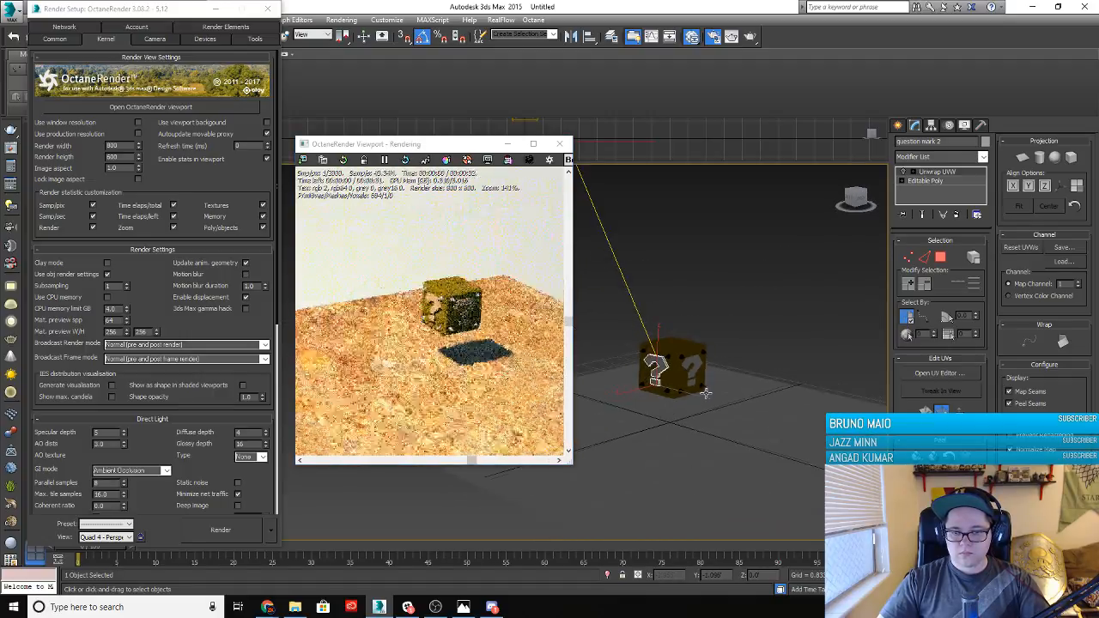
{"action": "middle_click_drag", "start_coordinate": [705, 392], "coordinate": [640, 381], "text": "alt"}
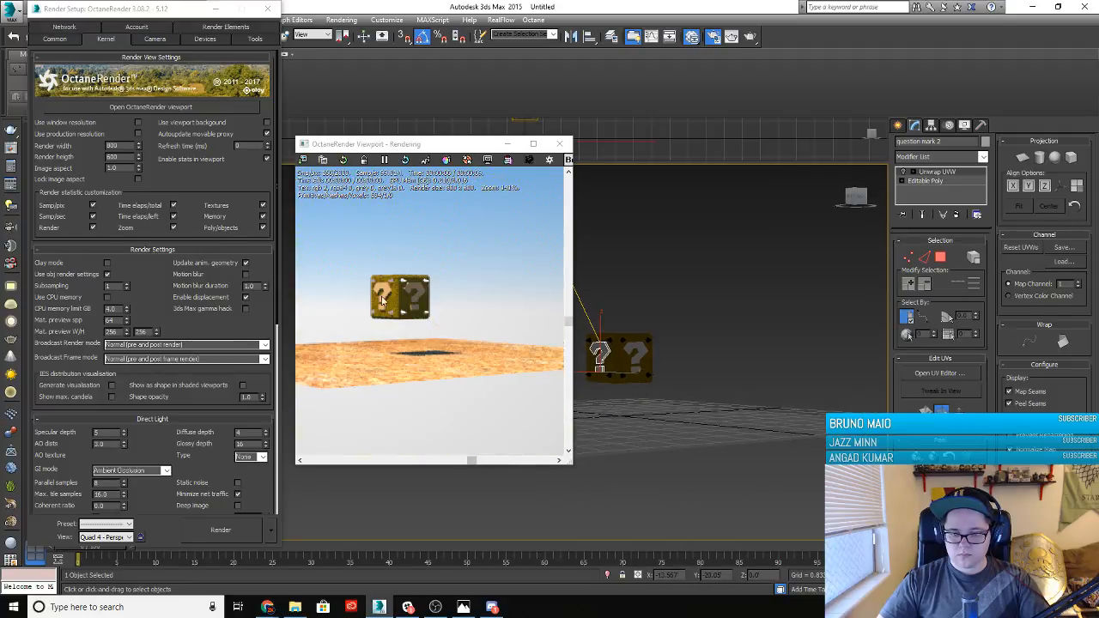
{"action": "scroll", "coordinate": [383, 301], "scroll_direction": "up", "scroll_amount": 1}
{"action": "middle_click_drag", "start_coordinate": [654, 341], "coordinate": [724, 378]}
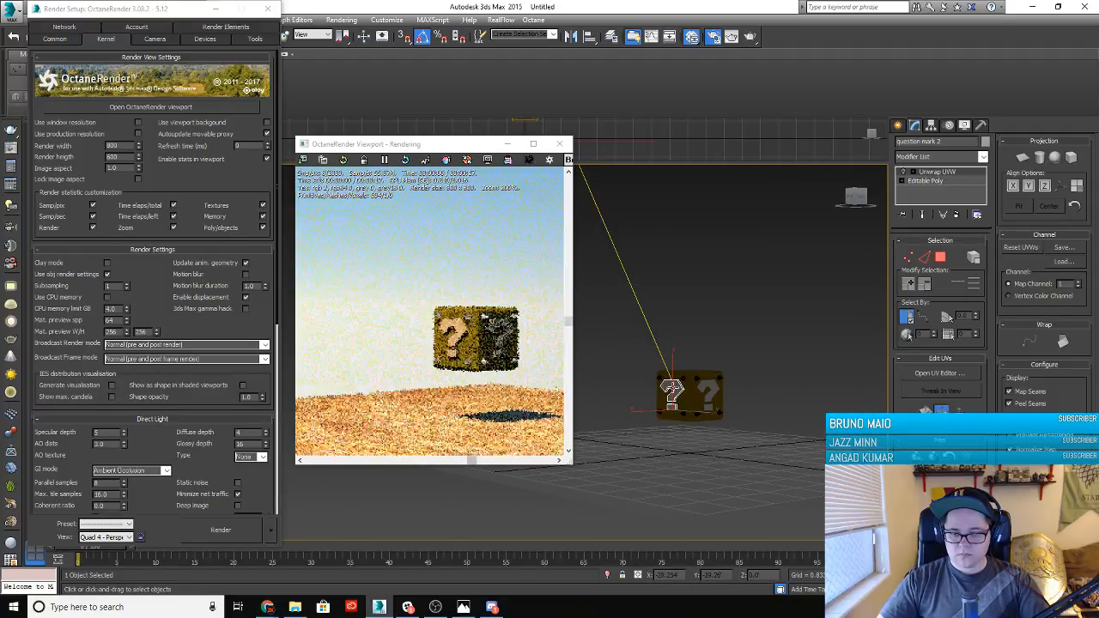
{"action": "scroll", "coordinate": [464, 367], "scroll_direction": "down", "scroll_amount": 3}
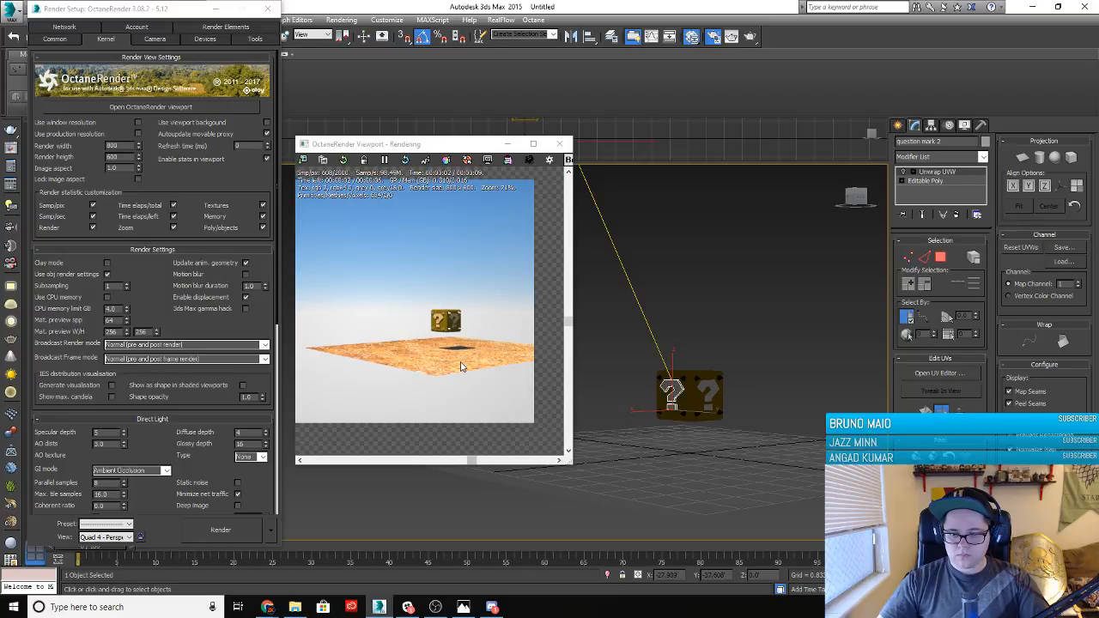
{"action": "scroll", "coordinate": [452, 341], "scroll_direction": "up", "scroll_amount": 1}
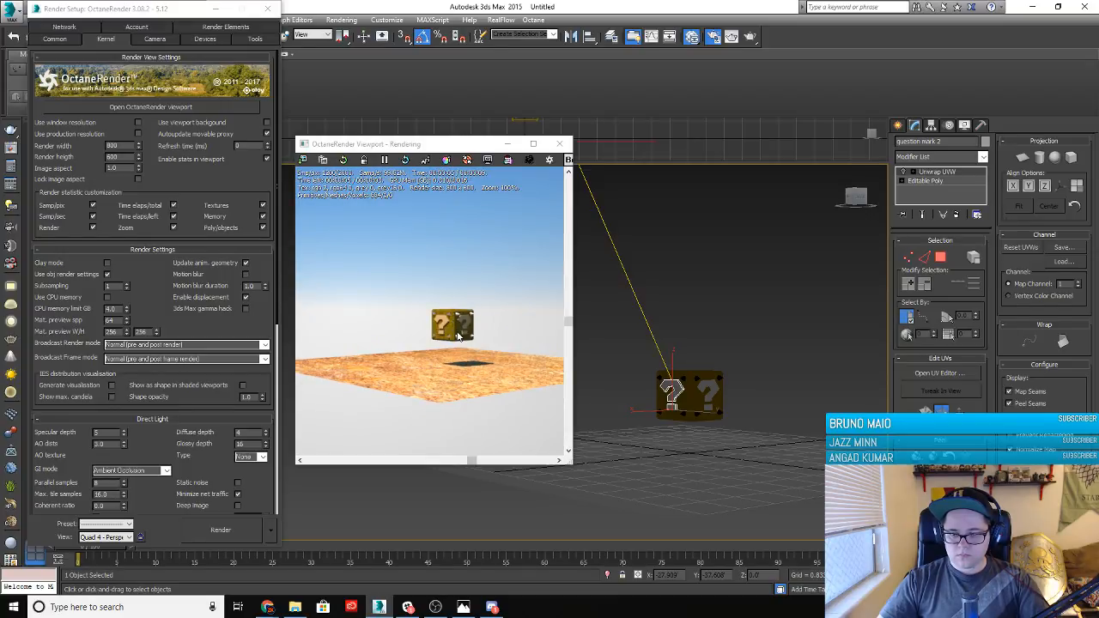
{"action": "scroll", "coordinate": [458, 336], "scroll_direction": "up", "scroll_amount": 3}
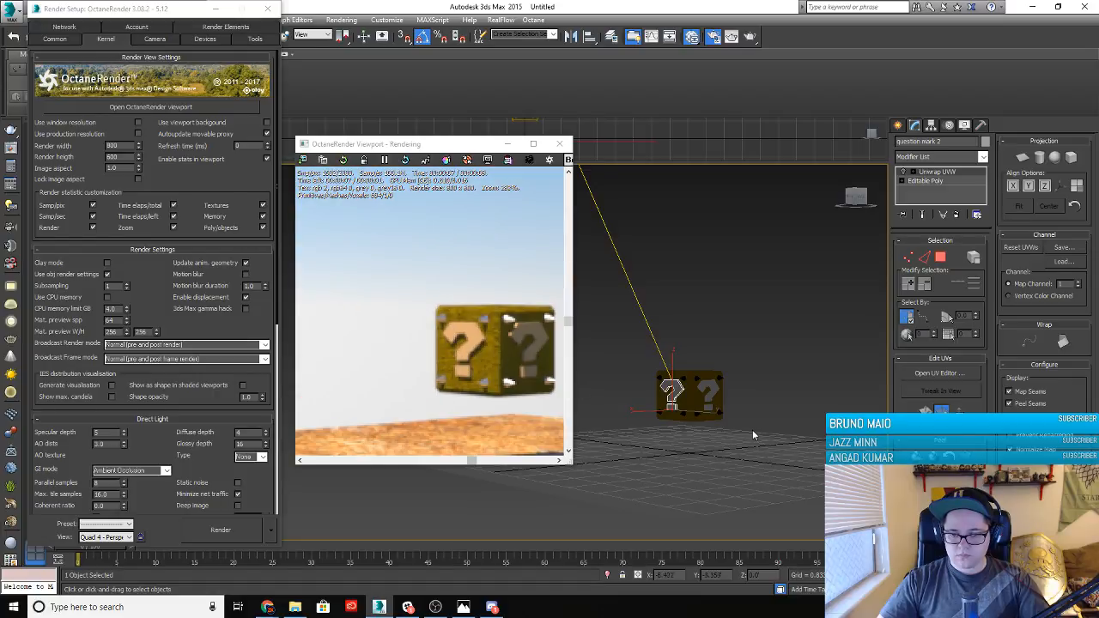
{"action": "scroll", "coordinate": [724, 380], "scroll_direction": "up", "scroll_amount": 4}
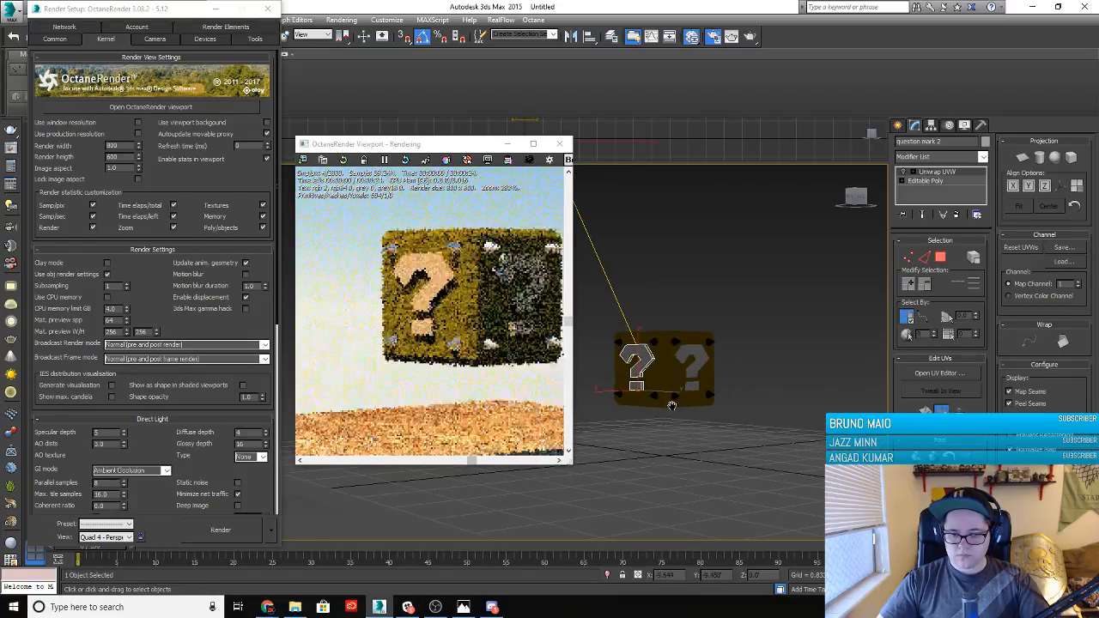
Examine the block's corner and both textured question marks up close in the render, with the render window moved aside
{"action": "left_click_drag", "start_coordinate": [384, 142], "coordinate": [320, 143]}
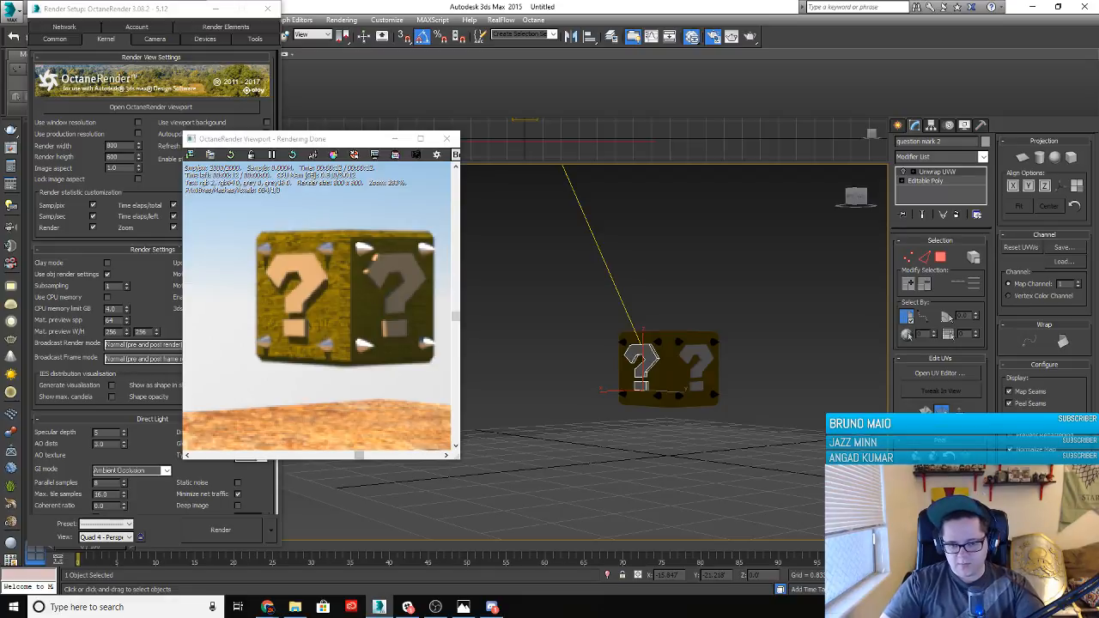
{"action": "scroll", "coordinate": [387, 304], "scroll_direction": "down", "scroll_amount": 2}
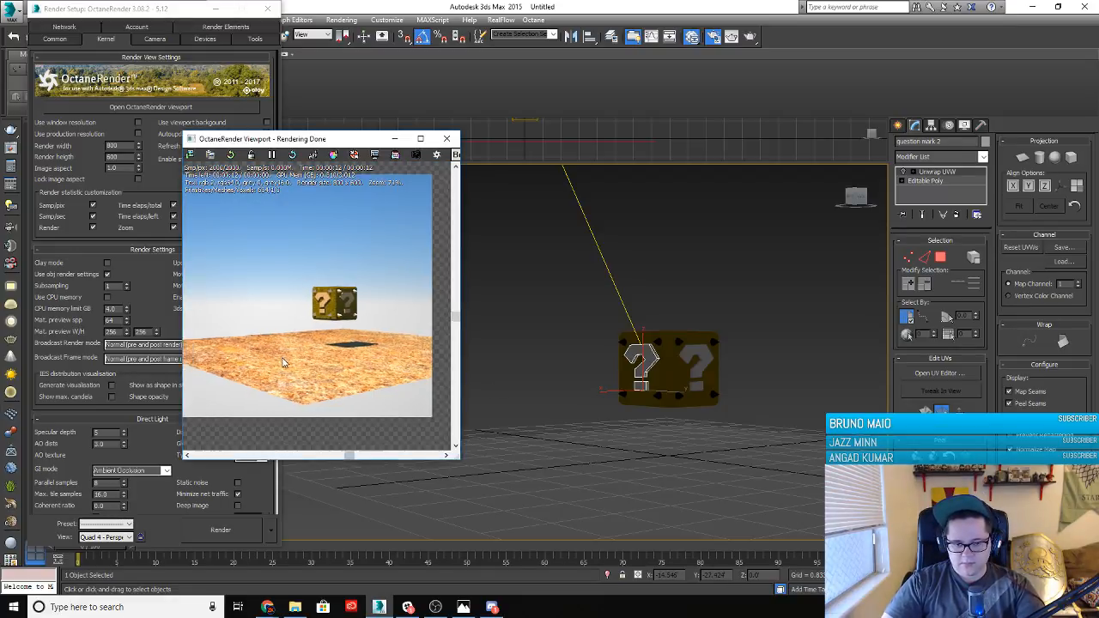
{"action": "middle_click_drag", "start_coordinate": [283, 360], "coordinate": [304, 380]}
{"action": "scroll", "coordinate": [655, 396], "scroll_direction": "up", "scroll_amount": 2}
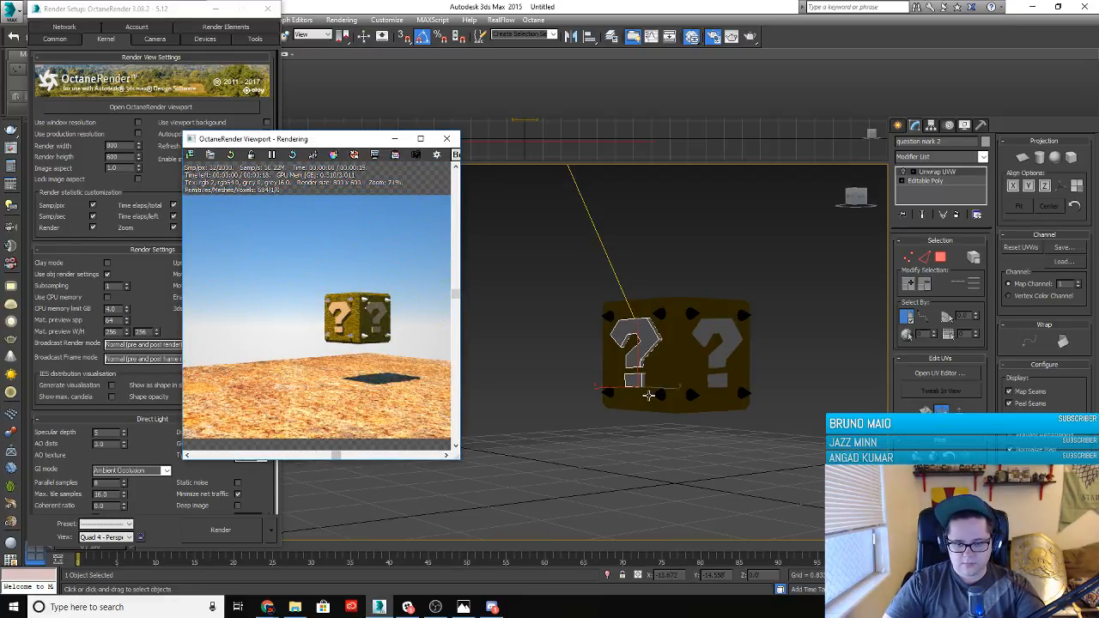
{"action": "scroll", "coordinate": [648, 394], "scroll_direction": "up", "scroll_amount": 2}
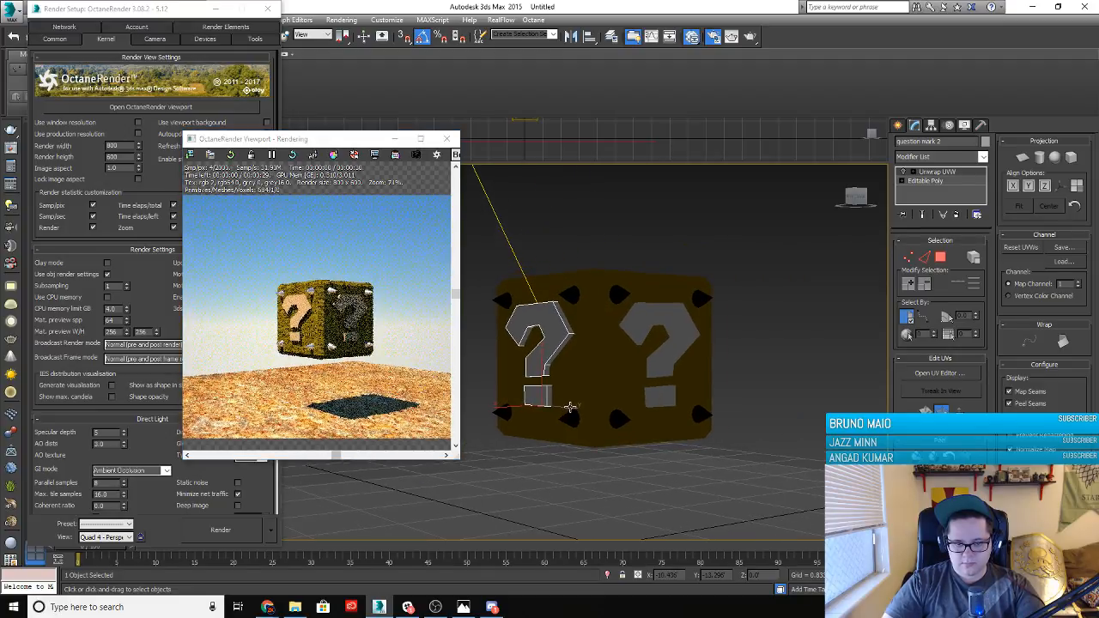
{"action": "scroll", "coordinate": [569, 405], "scroll_direction": "up", "scroll_amount": 1}
{"action": "scroll", "coordinate": [589, 410], "scroll_direction": "up", "scroll_amount": 2}
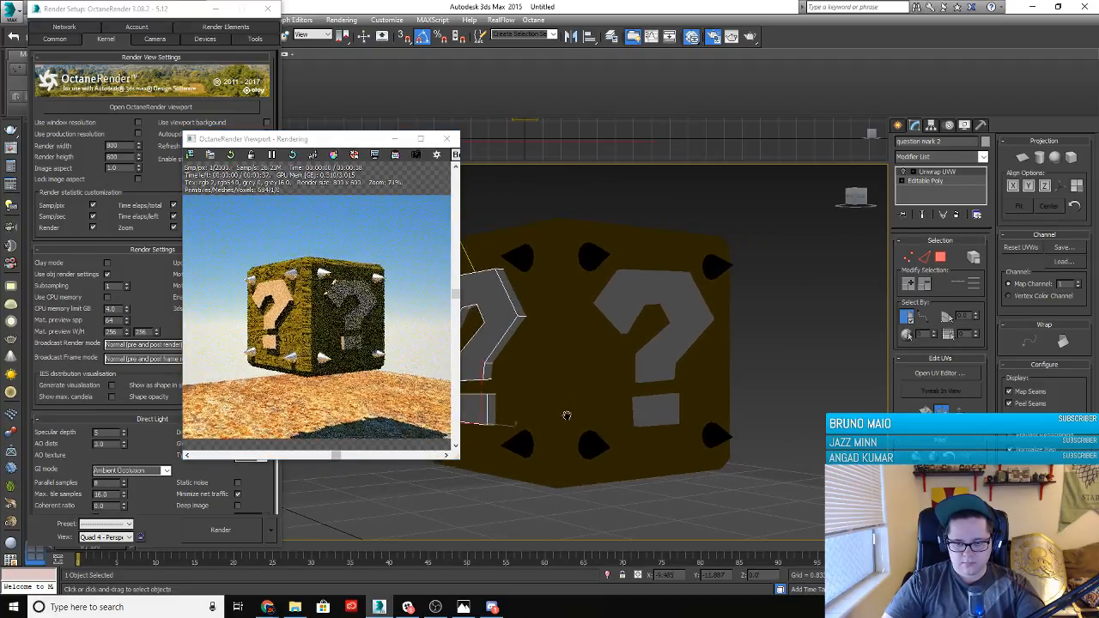
{"action": "scroll", "coordinate": [574, 386], "scroll_direction": "up", "scroll_amount": 2}
{"action": "scroll", "coordinate": [572, 373], "scroll_direction": "up", "scroll_amount": 1}
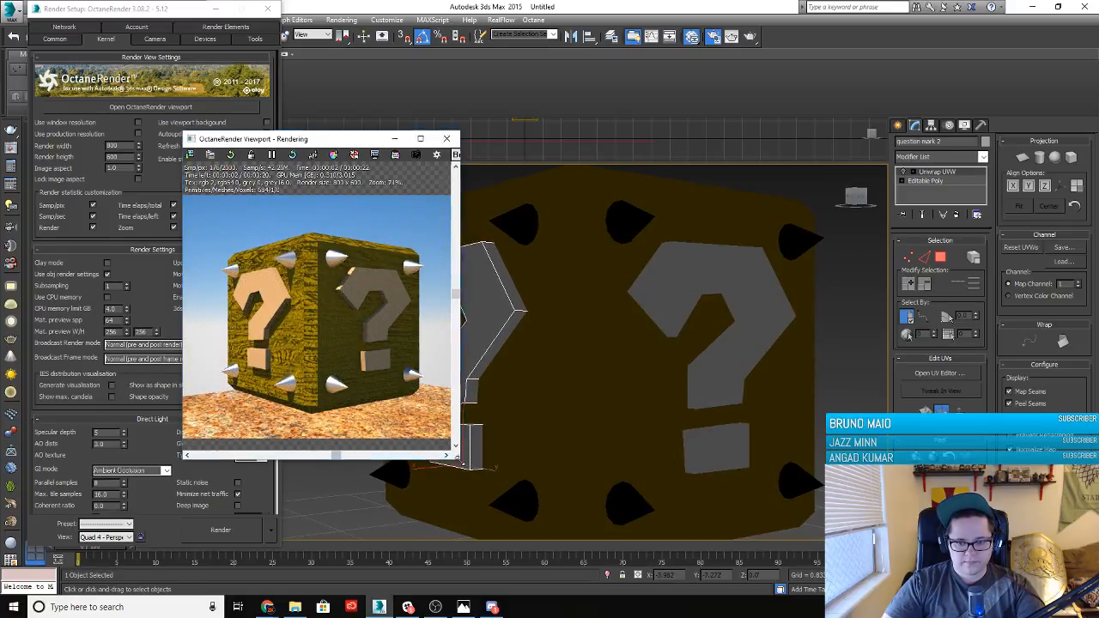
Enlarge the OctaneRender viewport window and move it clear of the block for a closer view of the question marks
{"action": "left_click_drag", "start_coordinate": [458, 461], "coordinate": [544, 523]}
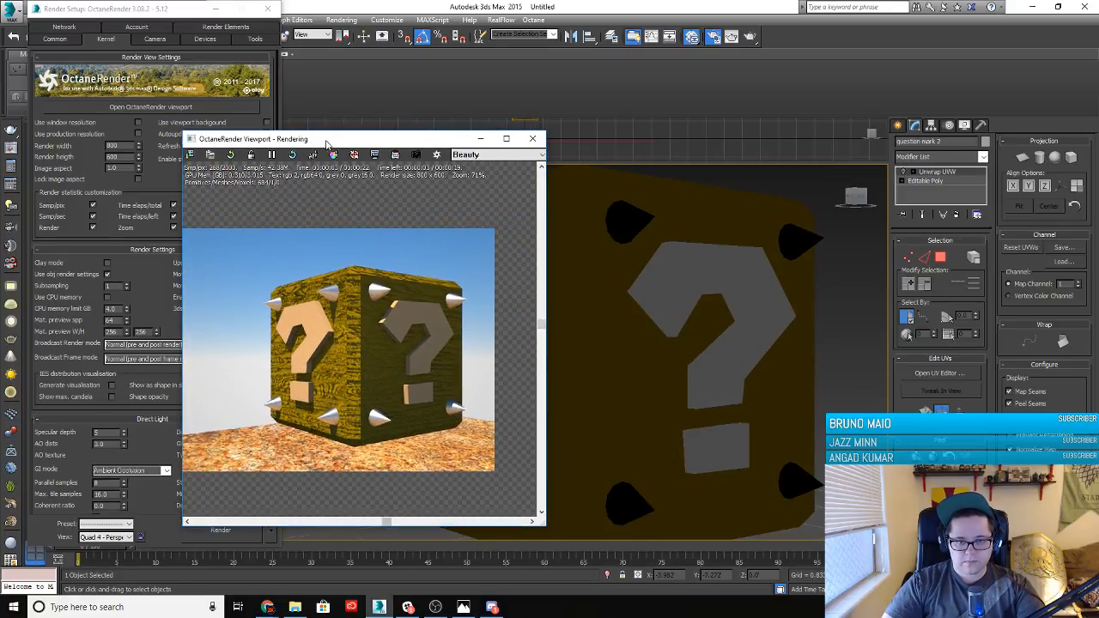
{"action": "left_click_drag", "start_coordinate": [326, 143], "coordinate": [190, 126]}
{"action": "scroll", "coordinate": [547, 347], "scroll_direction": "up", "scroll_amount": 2}
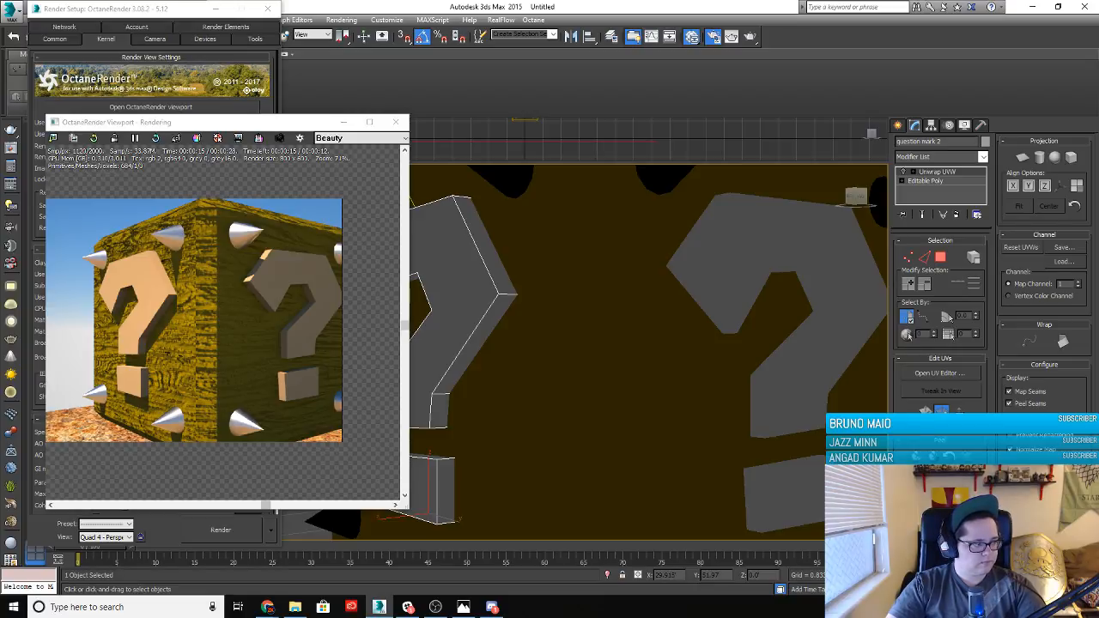
Try a plain material on the selected question mark and assign an Add texture map to it
{"action": "left_click_drag", "start_coordinate": [238, 379], "coordinate": [481, 318]}
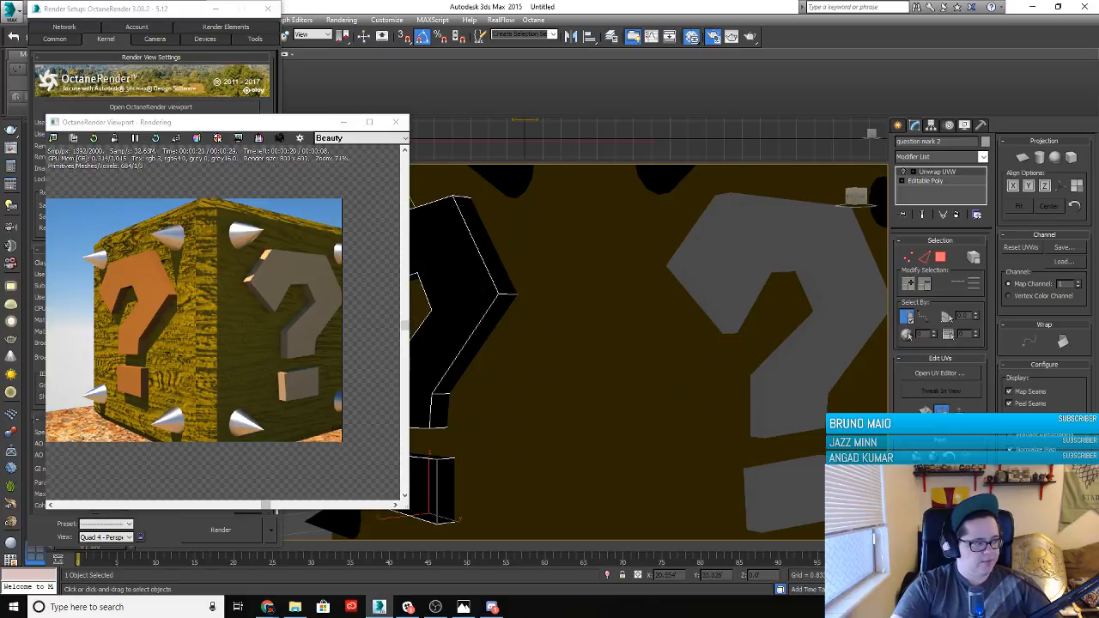
{"action": "key", "text": "ctrl+z"}
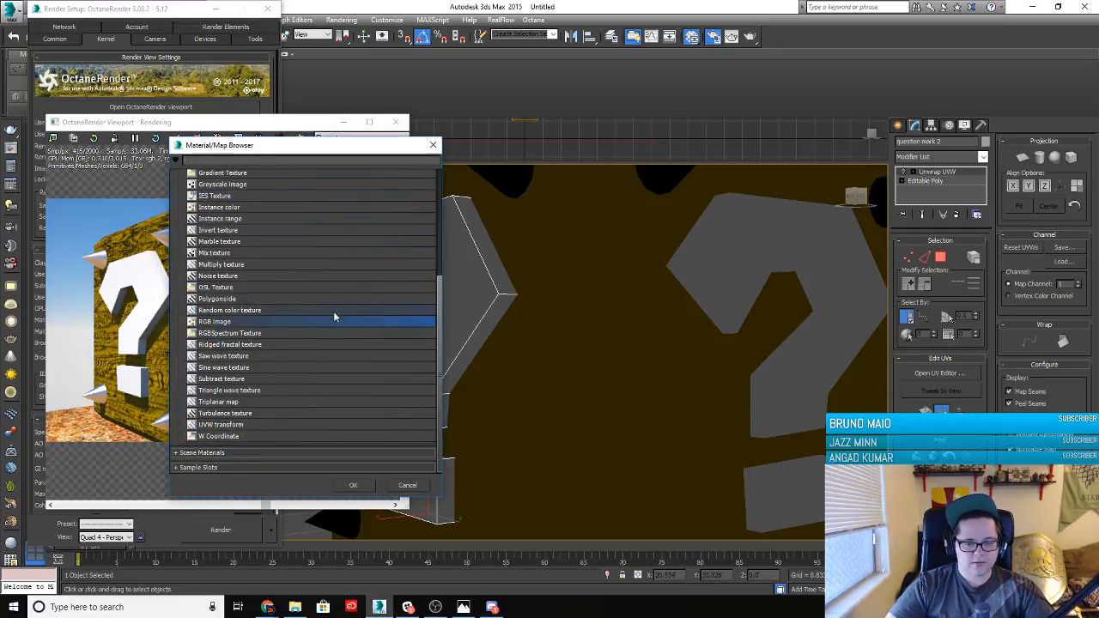
{"action": "scroll", "coordinate": [326, 323], "scroll_direction": "down", "scroll_amount": 1}
{"action": "scroll", "coordinate": [316, 333], "scroll_direction": "up", "scroll_amount": 1}
{"action": "scroll", "coordinate": [315, 340], "scroll_direction": "down", "scroll_amount": 1}
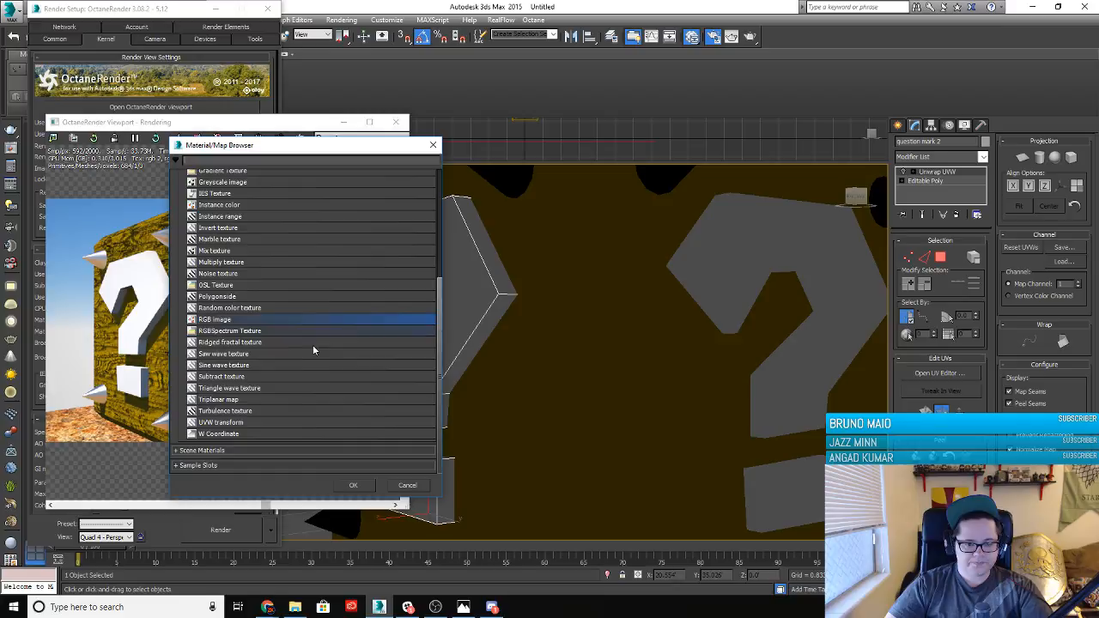
{"action": "left_click", "coordinate": [185, 453]}
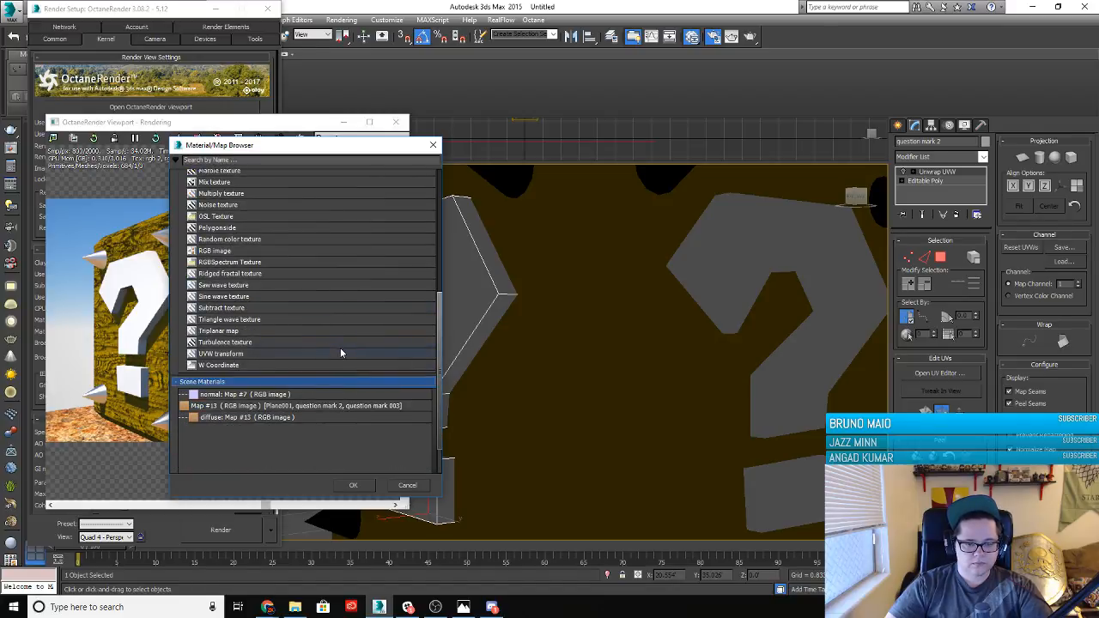
{"action": "scroll", "coordinate": [340, 348], "scroll_direction": "up", "scroll_amount": 10}
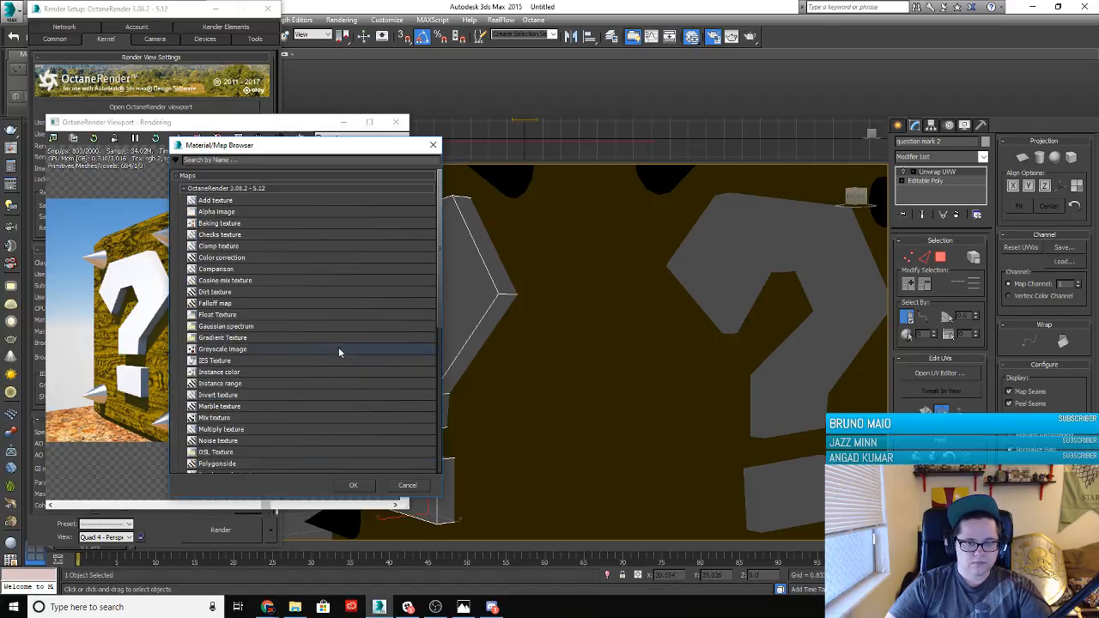
{"action": "left_click", "coordinate": [364, 489]}
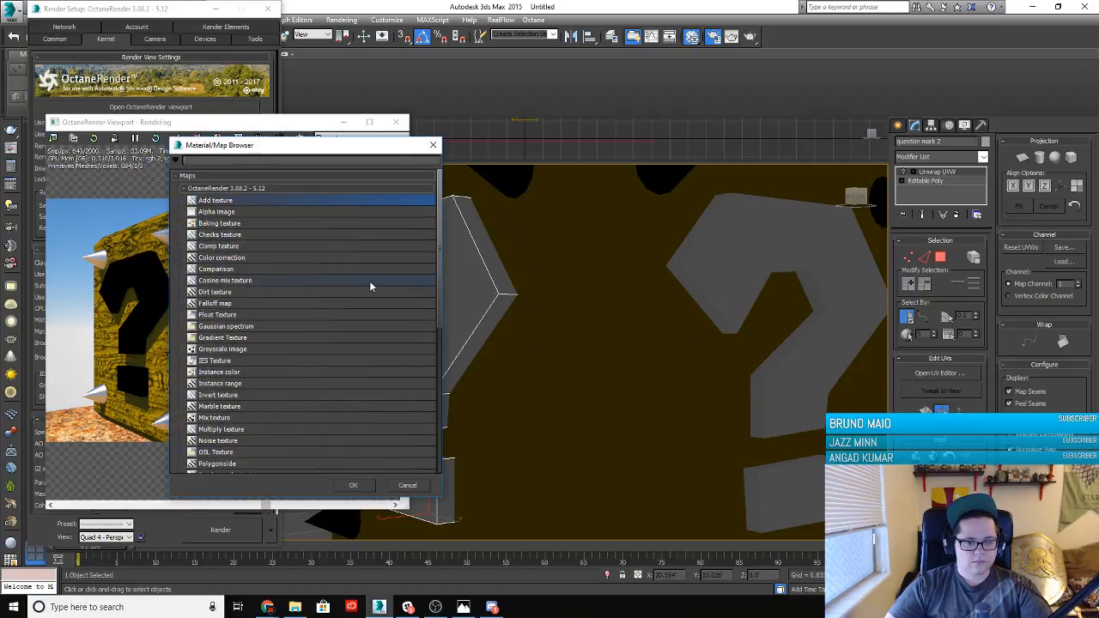
Assign an RGB image map as an input of the question mark's Add texture
{"action": "scroll", "coordinate": [365, 283], "scroll_direction": "down", "scroll_amount": 3}
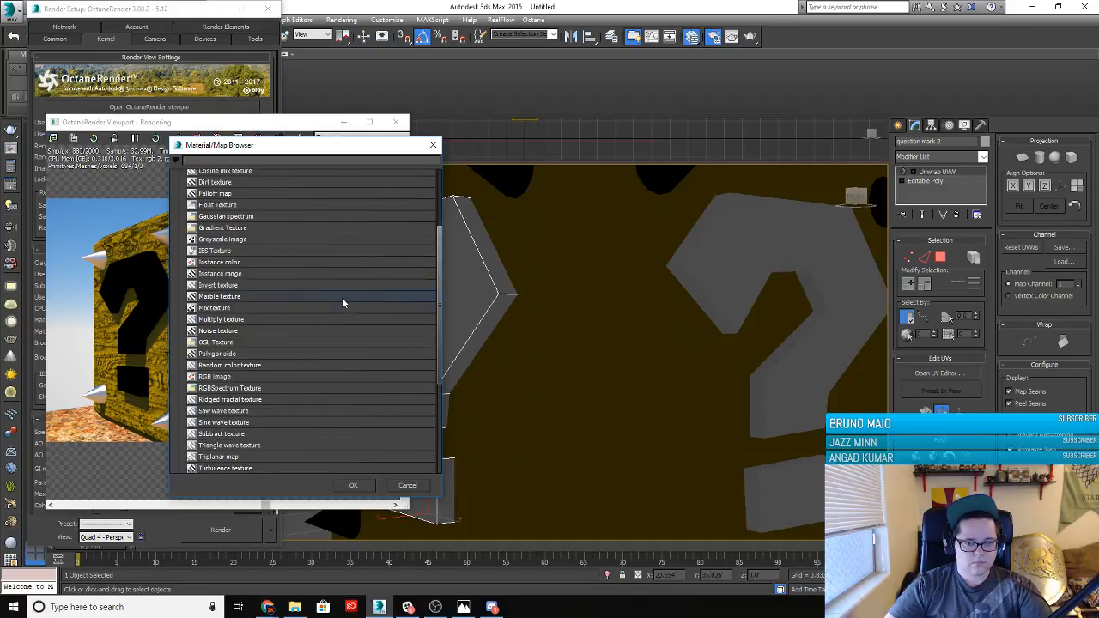
{"action": "scroll", "coordinate": [340, 300], "scroll_direction": "up", "scroll_amount": 2}
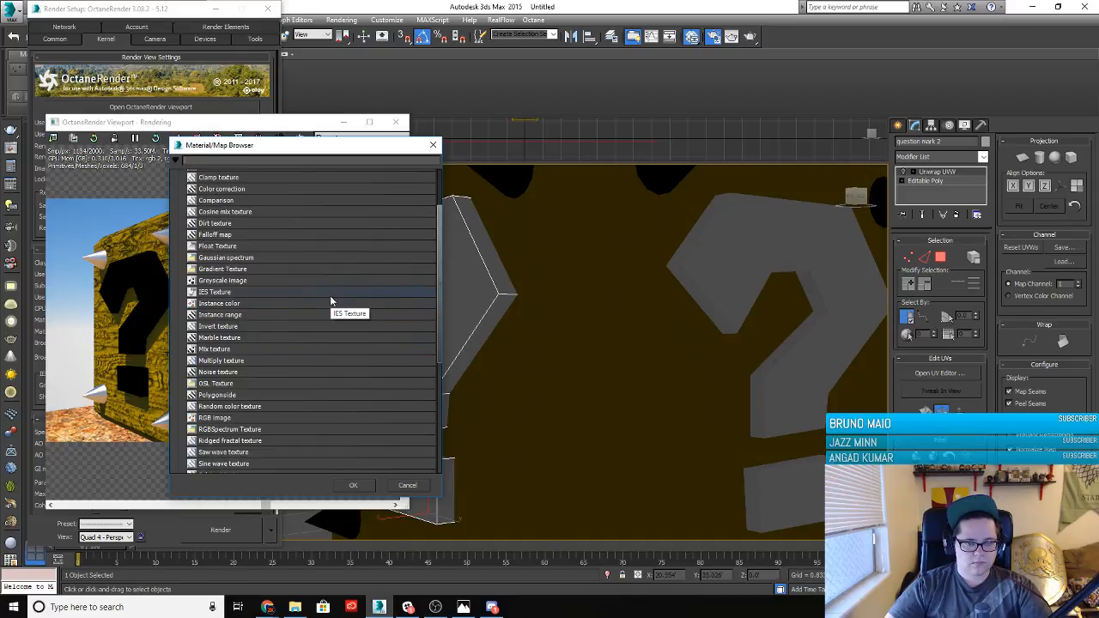
{"action": "scroll", "coordinate": [331, 300], "scroll_direction": "up", "scroll_amount": 2}
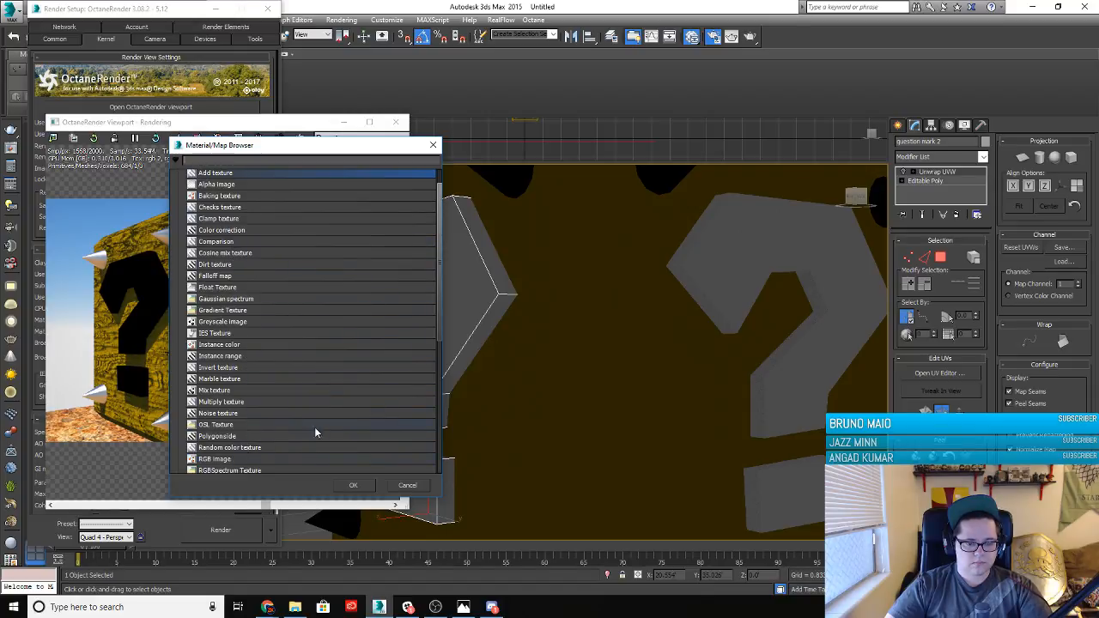
{"action": "scroll", "coordinate": [318, 424], "scroll_direction": "down", "scroll_amount": 3}
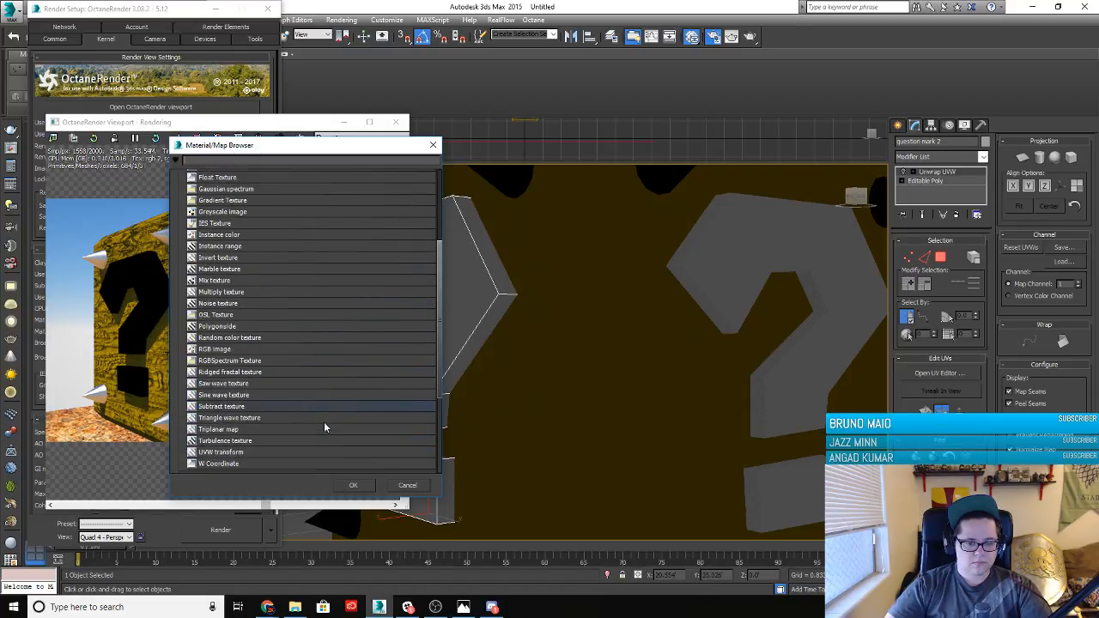
{"action": "double_click", "coordinate": [258, 349]}
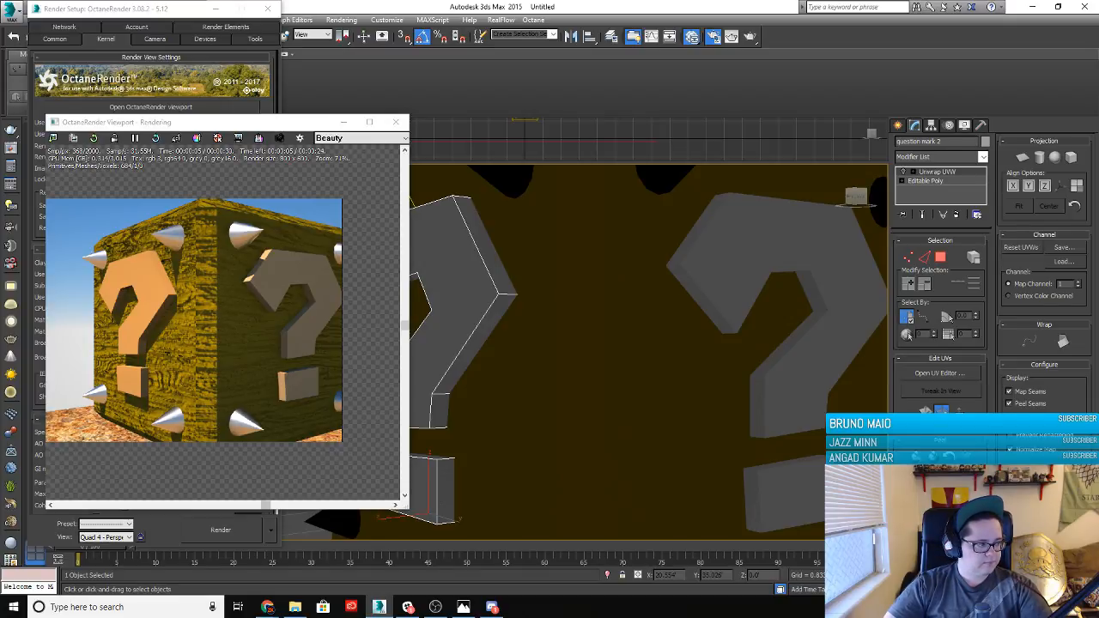
Examine the rust-textured block and its question marks in the render from a distance and up close
{"action": "key", "text": "F3"}
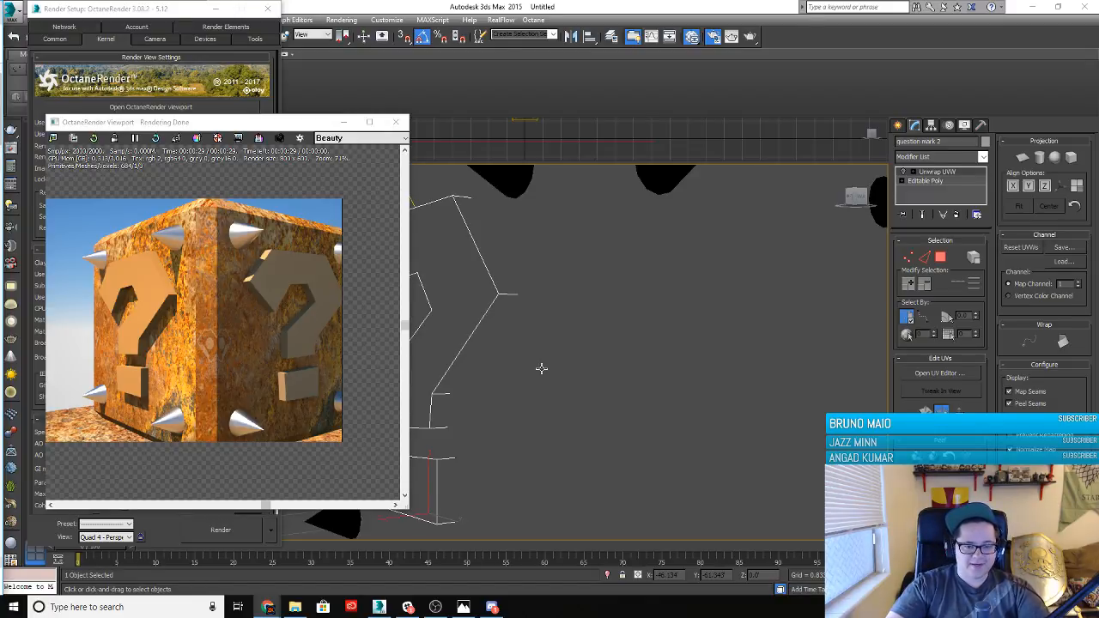
{"action": "scroll", "coordinate": [537, 369], "scroll_direction": "down", "scroll_amount": 3}
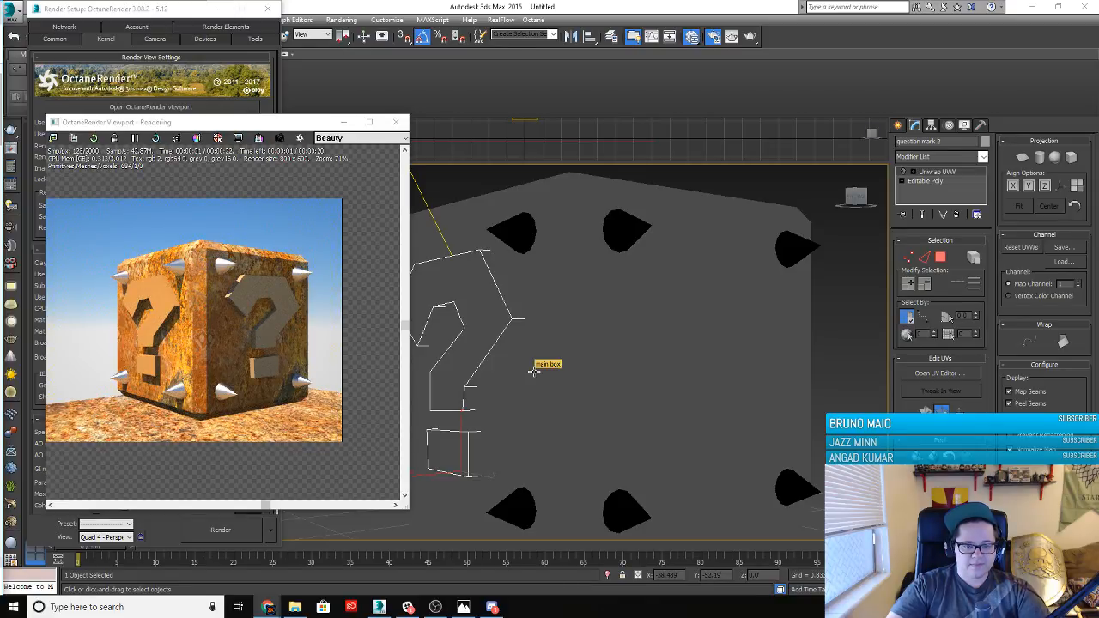
{"action": "scroll", "coordinate": [534, 371], "scroll_direction": "down", "scroll_amount": 2}
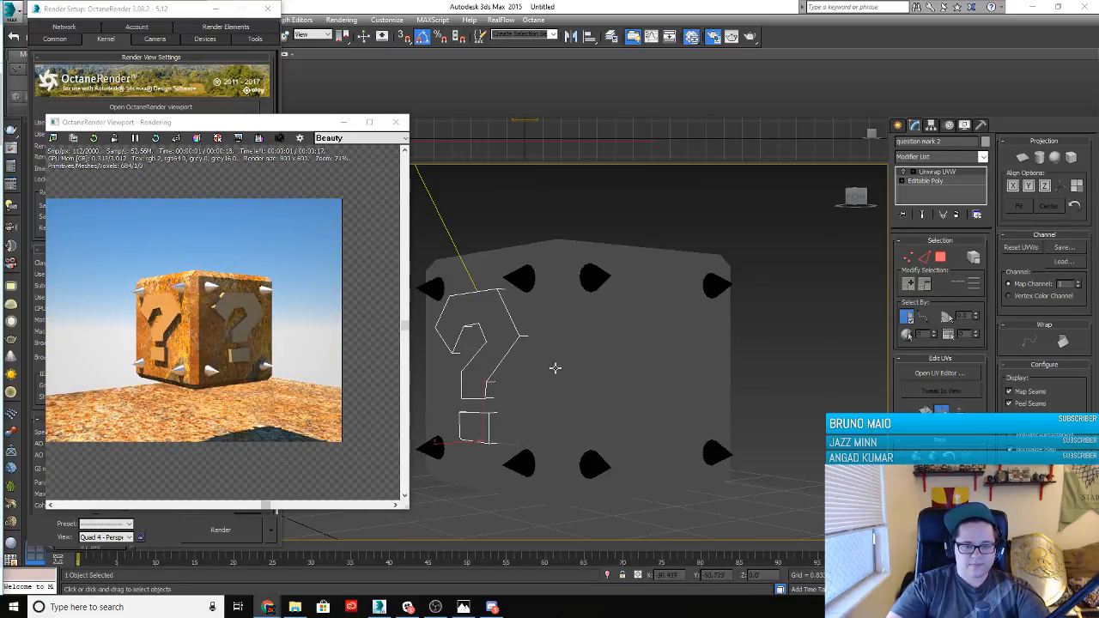
{"action": "scroll", "coordinate": [552, 365], "scroll_direction": "up", "scroll_amount": 2}
{"action": "scroll", "coordinate": [570, 359], "scroll_direction": "up", "scroll_amount": 3}
{"action": "scroll", "coordinate": [566, 358], "scroll_direction": "down", "scroll_amount": 2}
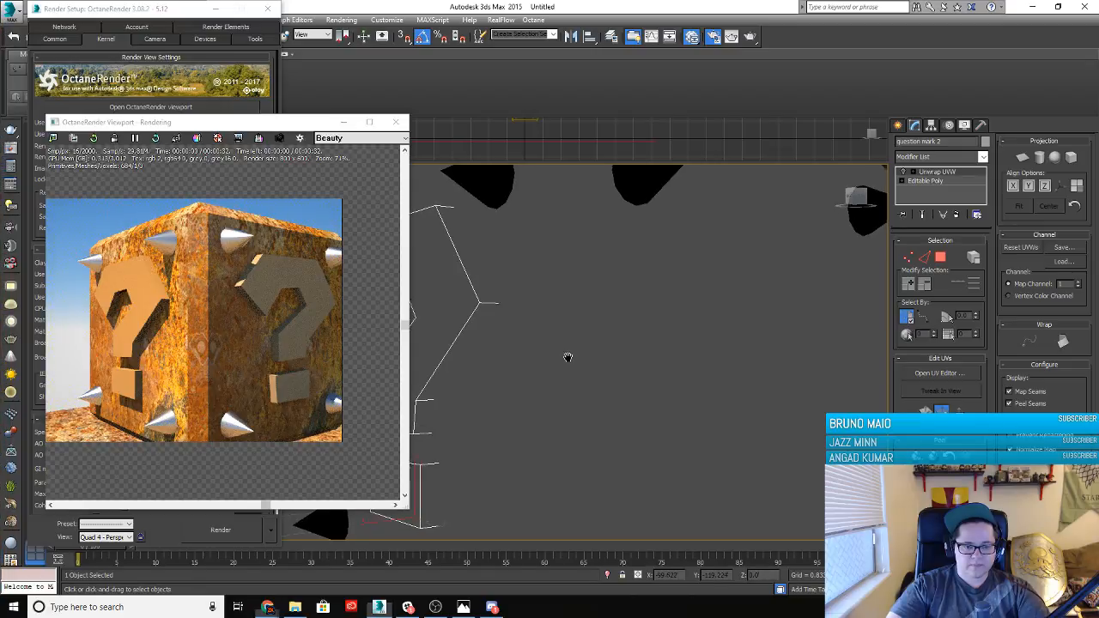
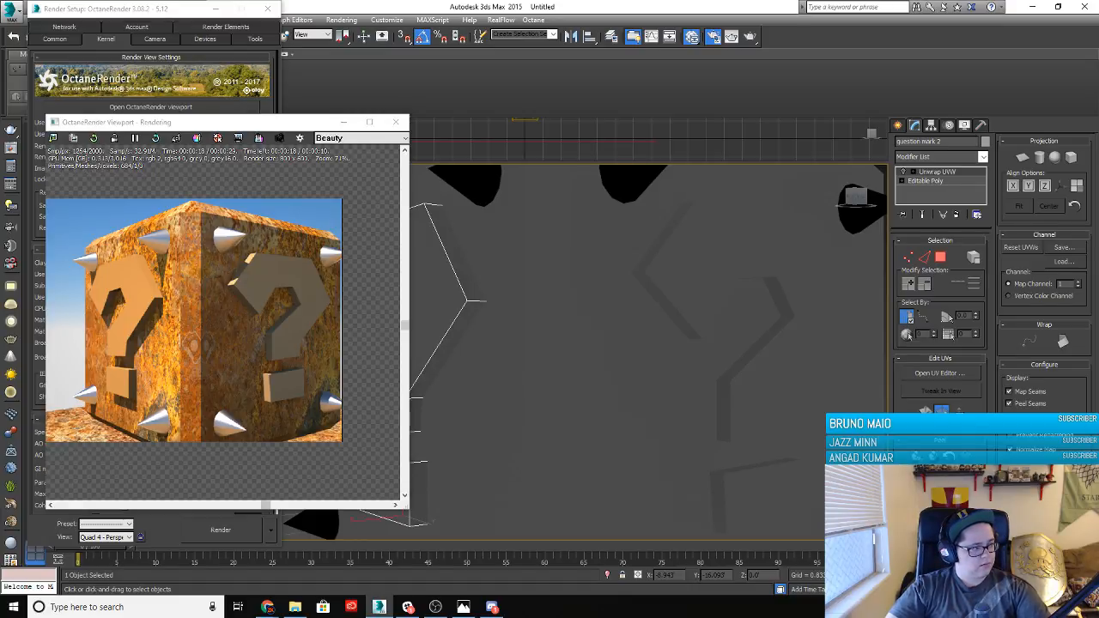
Apply the glossy material to the question mark and check the Mario question block reference images in the browser
{"action": "left_click_drag", "start_coordinate": [91, 352], "coordinate": [444, 307]}
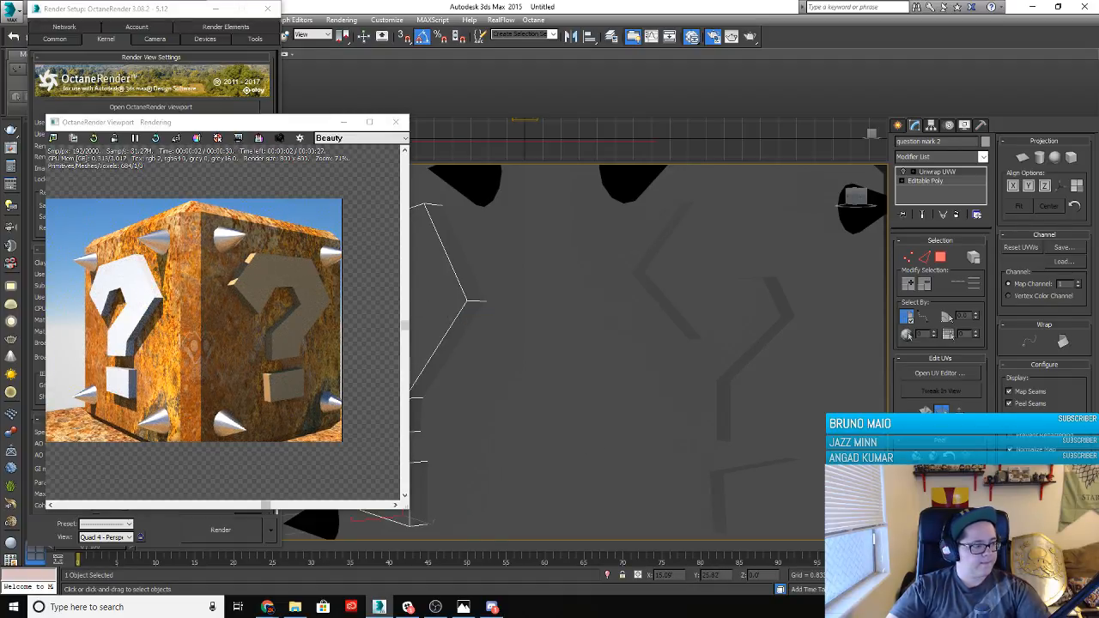
{"action": "key", "text": "alt+Tab"}
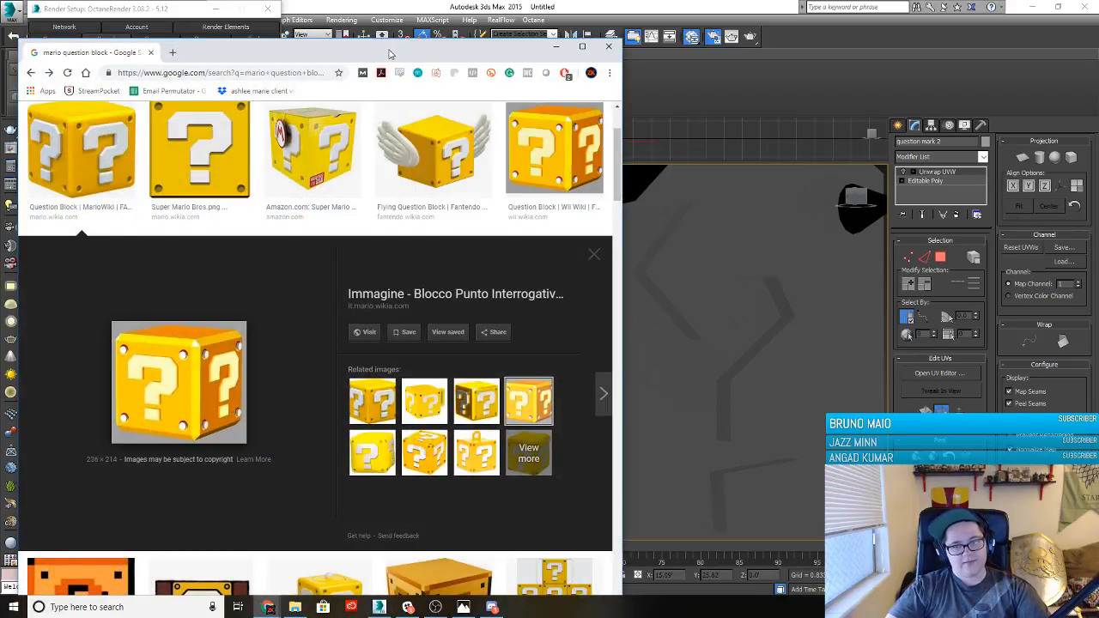
{"action": "left_click_drag", "start_coordinate": [390, 53], "coordinate": [652, 65]}
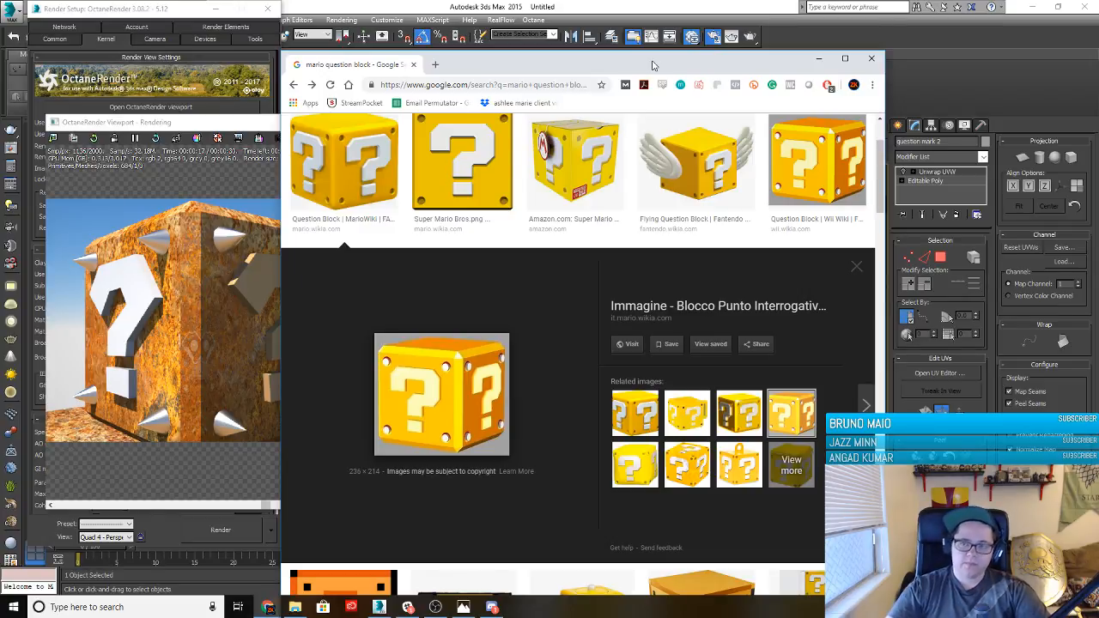
{"action": "left_click", "coordinate": [820, 60]}
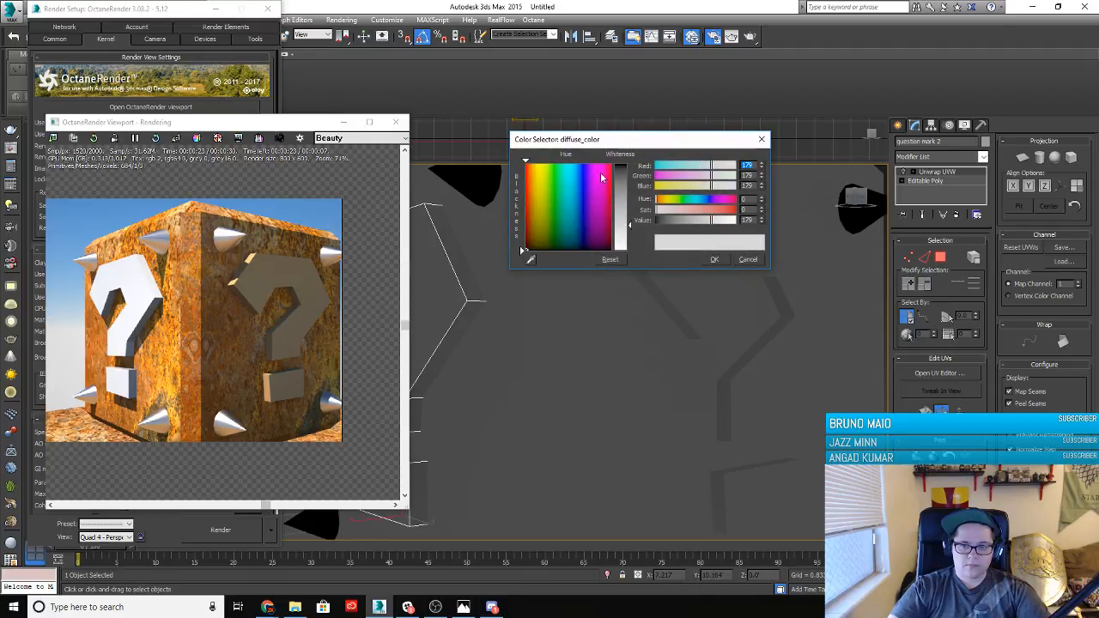
Set the question mark material's diffuse color to a pale cream yellow, about RGB 249, 203, 131
{"action": "left_click_drag", "start_coordinate": [546, 194], "coordinate": [541, 212]}
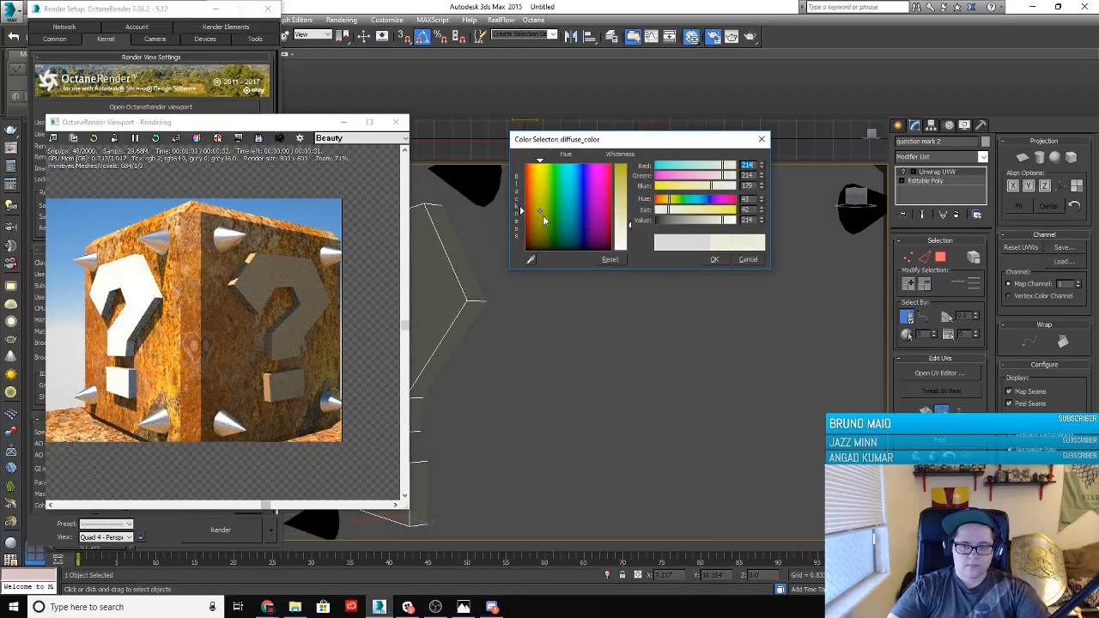
{"action": "left_click_drag", "start_coordinate": [708, 215], "coordinate": [730, 216]}
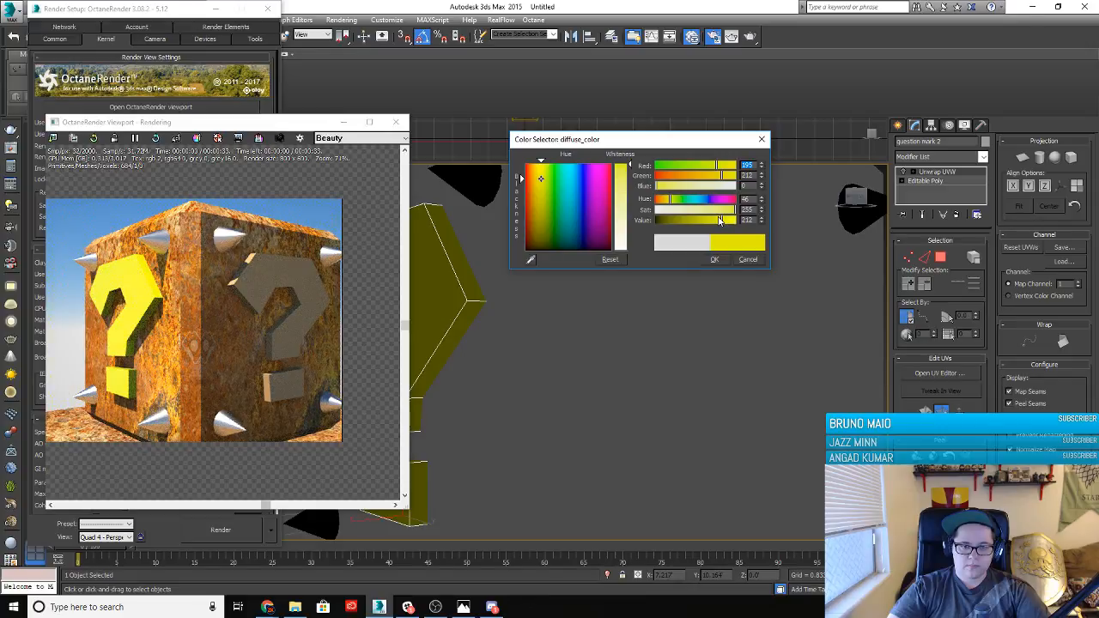
{"action": "left_click_drag", "start_coordinate": [539, 204], "coordinate": [534, 206]}
{"action": "left_click", "coordinate": [721, 220]}
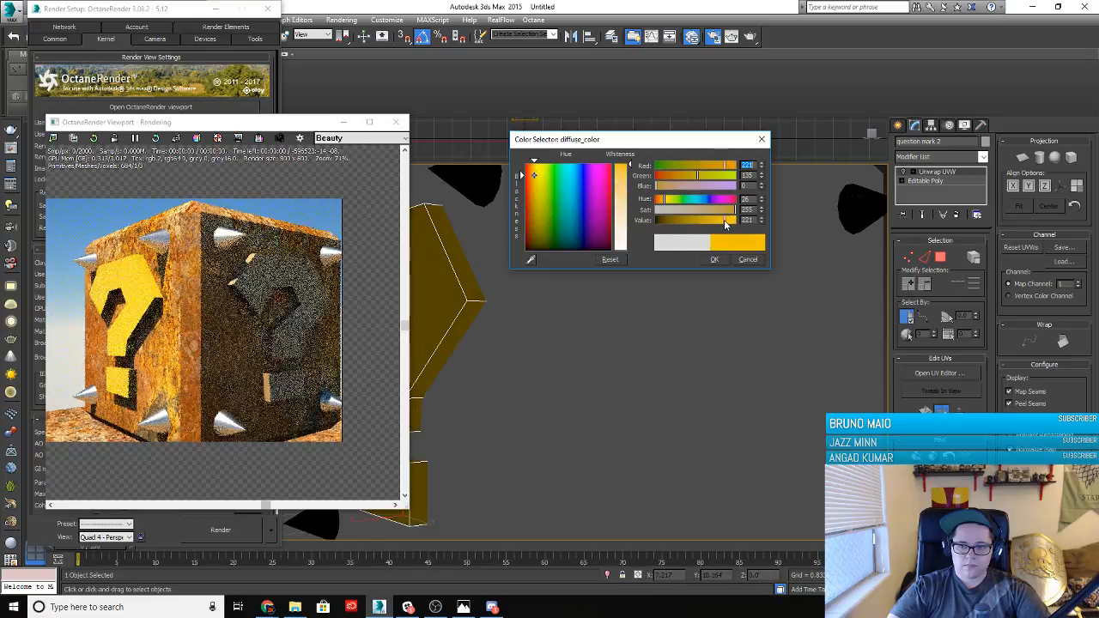
{"action": "left_click", "coordinate": [731, 221]}
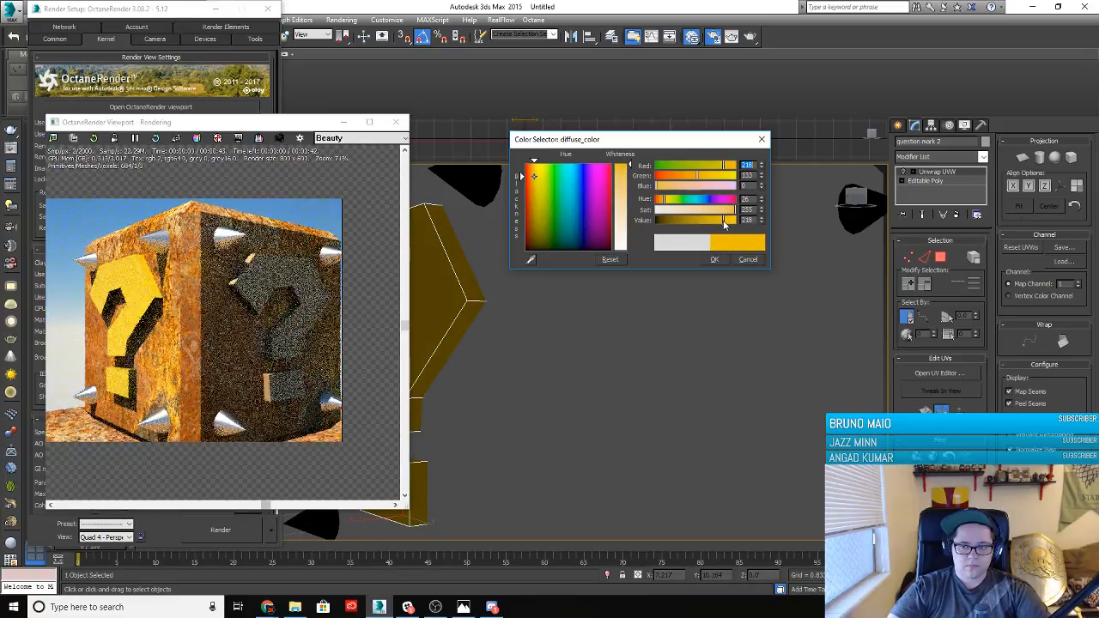
{"action": "left_click_drag", "start_coordinate": [732, 223], "coordinate": [734, 223]}
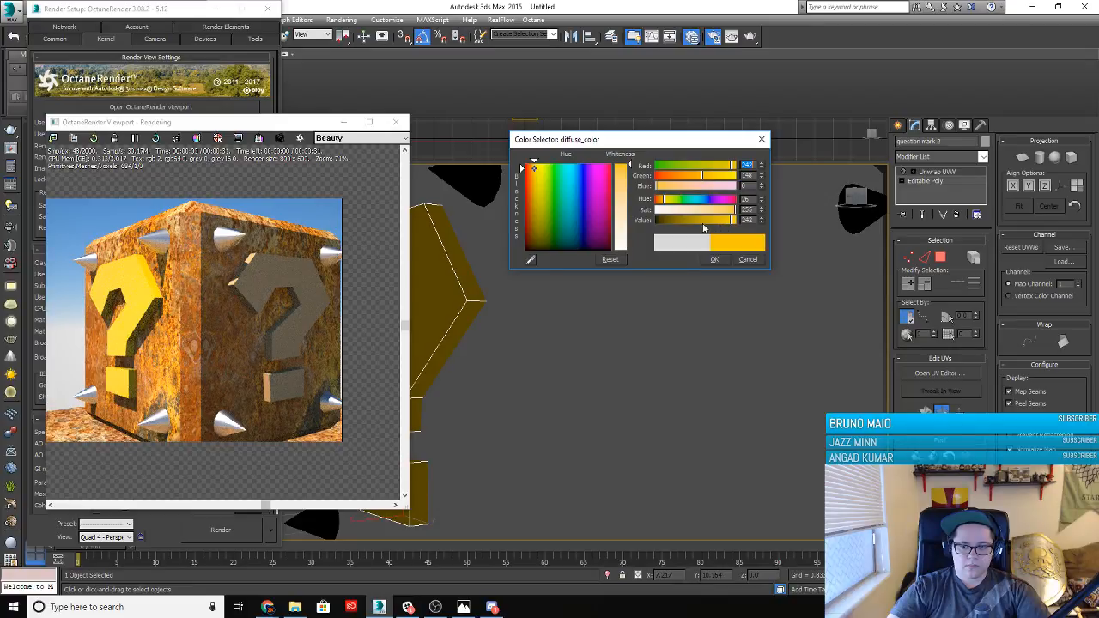
{"action": "left_click_drag", "start_coordinate": [628, 191], "coordinate": [628, 209]}
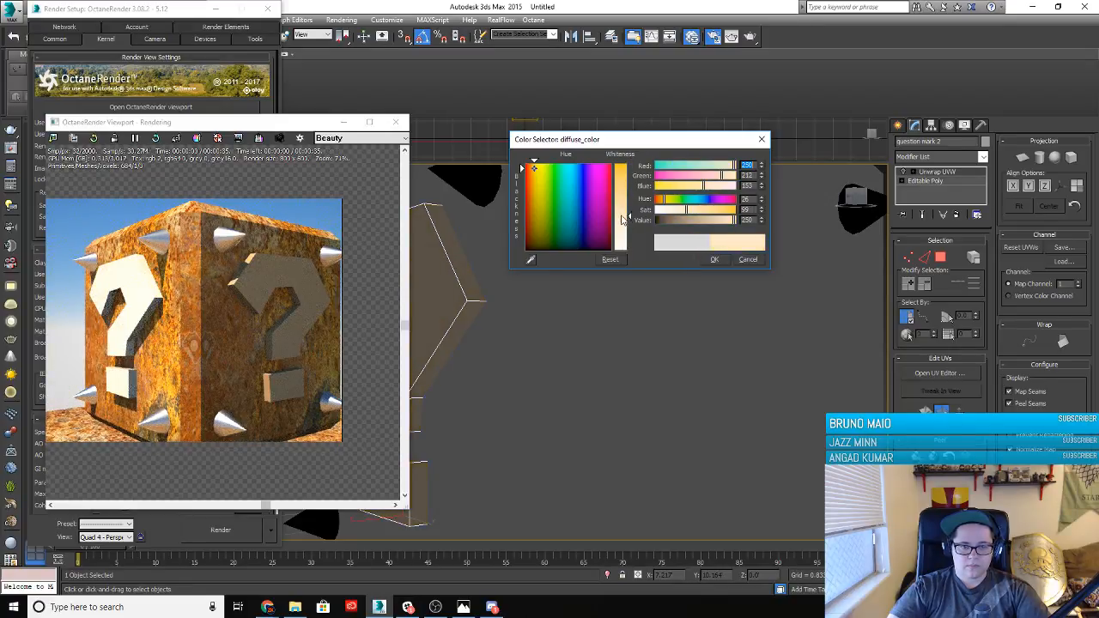
{"action": "left_click", "coordinate": [620, 213]}
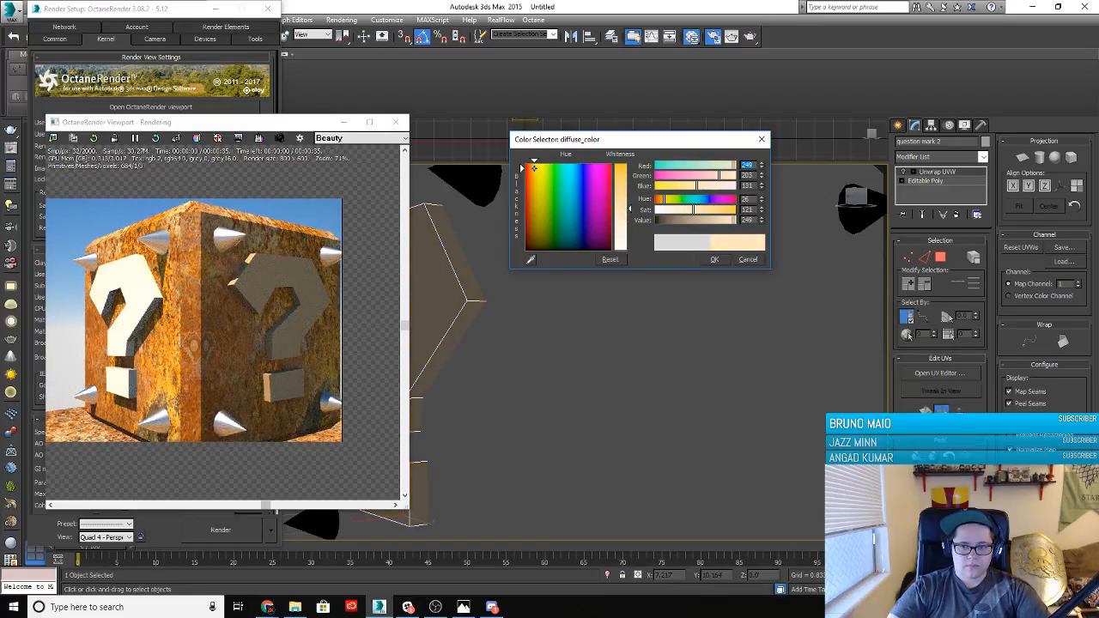
{"action": "left_click", "coordinate": [713, 259]}
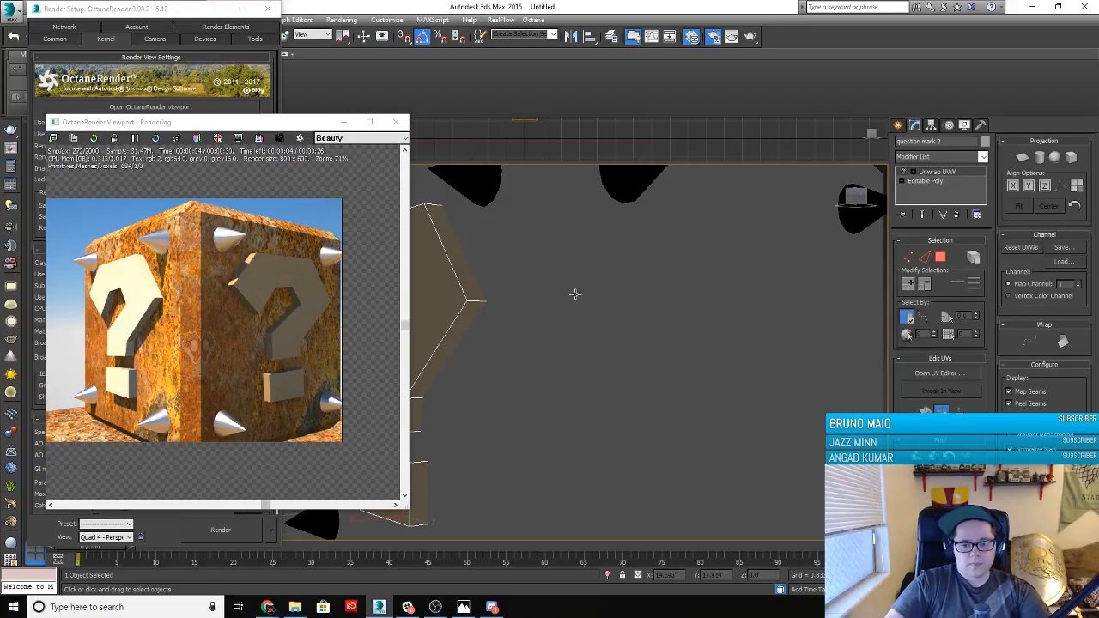
Open the Slate Material Editor, shrink its window and move it clear of the modifier settings
{"action": "middle_click_drag", "start_coordinate": [672, 313], "coordinate": [630, 284]}
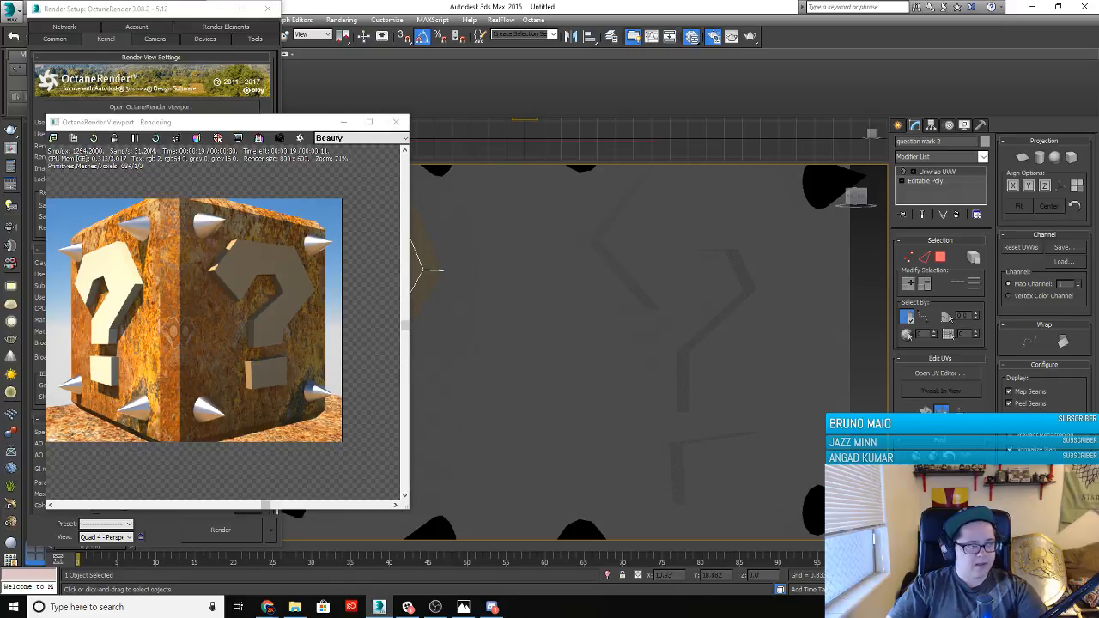
{"action": "key", "text": "m"}
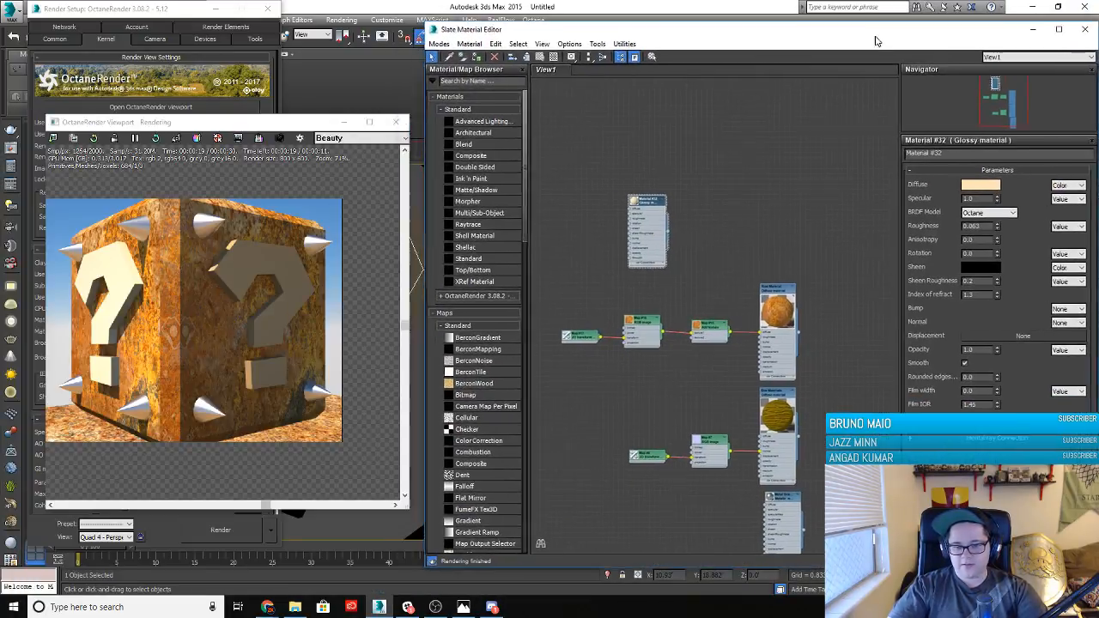
{"action": "left_click_drag", "start_coordinate": [840, 61], "coordinate": [621, 81]}
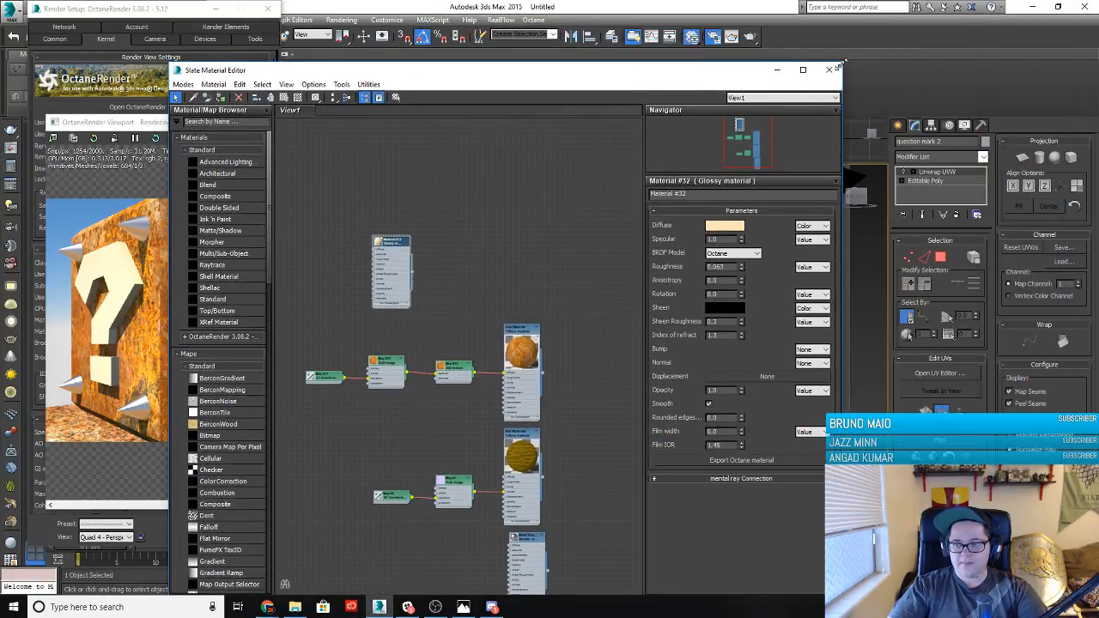
{"action": "left_click_drag", "start_coordinate": [843, 65], "coordinate": [711, 143]}
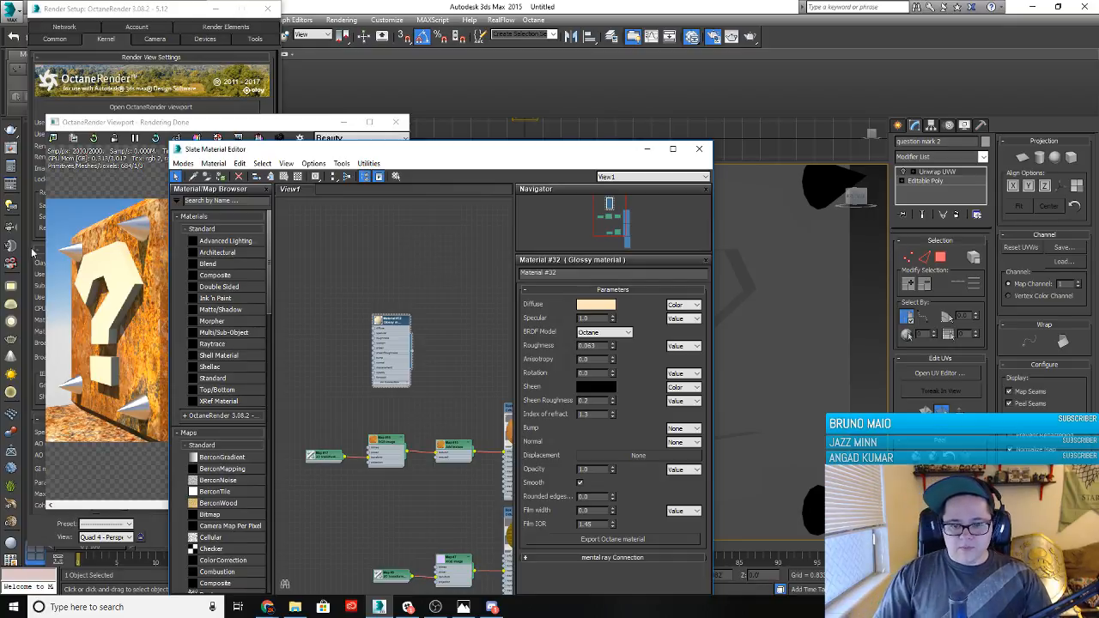
{"action": "left_click_drag", "start_coordinate": [484, 158], "coordinate": [377, 86]}
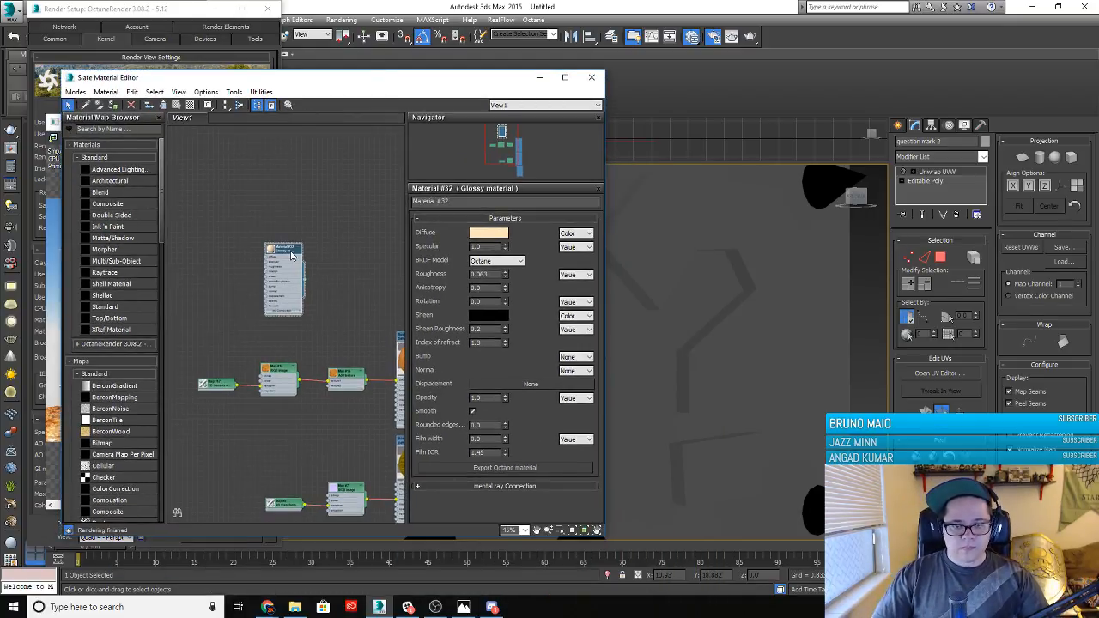
Place the cream glossy material's node directly above the rust material's node in the material graph
{"action": "left_click_drag", "start_coordinate": [292, 255], "coordinate": [396, 228]}
{"action": "middle_click_drag", "start_coordinate": [333, 268], "coordinate": [203, 284]}
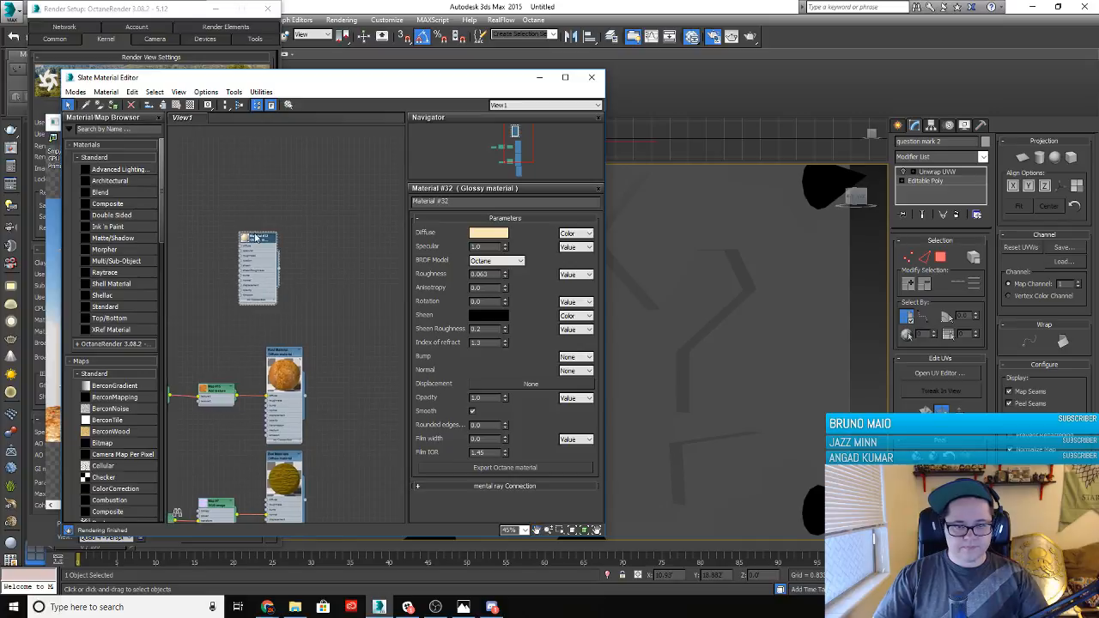
{"action": "left_click_drag", "start_coordinate": [258, 238], "coordinate": [284, 264]}
{"action": "middle_click_drag", "start_coordinate": [240, 175], "coordinate": [241, 235]}
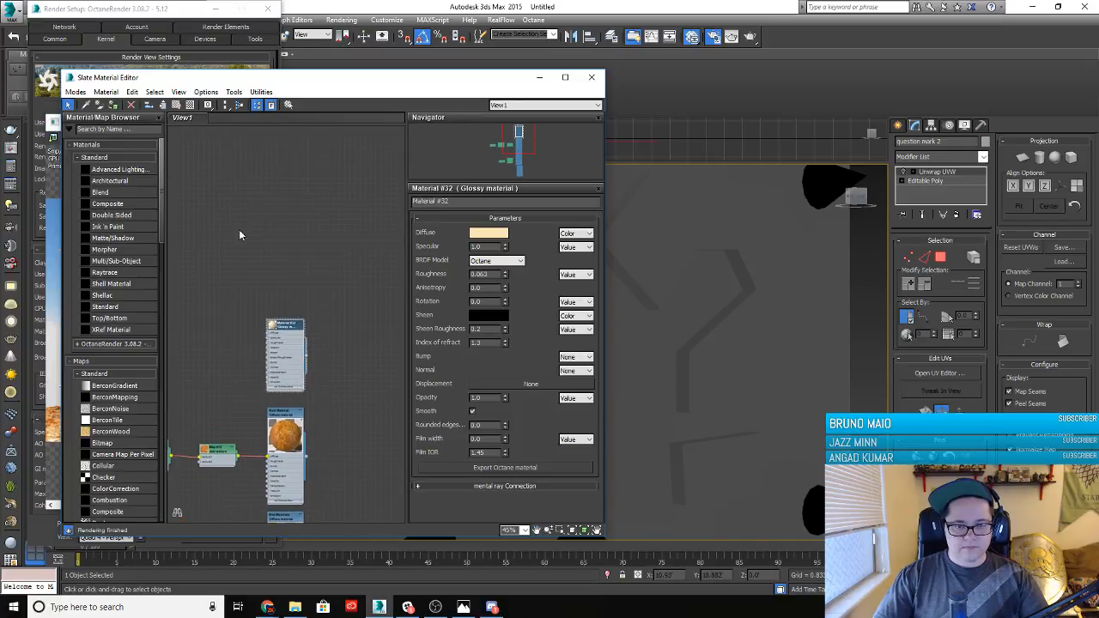
Create an OctaneRender Specular material node and align it directly above the cream glossy material's node
{"action": "right_click", "coordinate": [279, 246]}
{"action": "mouse_move", "coordinate": [317, 253]}
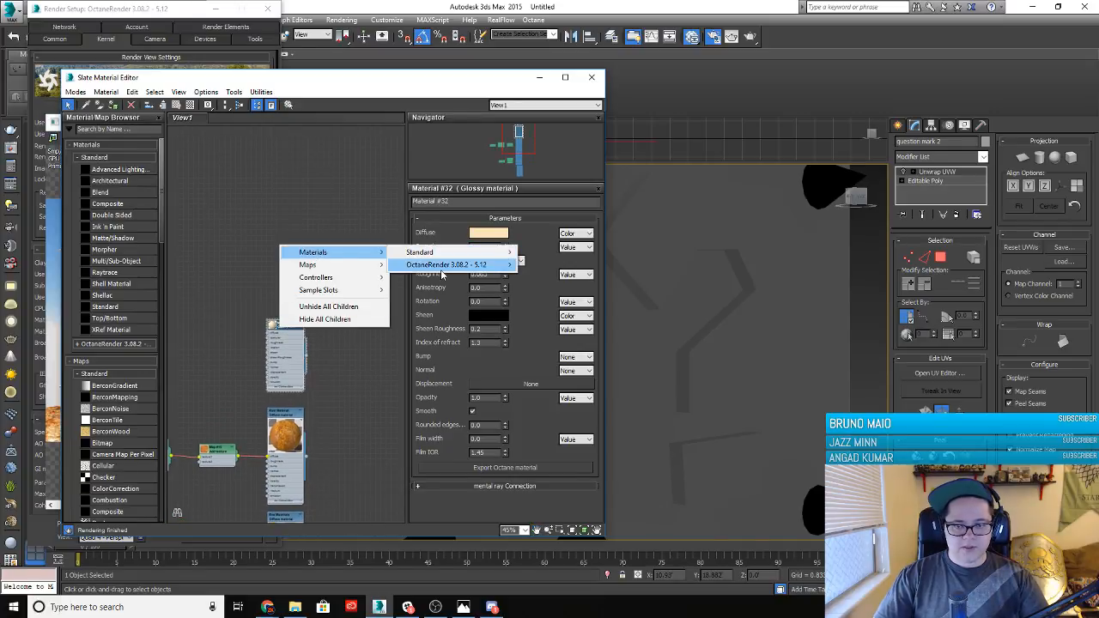
{"action": "mouse_move", "coordinate": [444, 273]}
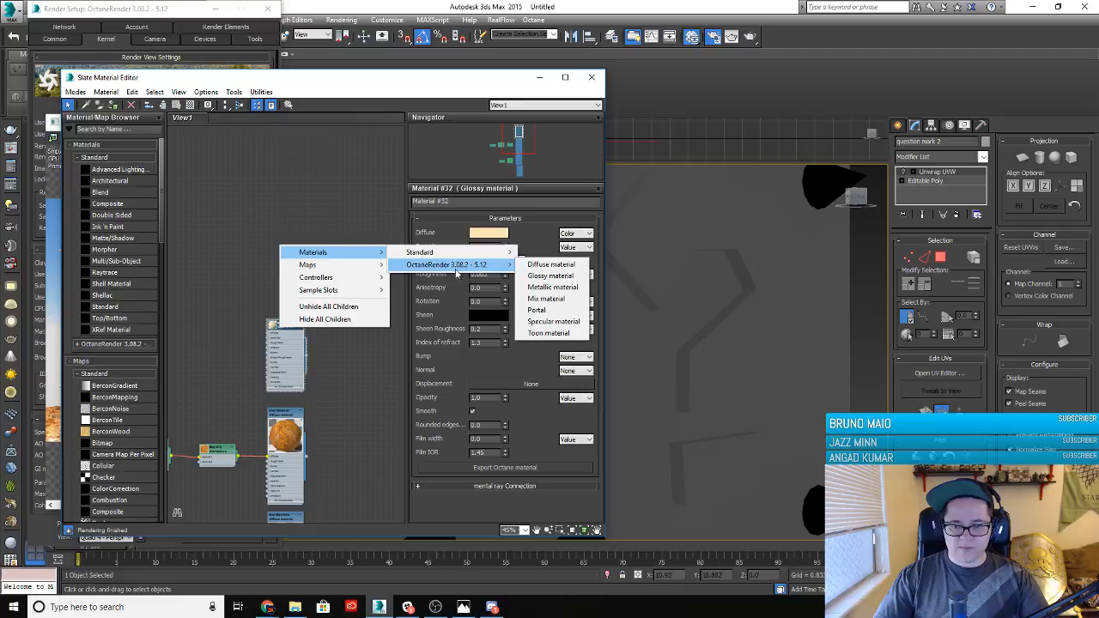
{"action": "left_click", "coordinate": [580, 334]}
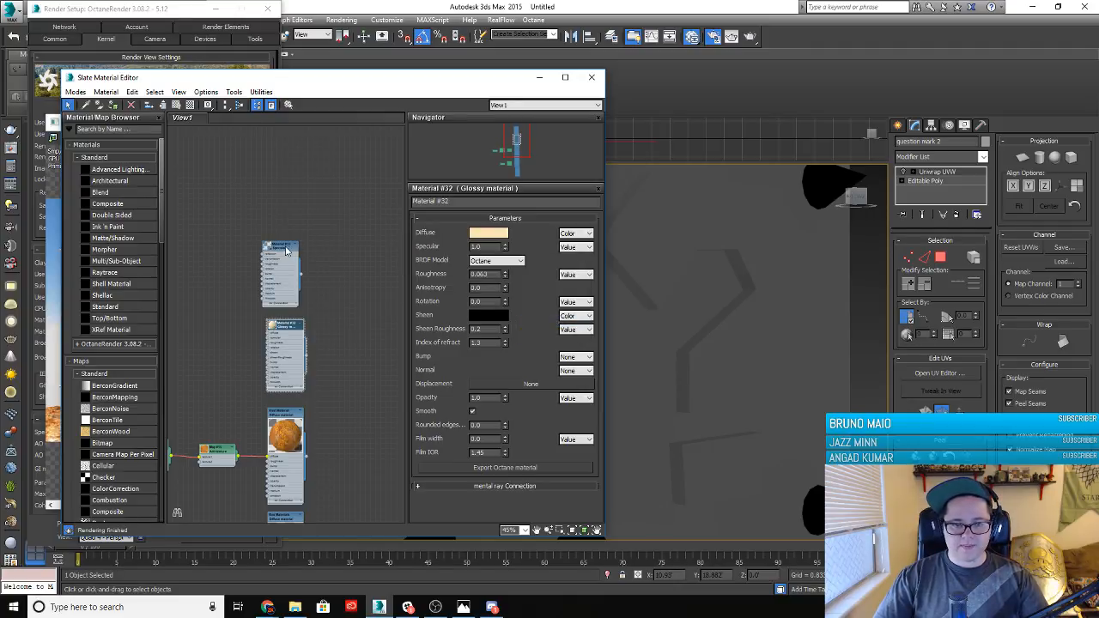
{"action": "left_click_drag", "start_coordinate": [293, 247], "coordinate": [292, 247]}
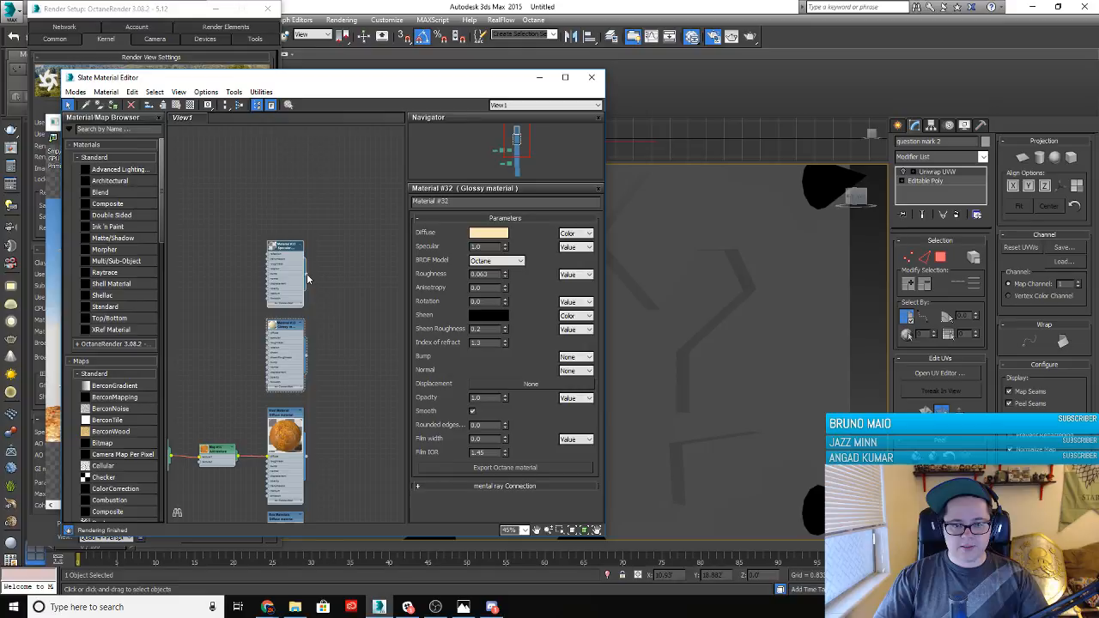
Apply the specular material to the block's right-face question mark, close Render Setup and arrange the Slate Material Editor beside the OctaneRender viewport
{"action": "left_click_drag", "start_coordinate": [503, 76], "coordinate": [52, 121]}
{"action": "left_click", "coordinate": [284, 129]}
{"action": "left_click_drag", "start_coordinate": [286, 129], "coordinate": [586, 129]}
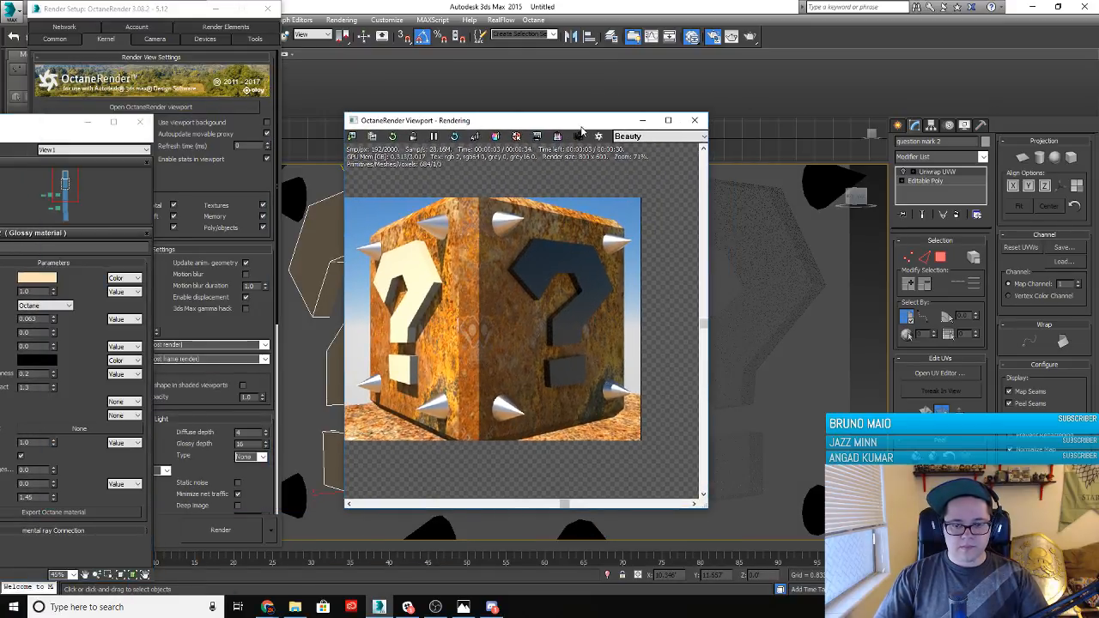
{"action": "left_click", "coordinate": [75, 126]}
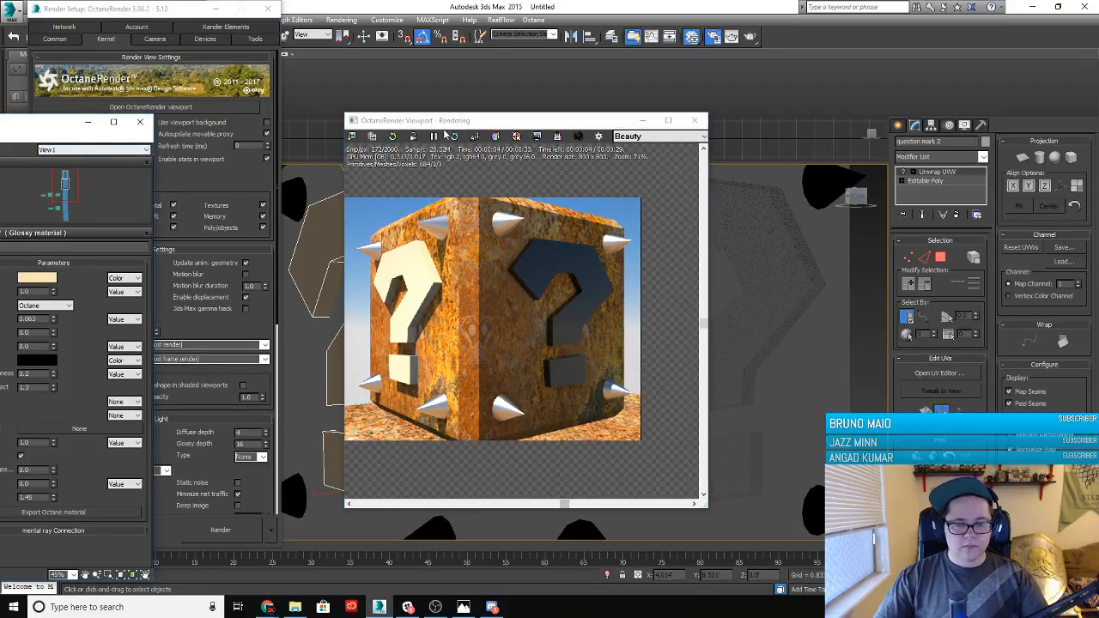
{"action": "left_click_drag", "start_coordinate": [481, 121], "coordinate": [829, 33]}
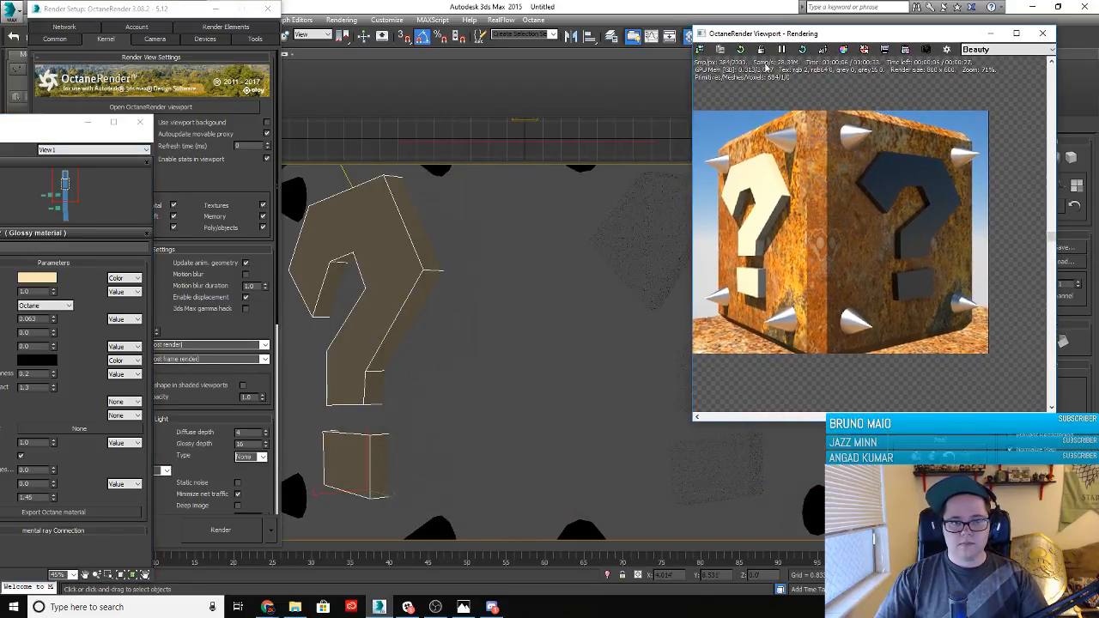
{"action": "left_click", "coordinate": [267, 8]}
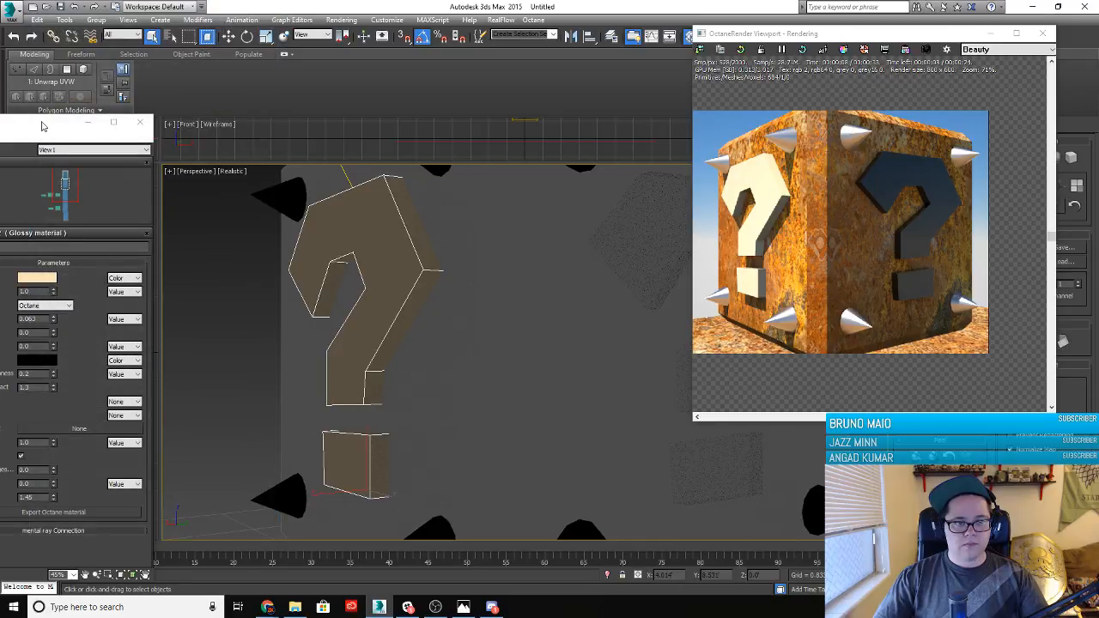
{"action": "left_click_drag", "start_coordinate": [43, 126], "coordinate": [510, 43]}
Open the specular material's parameters and set its reflection color to a saturated yellow, RGB 255, 192, 0
{"action": "left_click", "coordinate": [300, 215]}
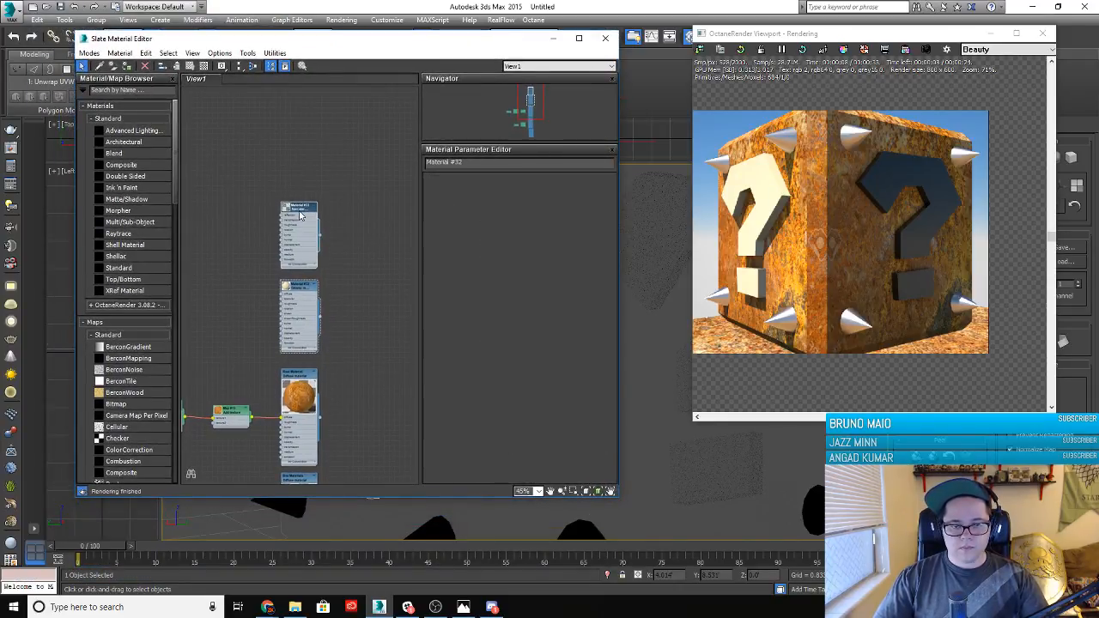
{"action": "double_click", "coordinate": [300, 214]}
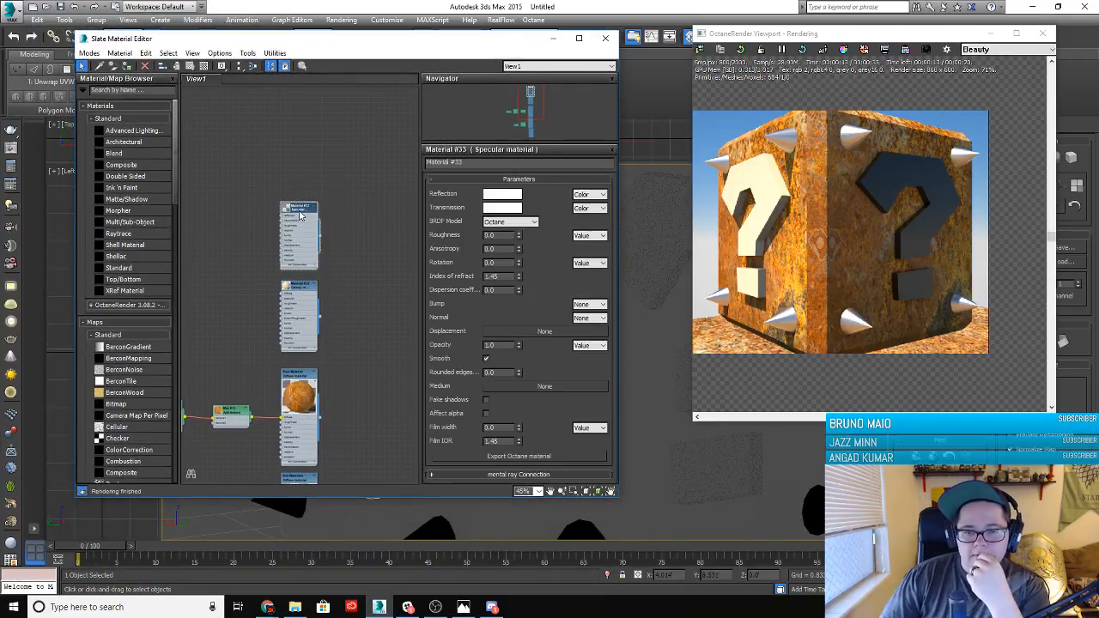
{"action": "left_click", "coordinate": [501, 194]}
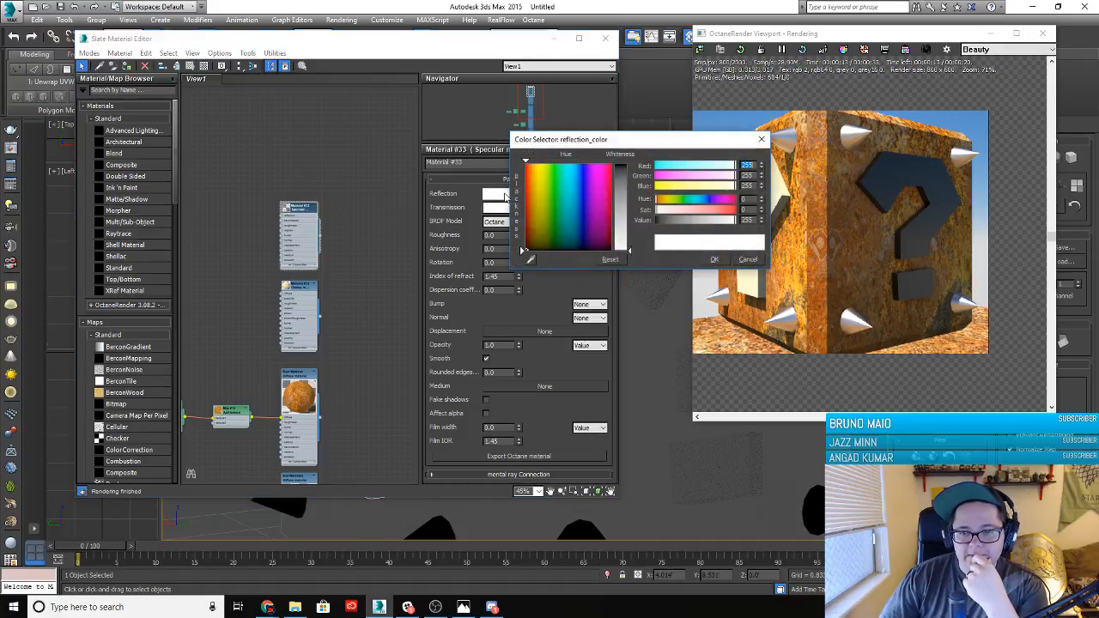
{"action": "left_click_drag", "start_coordinate": [532, 193], "coordinate": [536, 192]}
{"action": "left_click_drag", "start_coordinate": [679, 211], "coordinate": [738, 211]}
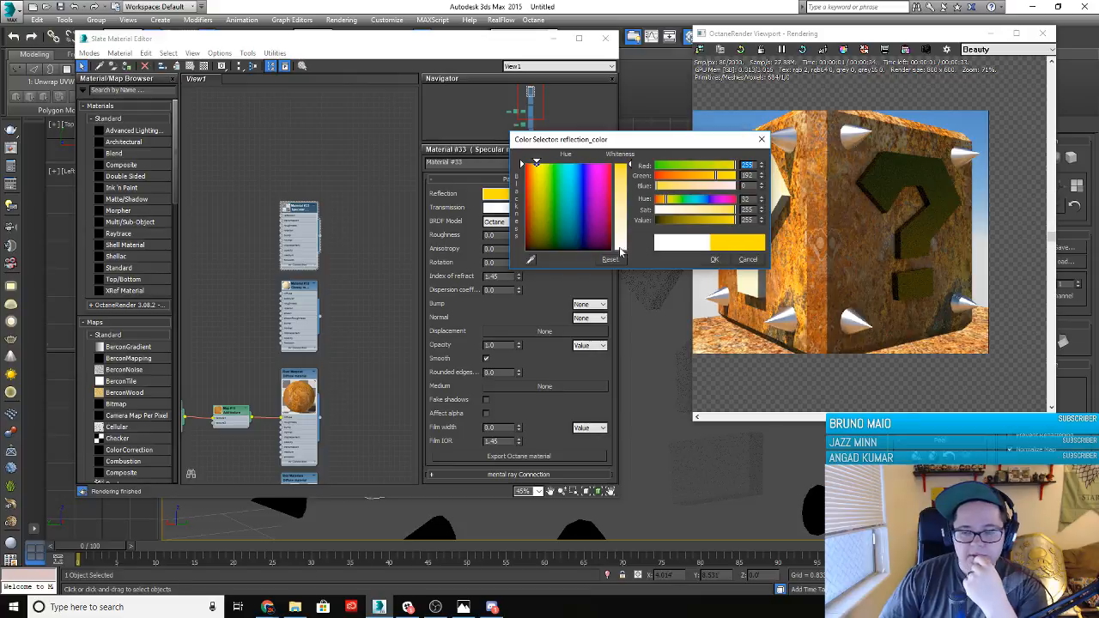
Apply the specular material to the left-face question mark as well and confirm the yellow reflection color
{"action": "left_click_drag", "start_coordinate": [653, 142], "coordinate": [370, 102]}
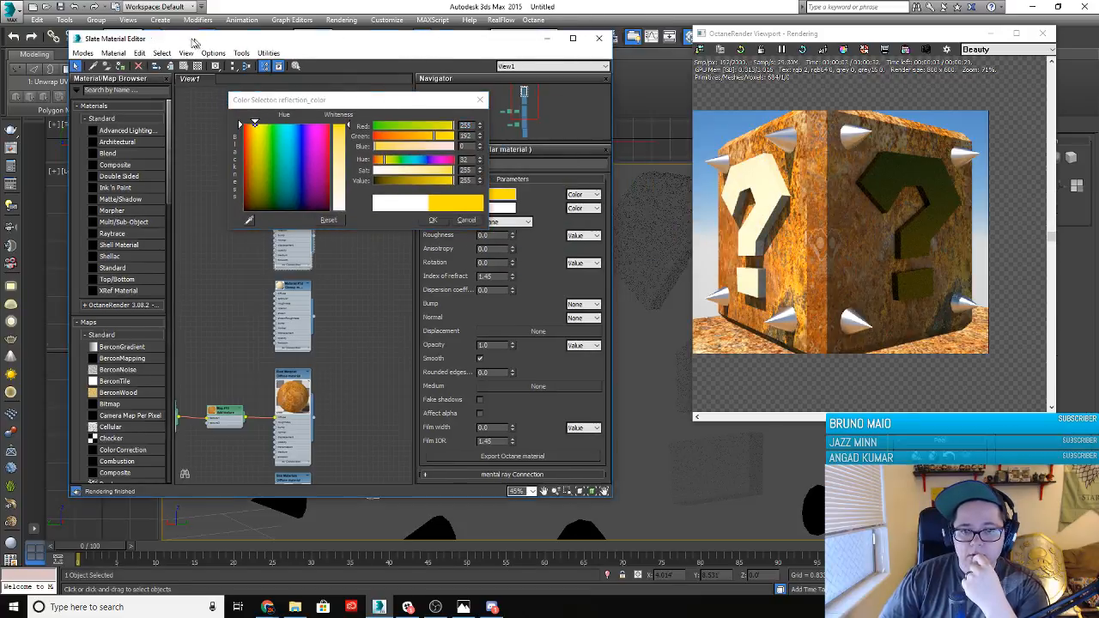
{"action": "left_click_drag", "start_coordinate": [422, 55], "coordinate": [196, 56]}
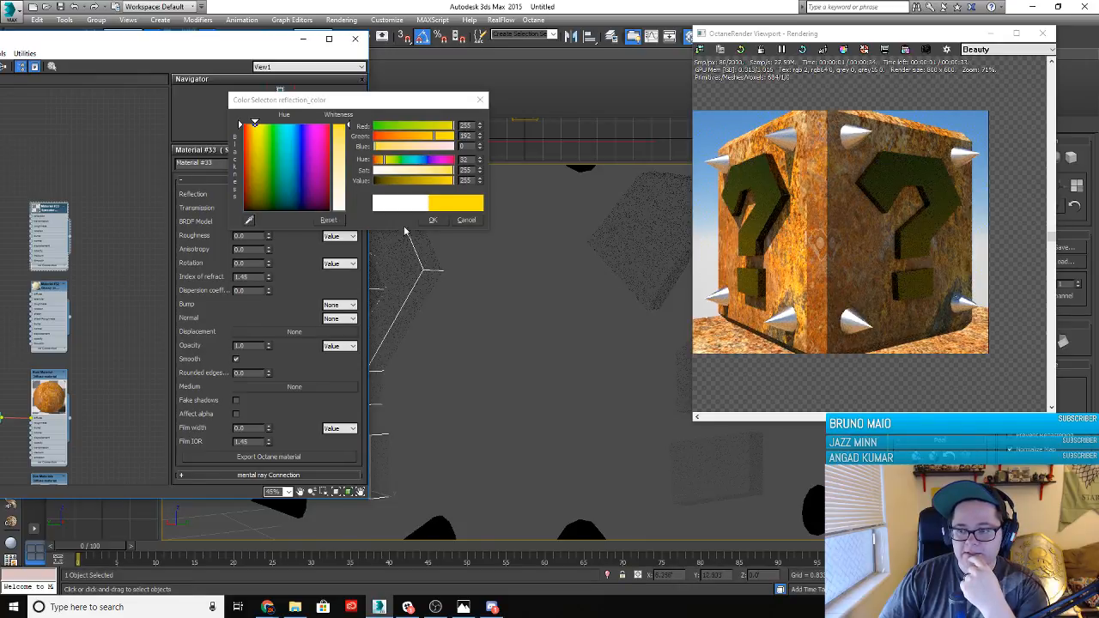
{"action": "left_click", "coordinate": [433, 220]}
{"action": "left_click_drag", "start_coordinate": [211, 43], "coordinate": [416, 47]}
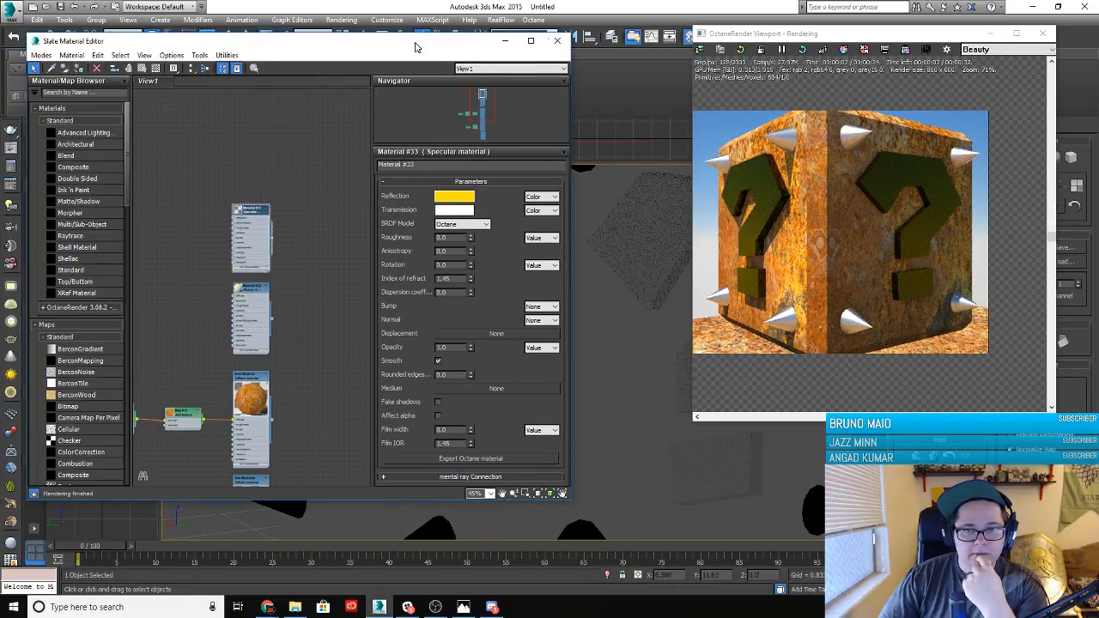
{"action": "left_click", "coordinate": [453, 197]}
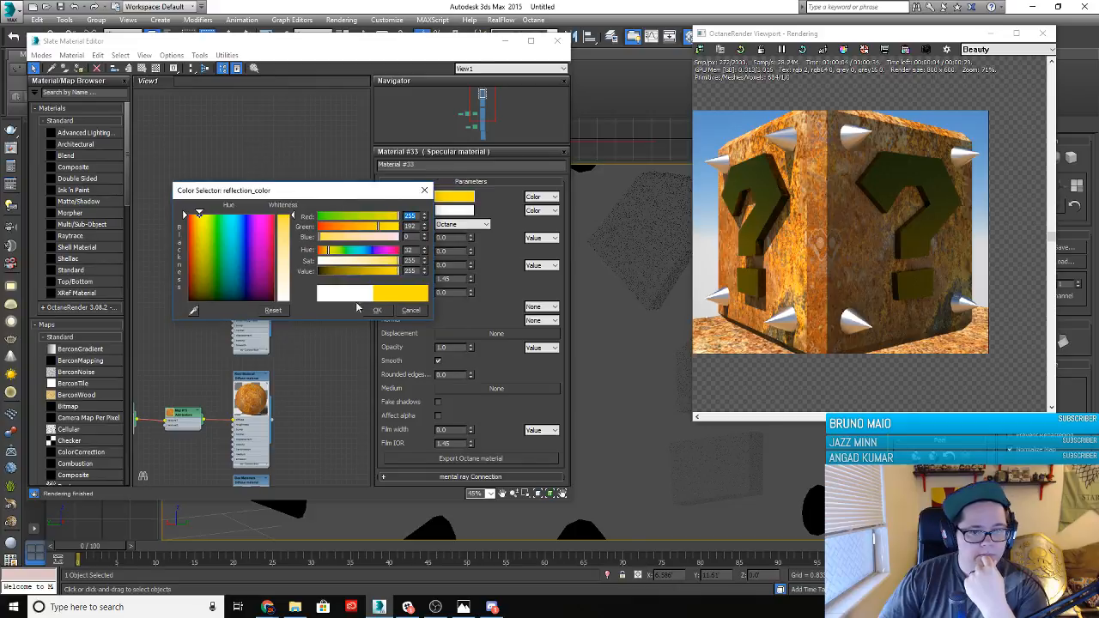
{"action": "left_click", "coordinate": [379, 311]}
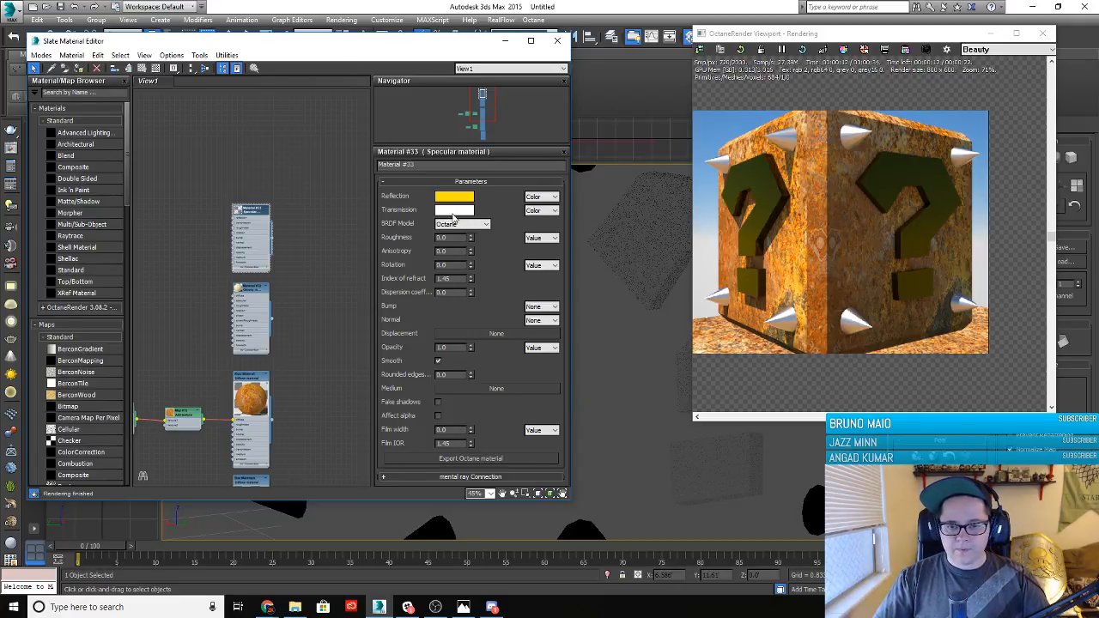
Try paler, orange and tan reflection colors on the specular material and settle on golden yellow, RGB 255, 156, 0
{"action": "left_click", "coordinate": [462, 200]}
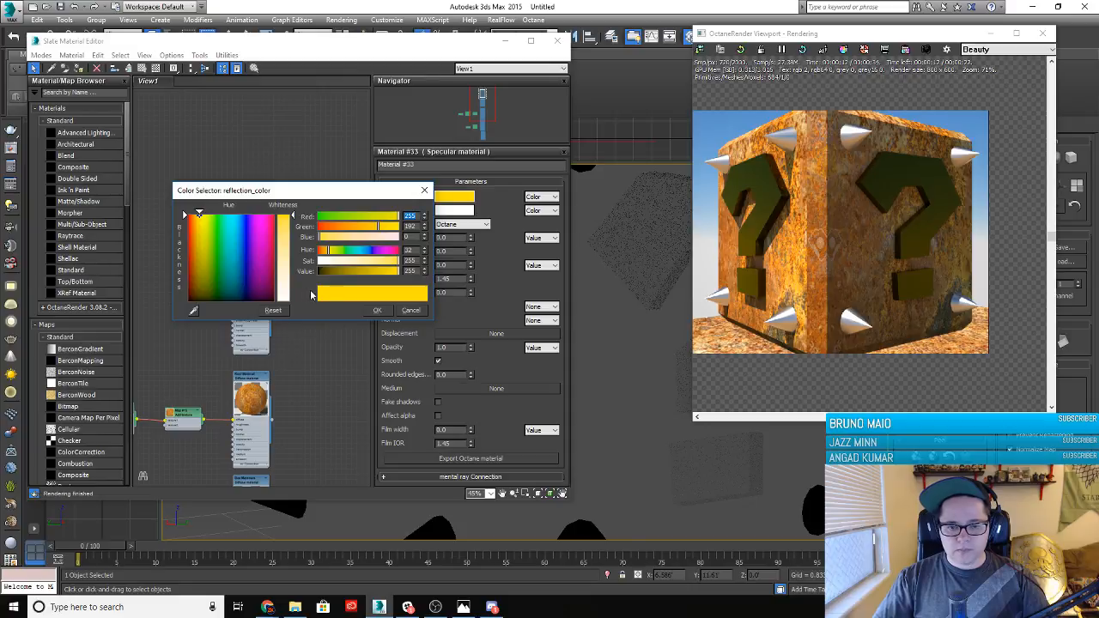
{"action": "left_click", "coordinate": [356, 266]}
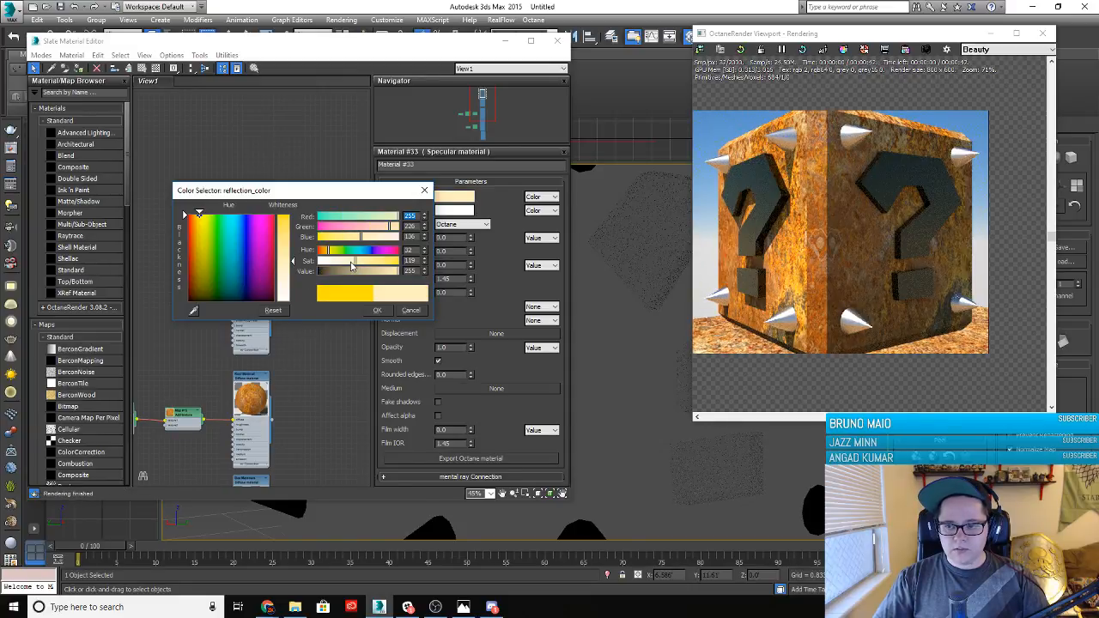
{"action": "left_click", "coordinate": [383, 268]}
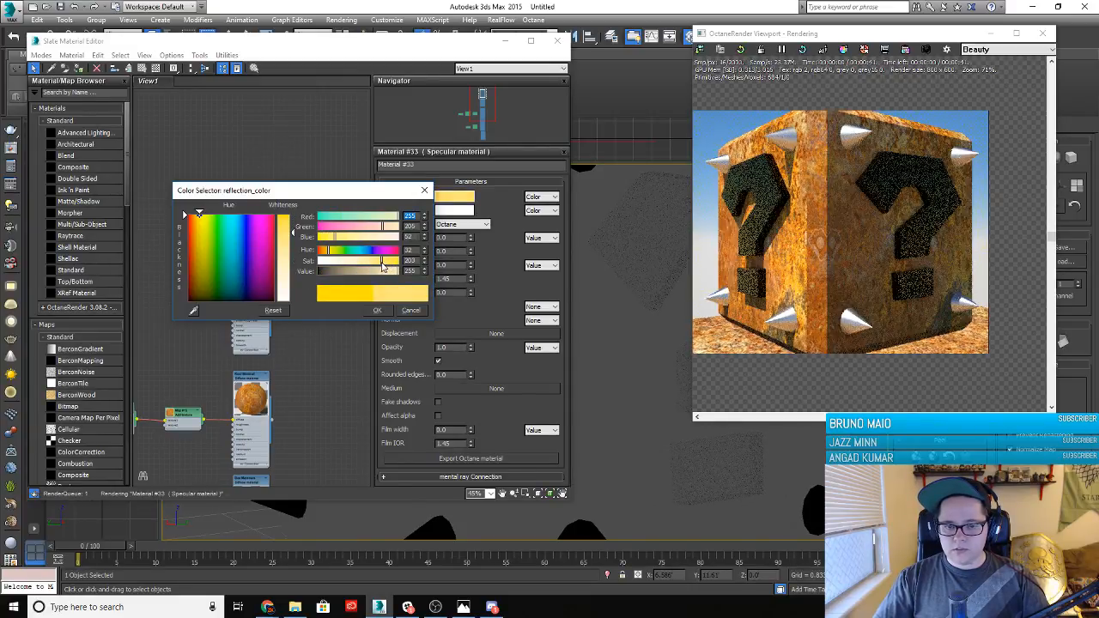
{"action": "left_click", "coordinate": [326, 255]}
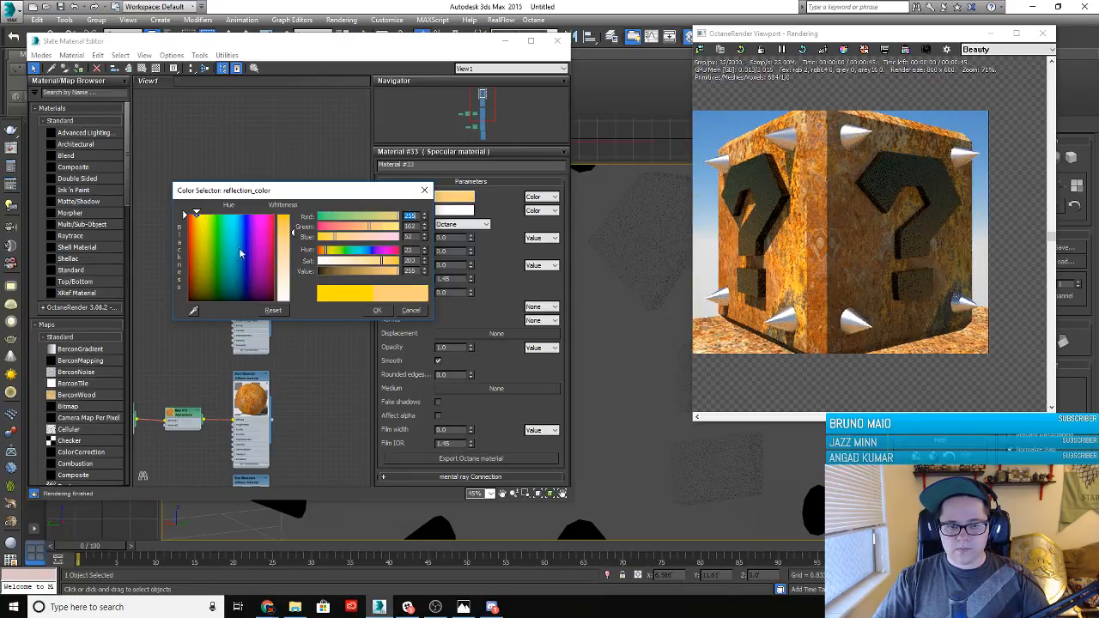
{"action": "mouse_move", "coordinate": [241, 253]}
{"action": "left_mouse_down"}
{"action": "mouse_move", "coordinate": [194, 241]}
{"action": "mouse_move", "coordinate": [197, 273]}
{"action": "mouse_move", "coordinate": [193, 228]}
{"action": "left_mouse_up"}
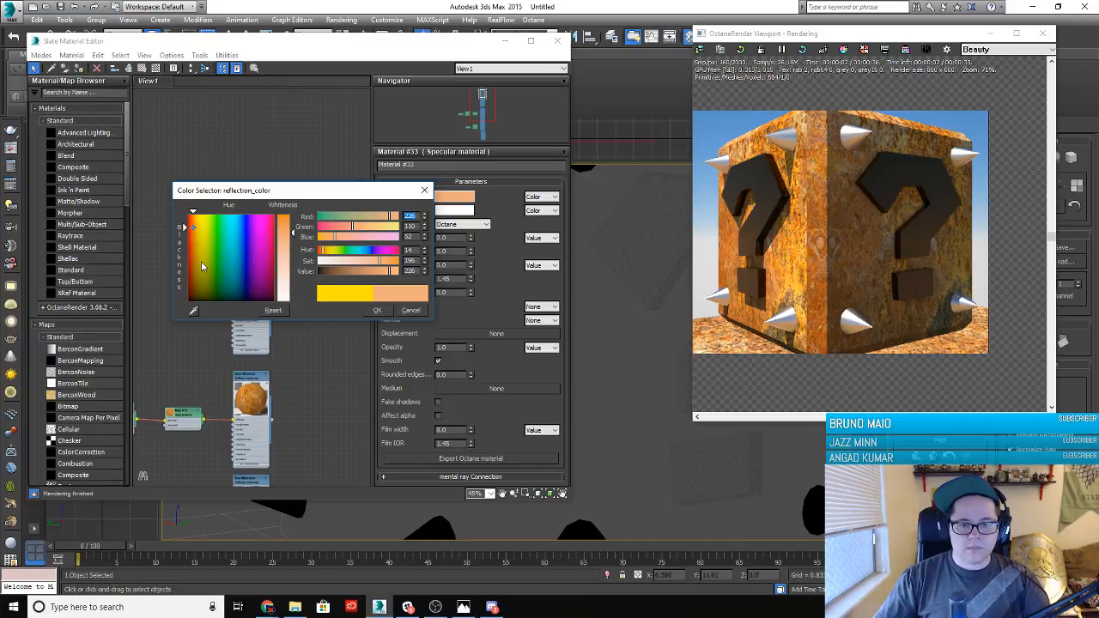
{"action": "left_click", "coordinate": [193, 263]}
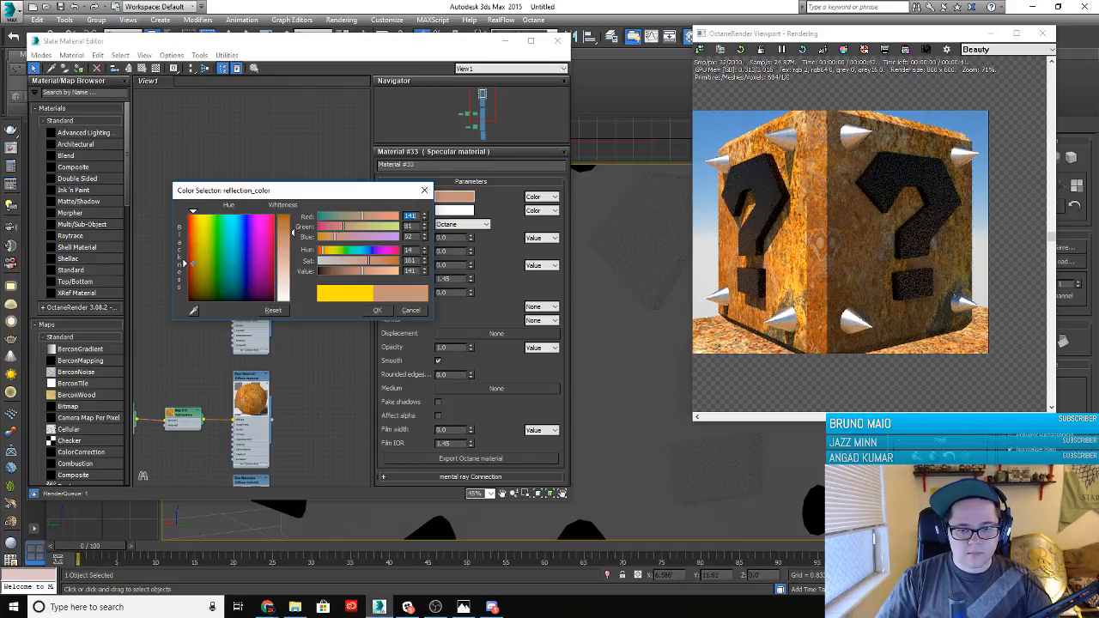
{"action": "left_click_drag", "start_coordinate": [192, 262], "coordinate": [194, 262]}
{"action": "left_click", "coordinate": [328, 252]}
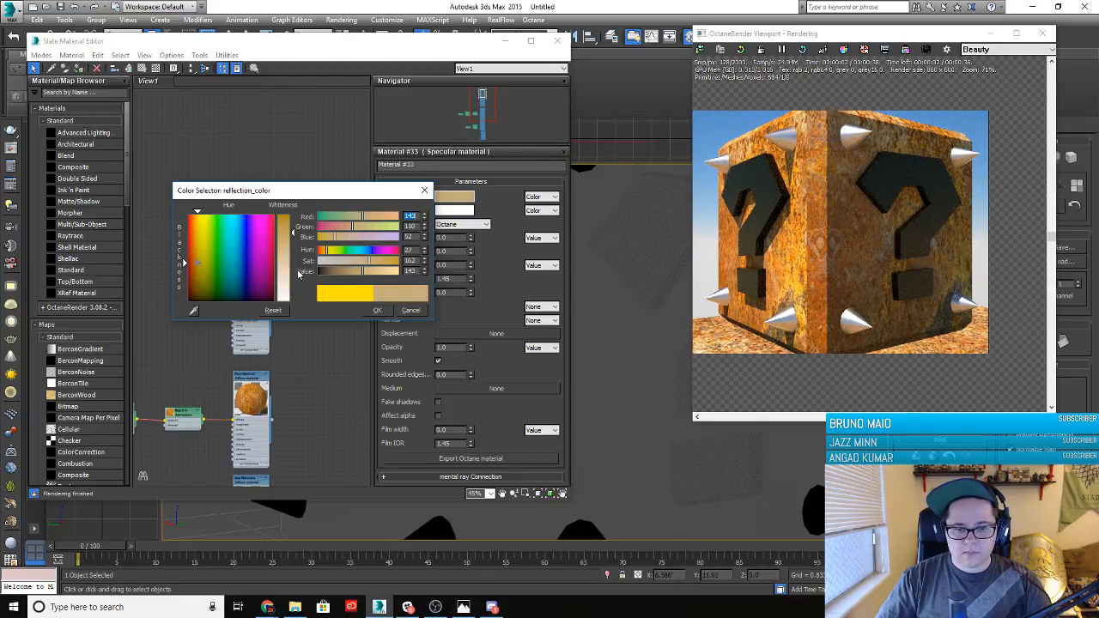
{"action": "left_click_drag", "start_coordinate": [198, 262], "coordinate": [192, 217]}
{"action": "left_click", "coordinate": [397, 262]}
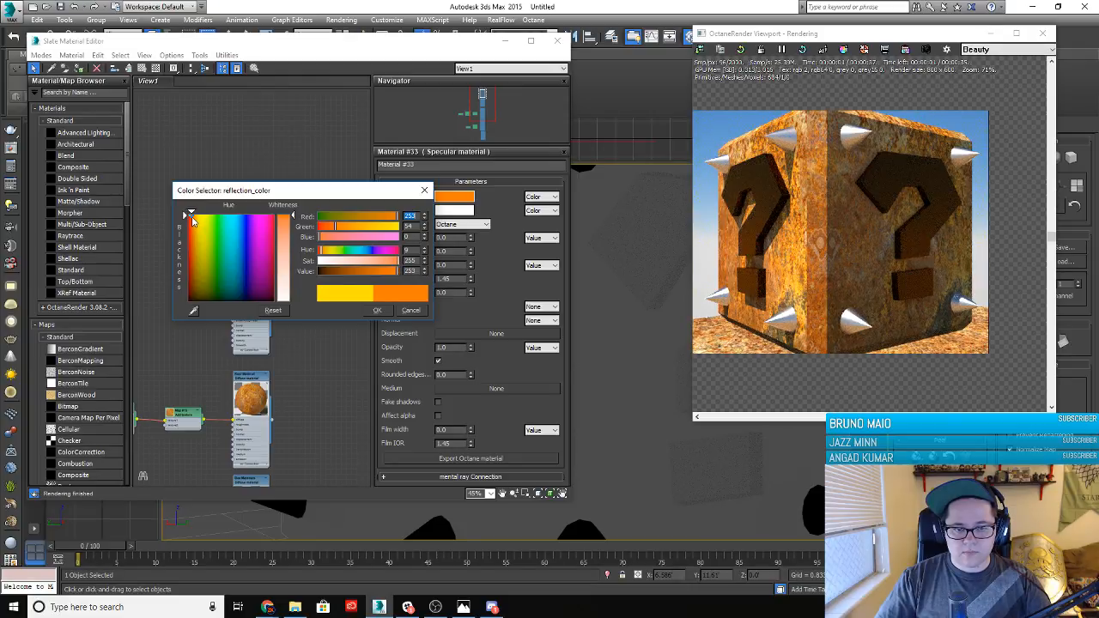
{"action": "left_click_drag", "start_coordinate": [192, 218], "coordinate": [197, 213]}
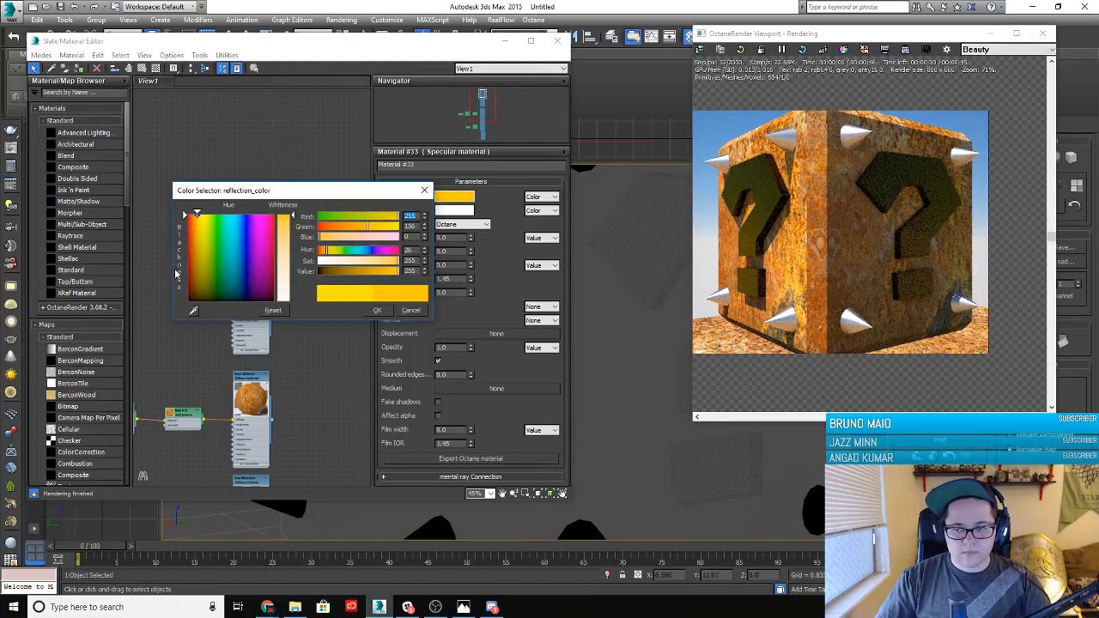
{"action": "left_click", "coordinate": [374, 310]}
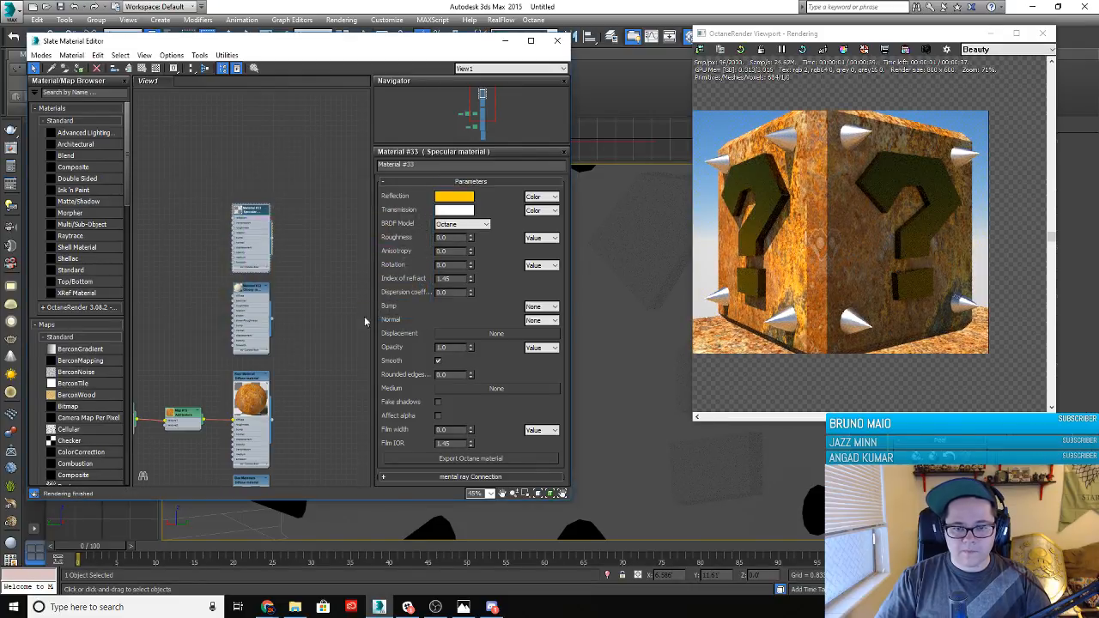
{"action": "left_click", "coordinate": [454, 211]}
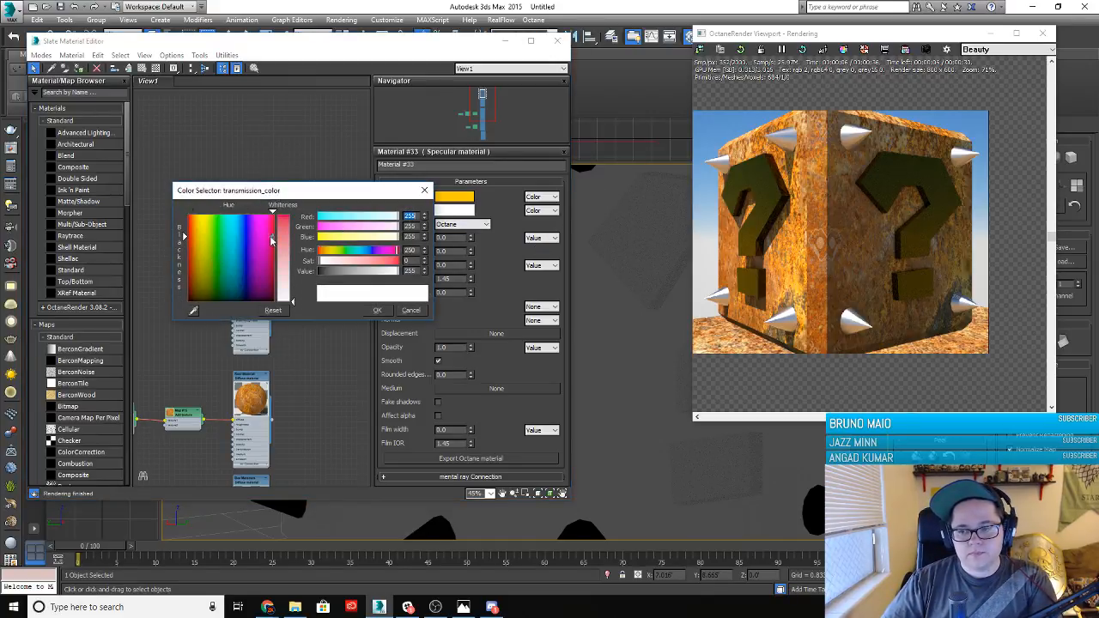
{"action": "mouse_move", "coordinate": [250, 237]}
{"action": "left_mouse_down"}
{"action": "mouse_move", "coordinate": [189, 215]}
{"action": "mouse_move", "coordinate": [205, 214]}
{"action": "left_mouse_up"}
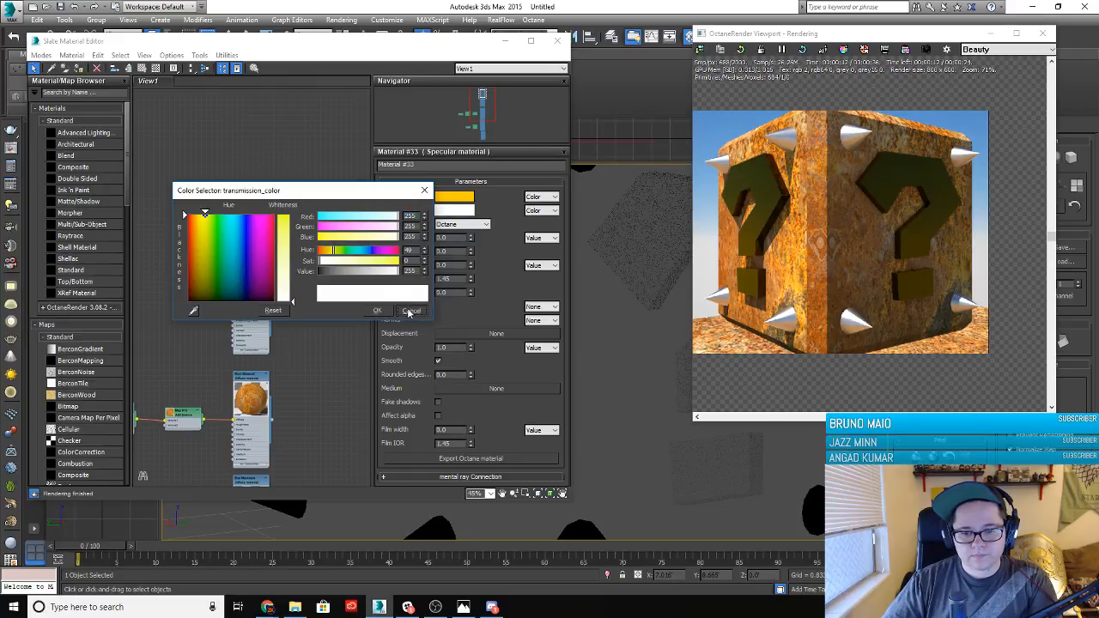
{"action": "left_click", "coordinate": [410, 310]}
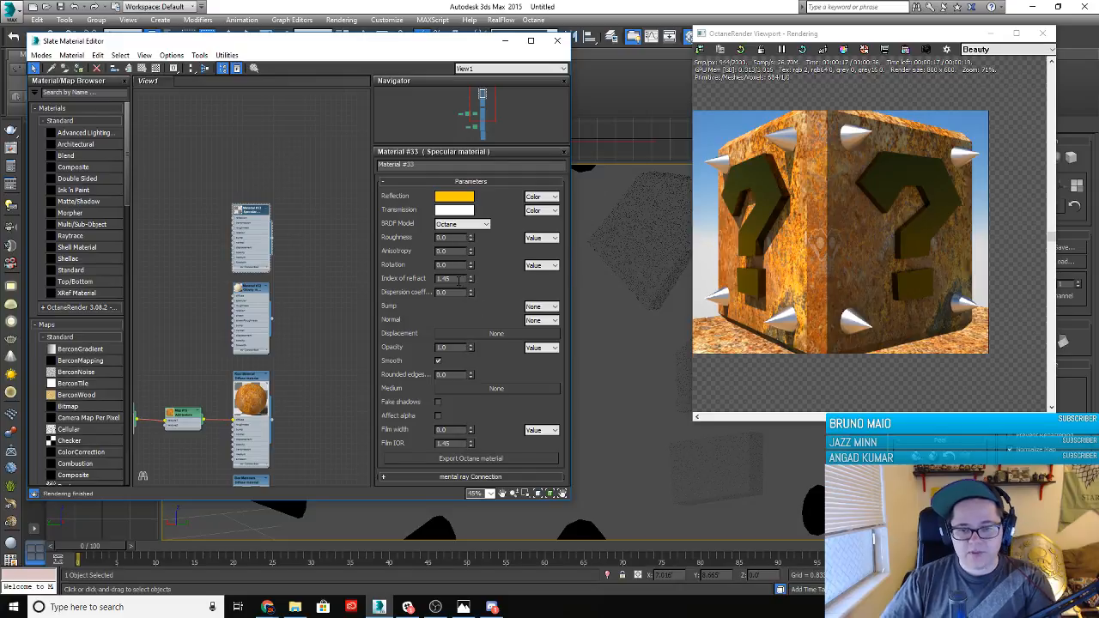
Try an index of refraction of 2 on the specular material and raise it to 3
{"action": "left_click_drag", "start_coordinate": [457, 279], "coordinate": [346, 270]}
{"action": "type", "text": "2"}
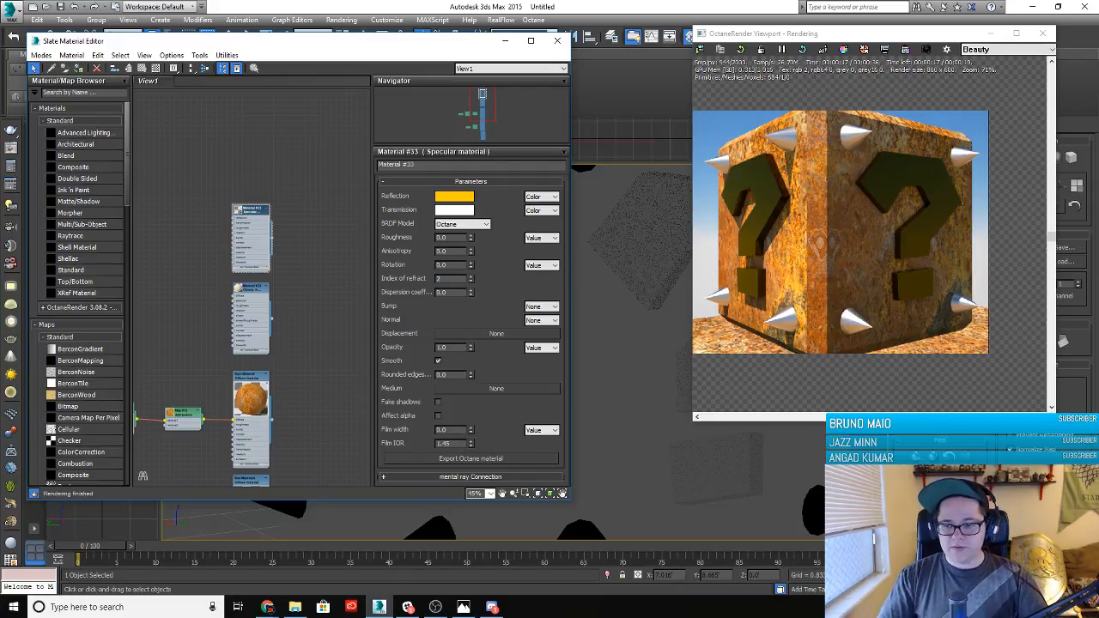
{"action": "key", "text": "Return"}
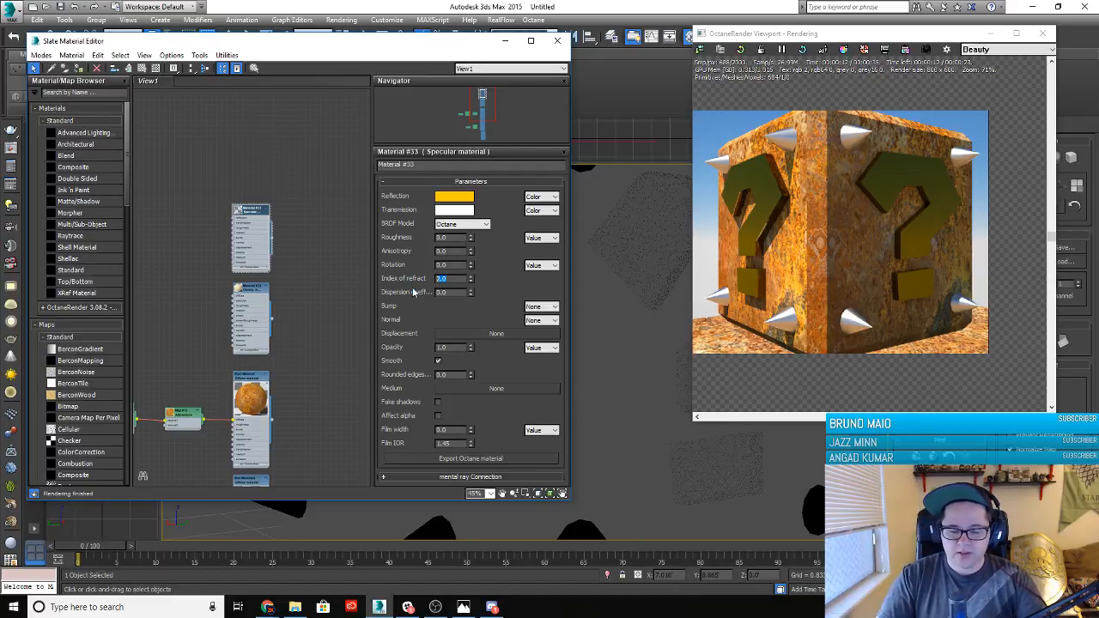
{"action": "type", "text": "3"}
{"action": "key", "text": "Return"}
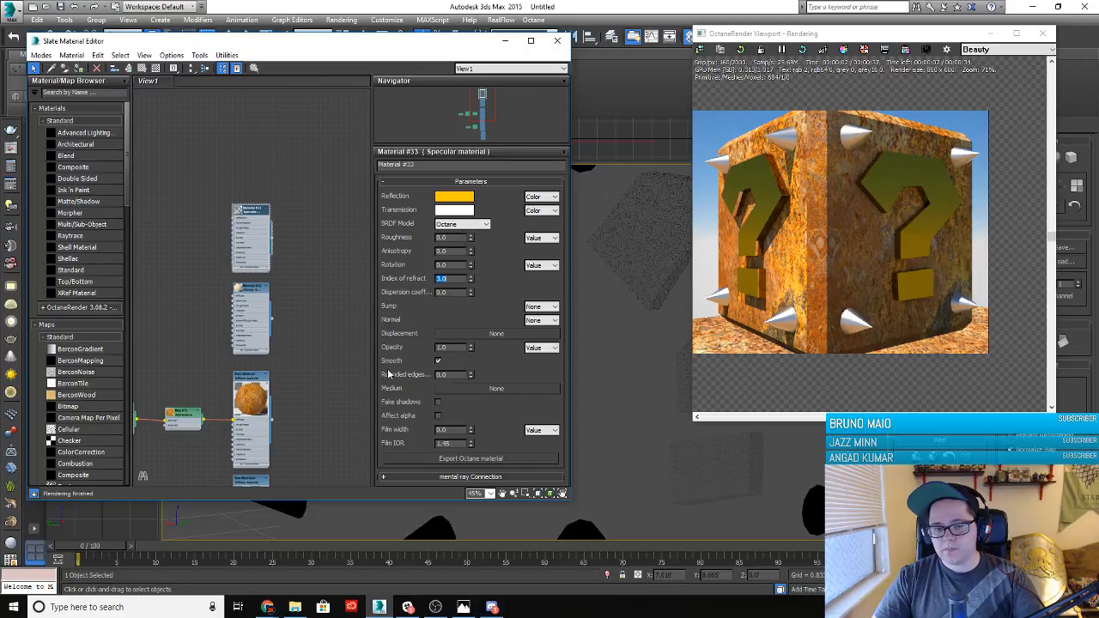
Try a white reflection color on the specular material, return it to golden yellow, RGB 255, 156, 0, and confirm it
{"action": "left_click", "coordinate": [454, 197]}
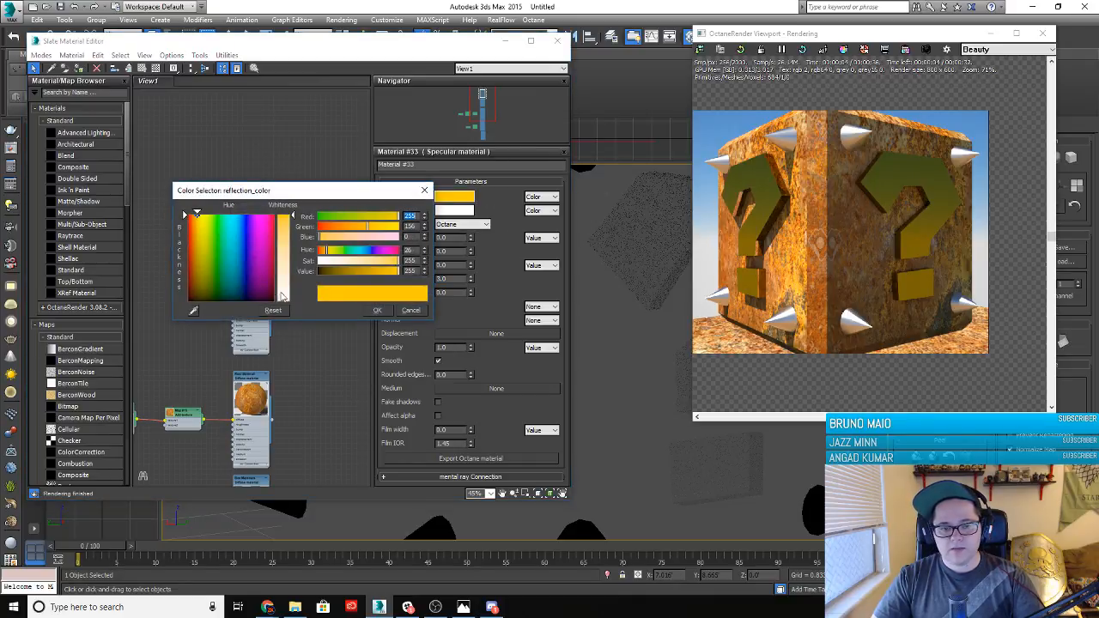
{"action": "left_click_drag", "start_coordinate": [281, 297], "coordinate": [275, 317]}
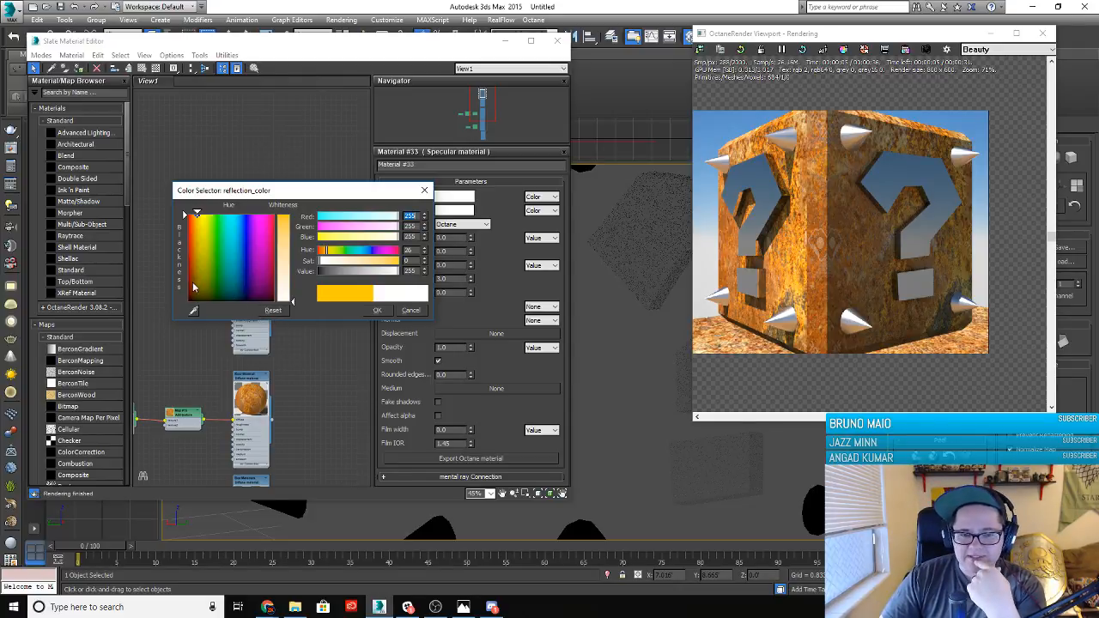
{"action": "left_click_drag", "start_coordinate": [292, 300], "coordinate": [267, 319]}
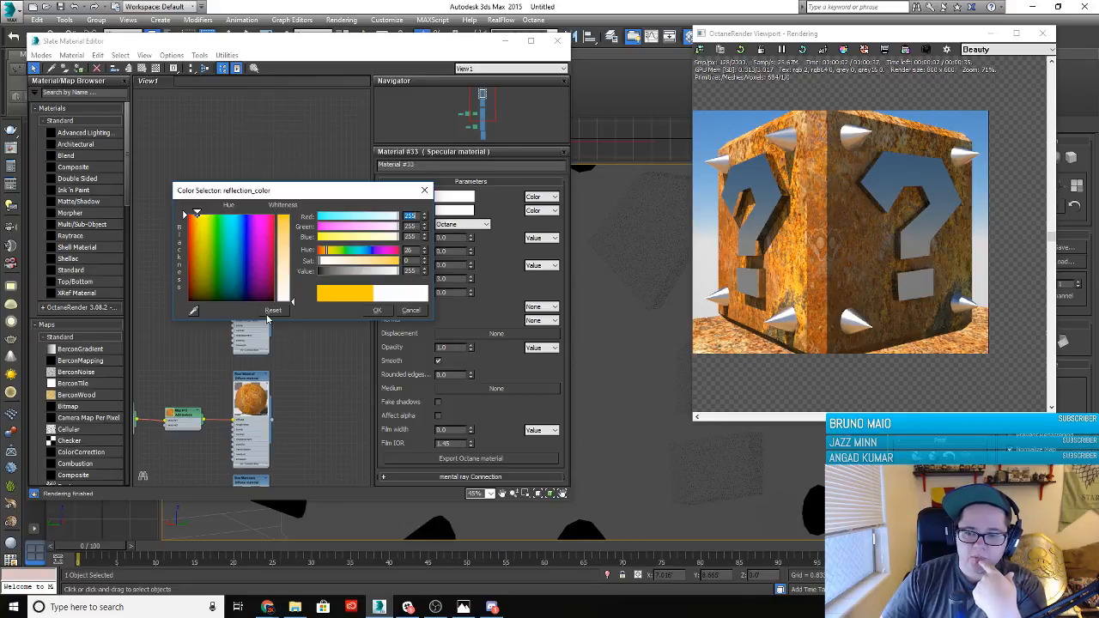
{"action": "left_click", "coordinate": [280, 220]}
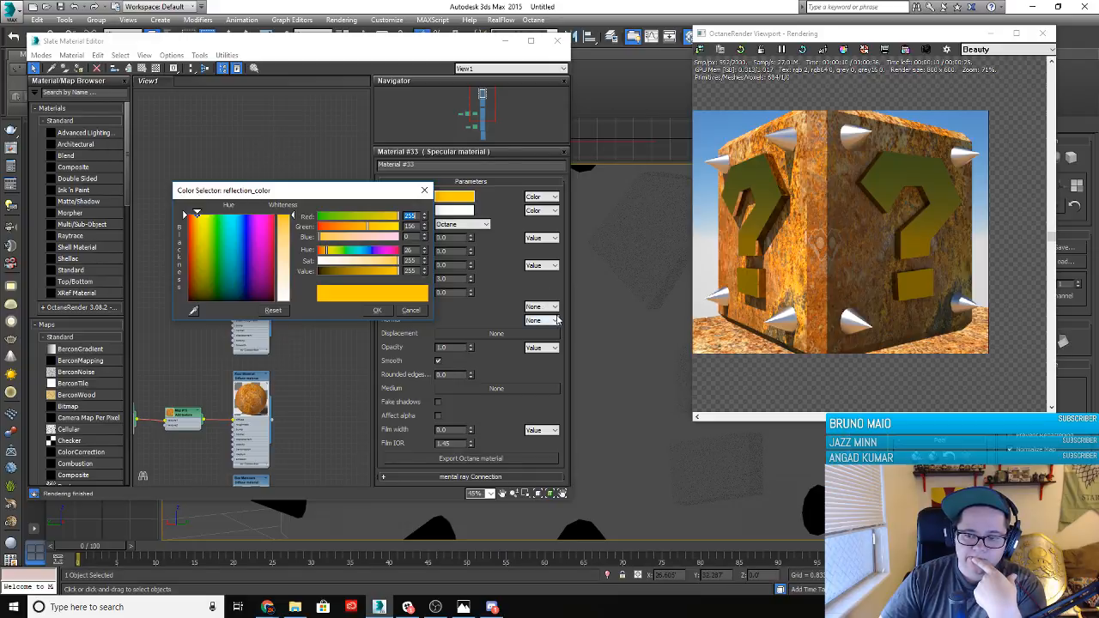
{"action": "left_click", "coordinate": [376, 312]}
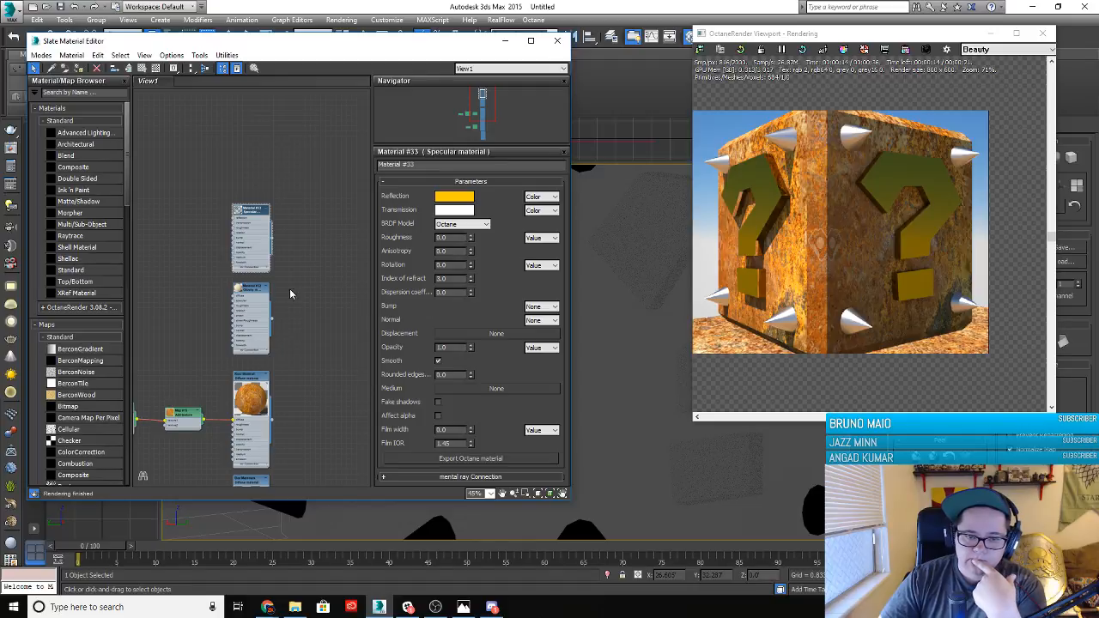
Delete the unused material node below the specular material and move the specular material down into the freed space
{"action": "key", "text": "Delete"}
{"action": "left_click_drag", "start_coordinate": [177, 146], "coordinate": [325, 316]}
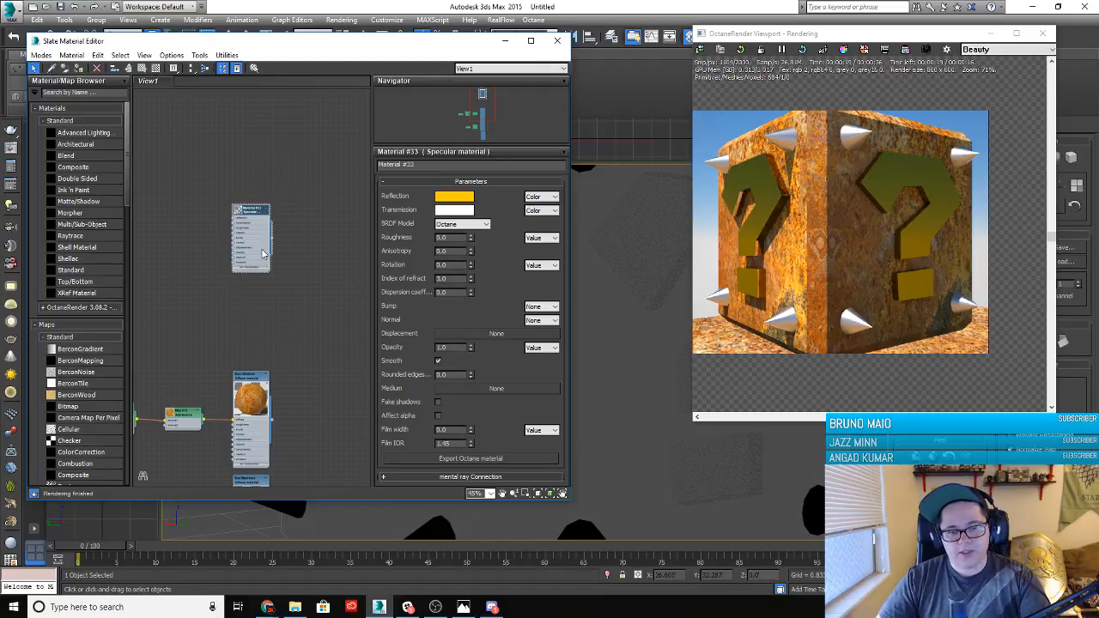
{"action": "left_click_drag", "start_coordinate": [264, 253], "coordinate": [263, 347]}
{"action": "left_click", "coordinate": [203, 341]}
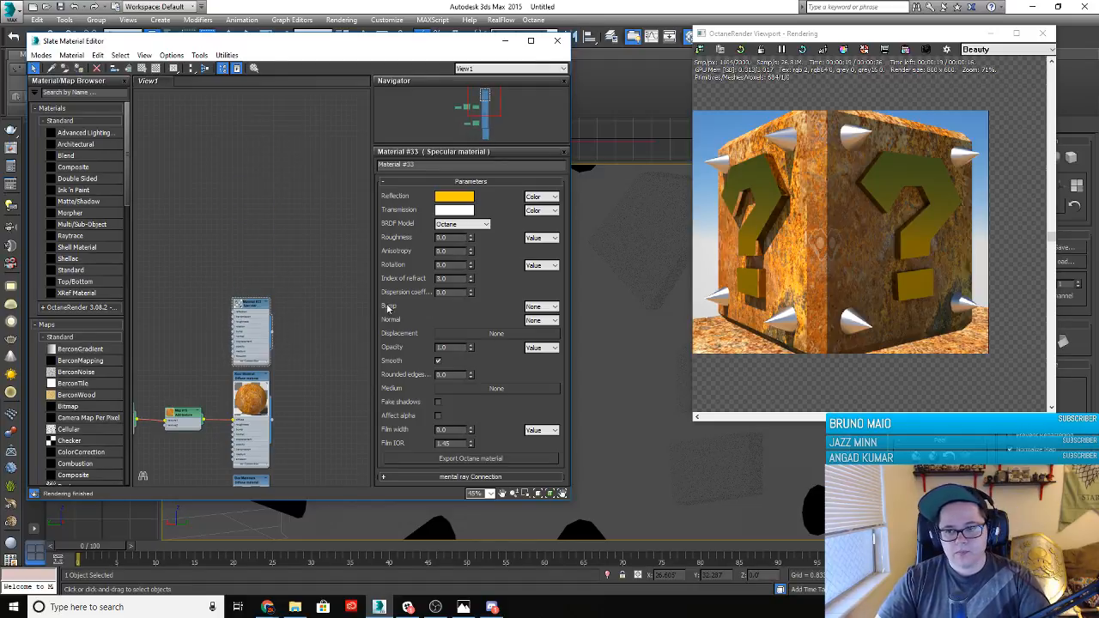
Examine how the yellow reflections on the question marks look in the render from closer and farther viewing distances
{"action": "middle_click_drag", "start_coordinate": [611, 401], "coordinate": [637, 376]}
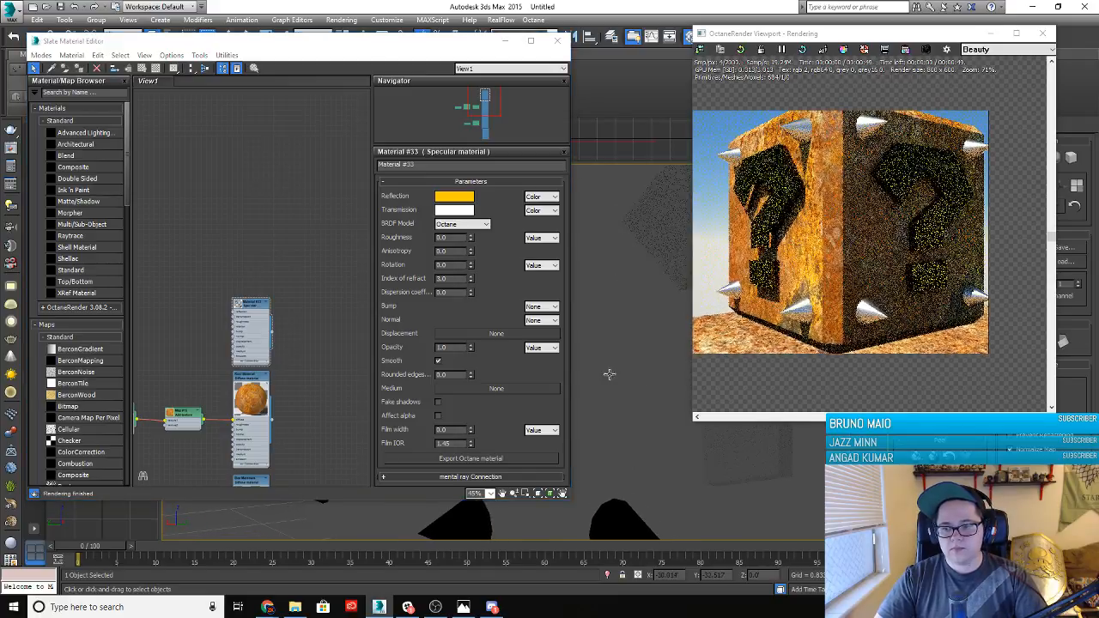
{"action": "scroll", "coordinate": [608, 373], "scroll_direction": "down", "scroll_amount": 4}
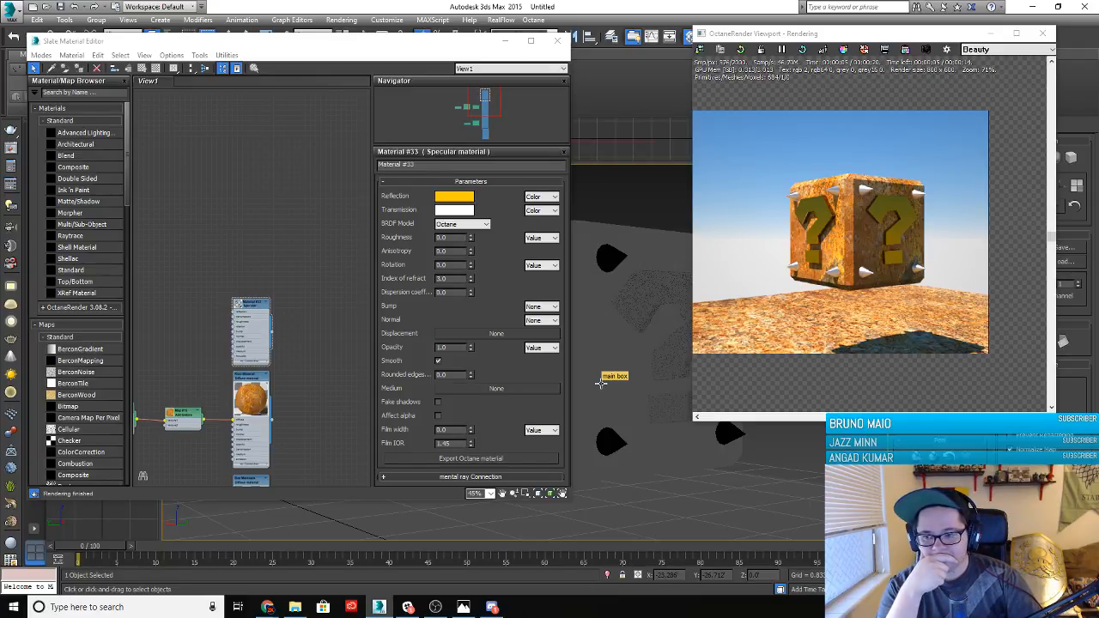
{"action": "scroll", "coordinate": [653, 374], "scroll_direction": "down", "scroll_amount": 3}
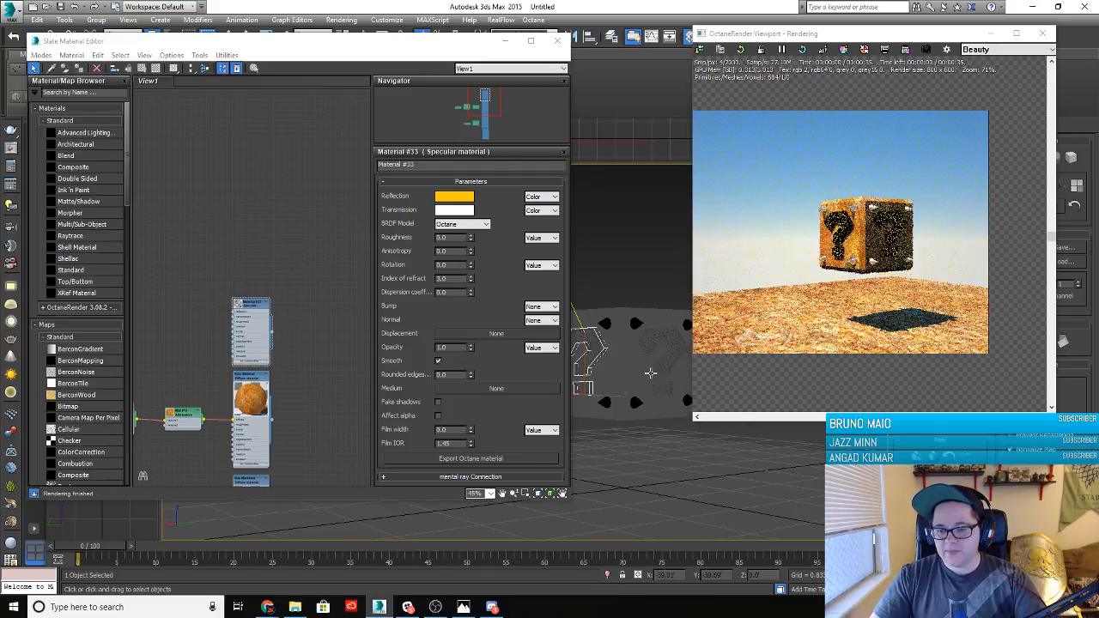
{"action": "scroll", "coordinate": [635, 331], "scroll_direction": "down", "scroll_amount": 2}
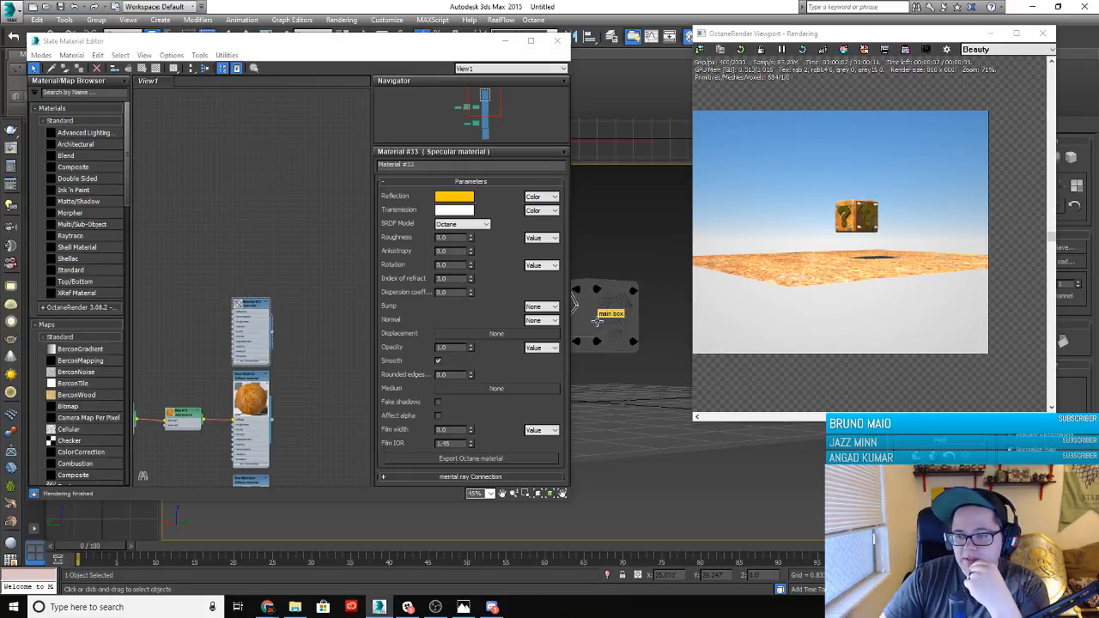
{"action": "scroll", "coordinate": [815, 206], "scroll_direction": "up", "scroll_amount": 2}
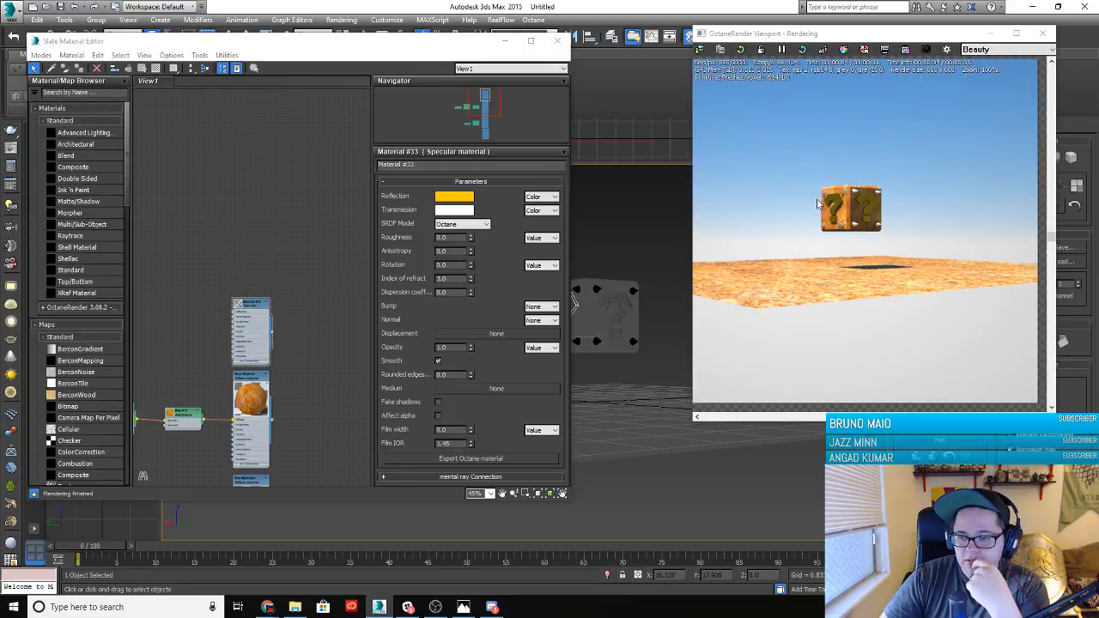
{"action": "scroll", "coordinate": [773, 234], "scroll_direction": "down", "scroll_amount": 2}
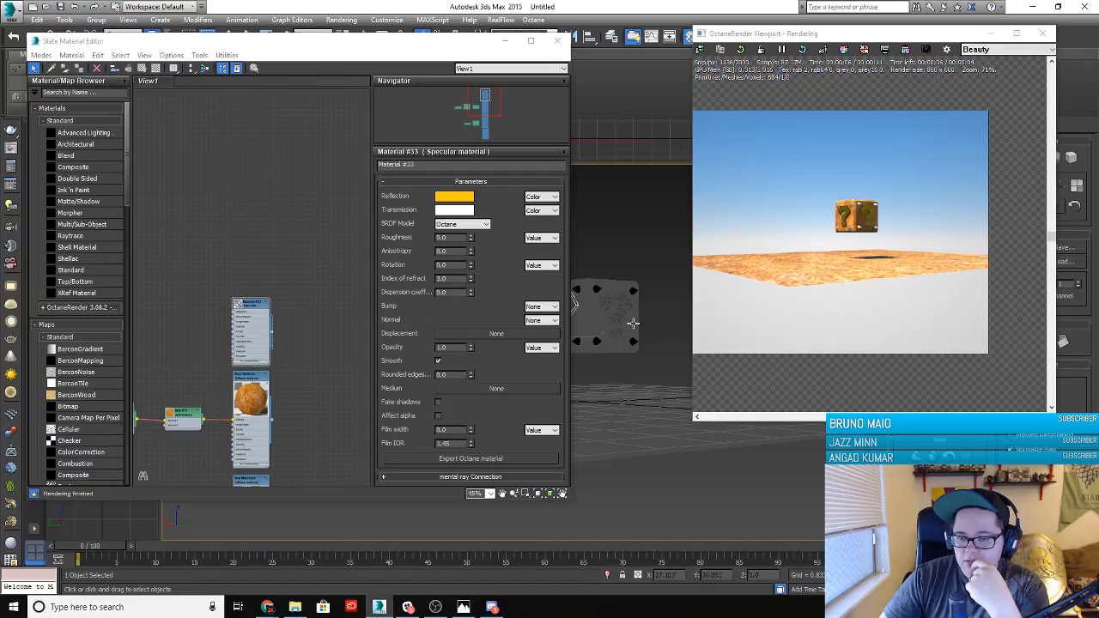
{"action": "scroll", "coordinate": [635, 318], "scroll_direction": "up", "scroll_amount": 3}
{"action": "middle_click_drag", "start_coordinate": [682, 316], "coordinate": [688, 315]}
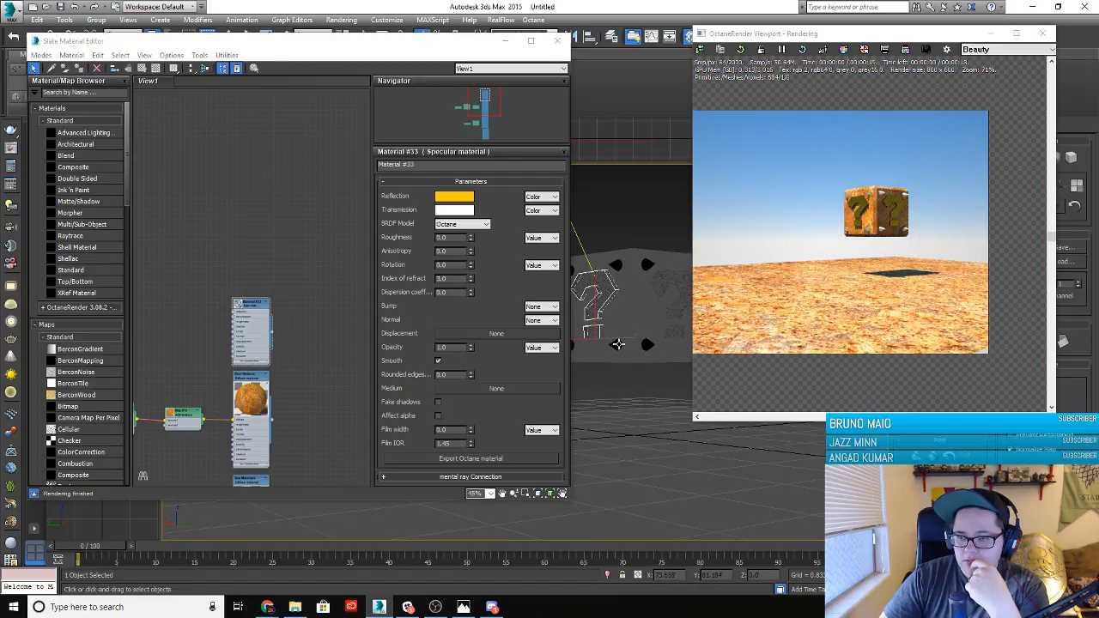
{"action": "scroll", "coordinate": [624, 315], "scroll_direction": "down", "scroll_amount": 2}
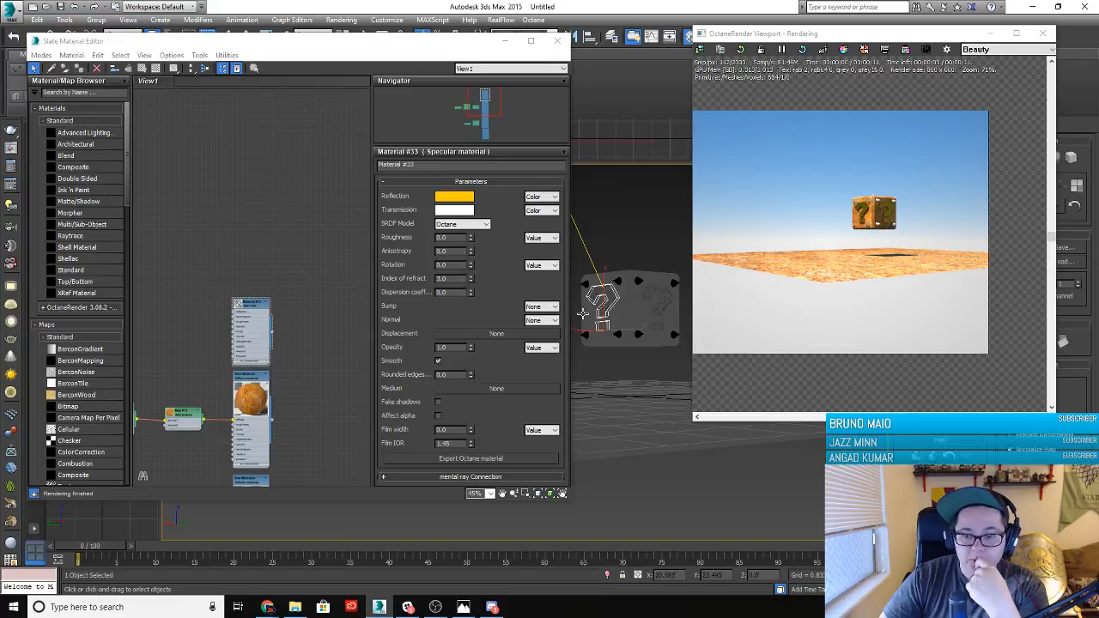
Set the specular material's reflection color to pure white, RGB 255, 255, 255, and confirm it
{"action": "left_click", "coordinate": [245, 305]}
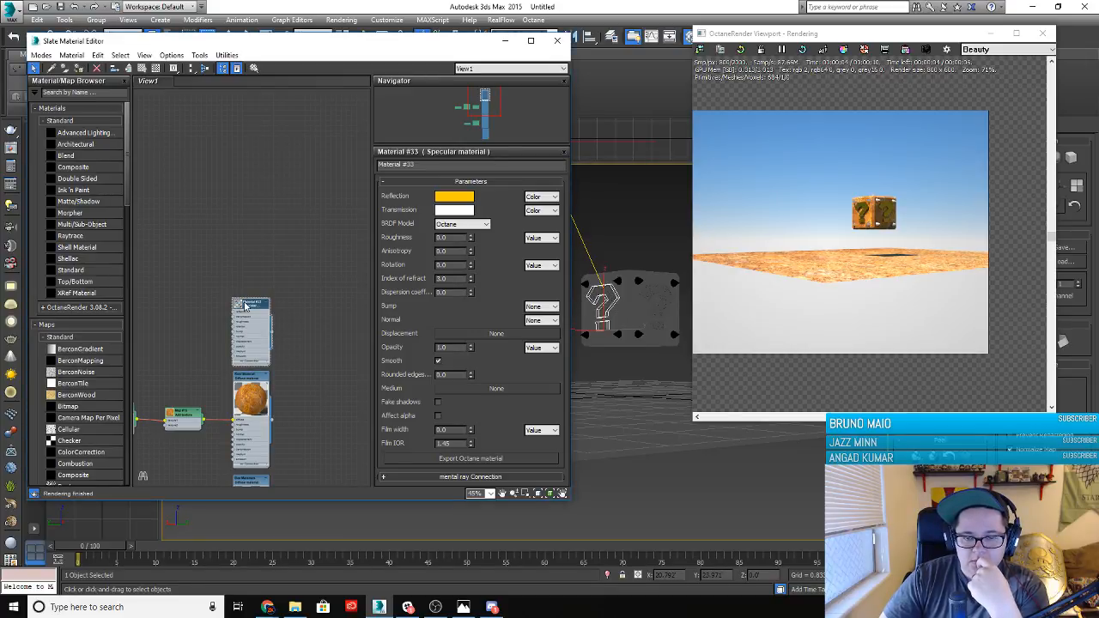
{"action": "left_click", "coordinate": [459, 198]}
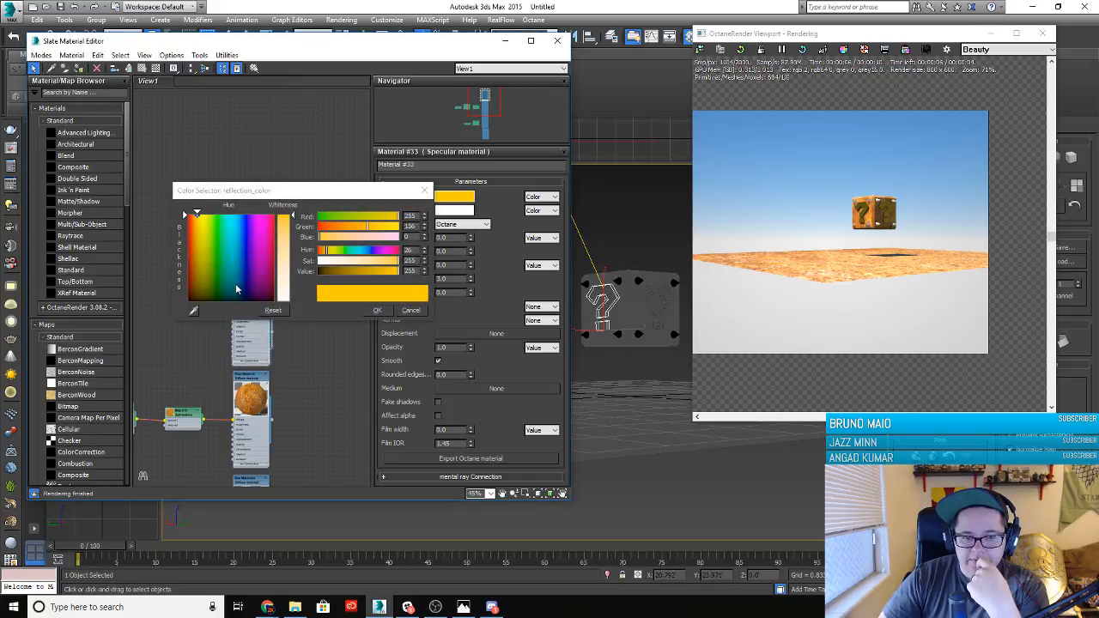
{"action": "left_click", "coordinate": [286, 300]}
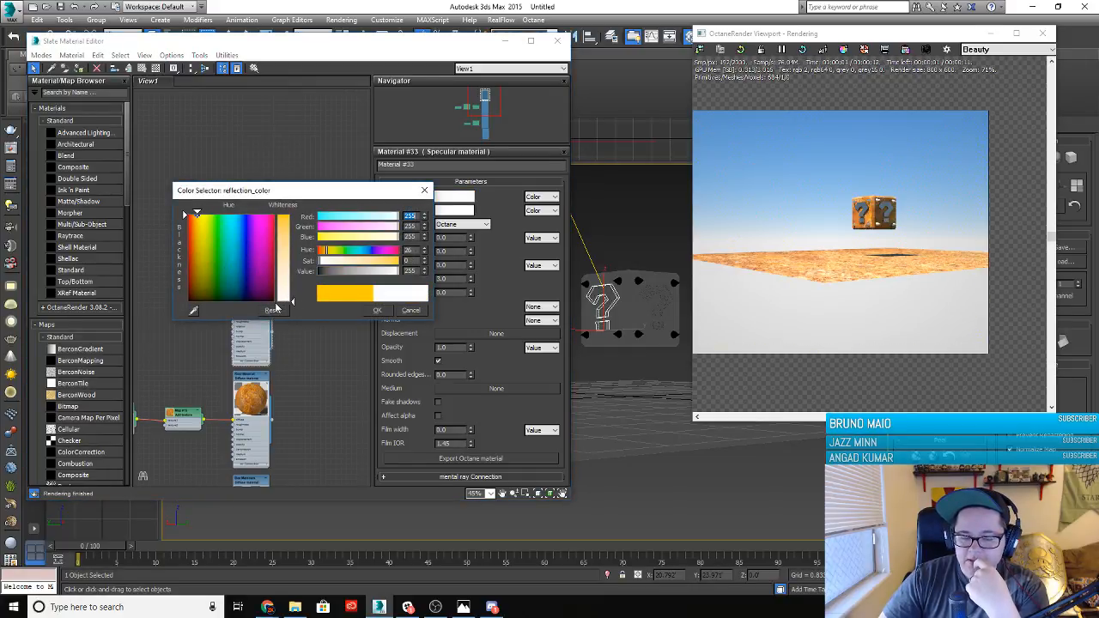
{"action": "left_click", "coordinate": [377, 311]}
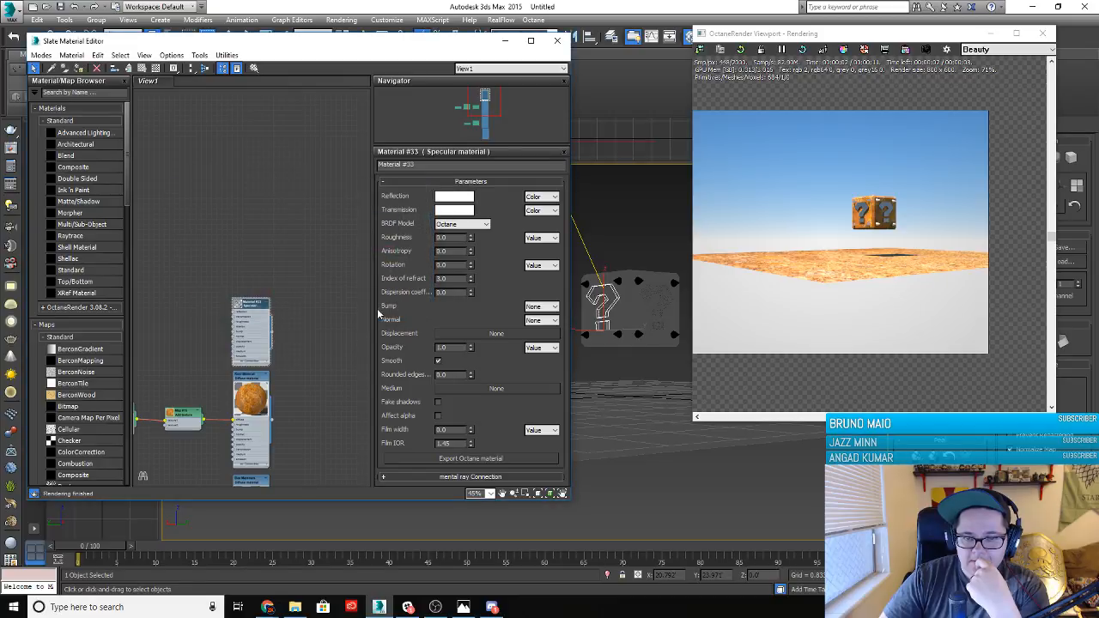
Add an Octane metallic material above the specular material, look through its parameters and delete it again
{"action": "right_click", "coordinate": [277, 252]}
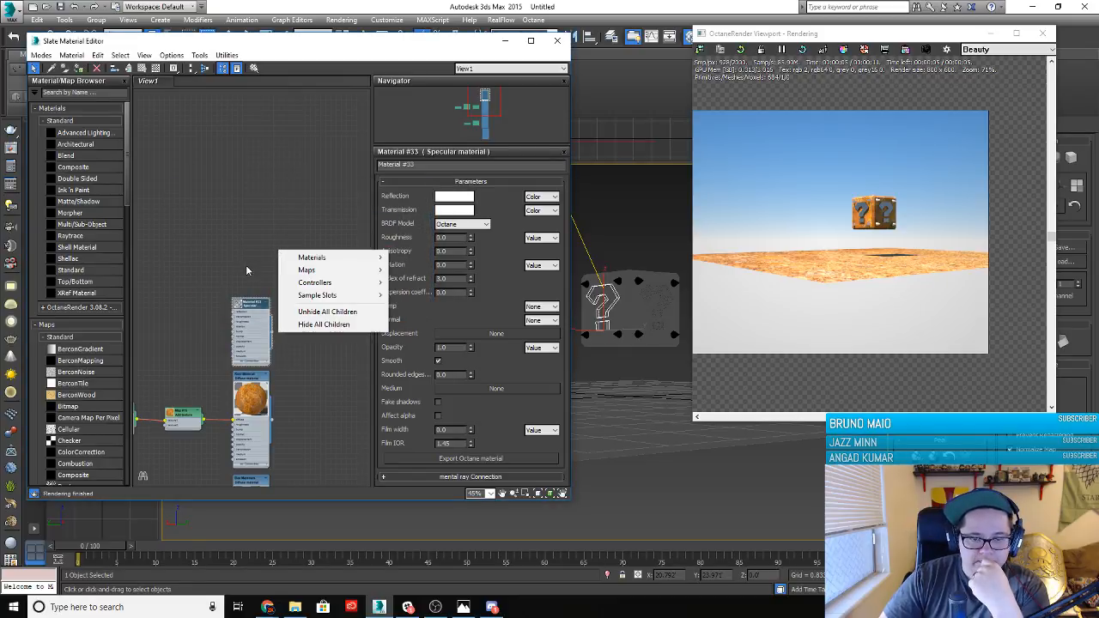
{"action": "mouse_move", "coordinate": [311, 258]}
{"action": "mouse_move", "coordinate": [445, 270]}
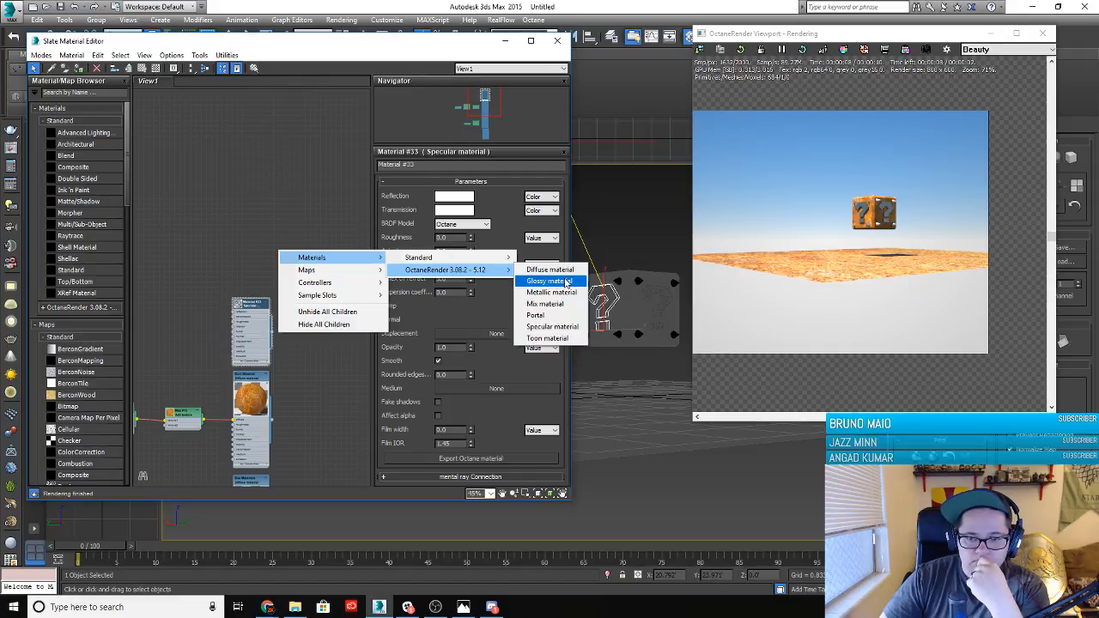
{"action": "left_click", "coordinate": [562, 282]}
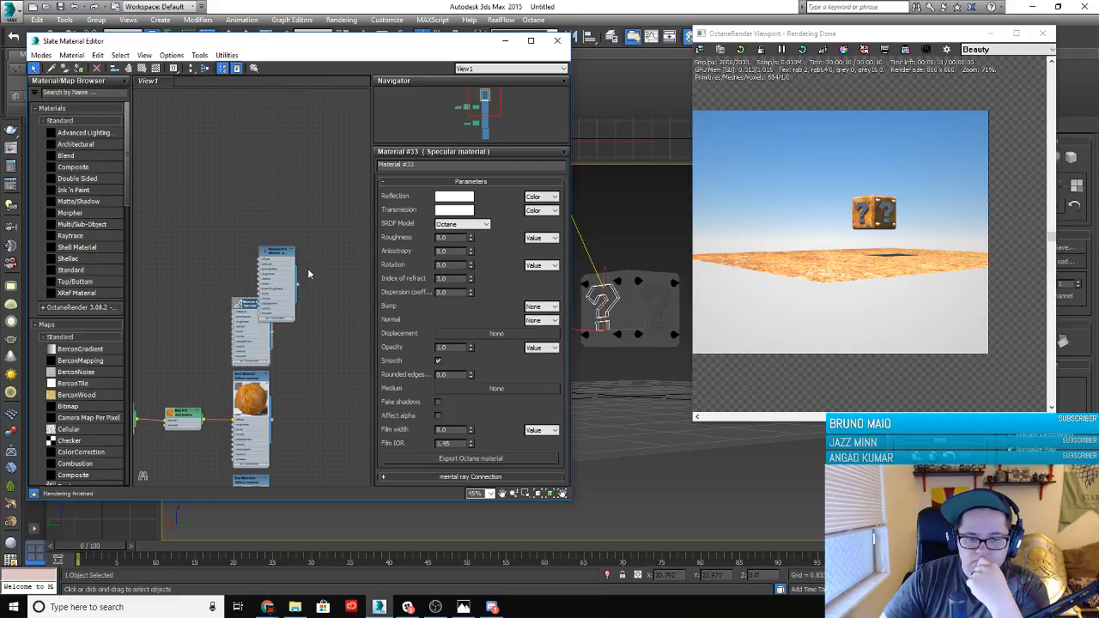
{"action": "left_click_drag", "start_coordinate": [280, 259], "coordinate": [254, 225]}
{"action": "double_click", "coordinate": [254, 222]}
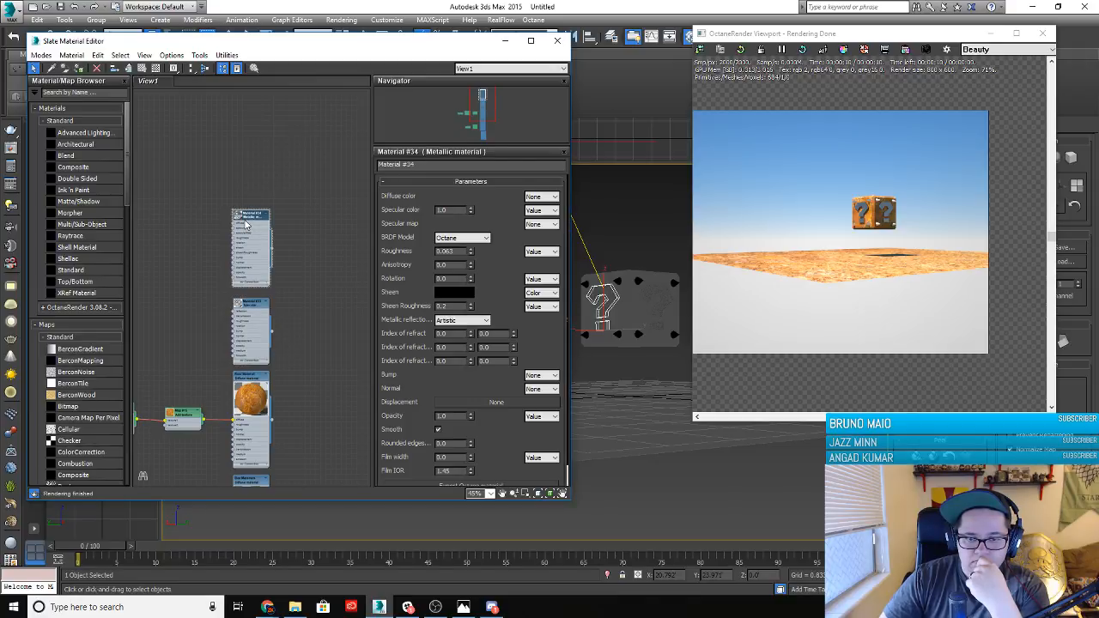
{"action": "scroll", "coordinate": [344, 258], "scroll_direction": "down", "scroll_amount": 4}
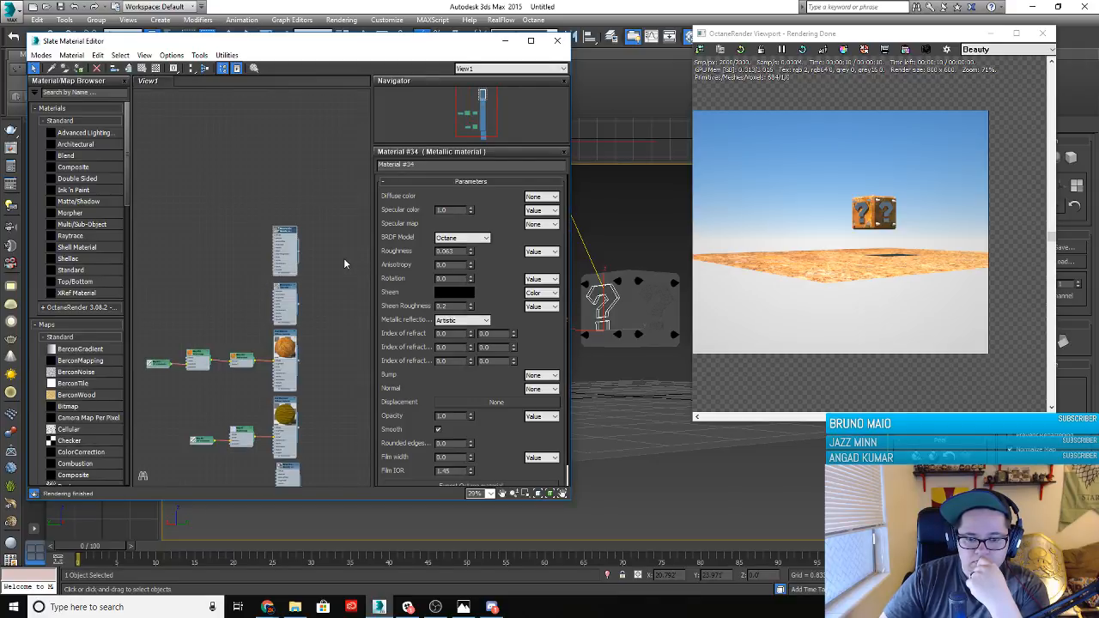
{"action": "scroll", "coordinate": [456, 300], "scroll_direction": "down", "scroll_amount": 1}
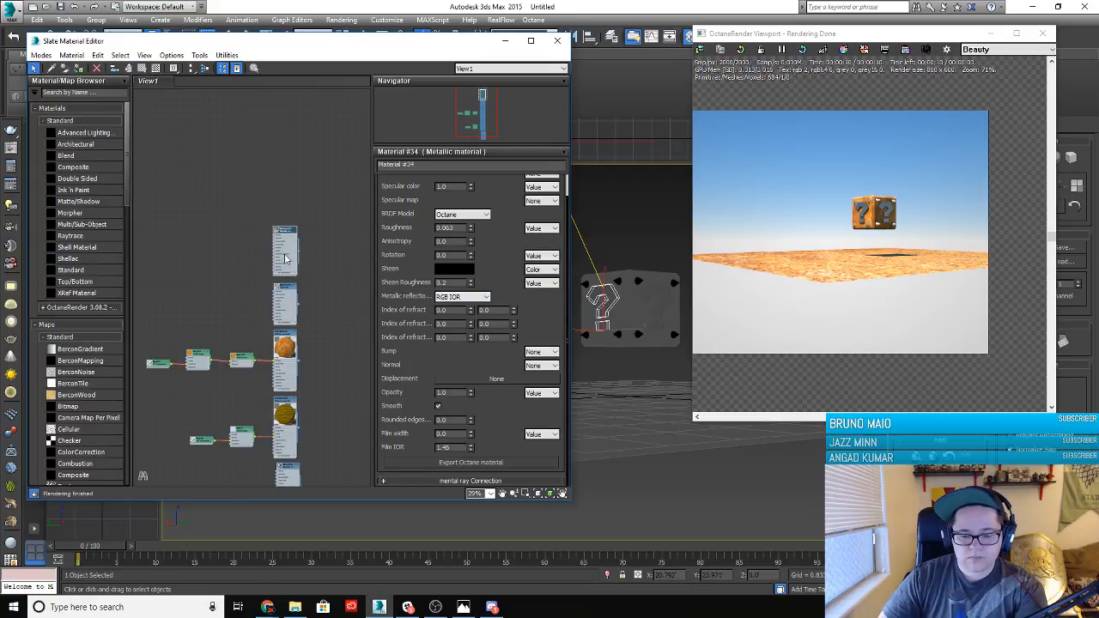
{"action": "key", "text": "Delete"}
Reopen the specular material's reflection color, try yellow and orange hues at full whiteness, and confirm the color as white
{"action": "left_click", "coordinate": [281, 292]}
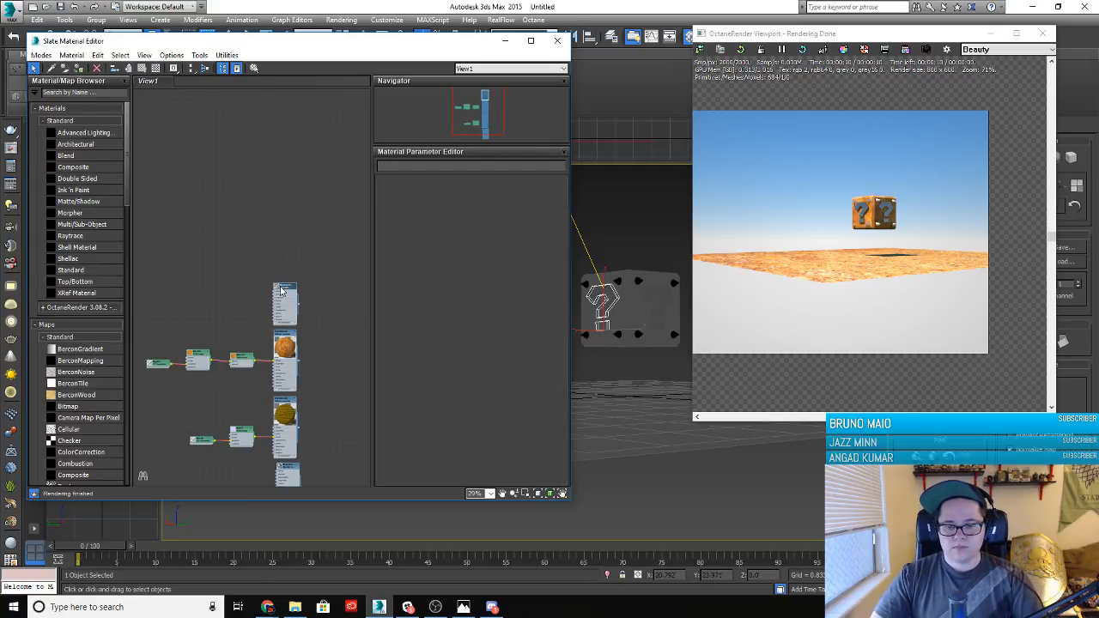
{"action": "double_click", "coordinate": [281, 292]}
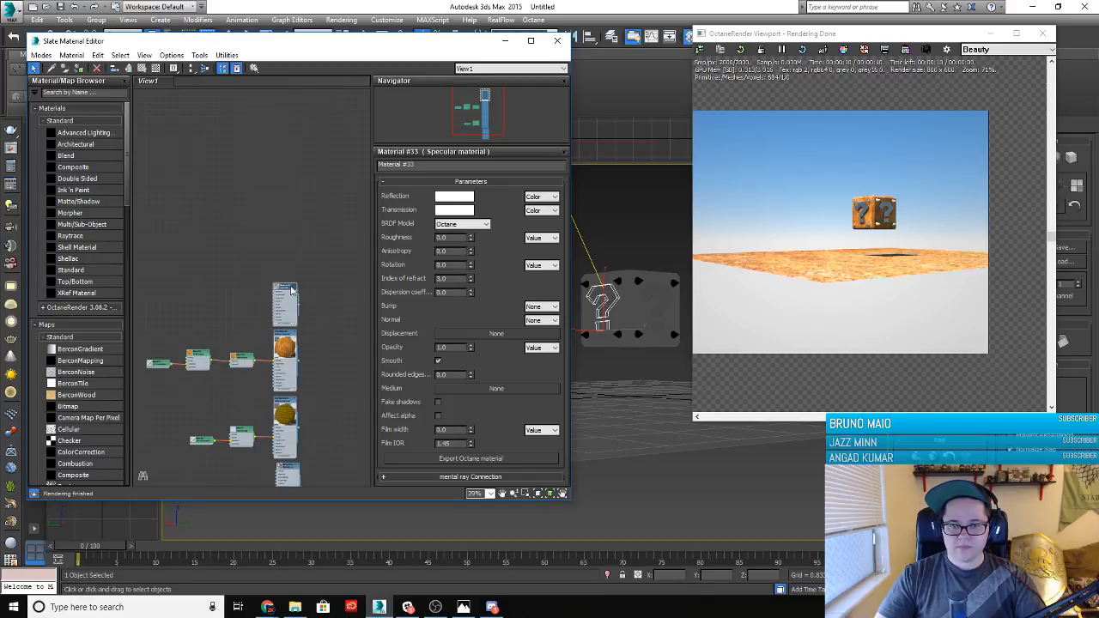
{"action": "left_click", "coordinate": [453, 197]}
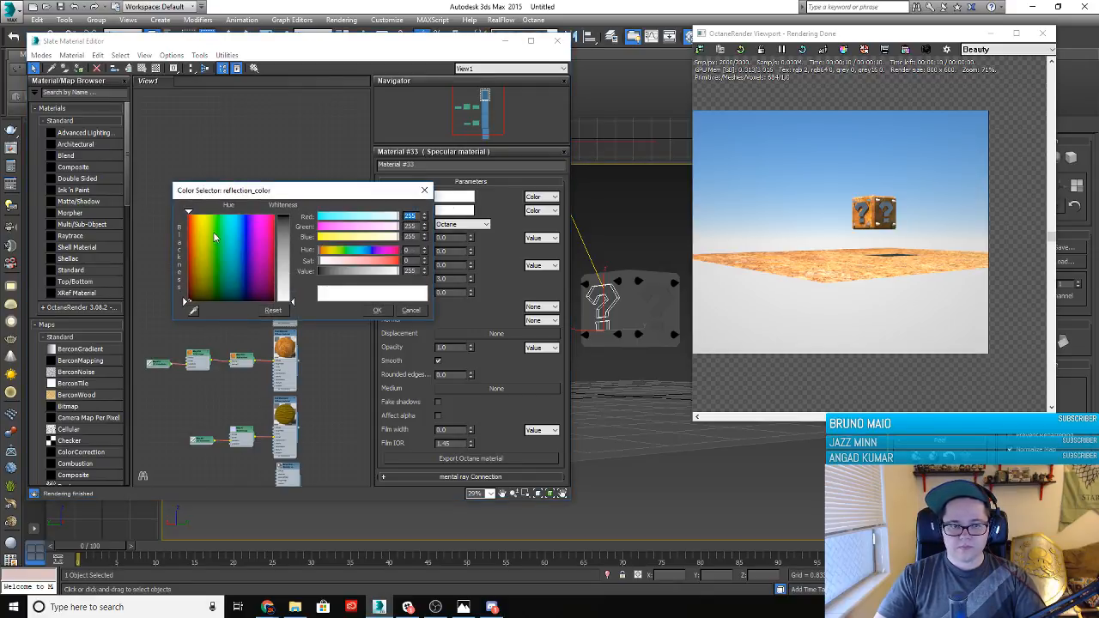
{"action": "left_click_drag", "start_coordinate": [204, 220], "coordinate": [201, 214]}
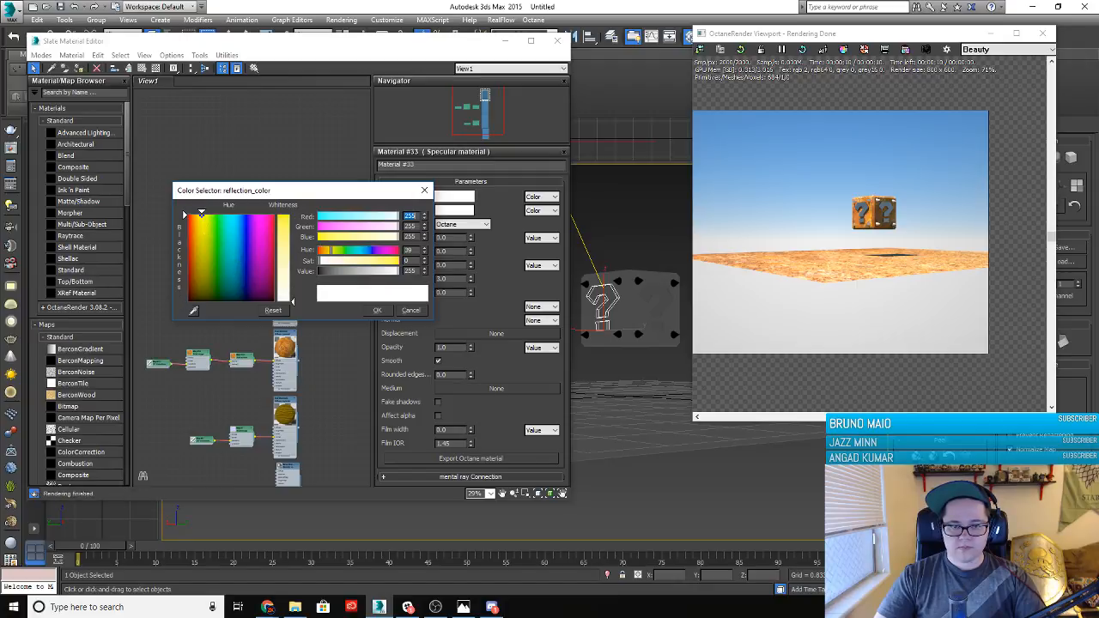
{"action": "mouse_move", "coordinate": [293, 301]}
{"action": "left_mouse_down"}
{"action": "mouse_move", "coordinate": [292, 214]}
{"action": "mouse_move", "coordinate": [290, 302]}
{"action": "left_mouse_up"}
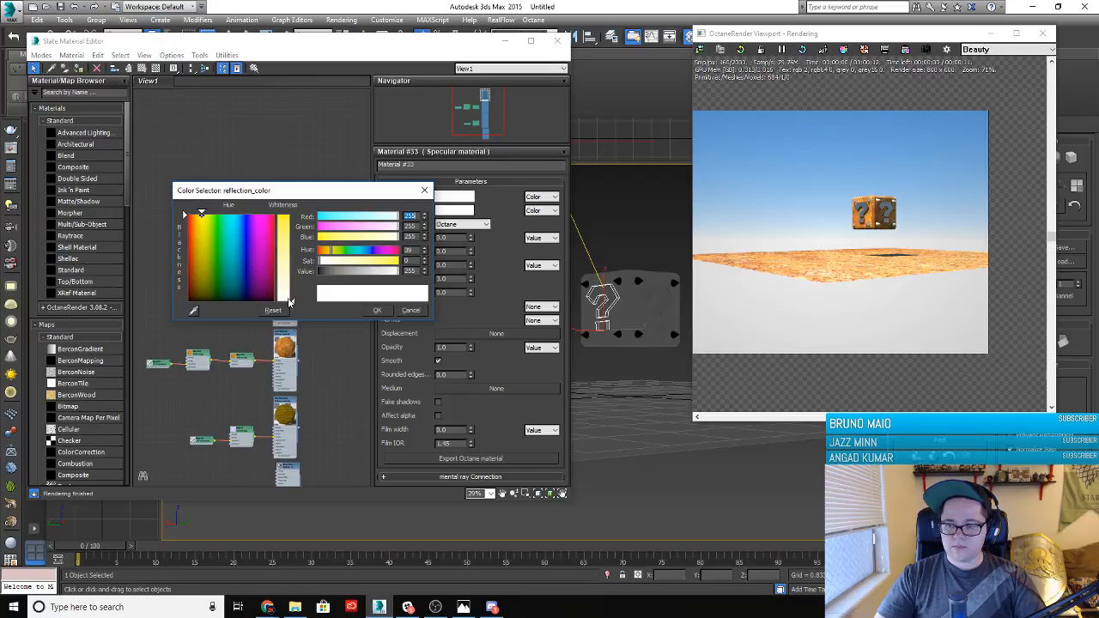
{"action": "left_click_drag", "start_coordinate": [194, 220], "coordinate": [198, 227]}
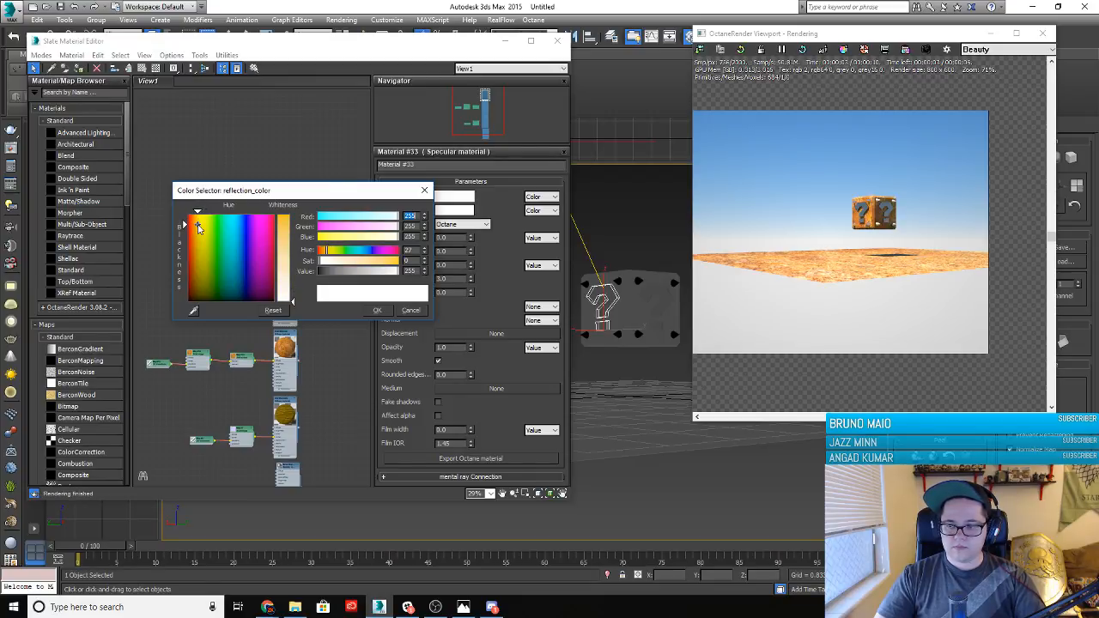
{"action": "left_click", "coordinate": [380, 311]}
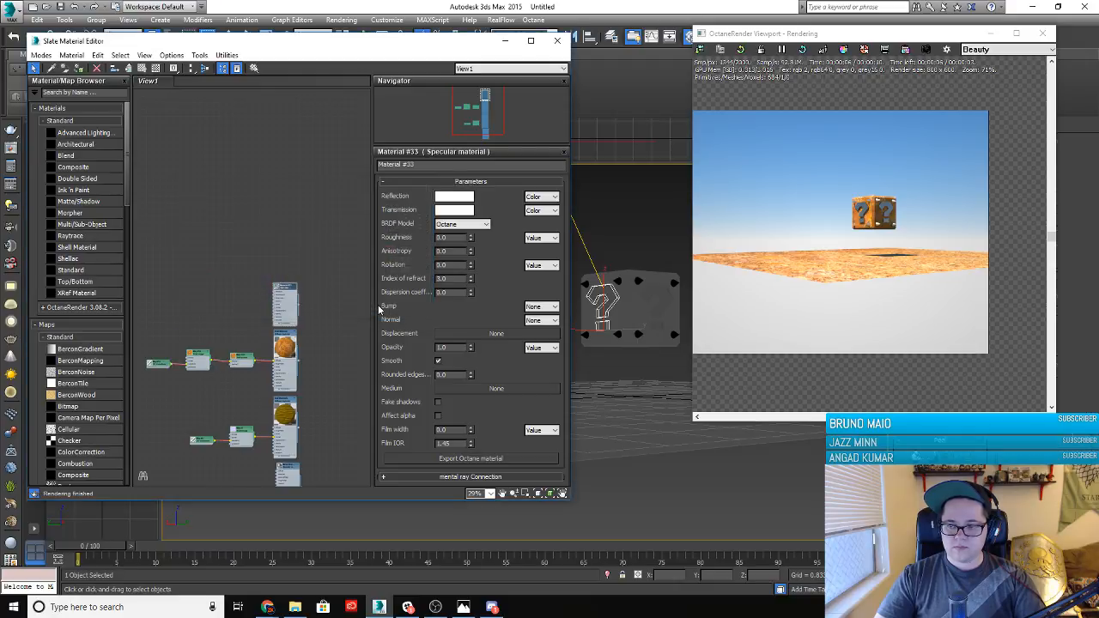
Close the material editor and move the sun light down to near the horizon so it lights the block at a low angle
{"action": "left_click", "coordinate": [558, 40]}
{"action": "left_click", "coordinate": [468, 252]}
{"action": "middle_click_drag", "start_coordinate": [518, 307], "coordinate": [436, 326]}
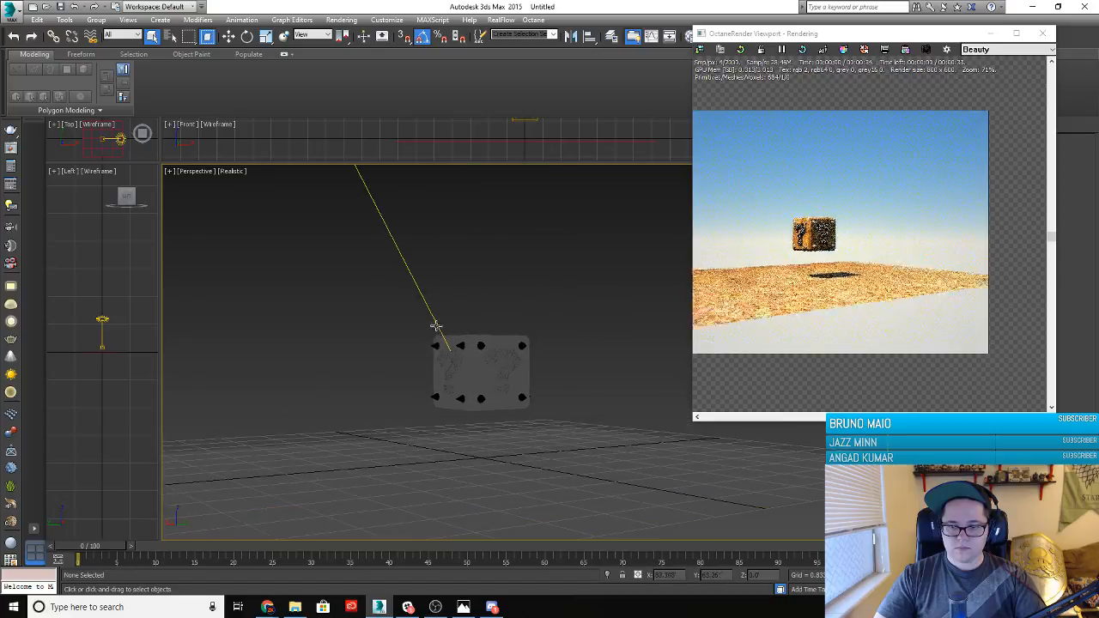
{"action": "scroll", "coordinate": [437, 327], "scroll_direction": "down", "scroll_amount": 4}
{"action": "scroll", "coordinate": [409, 300], "scroll_direction": "down", "scroll_amount": 2}
{"action": "middle_click_drag", "start_coordinate": [383, 263], "coordinate": [392, 304]}
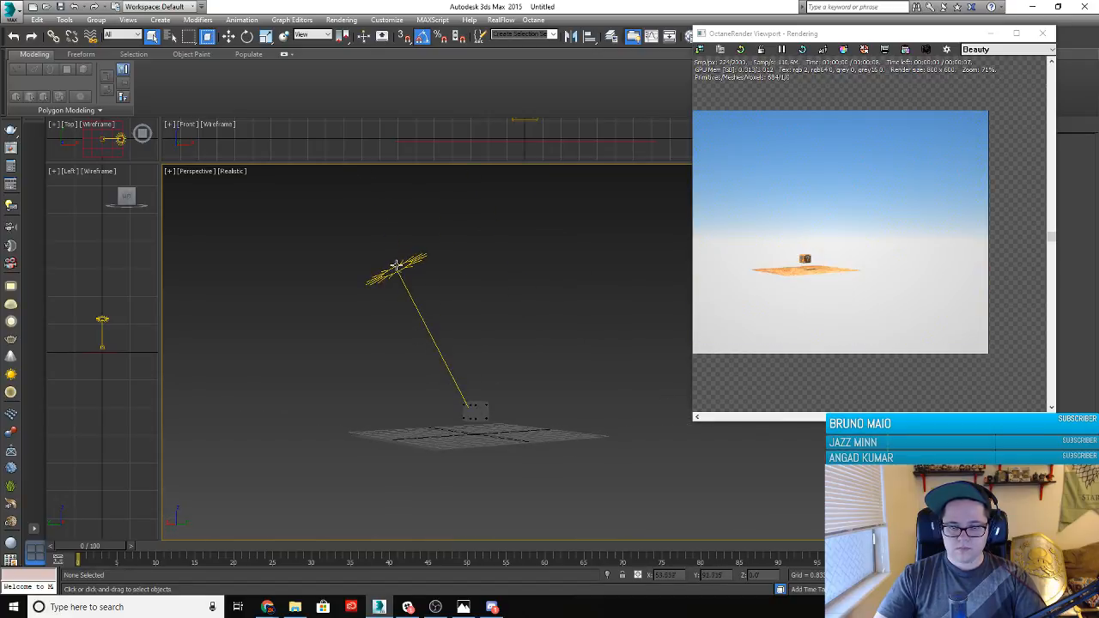
{"action": "left_click", "coordinate": [396, 264]}
{"action": "key", "text": "w"}
{"action": "left_click_drag", "start_coordinate": [396, 224], "coordinate": [367, 363]}
{"action": "scroll", "coordinate": [466, 418], "scroll_direction": "up", "scroll_amount": 5}
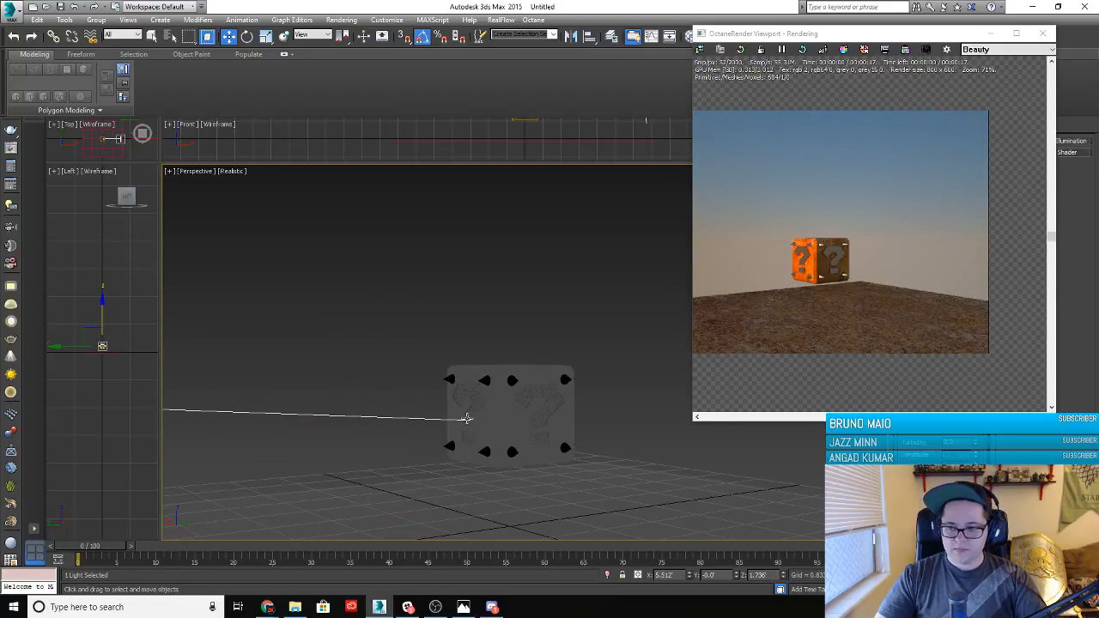
Move the sun light across to the other side of the block and higher, to X -1.958 and Z 3.942
{"action": "middle_click_drag", "start_coordinate": [466, 418], "coordinate": [535, 346]}
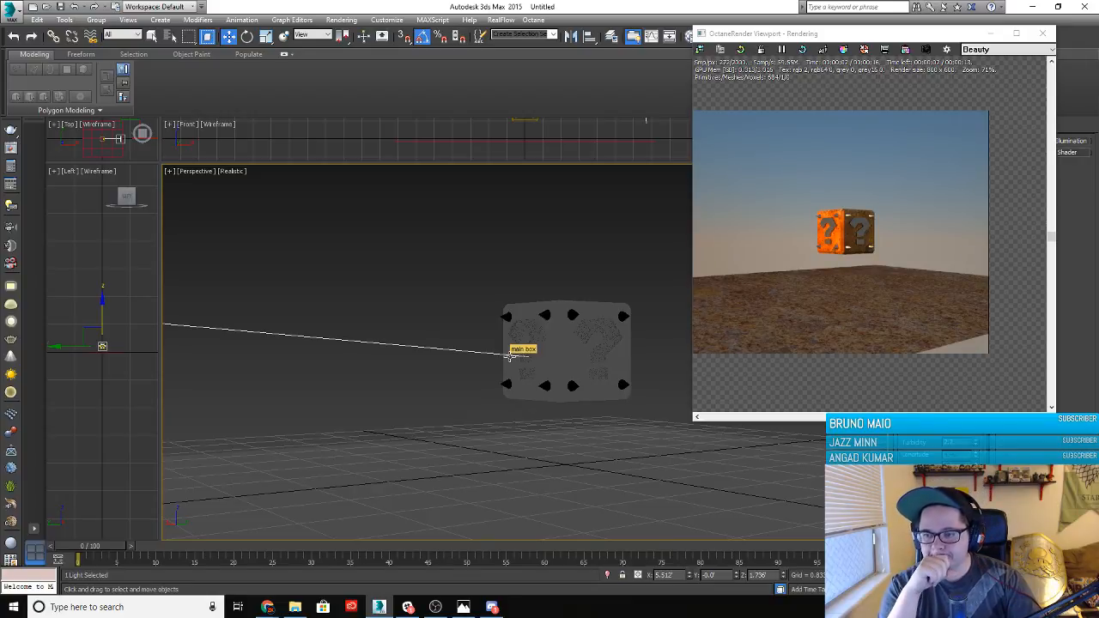
{"action": "scroll", "coordinate": [584, 343], "scroll_direction": "up", "scroll_amount": 6}
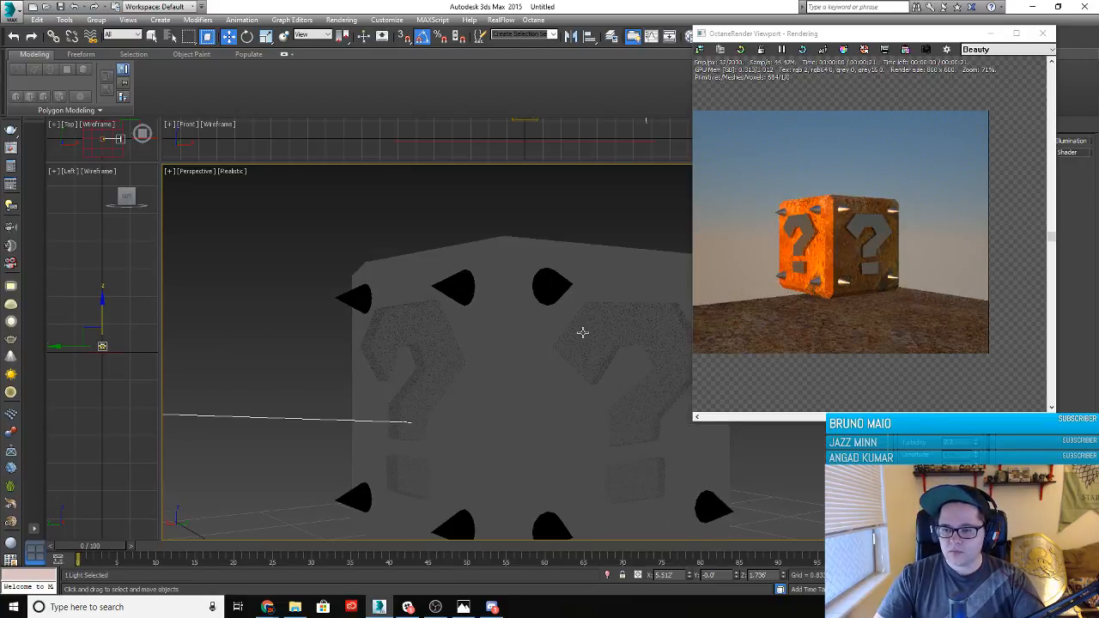
{"action": "middle_click_drag", "start_coordinate": [562, 364], "coordinate": [593, 295]}
{"action": "scroll", "coordinate": [593, 296], "scroll_direction": "up", "scroll_amount": 4}
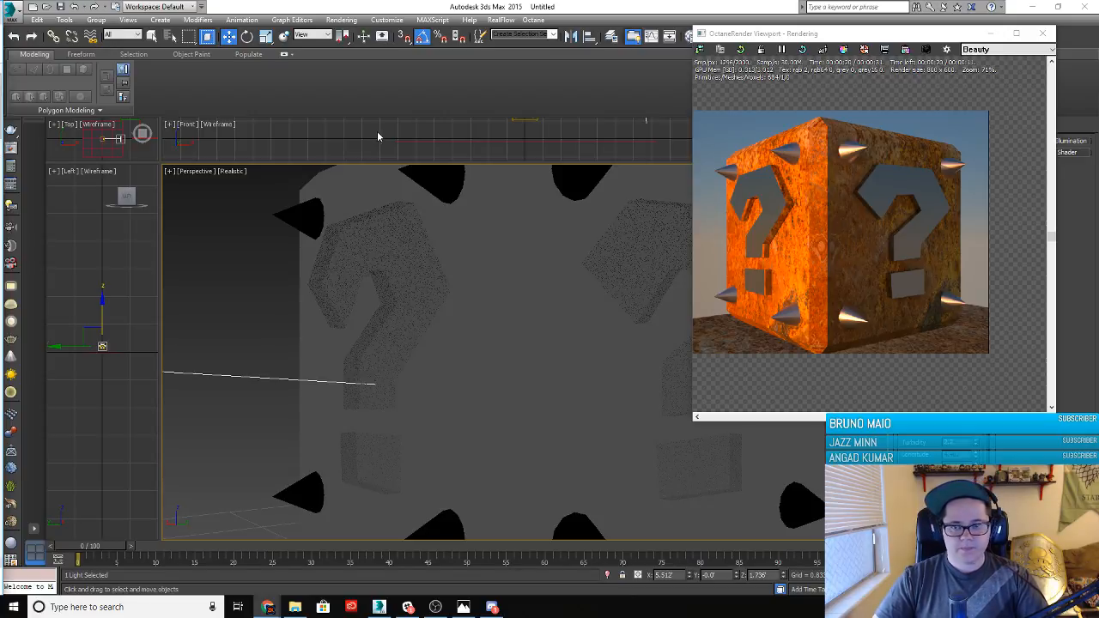
{"action": "scroll", "coordinate": [319, 341], "scroll_direction": "down", "scroll_amount": 10}
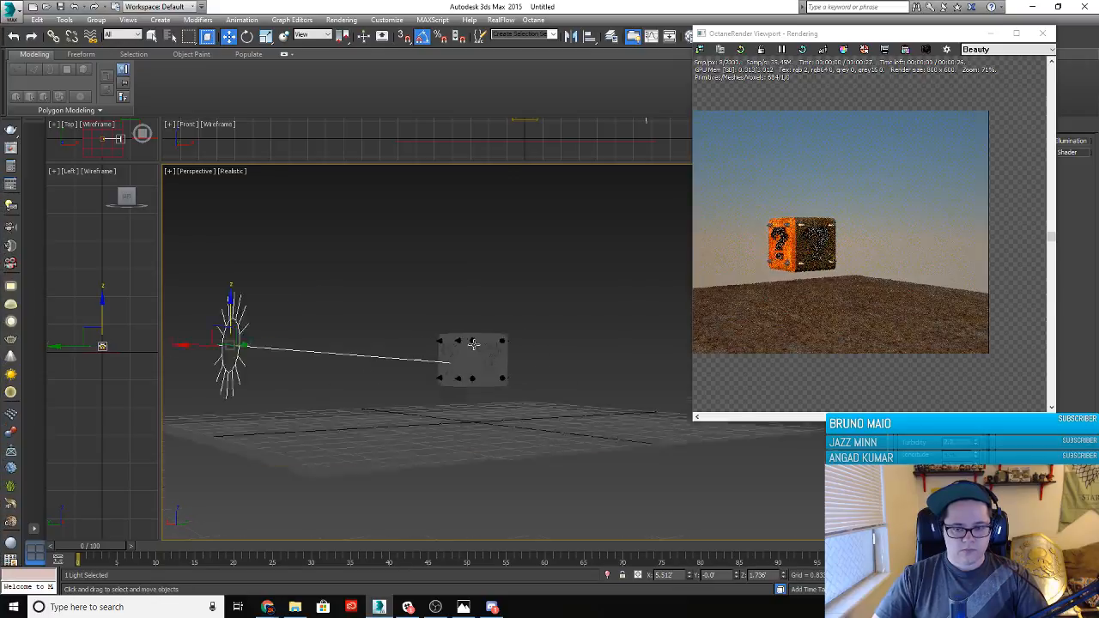
{"action": "scroll", "coordinate": [473, 344], "scroll_direction": "down", "scroll_amount": 5}
{"action": "scroll", "coordinate": [441, 346], "scroll_direction": "up", "scroll_amount": 3}
{"action": "left_click_drag", "start_coordinate": [335, 331], "coordinate": [541, 266]}
Examine the block's rusty faces, reflective question marks and spikes in the render from several close angles
{"action": "middle_click_drag", "start_coordinate": [534, 358], "coordinate": [566, 310]}
{"action": "scroll", "coordinate": [467, 427], "scroll_direction": "up", "scroll_amount": 8}
{"action": "scroll", "coordinate": [540, 312], "scroll_direction": "up", "scroll_amount": 2}
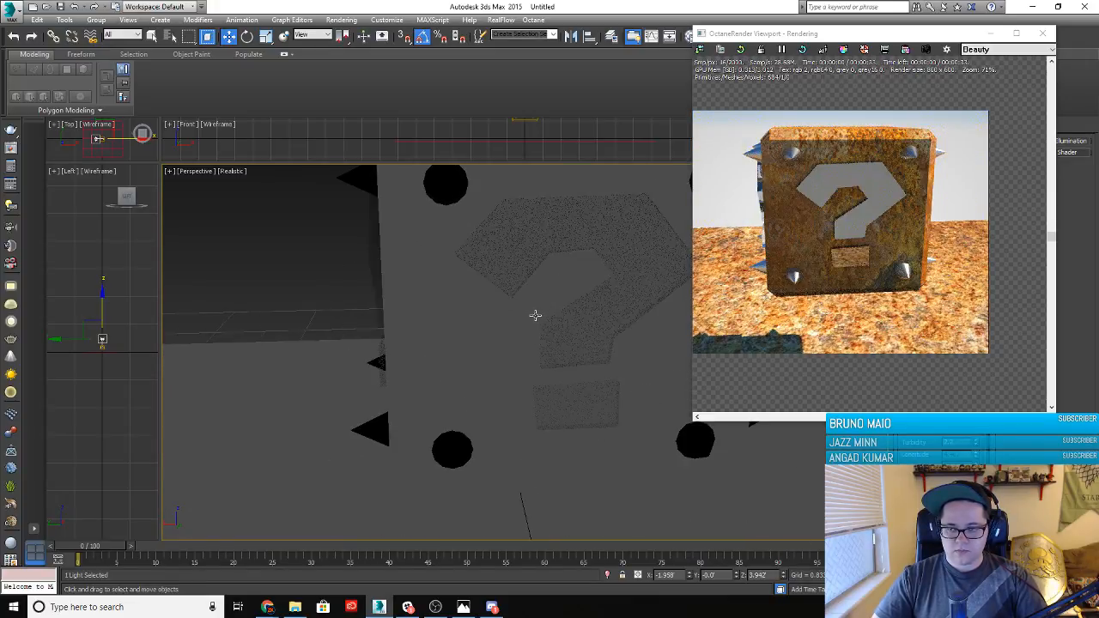
{"action": "scroll", "coordinate": [535, 316], "scroll_direction": "up", "scroll_amount": 3}
{"action": "middle_click_drag", "start_coordinate": [494, 319], "coordinate": [319, 365]}
{"action": "scroll", "coordinate": [438, 356], "scroll_direction": "up", "scroll_amount": 2}
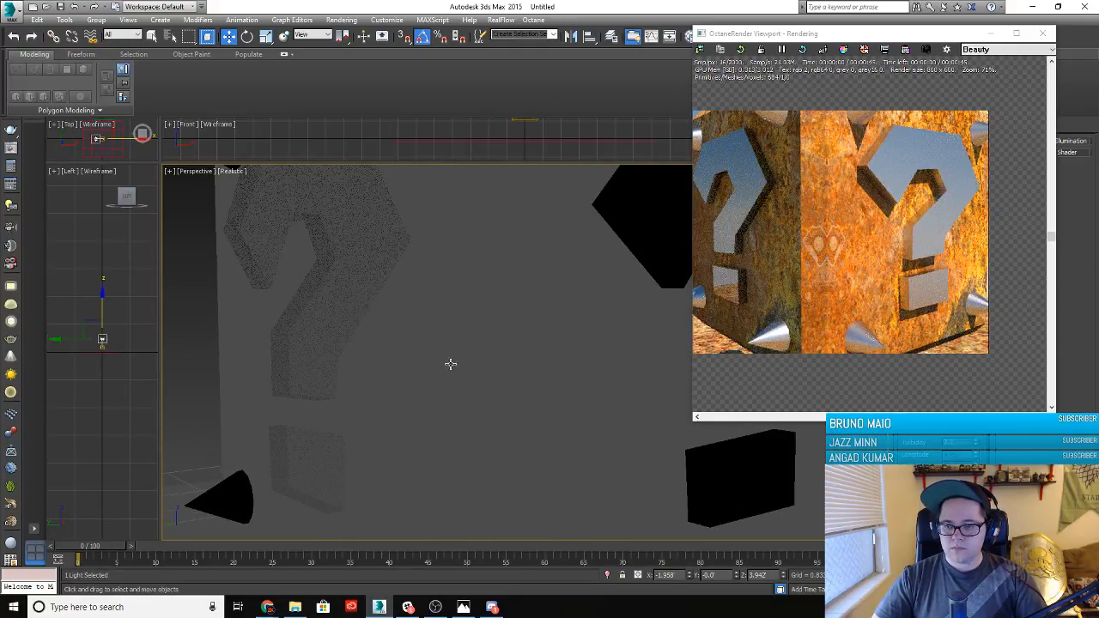
{"action": "middle_click_drag", "start_coordinate": [499, 371], "coordinate": [434, 375], "text": "alt"}
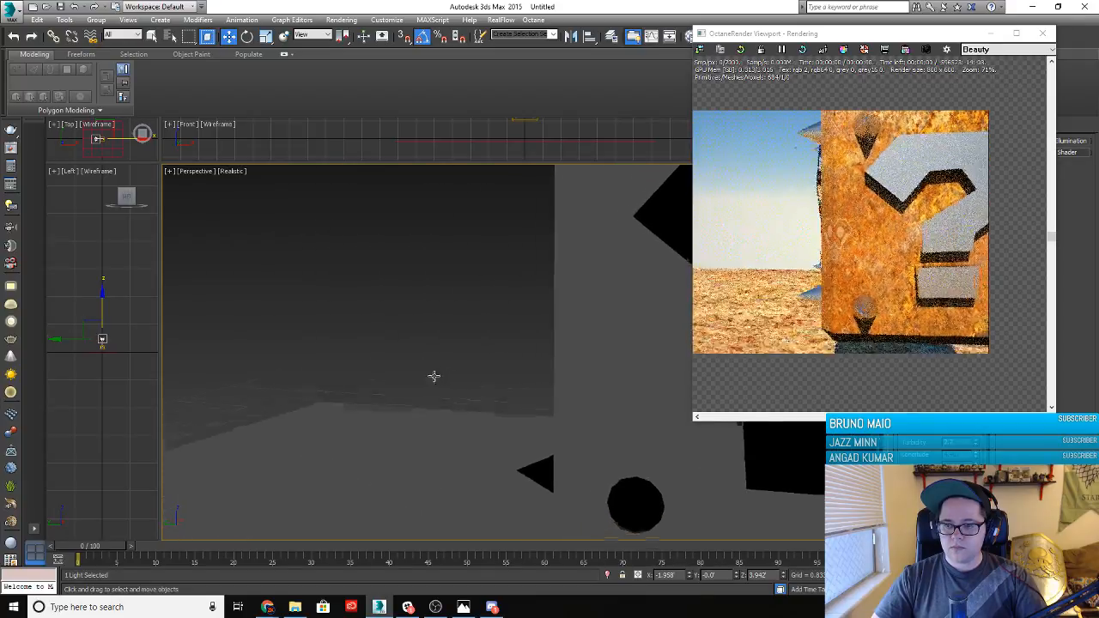
{"action": "middle_click_drag", "start_coordinate": [552, 378], "coordinate": [358, 418], "text": "alt"}
{"action": "scroll", "coordinate": [448, 385], "scroll_direction": "up", "scroll_amount": 3}
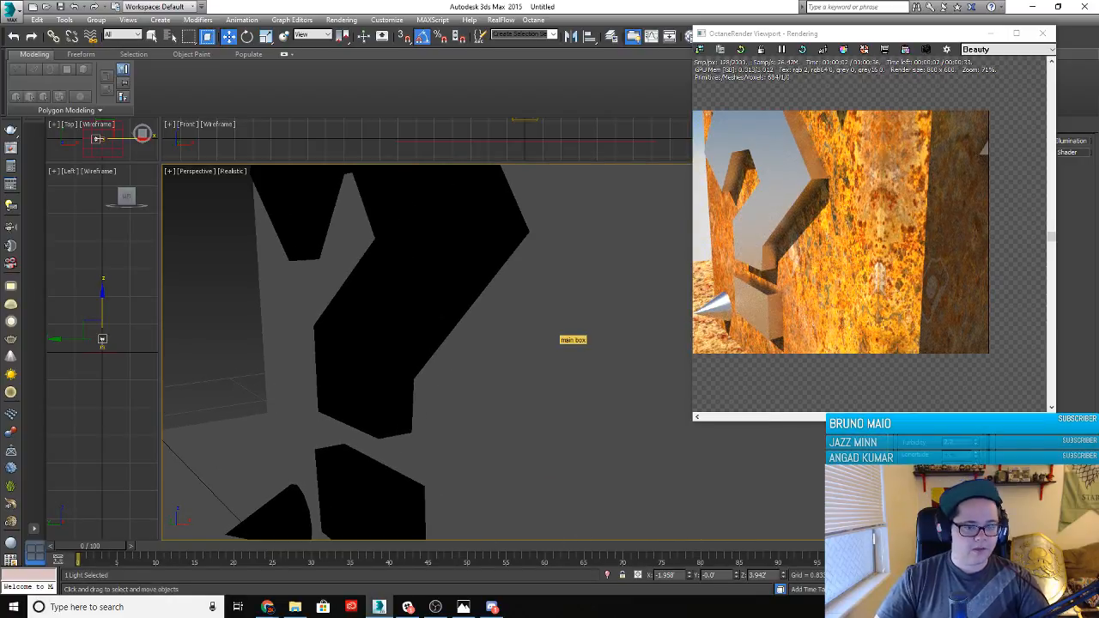
Open the material editor, show the Rust Material's parameters and add an Octane RGB image map beside its node
{"action": "key", "text": "m"}
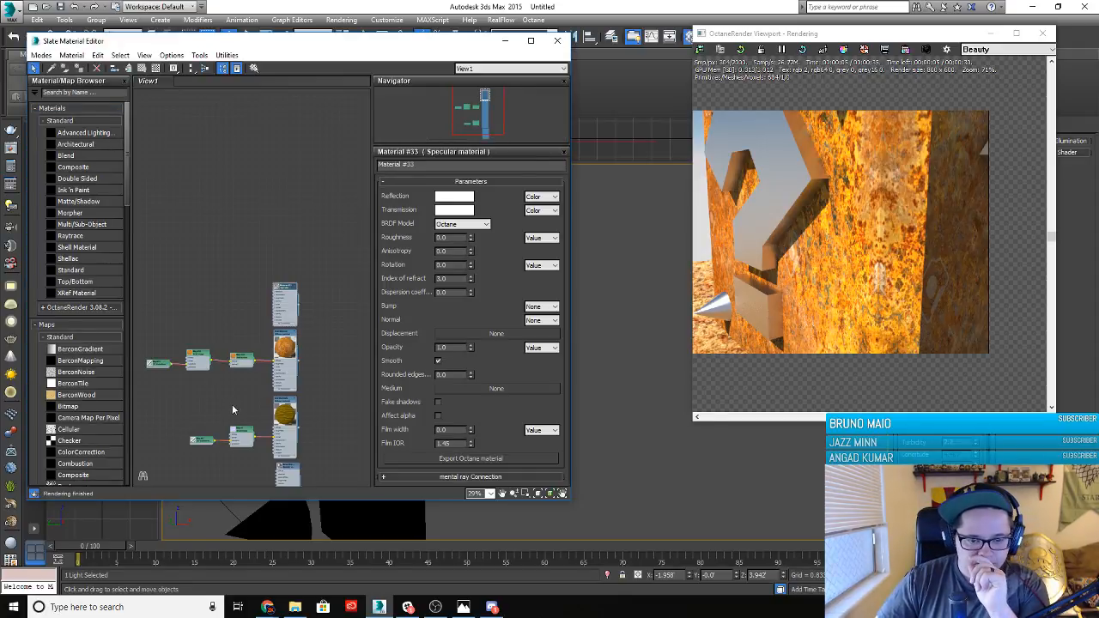
{"action": "scroll", "coordinate": [243, 281], "scroll_direction": "up", "scroll_amount": 5}
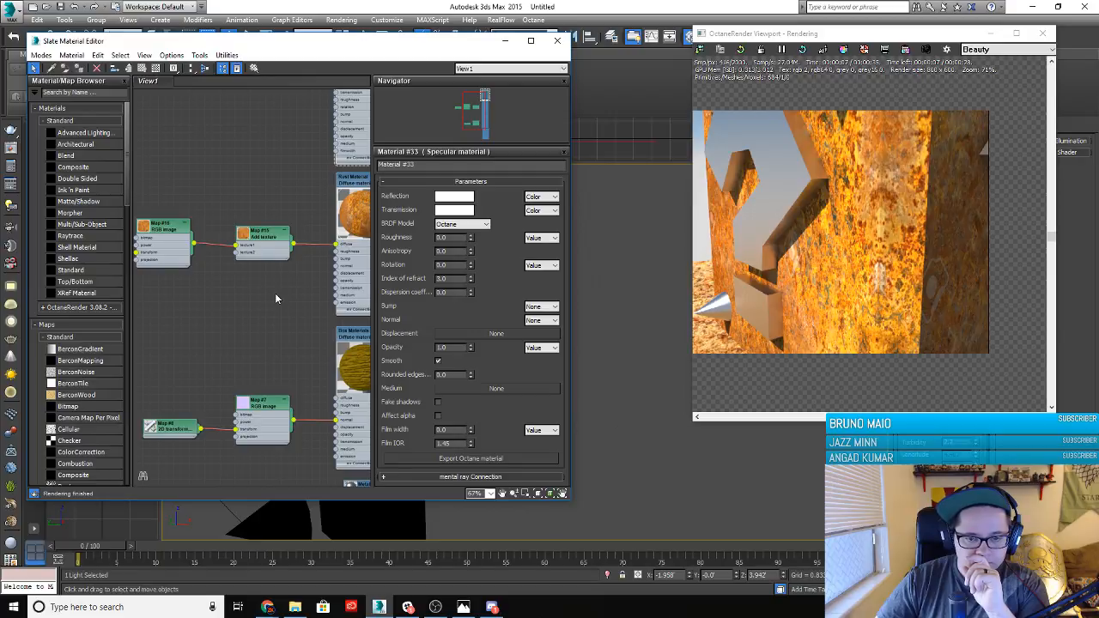
{"action": "double_click", "coordinate": [352, 183]}
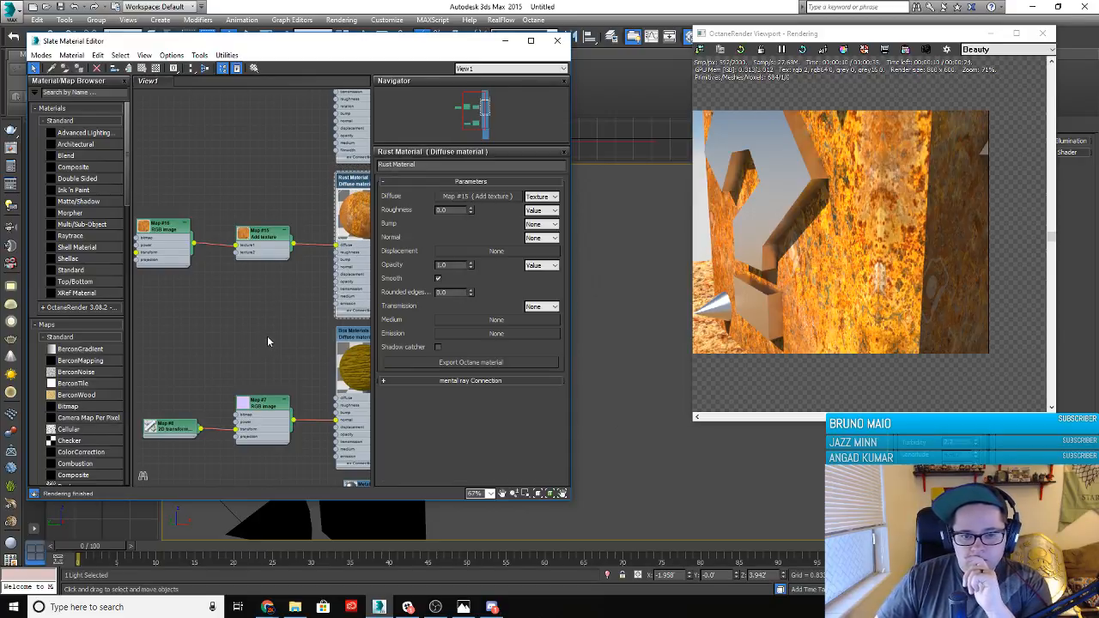
{"action": "middle_click_drag", "start_coordinate": [263, 339], "coordinate": [255, 335]}
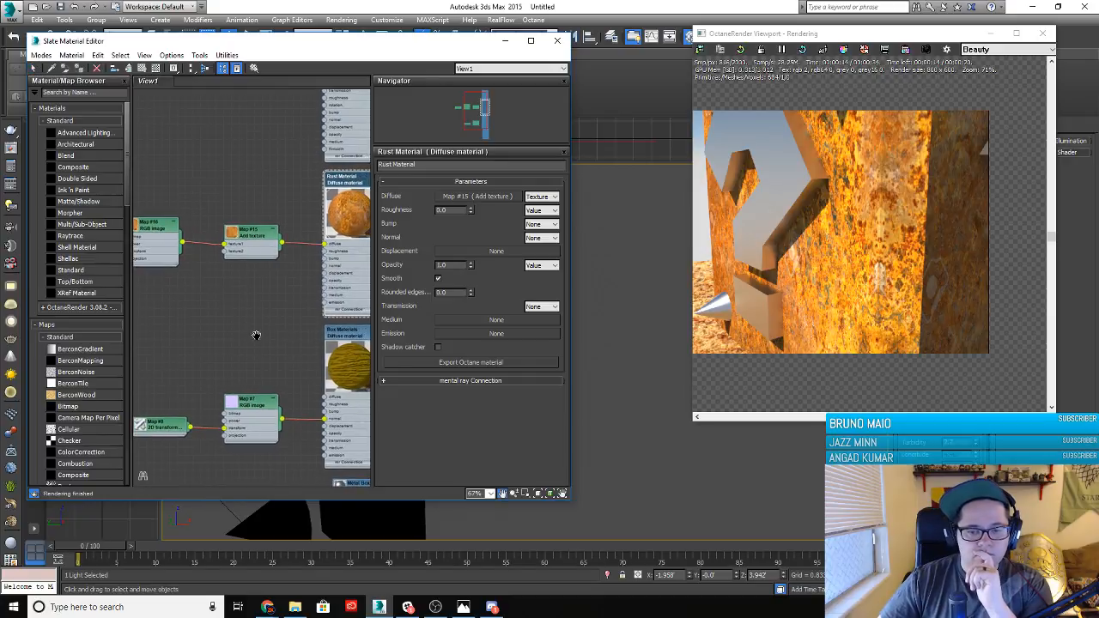
{"action": "right_click", "coordinate": [255, 335]}
{"action": "mouse_move", "coordinate": [307, 356]}
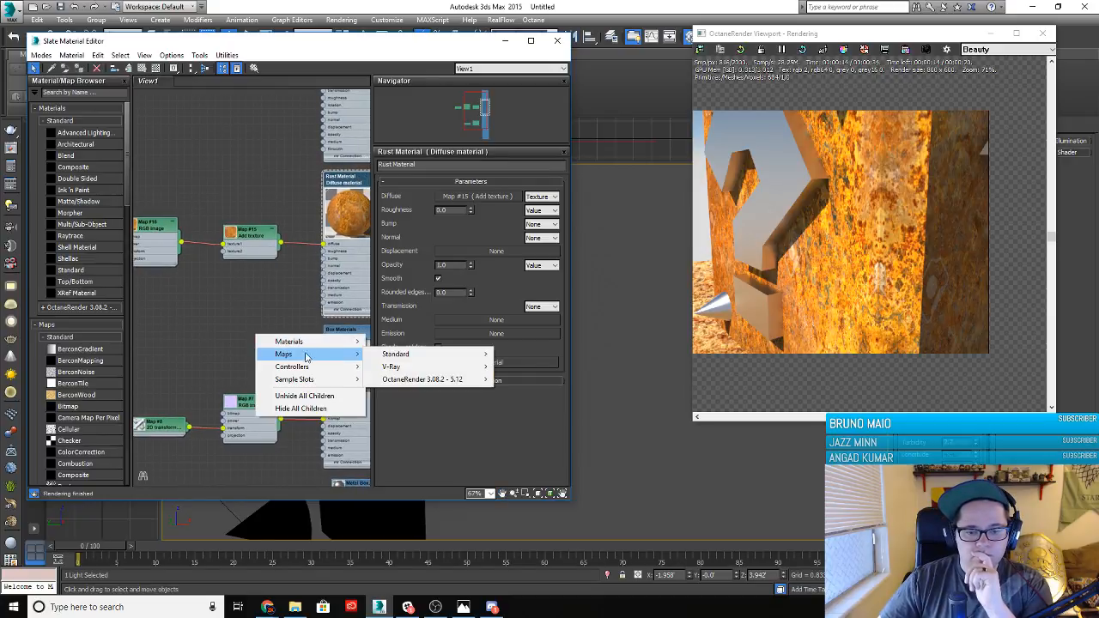
{"action": "mouse_move", "coordinate": [410, 380]}
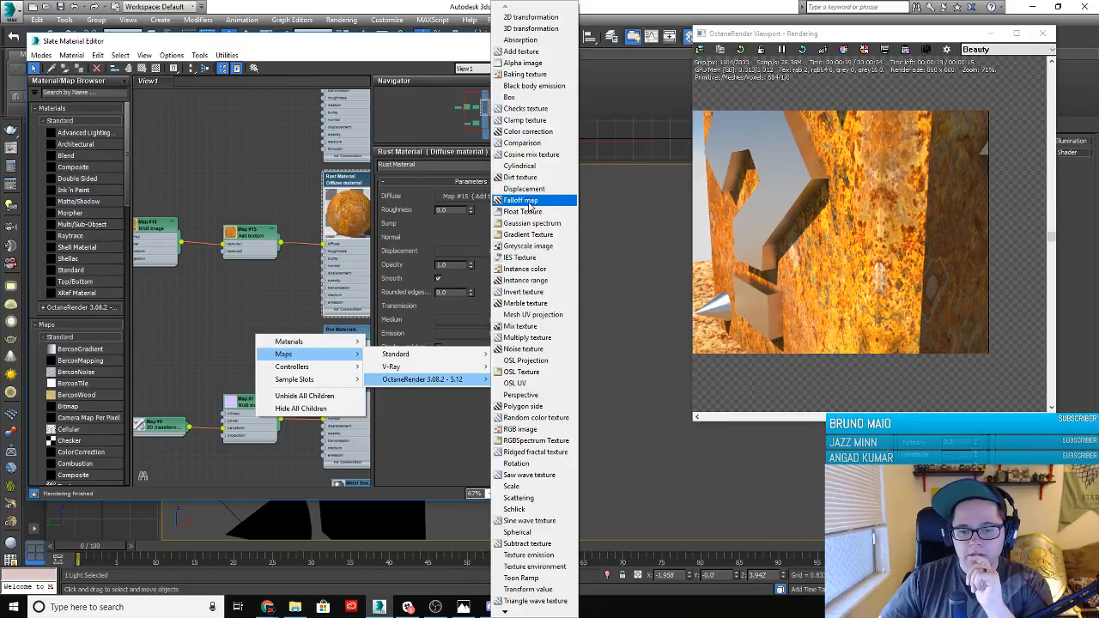
{"action": "left_click", "coordinate": [527, 434]}
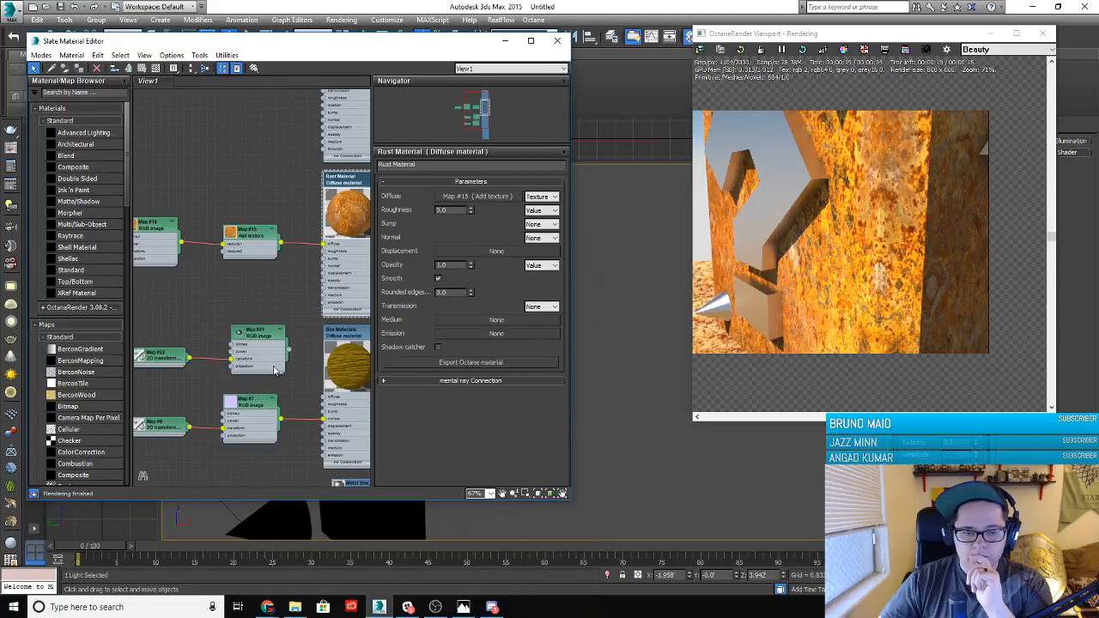
Arrange the new RGB image map and its 2D transformation node beneath the rust material's Add texture node
{"action": "mouse_move", "coordinate": [261, 313]}
{"action": "middle_mouse_down"}
{"action": "mouse_move", "coordinate": [315, 291]}
{"action": "mouse_move", "coordinate": [281, 303]}
{"action": "middle_mouse_up"}
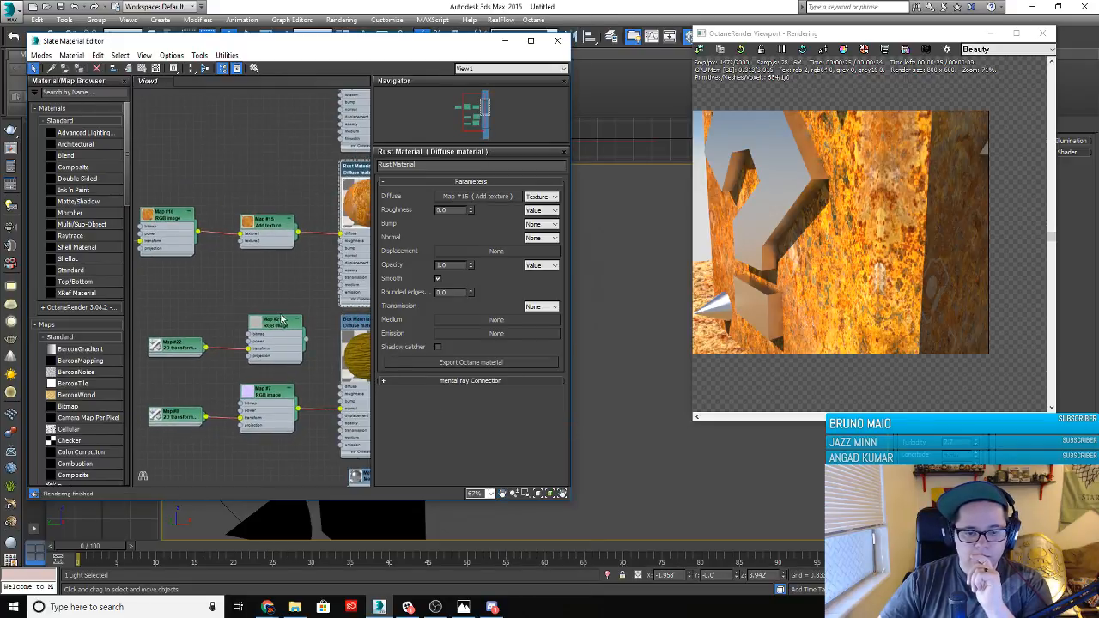
{"action": "left_click_drag", "start_coordinate": [282, 320], "coordinate": [269, 275]}
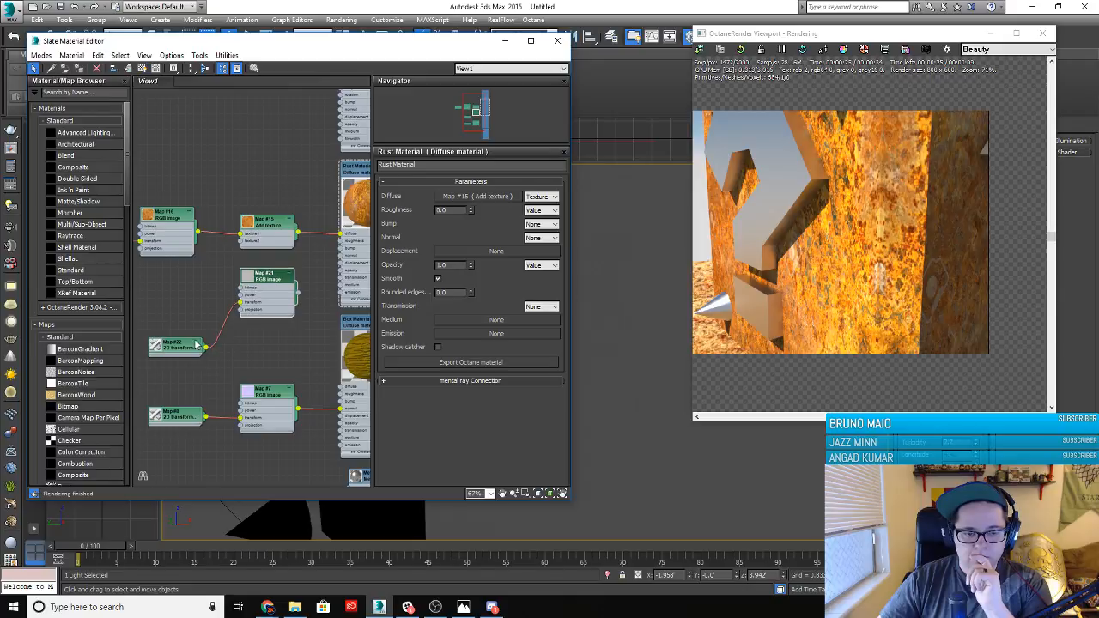
{"action": "left_click_drag", "start_coordinate": [190, 343], "coordinate": [190, 296]}
Load rust bump.jpg into the new RGB image map and connect it to the Rust Material's normal input
{"action": "middle_click_drag", "start_coordinate": [275, 332], "coordinate": [228, 342]}
{"action": "left_click", "coordinate": [220, 291]}
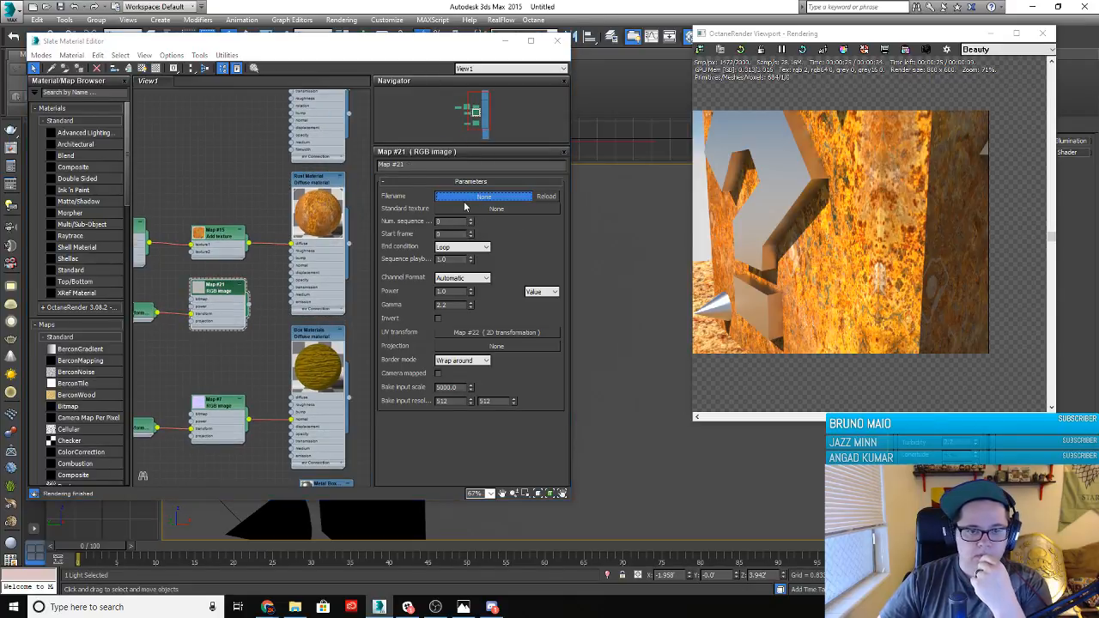
{"action": "left_click", "coordinate": [475, 198]}
{"action": "double_click", "coordinate": [247, 236]}
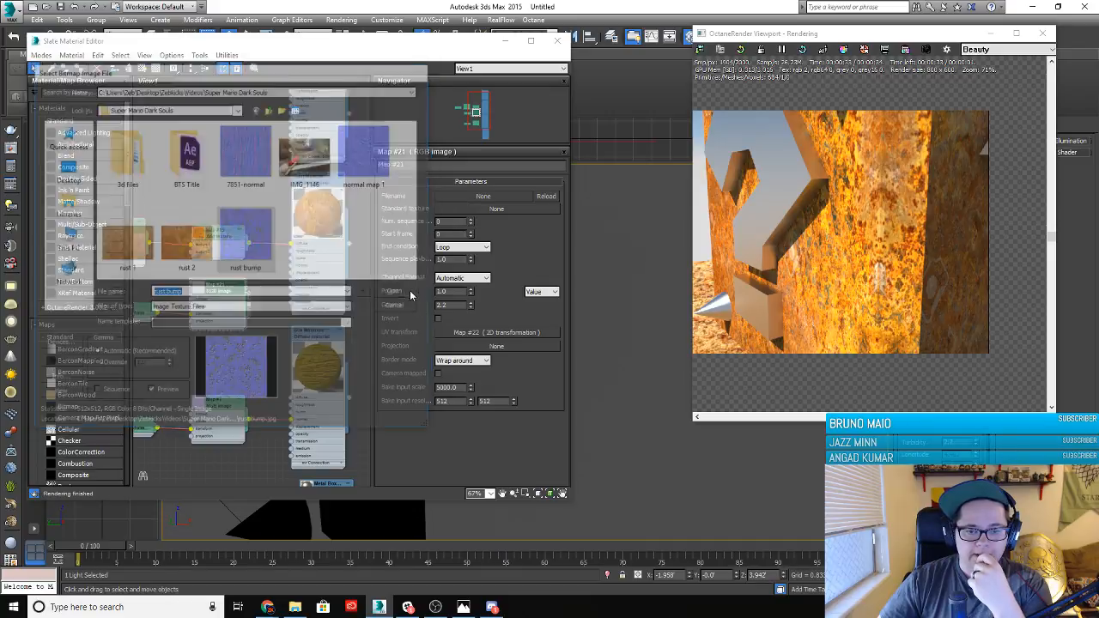
{"action": "left_click_drag", "start_coordinate": [249, 307], "coordinate": [290, 268]}
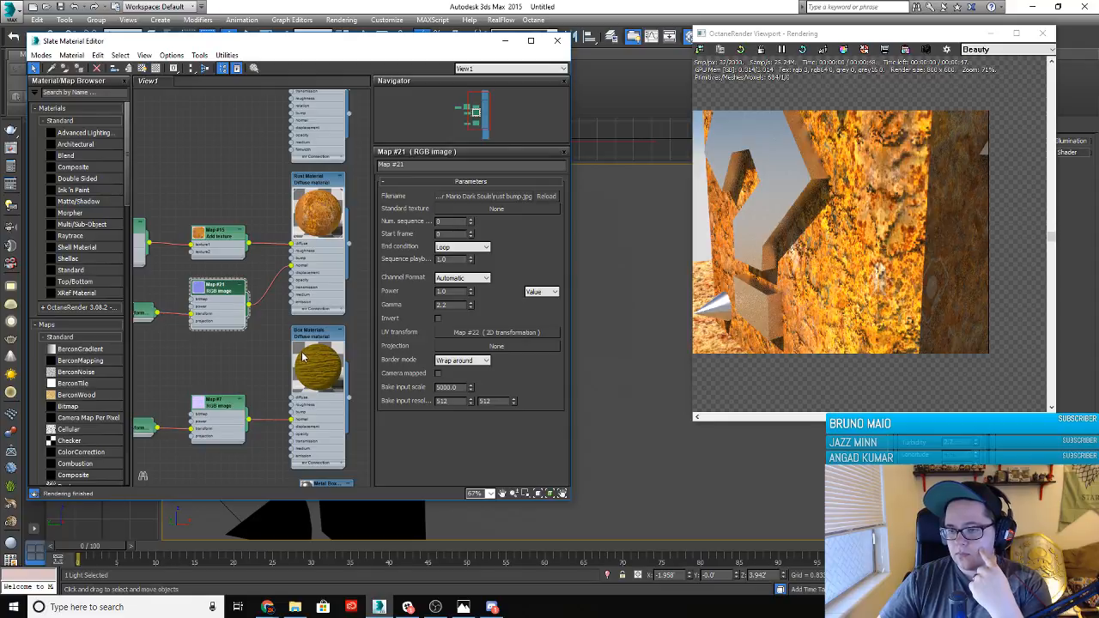
Try a power of 4.99 on the rust bump image and check the block's surface in the render
{"action": "scroll", "coordinate": [881, 240], "scroll_direction": "down", "scroll_amount": 2}
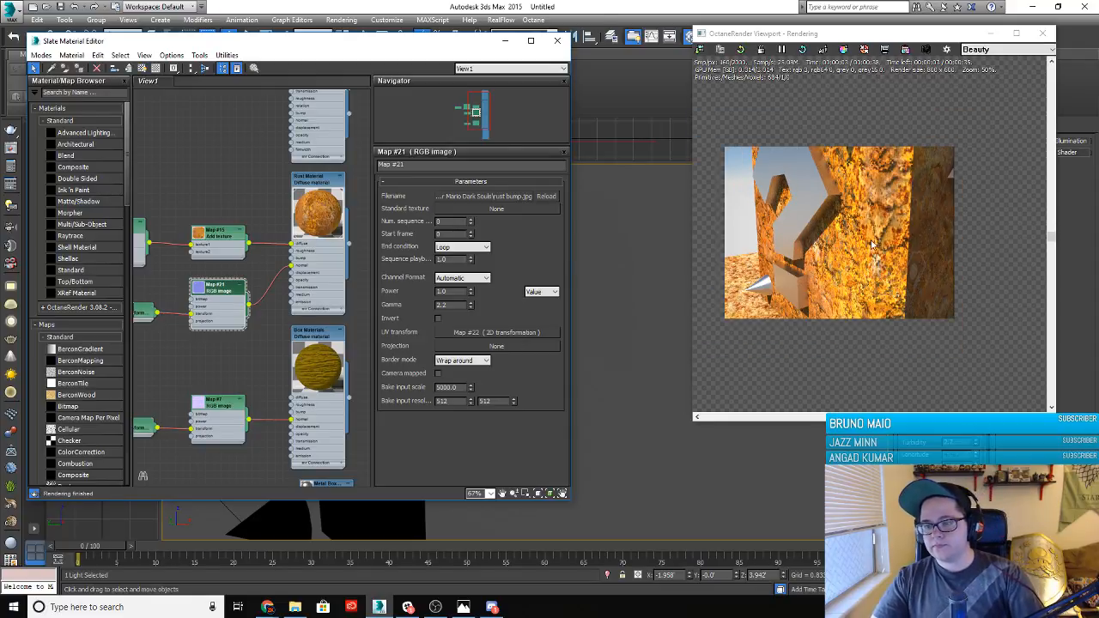
{"action": "scroll", "coordinate": [784, 290], "scroll_direction": "up", "scroll_amount": 2}
{"action": "scroll", "coordinate": [623, 307], "scroll_direction": "down", "scroll_amount": 6}
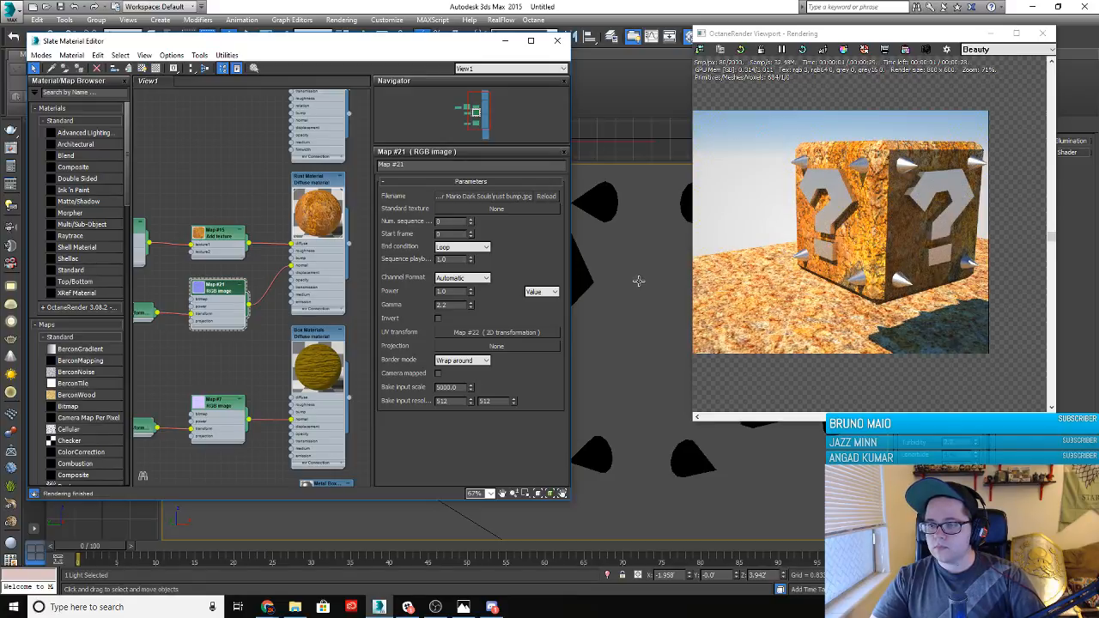
{"action": "scroll", "coordinate": [639, 280], "scroll_direction": "up", "scroll_amount": 5}
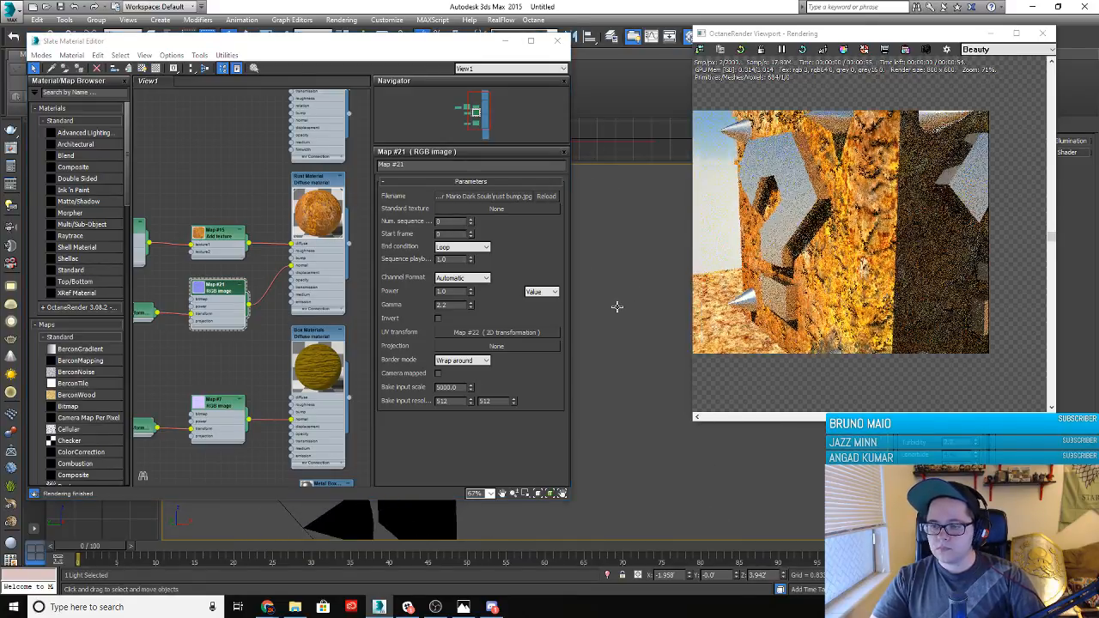
{"action": "middle_click_drag", "start_coordinate": [617, 308], "coordinate": [595, 315], "text": "alt"}
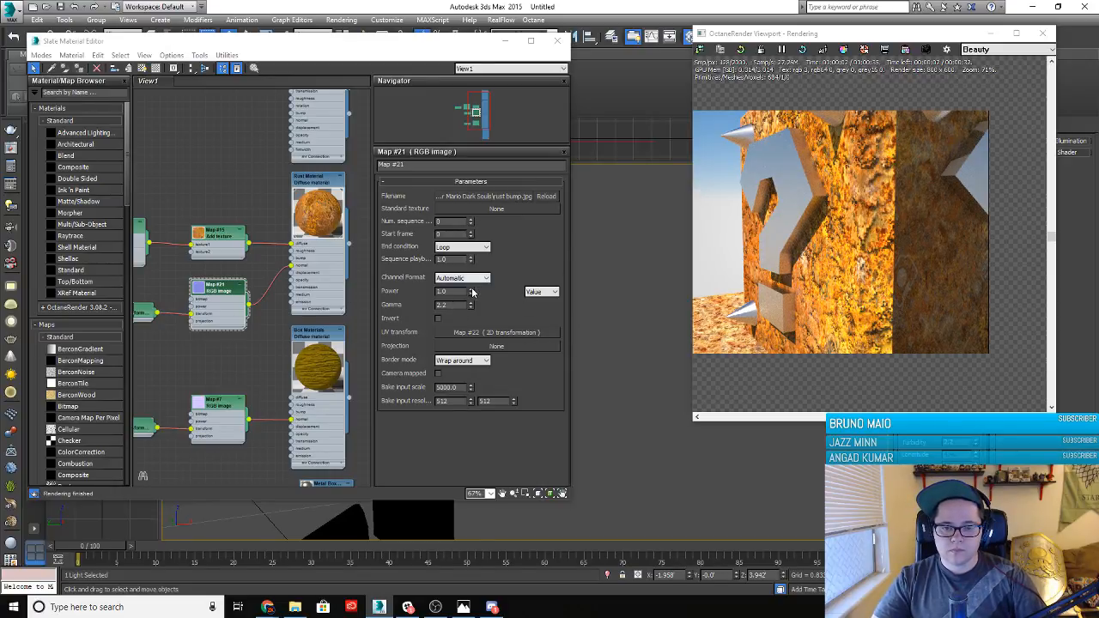
{"action": "left_click_drag", "start_coordinate": [471, 293], "coordinate": [487, 65]}
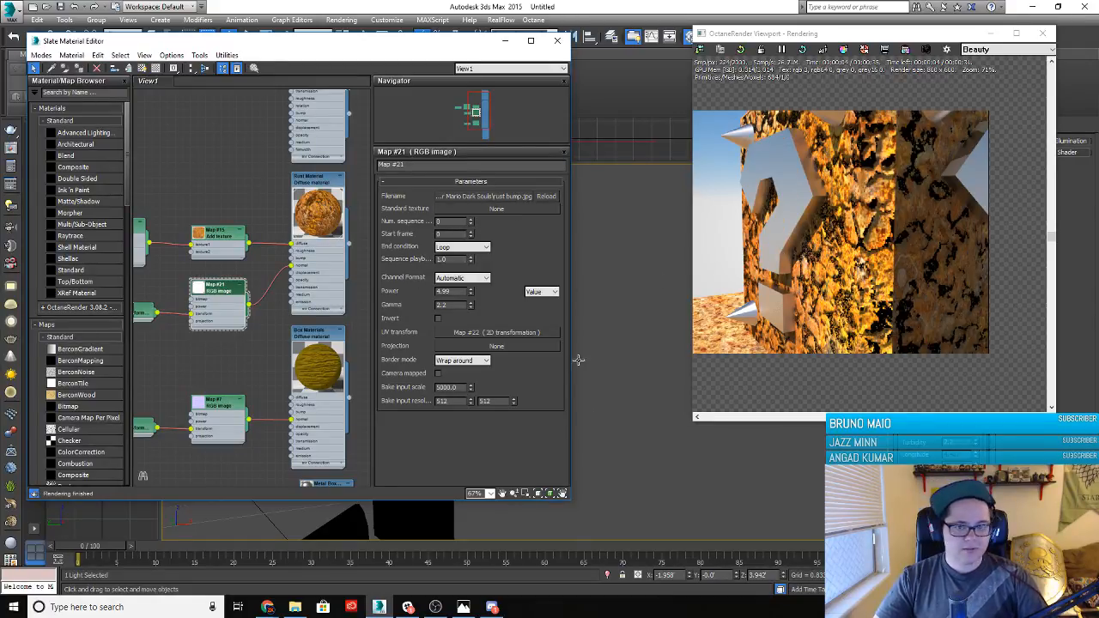
{"action": "middle_click_drag", "start_coordinate": [621, 341], "coordinate": [645, 343], "text": "alt"}
{"action": "scroll", "coordinate": [601, 340], "scroll_direction": "down", "scroll_amount": 5}
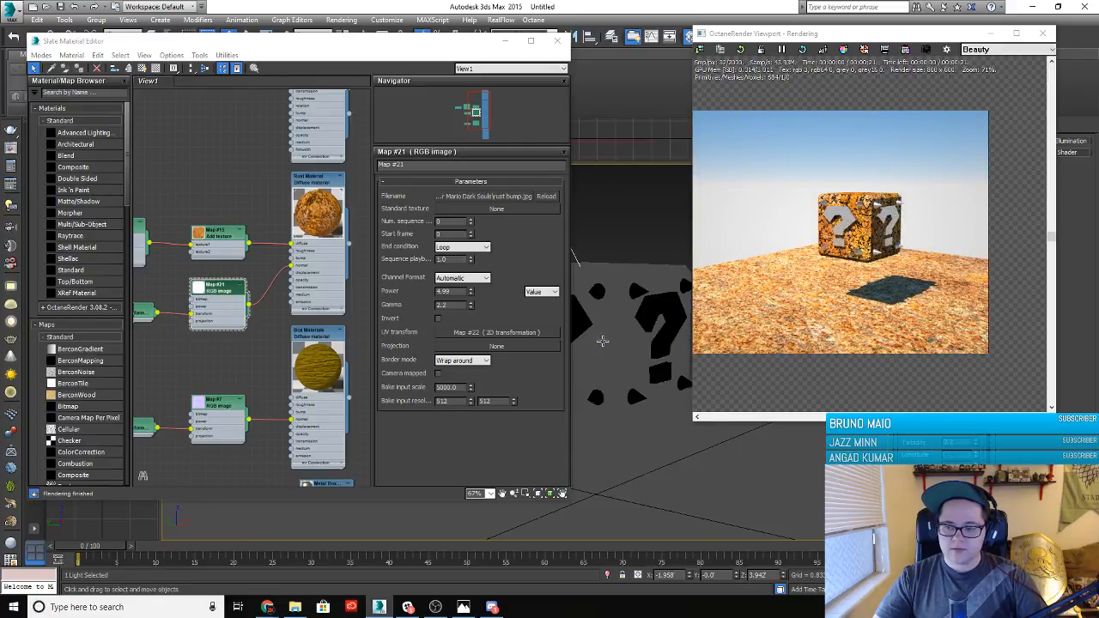
{"action": "scroll", "coordinate": [625, 335], "scroll_direction": "up", "scroll_amount": 3}
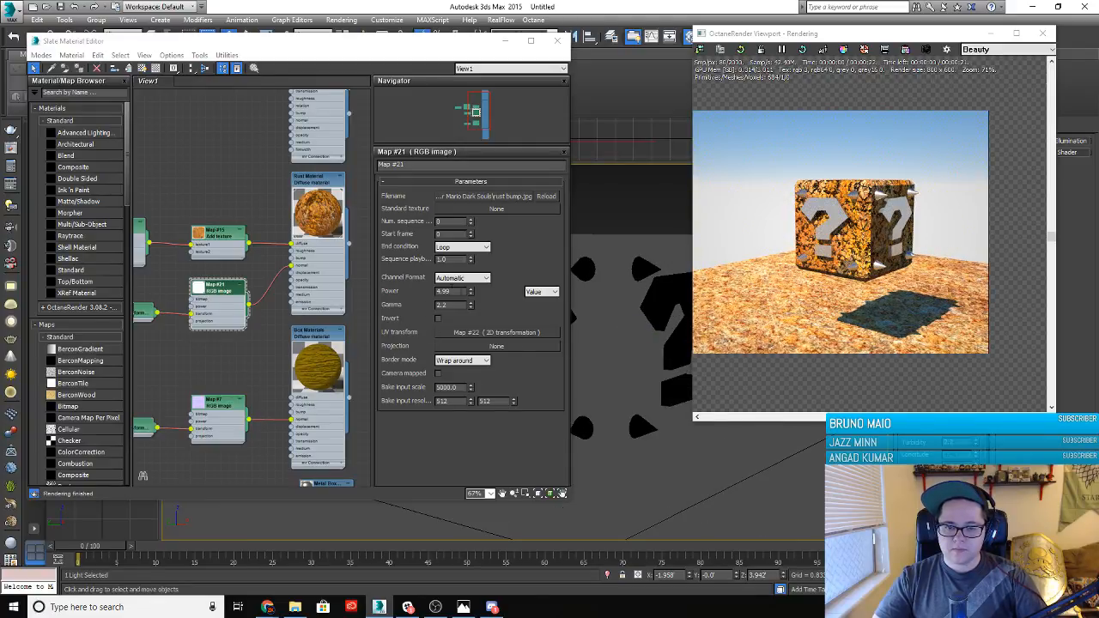
Lower the rust bump image's power to 0.729 and set its gamma to 8.0, checking the block in the render
{"action": "left_click_drag", "start_coordinate": [471, 293], "coordinate": [483, 352]}
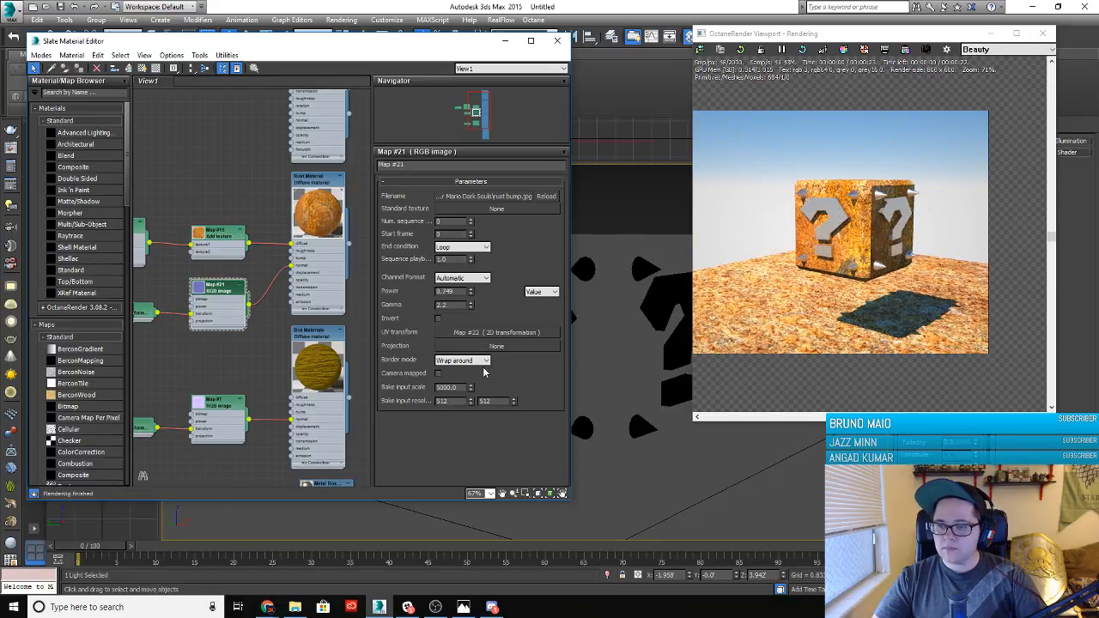
{"action": "scroll", "coordinate": [756, 286], "scroll_direction": "up", "scroll_amount": 2}
{"action": "middle_click_drag", "start_coordinate": [745, 287], "coordinate": [798, 292]}
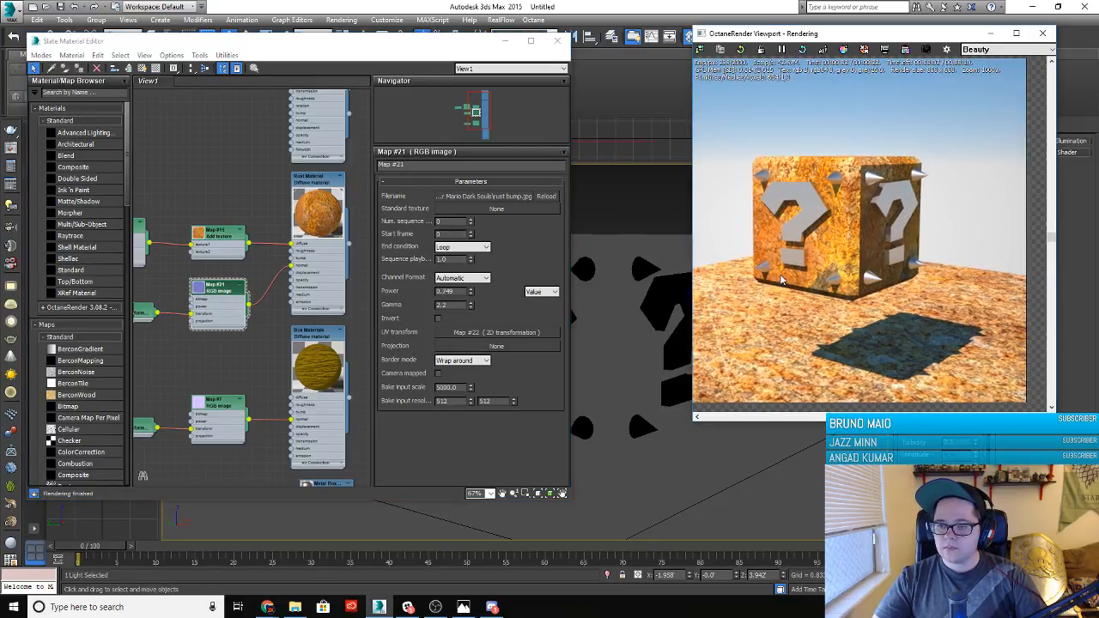
{"action": "scroll", "coordinate": [798, 292], "scroll_direction": "down", "scroll_amount": 1}
{"action": "middle_click_drag", "start_coordinate": [639, 378], "coordinate": [618, 375], "text": "alt"}
{"action": "scroll", "coordinate": [613, 353], "scroll_direction": "up", "scroll_amount": 3}
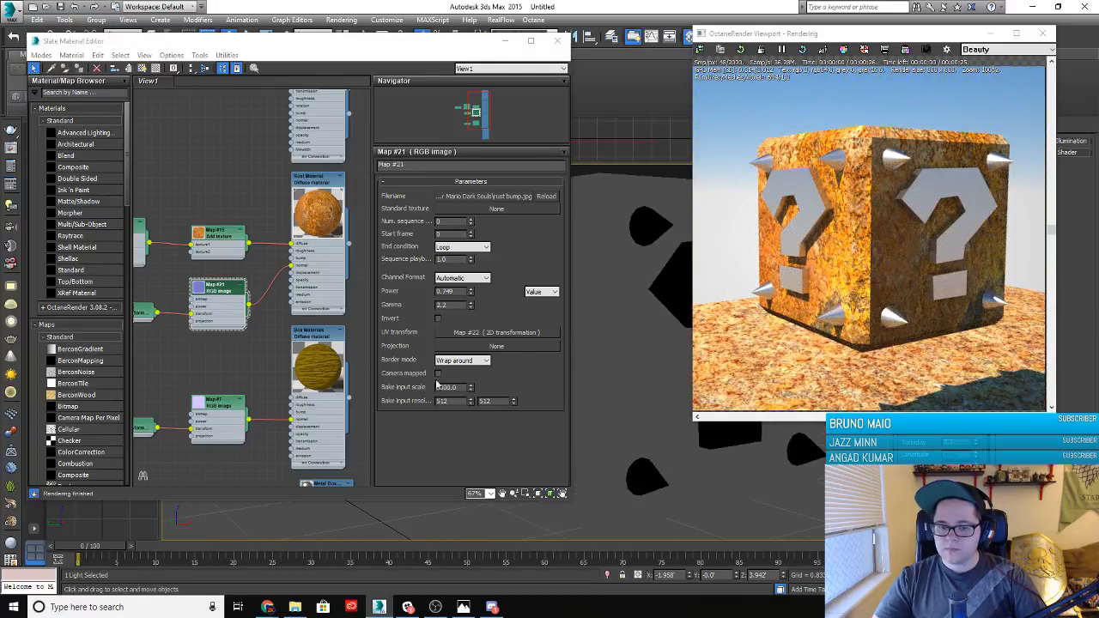
{"action": "mouse_move", "coordinate": [471, 307]}
{"action": "left_mouse_down"}
{"action": "mouse_move", "coordinate": [470, 361]}
{"action": "mouse_move", "coordinate": [470, 310]}
{"action": "left_mouse_up"}
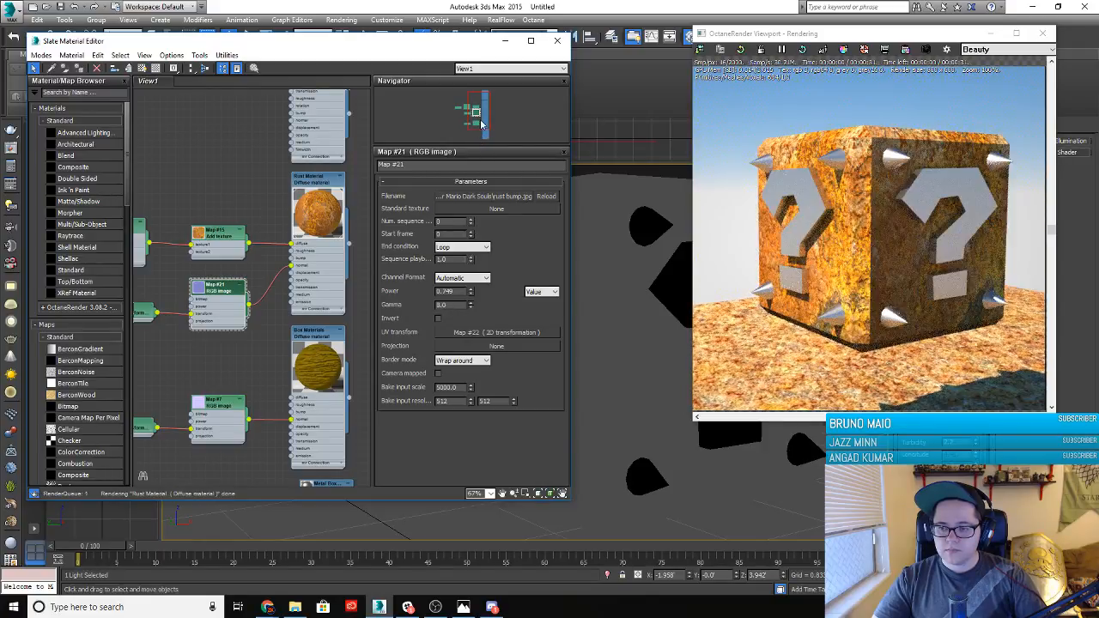
{"action": "mouse_move", "coordinate": [470, 292]}
{"action": "left_mouse_down"}
{"action": "mouse_move", "coordinate": [475, 274]}
{"action": "mouse_move", "coordinate": [473, 294]}
{"action": "left_mouse_up"}
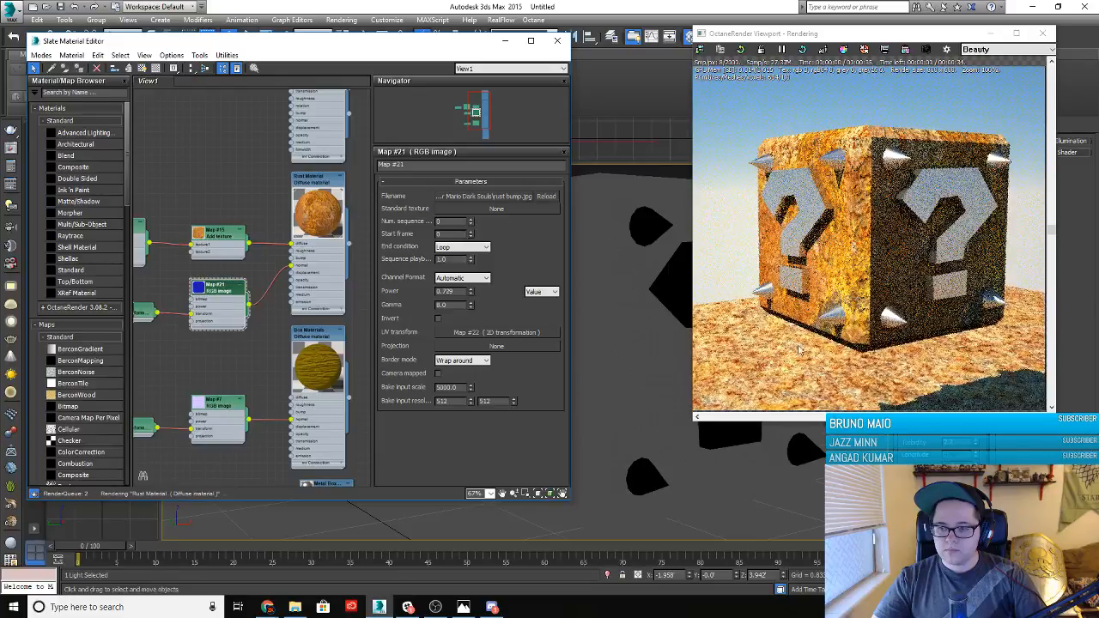
{"action": "left_click_drag", "start_coordinate": [792, 338], "coordinate": [801, 340]}
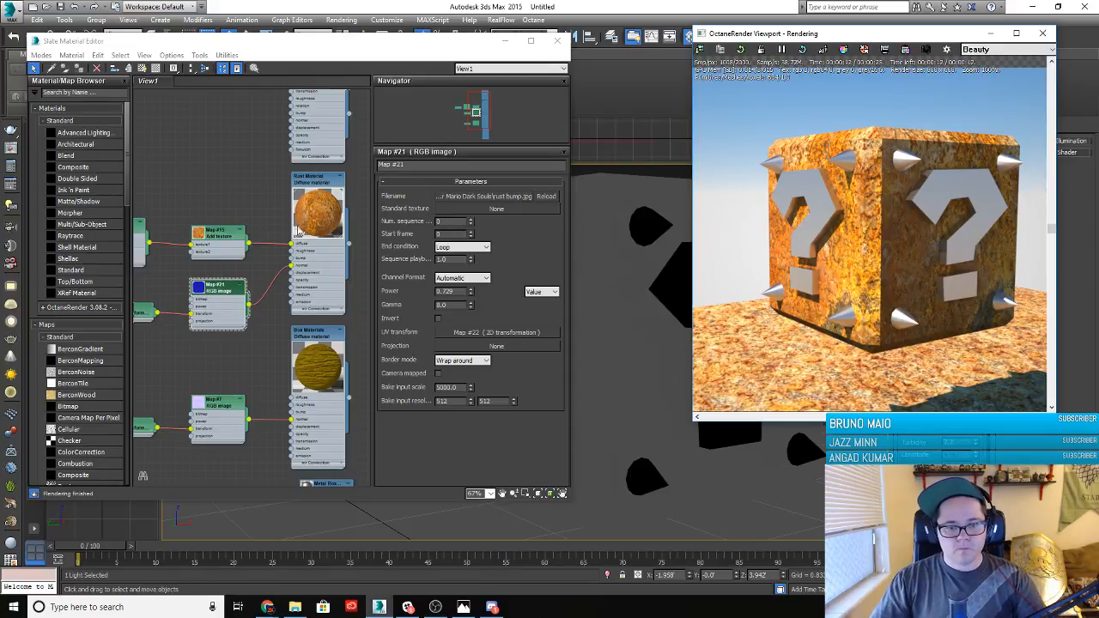
{"action": "middle_click_drag", "start_coordinate": [264, 206], "coordinate": [310, 170]}
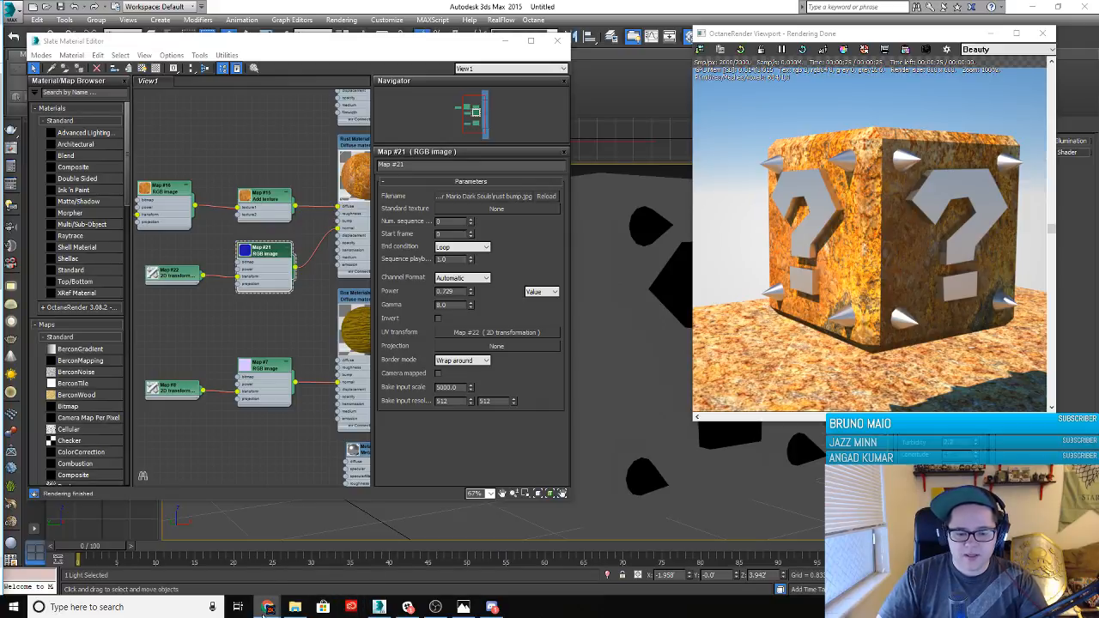
Switch to the browser, search Google Images for mario block, and view the Super Mario Bros brick block picture as reference
{"action": "mouse_move", "coordinate": [267, 607]}
{"action": "left_click", "coordinate": [332, 532]}
{"action": "scroll", "coordinate": [522, 270], "scroll_direction": "up", "scroll_amount": 1}
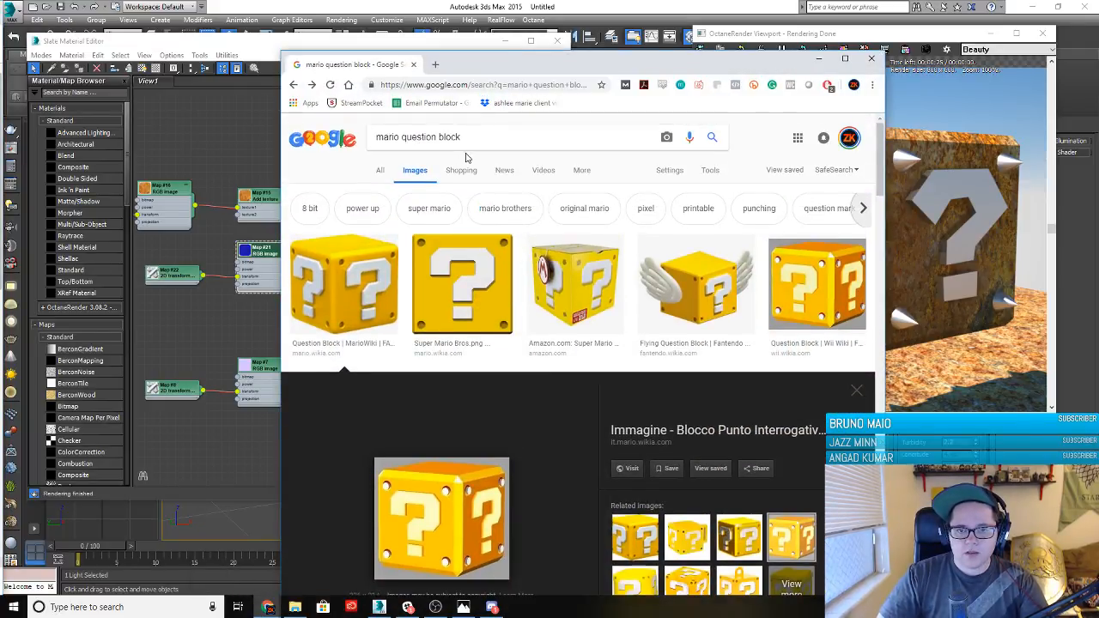
{"action": "left_click_drag", "start_coordinate": [402, 137], "coordinate": [439, 137]}
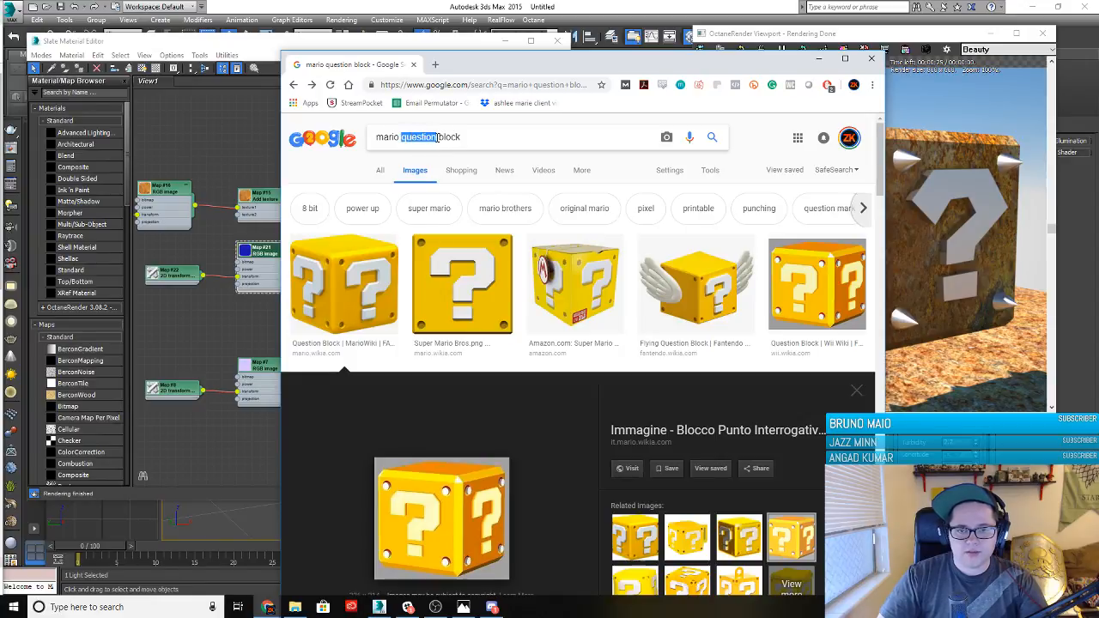
{"action": "key", "text": "BackSpace"}
{"action": "key", "text": "Return"}
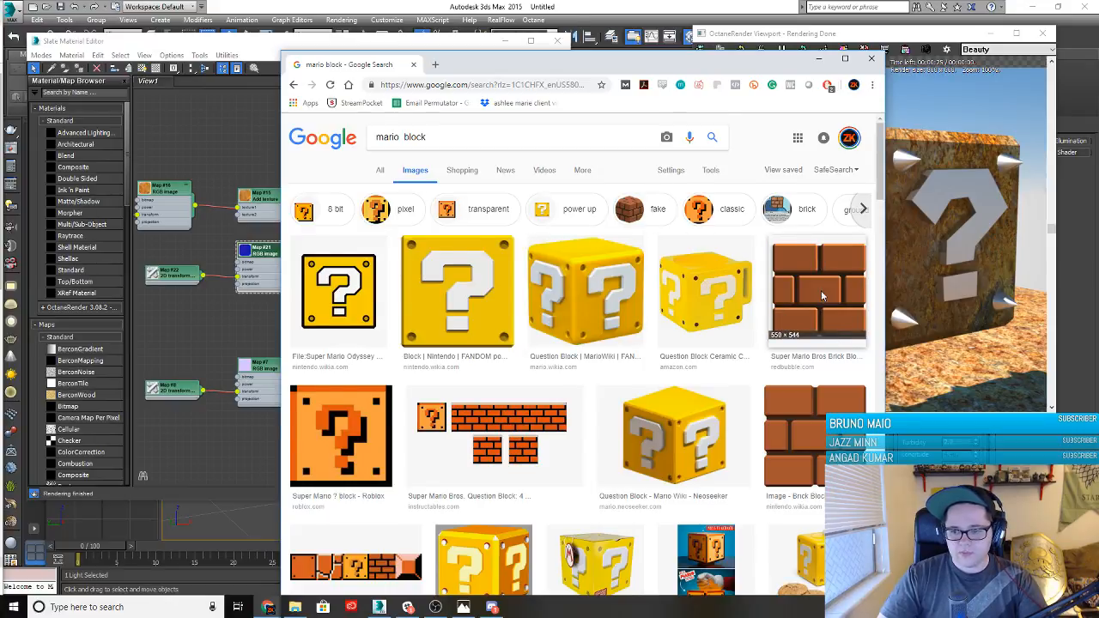
{"action": "left_click", "coordinate": [818, 264]}
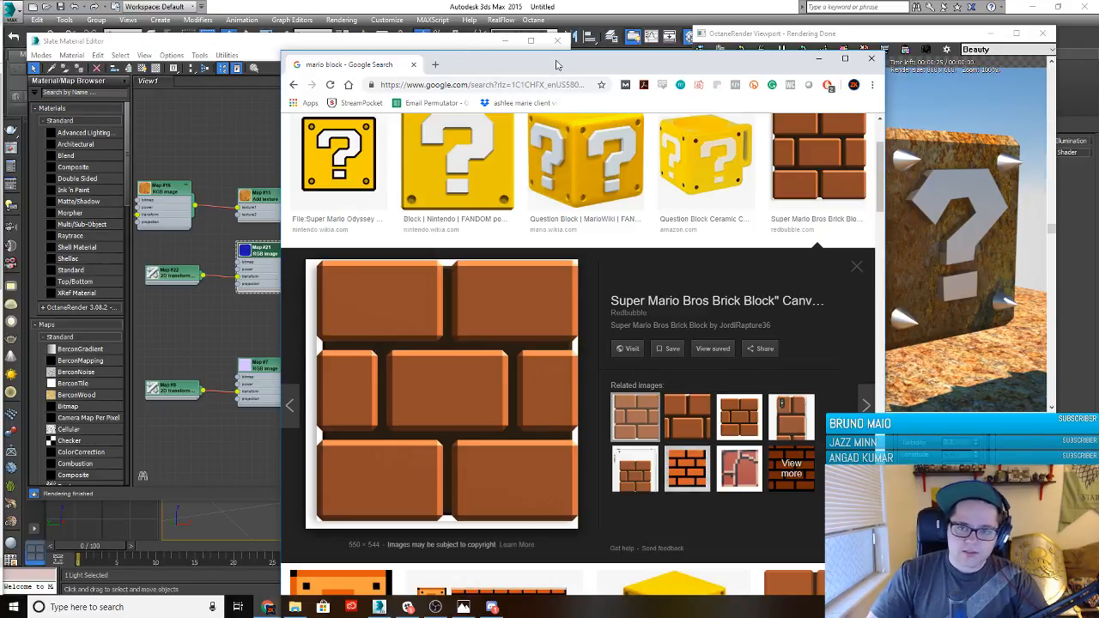
{"action": "left_click_drag", "start_coordinate": [548, 69], "coordinate": [2, 53]}
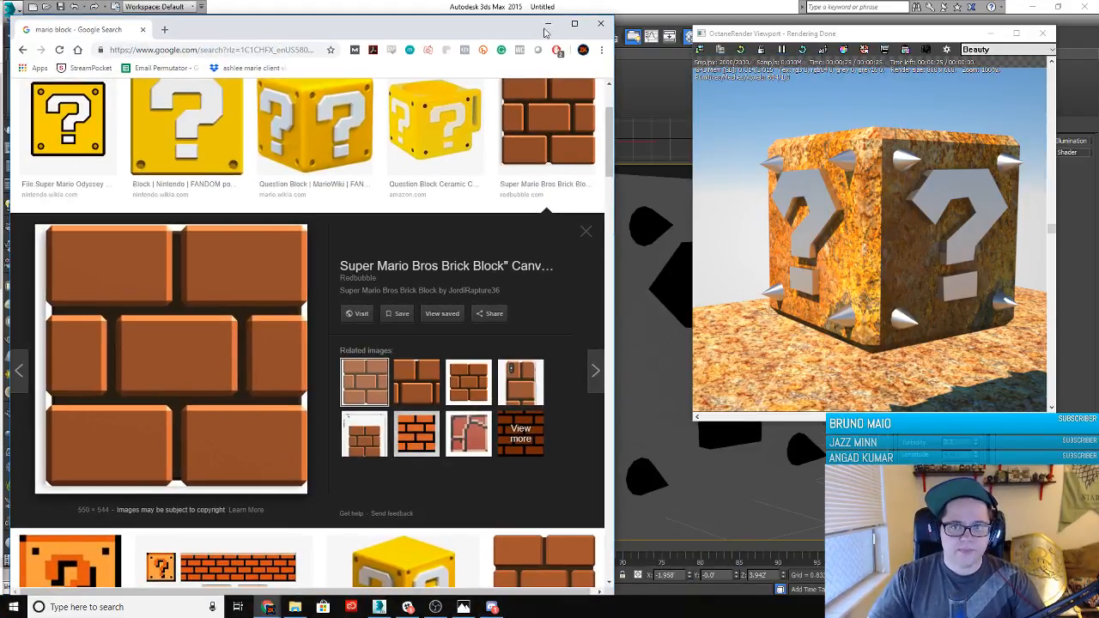
{"action": "left_click", "coordinate": [546, 28]}
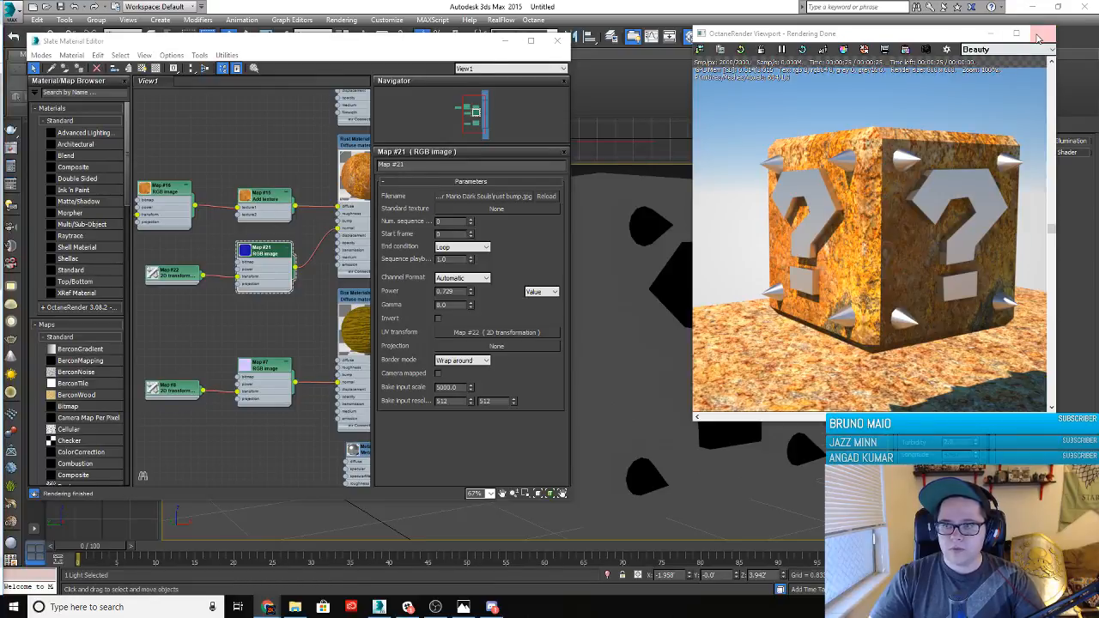
Close the OctaneRender viewport and the Slate Material Editor to return to modeling in 3ds Max
{"action": "left_click", "coordinate": [382, 53]}
{"action": "left_click_drag", "start_coordinate": [382, 54], "coordinate": [483, 71]}
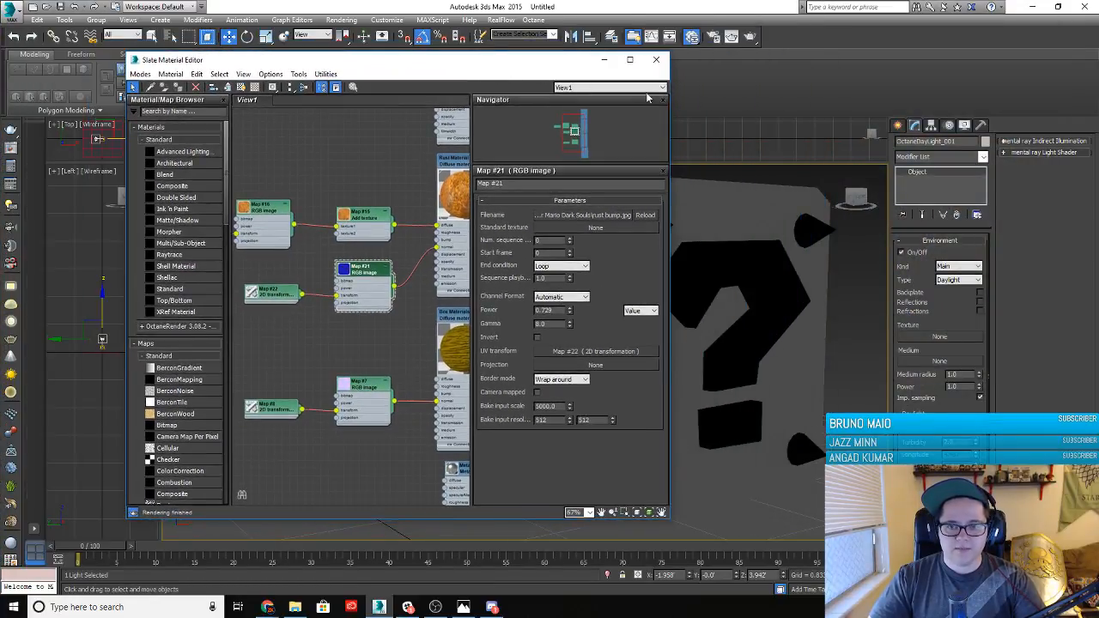
{"action": "left_click", "coordinate": [655, 63]}
Select all the parts of the question-mark block and group them under the name ? mark block
{"action": "scroll", "coordinate": [604, 302], "scroll_direction": "down", "scroll_amount": 8}
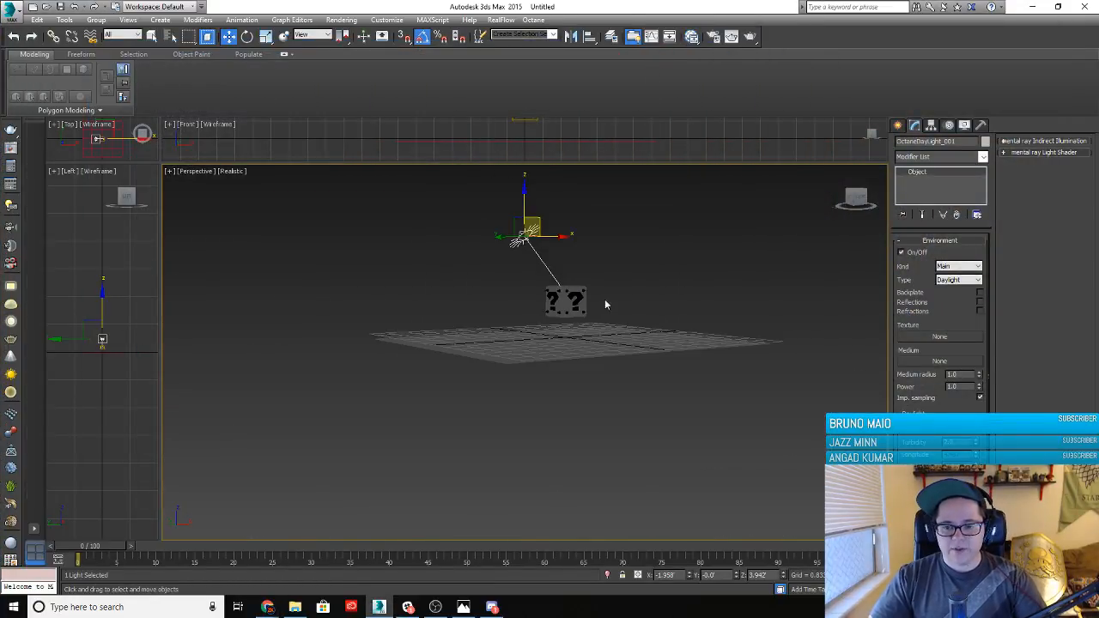
{"action": "middle_click_drag", "start_coordinate": [594, 324], "coordinate": [552, 357], "text": "alt"}
{"action": "left_click", "coordinate": [499, 409]}
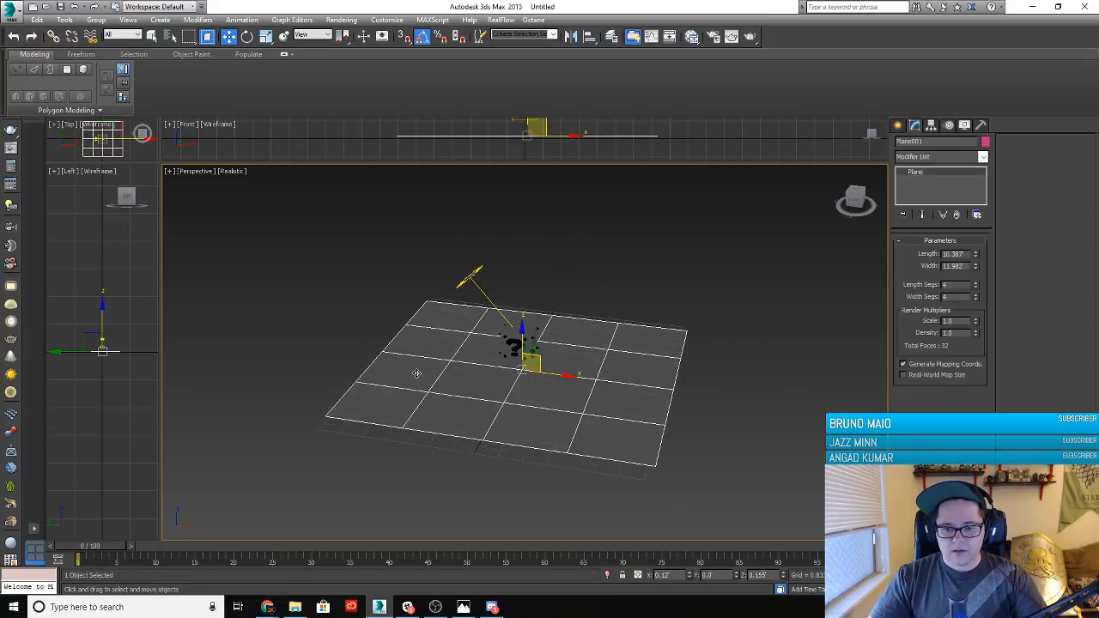
{"action": "scroll", "coordinate": [429, 384], "scroll_direction": "up", "scroll_amount": 8}
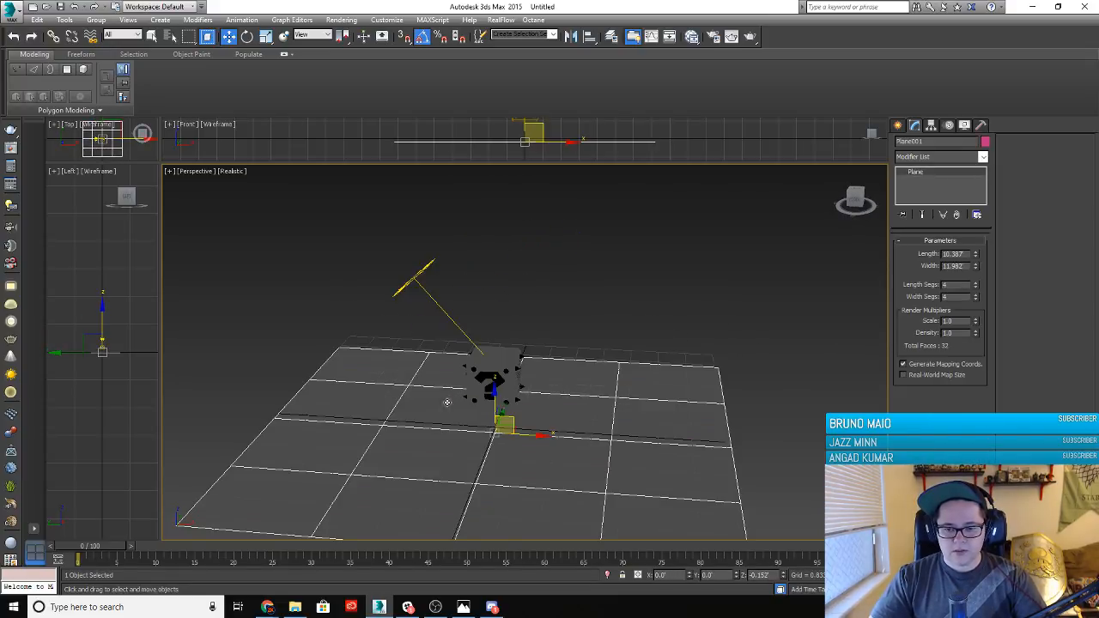
{"action": "middle_click_drag", "start_coordinate": [461, 390], "coordinate": [516, 275], "text": "alt"}
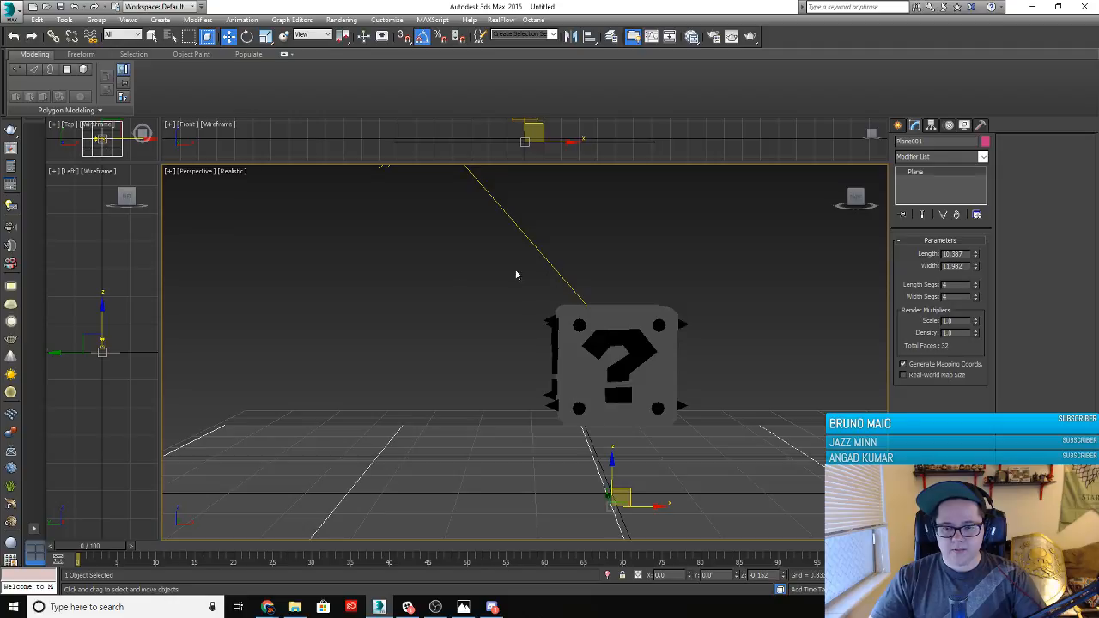
{"action": "left_click_drag", "start_coordinate": [763, 423], "coordinate": [746, 433]}
{"action": "middle_click_drag", "start_coordinate": [747, 433], "coordinate": [697, 417], "text": "alt"}
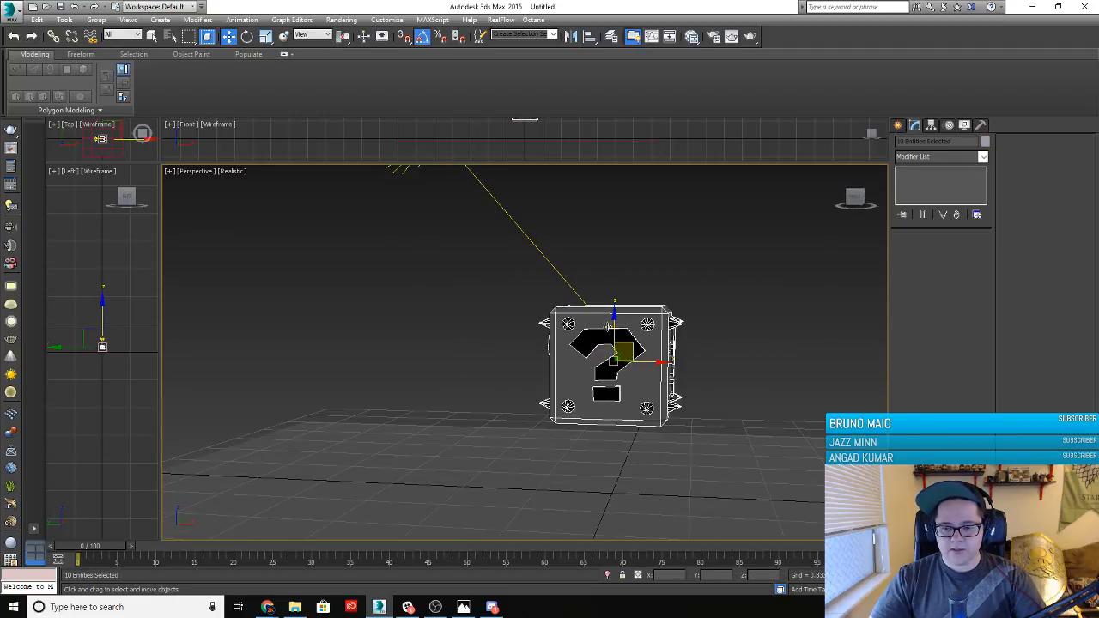
{"action": "left_click", "coordinate": [95, 19]}
{"action": "left_click", "coordinate": [107, 32]}
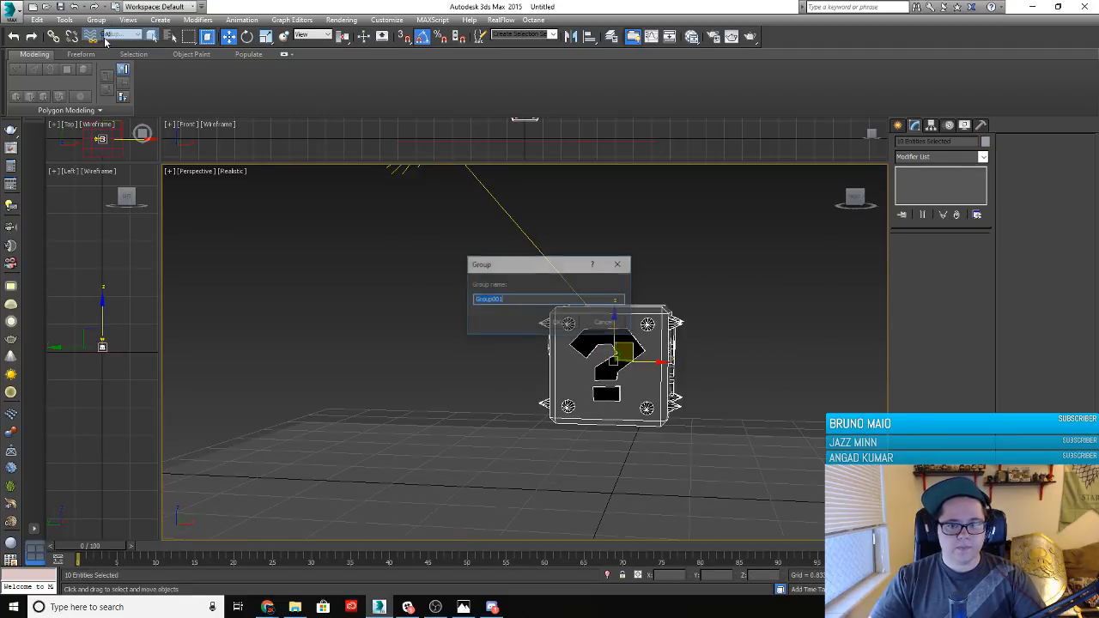
{"action": "key", "text": "BackSpace"}
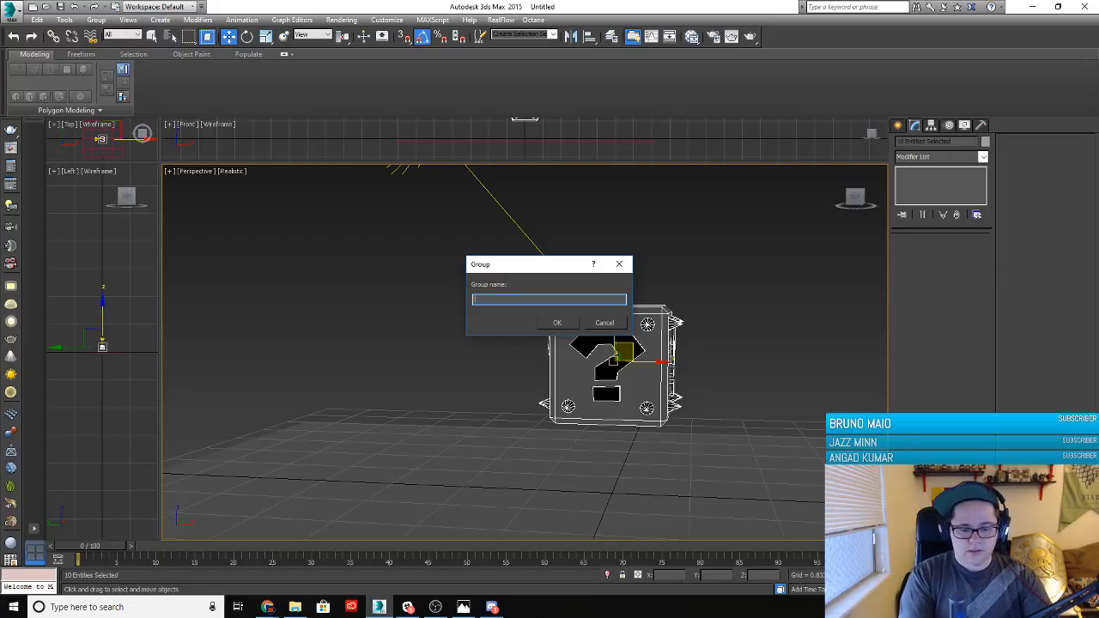
{"action": "type", "text": "? mark block"}
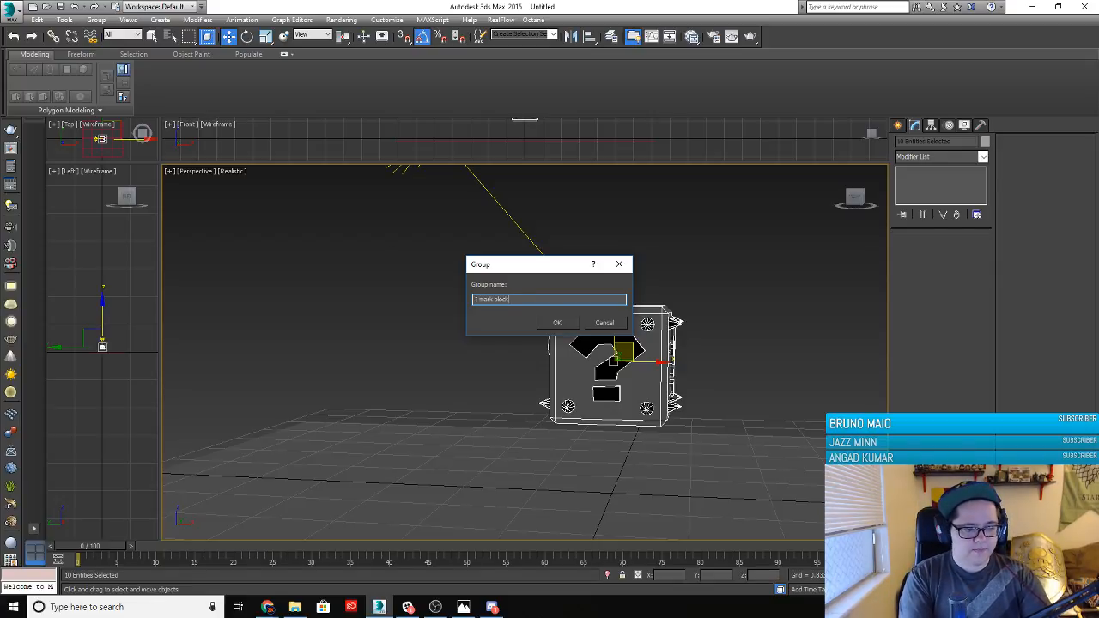
{"action": "key", "text": "Return"}
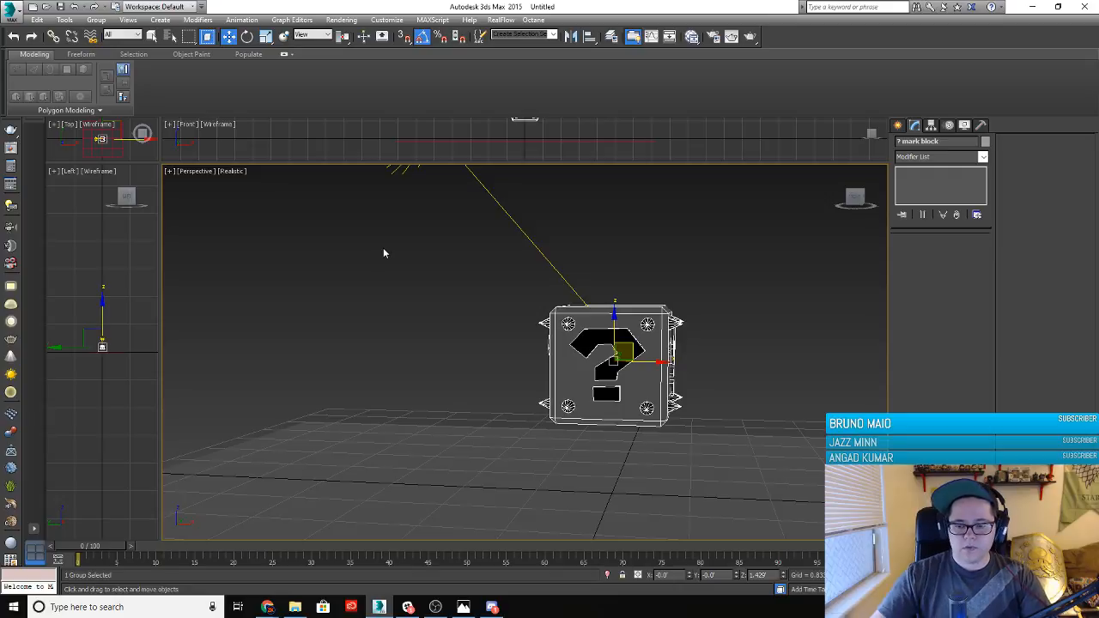
Move the question-mark block group about 3.56' along the negative X axis, away from the grid centre
{"action": "left_click", "coordinate": [395, 324]}
{"action": "scroll", "coordinate": [404, 329], "scroll_direction": "down", "scroll_amount": 4}
{"action": "scroll", "coordinate": [502, 399], "scroll_direction": "up", "scroll_amount": 2}
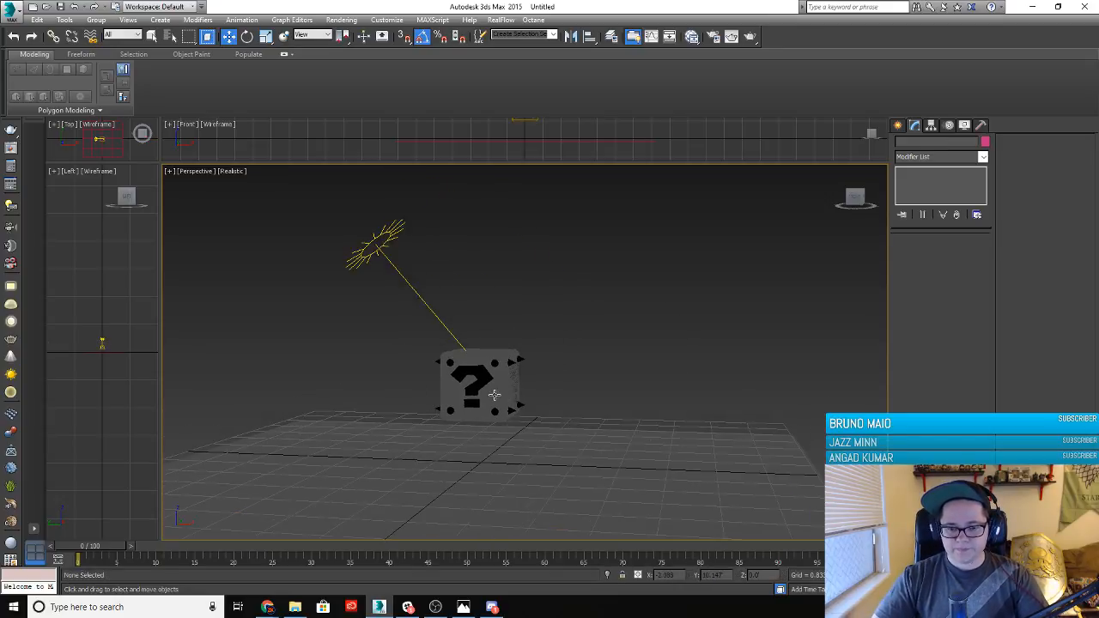
{"action": "left_click", "coordinate": [515, 393]}
{"action": "left_click_drag", "start_coordinate": [526, 393], "coordinate": [341, 377]}
{"action": "left_click", "coordinate": [403, 387]}
Hide the ground plane beneath the question-mark block
{"action": "middle_click_drag", "start_coordinate": [403, 387], "coordinate": [420, 417], "text": "alt"}
{"action": "left_click", "coordinate": [529, 398]}
{"action": "right_click", "coordinate": [529, 395]}
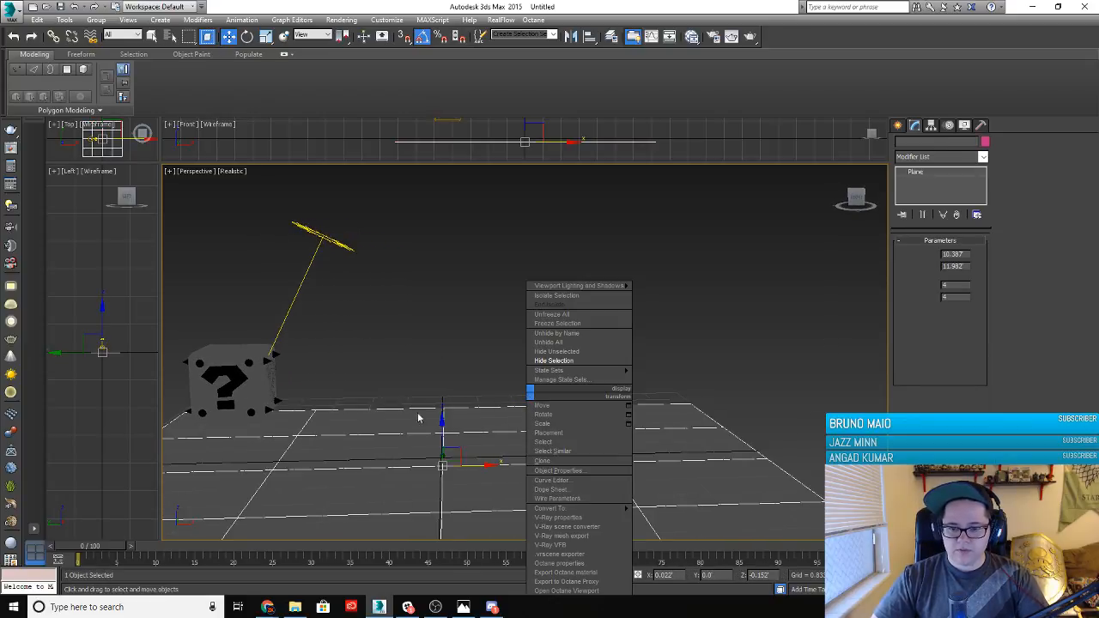
{"action": "left_click", "coordinate": [412, 413]}
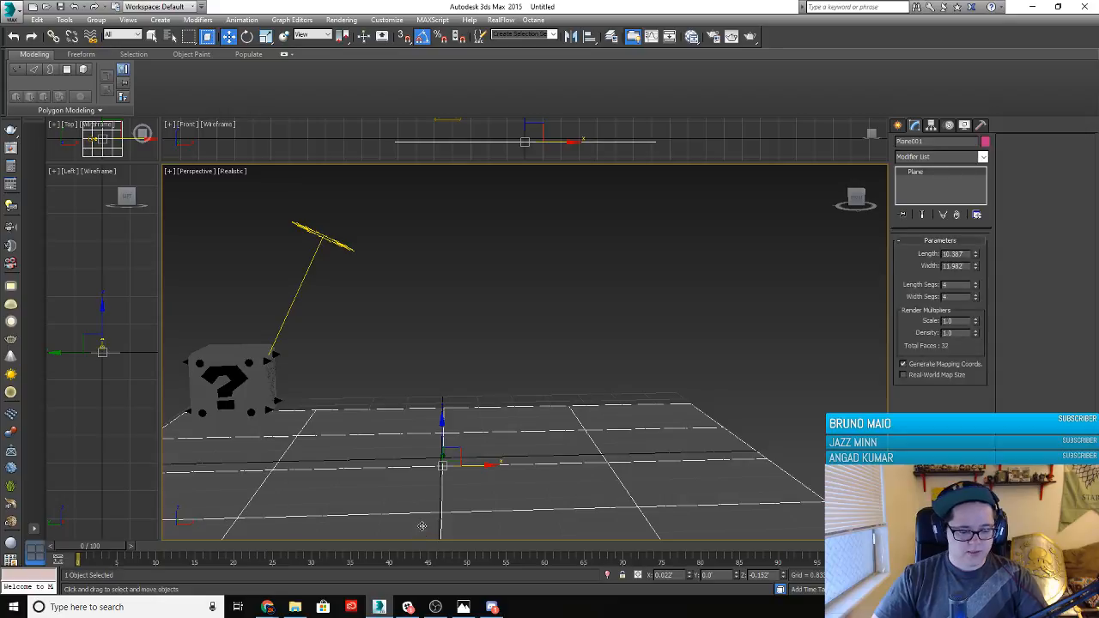
{"action": "right_click", "coordinate": [407, 393]}
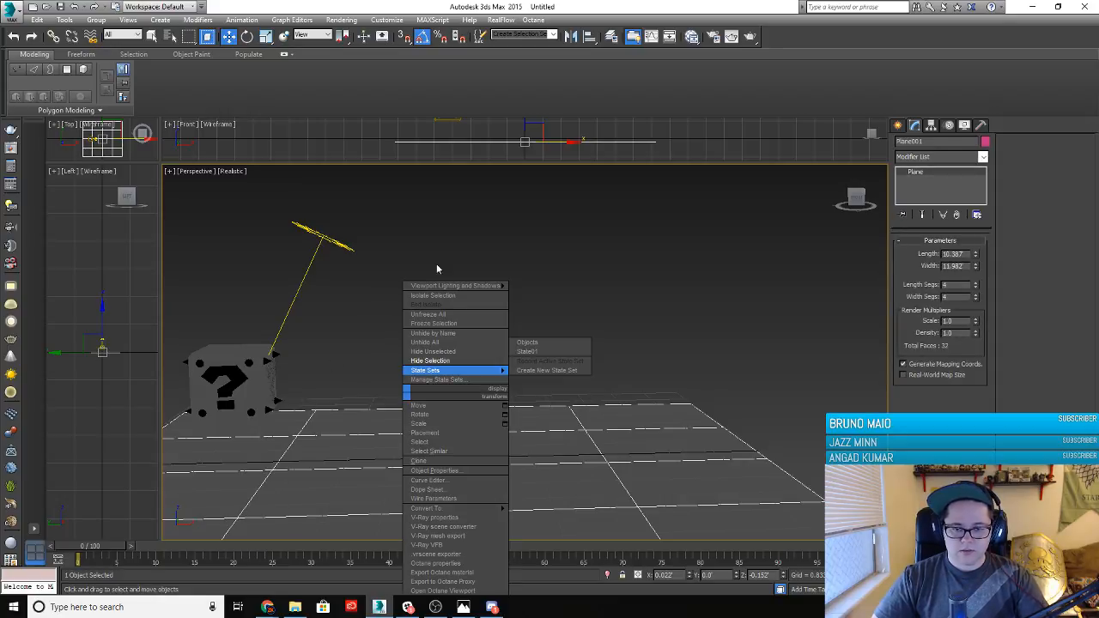
{"action": "left_click", "coordinate": [429, 361]}
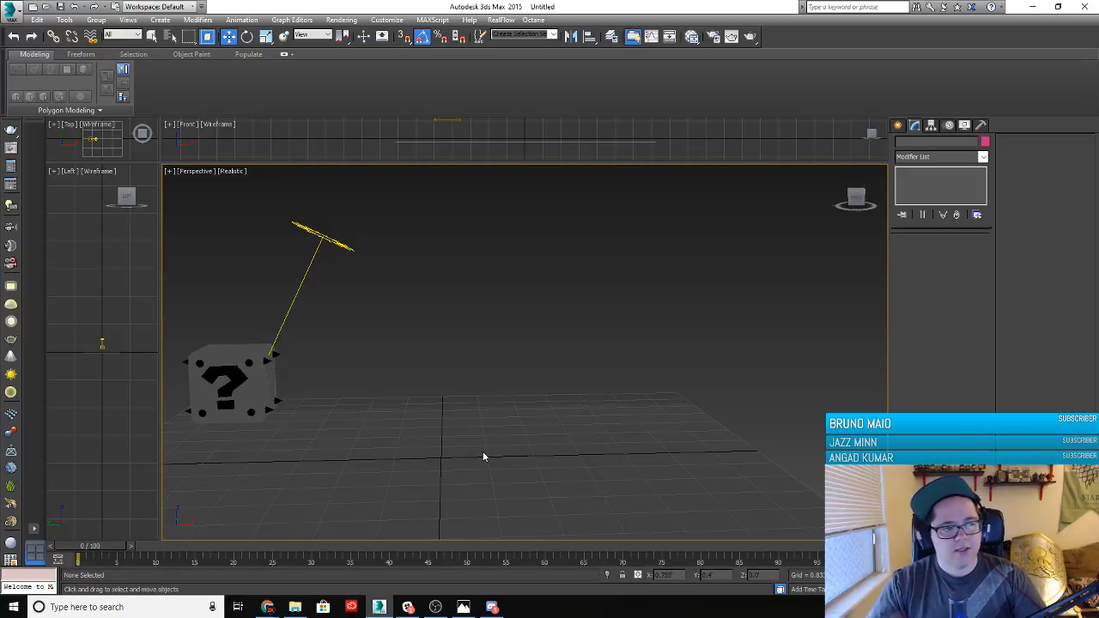
Create a box about 1.02' long, 1.28' wide and 0.32' high near the centre of the grid
{"action": "left_click", "coordinate": [896, 125]}
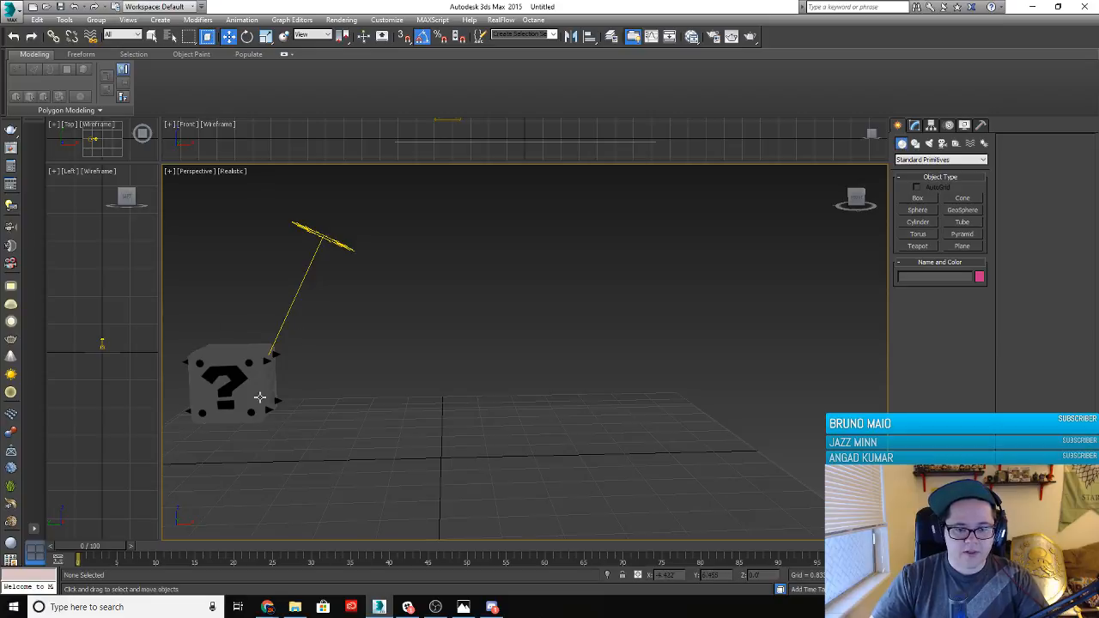
{"action": "middle_click_drag", "start_coordinate": [244, 381], "coordinate": [333, 376]}
{"action": "left_click", "coordinate": [333, 376]}
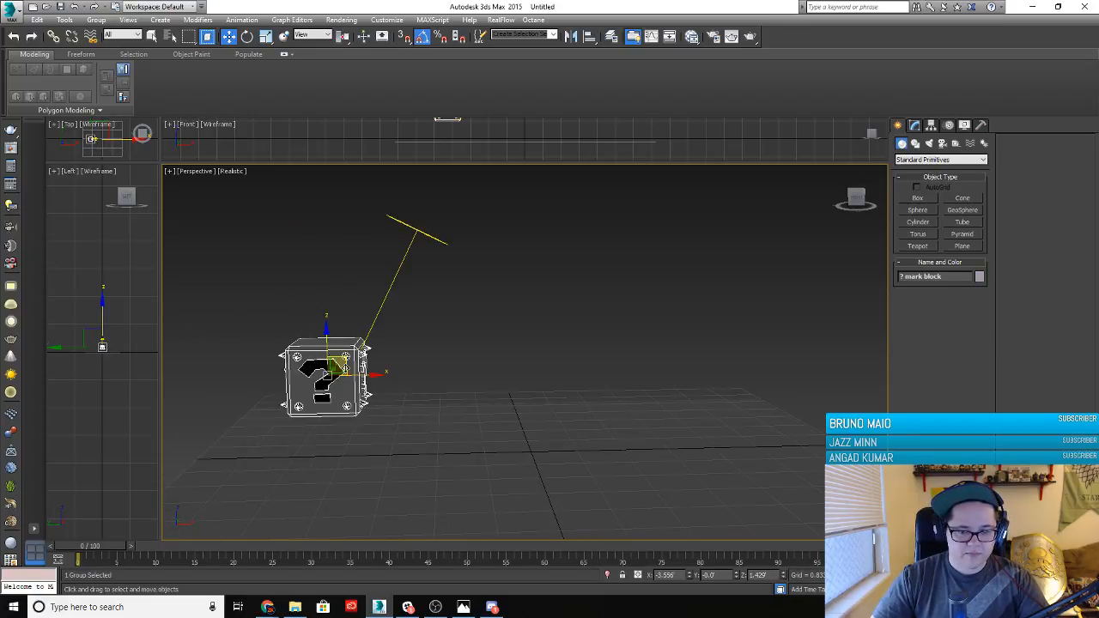
{"action": "left_click", "coordinate": [788, 346]}
{"action": "left_click", "coordinate": [918, 198]}
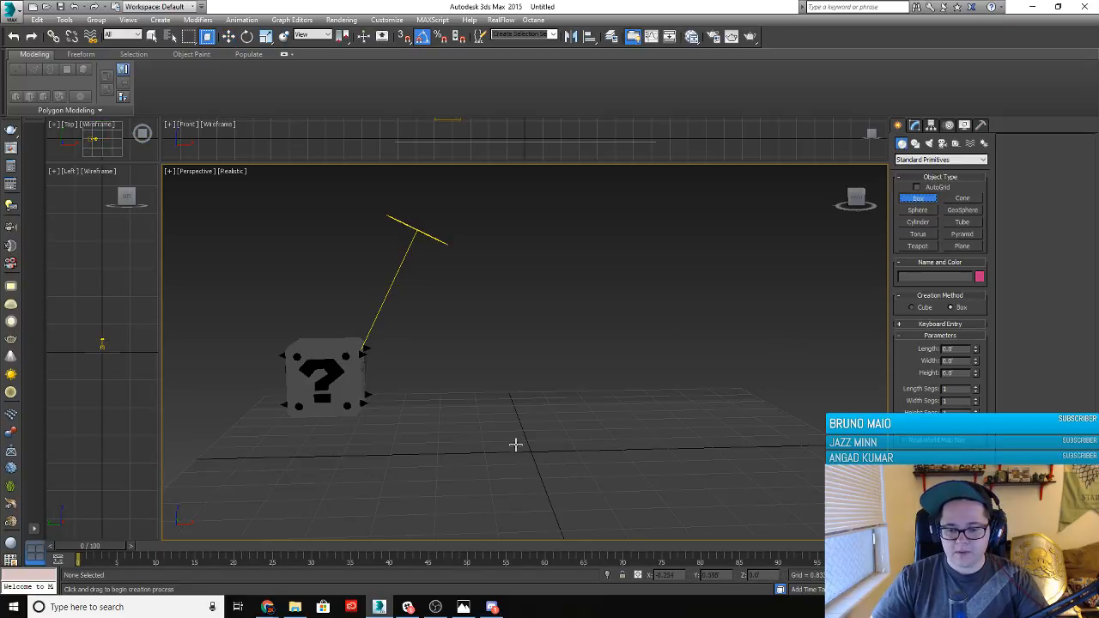
{"action": "left_click_drag", "start_coordinate": [517, 444], "coordinate": [593, 458]}
{"action": "left_click", "coordinate": [596, 441]}
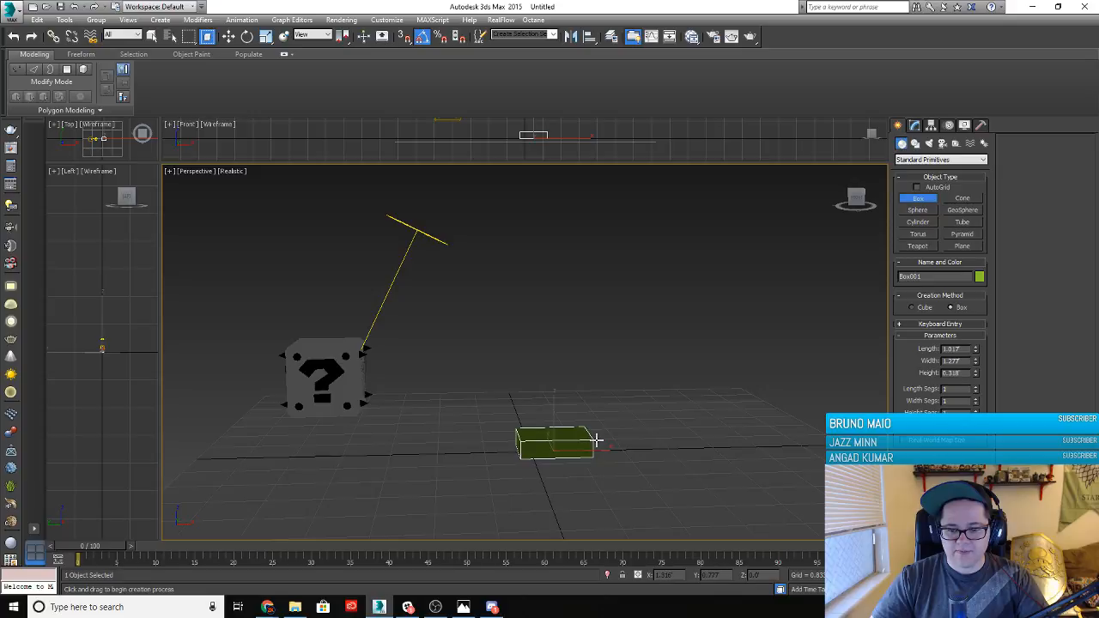
{"action": "middle_click_drag", "start_coordinate": [668, 441], "coordinate": [618, 442]}
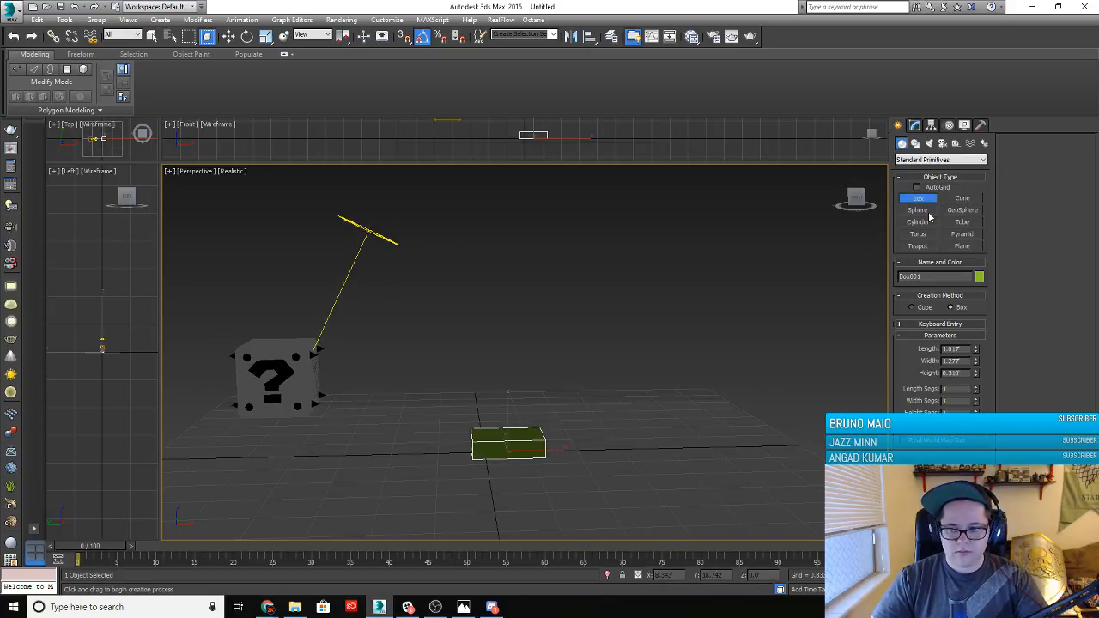
Raise the new box to about 0.15' in Z and shift it along X to about 0.048'
{"action": "left_click", "coordinate": [915, 126]}
{"action": "left_click", "coordinate": [898, 126]}
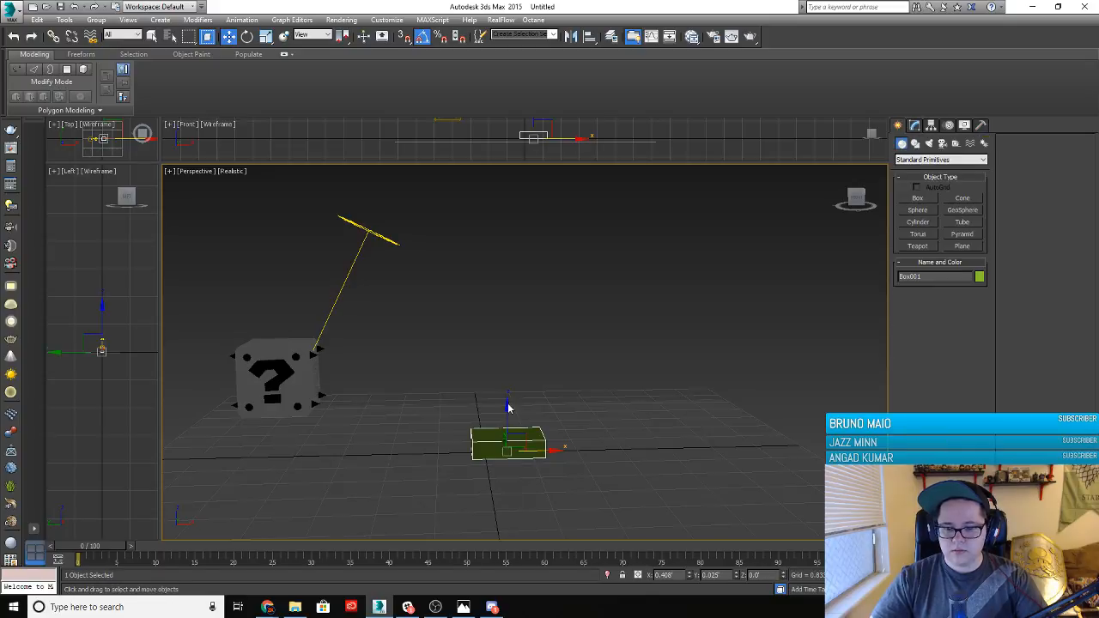
{"action": "left_click_drag", "start_coordinate": [507, 407], "coordinate": [508, 398]}
{"action": "left_click_drag", "start_coordinate": [549, 442], "coordinate": [528, 442]}
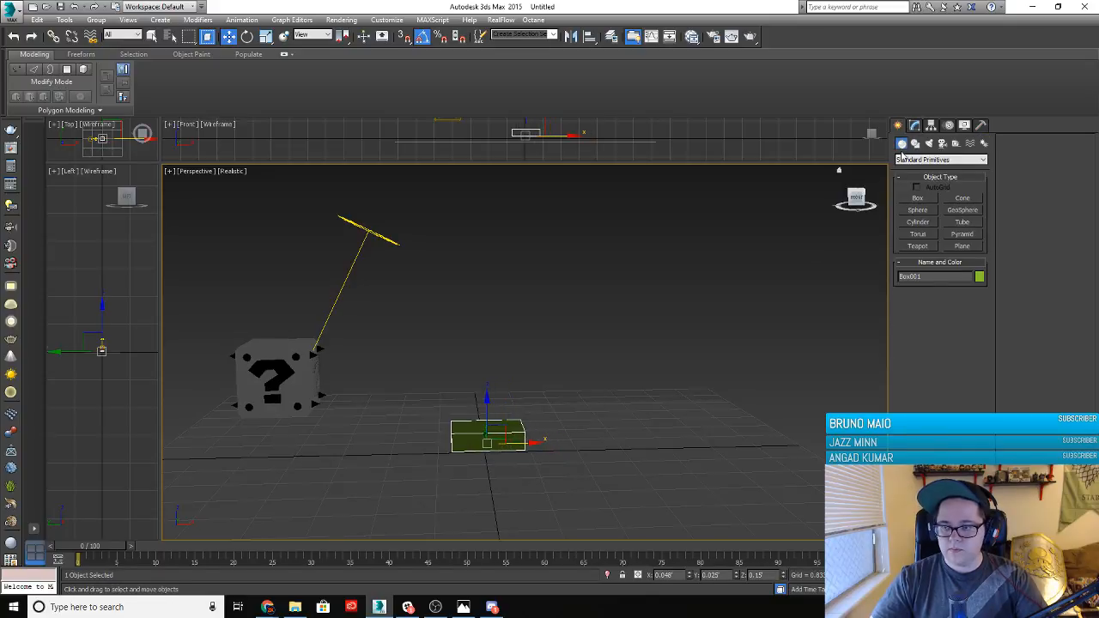
Set the box's length to 0.5', trying 1.5' and 5' first
{"action": "left_click", "coordinate": [915, 127]}
{"action": "left_click_drag", "start_coordinate": [966, 253], "coordinate": [882, 253]}
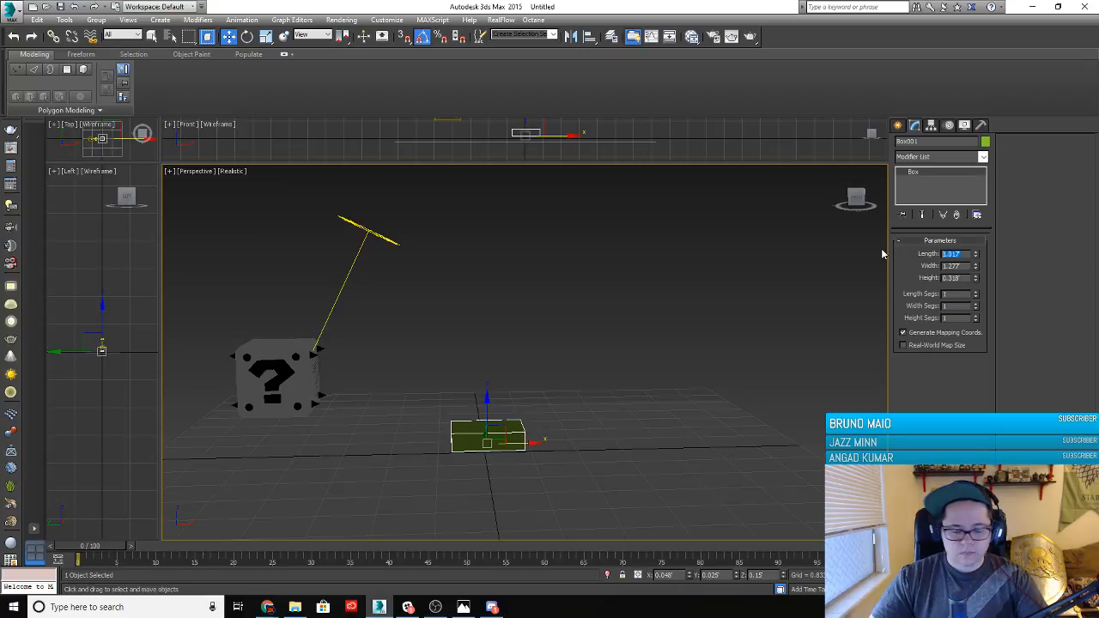
{"action": "type", "text": "1.5"}
{"action": "key", "text": "Return"}
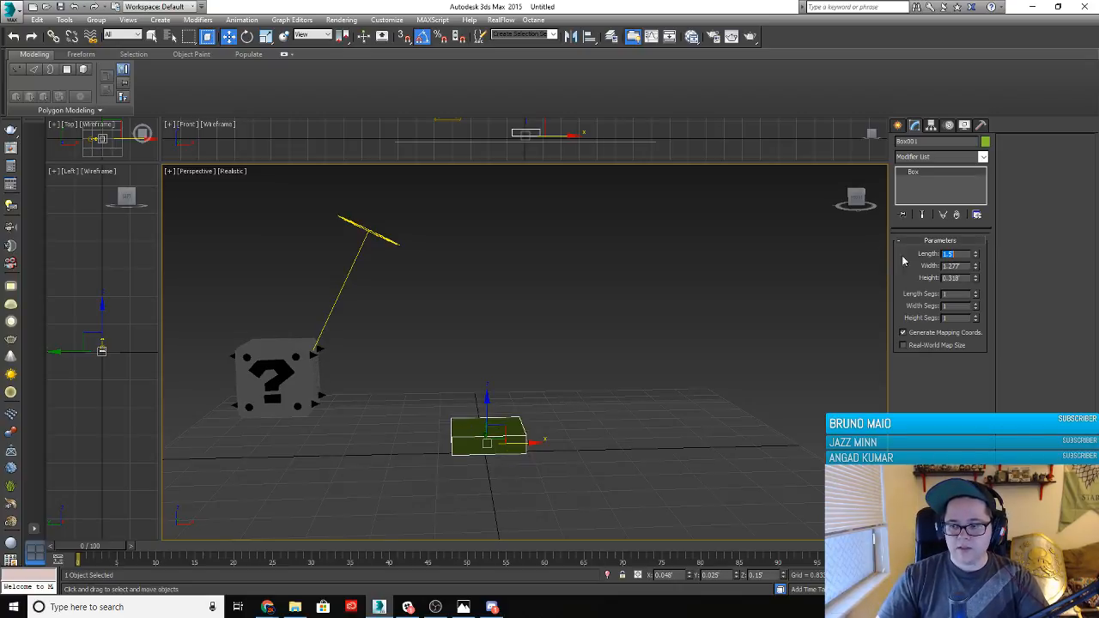
{"action": "type", "text": "5"}
{"action": "key", "text": "Return"}
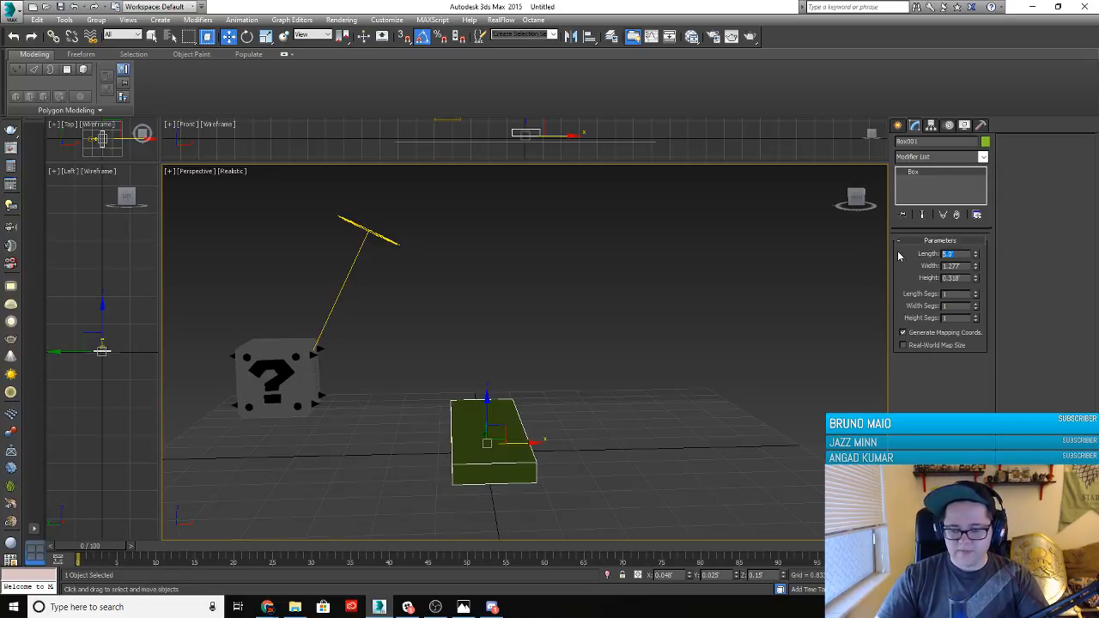
{"action": "type", "text": "0.5"}
{"action": "key", "text": "Return"}
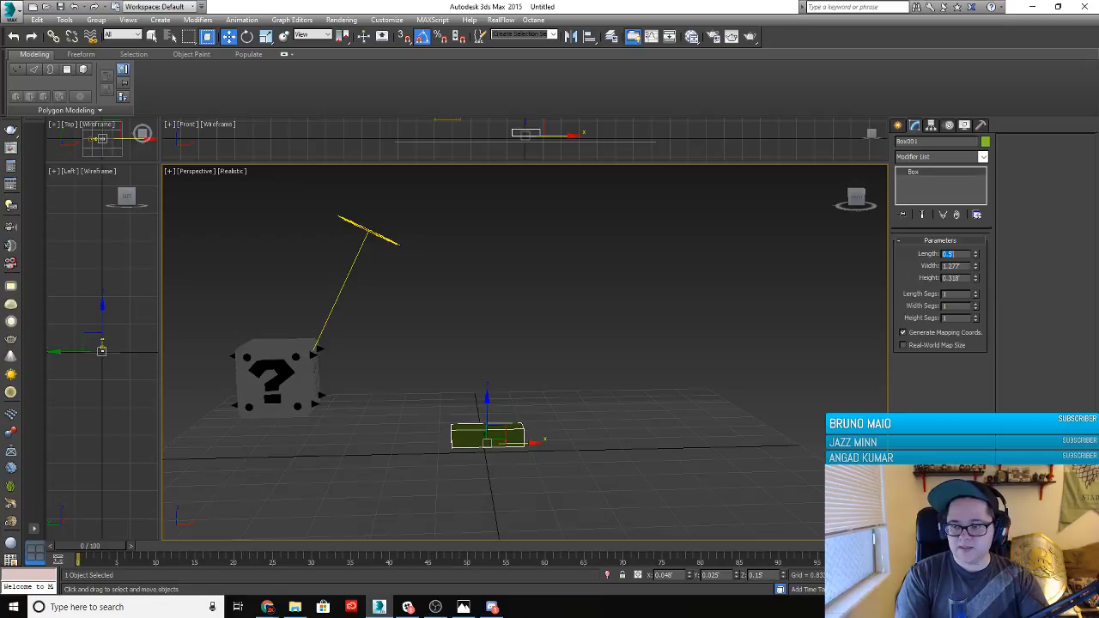
Set the box's width to 1.5' and check its brick proportions from another angle
{"action": "middle_click_drag", "start_coordinate": [475, 473], "coordinate": [452, 484], "text": "alt"}
{"action": "scroll", "coordinate": [485, 466], "scroll_direction": "up", "scroll_amount": 4}
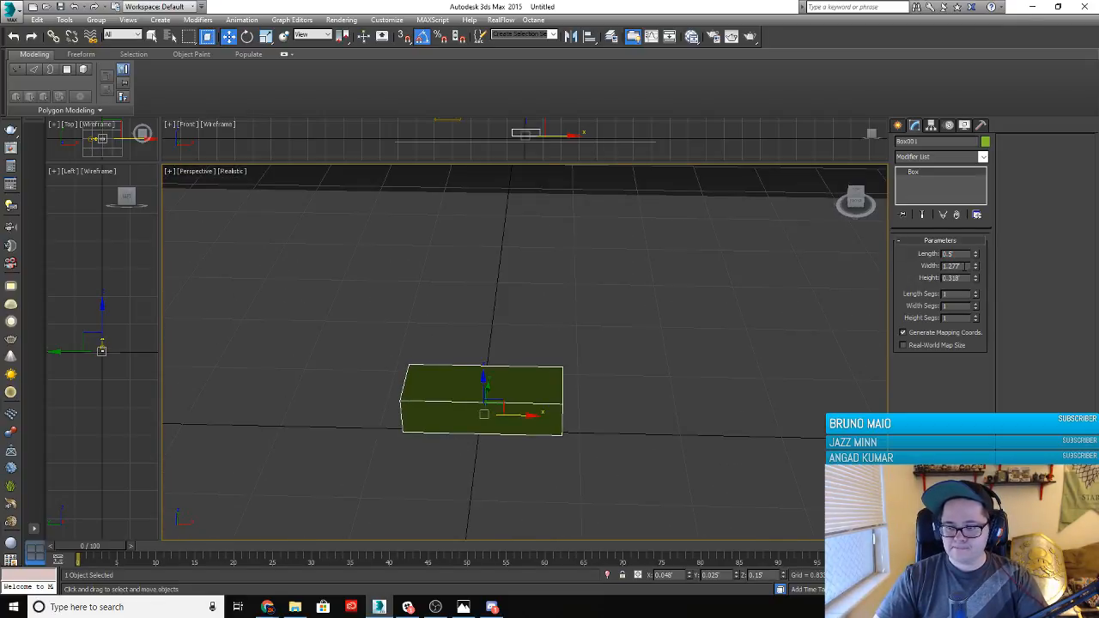
{"action": "left_click_drag", "start_coordinate": [961, 268], "coordinate": [922, 275]}
{"action": "type", "text": "1.0"}
{"action": "key", "text": "Return"}
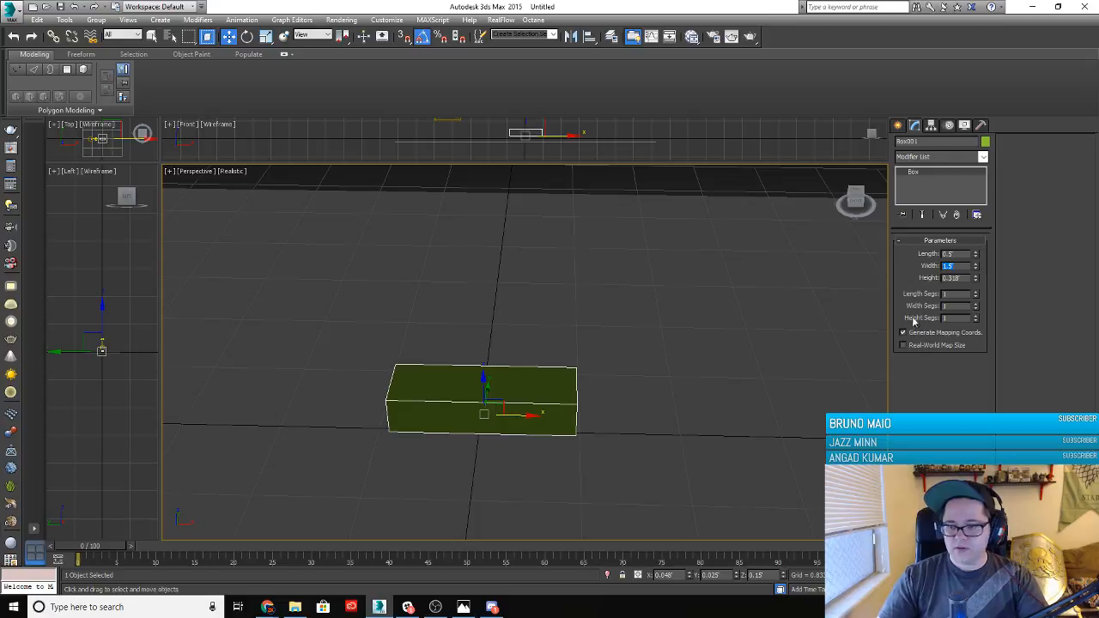
{"action": "middle_click_drag", "start_coordinate": [681, 415], "coordinate": [569, 394], "text": "alt"}
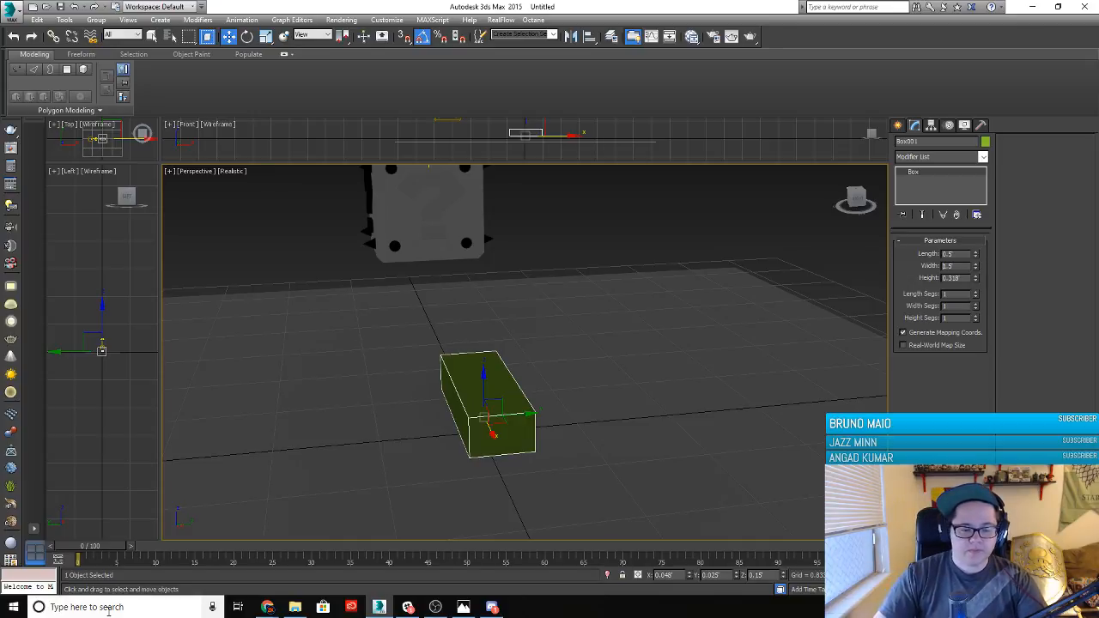
Work out 1.5 divided by 3 in the Windows Calculator and close it again
{"action": "left_click", "coordinate": [109, 607]}
{"action": "type", "text": "cal"}
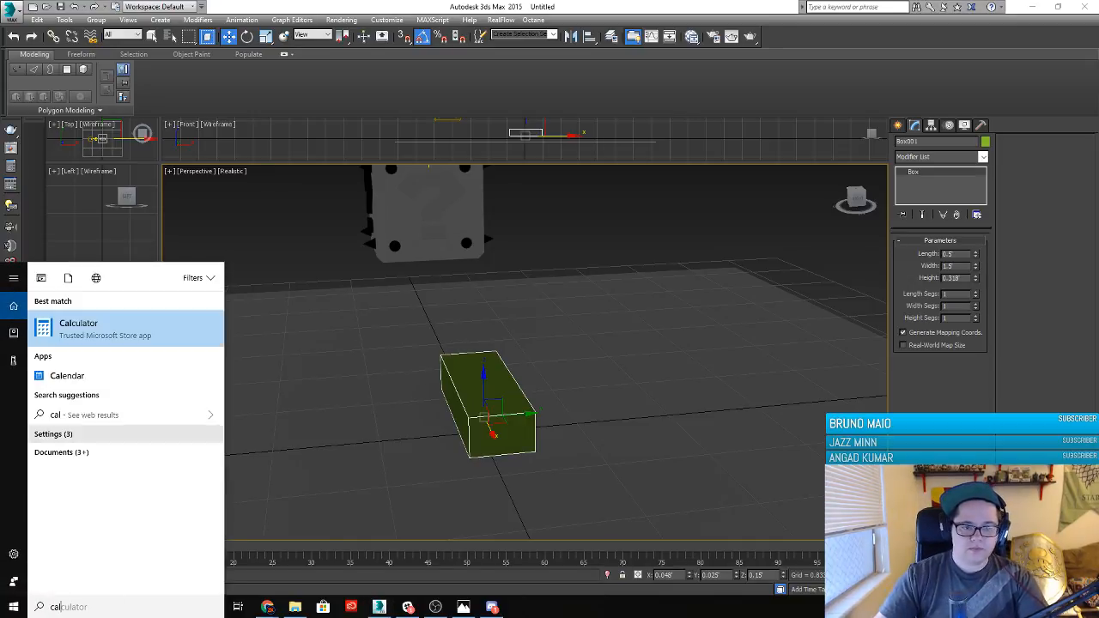
{"action": "left_click", "coordinate": [120, 341]}
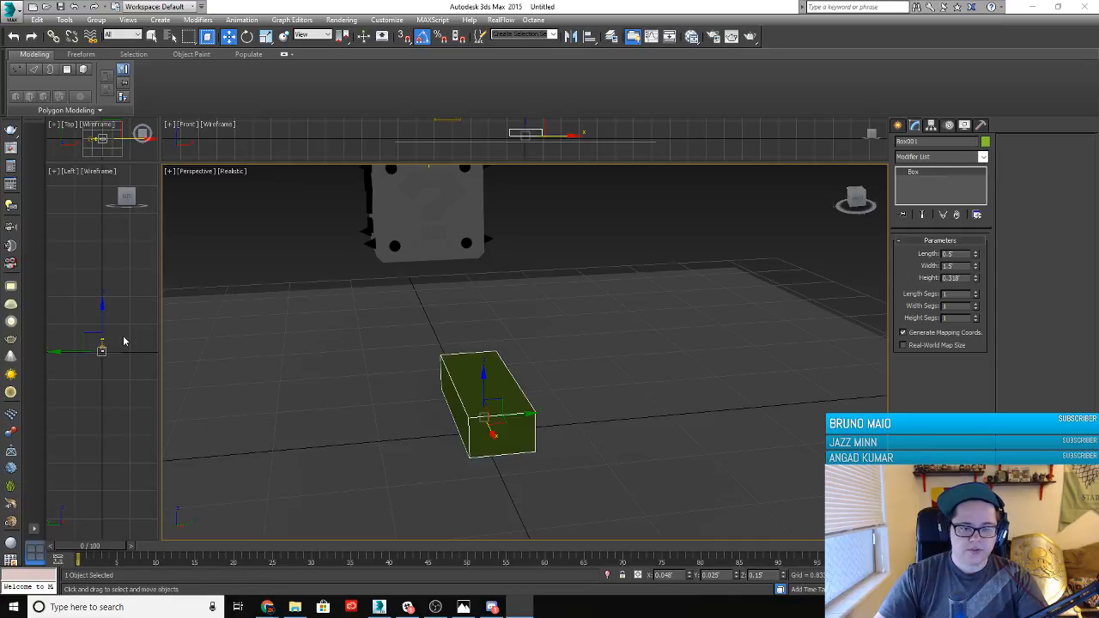
{"action": "left_click", "coordinate": [97, 417]}
{"action": "left_click", "coordinate": [188, 448]}
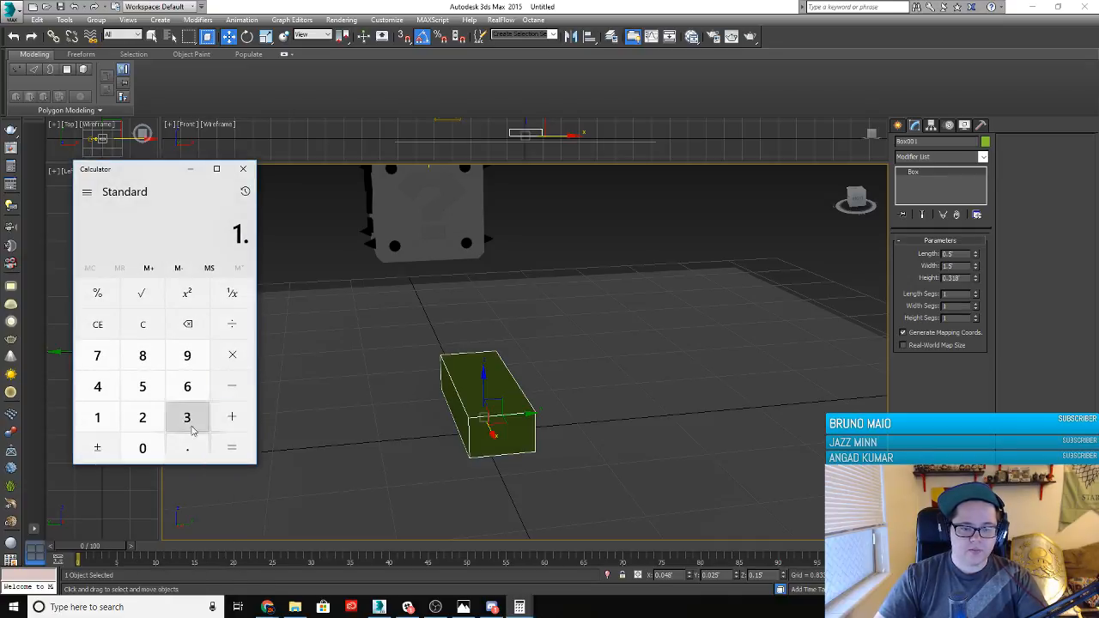
{"action": "left_click", "coordinate": [187, 417]}
{"action": "left_click", "coordinate": [142, 323]}
{"action": "left_click", "coordinate": [97, 417]}
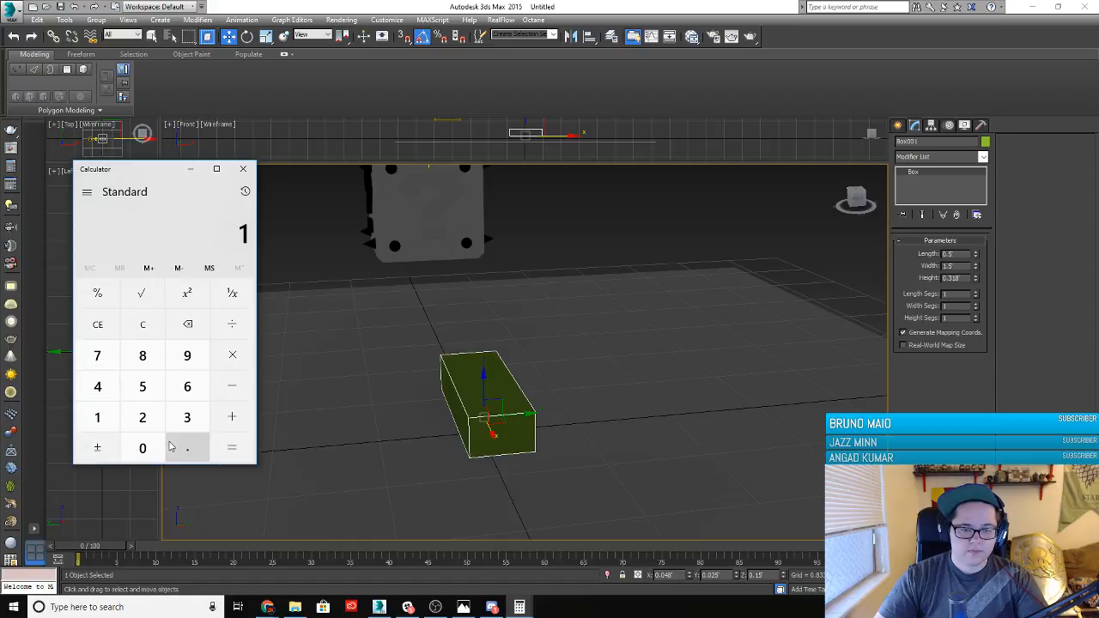
{"action": "left_click", "coordinate": [187, 448]}
{"action": "left_click", "coordinate": [143, 386]}
{"action": "left_click", "coordinate": [231, 324]}
{"action": "left_click", "coordinate": [187, 417]}
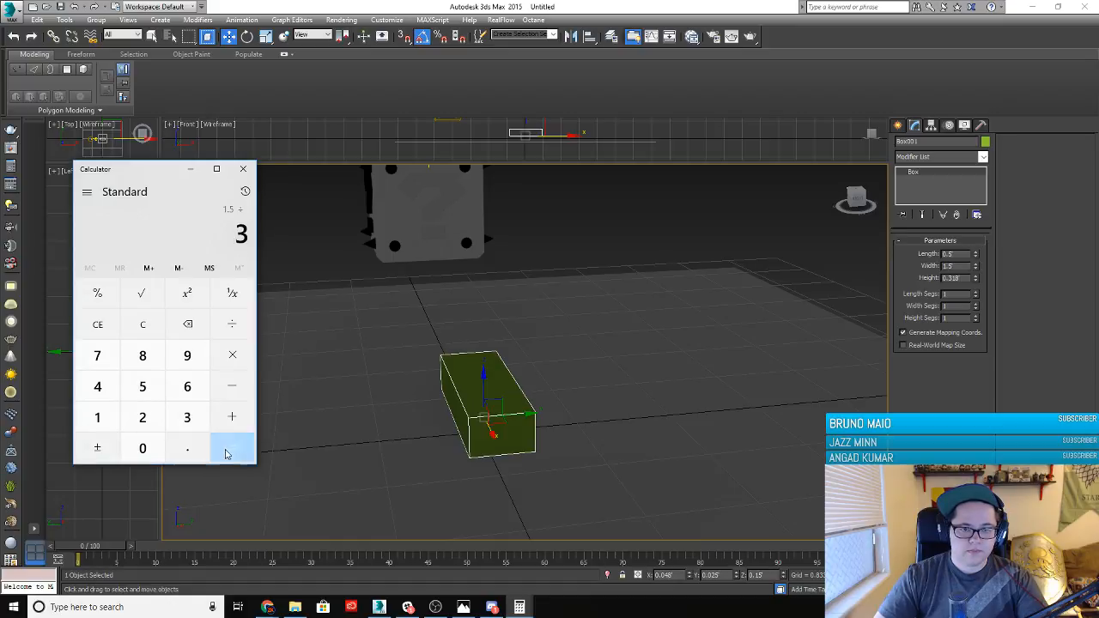
{"action": "left_click", "coordinate": [232, 448]}
{"action": "left_click", "coordinate": [242, 170]}
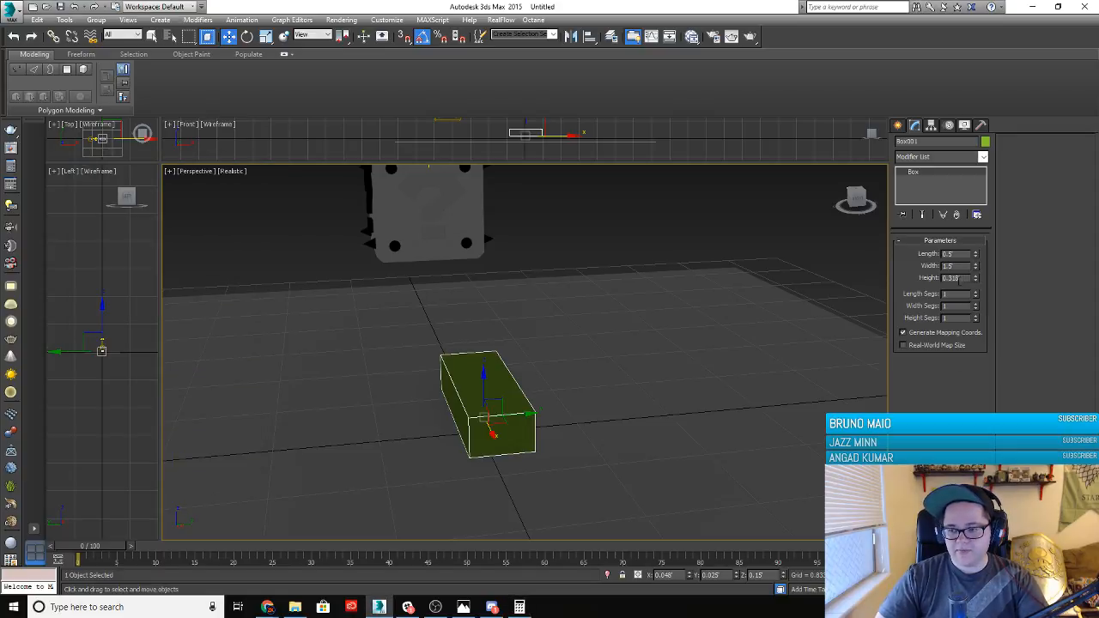
Set the box's height to 0.5'
{"action": "left_click_drag", "start_coordinate": [950, 278], "coordinate": [962, 278]}
{"action": "left_click", "coordinate": [961, 278]}
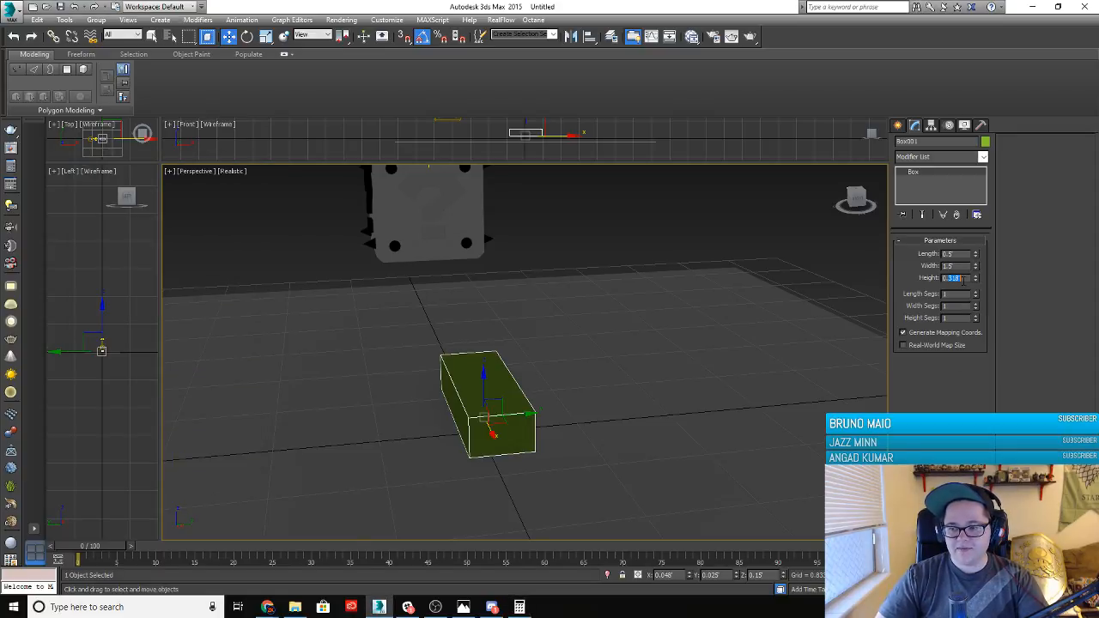
{"action": "type", "text": "0.5"}
{"action": "key", "text": "Return"}
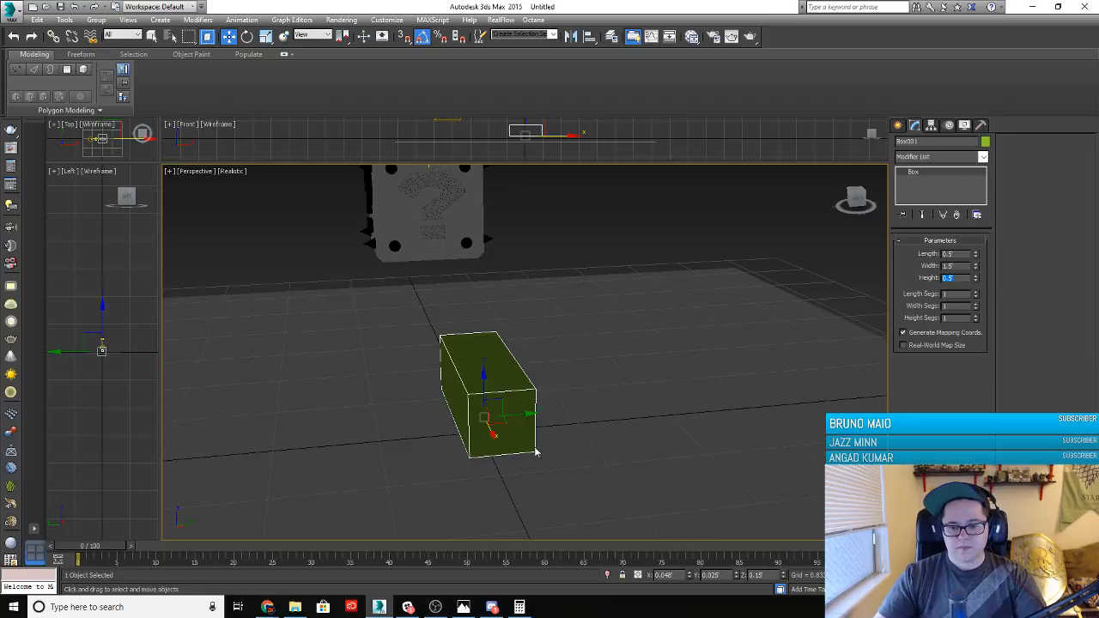
Copy the box along Y to about 1.063' and set the copy's width to 0.75'
{"action": "mouse_move", "coordinate": [442, 449]}
{"action": "middle_mouse_down", "text": "alt"}
{"action": "mouse_move", "coordinate": [369, 427]}
{"action": "mouse_move", "coordinate": [447, 442]}
{"action": "mouse_move", "coordinate": [376, 445]}
{"action": "mouse_move", "coordinate": [489, 444]}
{"action": "middle_mouse_up", "text": "alt"}
{"action": "left_click_drag", "start_coordinate": [502, 429], "coordinate": [564, 380], "text": "shift"}
{"action": "left_click", "coordinate": [550, 351]}
{"action": "mouse_move", "coordinate": [559, 363]}
{"action": "middle_mouse_down", "text": "alt"}
{"action": "mouse_move", "coordinate": [773, 326]}
{"action": "mouse_move", "coordinate": [814, 307]}
{"action": "middle_mouse_up", "text": "alt"}
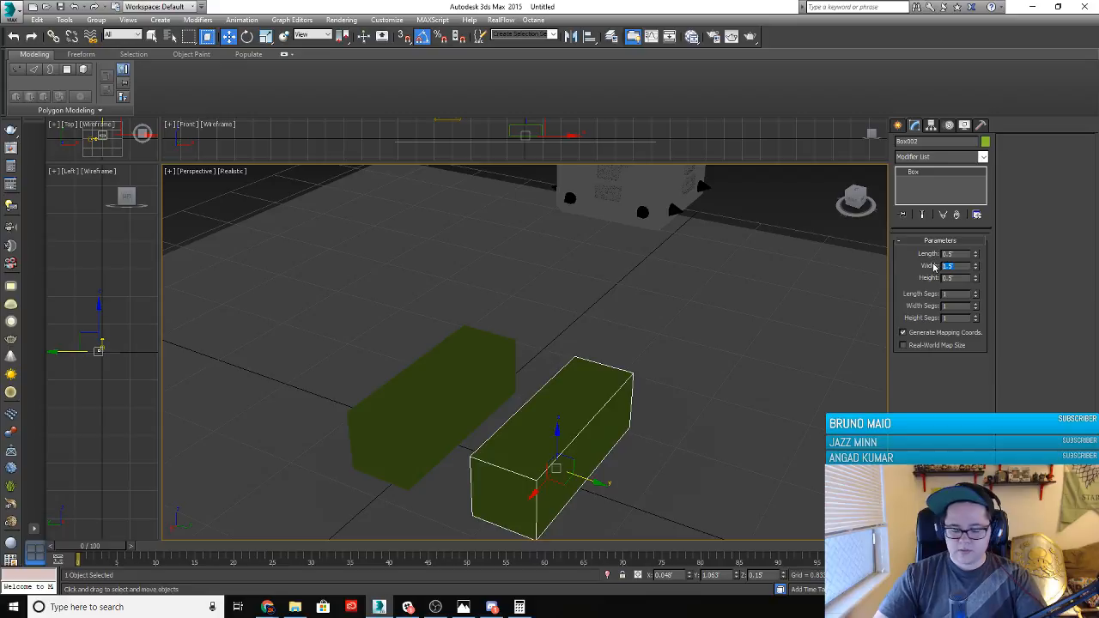
{"action": "key", "text": "BackSpace"}
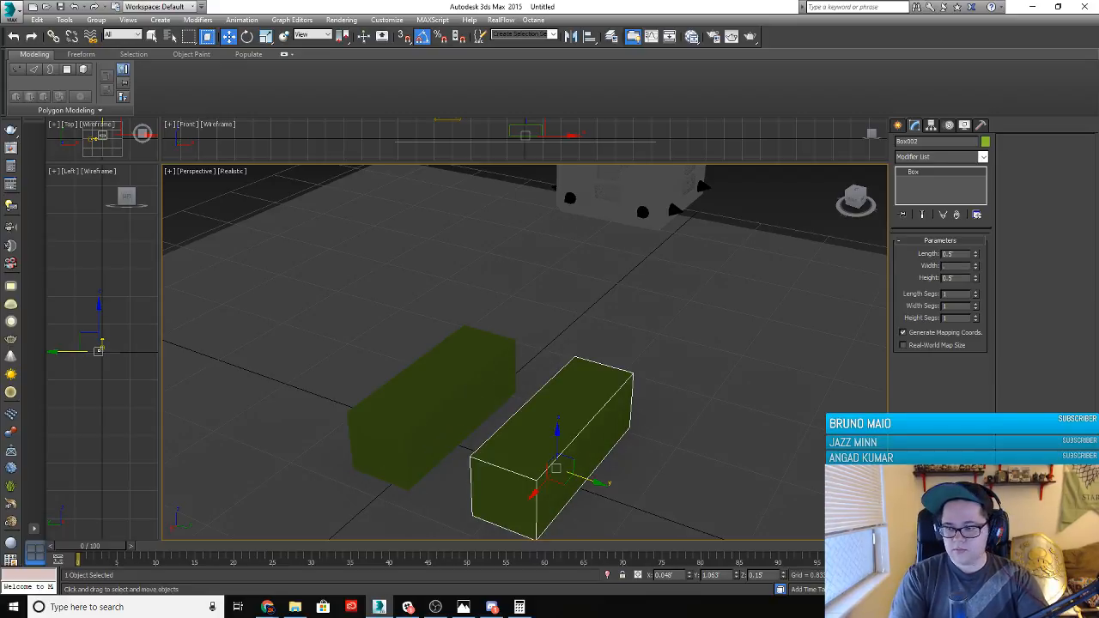
{"action": "key", "text": "Return"}
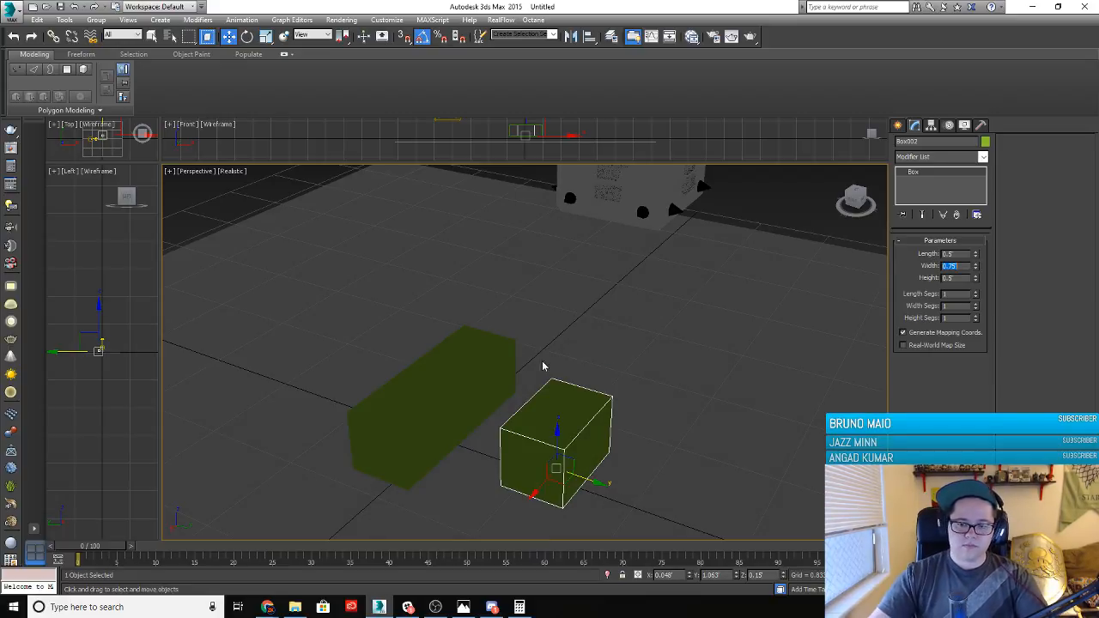
Copy the 1.5' wide box along Y to its other side, at about -0.97'
{"action": "left_click", "coordinate": [480, 324]}
{"action": "left_click", "coordinate": [472, 402]}
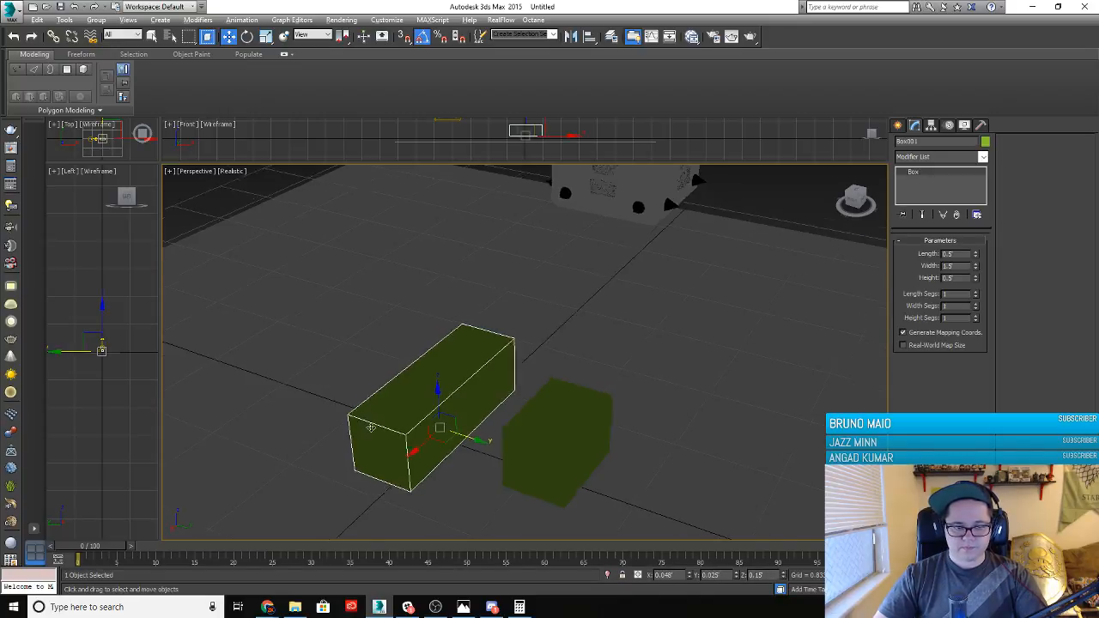
{"action": "middle_click_drag", "start_coordinate": [370, 426], "coordinate": [589, 404], "text": "alt"}
{"action": "left_click", "coordinate": [589, 404]}
{"action": "left_click", "coordinate": [454, 418]}
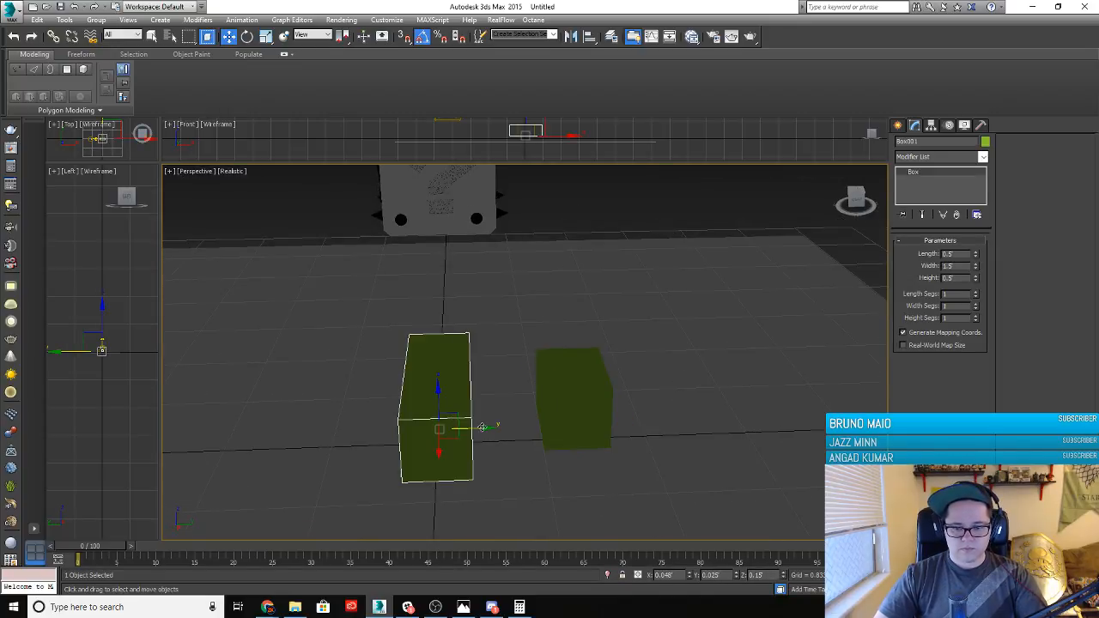
{"action": "left_click_drag", "start_coordinate": [482, 427], "coordinate": [352, 447], "text": "shift"}
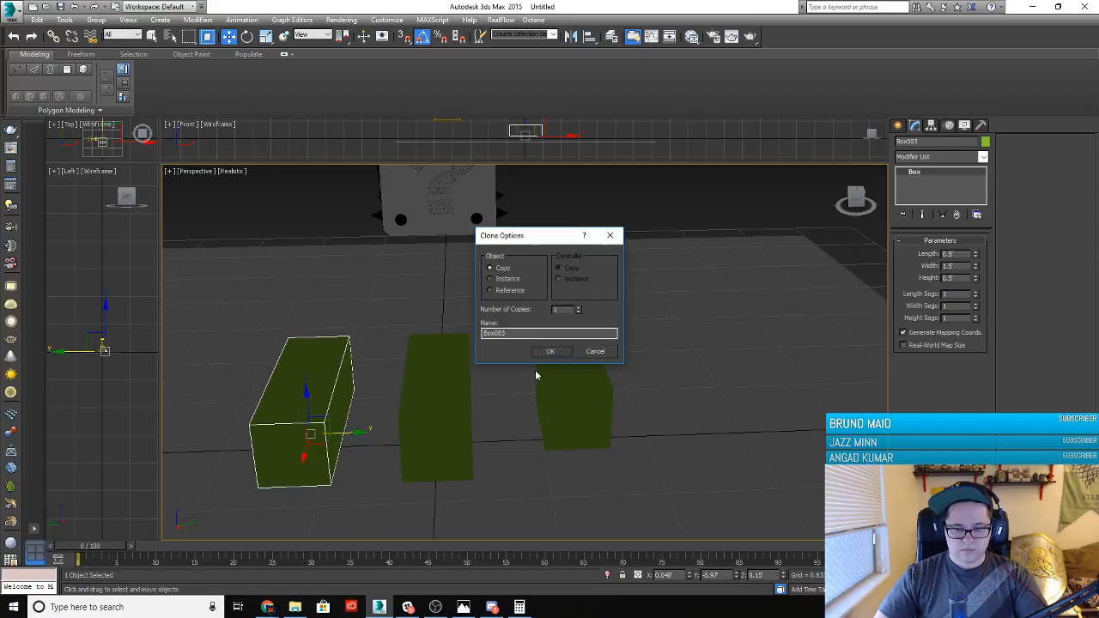
{"action": "left_click", "coordinate": [553, 351]}
Shift all three boxes together about 0.48' along Y and deselect them
{"action": "left_click", "coordinate": [569, 370]}
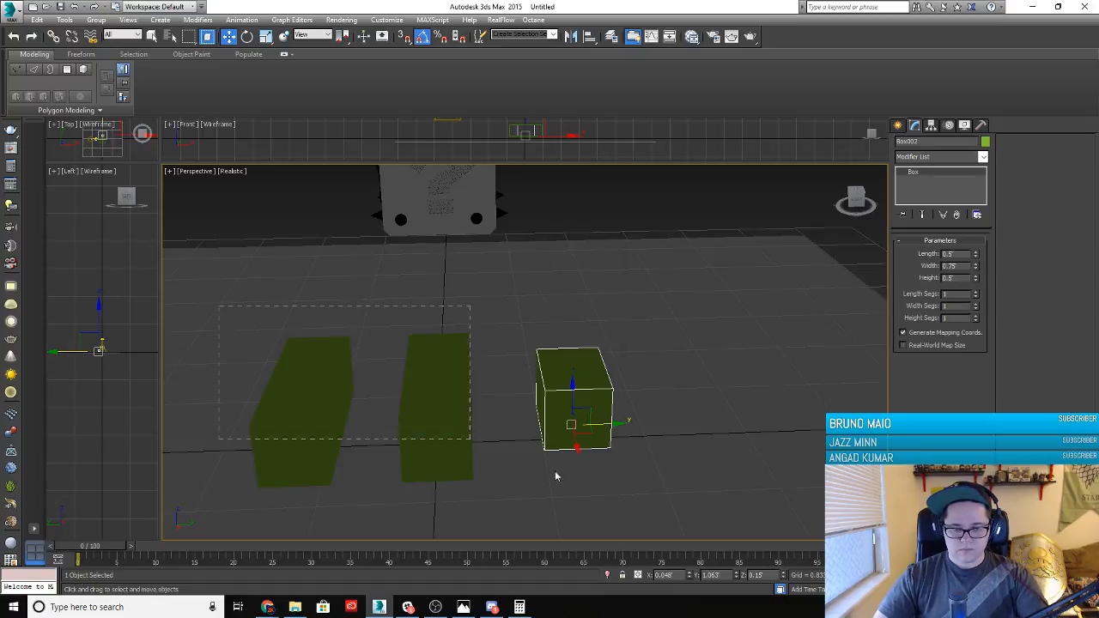
{"action": "left_click_drag", "start_coordinate": [554, 471], "coordinate": [639, 506]}
{"action": "left_click_drag", "start_coordinate": [485, 398], "coordinate": [547, 401]}
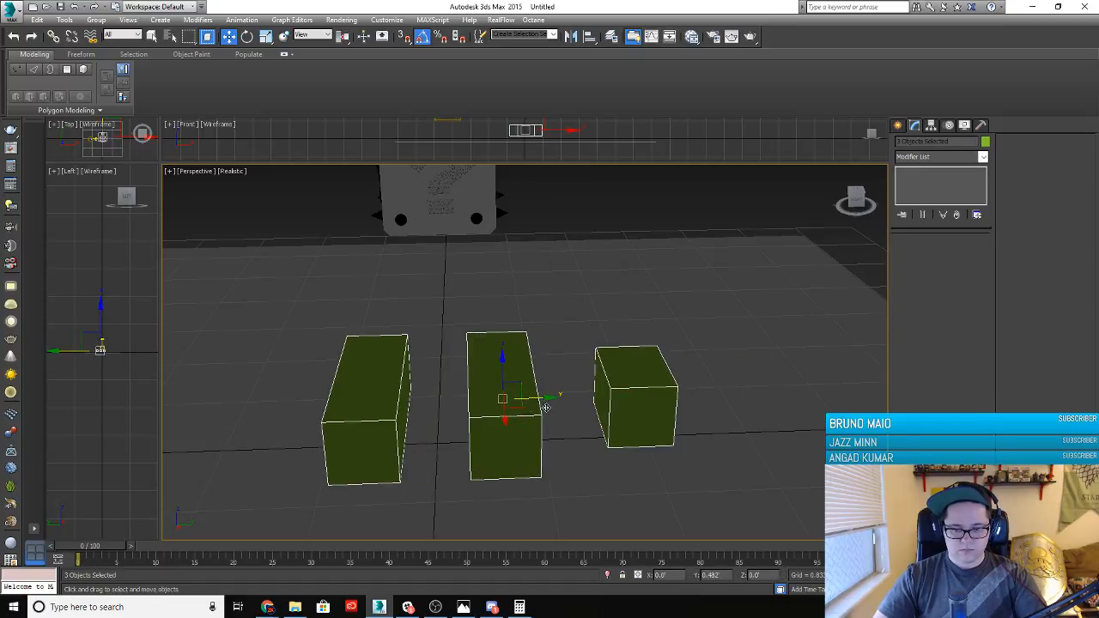
{"action": "left_click", "coordinate": [419, 402]}
{"action": "middle_click_drag", "start_coordinate": [417, 486], "coordinate": [437, 422], "text": "alt"}
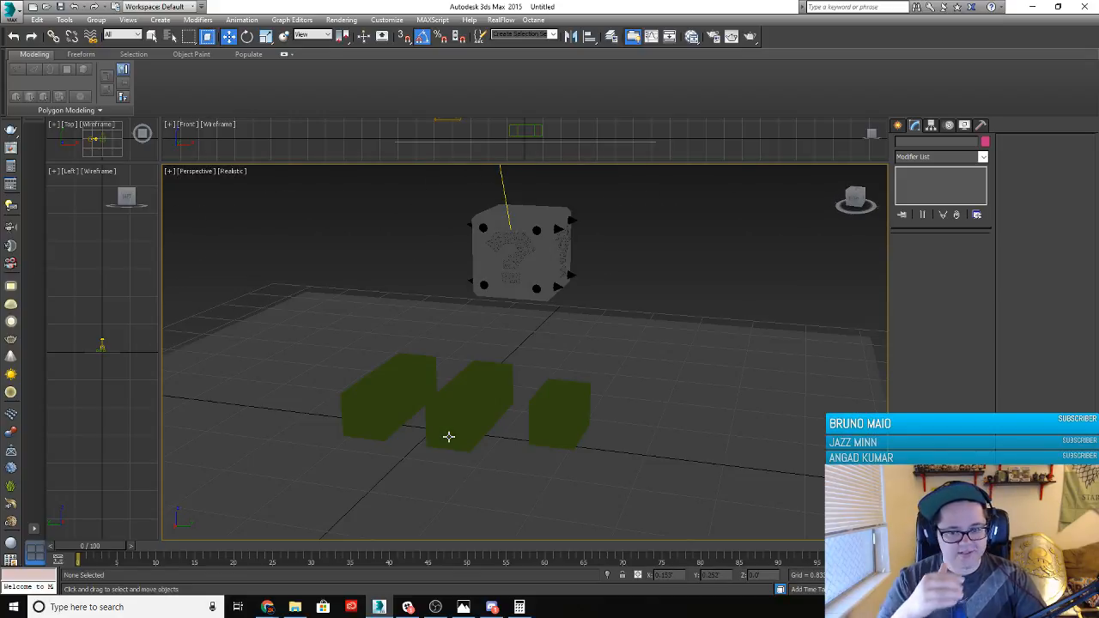
{"action": "middle_click_drag", "start_coordinate": [449, 434], "coordinate": [442, 437], "text": "alt"}
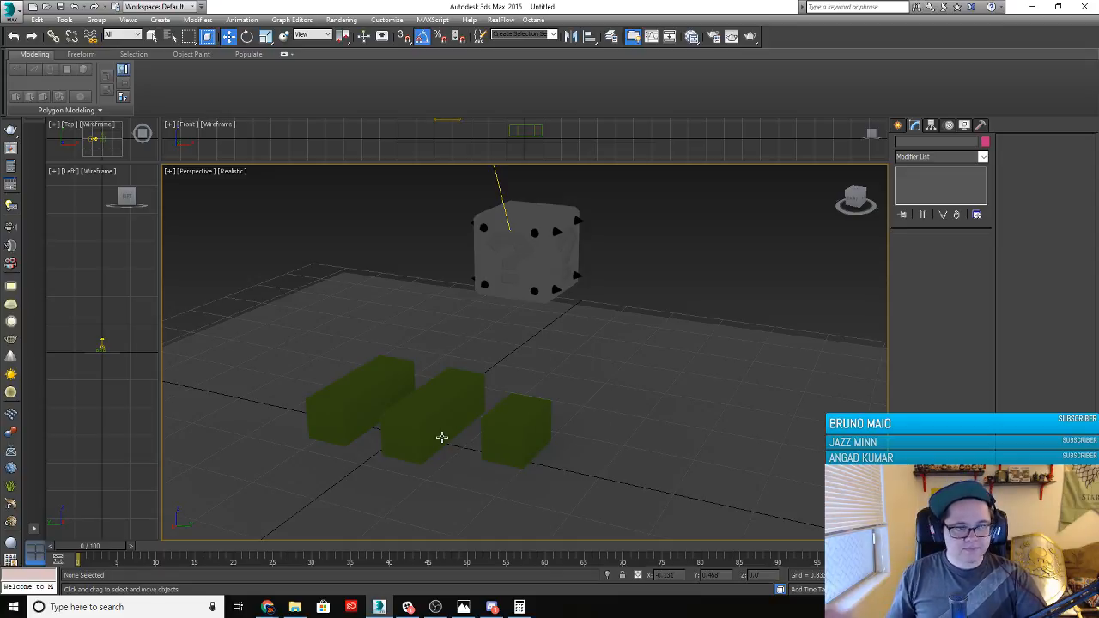
Examine the annotated forest photo and the browser's Super Mario brick block reference for brick layout, and return to 3ds Max
{"action": "left_click", "coordinate": [463, 607]}
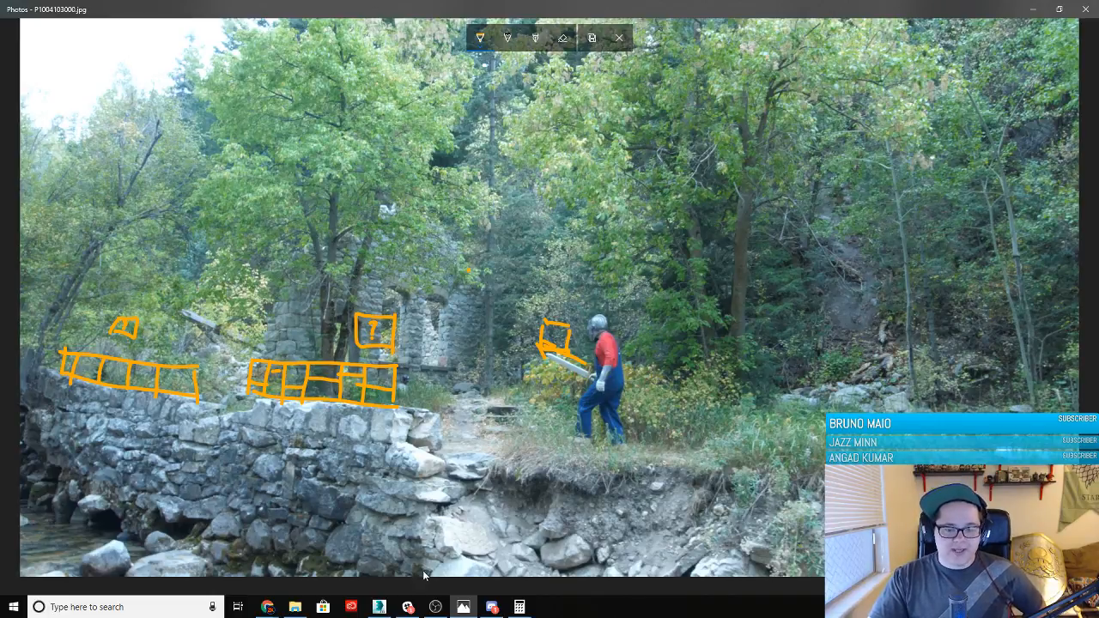
{"action": "left_click", "coordinate": [267, 607]}
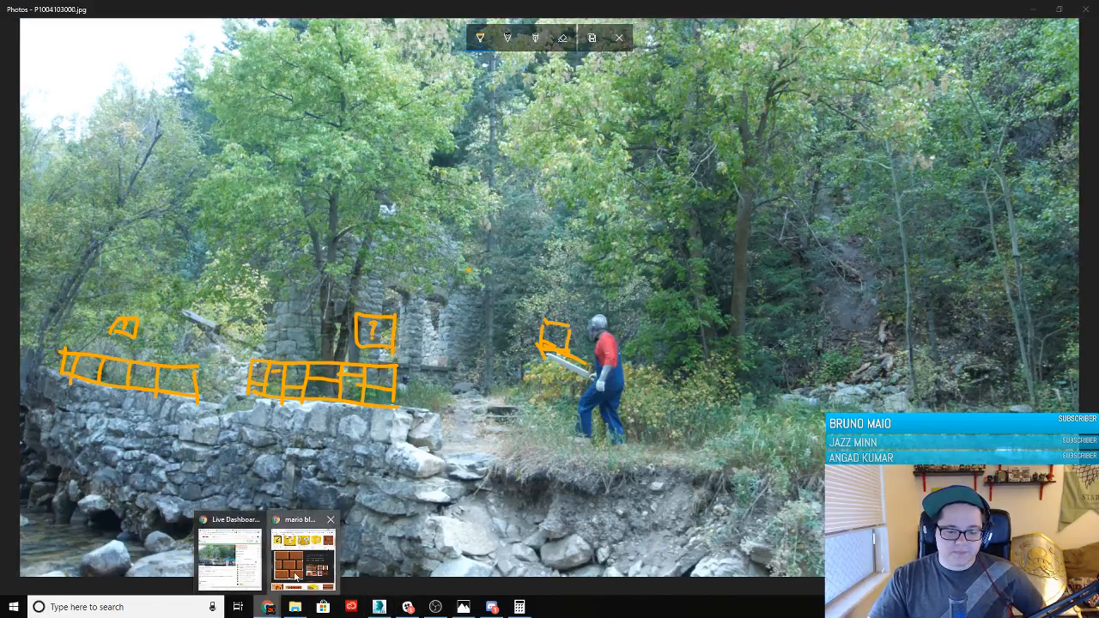
{"action": "left_click", "coordinate": [296, 577]}
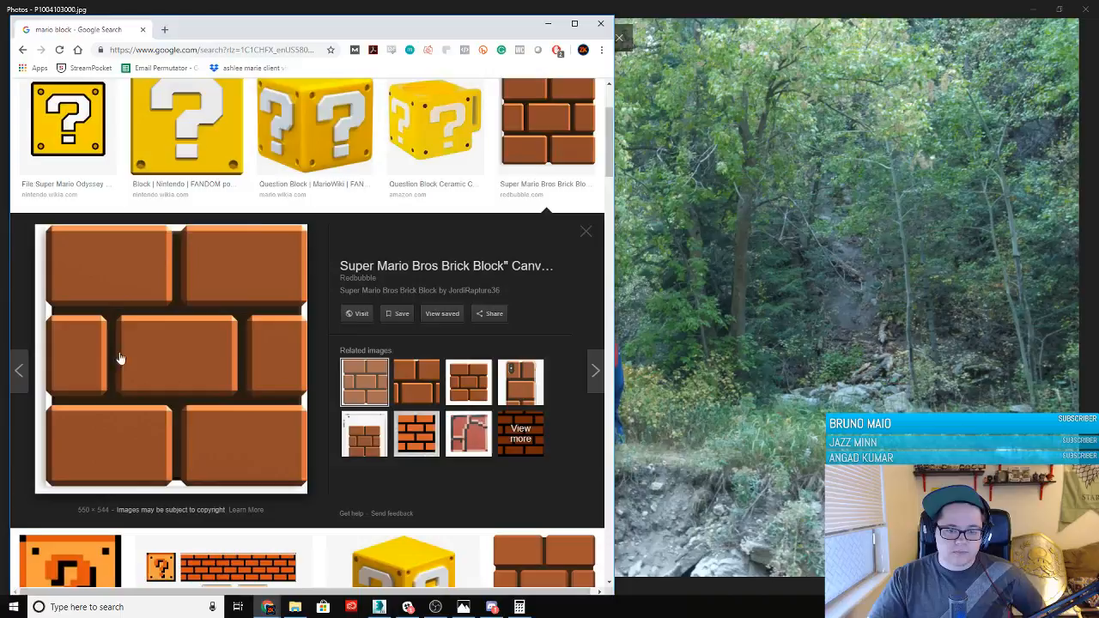
{"action": "left_click", "coordinate": [665, 313]}
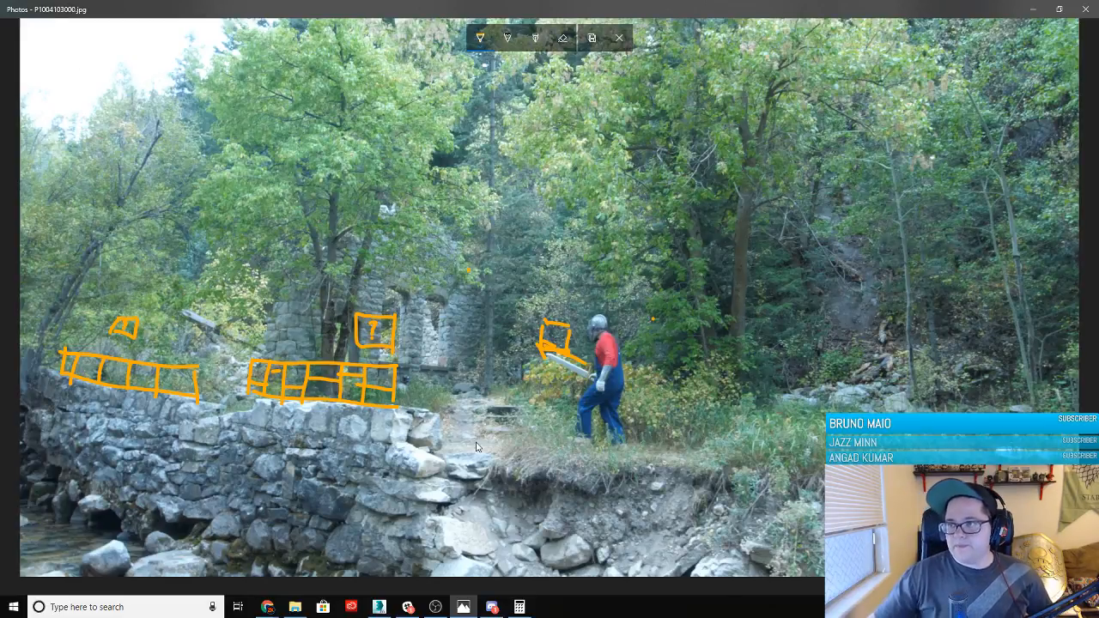
{"action": "left_click", "coordinate": [1033, 9]}
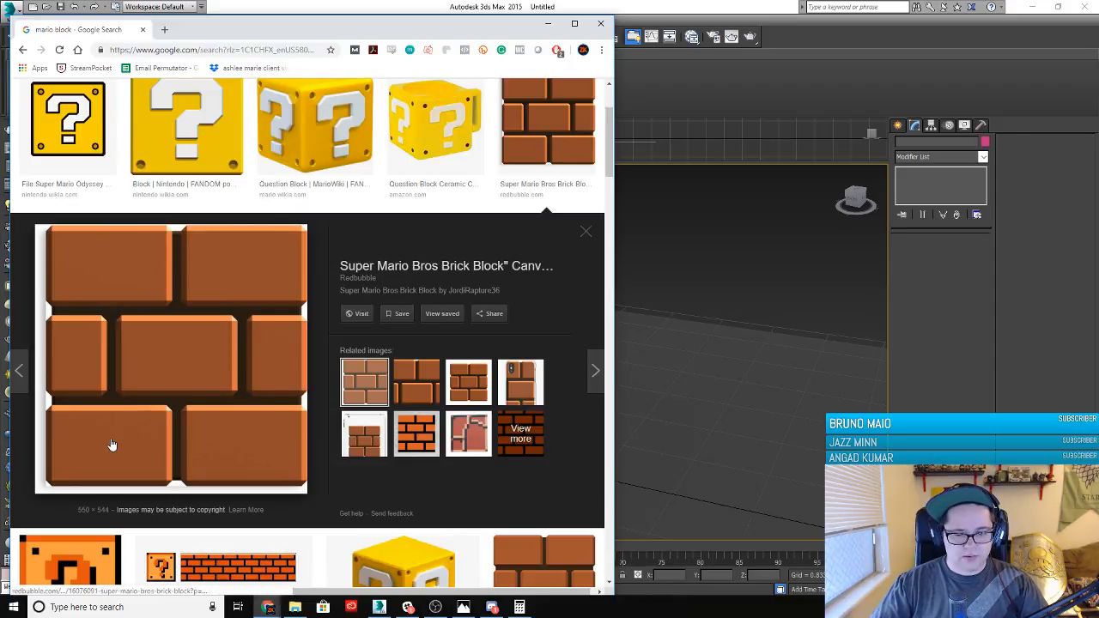
{"action": "scroll", "coordinate": [118, 445], "scroll_direction": "down", "scroll_amount": 3}
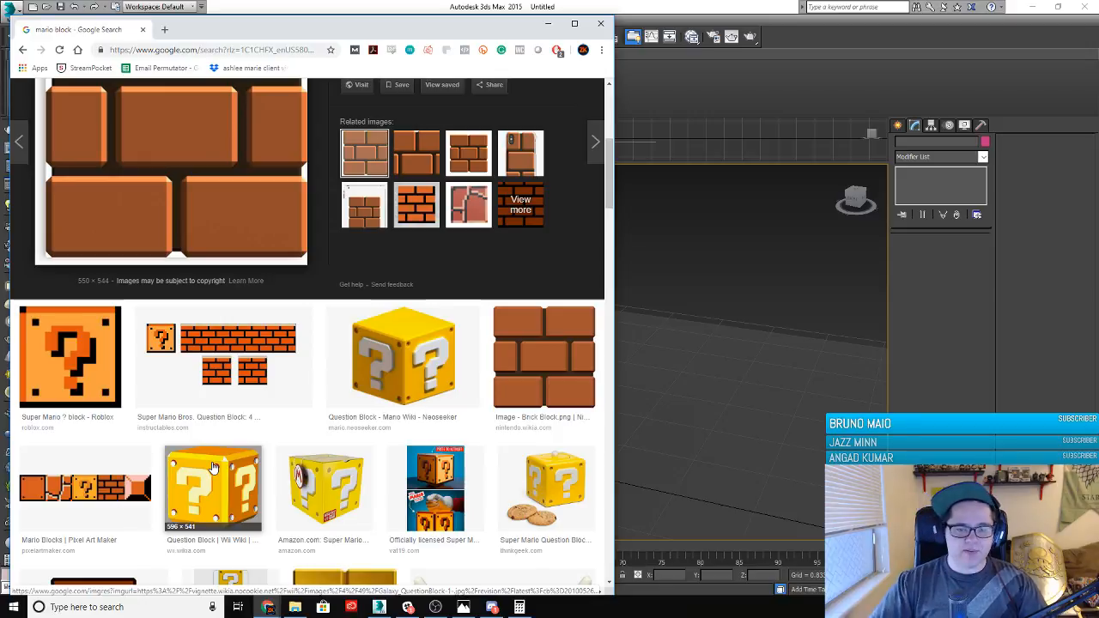
{"action": "left_click", "coordinate": [658, 399]}
Delete the two 1.5' wide boxes, keeping only the 0.75' wide one
{"action": "left_click", "coordinate": [459, 409]}
{"action": "left_click", "coordinate": [487, 432]}
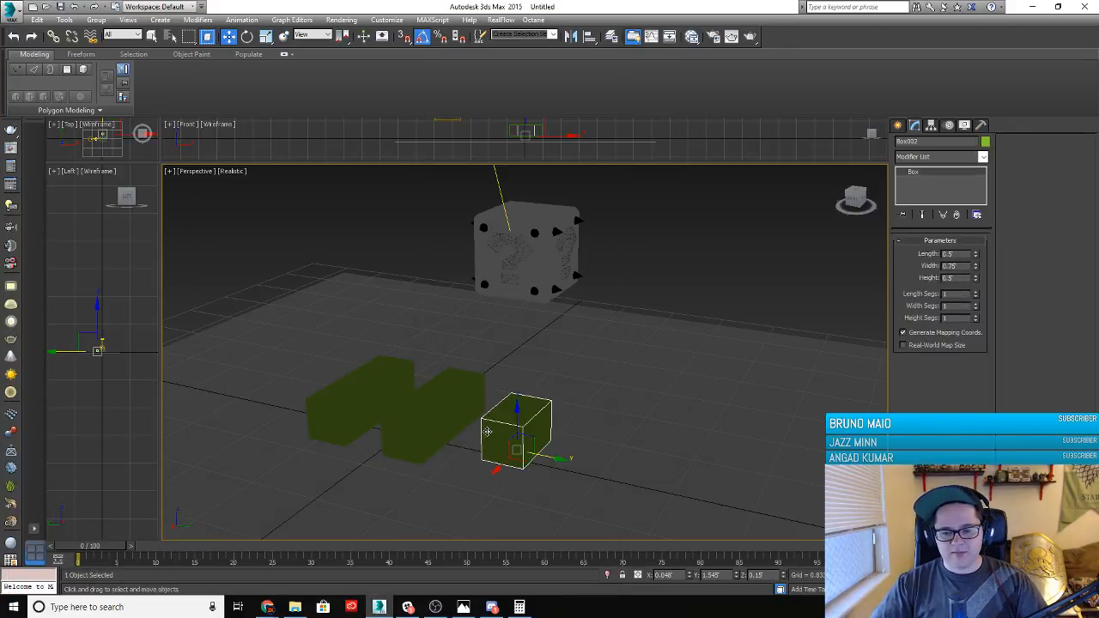
{"action": "middle_click_drag", "start_coordinate": [410, 455], "coordinate": [498, 469], "text": "alt"}
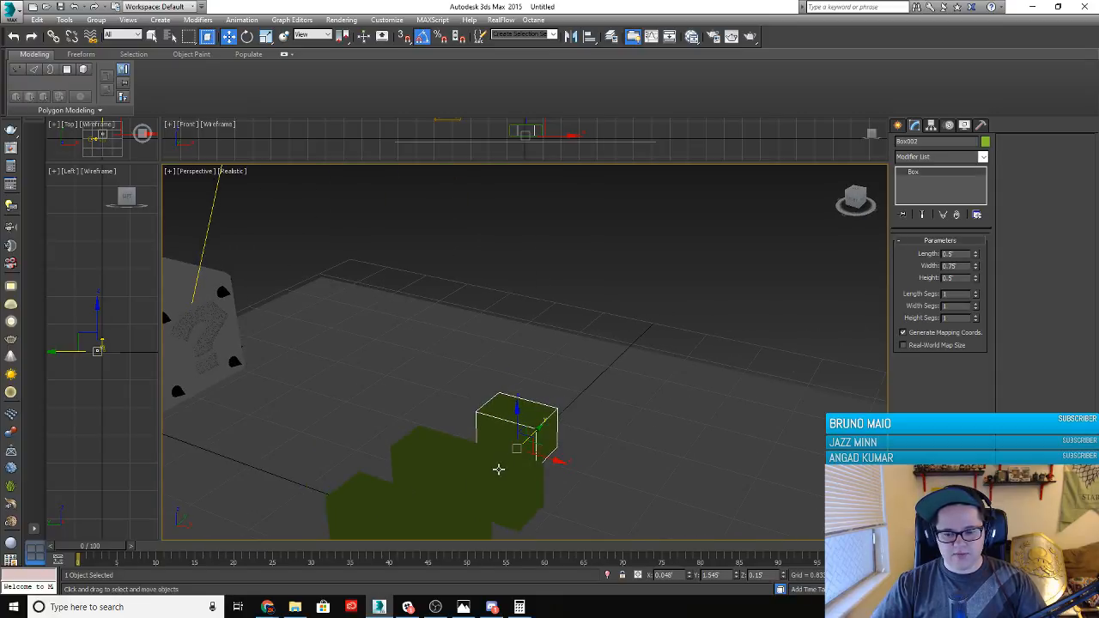
{"action": "left_click", "coordinate": [497, 469]}
{"action": "left_click", "coordinate": [420, 494]}
{"action": "key", "text": "Delete"}
{"action": "left_click", "coordinate": [472, 461]}
{"action": "key", "text": "Delete"}
Place the remaining box at the origin by setting its X, Y and Z position to 0
{"action": "left_click", "coordinate": [513, 431]}
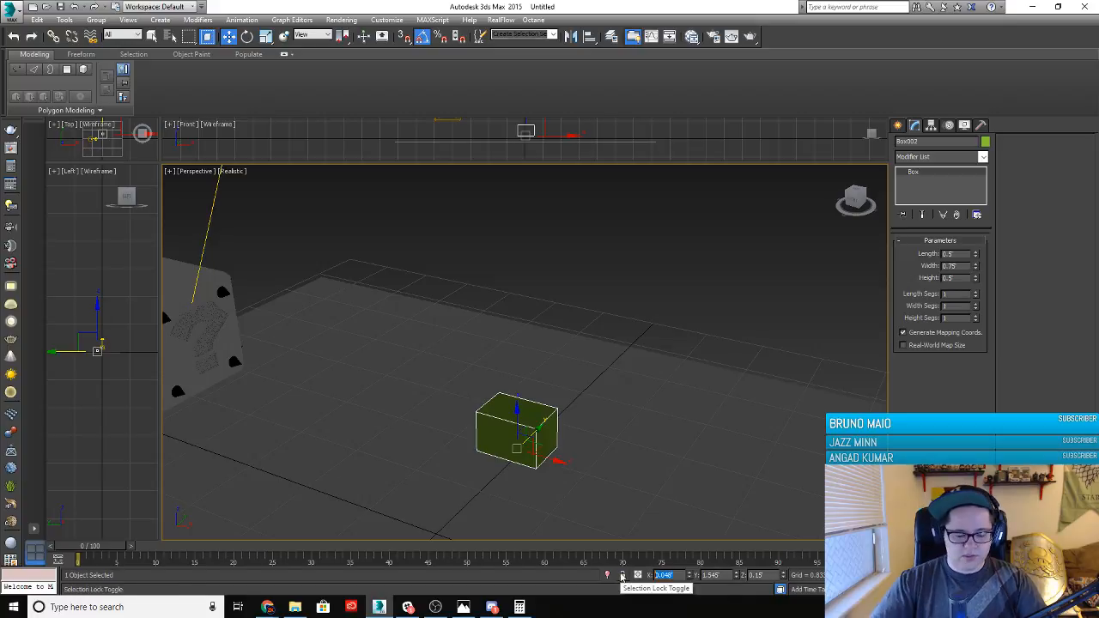
{"action": "key", "text": "Tab"}
{"action": "type", "text": "0"}
{"action": "key", "text": "Tab"}
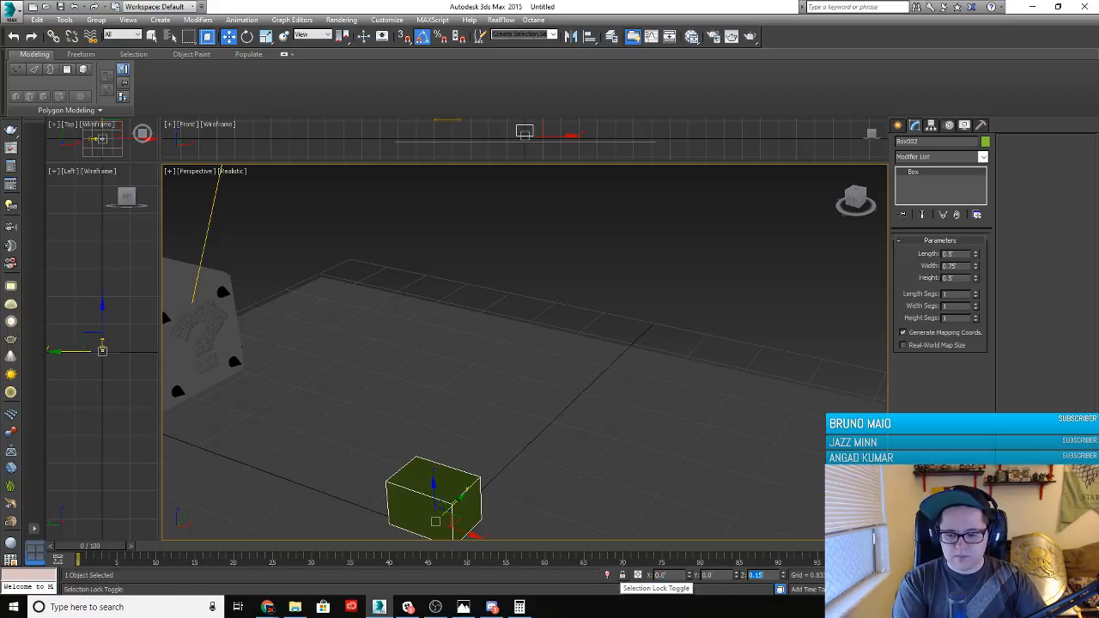
{"action": "type", "text": "0"}
{"action": "key", "text": "Return"}
Copy the brick along X to about 0.793' so it sits beside the original with a narrow gap
{"action": "middle_click_drag", "start_coordinate": [437, 473], "coordinate": [546, 342]}
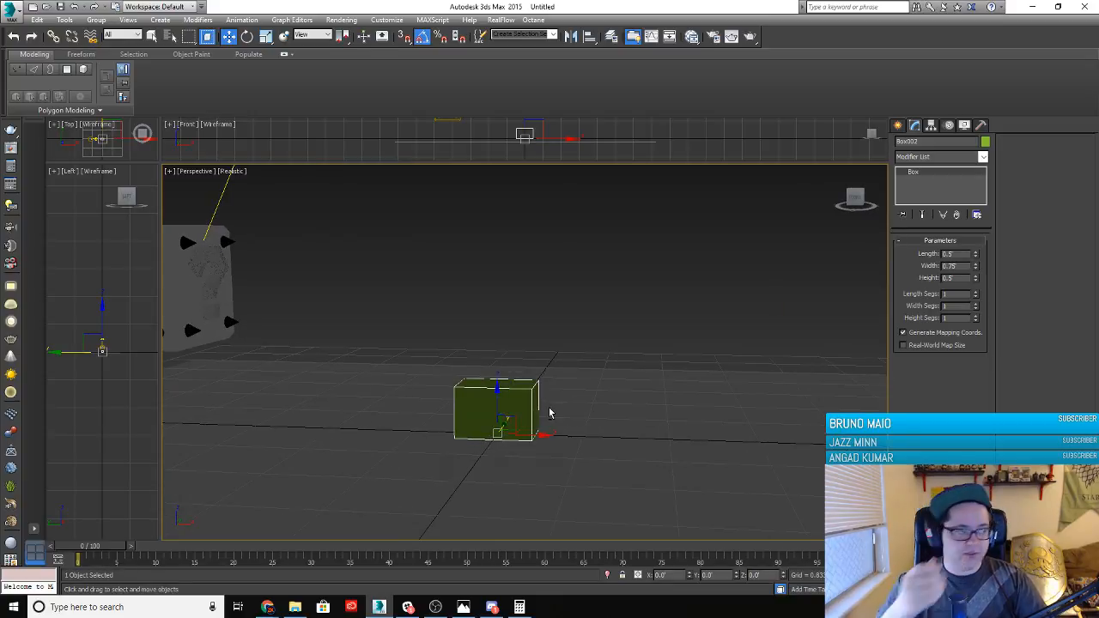
{"action": "scroll", "coordinate": [507, 463], "scroll_direction": "up", "scroll_amount": 4}
{"action": "scroll", "coordinate": [503, 473], "scroll_direction": "down", "scroll_amount": 4}
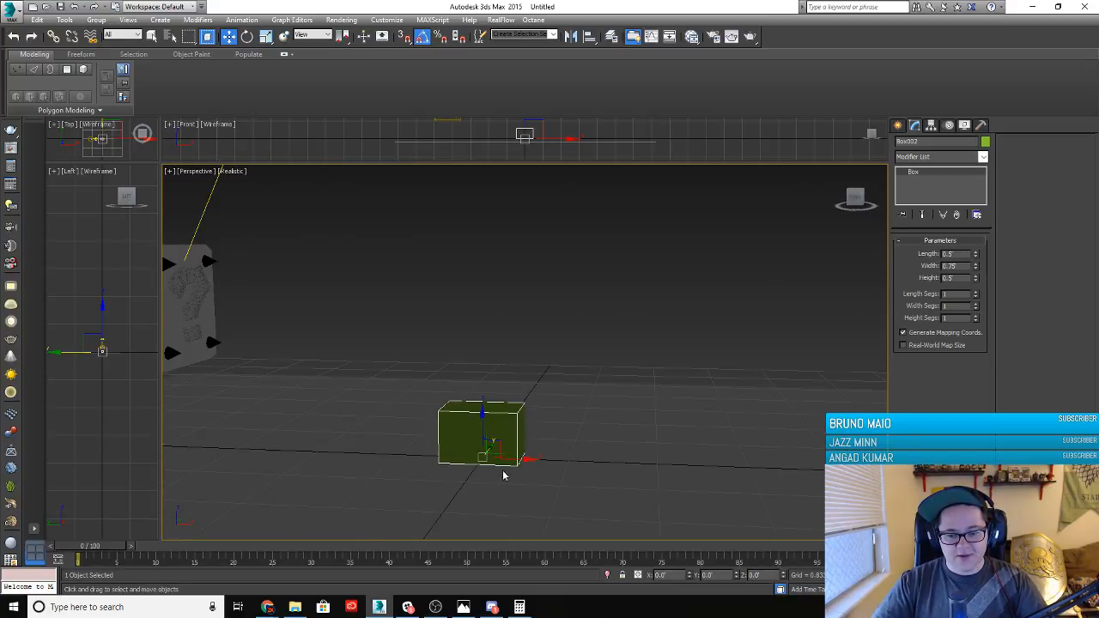
{"action": "mouse_move", "coordinate": [521, 461]}
{"action": "left_mouse_down", "text": "shift"}
{"action": "mouse_move", "coordinate": [618, 464]}
{"action": "mouse_move", "coordinate": [605, 466]}
{"action": "left_mouse_up", "text": "shift"}
{"action": "left_click", "coordinate": [554, 350]}
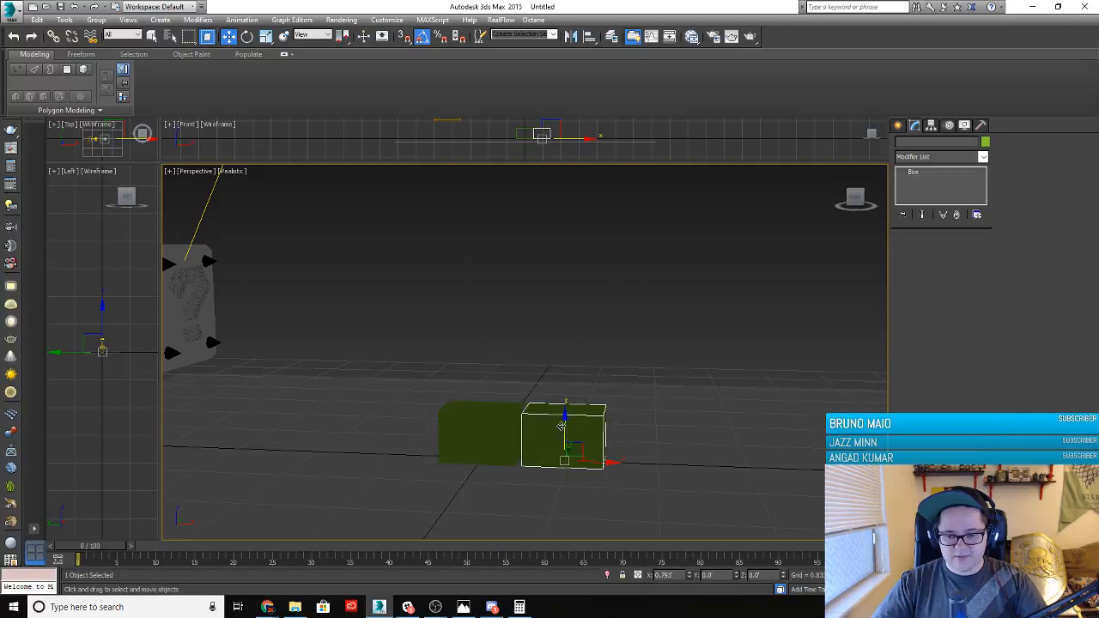
Copy the second brick upward as a middle row, positioned over the joint at about X 0.389' and Z 0.526'
{"action": "left_click_drag", "start_coordinate": [565, 433], "coordinate": [560, 366]}
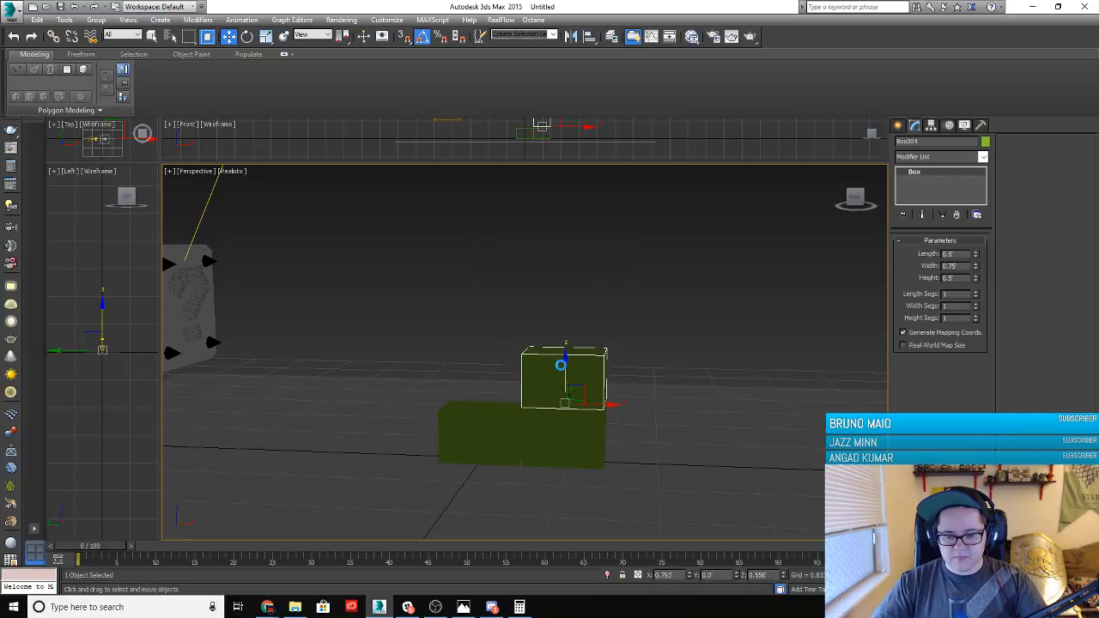
{"action": "left_click", "coordinate": [555, 351]}
{"action": "left_click_drag", "start_coordinate": [612, 404], "coordinate": [567, 401]}
{"action": "left_click", "coordinate": [692, 422]}
{"action": "middle_click_drag", "start_coordinate": [692, 422], "coordinate": [569, 432], "text": "alt"}
{"action": "left_click", "coordinate": [540, 374]}
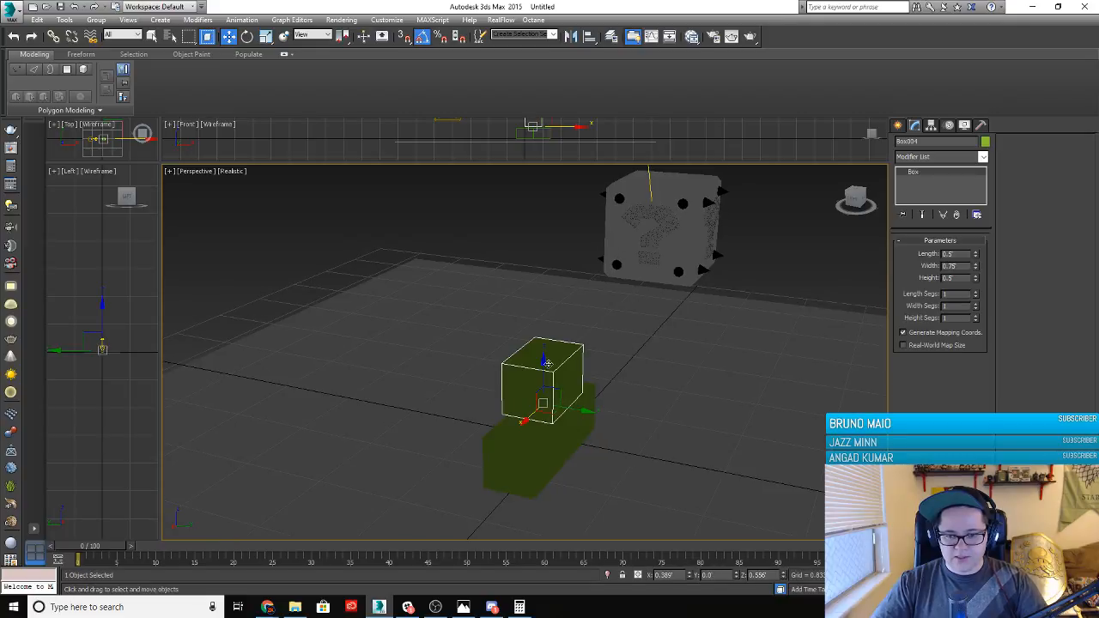
{"action": "middle_click_drag", "start_coordinate": [540, 367], "coordinate": [578, 449], "text": "alt"}
Copy the two bottom bricks together straight up in Z to form a third row above the middle brick
{"action": "left_click", "coordinate": [578, 449]}
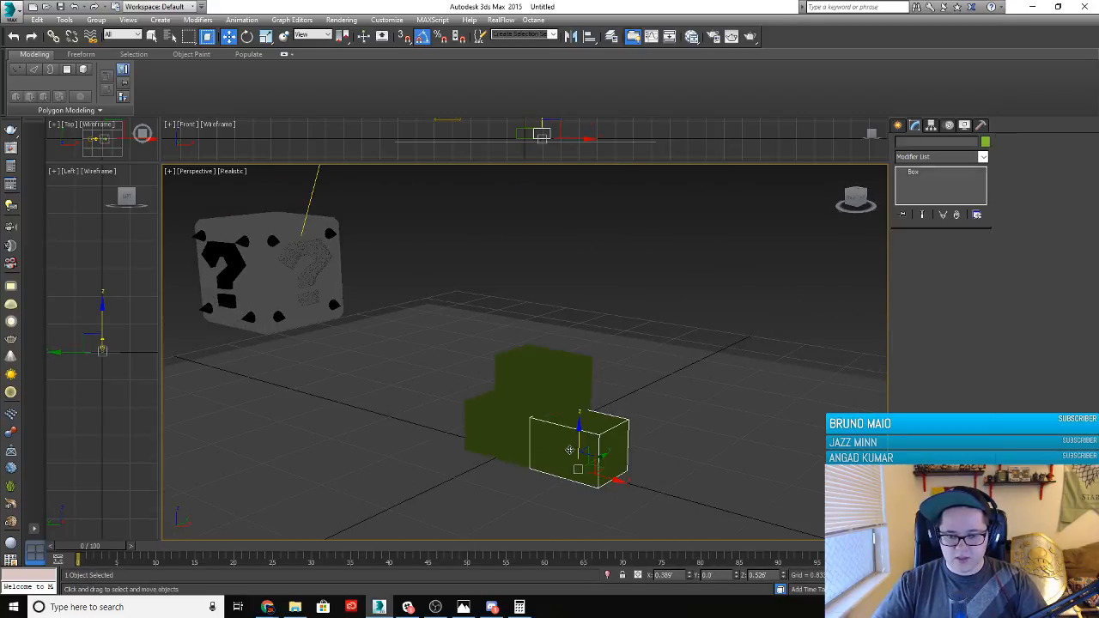
{"action": "left_click", "coordinate": [485, 440]}
{"action": "left_click", "coordinate": [580, 464], "text": "ctrl"}
{"action": "mouse_move", "coordinate": [580, 463]}
{"action": "left_mouse_down"}
{"action": "mouse_move", "coordinate": [571, 275]}
{"action": "mouse_move", "coordinate": [567, 302]}
{"action": "left_mouse_up"}
{"action": "left_click", "coordinate": [550, 351]}
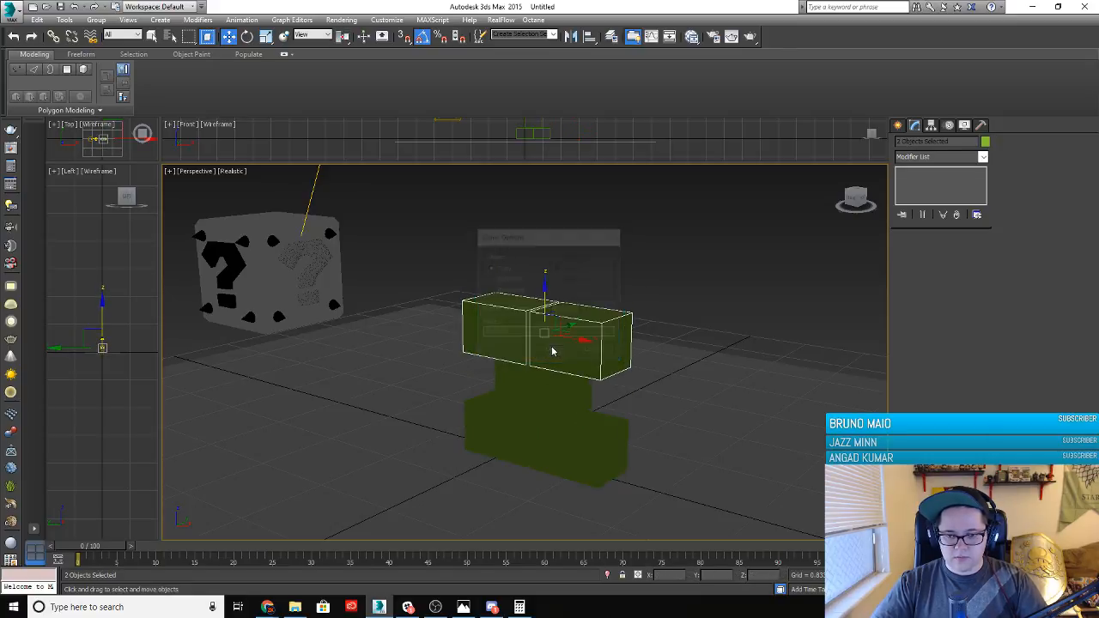
Copy all five bricks of the wall together along Y by about 1.124'
{"action": "mouse_move", "coordinate": [690, 419]}
{"action": "middle_mouse_down", "text": "alt"}
{"action": "mouse_move", "coordinate": [544, 407]}
{"action": "mouse_move", "coordinate": [532, 419]}
{"action": "mouse_move", "coordinate": [630, 426]}
{"action": "mouse_move", "coordinate": [613, 427]}
{"action": "mouse_move", "coordinate": [484, 299]}
{"action": "middle_mouse_up", "text": "alt"}
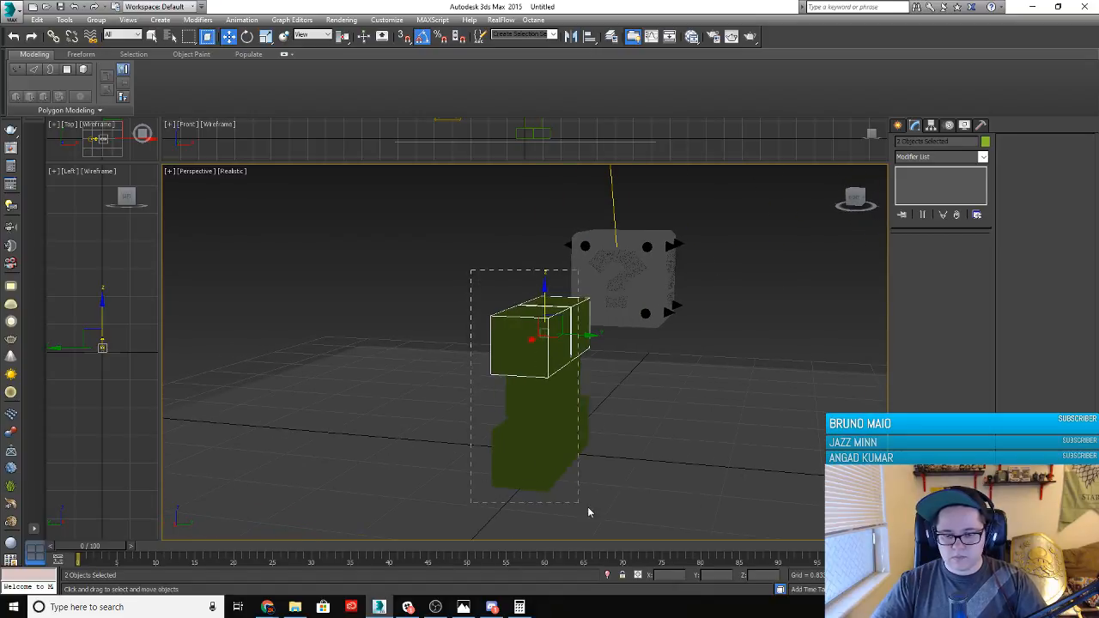
{"action": "left_click_drag", "start_coordinate": [588, 507], "coordinate": [606, 495]}
{"action": "left_click", "coordinate": [555, 471]}
{"action": "middle_click_drag", "start_coordinate": [678, 470], "coordinate": [638, 475], "text": "alt"}
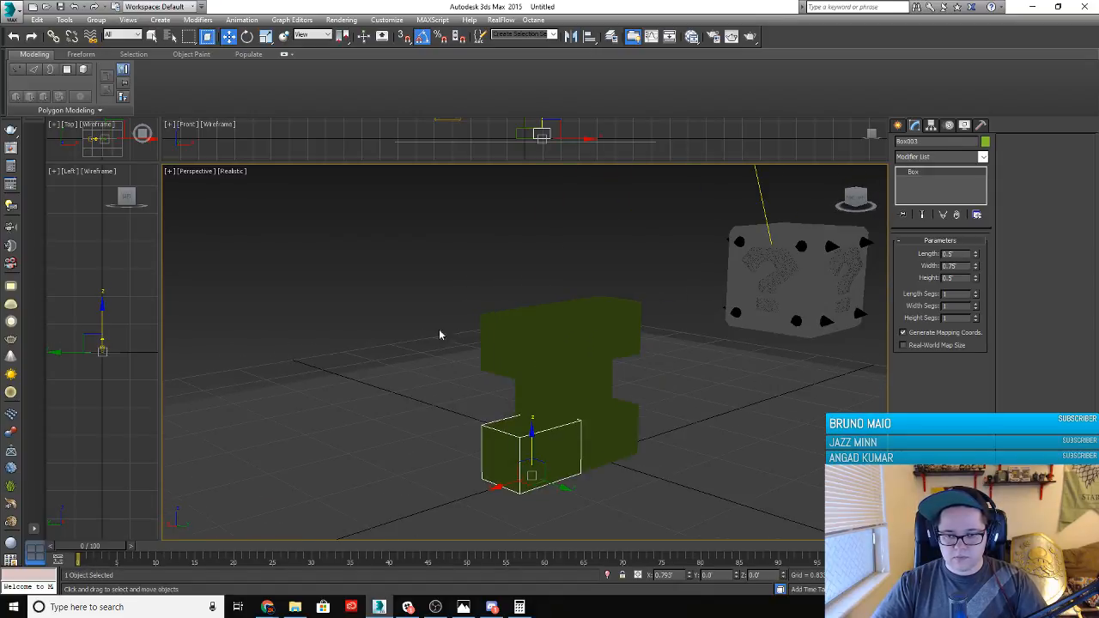
{"action": "left_click_drag", "start_coordinate": [453, 317], "coordinate": [649, 488]}
{"action": "left_click_drag", "start_coordinate": [491, 277], "coordinate": [641, 496]}
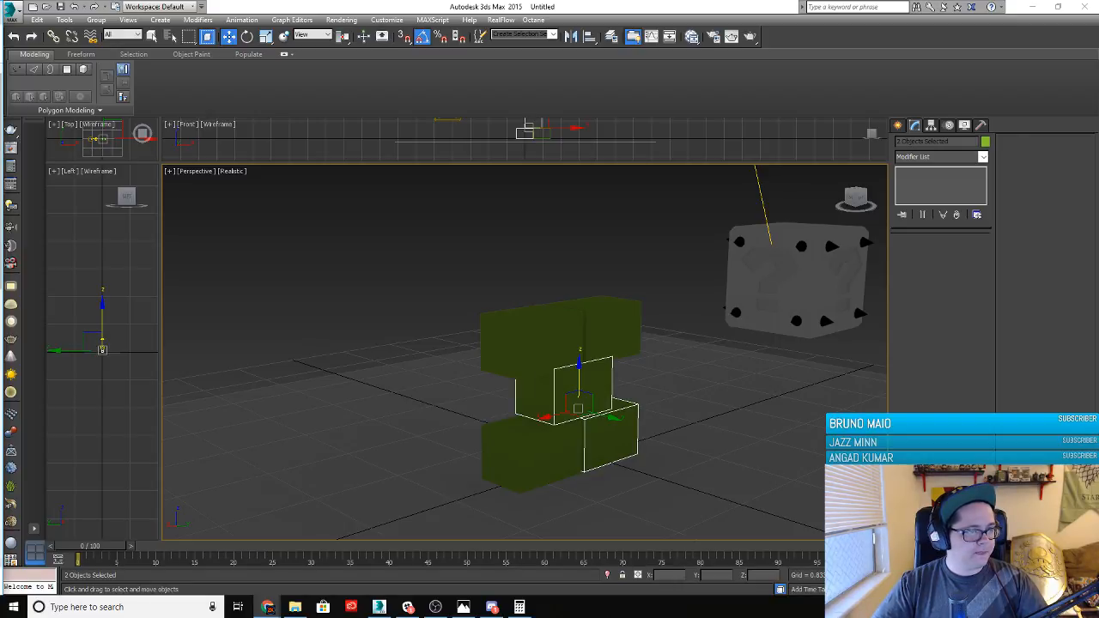
{"action": "middle_click_drag", "start_coordinate": [498, 400], "coordinate": [296, 270], "text": "alt"}
{"action": "left_click_drag", "start_coordinate": [568, 513], "coordinate": [566, 512]}
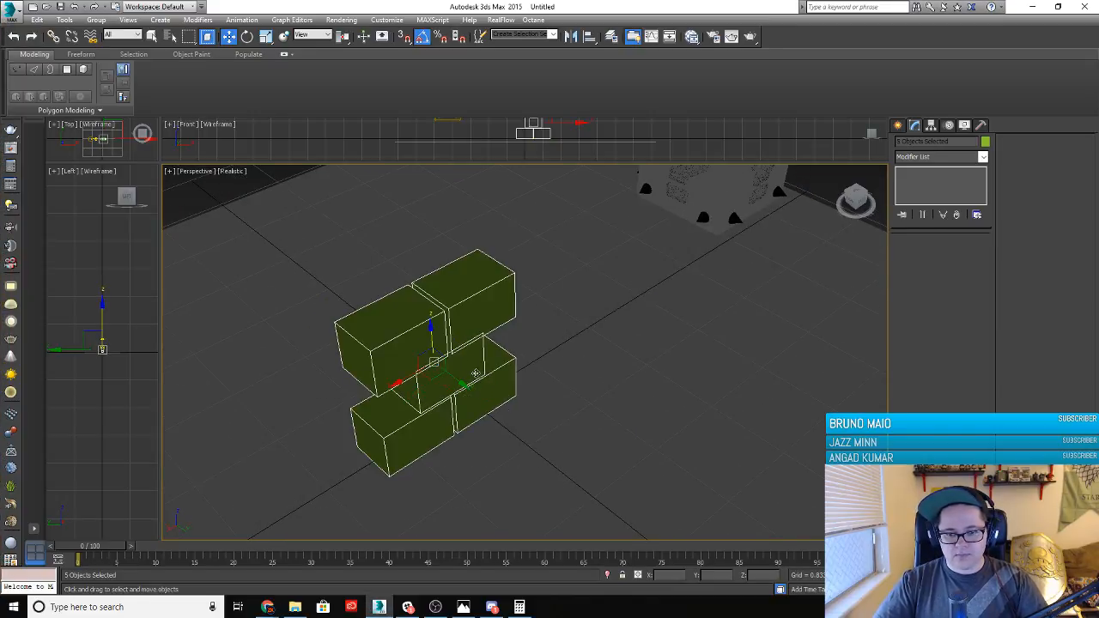
{"action": "mouse_move", "coordinate": [463, 385]}
{"action": "left_mouse_down", "text": "shift"}
{"action": "mouse_move", "coordinate": [537, 396]}
{"action": "mouse_move", "coordinate": [526, 393]}
{"action": "left_mouse_up", "text": "shift"}
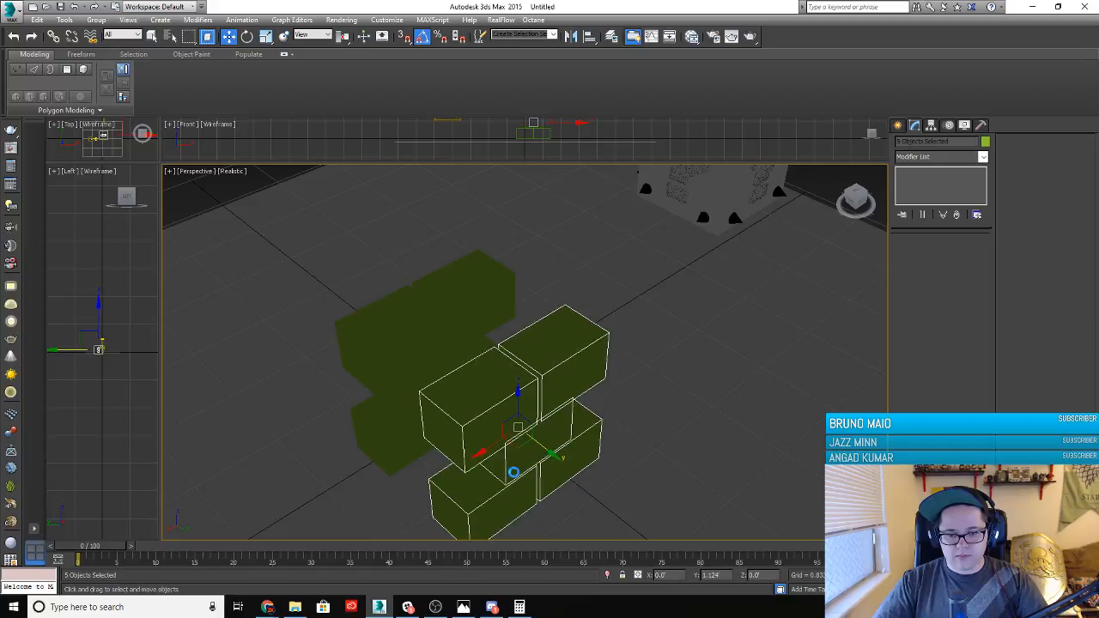
{"action": "left_click", "coordinate": [542, 352]}
Move the copied five-brick wall farther along Y to about 1.363'
{"action": "mouse_move", "coordinate": [351, 436]}
{"action": "middle_mouse_down", "text": "alt"}
{"action": "mouse_move", "coordinate": [370, 443]}
{"action": "mouse_move", "coordinate": [453, 400]}
{"action": "mouse_move", "coordinate": [451, 429]}
{"action": "mouse_move", "coordinate": [425, 430]}
{"action": "mouse_move", "coordinate": [416, 405]}
{"action": "mouse_move", "coordinate": [409, 438]}
{"action": "mouse_move", "coordinate": [373, 426]}
{"action": "mouse_move", "coordinate": [578, 442]}
{"action": "middle_mouse_up", "text": "alt"}
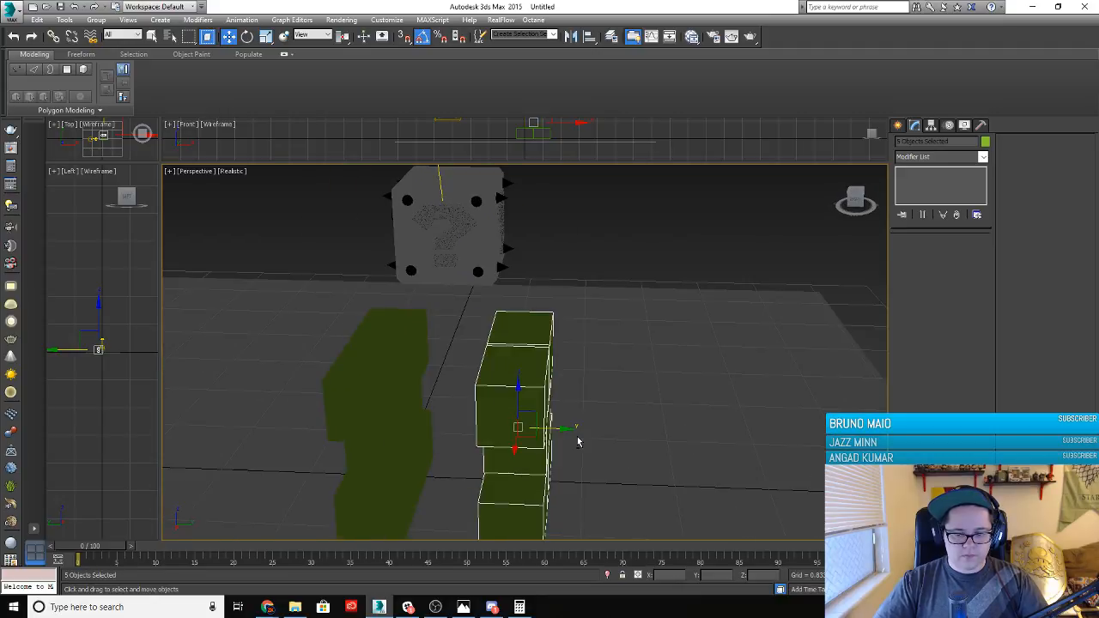
{"action": "left_click_drag", "start_coordinate": [565, 435], "coordinate": [596, 437]}
{"action": "left_click", "coordinate": [444, 458]}
{"action": "middle_click_drag", "start_coordinate": [446, 460], "coordinate": [492, 373], "text": "alt"}
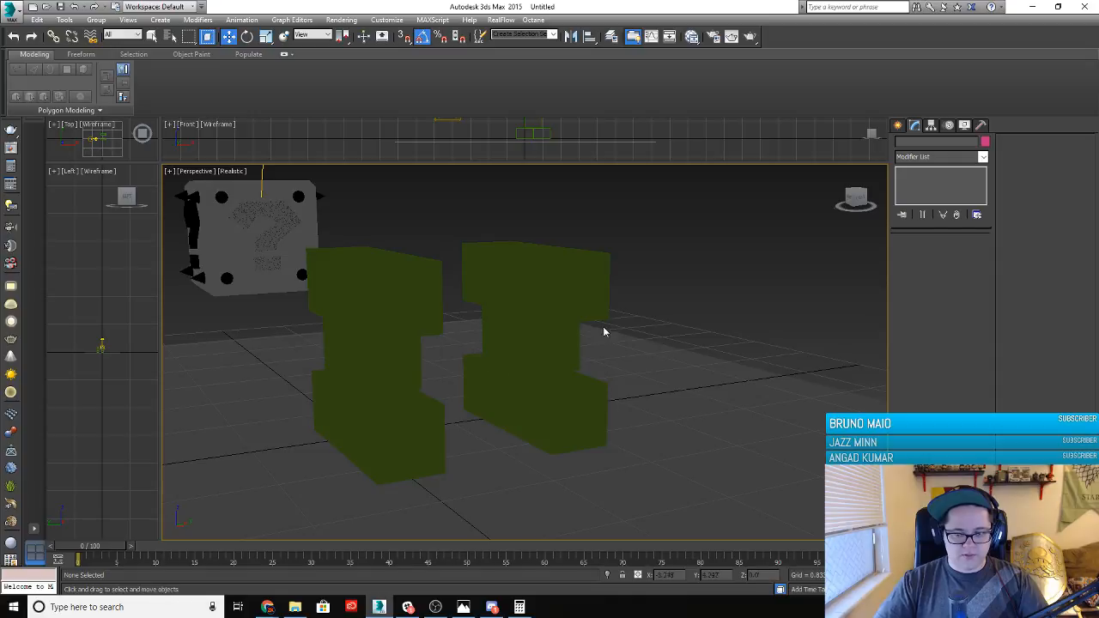
Delete four bricks of the copied wall, leaving only the bottom brick at X 0.793'
{"action": "middle_click_drag", "start_coordinate": [599, 394], "coordinate": [483, 387], "text": "alt"}
{"action": "left_click", "coordinate": [581, 366]}
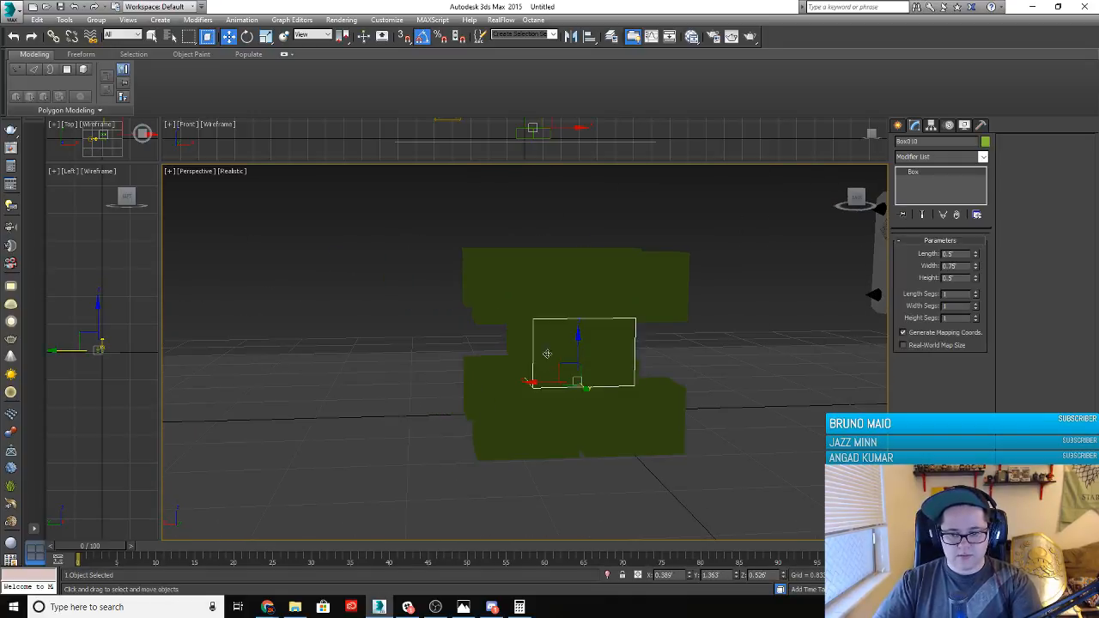
{"action": "key", "text": "Delete"}
{"action": "left_click", "coordinate": [607, 299]}
{"action": "key", "text": "Delete"}
{"action": "left_click", "coordinate": [611, 297]}
{"action": "key", "text": "Delete"}
{"action": "left_click", "coordinate": [600, 419]}
{"action": "key", "text": "Delete"}
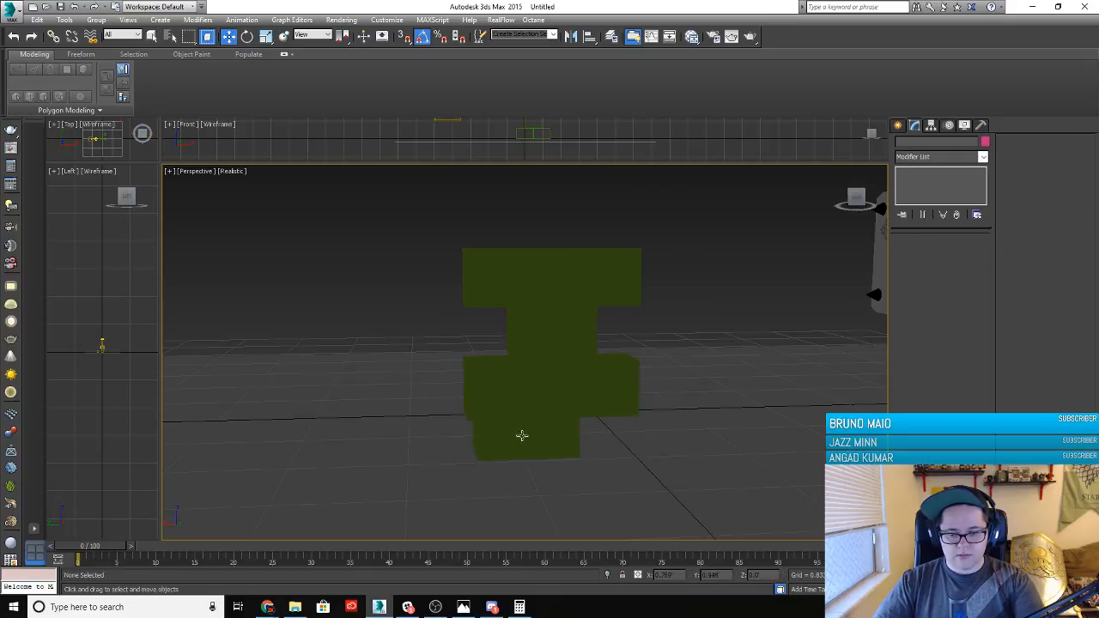
Rotate the remaining copied brick -90° about Z so it runs perpendicular to the original wall
{"action": "left_click", "coordinate": [522, 436]}
{"action": "middle_click_drag", "start_coordinate": [393, 447], "coordinate": [448, 447], "text": "alt"}
{"action": "key", "text": "e"}
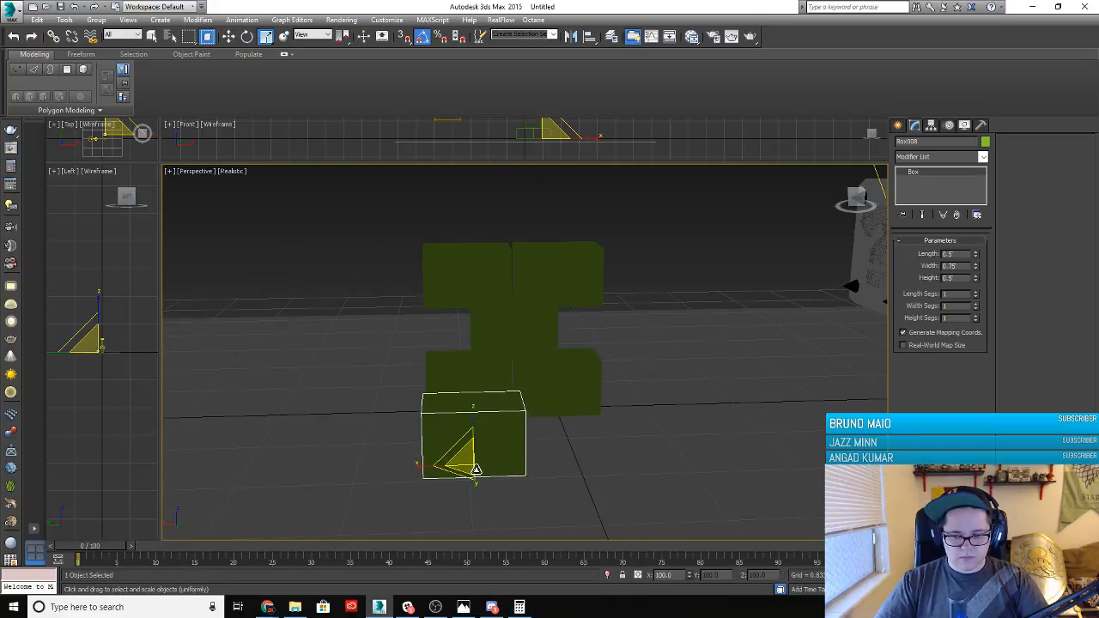
{"action": "left_click_drag", "start_coordinate": [485, 473], "coordinate": [437, 489]}
{"action": "middle_click_drag", "start_coordinate": [438, 490], "coordinate": [515, 448], "text": "alt"}
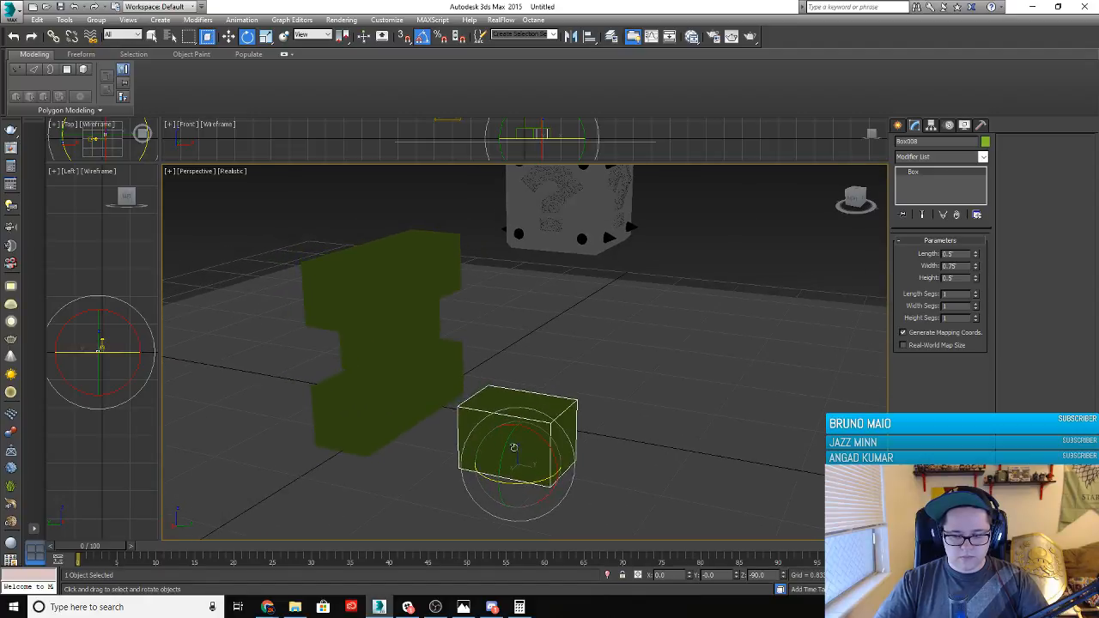
Copy the rotated brick into a middle row of two at about Z 0.499' and a top brick at about Z 1.025'
{"action": "key", "text": "w"}
{"action": "left_click_drag", "start_coordinate": [517, 434], "coordinate": [533, 366], "text": "shift"}
{"action": "mouse_move", "coordinate": [554, 410]}
{"action": "left_mouse_down"}
{"action": "mouse_move", "coordinate": [615, 426]}
{"action": "mouse_move", "coordinate": [513, 403]}
{"action": "left_mouse_up"}
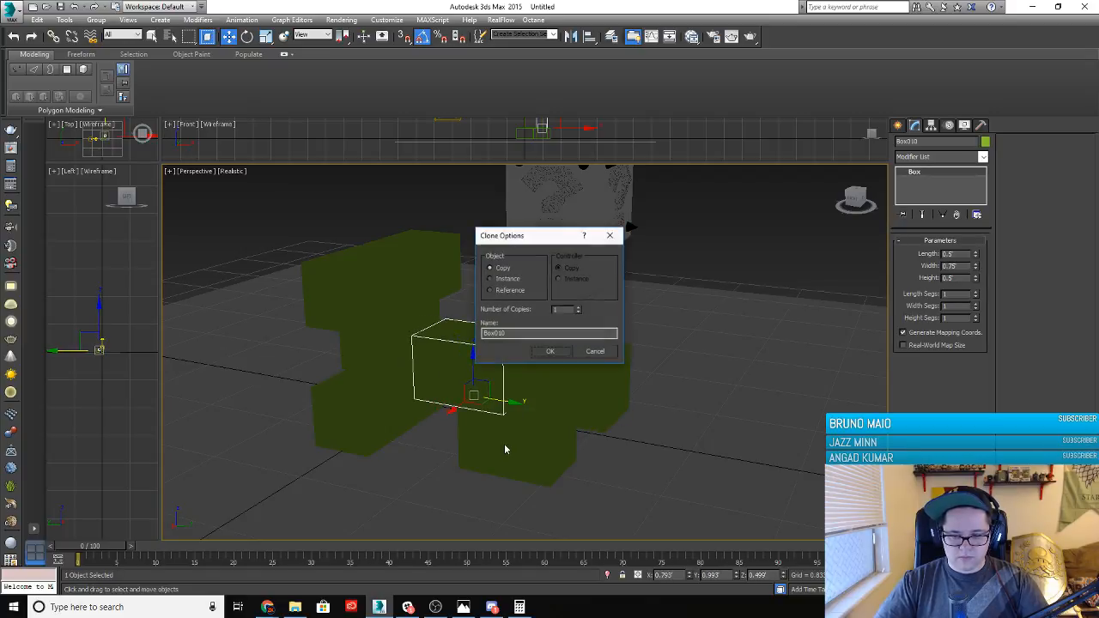
{"action": "left_click", "coordinate": [551, 352]}
{"action": "mouse_move", "coordinate": [527, 444]}
{"action": "left_mouse_down"}
{"action": "mouse_move", "coordinate": [515, 415]}
{"action": "mouse_move", "coordinate": [523, 277]}
{"action": "left_mouse_up"}
{"action": "left_click", "coordinate": [550, 351]}
{"action": "mouse_move", "coordinate": [449, 410]}
{"action": "middle_mouse_down", "text": "alt"}
{"action": "mouse_move", "coordinate": [475, 426]}
{"action": "mouse_move", "coordinate": [463, 404]}
{"action": "middle_mouse_up", "text": "alt"}
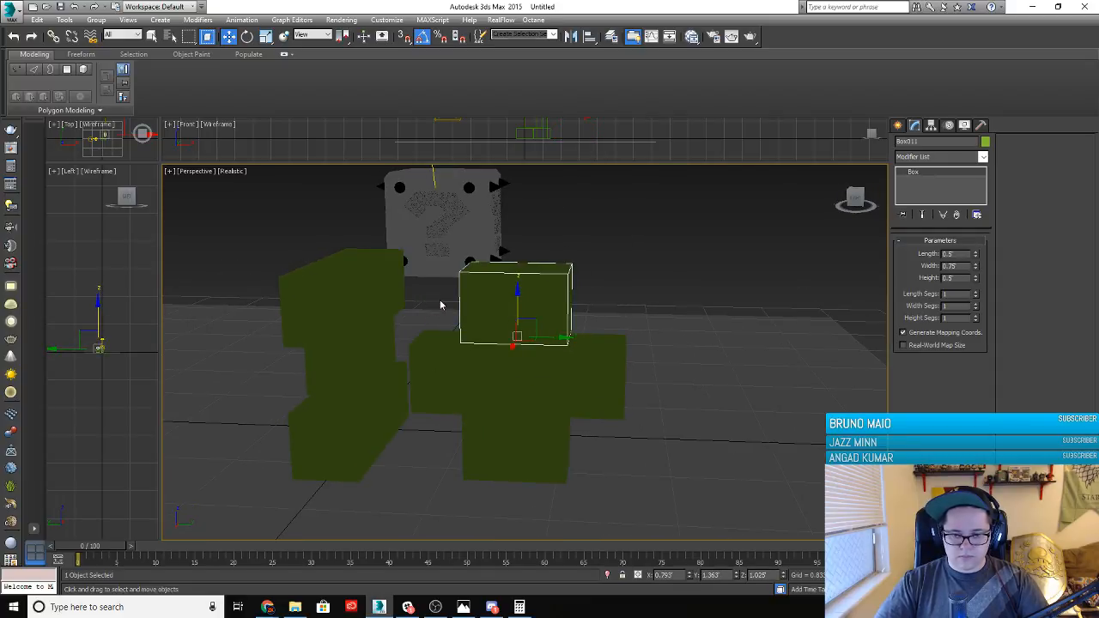
Move the four rotated bricks together along Y against the original wall and nudge them slightly outward along X
{"action": "left_click_drag", "start_coordinate": [597, 445], "coordinate": [624, 471]}
{"action": "middle_click_drag", "start_coordinate": [608, 476], "coordinate": [460, 462], "text": "alt"}
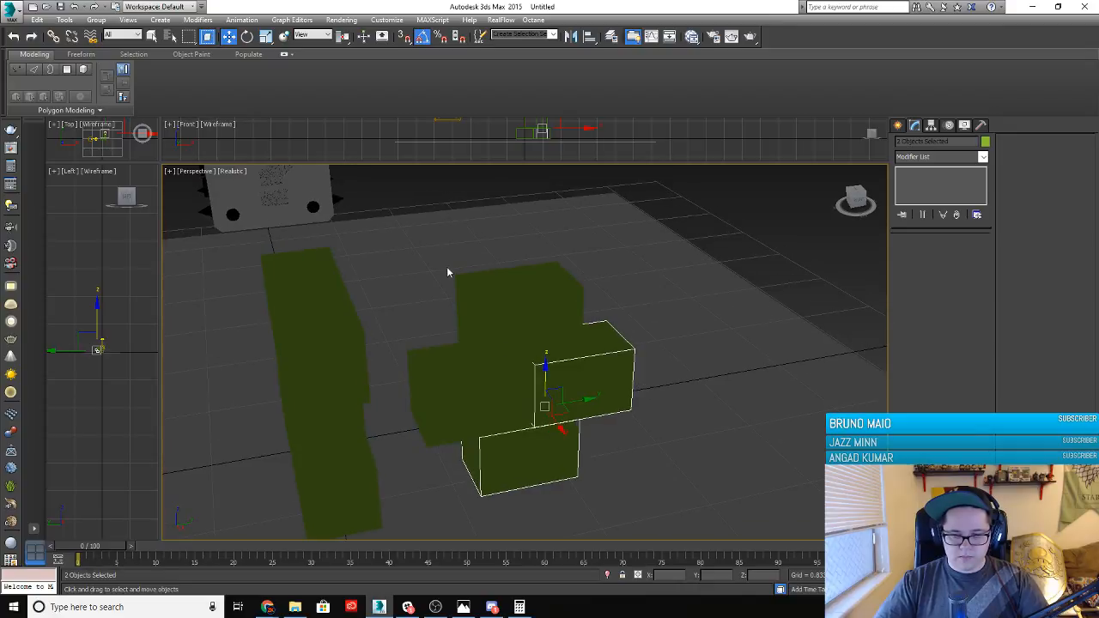
{"action": "left_click_drag", "start_coordinate": [443, 262], "coordinate": [651, 501]}
{"action": "left_click_drag", "start_coordinate": [562, 378], "coordinate": [424, 470]}
{"action": "middle_click_drag", "start_coordinate": [423, 469], "coordinate": [469, 426], "text": "alt"}
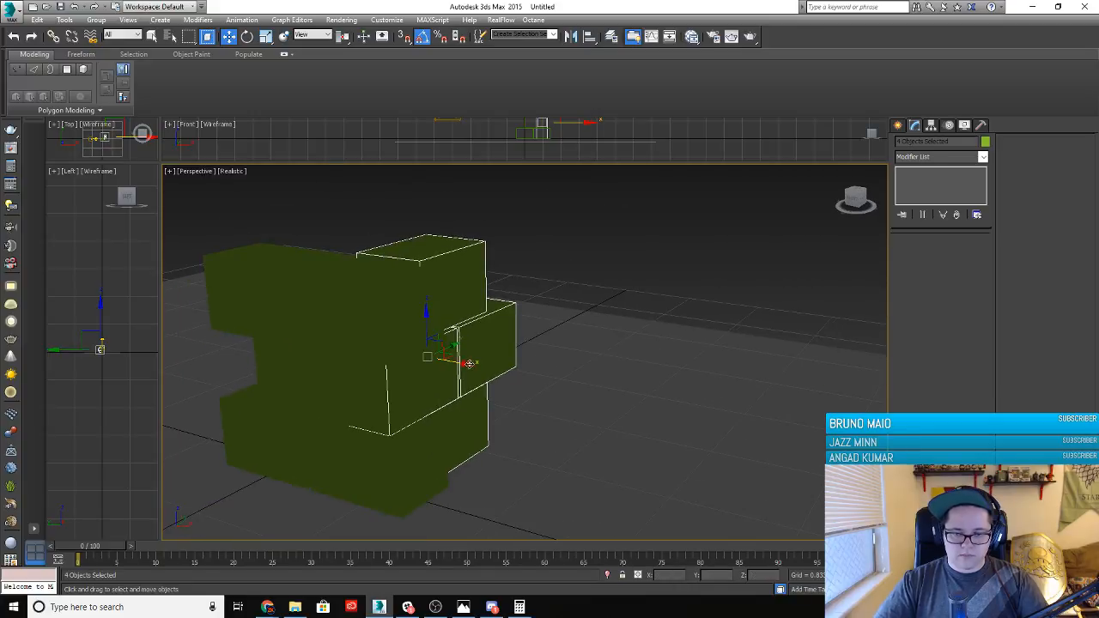
{"action": "left_click_drag", "start_coordinate": [470, 366], "coordinate": [520, 385]}
Copy the four-brick side wall along X to the opposite end of the original wall, at about X -0.118'
{"action": "middle_click_drag", "start_coordinate": [520, 385], "coordinate": [424, 400], "text": "alt"}
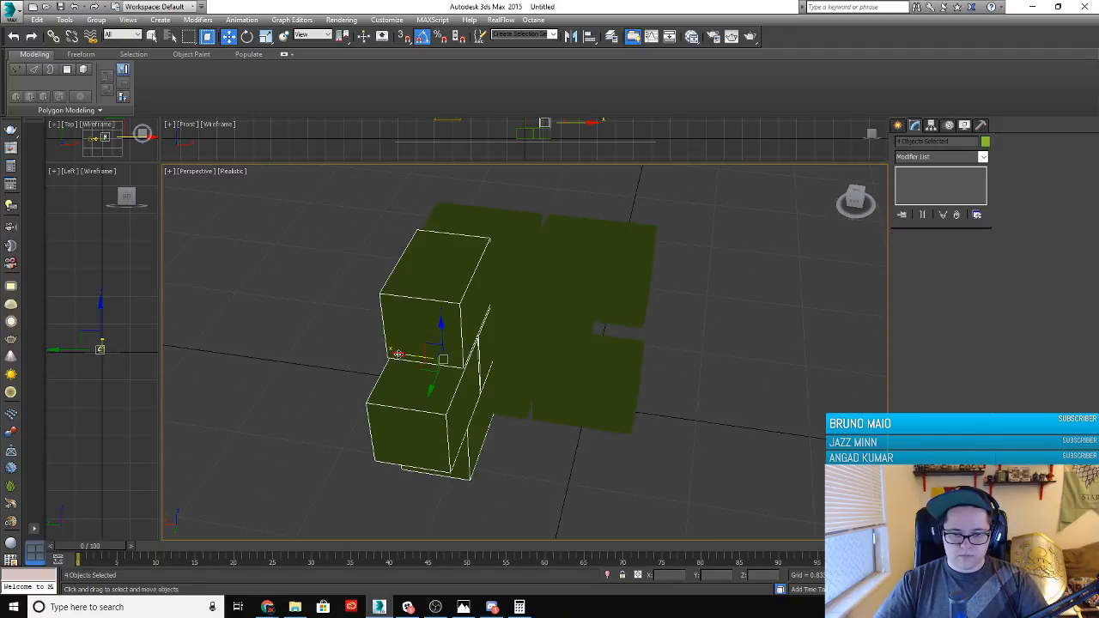
{"action": "left_click_drag", "start_coordinate": [399, 355], "coordinate": [677, 398], "text": "shift"}
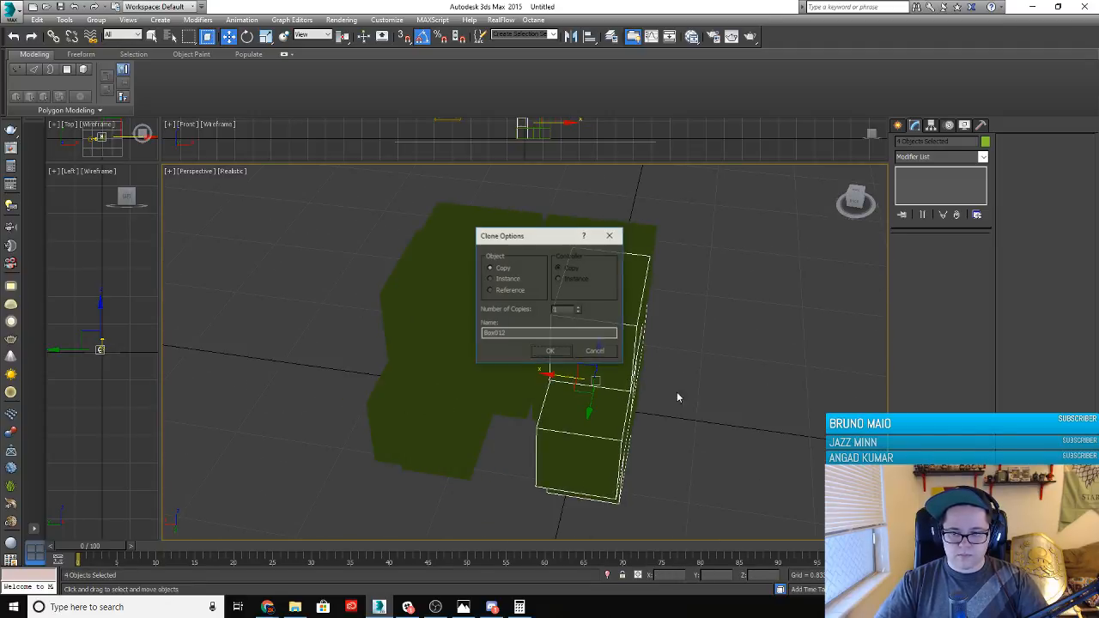
{"action": "left_click", "coordinate": [549, 350]}
{"action": "left_click", "coordinate": [721, 392]}
{"action": "mouse_move", "coordinate": [722, 392]}
{"action": "middle_mouse_down", "text": "alt"}
{"action": "mouse_move", "coordinate": [674, 407]}
{"action": "mouse_move", "coordinate": [519, 378]}
{"action": "middle_mouse_up", "text": "alt"}
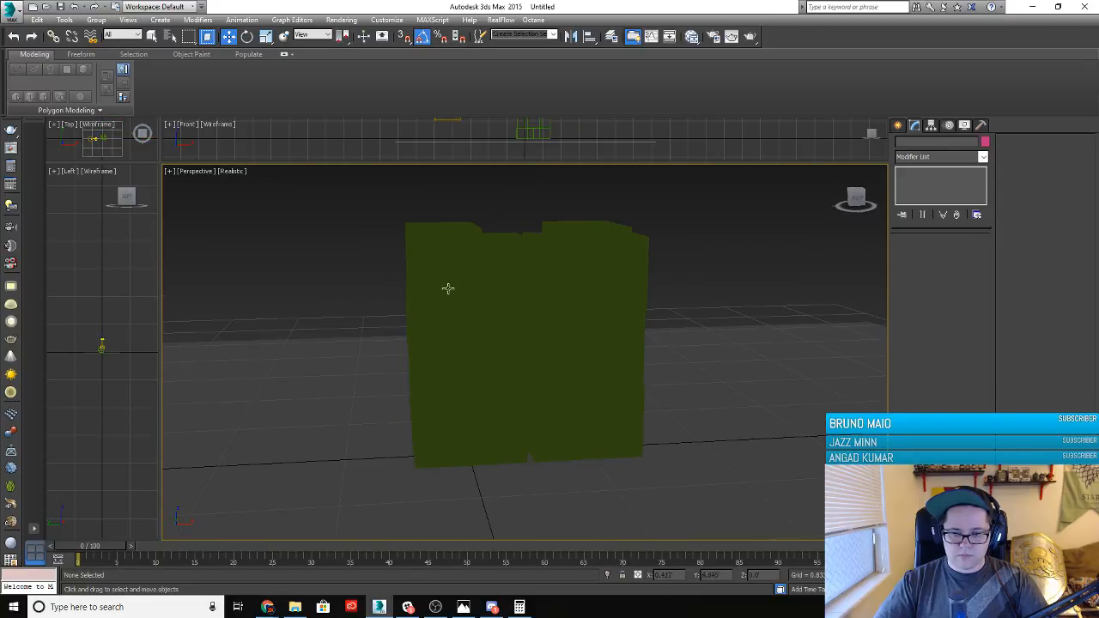
Copy the five bricks of the original wall along Y to close the opposite side of the block
{"action": "left_click", "coordinate": [446, 287]}
{"action": "left_click", "coordinate": [566, 292], "text": "ctrl"}
{"action": "left_click", "coordinate": [520, 361], "text": "ctrl"}
{"action": "left_click", "coordinate": [471, 426], "text": "ctrl"}
{"action": "left_click", "coordinate": [563, 431], "text": "ctrl"}
{"action": "middle_click_drag", "start_coordinate": [563, 431], "coordinate": [522, 343], "text": "alt"}
{"action": "left_click_drag", "start_coordinate": [467, 346], "coordinate": [294, 339]}
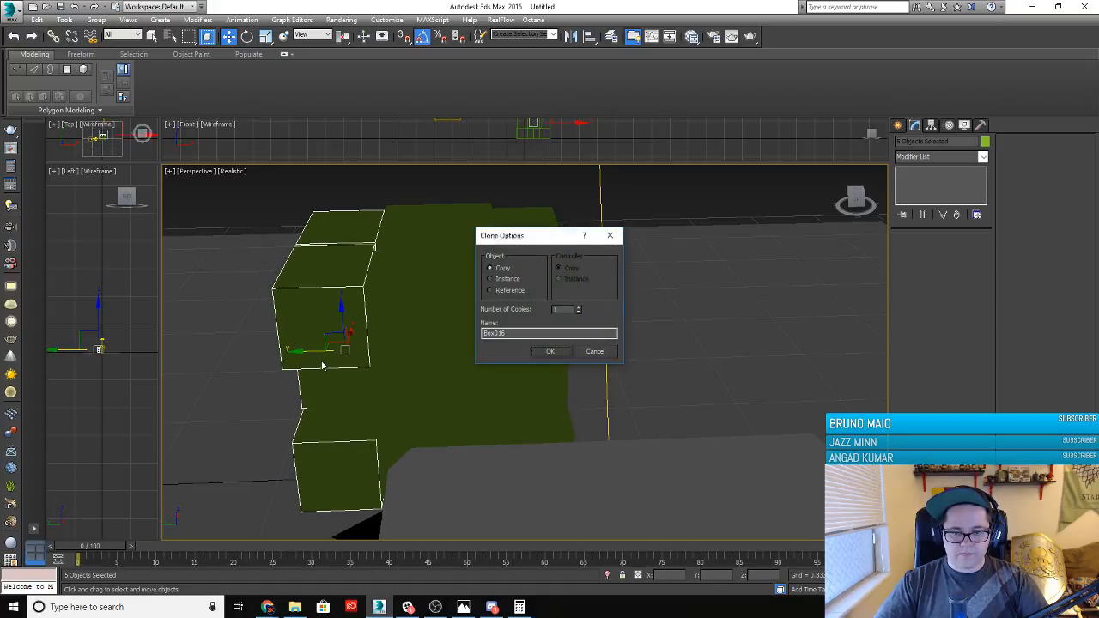
{"action": "left_click", "coordinate": [544, 352]}
{"action": "mouse_move", "coordinate": [269, 392]}
{"action": "middle_mouse_down", "text": "alt"}
{"action": "mouse_move", "coordinate": [324, 368]}
{"action": "mouse_move", "coordinate": [373, 375]}
{"action": "mouse_move", "coordinate": [387, 364]}
{"action": "mouse_move", "coordinate": [378, 422]}
{"action": "mouse_move", "coordinate": [296, 389]}
{"action": "mouse_move", "coordinate": [238, 429]}
{"action": "middle_mouse_up", "text": "alt"}
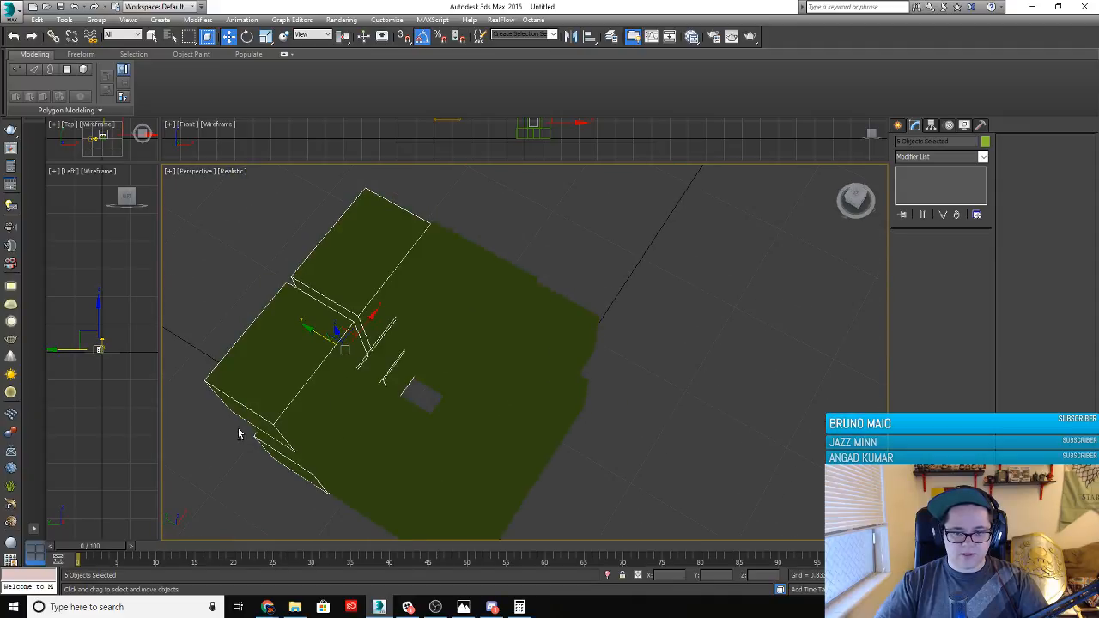
{"action": "left_click", "coordinate": [388, 413]}
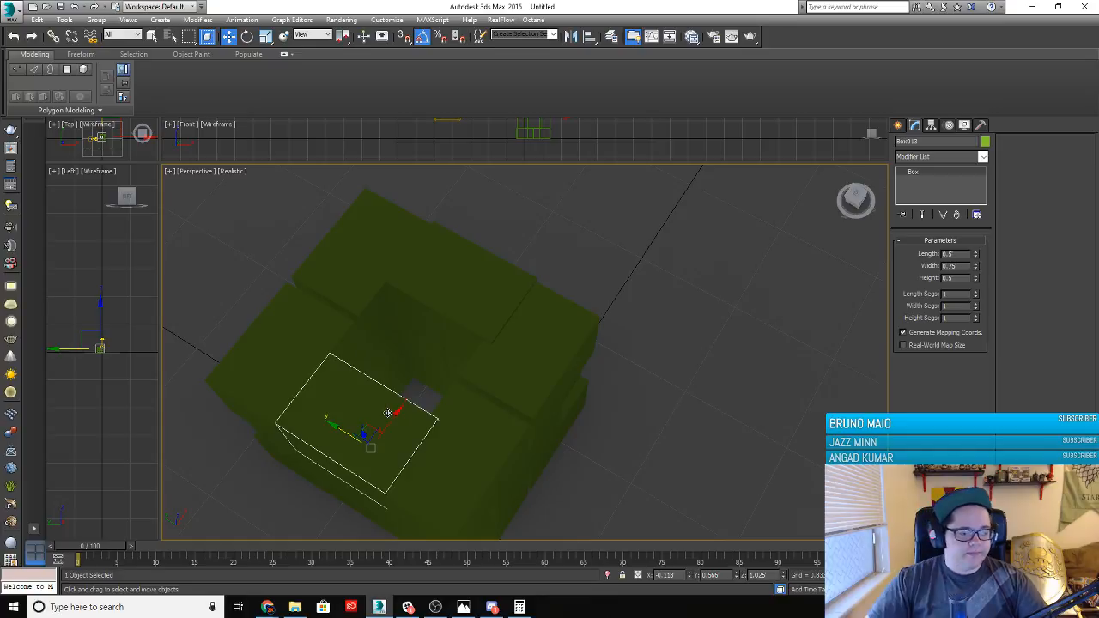
Add an OctaneRender Diffuse material to the Slate Material Editor view, placed above the existing material nodes
{"action": "scroll", "coordinate": [405, 391], "scroll_direction": "down", "scroll_amount": 3}
{"action": "middle_click_drag", "start_coordinate": [407, 391], "coordinate": [487, 416], "text": "alt"}
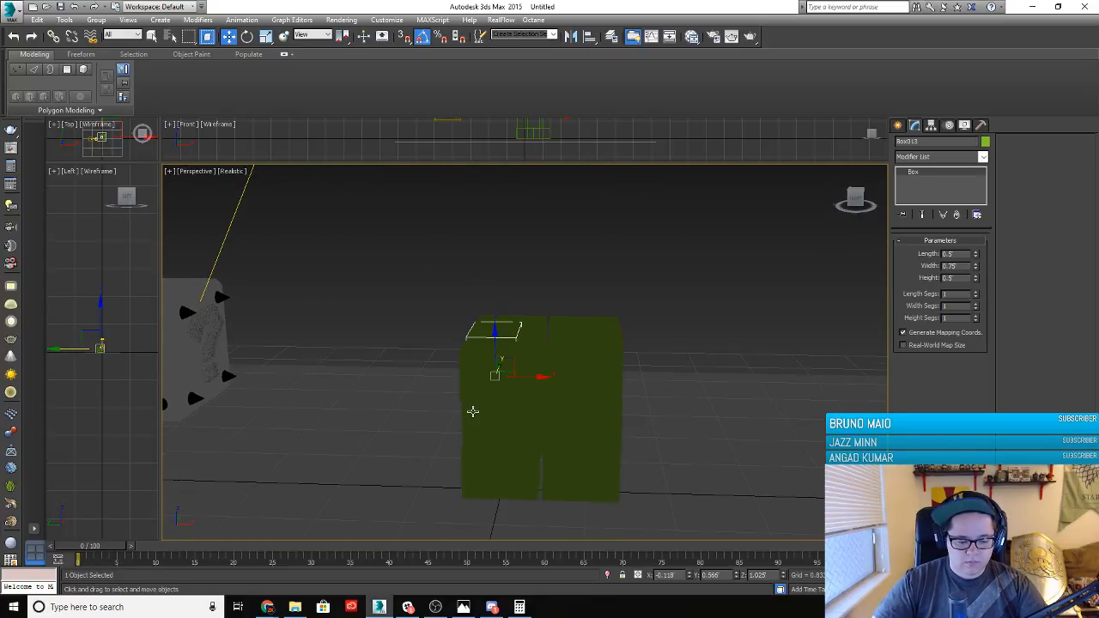
{"action": "key", "text": "m"}
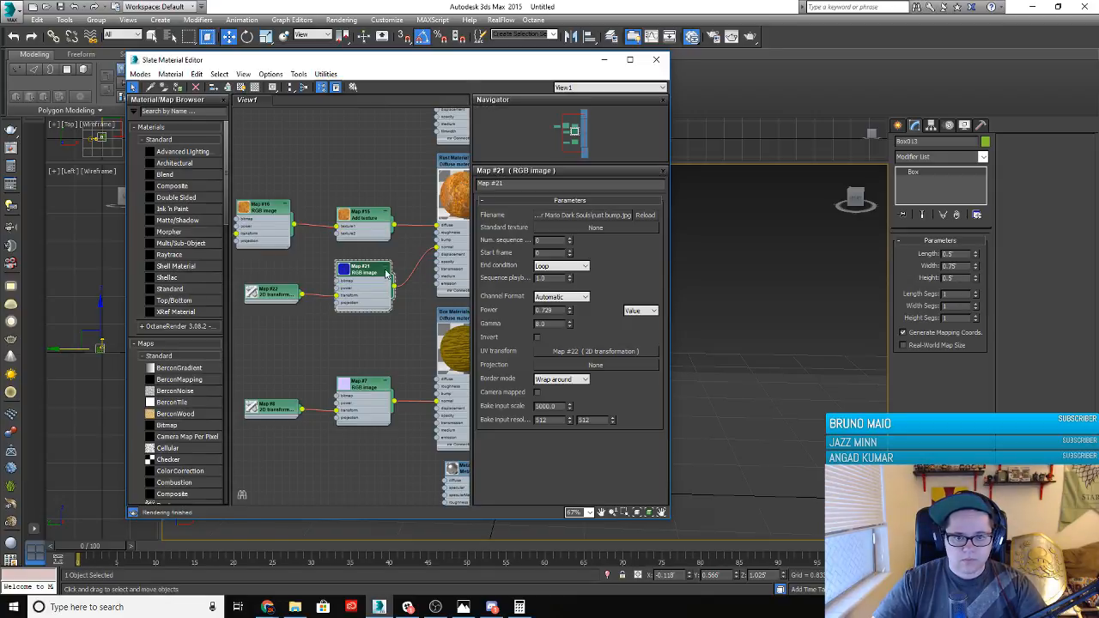
{"action": "scroll", "coordinate": [432, 245], "scroll_direction": "down", "scroll_amount": 1}
{"action": "mouse_move", "coordinate": [423, 191]}
{"action": "middle_mouse_down"}
{"action": "mouse_move", "coordinate": [321, 284]}
{"action": "mouse_move", "coordinate": [338, 312]}
{"action": "middle_mouse_up"}
{"action": "right_click", "coordinate": [339, 312]}
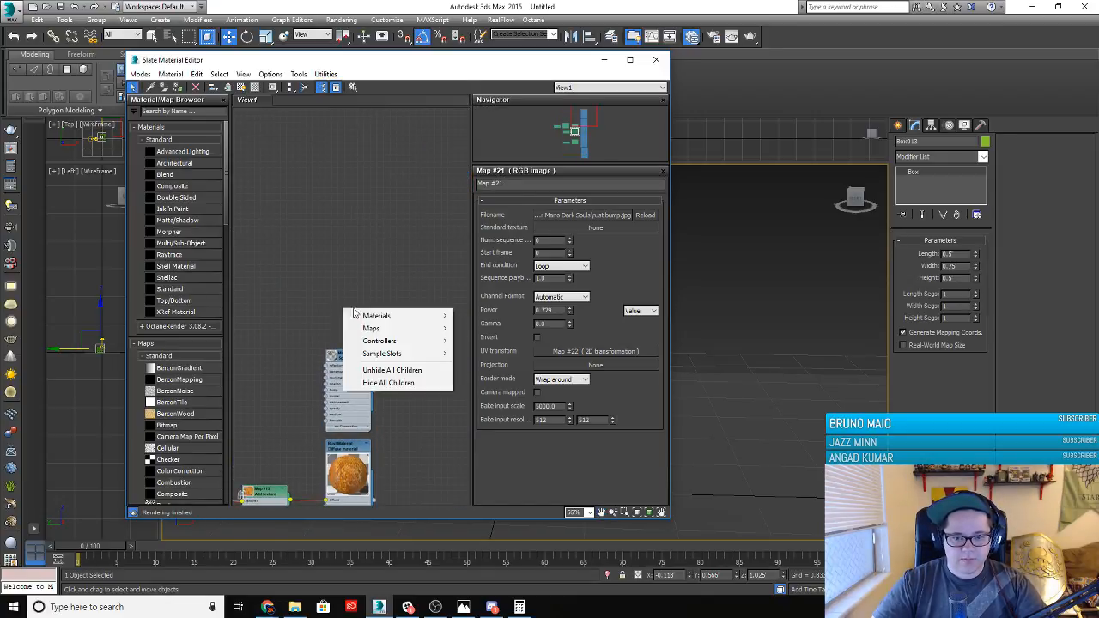
{"action": "mouse_move", "coordinate": [399, 318]}
{"action": "mouse_move", "coordinate": [520, 333]}
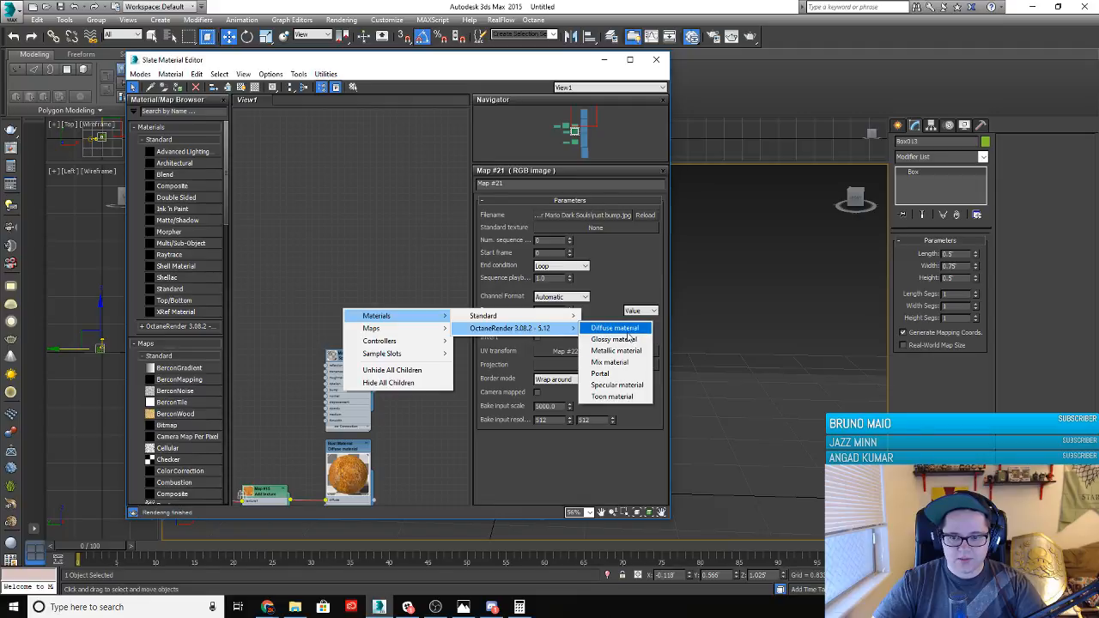
{"action": "left_click", "coordinate": [615, 328]}
{"action": "left_click_drag", "start_coordinate": [372, 301], "coordinate": [379, 261]}
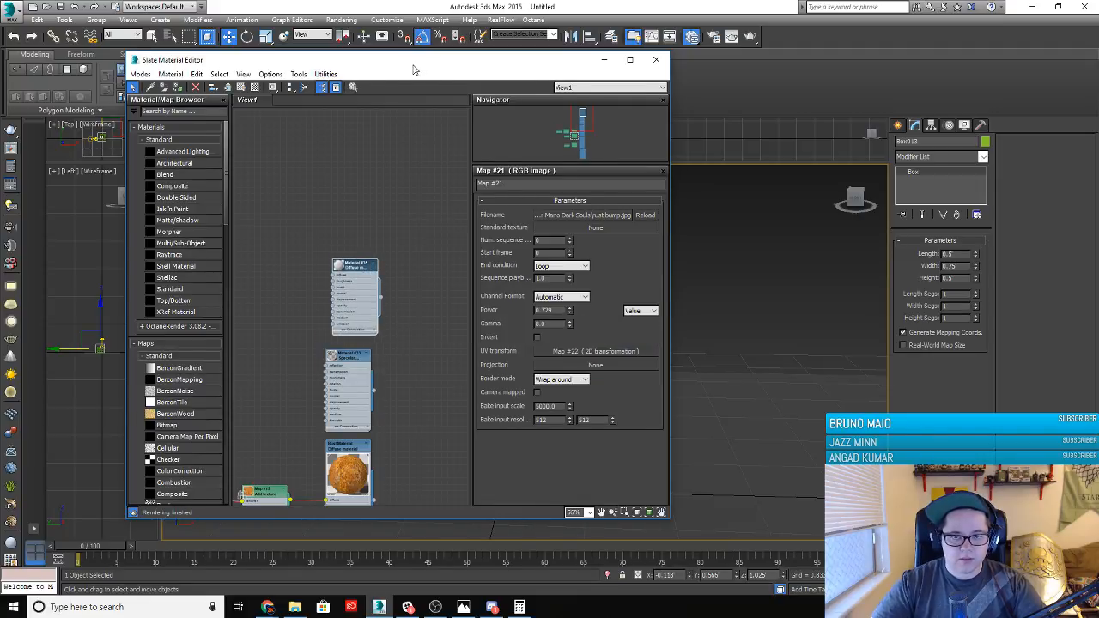
Assign the new diffuse material to the whole selection of 18 bricks
{"action": "left_click_drag", "start_coordinate": [413, 65], "coordinate": [0, 65]}
{"action": "left_click_drag", "start_coordinate": [406, 262], "coordinate": [676, 508]}
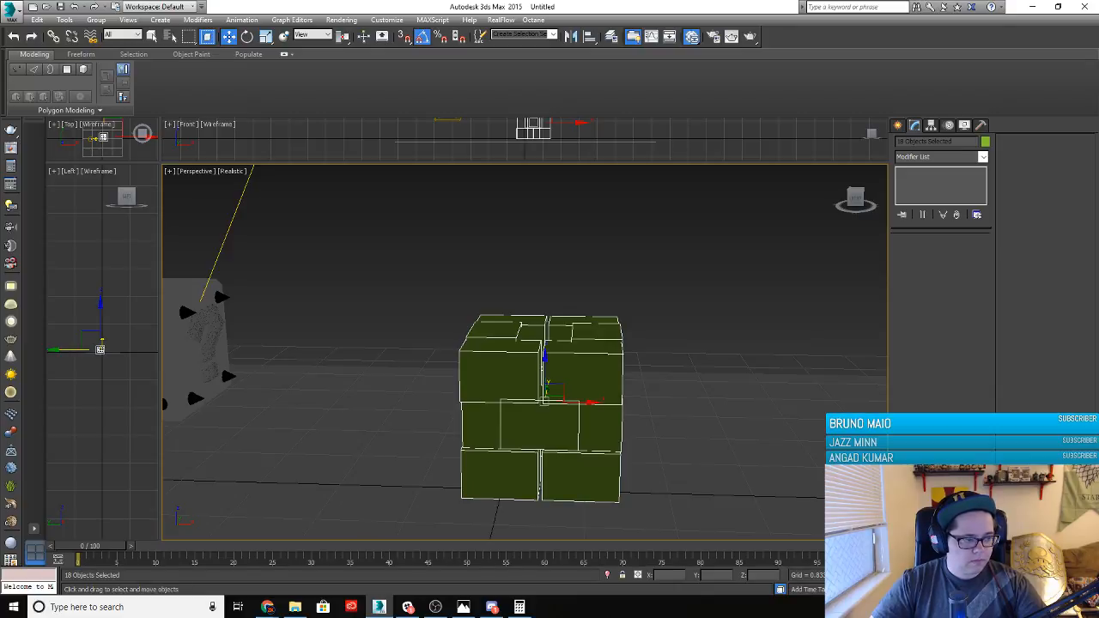
{"action": "left_click_drag", "start_coordinate": [410, 347], "coordinate": [465, 382]}
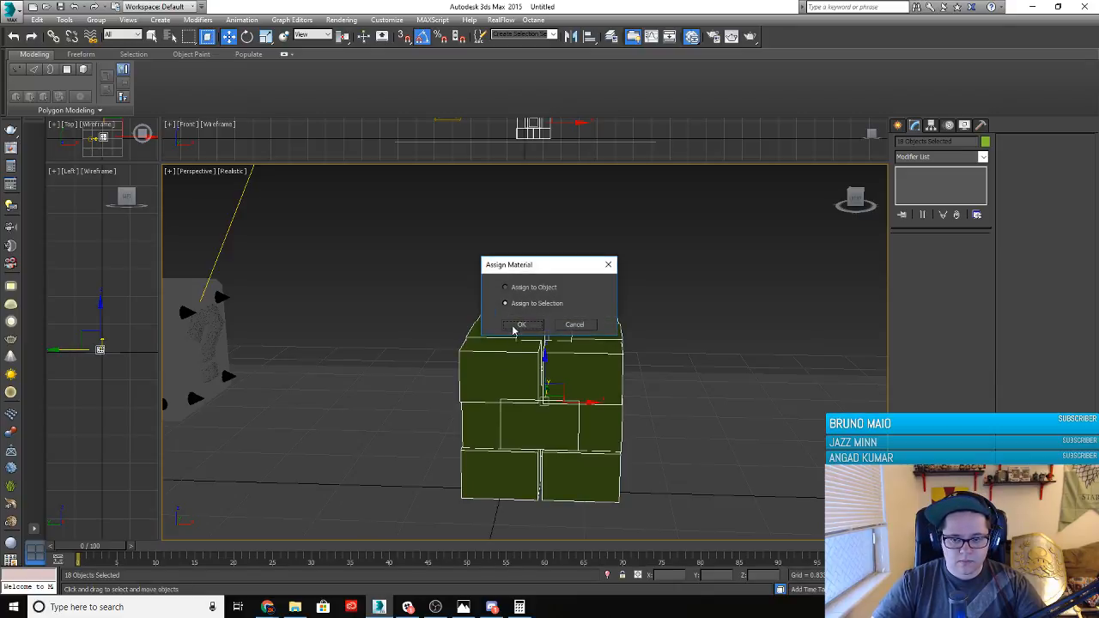
{"action": "left_click", "coordinate": [515, 326]}
{"action": "left_click", "coordinate": [409, 349]}
Switch the perspective viewport's display from Realistic to Shaded
{"action": "left_click", "coordinate": [494, 443]}
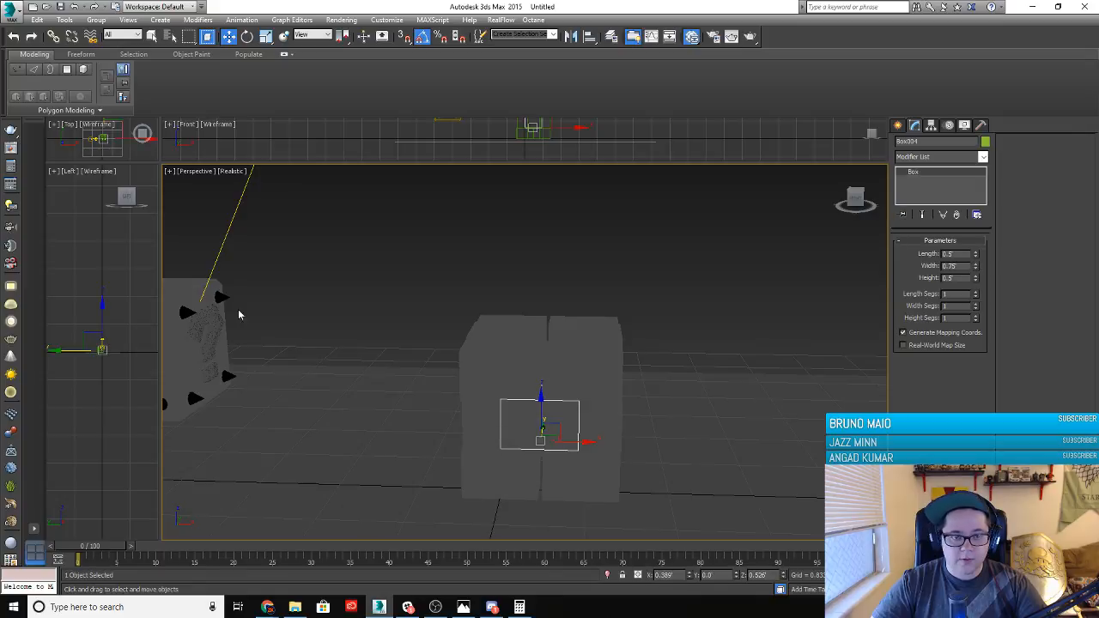
{"action": "left_click", "coordinate": [506, 356]}
{"action": "middle_click_drag", "start_coordinate": [464, 400], "coordinate": [361, 356], "text": "alt"}
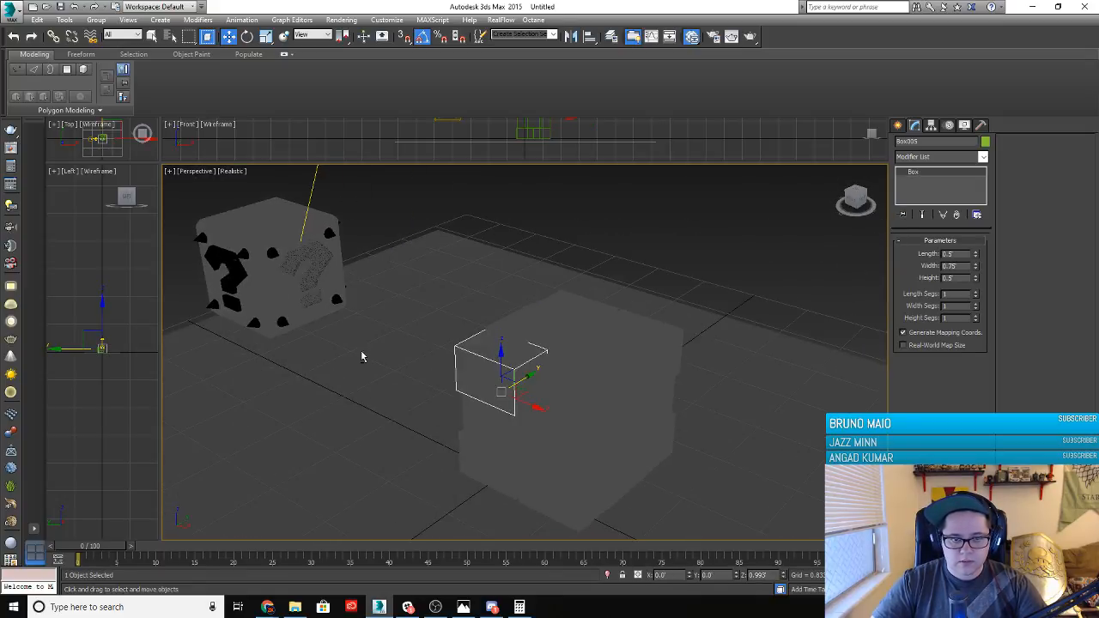
{"action": "left_click", "coordinate": [232, 175]}
{"action": "left_click", "coordinate": [257, 199]}
{"action": "left_click", "coordinate": [473, 431]}
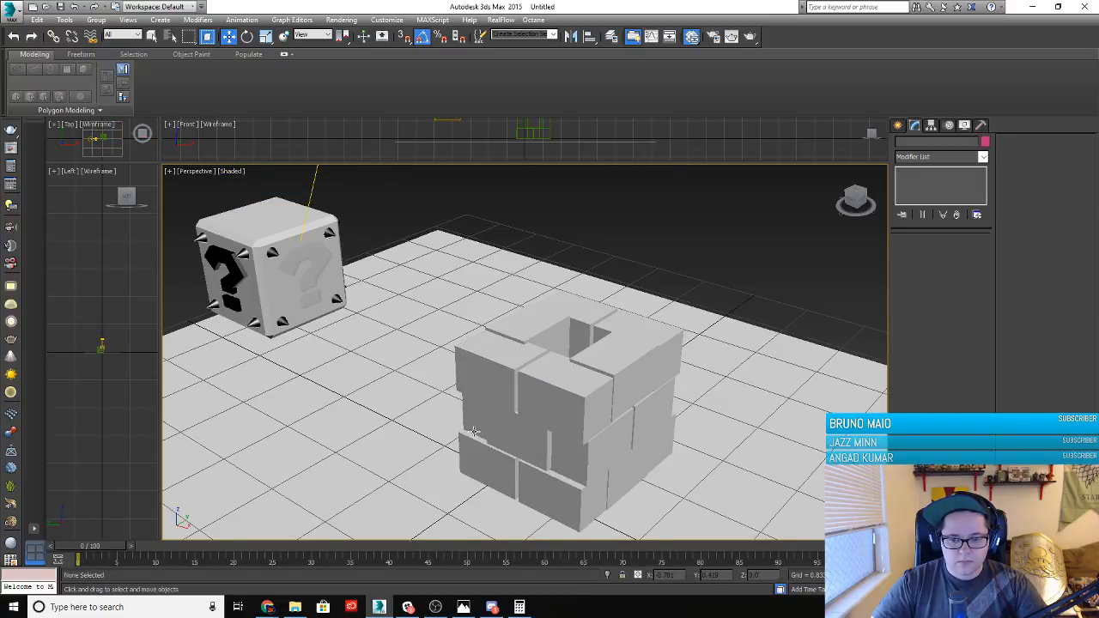
{"action": "middle_click_drag", "start_coordinate": [473, 431], "coordinate": [489, 422], "text": "alt"}
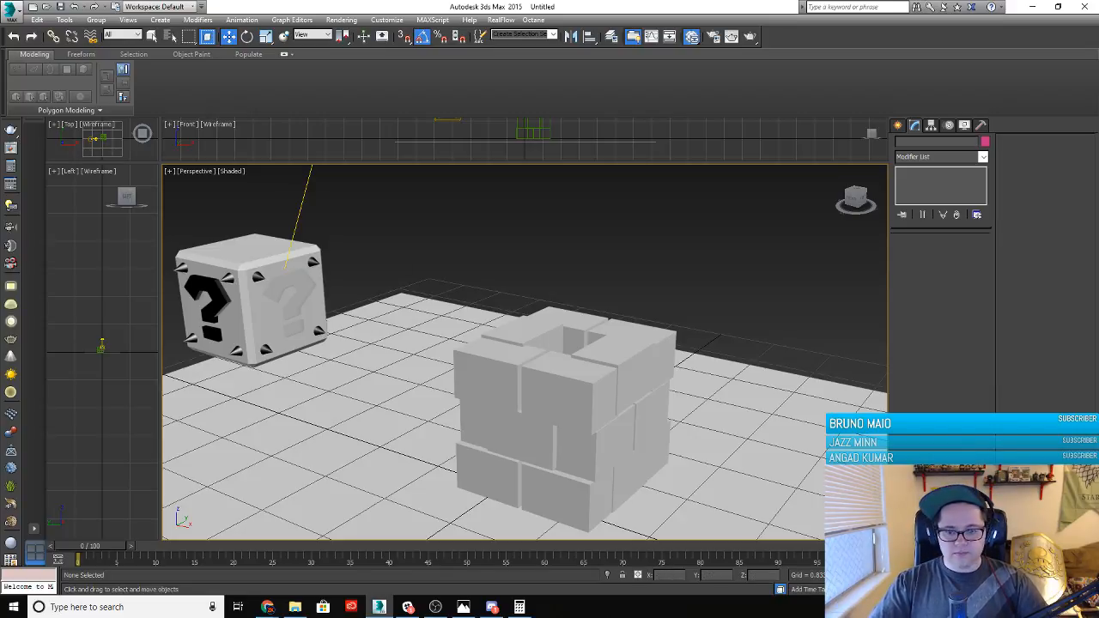
Examine the individual bricks on the front of the block and how the corners and hollow centre fit together
{"action": "middle_click_drag", "start_coordinate": [534, 385], "coordinate": [449, 374]}
{"action": "left_click", "coordinate": [451, 371]}
{"action": "left_click", "coordinate": [392, 358]}
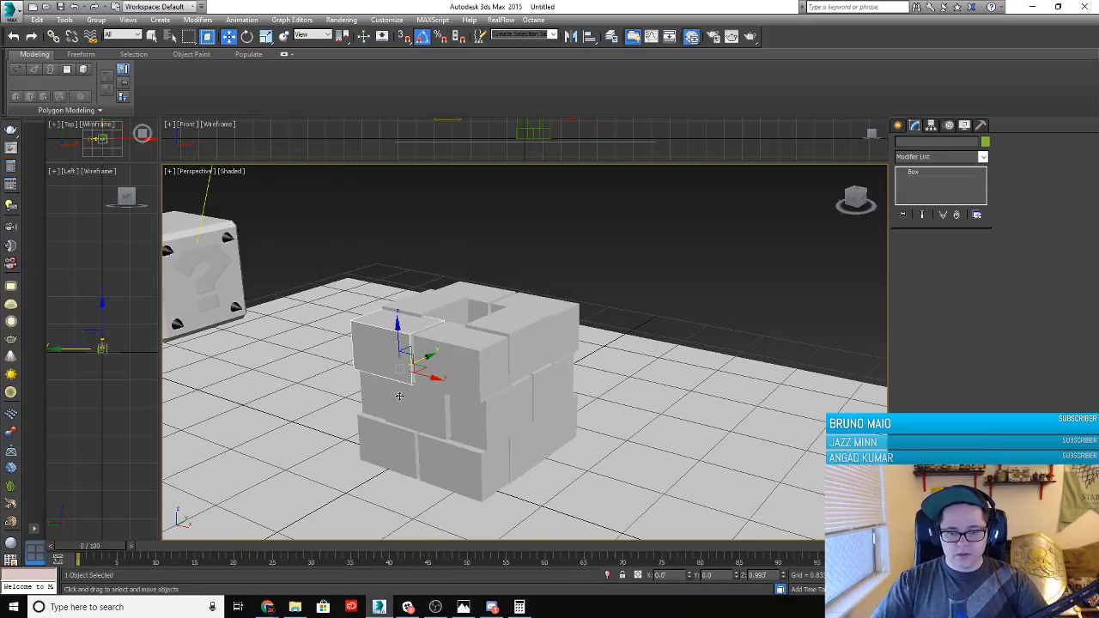
{"action": "left_click", "coordinate": [431, 415]}
{"action": "left_click", "coordinate": [453, 459]}
{"action": "left_click", "coordinate": [405, 450]}
{"action": "left_click", "coordinate": [423, 413]}
{"action": "left_click", "coordinate": [453, 372]}
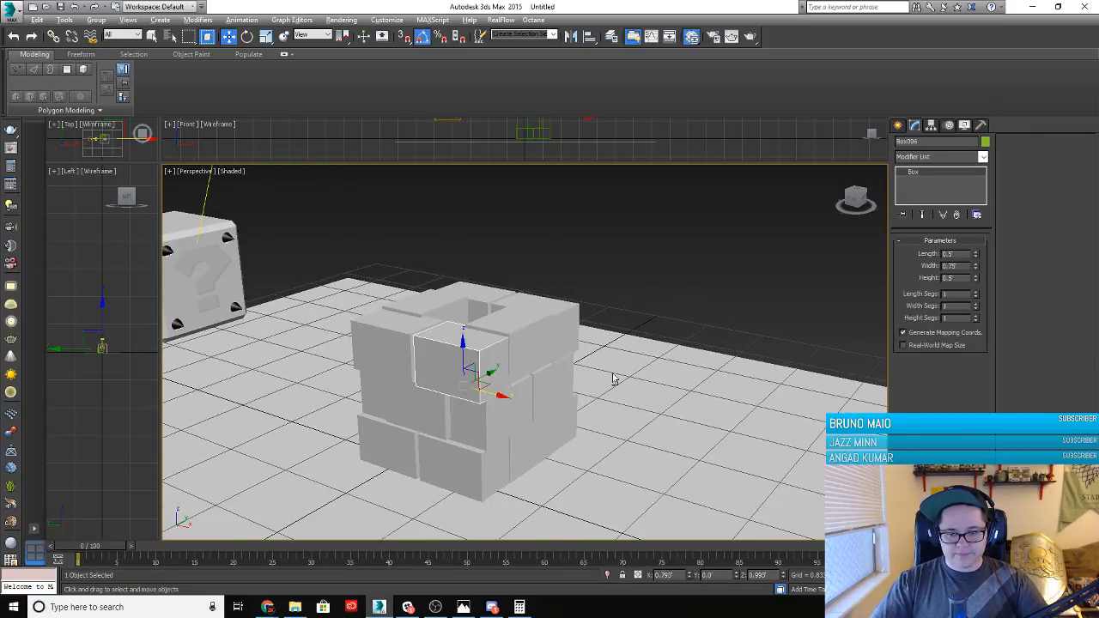
{"action": "middle_click_drag", "start_coordinate": [613, 378], "coordinate": [573, 371], "text": "alt"}
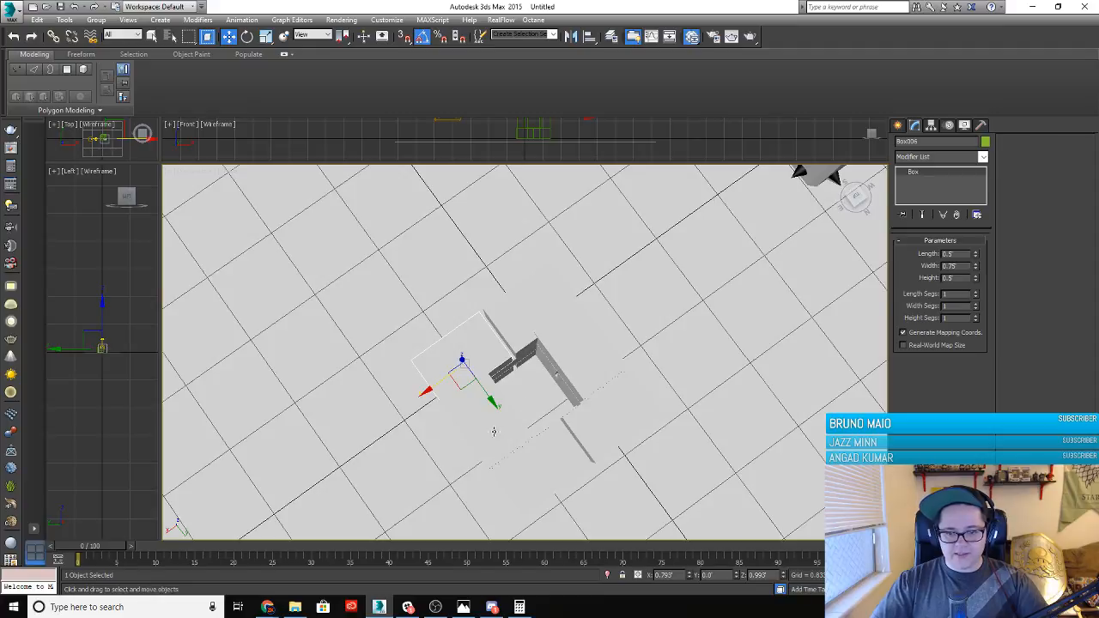
Select seven bricks across the upper part of the block together and delete them
{"action": "middle_click_drag", "start_coordinate": [494, 431], "coordinate": [509, 408], "text": "alt"}
{"action": "left_click", "coordinate": [509, 410]}
{"action": "left_click_drag", "start_coordinate": [470, 449], "coordinate": [512, 413], "text": "shift"}
{"action": "left_click", "coordinate": [550, 348]}
{"action": "middle_click_drag", "start_coordinate": [465, 431], "coordinate": [539, 401], "text": "alt"}
{"action": "middle_click_drag", "start_coordinate": [538, 401], "coordinate": [534, 377]}
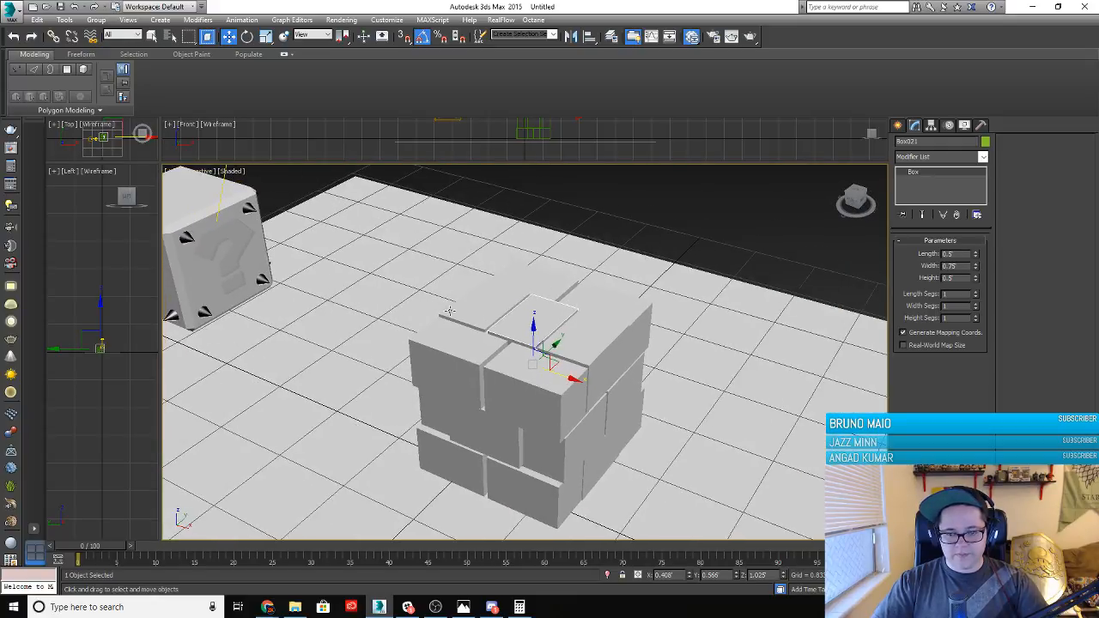
{"action": "left_click_drag", "start_coordinate": [651, 464], "coordinate": [650, 464]}
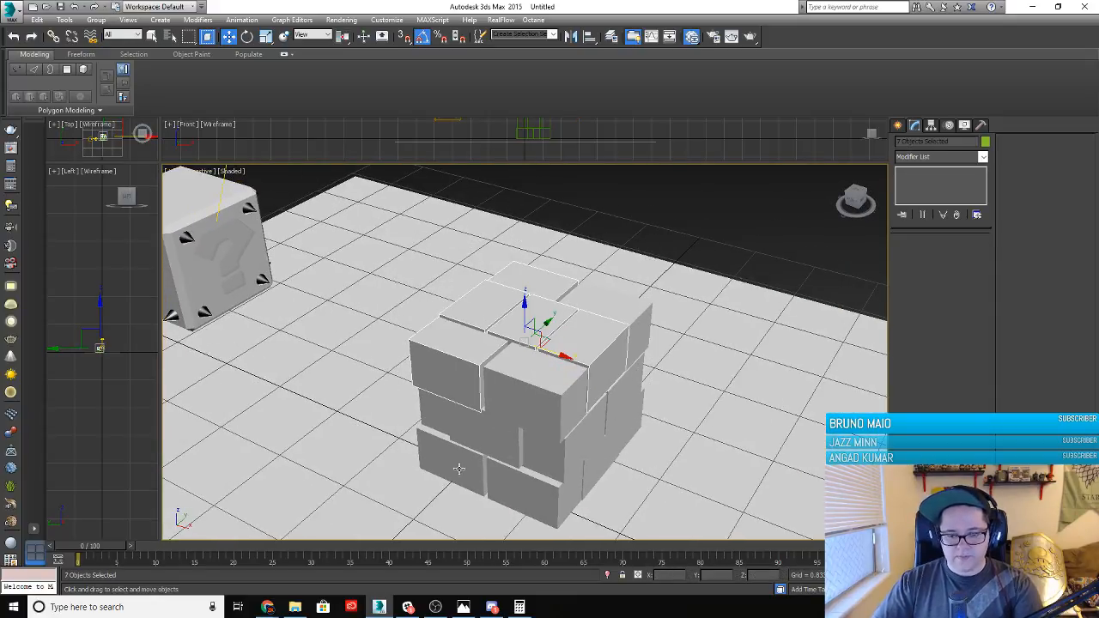
{"action": "key", "text": "Delete"}
Delete the remaining bricks one by one, keeping only a single brick from the bottom layer
{"action": "left_click", "coordinate": [498, 427]}
{"action": "key", "text": "Delete"}
{"action": "left_click", "coordinate": [525, 395]}
{"action": "key", "text": "Delete"}
{"action": "left_click", "coordinate": [453, 402]}
{"action": "key", "text": "Delete"}
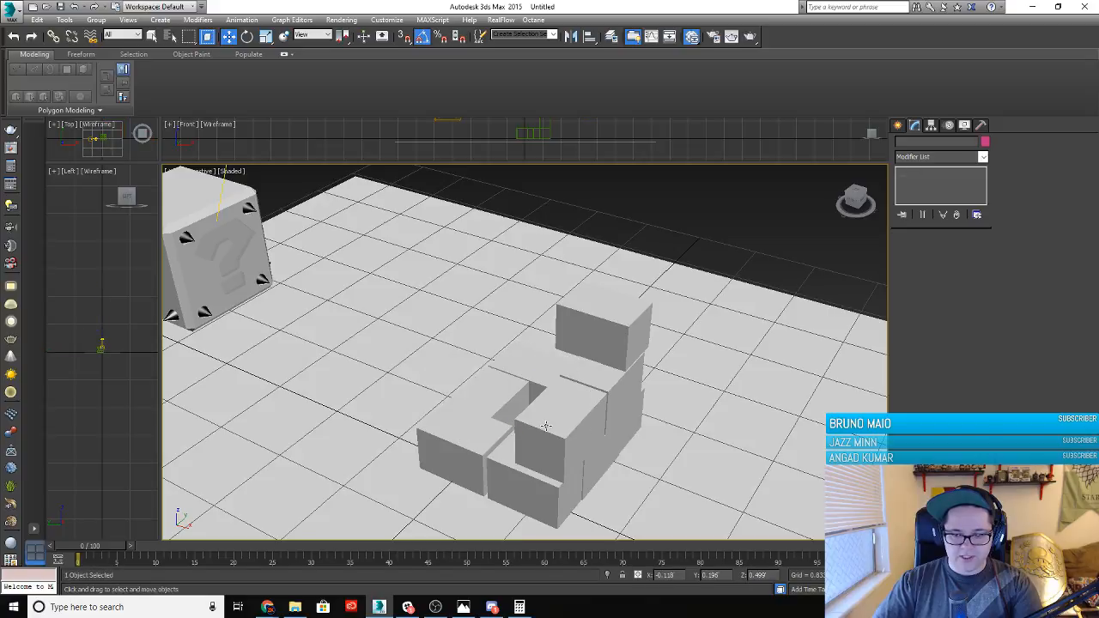
{"action": "left_click", "coordinate": [546, 426]}
{"action": "key", "text": "Delete"}
{"action": "left_click", "coordinate": [593, 378]}
{"action": "key", "text": "Delete"}
{"action": "left_click", "coordinate": [594, 333]}
{"action": "key", "text": "Delete"}
{"action": "left_click", "coordinate": [547, 361]}
{"action": "key", "text": "Delete"}
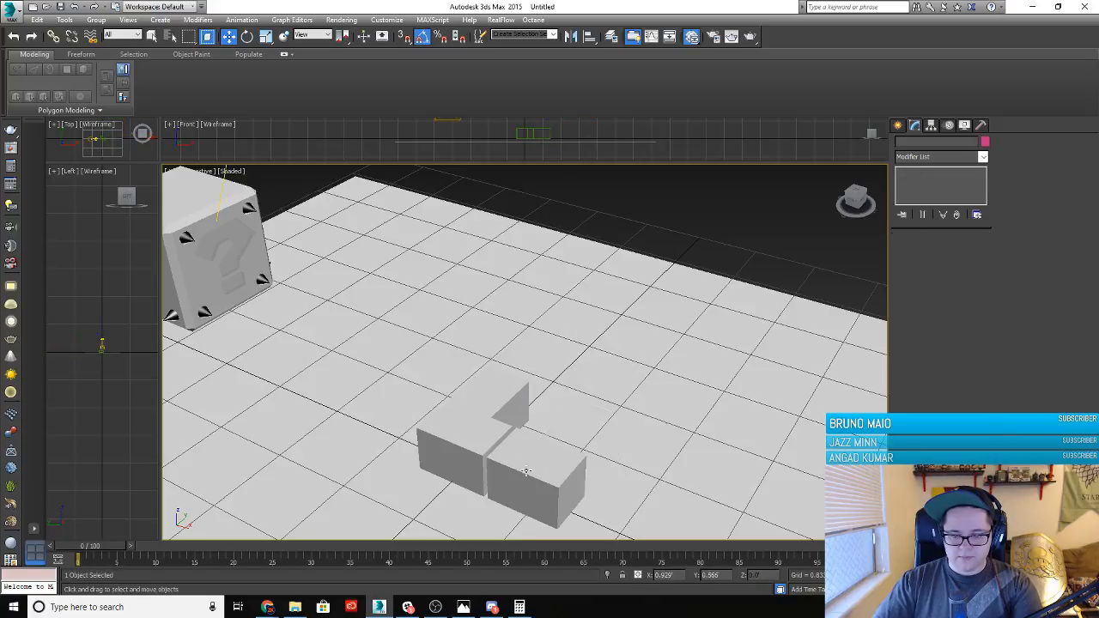
{"action": "left_click", "coordinate": [525, 471]}
{"action": "key", "text": "Delete"}
{"action": "left_click", "coordinate": [476, 457]}
{"action": "key", "text": "Delete"}
Move the one remaining brick to the world origin by setting its X and Y positions to 0
{"action": "left_click", "coordinate": [481, 413]}
{"action": "middle_click_drag", "start_coordinate": [550, 479], "coordinate": [550, 414]}
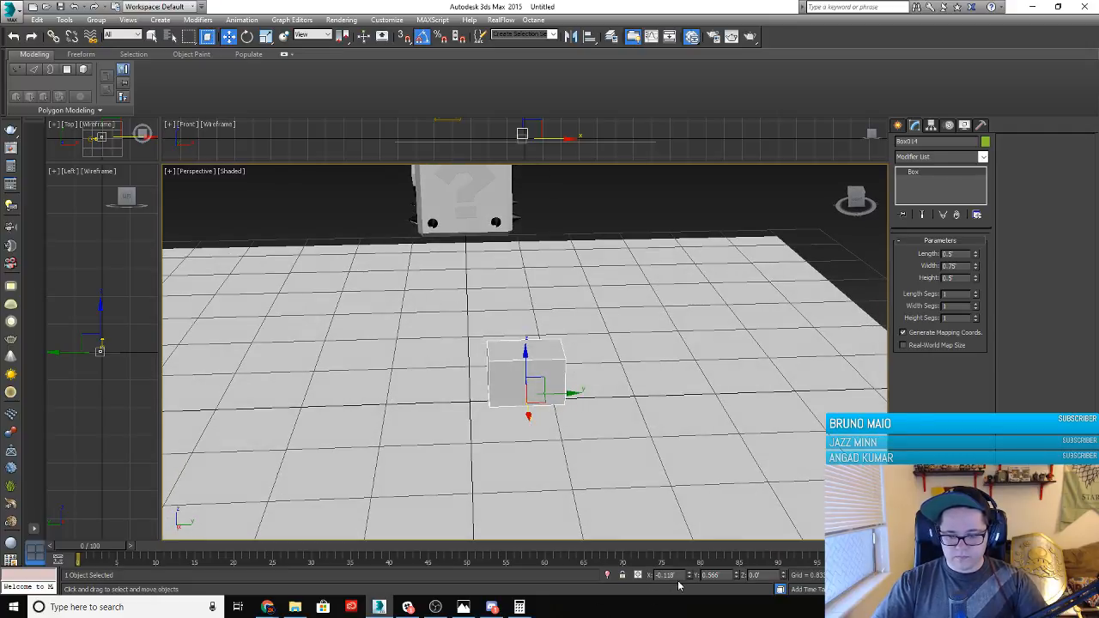
{"action": "type", "text": "0"}
{"action": "key", "text": "Tab"}
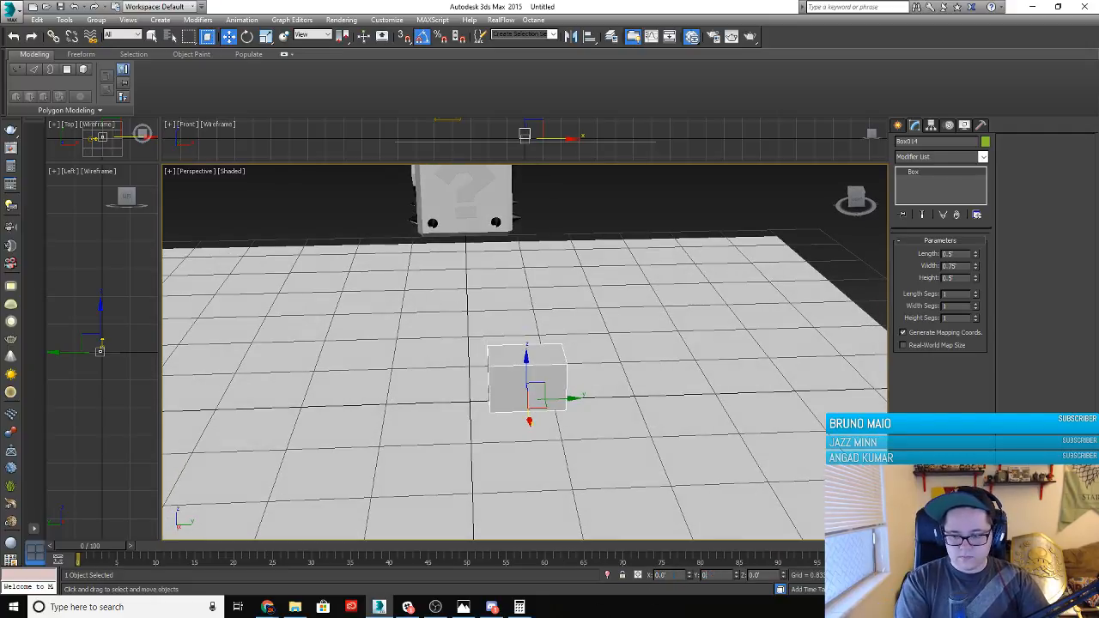
{"action": "type", "text": "0"}
{"action": "key", "text": "Tab"}
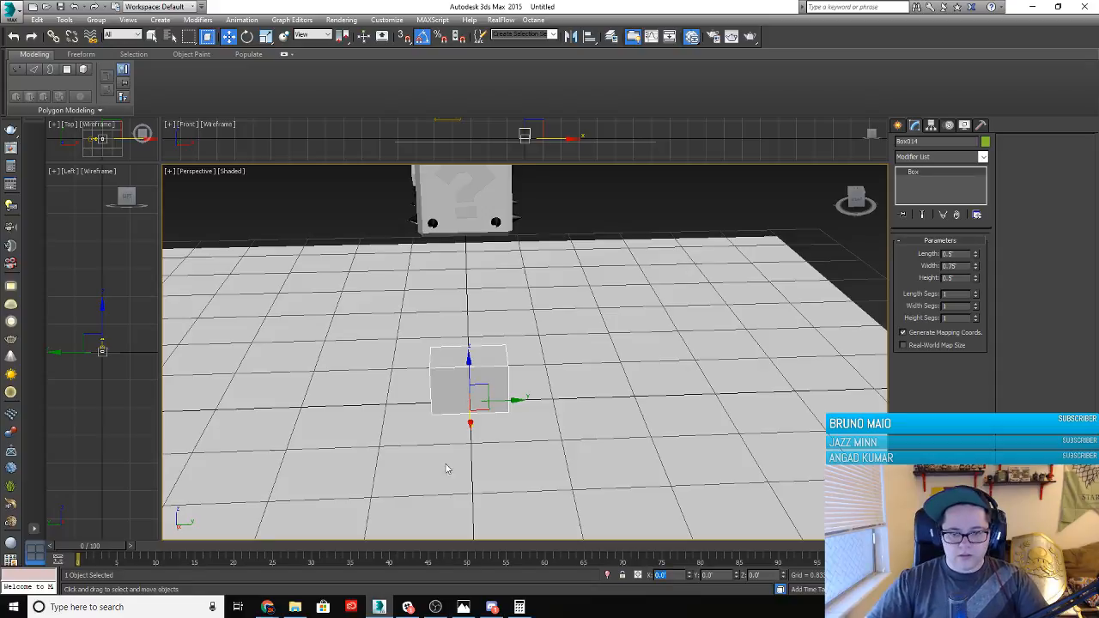
Convert the centred brick to an Editable Poly
{"action": "right_click", "coordinate": [455, 374]}
{"action": "mouse_move", "coordinate": [502, 484]}
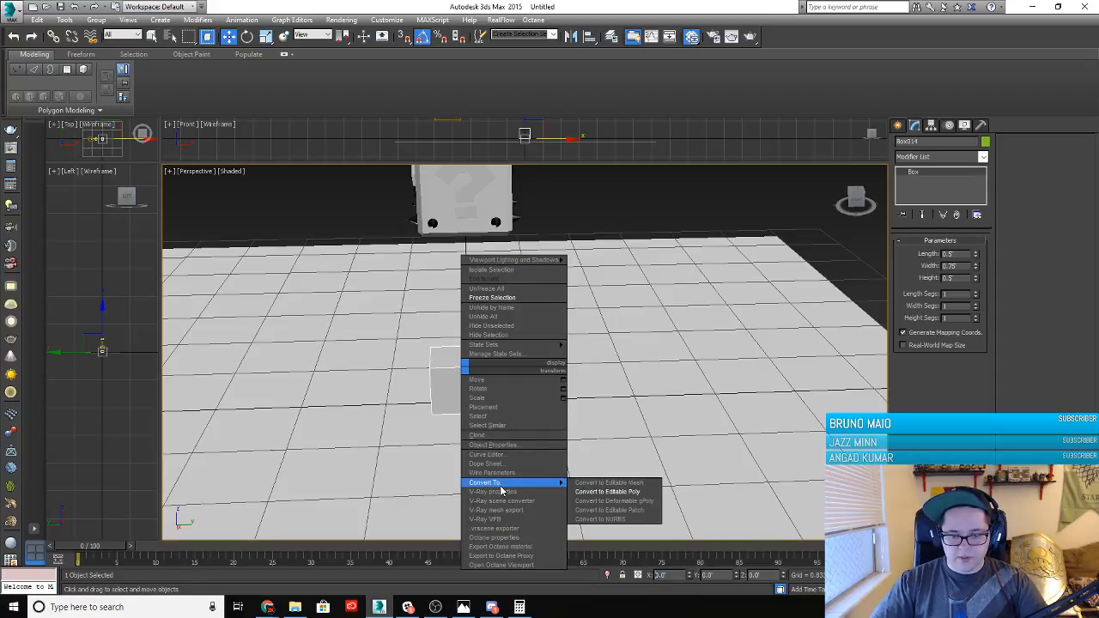
{"action": "left_click", "coordinate": [627, 494]}
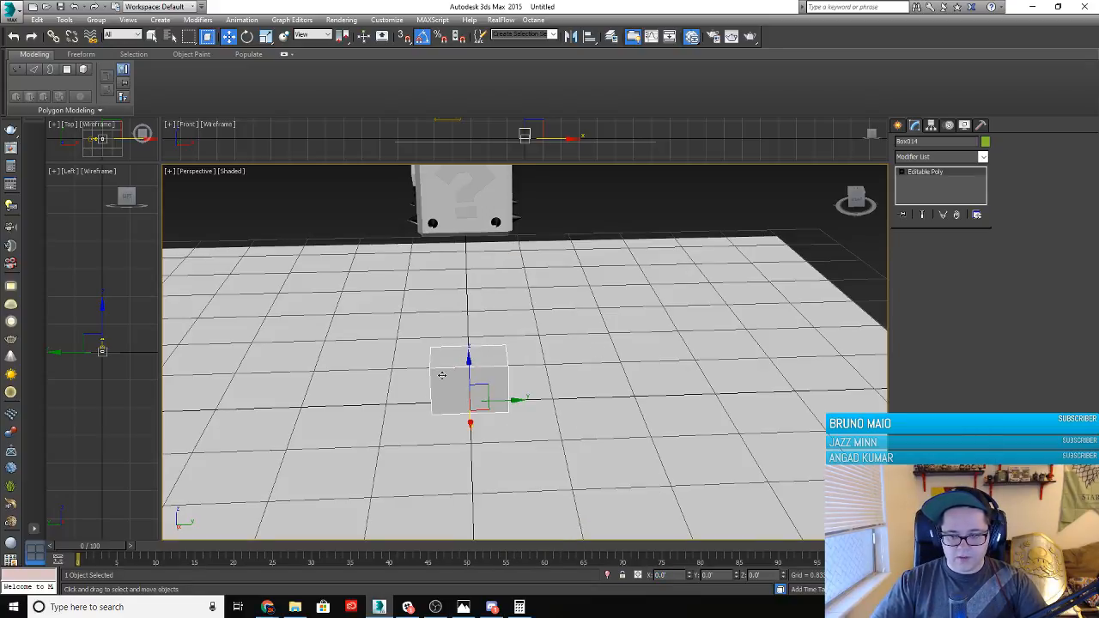
Chamfer all twelve edges of the brick with an edge chamfer amount of 0.025'
{"action": "scroll", "coordinate": [382, 425], "scroll_direction": "up", "scroll_amount": 3}
{"action": "scroll", "coordinate": [382, 425], "scroll_direction": "down", "scroll_amount": 2}
{"action": "scroll", "coordinate": [514, 352], "scroll_direction": "up", "scroll_amount": 4}
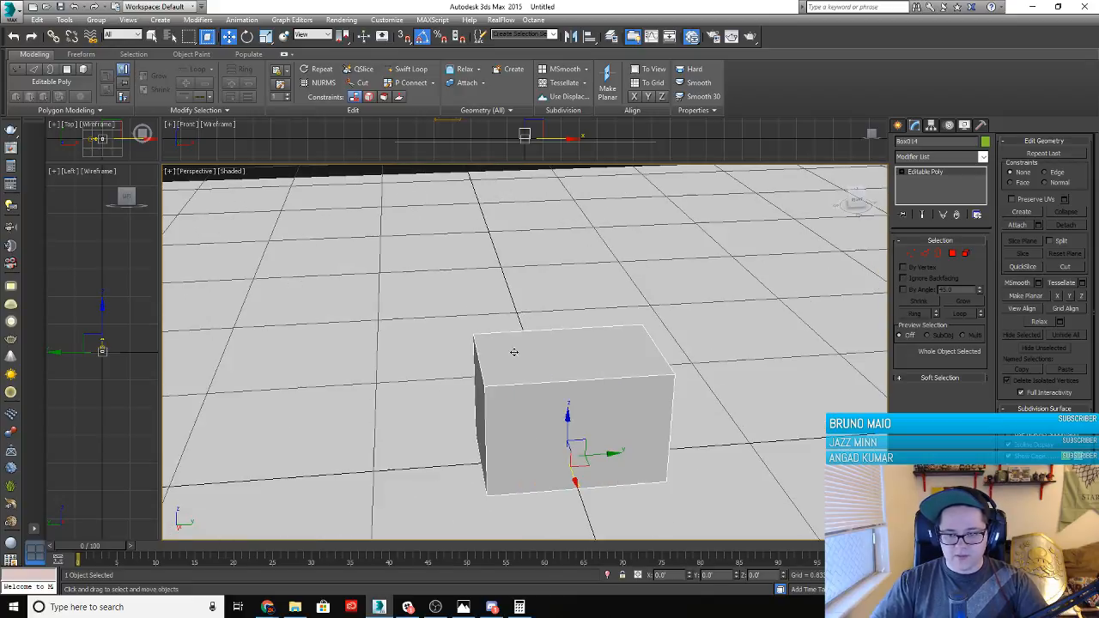
{"action": "left_click", "coordinate": [927, 254]}
{"action": "left_click_drag", "start_coordinate": [368, 309], "coordinate": [740, 520]}
{"action": "middle_click_drag", "start_coordinate": [601, 505], "coordinate": [670, 476], "text": "alt"}
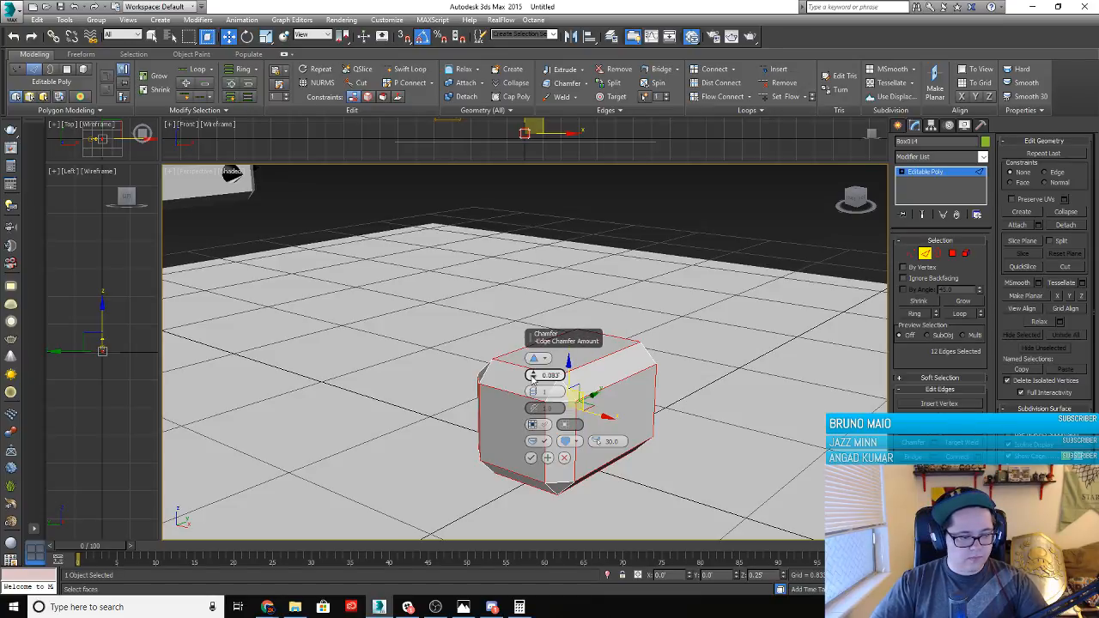
{"action": "mouse_move", "coordinate": [532, 375]}
{"action": "left_mouse_down"}
{"action": "mouse_move", "coordinate": [534, 349]}
{"action": "mouse_move", "coordinate": [531, 388]}
{"action": "left_mouse_up"}
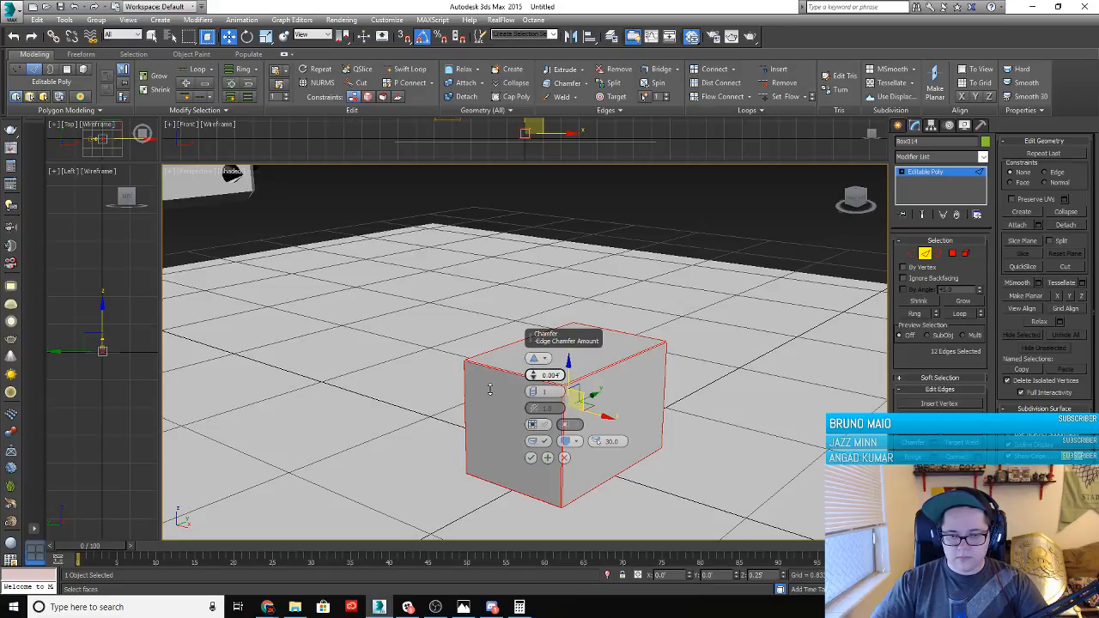
{"action": "left_click_drag", "start_coordinate": [489, 388], "coordinate": [414, 384]}
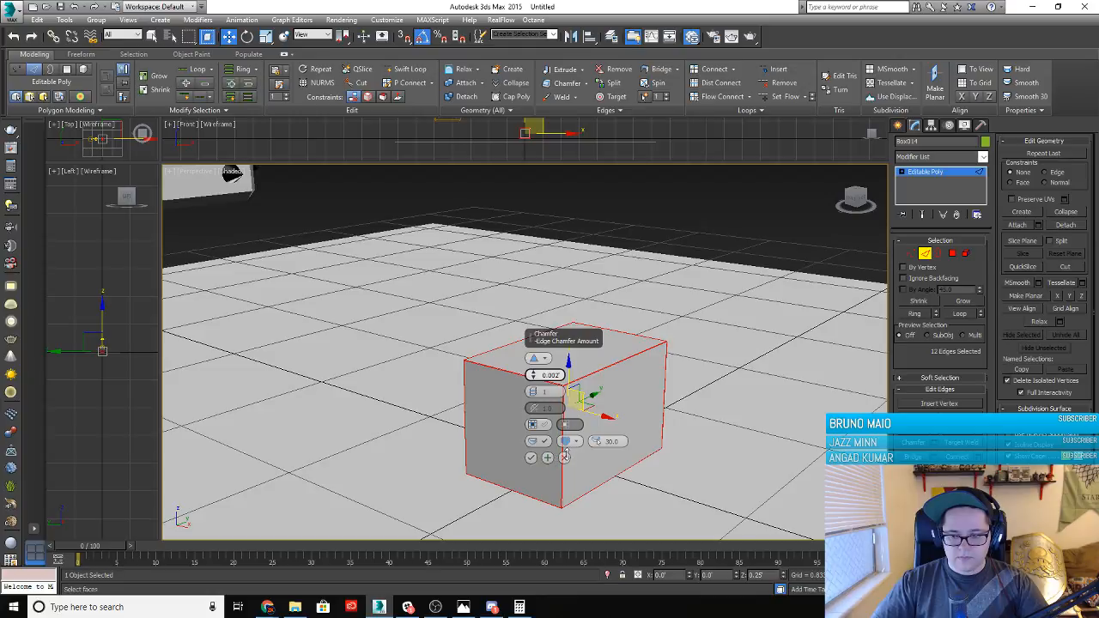
{"action": "left_click_drag", "start_coordinate": [565, 453], "coordinate": [549, 462]}
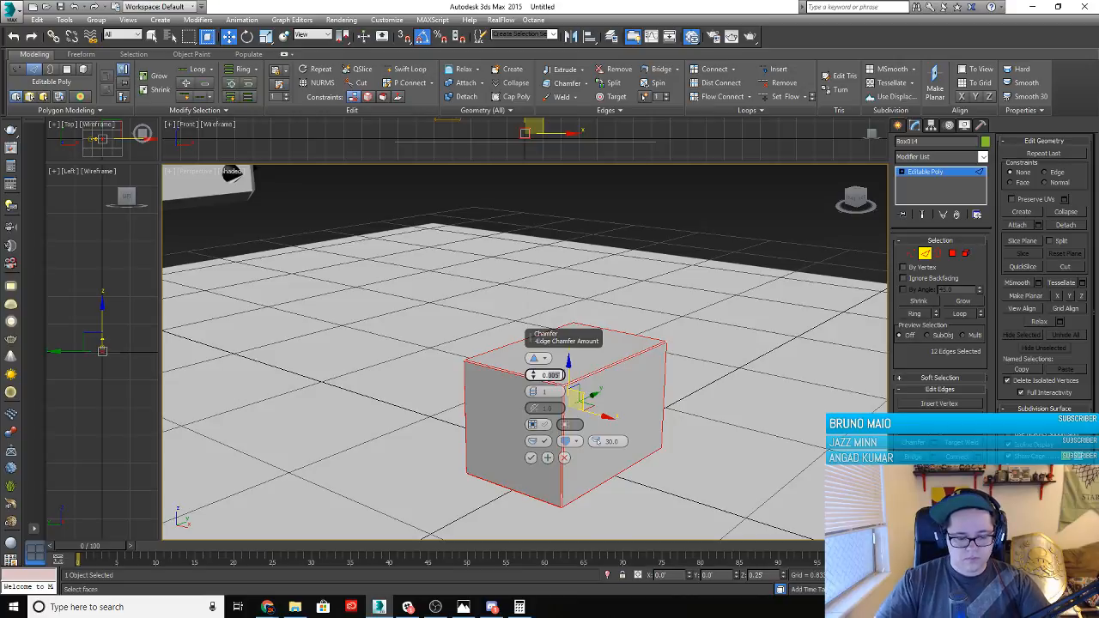
{"action": "type", "text": "0.3"}
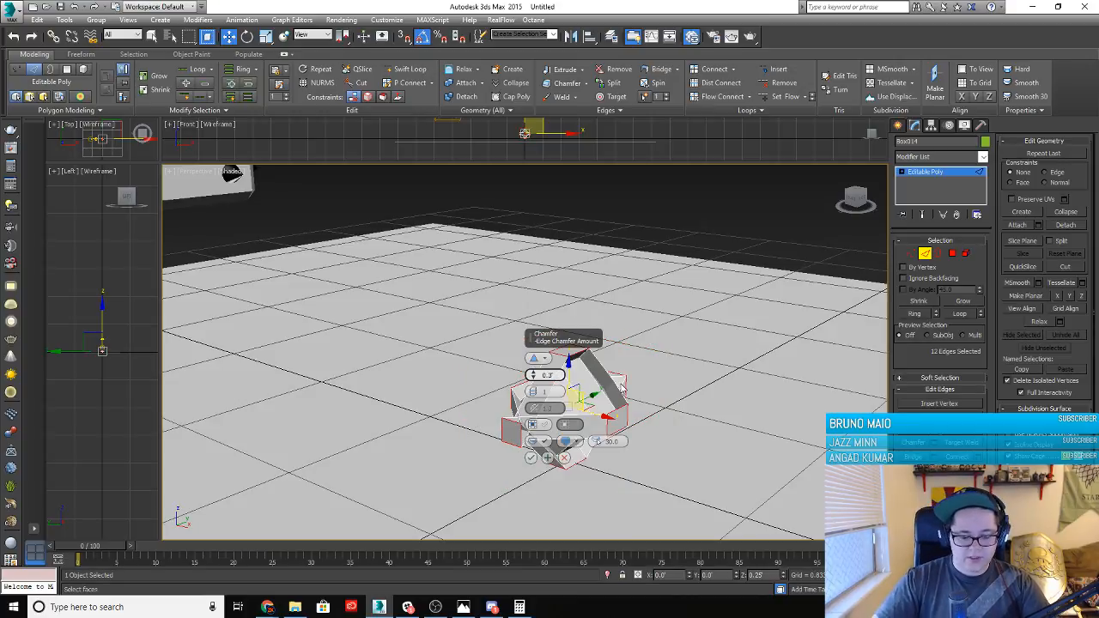
{"action": "type", "text": "0.03"}
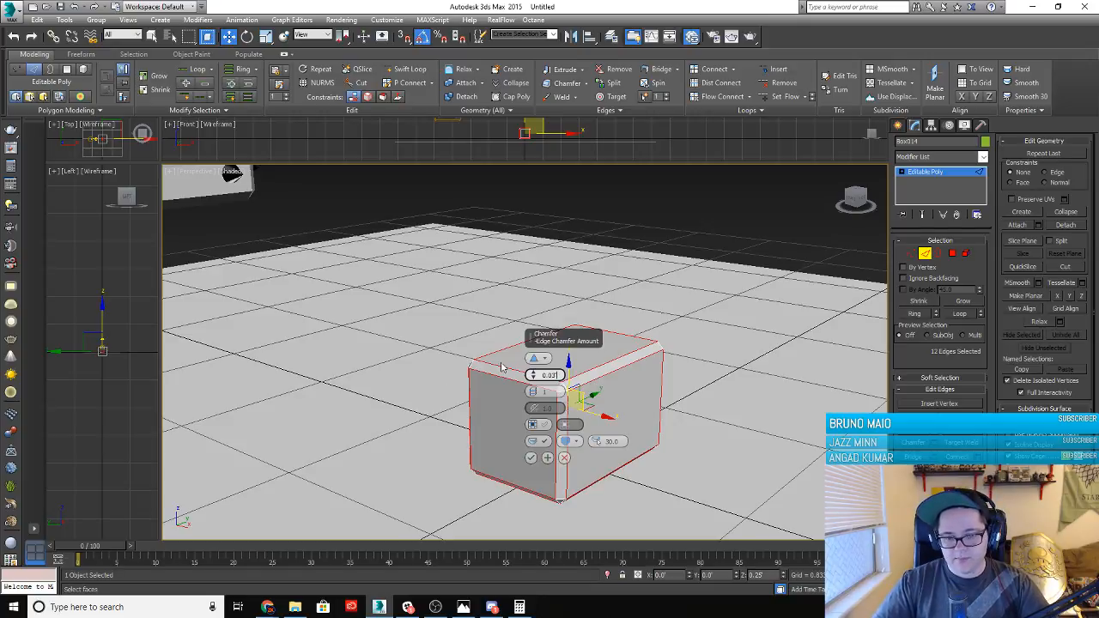
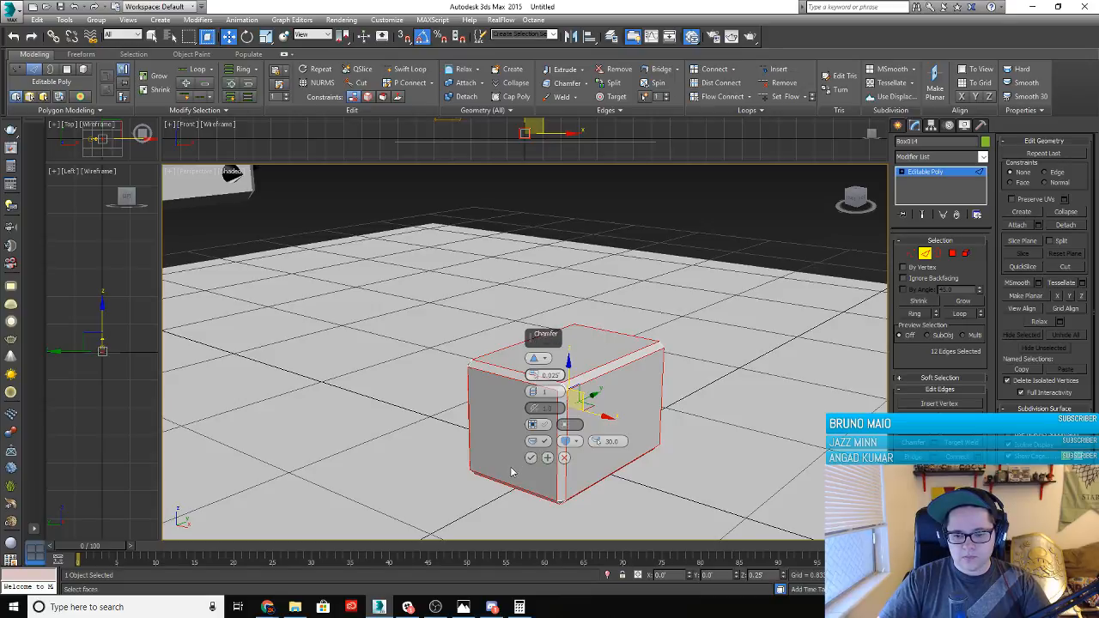
{"action": "left_click", "coordinate": [531, 458]}
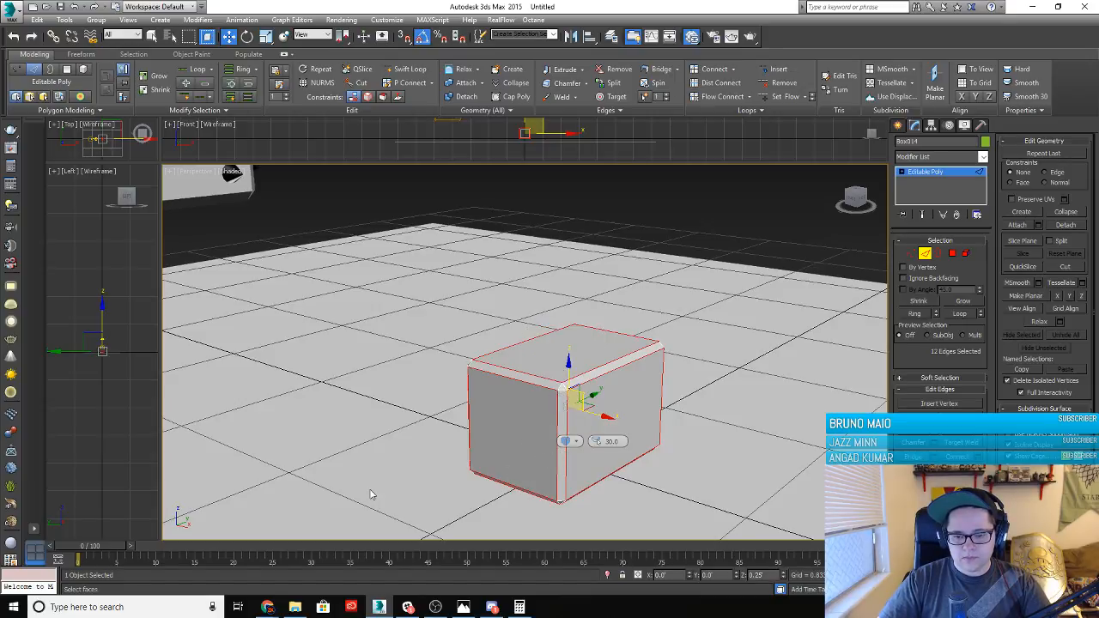
{"action": "left_click", "coordinate": [567, 354]}
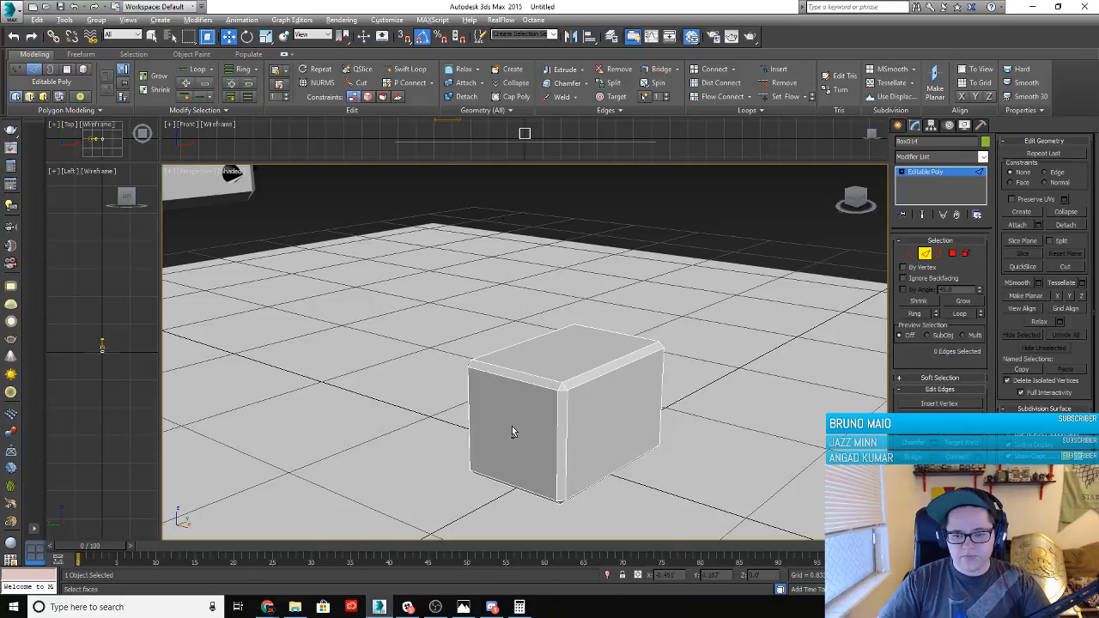
{"action": "mouse_move", "coordinate": [511, 432]}
{"action": "middle_mouse_down", "text": "alt"}
{"action": "mouse_move", "coordinate": [435, 400]}
{"action": "mouse_move", "coordinate": [429, 426]}
{"action": "mouse_move", "coordinate": [501, 443]}
{"action": "mouse_move", "coordinate": [511, 435]}
{"action": "middle_mouse_up", "text": "alt"}
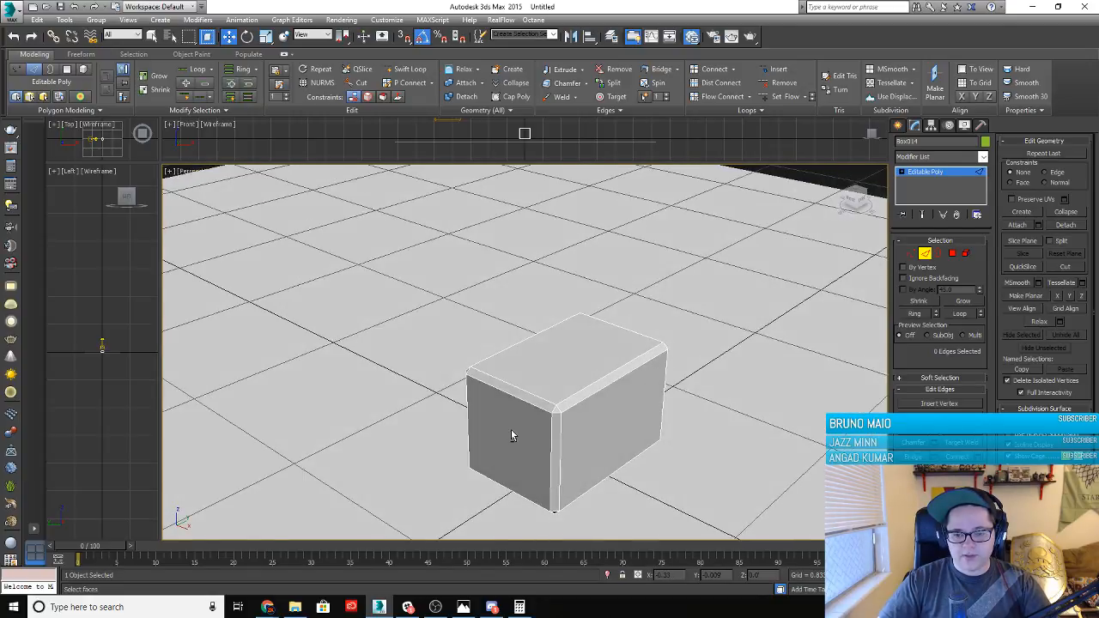
Duplicate the bevelled box straight up along Z as a single copy above the original
{"action": "scroll", "coordinate": [511, 435], "scroll_direction": "down", "scroll_amount": 5}
{"action": "middle_click_drag", "start_coordinate": [543, 477], "coordinate": [472, 469], "text": "alt"}
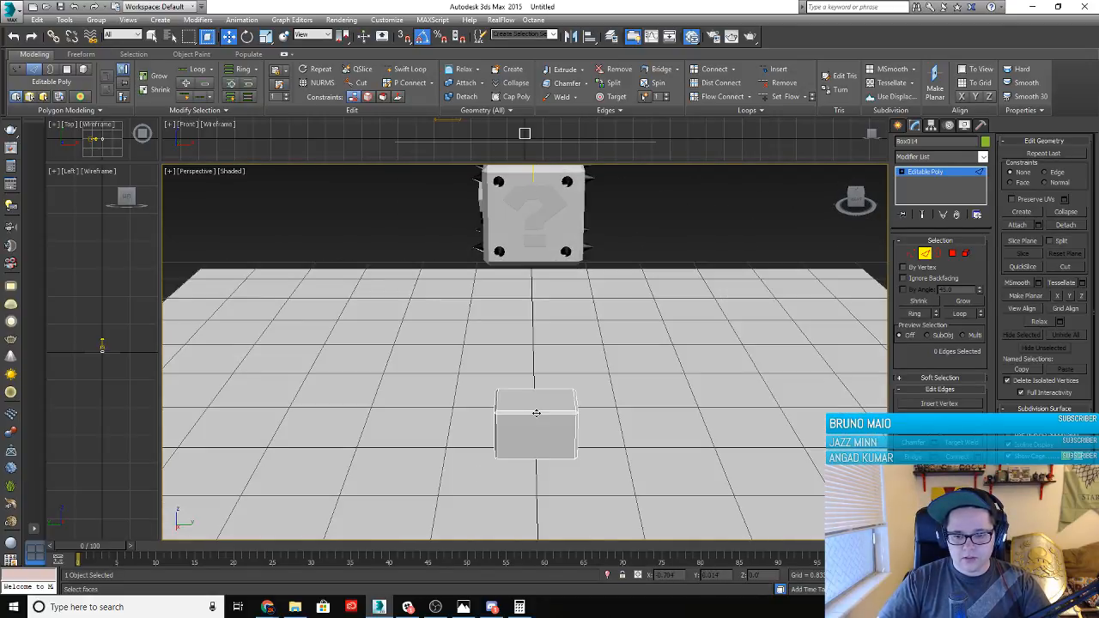
{"action": "left_click", "coordinate": [534, 413]}
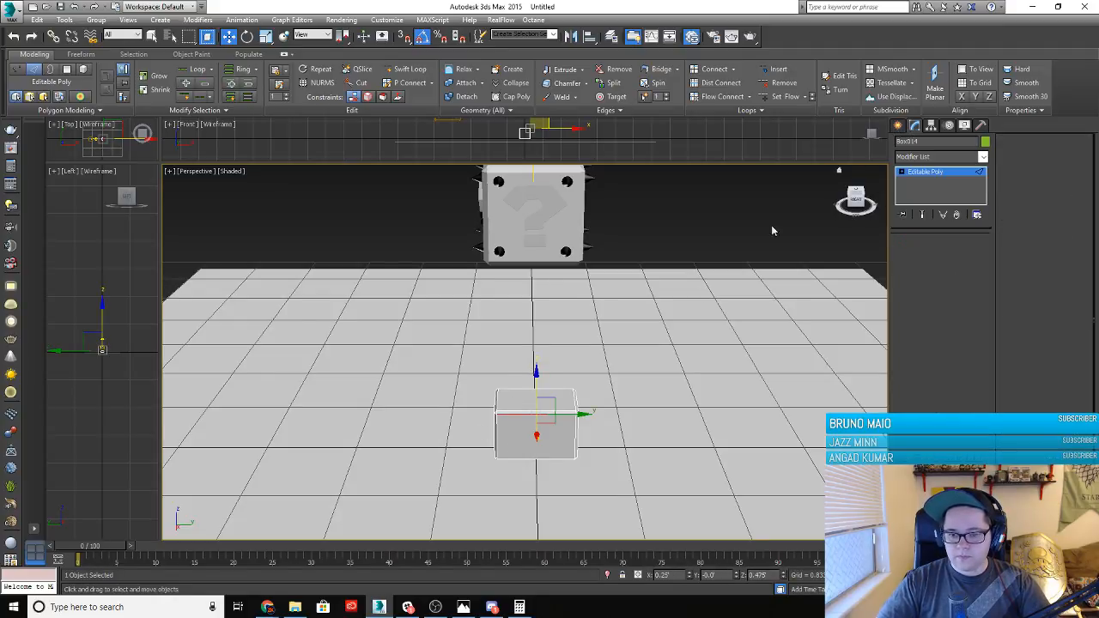
{"action": "left_click", "coordinate": [898, 126]}
{"action": "mouse_move", "coordinate": [536, 412]}
{"action": "left_mouse_down", "text": "shift"}
{"action": "mouse_move", "coordinate": [536, 316]}
{"action": "mouse_move", "coordinate": [536, 356]}
{"action": "left_mouse_up", "text": "shift"}
{"action": "left_click", "coordinate": [549, 351]}
Adjust the copied box vertically to Z 0.5' so it rests on top of the original
{"action": "scroll", "coordinate": [520, 416], "scroll_direction": "up", "scroll_amount": 2}
{"action": "scroll", "coordinate": [521, 415], "scroll_direction": "up", "scroll_amount": 2}
{"action": "middle_click_drag", "start_coordinate": [520, 415], "coordinate": [526, 389], "text": "alt"}
{"action": "left_click_drag", "start_coordinate": [555, 329], "coordinate": [547, 346]}
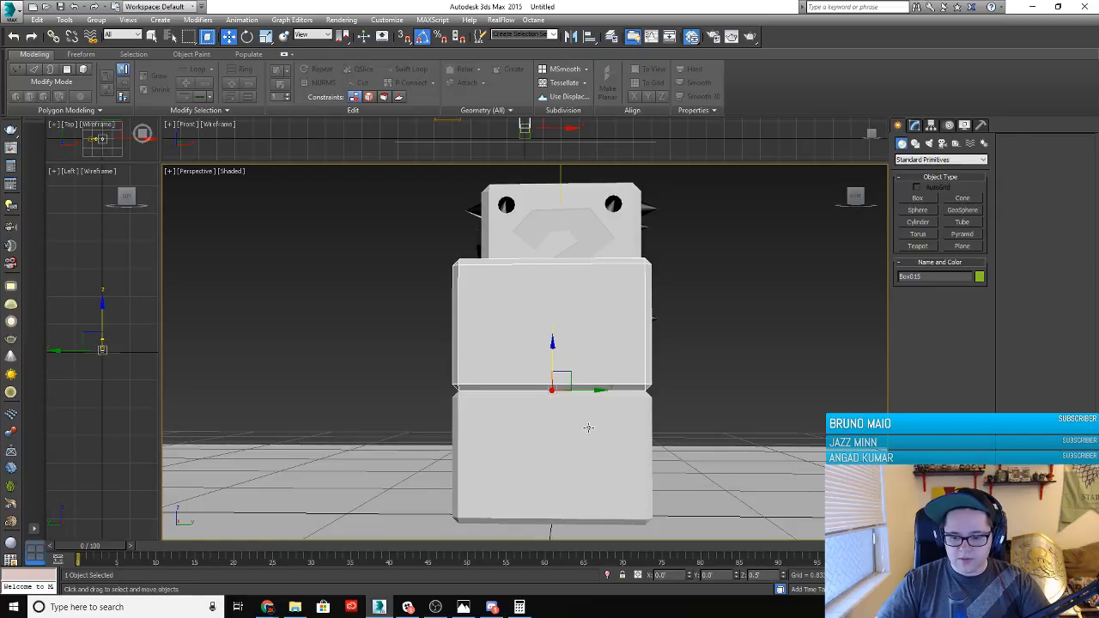
{"action": "left_click", "coordinate": [562, 476]}
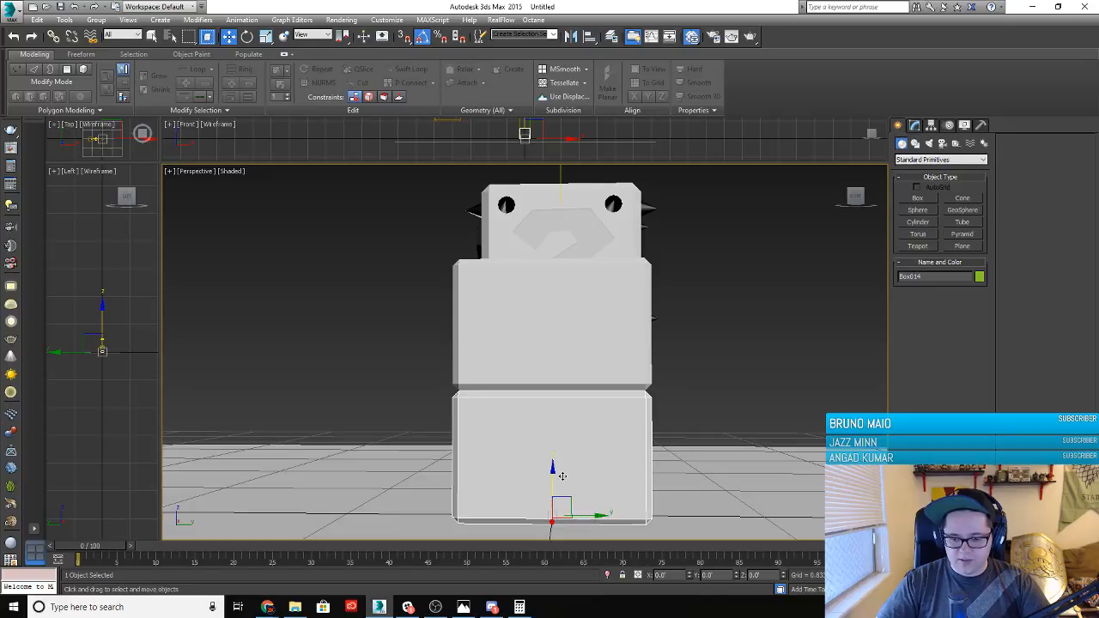
{"action": "left_click", "coordinate": [543, 319]}
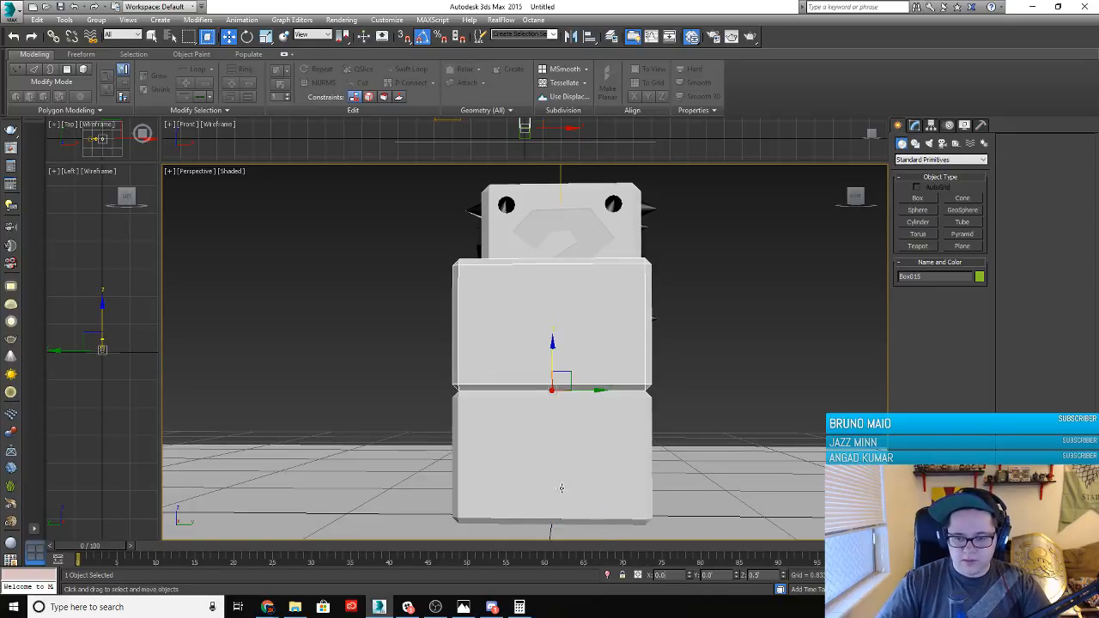
Offset the upper box sideways by setting its Y position to 0.57'
{"action": "left_click_drag", "start_coordinate": [598, 391], "coordinate": [592, 391]}
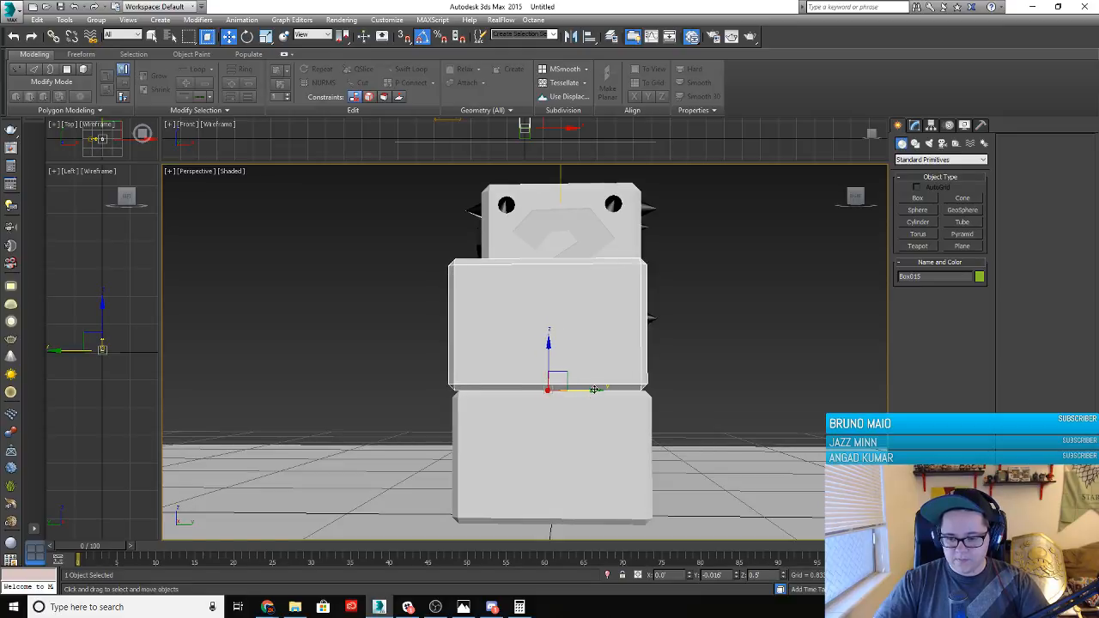
{"action": "right_click", "coordinate": [592, 392]}
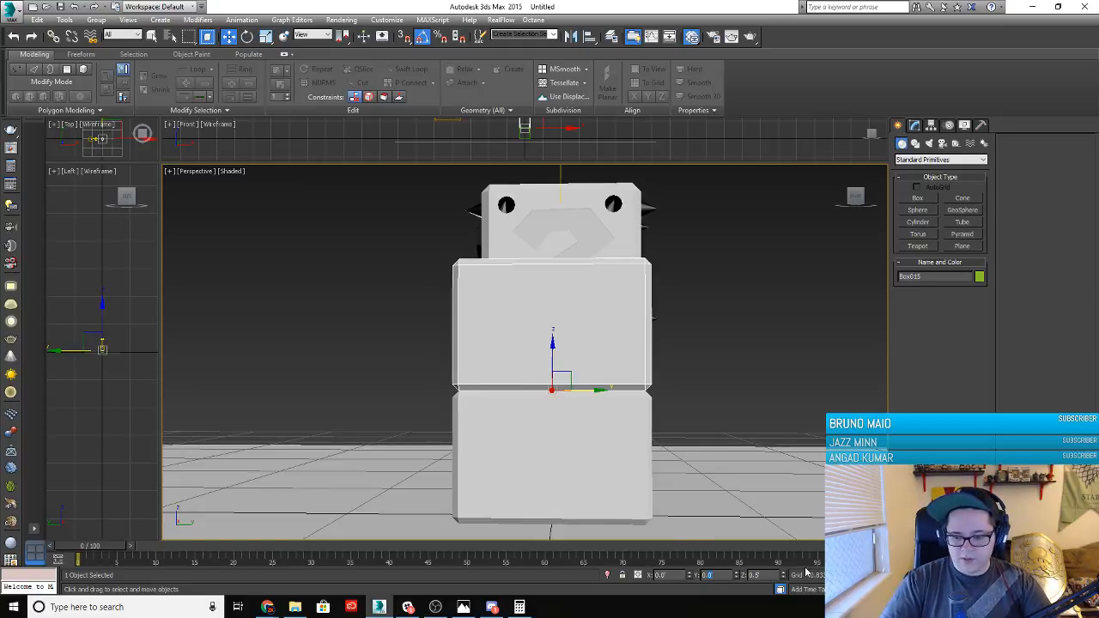
{"action": "type", "text": "57"}
{"action": "key", "text": "Return"}
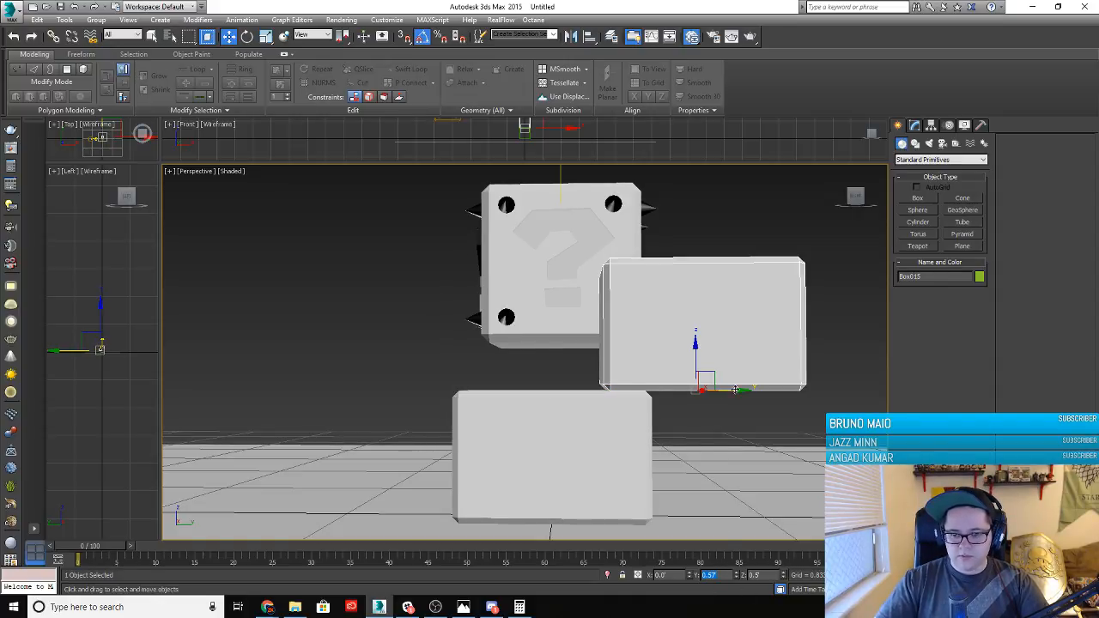
Slide the upper box back over half of the lower one and place a copy beside it at Y about -0.371'
{"action": "mouse_move", "coordinate": [738, 391]}
{"action": "left_mouse_down"}
{"action": "mouse_move", "coordinate": [433, 388]}
{"action": "mouse_move", "coordinate": [502, 381]}
{"action": "left_mouse_up"}
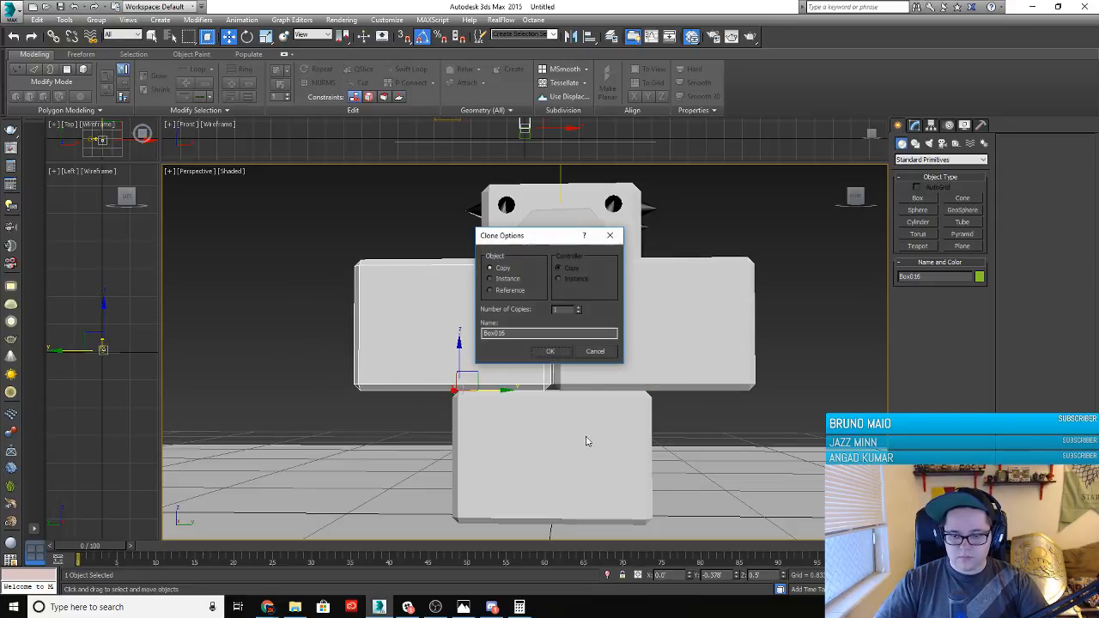
{"action": "left_click", "coordinate": [550, 351]}
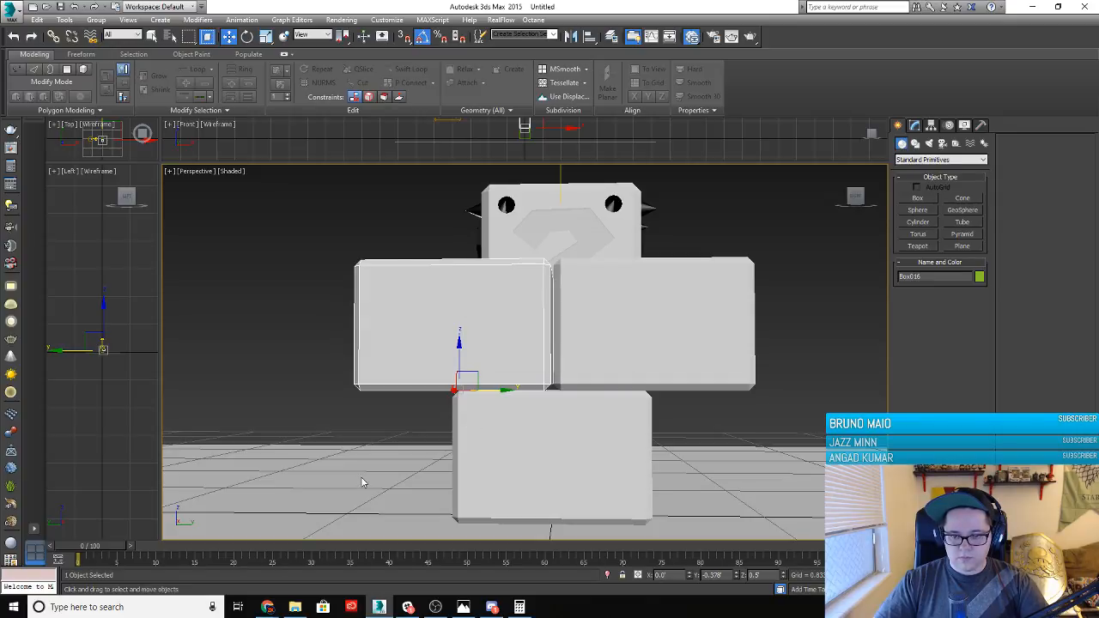
{"action": "left_click", "coordinate": [365, 482]}
{"action": "mouse_move", "coordinate": [515, 407]}
{"action": "middle_mouse_down", "text": "alt"}
{"action": "mouse_move", "coordinate": [512, 475]}
{"action": "mouse_move", "coordinate": [511, 368]}
{"action": "middle_mouse_up", "text": "alt"}
{"action": "left_click", "coordinate": [511, 364]}
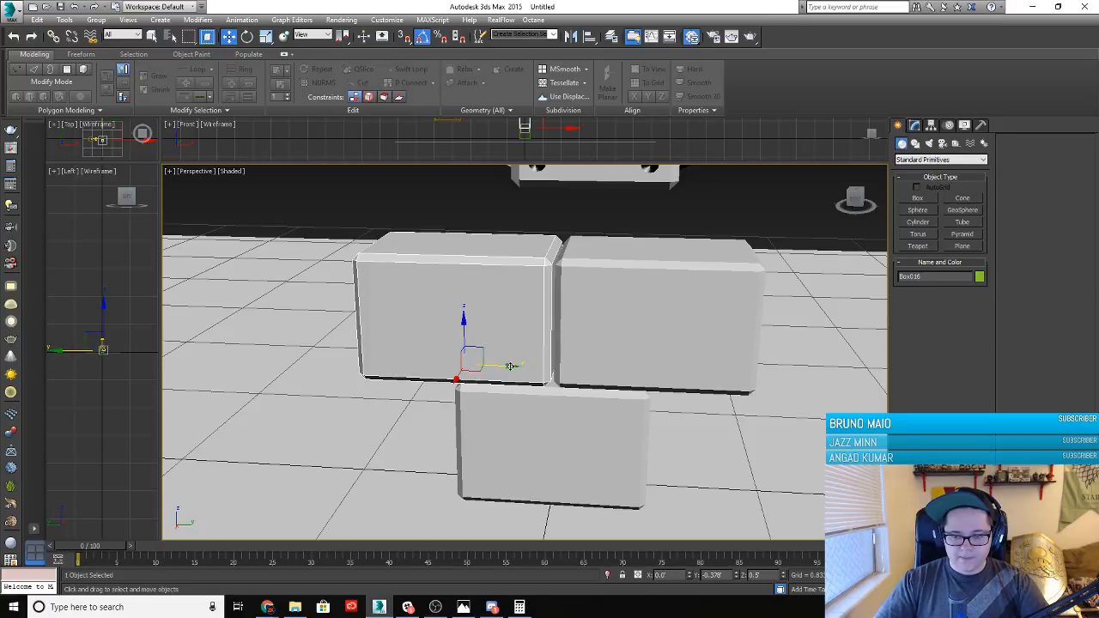
{"action": "left_click_drag", "start_coordinate": [510, 366], "coordinate": [513, 365]}
Working in the left view, shift both upper boxes together slightly sideways to centre their joint over the lower box
{"action": "middle_click_drag", "start_coordinate": [521, 414], "coordinate": [519, 392], "text": "alt"}
{"action": "key", "text": "f"}
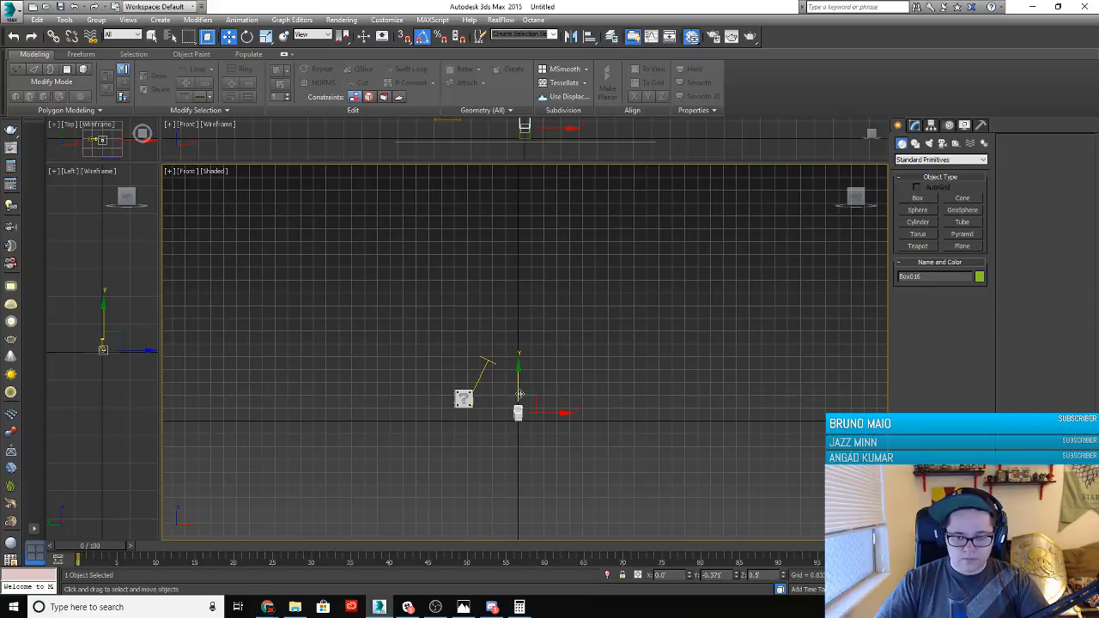
{"action": "key", "text": "l"}
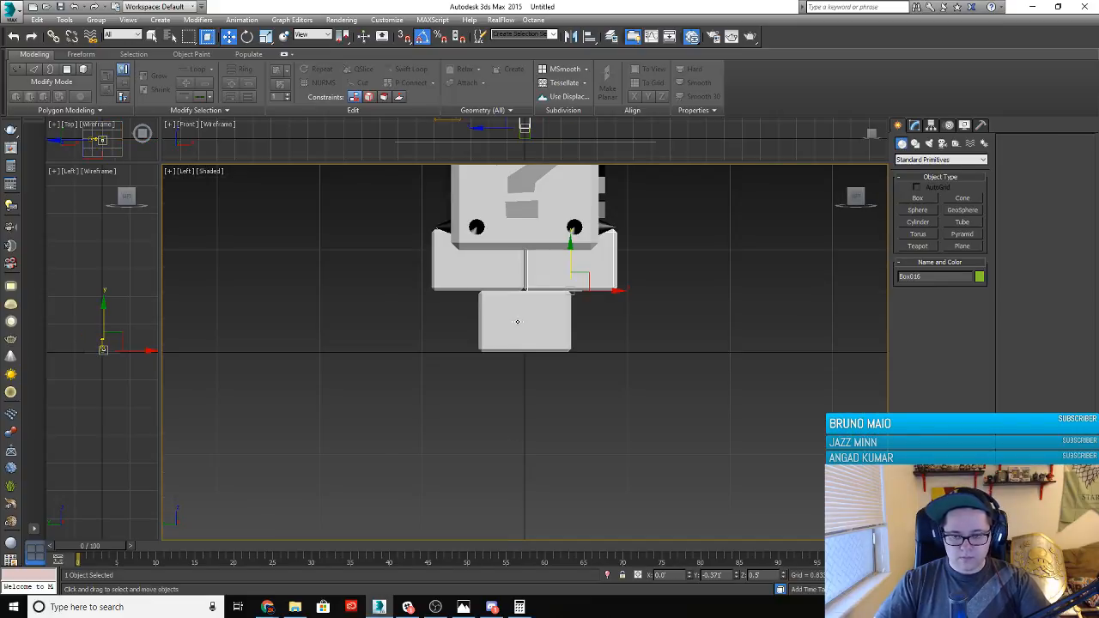
{"action": "scroll", "coordinate": [511, 390], "scroll_direction": "up", "scroll_amount": 4}
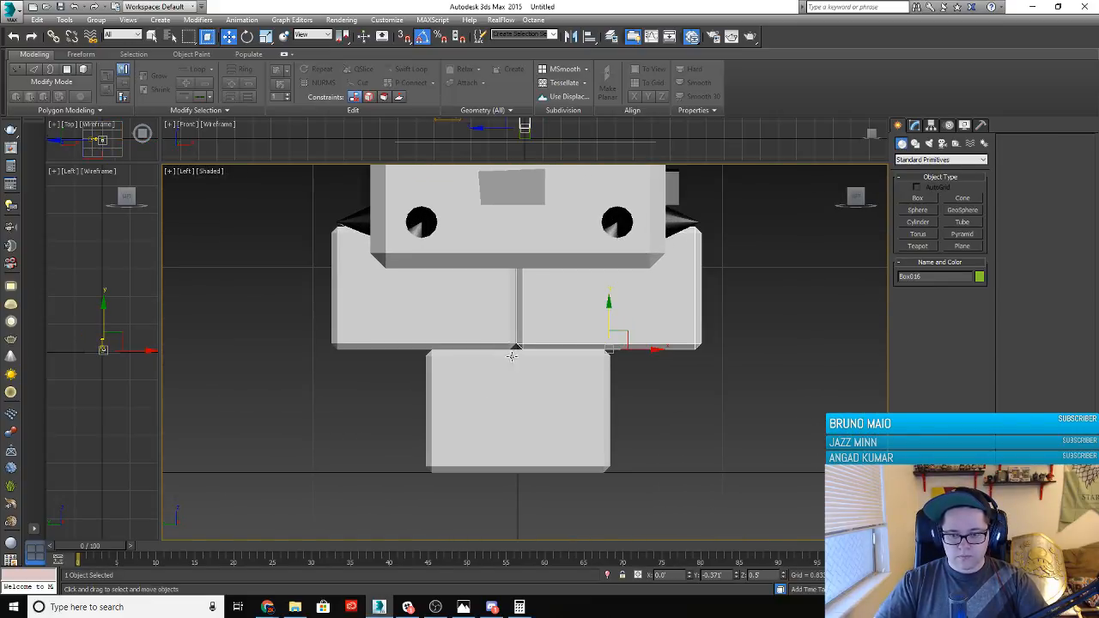
{"action": "scroll", "coordinate": [512, 356], "scroll_direction": "down", "scroll_amount": 2}
{"action": "left_click", "coordinate": [505, 336]}
{"action": "left_click", "coordinate": [533, 330]}
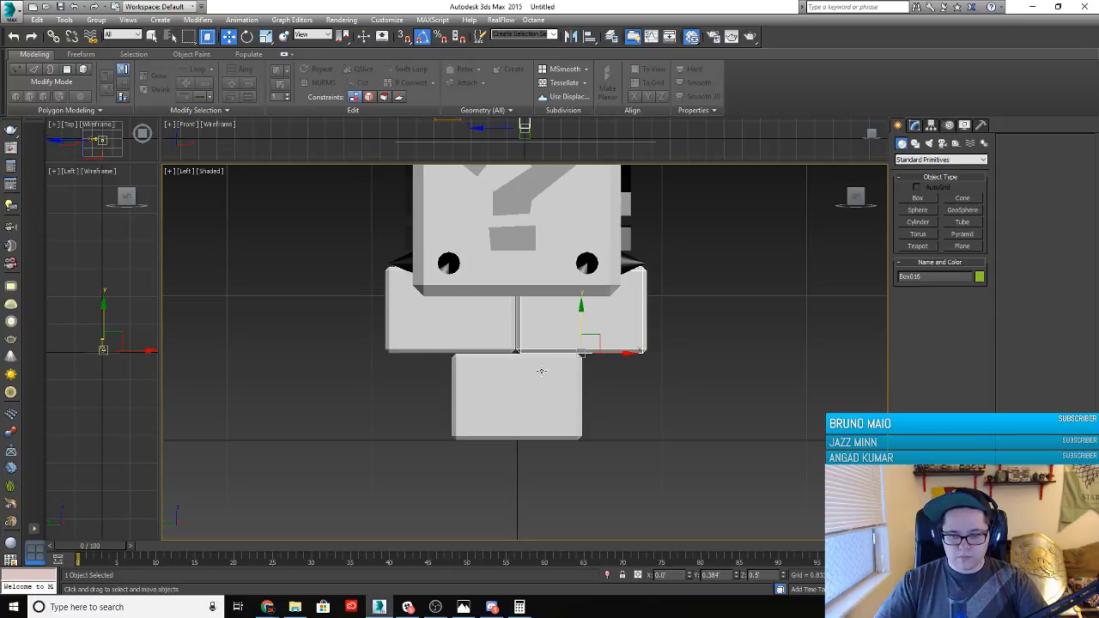
{"action": "scroll", "coordinate": [521, 367], "scroll_direction": "up", "scroll_amount": 2}
{"action": "left_click", "coordinate": [477, 332], "text": "ctrl"}
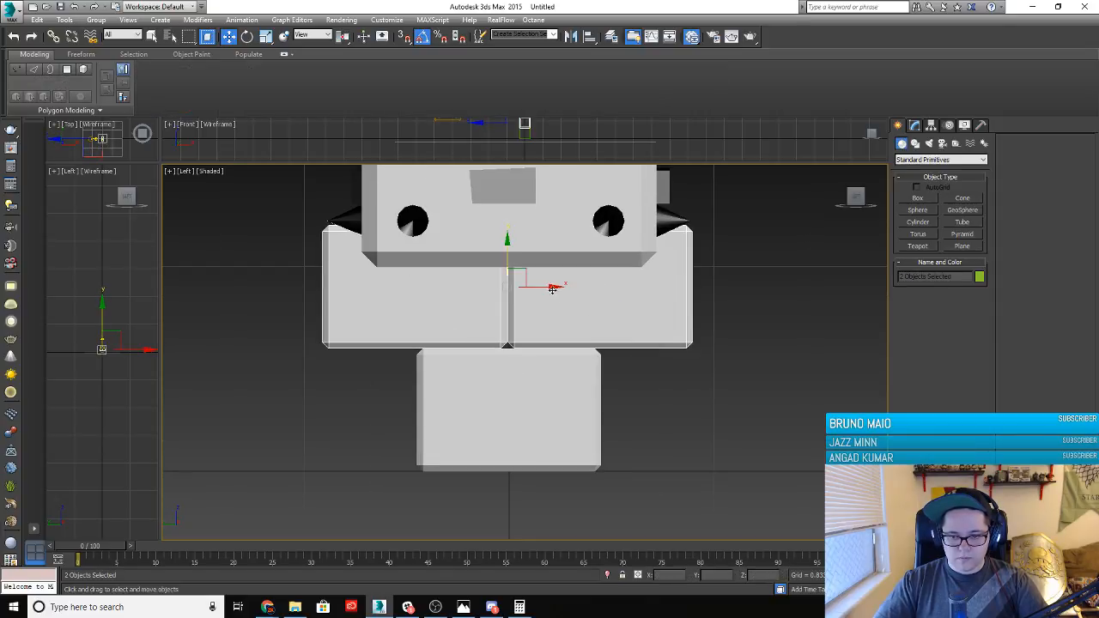
{"action": "left_click_drag", "start_coordinate": [552, 286], "coordinate": [555, 288]}
{"action": "left_click", "coordinate": [368, 423]}
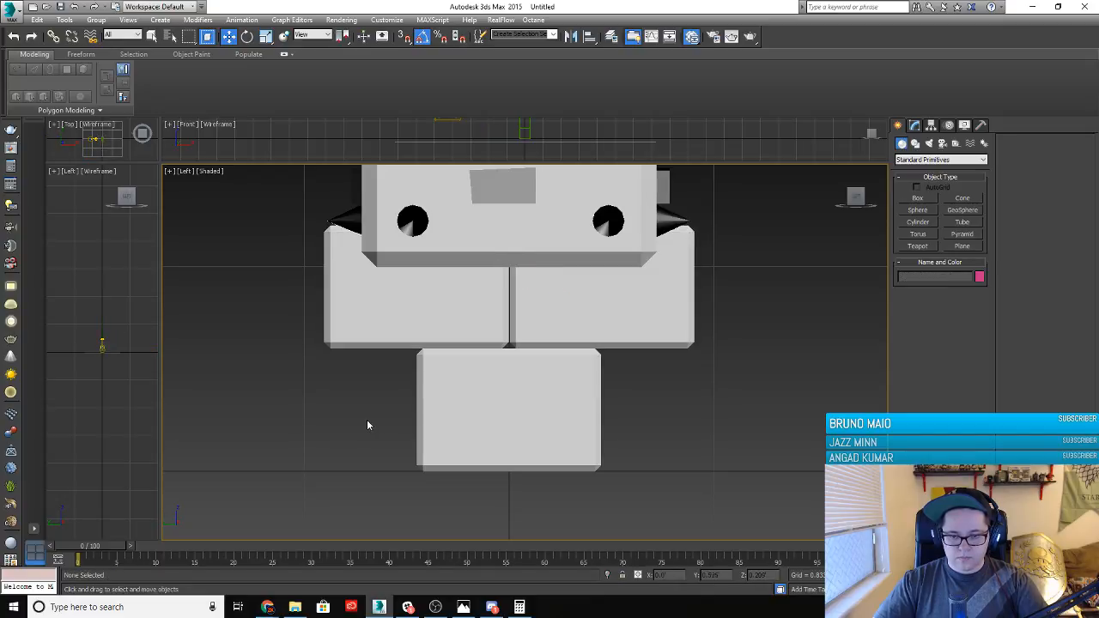
{"action": "key", "text": "p"}
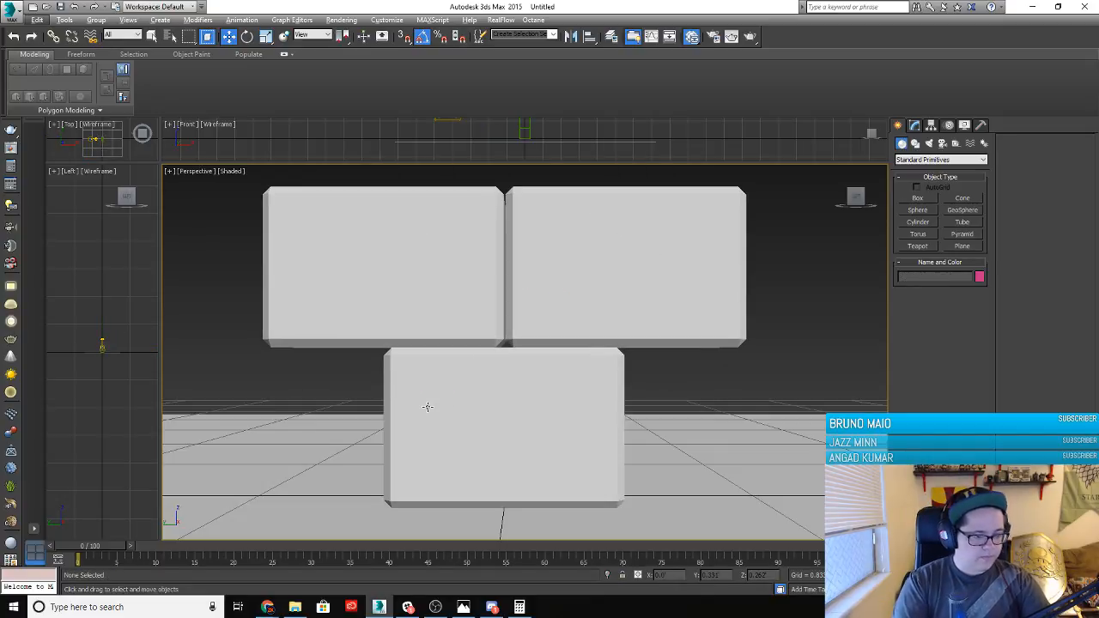
Copy the bottom box straight up above the two middle boxes, to Z about 1.035'
{"action": "key", "text": "z"}
{"action": "scroll", "coordinate": [503, 370], "scroll_direction": "up", "scroll_amount": 5}
{"action": "mouse_move", "coordinate": [478, 416]}
{"action": "middle_mouse_down", "text": "alt"}
{"action": "mouse_move", "coordinate": [598, 458]}
{"action": "mouse_move", "coordinate": [473, 444]}
{"action": "mouse_move", "coordinate": [583, 386]}
{"action": "mouse_move", "coordinate": [625, 415]}
{"action": "mouse_move", "coordinate": [535, 418]}
{"action": "mouse_move", "coordinate": [442, 393]}
{"action": "mouse_move", "coordinate": [463, 400]}
{"action": "mouse_move", "coordinate": [503, 384]}
{"action": "middle_mouse_up", "text": "alt"}
{"action": "left_click", "coordinate": [443, 394]}
{"action": "mouse_move", "coordinate": [478, 368]}
{"action": "left_mouse_down", "text": "shift"}
{"action": "mouse_move", "coordinate": [472, 187]}
{"action": "mouse_move", "coordinate": [472, 206]}
{"action": "left_mouse_up", "text": "shift"}
{"action": "left_click", "coordinate": [554, 351]}
Lower the top box by about 0.033' so it rests on the middle row
{"action": "scroll", "coordinate": [406, 310], "scroll_direction": "up", "scroll_amount": 4}
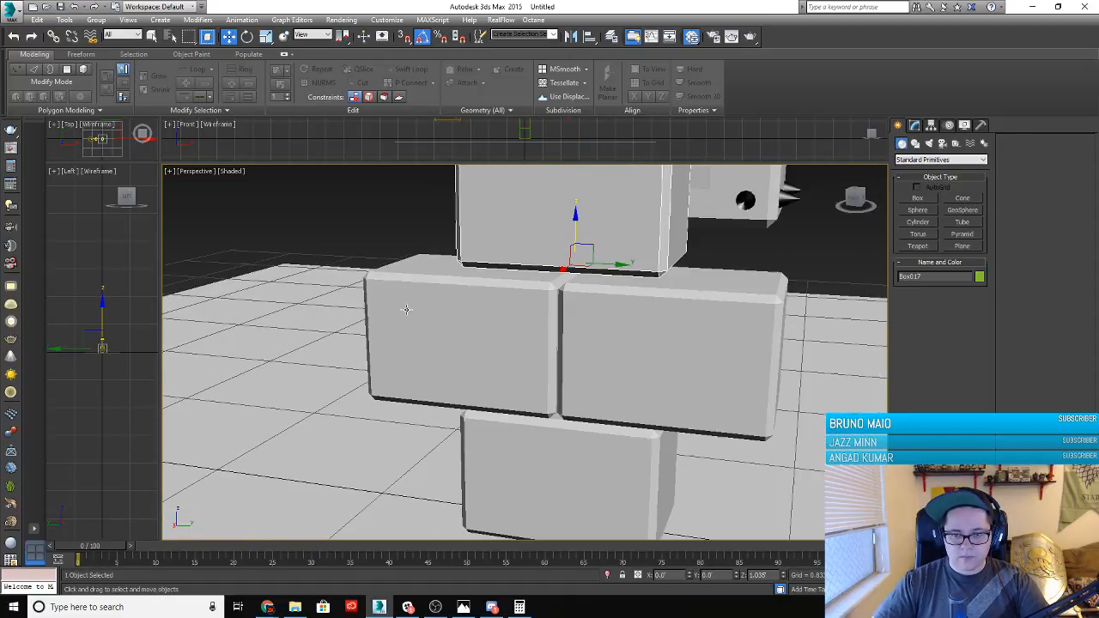
{"action": "mouse_move", "coordinate": [452, 345]}
{"action": "middle_mouse_down", "text": "alt"}
{"action": "mouse_move", "coordinate": [498, 346]}
{"action": "mouse_move", "coordinate": [485, 411]}
{"action": "middle_mouse_up", "text": "alt"}
{"action": "middle_click_drag", "start_coordinate": [485, 411], "coordinate": [488, 380], "text": "alt"}
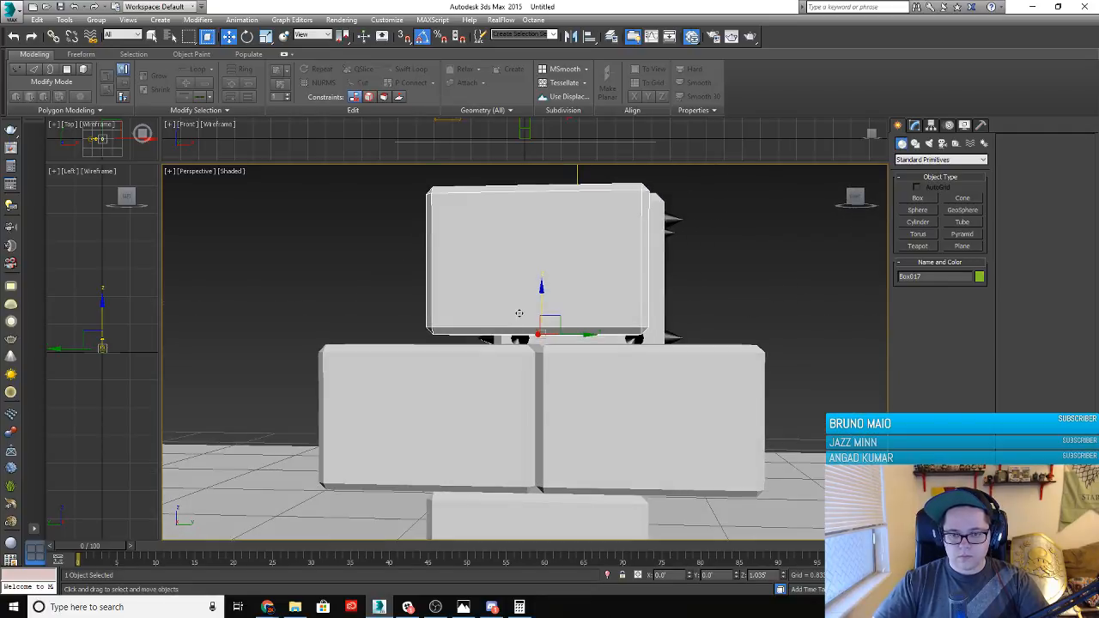
{"action": "left_click_drag", "start_coordinate": [542, 288], "coordinate": [542, 297]}
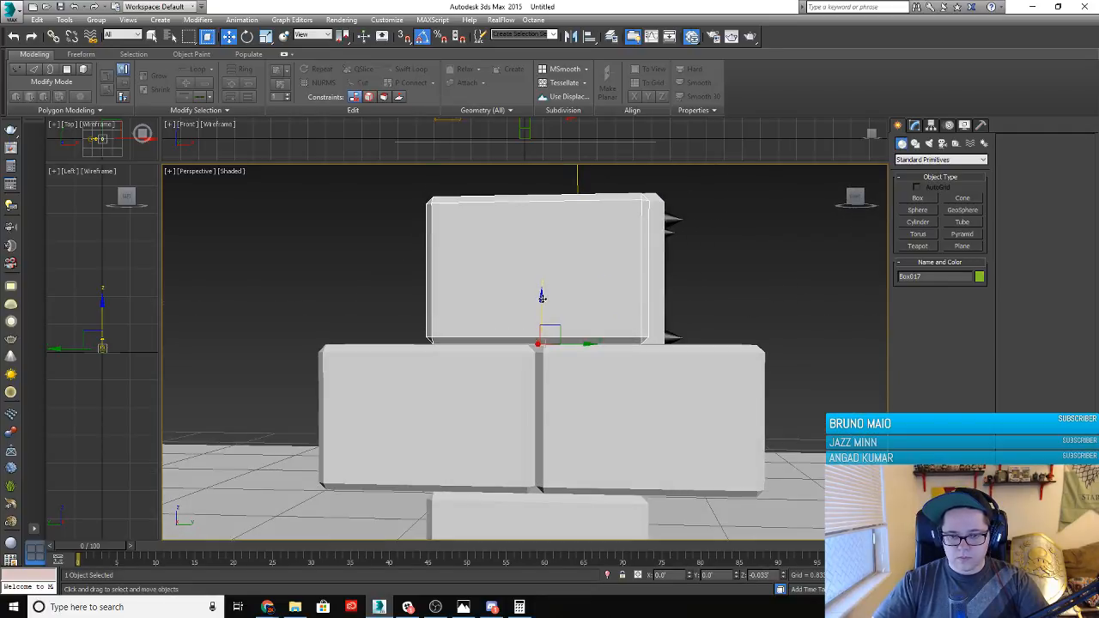
Select all four stacked boxes and duplicate the stack along X as a separate copy beside the original
{"action": "middle_click_drag", "start_coordinate": [517, 365], "coordinate": [403, 384], "text": "alt"}
{"action": "scroll", "coordinate": [479, 378], "scroll_direction": "down", "scroll_amount": 5}
{"action": "left_click", "coordinate": [551, 403]}
{"action": "scroll", "coordinate": [515, 386], "scroll_direction": "up", "scroll_amount": 2}
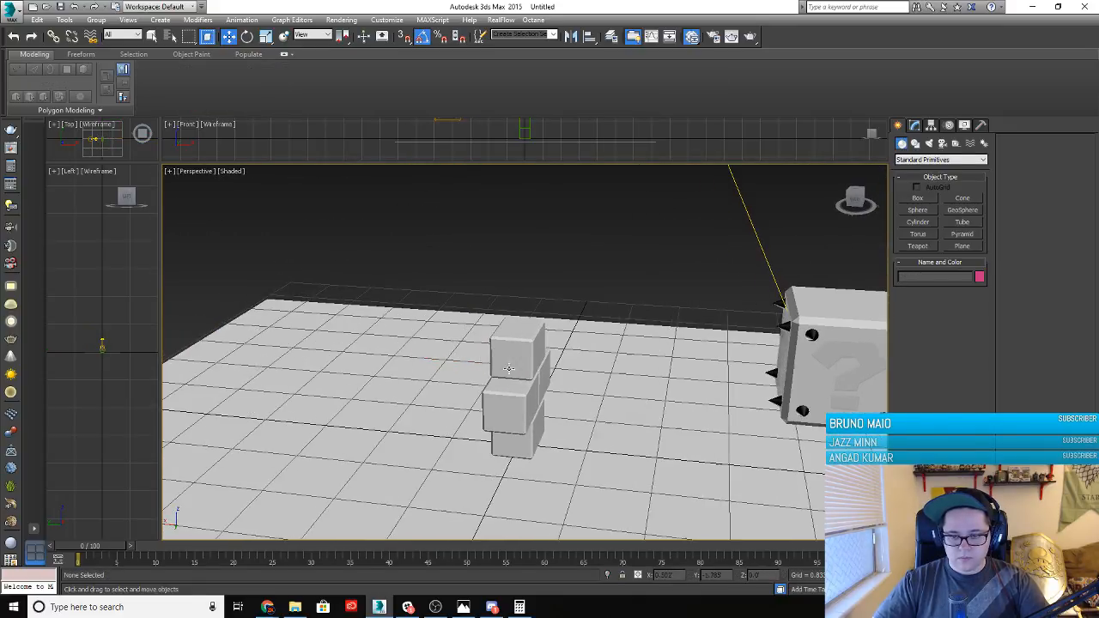
{"action": "left_click_drag", "start_coordinate": [568, 433], "coordinate": [592, 468]}
{"action": "middle_click_drag", "start_coordinate": [512, 439], "coordinate": [535, 462], "text": "alt"}
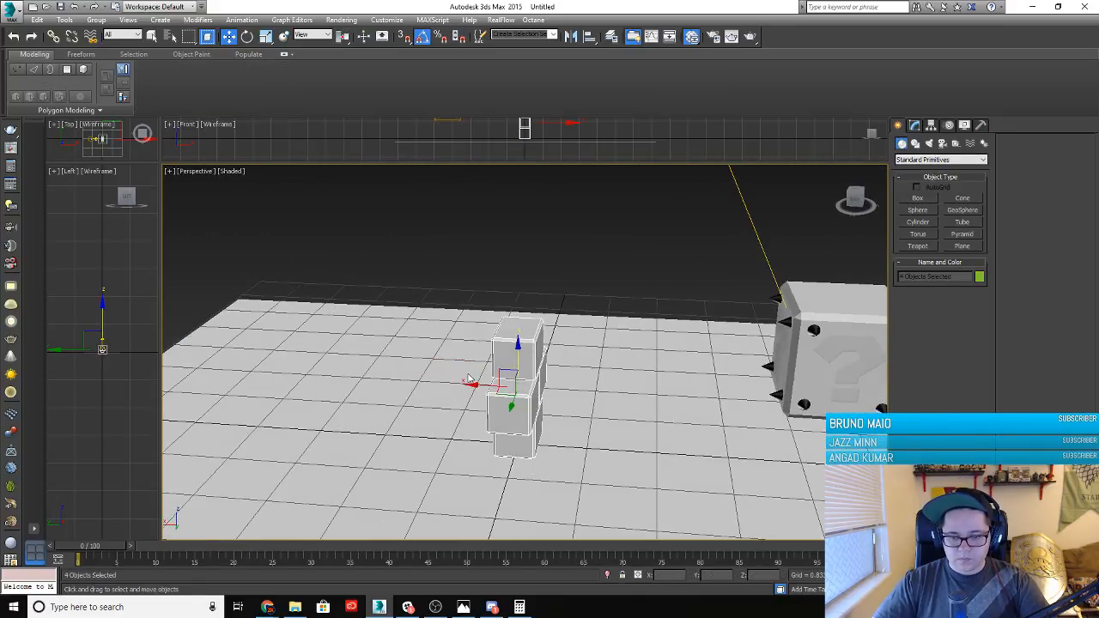
{"action": "left_click_drag", "start_coordinate": [469, 378], "coordinate": [283, 378], "text": "shift"}
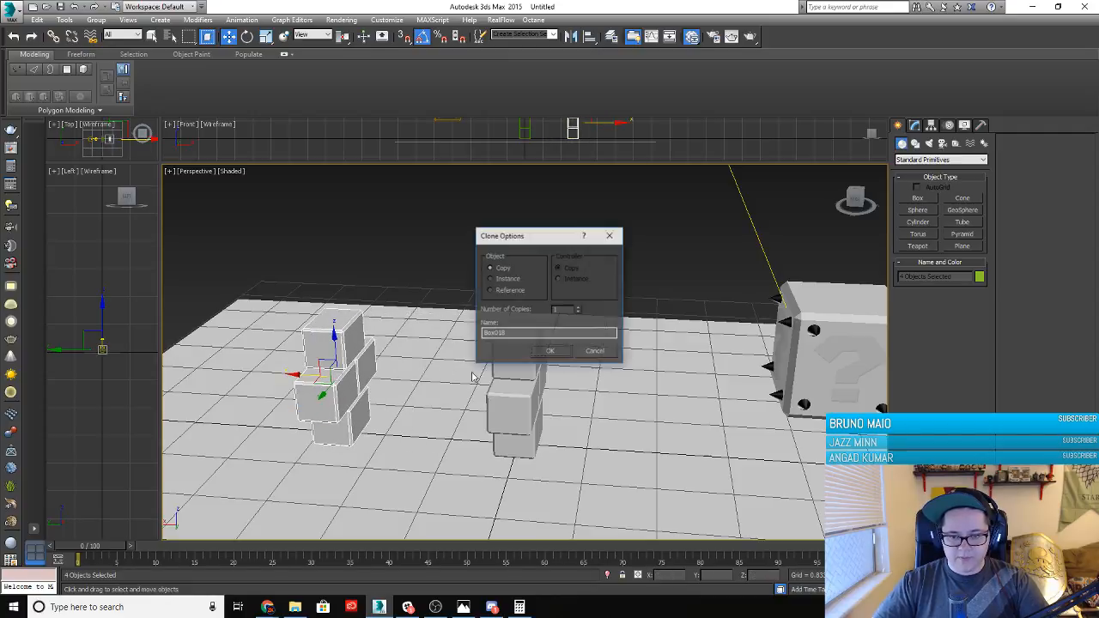
{"action": "left_click", "coordinate": [551, 354]}
Create a copy of the original stack's bottom box rotated 90 degrees about Z
{"action": "middle_click_drag", "start_coordinate": [396, 444], "coordinate": [455, 403], "text": "alt"}
{"action": "left_click", "coordinate": [498, 386]}
{"action": "key", "text": "e"}
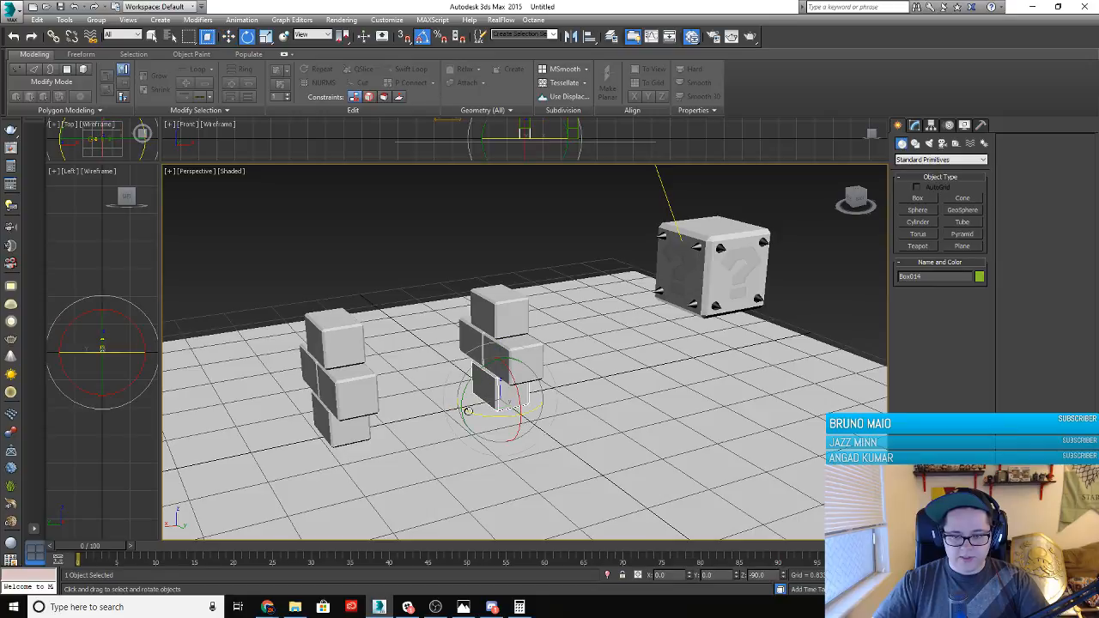
{"action": "left_click_drag", "start_coordinate": [475, 411], "coordinate": [527, 416], "text": "shift"}
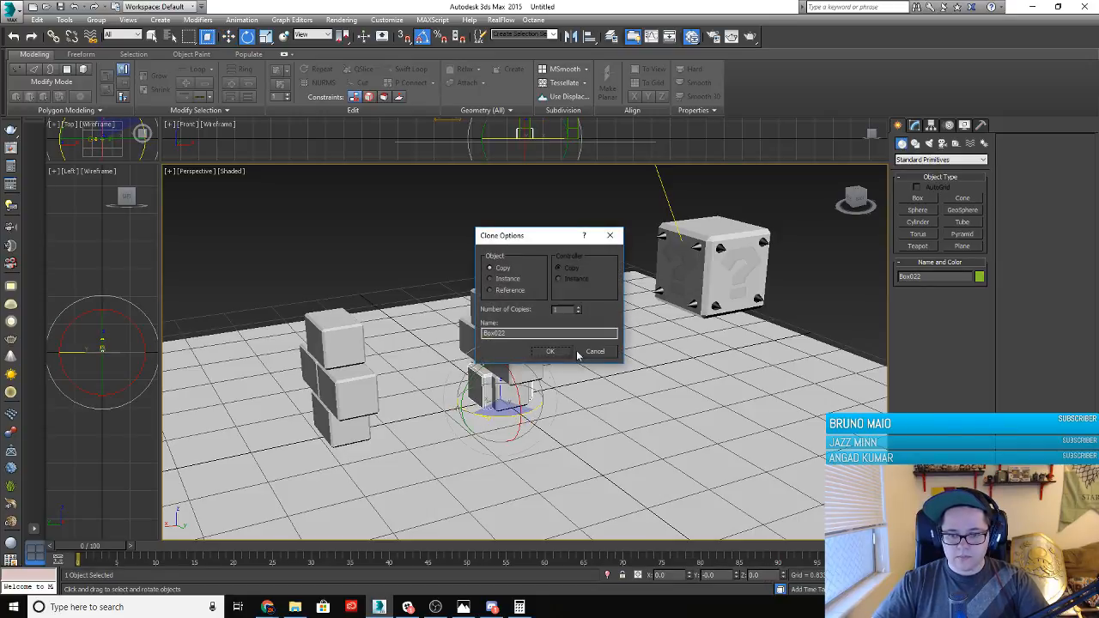
{"action": "left_click", "coordinate": [557, 352]}
Move the rotated copy along X to about 0.13' at the base of the original stack
{"action": "mouse_move", "coordinate": [473, 450]}
{"action": "middle_mouse_down", "text": "alt"}
{"action": "mouse_move", "coordinate": [525, 473]}
{"action": "mouse_move", "coordinate": [454, 441]}
{"action": "mouse_move", "coordinate": [471, 397]}
{"action": "mouse_move", "coordinate": [505, 441]}
{"action": "mouse_move", "coordinate": [541, 386]}
{"action": "middle_mouse_up", "text": "alt"}
{"action": "scroll", "coordinate": [470, 401], "scroll_direction": "up", "scroll_amount": 5}
{"action": "key", "text": "w"}
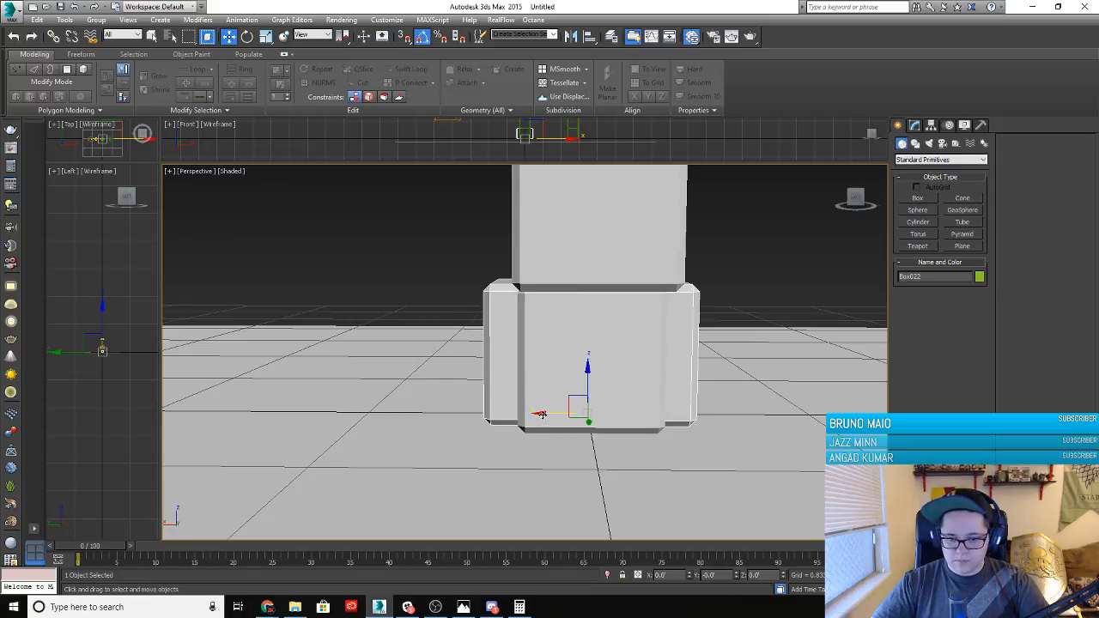
{"action": "left_click_drag", "start_coordinate": [540, 414], "coordinate": [510, 414]}
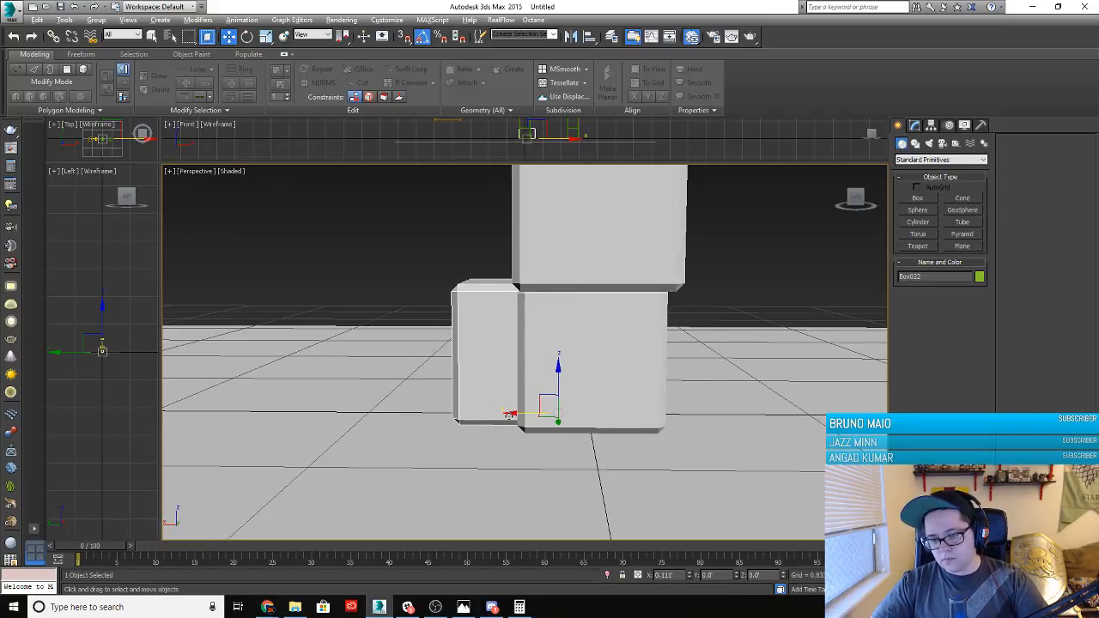
{"action": "middle_click_drag", "start_coordinate": [510, 415], "coordinate": [500, 412], "text": "alt"}
{"action": "left_click_drag", "start_coordinate": [511, 413], "coordinate": [505, 414]}
Slide the rotated box out along Y to about 0.628' so it sits beside the bottom box
{"action": "middle_click_drag", "start_coordinate": [512, 415], "coordinate": [584, 419], "text": "alt"}
{"action": "left_click_drag", "start_coordinate": [586, 421], "coordinate": [691, 464]}
{"action": "scroll", "coordinate": [686, 466], "scroll_direction": "up", "scroll_amount": 3}
{"action": "middle_click_drag", "start_coordinate": [687, 466], "coordinate": [436, 428], "text": "alt"}
{"action": "mouse_move", "coordinate": [452, 438]}
{"action": "left_mouse_down"}
{"action": "mouse_move", "coordinate": [417, 437]}
{"action": "mouse_move", "coordinate": [434, 438]}
{"action": "left_mouse_up"}
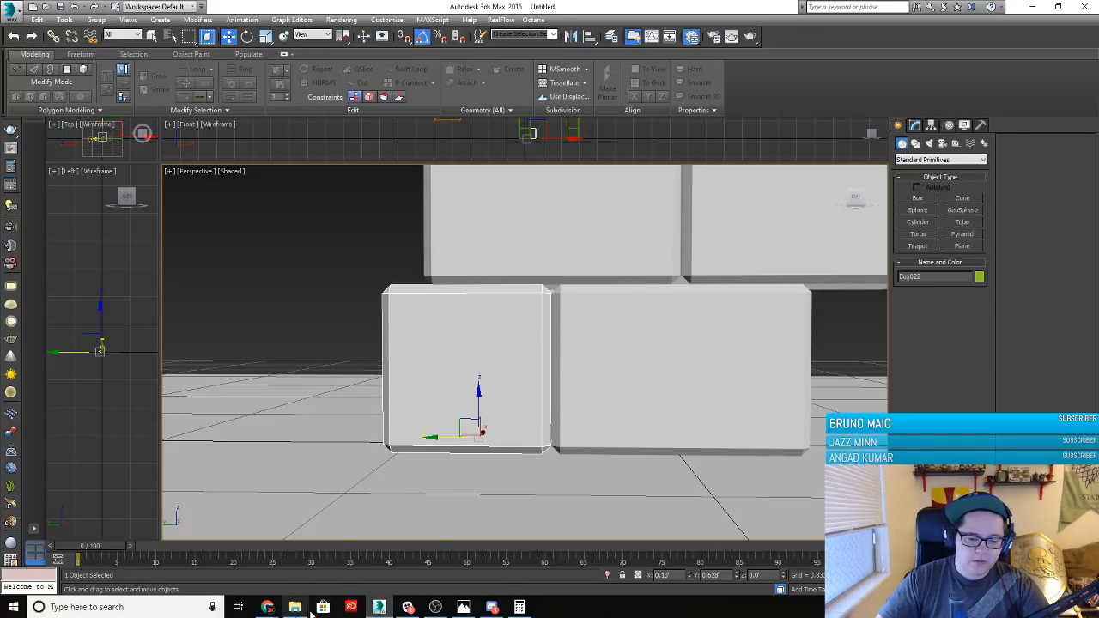
Switch to Chrome, examine the Mario brick reference image for the brick proportions, and return to 3ds Max
{"action": "mouse_move", "coordinate": [267, 607]}
{"action": "left_click", "coordinate": [289, 581]}
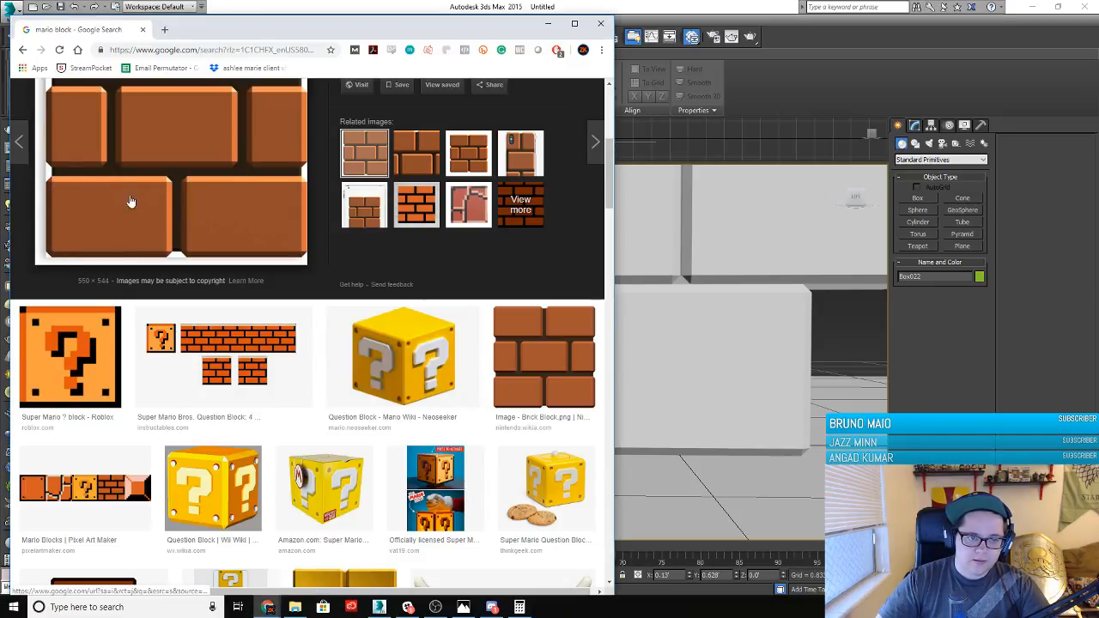
{"action": "left_click", "coordinate": [130, 201]}
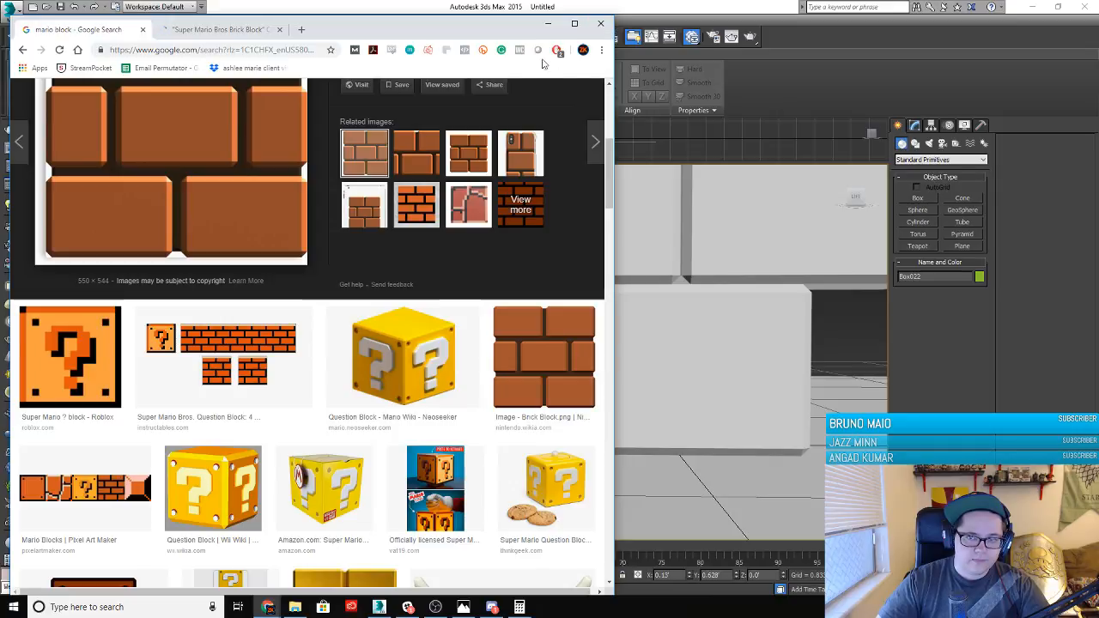
{"action": "left_click", "coordinate": [549, 23]}
Scale the rotated box to about 81% along Y and slide it against the bottom box at Y about 0.591'
{"action": "key", "text": "e"}
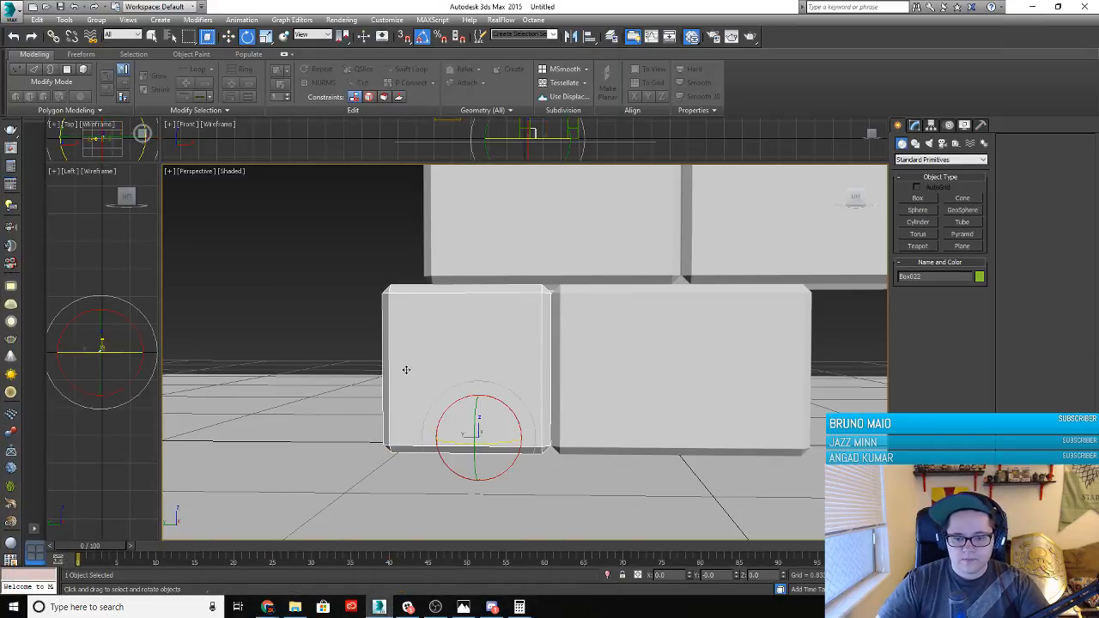
{"action": "key", "text": "r"}
{"action": "left_click_drag", "start_coordinate": [533, 438], "coordinate": [522, 435]}
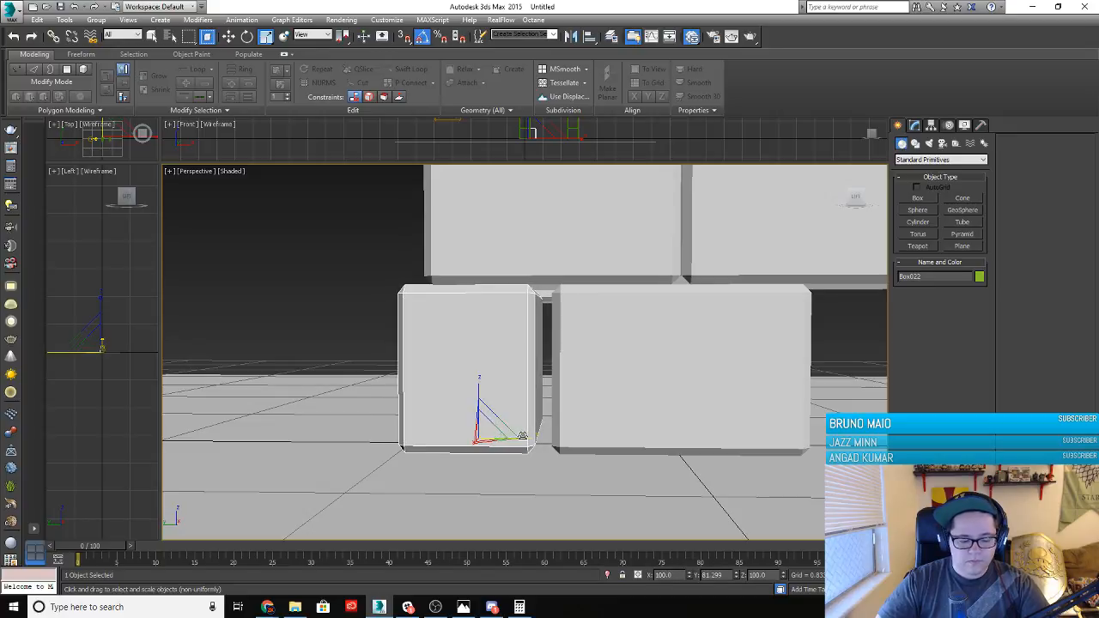
{"action": "key", "text": "w"}
{"action": "left_click_drag", "start_coordinate": [433, 438], "coordinate": [443, 436]}
{"action": "middle_click_drag", "start_coordinate": [453, 426], "coordinate": [458, 421], "text": "alt"}
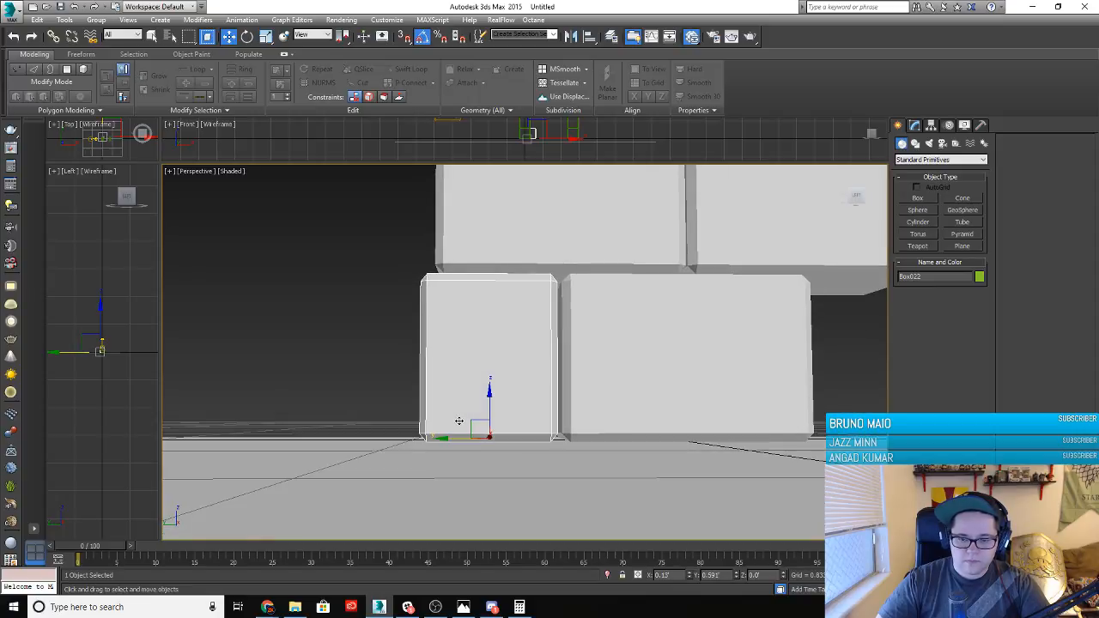
{"action": "key", "text": "e"}
{"action": "key", "text": "r"}
{"action": "key", "text": "r"}
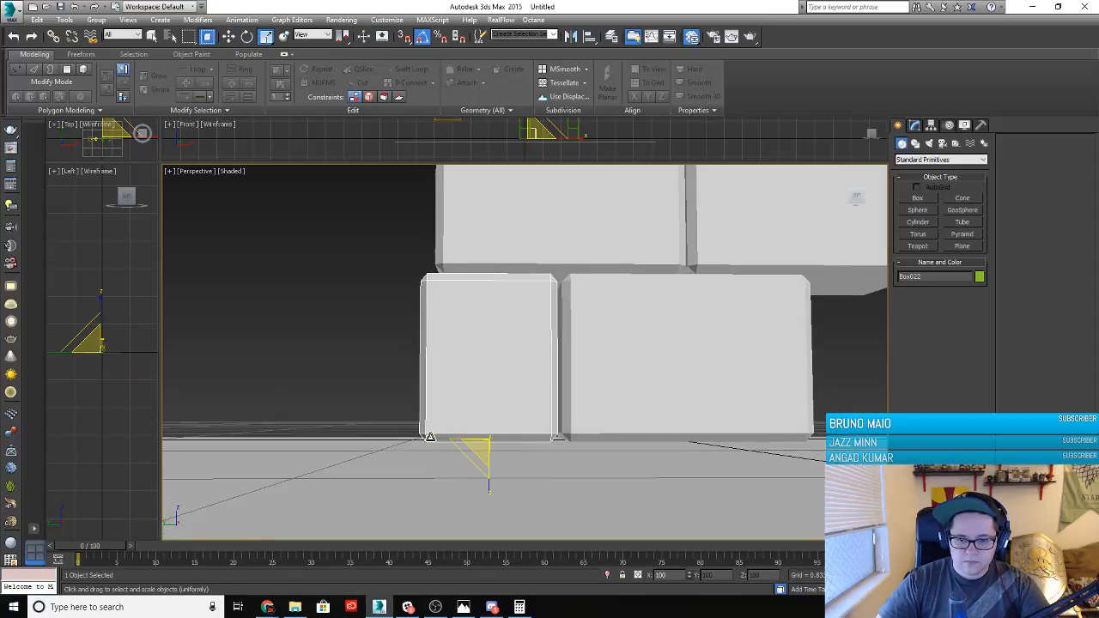
{"action": "left_click_drag", "start_coordinate": [468, 437], "coordinate": [455, 447]}
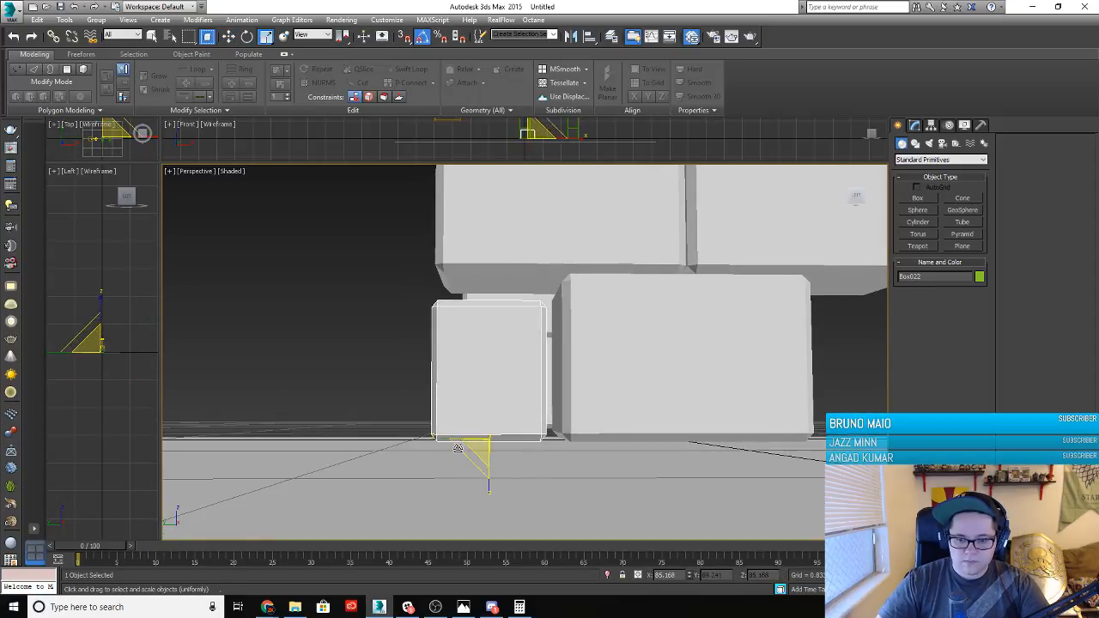
{"action": "key", "text": "ctrl+z"}
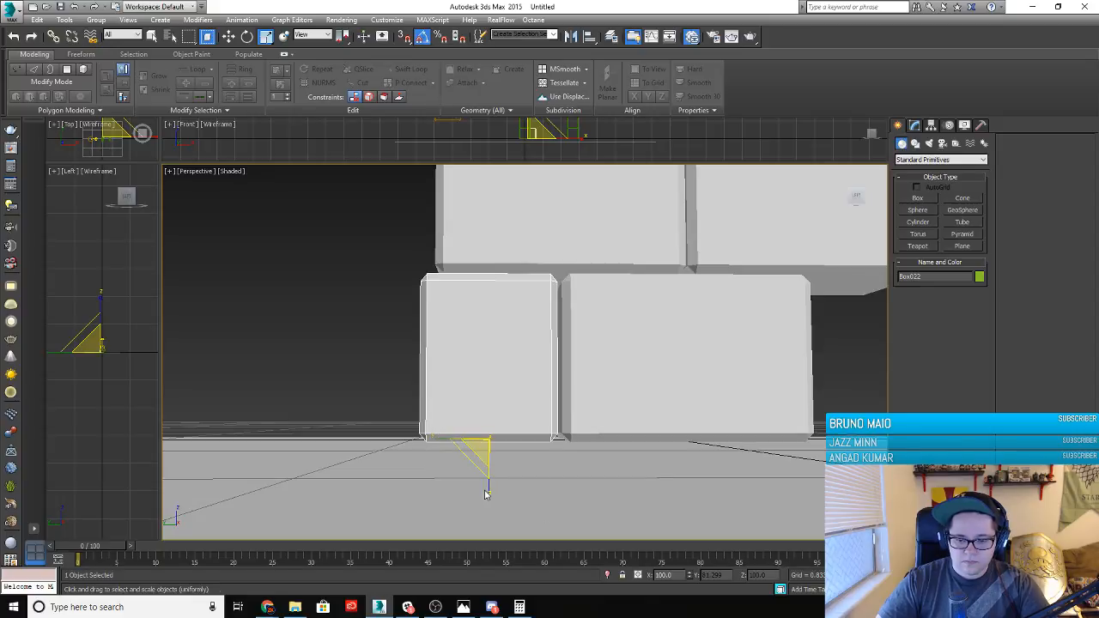
Scale the rotated box to about 75% along Y and reposition it at Y about 0.568' against the neighbouring bottom box
{"action": "key", "text": "w"}
{"action": "key", "text": "e"}
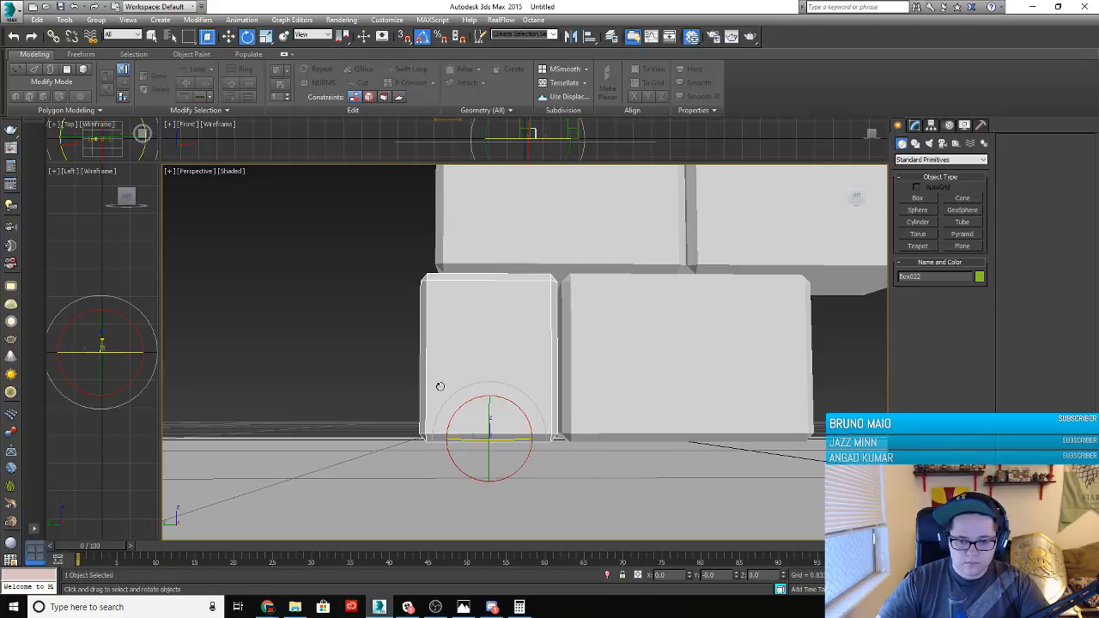
{"action": "key", "text": "r"}
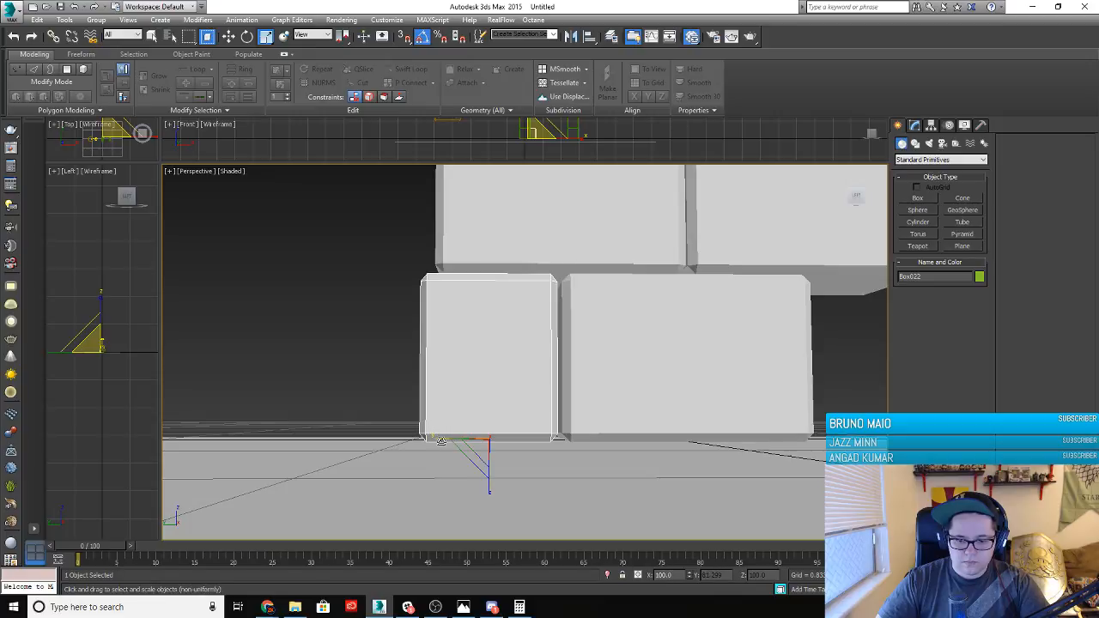
{"action": "mouse_move", "coordinate": [443, 439]}
{"action": "left_mouse_down"}
{"action": "mouse_move", "coordinate": [457, 440]}
{"action": "mouse_move", "coordinate": [448, 438]}
{"action": "left_mouse_up"}
{"action": "key", "text": "w"}
{"action": "middle_click_drag", "start_coordinate": [467, 449], "coordinate": [464, 452], "text": "alt"}
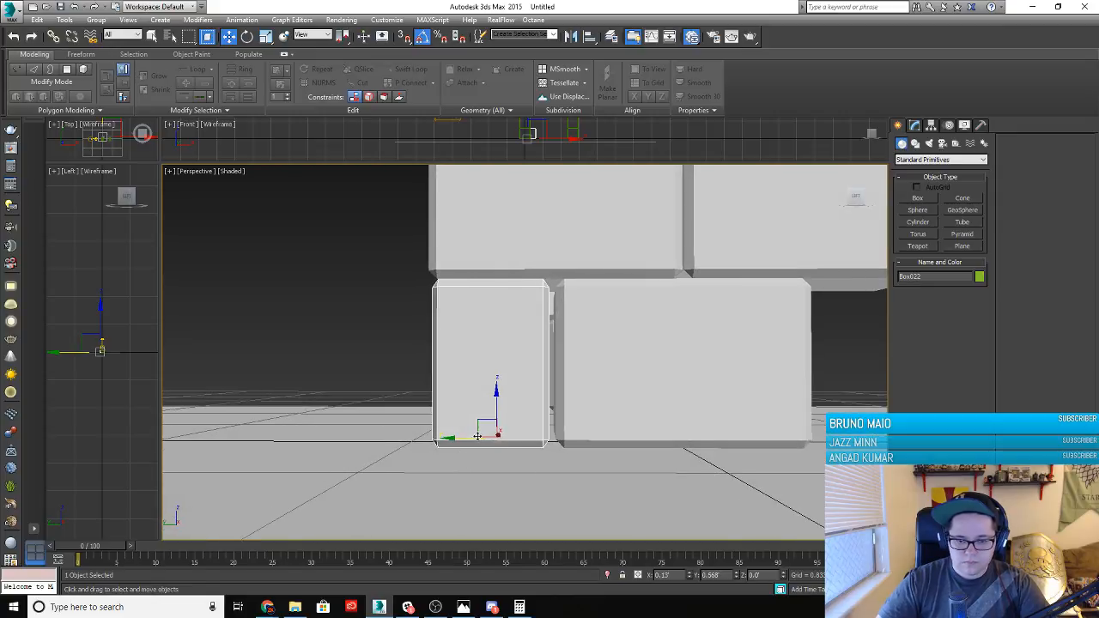
{"action": "key", "text": "r"}
{"action": "left_click_drag", "start_coordinate": [551, 438], "coordinate": [557, 438]}
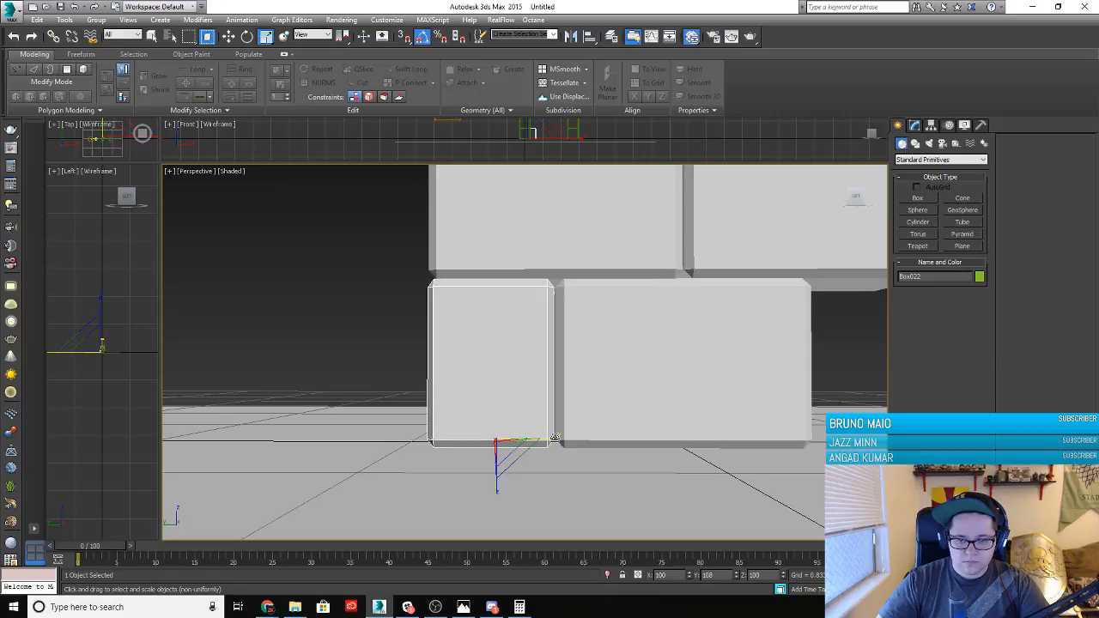
{"action": "mouse_move", "coordinate": [473, 432]}
{"action": "middle_mouse_down", "text": "alt"}
{"action": "mouse_move", "coordinate": [489, 449]}
{"action": "mouse_move", "coordinate": [466, 444]}
{"action": "middle_mouse_up", "text": "alt"}
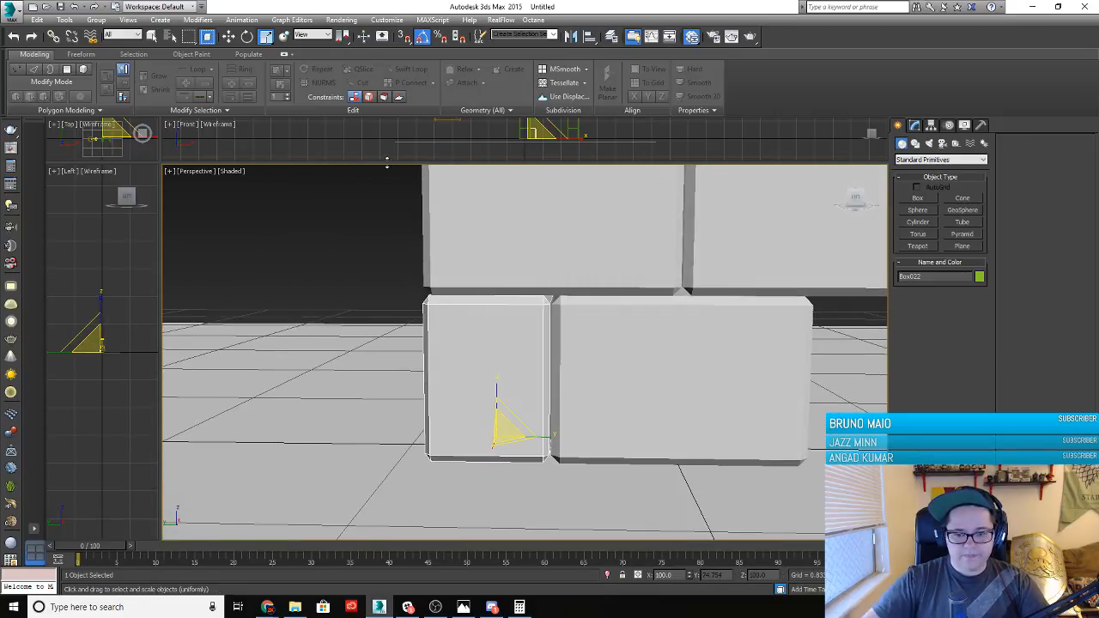
Copy the narrowed box along X to about 0.888' so the copy sits beside it in the bottom row
{"action": "key", "text": "w"}
{"action": "middle_click_drag", "start_coordinate": [341, 371], "coordinate": [597, 385], "text": "alt"}
{"action": "scroll", "coordinate": [444, 369], "scroll_direction": "down", "scroll_amount": 3}
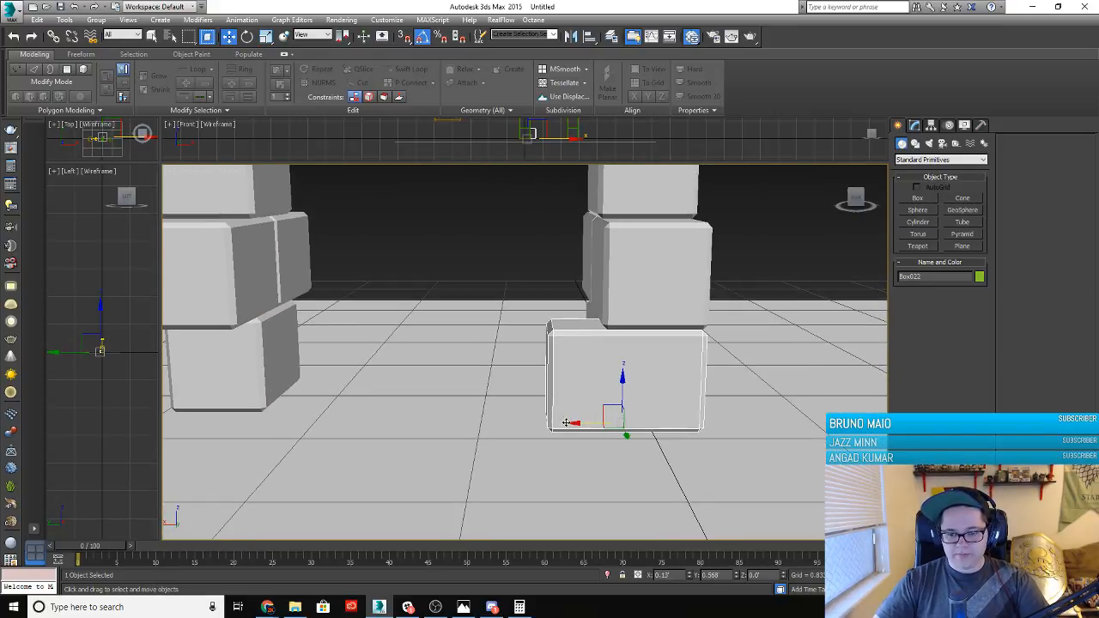
{"action": "left_click_drag", "start_coordinate": [566, 422], "coordinate": [423, 417], "text": "shift"}
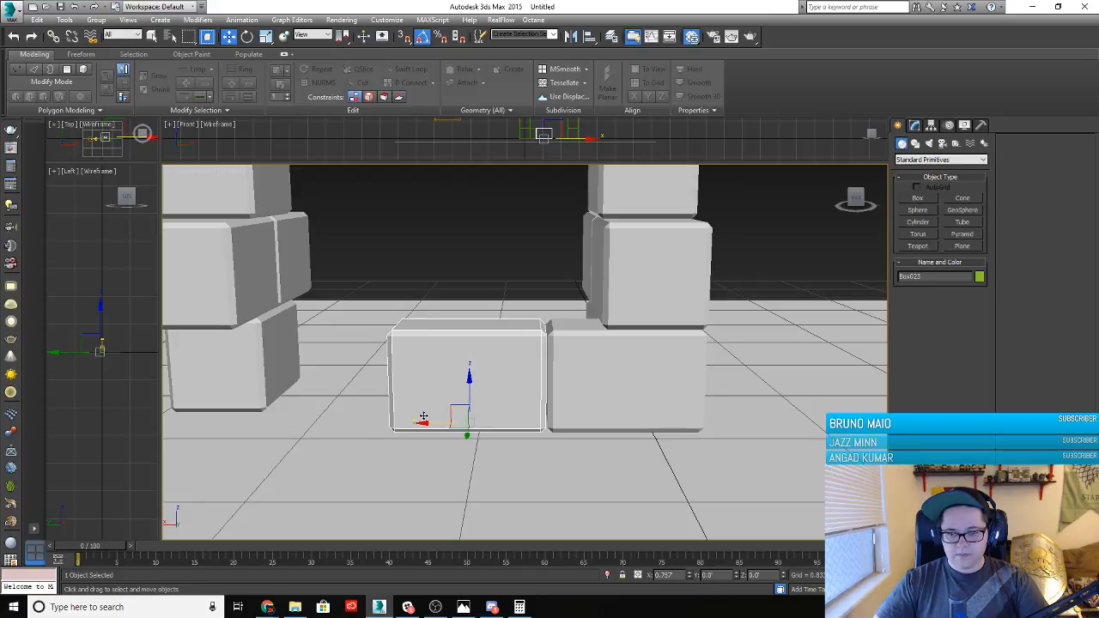
{"action": "left_click_drag", "start_coordinate": [422, 416], "coordinate": [422, 417], "text": "shift"}
{"action": "left_click", "coordinate": [543, 353]}
Try stacking a copy of the second bottom box above it at Z about 0.487', and delete the copy
{"action": "mouse_move", "coordinate": [470, 378]}
{"action": "left_mouse_down", "text": "shift"}
{"action": "mouse_move", "coordinate": [470, 272]}
{"action": "mouse_move", "coordinate": [470, 280]}
{"action": "left_mouse_up", "text": "shift"}
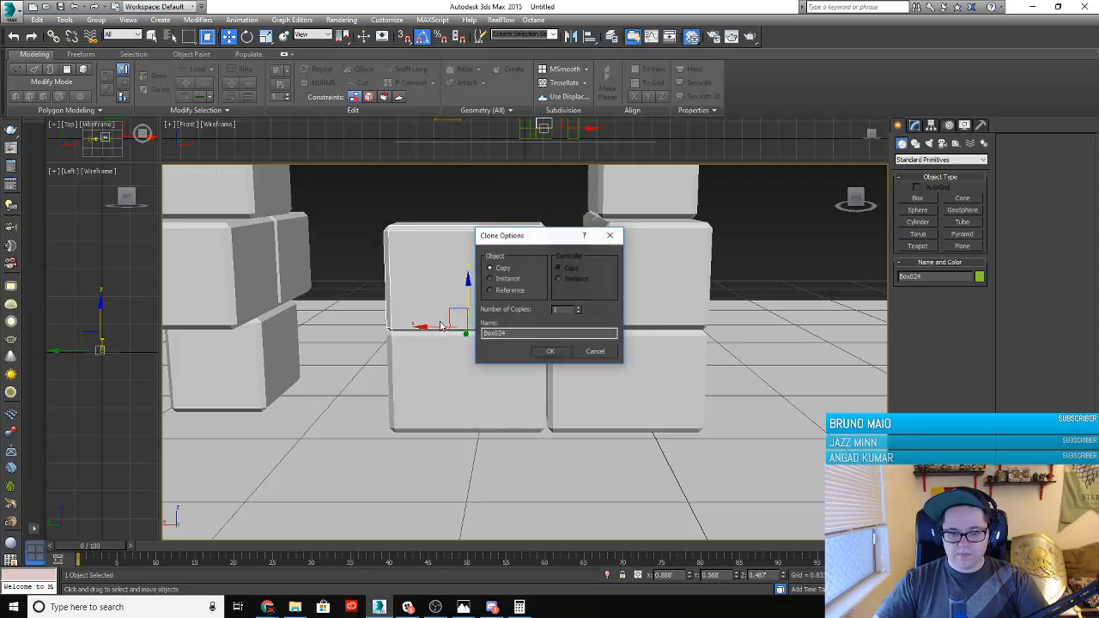
{"action": "left_click", "coordinate": [547, 352]}
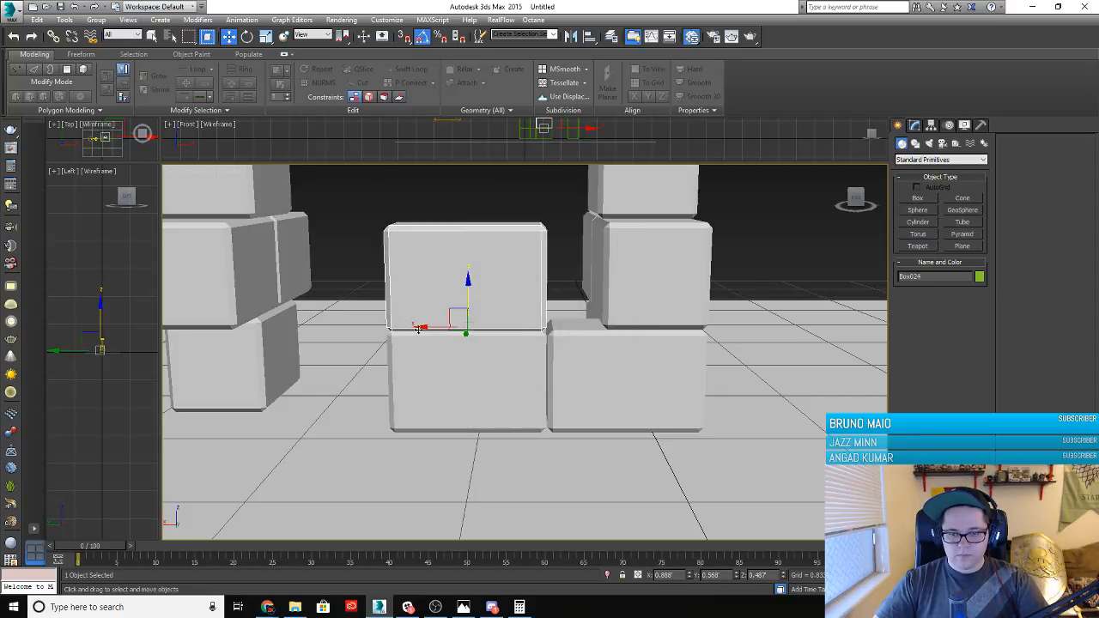
{"action": "left_click_drag", "start_coordinate": [418, 329], "coordinate": [447, 330]}
{"action": "key", "text": "Delete"}
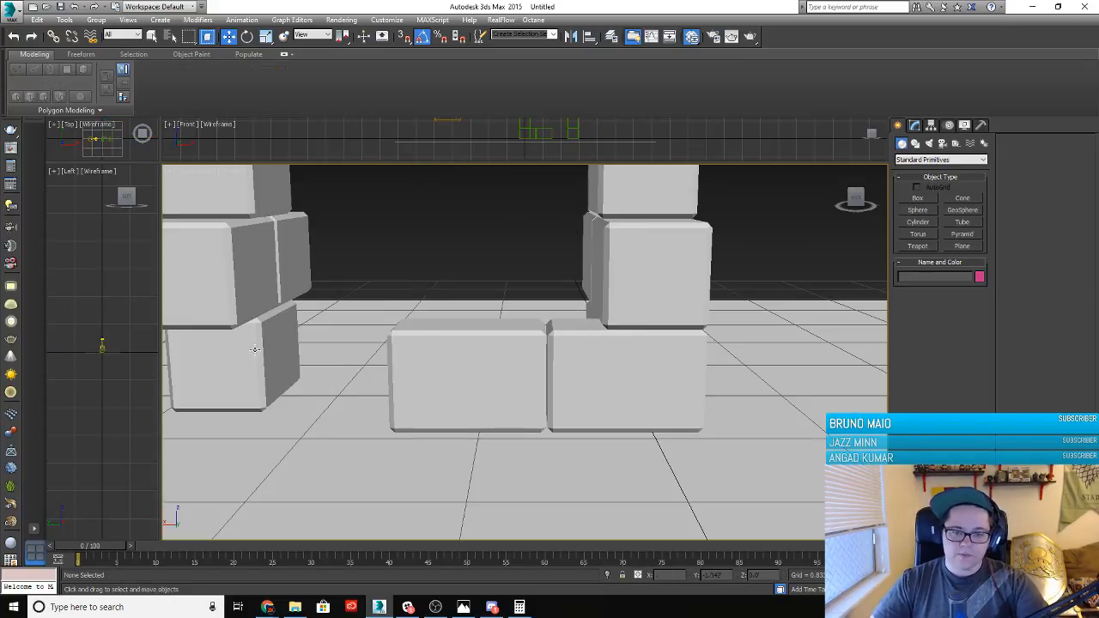
Select the four boxes of the separate stack and slide them along X to line up above the second front box
{"action": "middle_click_drag", "start_coordinate": [290, 409], "coordinate": [280, 289], "text": "alt"}
{"action": "left_click_drag", "start_coordinate": [391, 414], "coordinate": [390, 414]}
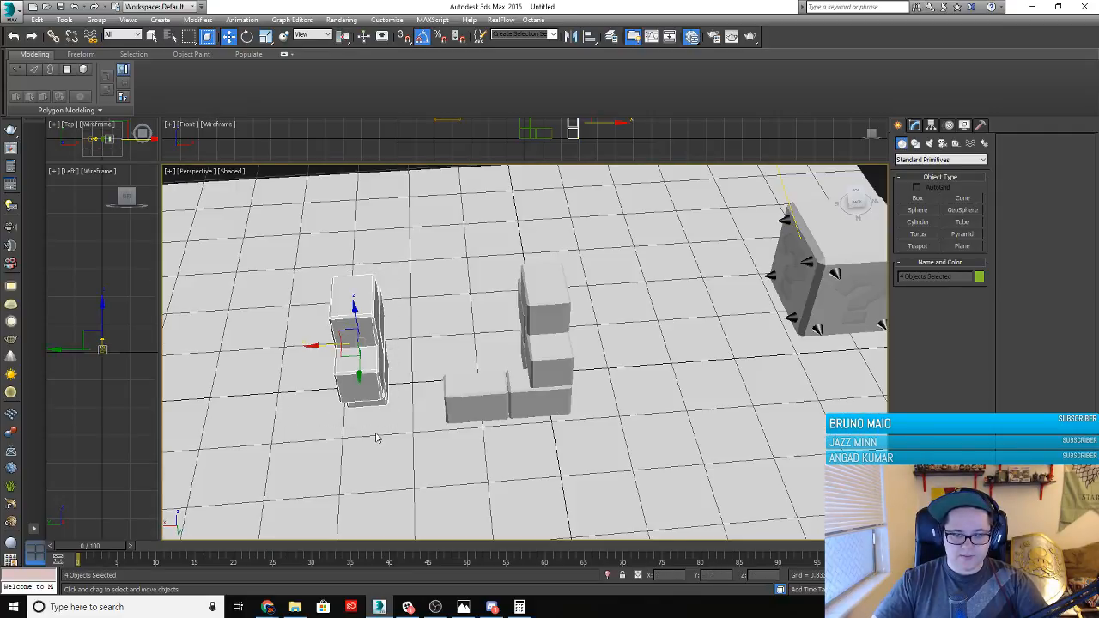
{"action": "middle_click_drag", "start_coordinate": [376, 437], "coordinate": [335, 371], "text": "alt"}
{"action": "left_click_drag", "start_coordinate": [314, 343], "coordinate": [413, 351]}
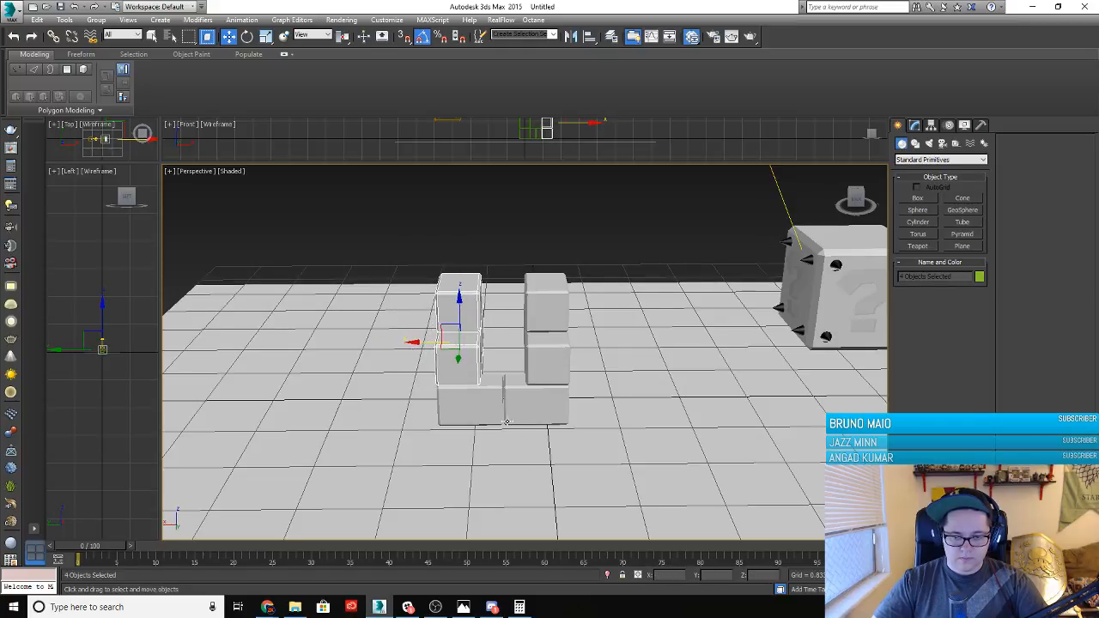
{"action": "scroll", "coordinate": [507, 421], "scroll_direction": "up", "scroll_amount": 4}
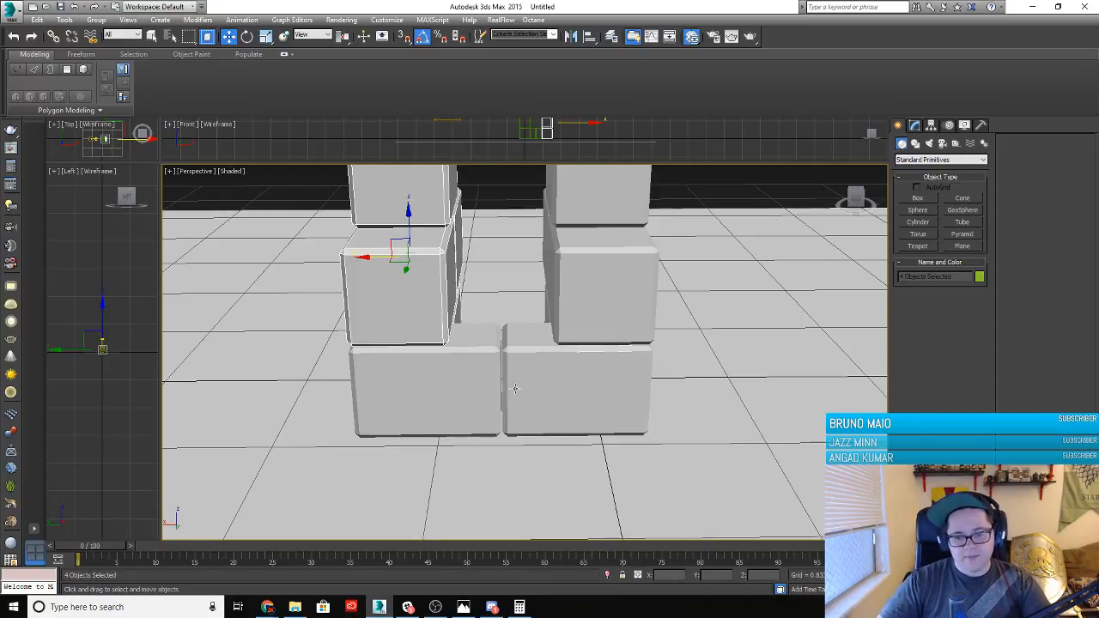
Delete the four boxes of the original stack behind and above the first narrowed bottom box
{"action": "left_click", "coordinate": [459, 388]}
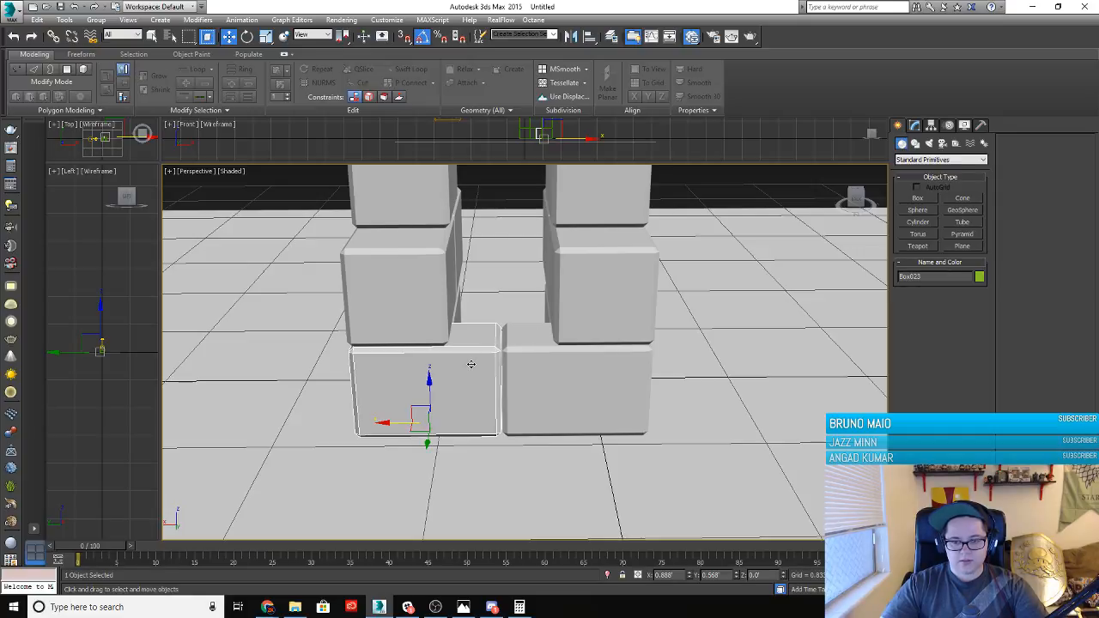
{"action": "middle_click_drag", "start_coordinate": [604, 357], "coordinate": [580, 414], "text": "alt"}
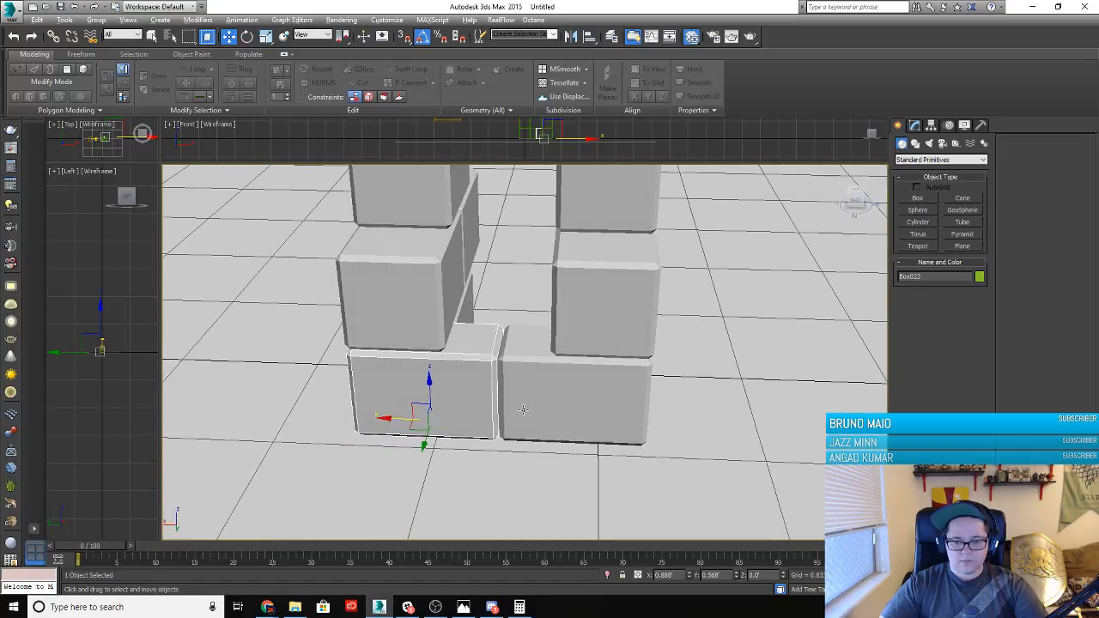
{"action": "middle_click_drag", "start_coordinate": [499, 361], "coordinate": [454, 347], "text": "alt"}
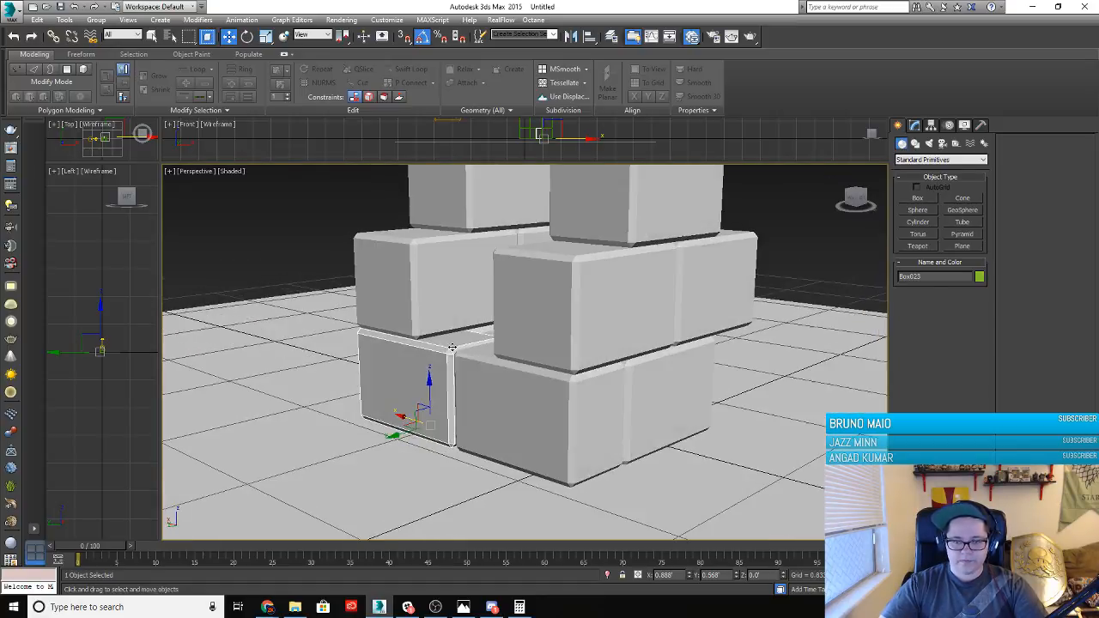
{"action": "left_click", "coordinate": [554, 281]}
{"action": "key", "text": "Delete"}
{"action": "left_click", "coordinate": [666, 390]}
{"action": "key", "text": "Delete"}
{"action": "left_click", "coordinate": [699, 322]}
{"action": "key", "text": "Delete"}
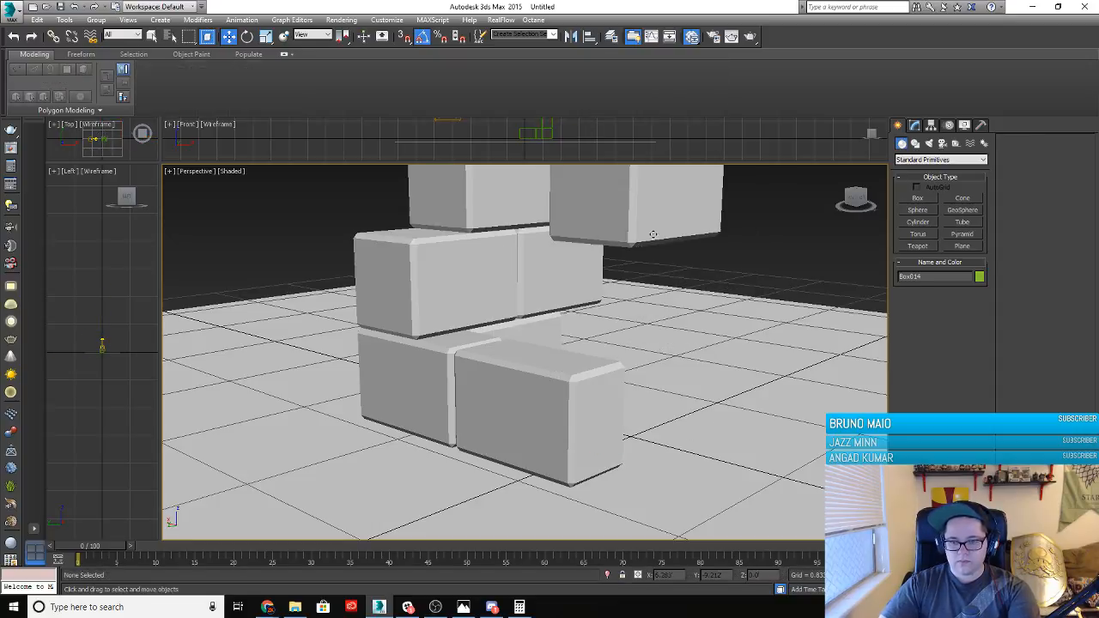
{"action": "left_click", "coordinate": [653, 230]}
{"action": "key", "text": "Delete"}
Delete the four boxes of the other stack, leaving only the two narrowed bottom boxes
{"action": "middle_click_drag", "start_coordinate": [366, 374], "coordinate": [546, 415], "text": "alt"}
{"action": "left_click", "coordinate": [446, 361]}
{"action": "key", "text": "Delete"}
{"action": "left_click", "coordinate": [380, 434]}
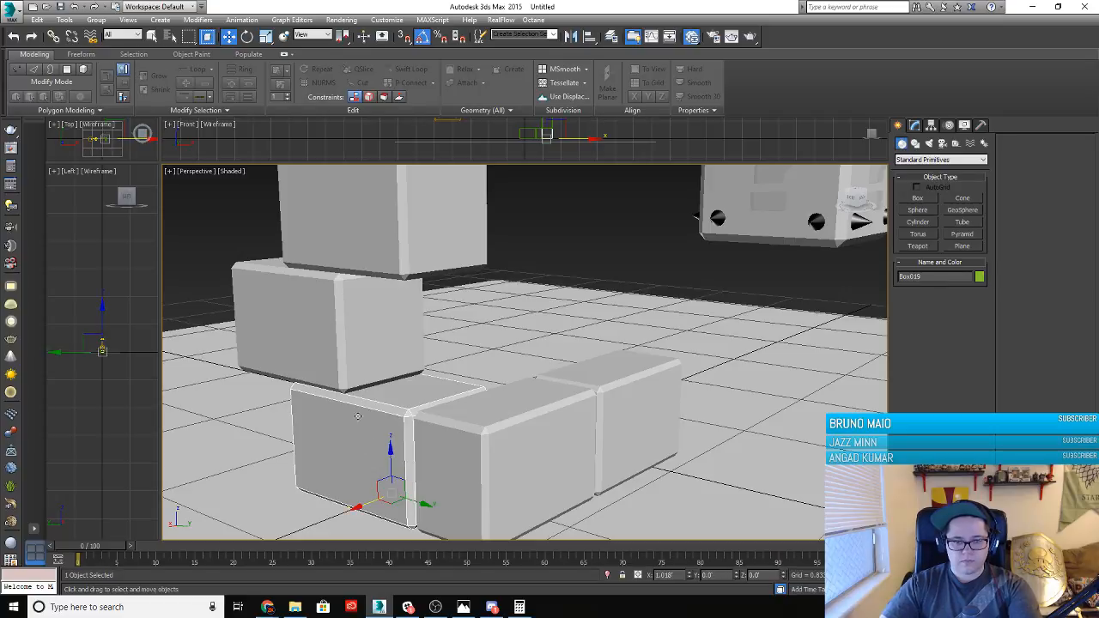
{"action": "key", "text": "Delete"}
{"action": "left_click", "coordinate": [347, 333]}
{"action": "key", "text": "Delete"}
{"action": "left_click", "coordinate": [364, 231]}
{"action": "key", "text": "Delete"}
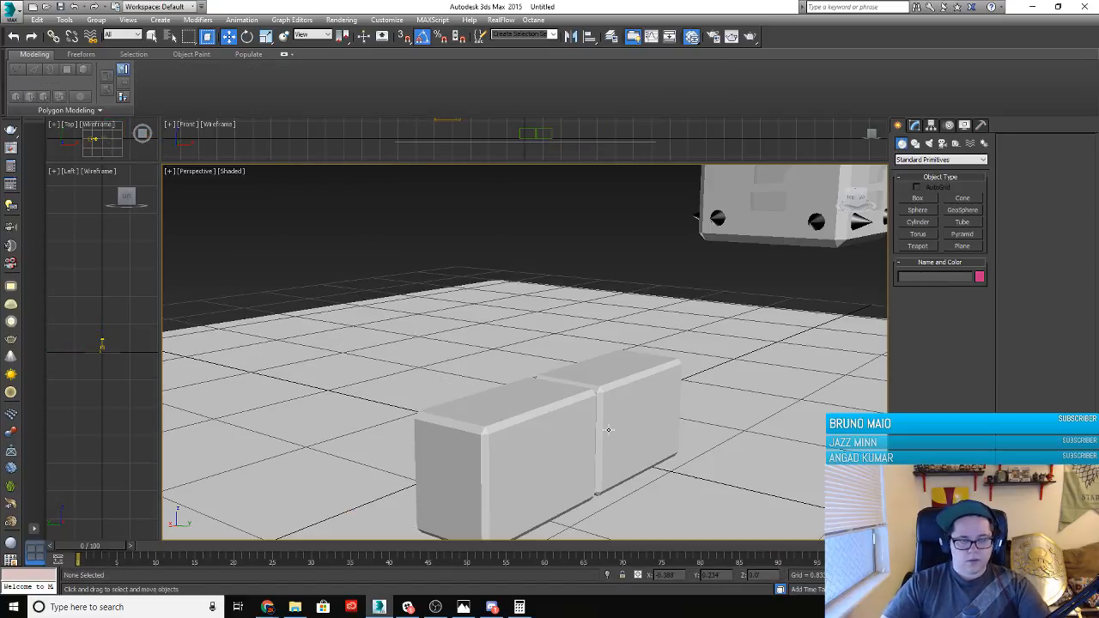
Select the two remaining boxes and set their X, Y and Z positions to 0
{"action": "middle_click_drag", "start_coordinate": [569, 453], "coordinate": [502, 471], "text": "alt"}
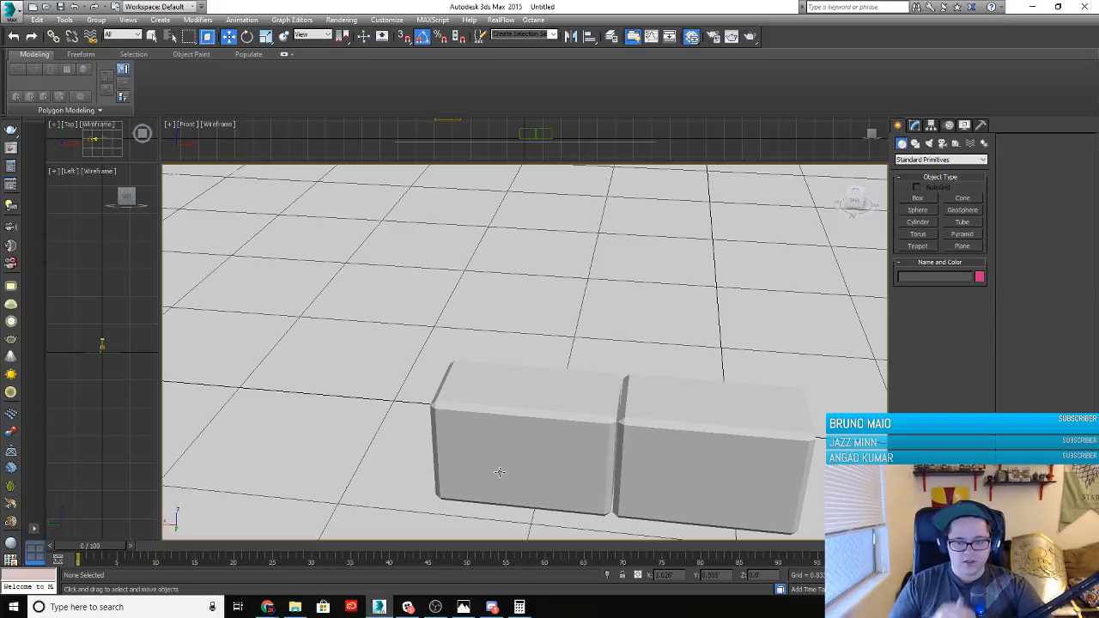
{"action": "scroll", "coordinate": [594, 345], "scroll_direction": "down", "scroll_amount": 3}
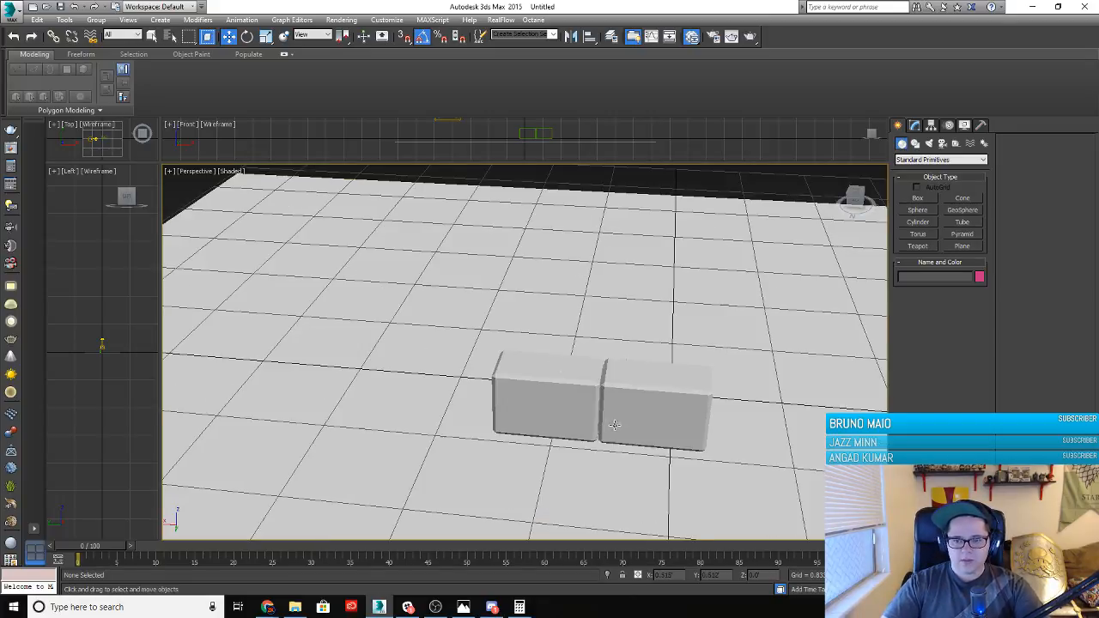
{"action": "middle_click_drag", "start_coordinate": [711, 469], "coordinate": [452, 423]}
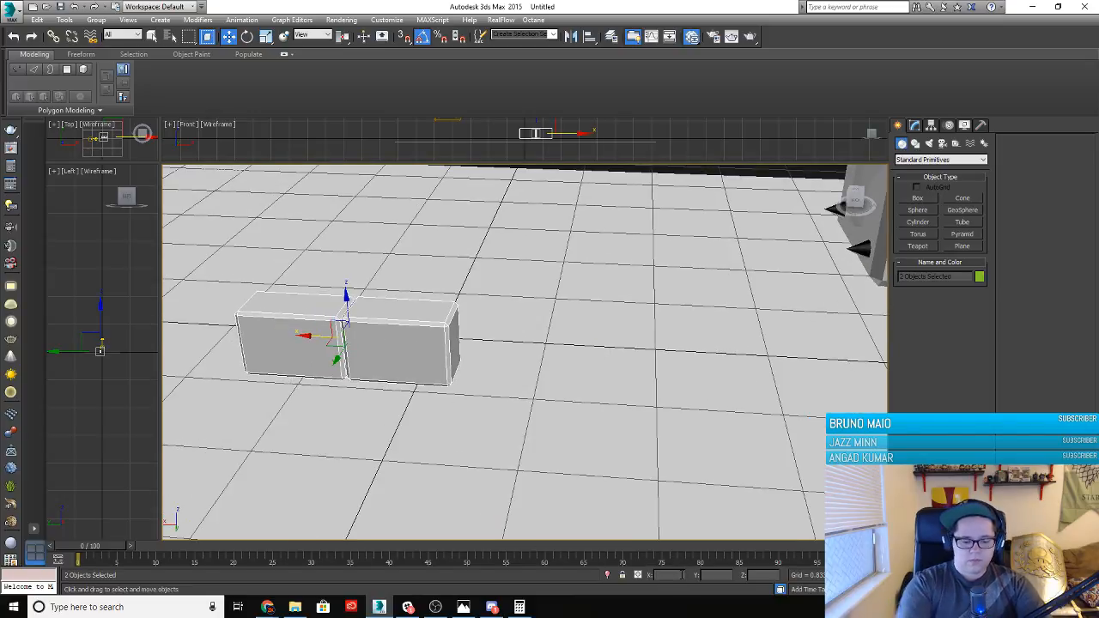
{"action": "type", "text": "0"}
{"action": "key", "text": "Tab"}
{"action": "type", "text": "0"}
{"action": "key", "text": "Tab"}
{"action": "type", "text": "0"}
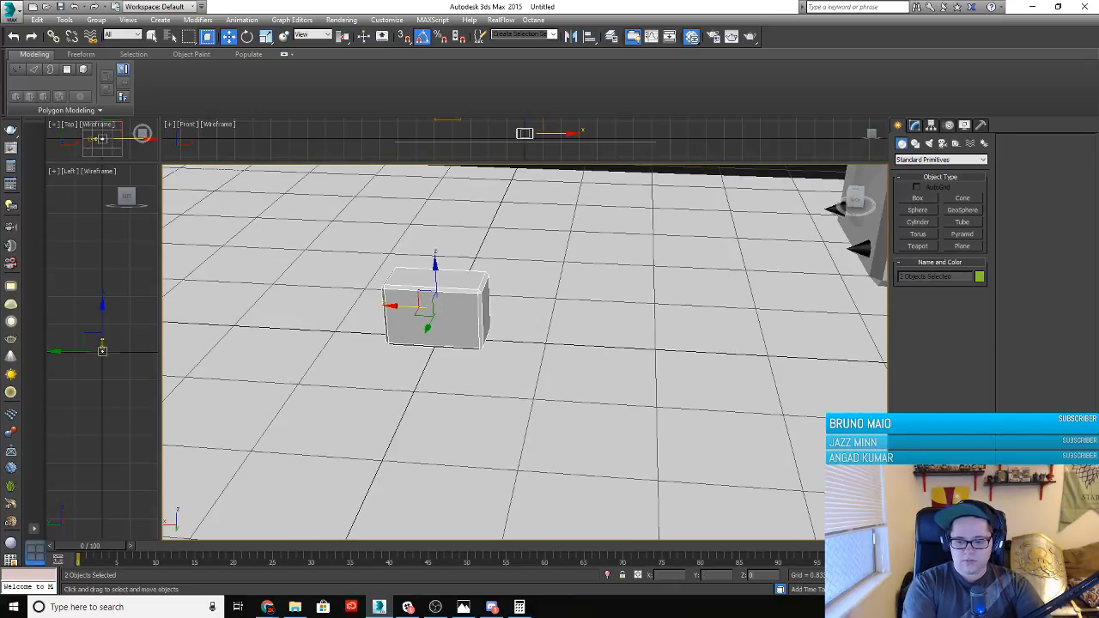
Select one of the overlapping boxes and slide it along X to about -0.363'
{"action": "left_click", "coordinate": [476, 375]}
{"action": "left_click", "coordinate": [395, 335]}
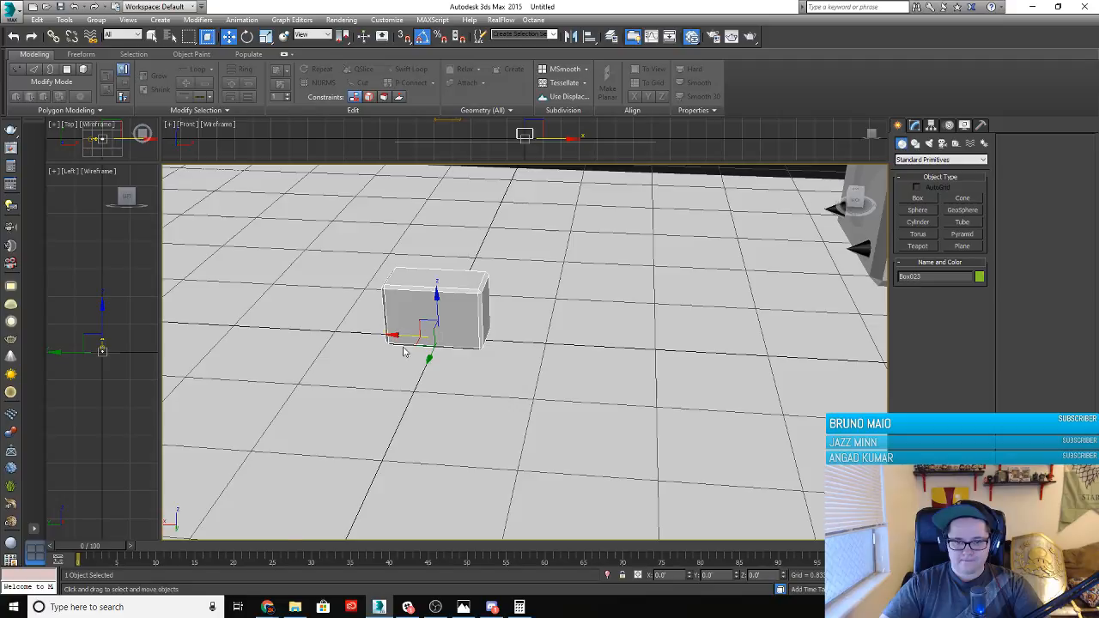
{"action": "scroll", "coordinate": [403, 349], "scroll_direction": "up", "scroll_amount": 5}
{"action": "middle_click_drag", "start_coordinate": [413, 364], "coordinate": [421, 350], "text": "alt"}
{"action": "left_click_drag", "start_coordinate": [420, 334], "coordinate": [530, 334], "text": "shift"}
In the Front view, slide the other box along X to about 0.382' so both boxes meet at the origin
{"action": "key", "text": "f"}
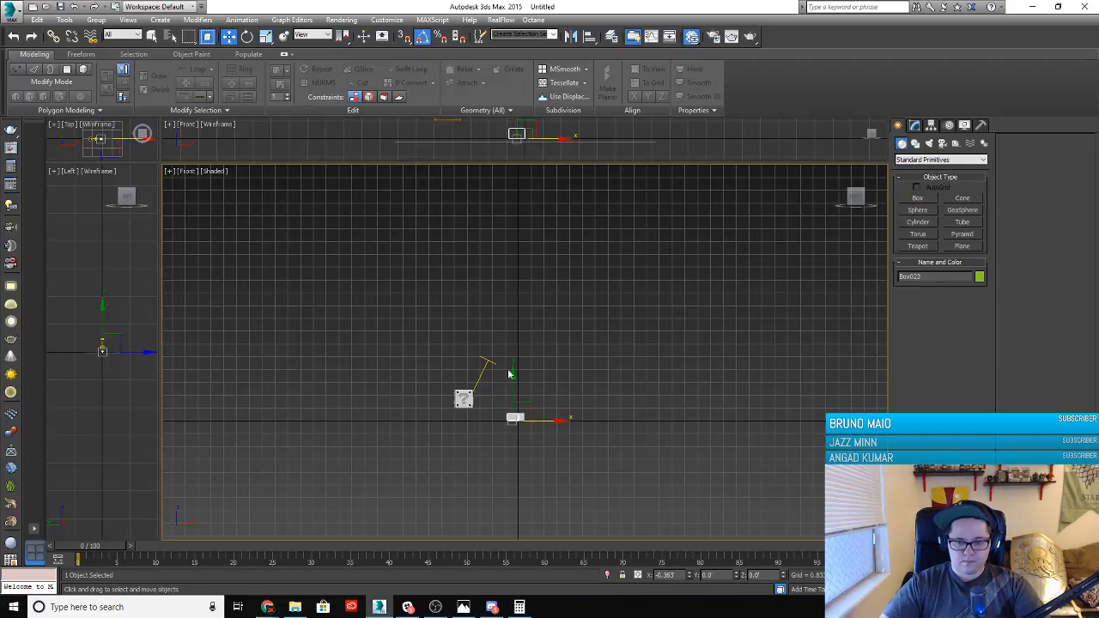
{"action": "scroll", "coordinate": [511, 430], "scroll_direction": "up", "scroll_amount": 5}
{"action": "middle_click_drag", "start_coordinate": [549, 431], "coordinate": [410, 410]}
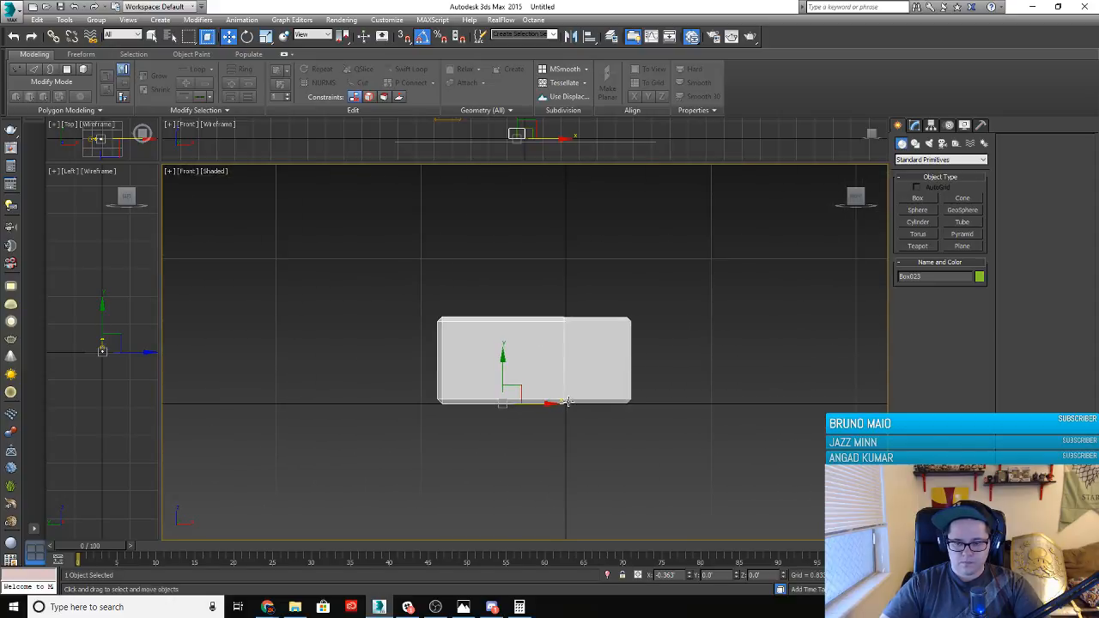
{"action": "left_click_drag", "start_coordinate": [550, 404], "coordinate": [675, 405]}
{"action": "left_click", "coordinate": [608, 385]}
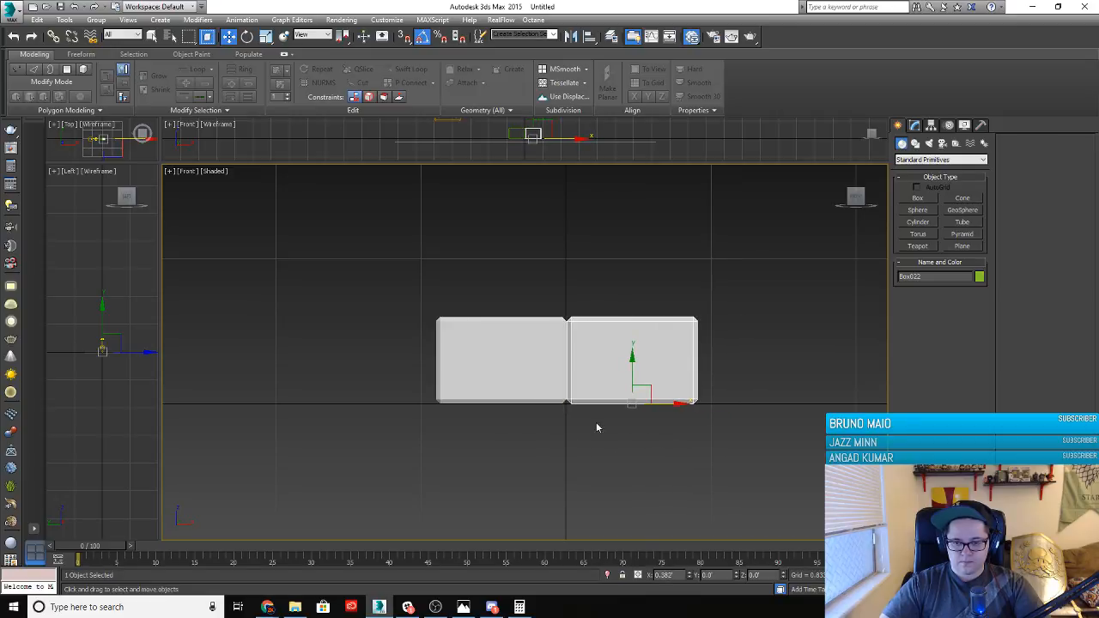
In the Perspective view, copy the box at X 0.382' upward to Z about 0.521'
{"action": "scroll", "coordinate": [587, 386], "scroll_direction": "up", "scroll_amount": 10}
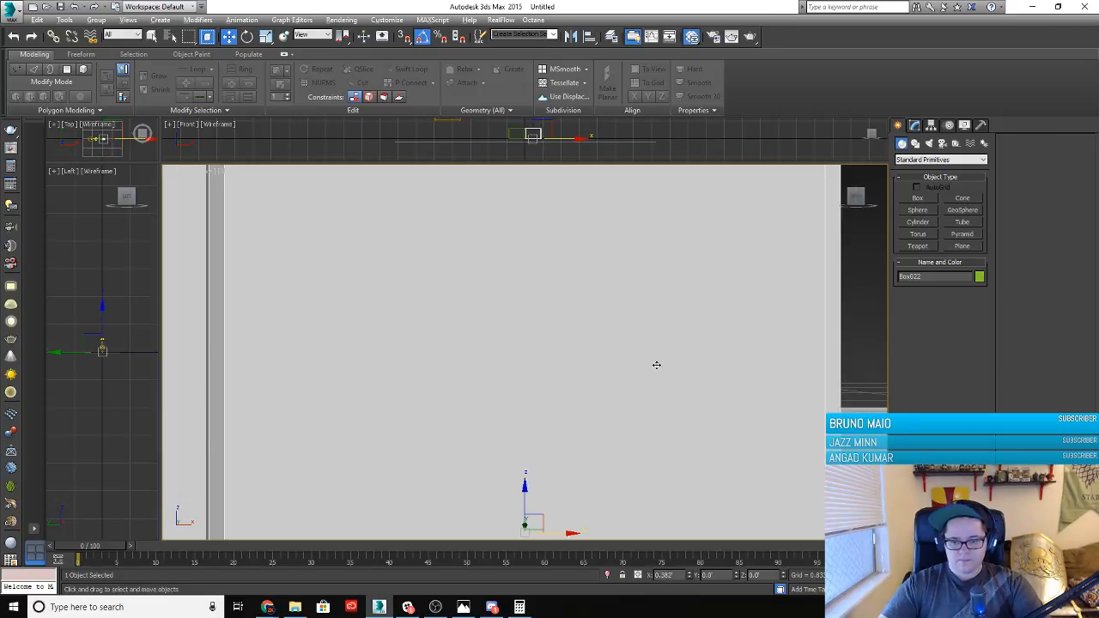
{"action": "middle_click_drag", "start_coordinate": [655, 363], "coordinate": [477, 391], "text": "alt"}
{"action": "scroll", "coordinate": [534, 395], "scroll_direction": "down", "scroll_amount": 5}
{"action": "left_click_drag", "start_coordinate": [532, 391], "coordinate": [532, 256], "text": "shift"}
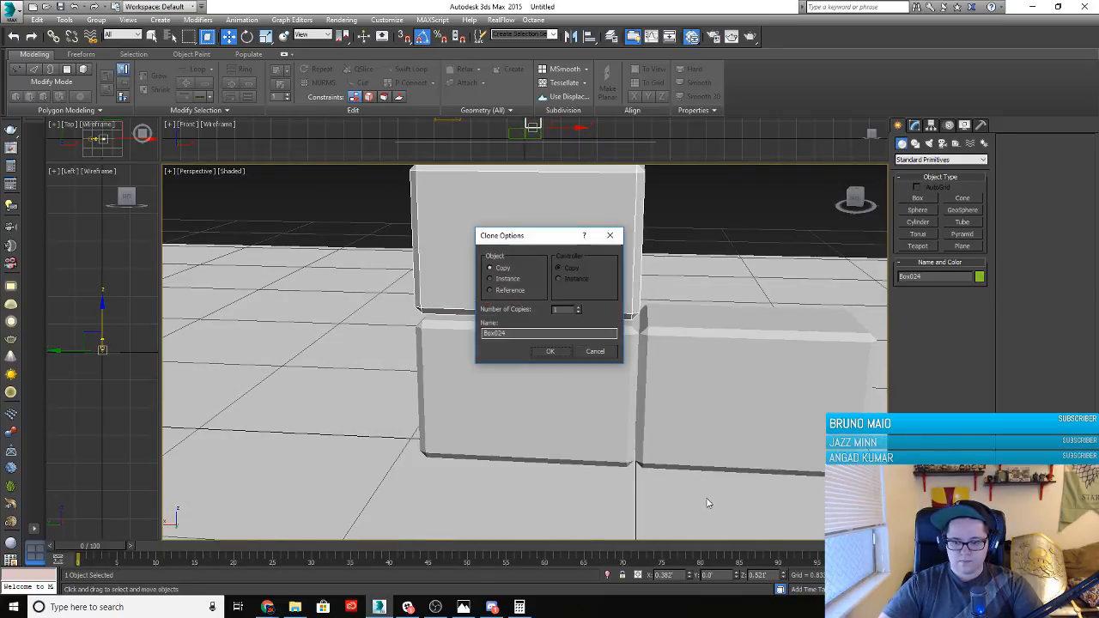
{"action": "left_click", "coordinate": [550, 352]}
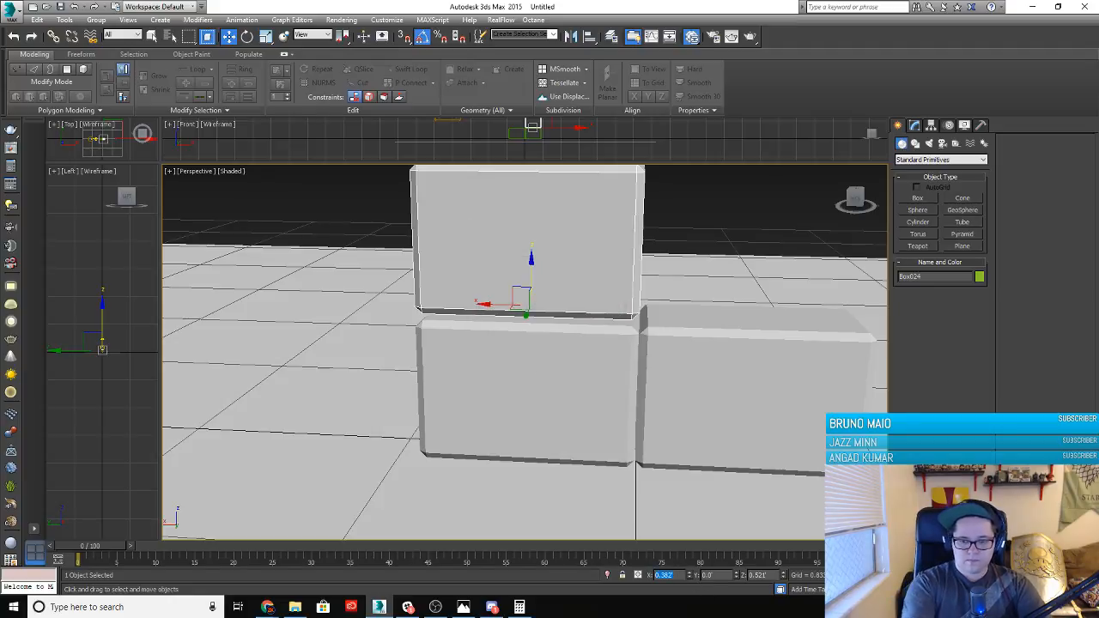
Centre the upper copy over the joint at X 0 and lower it about 0.016' onto the two bottom boxes
{"action": "key", "text": "Return"}
{"action": "middle_click_drag", "start_coordinate": [605, 454], "coordinate": [616, 425], "text": "alt"}
{"action": "left_click_drag", "start_coordinate": [644, 262], "coordinate": [641, 267]}
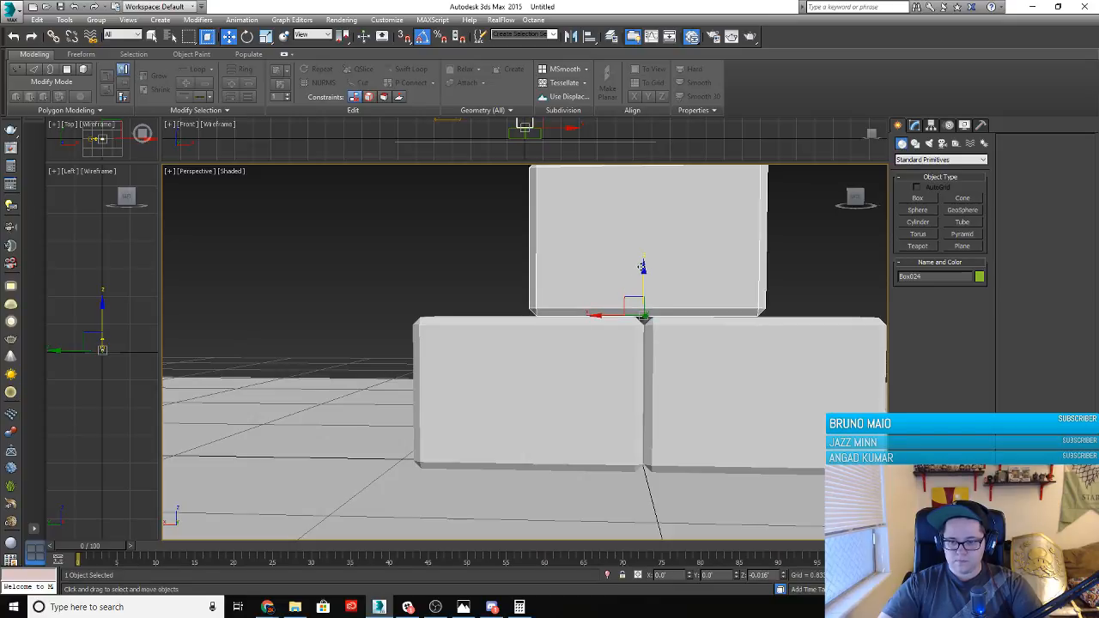
Copy the two bottom boxes together above the middle box and lower the pair about 0.018' to rest on it
{"action": "middle_click_drag", "start_coordinate": [606, 428], "coordinate": [458, 442], "text": "alt"}
{"action": "left_click", "coordinate": [736, 441]}
{"action": "left_click", "coordinate": [439, 453], "text": "ctrl"}
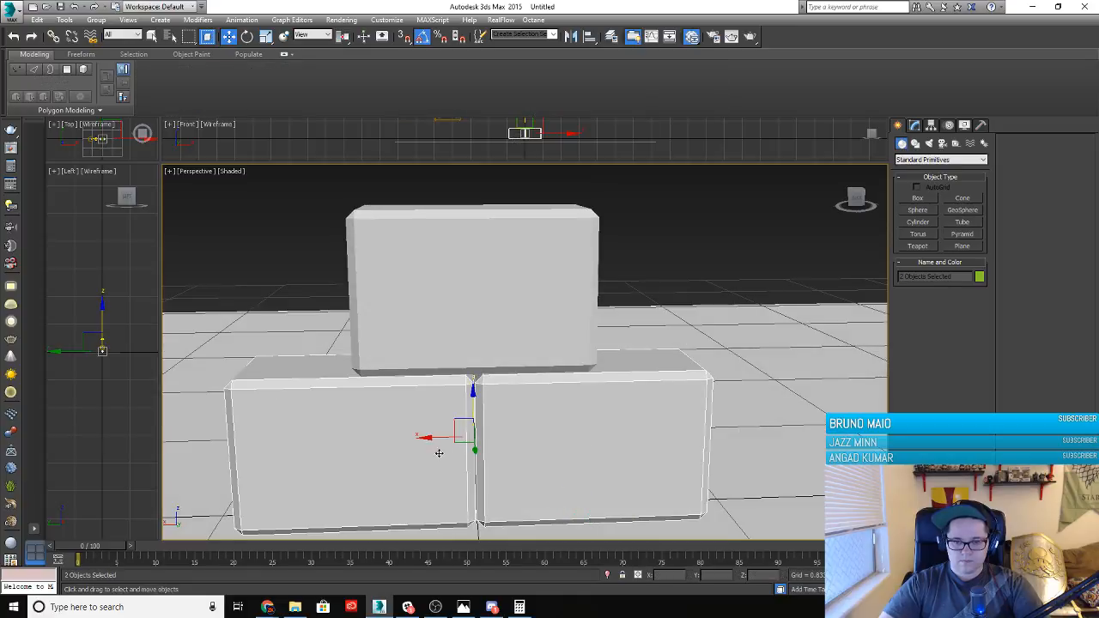
{"action": "mouse_move", "coordinate": [470, 391]}
{"action": "left_mouse_down", "text": "shift"}
{"action": "mouse_move", "coordinate": [473, 192]}
{"action": "mouse_move", "coordinate": [485, 150]}
{"action": "mouse_move", "coordinate": [512, 192]}
{"action": "left_mouse_up", "text": "shift"}
{"action": "left_click", "coordinate": [550, 349]}
{"action": "mouse_move", "coordinate": [507, 341]}
{"action": "middle_mouse_down"}
{"action": "mouse_move", "coordinate": [544, 441]}
{"action": "mouse_move", "coordinate": [520, 431]}
{"action": "middle_mouse_up"}
{"action": "scroll", "coordinate": [526, 437], "scroll_direction": "up", "scroll_amount": 3}
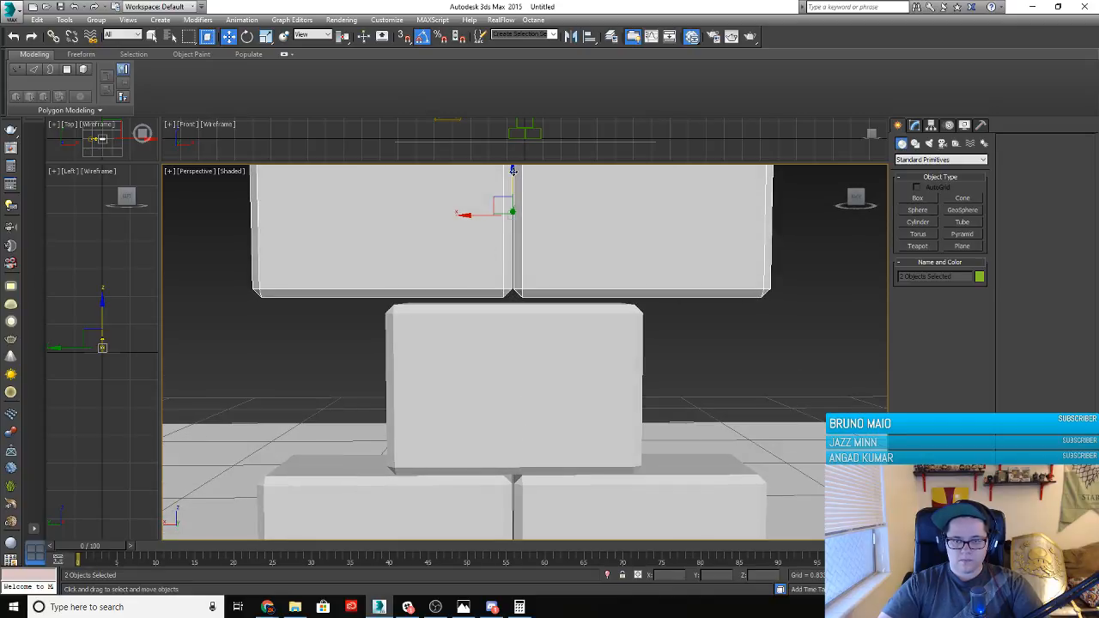
{"action": "left_click_drag", "start_coordinate": [513, 170], "coordinate": [505, 176]}
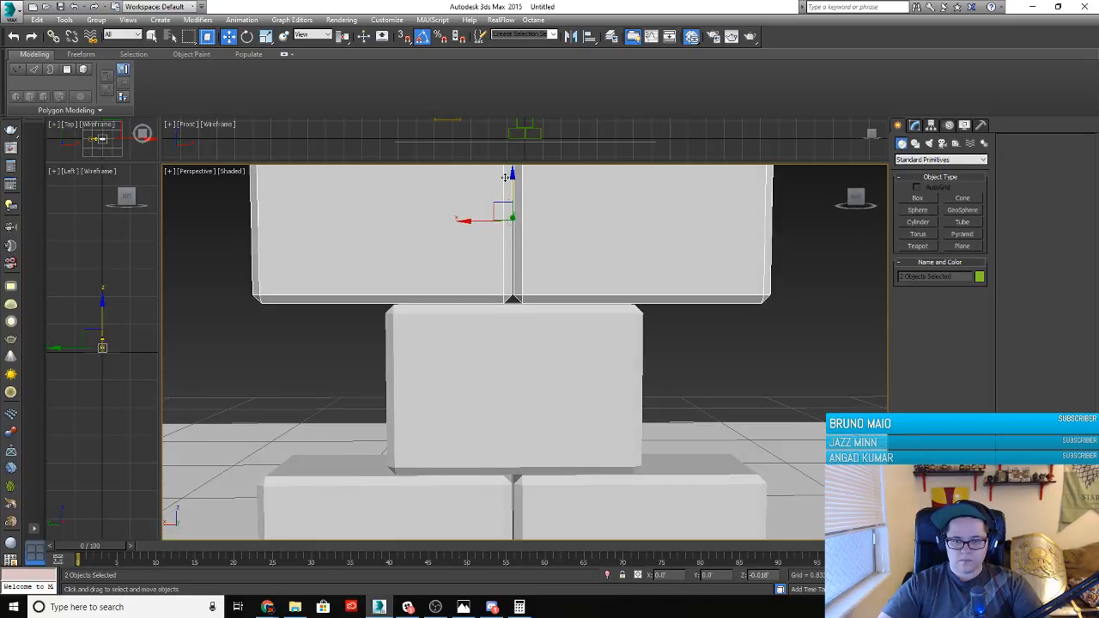
Select all five stacked boxes and copy them along Y to make a second, parallel wall
{"action": "left_click", "coordinate": [471, 407]}
{"action": "scroll", "coordinate": [369, 410], "scroll_direction": "down", "scroll_amount": 2}
{"action": "middle_click_drag", "start_coordinate": [315, 436], "coordinate": [489, 437], "text": "alt"}
{"action": "scroll", "coordinate": [421, 453], "scroll_direction": "down", "scroll_amount": 4}
{"action": "middle_click_drag", "start_coordinate": [566, 451], "coordinate": [484, 448], "text": "alt"}
{"action": "left_click_drag", "start_coordinate": [424, 276], "coordinate": [650, 497]}
{"action": "middle_click_drag", "start_coordinate": [429, 403], "coordinate": [515, 429], "text": "alt"}
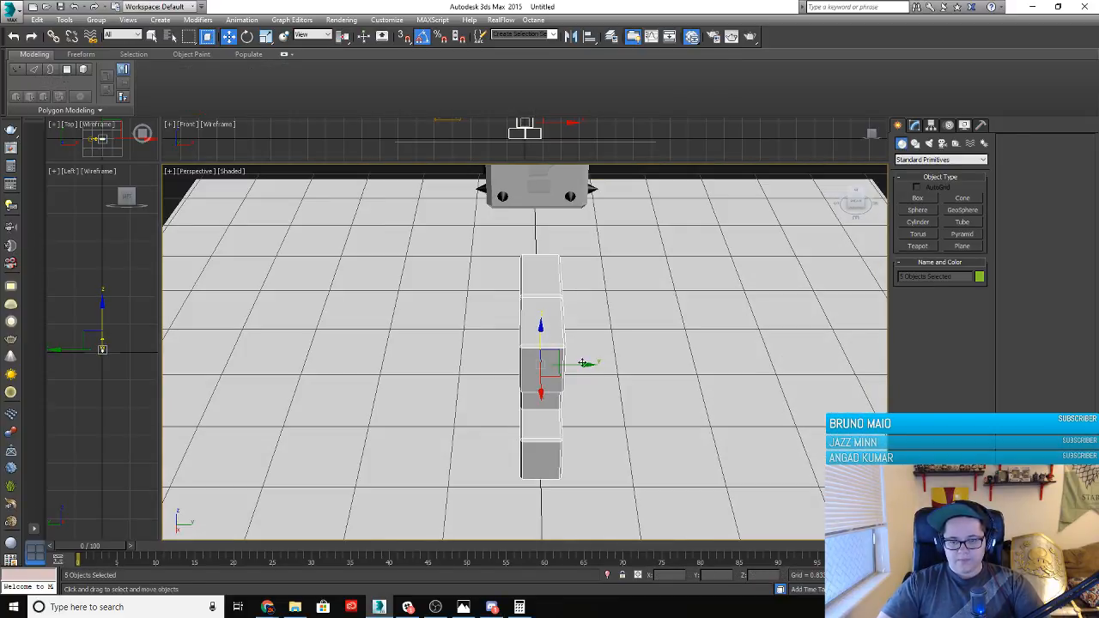
{"action": "left_click_drag", "start_coordinate": [586, 364], "coordinate": [342, 365], "text": "shift"}
{"action": "left_click", "coordinate": [538, 351]}
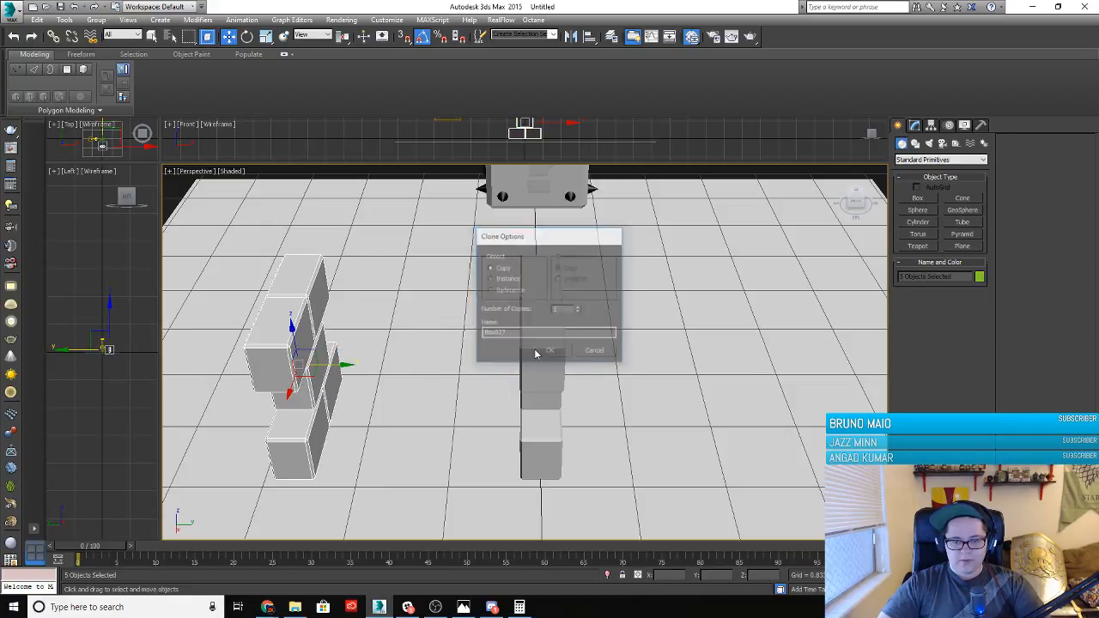
Make a copy of the end box in the original wall's bottom row, rotated 90° about Z
{"action": "middle_click_drag", "start_coordinate": [337, 461], "coordinate": [343, 426], "text": "alt"}
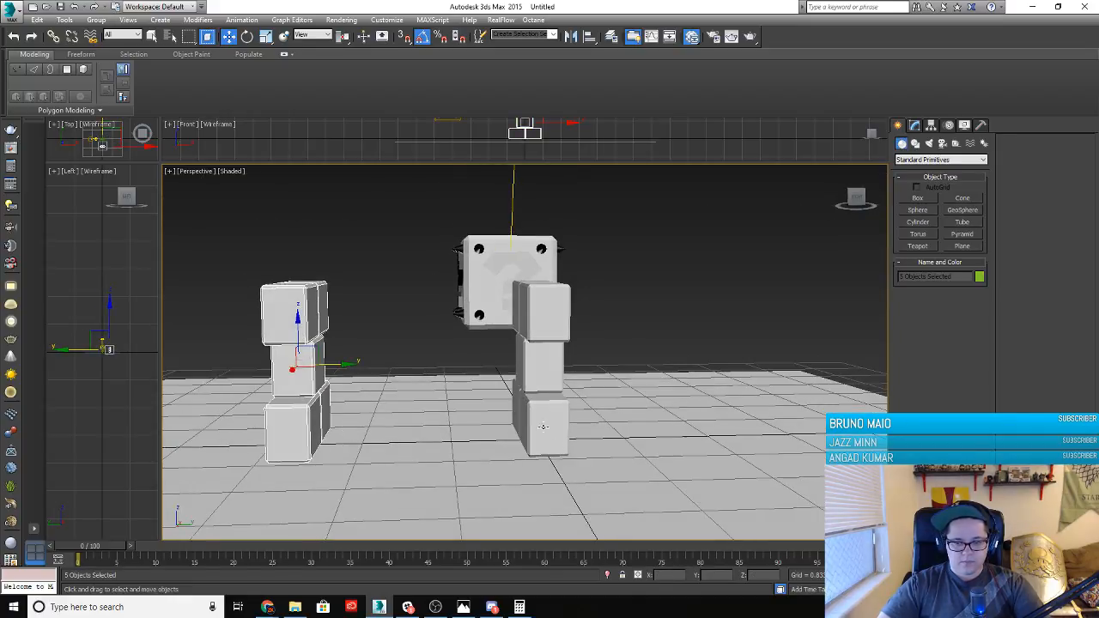
{"action": "left_click", "coordinate": [543, 426]}
{"action": "key", "text": "e"}
{"action": "left_click_drag", "start_coordinate": [530, 459], "coordinate": [577, 464]}
{"action": "left_click", "coordinate": [543, 349]}
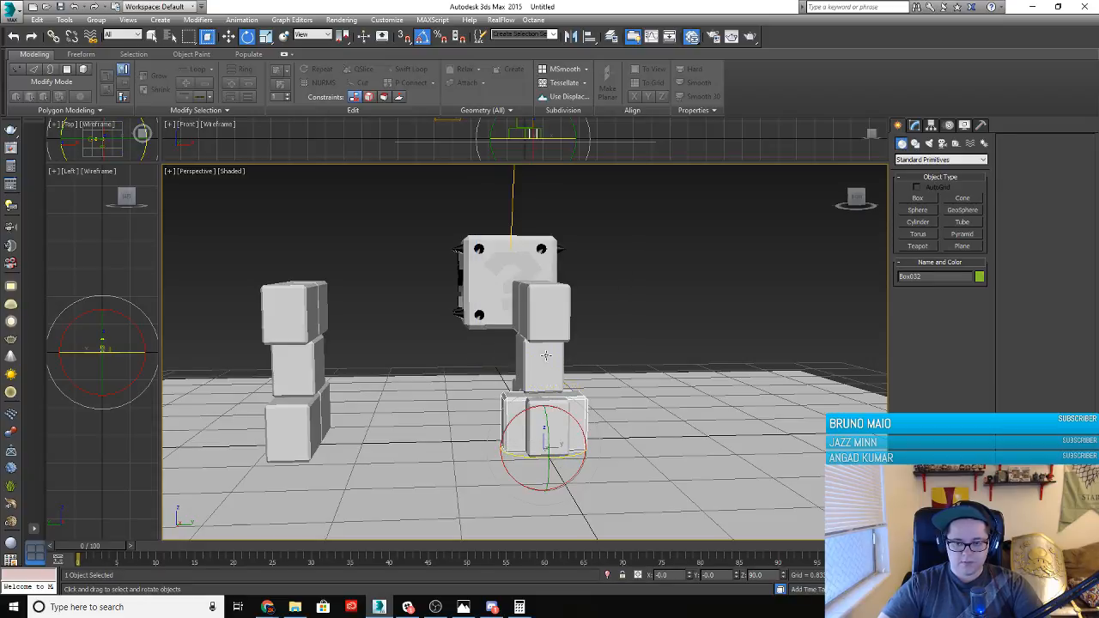
Move the rotated copy out of the wall to about X 0.576', Y -0.589'
{"action": "mouse_move", "coordinate": [451, 399]}
{"action": "middle_mouse_down", "text": "alt"}
{"action": "mouse_move", "coordinate": [490, 452]}
{"action": "mouse_move", "coordinate": [491, 426]}
{"action": "mouse_move", "coordinate": [504, 421]}
{"action": "middle_mouse_up", "text": "alt"}
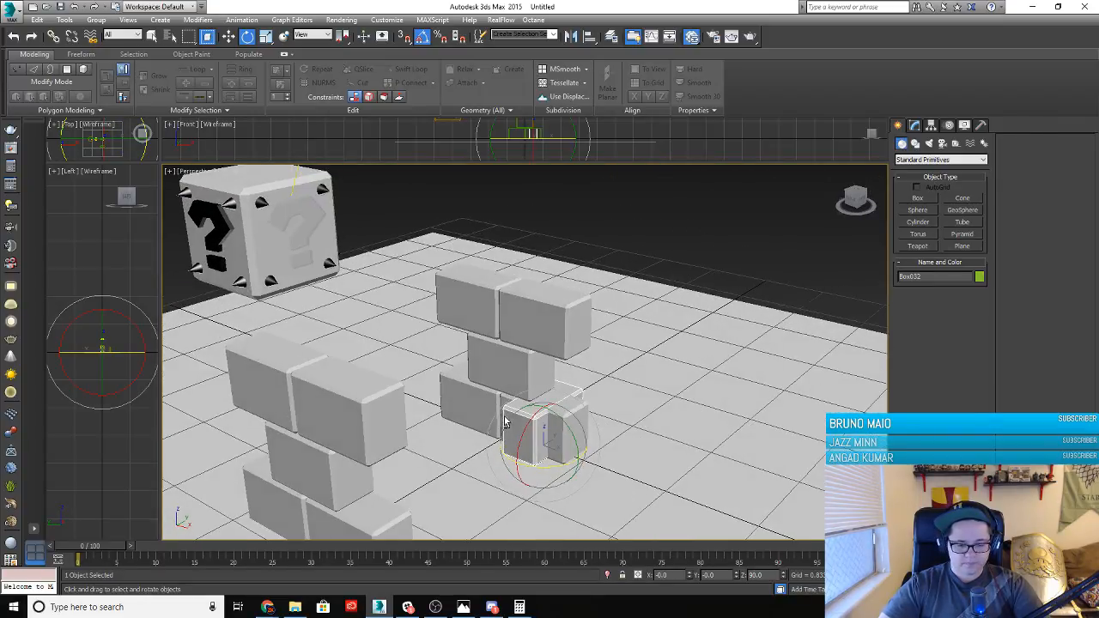
{"action": "key", "text": "w"}
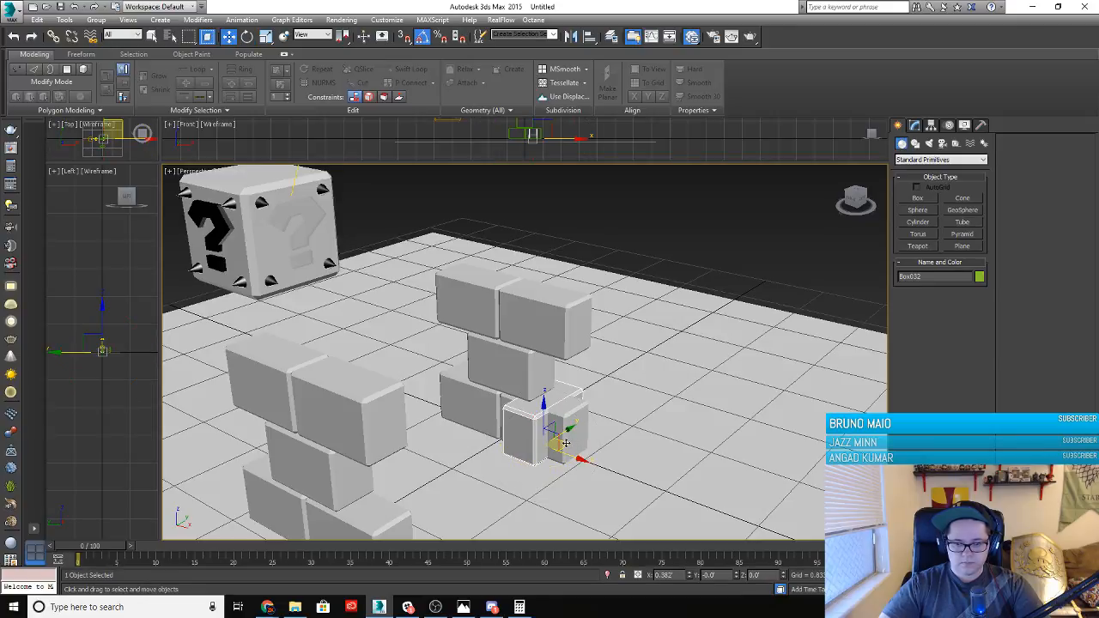
{"action": "left_click_drag", "start_coordinate": [566, 443], "coordinate": [542, 478]}
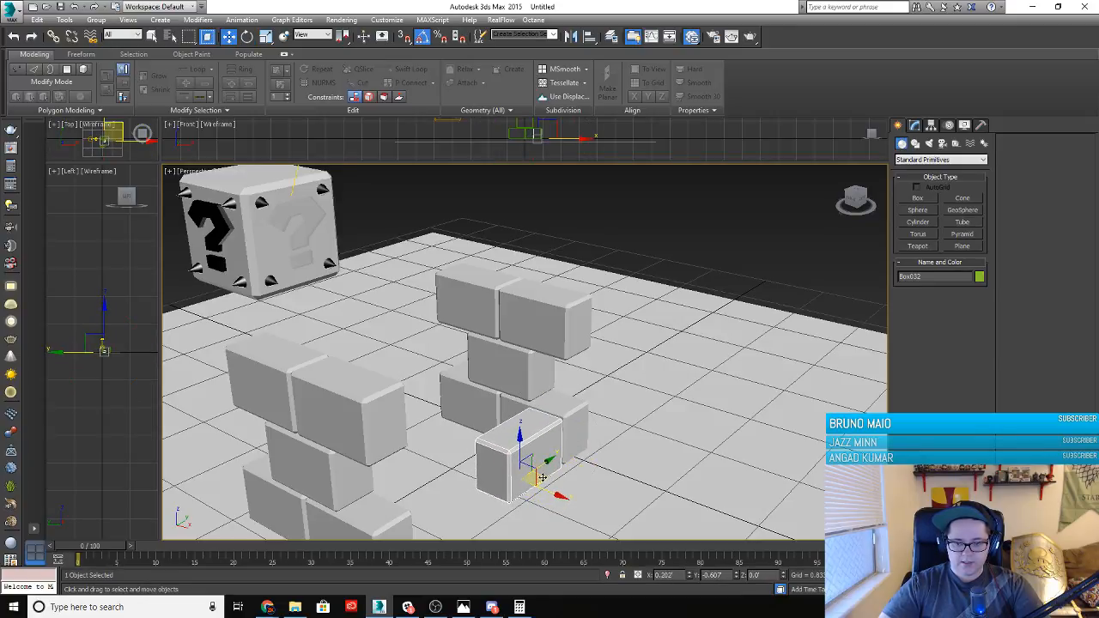
{"action": "middle_click_drag", "start_coordinate": [519, 511], "coordinate": [466, 471], "text": "alt"}
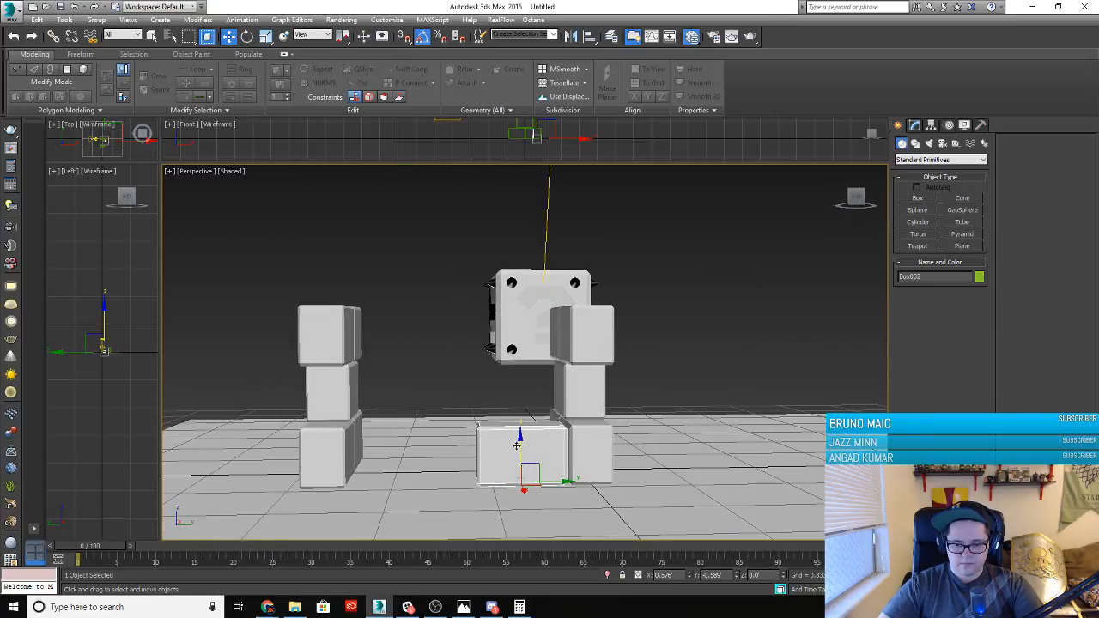
Raise the rotated box to the second row and match the middle box's height with Z 0.503'
{"action": "left_click_drag", "start_coordinate": [519, 436], "coordinate": [520, 375]}
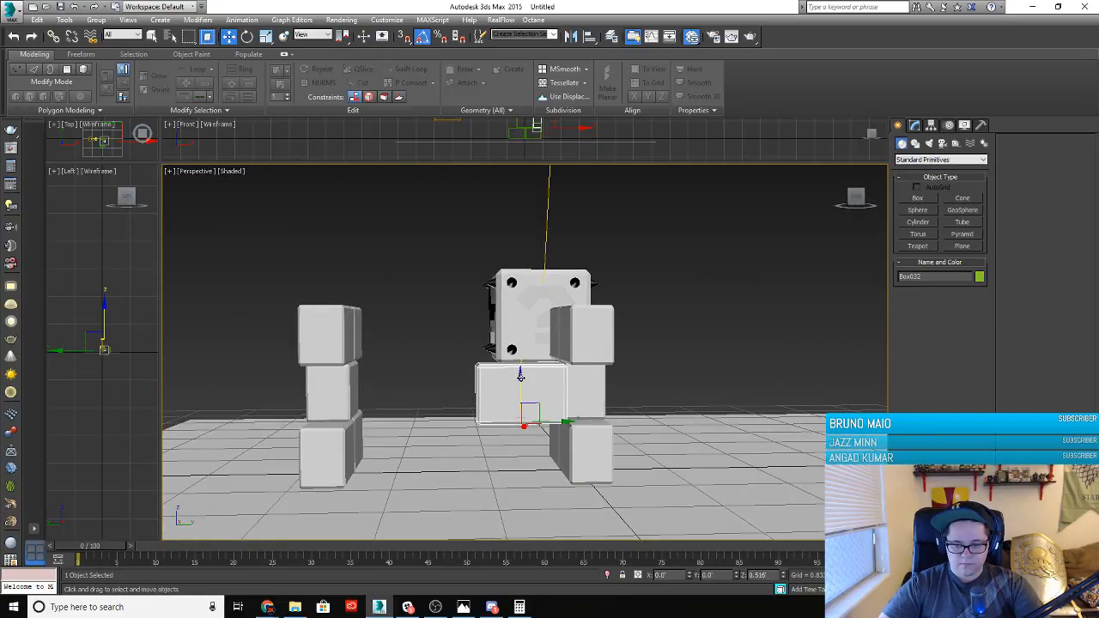
{"action": "left_click", "coordinate": [594, 400]}
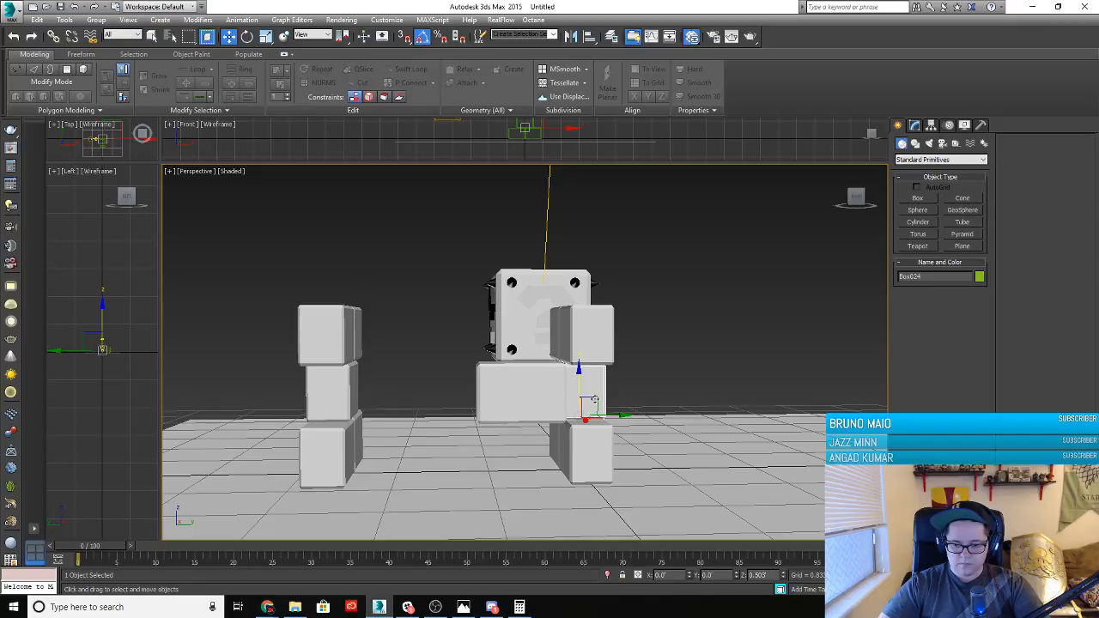
{"action": "left_click", "coordinate": [543, 401]}
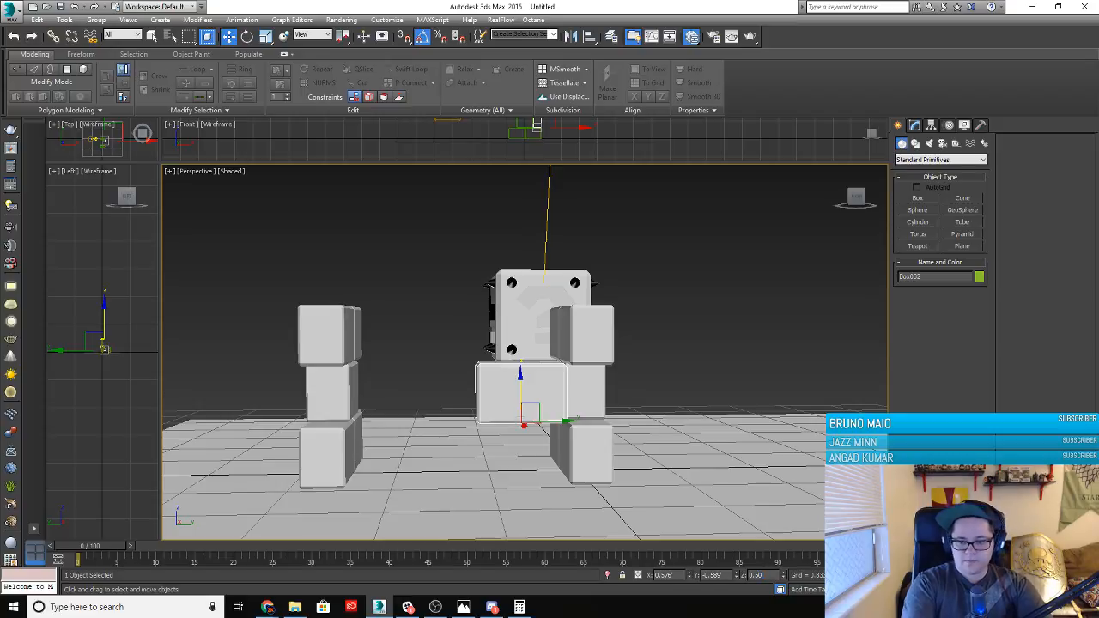
Slide the rotated box against the end of the middle box, to about X 0.563', Y -0.185'
{"action": "scroll", "coordinate": [596, 446], "scroll_direction": "up", "scroll_amount": 4}
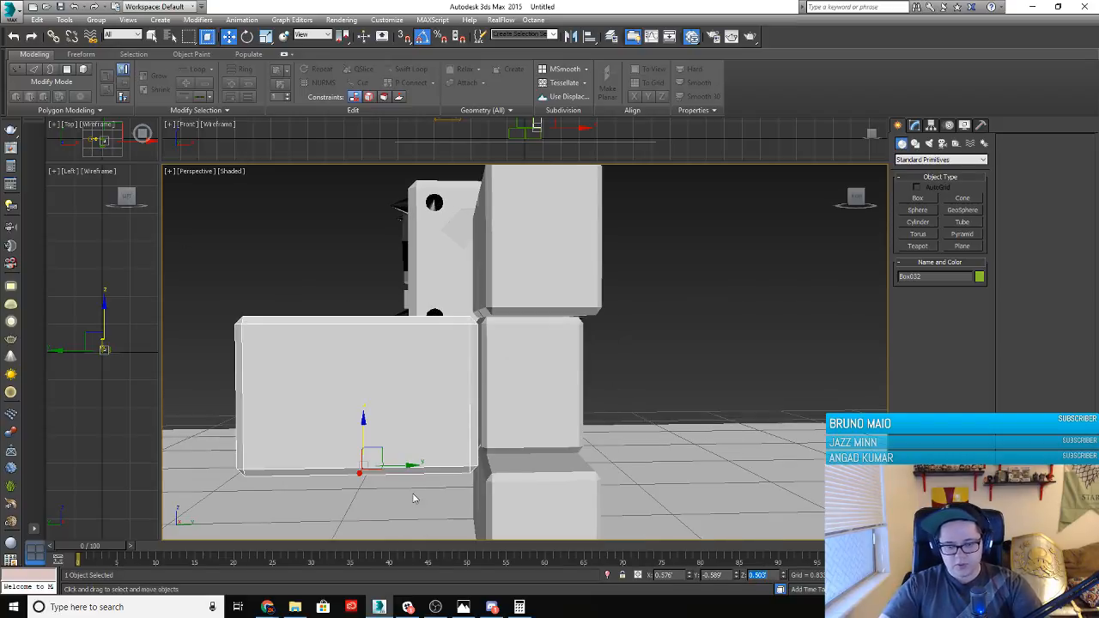
{"action": "left_click_drag", "start_coordinate": [409, 465], "coordinate": [529, 456]}
{"action": "middle_click_drag", "start_coordinate": [628, 455], "coordinate": [517, 449], "text": "alt"}
{"action": "left_click_drag", "start_coordinate": [438, 465], "coordinate": [442, 465]}
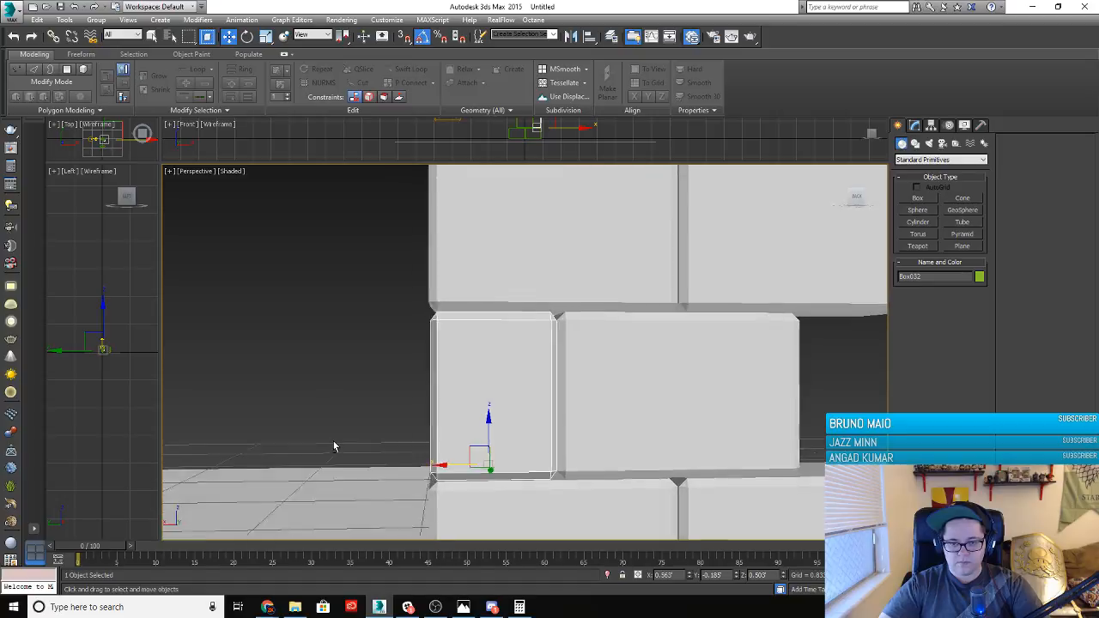
{"action": "middle_click_drag", "start_coordinate": [334, 444], "coordinate": [500, 447], "text": "alt"}
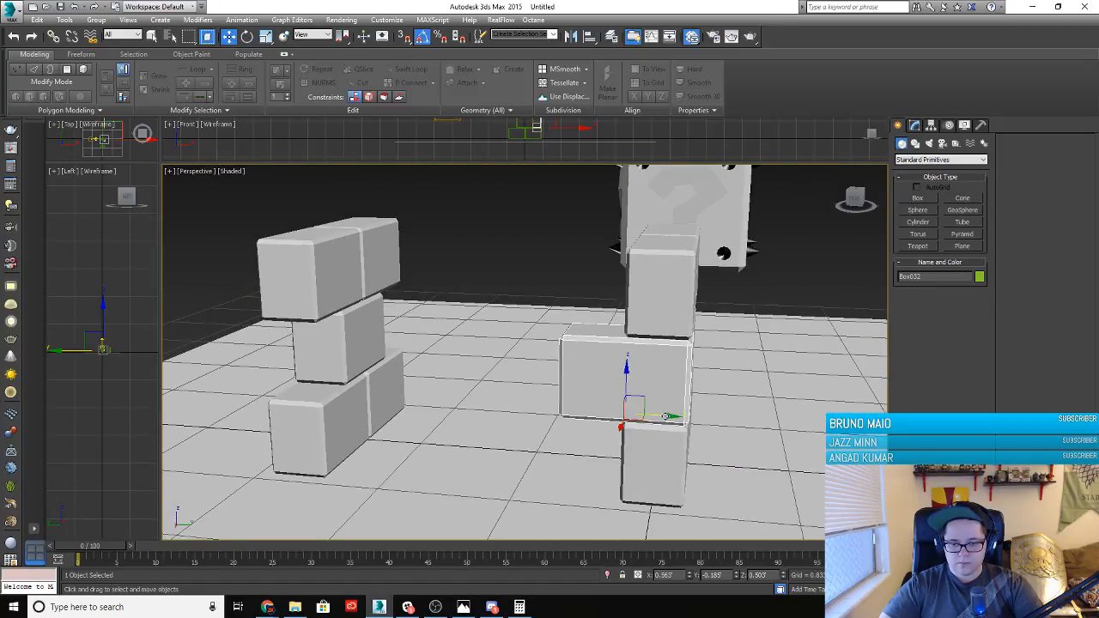
Copy the rotated box along Y to about -0.558' and set the copy's Z to 0
{"action": "mouse_move", "coordinate": [666, 417]}
{"action": "left_mouse_down", "text": "shift"}
{"action": "mouse_move", "coordinate": [576, 418]}
{"action": "mouse_move", "coordinate": [603, 422]}
{"action": "left_mouse_up", "text": "shift"}
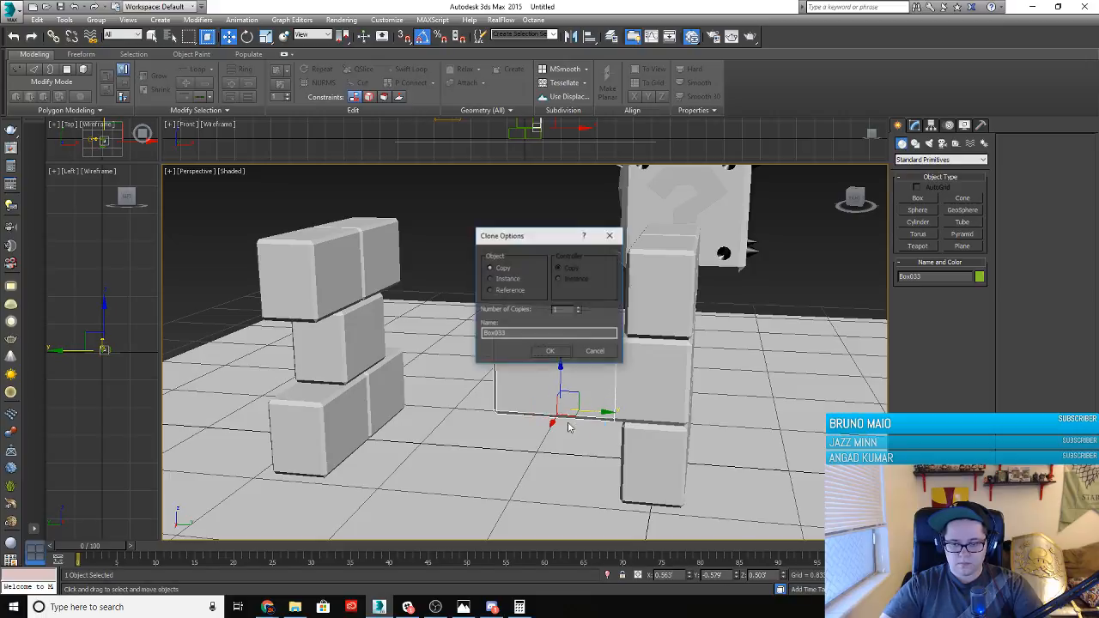
{"action": "left_click", "coordinate": [547, 352]}
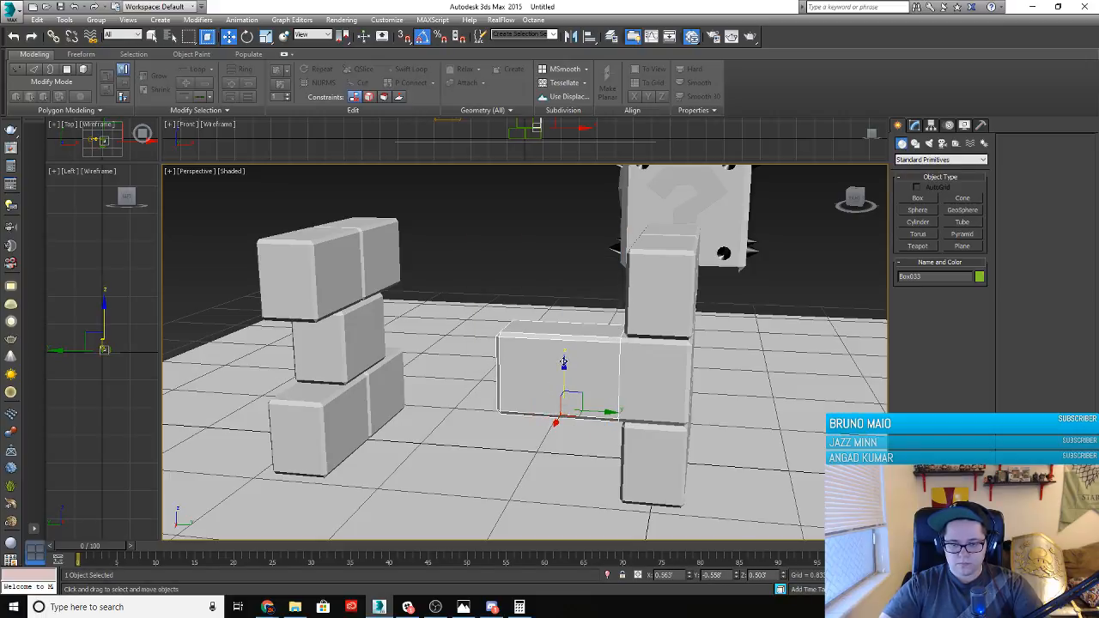
{"action": "left_click_drag", "start_coordinate": [563, 361], "coordinate": [563, 400]}
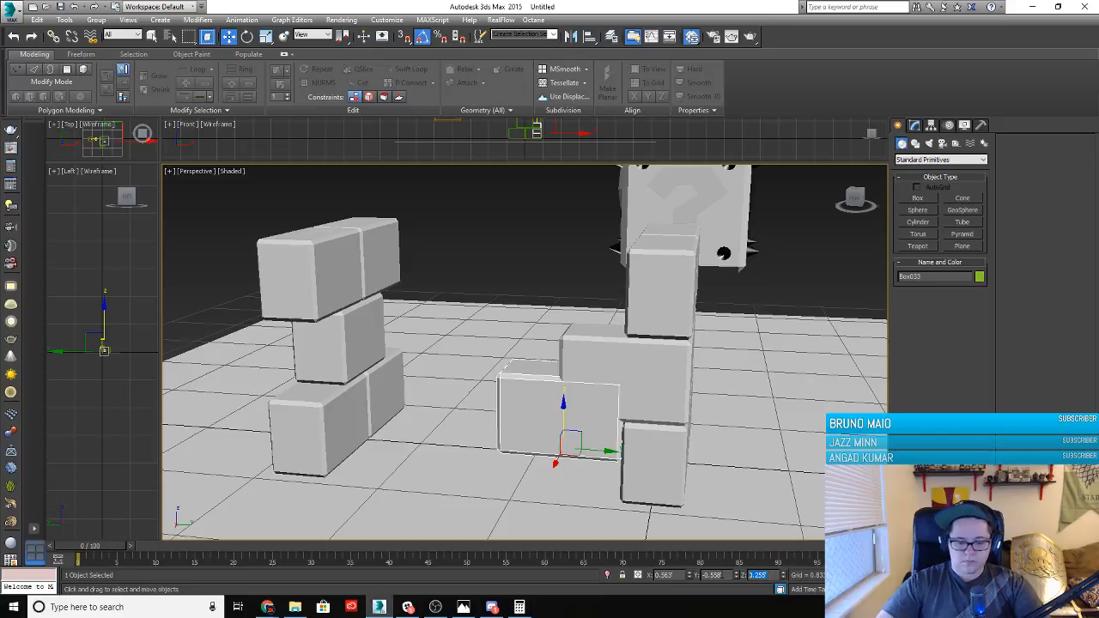
{"action": "type", "text": "0"}
{"action": "key", "text": "Return"}
Fine-tune the bottom copy's Y position to about -0.56' so it meets the original wall's bottom corner box
{"action": "scroll", "coordinate": [563, 491], "scroll_direction": "up", "scroll_amount": 3}
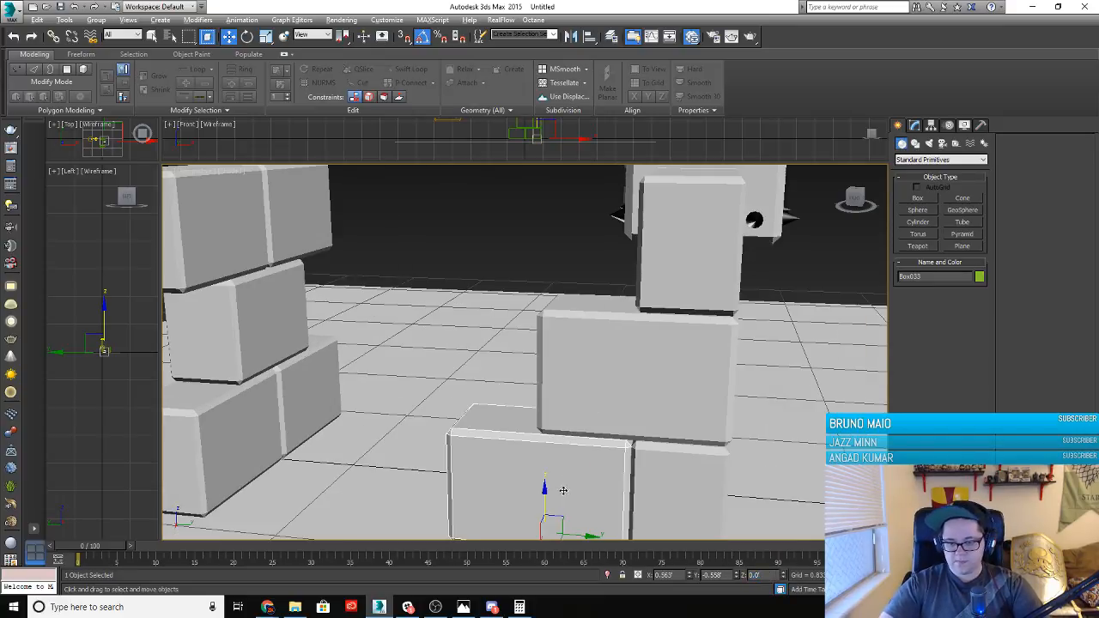
{"action": "middle_click_drag", "start_coordinate": [563, 490], "coordinate": [549, 394], "text": "alt"}
{"action": "left_click_drag", "start_coordinate": [572, 453], "coordinate": [565, 454]}
{"action": "key", "text": "ctrl+z"}
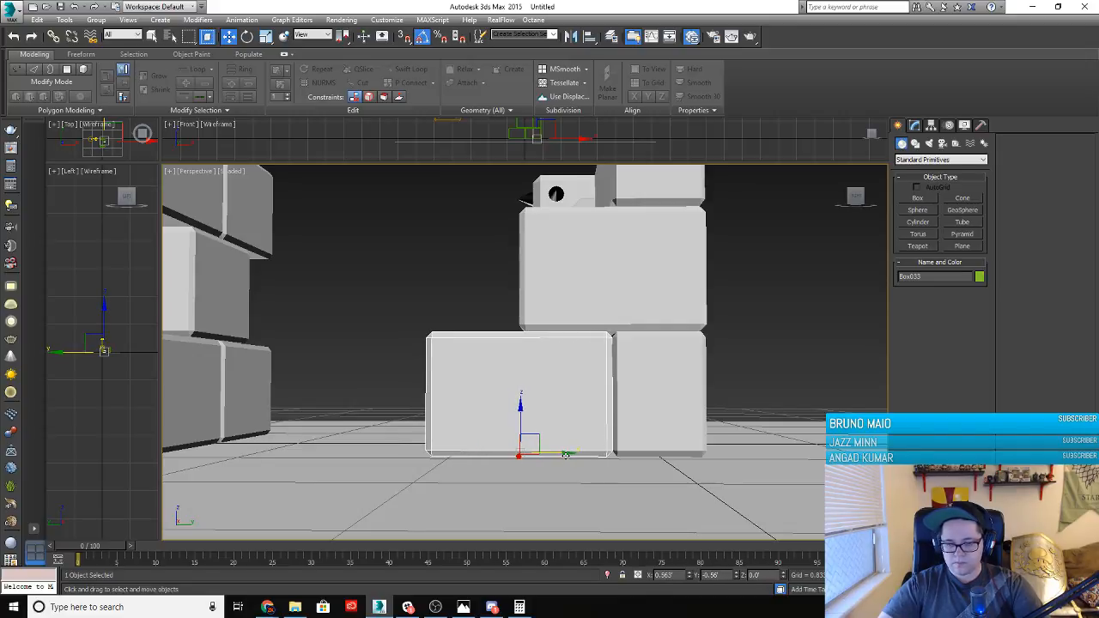
Copy the second-row rotated box along Y to place another box end to end beside it
{"action": "middle_click_drag", "start_coordinate": [425, 428], "coordinate": [506, 507]}
{"action": "left_click", "coordinate": [659, 363]}
{"action": "mouse_move", "coordinate": [731, 412]}
{"action": "left_mouse_down", "text": "shift"}
{"action": "mouse_move", "coordinate": [498, 413]}
{"action": "mouse_move", "coordinate": [550, 416]}
{"action": "left_mouse_up", "text": "shift"}
{"action": "left_click", "coordinate": [549, 353]}
Copy the bottom rotated box straight up into the third row at Z 1.005'
{"action": "middle_click_drag", "start_coordinate": [480, 443], "coordinate": [488, 458], "text": "alt"}
{"action": "left_click", "coordinate": [590, 446]}
{"action": "left_click_drag", "start_coordinate": [598, 477], "coordinate": [609, 249], "text": "shift"}
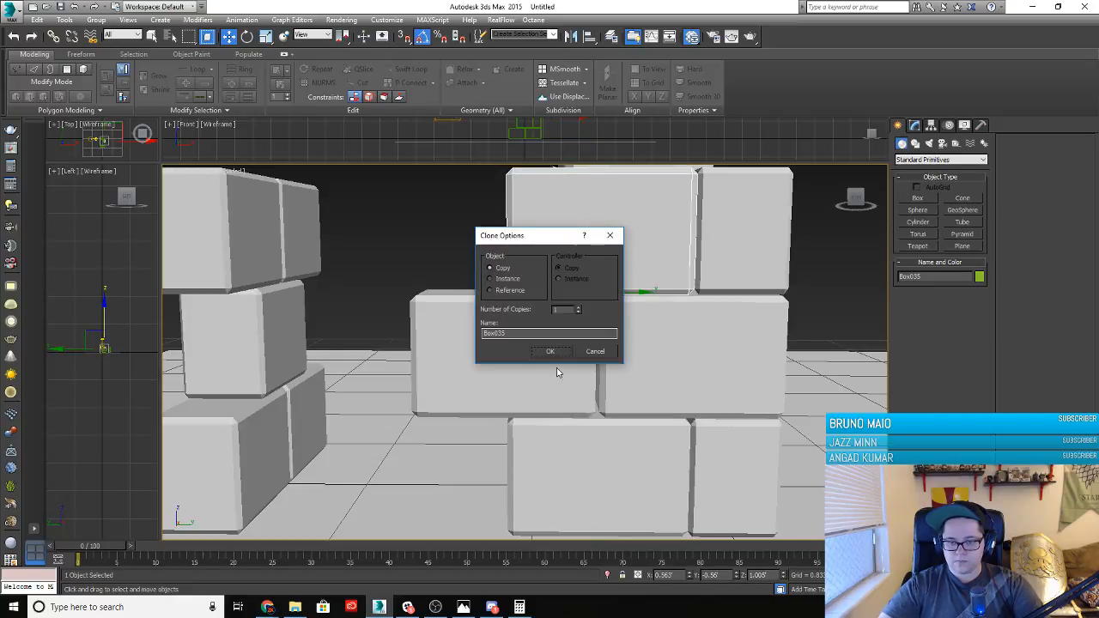
{"action": "left_click", "coordinate": [554, 352]}
{"action": "mouse_move", "coordinate": [569, 364]}
{"action": "middle_mouse_down"}
{"action": "mouse_move", "coordinate": [458, 444]}
{"action": "mouse_move", "coordinate": [465, 433]}
{"action": "mouse_move", "coordinate": [421, 444]}
{"action": "mouse_move", "coordinate": [447, 445]}
{"action": "middle_mouse_up"}
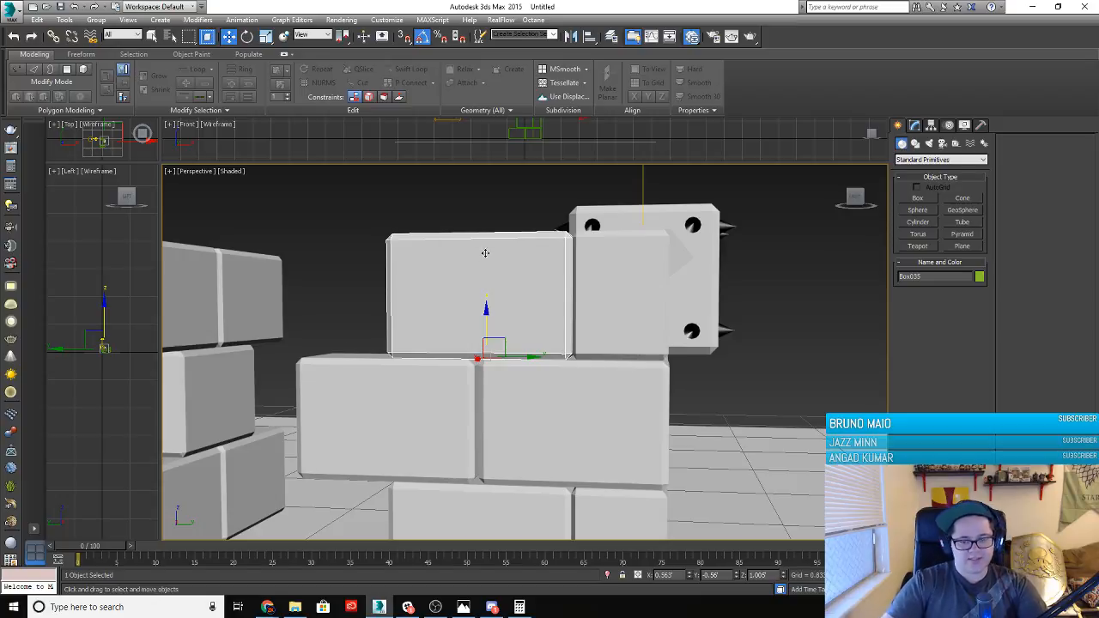
Select the separate five-box wall and slide it about 1.104' along Y against the connecting bricks
{"action": "scroll", "coordinate": [419, 277], "scroll_direction": "down", "scroll_amount": 3}
{"action": "middle_click_drag", "start_coordinate": [312, 432], "coordinate": [322, 453], "text": "alt"}
{"action": "middle_click_drag", "start_coordinate": [322, 453], "coordinate": [461, 427]}
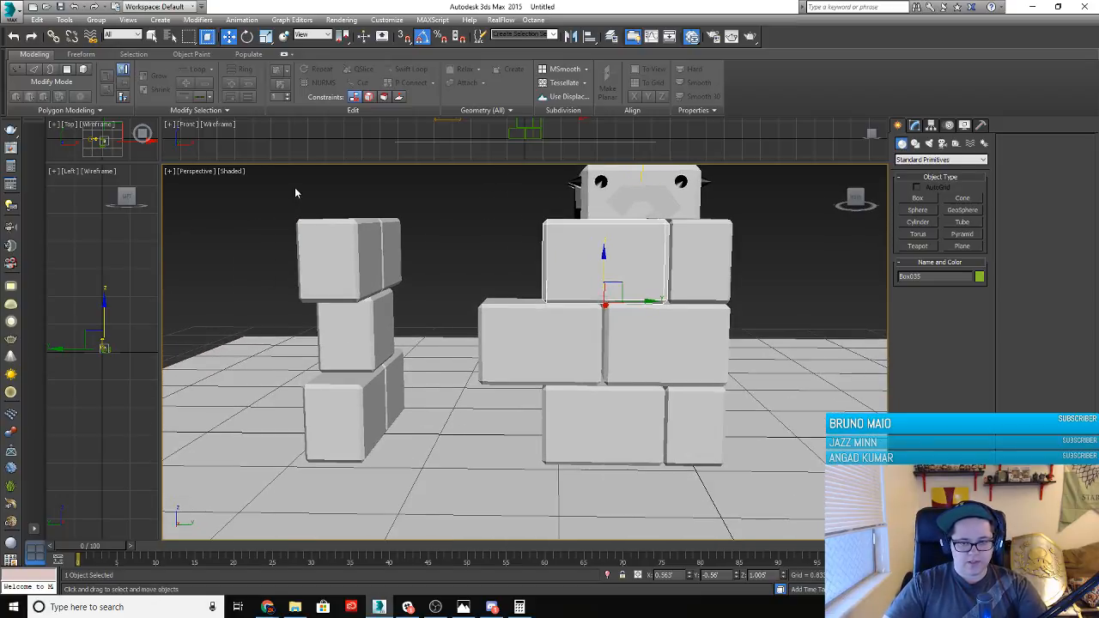
{"action": "left_click_drag", "start_coordinate": [424, 473], "coordinate": [430, 506]}
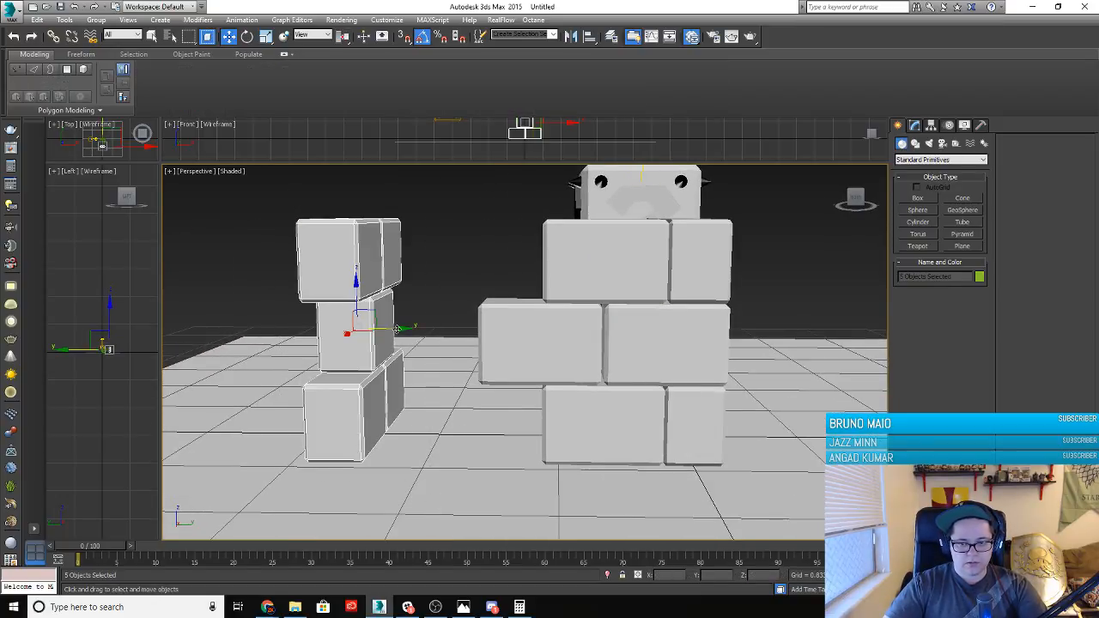
{"action": "left_click_drag", "start_coordinate": [396, 329], "coordinate": [553, 341]}
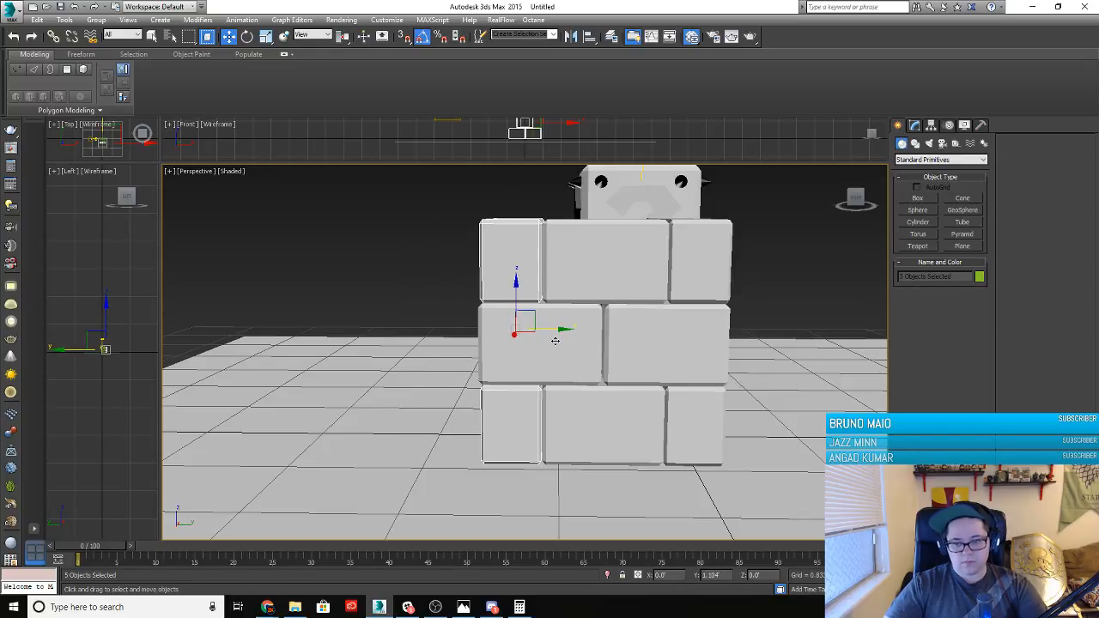
Select the four connecting bricks of the side wall and copy them along X to the open opposite side
{"action": "left_click", "coordinate": [554, 437]}
{"action": "middle_click_drag", "start_coordinate": [690, 382], "coordinate": [511, 415], "text": "alt"}
{"action": "left_click", "coordinate": [515, 374]}
{"action": "left_click", "coordinate": [479, 436], "text": "ctrl"}
{"action": "left_click", "coordinate": [436, 355], "text": "ctrl"}
{"action": "left_click", "coordinate": [455, 294], "text": "ctrl"}
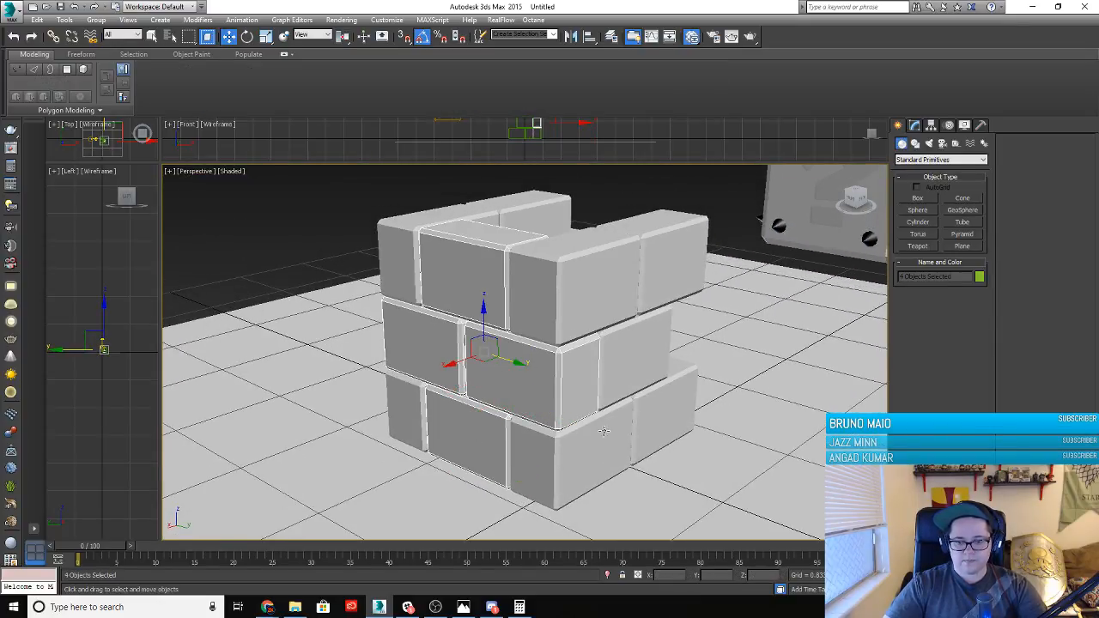
{"action": "middle_click_drag", "start_coordinate": [603, 431], "coordinate": [334, 351], "text": "alt"}
{"action": "mouse_move", "coordinate": [318, 355]}
{"action": "left_mouse_down"}
{"action": "mouse_move", "coordinate": [554, 352]}
{"action": "mouse_move", "coordinate": [525, 354]}
{"action": "mouse_move", "coordinate": [499, 377]}
{"action": "left_mouse_up"}
{"action": "left_click", "coordinate": [546, 351]}
Nudge the four copied bricks about 0.002' along X to line up with the wall ends, then deselect them
{"action": "middle_click_drag", "start_coordinate": [526, 448], "coordinate": [504, 397], "text": "alt"}
{"action": "scroll", "coordinate": [503, 398], "scroll_direction": "up", "scroll_amount": 3}
{"action": "mouse_move", "coordinate": [514, 320]}
{"action": "left_mouse_down"}
{"action": "mouse_move", "coordinate": [531, 320]}
{"action": "mouse_move", "coordinate": [514, 322]}
{"action": "left_mouse_up"}
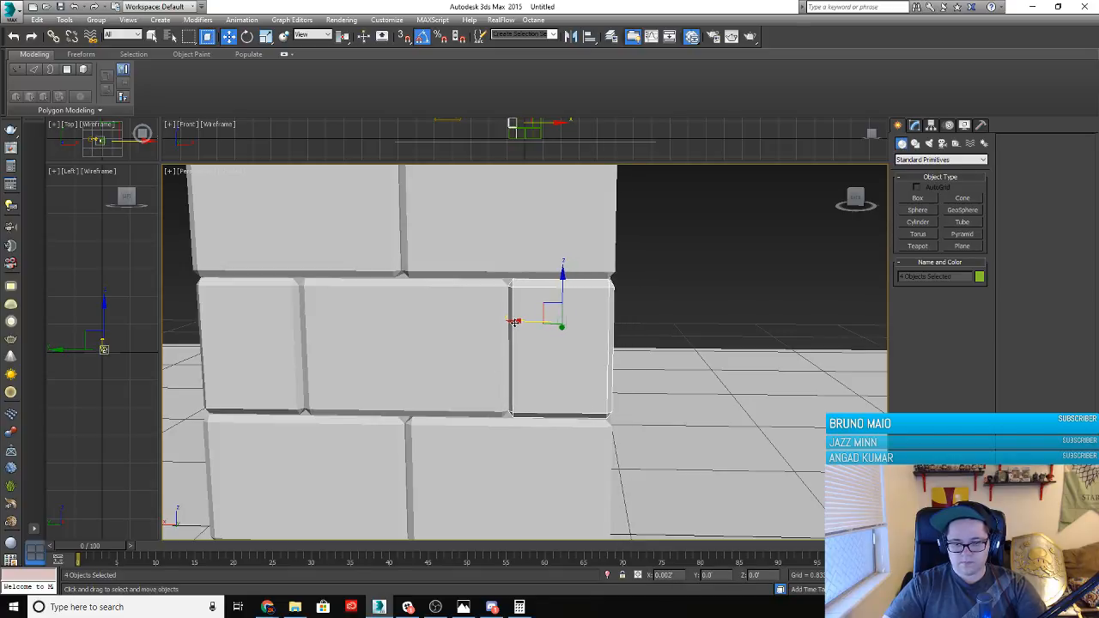
{"action": "left_click", "coordinate": [615, 352]}
{"action": "middle_click_drag", "start_coordinate": [638, 368], "coordinate": [578, 457], "text": "alt"}
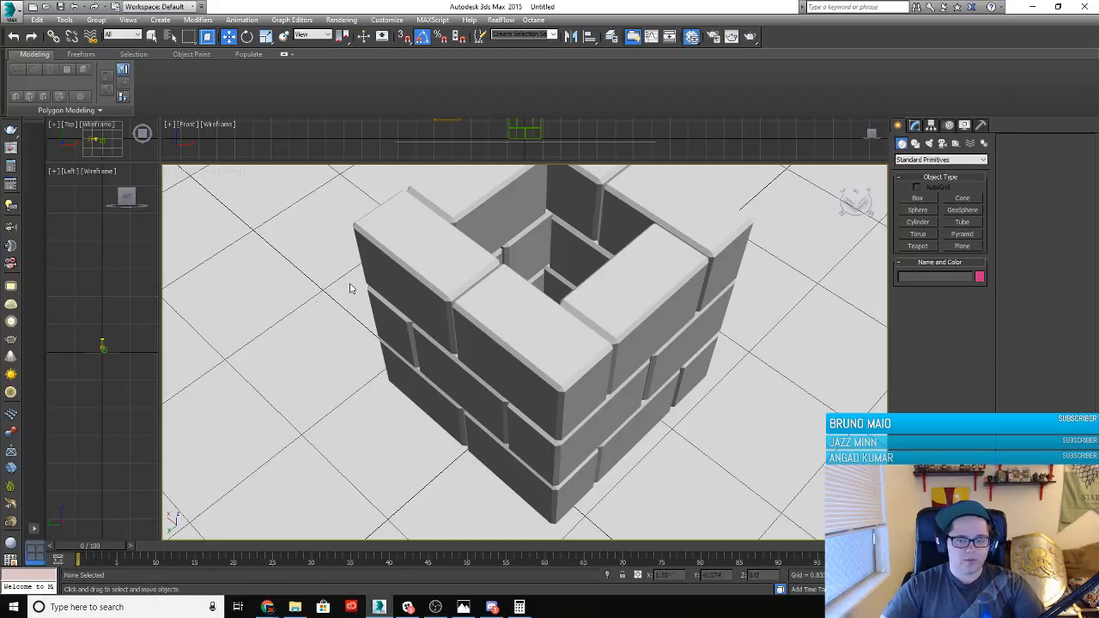
Copy the top-row brick at X -0.372' into the open centre, at about X 0.001', Y -0.376'
{"action": "middle_click_drag", "start_coordinate": [428, 327], "coordinate": [431, 475], "text": "alt"}
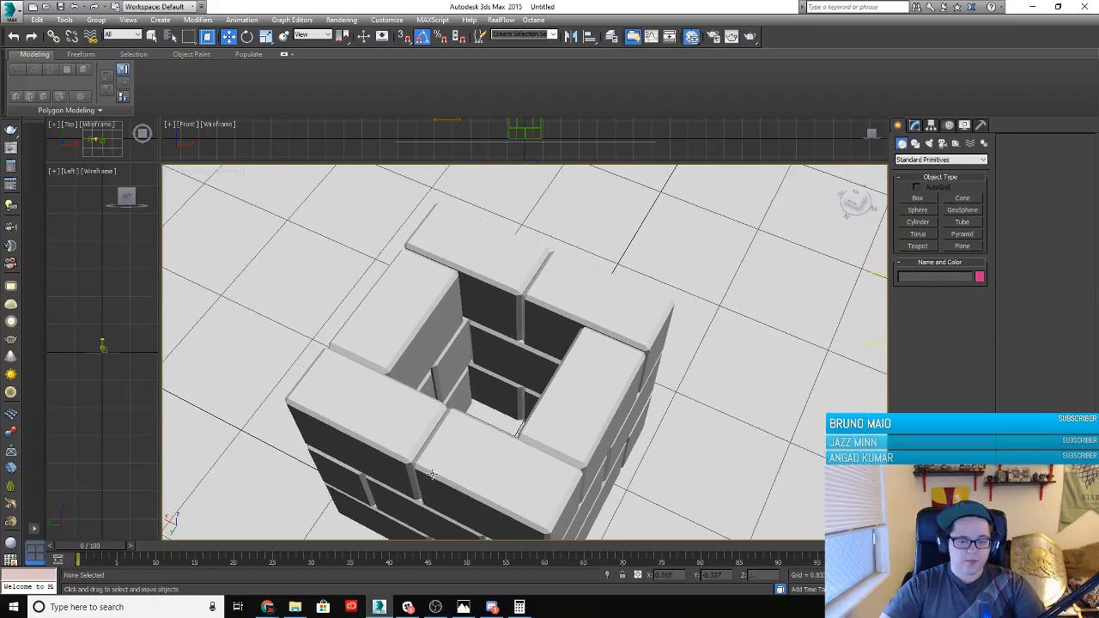
{"action": "left_click", "coordinate": [489, 491]}
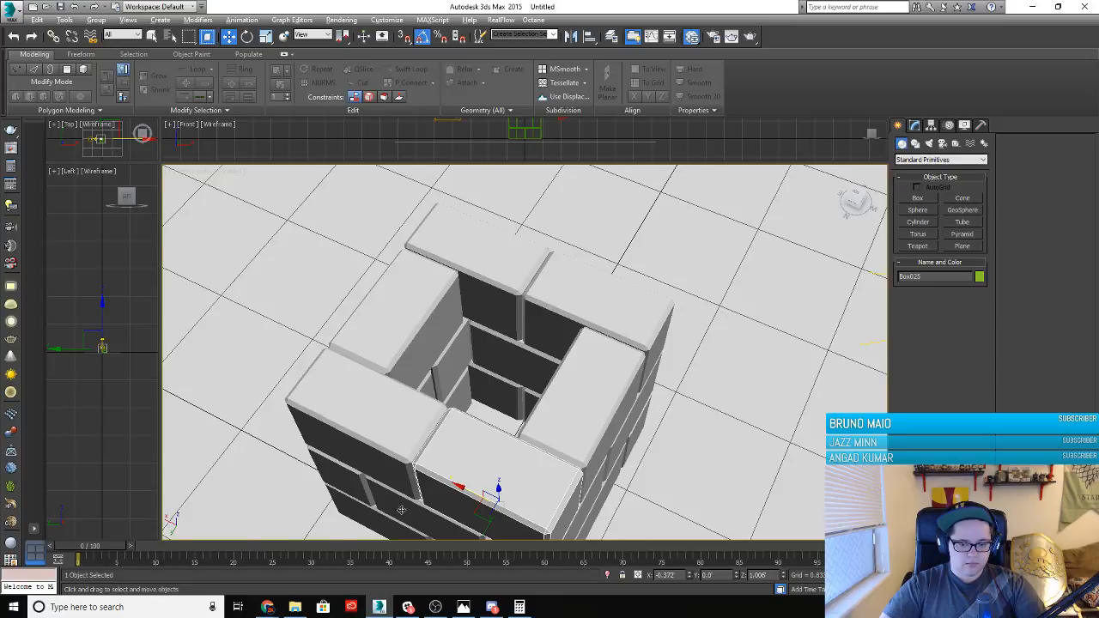
{"action": "middle_click_drag", "start_coordinate": [401, 510], "coordinate": [478, 471], "text": "alt"}
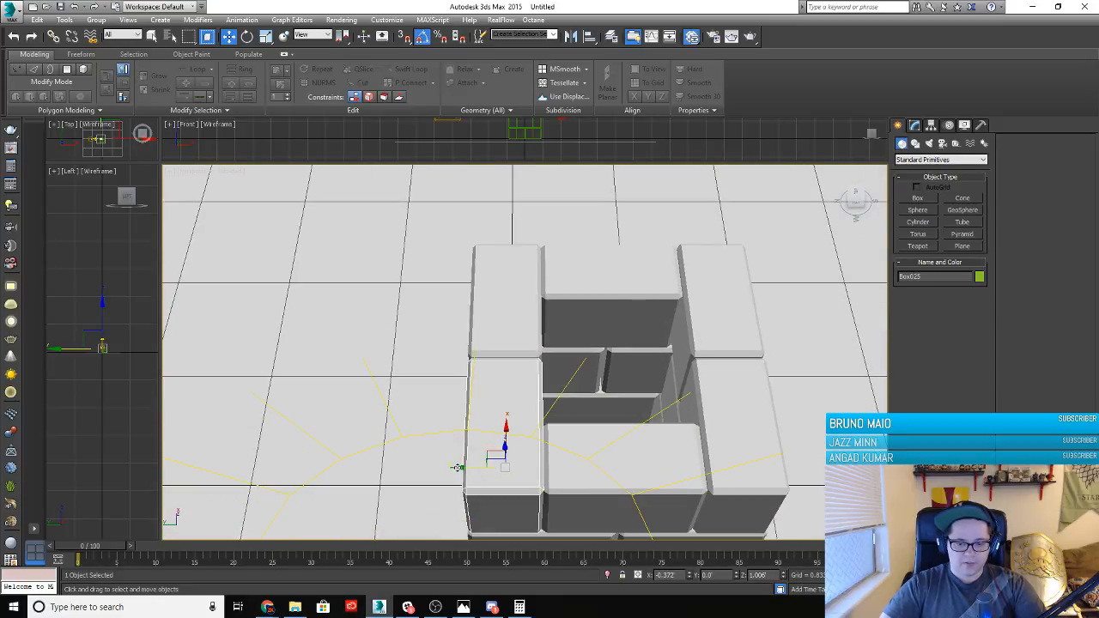
{"action": "mouse_move", "coordinate": [457, 467]}
{"action": "left_mouse_down", "text": "shift"}
{"action": "mouse_move", "coordinate": [553, 454]}
{"action": "mouse_move", "coordinate": [525, 453]}
{"action": "mouse_move", "coordinate": [571, 369]}
{"action": "left_mouse_up", "text": "shift"}
{"action": "left_click", "coordinate": [559, 351]}
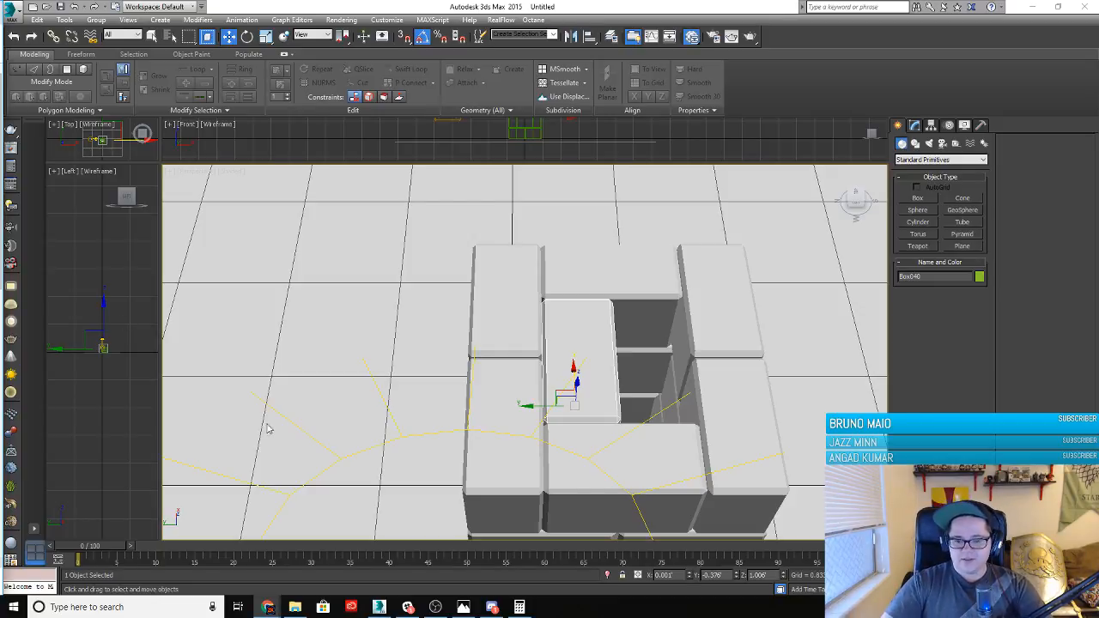
{"action": "middle_click_drag", "start_coordinate": [266, 429], "coordinate": [555, 397], "text": "alt"}
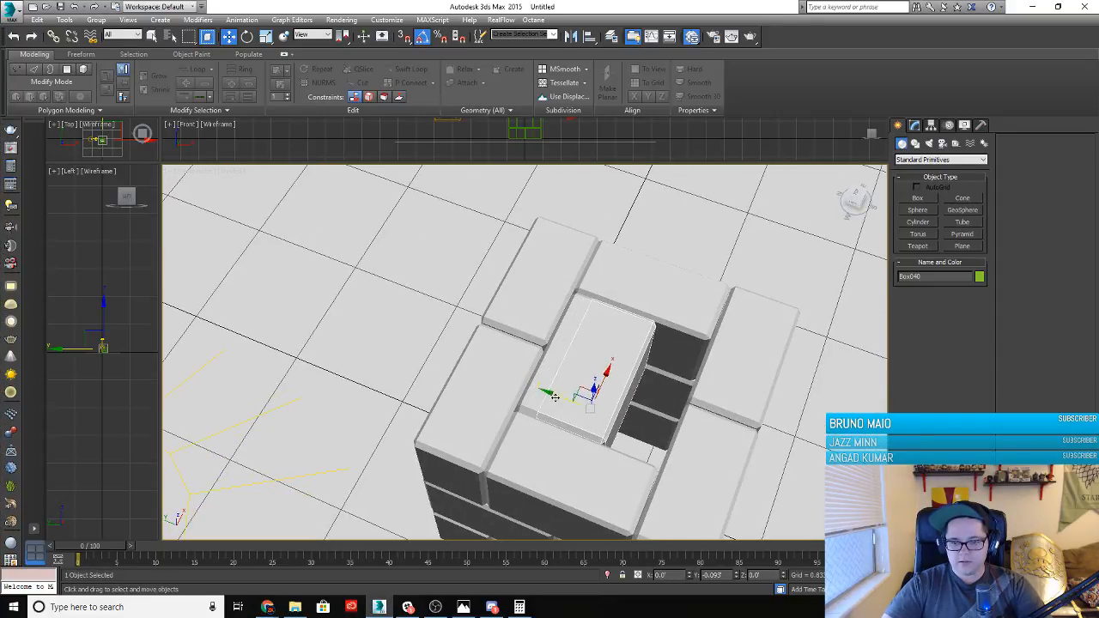
Copy the centre top brick along Y to about Y -0.376' to fill the remaining gap in the block's top
{"action": "left_click_drag", "start_coordinate": [555, 397], "coordinate": [595, 419], "text": "shift"}
{"action": "left_click", "coordinate": [550, 354]}
{"action": "left_click", "coordinate": [560, 398]}
Copy the two centre top bricks down along Z to the block's underside and delete the copies
{"action": "left_click", "coordinate": [628, 422]}
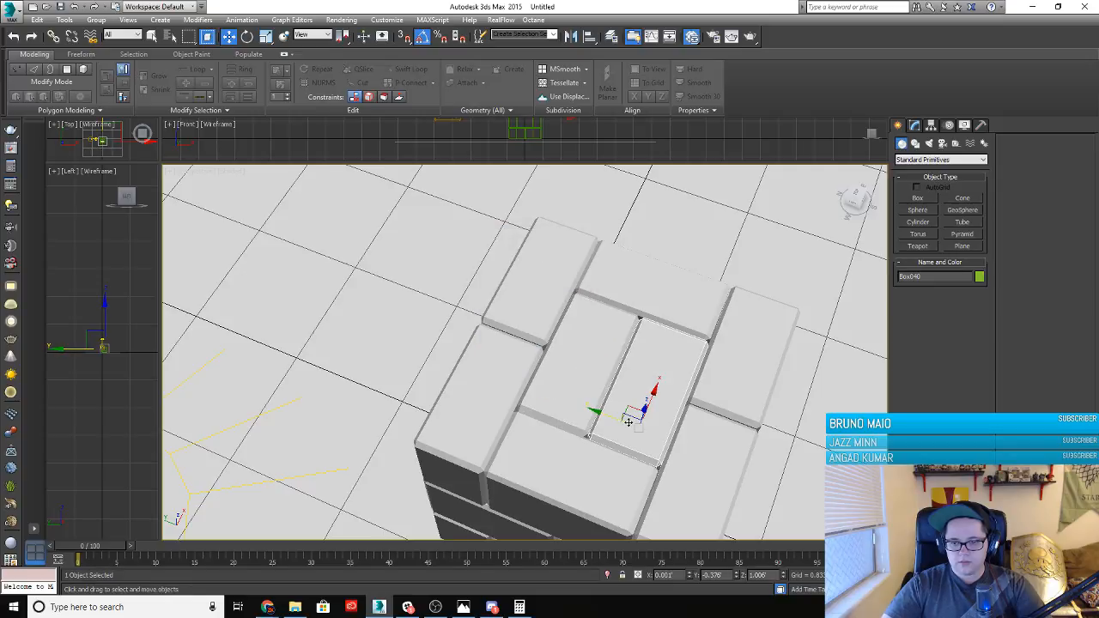
{"action": "left_click", "coordinate": [565, 442], "text": "ctrl"}
{"action": "middle_click_drag", "start_coordinate": [565, 442], "coordinate": [532, 313], "text": "alt"}
{"action": "left_click_drag", "start_coordinate": [543, 243], "coordinate": [545, 411], "text": "shift"}
{"action": "left_click", "coordinate": [550, 354]}
{"action": "mouse_move", "coordinate": [482, 471]}
{"action": "middle_mouse_down", "text": "alt"}
{"action": "mouse_move", "coordinate": [495, 402]}
{"action": "mouse_move", "coordinate": [500, 433]}
{"action": "middle_mouse_up", "text": "alt"}
{"action": "left_click_drag", "start_coordinate": [543, 432], "coordinate": [540, 394]}
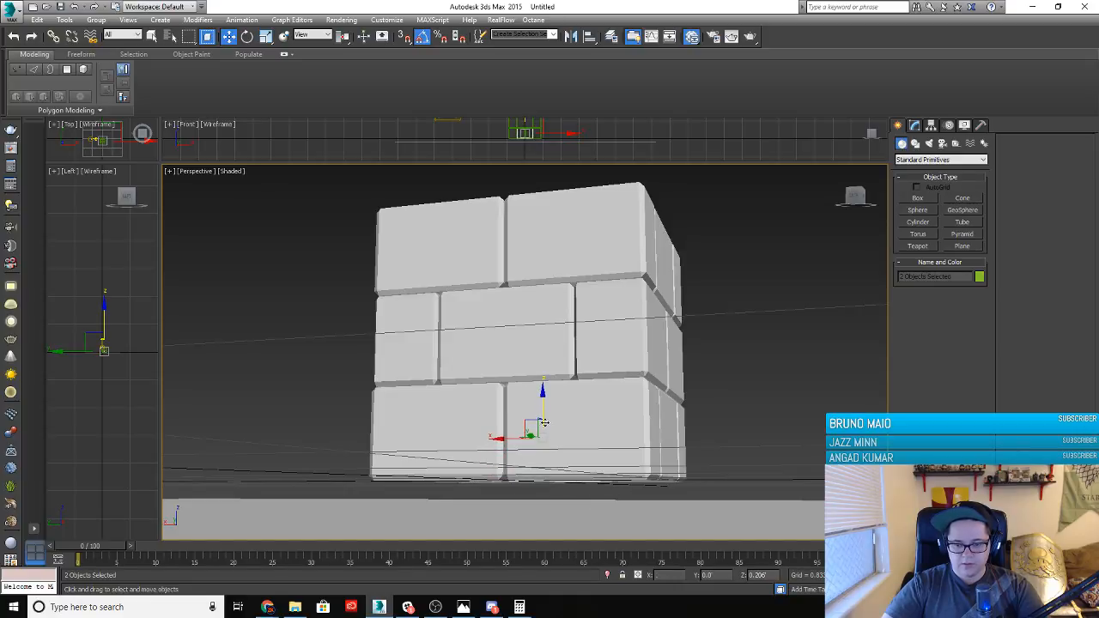
{"action": "middle_click_drag", "start_coordinate": [544, 428], "coordinate": [536, 400]}
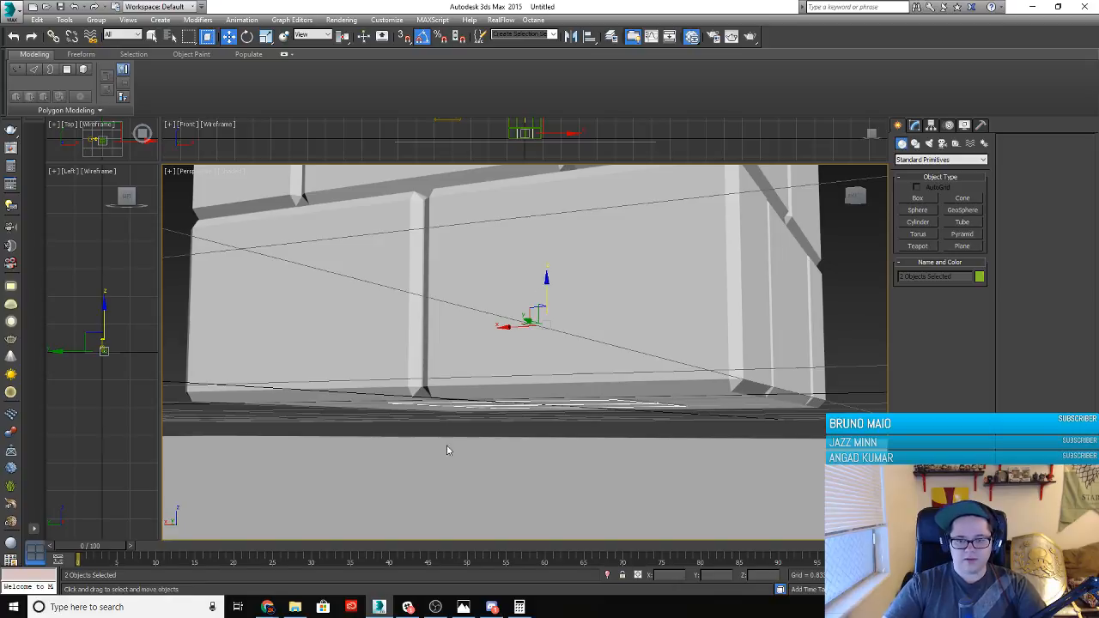
{"action": "key", "text": "Delete"}
Select all the bricks of the block and group them under the name Bricks
{"action": "middle_click_drag", "start_coordinate": [423, 418], "coordinate": [515, 425], "text": "alt"}
{"action": "scroll", "coordinate": [508, 415], "scroll_direction": "down", "scroll_amount": 5}
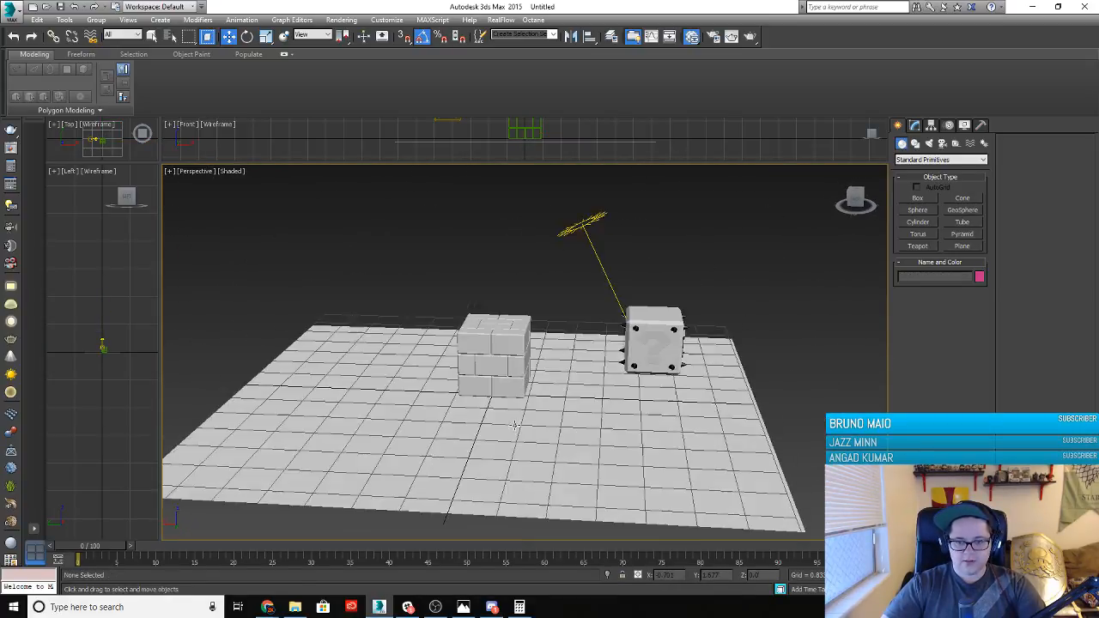
{"action": "left_click_drag", "start_coordinate": [420, 264], "coordinate": [559, 436]}
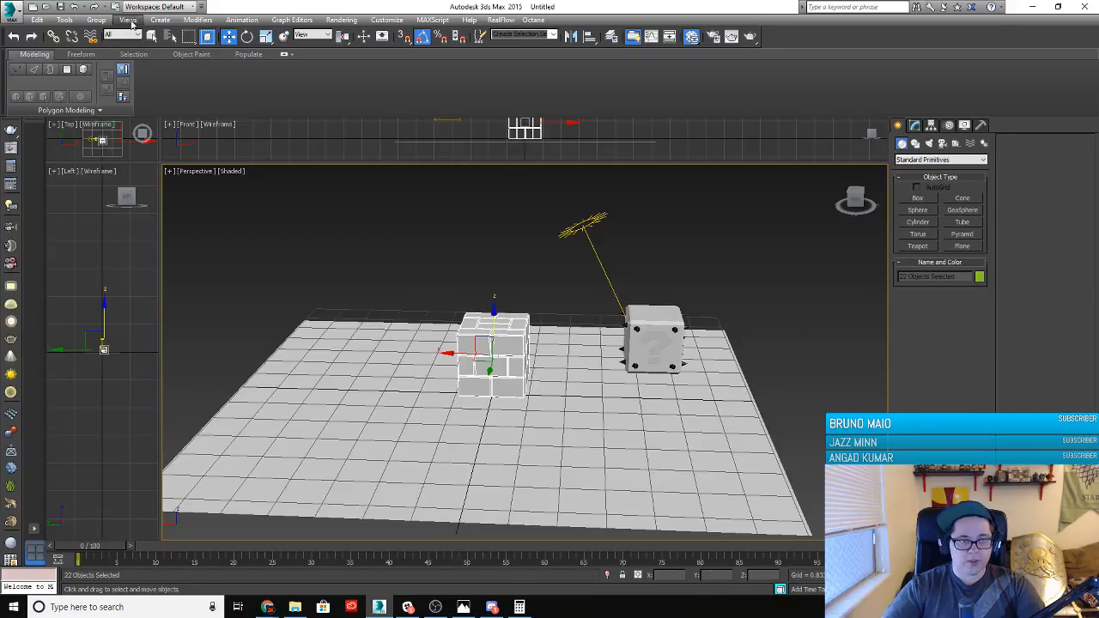
{"action": "left_click", "coordinate": [95, 20]}
{"action": "left_click", "coordinate": [107, 33]}
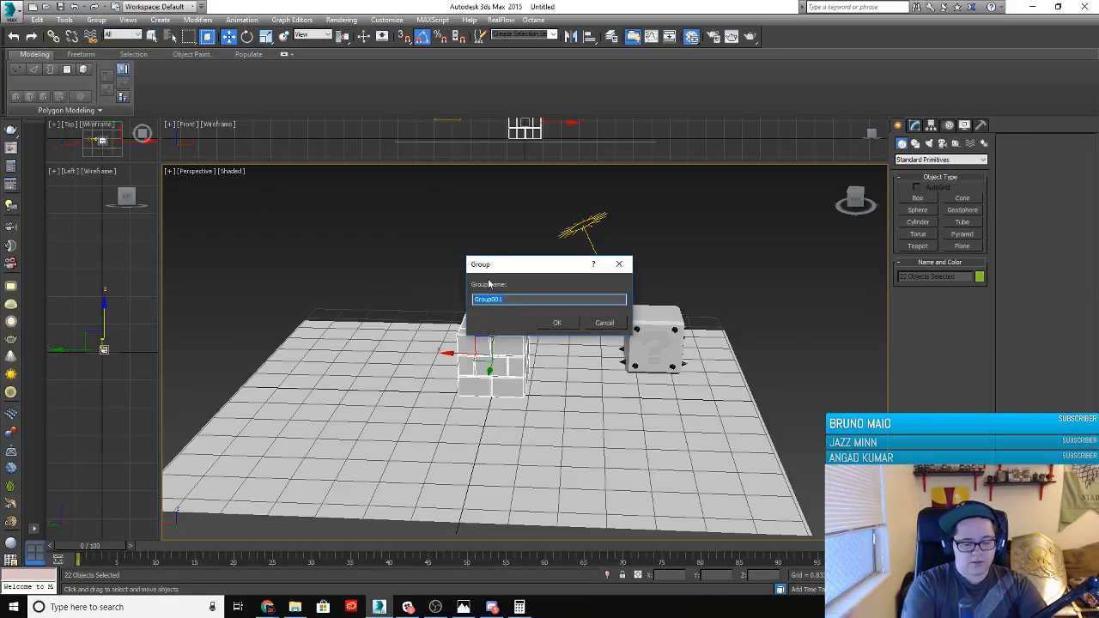
{"action": "type", "text": "Brick"}
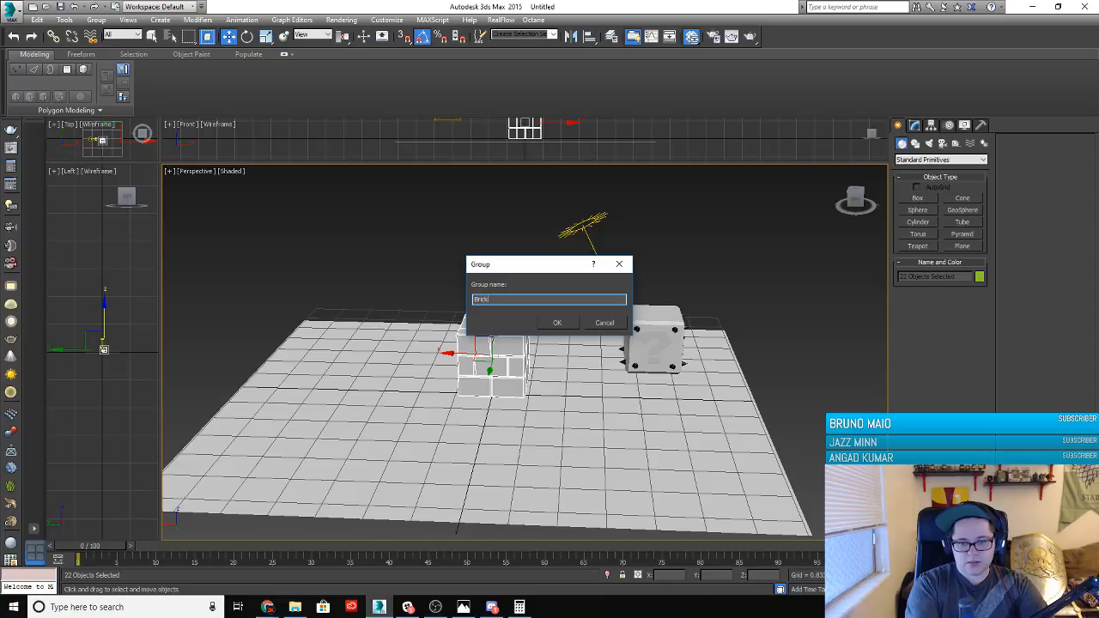
{"action": "type", "text": "s"}
{"action": "key", "text": "Return"}
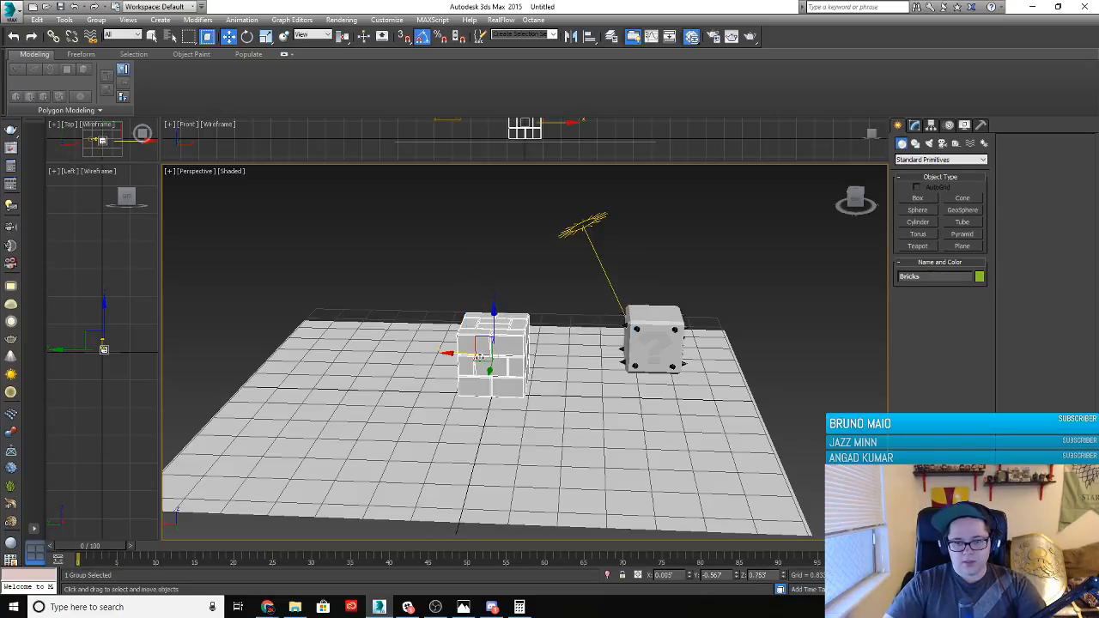
Align the Bricks group to the spiked question-mark block and raise it along Z
{"action": "key", "text": "alt+a"}
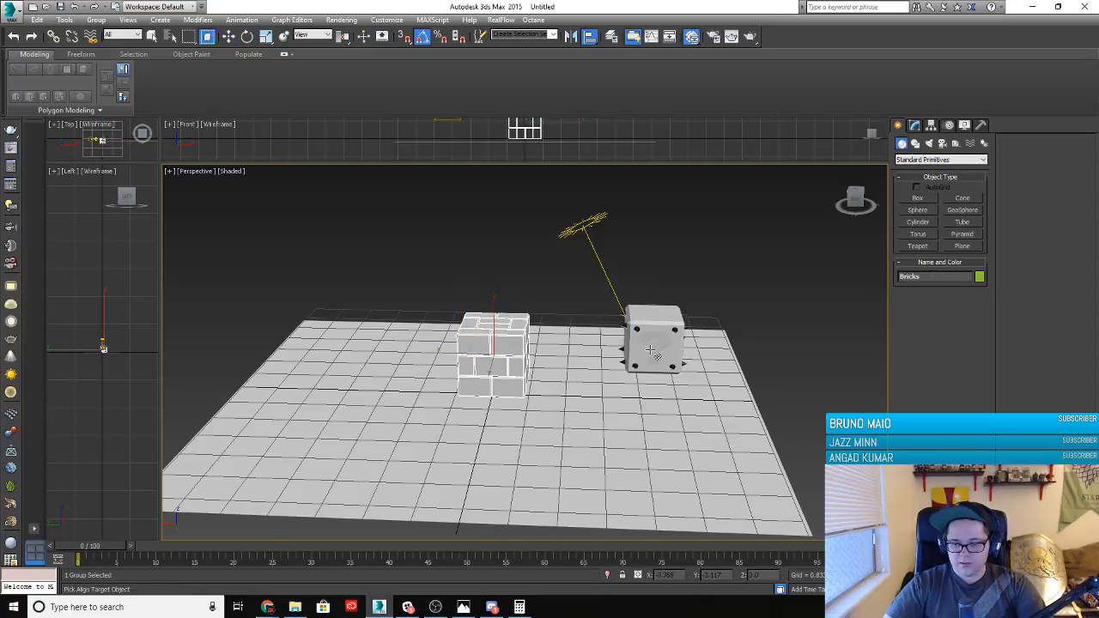
{"action": "left_click", "coordinate": [650, 350]}
{"action": "left_click", "coordinate": [552, 398]}
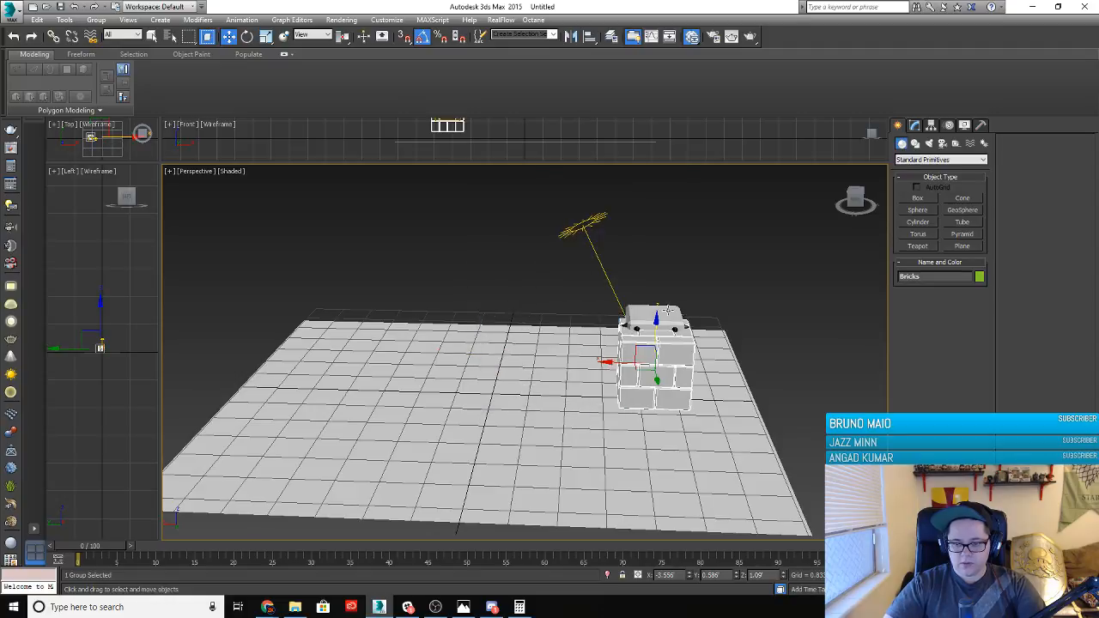
{"action": "left_click_drag", "start_coordinate": [658, 324], "coordinate": [659, 305]}
Align the Bricks group to the question-mark block's main box by pivot point in X, Y and Z, and move it over the box
{"action": "middle_click_drag", "start_coordinate": [639, 378], "coordinate": [614, 357], "text": "alt"}
{"action": "middle_click_drag", "start_coordinate": [614, 357], "coordinate": [488, 416]}
{"action": "key", "text": "r"}
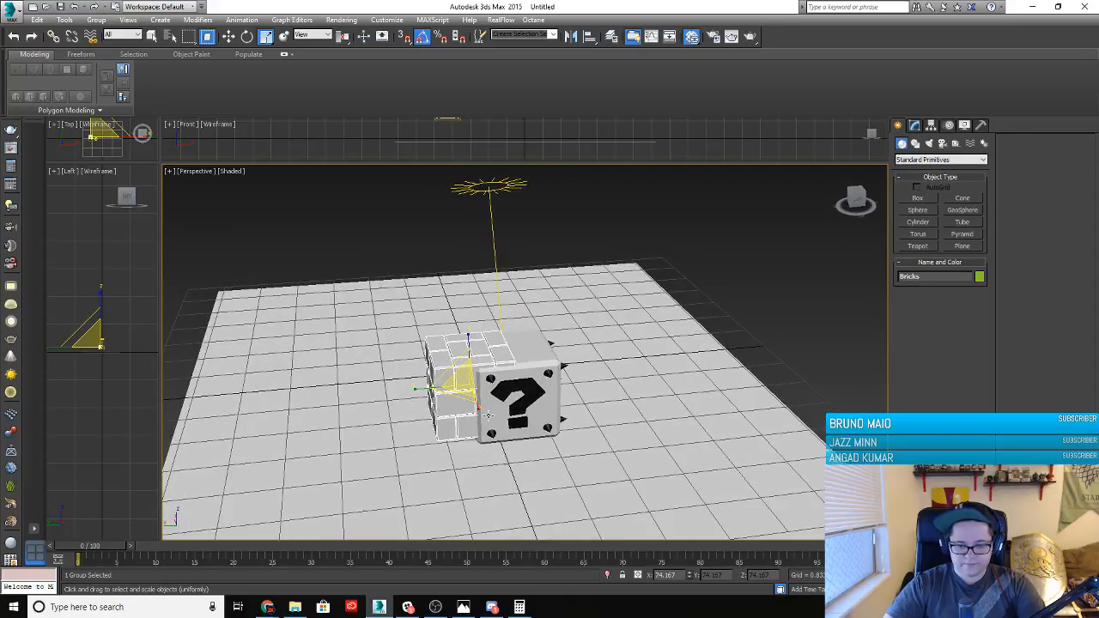
{"action": "key", "text": "alt+a"}
{"action": "left_click", "coordinate": [502, 415]}
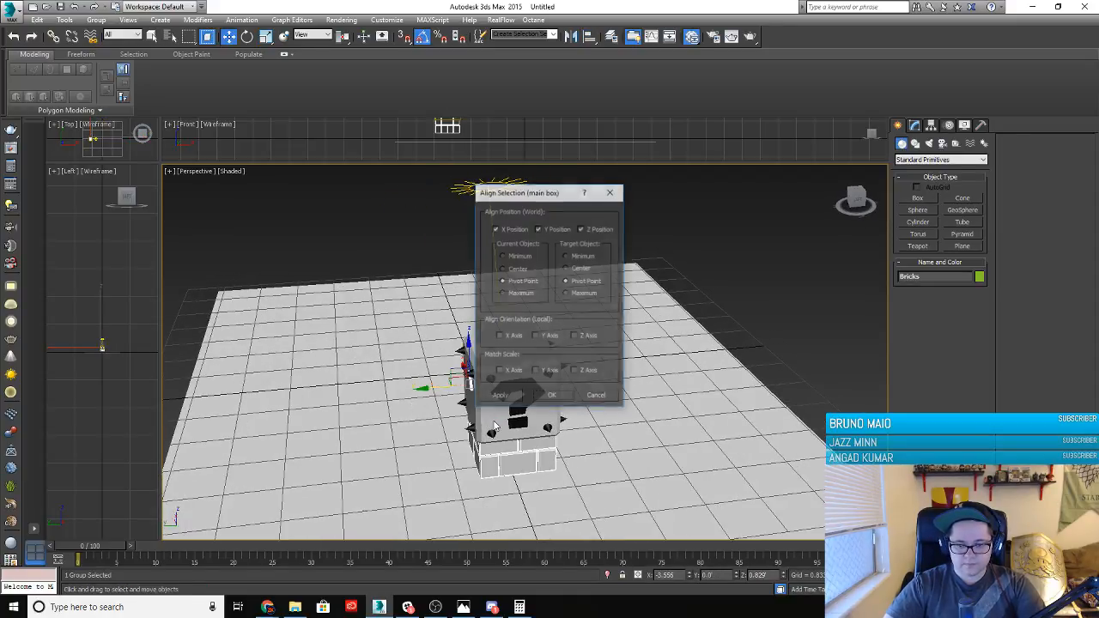
{"action": "left_click", "coordinate": [542, 397]}
{"action": "mouse_move", "coordinate": [510, 381]}
{"action": "left_mouse_down"}
{"action": "mouse_move", "coordinate": [508, 350]}
{"action": "mouse_move", "coordinate": [499, 376]}
{"action": "left_mouse_up"}
Scale the Bricks group uniformly to about 78.473 percent to match the question-mark block's size
{"action": "key", "text": "e"}
{"action": "key", "text": "r"}
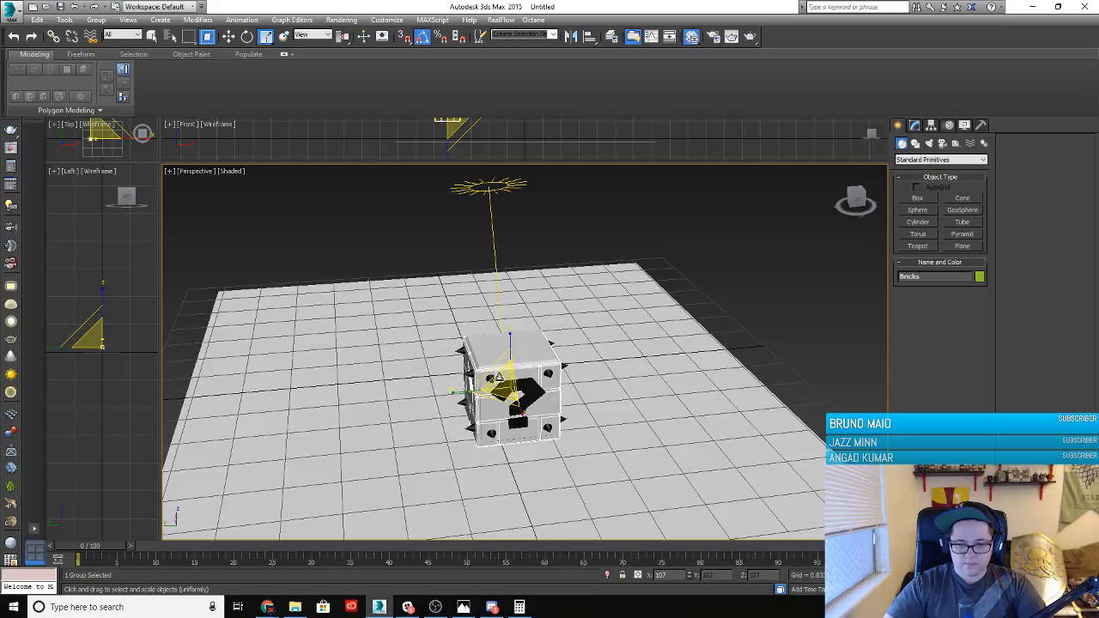
{"action": "middle_click_drag", "start_coordinate": [499, 379], "coordinate": [564, 448], "text": "alt"}
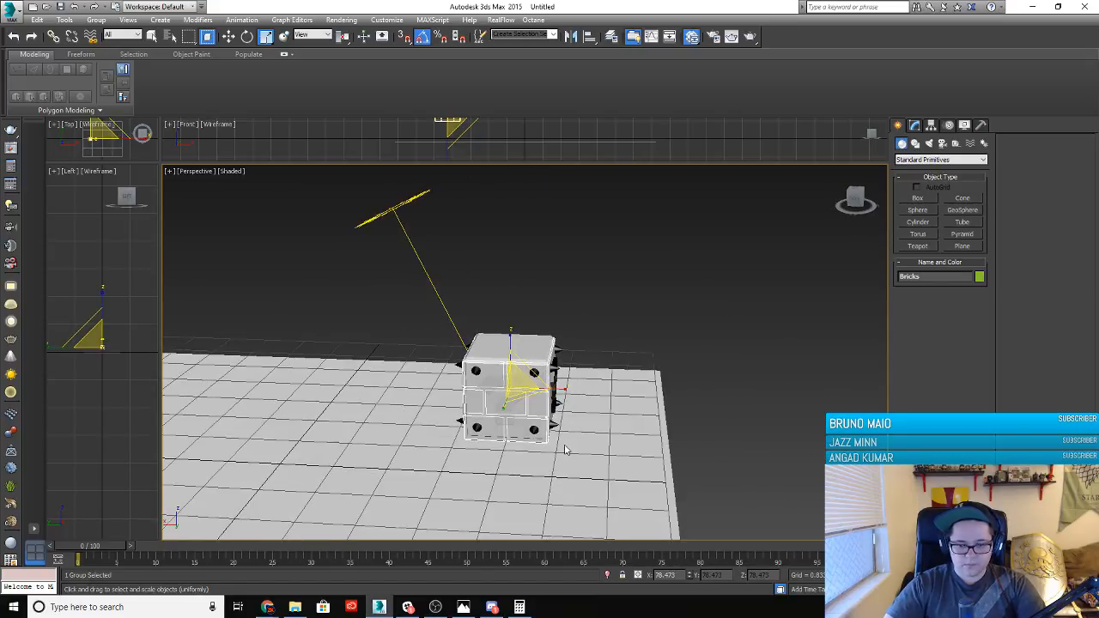
Move the Bricks group along X clear of the question-mark block and deselect it
{"action": "key", "text": "w"}
{"action": "left_click_drag", "start_coordinate": [470, 383], "coordinate": [290, 381]}
{"action": "left_click", "coordinate": [378, 464]}
{"action": "mouse_move", "coordinate": [385, 466]}
{"action": "middle_mouse_down", "text": "alt"}
{"action": "mouse_move", "coordinate": [420, 437]}
{"action": "mouse_move", "coordinate": [414, 423]}
{"action": "mouse_move", "coordinate": [390, 445]}
{"action": "middle_mouse_up", "text": "alt"}
{"action": "scroll", "coordinate": [414, 423], "scroll_direction": "up", "scroll_amount": 3}
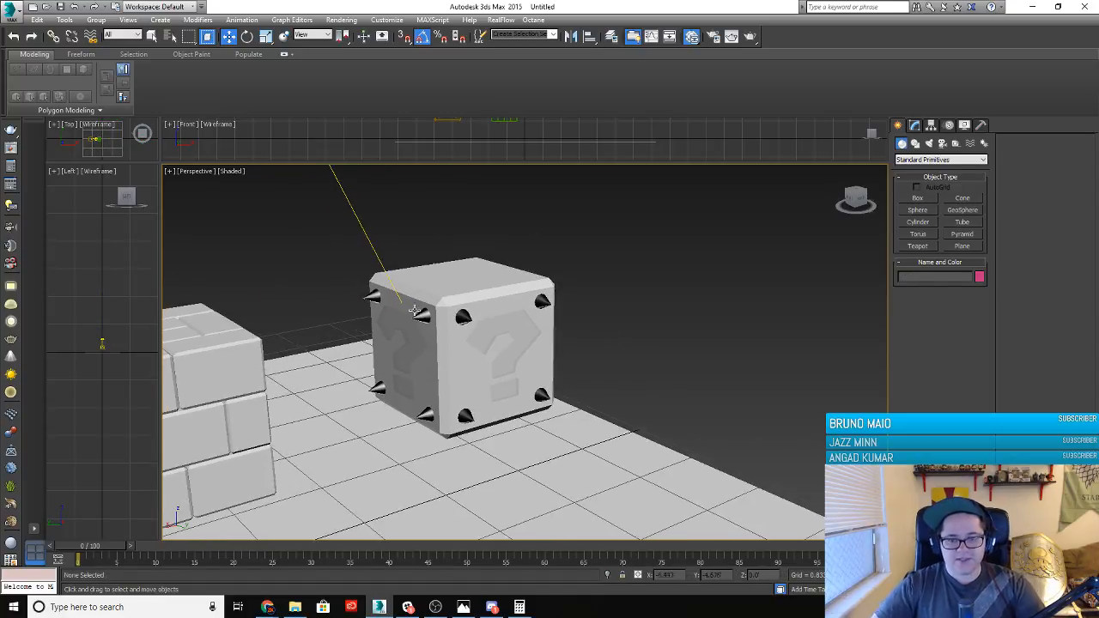
{"action": "scroll", "coordinate": [461, 306], "scroll_direction": "up", "scroll_amount": 3}
{"action": "middle_click_drag", "start_coordinate": [462, 311], "coordinate": [497, 311]}
{"action": "scroll", "coordinate": [504, 301], "scroll_direction": "up", "scroll_amount": 3}
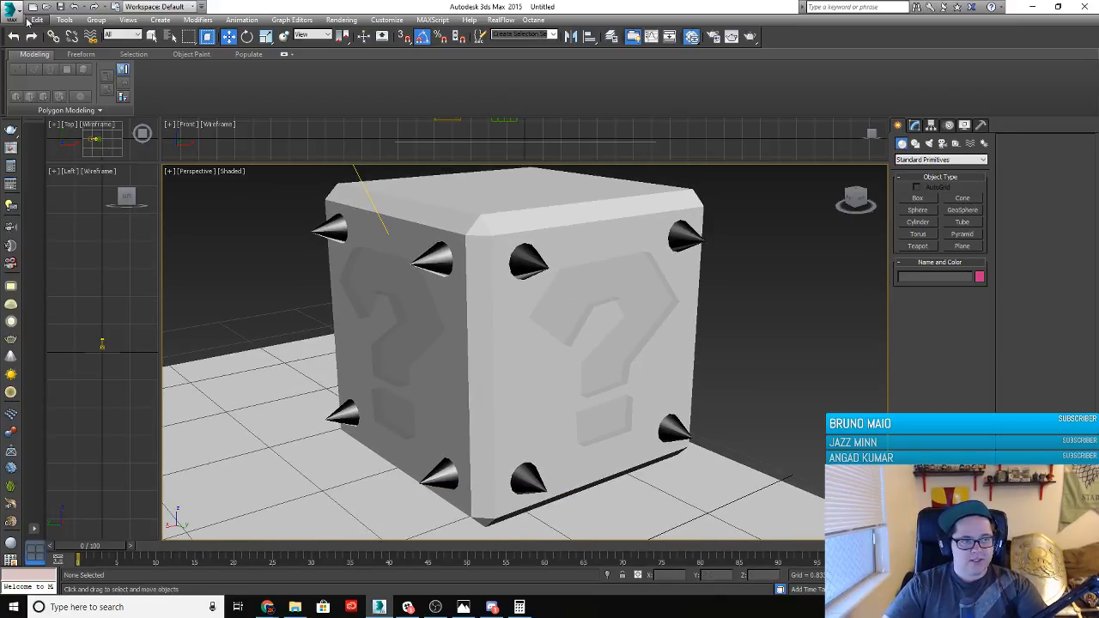
Save the scene as Mario Bricks in the Youtube > Super Mario Dark Souls > VFX folder on WD External HD (K:)
{"action": "left_click", "coordinate": [60, 6]}
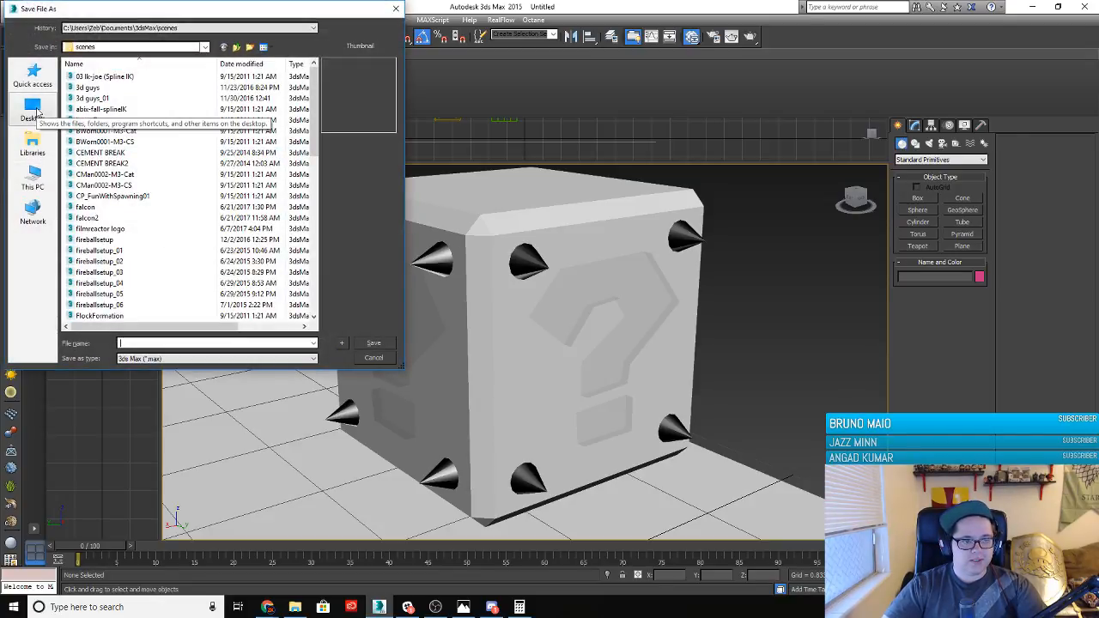
{"action": "left_click", "coordinate": [32, 178]}
{"action": "scroll", "coordinate": [219, 241], "scroll_direction": "down", "scroll_amount": 5}
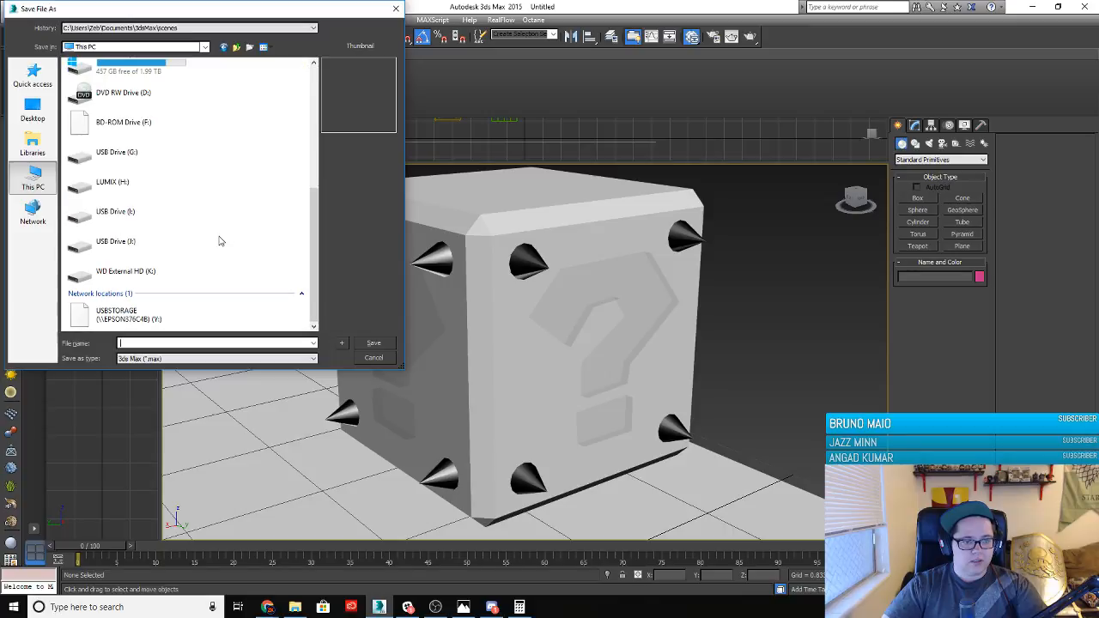
{"action": "double_click", "coordinate": [157, 268]}
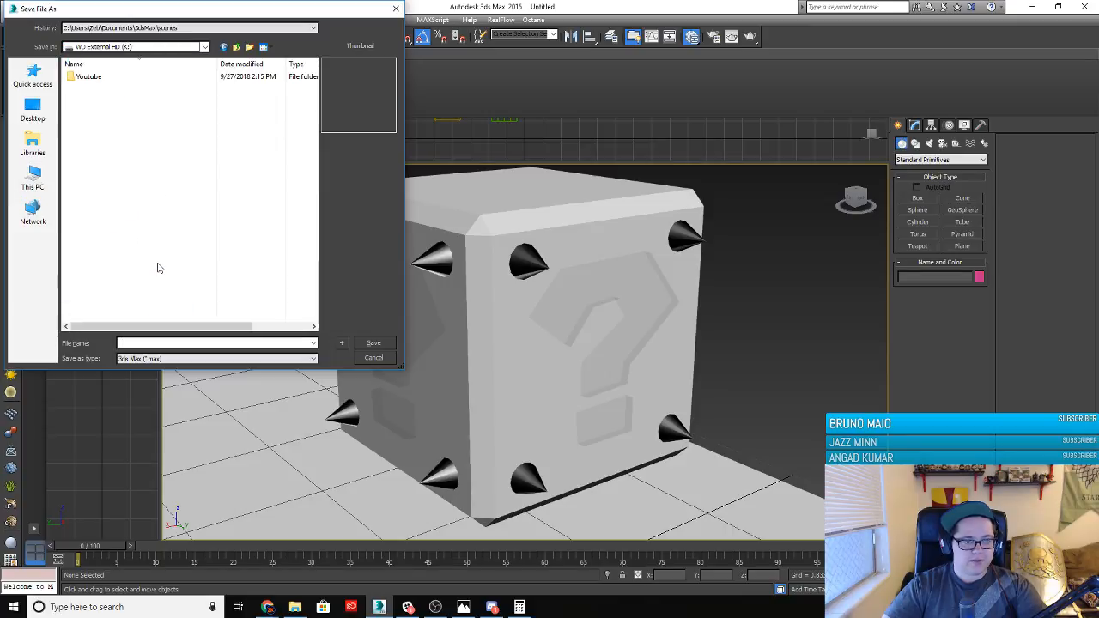
{"action": "double_click", "coordinate": [104, 80]}
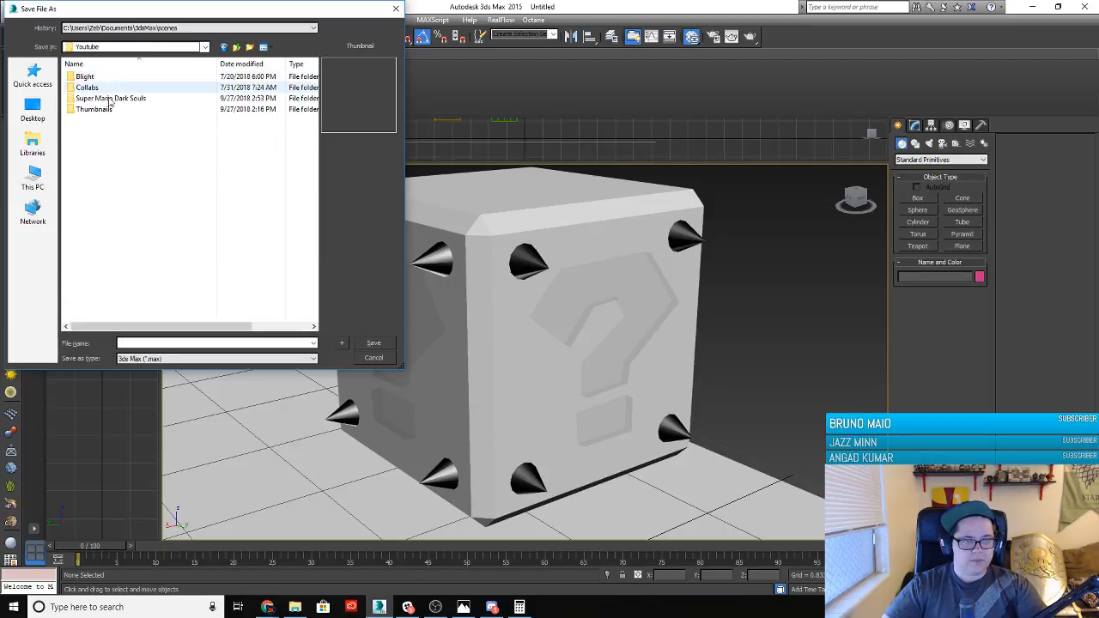
{"action": "left_click", "coordinate": [121, 100]}
{"action": "double_click", "coordinate": [121, 101]}
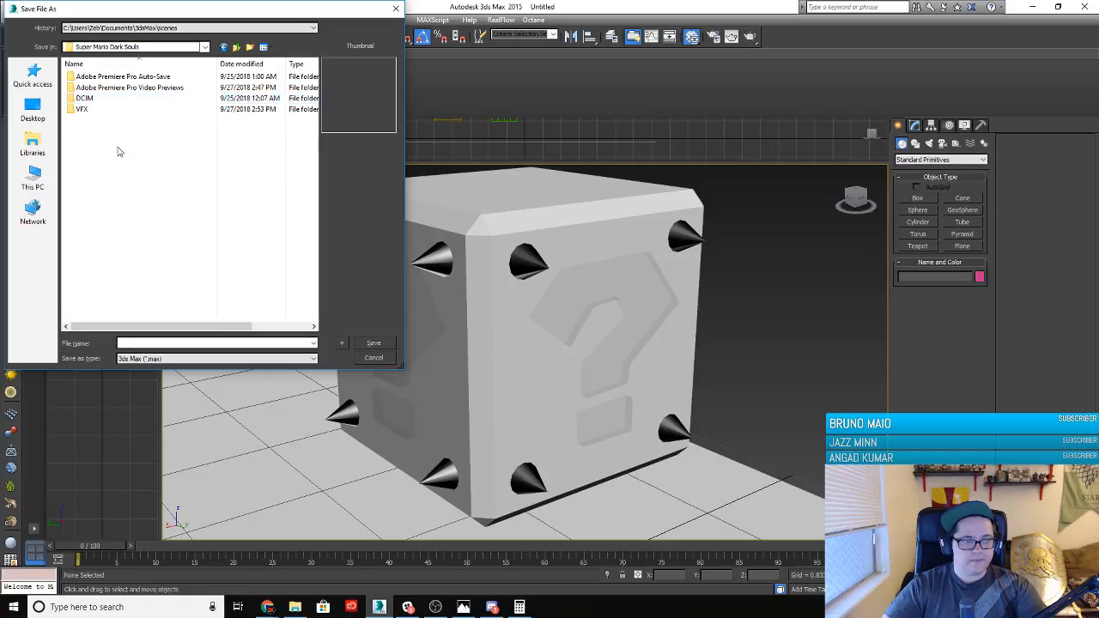
{"action": "double_click", "coordinate": [94, 109]}
{"action": "left_click", "coordinate": [163, 343]}
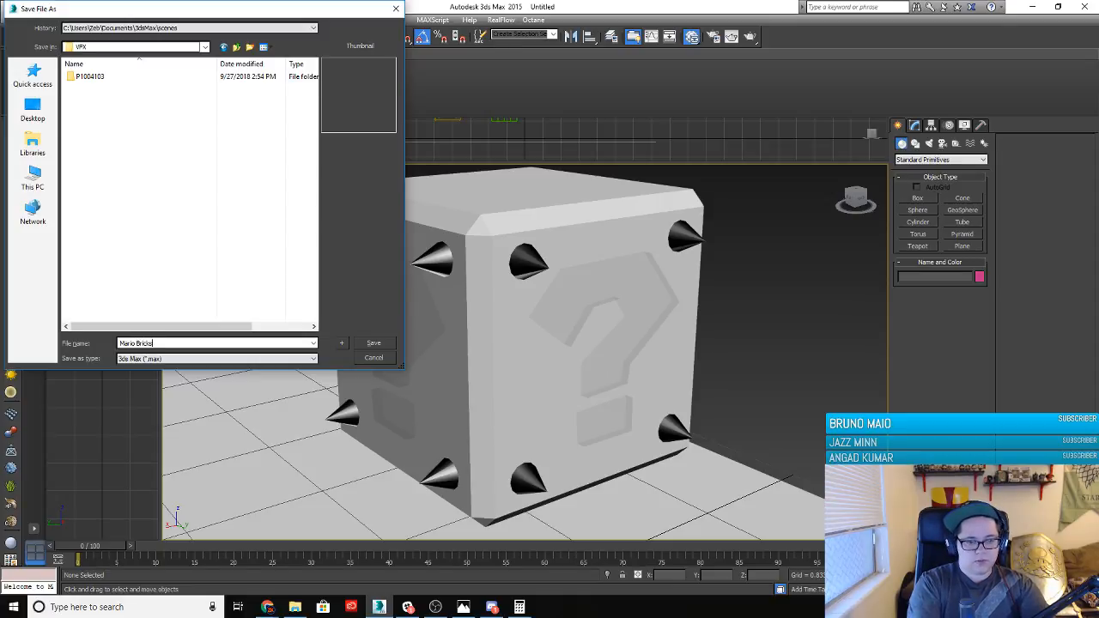
{"action": "key", "text": "ctrl+a"}
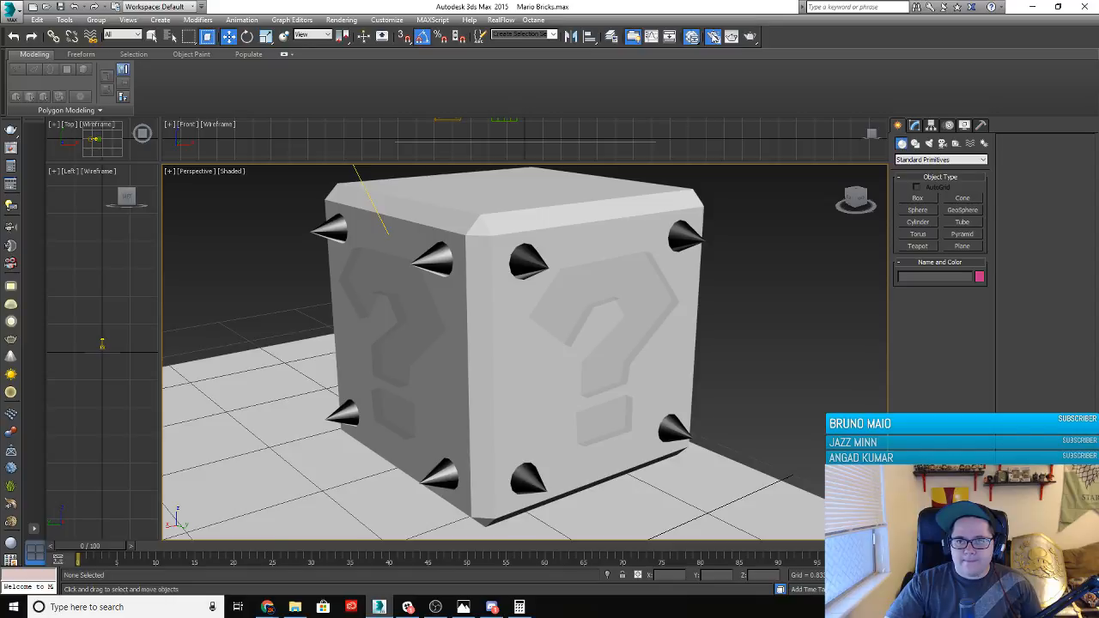
Open the OctaneRender viewport from the render setup and preview the question-mark block from a lower angle
{"action": "left_click", "coordinate": [713, 36]}
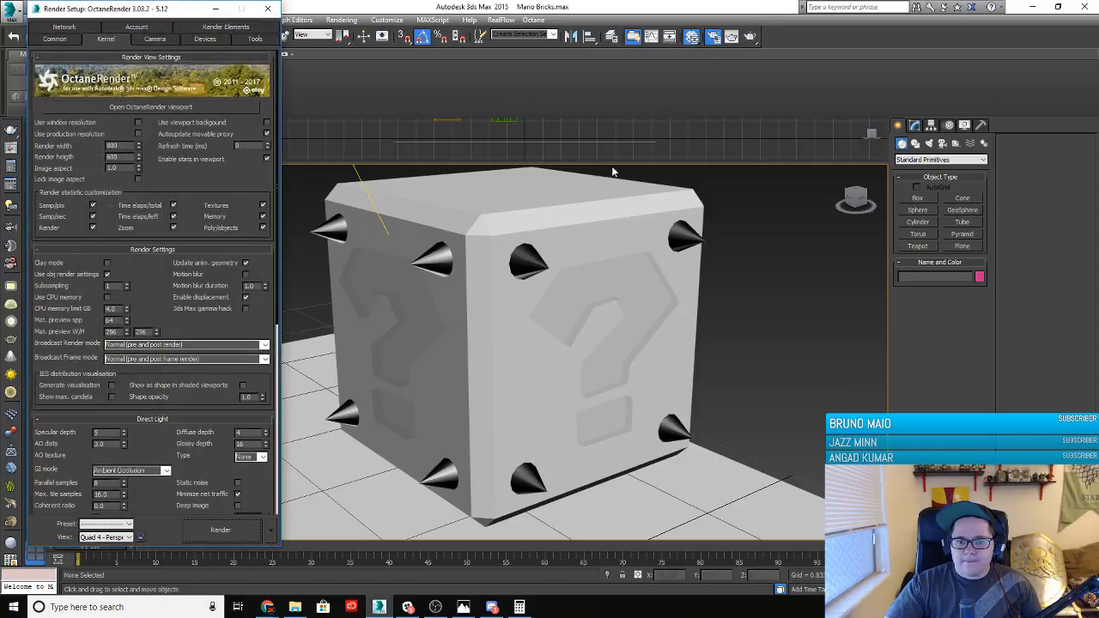
{"action": "left_click", "coordinate": [175, 108]}
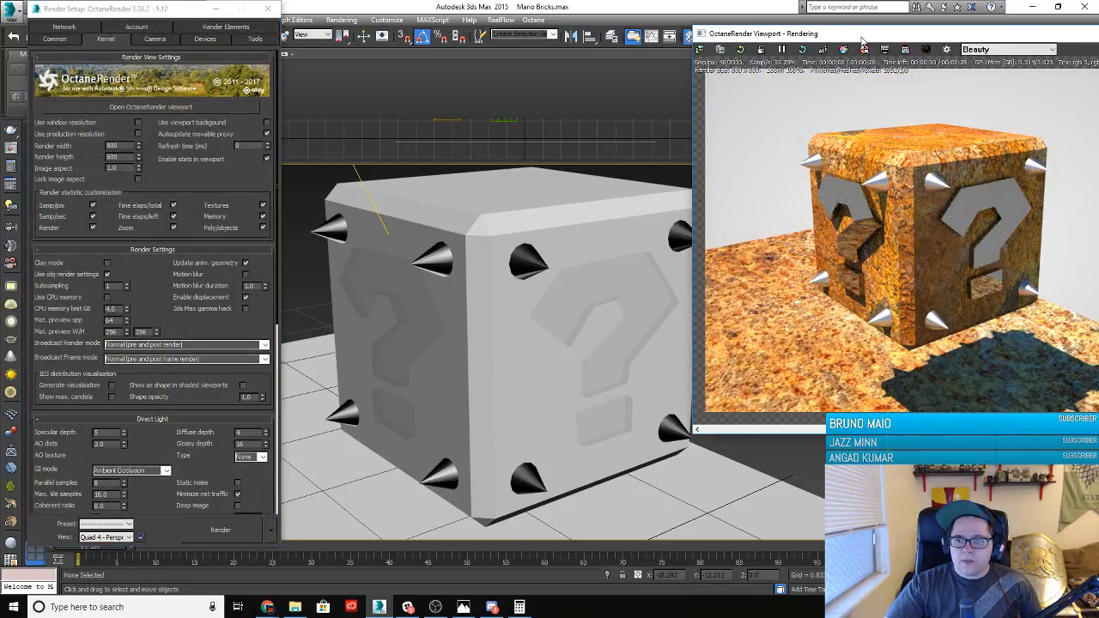
{"action": "left_click_drag", "start_coordinate": [863, 40], "coordinate": [567, 89]}
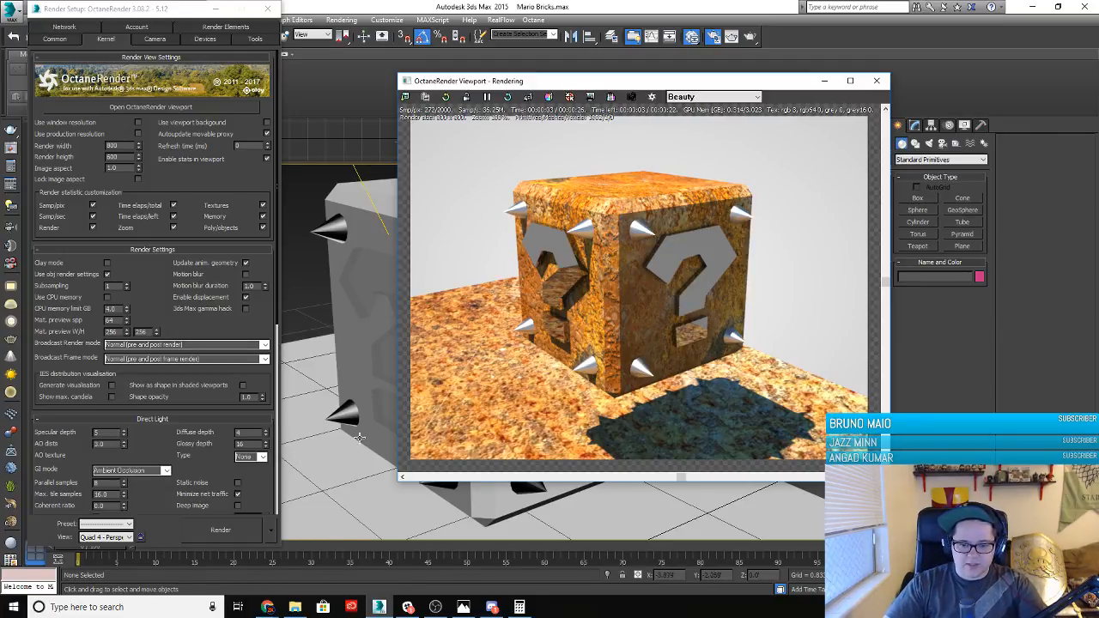
{"action": "mouse_move", "coordinate": [361, 453]}
{"action": "middle_mouse_down", "text": "alt"}
{"action": "mouse_move", "coordinate": [351, 428]}
{"action": "mouse_move", "coordinate": [354, 445]}
{"action": "middle_mouse_up", "text": "alt"}
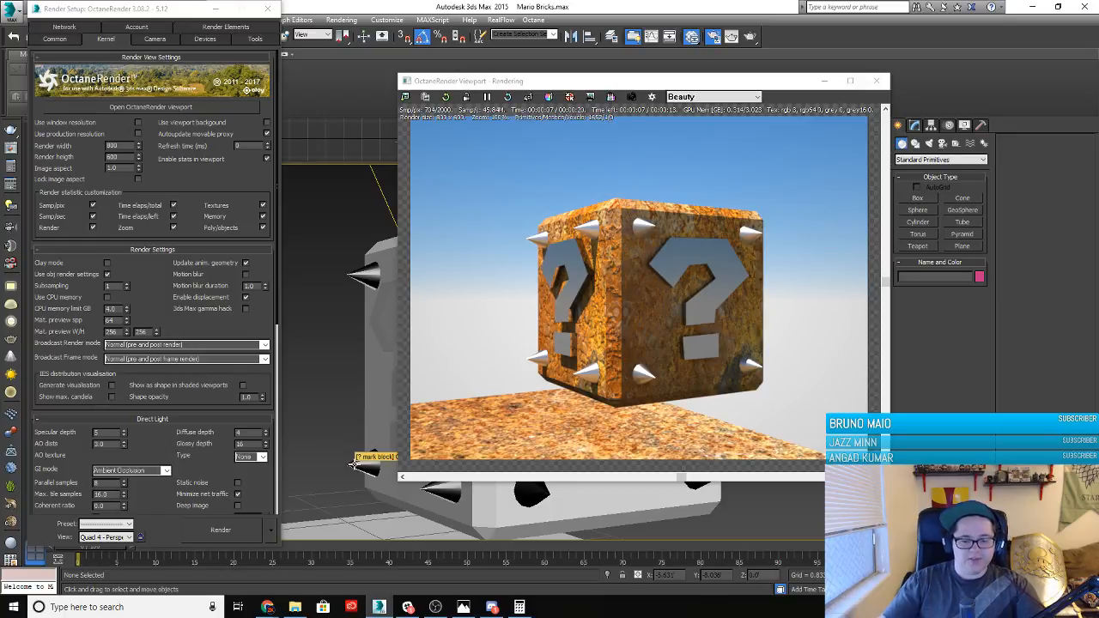
Review the annotated reference photo P1004103000.jpg, and close the OctaneRender viewport and render setup
{"action": "left_click", "coordinate": [463, 607]}
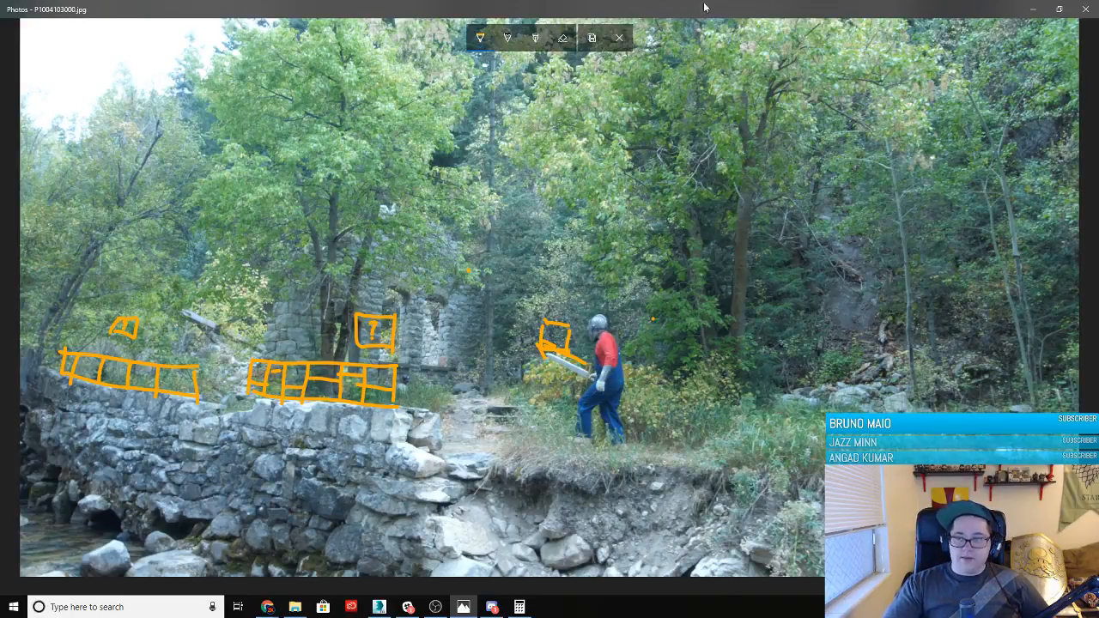
{"action": "left_click", "coordinate": [1033, 9]}
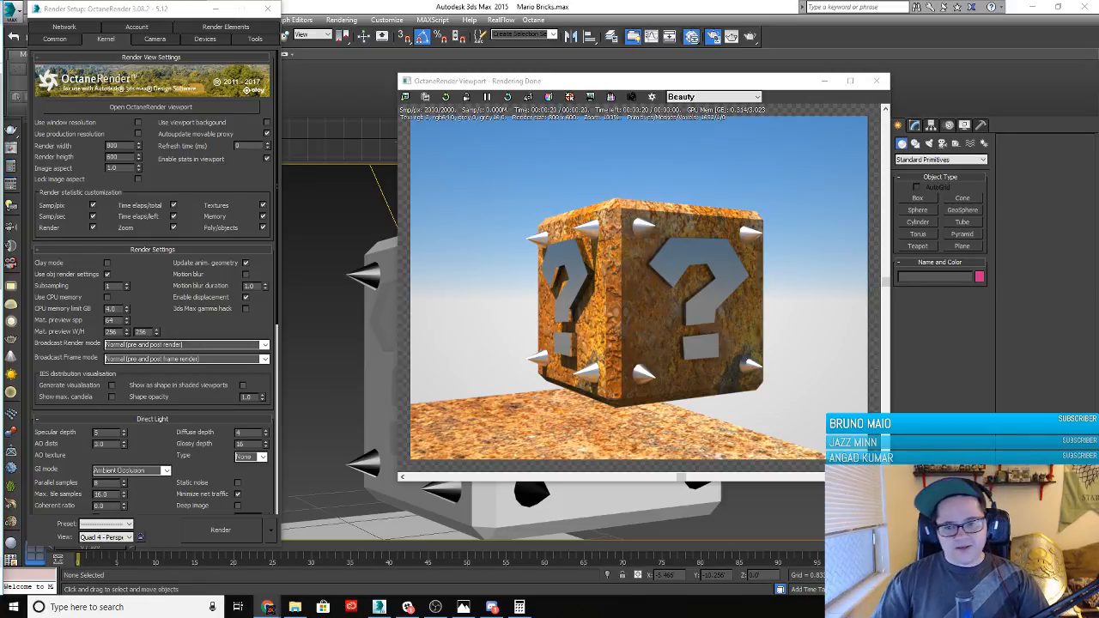
{"action": "left_click", "coordinate": [884, 83]}
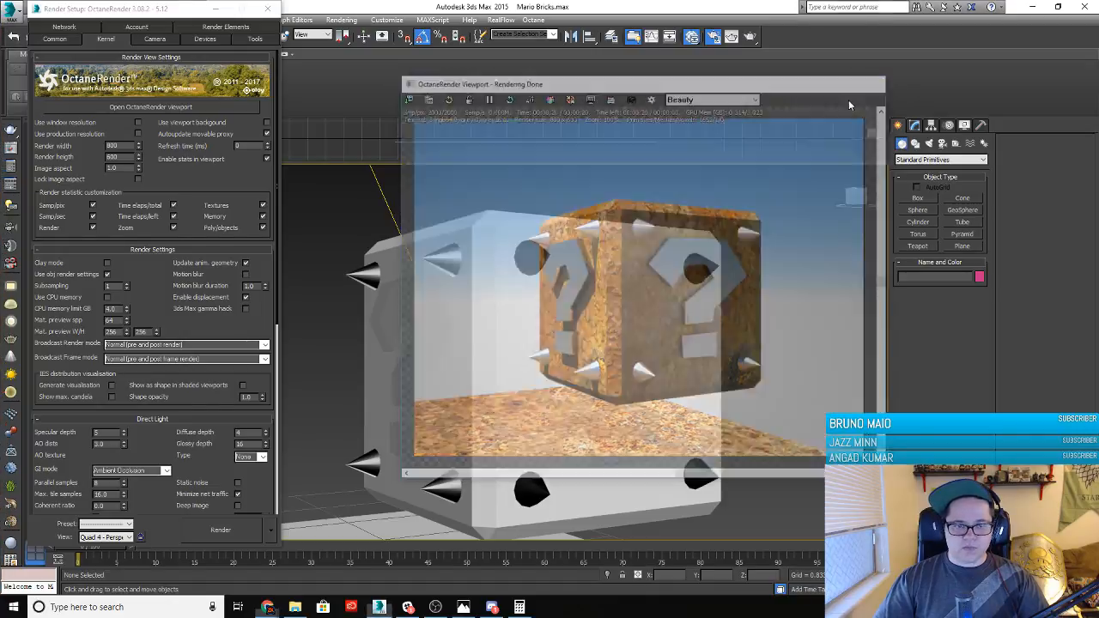
{"action": "left_click", "coordinate": [267, 9]}
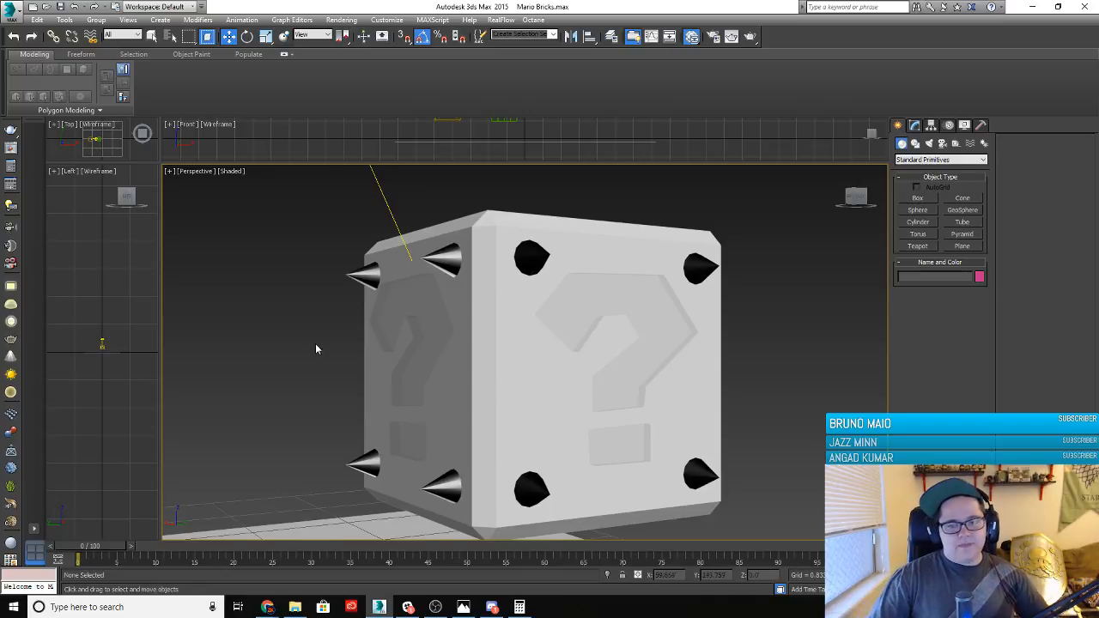
Switch to the Chrome browser and search Google Images for "brick texture"
{"action": "scroll", "coordinate": [315, 345], "scroll_direction": "down", "scroll_amount": 5}
{"action": "middle_click_drag", "start_coordinate": [315, 344], "coordinate": [486, 365]}
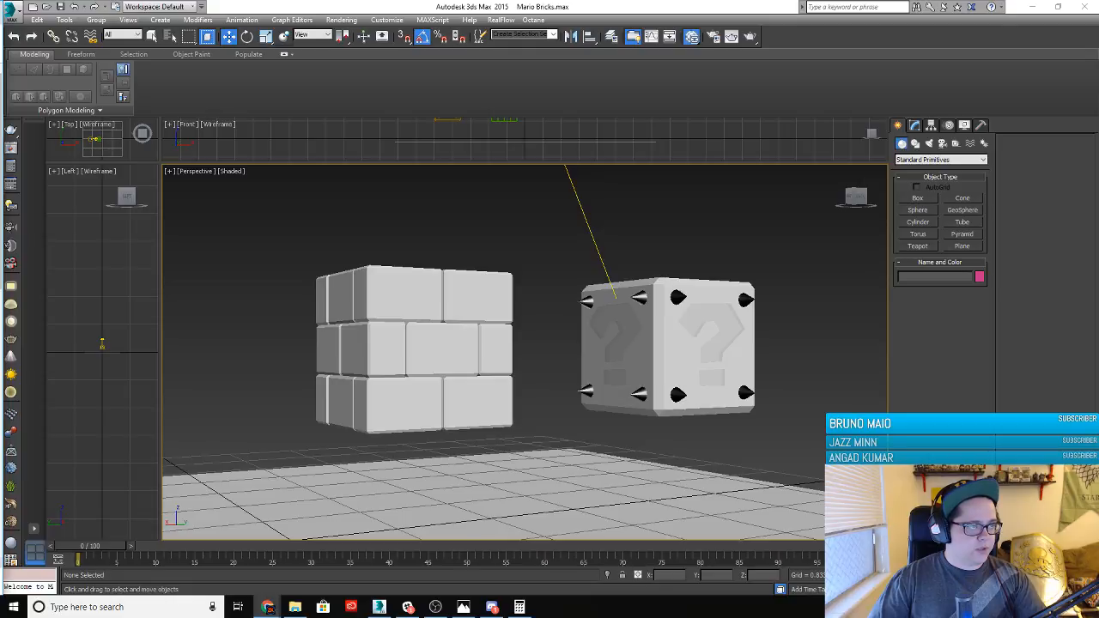
{"action": "left_click_drag", "start_coordinate": [0, 88], "coordinate": [645, 64]}
{"action": "left_click_drag", "start_coordinate": [407, 140], "coordinate": [144, 124]}
{"action": "type", "text": "b"}
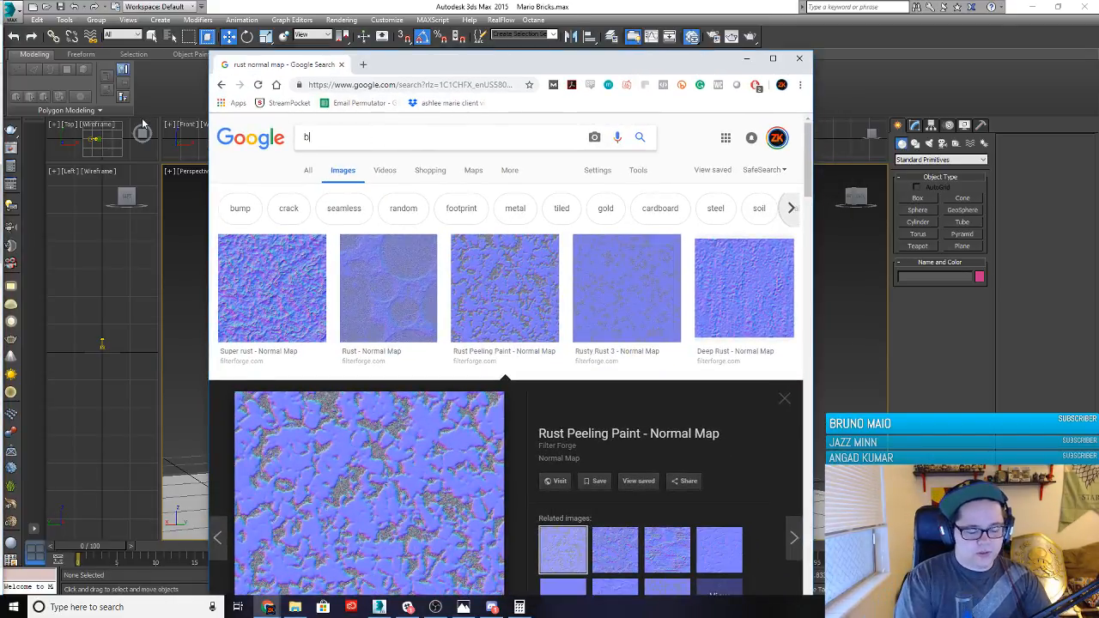
{"action": "type", "text": "rick texture"}
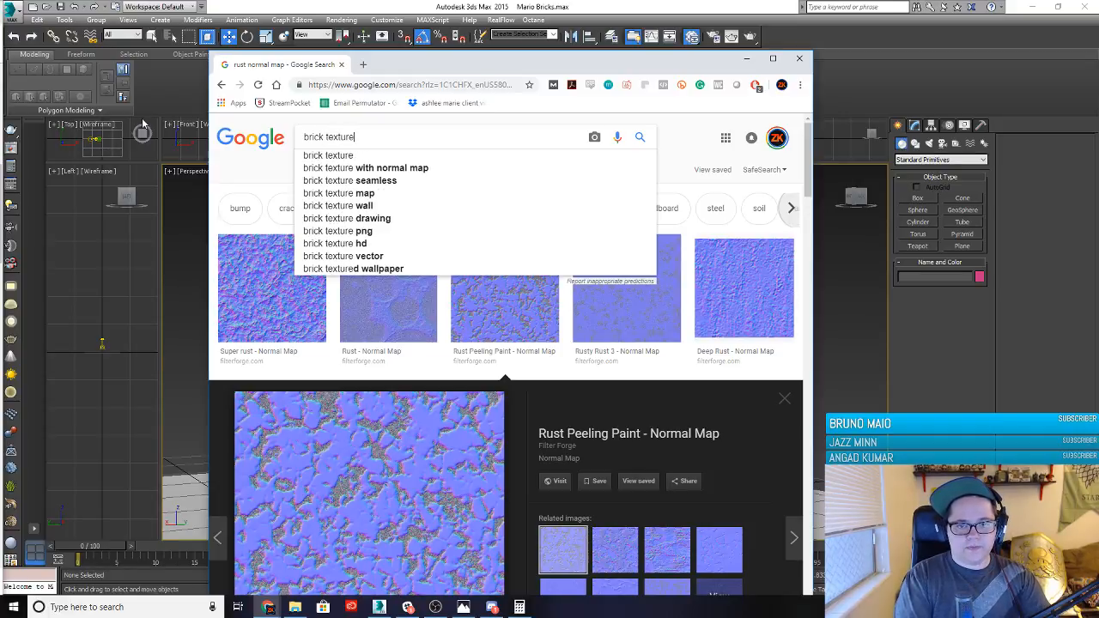
{"action": "key", "text": "Return"}
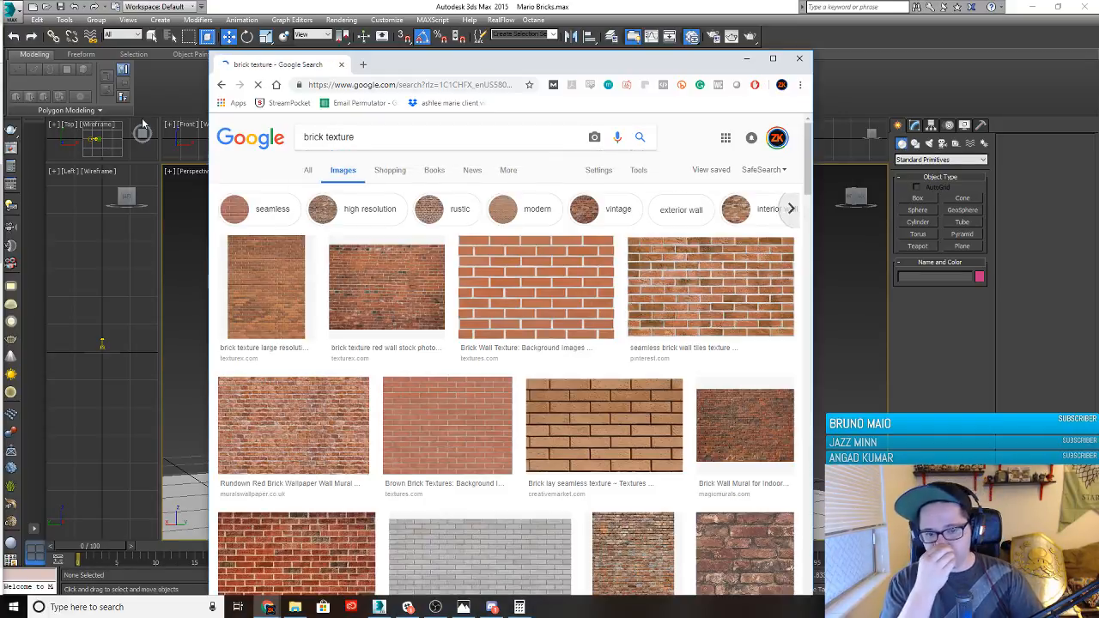
Browse the brick texture image results for a suitable brick surface
{"action": "scroll", "coordinate": [564, 380], "scroll_direction": "down", "scroll_amount": 1}
{"action": "scroll", "coordinate": [564, 380], "scroll_direction": "down", "scroll_amount": 3}
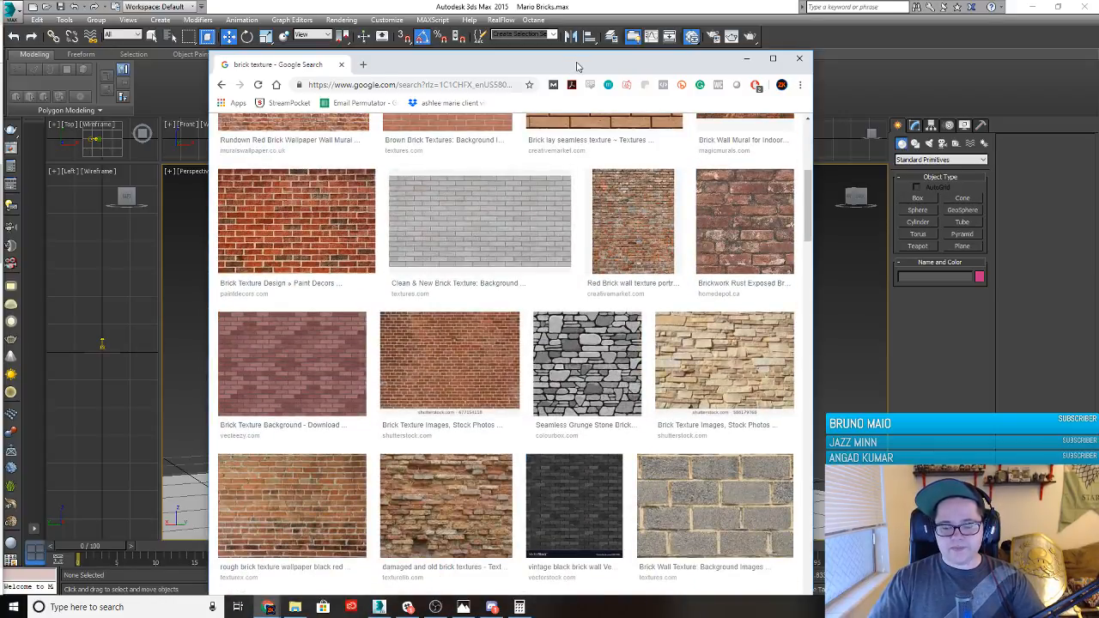
{"action": "left_click_drag", "start_coordinate": [578, 66], "coordinate": [480, 44]}
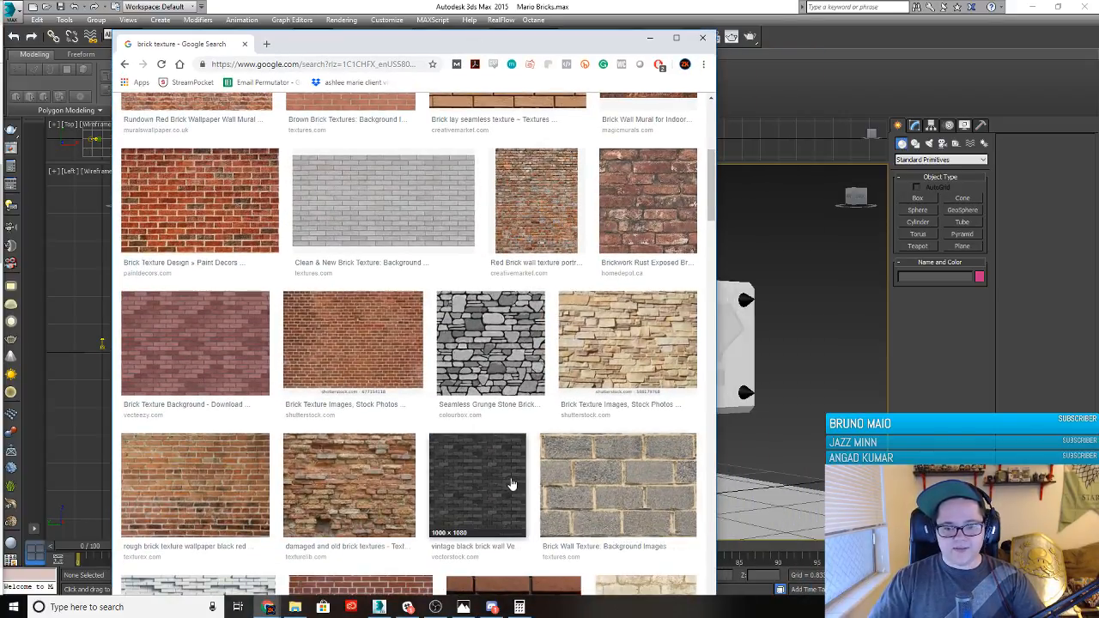
{"action": "scroll", "coordinate": [566, 488], "scroll_direction": "down", "scroll_amount": 3}
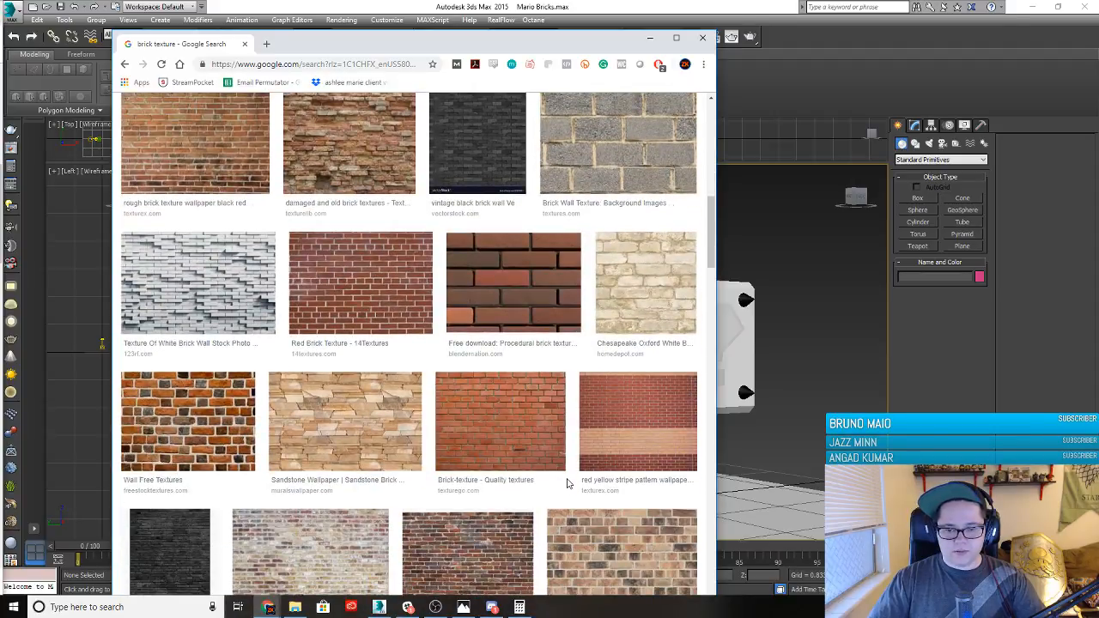
{"action": "scroll", "coordinate": [564, 482], "scroll_direction": "down", "scroll_amount": 5}
{"action": "scroll", "coordinate": [422, 359], "scroll_direction": "up", "scroll_amount": 5}
{"action": "scroll", "coordinate": [422, 359], "scroll_direction": "up", "scroll_amount": 5}
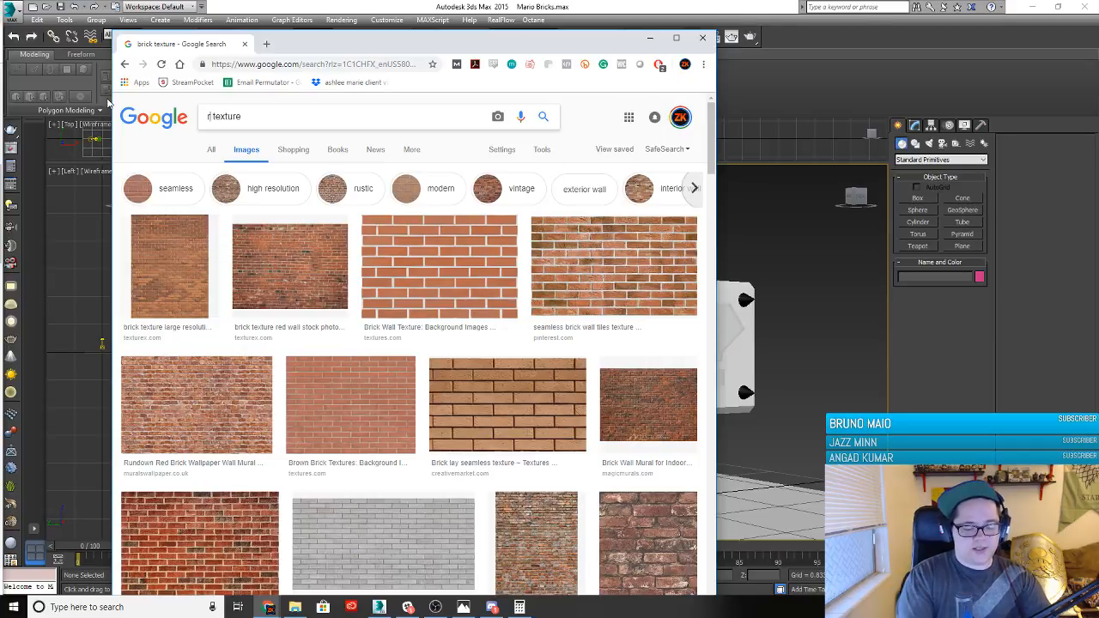
Search Google Images for "rock texture" and look through the first results
{"action": "type", "text": "rock"}
{"action": "key", "text": "Return"}
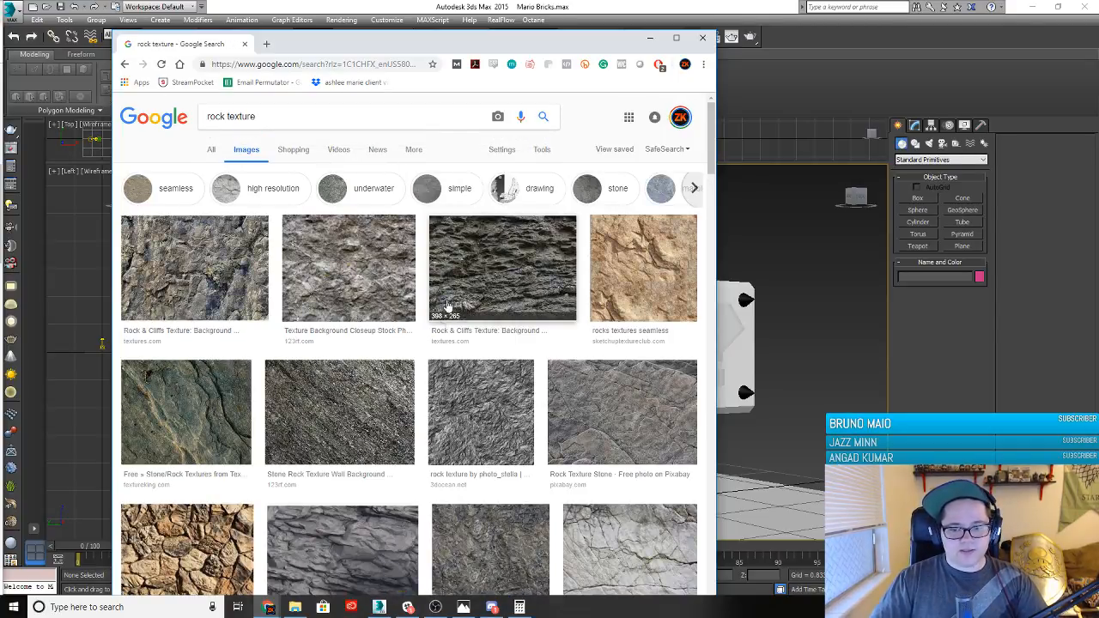
{"action": "scroll", "coordinate": [445, 306], "scroll_direction": "down", "scroll_amount": 2}
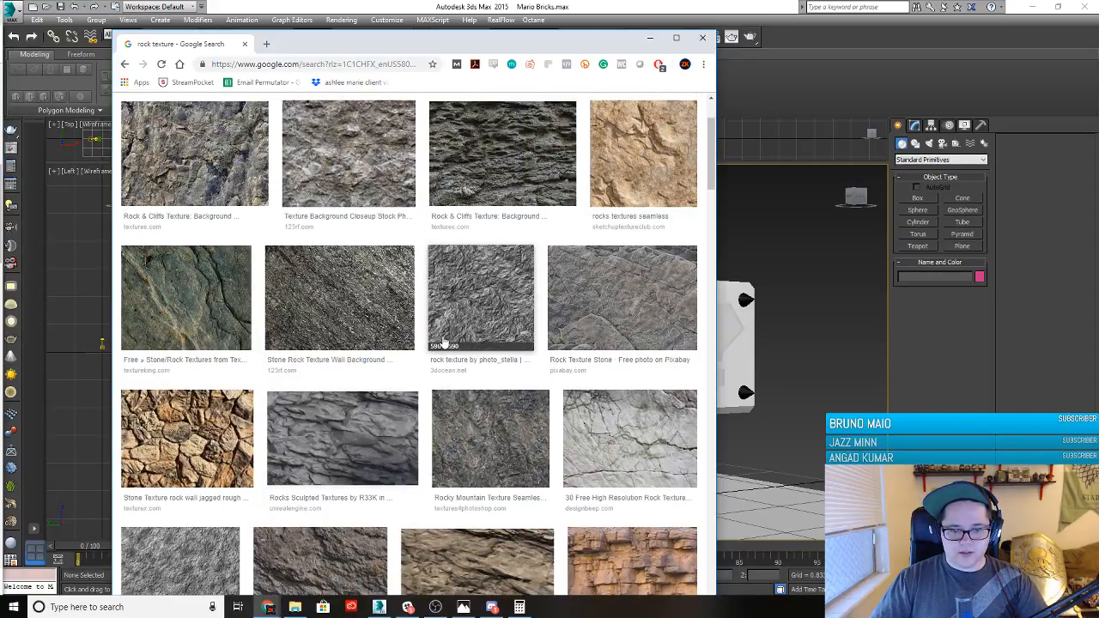
{"action": "scroll", "coordinate": [444, 343], "scroll_direction": "up", "scroll_amount": 2}
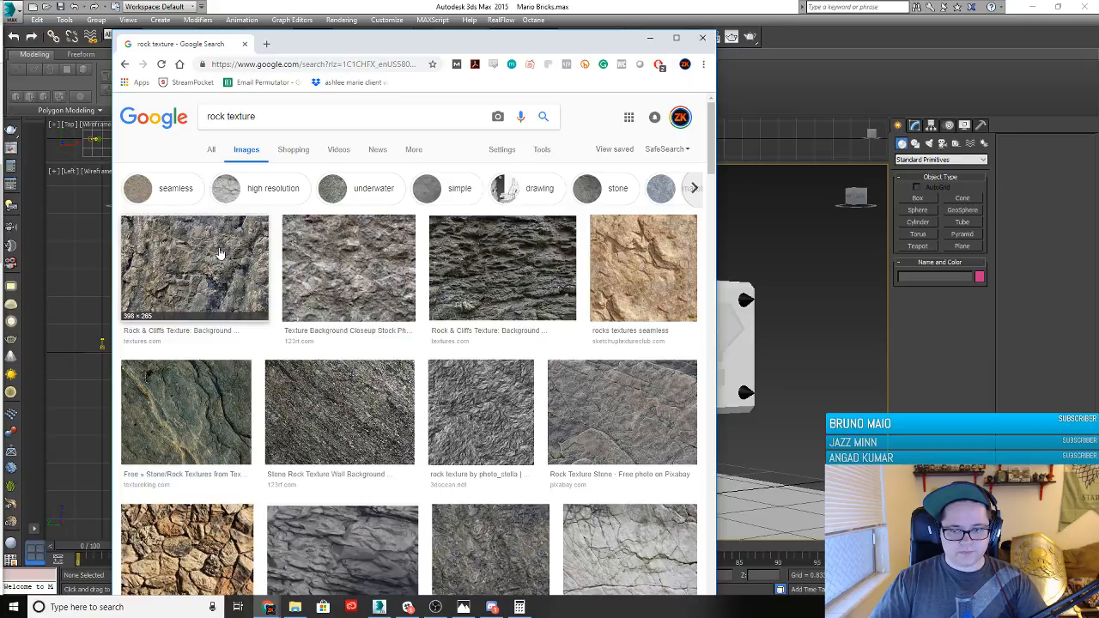
{"action": "left_click", "coordinate": [654, 271]}
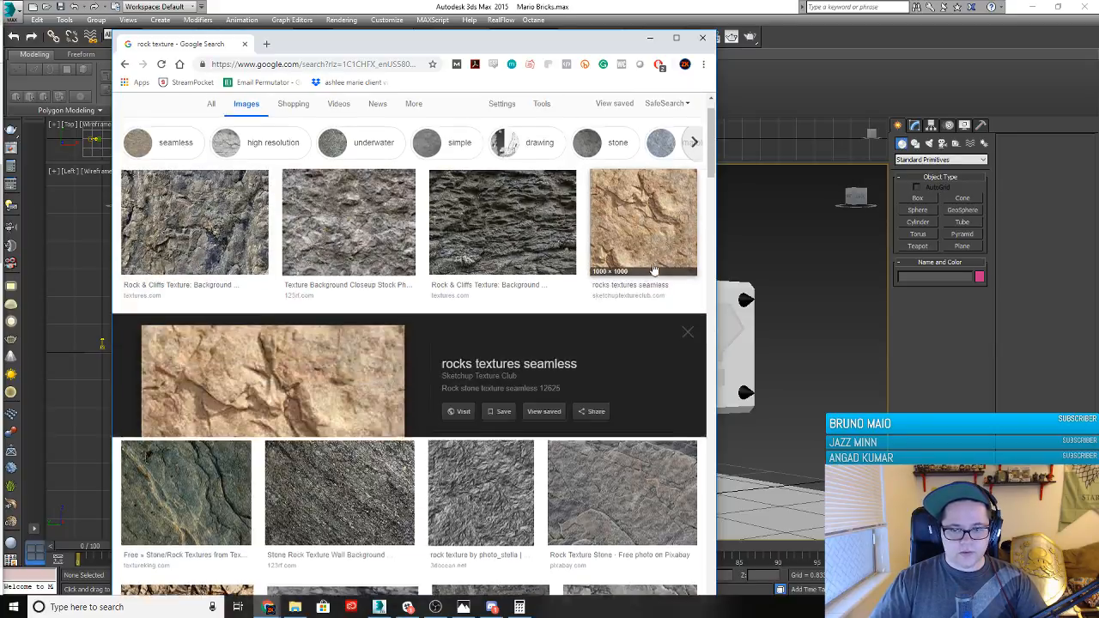
{"action": "right_click", "coordinate": [294, 348]}
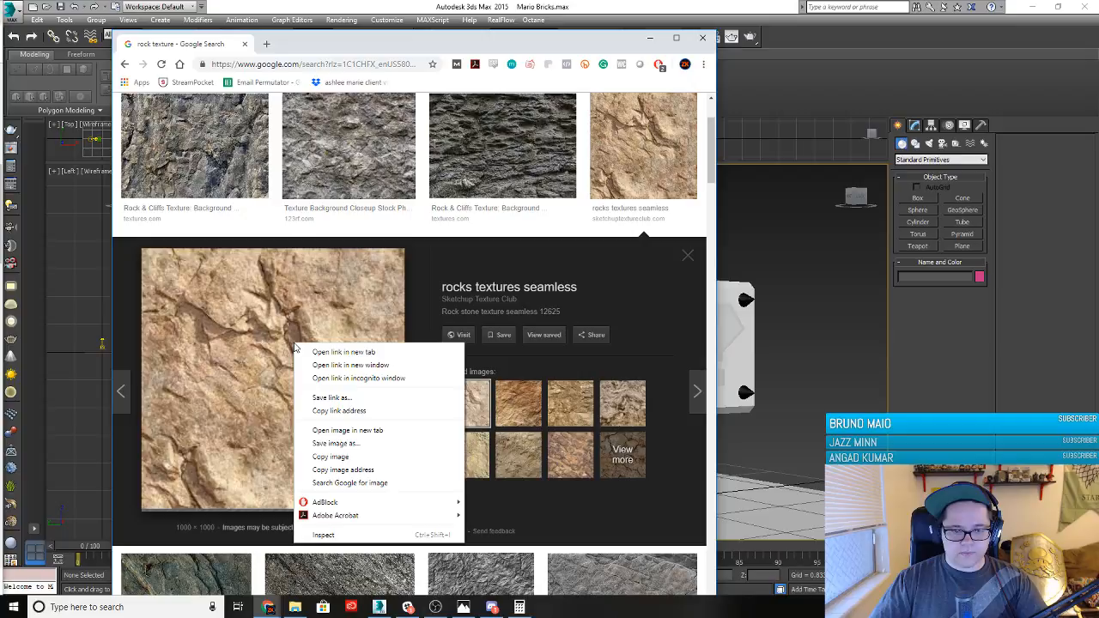
{"action": "left_click", "coordinate": [356, 449]}
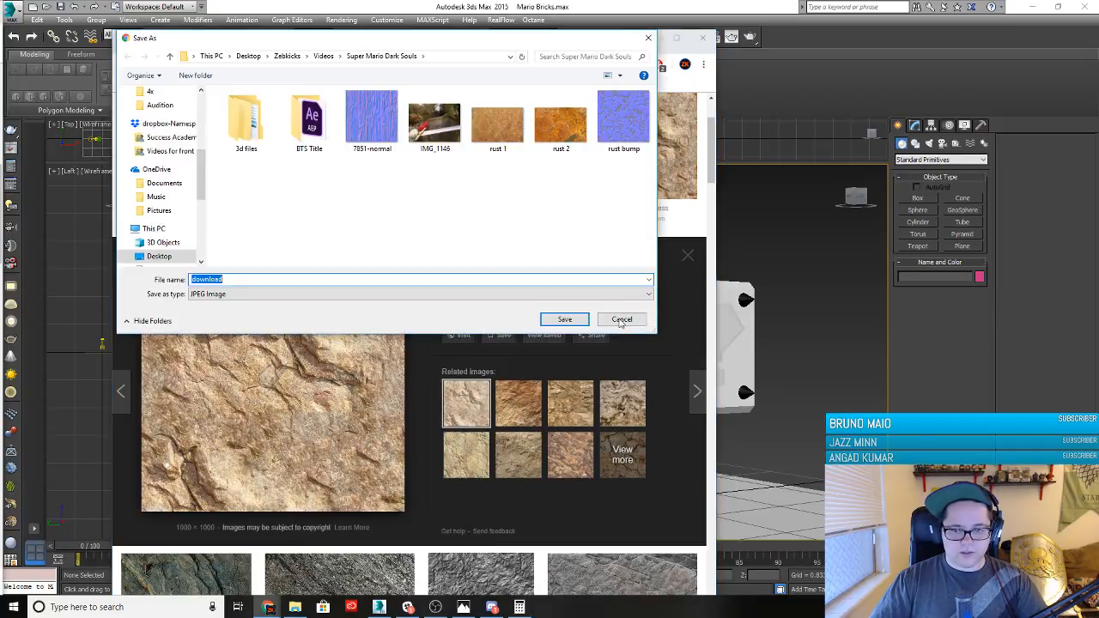
{"action": "left_click", "coordinate": [623, 319]}
Save the grey Seamless Rock Texture Background image as "rock texture" in the Super Mario Dark Souls folder, and switch back to 3ds Max
{"action": "left_click", "coordinate": [348, 222]}
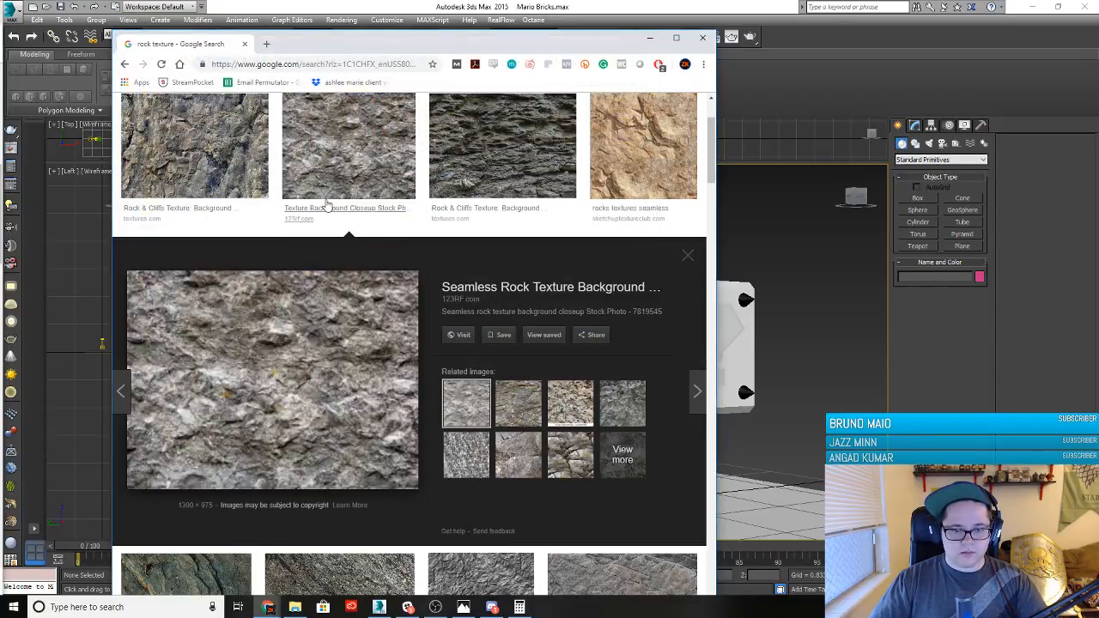
{"action": "right_click", "coordinate": [300, 350]}
{"action": "left_click", "coordinate": [355, 451]}
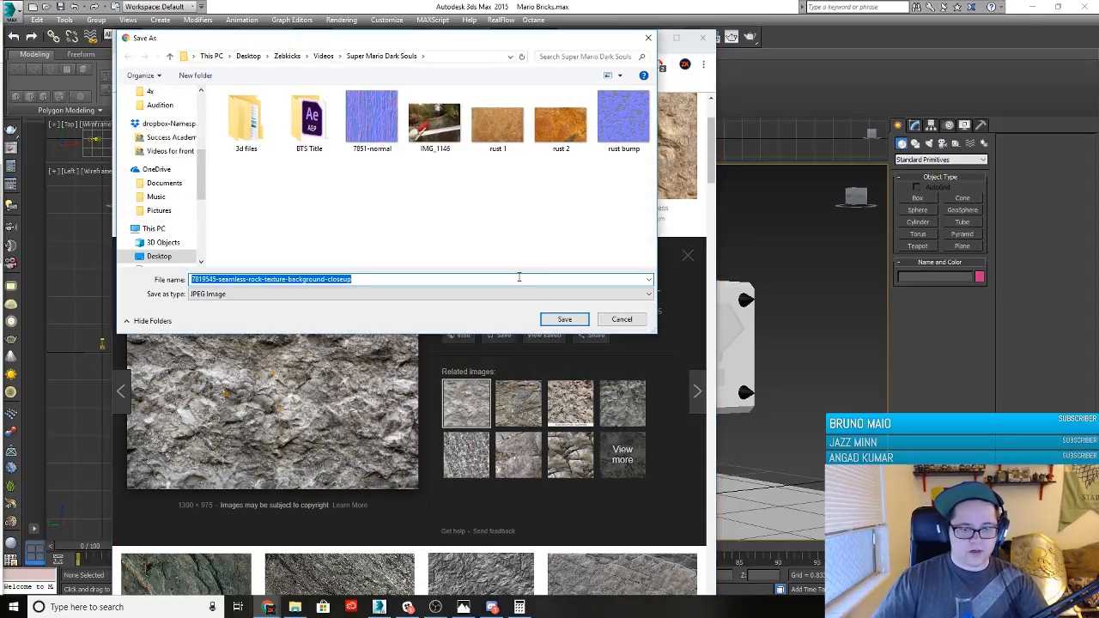
{"action": "type", "text": "rock texture"}
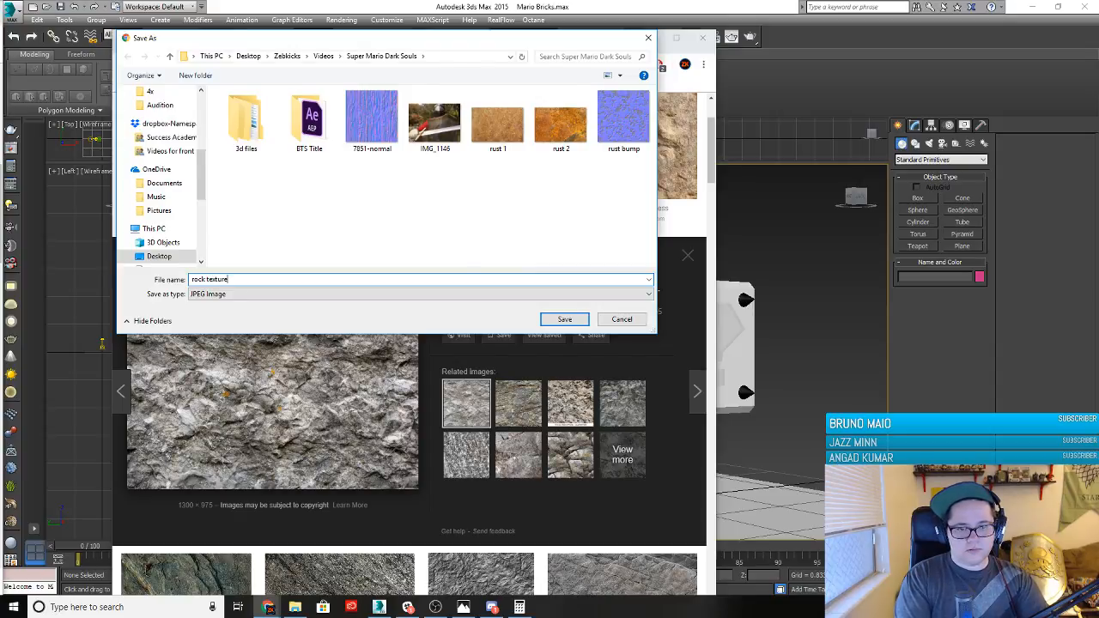
{"action": "key", "text": "Return"}
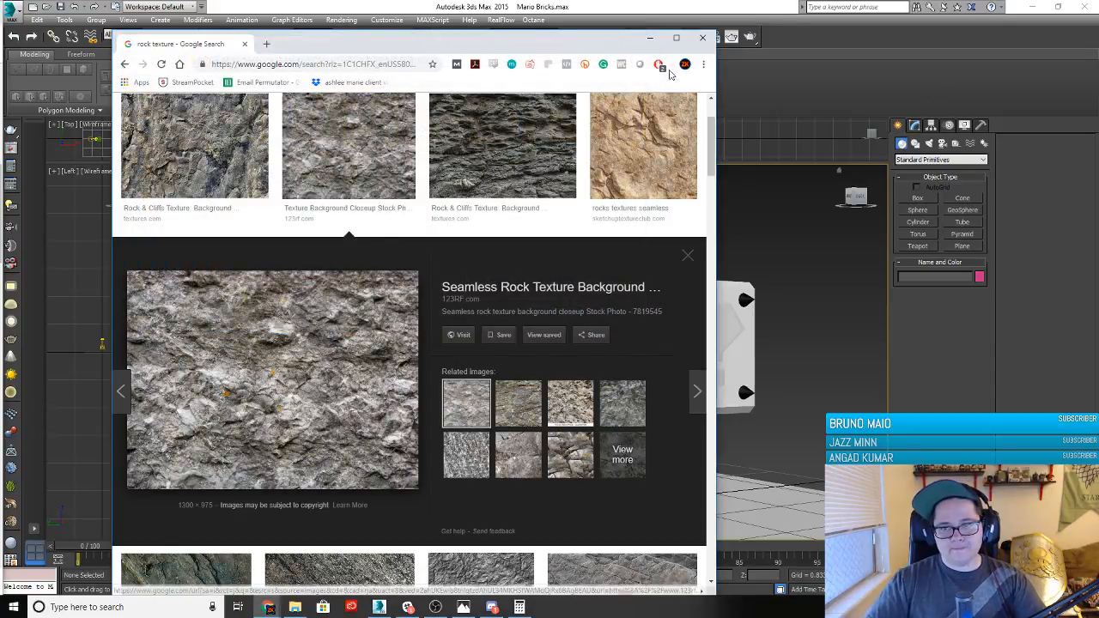
{"action": "left_click", "coordinate": [650, 39]}
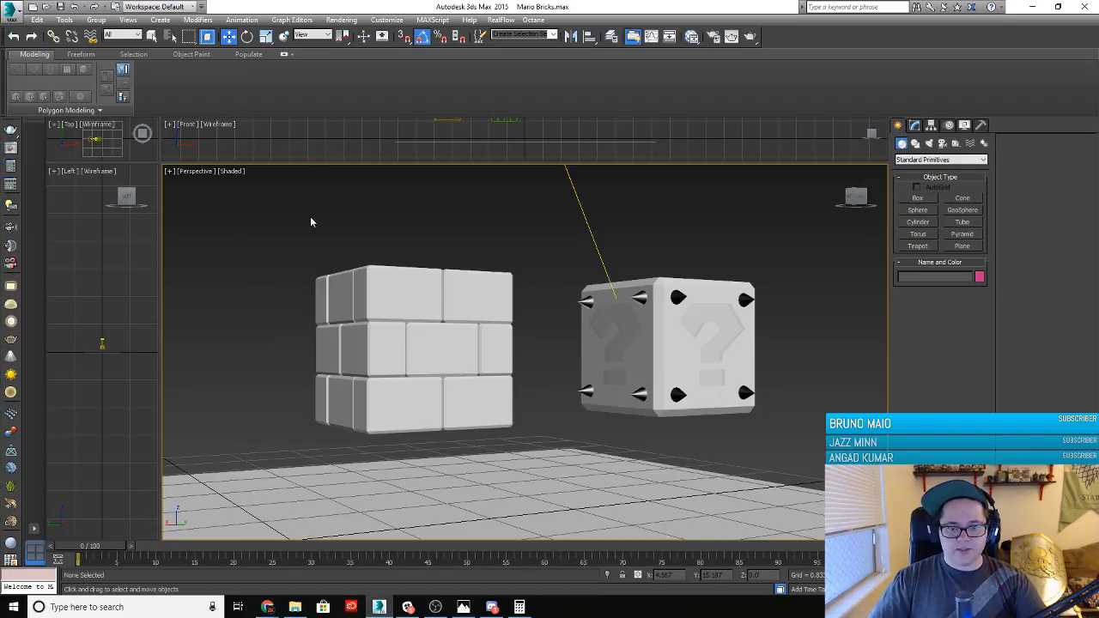
Open the Slate Material Editor and add an OctaneRender Diffuse material below the existing material nodes
{"action": "key", "text": "m"}
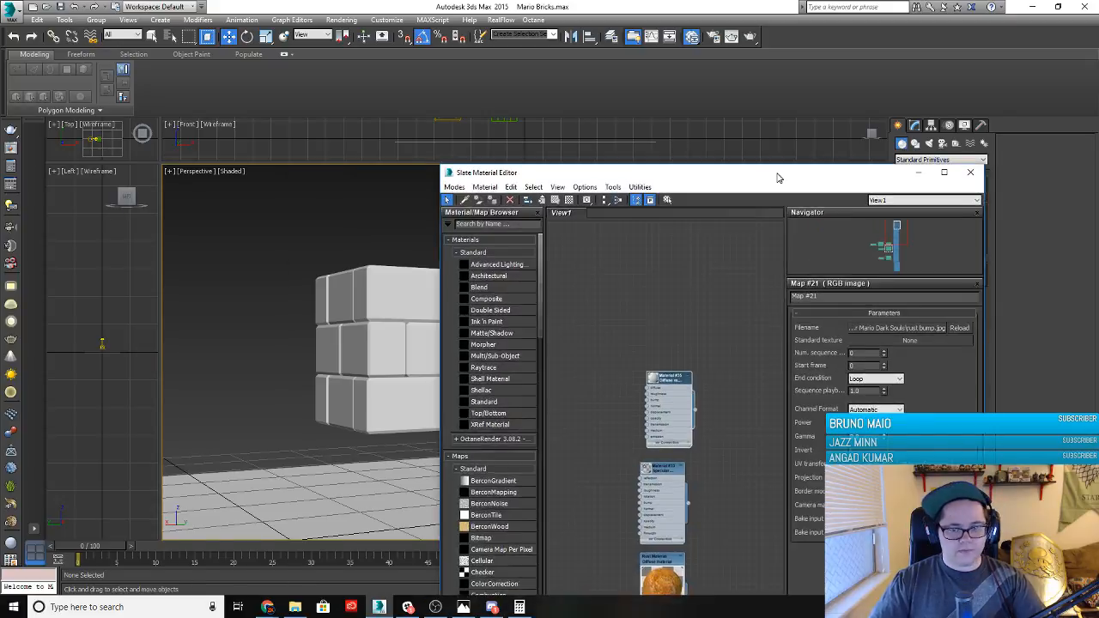
{"action": "left_click_drag", "start_coordinate": [764, 175], "coordinate": [379, 77]}
{"action": "scroll", "coordinate": [314, 356], "scroll_direction": "down", "scroll_amount": 2}
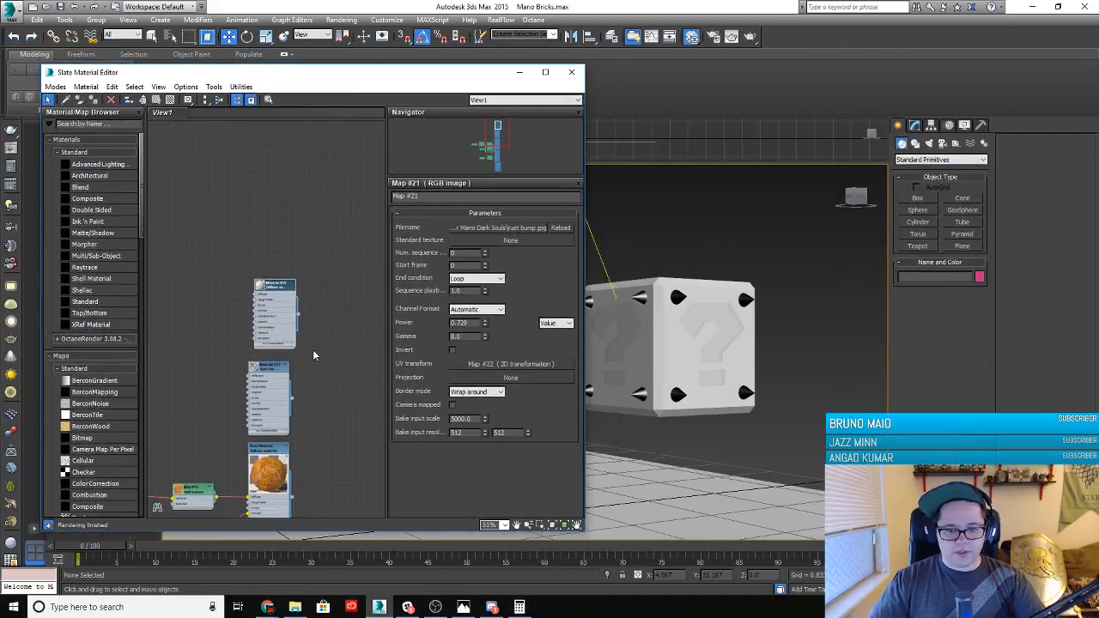
{"action": "middle_click_drag", "start_coordinate": [306, 407], "coordinate": [286, 304]}
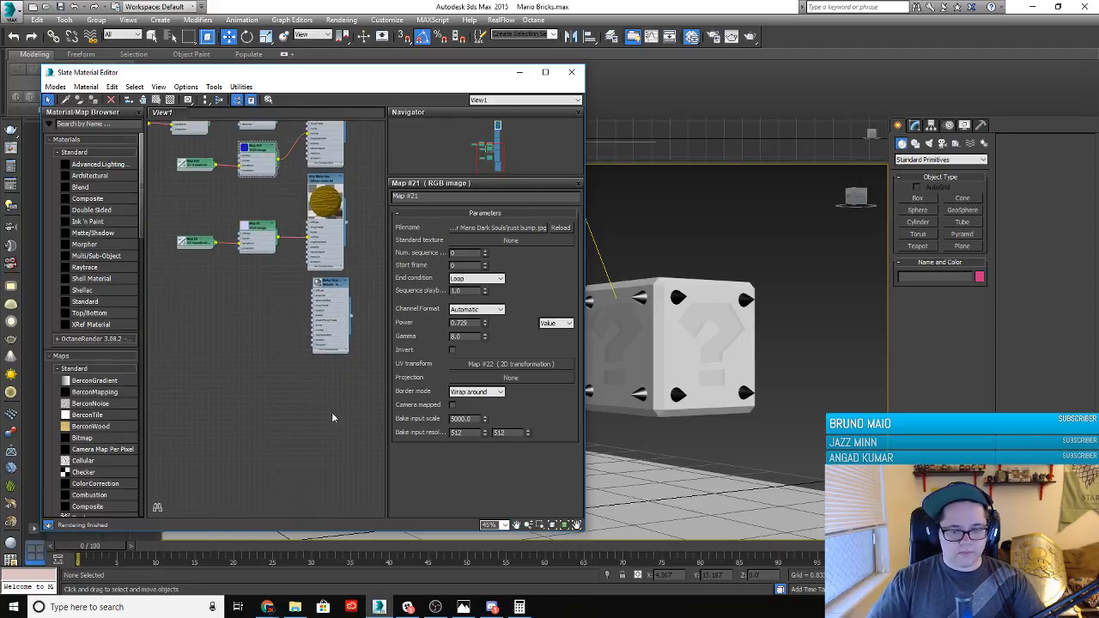
{"action": "right_click", "coordinate": [337, 424]}
{"action": "mouse_move", "coordinate": [386, 430]}
{"action": "mouse_move", "coordinate": [509, 443]}
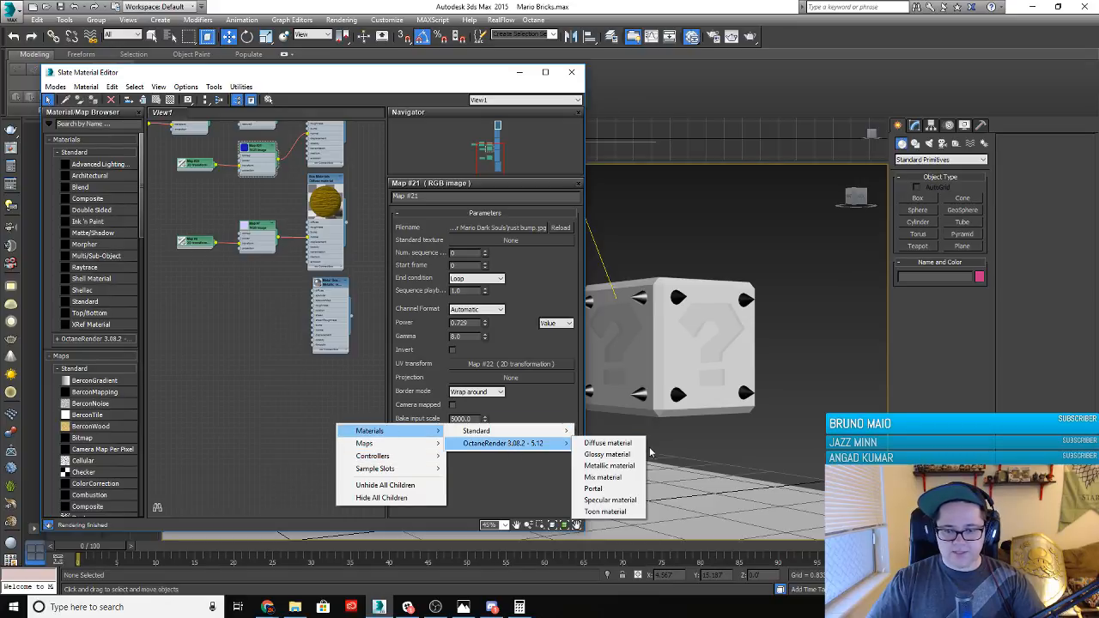
{"action": "left_click", "coordinate": [611, 454]}
{"action": "left_click_drag", "start_coordinate": [342, 428], "coordinate": [335, 376]}
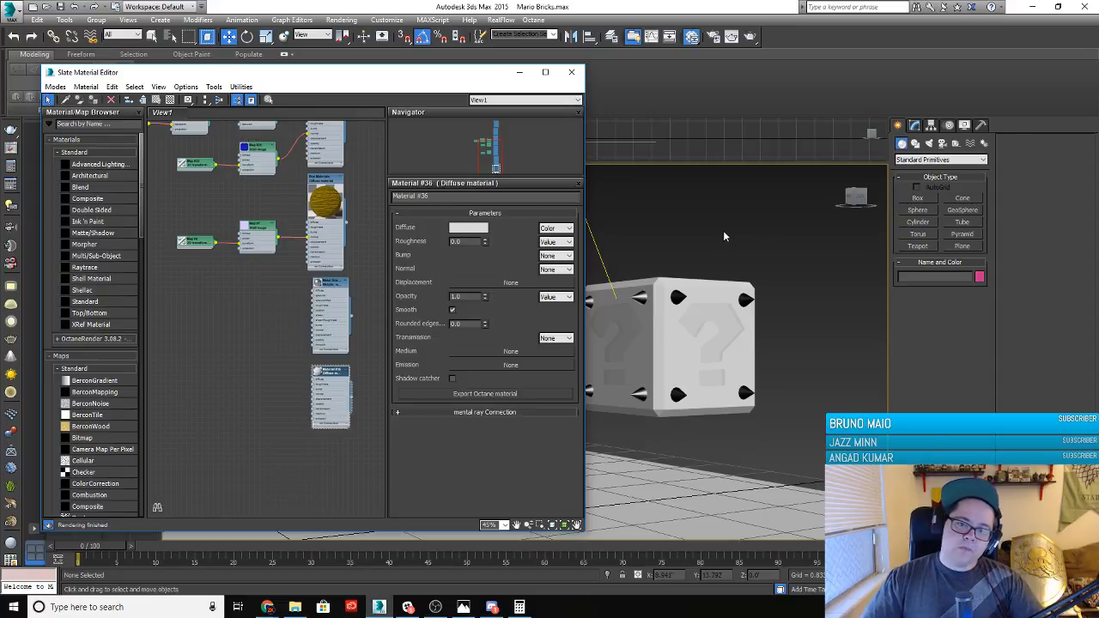
Set the new material's Diffuse input to Texture, assign an RGB image map to it and open the map's image file selection
{"action": "left_click", "coordinate": [554, 228]}
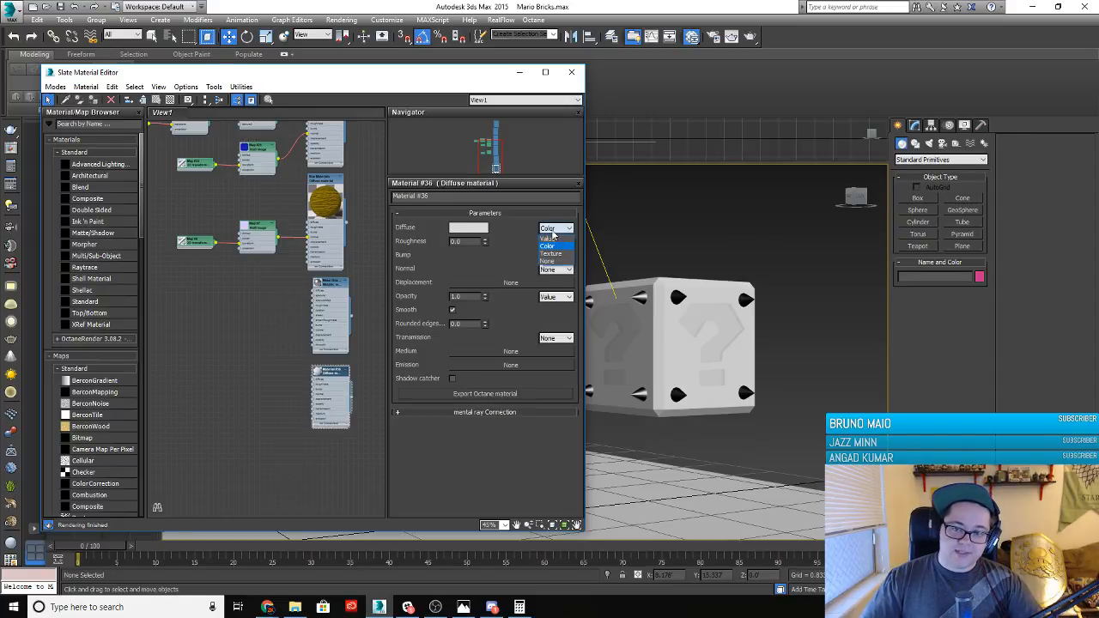
{"action": "left_click", "coordinate": [554, 255]}
{"action": "left_click", "coordinate": [486, 228]}
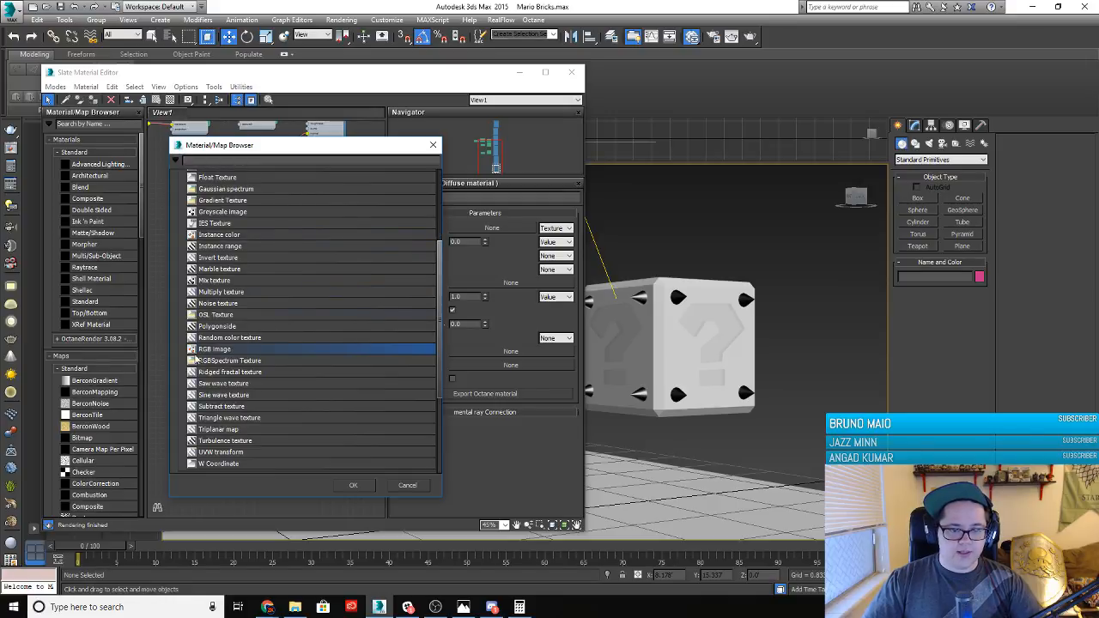
{"action": "left_click", "coordinate": [365, 486]}
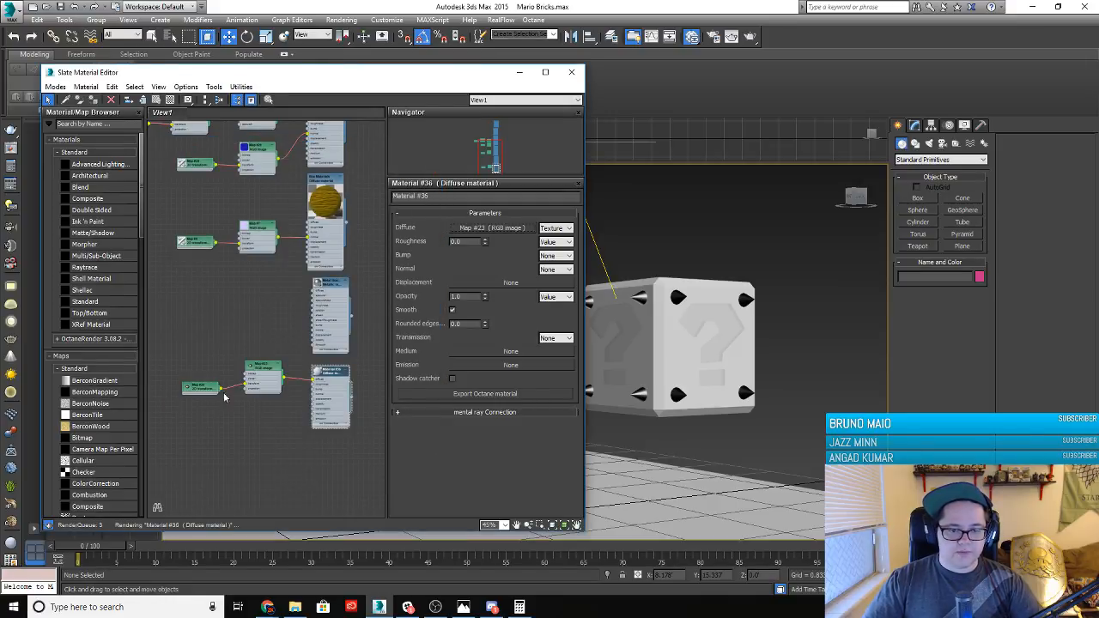
{"action": "double_click", "coordinate": [200, 388]}
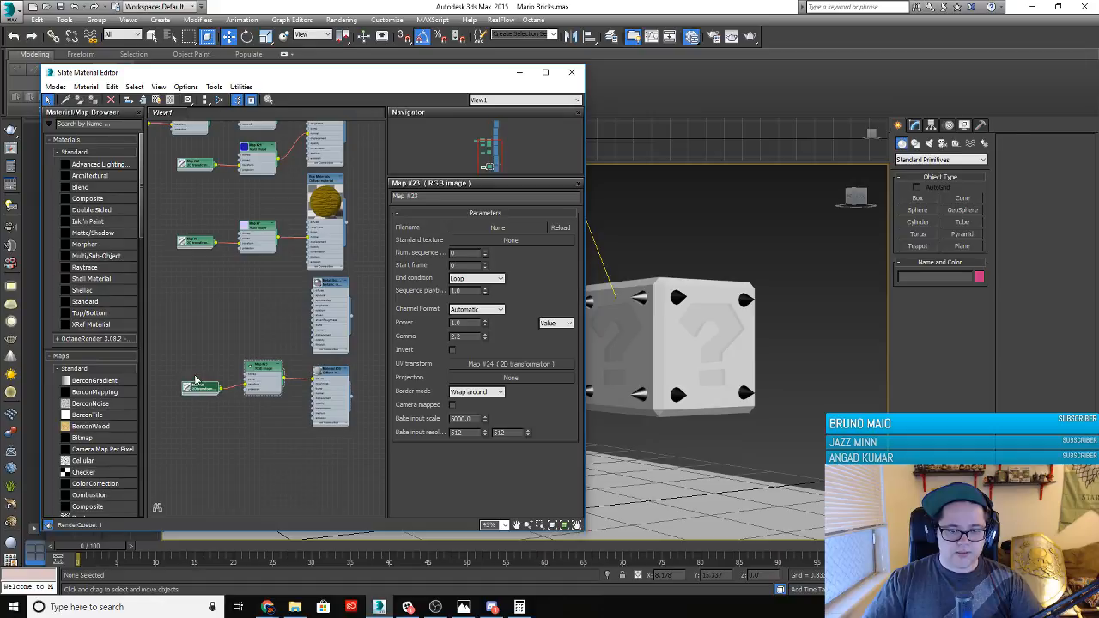
{"action": "left_click", "coordinate": [203, 370]}
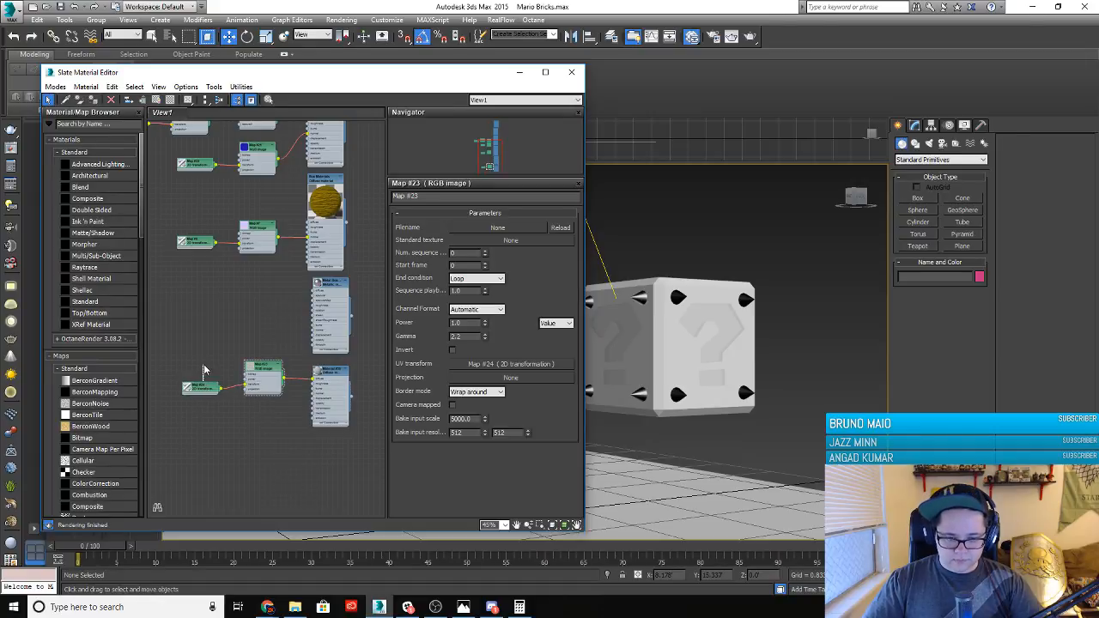
{"action": "left_click_drag", "start_coordinate": [201, 388], "coordinate": [196, 381]}
{"action": "left_click", "coordinate": [502, 230]}
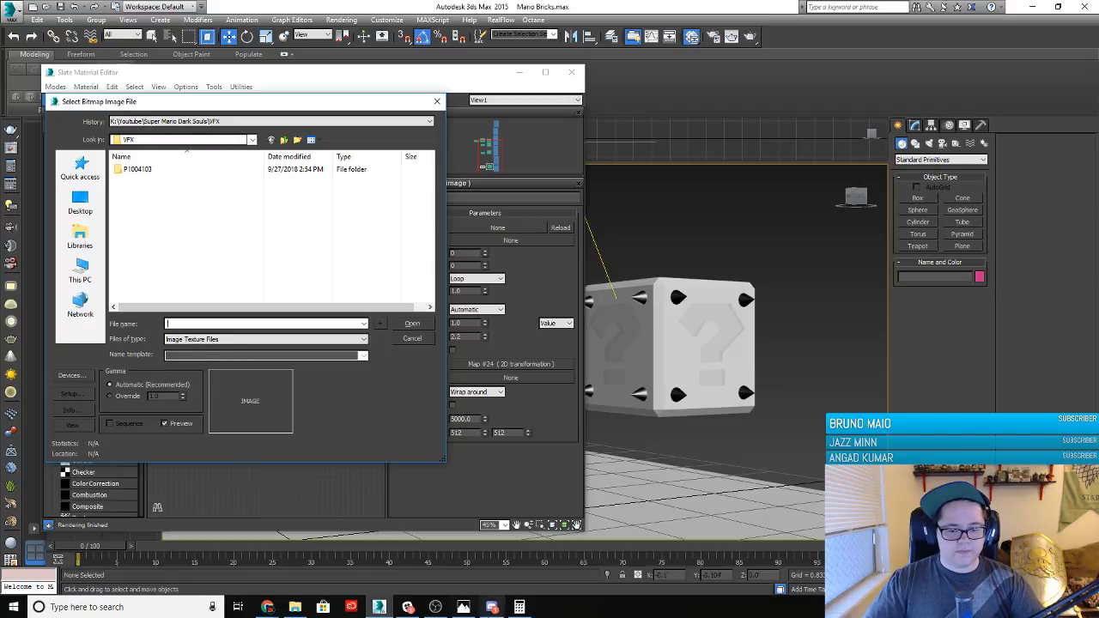
Check in Chrome which folder the rock texture image was saved to, and return to the bitmap file selection in 3ds Max
{"action": "mouse_move", "coordinate": [267, 607]}
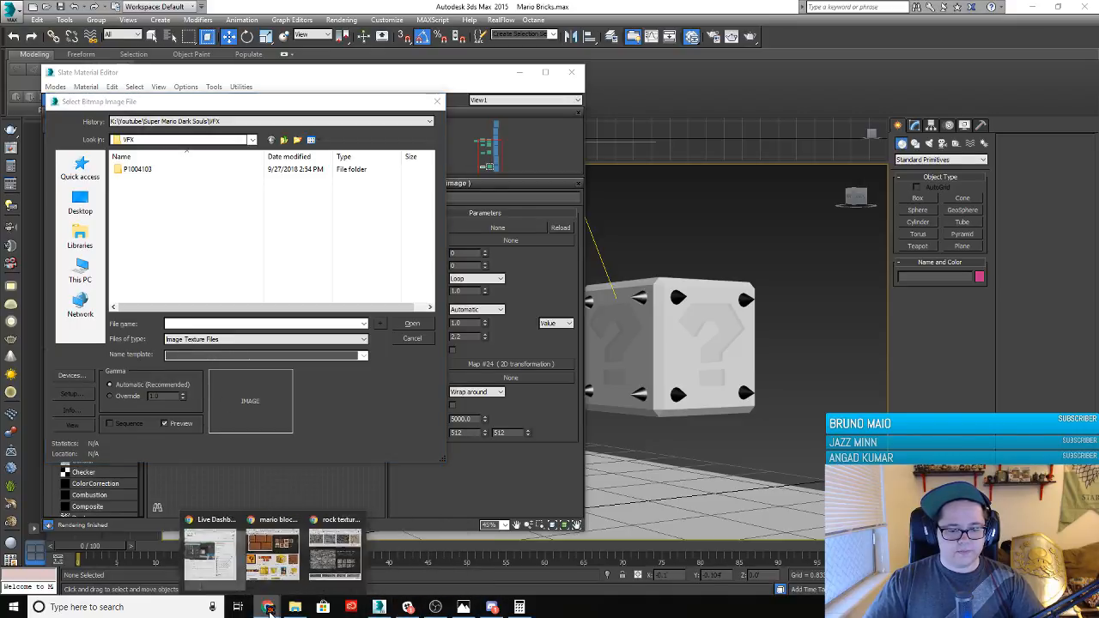
{"action": "left_click", "coordinate": [308, 584]}
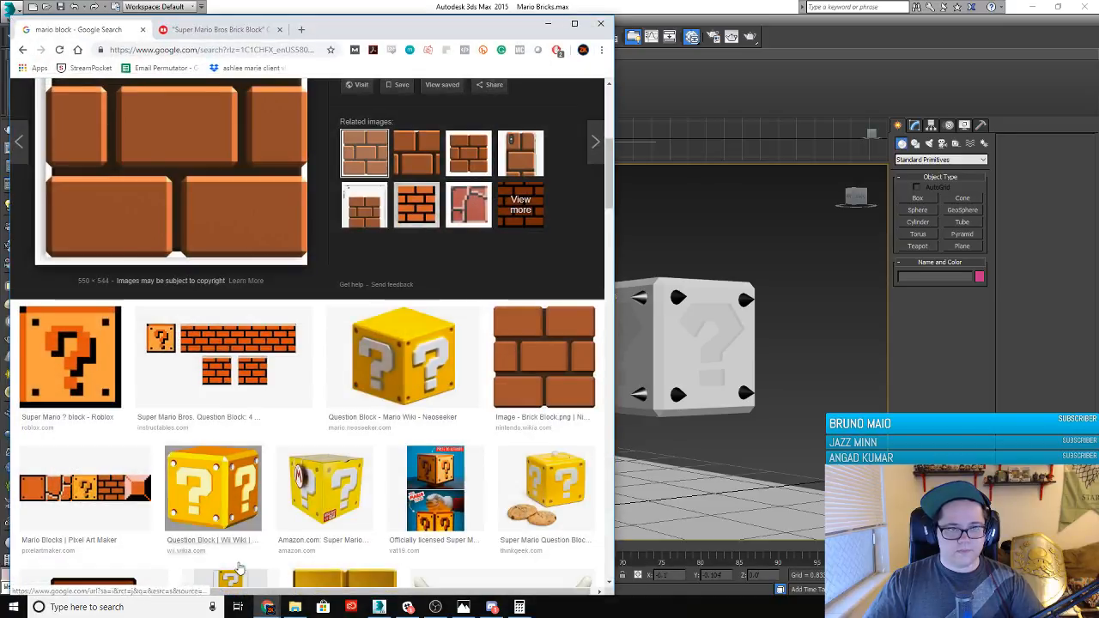
{"action": "mouse_move", "coordinate": [269, 605]}
{"action": "left_click", "coordinate": [340, 558]}
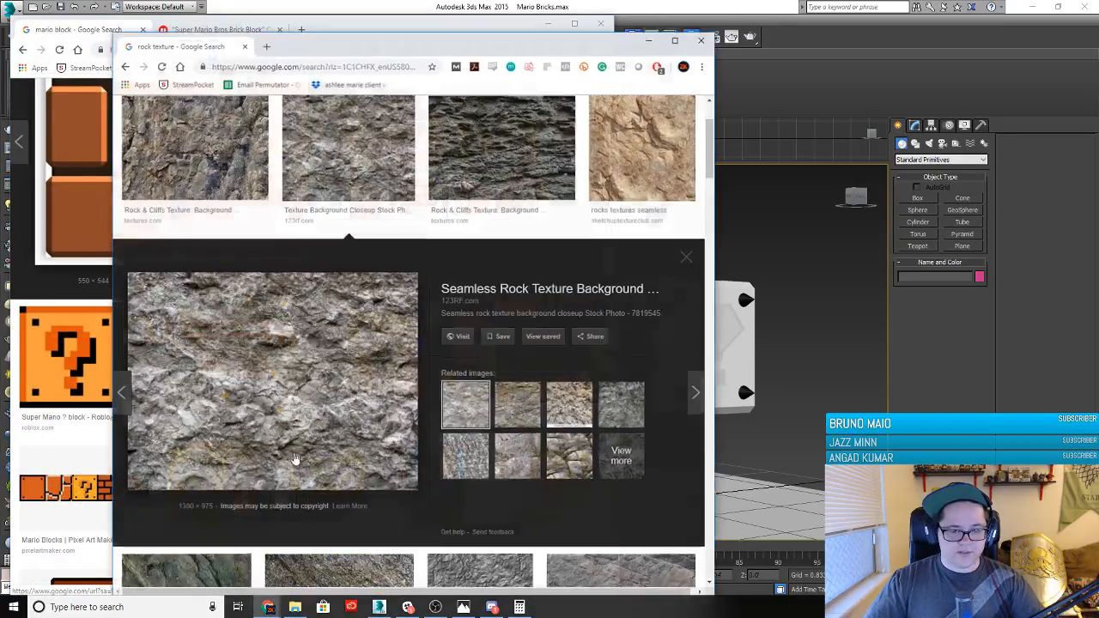
{"action": "right_click", "coordinate": [280, 374]}
{"action": "left_click", "coordinate": [340, 473]}
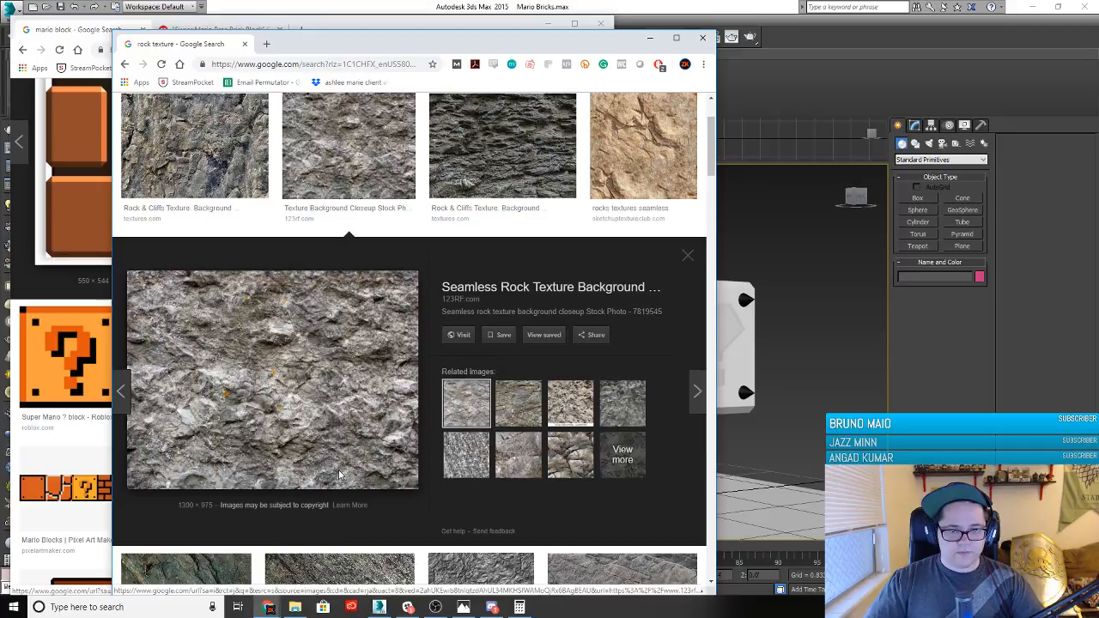
{"action": "left_click", "coordinate": [621, 318]}
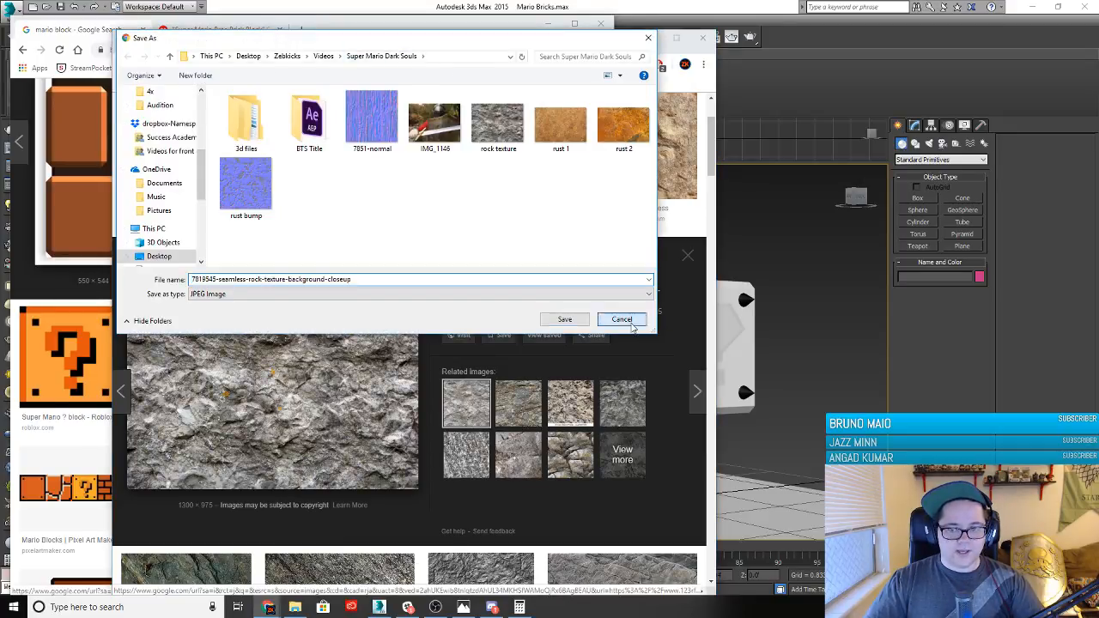
{"action": "left_click", "coordinate": [650, 38]}
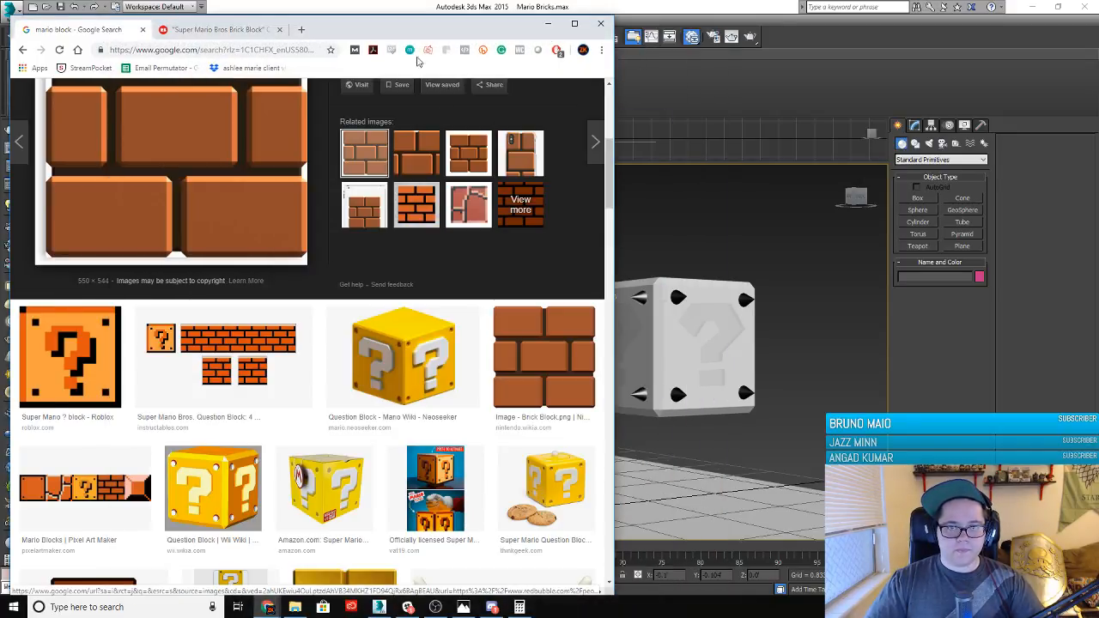
{"action": "left_click", "coordinate": [549, 25]}
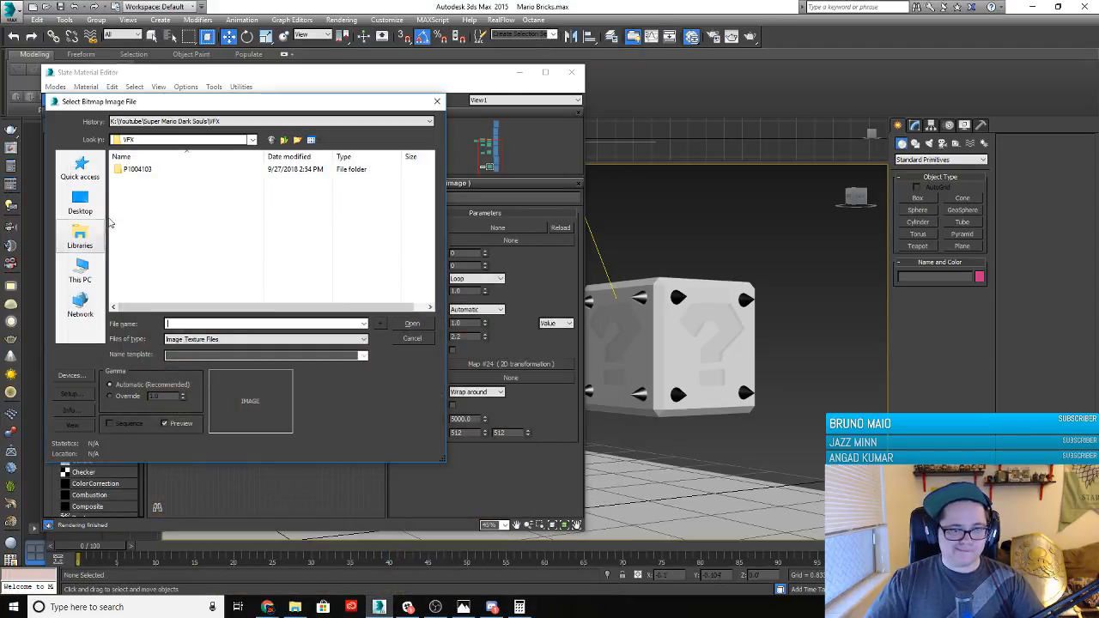
Load the "rock texture" image from the Super Mario Dark Souls folder into the RGB image map
{"action": "left_click", "coordinate": [80, 203]}
{"action": "scroll", "coordinate": [253, 236], "scroll_direction": "down", "scroll_amount": 3}
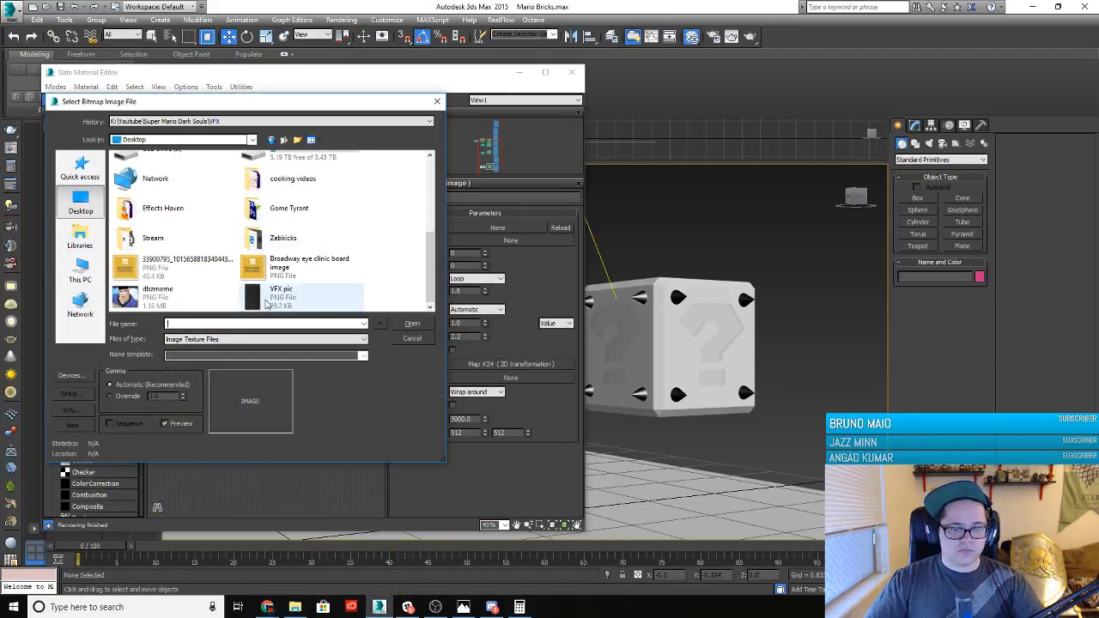
{"action": "double_click", "coordinate": [256, 240]}
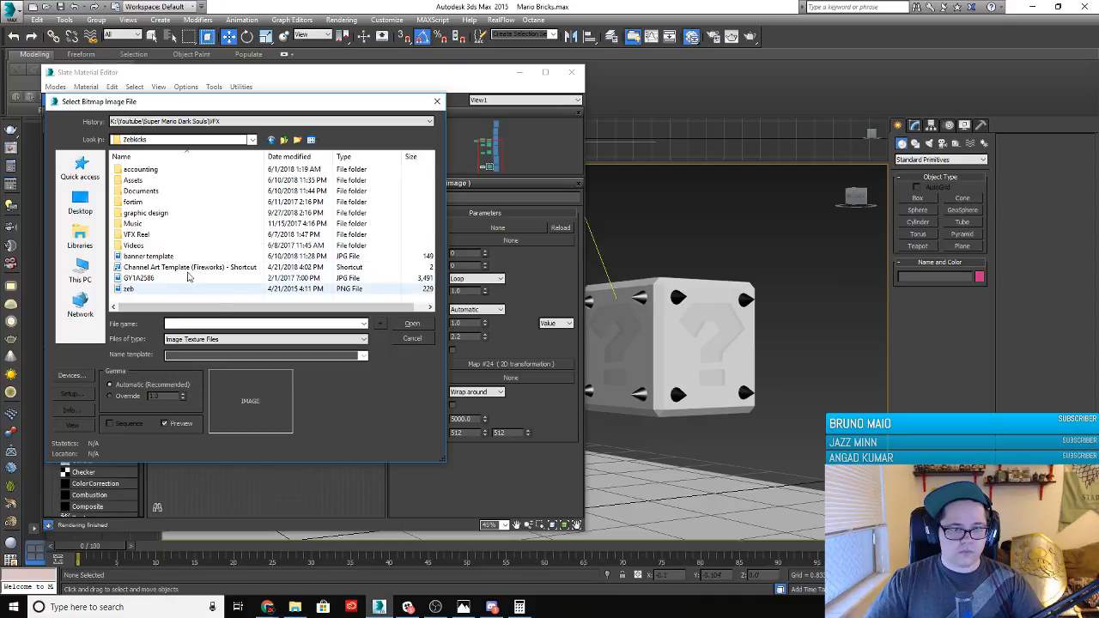
{"action": "double_click", "coordinate": [125, 248]}
{"action": "double_click", "coordinate": [135, 181]}
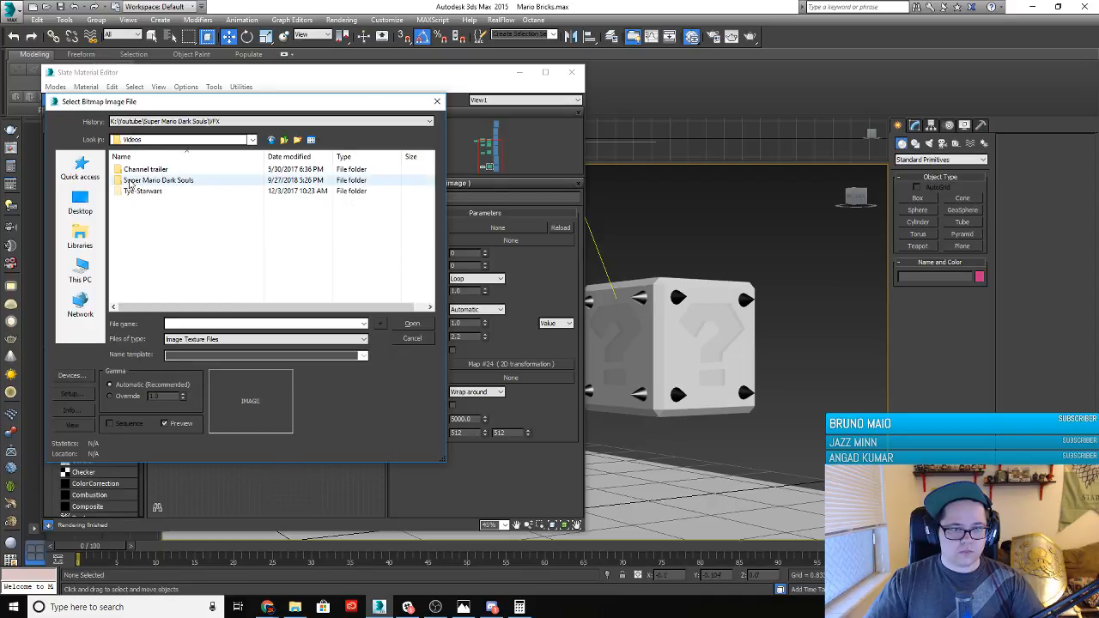
{"action": "left_click", "coordinate": [140, 273]}
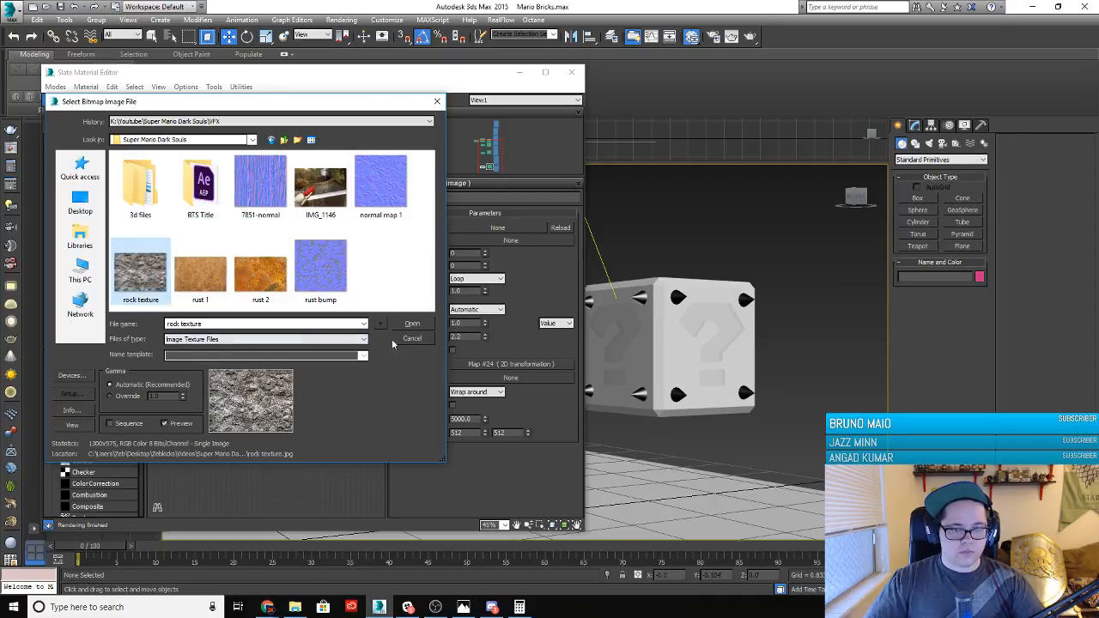
{"action": "left_click", "coordinate": [414, 324]}
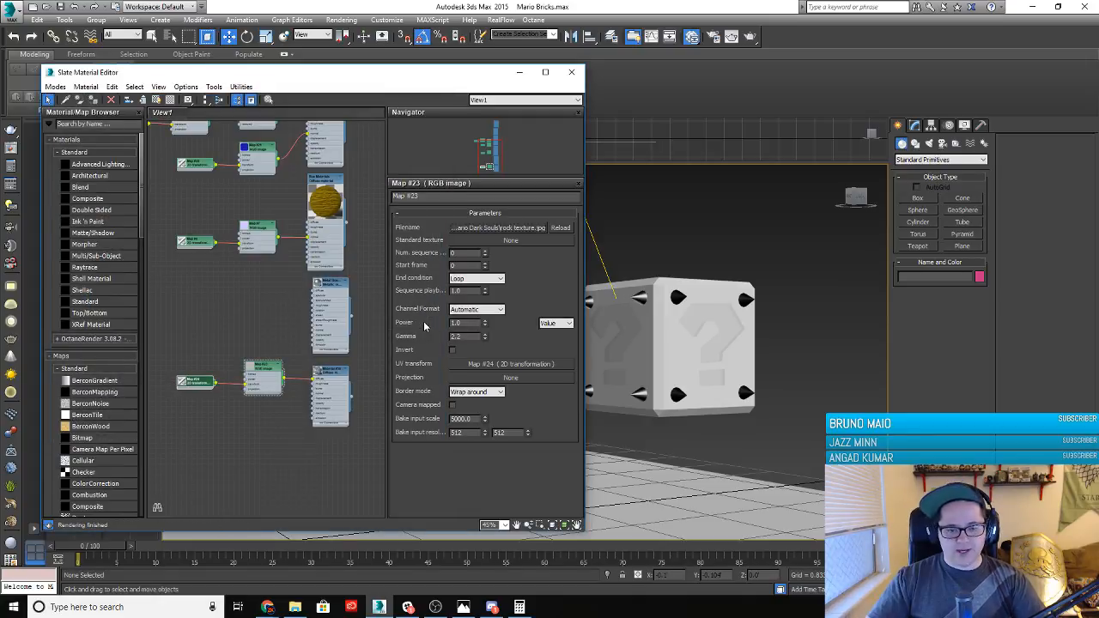
Move the material editor clear of the viewport and assign the new rock Diffuse material to the whole brick block group
{"action": "scroll", "coordinate": [288, 369], "scroll_direction": "up", "scroll_amount": 1}
{"action": "left_click_drag", "start_coordinate": [389, 80], "coordinate": [902, 75]}
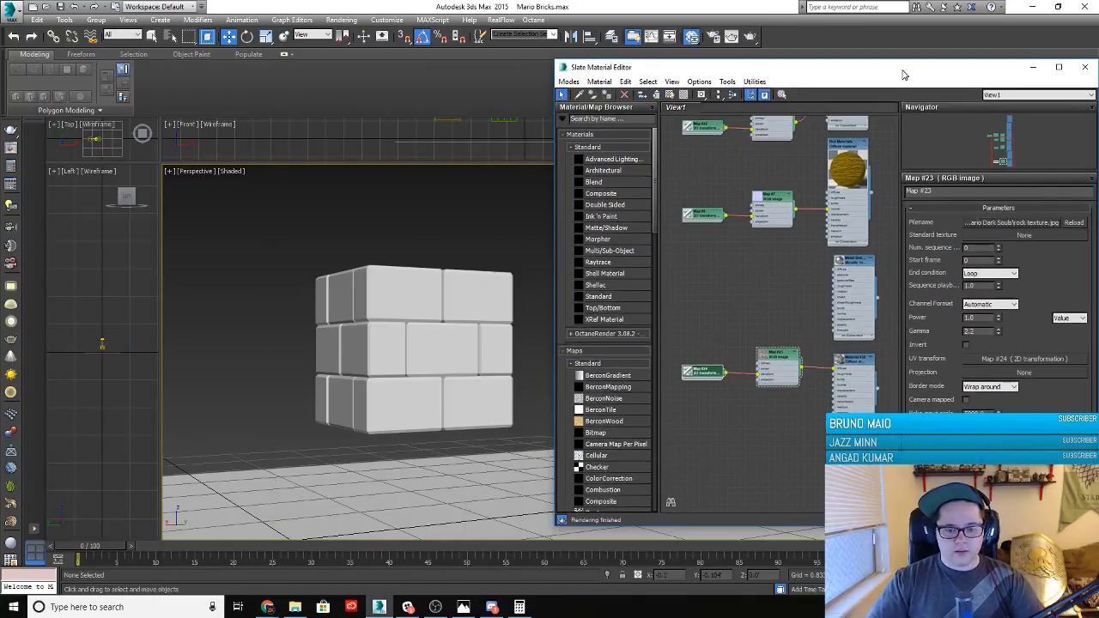
{"action": "left_click_drag", "start_coordinate": [298, 226], "coordinate": [520, 432]}
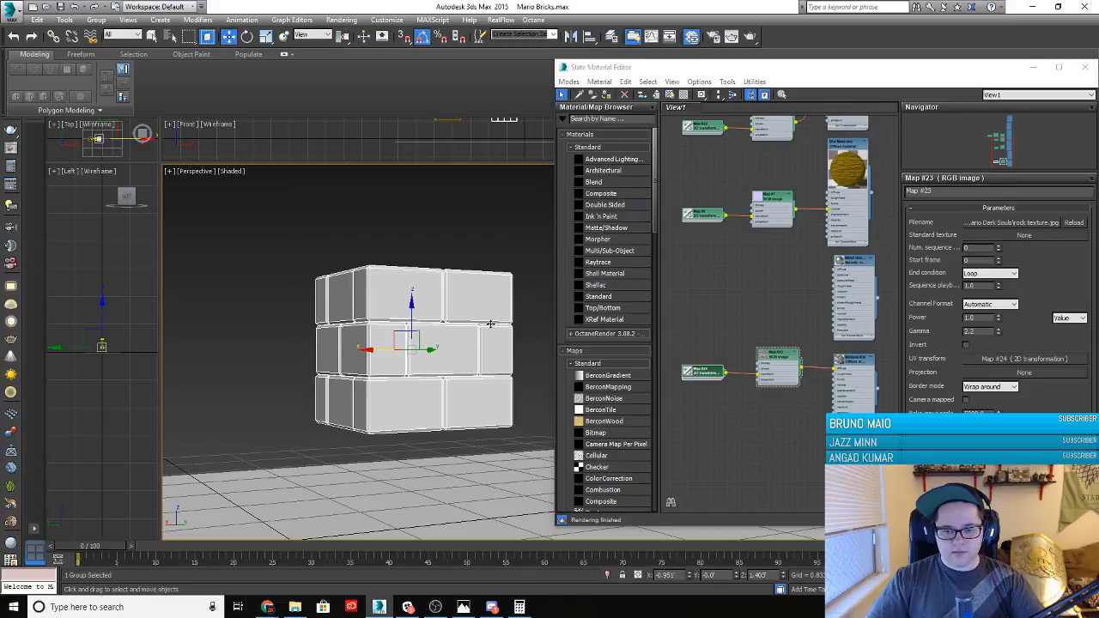
{"action": "left_click", "coordinate": [847, 357]}
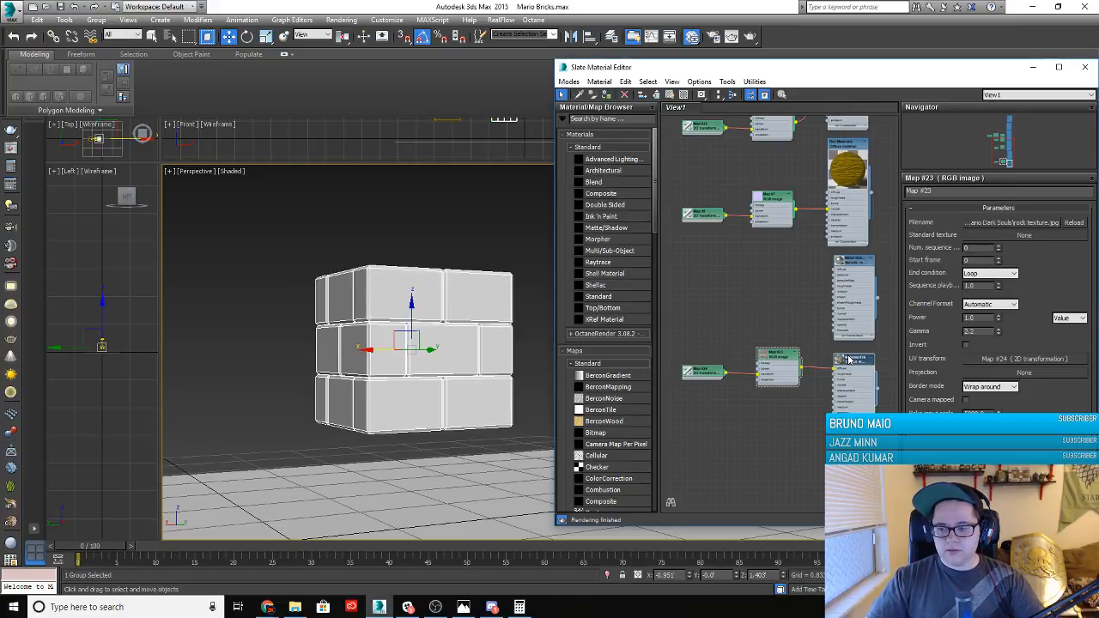
{"action": "left_click", "coordinate": [607, 95]}
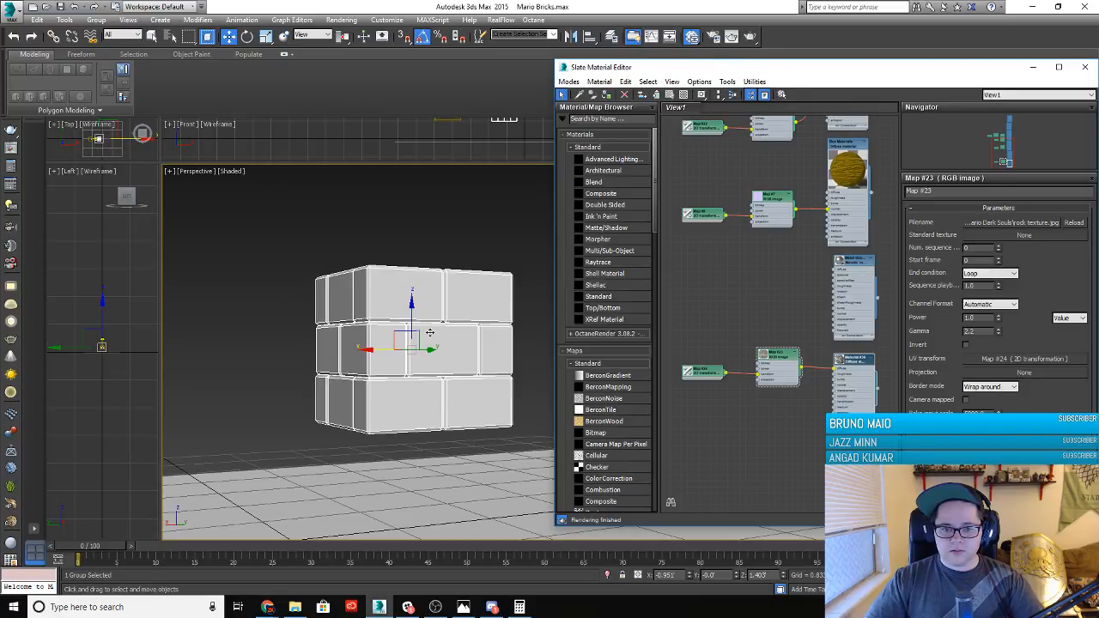
Open the OctaneRender viewport from the render setup and examine the rock texture on the brick block from several sides
{"action": "left_click", "coordinate": [711, 39]}
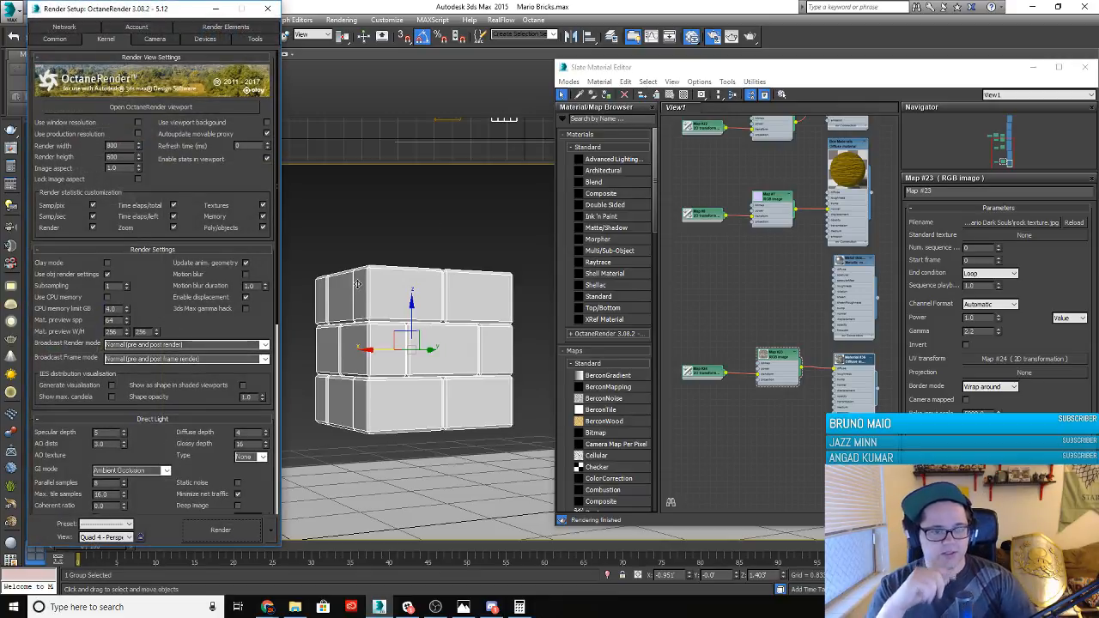
{"action": "left_click", "coordinate": [138, 107]}
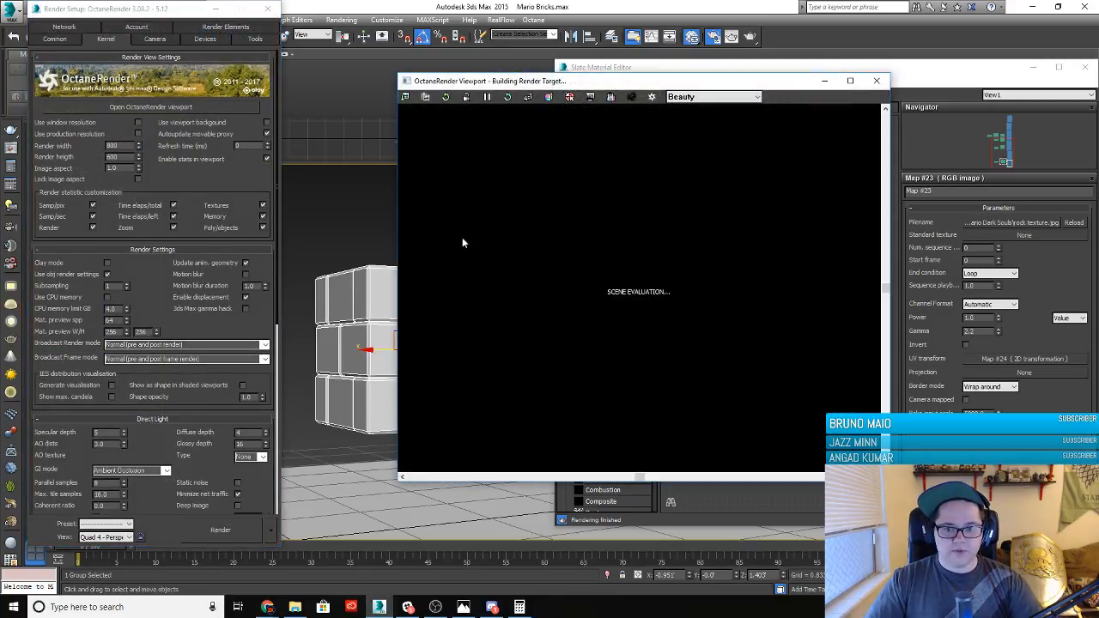
{"action": "scroll", "coordinate": [560, 300], "scroll_direction": "up", "scroll_amount": 2}
{"action": "middle_click_drag", "start_coordinate": [559, 300], "coordinate": [604, 328]}
{"action": "scroll", "coordinate": [349, 382], "scroll_direction": "up", "scroll_amount": 5}
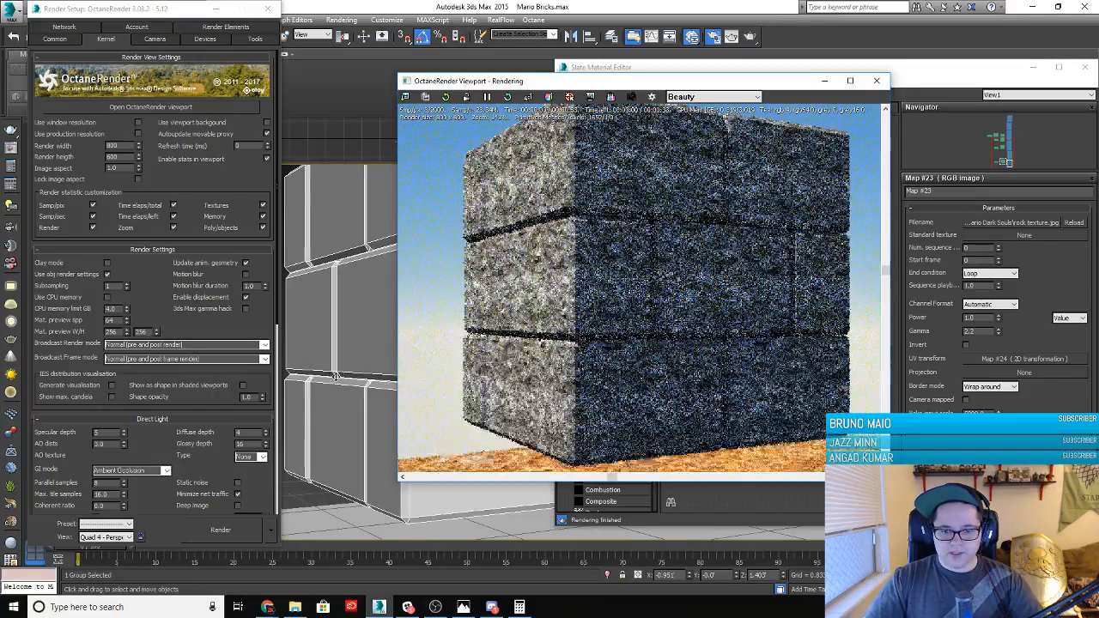
{"action": "scroll", "coordinate": [351, 415], "scroll_direction": "down", "scroll_amount": 3}
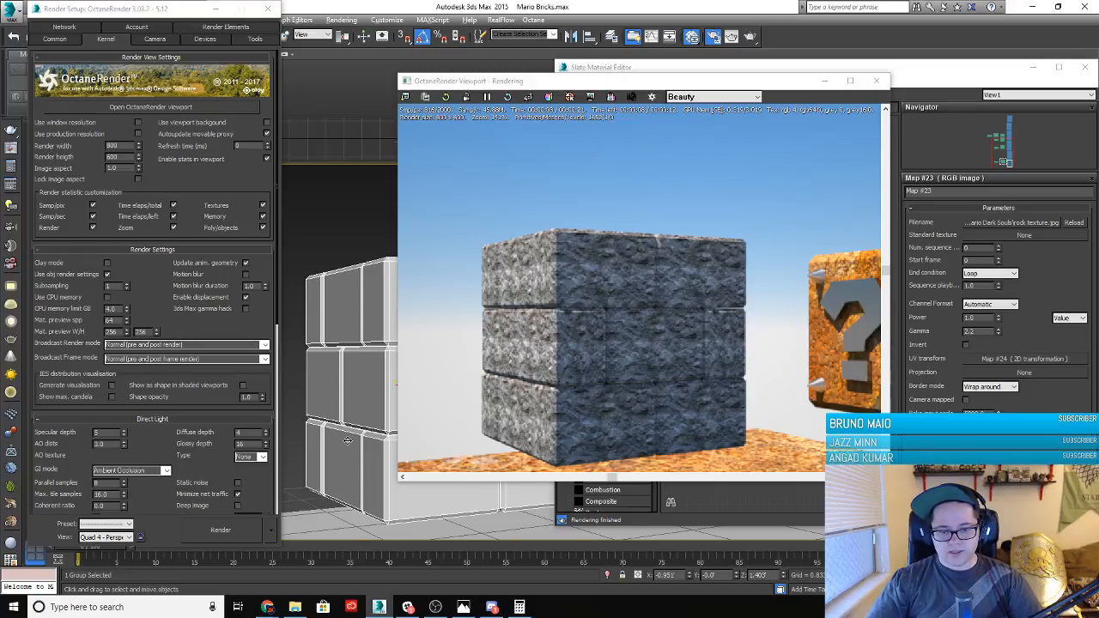
{"action": "middle_click_drag", "start_coordinate": [347, 440], "coordinate": [424, 451], "text": "alt"}
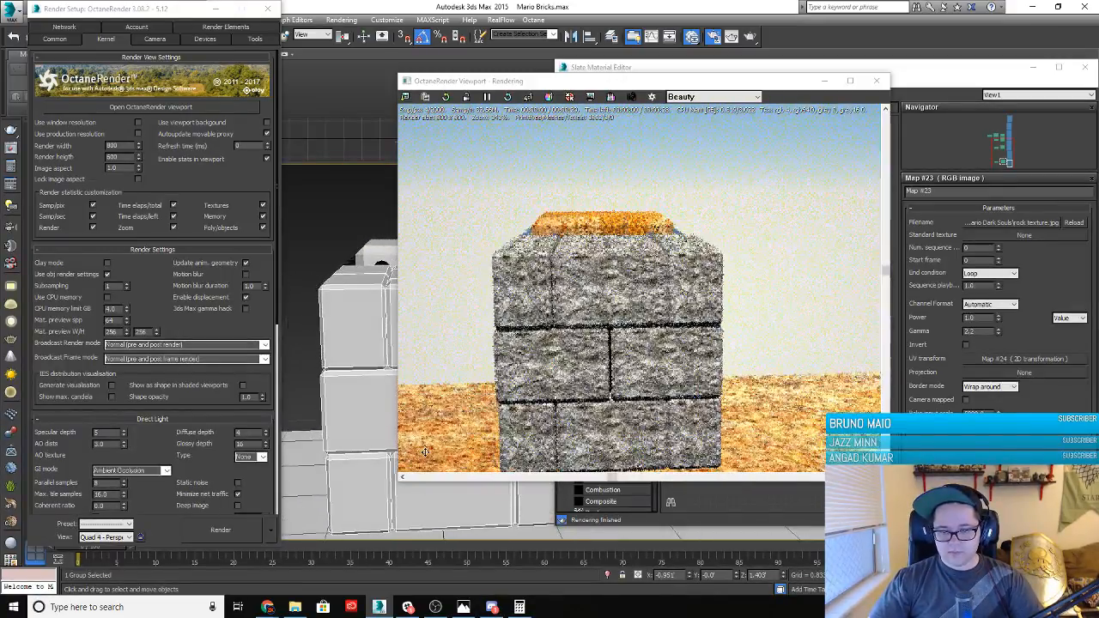
{"action": "middle_click_drag", "start_coordinate": [360, 417], "coordinate": [379, 409], "text": "alt"}
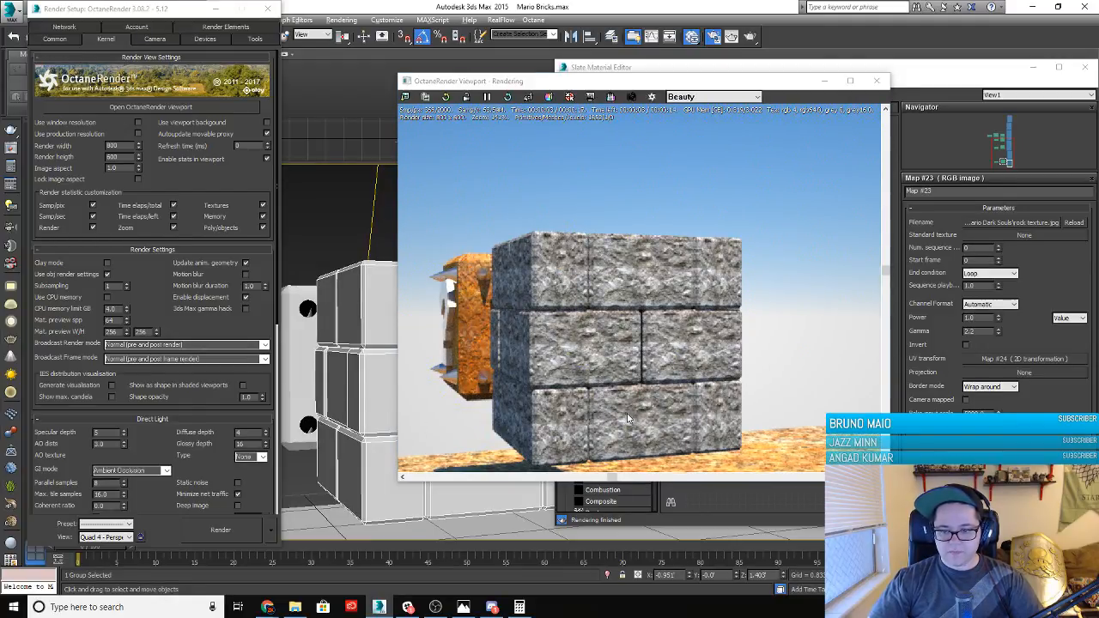
{"action": "left_click_drag", "start_coordinate": [626, 413], "coordinate": [612, 413]}
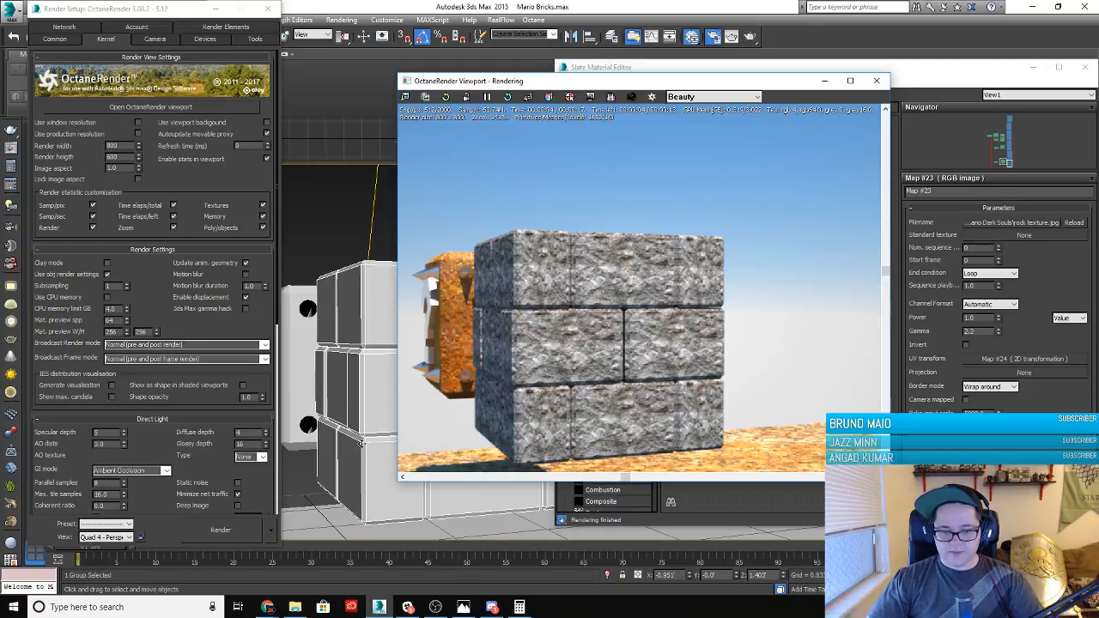
{"action": "middle_click_drag", "start_coordinate": [360, 442], "coordinate": [315, 464], "text": "alt"}
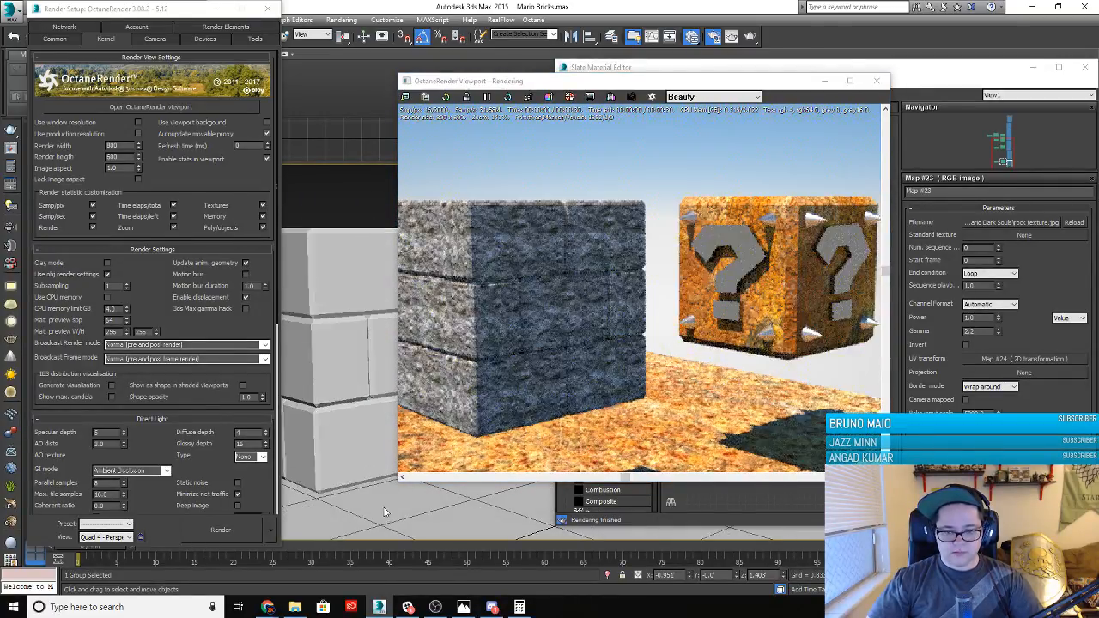
Close the render setup and ungroup the brick block
{"action": "left_click", "coordinate": [346, 382]}
{"action": "right_click", "coordinate": [344, 392]}
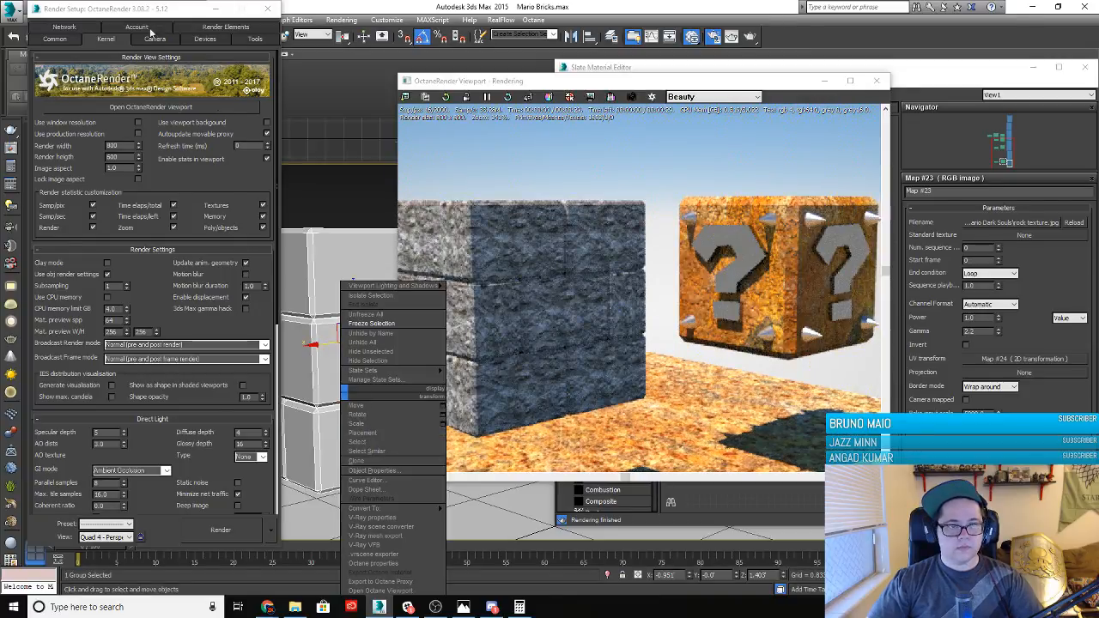
{"action": "left_click", "coordinate": [331, 314]}
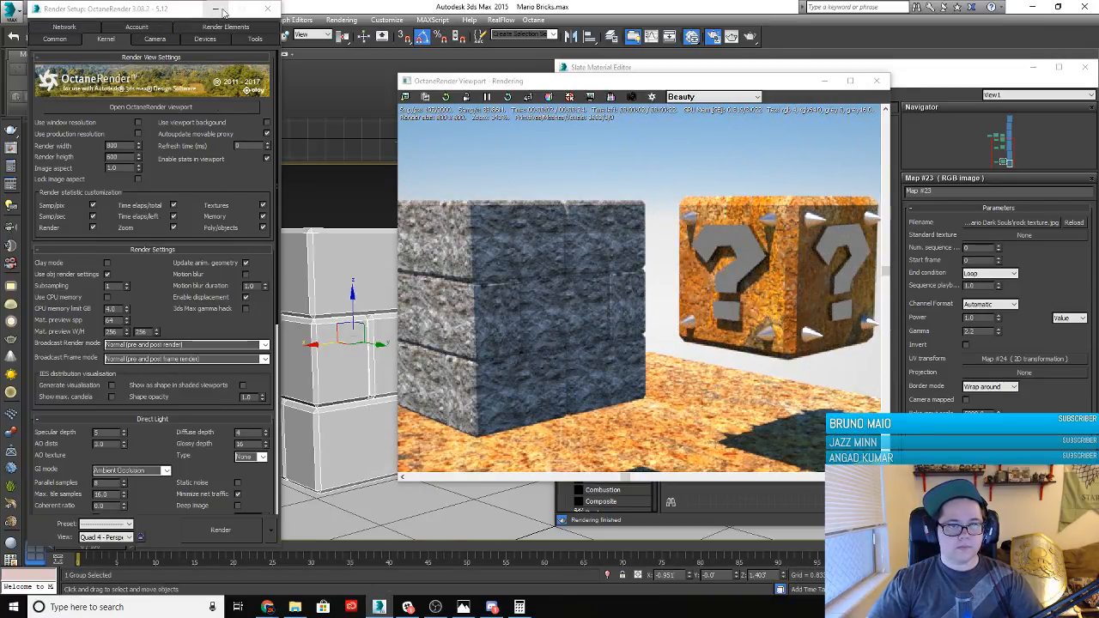
{"action": "left_click", "coordinate": [267, 9]}
{"action": "left_click", "coordinate": [96, 19]}
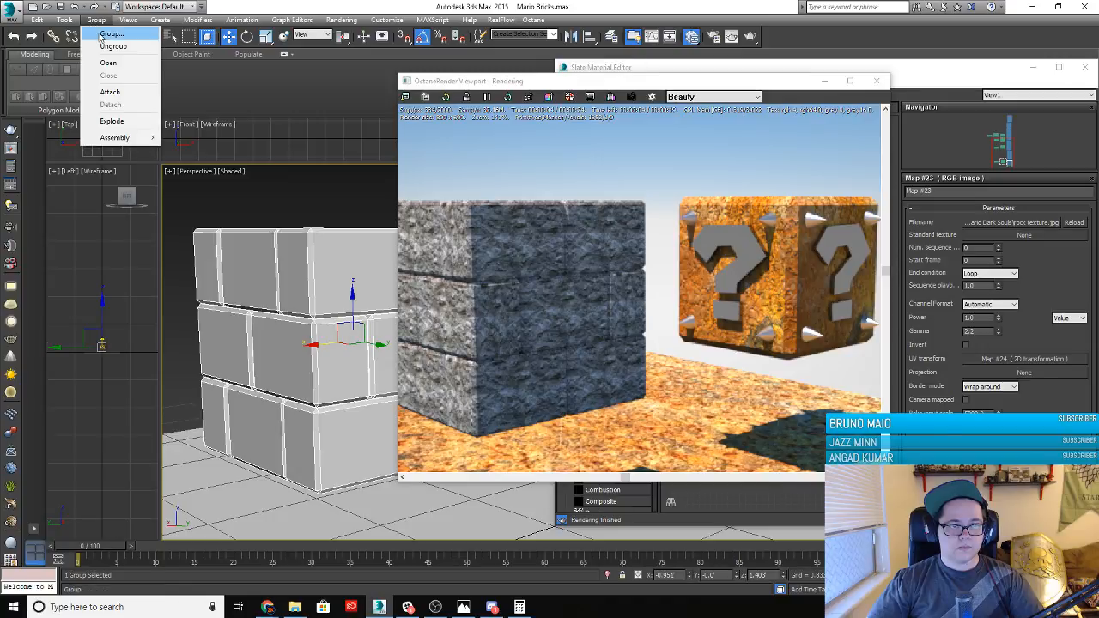
{"action": "left_click", "coordinate": [113, 47]}
Shift the five bricks along one end of the block slightly outward on the Y axis and refresh the Octane render
{"action": "left_click", "coordinate": [346, 452]}
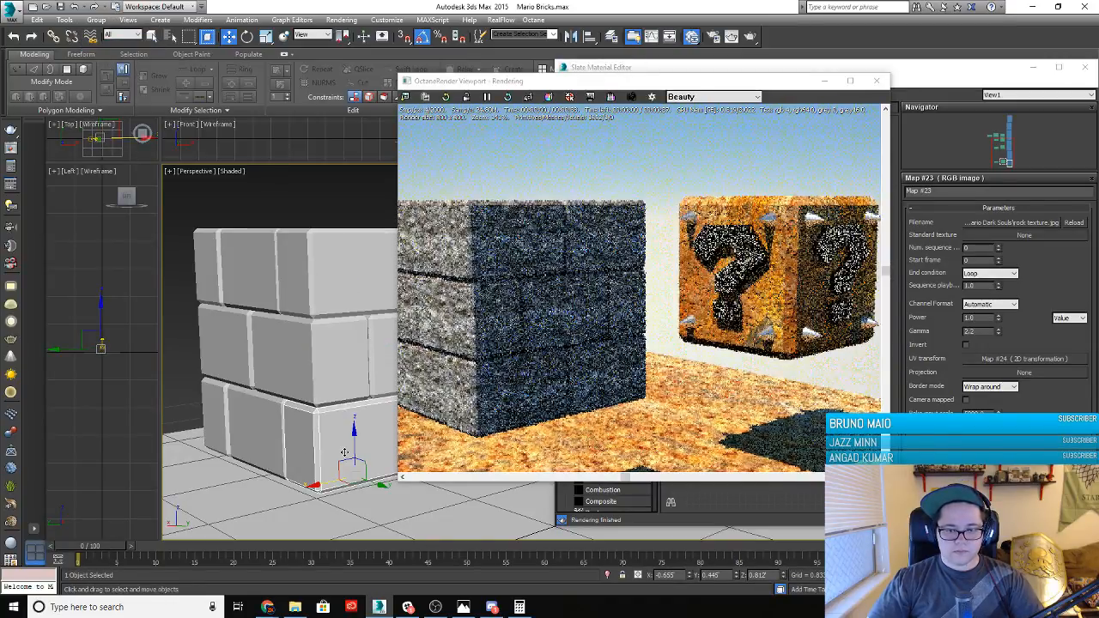
{"action": "left_click", "coordinate": [321, 282], "text": "ctrl"}
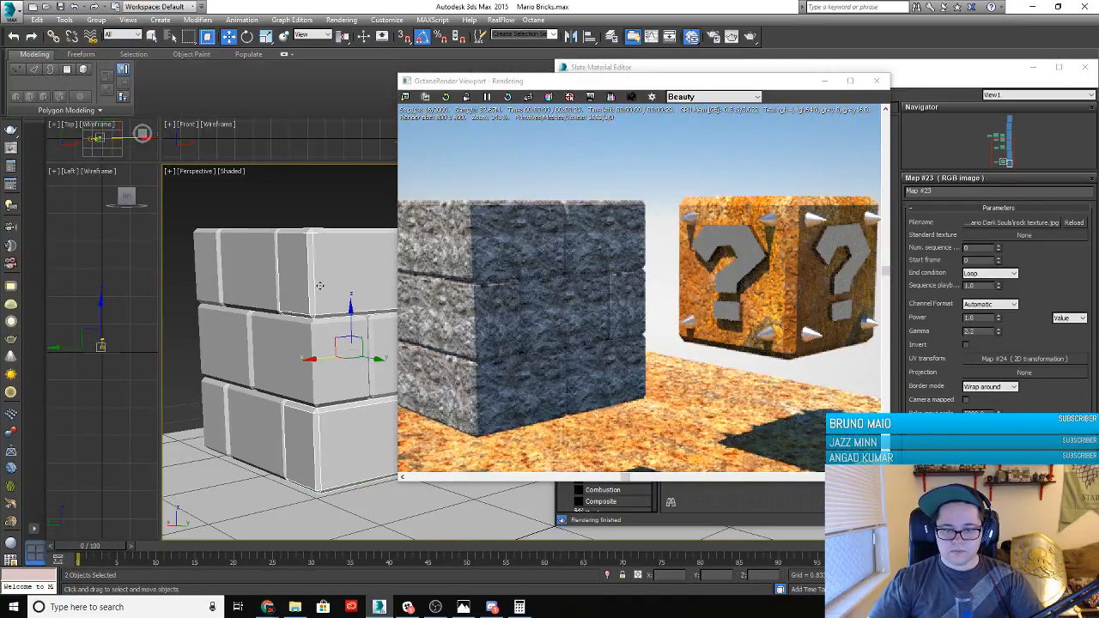
{"action": "middle_click_drag", "start_coordinate": [297, 459], "coordinate": [175, 467], "text": "alt"}
{"action": "middle_click_drag", "start_coordinate": [390, 360], "coordinate": [245, 354]}
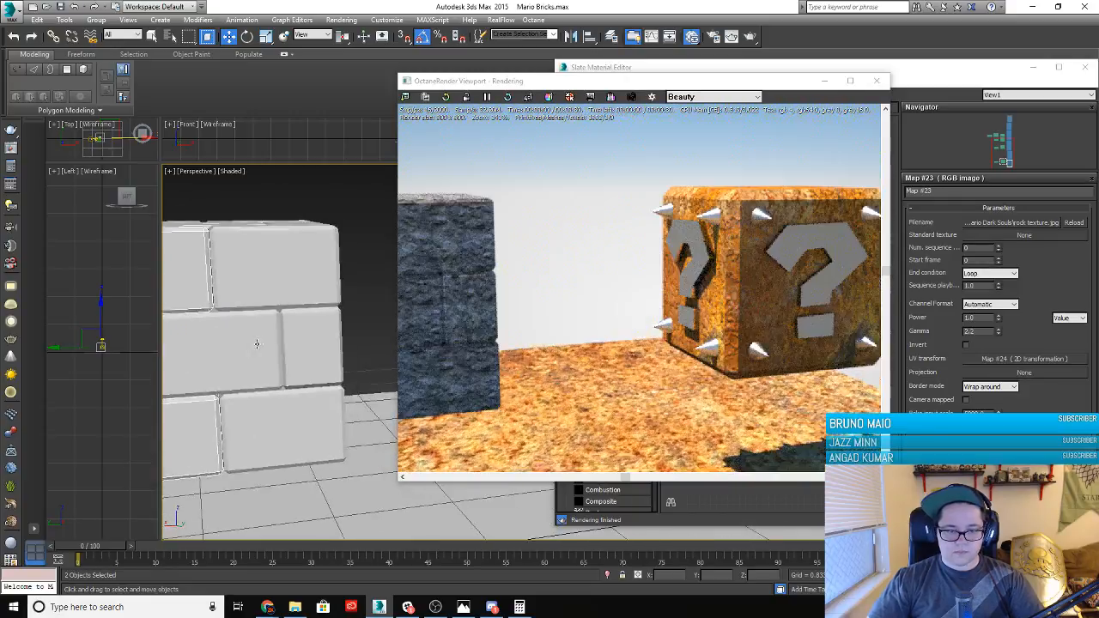
{"action": "left_click", "coordinate": [257, 345], "text": "ctrl"}
{"action": "left_click", "coordinate": [253, 427], "text": "ctrl"}
{"action": "left_click", "coordinate": [257, 295], "text": "ctrl"}
{"action": "middle_click_drag", "start_coordinate": [256, 295], "coordinate": [358, 348], "text": "alt"}
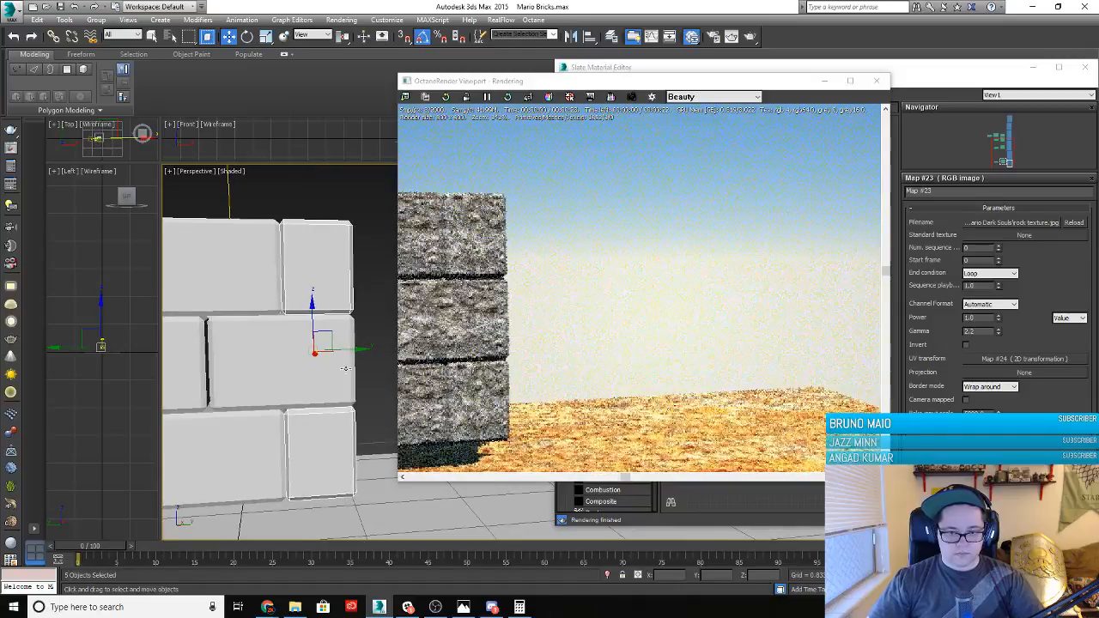
{"action": "left_click_drag", "start_coordinate": [359, 349], "coordinate": [360, 350]}
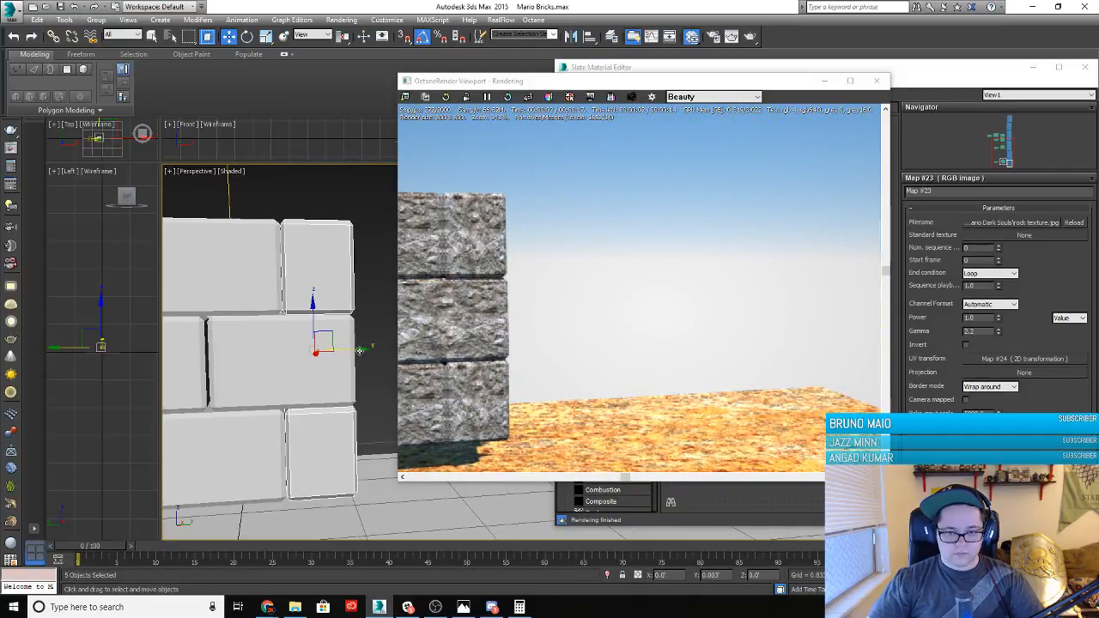
{"action": "left_click", "coordinate": [509, 99]}
{"action": "middle_click_drag", "start_coordinate": [521, 280], "coordinate": [602, 252]}
{"action": "left_click_drag", "start_coordinate": [359, 349], "coordinate": [361, 349]}
{"action": "left_click", "coordinate": [491, 114]}
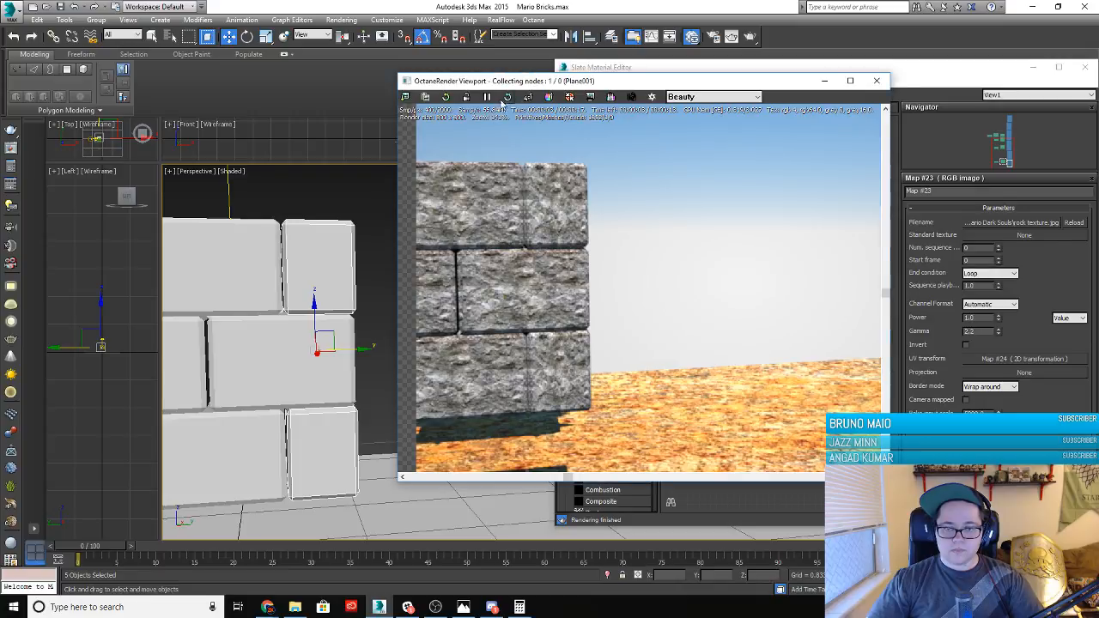
{"action": "middle_click_drag", "start_coordinate": [683, 377], "coordinate": [673, 378]}
Shift the five bricks at the opposite end of the block slightly outward along Y and reload the Octane render
{"action": "middle_click_drag", "start_coordinate": [265, 371], "coordinate": [309, 322], "text": "alt"}
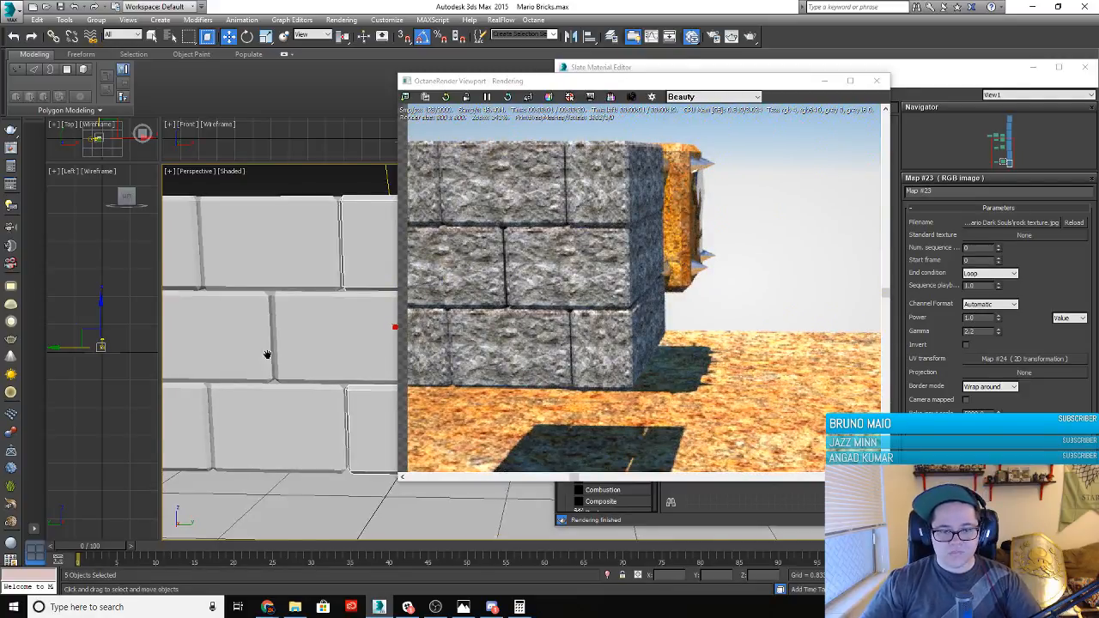
{"action": "middle_click_drag", "start_coordinate": [269, 355], "coordinate": [358, 344], "text": "alt"}
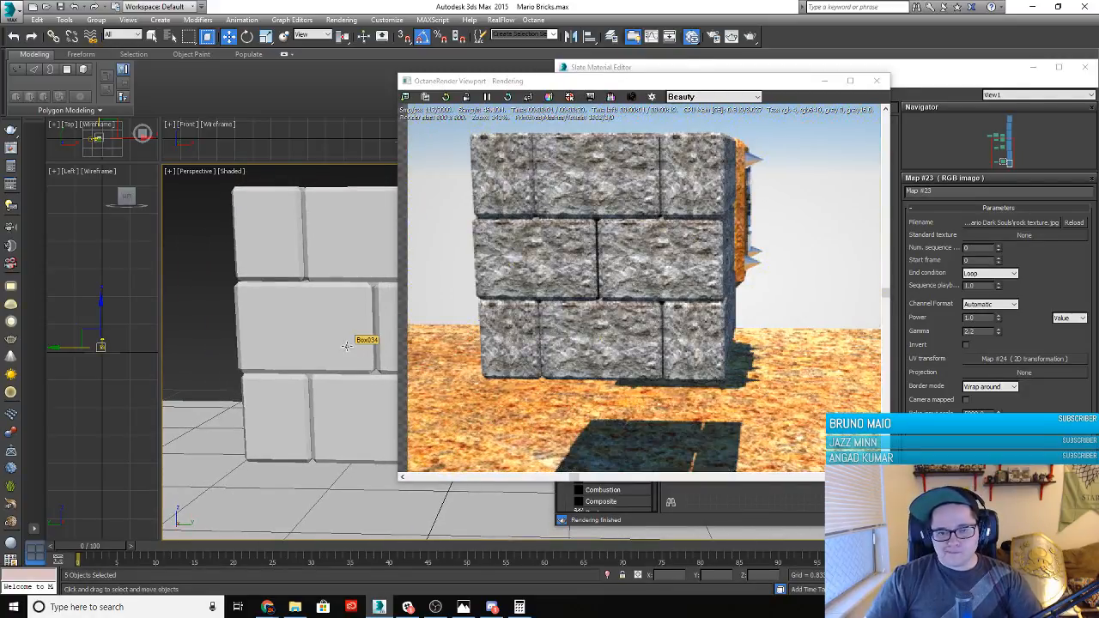
{"action": "left_click", "coordinate": [261, 234]}
{"action": "middle_click_drag", "start_coordinate": [267, 415], "coordinate": [336, 412], "text": "alt"}
{"action": "left_click", "coordinate": [235, 331], "text": "ctrl"}
{"action": "left_click", "coordinate": [197, 244], "text": "ctrl"}
{"action": "left_click", "coordinate": [204, 393], "text": "ctrl"}
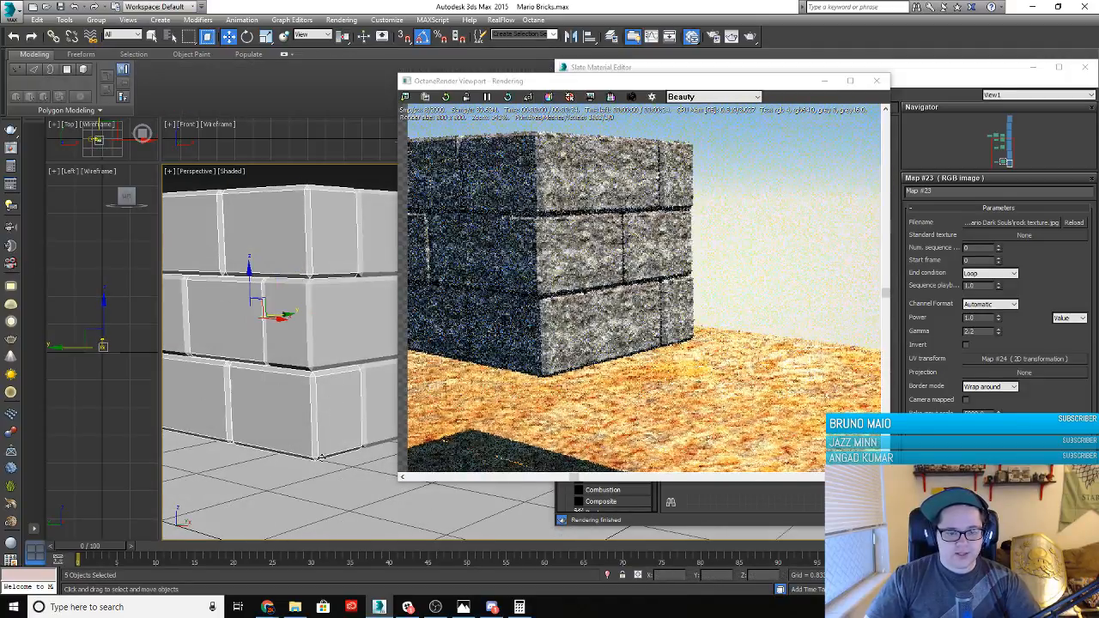
{"action": "middle_click_drag", "start_coordinate": [207, 390], "coordinate": [293, 363], "text": "alt"}
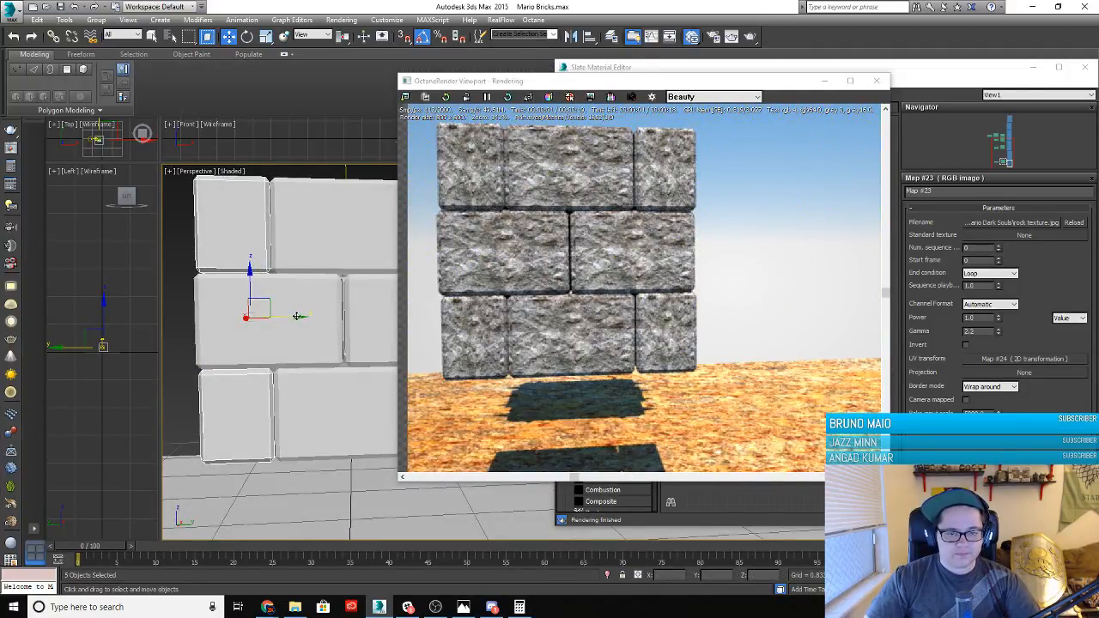
{"action": "left_click_drag", "start_coordinate": [296, 316], "coordinate": [295, 316]}
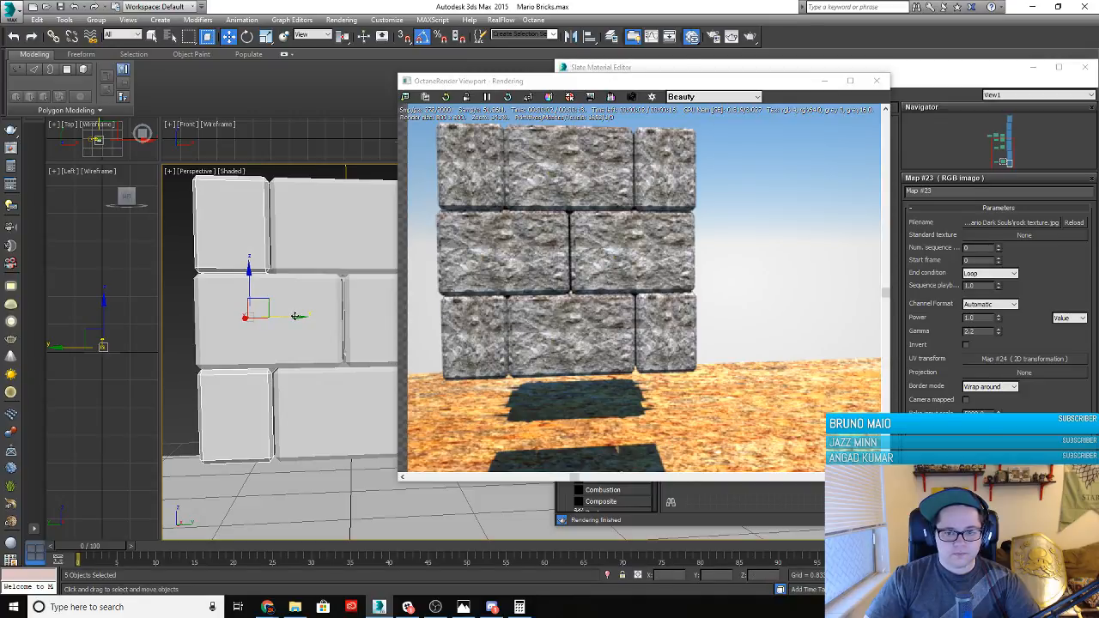
{"action": "left_click", "coordinate": [447, 98]}
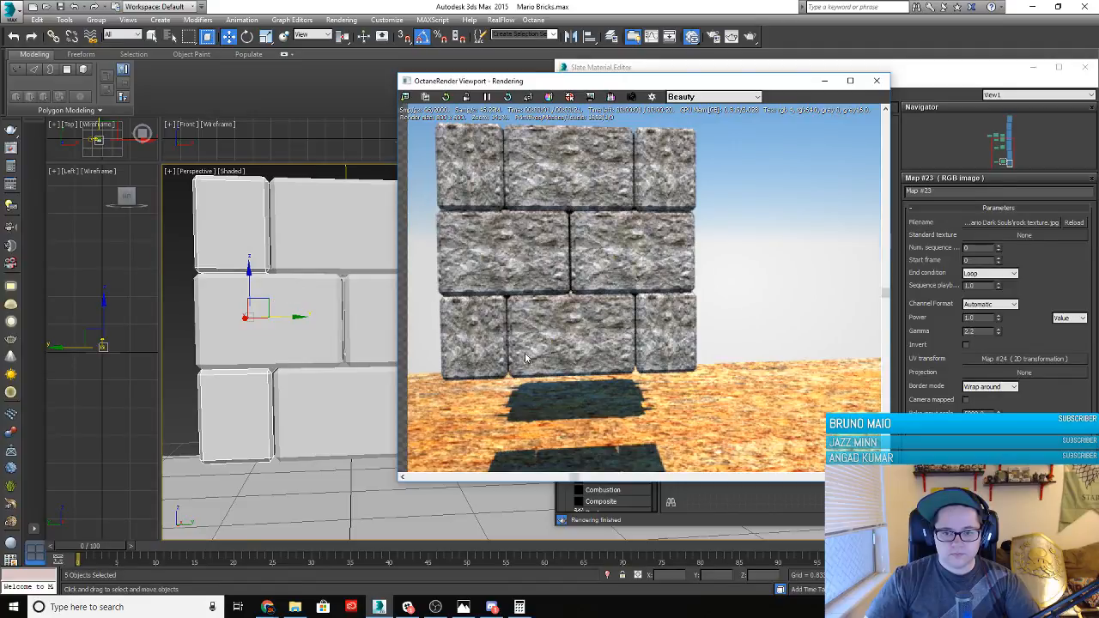
Examine the widened brick gaps in the Octane render and select the corner brick in the top row
{"action": "middle_click_drag", "start_coordinate": [327, 350], "coordinate": [245, 353], "text": "alt"}
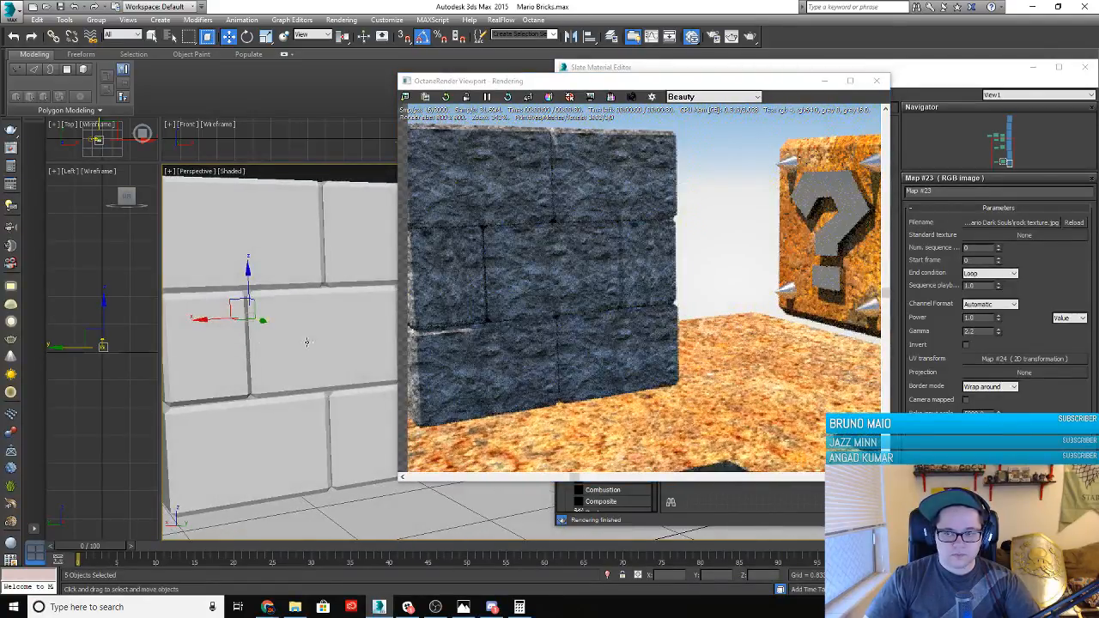
{"action": "middle_click_drag", "start_coordinate": [378, 400], "coordinate": [264, 420], "text": "alt"}
{"action": "middle_click_drag", "start_coordinate": [225, 346], "coordinate": [299, 278]}
{"action": "scroll", "coordinate": [318, 347], "scroll_direction": "down", "scroll_amount": 3}
{"action": "left_click", "coordinate": [299, 278]}
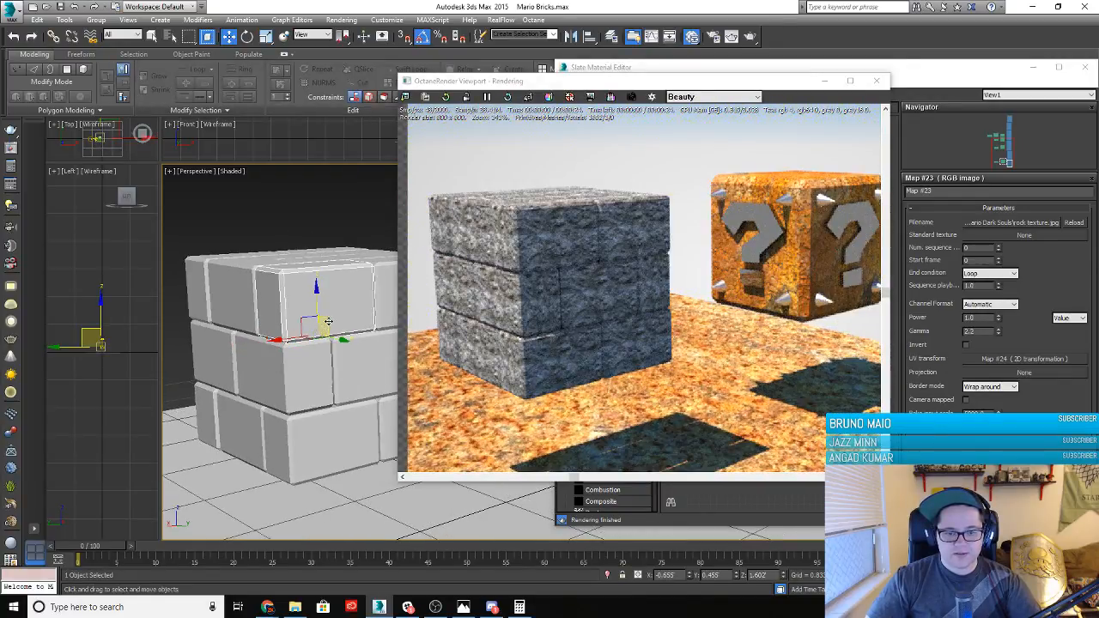
{"action": "left_click_drag", "start_coordinate": [326, 299], "coordinate": [273, 318]}
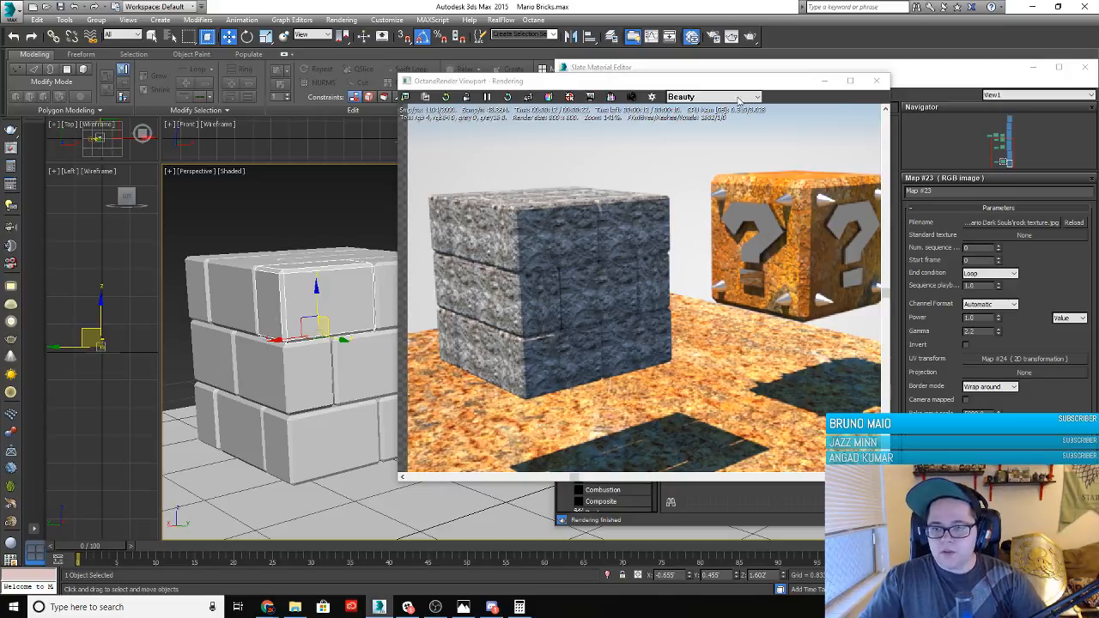
Examine the brick block beside the question-mark block from several distances and angles in the Octane render
{"action": "scroll", "coordinate": [572, 280], "scroll_direction": "down", "scroll_amount": 3}
{"action": "scroll", "coordinate": [583, 297], "scroll_direction": "down", "scroll_amount": 1}
{"action": "mouse_move", "coordinate": [620, 299]}
{"action": "left_mouse_down"}
{"action": "mouse_move", "coordinate": [552, 293]}
{"action": "mouse_move", "coordinate": [600, 301]}
{"action": "left_mouse_up"}
{"action": "scroll", "coordinate": [554, 294], "scroll_direction": "up", "scroll_amount": 1}
{"action": "scroll", "coordinate": [313, 347], "scroll_direction": "down", "scroll_amount": 6}
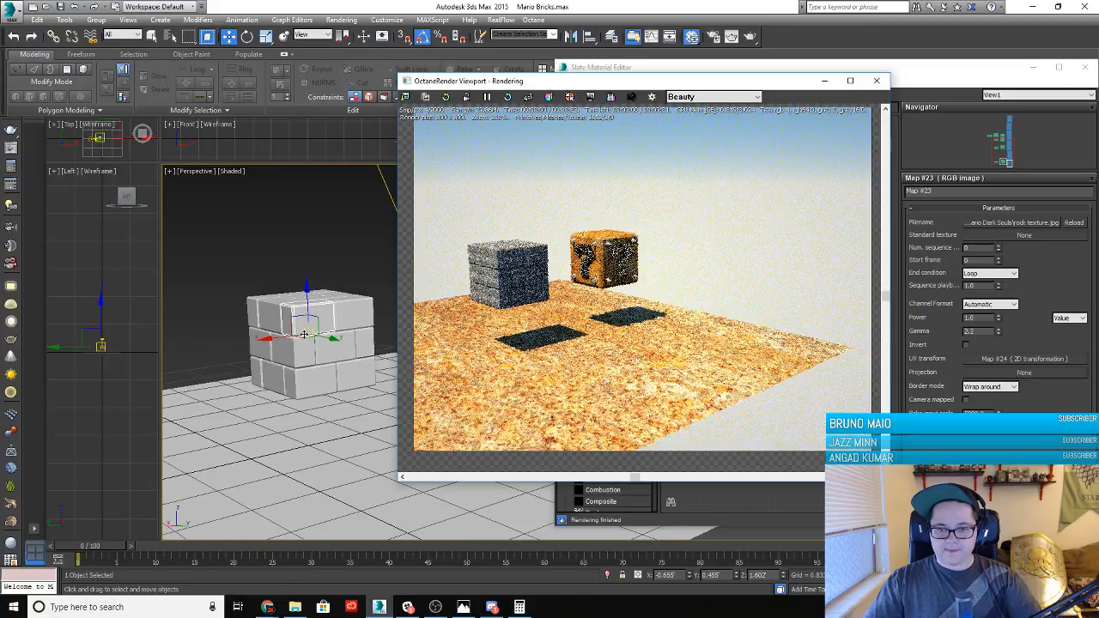
{"action": "middle_click_drag", "start_coordinate": [320, 361], "coordinate": [238, 348], "text": "alt"}
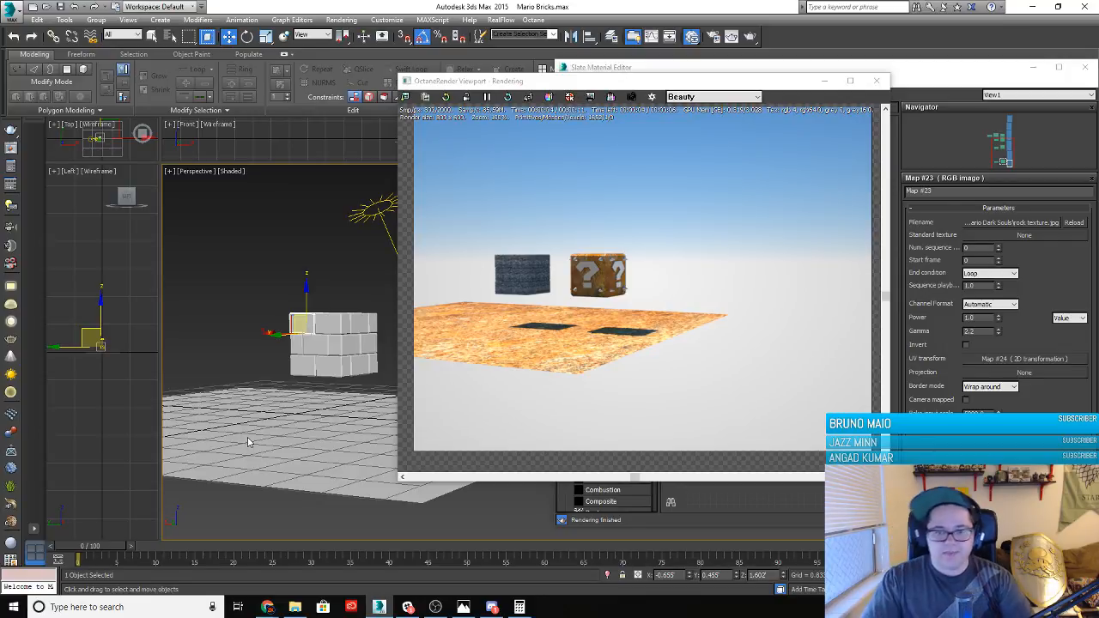
{"action": "middle_click_drag", "start_coordinate": [216, 327], "coordinate": [467, 364], "text": "alt"}
{"action": "left_click_drag", "start_coordinate": [509, 280], "coordinate": [535, 299]}
{"action": "middle_click_drag", "start_coordinate": [198, 376], "coordinate": [340, 368]}
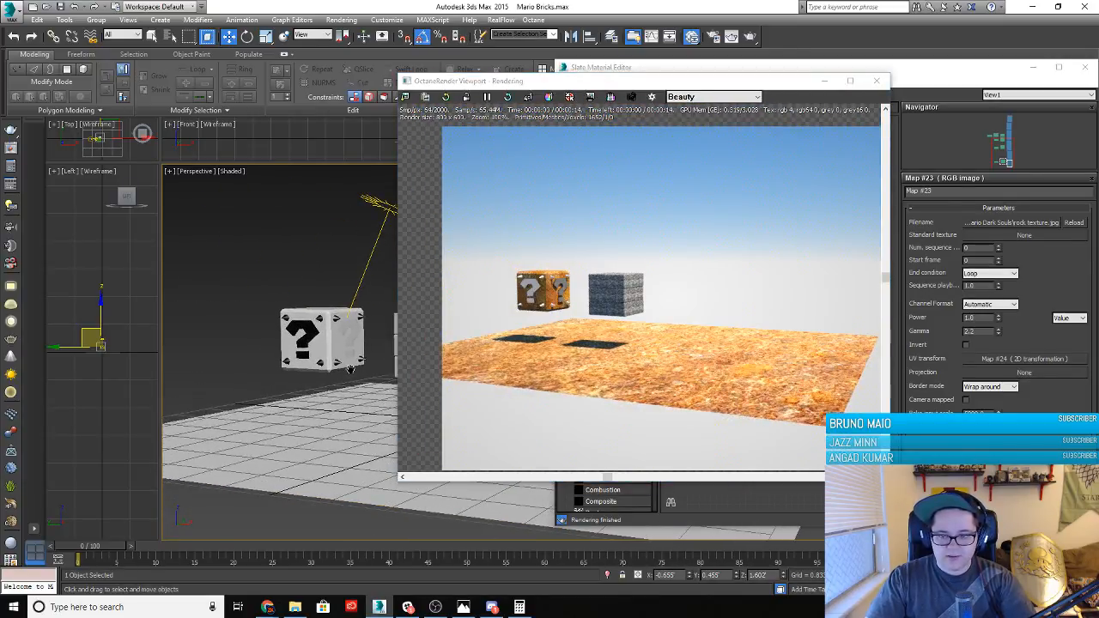
Switch to the rock texture image results in Chrome and open the jagged brown stone wall texture from texturex.com
{"action": "mouse_move", "coordinate": [267, 607]}
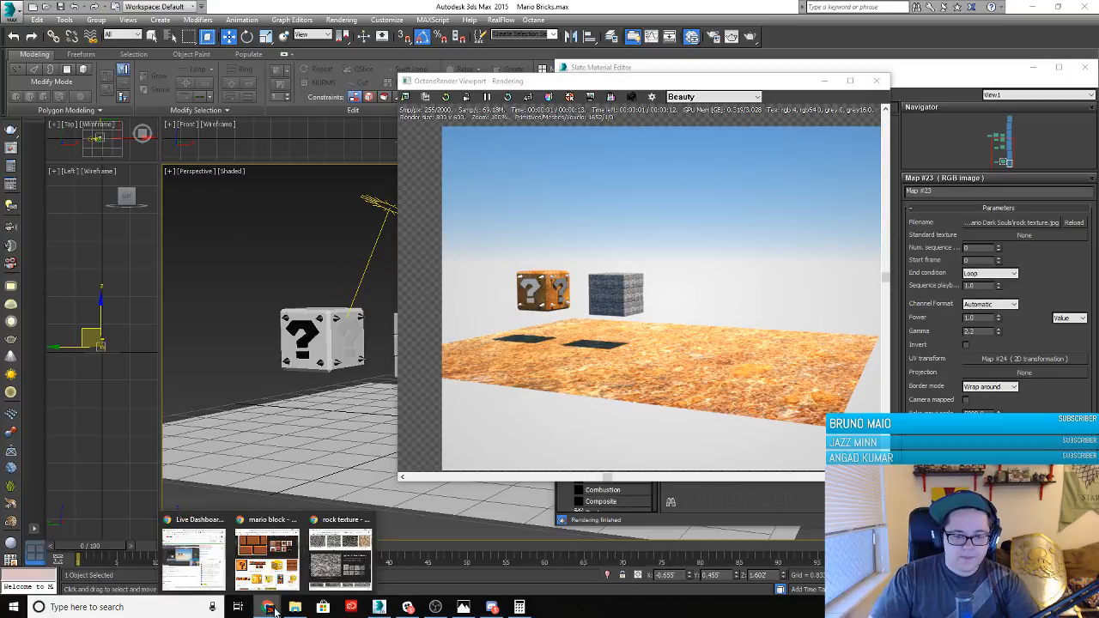
{"action": "left_click", "coordinate": [330, 553]}
{"action": "scroll", "coordinate": [483, 289], "scroll_direction": "down", "scroll_amount": 5}
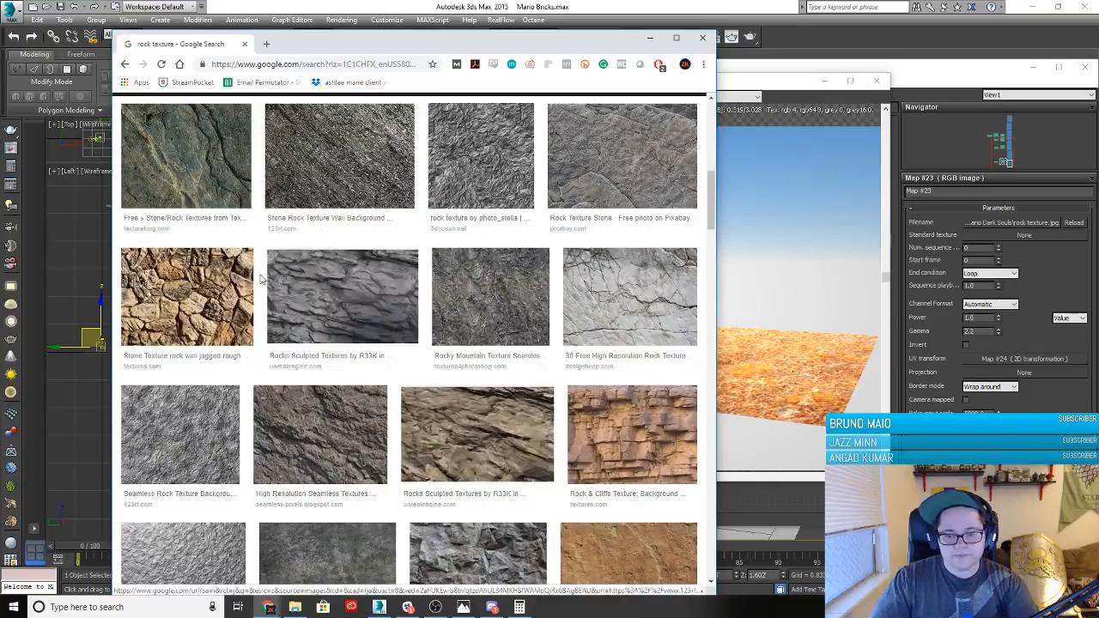
{"action": "scroll", "coordinate": [260, 278], "scroll_direction": "down", "scroll_amount": 3}
{"action": "scroll", "coordinate": [262, 306], "scroll_direction": "up", "scroll_amount": 1}
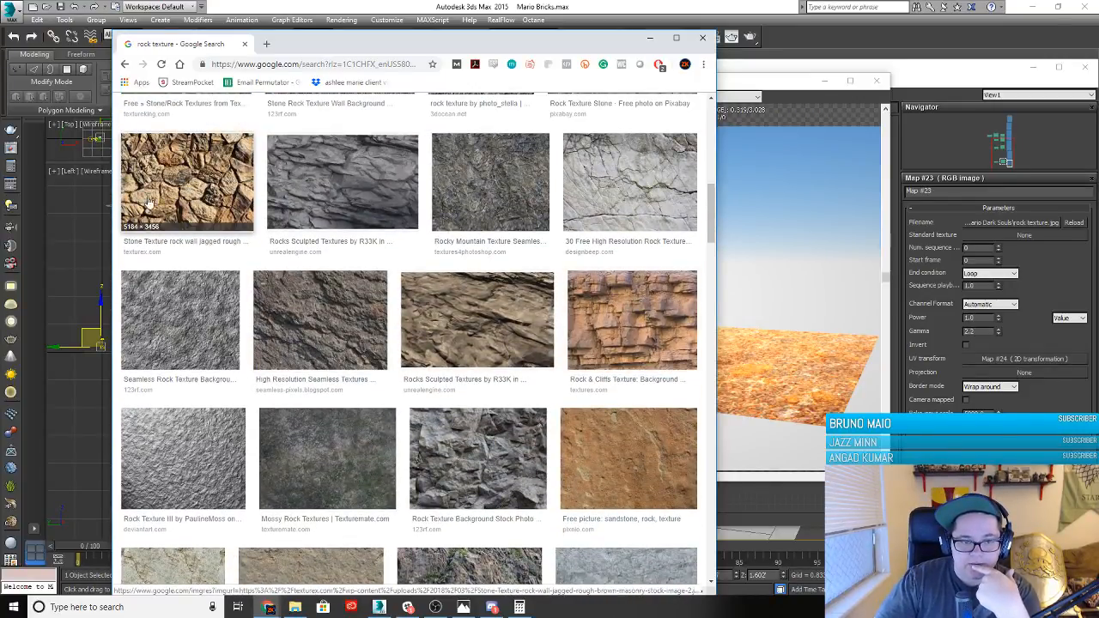
{"action": "left_click", "coordinate": [191, 161]}
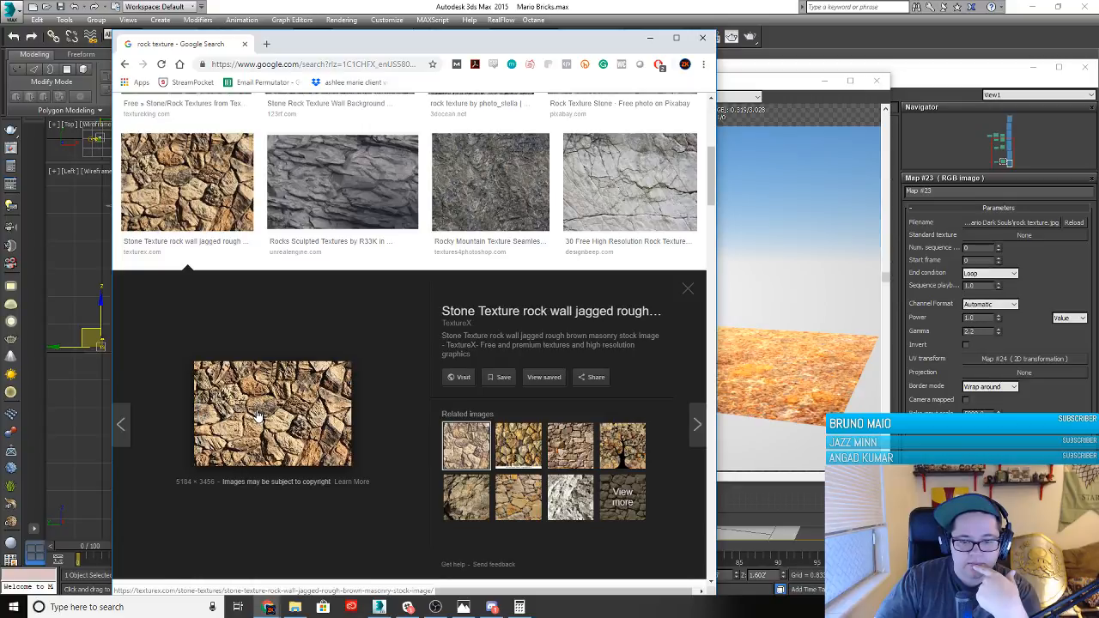
Save the stone wall image as "rock texture2" in the Super Mario Dark Souls folder, keeping the existing rock texture file
{"action": "right_click", "coordinate": [257, 414]}
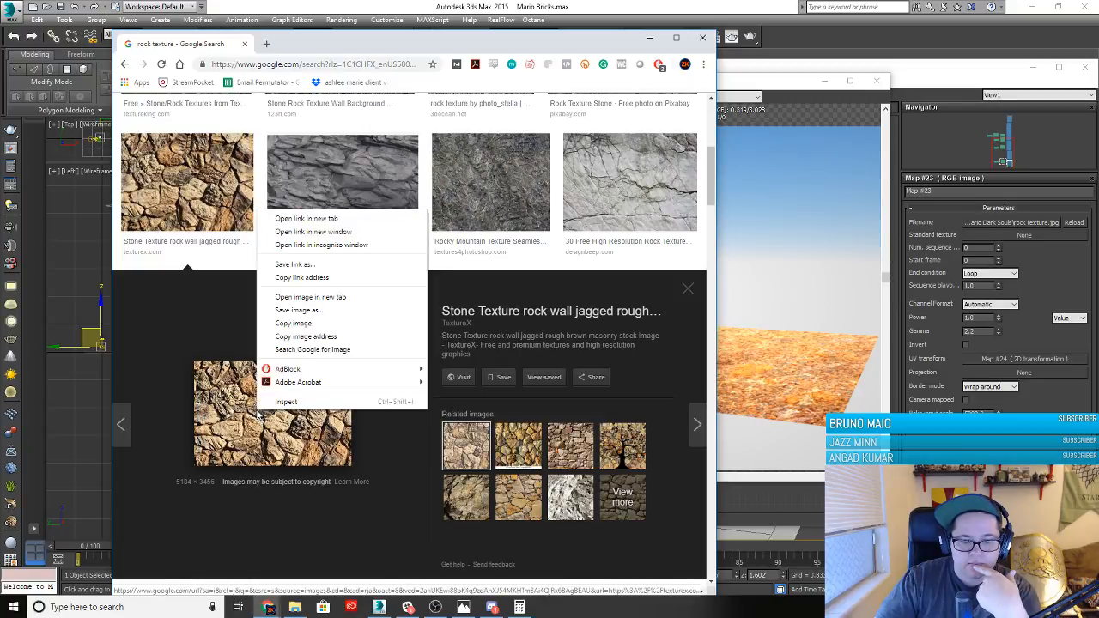
{"action": "left_click", "coordinate": [313, 314]}
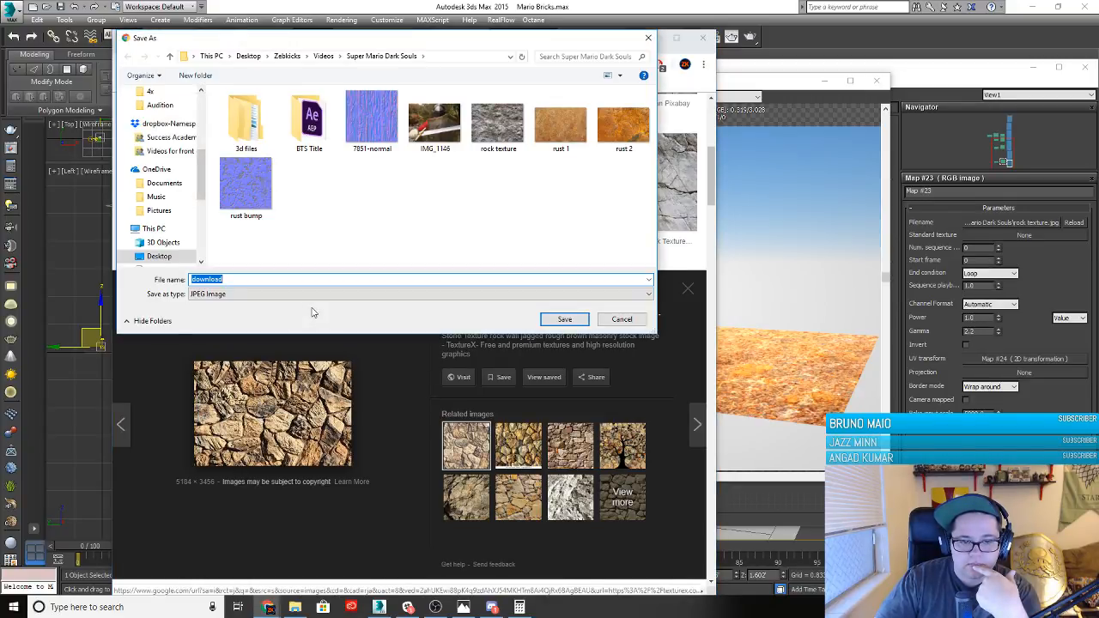
{"action": "type", "text": "rock"}
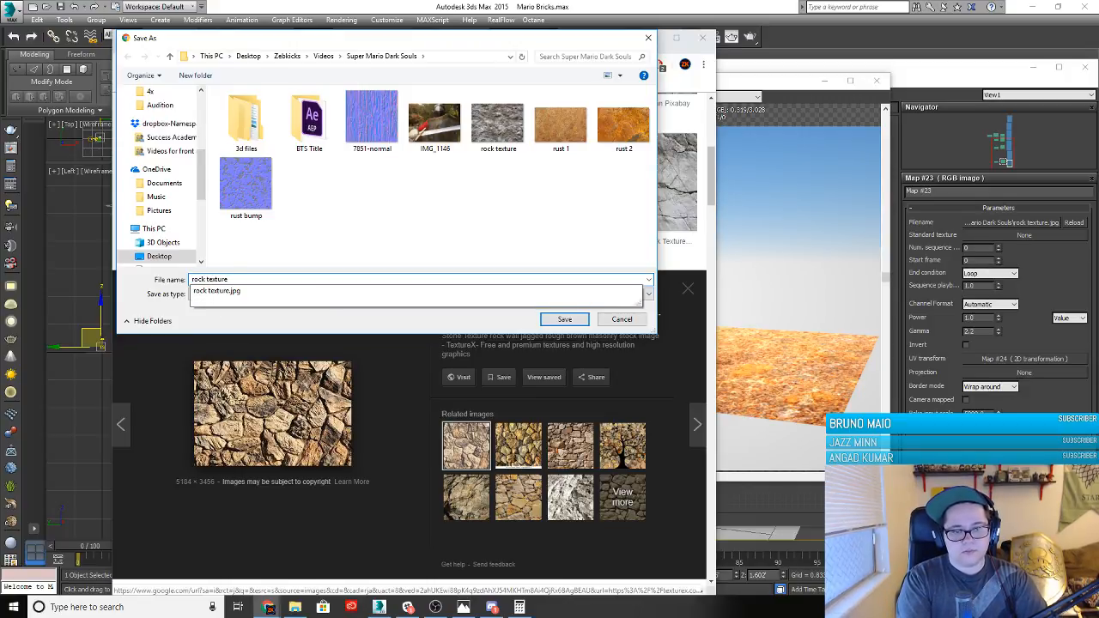
{"action": "type", "text": " texture"}
{"action": "key", "text": "Return"}
{"action": "left_click", "coordinate": [625, 306]}
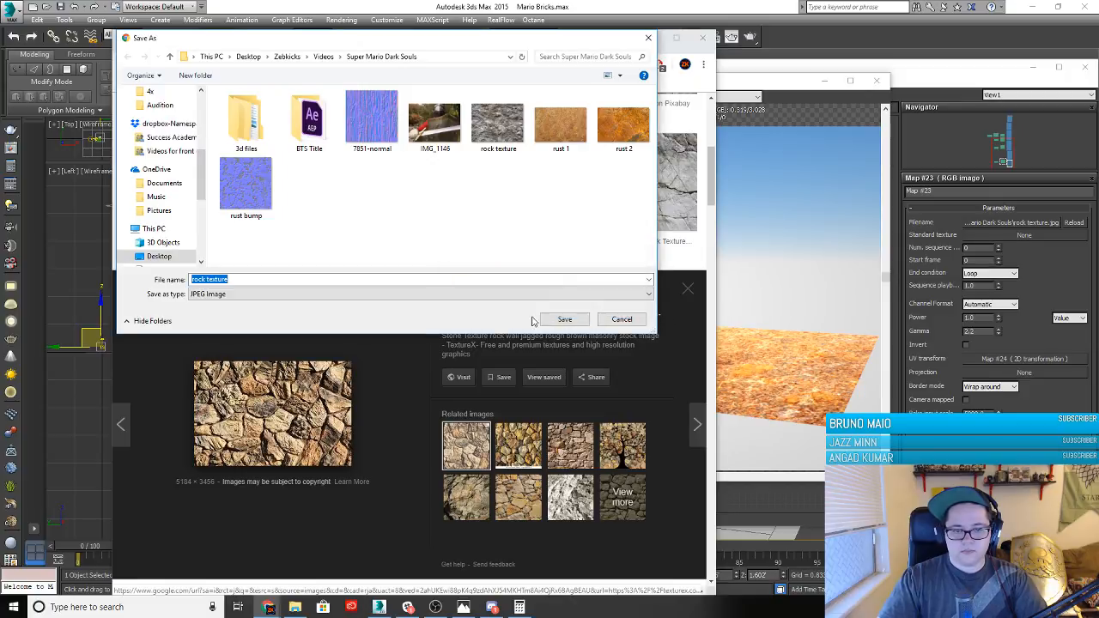
{"action": "left_click", "coordinate": [289, 279]}
{"action": "type", "text": "2"}
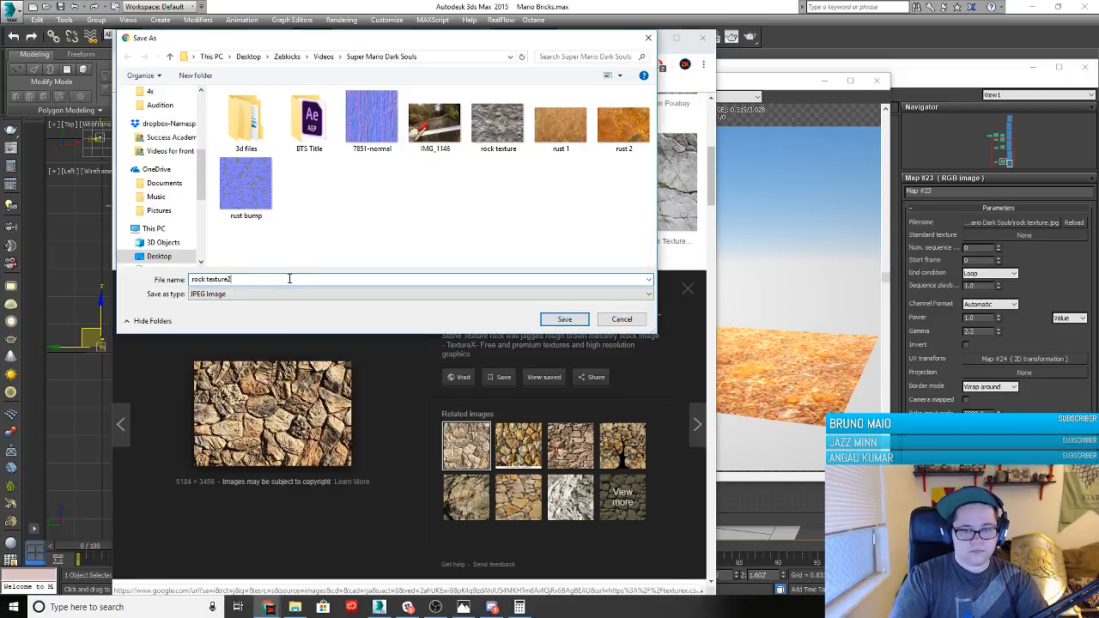
{"action": "key", "text": "Return"}
Switch back to 3ds Max and replace the brick material's RGB image with rock texture2.jpg
{"action": "key", "text": "alt+Tab"}
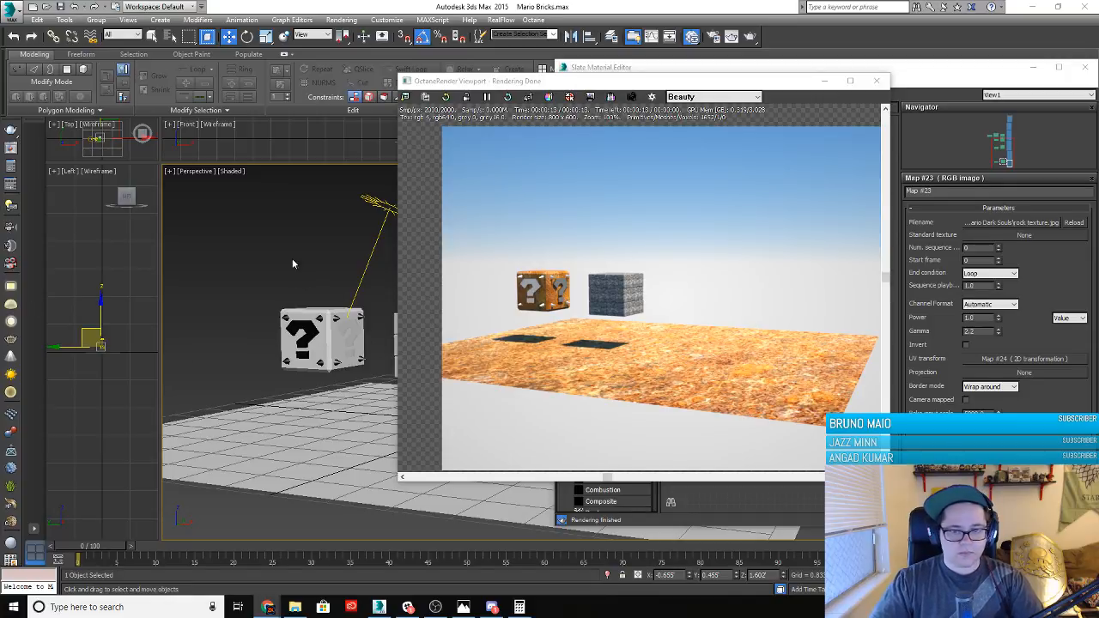
{"action": "left_click", "coordinate": [802, 69]}
{"action": "middle_click_drag", "start_coordinate": [749, 309], "coordinate": [631, 292]}
{"action": "middle_click_drag", "start_coordinate": [717, 331], "coordinate": [833, 323]}
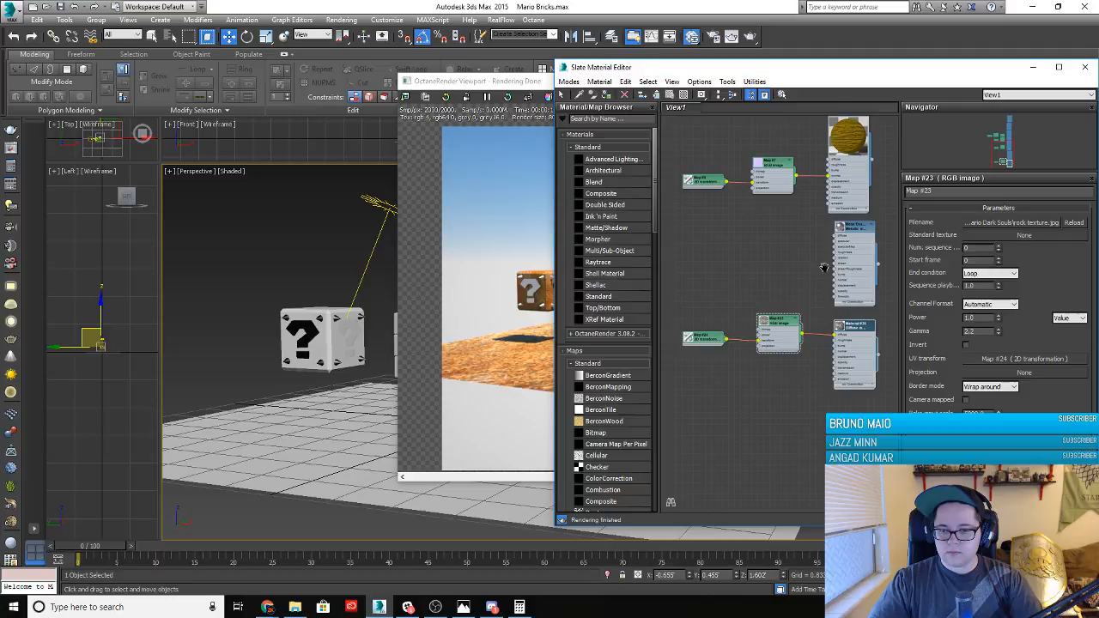
{"action": "left_click", "coordinate": [780, 326]}
{"action": "left_click", "coordinate": [985, 223]}
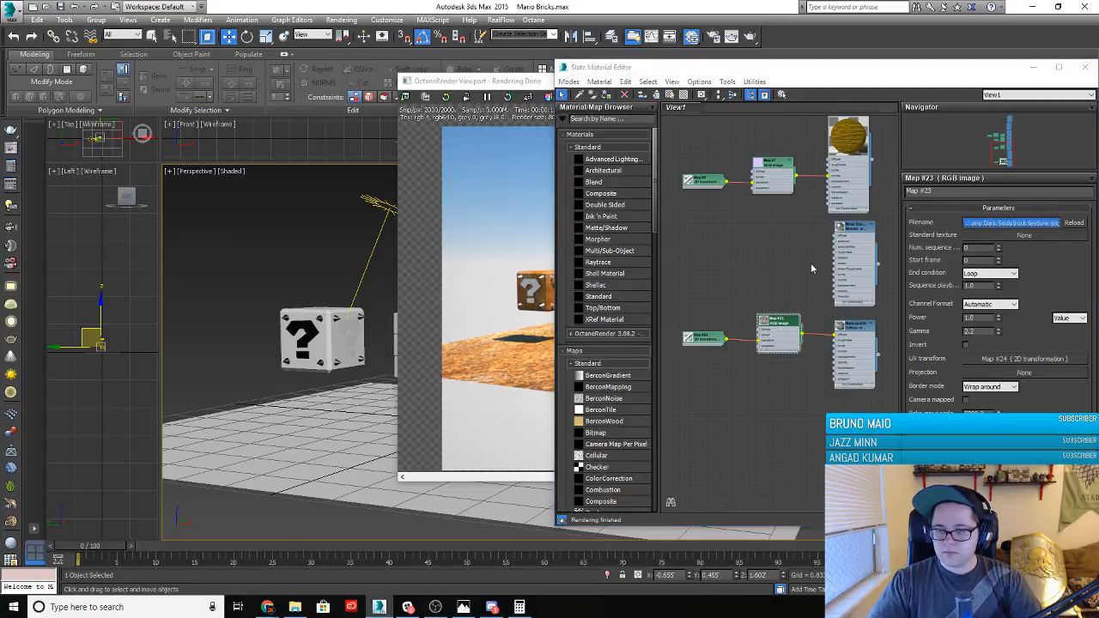
{"action": "left_click", "coordinate": [738, 279]}
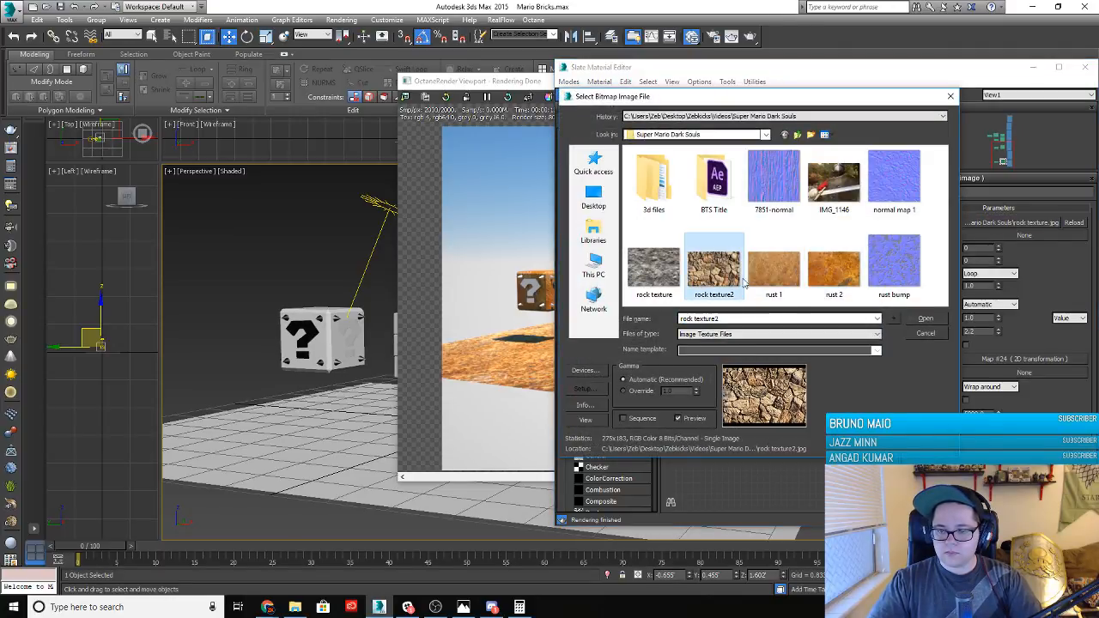
{"action": "left_click", "coordinate": [925, 319]}
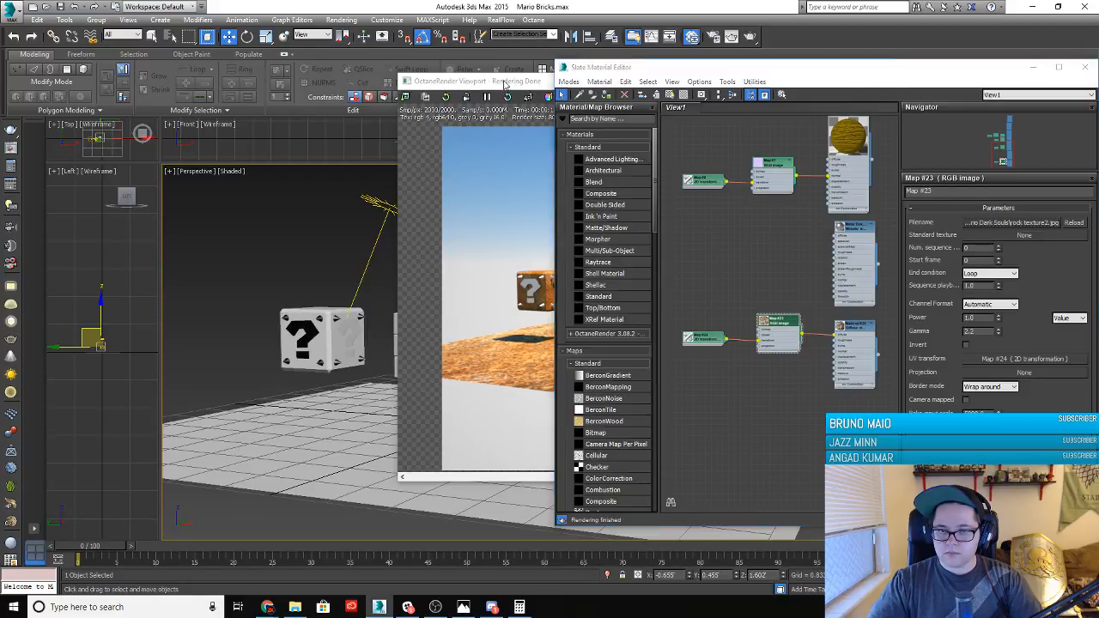
Move the Octane viewport clear of the material editor, refresh the render and examine the stone texture on the brick block from several sides
{"action": "left_click_drag", "start_coordinate": [507, 80], "coordinate": [292, 77]}
{"action": "left_click", "coordinate": [293, 93]}
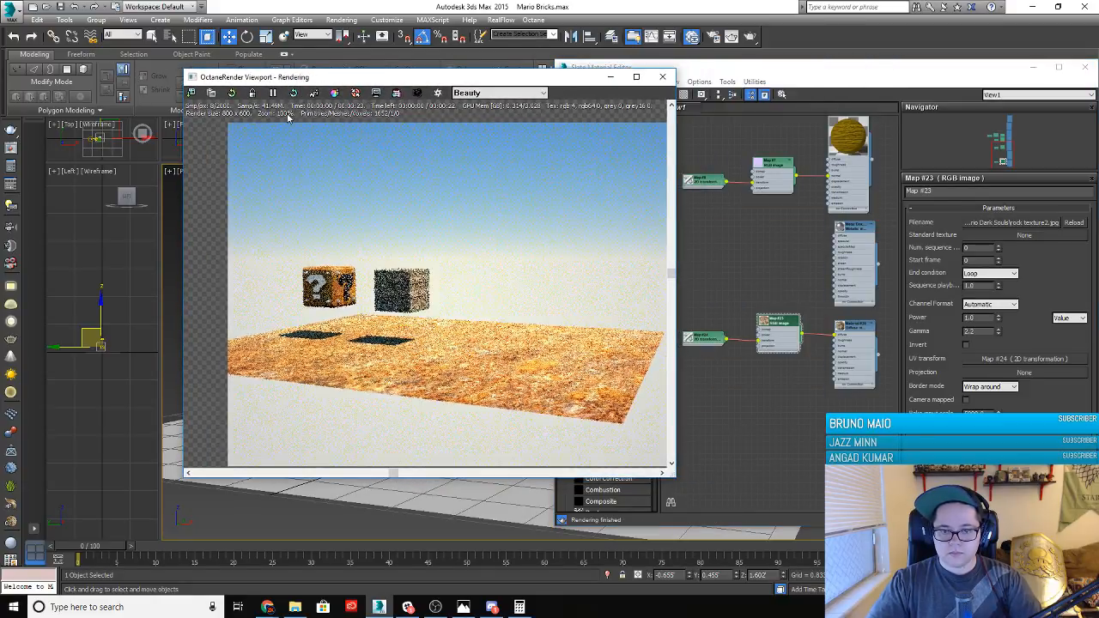
{"action": "scroll", "coordinate": [411, 323], "scroll_direction": "up", "scroll_amount": 5}
{"action": "scroll", "coordinate": [410, 323], "scroll_direction": "down", "scroll_amount": 5}
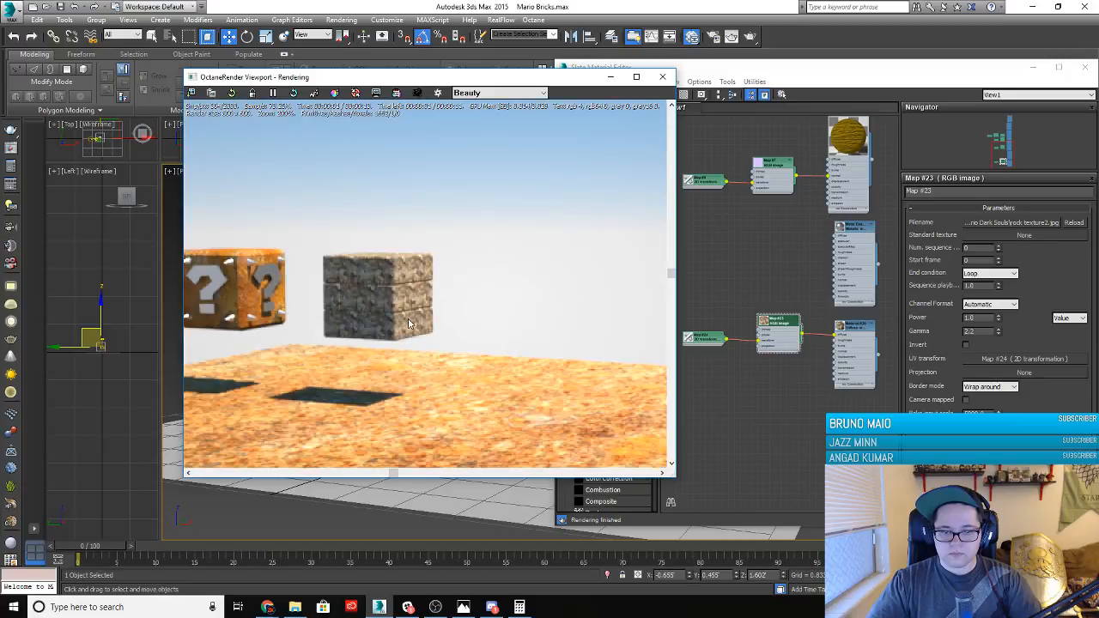
{"action": "scroll", "coordinate": [424, 497], "scroll_direction": "up", "scroll_amount": 6}
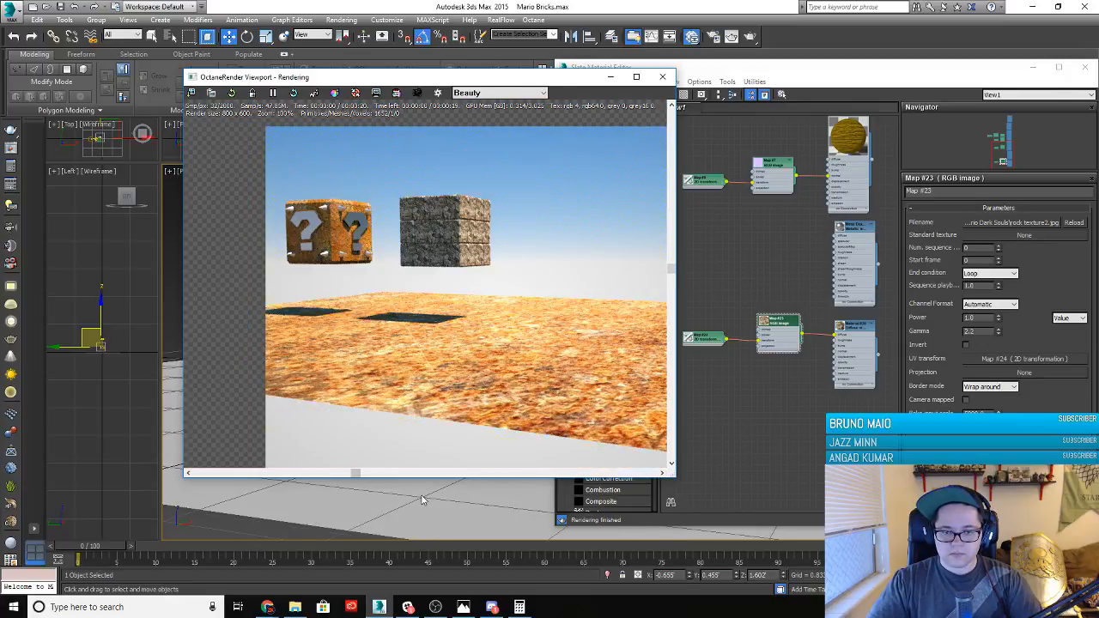
{"action": "middle_click_drag", "start_coordinate": [435, 515], "coordinate": [461, 55]}
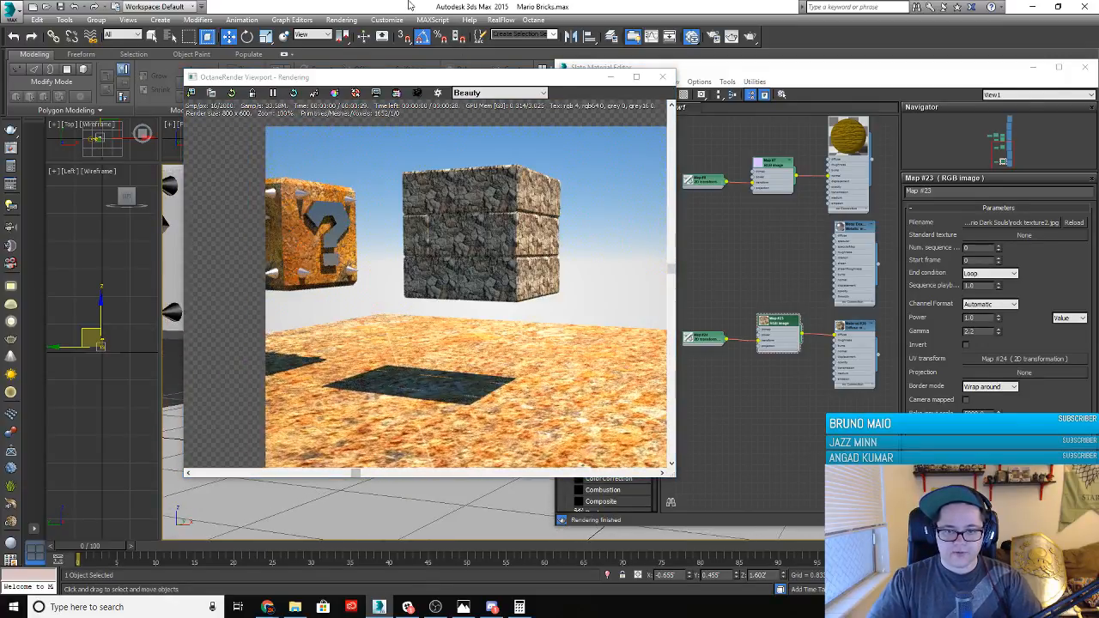
{"action": "middle_click_drag", "start_coordinate": [401, 506], "coordinate": [301, 552], "text": "alt"}
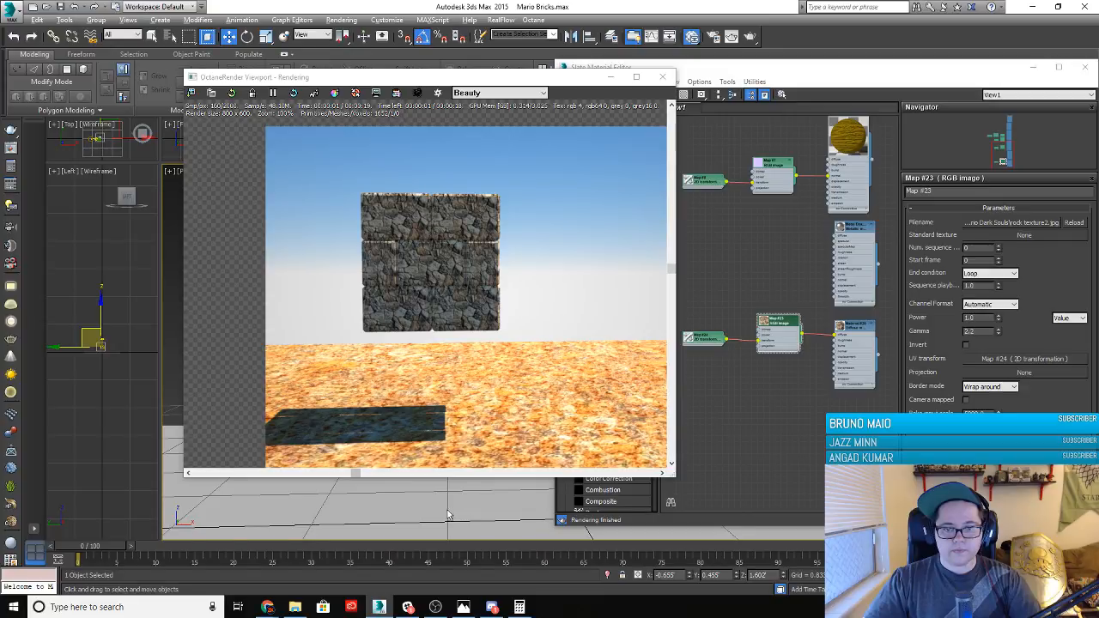
{"action": "middle_click_drag", "start_coordinate": [452, 515], "coordinate": [324, 519], "text": "alt"}
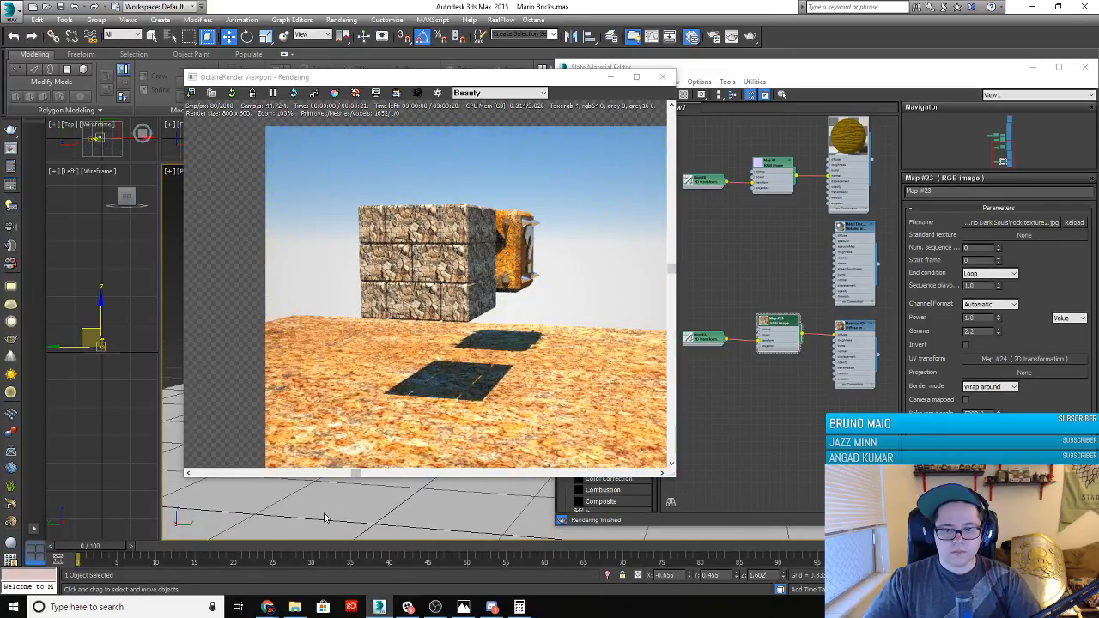
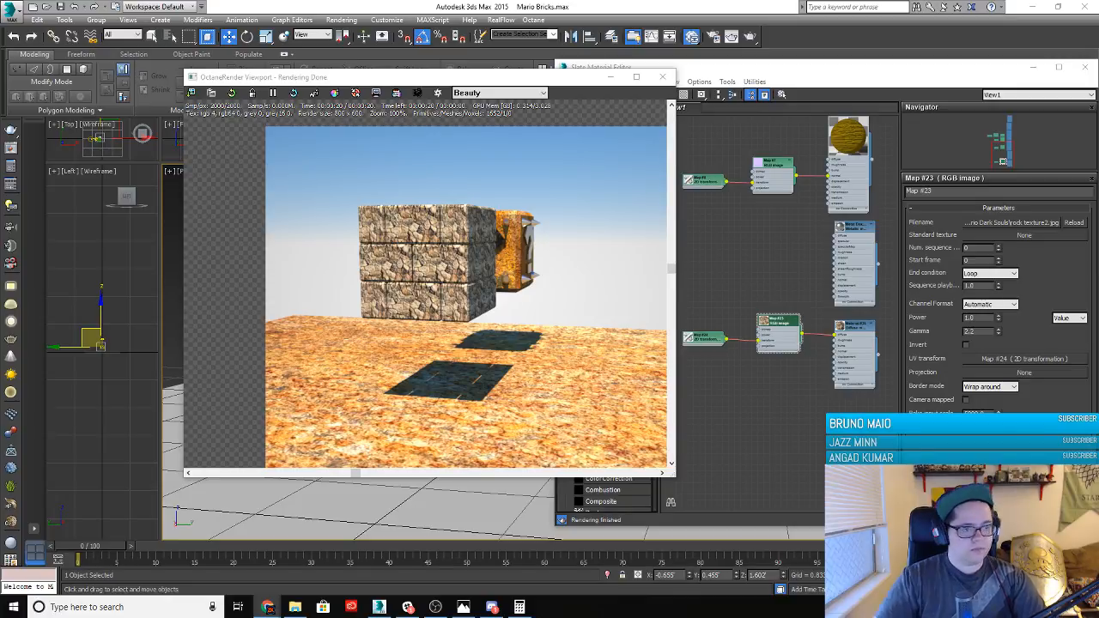
Replace the brick material's RGB image with rock 3.jpg and refresh the Octane render
{"action": "left_click", "coordinate": [994, 224]}
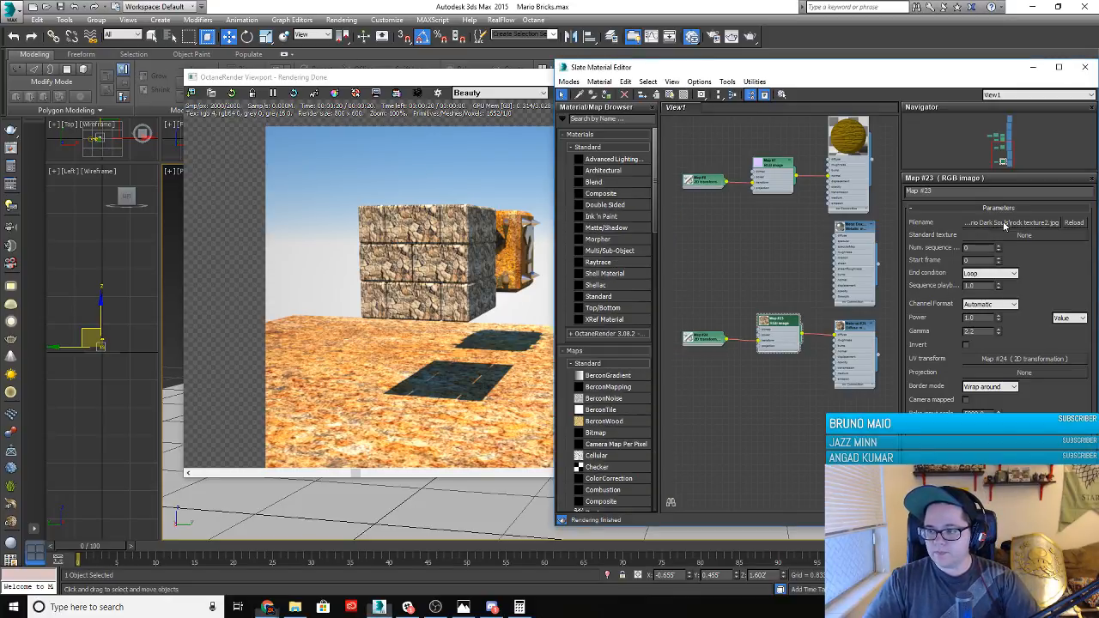
{"action": "left_click", "coordinate": [854, 275]}
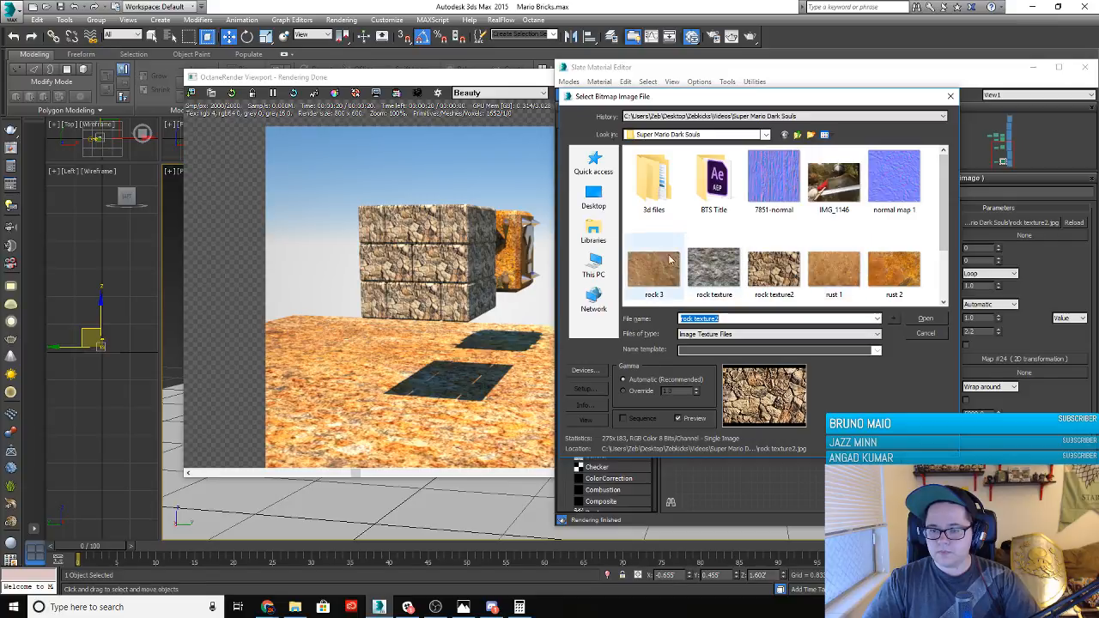
{"action": "left_click", "coordinate": [925, 318]}
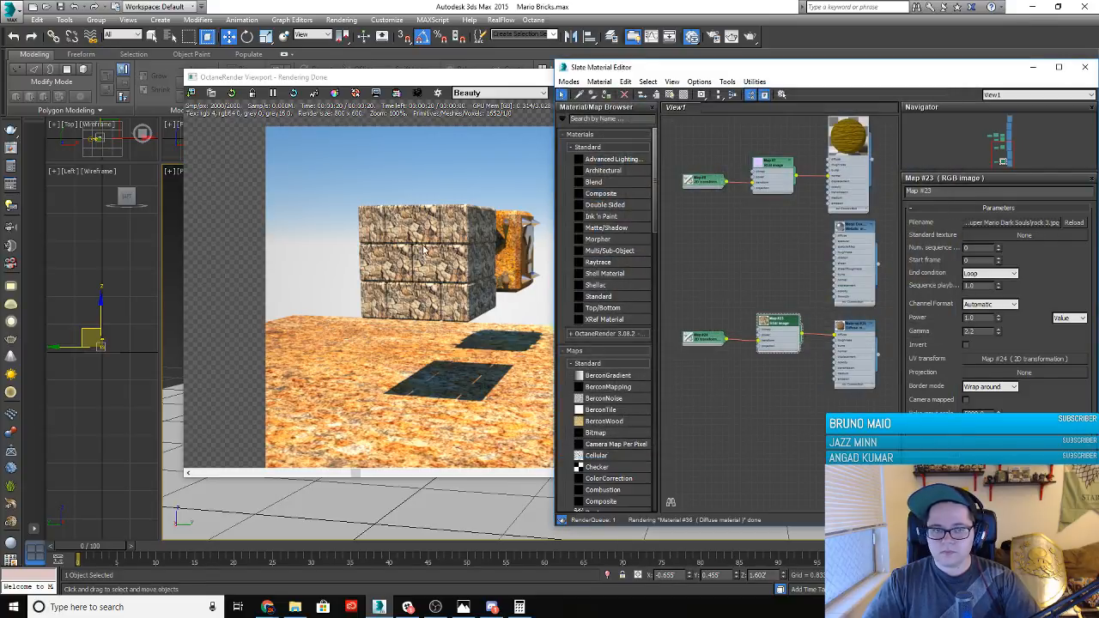
{"action": "left_click", "coordinate": [294, 93]}
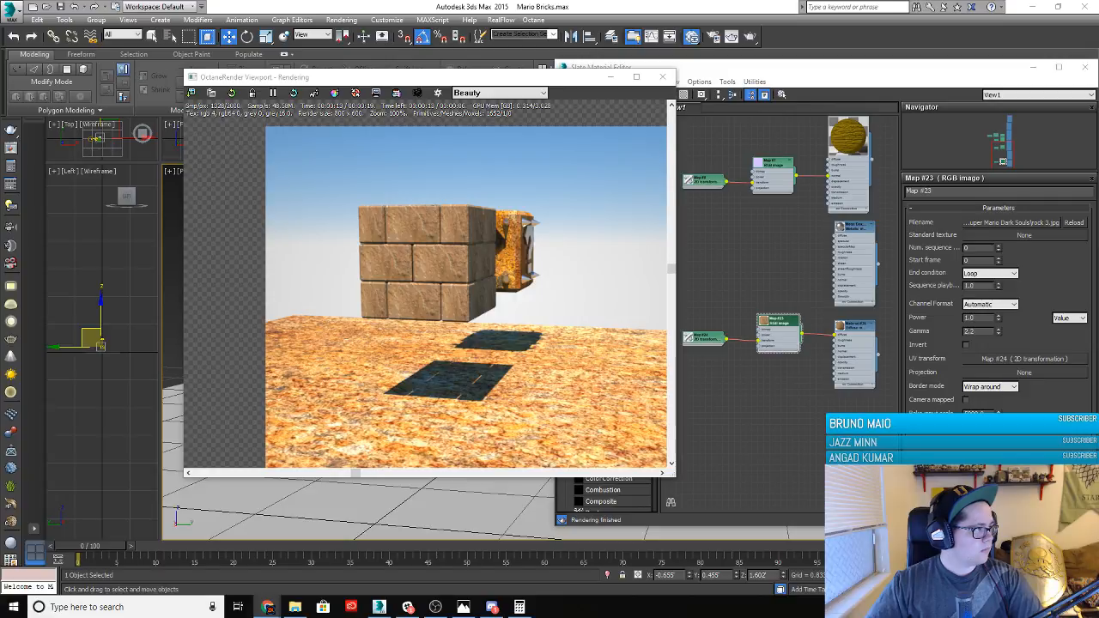
Switch to the NormalMap-Online page in Chrome and change the normal map source from height map to pictures
{"action": "left_click_drag", "start_coordinate": [1098, 344], "coordinate": [387, 25]}
{"action": "scroll", "coordinate": [290, 320], "scroll_direction": "down", "scroll_amount": 3}
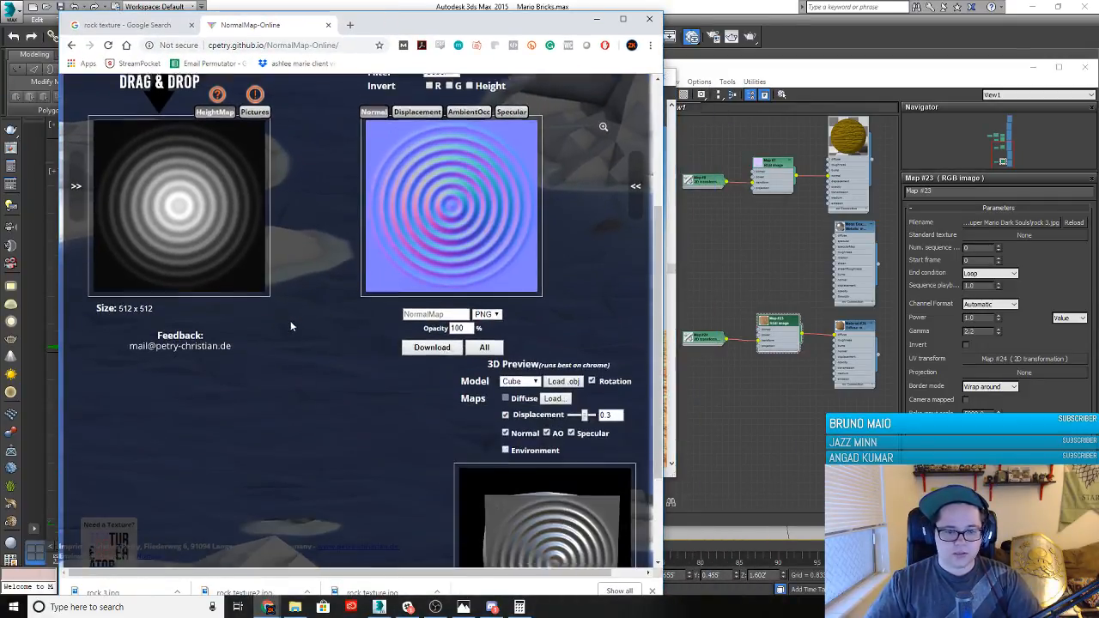
{"action": "scroll", "coordinate": [292, 324], "scroll_direction": "up", "scroll_amount": 1}
{"action": "scroll", "coordinate": [292, 324], "scroll_direction": "up", "scroll_amount": 2}
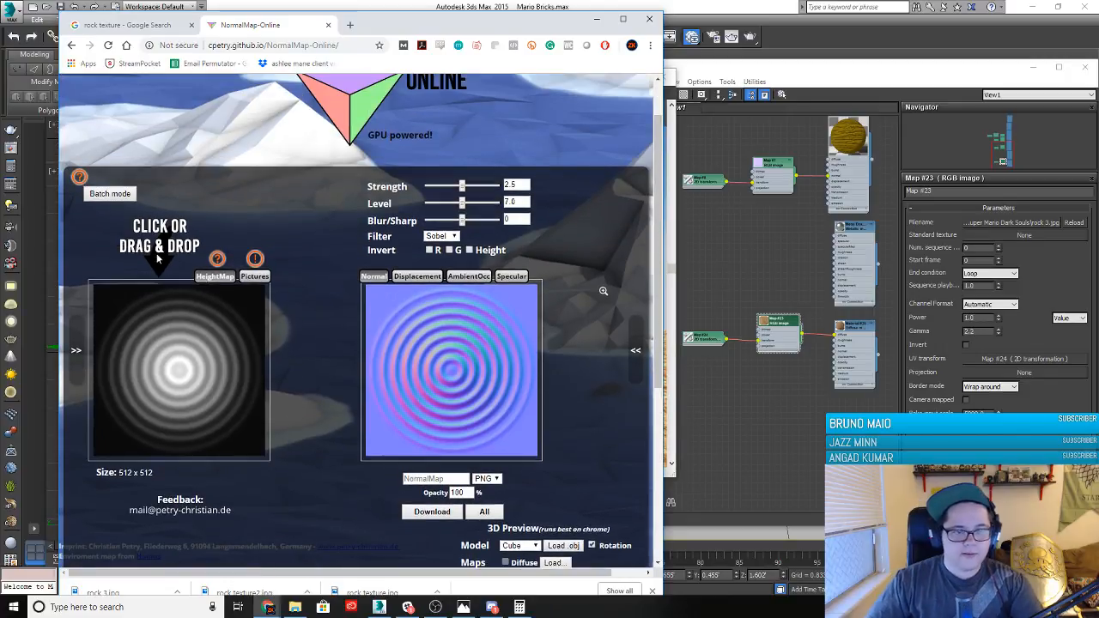
{"action": "left_click", "coordinate": [256, 277]}
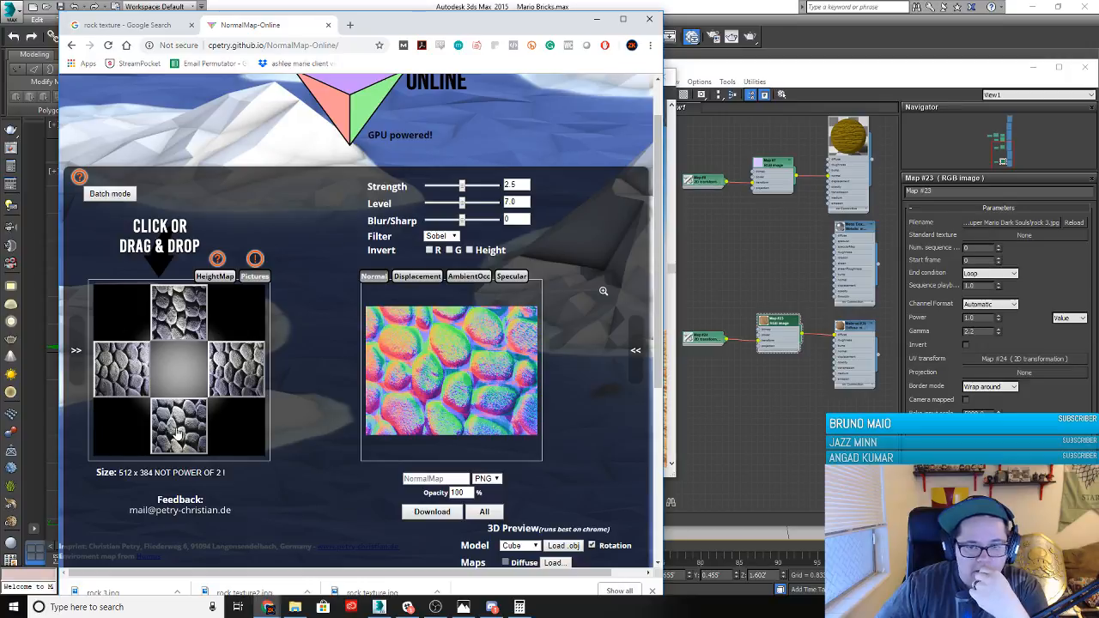
Load the brown rock texture image into all four picture slots (above, left, below, right) of the normal map source
{"action": "scroll", "coordinate": [262, 392], "scroll_direction": "down", "scroll_amount": 1}
{"action": "scroll", "coordinate": [262, 392], "scroll_direction": "down", "scroll_amount": 4}
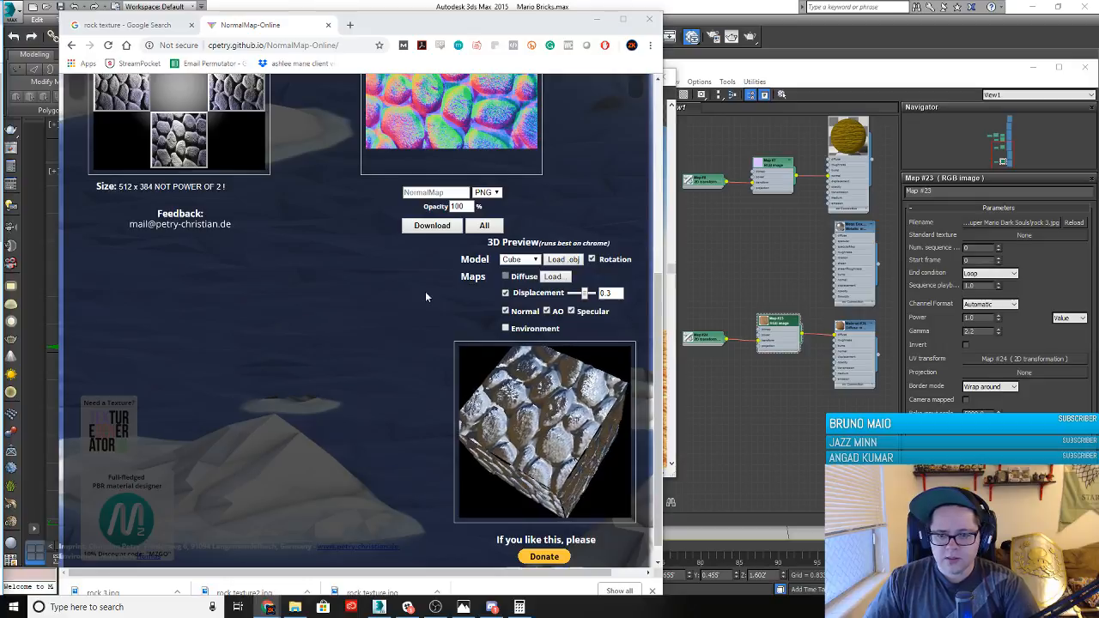
{"action": "scroll", "coordinate": [386, 314], "scroll_direction": "up", "scroll_amount": 3}
{"action": "scroll", "coordinate": [347, 357], "scroll_direction": "up", "scroll_amount": 1}
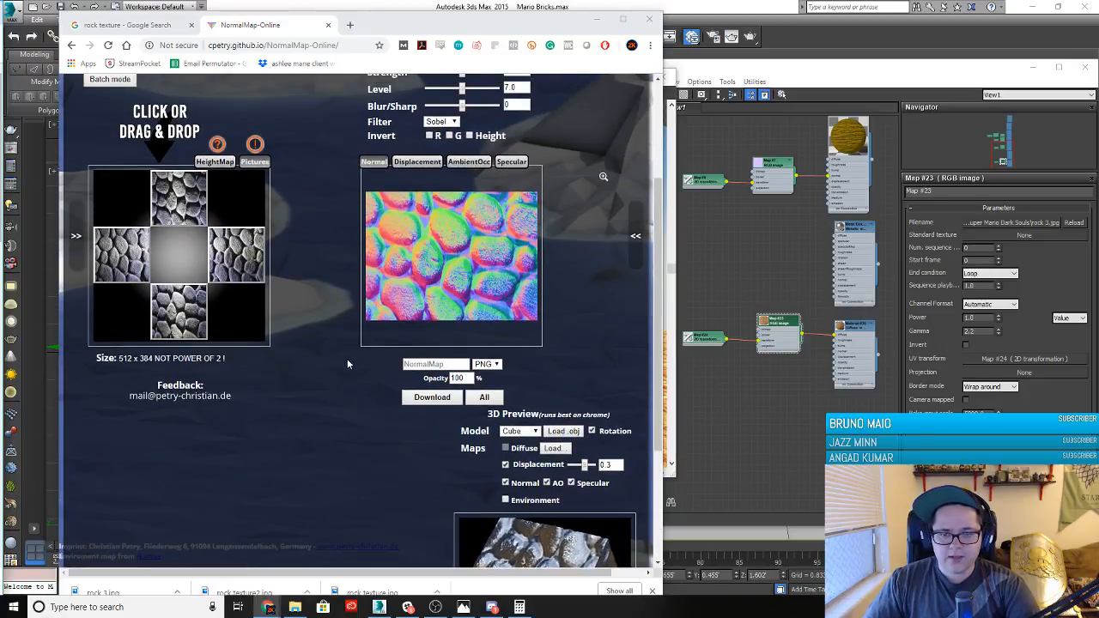
{"action": "scroll", "coordinate": [347, 356], "scroll_direction": "up", "scroll_amount": 1}
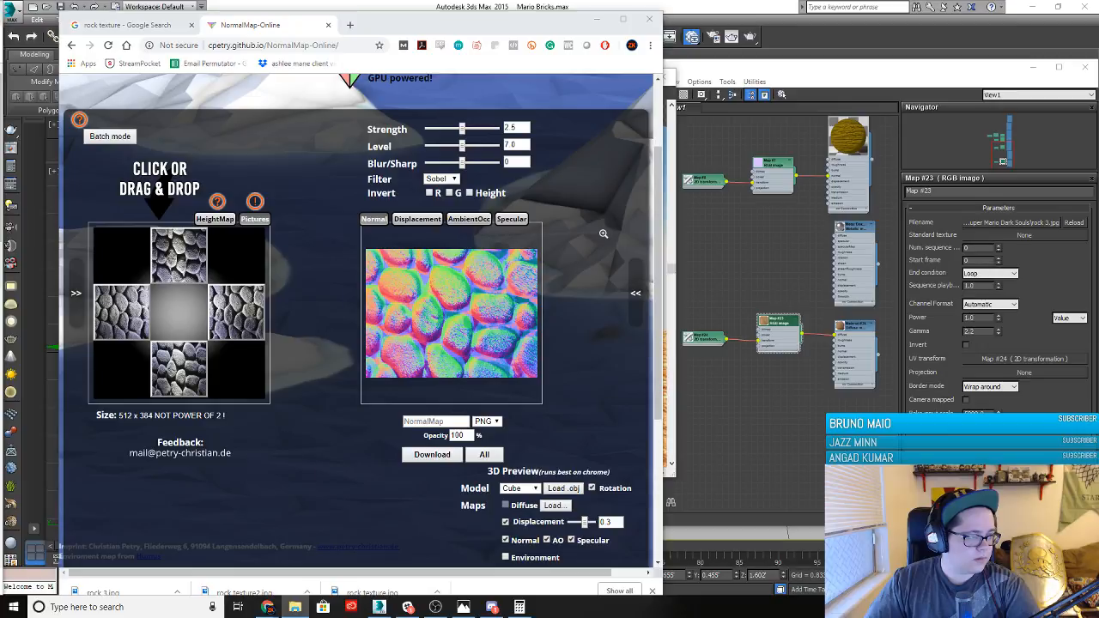
{"action": "left_click_drag", "start_coordinate": [298, 340], "coordinate": [188, 319]}
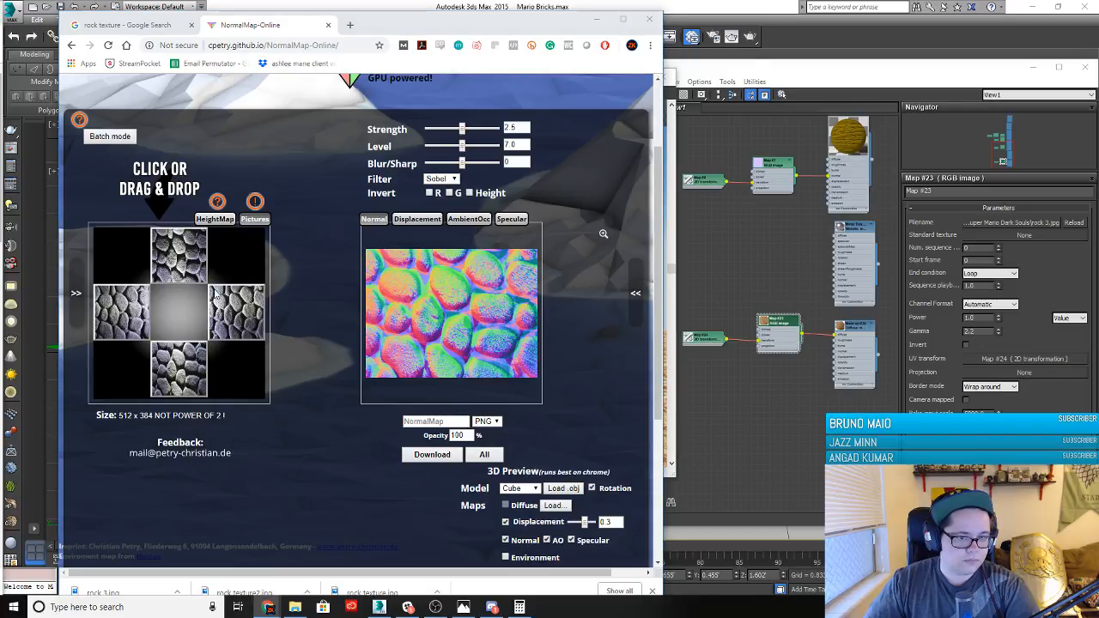
{"action": "left_click_drag", "start_coordinate": [224, 273], "coordinate": [174, 261]}
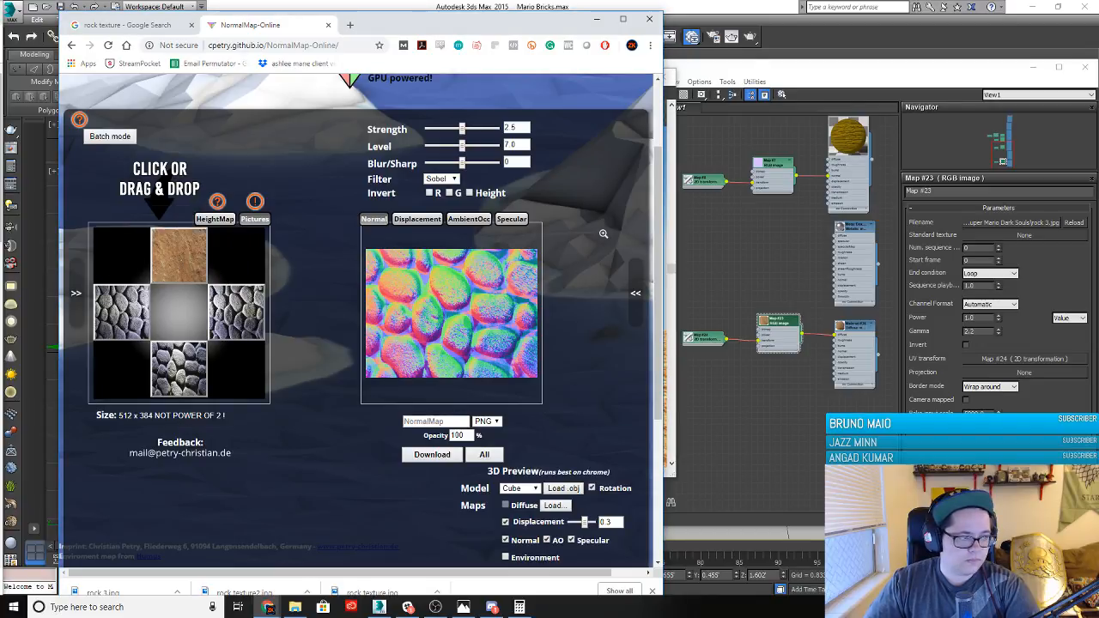
{"action": "left_click_drag", "start_coordinate": [2, 283], "coordinate": [113, 310]}
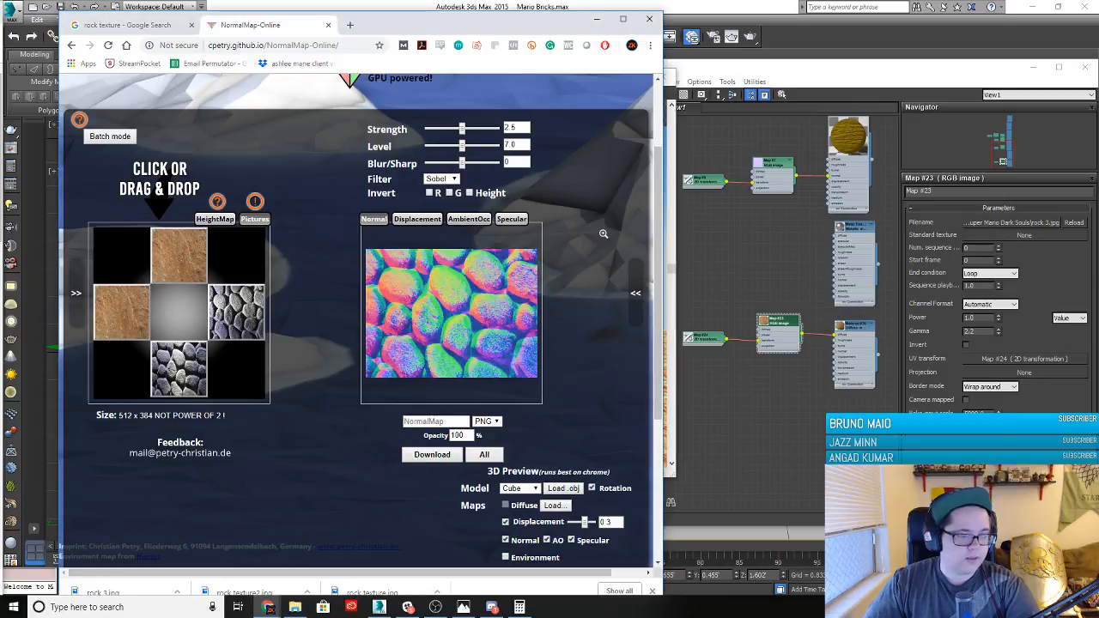
{"action": "left_click_drag", "start_coordinate": [2, 377], "coordinate": [162, 377]}
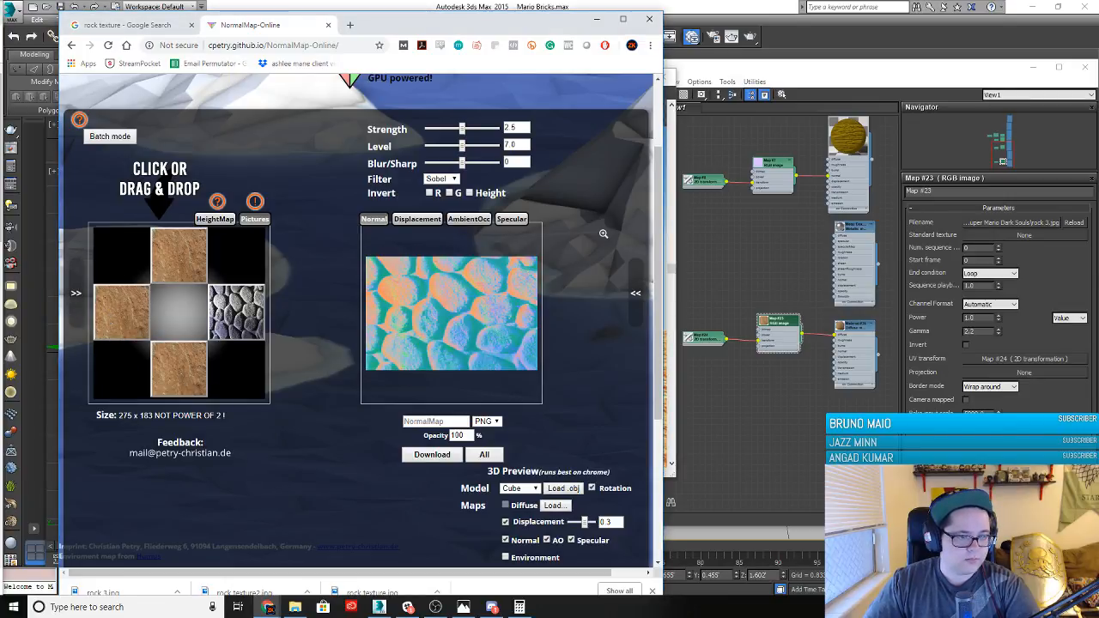
{"action": "left_click_drag", "start_coordinate": [2, 344], "coordinate": [232, 315]}
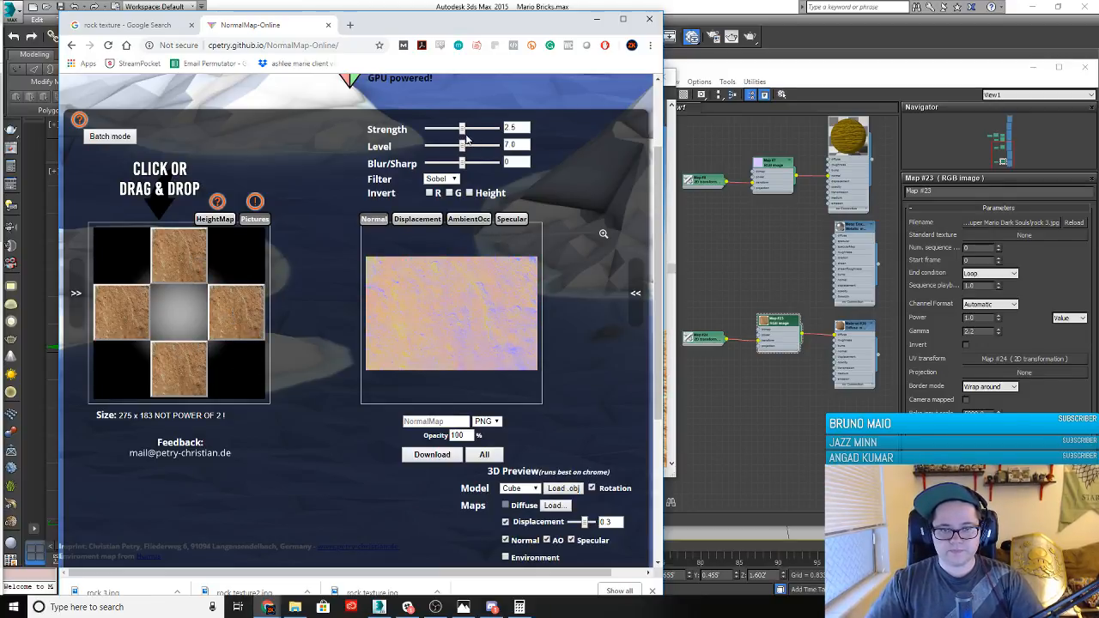
Set the normal map's strength to 4.38, level to 8, blur/sharp to 17 and the filter to Scharr
{"action": "left_click_drag", "start_coordinate": [466, 136], "coordinate": [470, 131]}
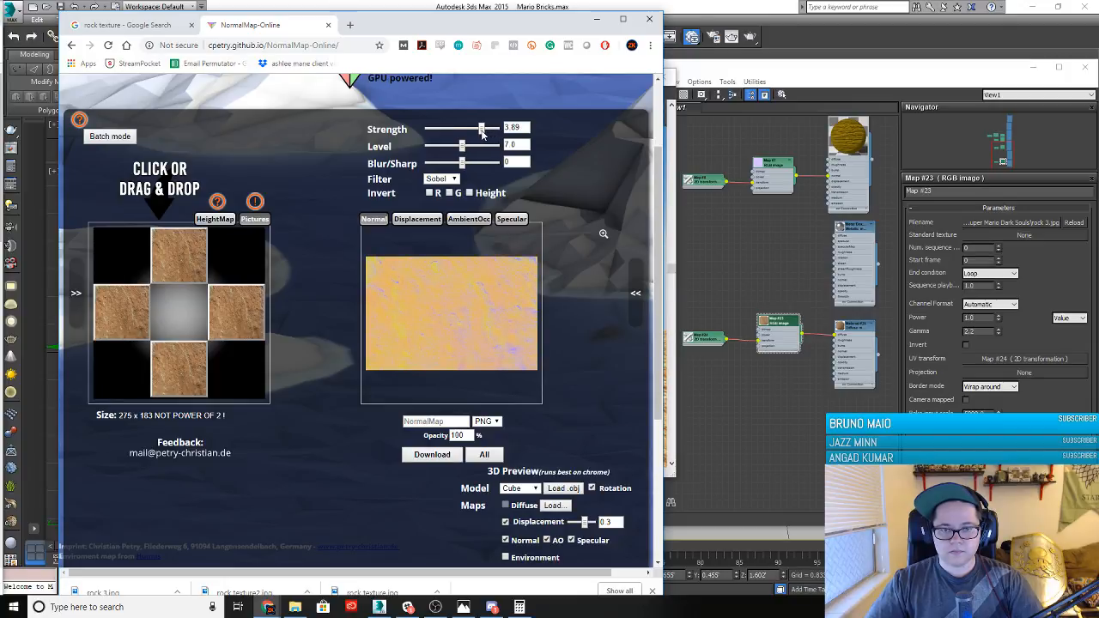
{"action": "left_click_drag", "start_coordinate": [461, 148], "coordinate": [481, 161]}
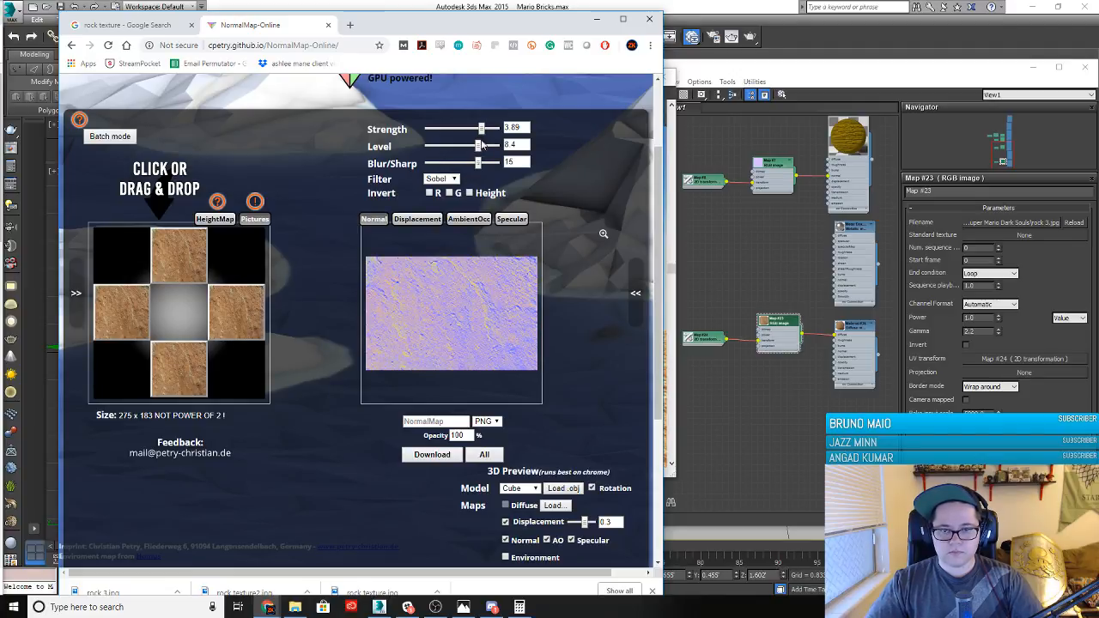
{"action": "mouse_move", "coordinate": [478, 129]}
{"action": "left_mouse_down"}
{"action": "mouse_move", "coordinate": [457, 131]}
{"action": "mouse_move", "coordinate": [470, 139]}
{"action": "left_mouse_up"}
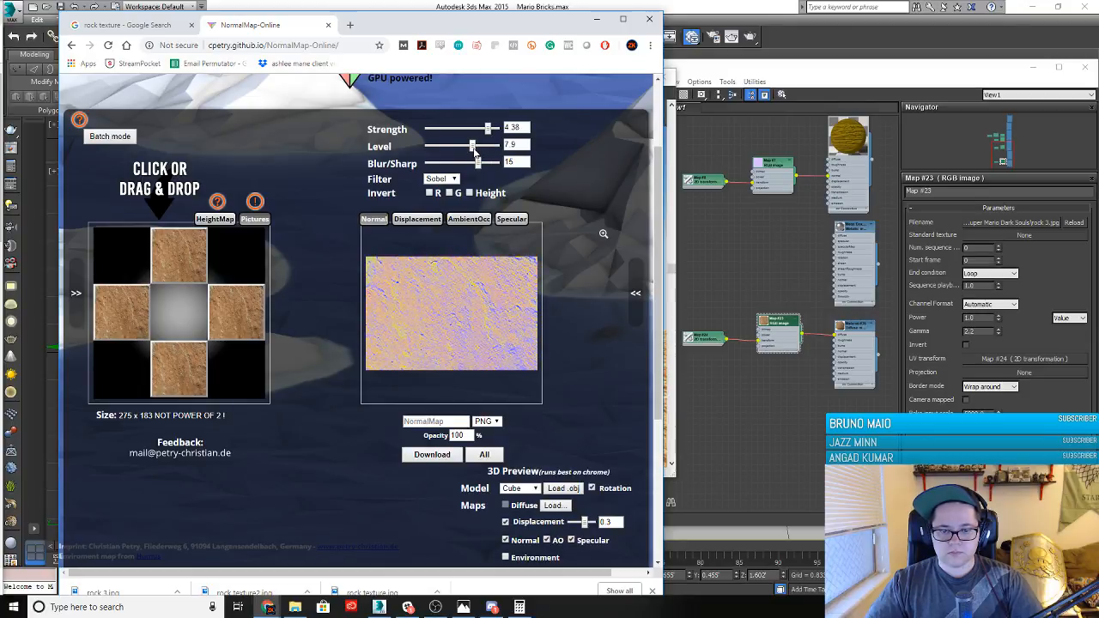
{"action": "left_click", "coordinate": [453, 179]}
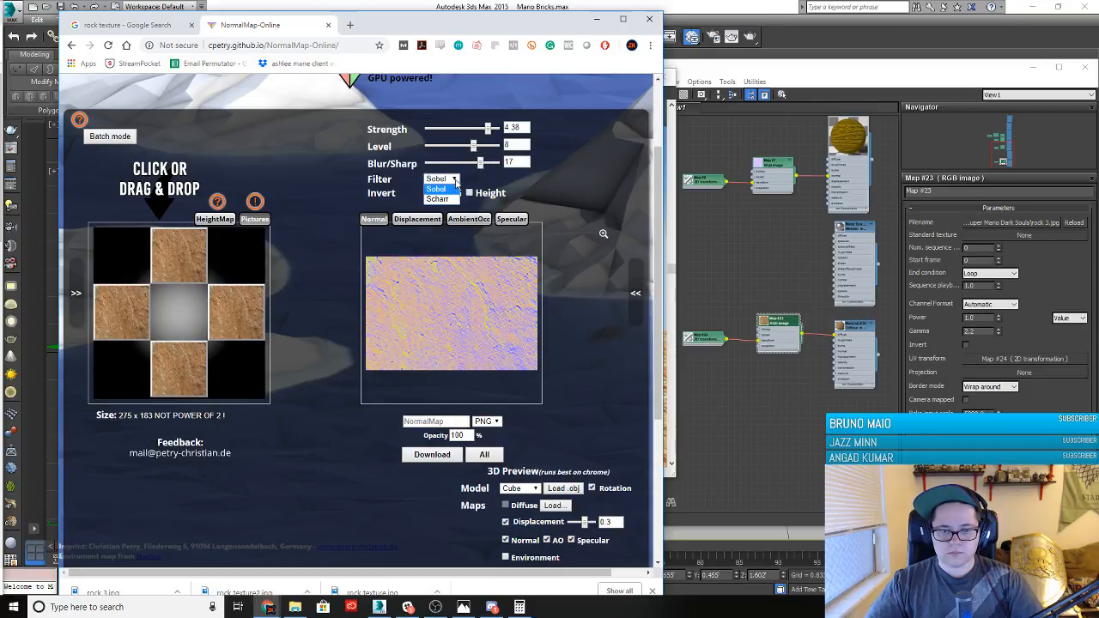
{"action": "left_click", "coordinate": [444, 199]}
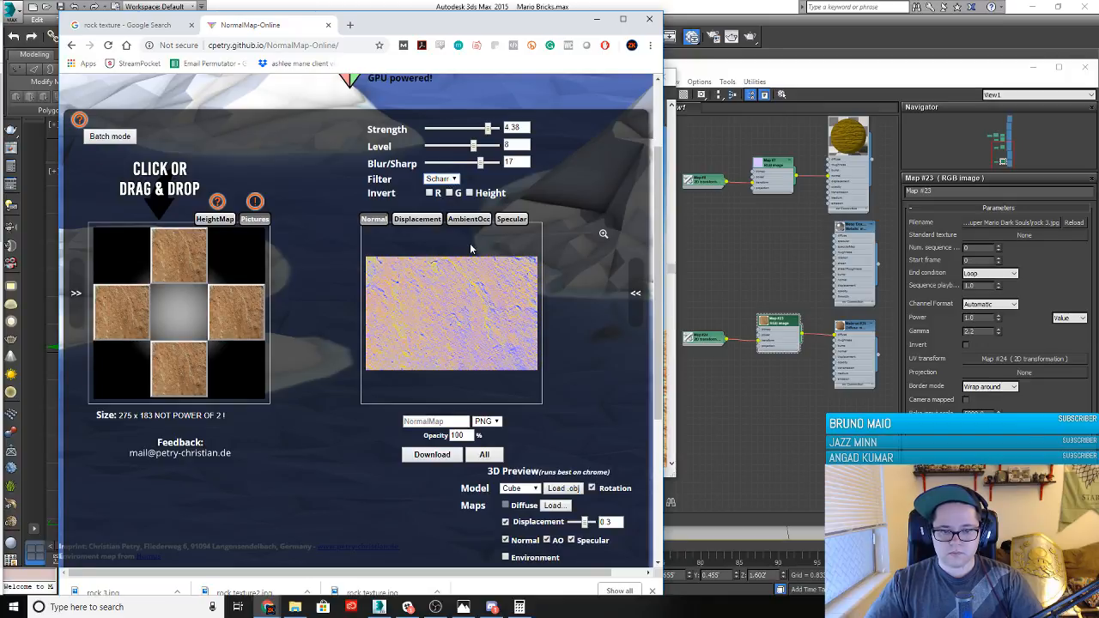
Examine the generated rock normal map and its rotating cube in the 3D preview
{"action": "scroll", "coordinate": [549, 386], "scroll_direction": "up", "scroll_amount": 2}
{"action": "scroll", "coordinate": [569, 447], "scroll_direction": "down", "scroll_amount": 3}
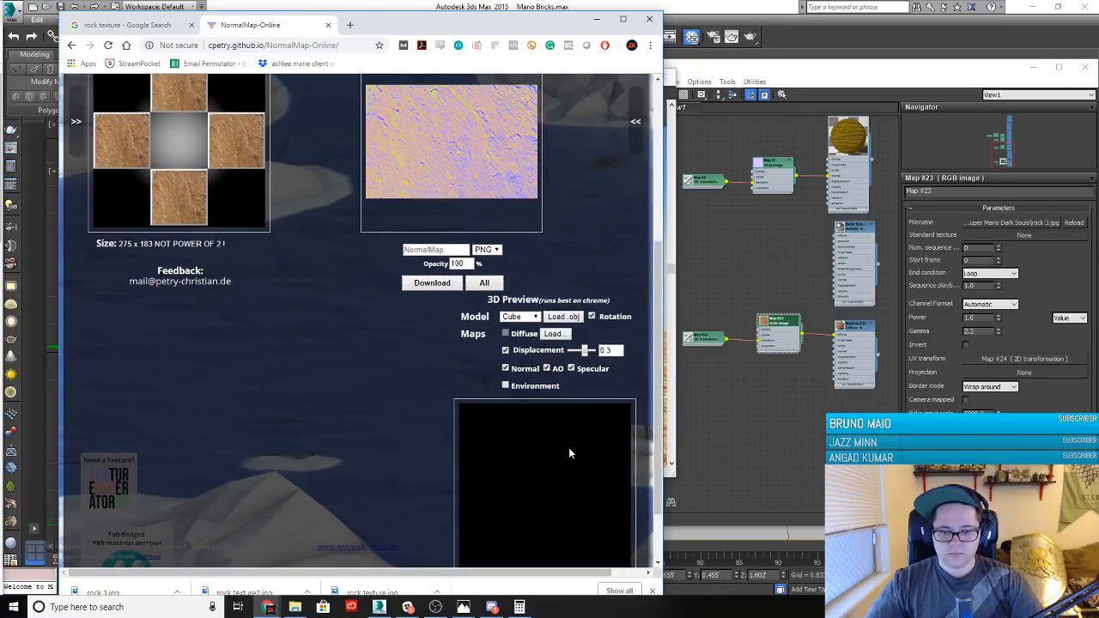
{"action": "scroll", "coordinate": [568, 452], "scroll_direction": "down", "scroll_amount": 1}
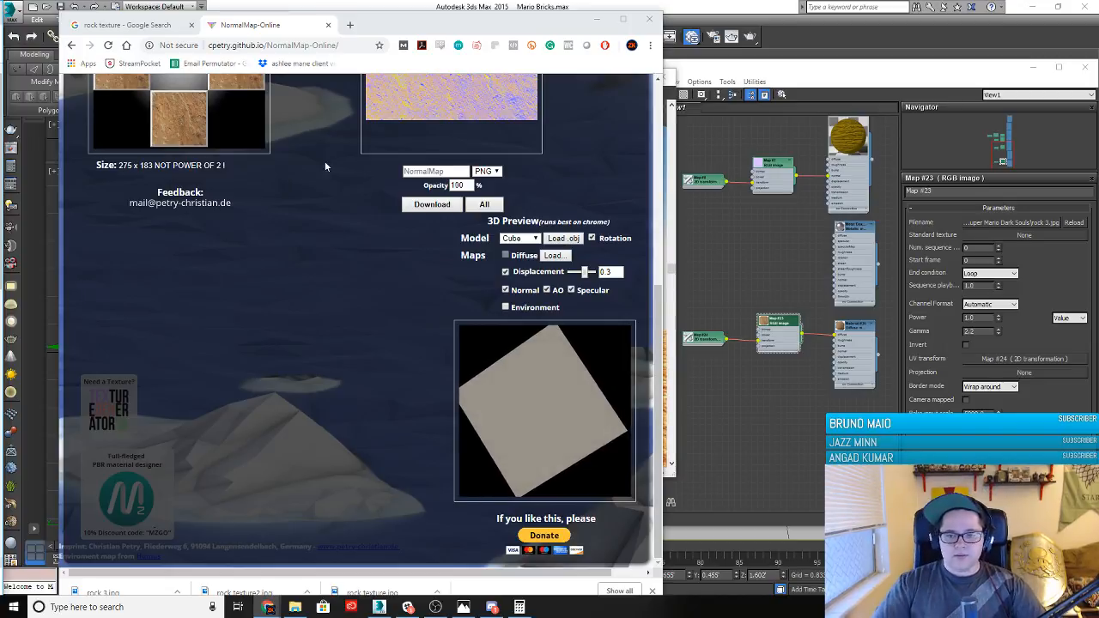
{"action": "scroll", "coordinate": [287, 332], "scroll_direction": "up", "scroll_amount": 1}
{"action": "scroll", "coordinate": [287, 332], "scroll_direction": "up", "scroll_amount": 2}
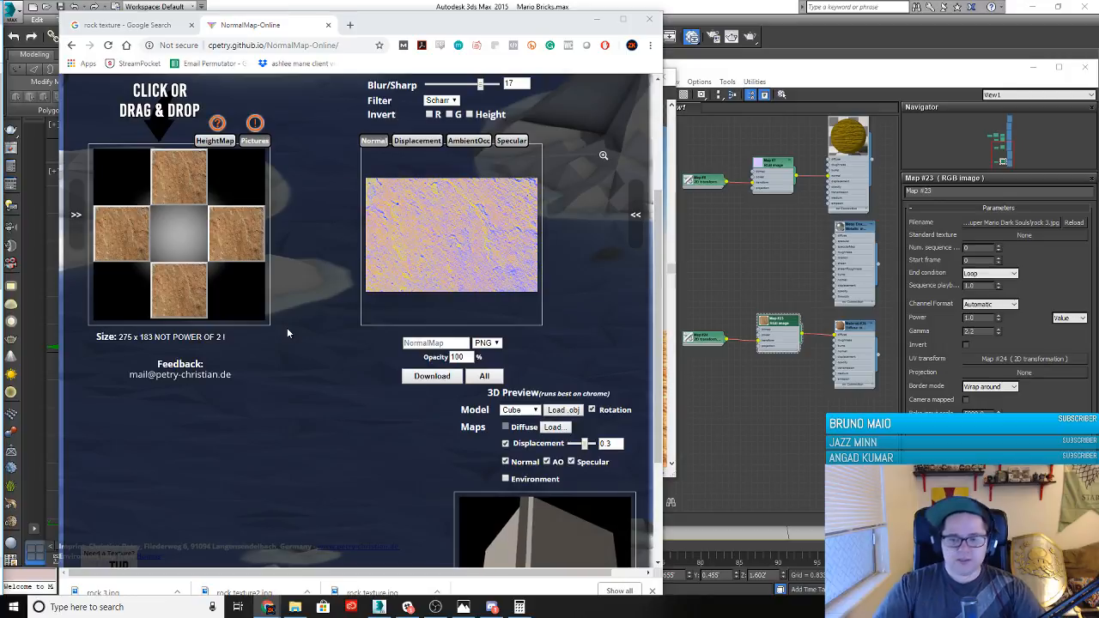
{"action": "scroll", "coordinate": [294, 370], "scroll_direction": "down", "scroll_amount": 3}
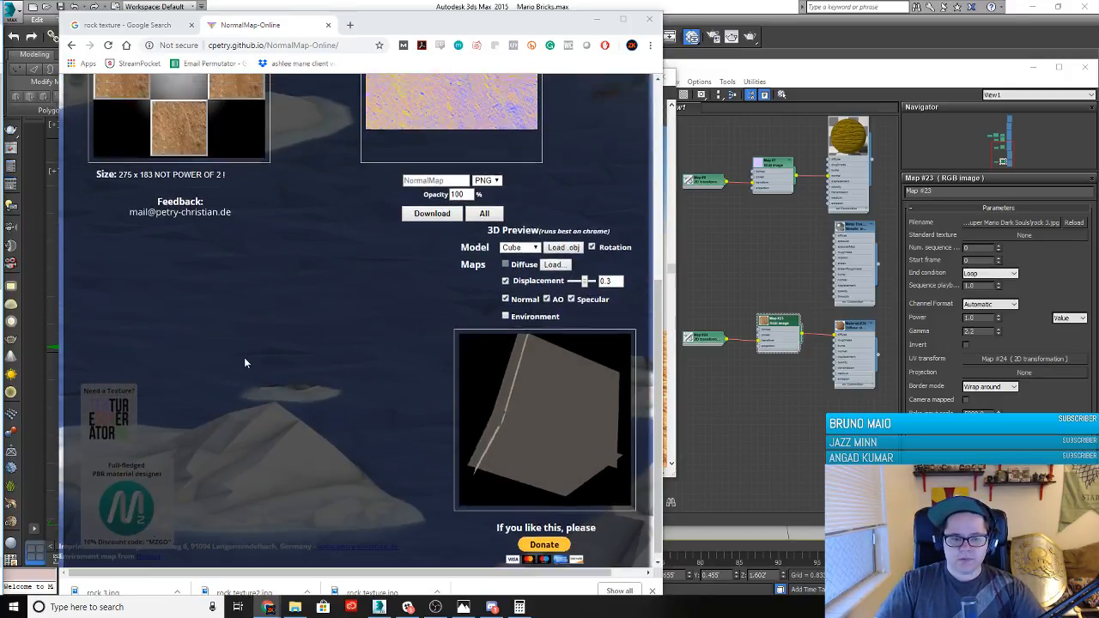
{"action": "scroll", "coordinate": [244, 357], "scroll_direction": "up", "scroll_amount": 5}
Return to the "normal map maker" search results and look over the ShaderMap and CrazyBump websites as alternative generators
{"action": "left_click", "coordinate": [73, 45]}
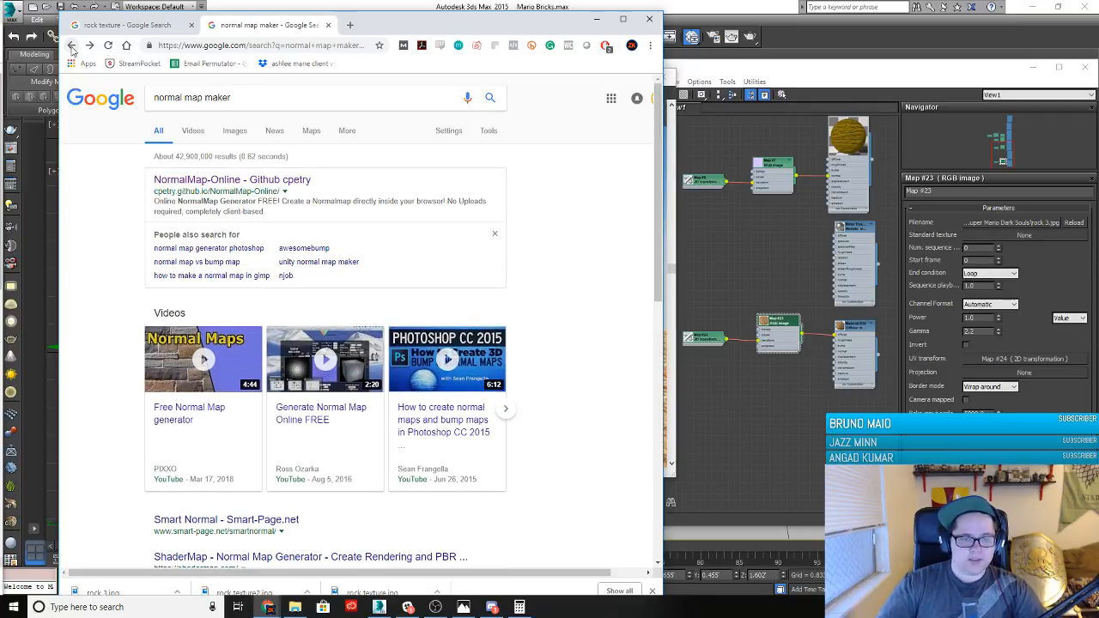
{"action": "scroll", "coordinate": [595, 292], "scroll_direction": "down", "scroll_amount": 2}
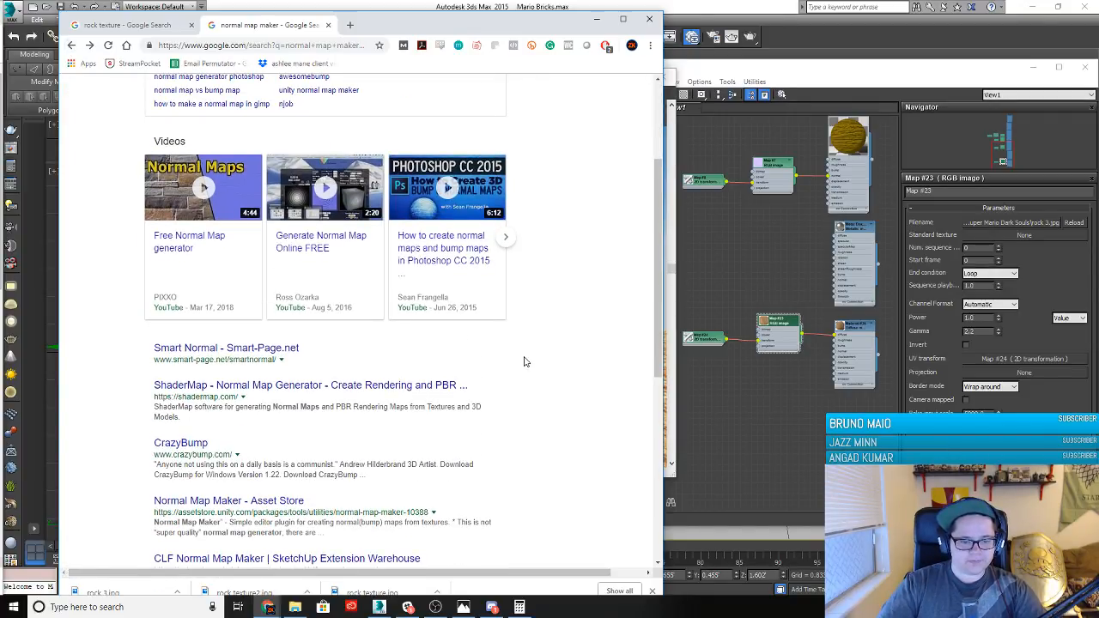
{"action": "left_click", "coordinate": [266, 385]}
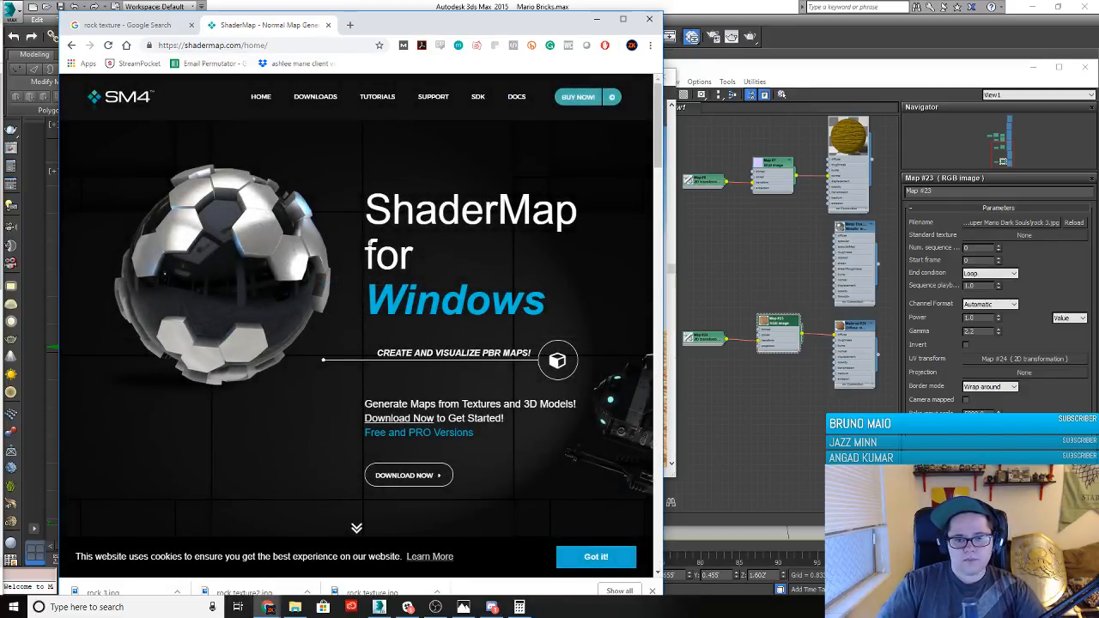
{"action": "scroll", "coordinate": [356, 313], "scroll_direction": "down", "scroll_amount": 4}
{"action": "left_click", "coordinate": [356, 316]}
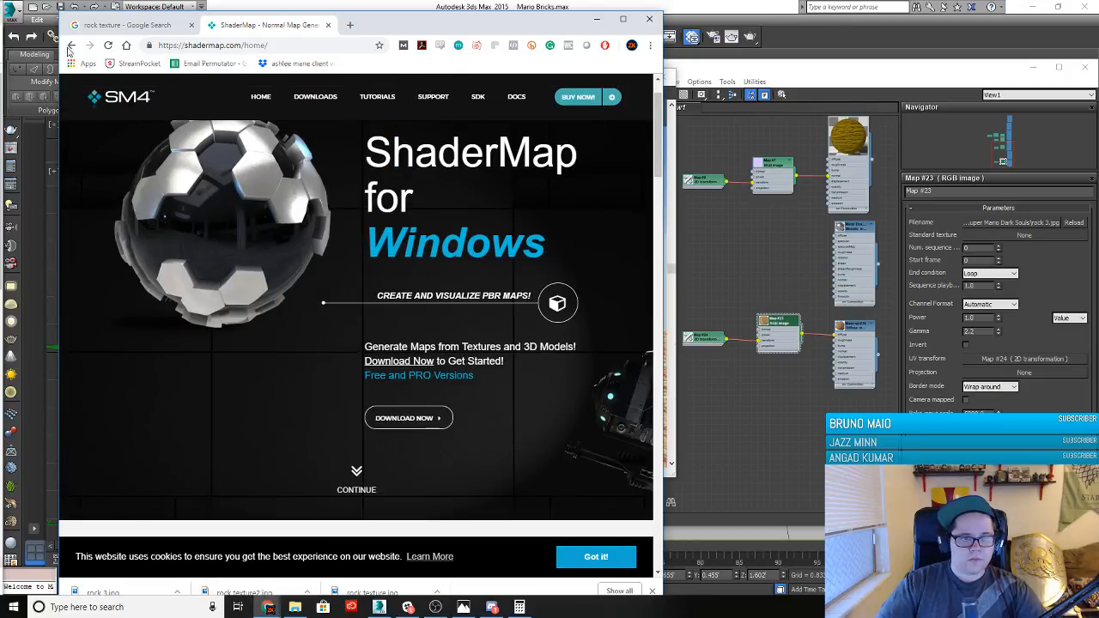
{"action": "left_click", "coordinate": [71, 44]}
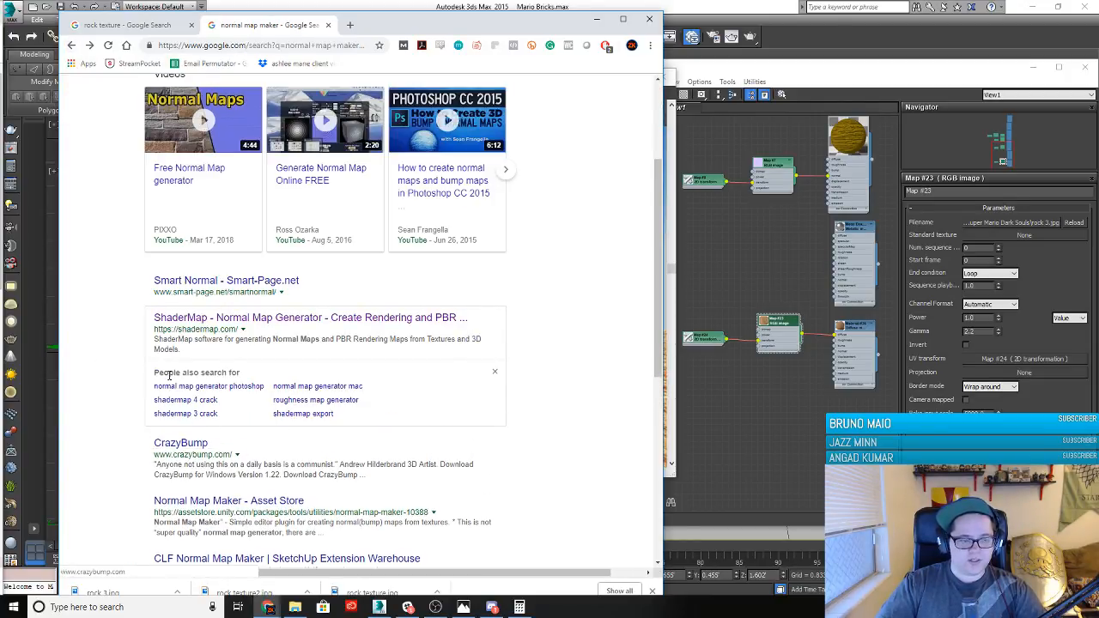
{"action": "left_click", "coordinate": [168, 445]}
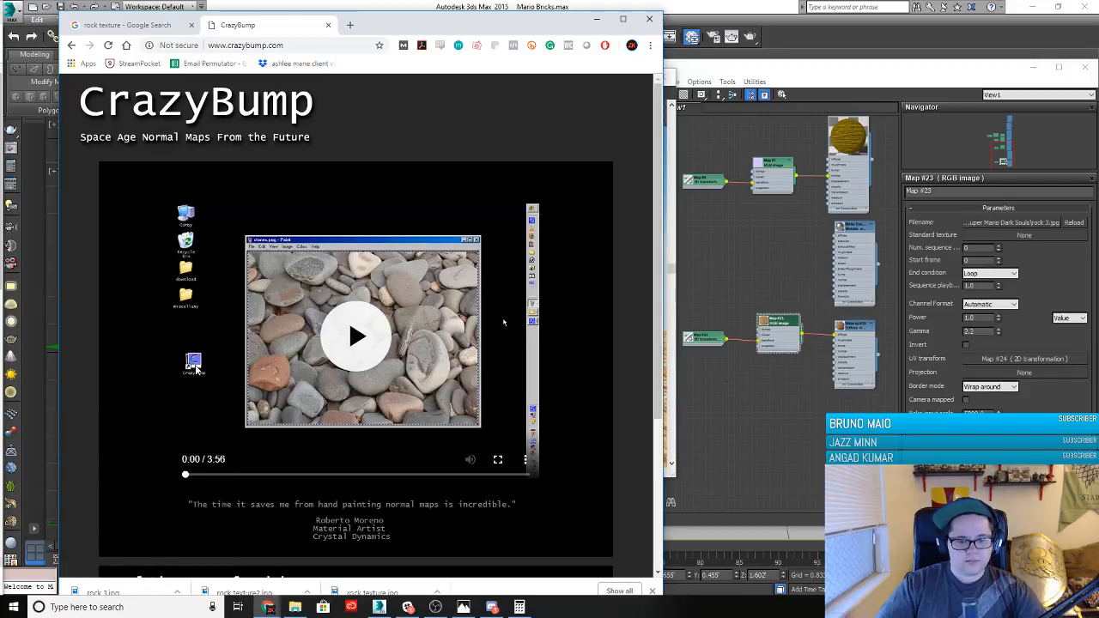
{"action": "scroll", "coordinate": [195, 367], "scroll_direction": "down", "scroll_amount": 3}
{"action": "scroll", "coordinate": [193, 373], "scroll_direction": "up", "scroll_amount": 3}
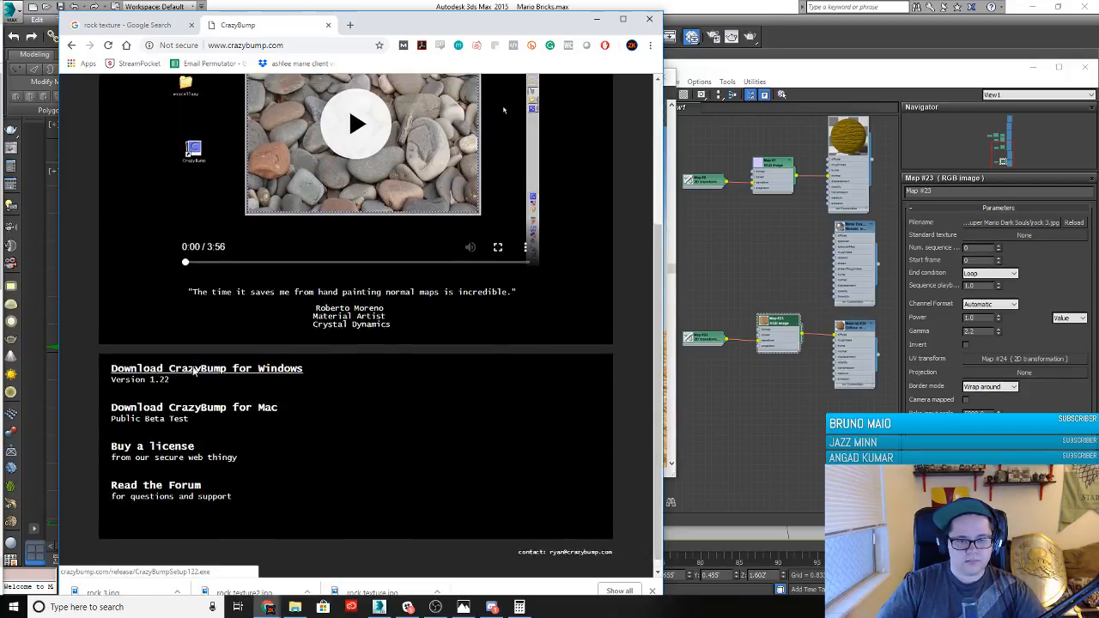
{"action": "left_click", "coordinate": [72, 46]}
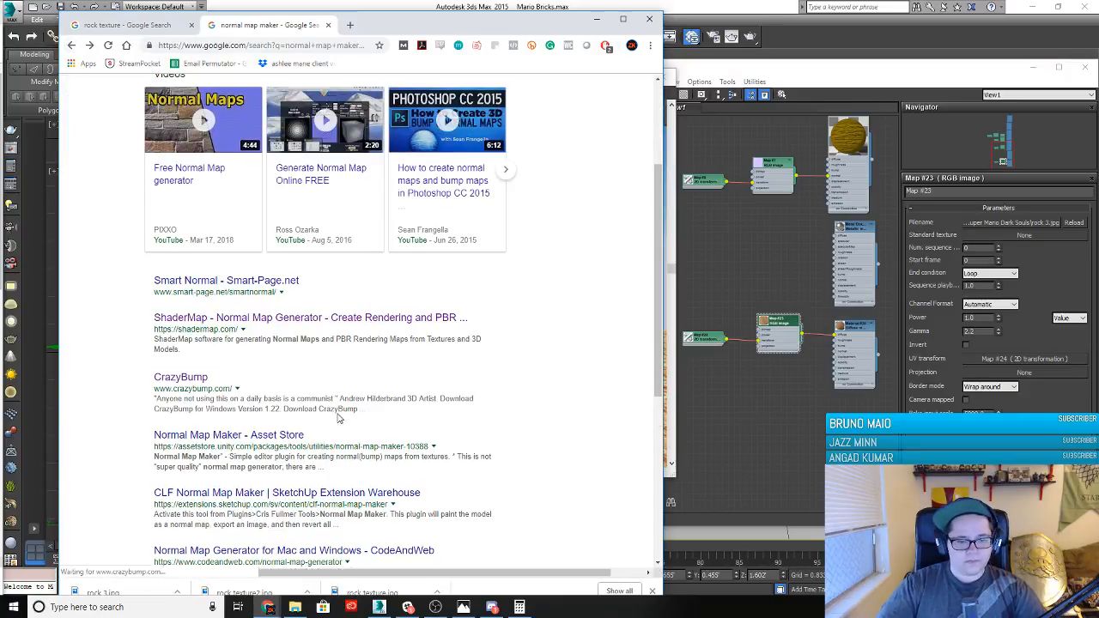
Check the Unity Asset Store Normal Map Maker and SketchUp CLF Normal Map Maker pages, returning to the search results after each
{"action": "left_click", "coordinate": [267, 448]}
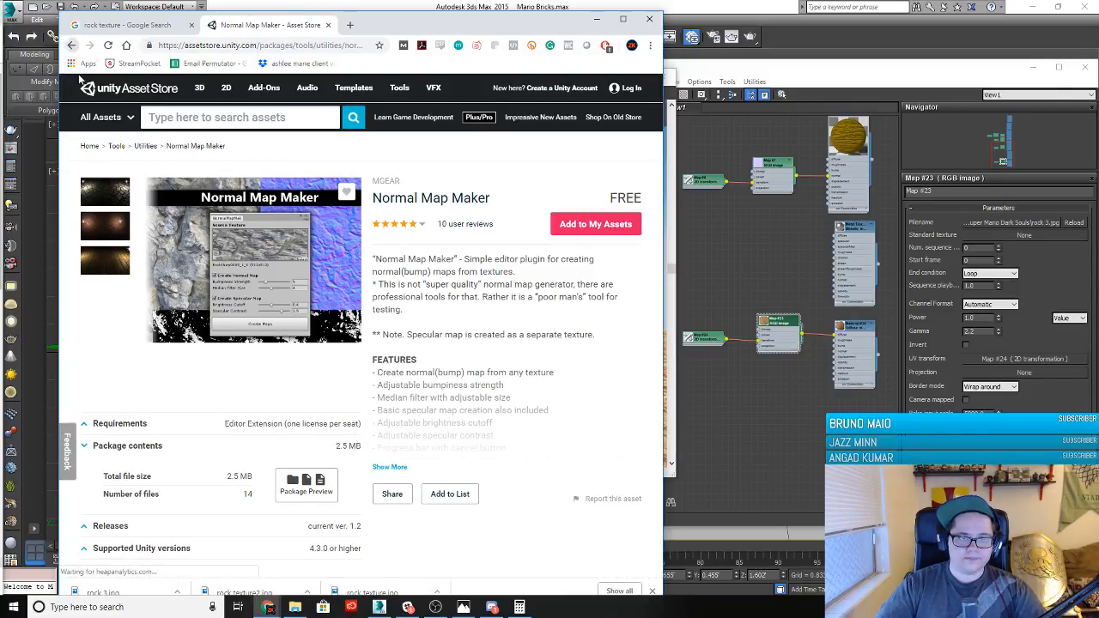
{"action": "left_click", "coordinate": [72, 45]}
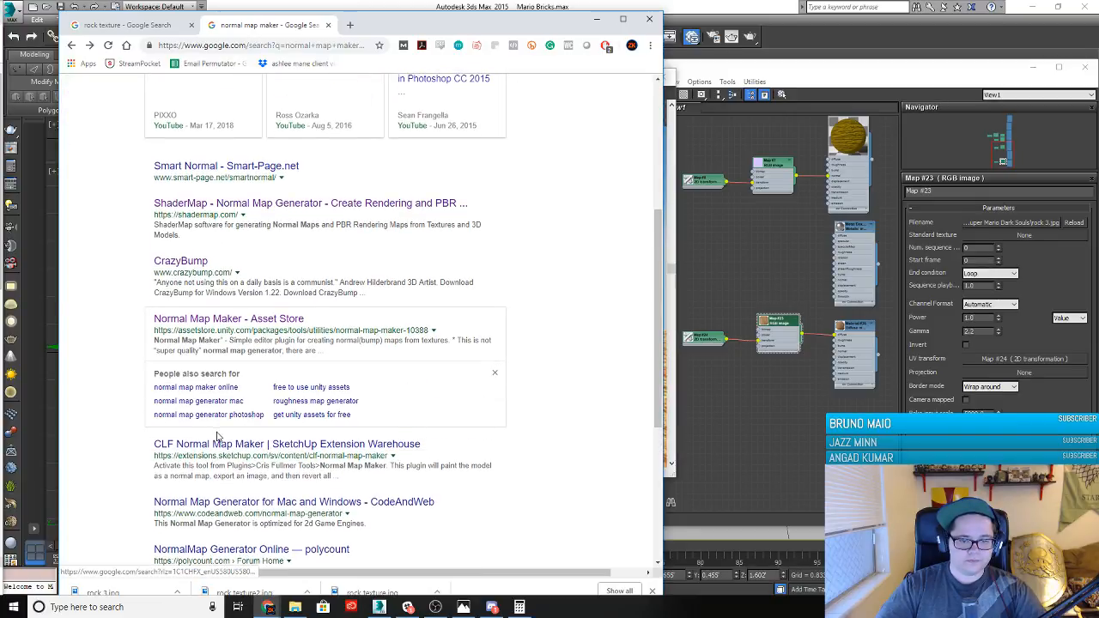
{"action": "left_click", "coordinate": [221, 445]}
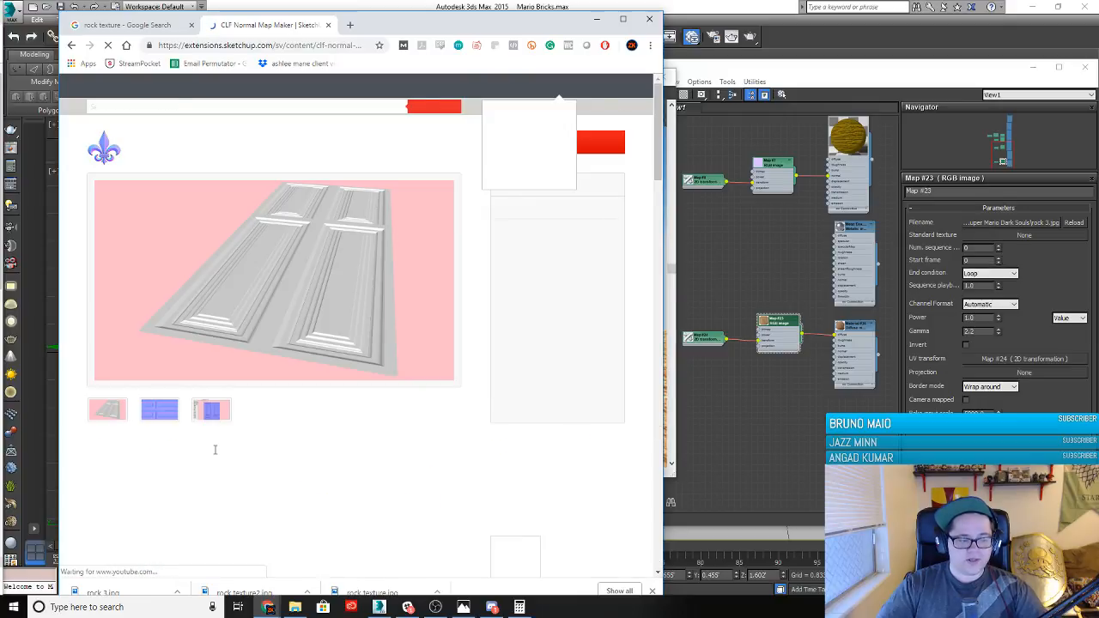
{"action": "scroll", "coordinate": [249, 381], "scroll_direction": "down", "scroll_amount": 4}
{"action": "scroll", "coordinate": [61, 147], "scroll_direction": "up", "scroll_amount": 4}
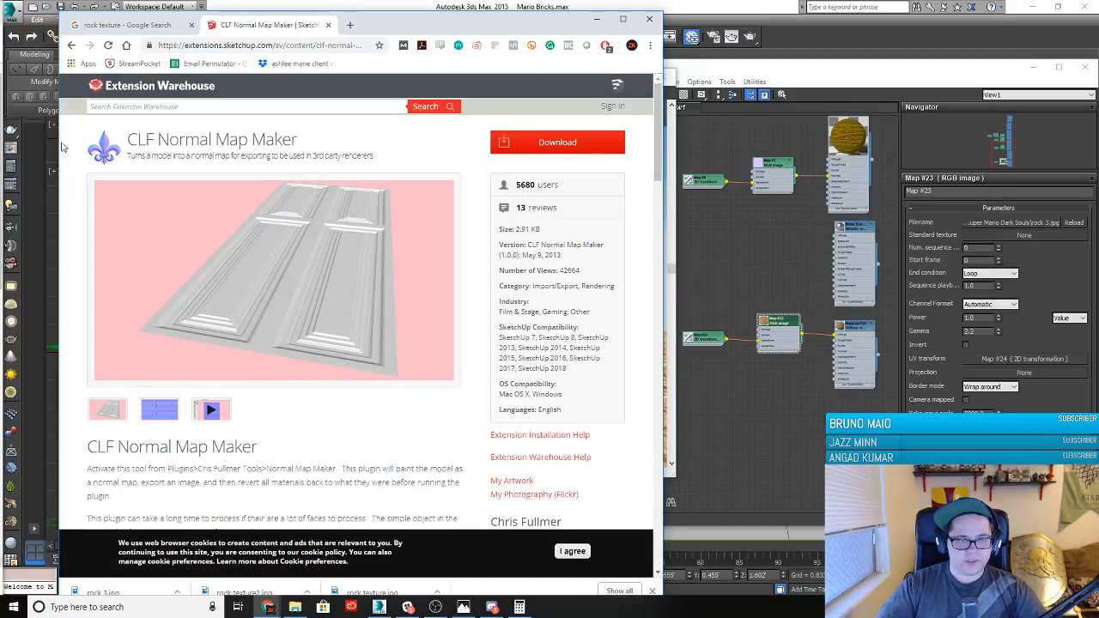
{"action": "left_click", "coordinate": [71, 45]}
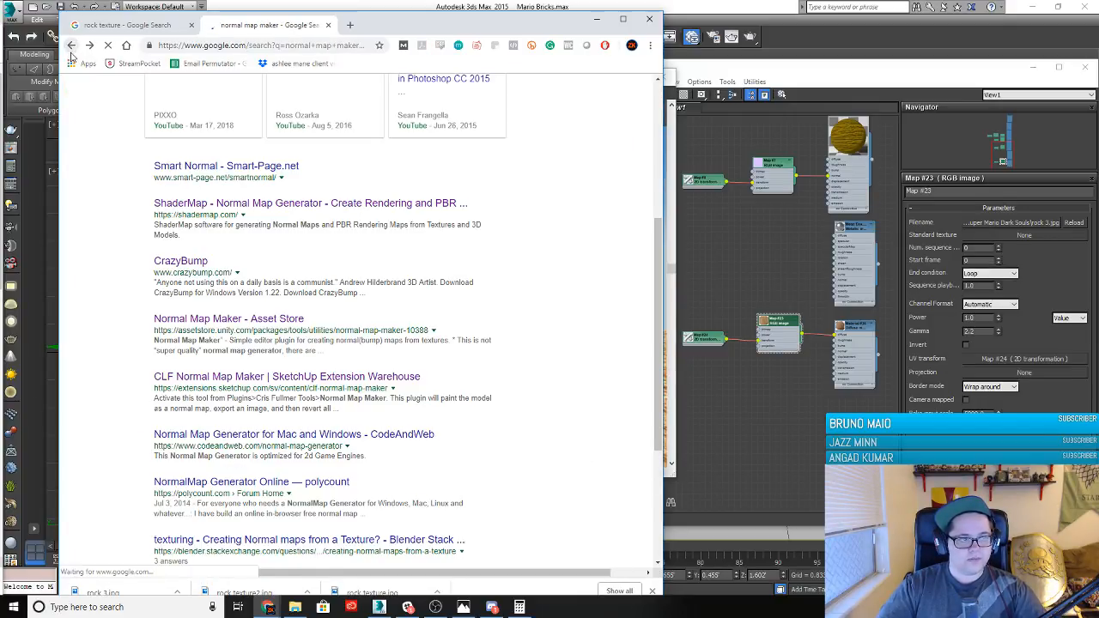
Reopen NormalMap-Online from the search results and switch the normal map source from height map to pictures
{"action": "scroll", "coordinate": [364, 436], "scroll_direction": "up", "scroll_amount": 3}
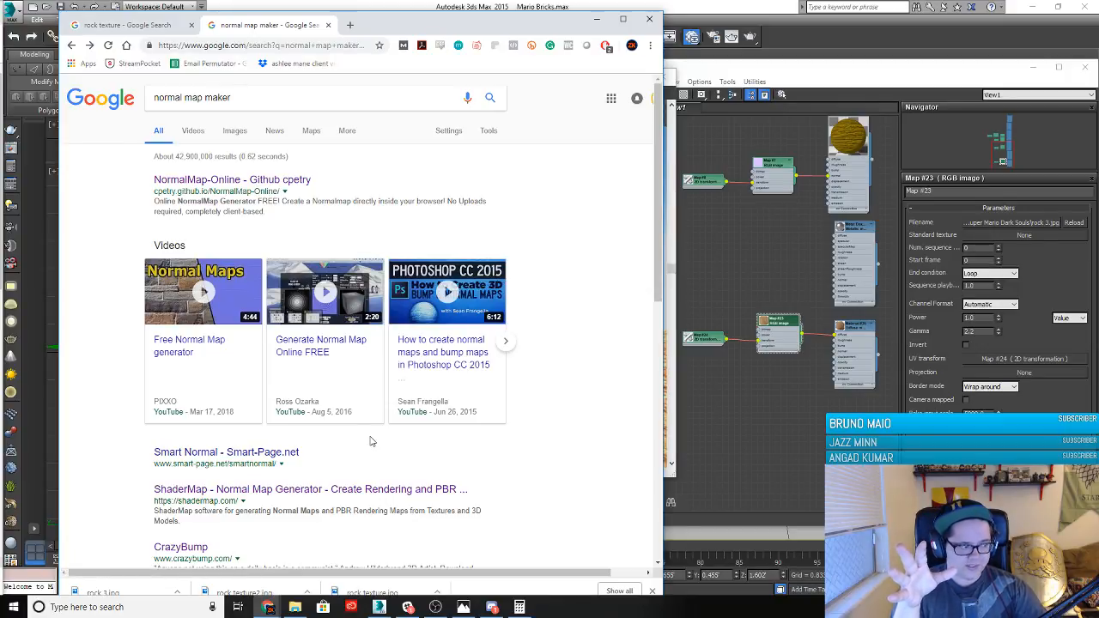
{"action": "left_click", "coordinate": [274, 189]}
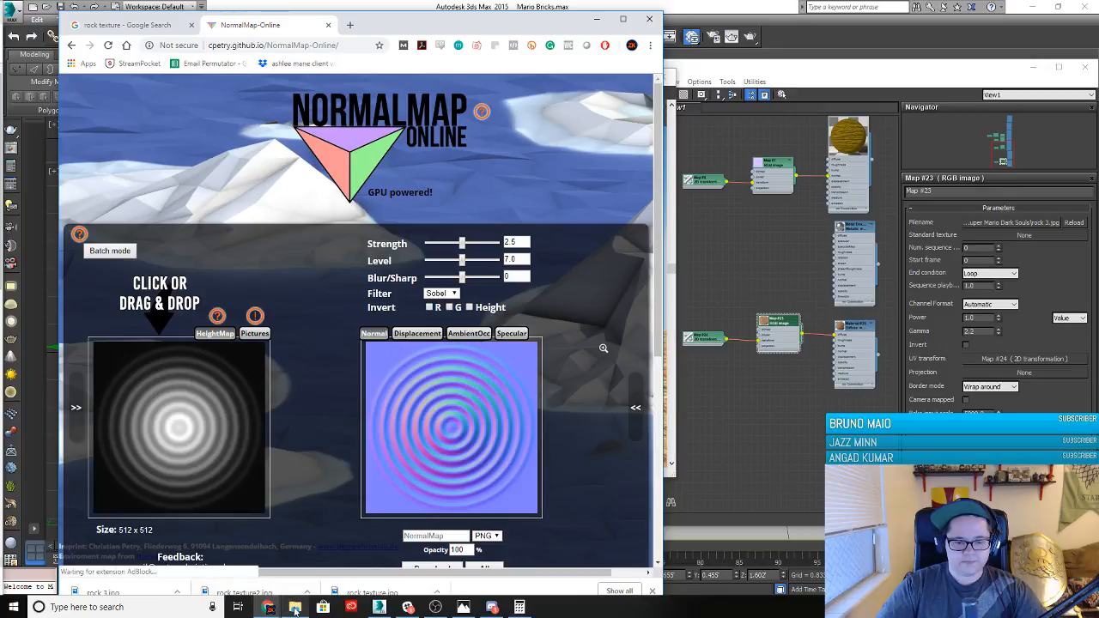
{"action": "scroll", "coordinate": [288, 475], "scroll_direction": "down", "scroll_amount": 1}
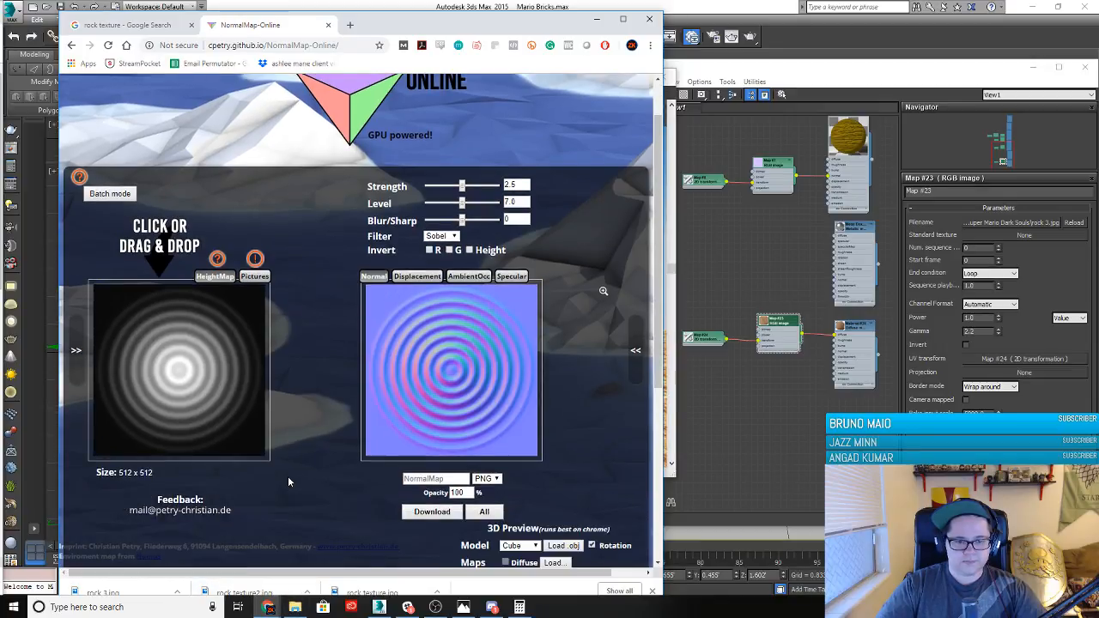
{"action": "left_click", "coordinate": [295, 612]}
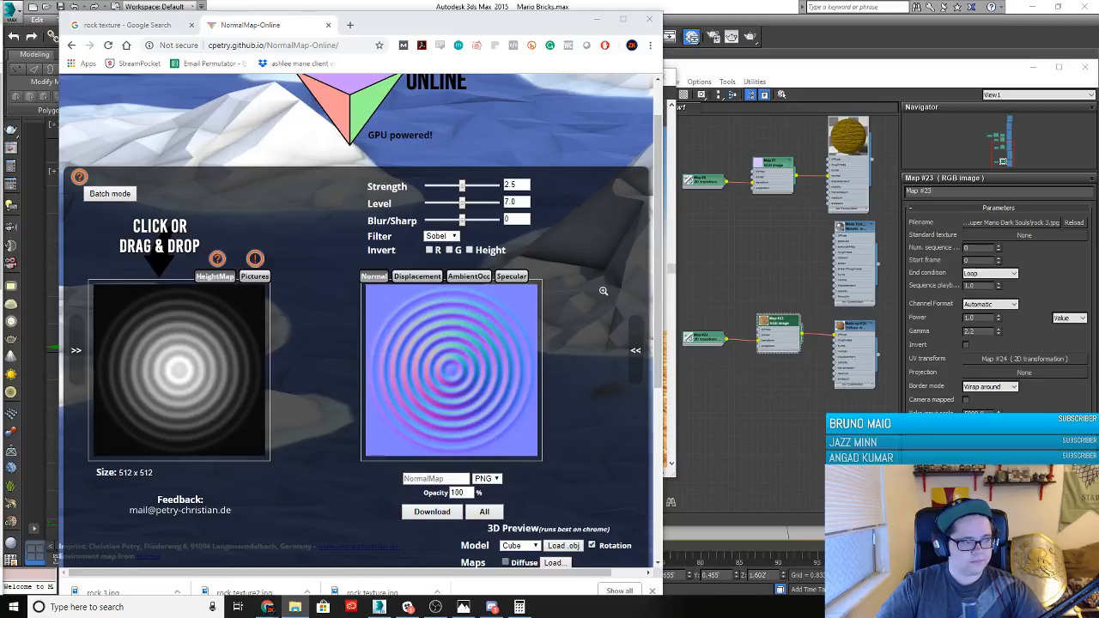
{"action": "left_click", "coordinate": [254, 277]}
{"action": "scroll", "coordinate": [364, 439], "scroll_direction": "down", "scroll_amount": 1}
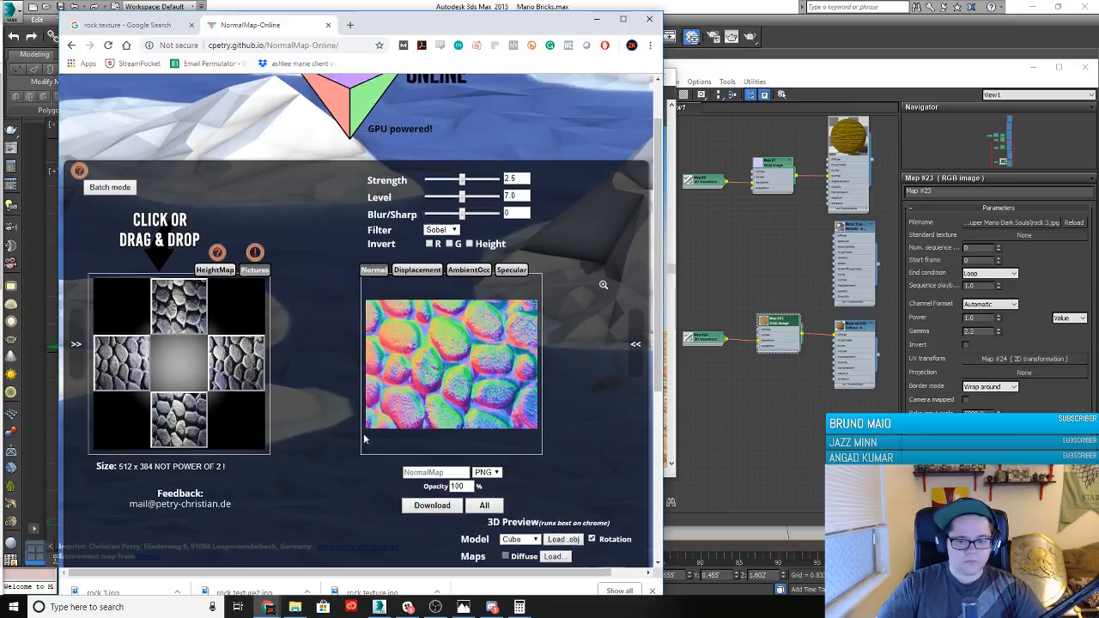
Load the sandstone rock 3 image into all four picture slots of the normal map generator
{"action": "scroll", "coordinate": [364, 438], "scroll_direction": "down", "scroll_amount": 5}
{"action": "scroll", "coordinate": [346, 449], "scroll_direction": "up", "scroll_amount": 1}
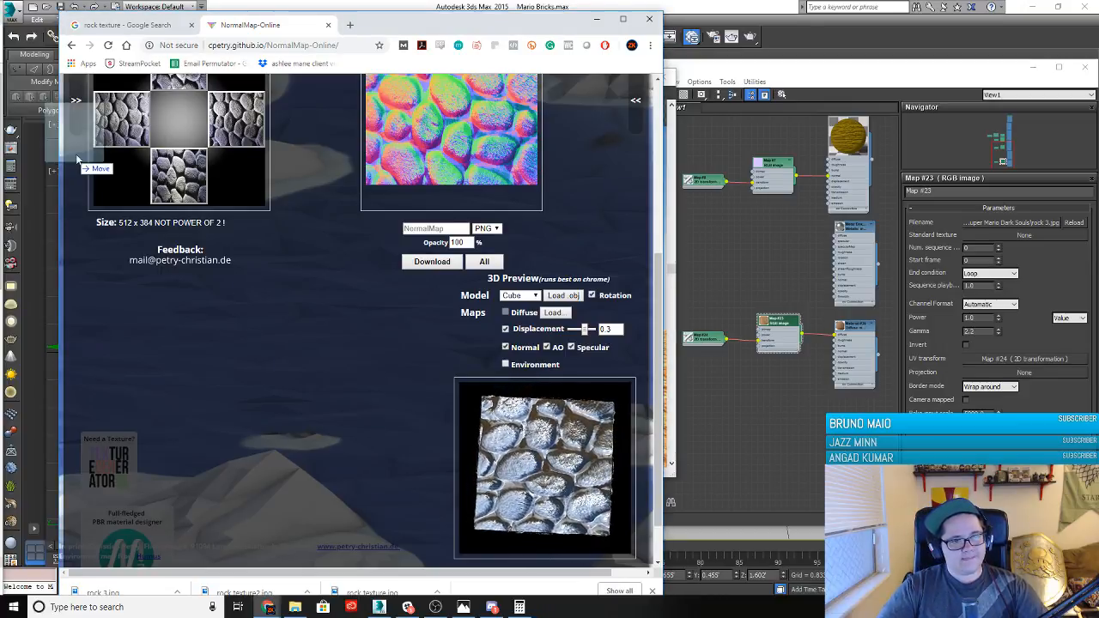
{"action": "left_click_drag", "start_coordinate": [77, 160], "coordinate": [125, 128]}
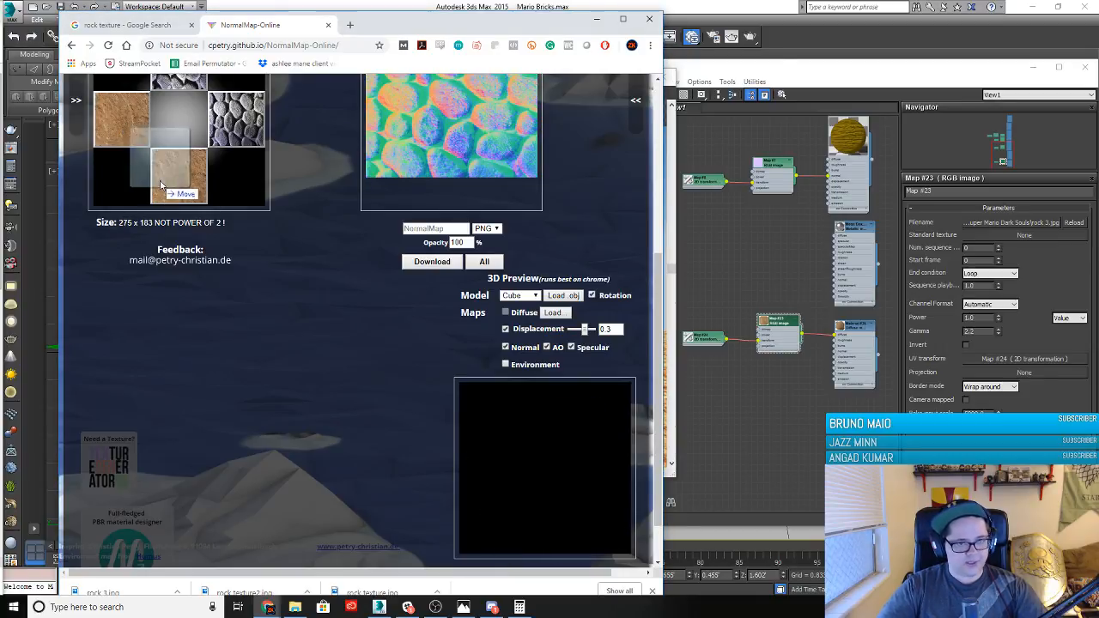
{"action": "scroll", "coordinate": [228, 322], "scroll_direction": "up", "scroll_amount": 2}
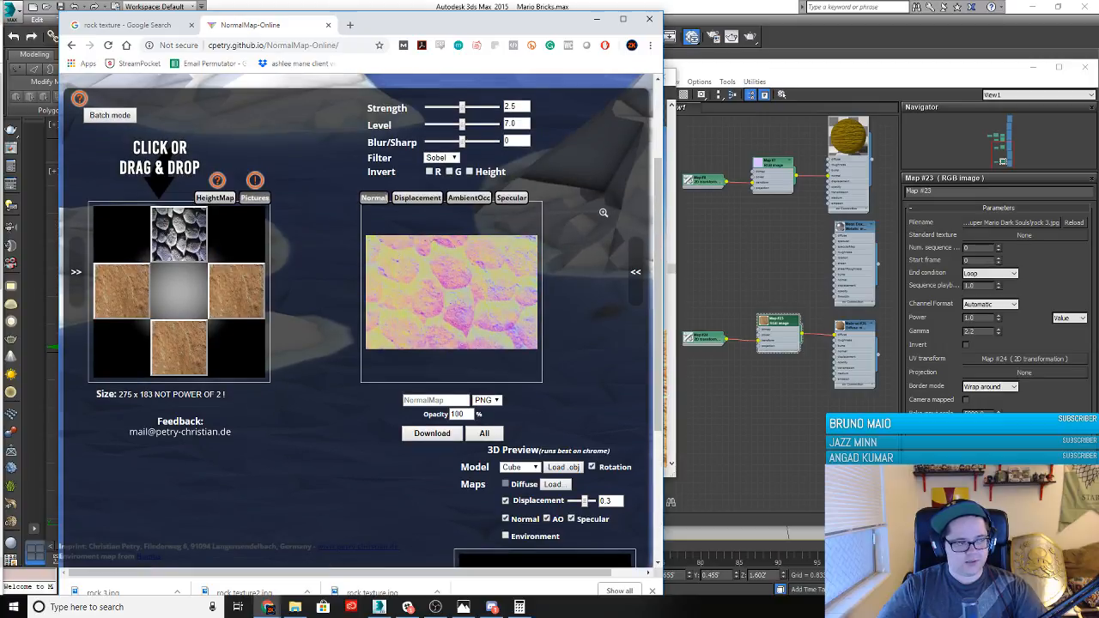
{"action": "scroll", "coordinate": [112, 361], "scroll_direction": "down", "scroll_amount": 2}
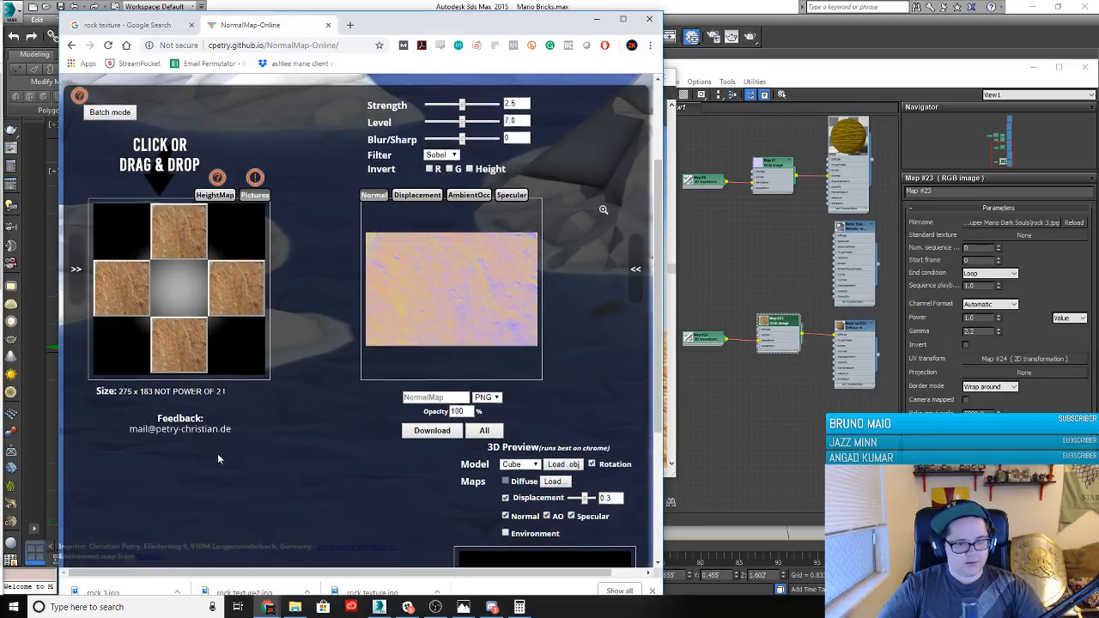
Replace all four source pictures with rock texture2 and check the generated normal map
{"action": "left_click_drag", "start_coordinate": [0, 184], "coordinate": [119, 185]}
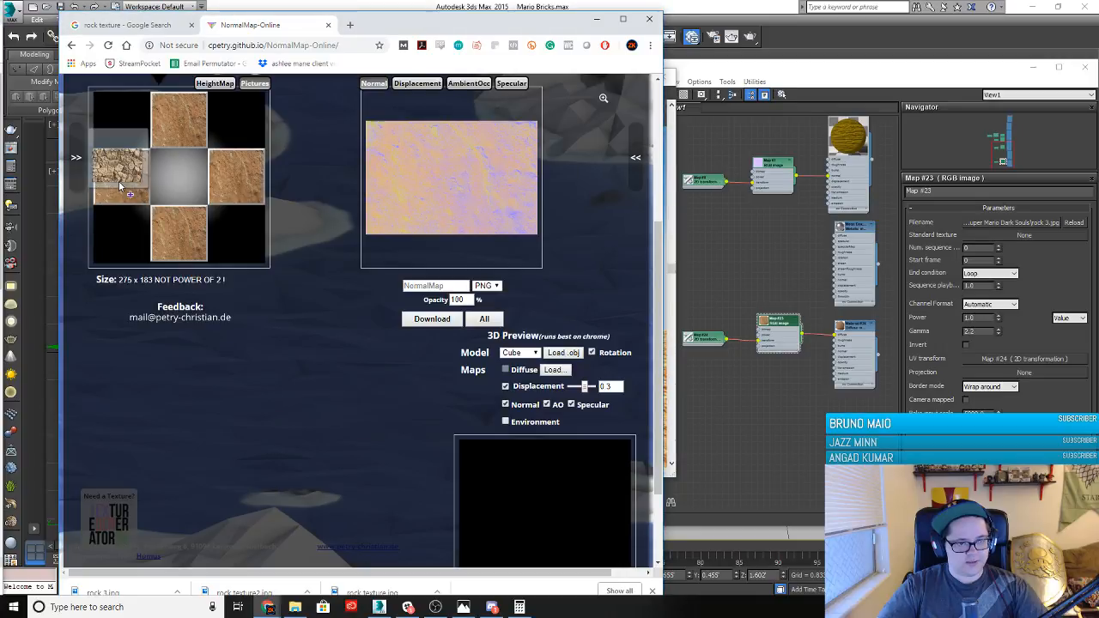
{"action": "left_click_drag", "start_coordinate": [0, 257], "coordinate": [174, 236]}
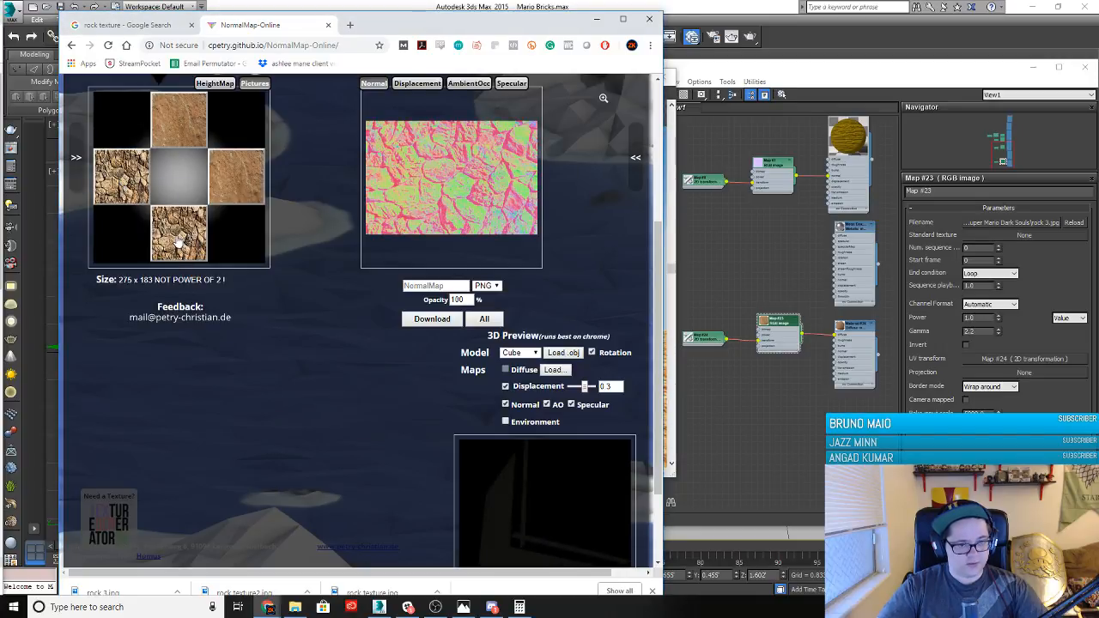
{"action": "left_click_drag", "start_coordinate": [0, 189], "coordinate": [232, 190]}
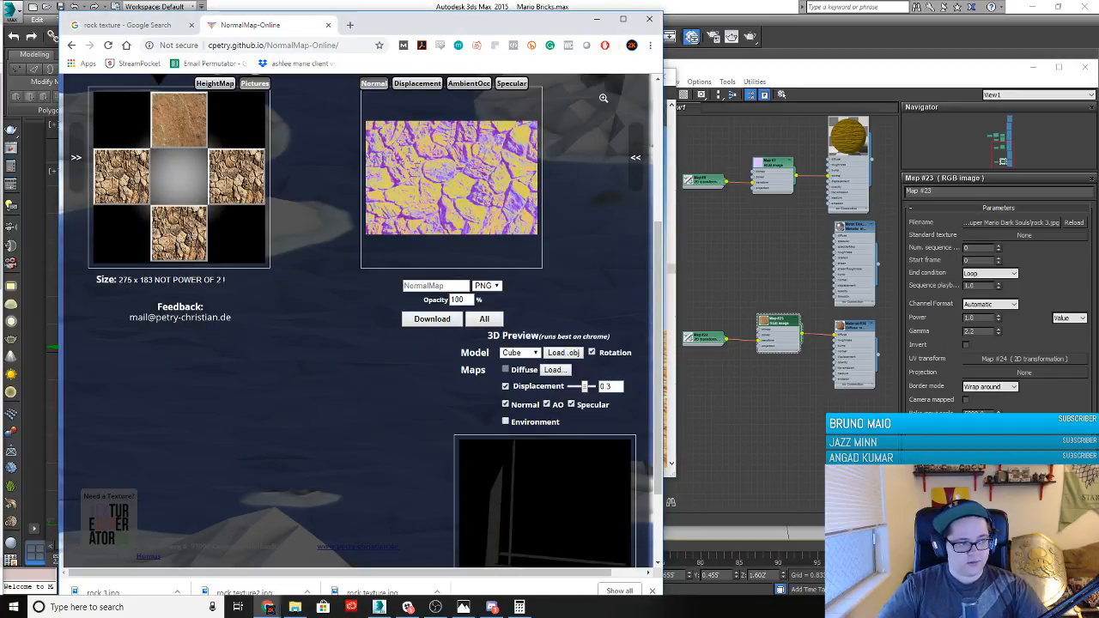
{"action": "left_click_drag", "start_coordinate": [0, 185], "coordinate": [159, 142]}
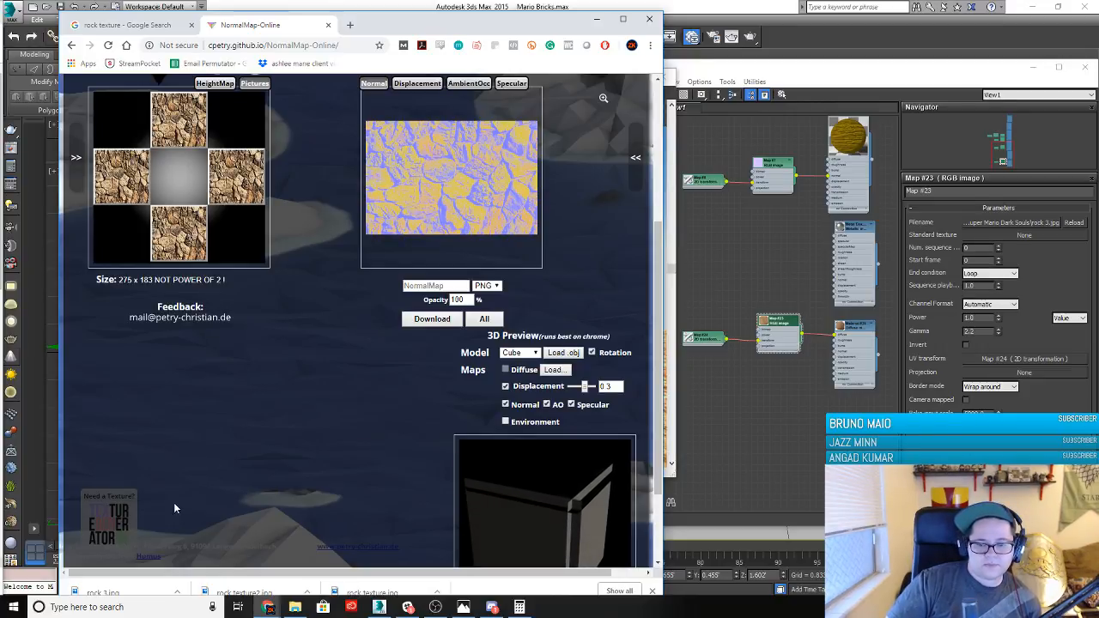
{"action": "scroll", "coordinate": [199, 487], "scroll_direction": "down", "scroll_amount": 1}
{"action": "scroll", "coordinate": [219, 436], "scroll_direction": "up", "scroll_amount": 3}
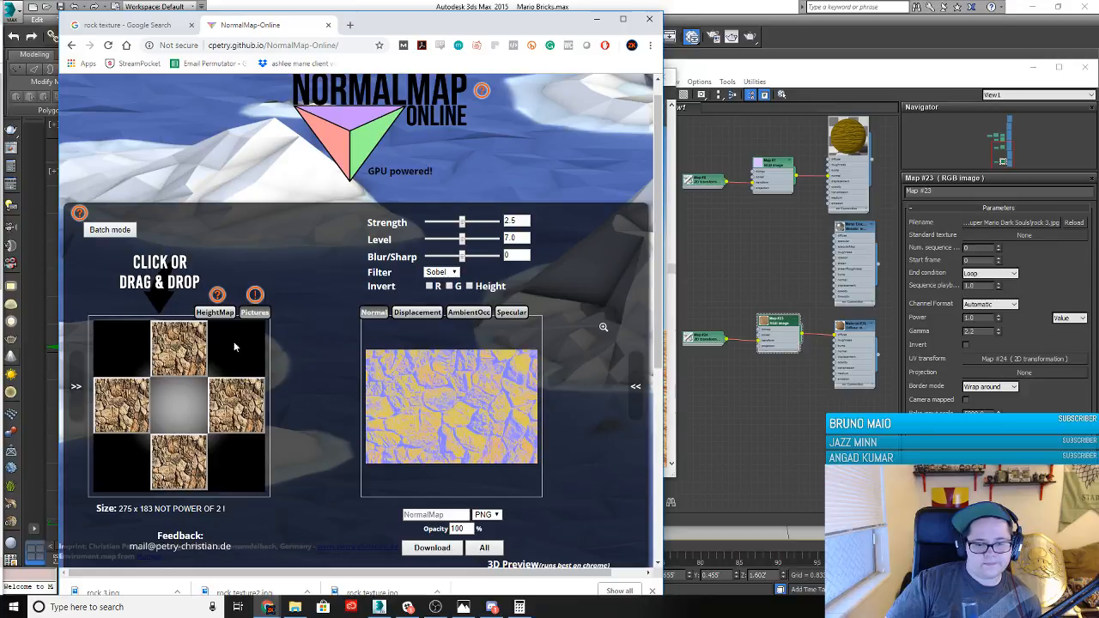
{"action": "scroll", "coordinate": [245, 361], "scroll_direction": "down", "scroll_amount": 2}
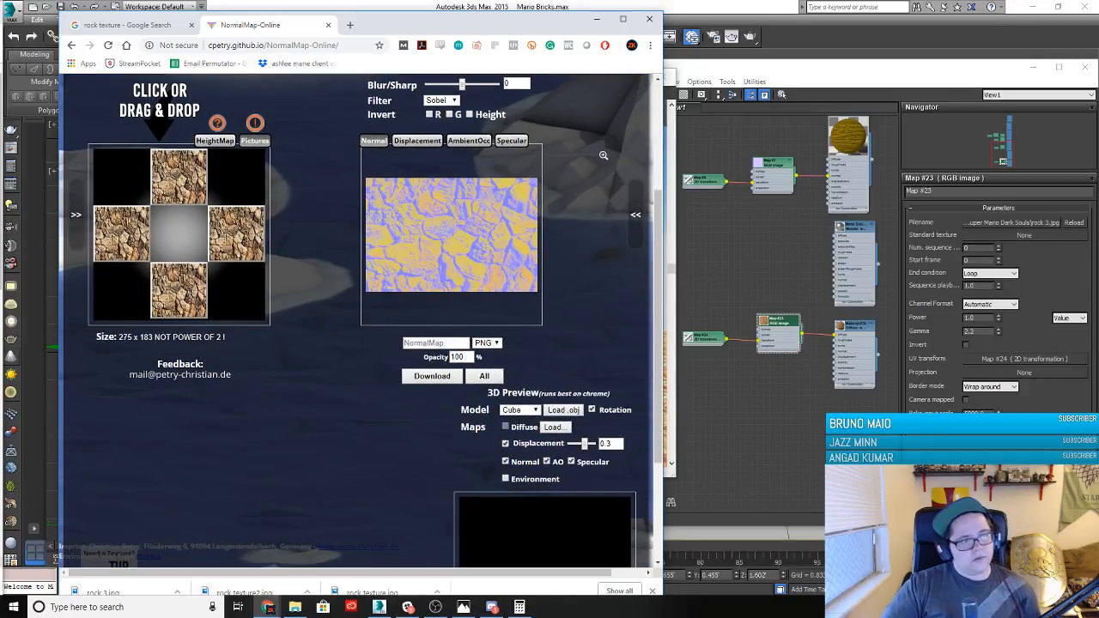
Close the NormalMap-Online page and search Google Images for "rock normal map"
{"action": "left_click", "coordinate": [328, 25]}
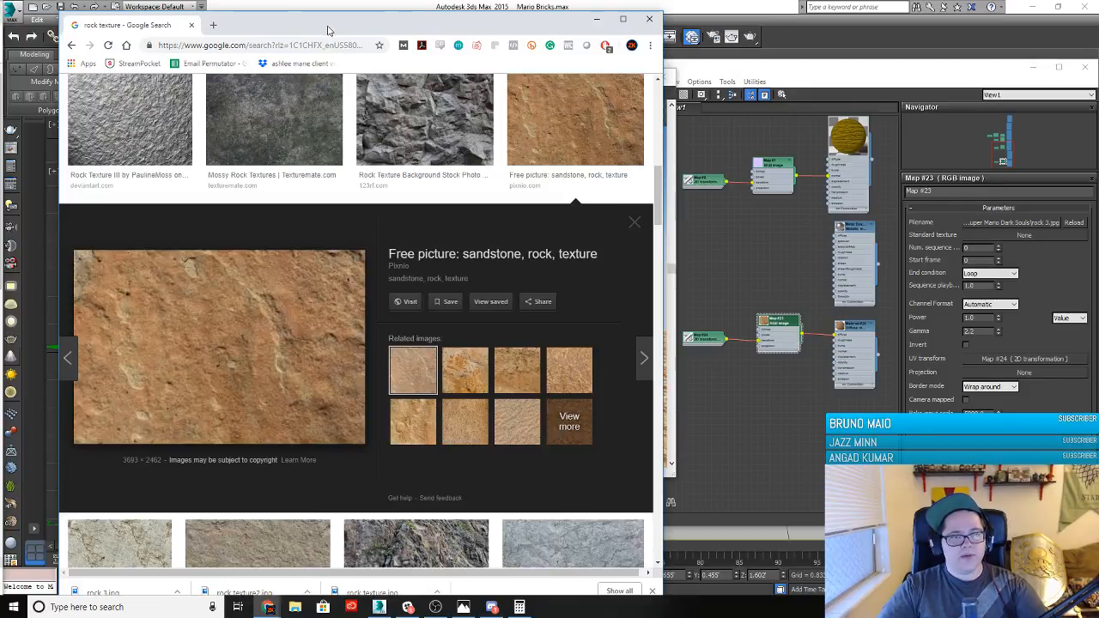
{"action": "scroll", "coordinate": [237, 146], "scroll_direction": "up", "scroll_amount": 2}
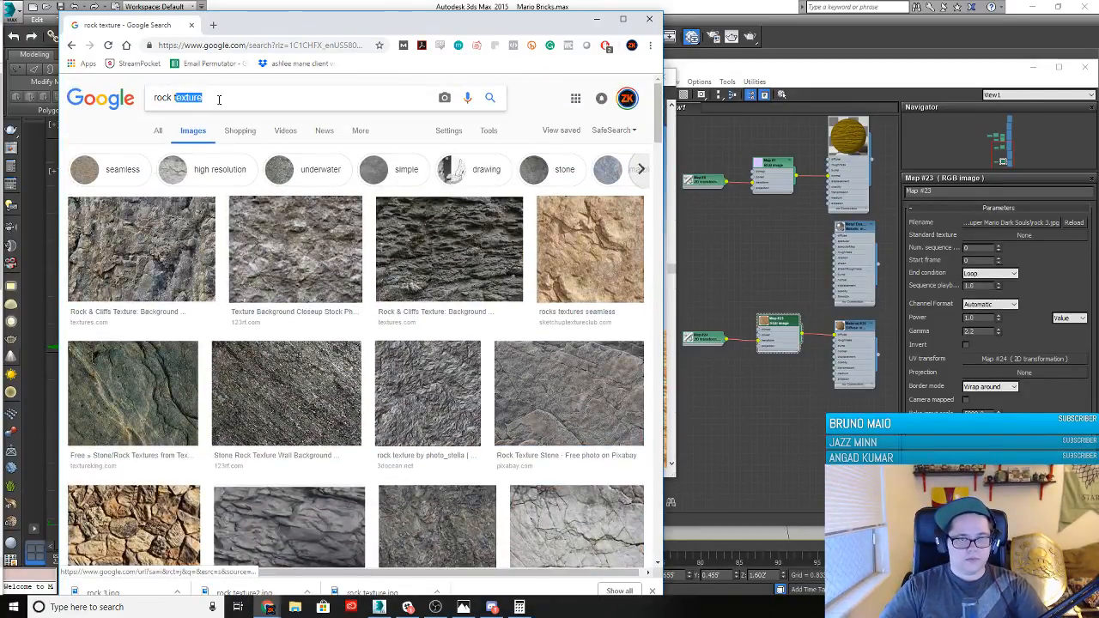
{"action": "key", "text": "BackSpace"}
{"action": "type", "text": "normal map"}
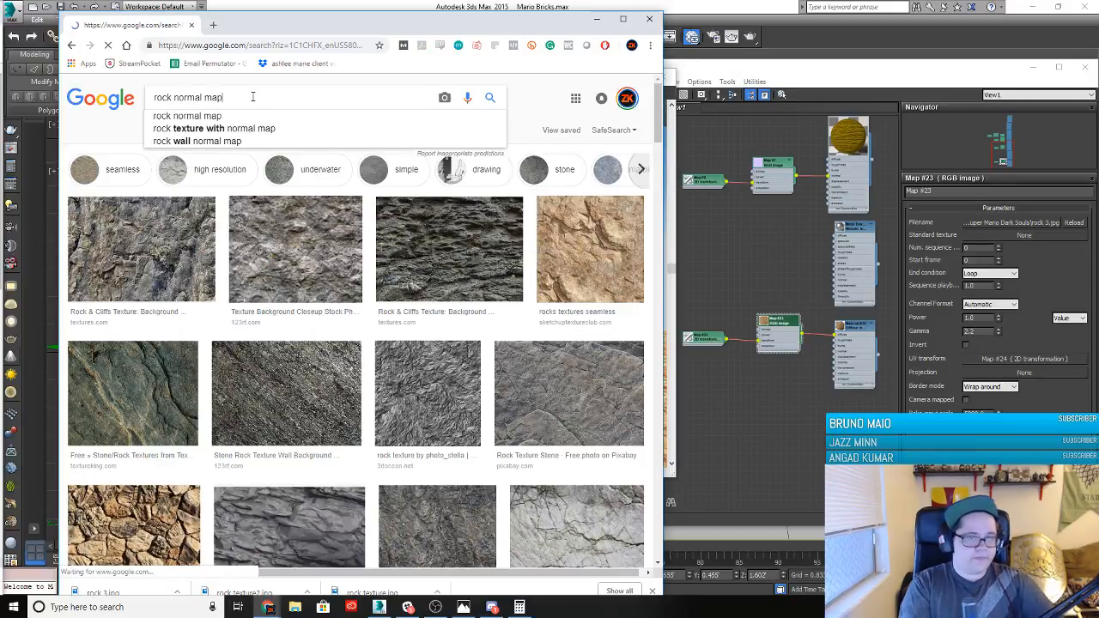
{"action": "key", "text": "Return"}
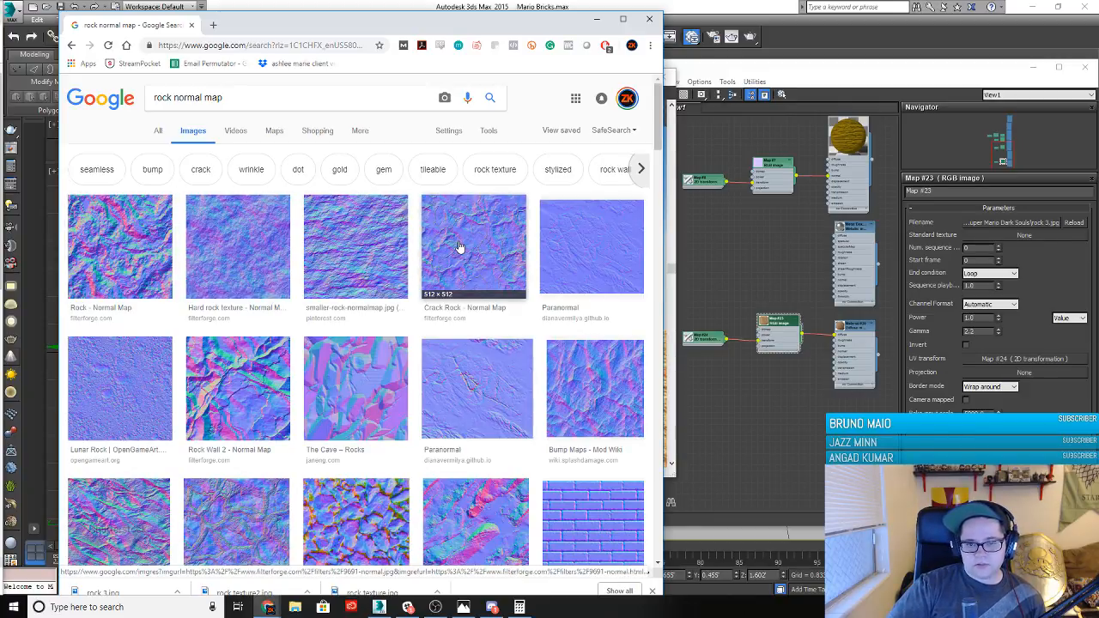
Save the Filter Forge "Rock - Normal Map" image as "rock normal map" in the Super Mario Dark Souls folder
{"action": "left_click", "coordinate": [138, 266]}
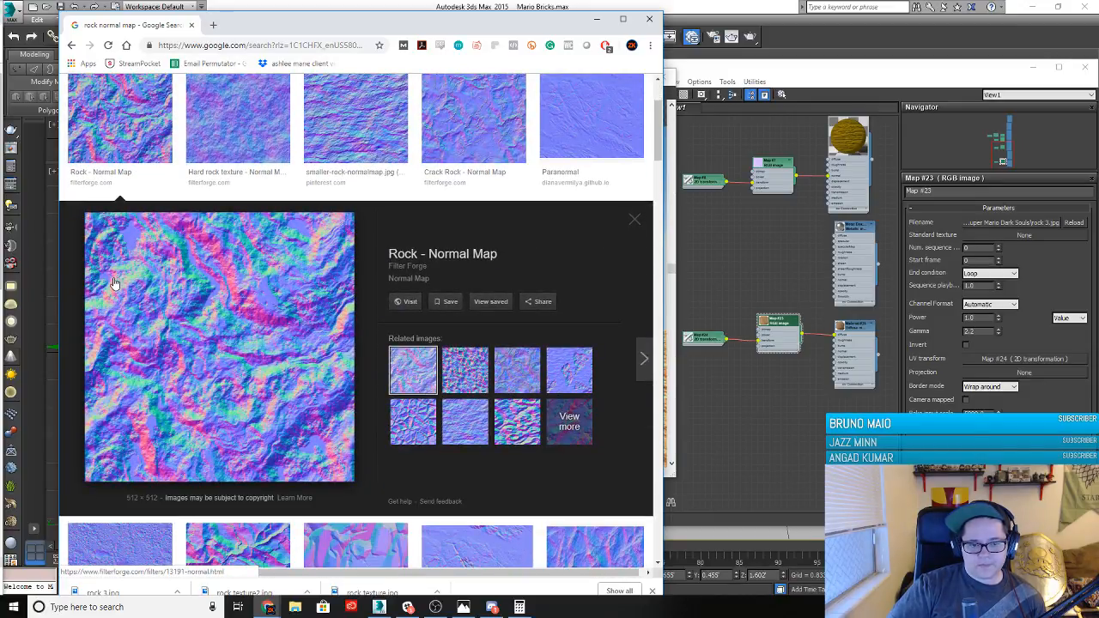
{"action": "right_click", "coordinate": [282, 361]}
{"action": "left_click", "coordinate": [324, 463]}
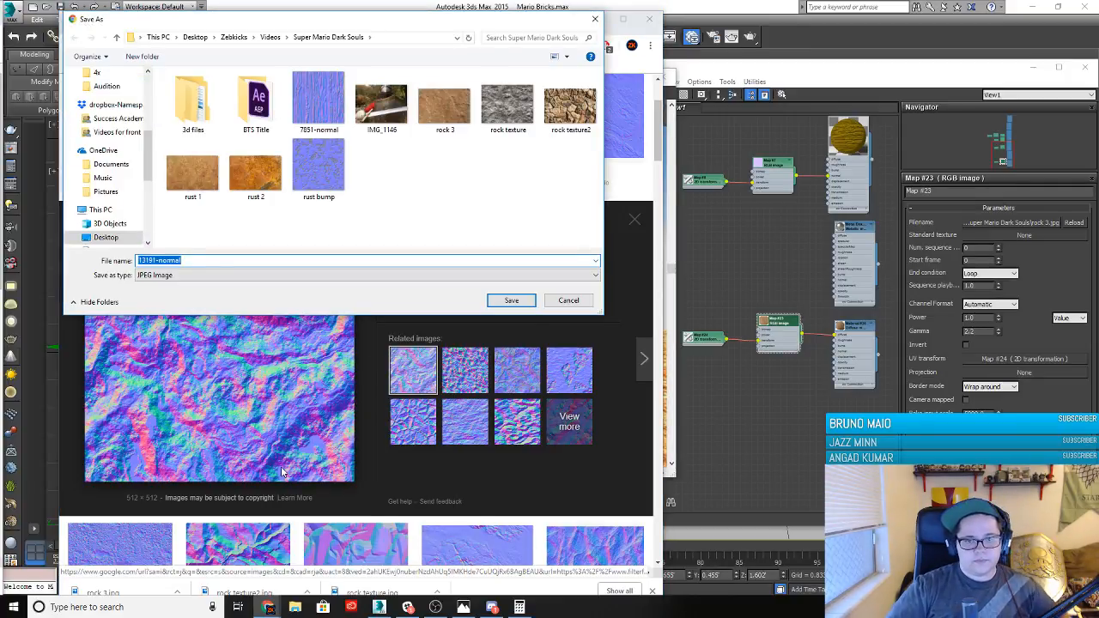
{"action": "type", "text": "rock normal"}
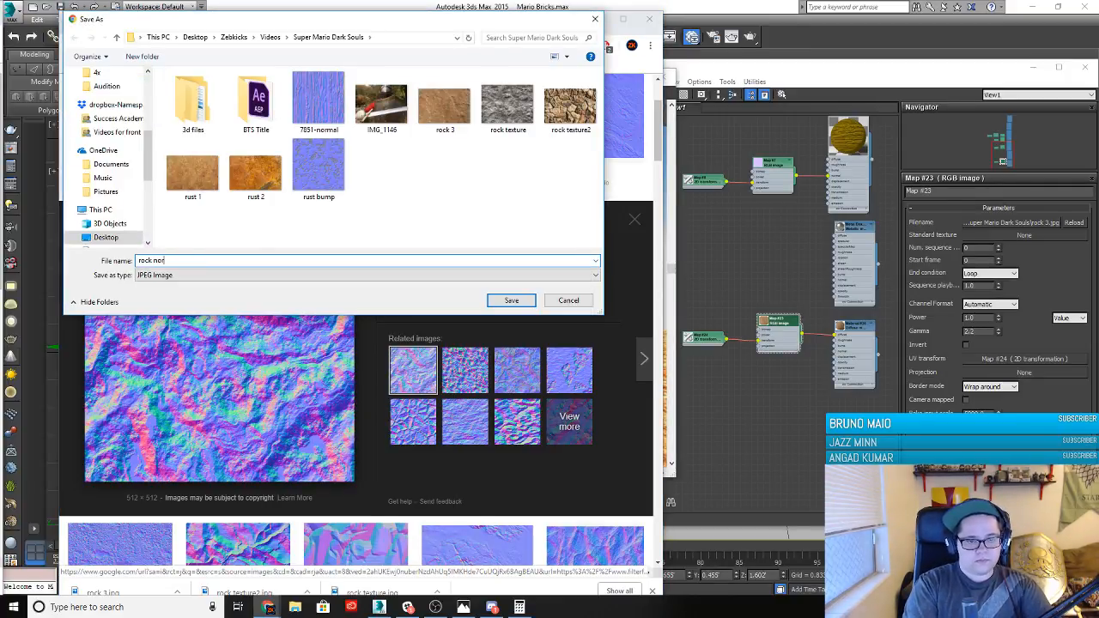
{"action": "key", "text": "Return"}
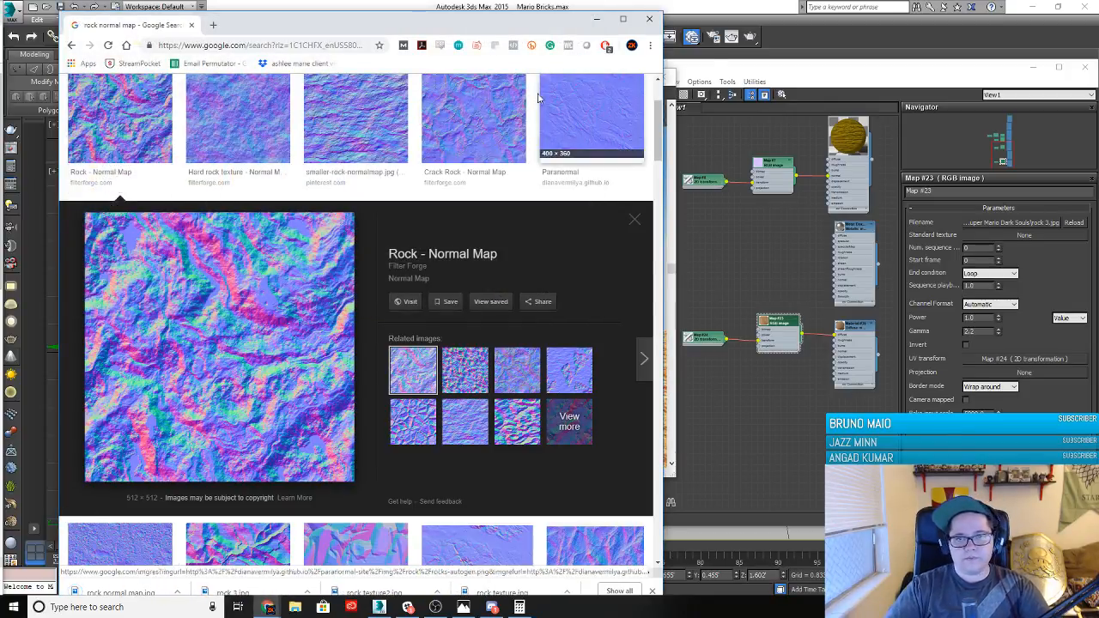
Return to 3ds Max and open the parameters of the rock Diffuse material, Material #36, in the Slate Material Editor
{"action": "left_click", "coordinate": [597, 19]}
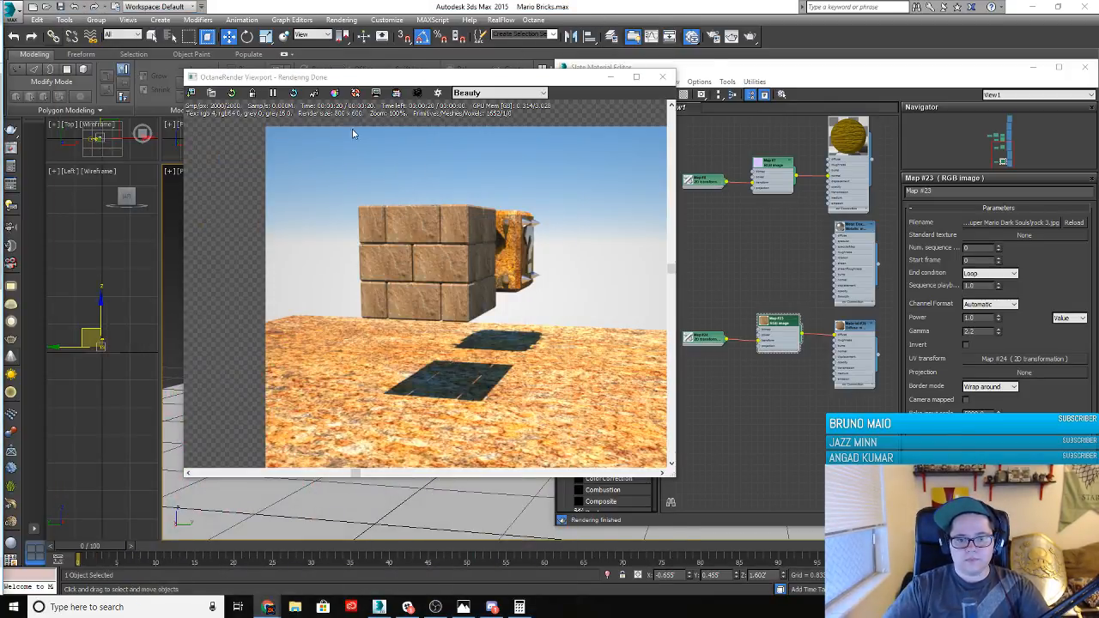
{"action": "left_click", "coordinate": [764, 258]}
{"action": "middle_click_drag", "start_coordinate": [790, 232], "coordinate": [761, 197]}
{"action": "scroll", "coordinate": [782, 311], "scroll_direction": "up", "scroll_amount": 2}
{"action": "middle_click_drag", "start_coordinate": [748, 397], "coordinate": [727, 412]}
{"action": "scroll", "coordinate": [824, 341], "scroll_direction": "up", "scroll_amount": 1}
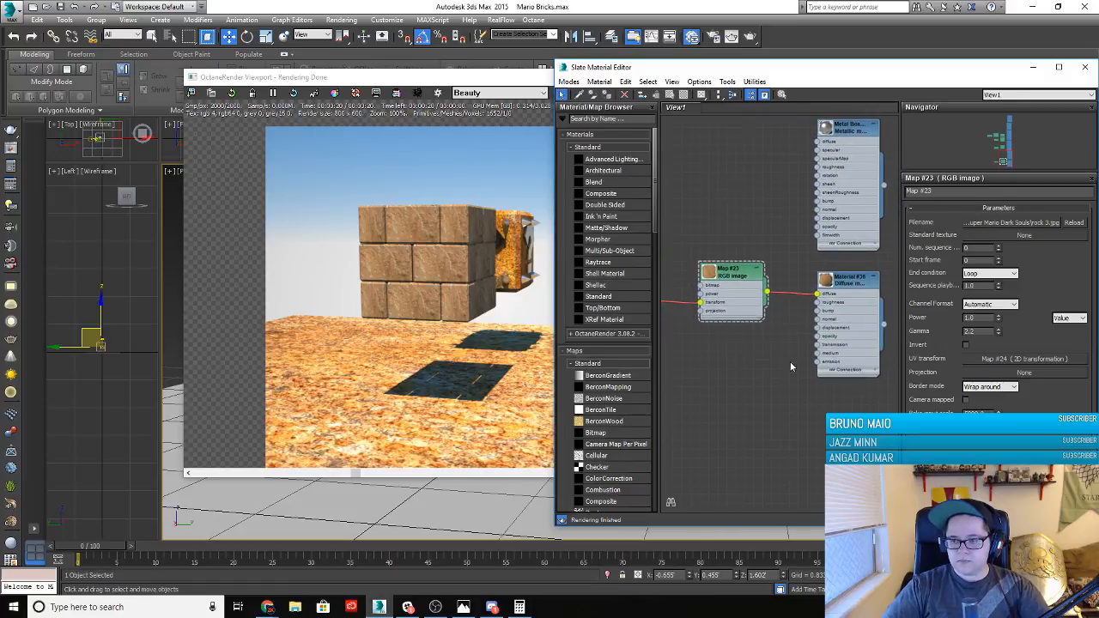
{"action": "left_click", "coordinate": [846, 279]}
{"action": "double_click", "coordinate": [843, 281]}
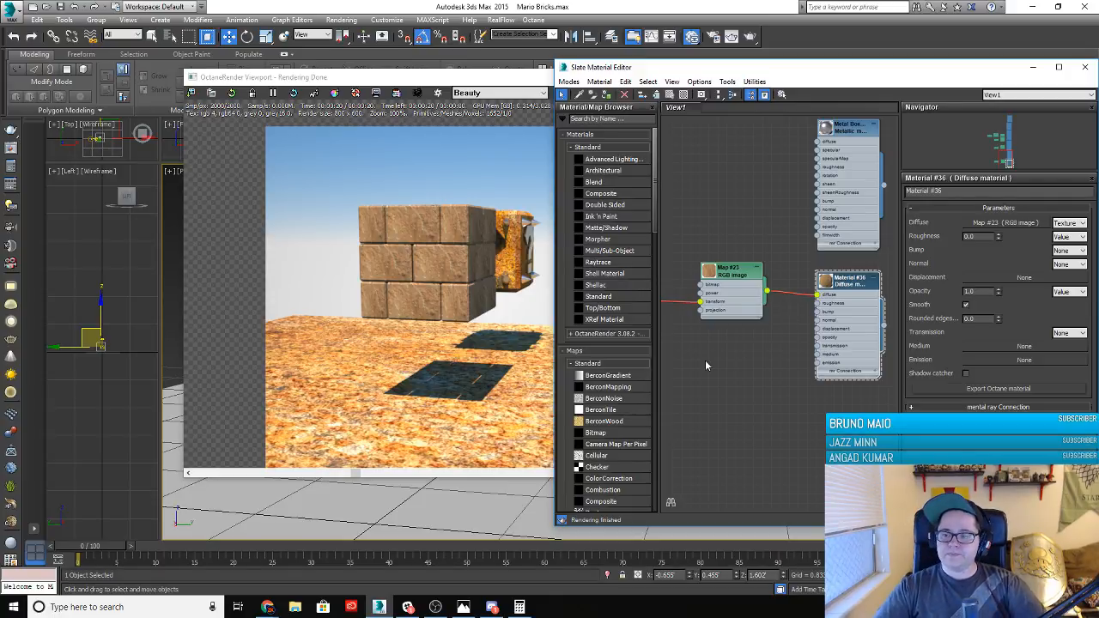
Add an Octane RGB image map below the rock texture node and connect it to the Diffuse material's normal input
{"action": "middle_click_drag", "start_coordinate": [744, 383], "coordinate": [824, 463]}
{"action": "middle_click_drag", "start_coordinate": [819, 318], "coordinate": [783, 481]}
{"action": "middle_click_drag", "start_coordinate": [778, 405], "coordinate": [754, 219]}
{"action": "right_click", "coordinate": [757, 429]}
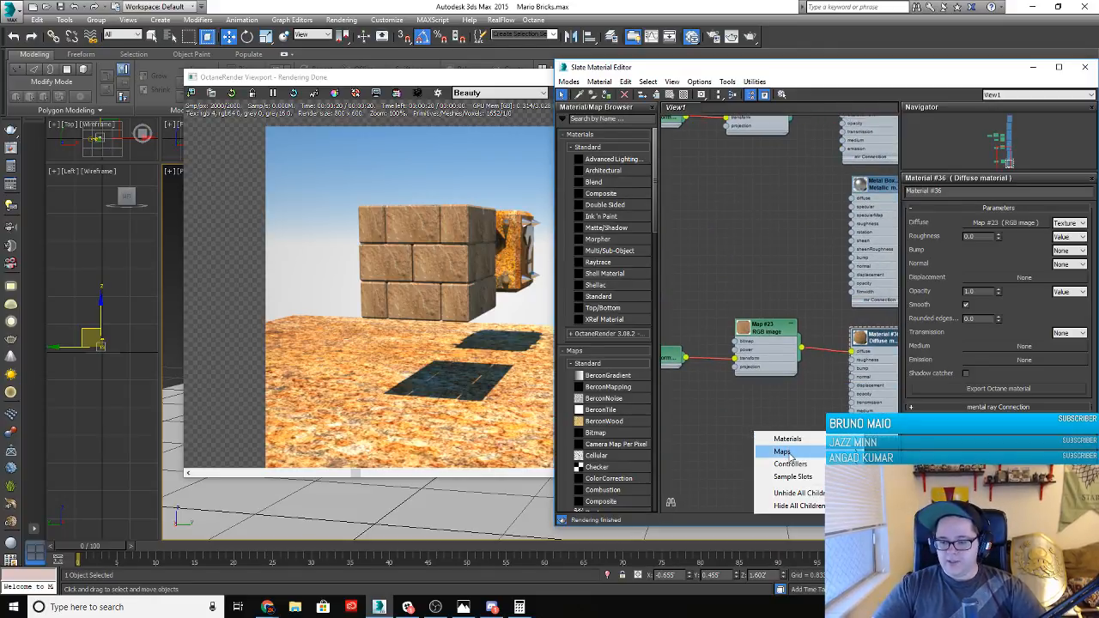
{"action": "mouse_move", "coordinate": [781, 451]}
{"action": "mouse_move", "coordinate": [929, 459]}
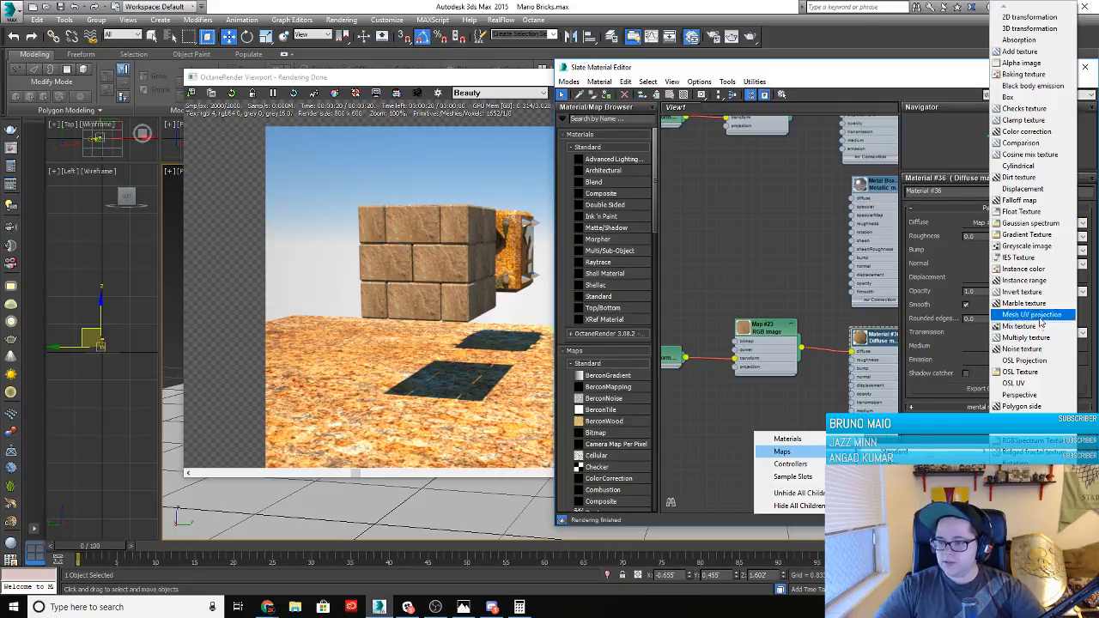
{"action": "left_click", "coordinate": [1031, 436]}
{"action": "left_click_drag", "start_coordinate": [793, 445], "coordinate": [854, 376]}
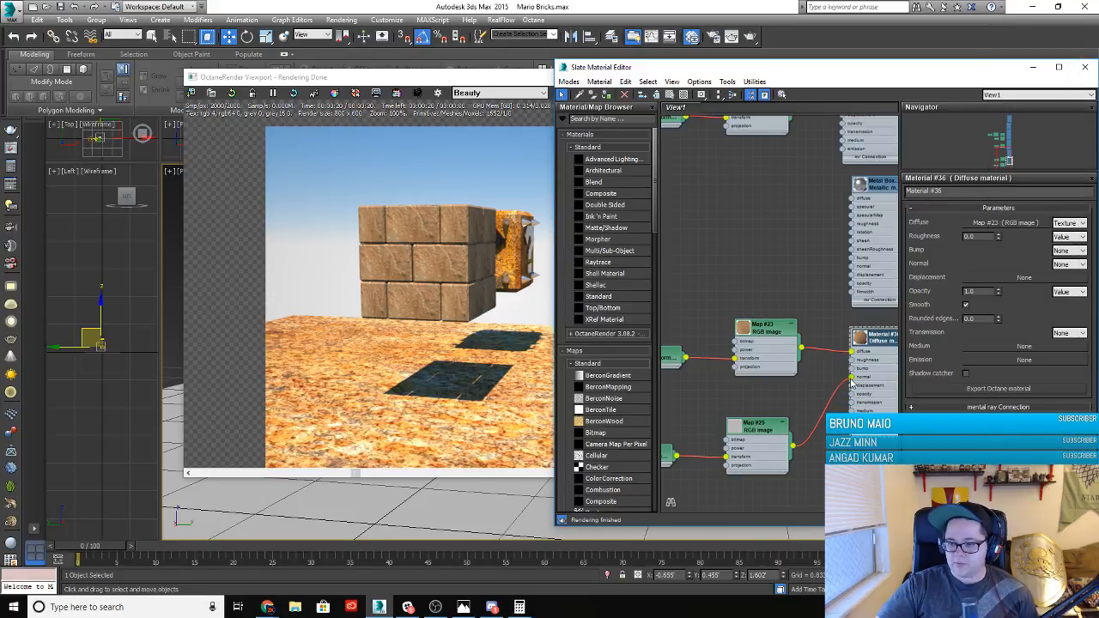
Load the "rock normal map" image file into the new RGB image map
{"action": "double_click", "coordinate": [755, 424]}
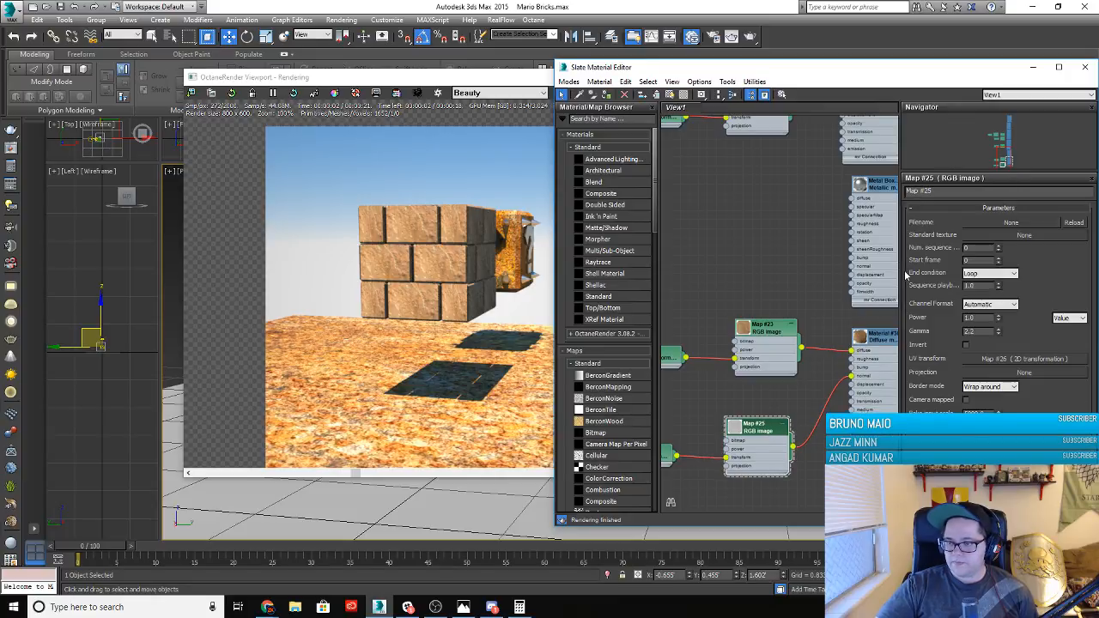
{"action": "left_click", "coordinate": [1013, 222]}
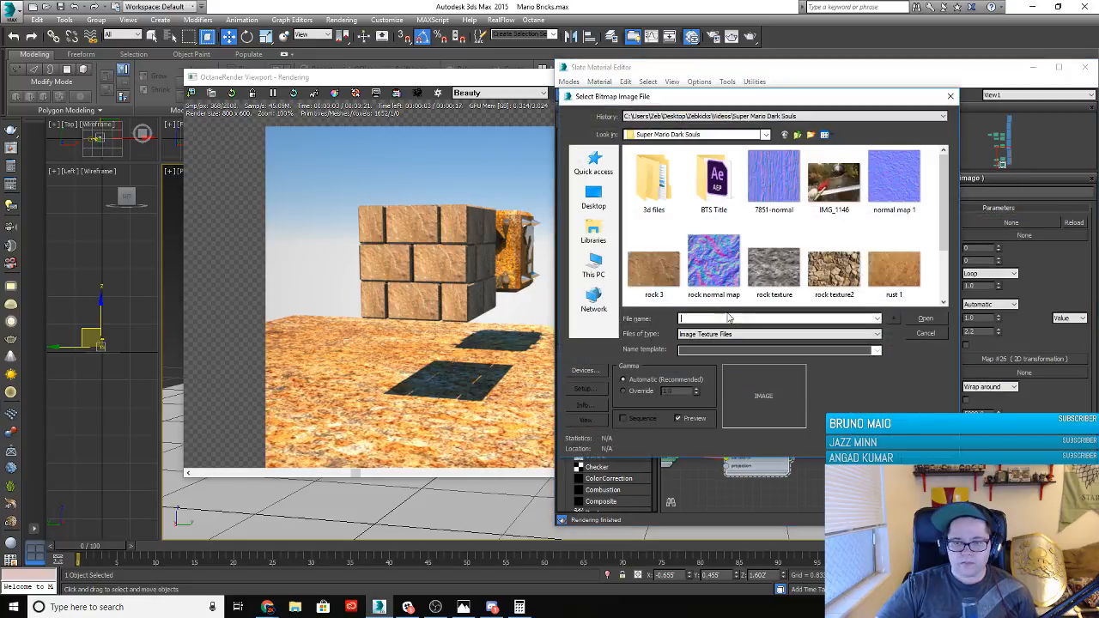
{"action": "left_click", "coordinate": [714, 261]}
{"action": "left_click", "coordinate": [923, 318]}
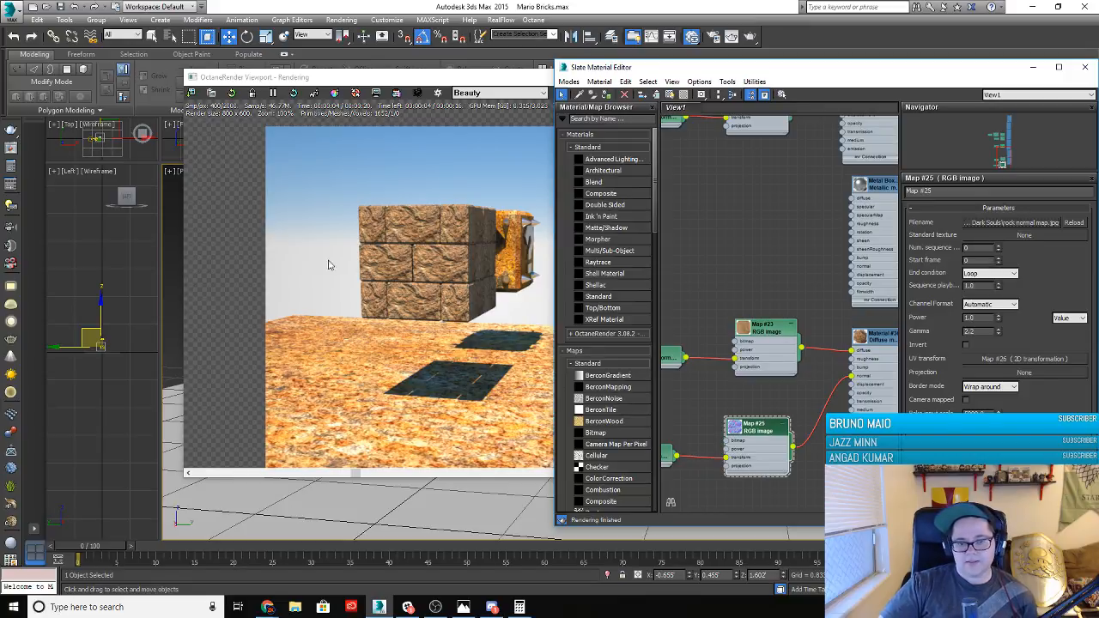
Set both scale values of the normal map's 2D transformation to 0.5
{"action": "middle_click_drag", "start_coordinate": [657, 465], "coordinate": [711, 446]}
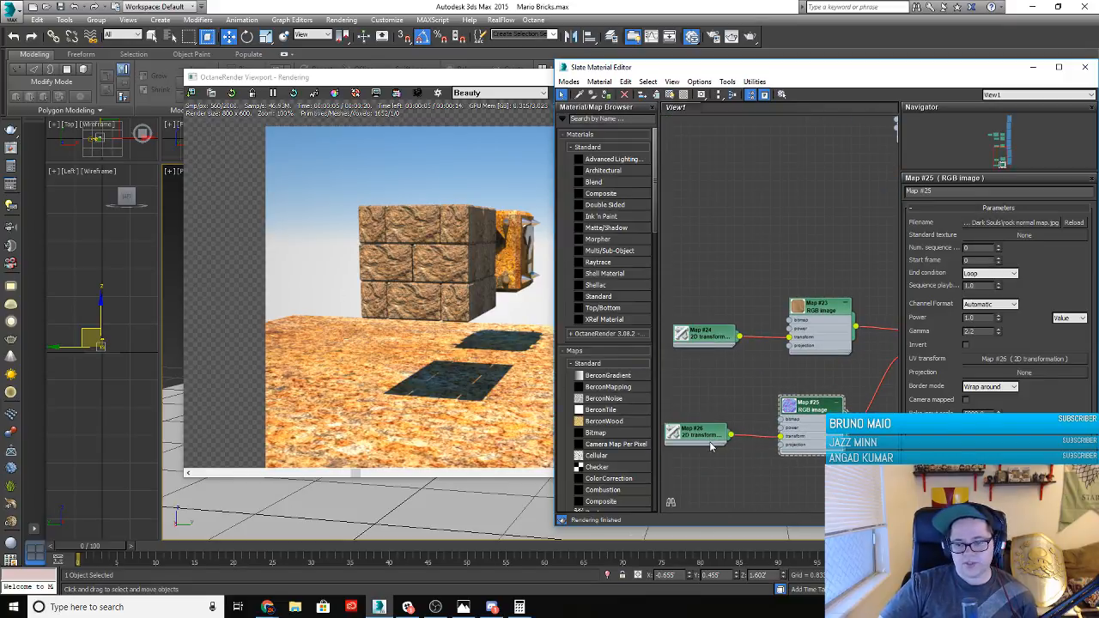
{"action": "double_click", "coordinate": [709, 439]}
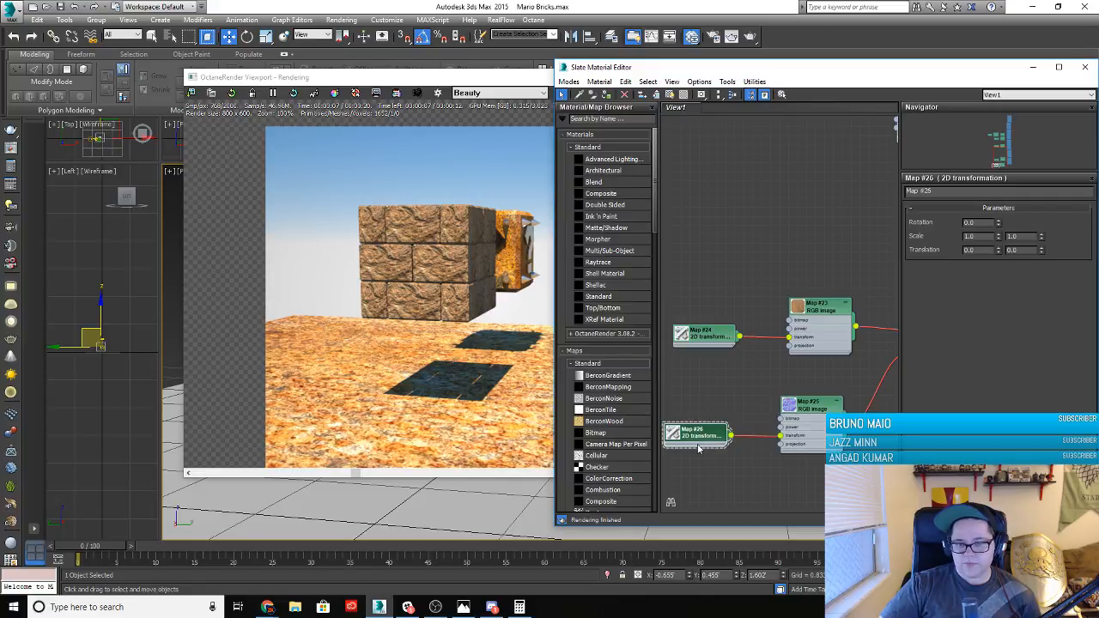
{"action": "left_click_drag", "start_coordinate": [993, 239], "coordinate": [899, 240]}
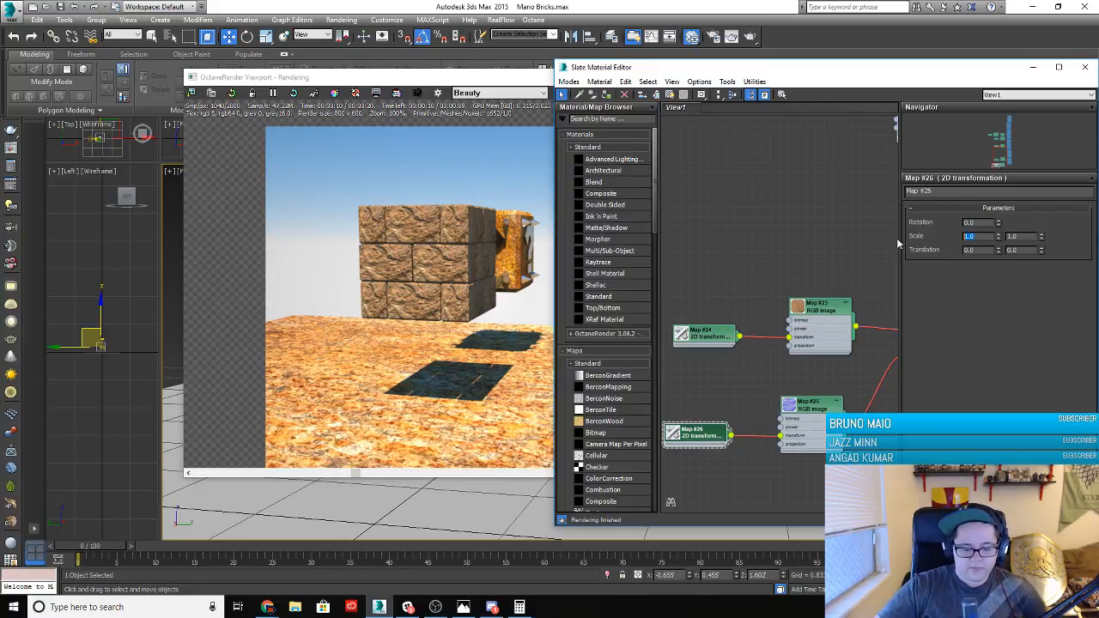
{"action": "type", "text": "0.5"}
{"action": "key", "text": "Tab"}
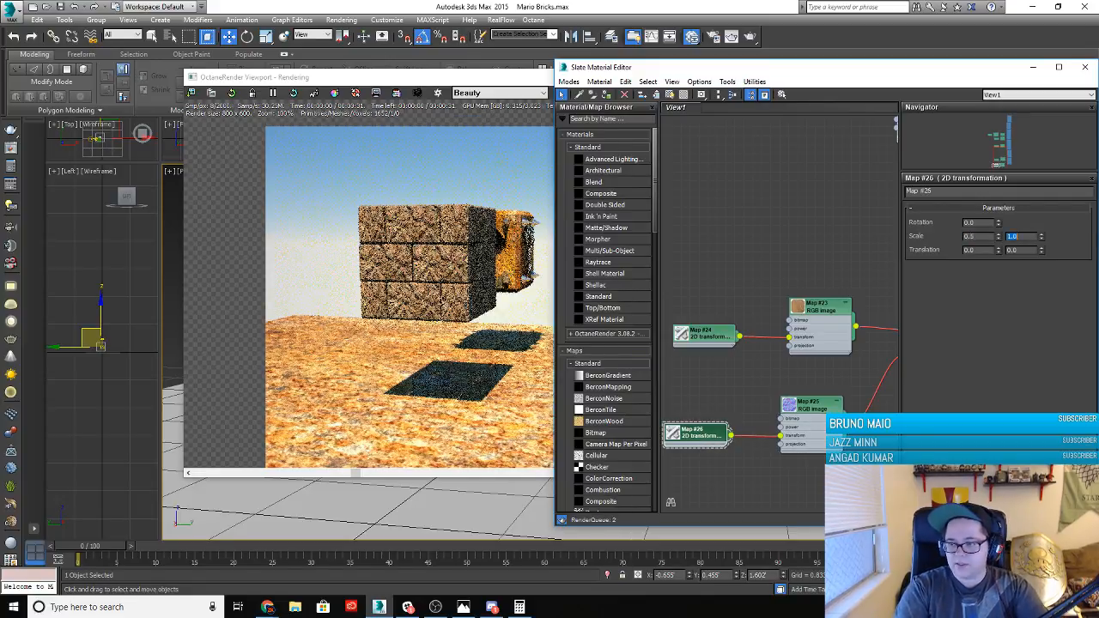
{"action": "type", "text": "0.5"}
{"action": "key", "text": "Tab"}
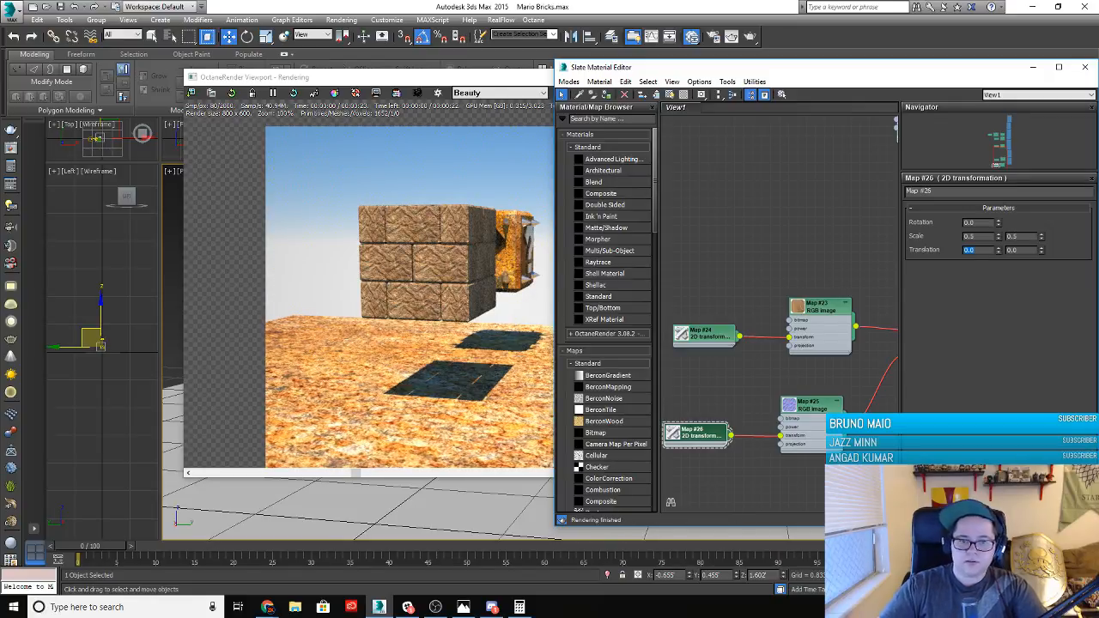
Orbit around the brick block to inspect its normal-mapped surface in the Octane render, and move the render window clear of the material editor
{"action": "left_click", "coordinate": [388, 323]}
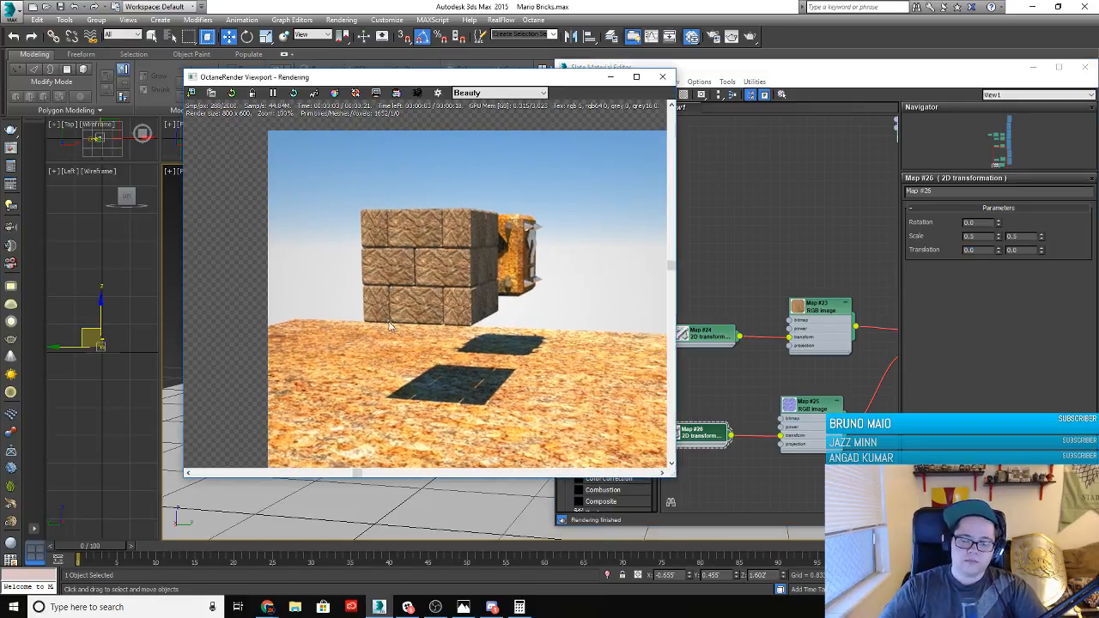
{"action": "left_click_drag", "start_coordinate": [389, 326], "coordinate": [348, 319]}
{"action": "middle_click_drag", "start_coordinate": [407, 500], "coordinate": [454, 507], "text": "alt"}
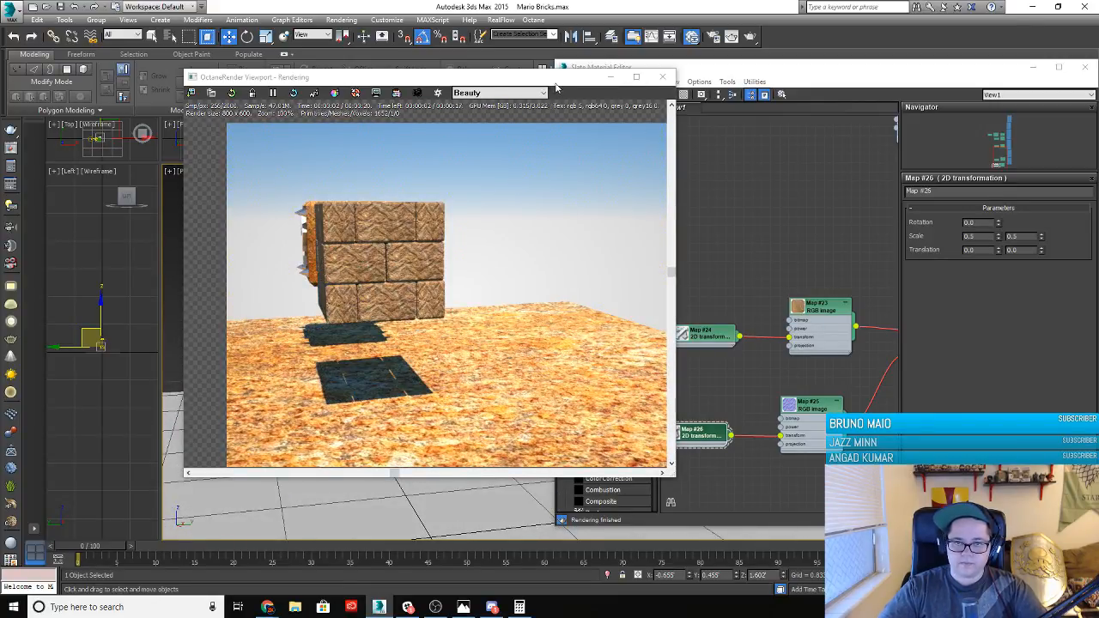
{"action": "left_click_drag", "start_coordinate": [555, 79], "coordinate": [371, 91]}
{"action": "left_click", "coordinate": [724, 435]}
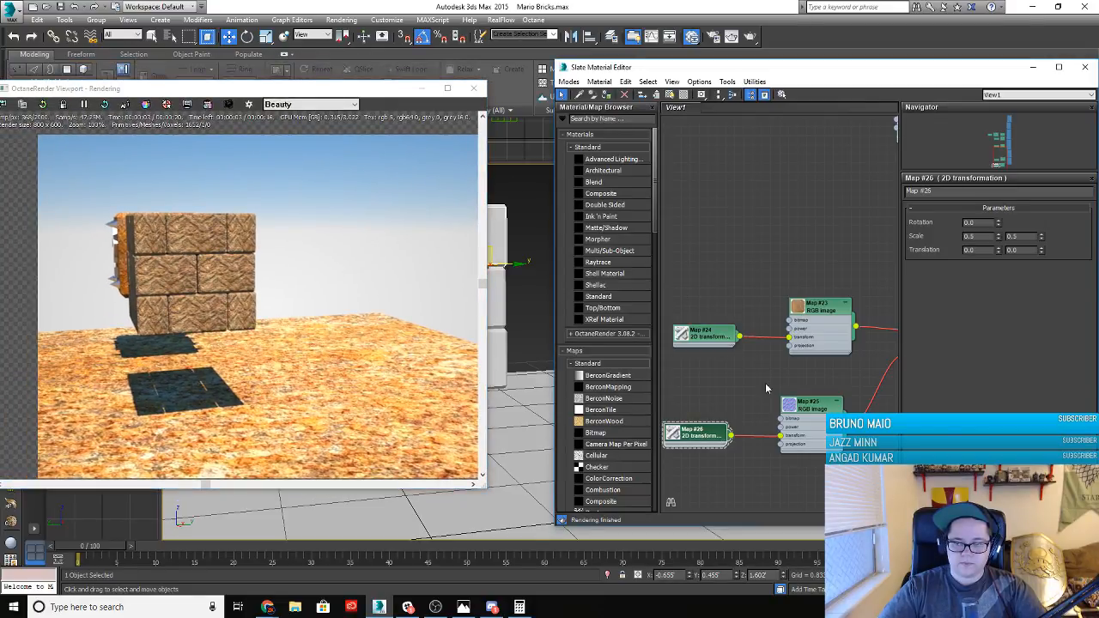
Set both scale values of the rock normal map's 2D transformation to 1.0
{"action": "left_click_drag", "start_coordinate": [974, 236], "coordinate": [913, 233]}
{"action": "type", "text": "1"}
{"action": "key", "text": "Tab"}
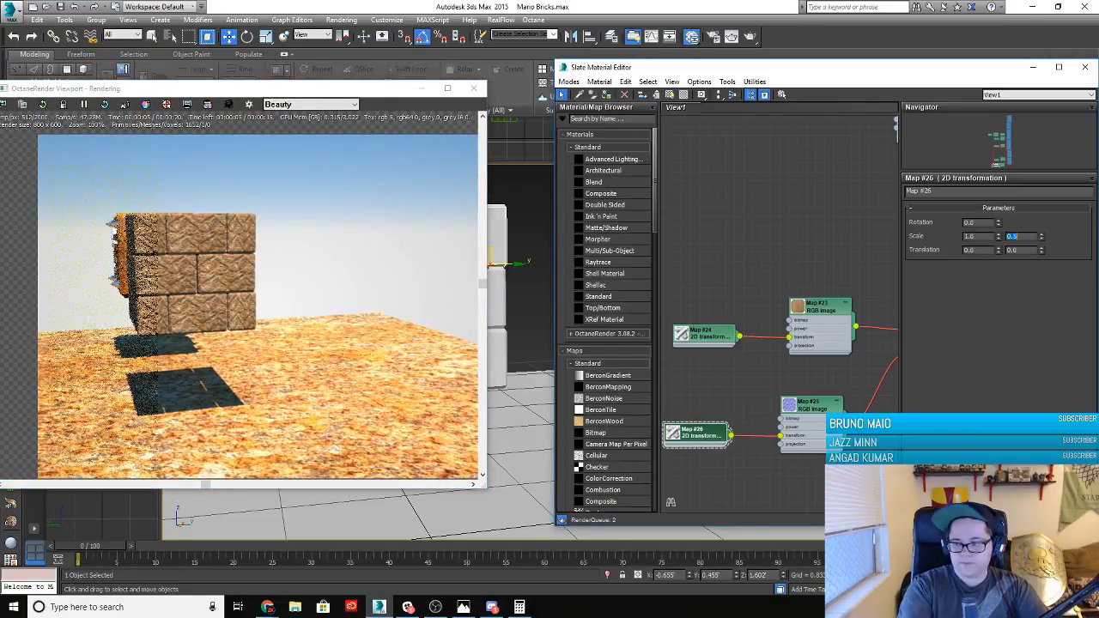
{"action": "type", "text": "1"}
{"action": "key", "text": "Tab"}
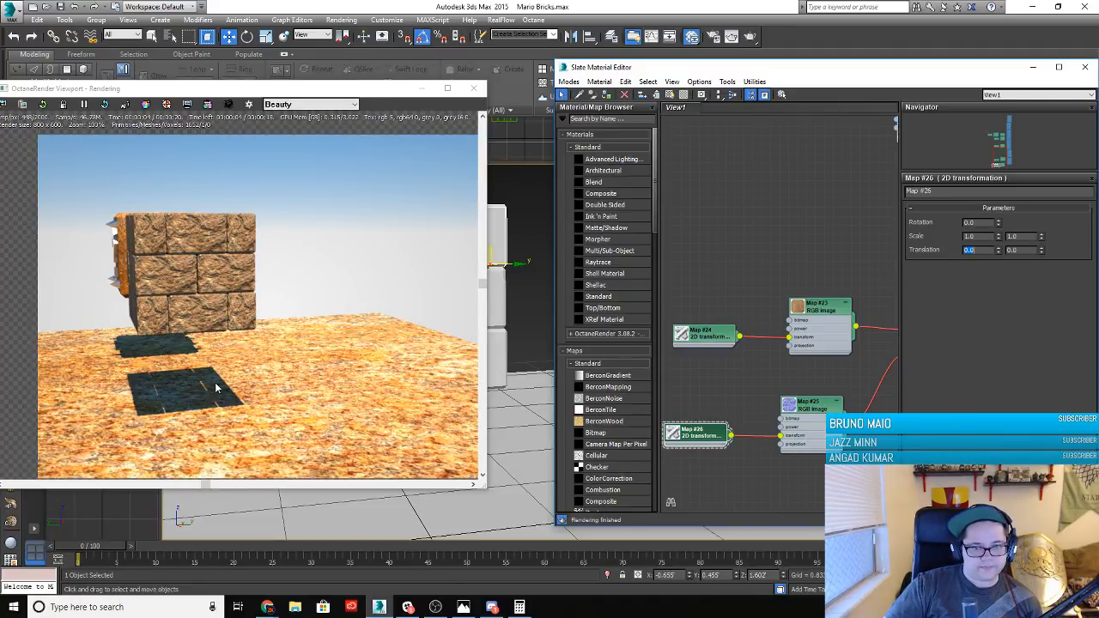
{"action": "left_click_drag", "start_coordinate": [235, 366], "coordinate": [369, 375]}
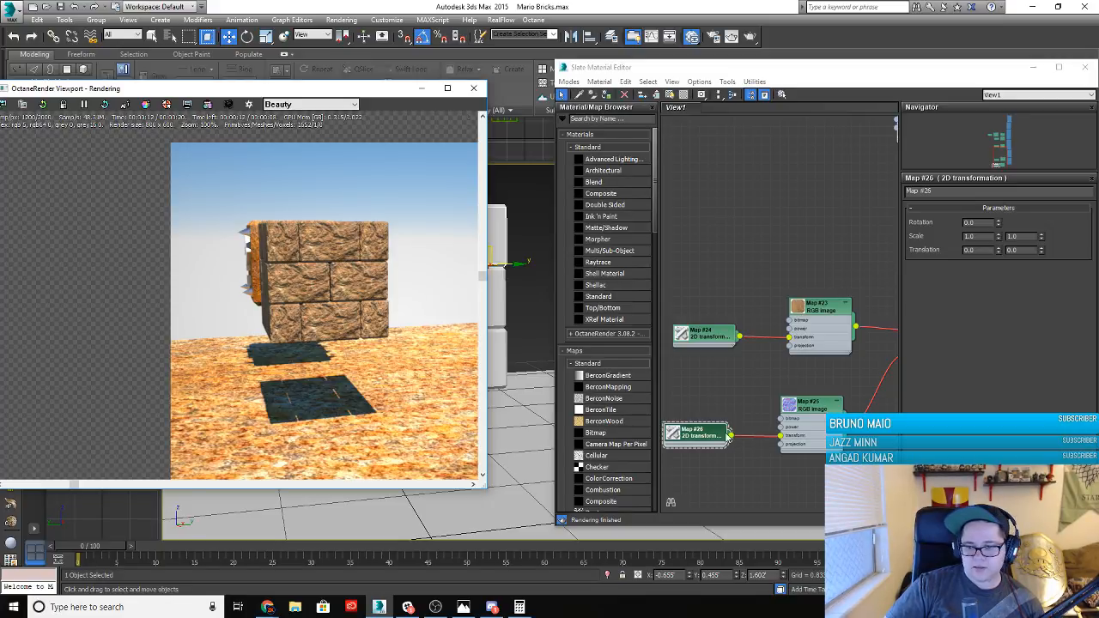
Open the rock normal map's RGB image settings, try a power of 5.43, and reduce it to 0.163
{"action": "left_click", "coordinate": [817, 419]}
{"action": "double_click", "coordinate": [829, 446]}
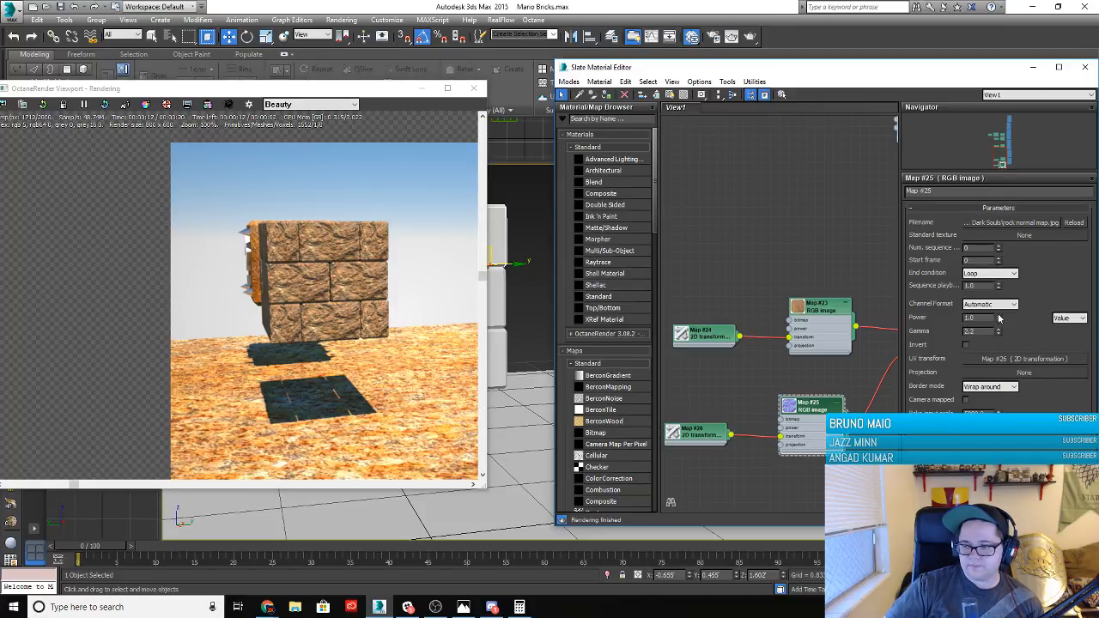
{"action": "left_click_drag", "start_coordinate": [999, 318], "coordinate": [999, 296]}
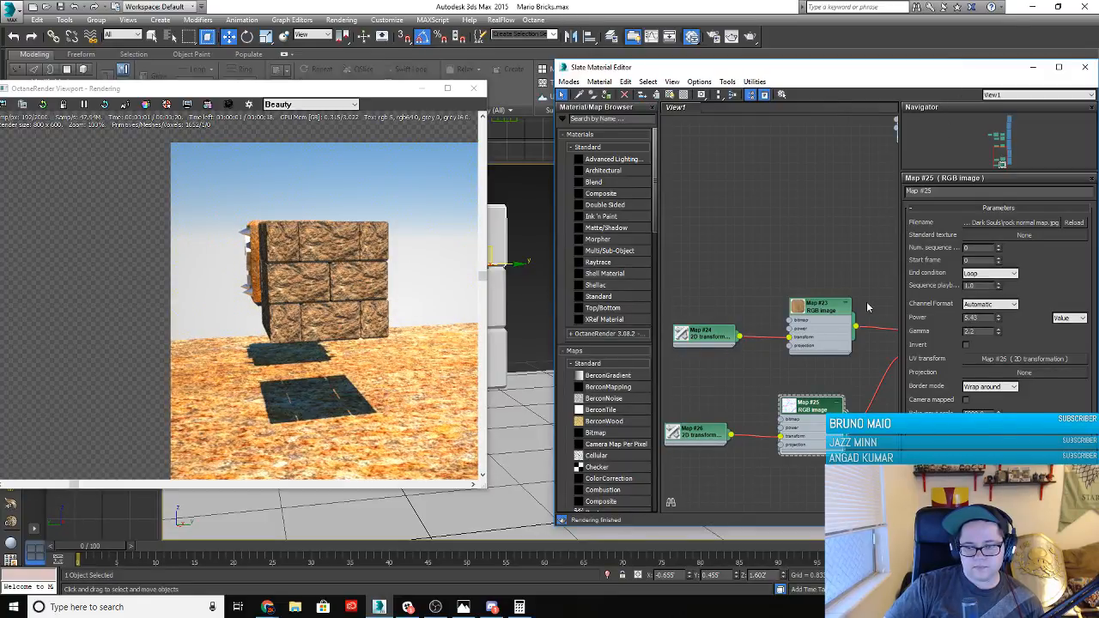
{"action": "right_click", "coordinate": [998, 320]}
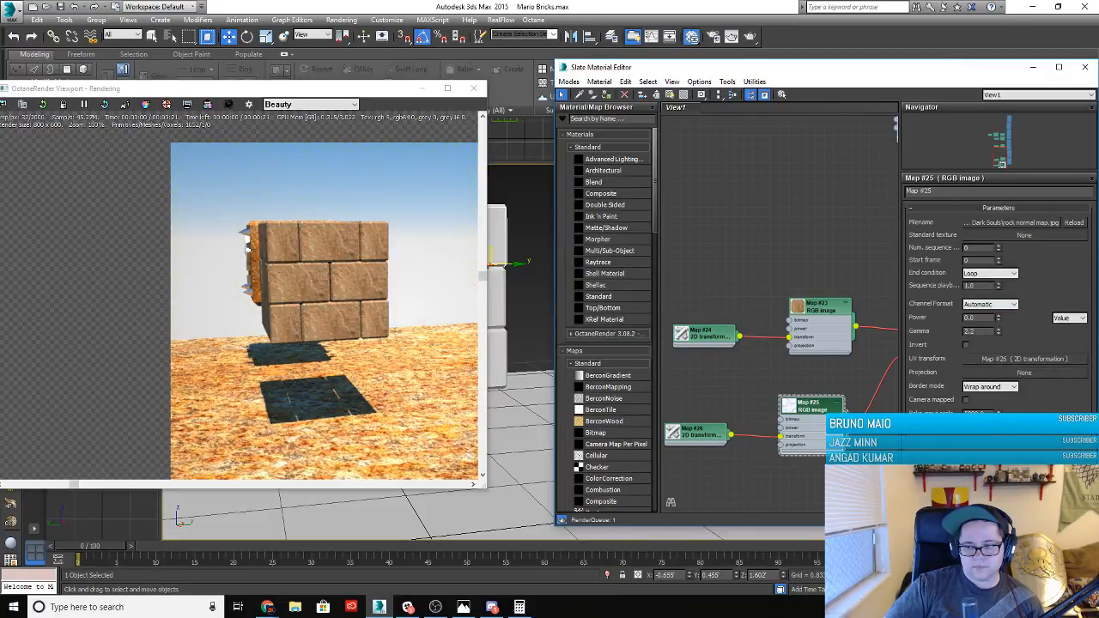
{"action": "mouse_move", "coordinate": [1019, 377]}
{"action": "left_mouse_down"}
{"action": "mouse_move", "coordinate": [1020, 361]}
{"action": "mouse_move", "coordinate": [1027, 374]}
{"action": "left_mouse_up"}
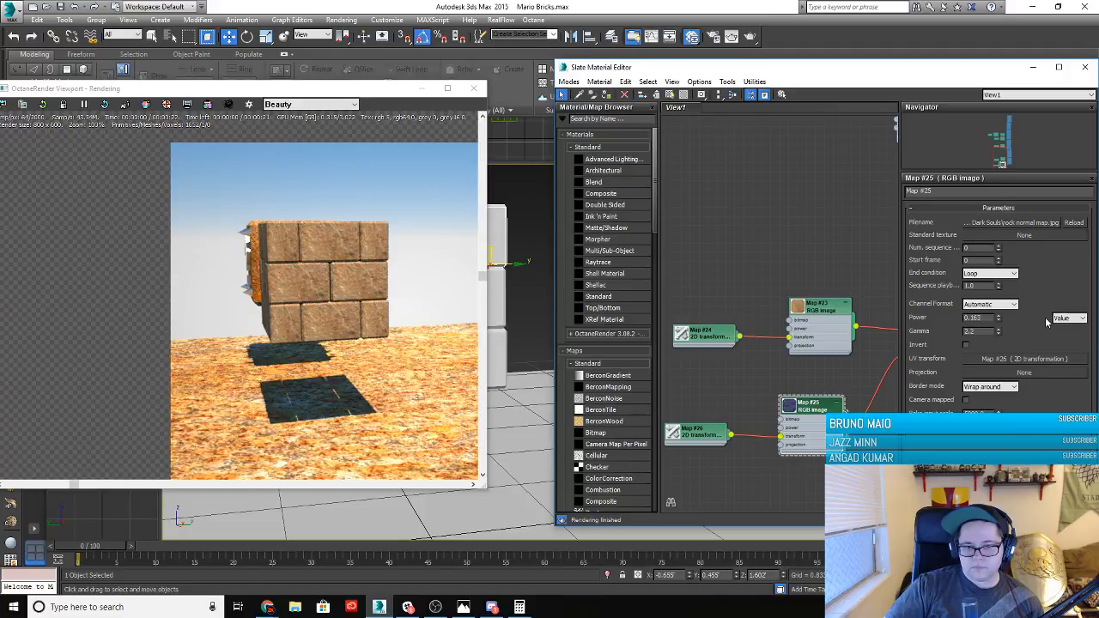
Raise the rock normal map's power gradually to 0.303
{"action": "left_click", "coordinate": [997, 315]}
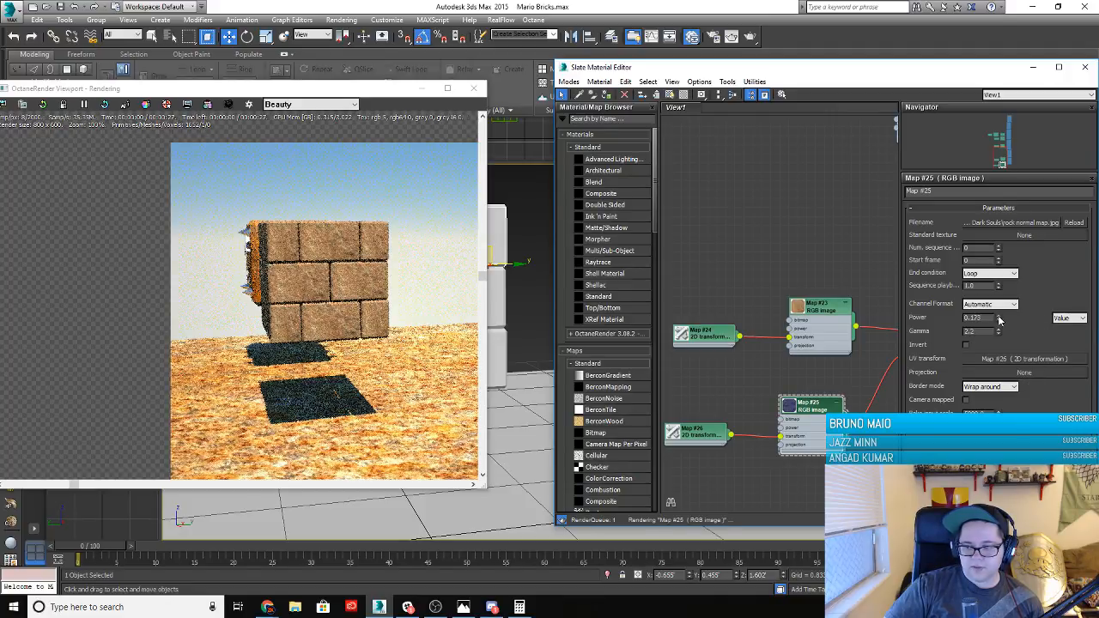
{"action": "left_click", "coordinate": [997, 316]}
{"action": "left_click", "coordinate": [998, 315]}
{"action": "left_click", "coordinate": [998, 316]}
{"action": "left_click", "coordinate": [998, 315]}
{"action": "left_click", "coordinate": [997, 316]}
{"action": "left_click", "coordinate": [998, 316]}
{"action": "left_click", "coordinate": [998, 316]}
{"action": "left_click", "coordinate": [998, 316]}
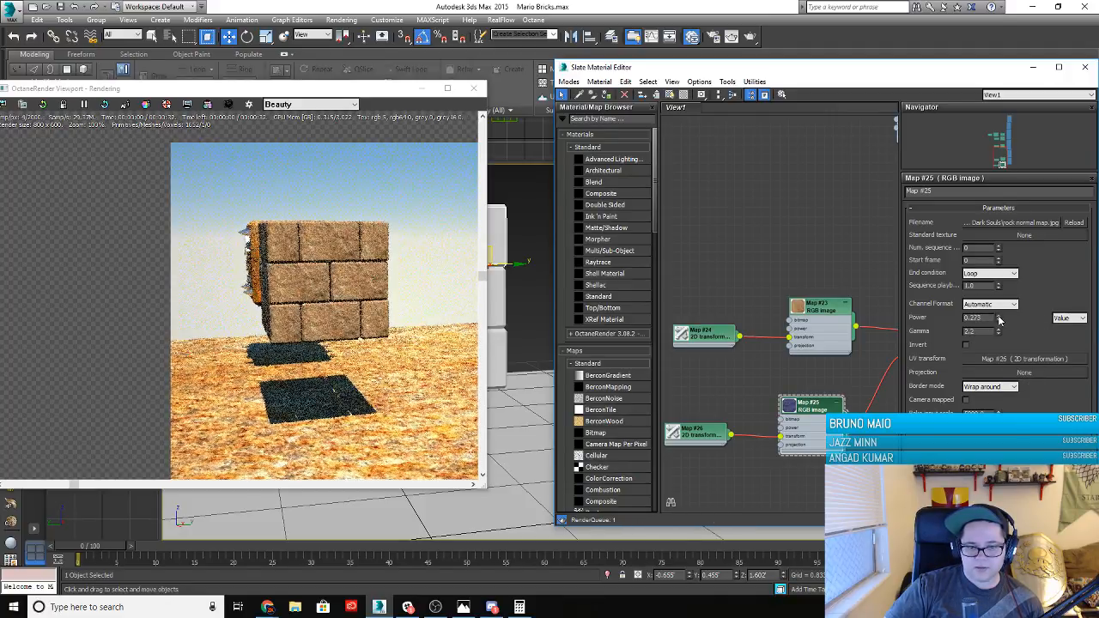
{"action": "left_click", "coordinate": [998, 316]}
{"action": "left_click", "coordinate": [997, 315]}
{"action": "left_click", "coordinate": [998, 315]}
{"action": "left_click", "coordinate": [997, 316]}
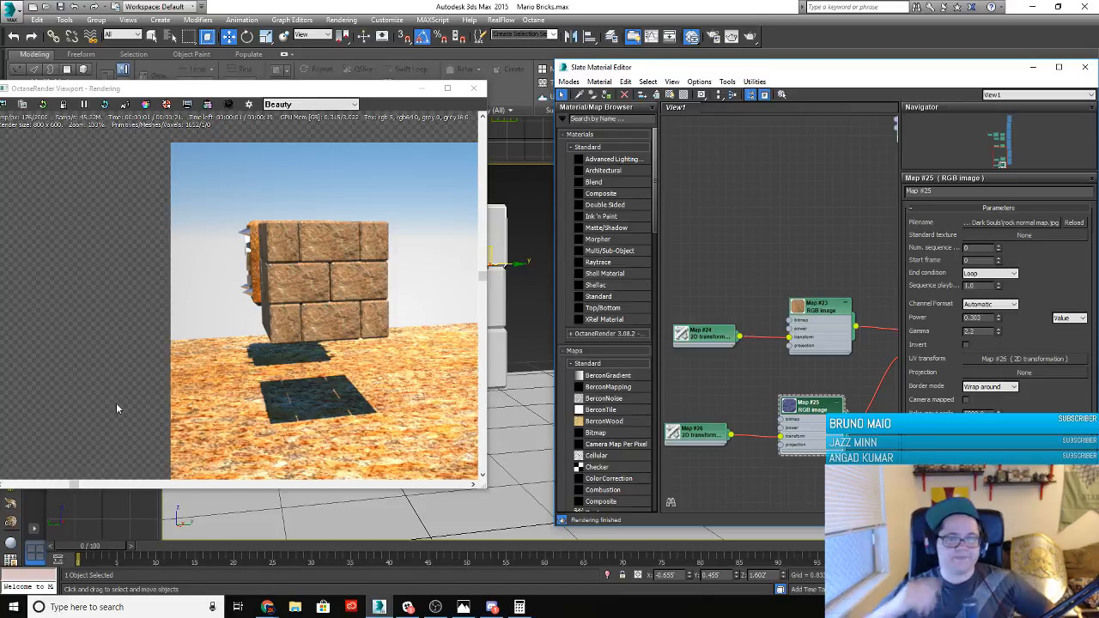
Examine the brick block's rock surface from several angles in the Octane render and compare it with the question-mark block up close
{"action": "left_click_drag", "start_coordinate": [362, 348], "coordinate": [340, 353]}
{"action": "middle_click_drag", "start_coordinate": [510, 417], "coordinate": [498, 373], "text": "alt"}
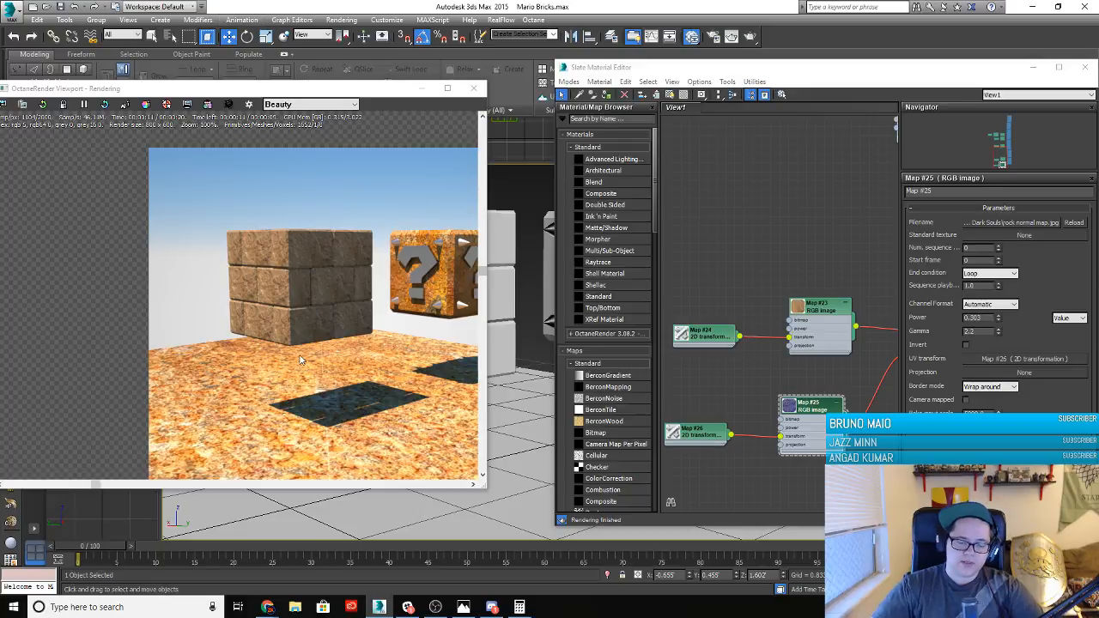
{"action": "mouse_move", "coordinate": [300, 355]}
{"action": "left_mouse_down"}
{"action": "mouse_move", "coordinate": [327, 359]}
{"action": "mouse_move", "coordinate": [287, 359]}
{"action": "left_mouse_up"}
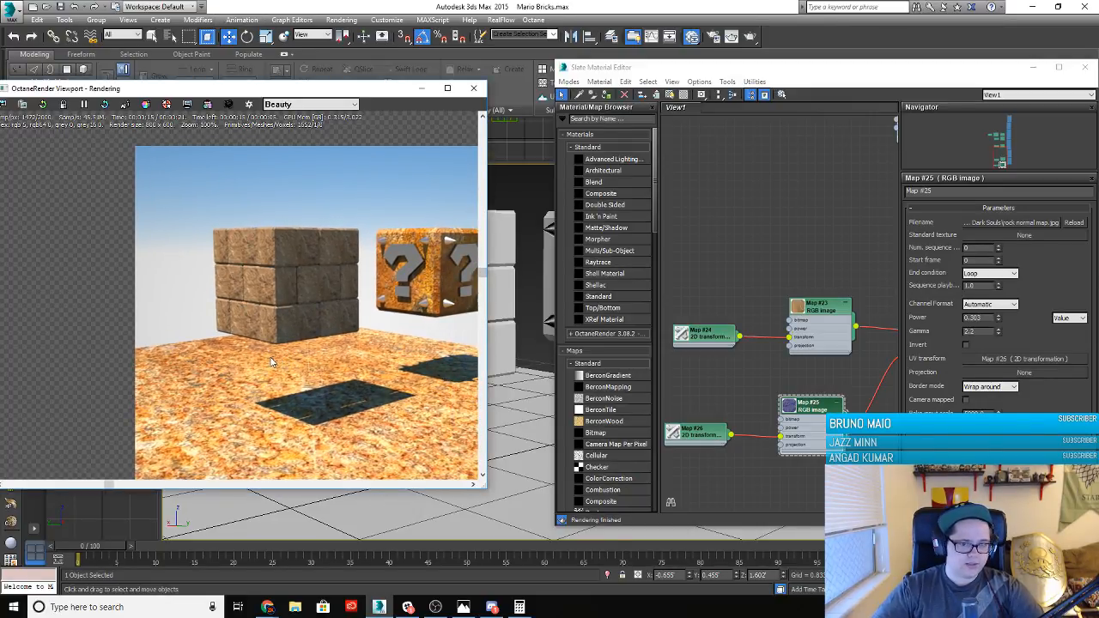
{"action": "left_click_drag", "start_coordinate": [367, 340], "coordinate": [246, 334]}
{"action": "middle_click_drag", "start_coordinate": [523, 344], "coordinate": [397, 354], "text": "alt"}
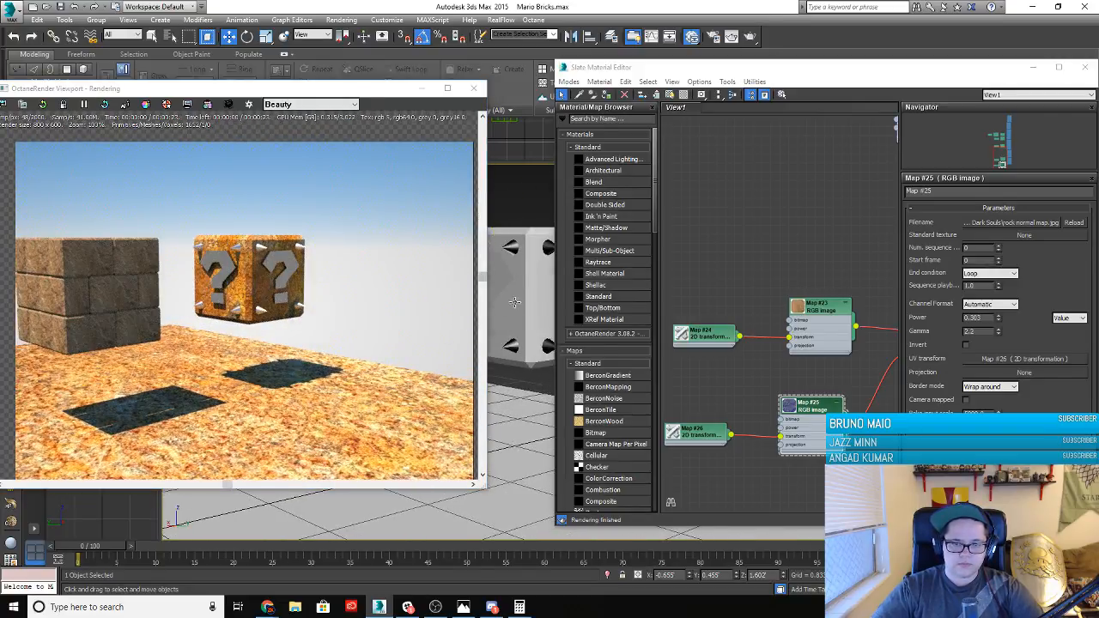
{"action": "scroll", "coordinate": [515, 301], "scroll_direction": "up", "scroll_amount": 3}
{"action": "scroll", "coordinate": [515, 301], "scroll_direction": "up", "scroll_amount": 2}
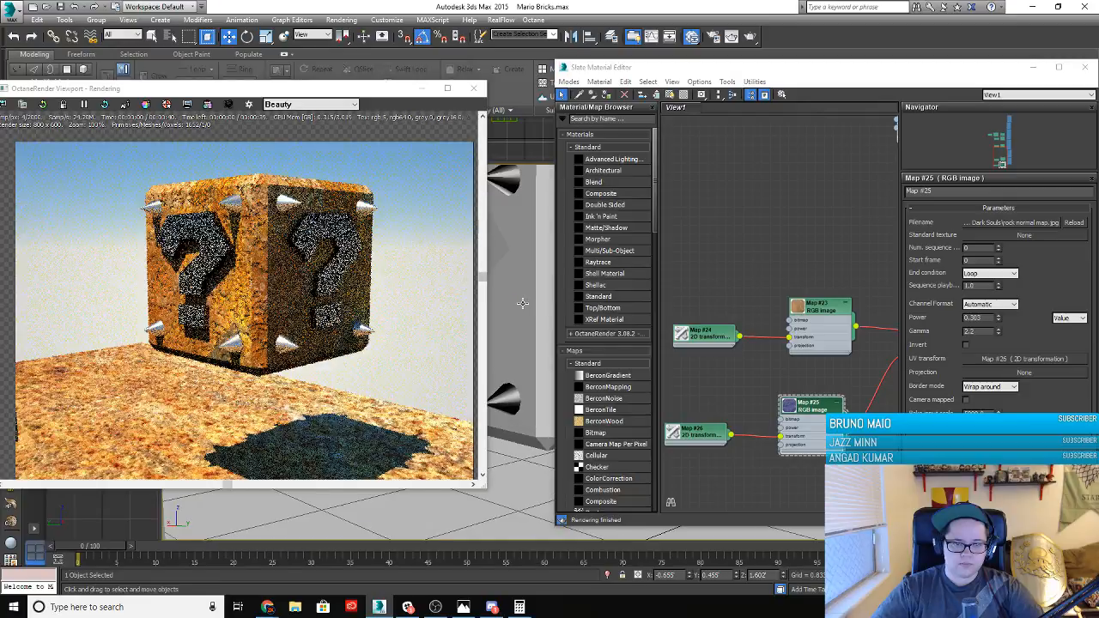
{"action": "scroll", "coordinate": [513, 313], "scroll_direction": "up", "scroll_amount": 2}
Select the question-mark block and set the power of the rust material's "rust bump" normal map to 0.3
{"action": "left_click", "coordinate": [515, 317]}
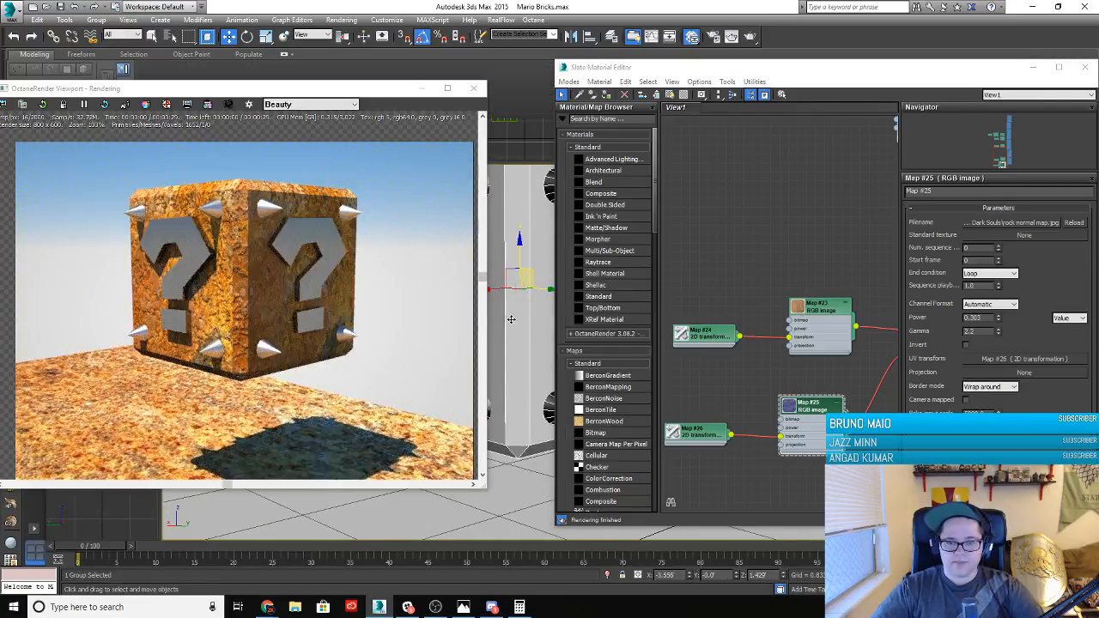
{"action": "scroll", "coordinate": [761, 427], "scroll_direction": "down", "scroll_amount": 2}
{"action": "middle_click_drag", "start_coordinate": [775, 272], "coordinate": [741, 488]}
{"action": "double_click", "coordinate": [752, 296]}
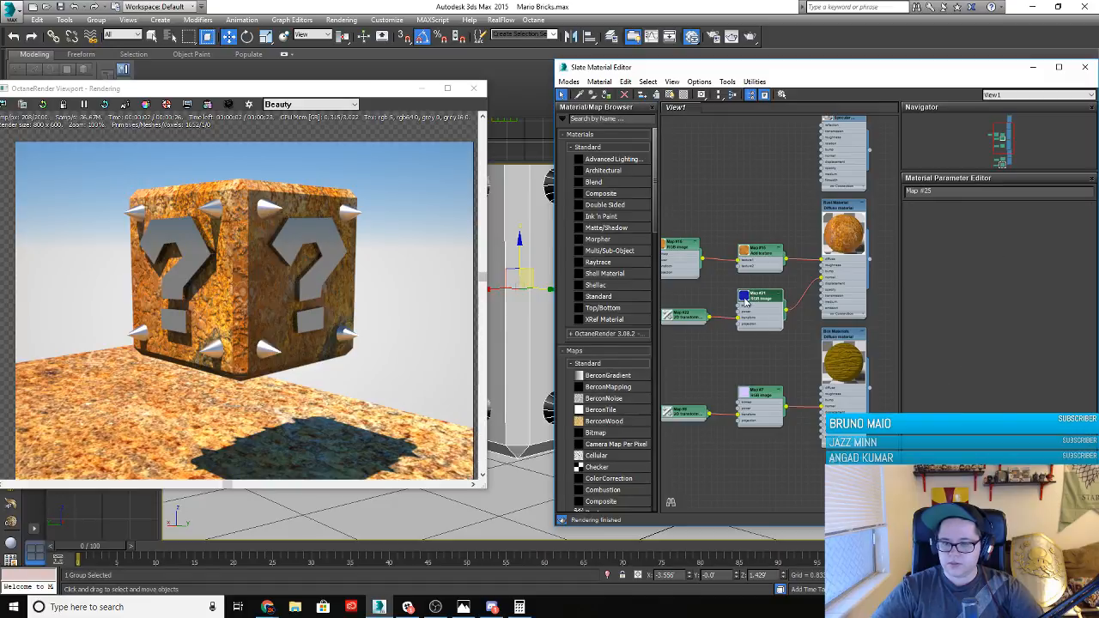
{"action": "double_click", "coordinate": [745, 300]}
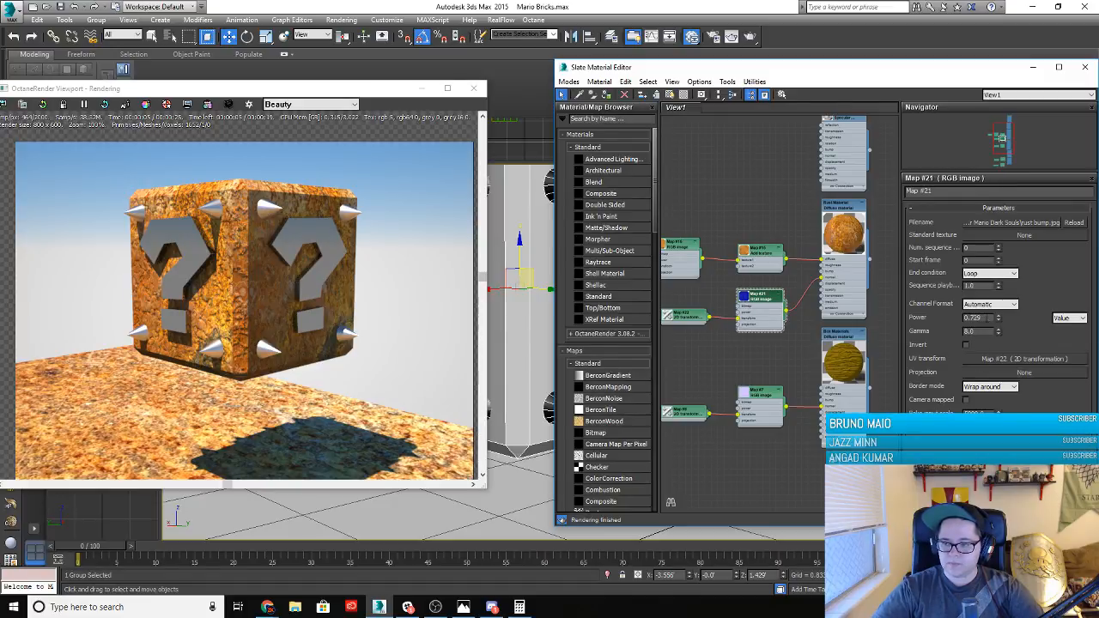
{"action": "type", "text": "0.3"}
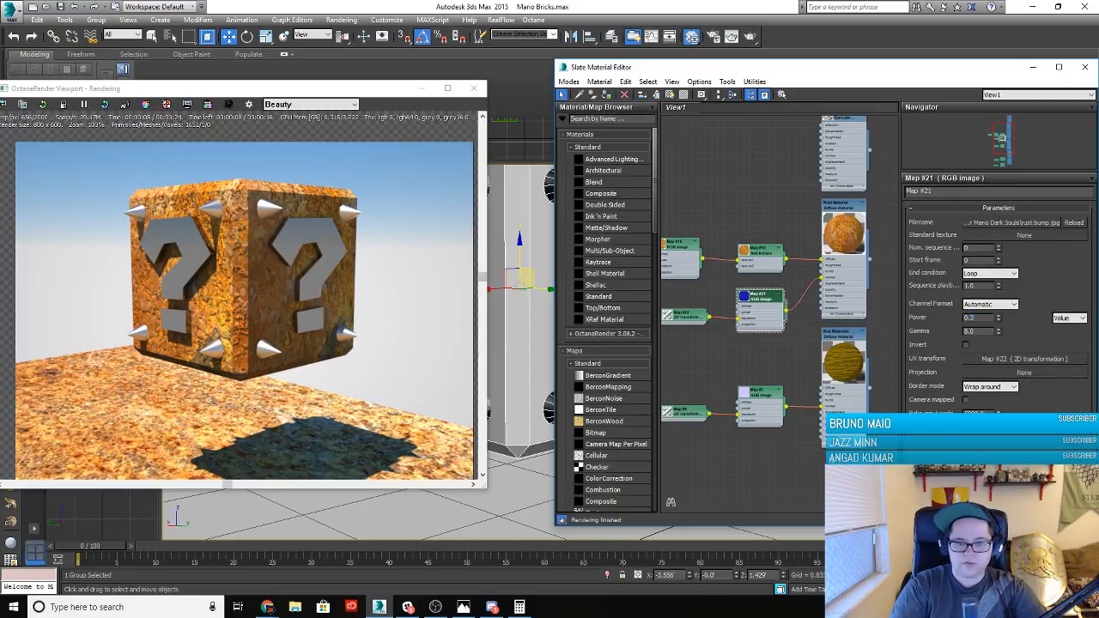
{"action": "key", "text": "Return"}
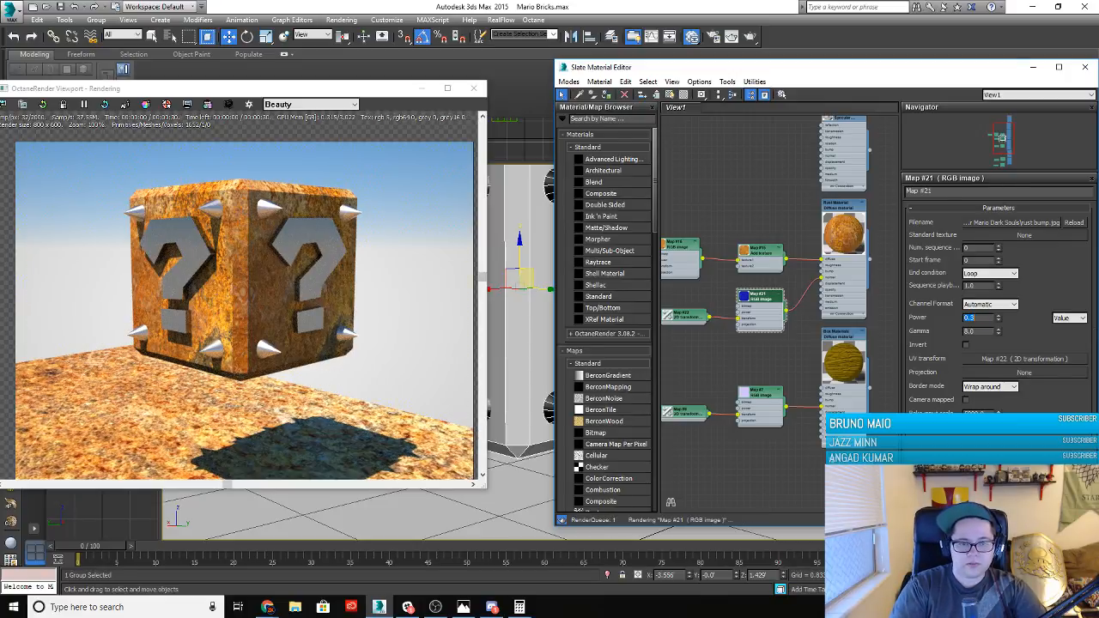
Raise the rust bump map's power in small increments to 0.37
{"action": "left_click", "coordinate": [998, 317]}
{"action": "left_click", "coordinate": [999, 317]}
{"action": "left_click", "coordinate": [998, 316]}
{"action": "left_click", "coordinate": [999, 317]}
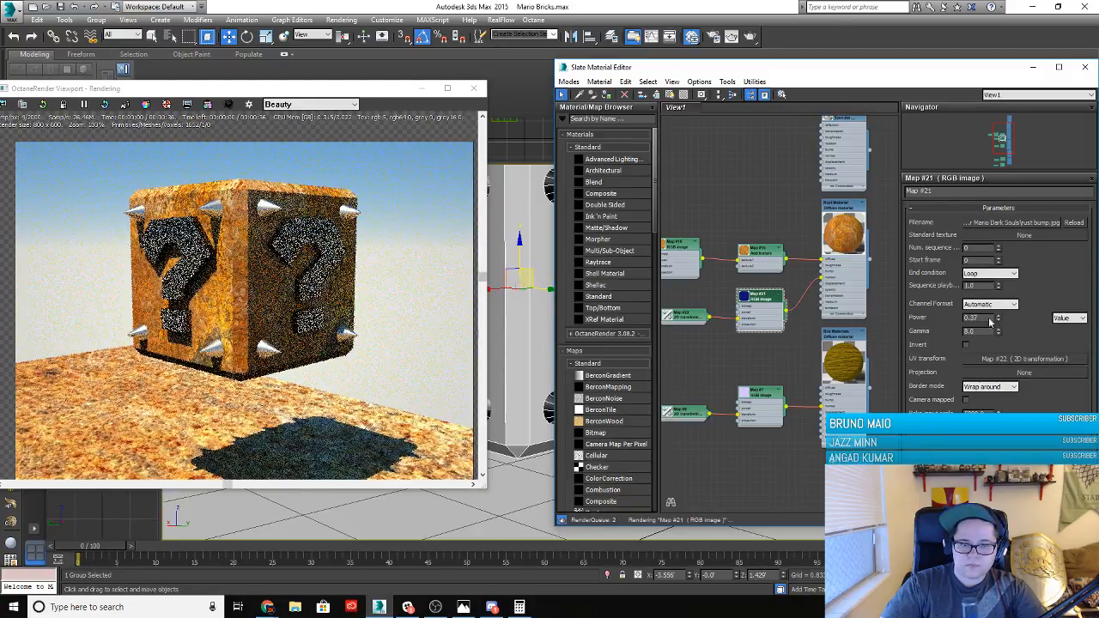
Examine the brick block and the question-mark block together from farther away in the Octane render
{"action": "left_click", "coordinate": [407, 358]}
{"action": "scroll", "coordinate": [327, 368], "scroll_direction": "down", "scroll_amount": 1}
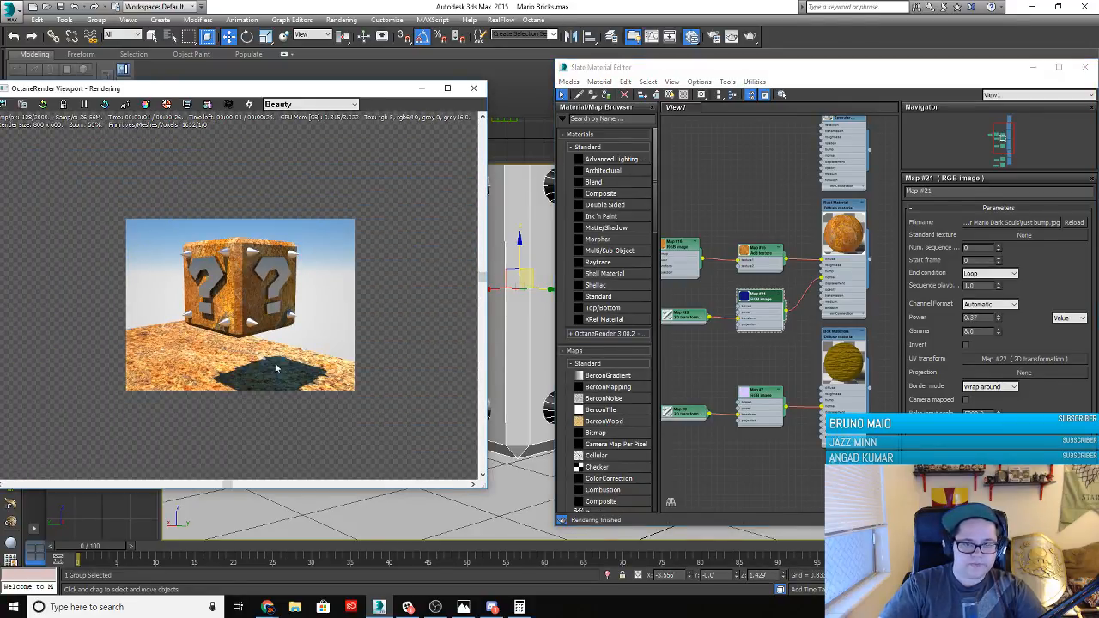
{"action": "scroll", "coordinate": [276, 368], "scroll_direction": "up", "scroll_amount": 1}
{"action": "scroll", "coordinate": [528, 336], "scroll_direction": "down", "scroll_amount": 3}
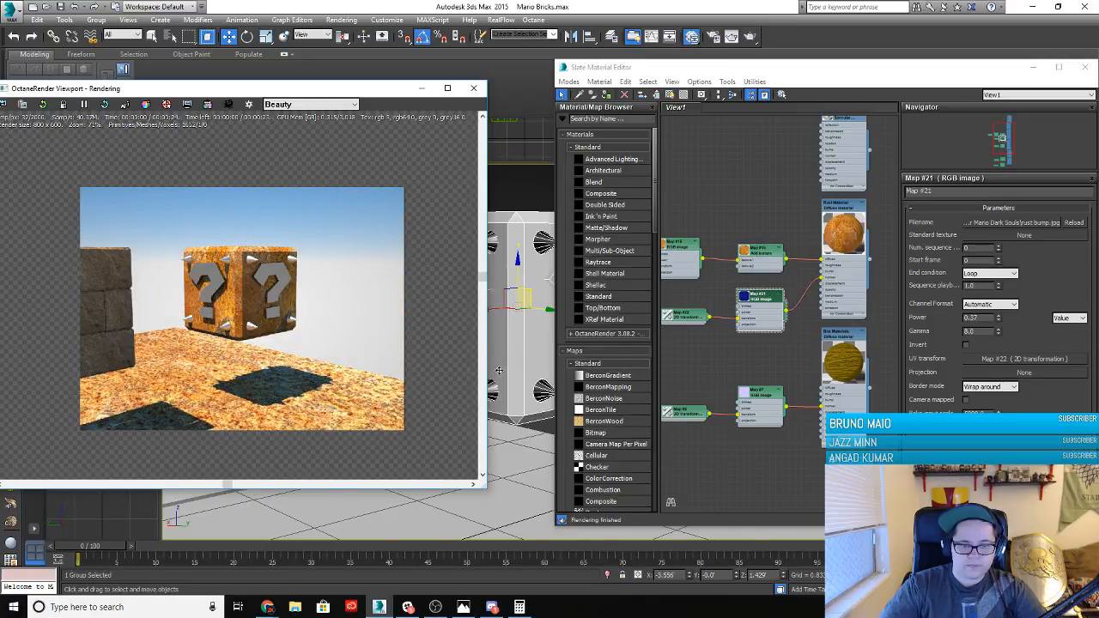
{"action": "middle_click_drag", "start_coordinate": [504, 358], "coordinate": [527, 356]}
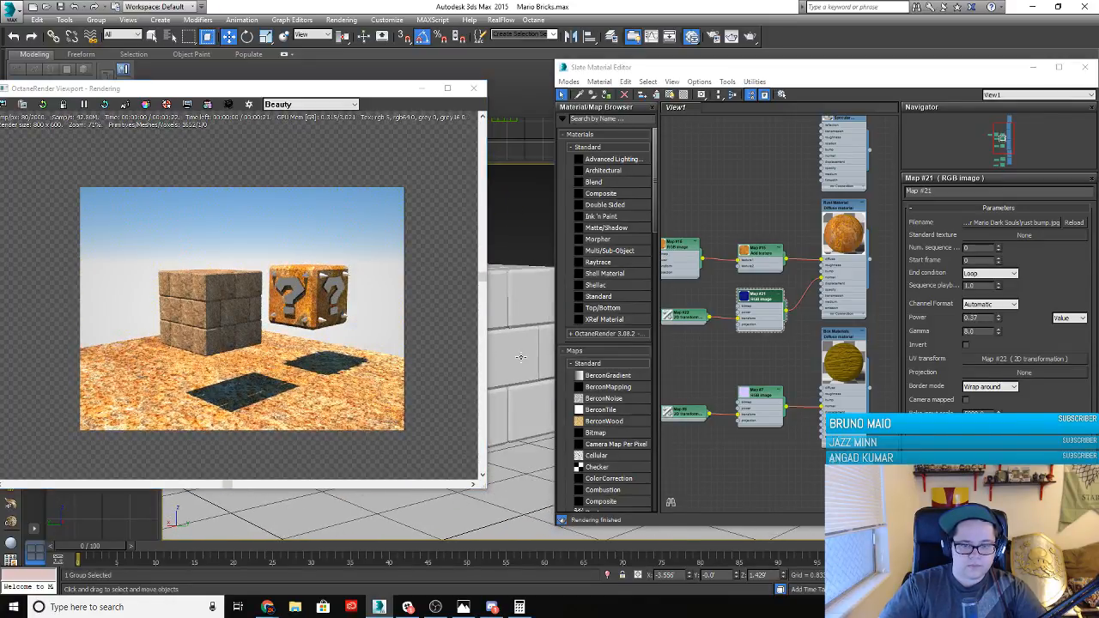
{"action": "scroll", "coordinate": [520, 357], "scroll_direction": "down", "scroll_amount": 3}
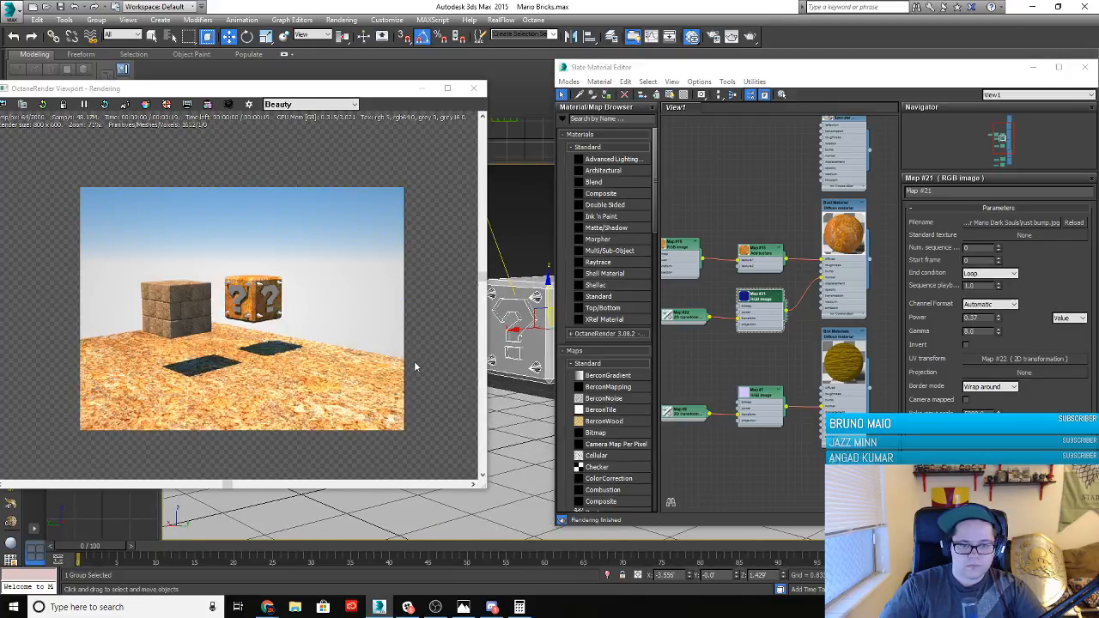